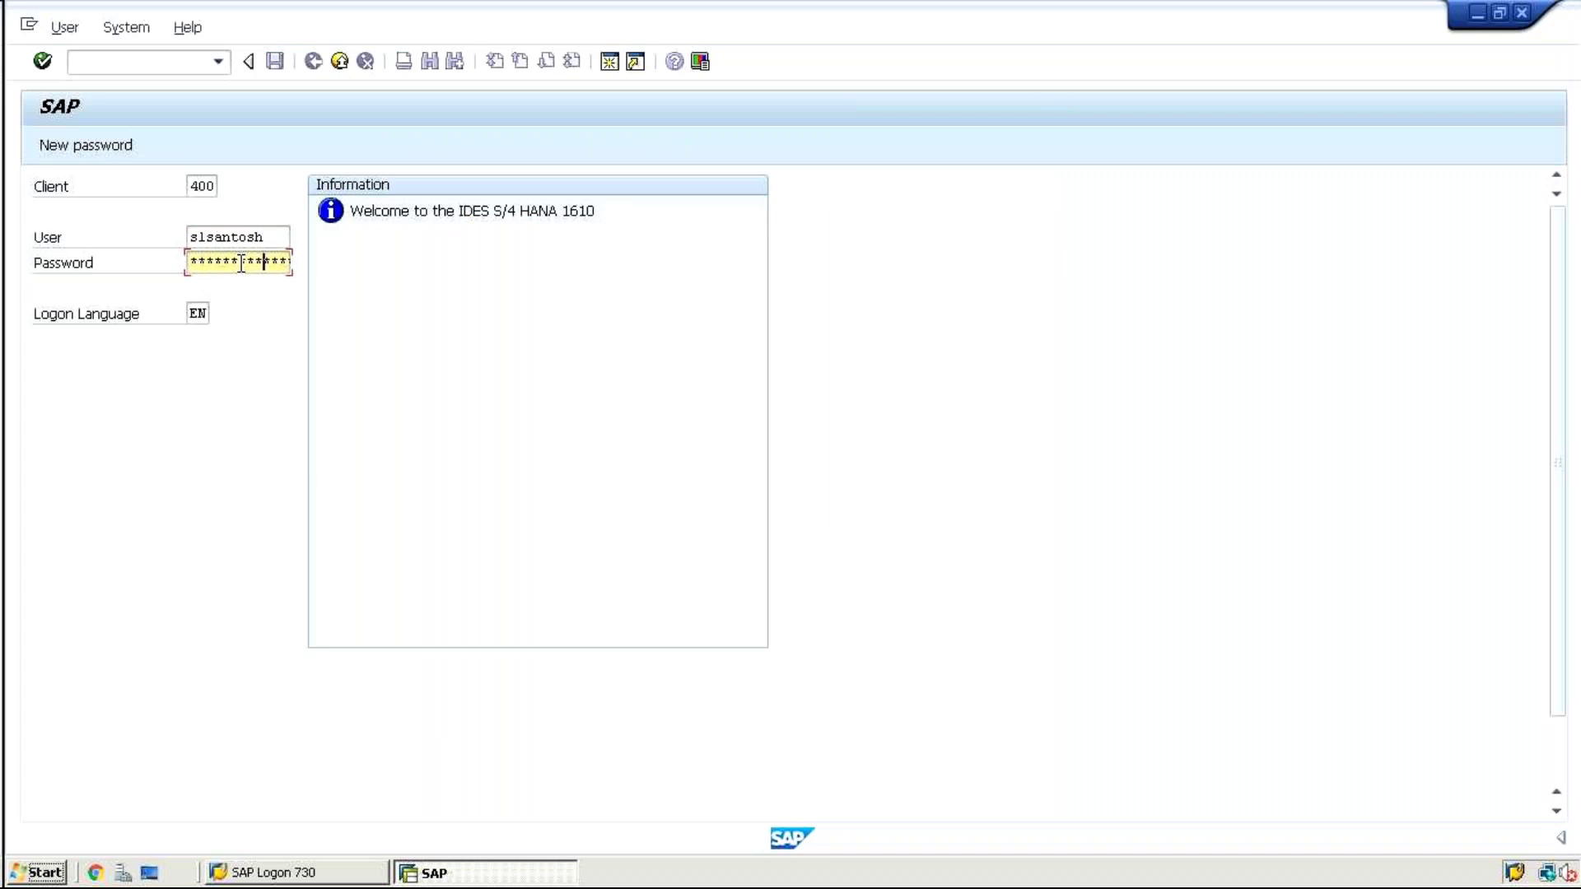
# Submit the SAP logon for client 400 to reach the Easy Access menu
pyautogui.press('Return')
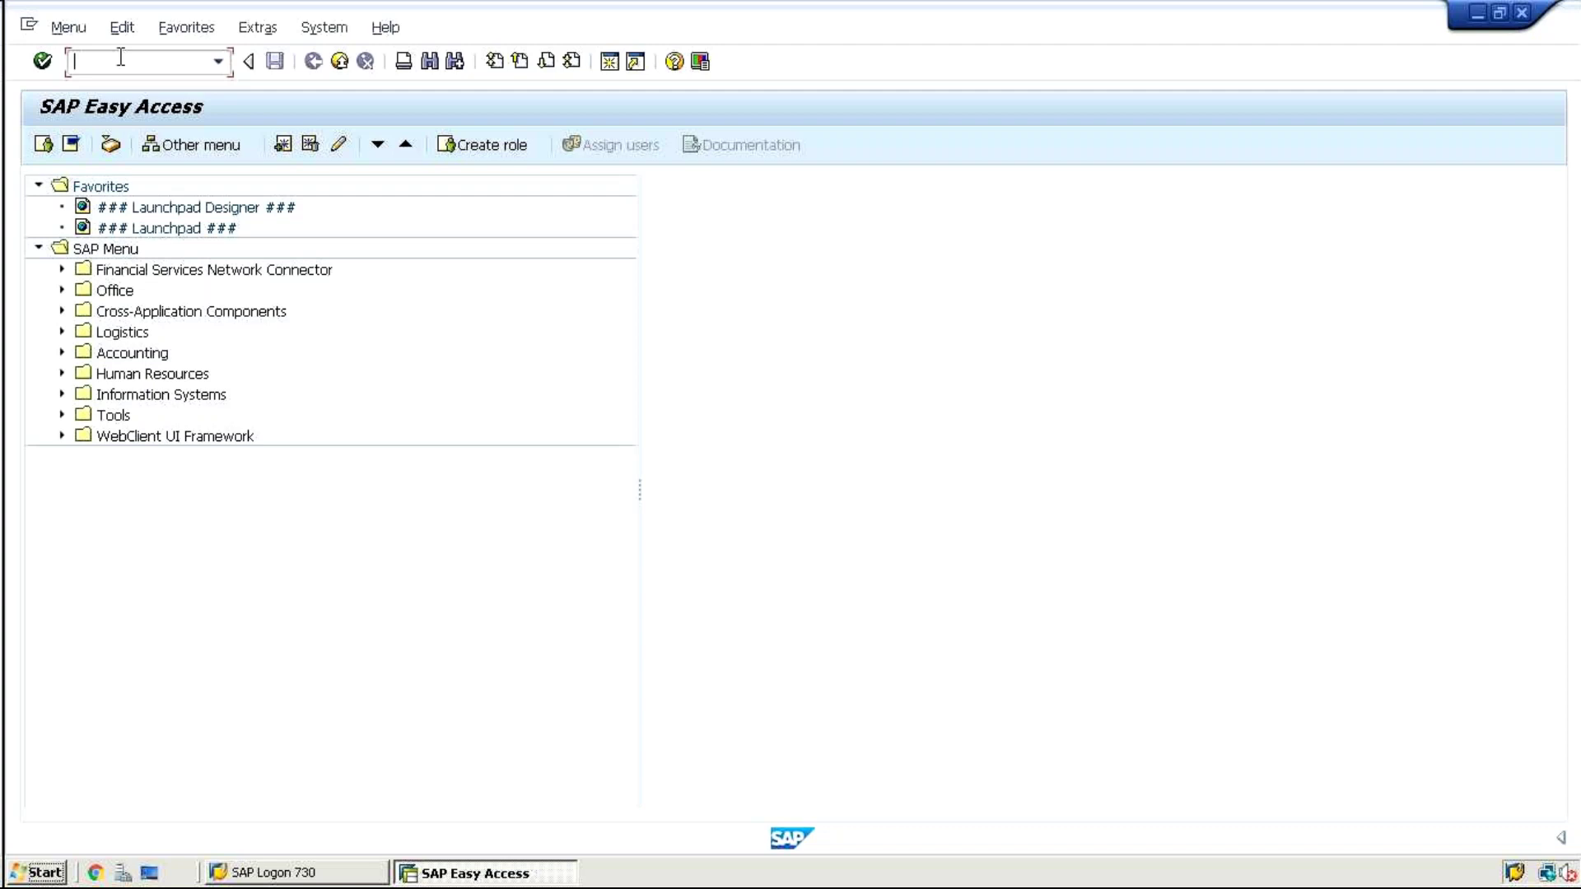
# Run transaction BP to open the Maintain Business Partner screen
pyautogui.write('bp')
pyautogui.press('Return')
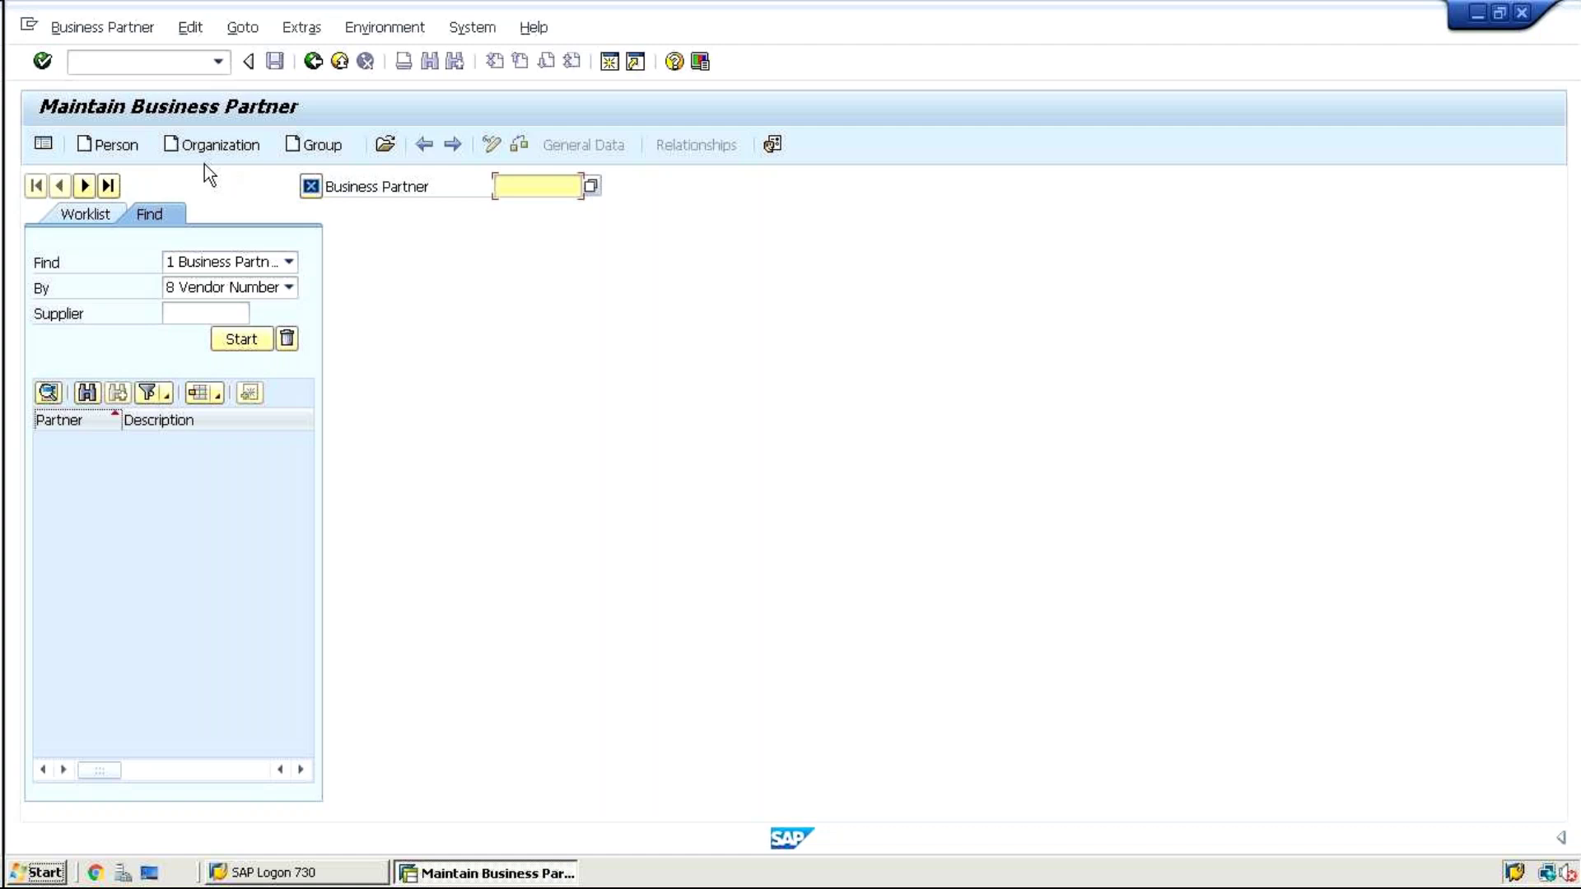
# Start creating an Organization business partner and focus the command field
pyautogui.click(188, 150)
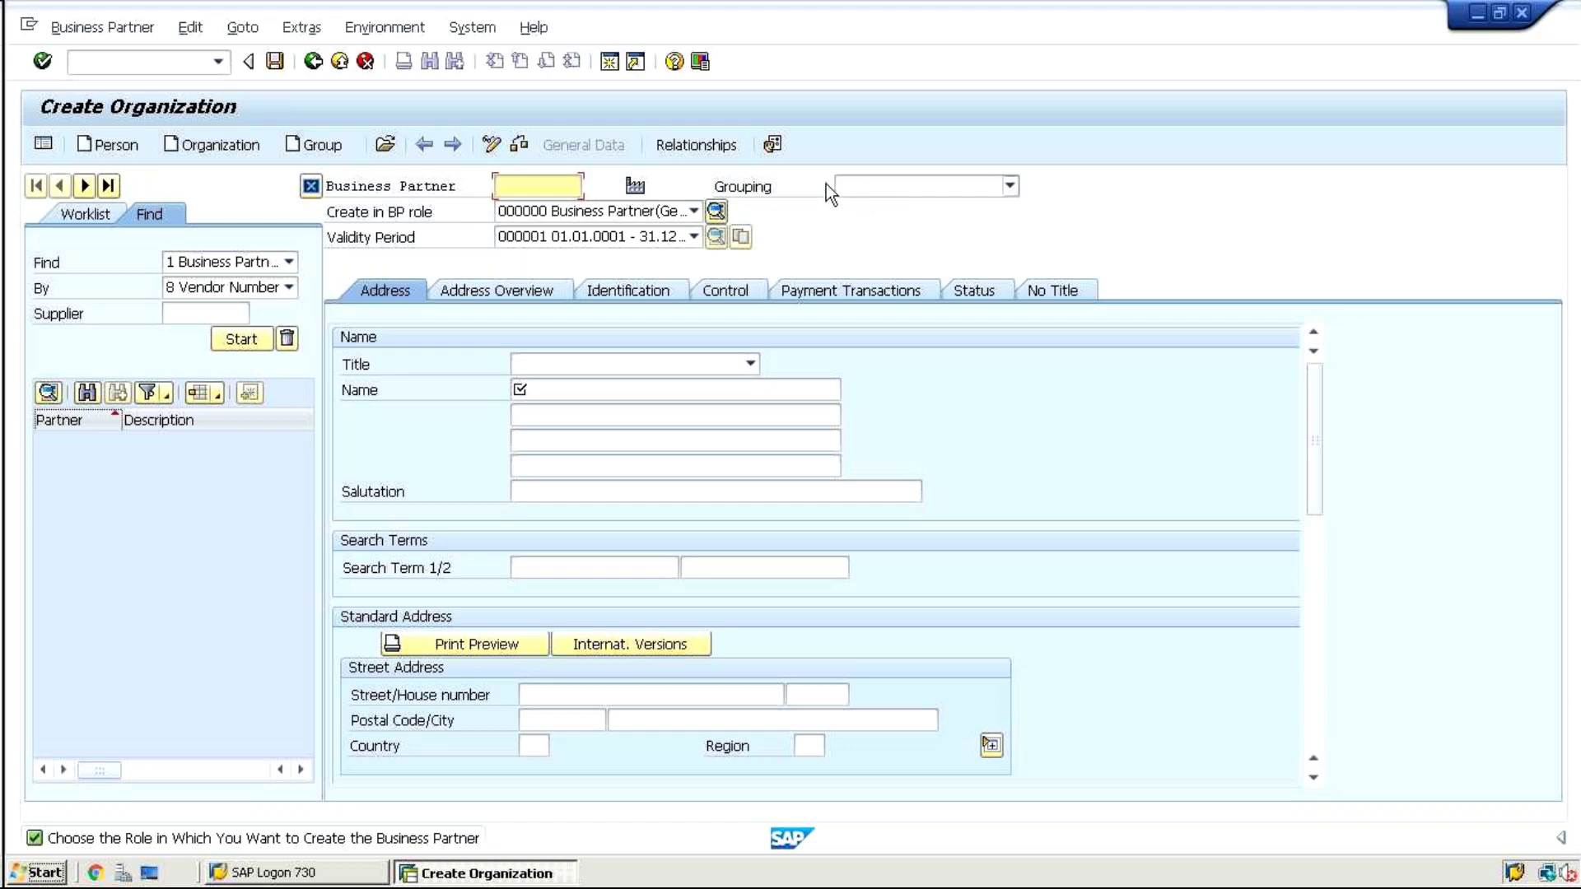
pyautogui.click(124, 61)
# Run /oSPRO in a new session and expand the IMG to Business Partner Number Ranges and Groupings
pyautogui.write('/ospro')
pyautogui.press('Return')
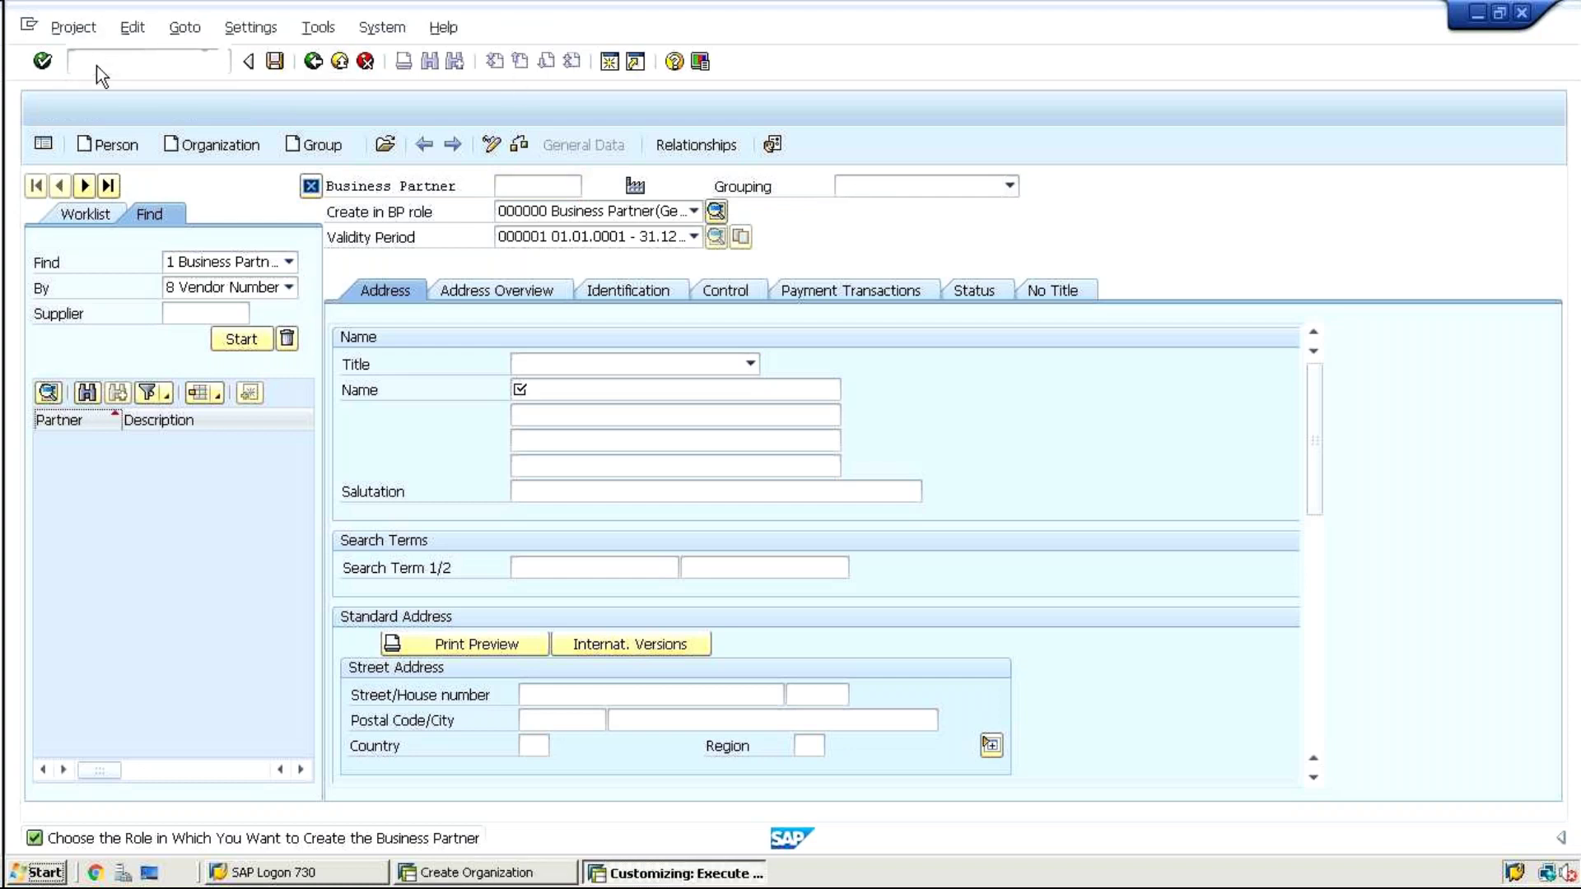
pyautogui.click(132, 146)
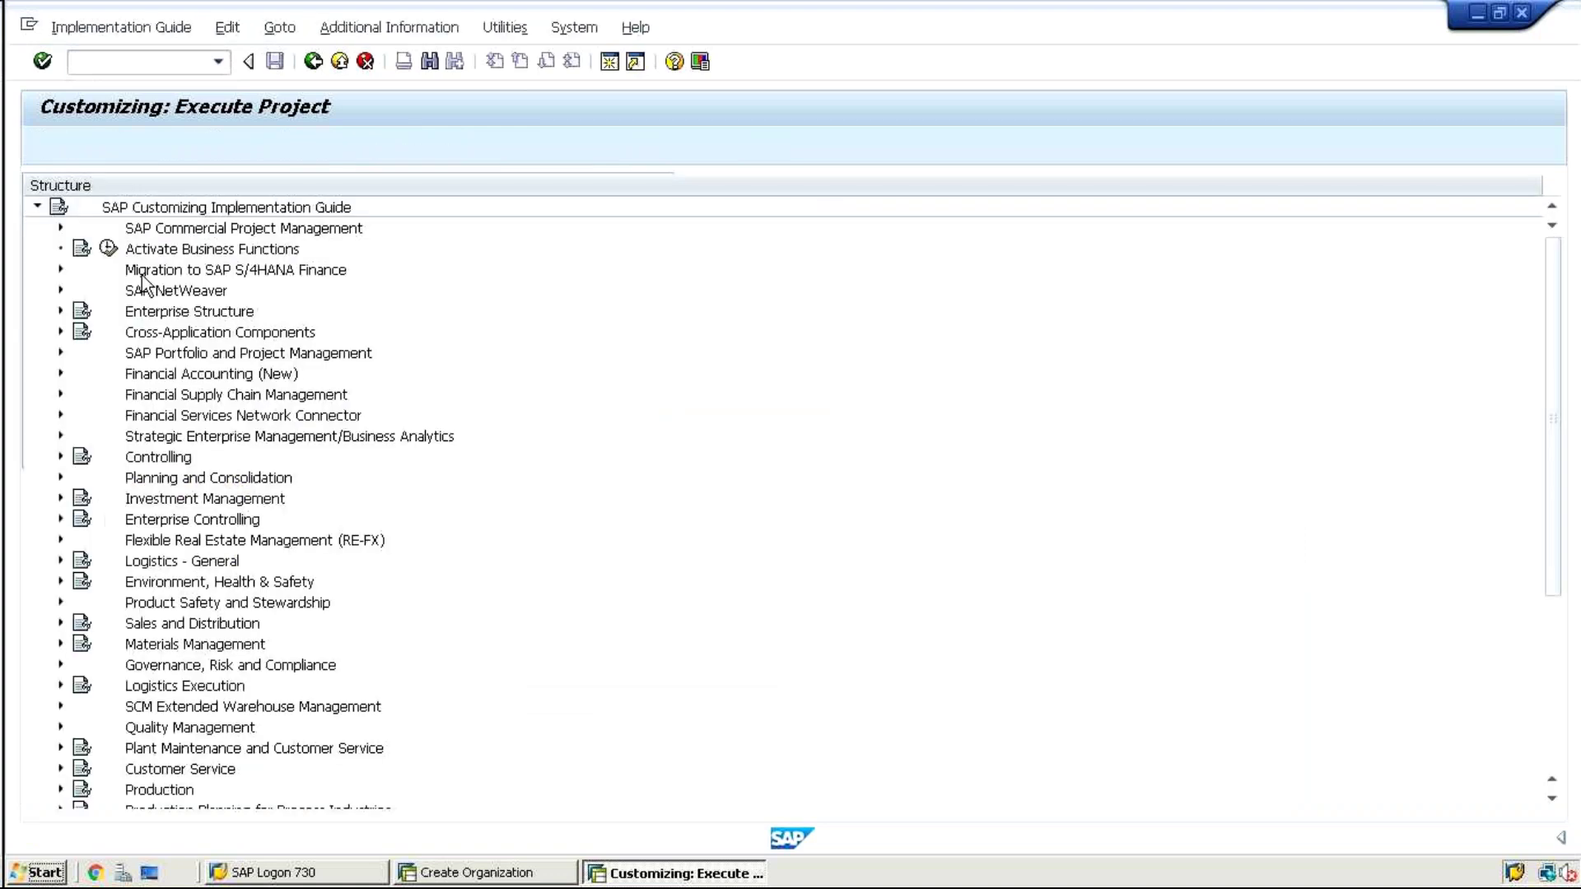
pyautogui.click(55, 330)
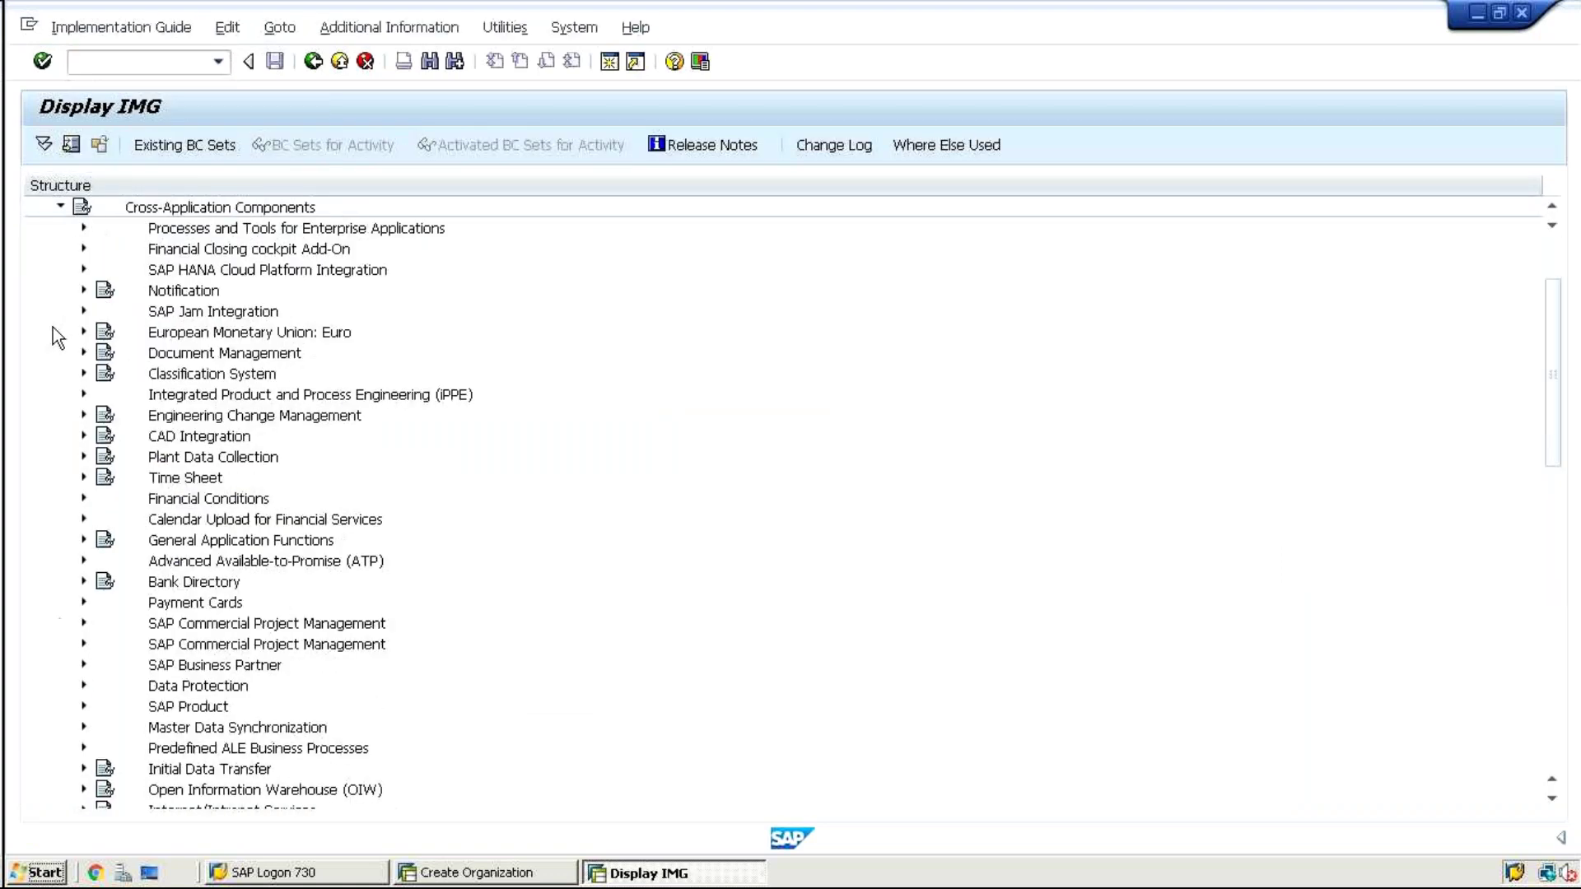
pyautogui.click(169, 436)
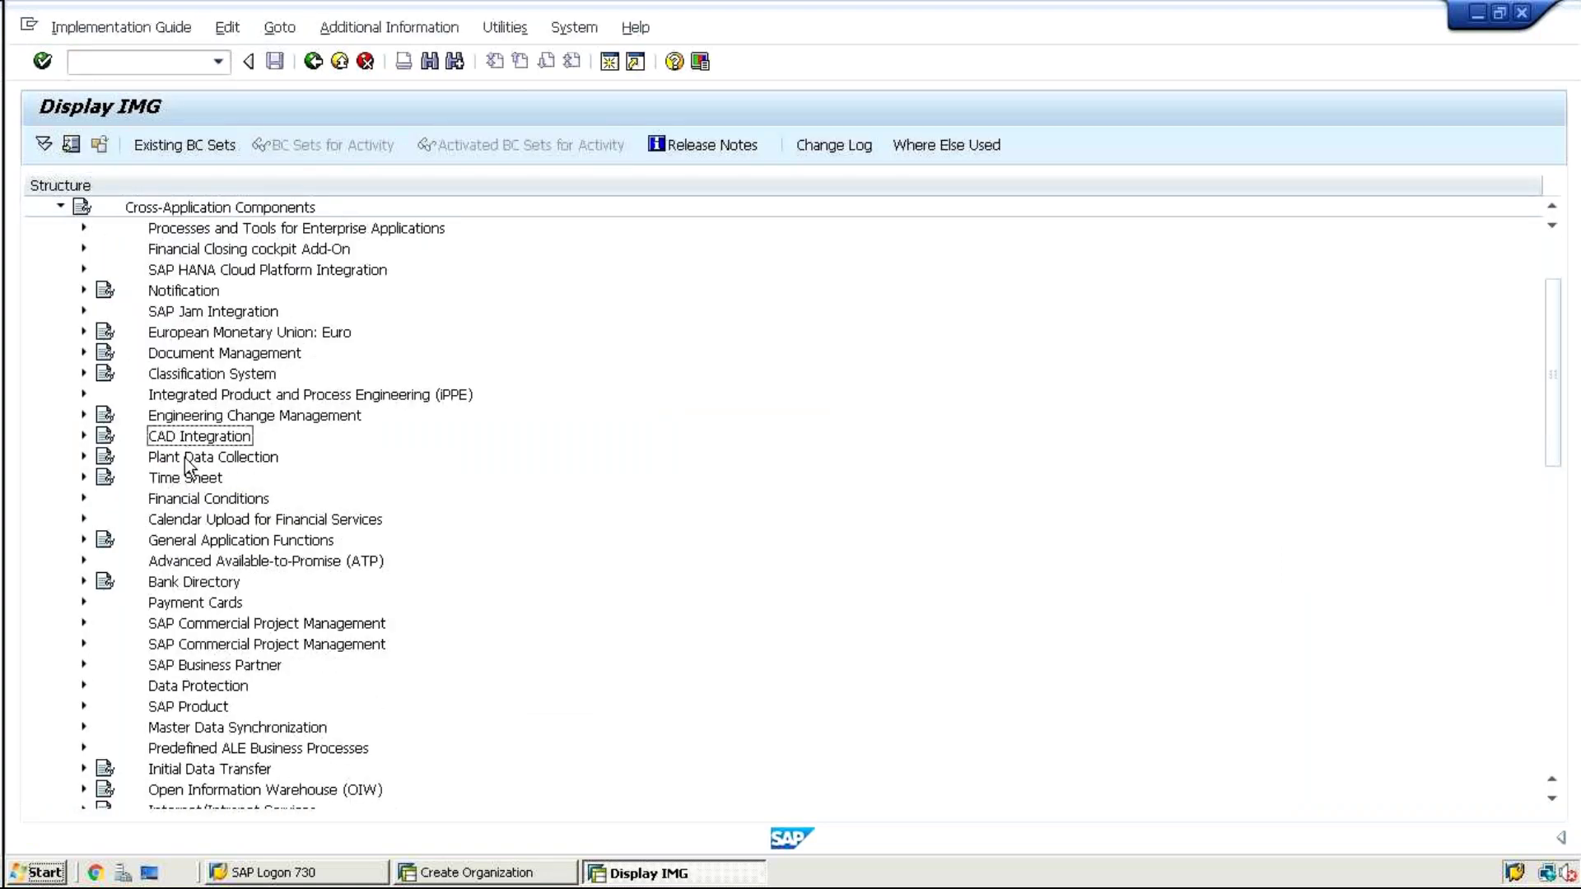
pyautogui.click(82, 666)
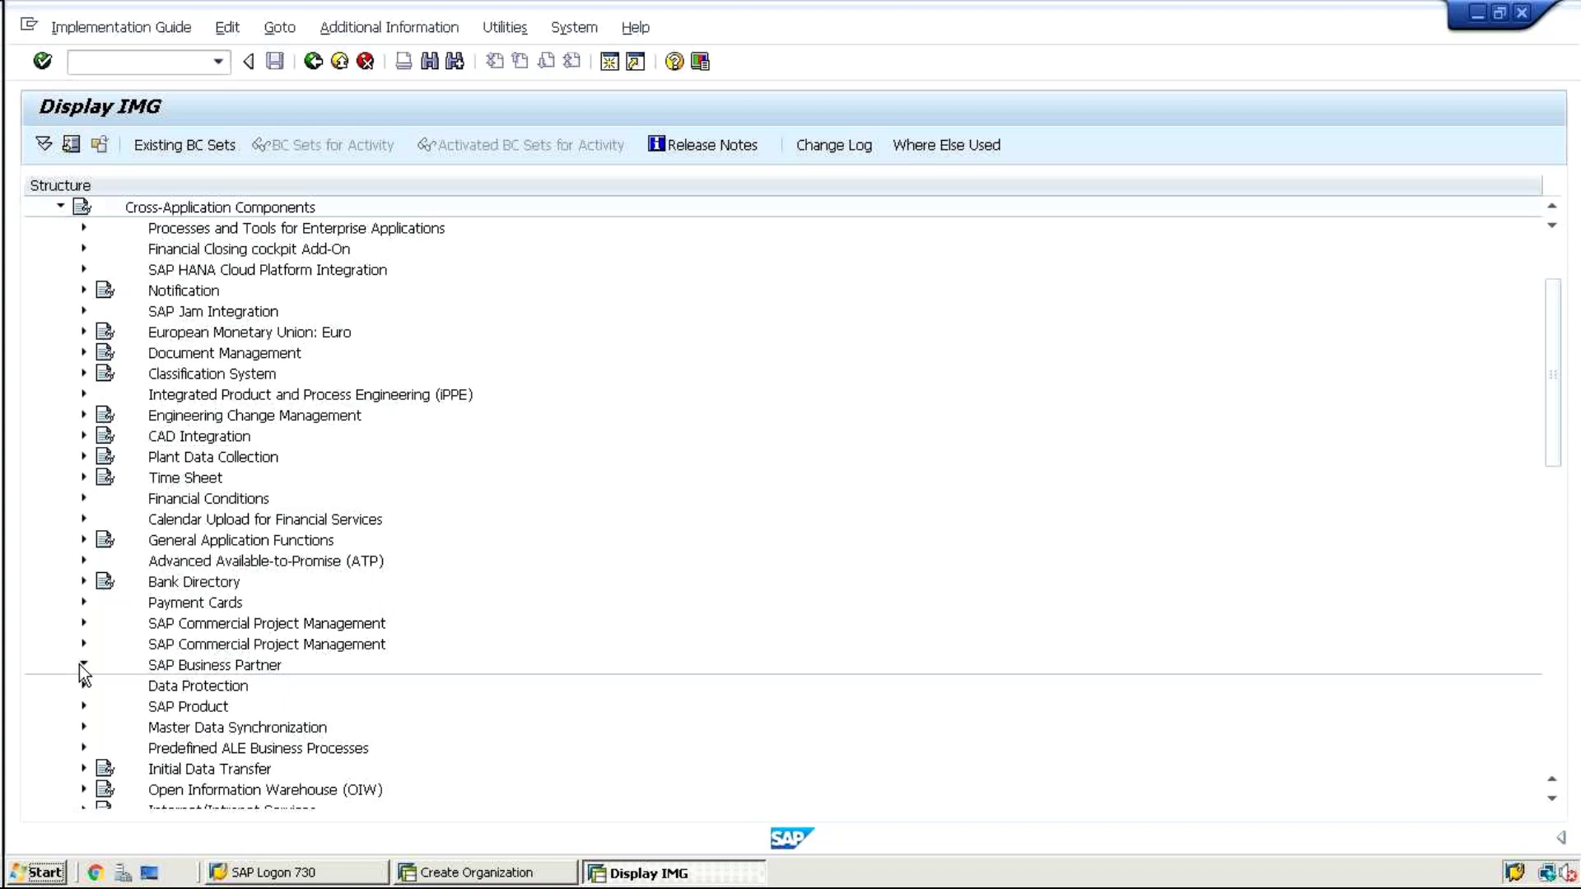
pyautogui.click(97, 665)
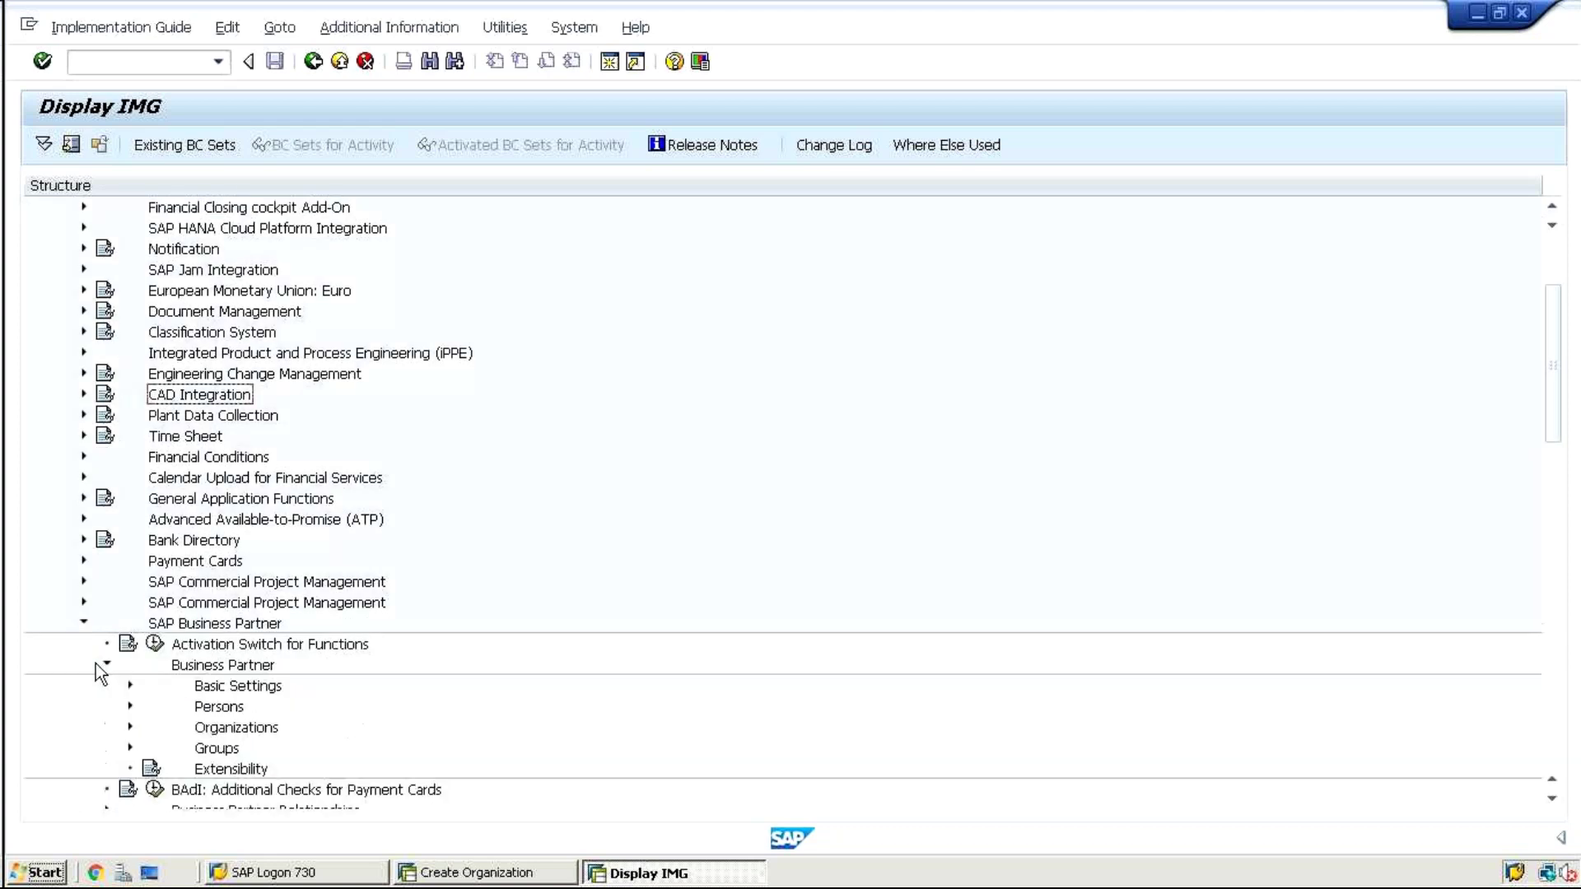
pyautogui.click(125, 690)
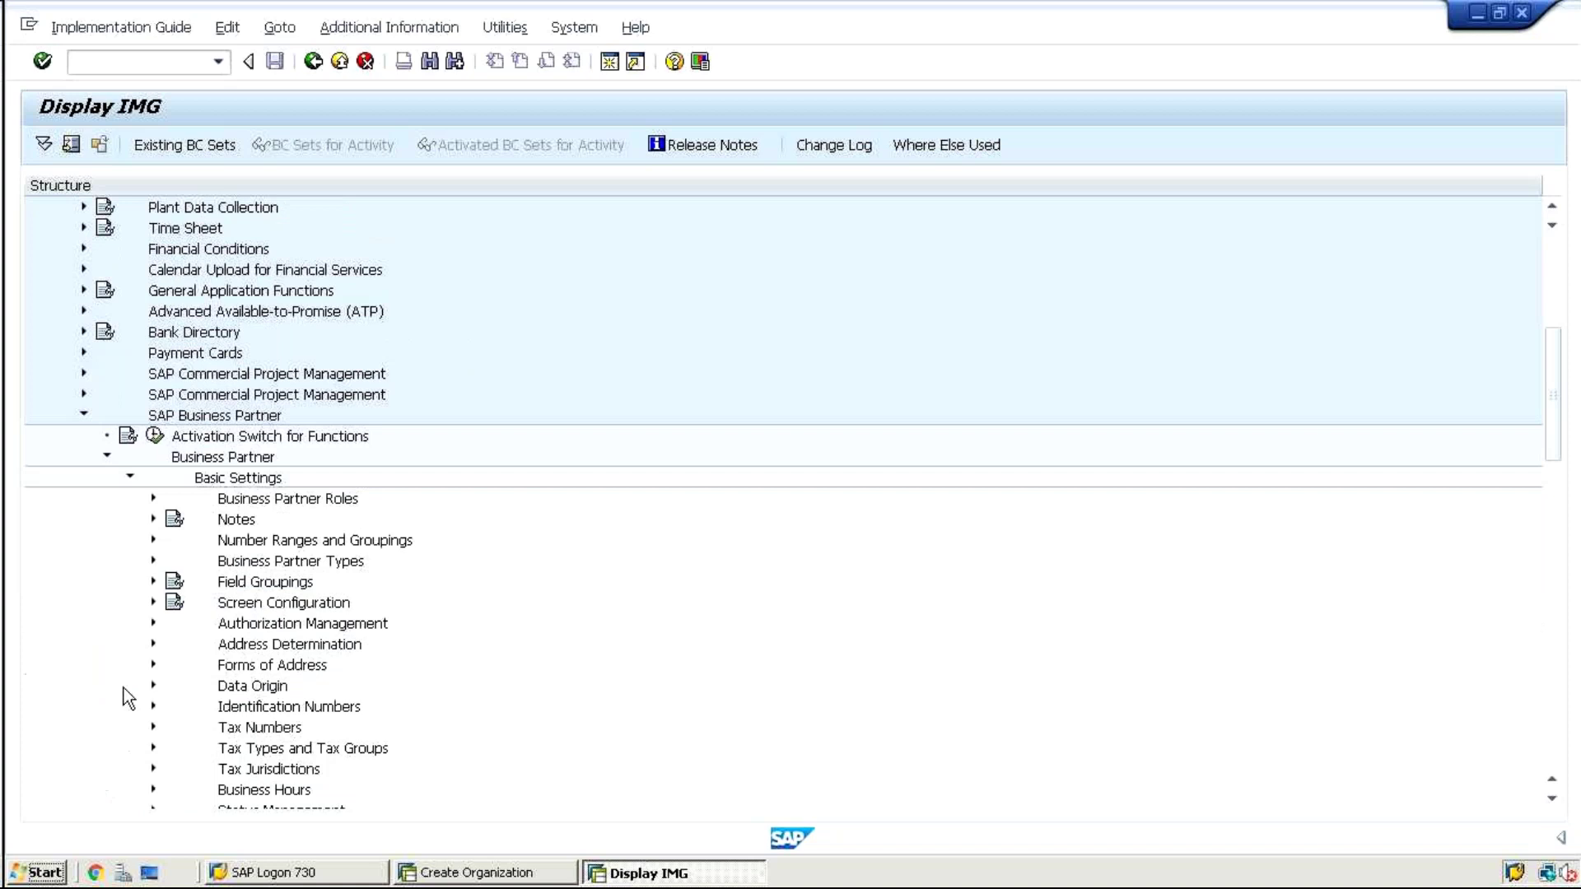
pyautogui.click(149, 541)
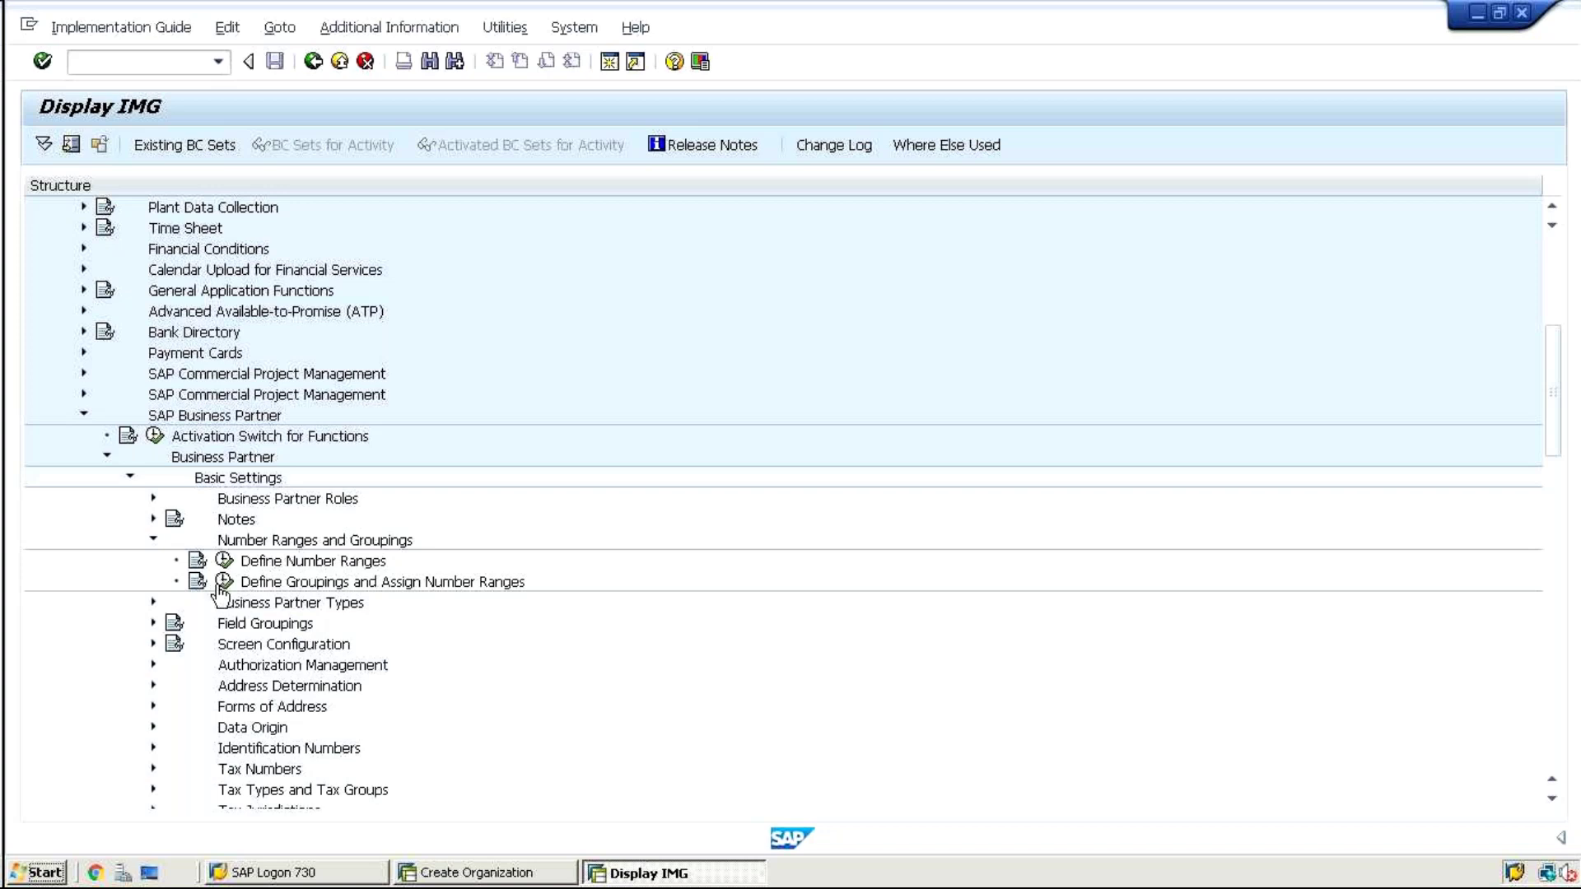
# Open the business partner number range intervals and insert a new interval ZZ
pyautogui.click(222, 560)
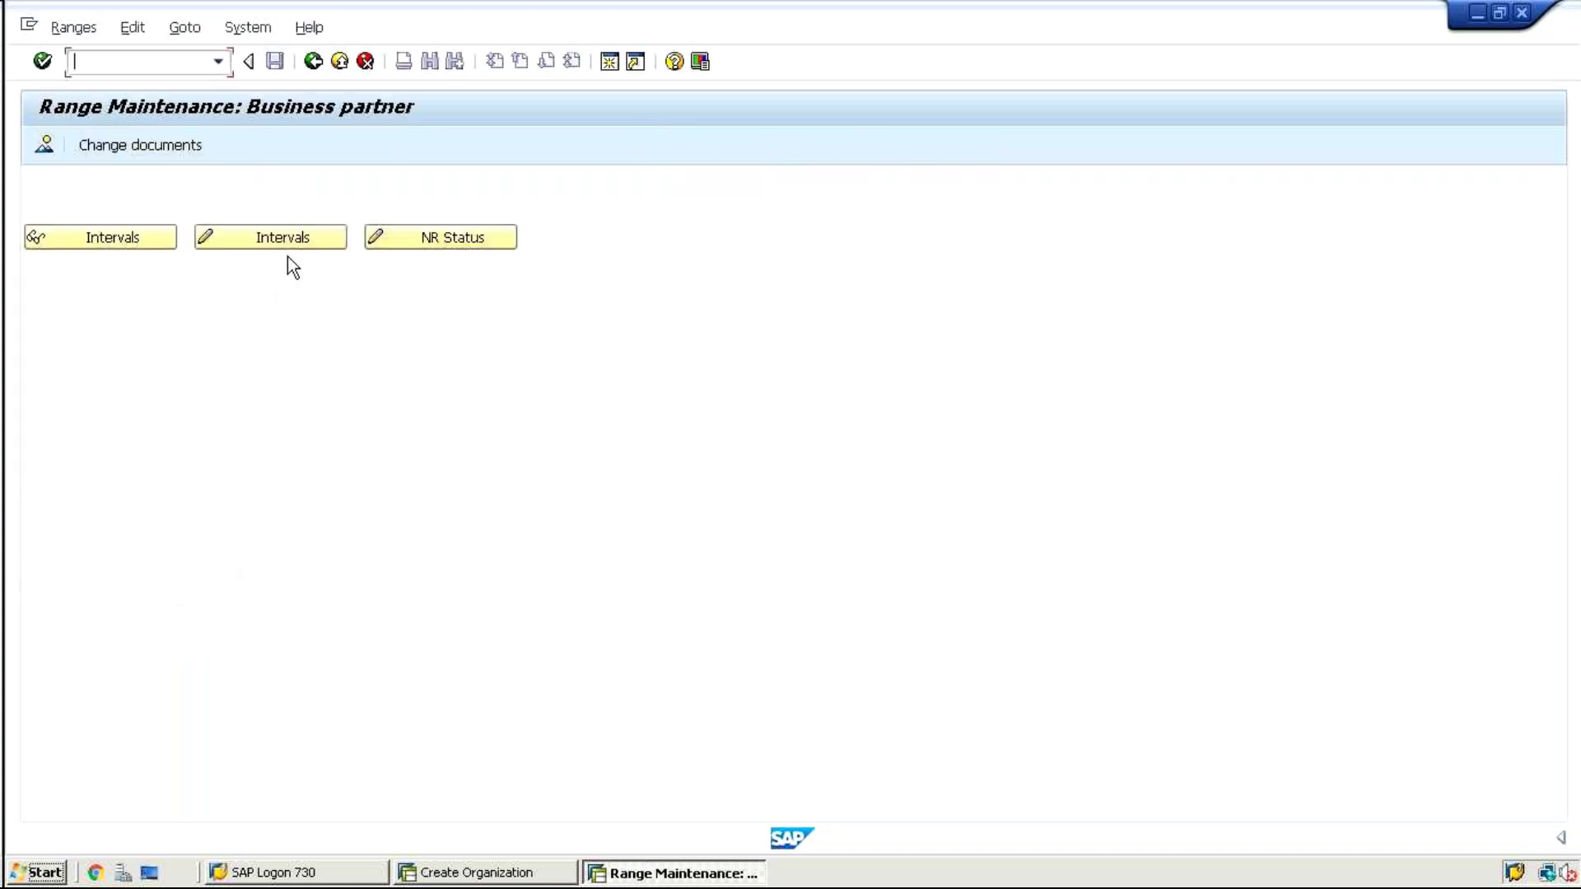
pyautogui.click(275, 241)
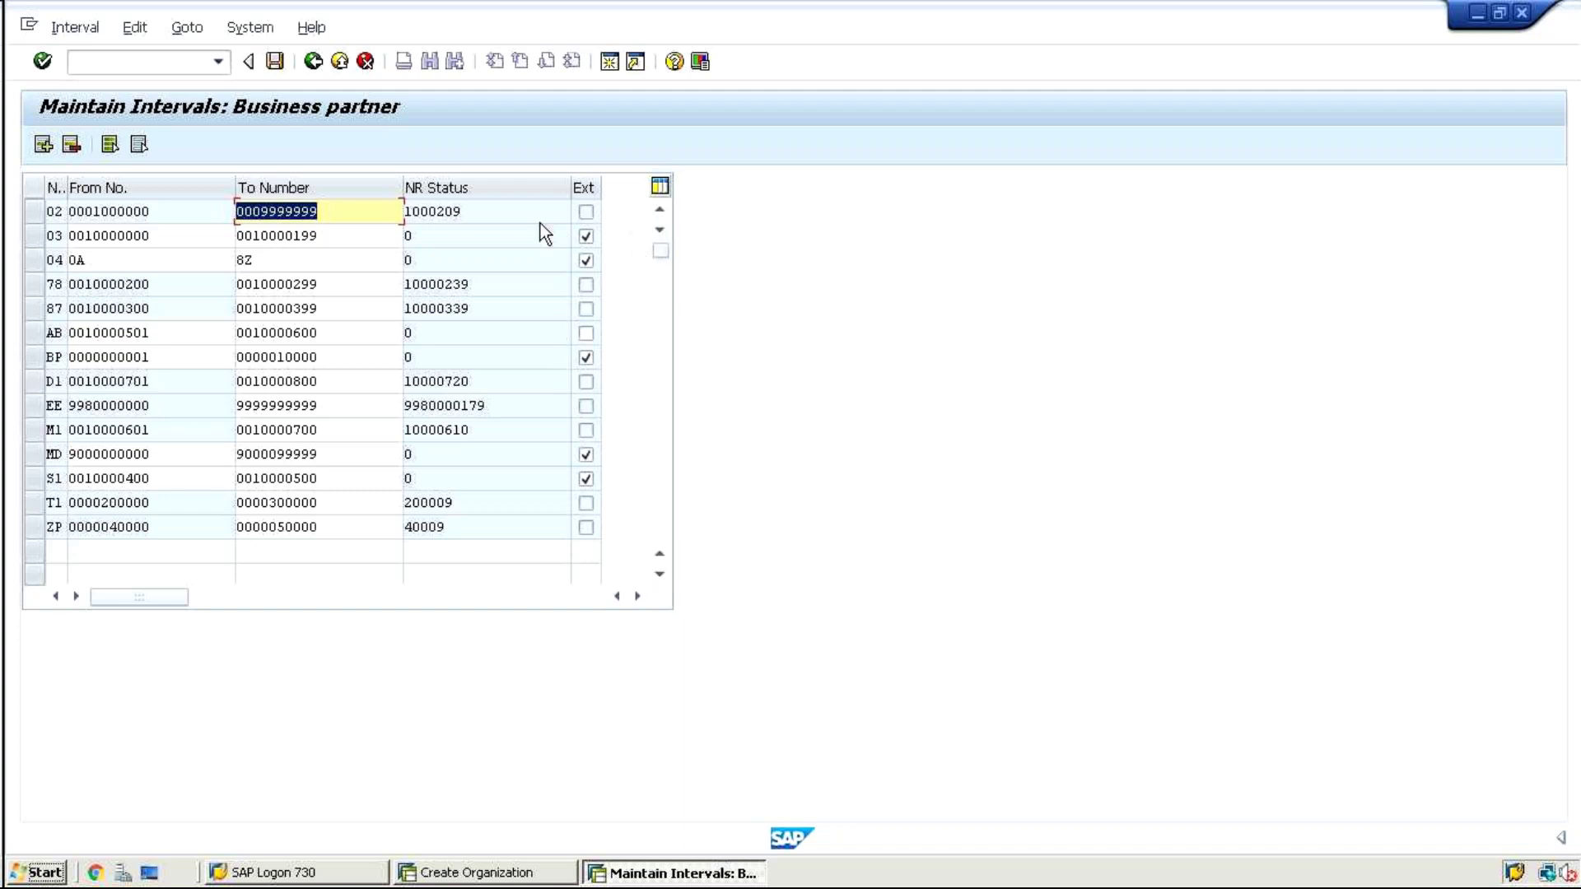
pyautogui.click(43, 145)
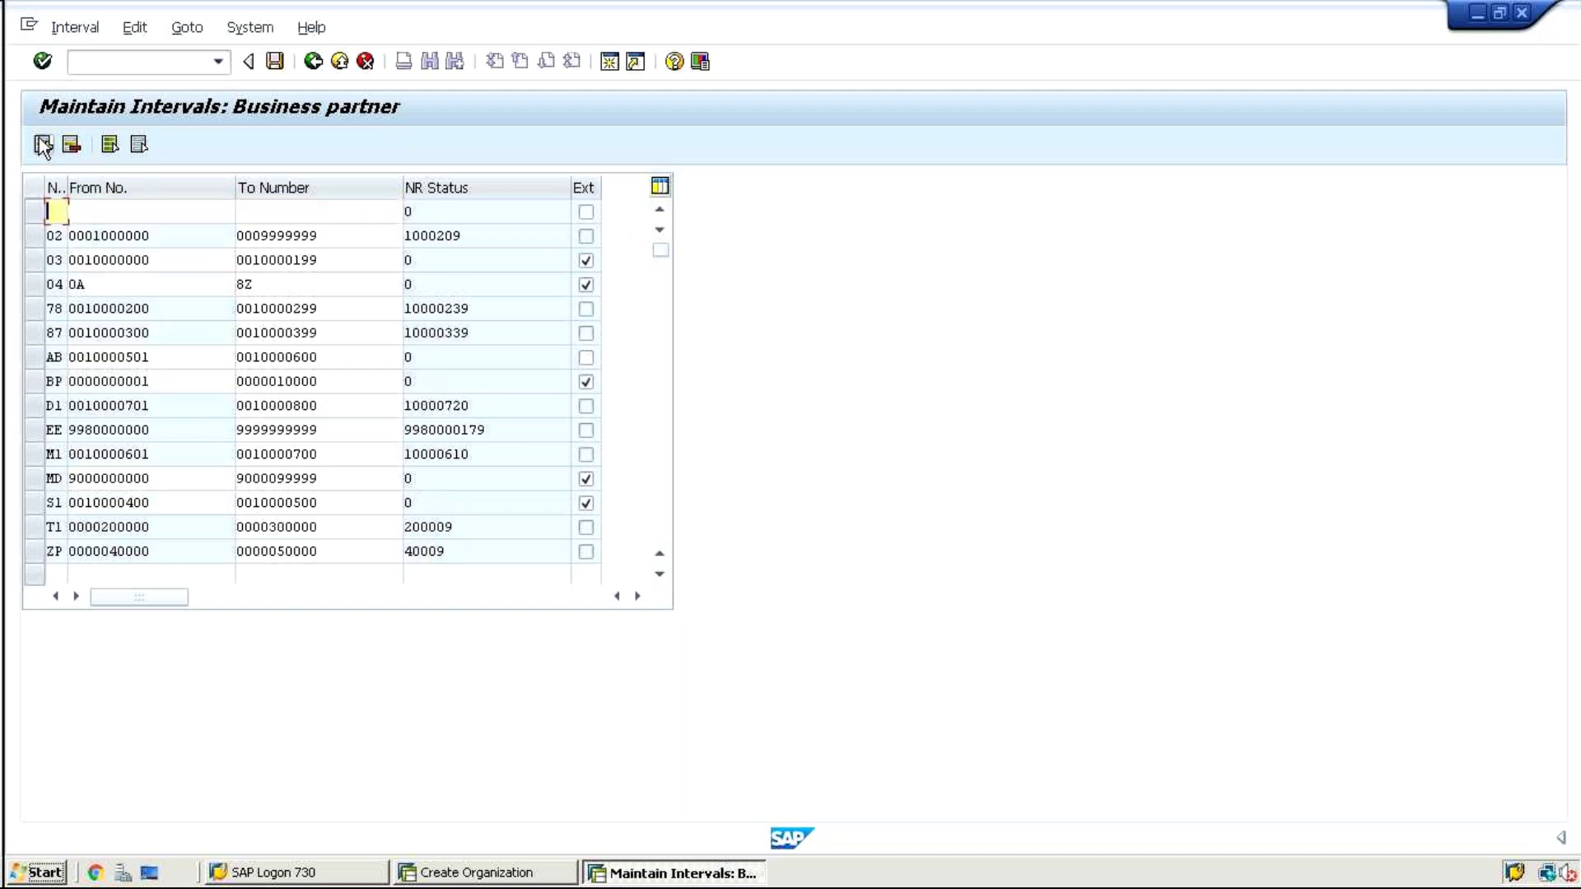
pyautogui.write('ZZ')
pyautogui.press('Tab')
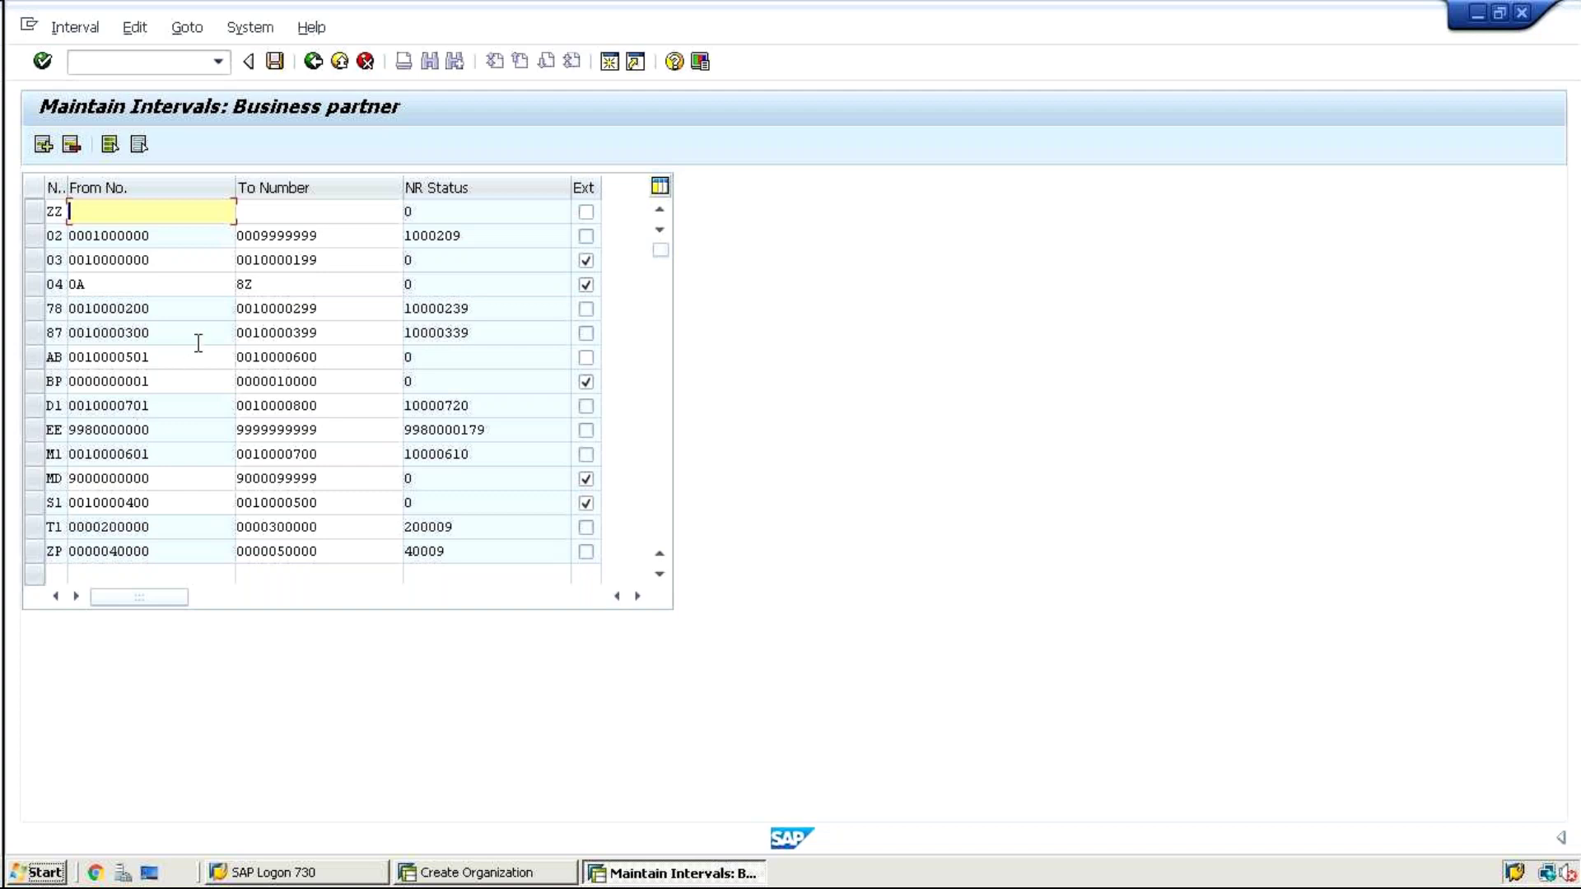
pyautogui.click(324, 407)
pyautogui.press('Home')
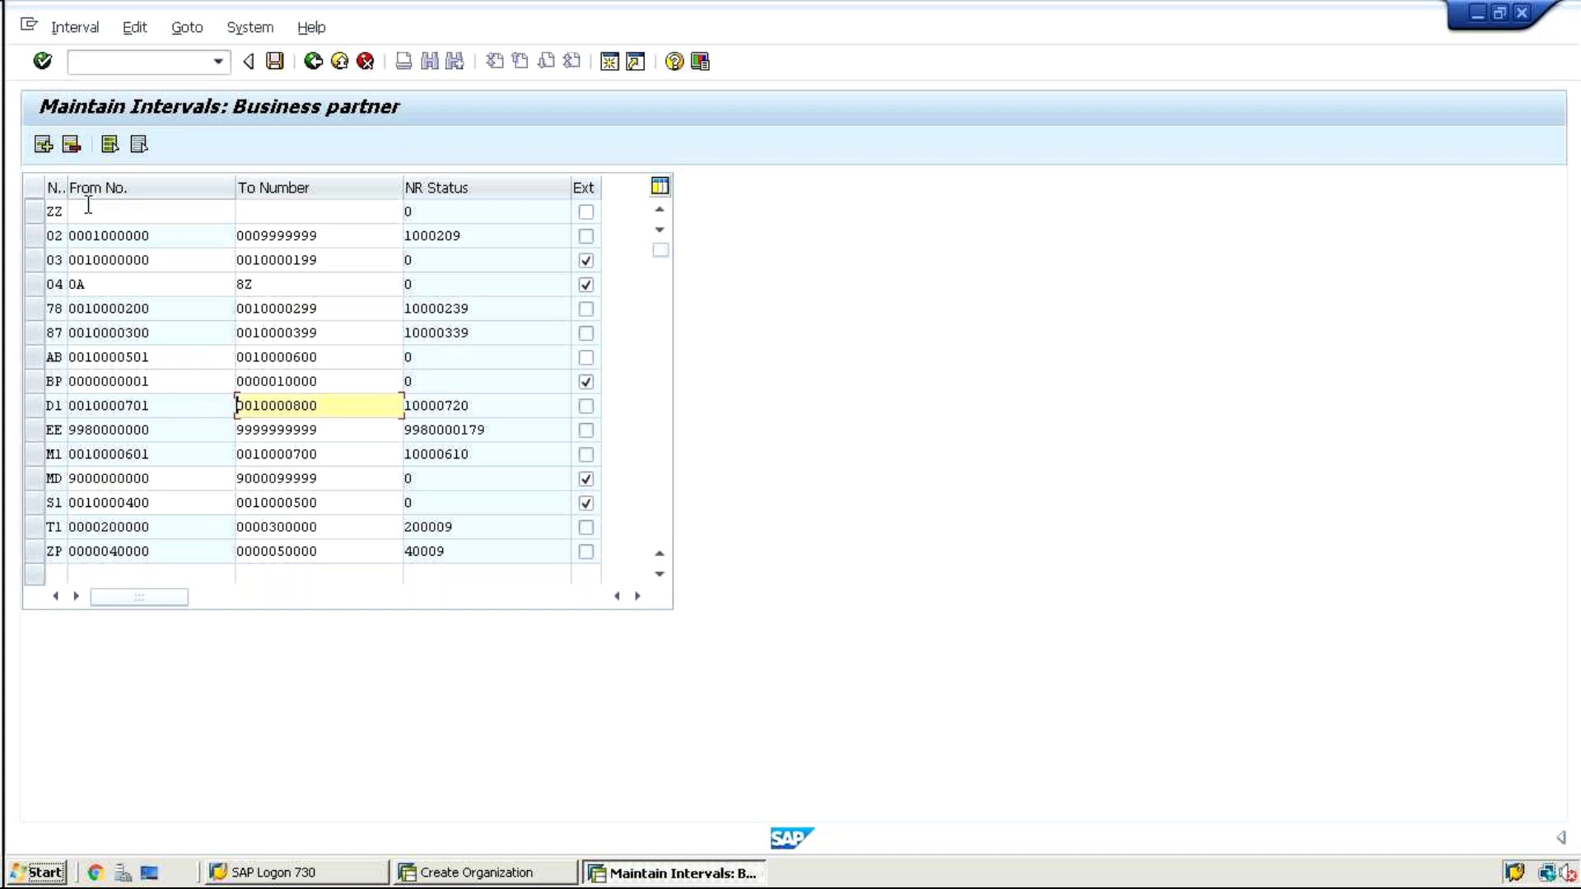
pyautogui.click(88, 205)
pyautogui.hotkey('ctrl', 'v')
pyautogui.press('BackSpace')
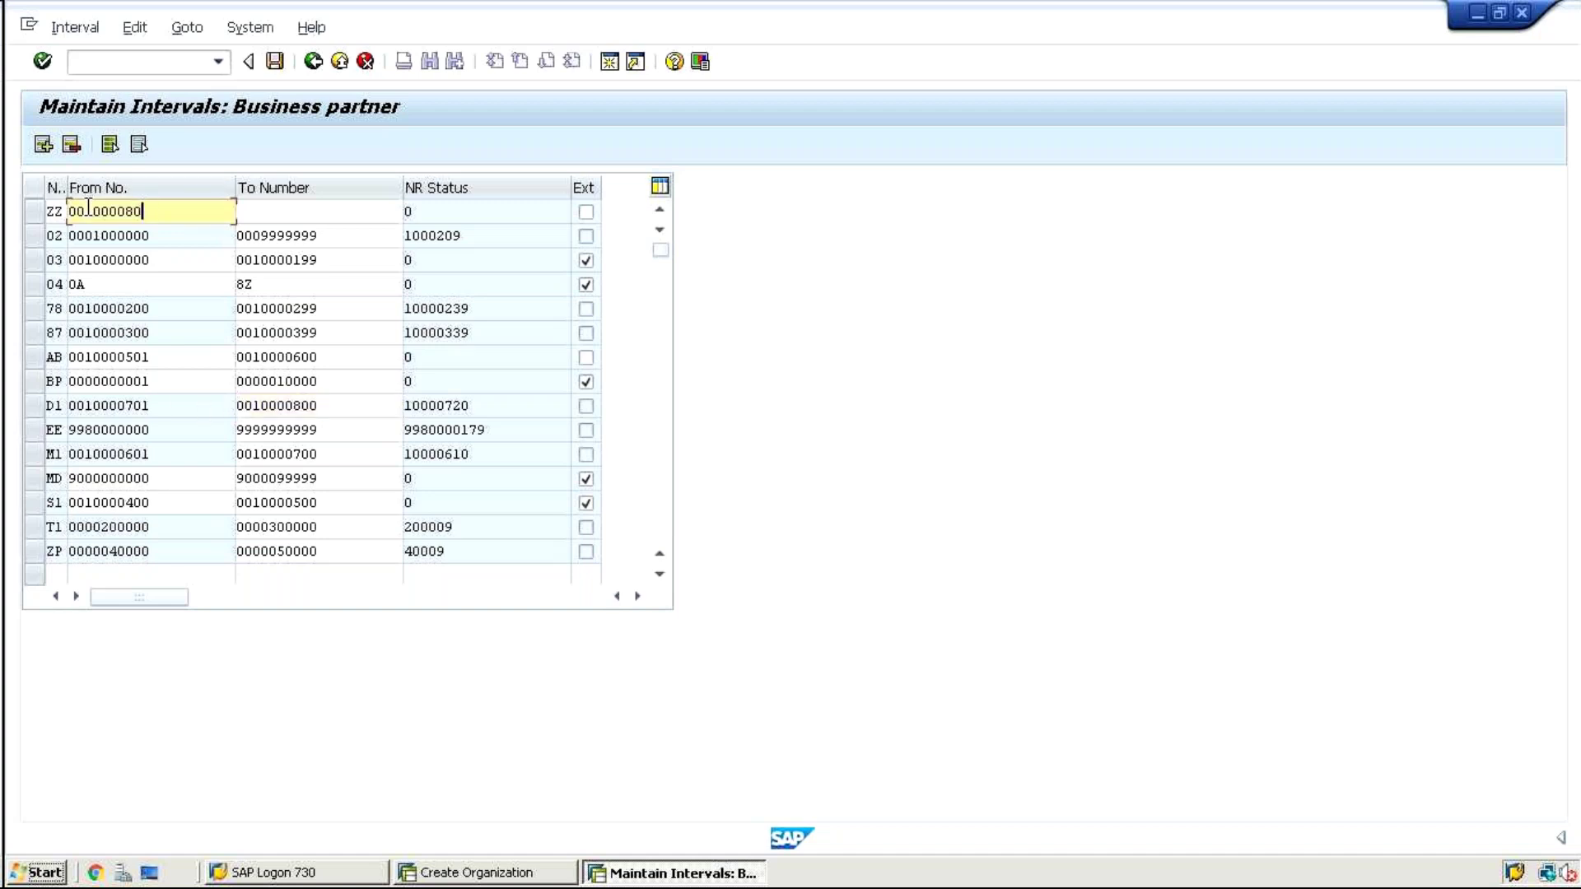
pyautogui.write('1')
pyautogui.press('Tab')
pyautogui.hotkey('ctrl', 'v')
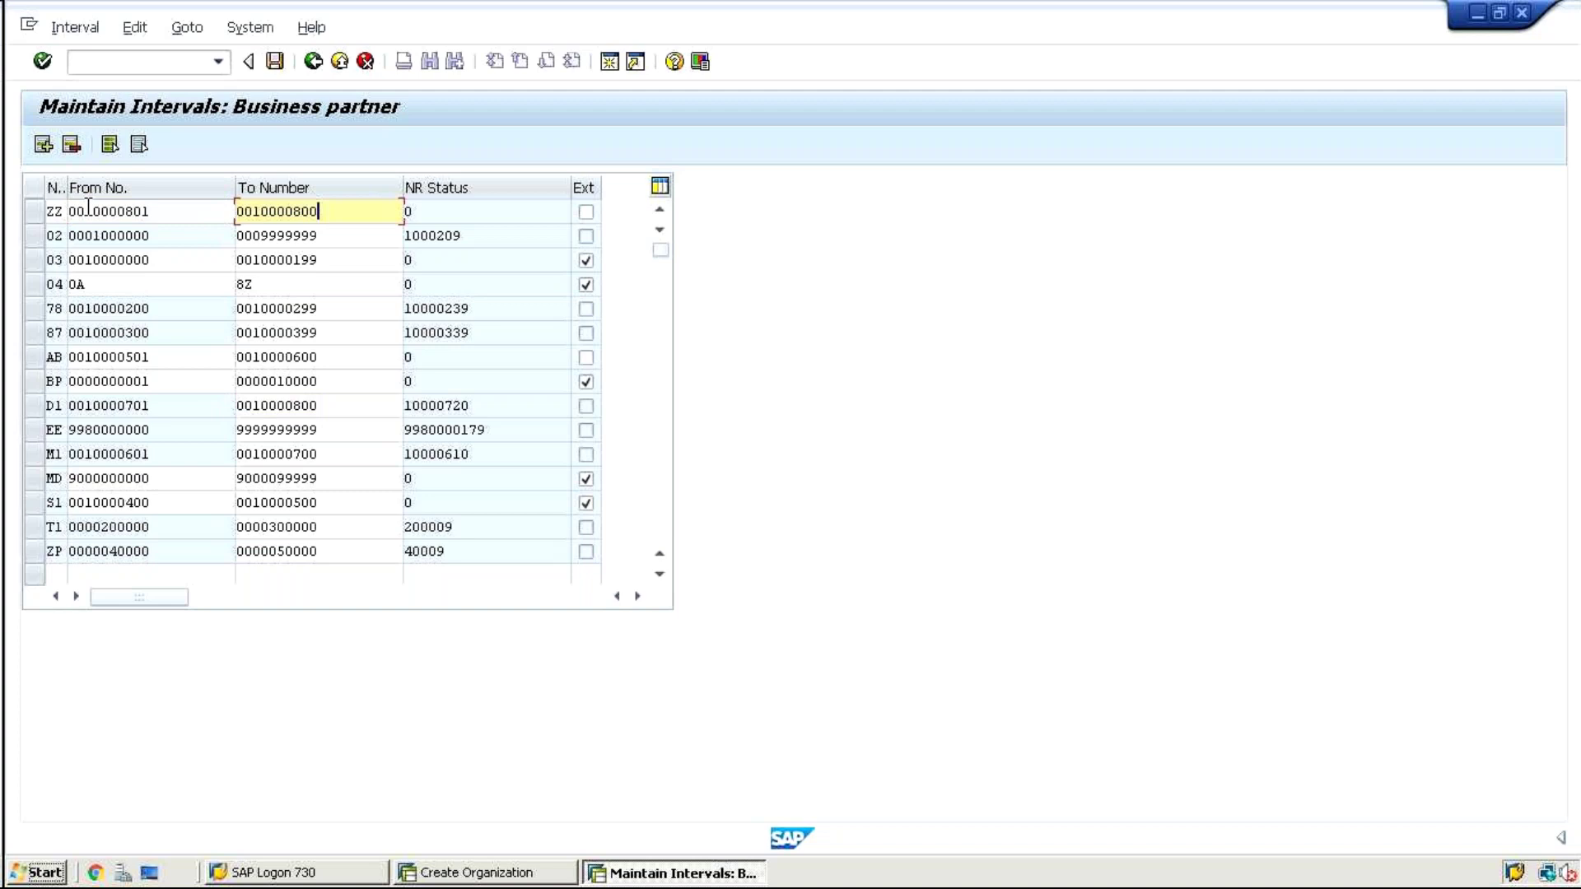
pyautogui.press('BackSpace')
pyautogui.write('99')
pyautogui.press('Return')
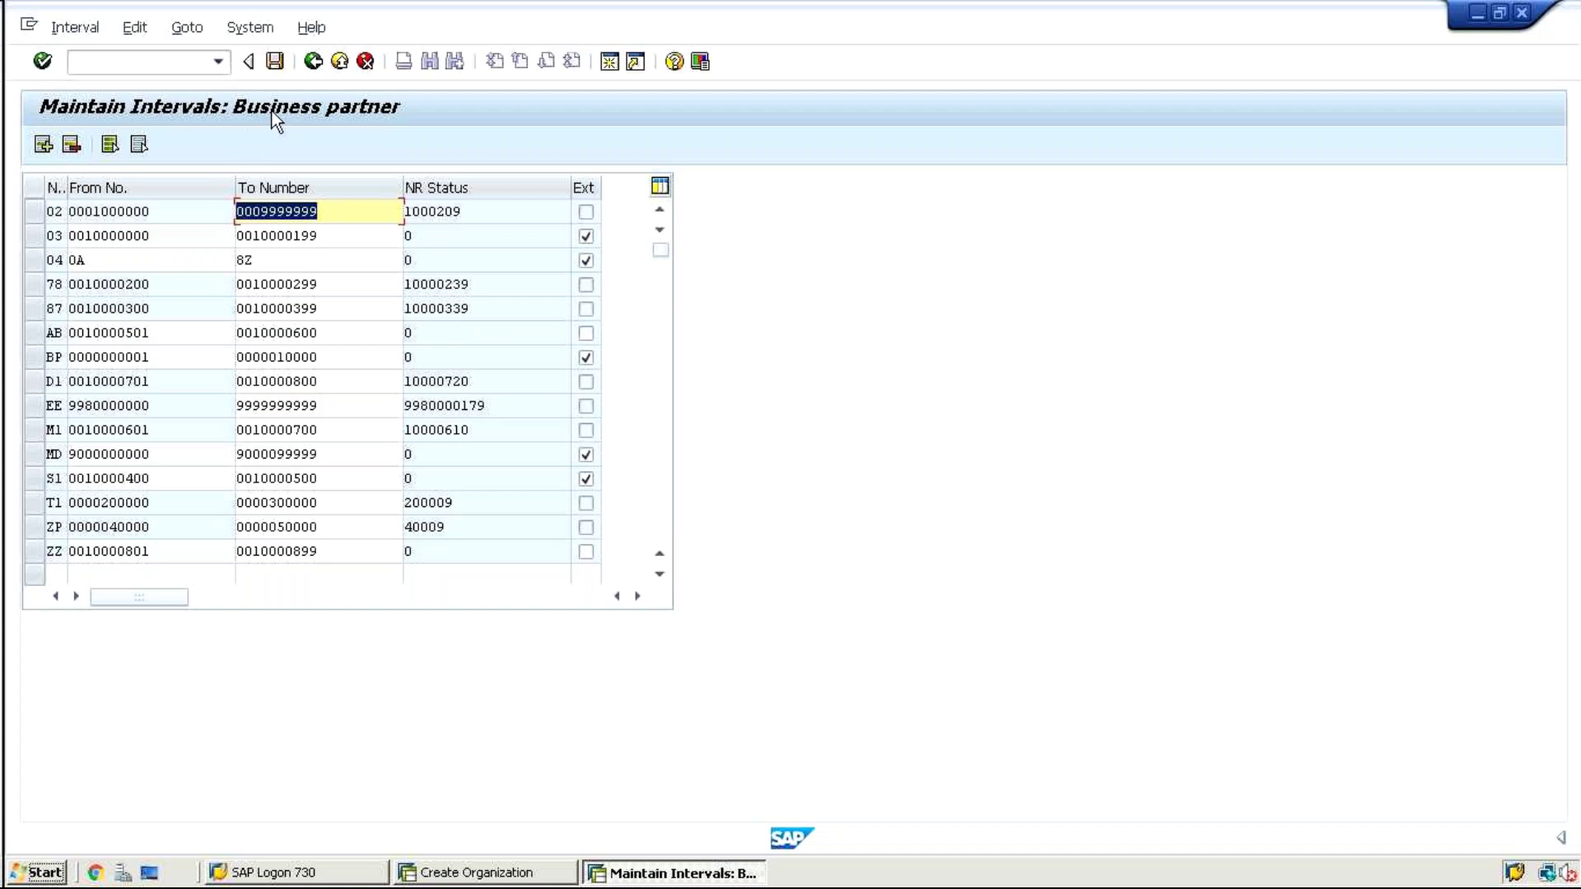
# Save the ZZ interval, confirm the transport notice, and exit interval maintenance
pyautogui.click(274, 63)
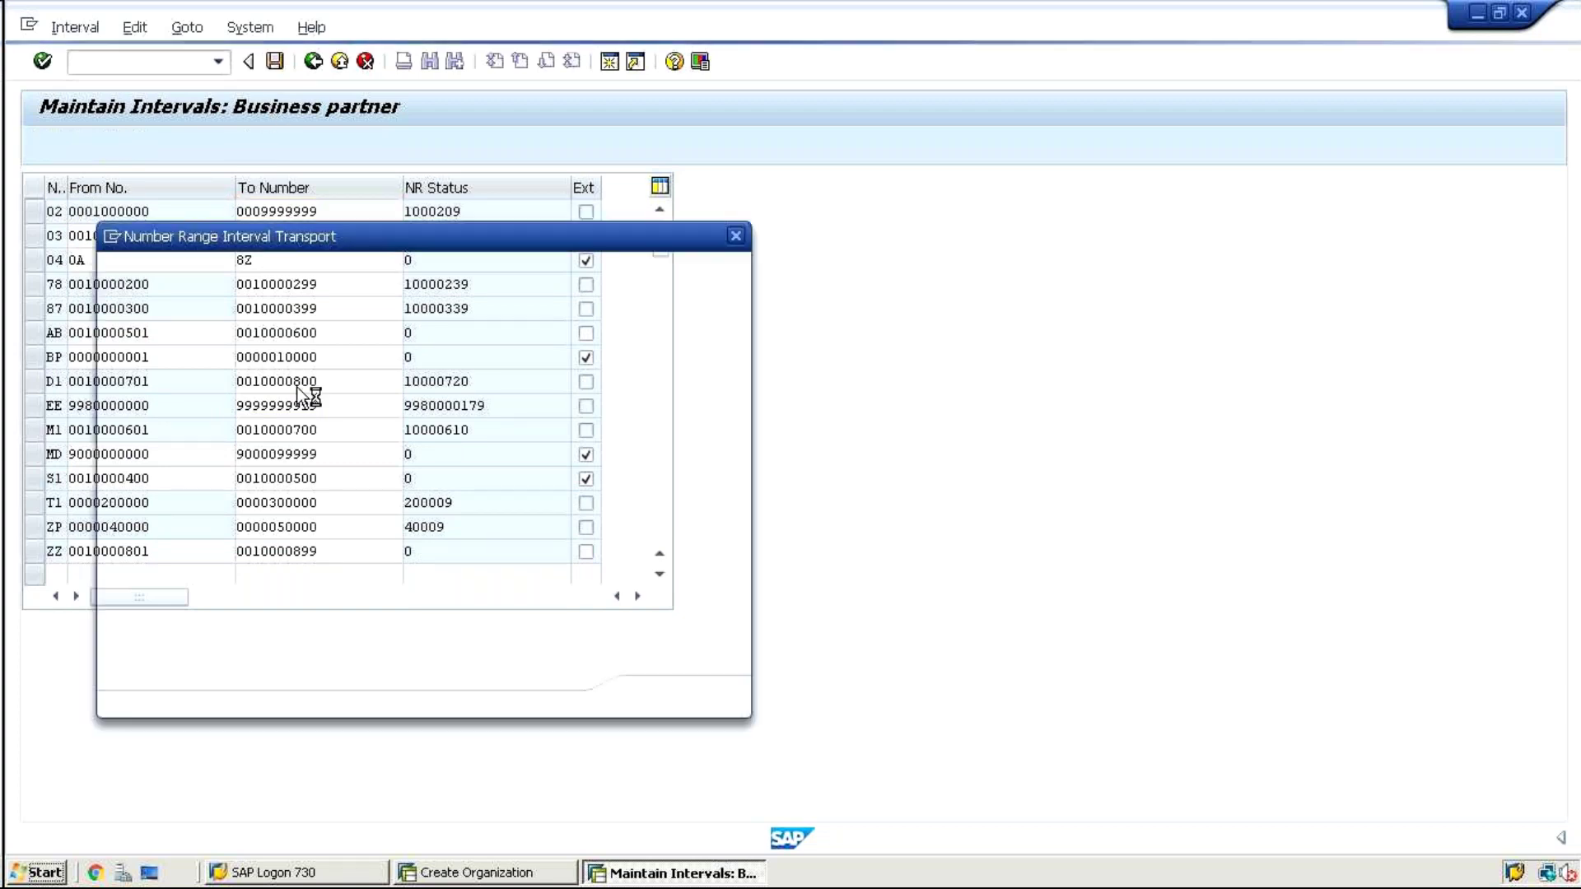
pyautogui.press('Return')
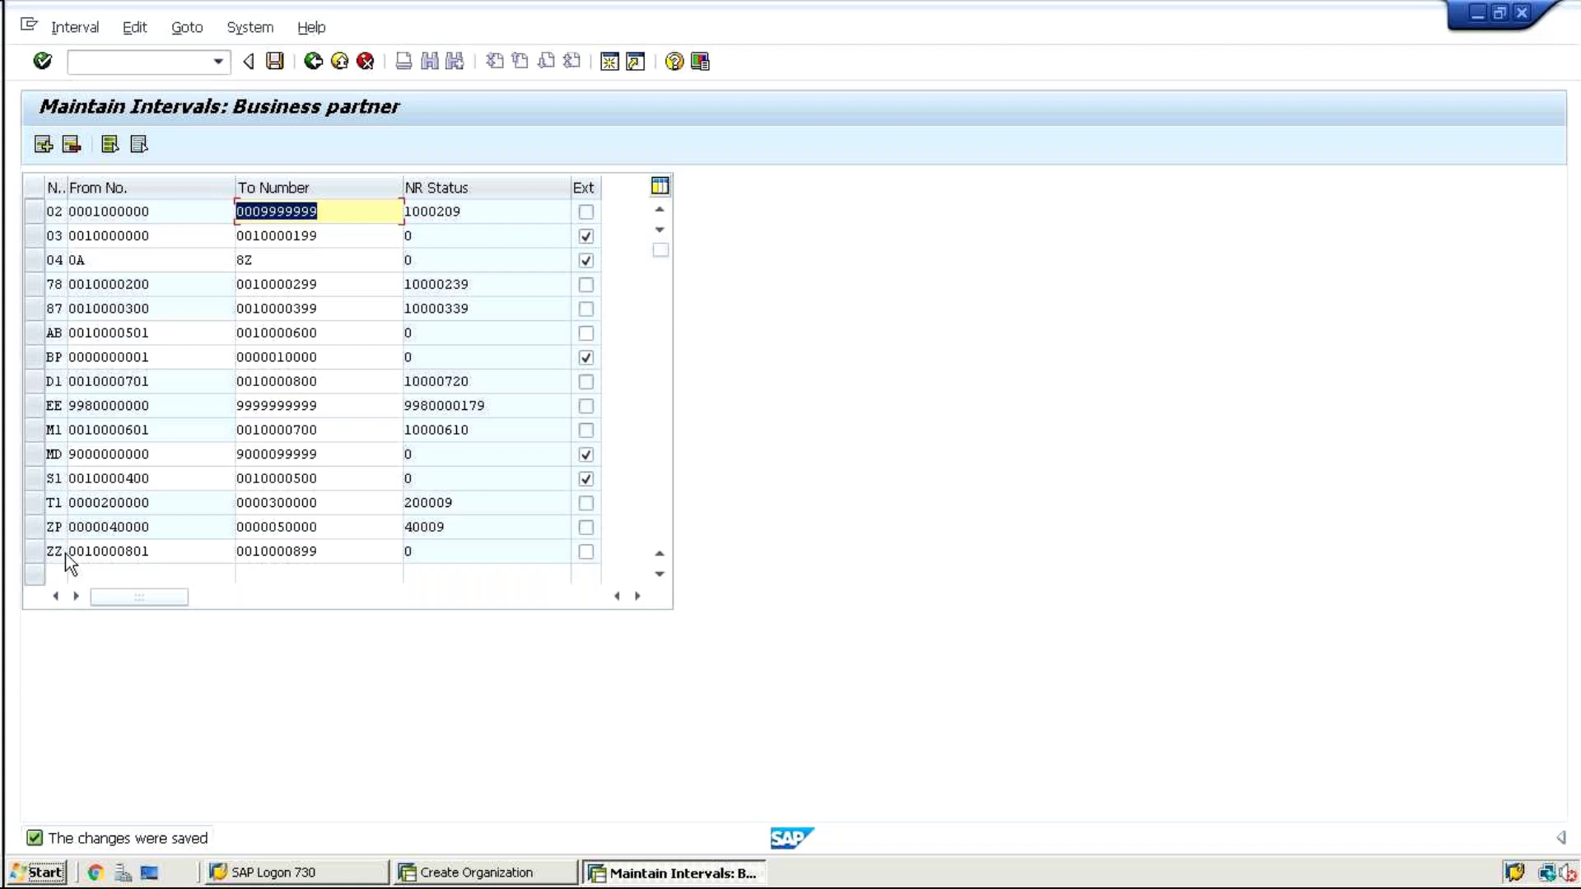
pyautogui.click(313, 62)
# In Define Groupings and Assign Number Ranges, add grouping BPZZ with short name 'Group for BP'
pyautogui.click(313, 62)
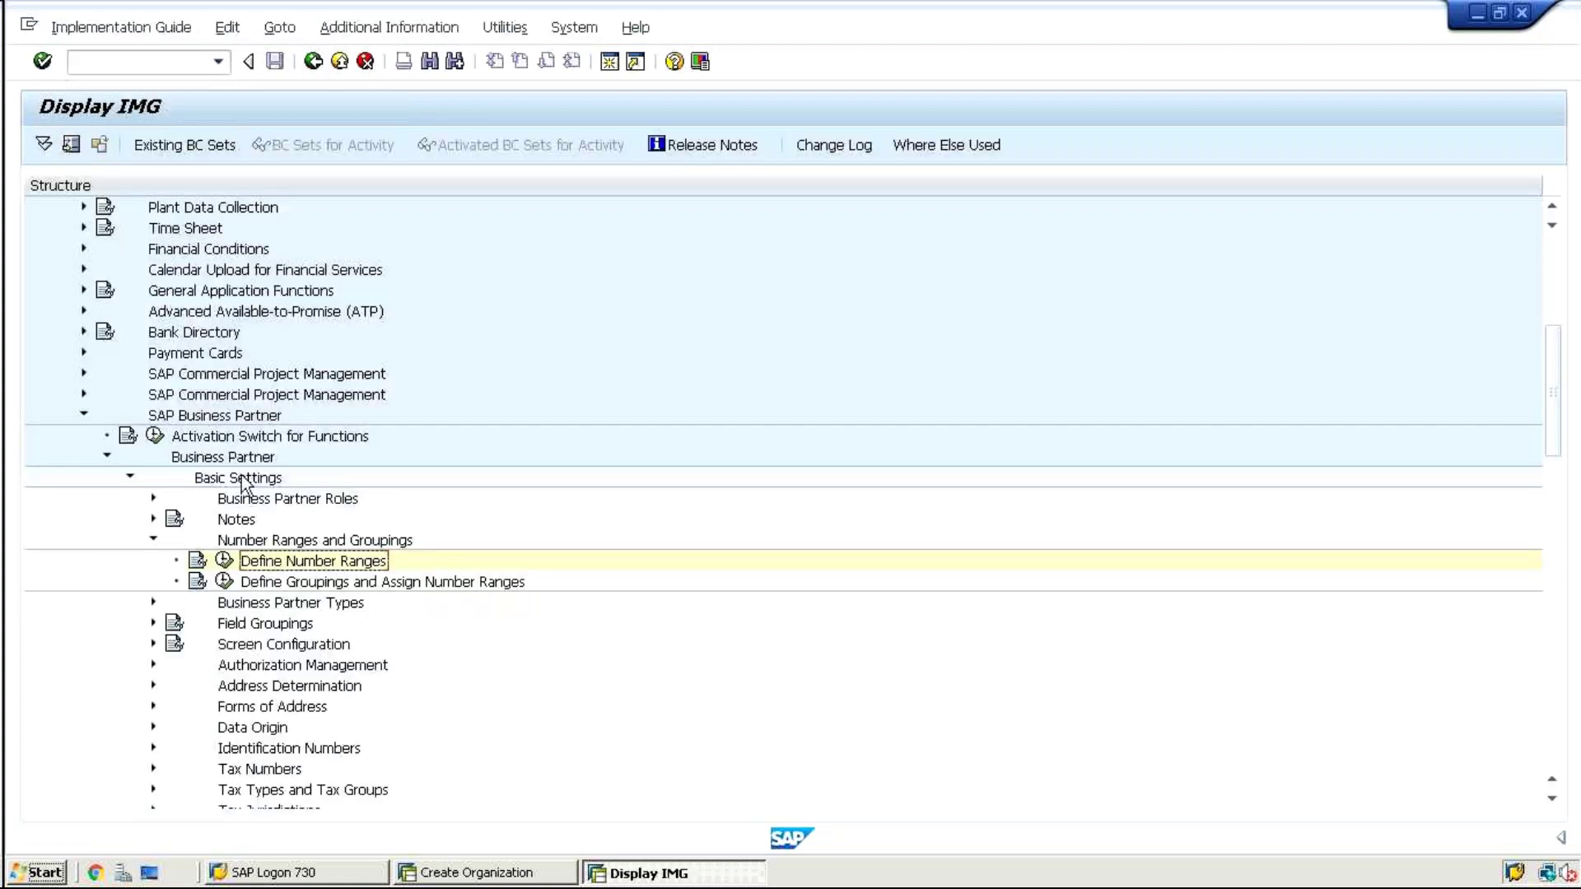
pyautogui.click(224, 582)
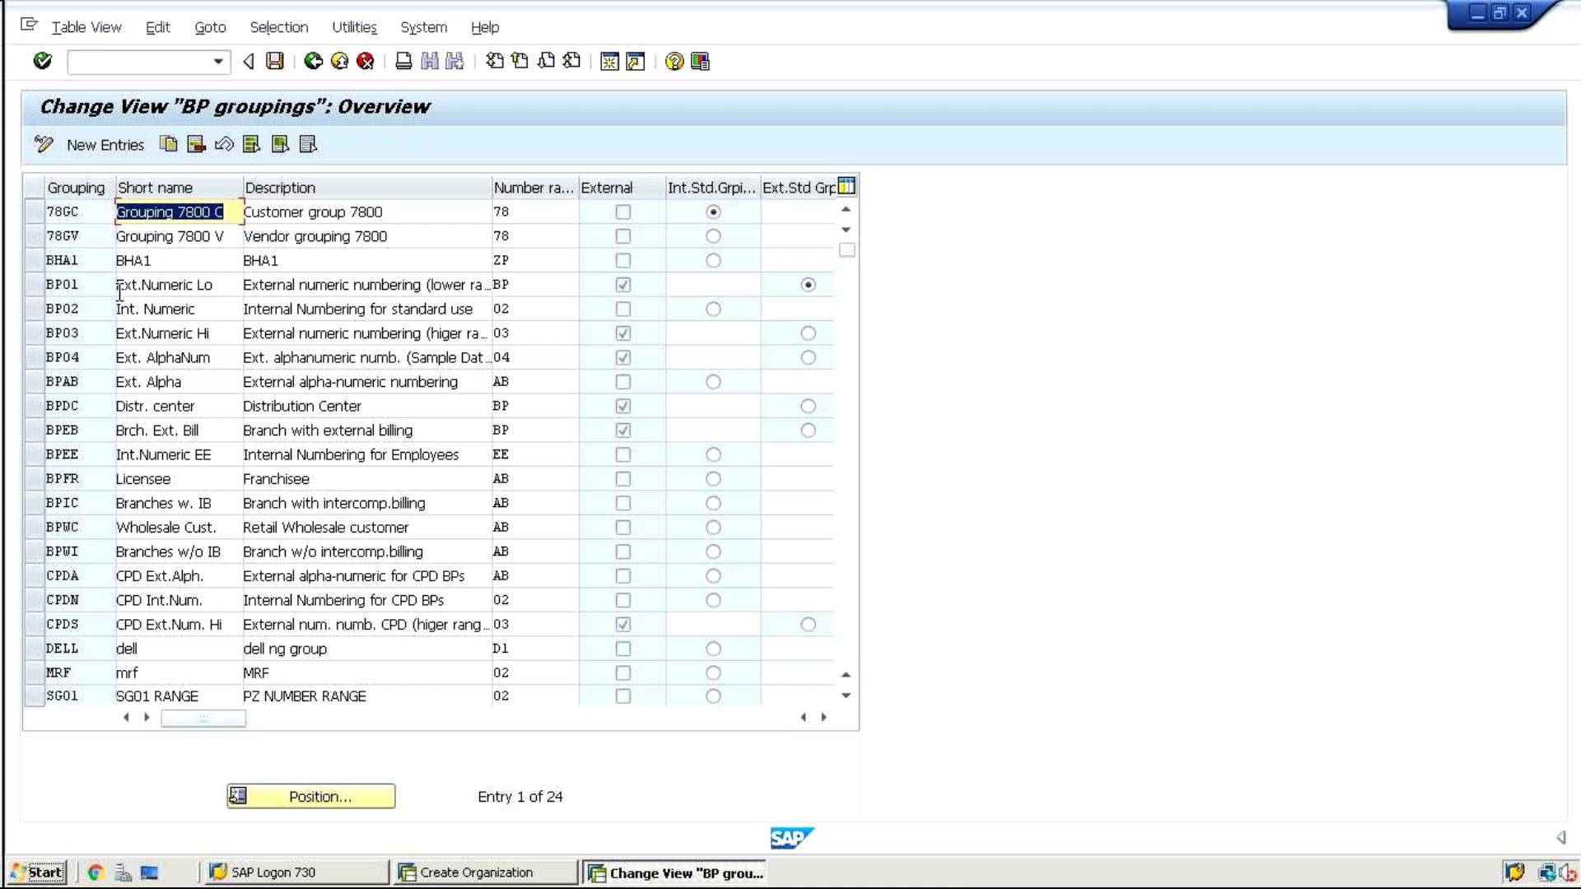
pyautogui.click(89, 145)
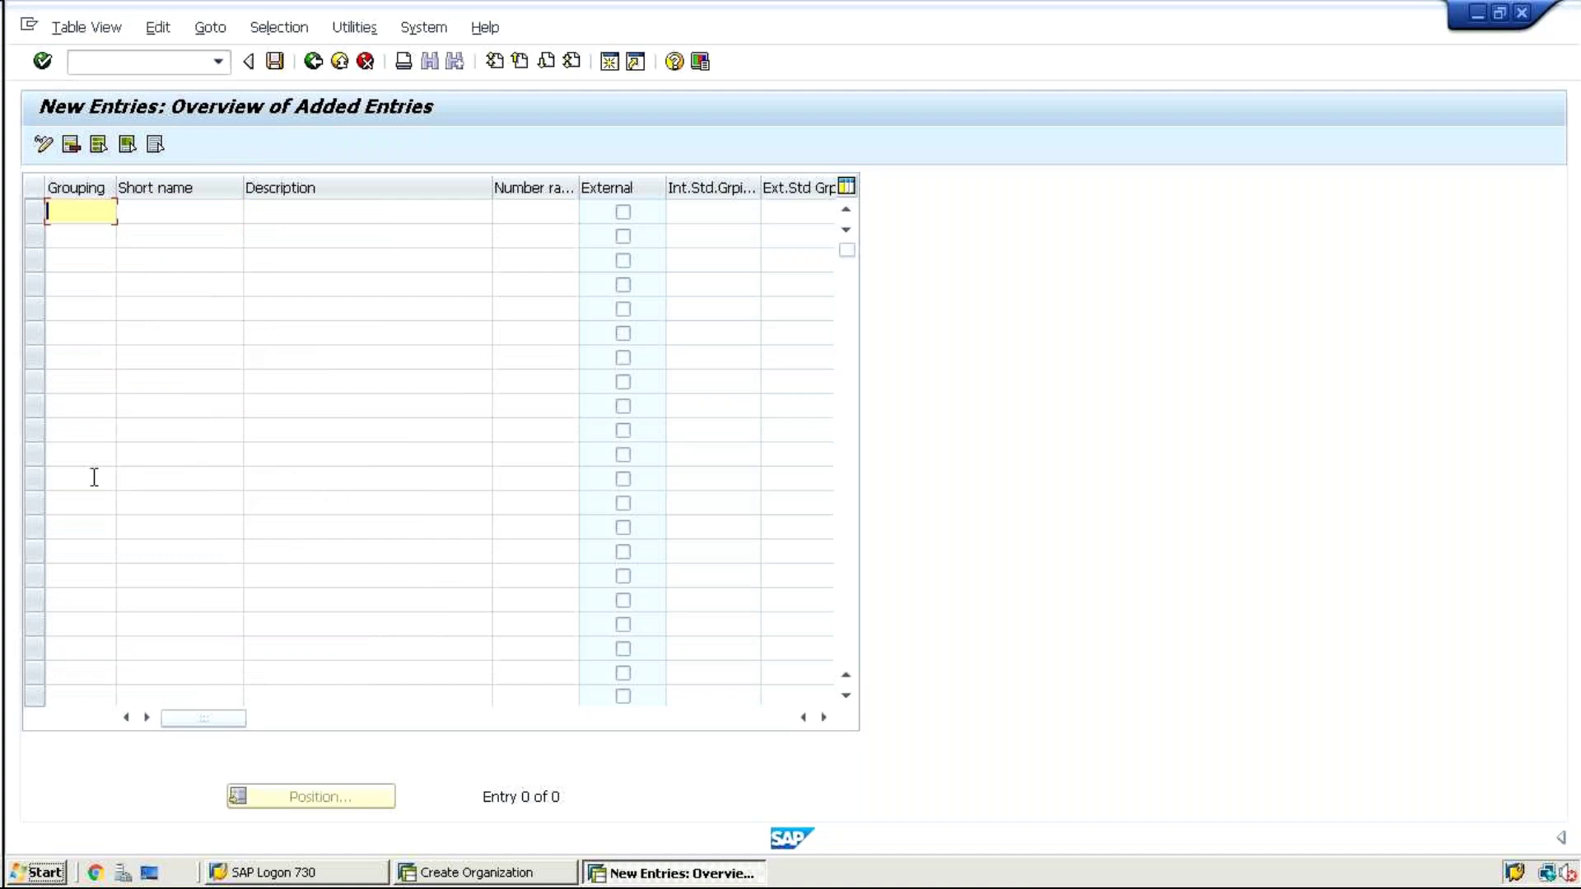
pyautogui.write('BPZZ')
pyautogui.press('Tab')
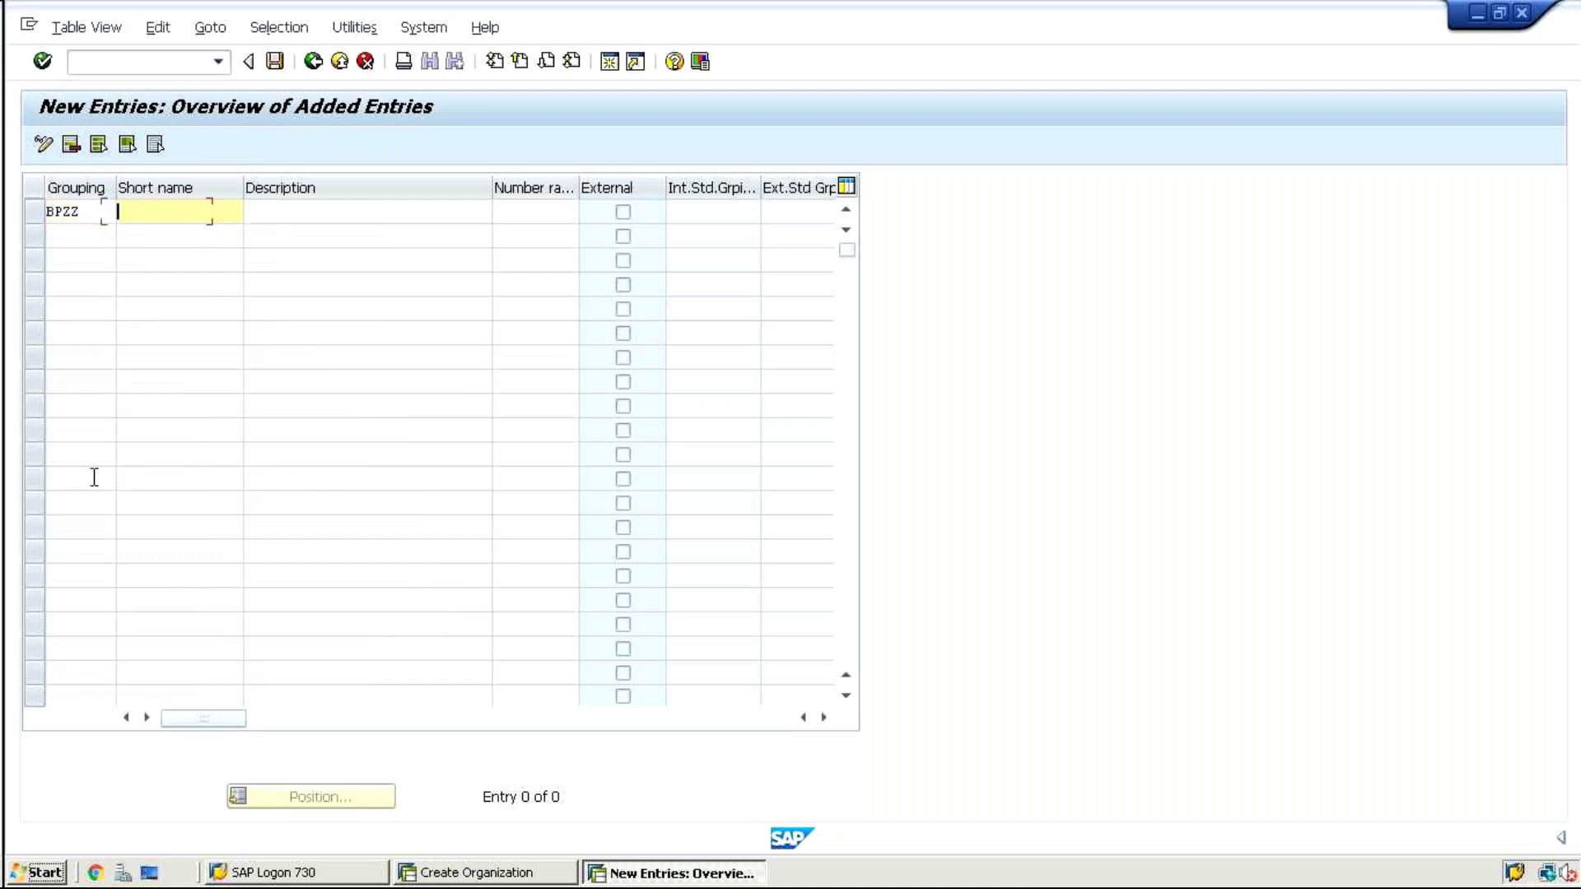
pyautogui.write('Group for BP')
pyautogui.press('Tab')
# Give BPZZ the description 'Groupin gor Business partner' and number range ZZ
pyautogui.hotkey('shift', 'Tab')
pyautogui.press('Tab')
pyautogui.write('Gr')
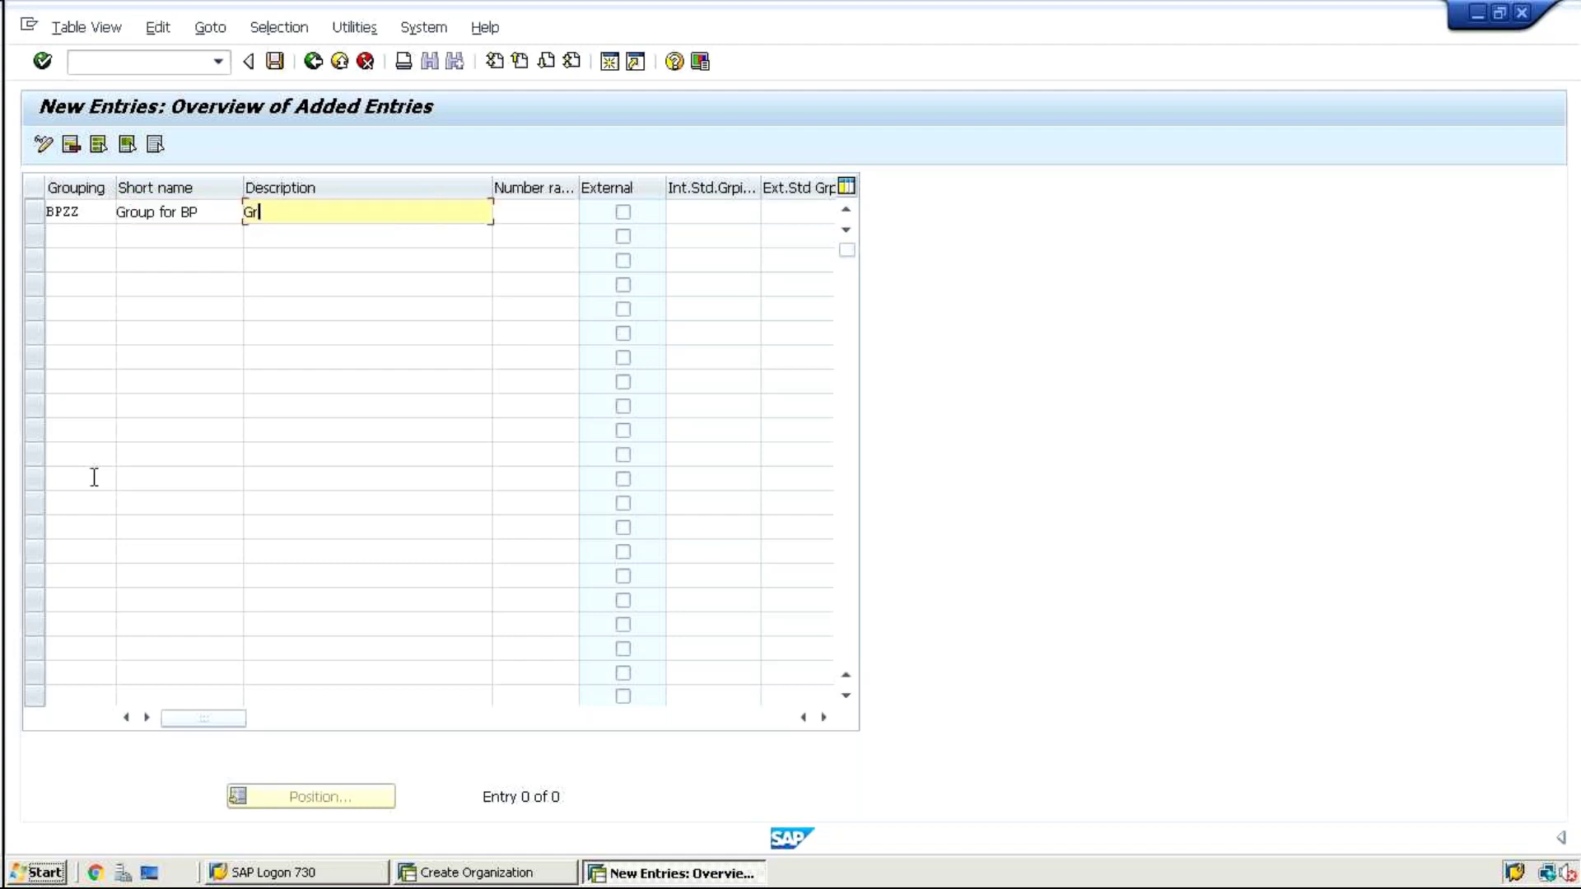
pyautogui.write('oupin gor Business partner')
pyautogui.press('Tab')
pyautogui.write('ZZ')
pyautogui.press('Return')
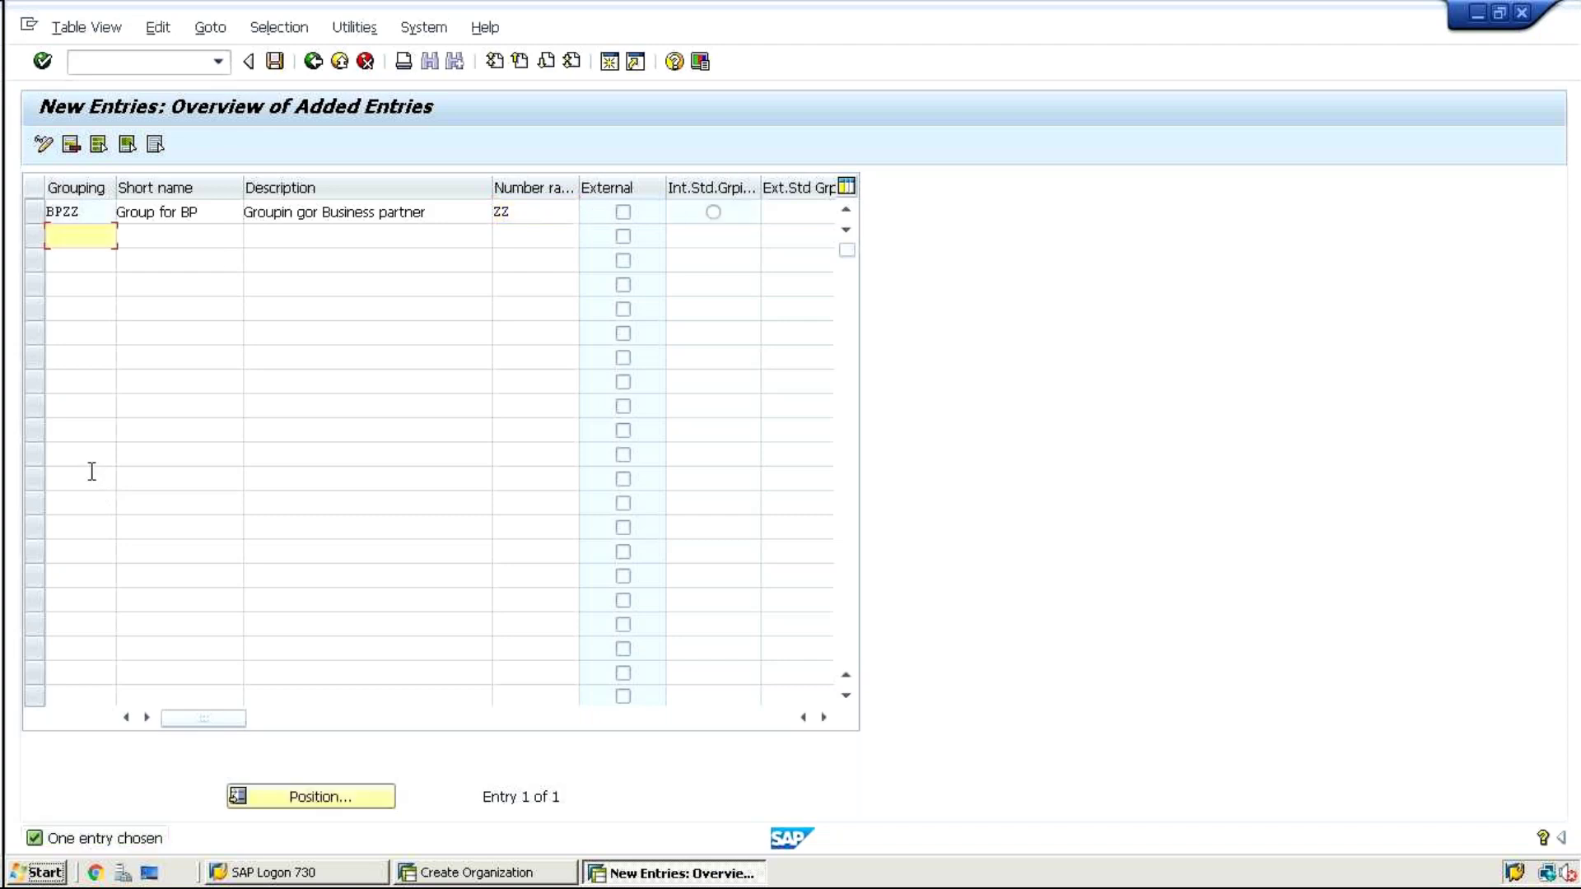
# Save the BPZZ grouping, confirm the customizing request, and return to the overview
pyautogui.click(275, 61)
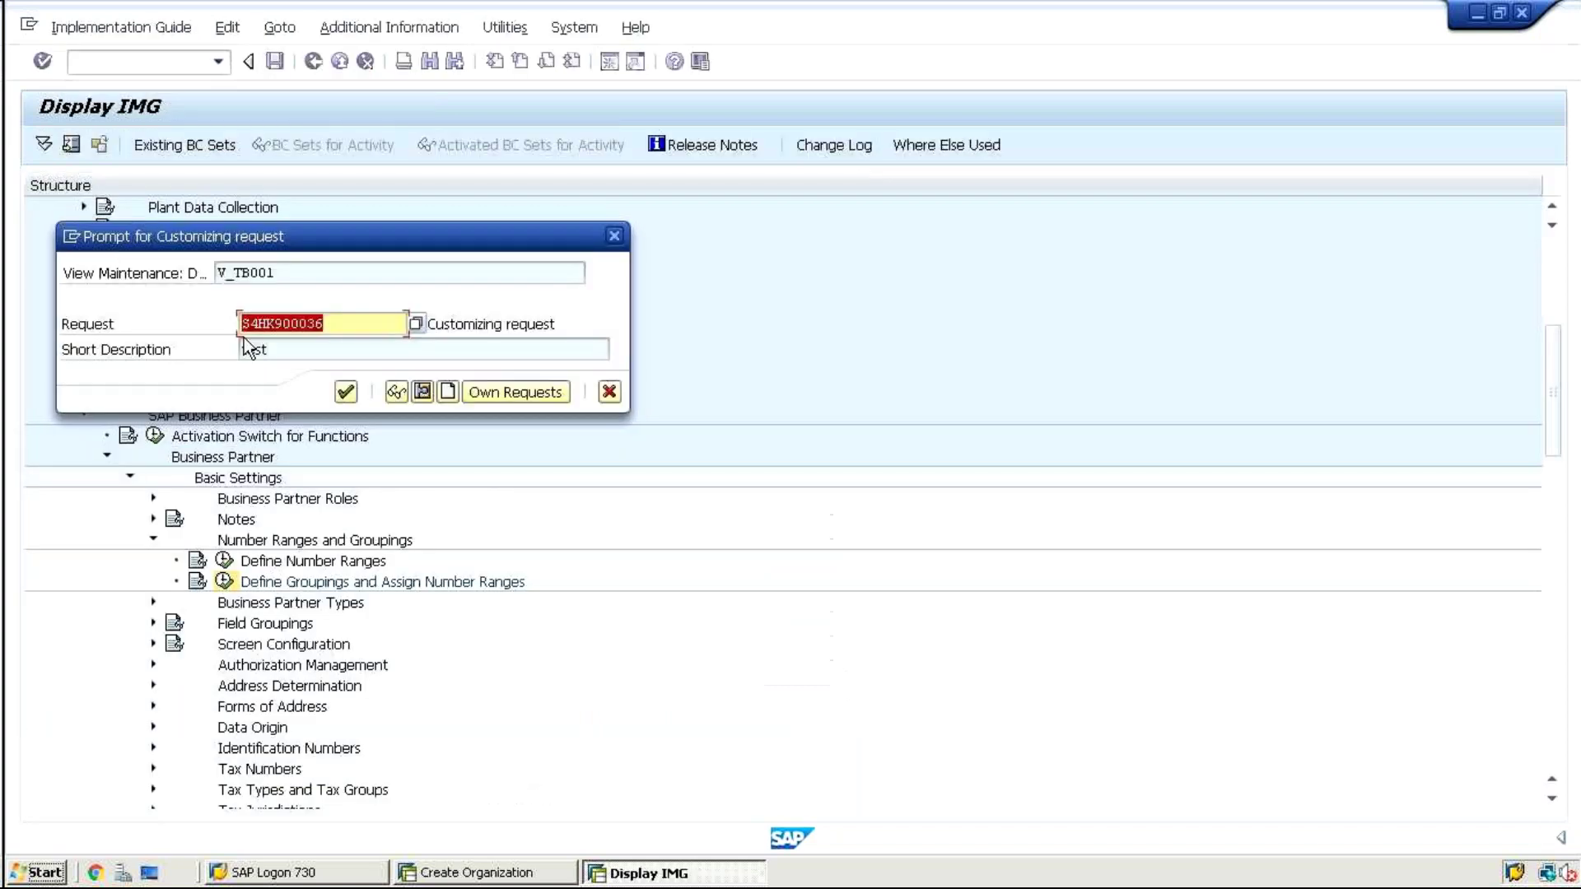
pyautogui.press('Return')
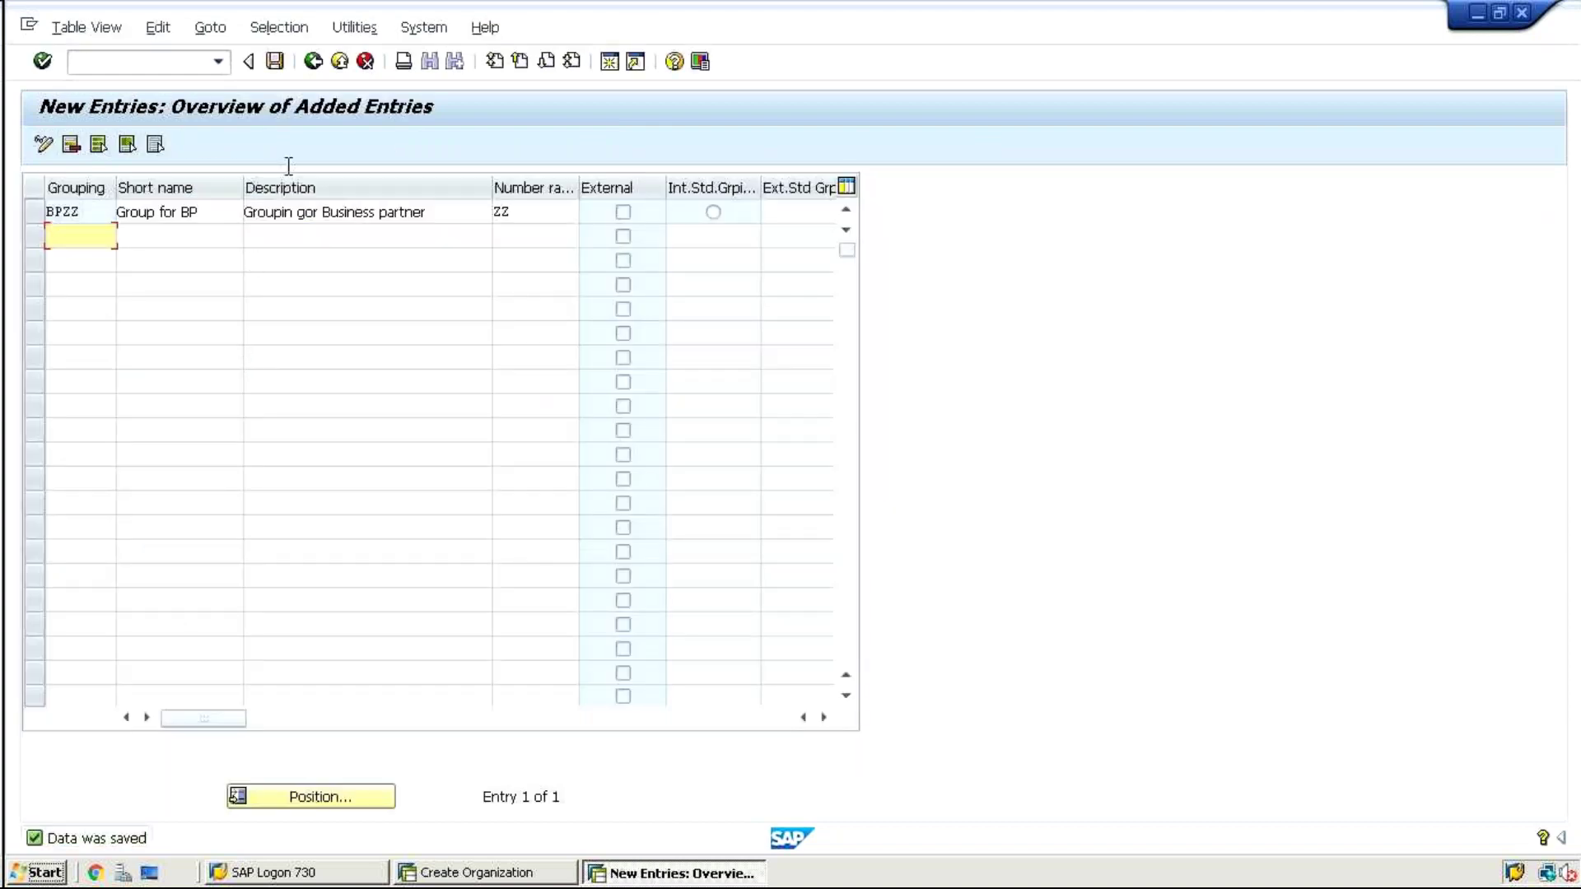
pyautogui.click(311, 64)
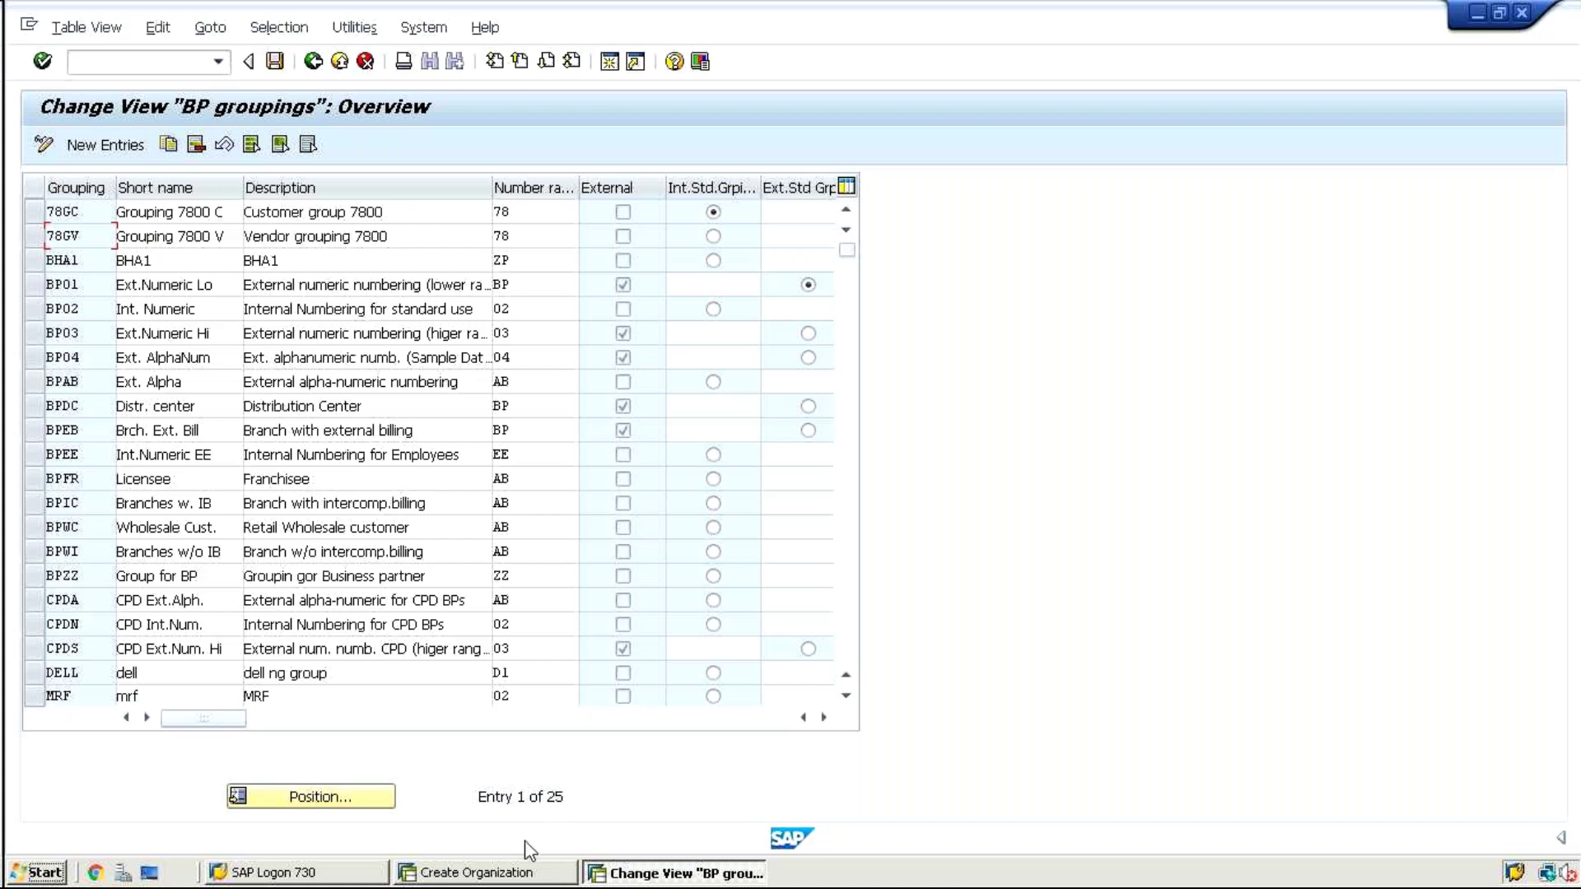
# Switch to the Create Organization form and browse the available BP groupings
pyautogui.click(515, 875)
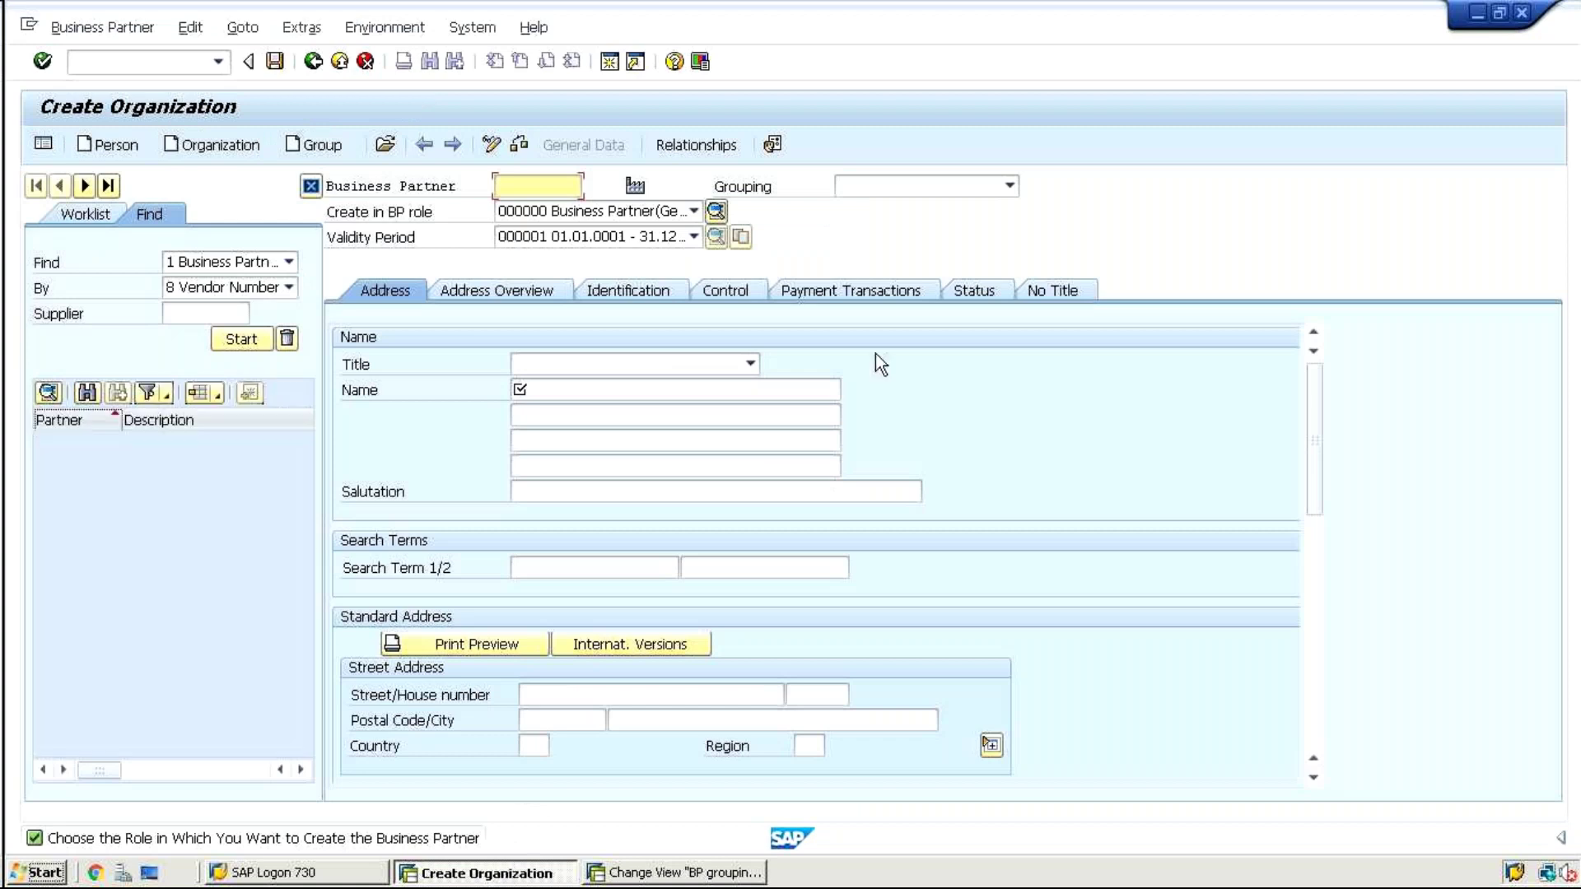
pyautogui.click(882, 184)
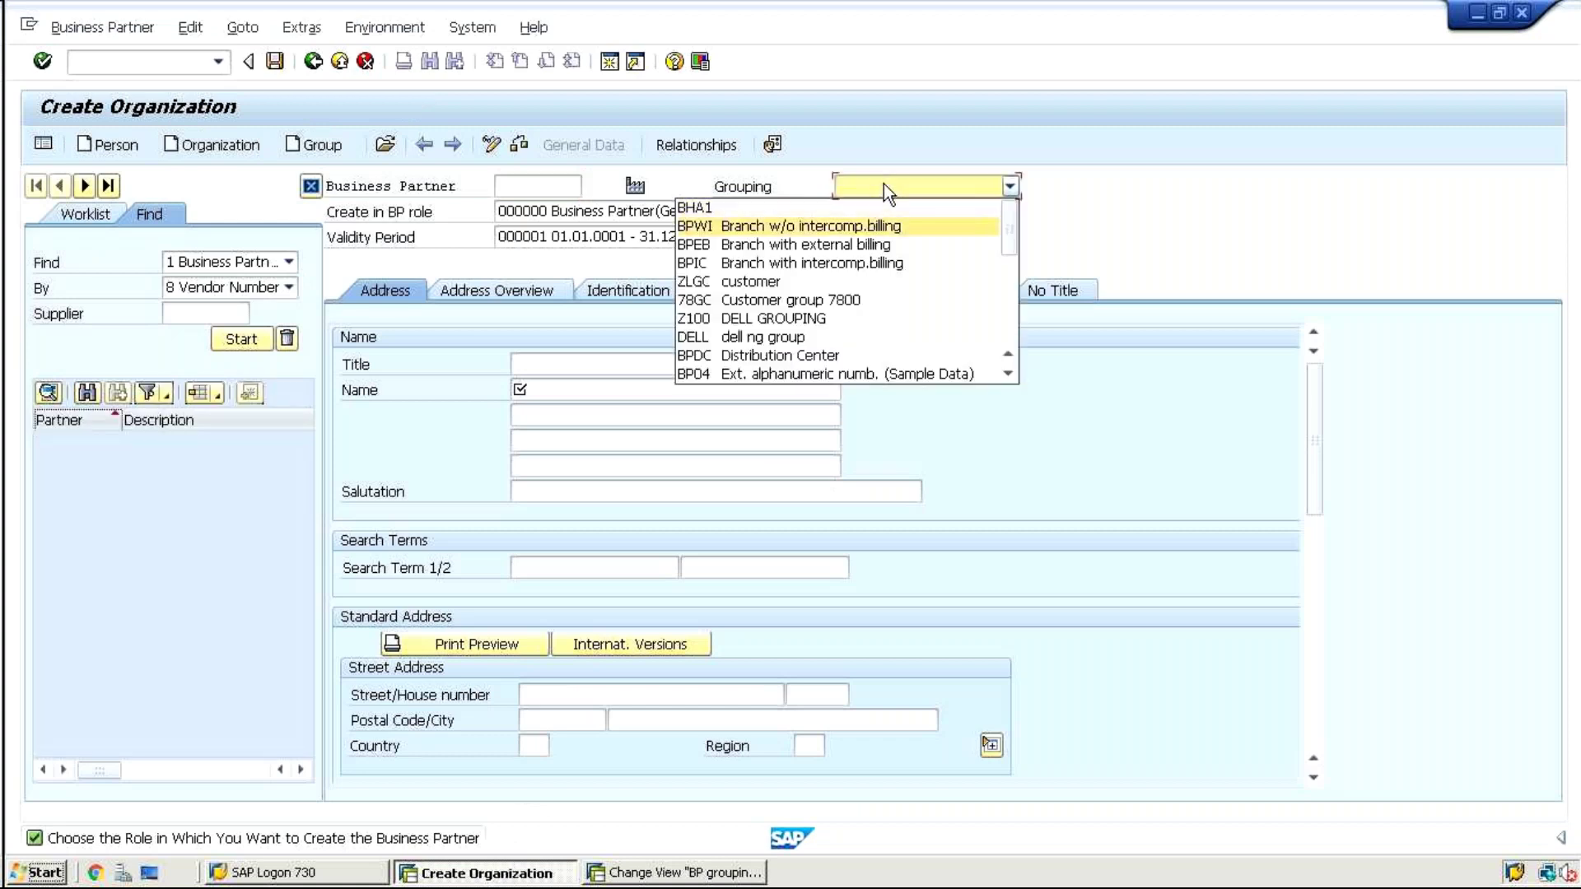
pyautogui.press('Down')
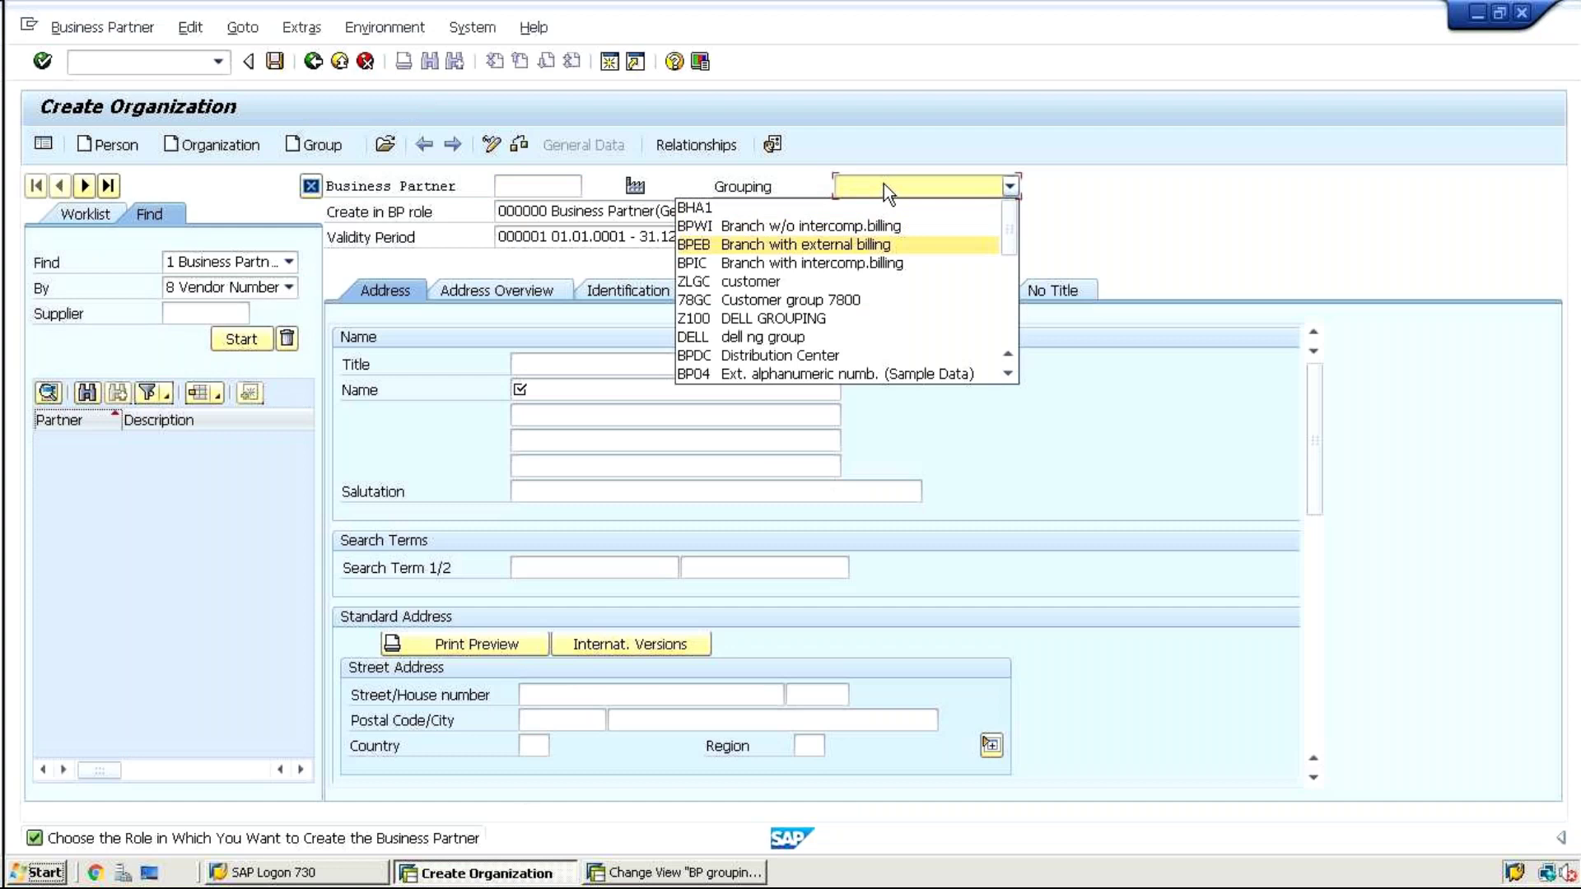
pyautogui.press('Down')
pyautogui.press('Down')
pyautogui.press('Down')
pyautogui.press('Down')
pyautogui.press('Down')
pyautogui.press('Down')
pyautogui.press('Down')
pyautogui.press('Down')
pyautogui.press('Down')
pyautogui.press('Down')
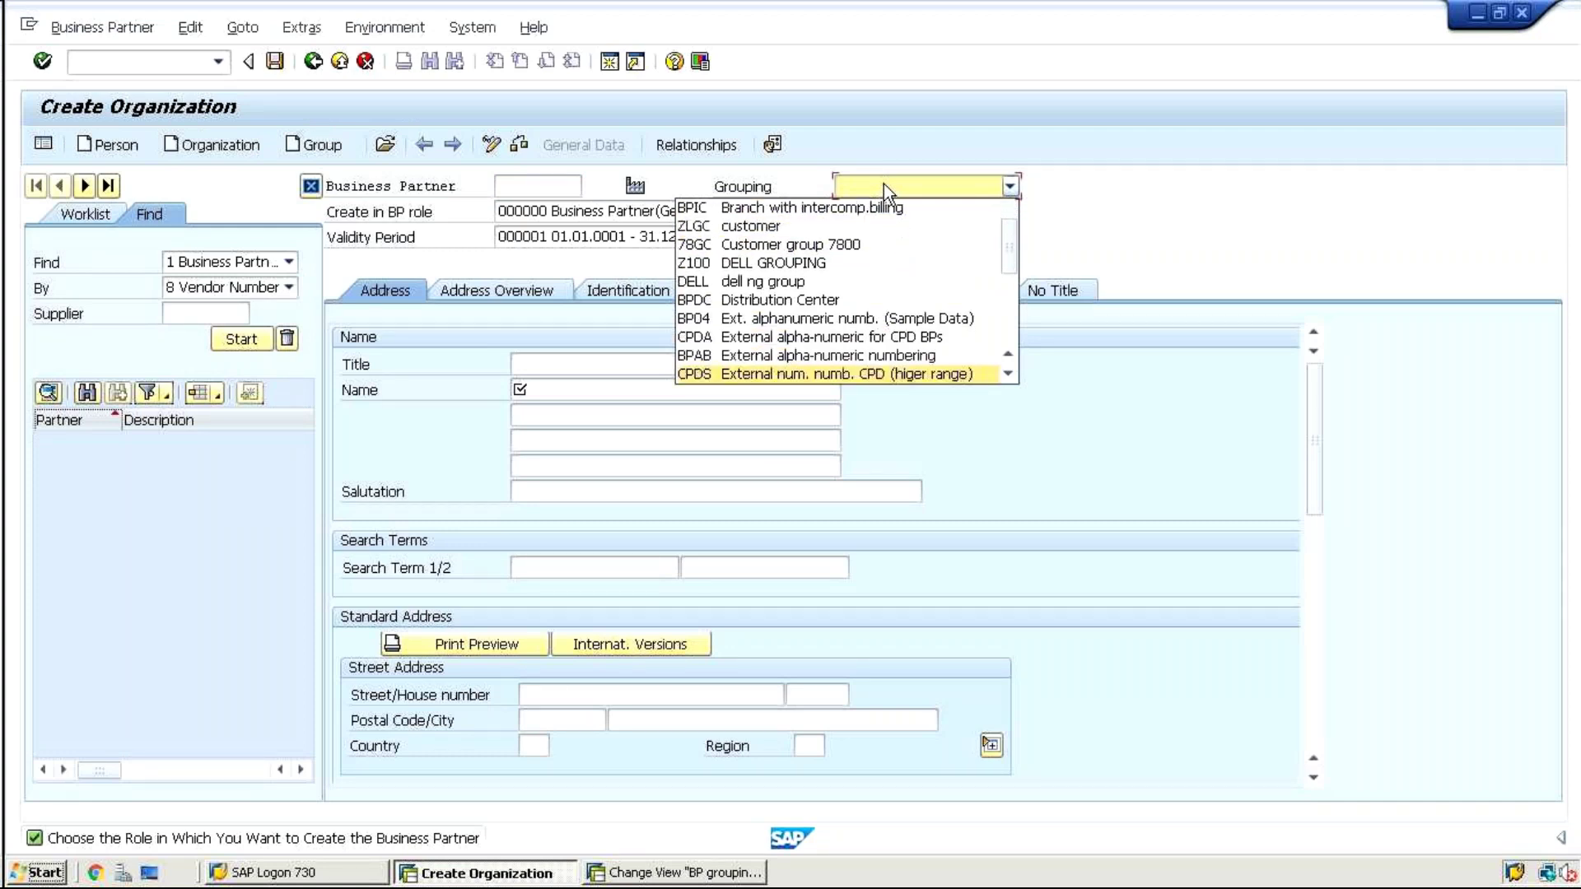
pyautogui.press('Down')
pyautogui.press('Down')
pyautogui.press('Down')
pyautogui.press('Down')
pyautogui.press('Down')
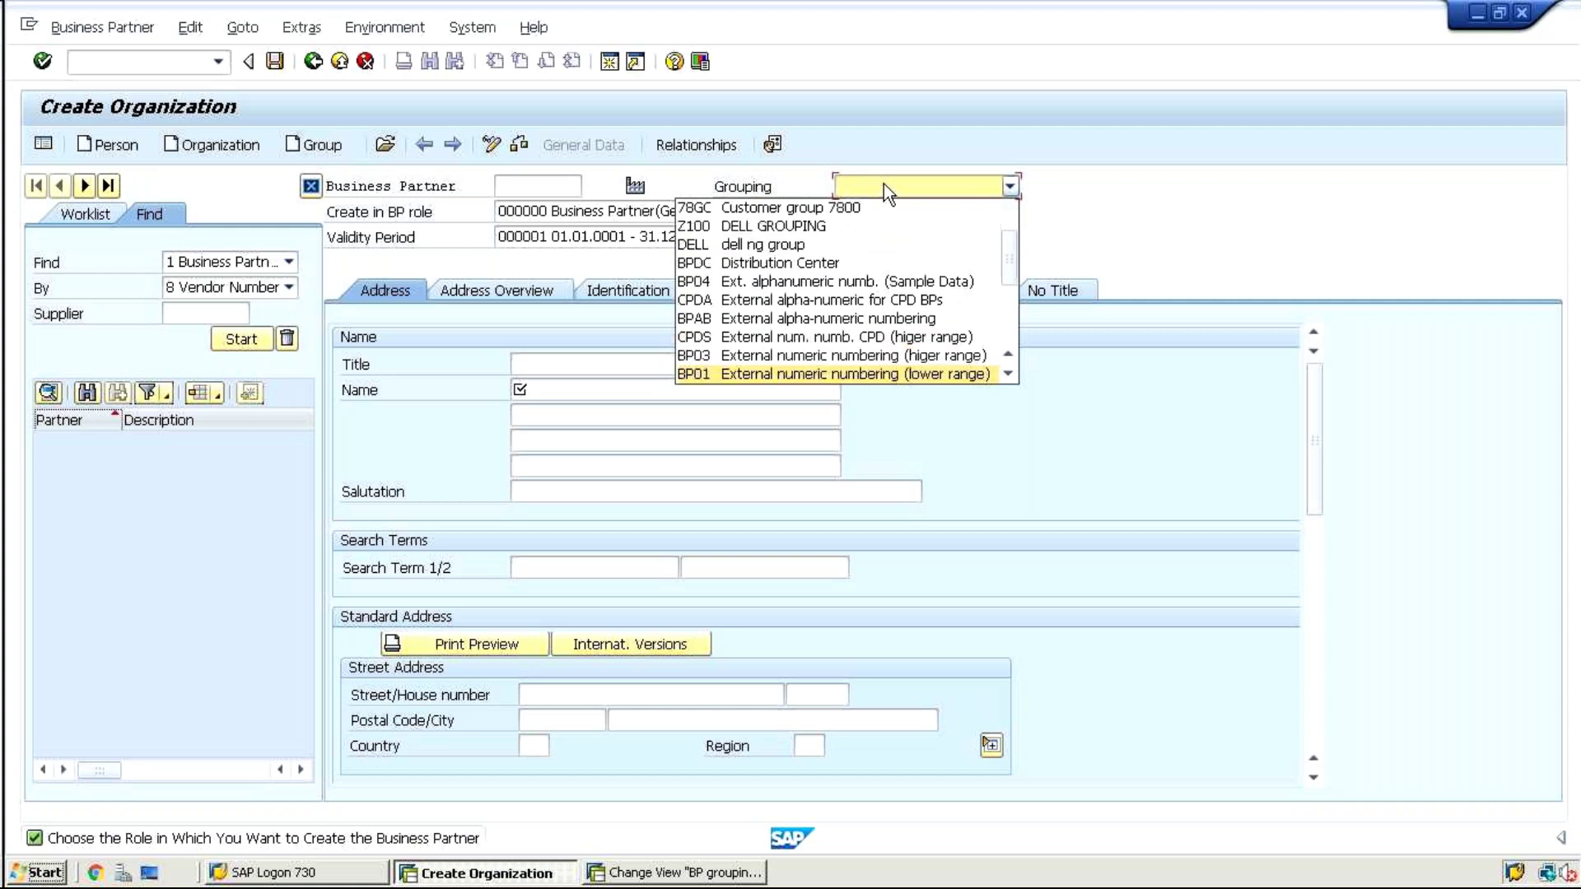
pyautogui.press('Down')
pyautogui.press('Down')
pyautogui.press('Down')
pyautogui.press('Down')
pyautogui.press('Down')
pyautogui.press('Down')
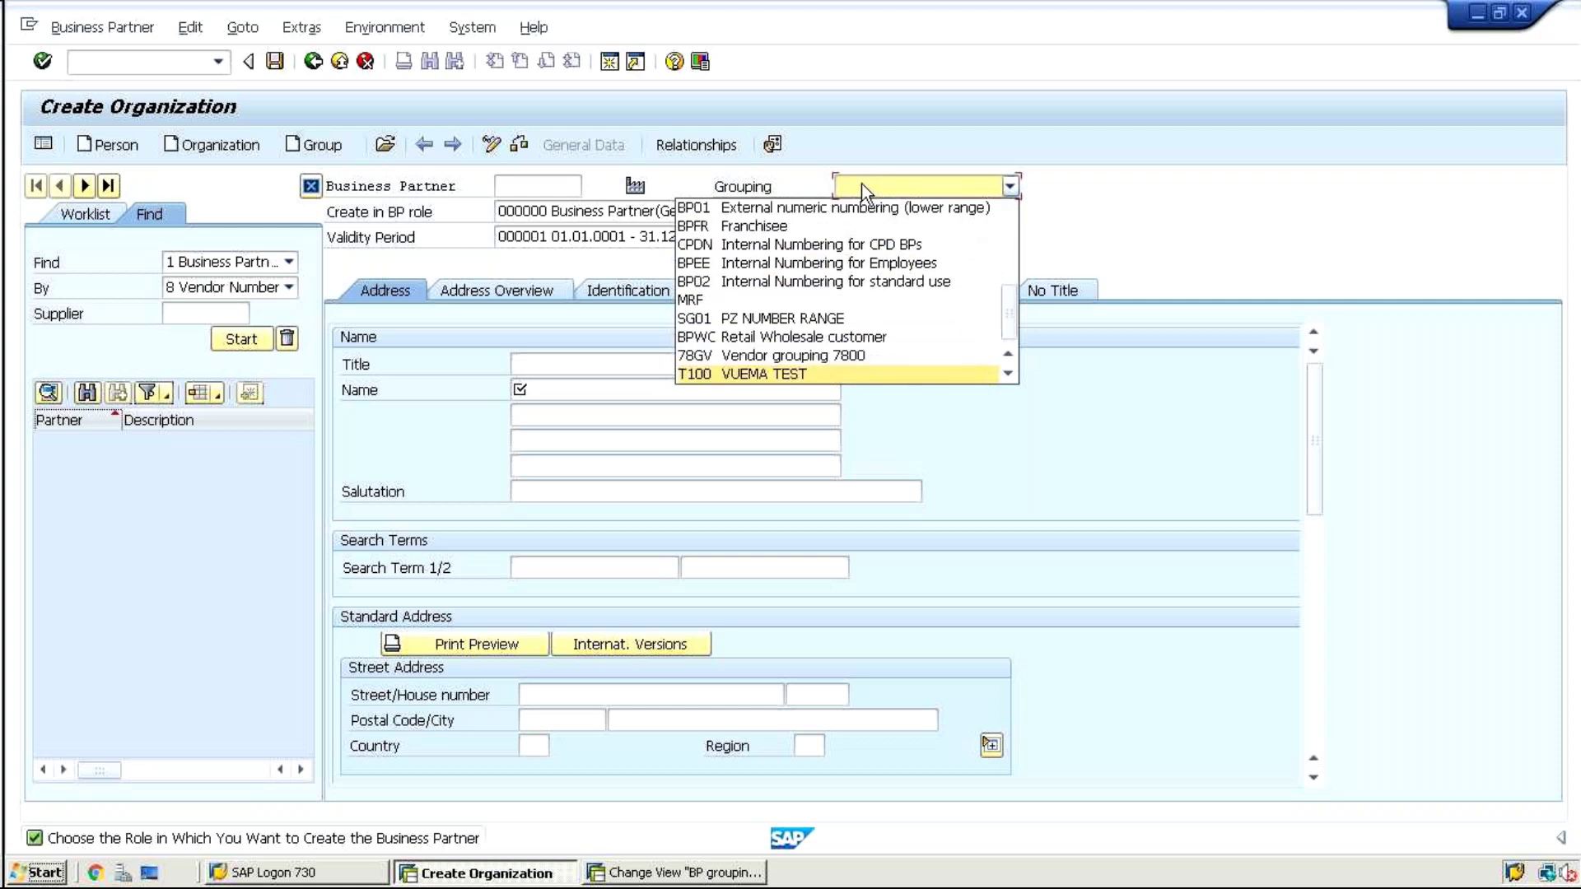
pyautogui.click(132, 64)
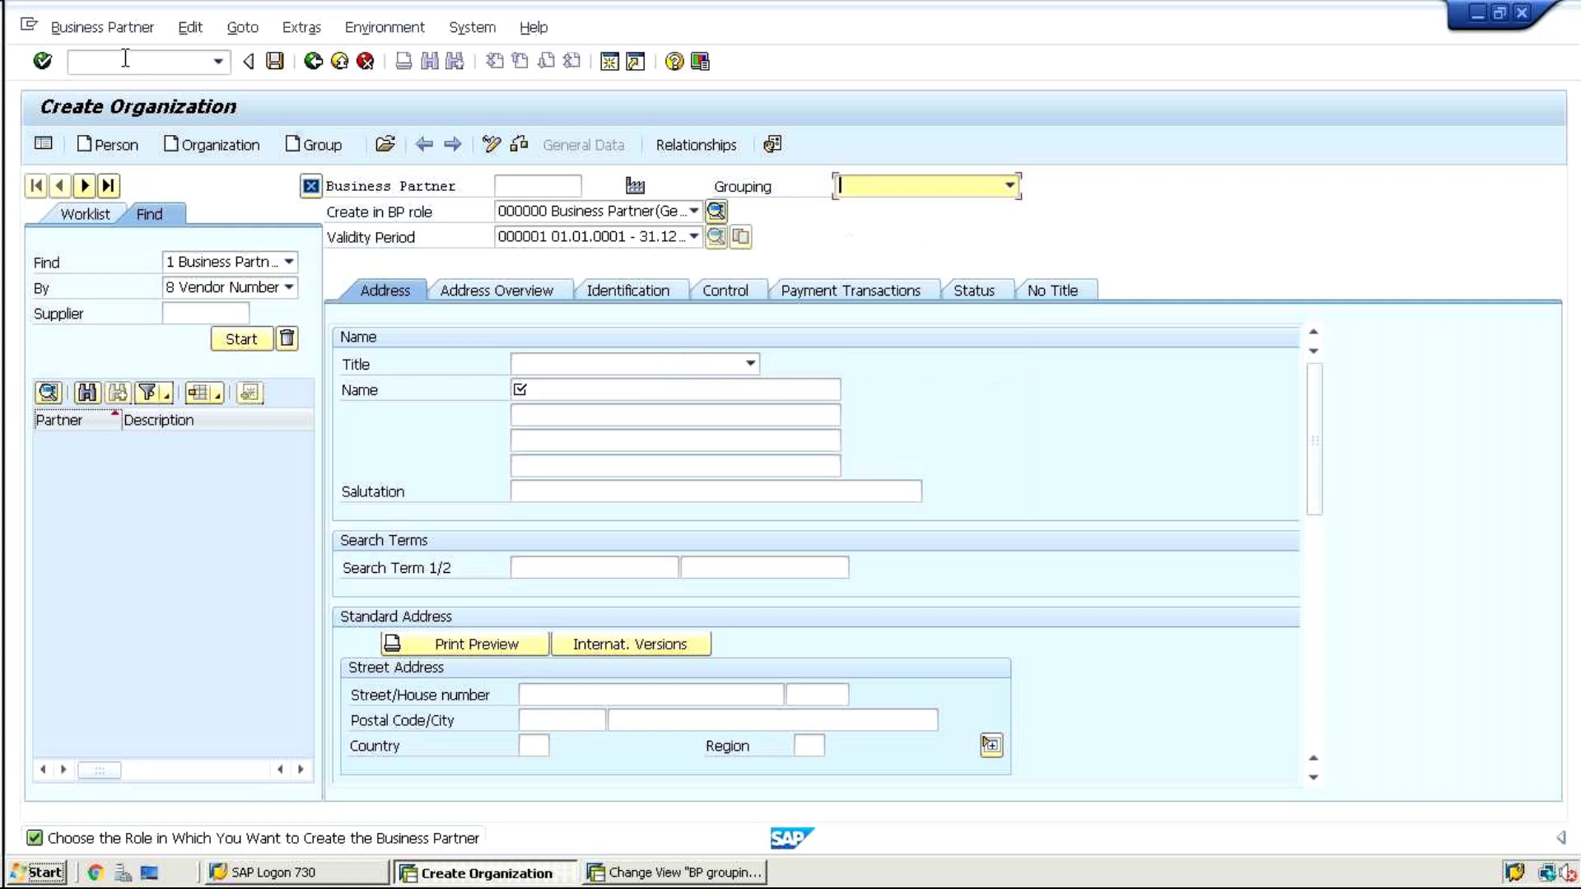
# Restart transaction BP with /nbp and begin a new organization, declining the restart prompt
pyautogui.write('/nbp')
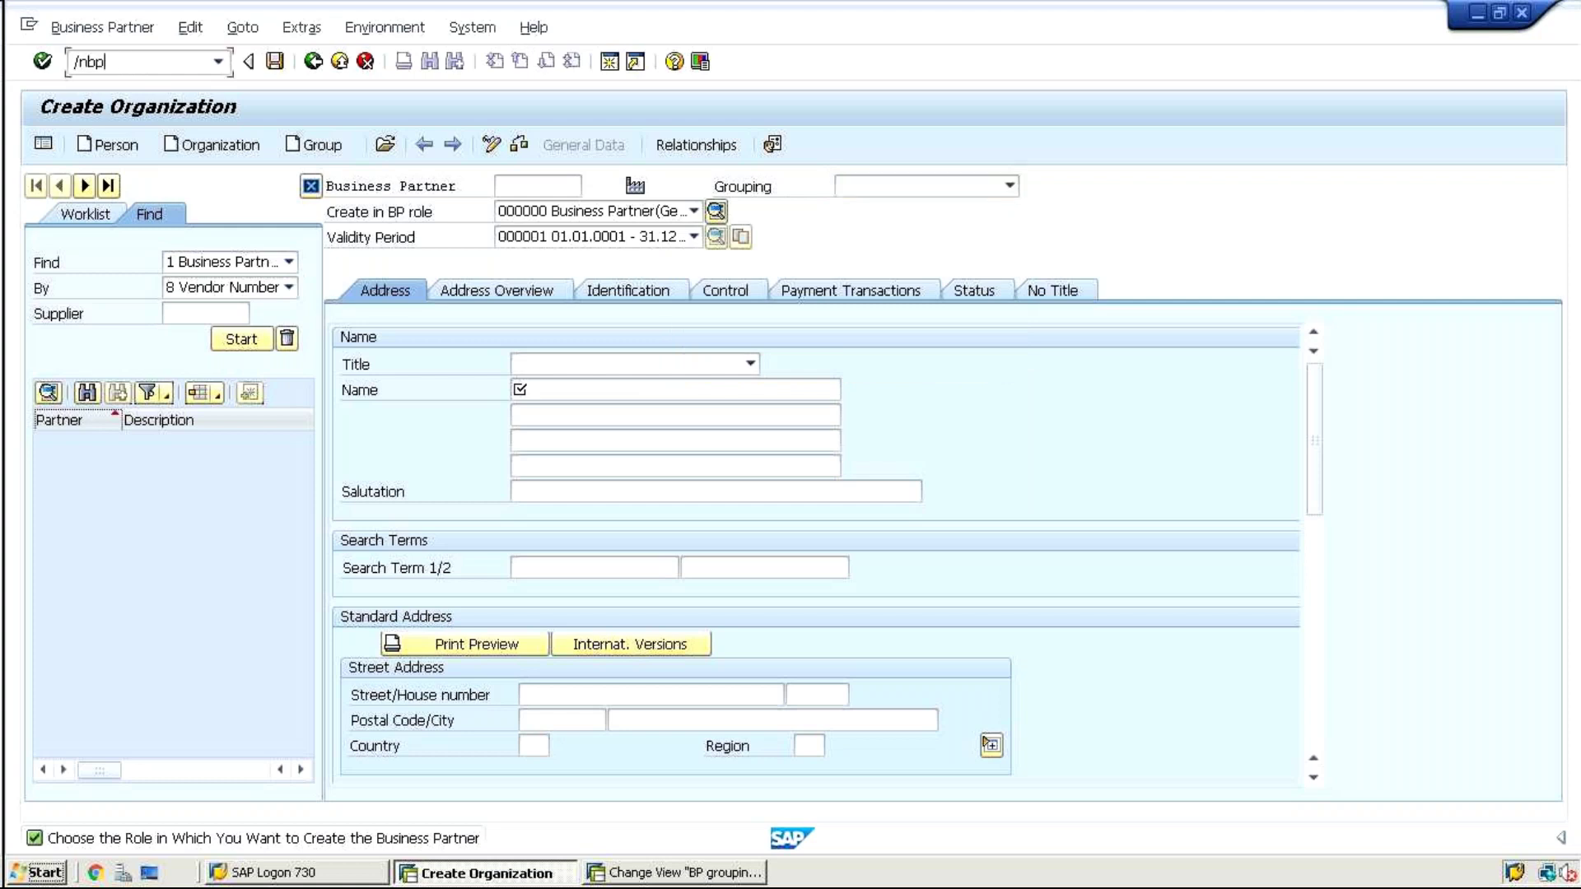
pyautogui.press('Return')
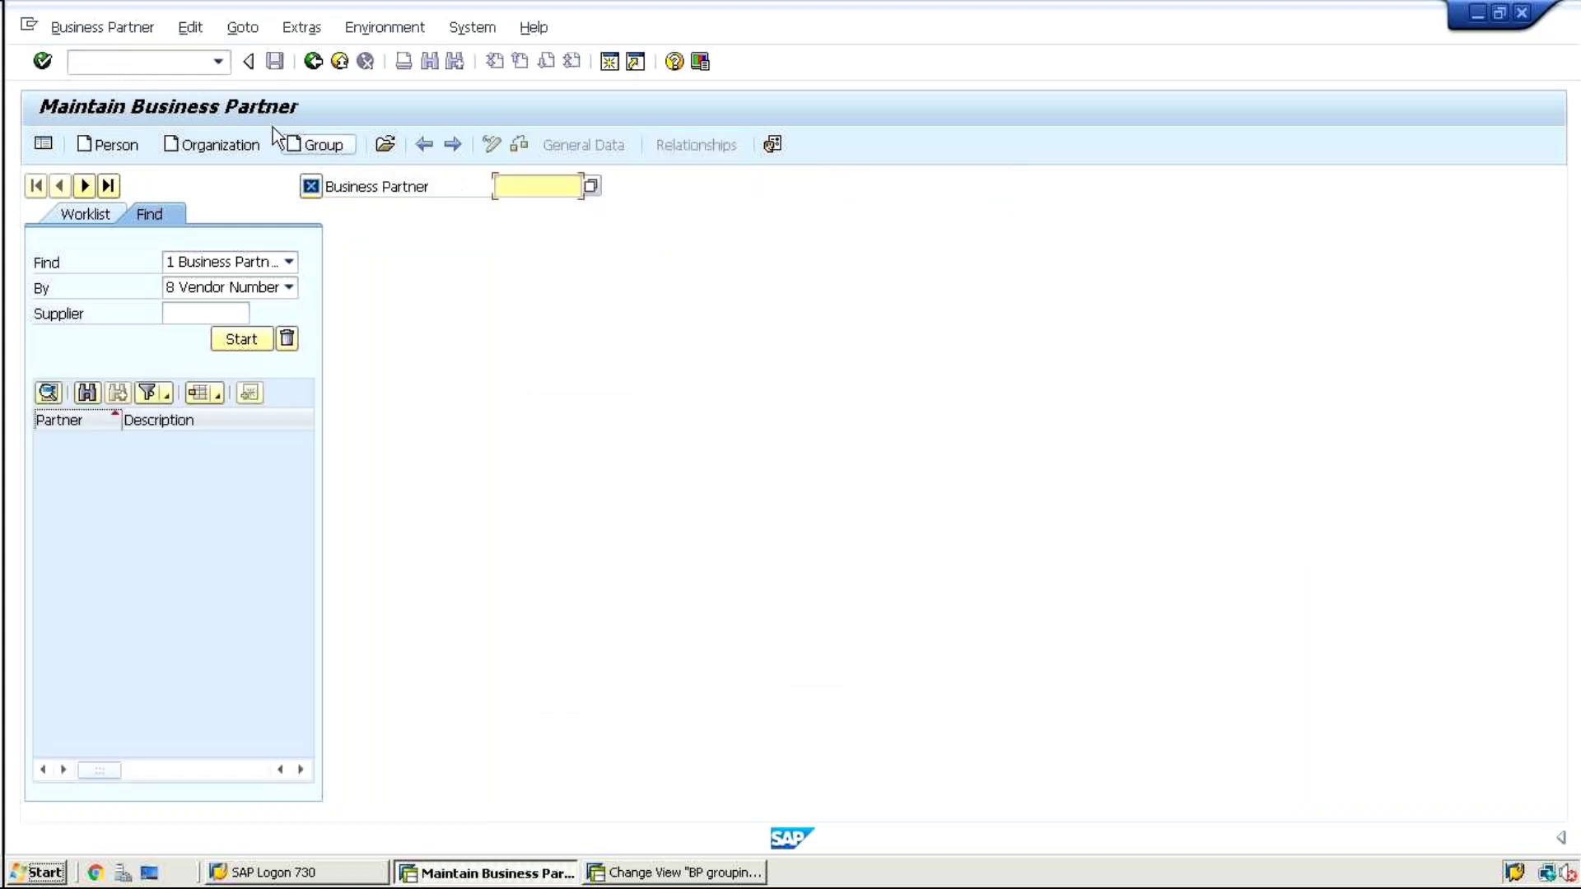
pyautogui.click(221, 142)
pyautogui.click(220, 140)
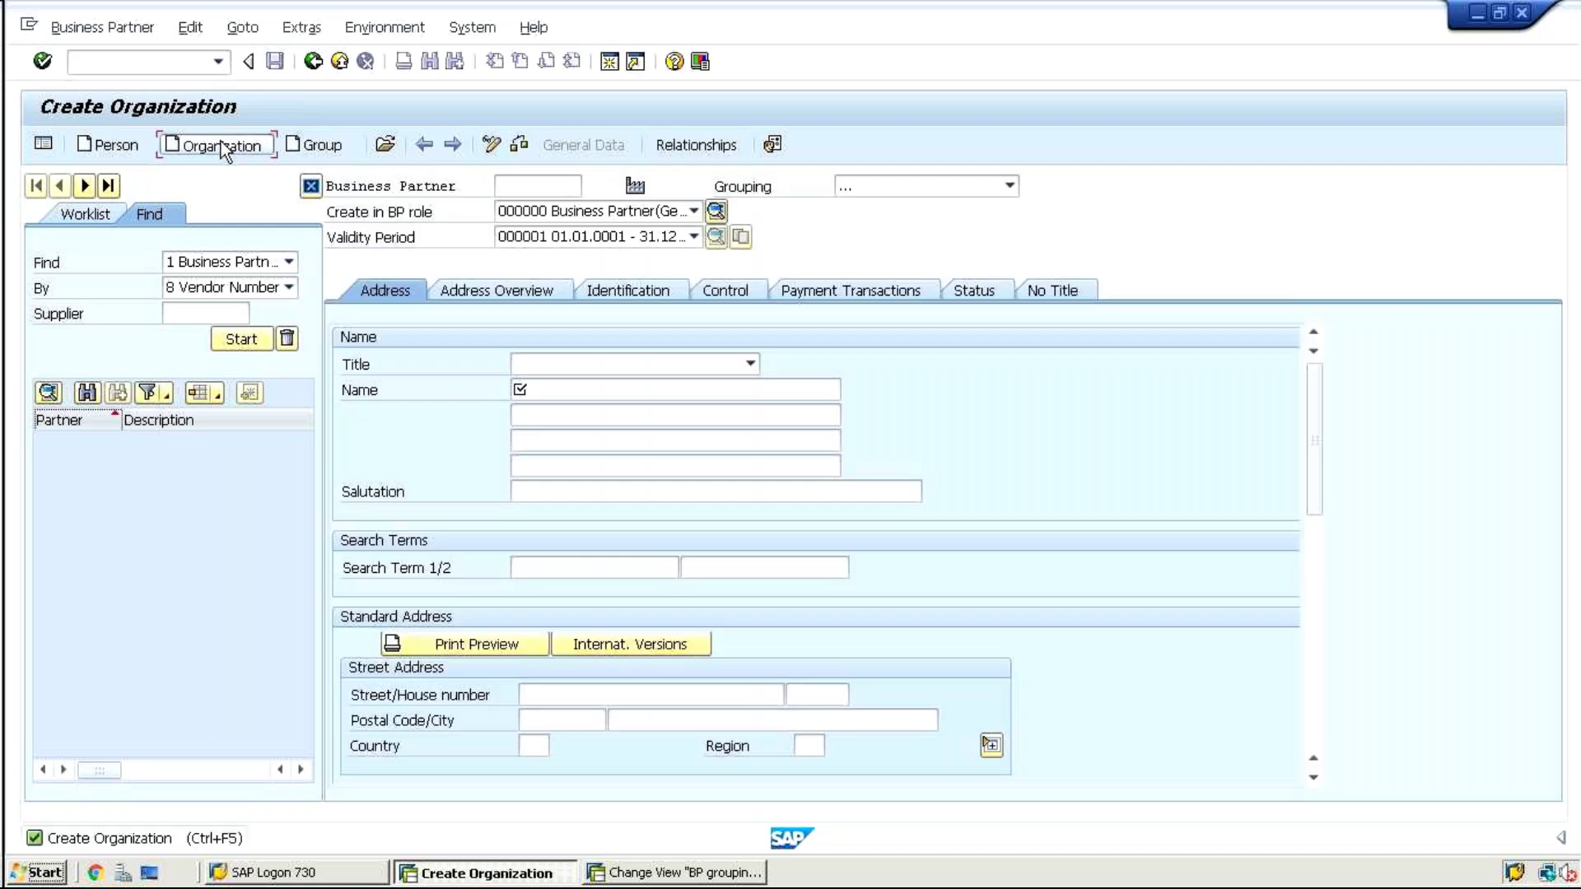
pyautogui.click(792, 662)
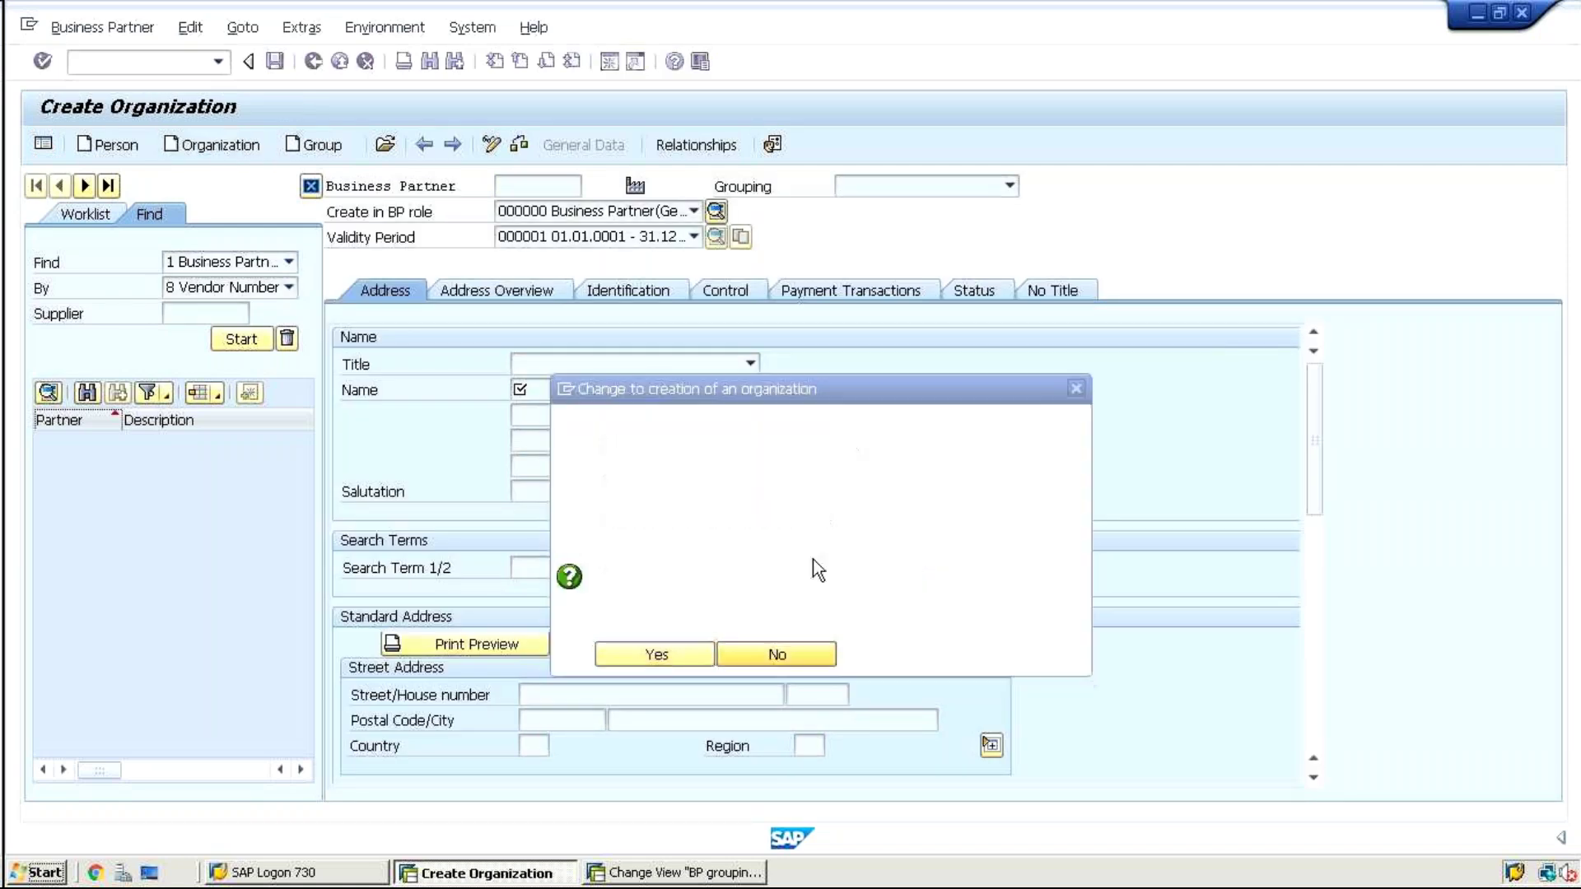
# Set the organization's Grouping to BPZZ
pyautogui.click(889, 184)
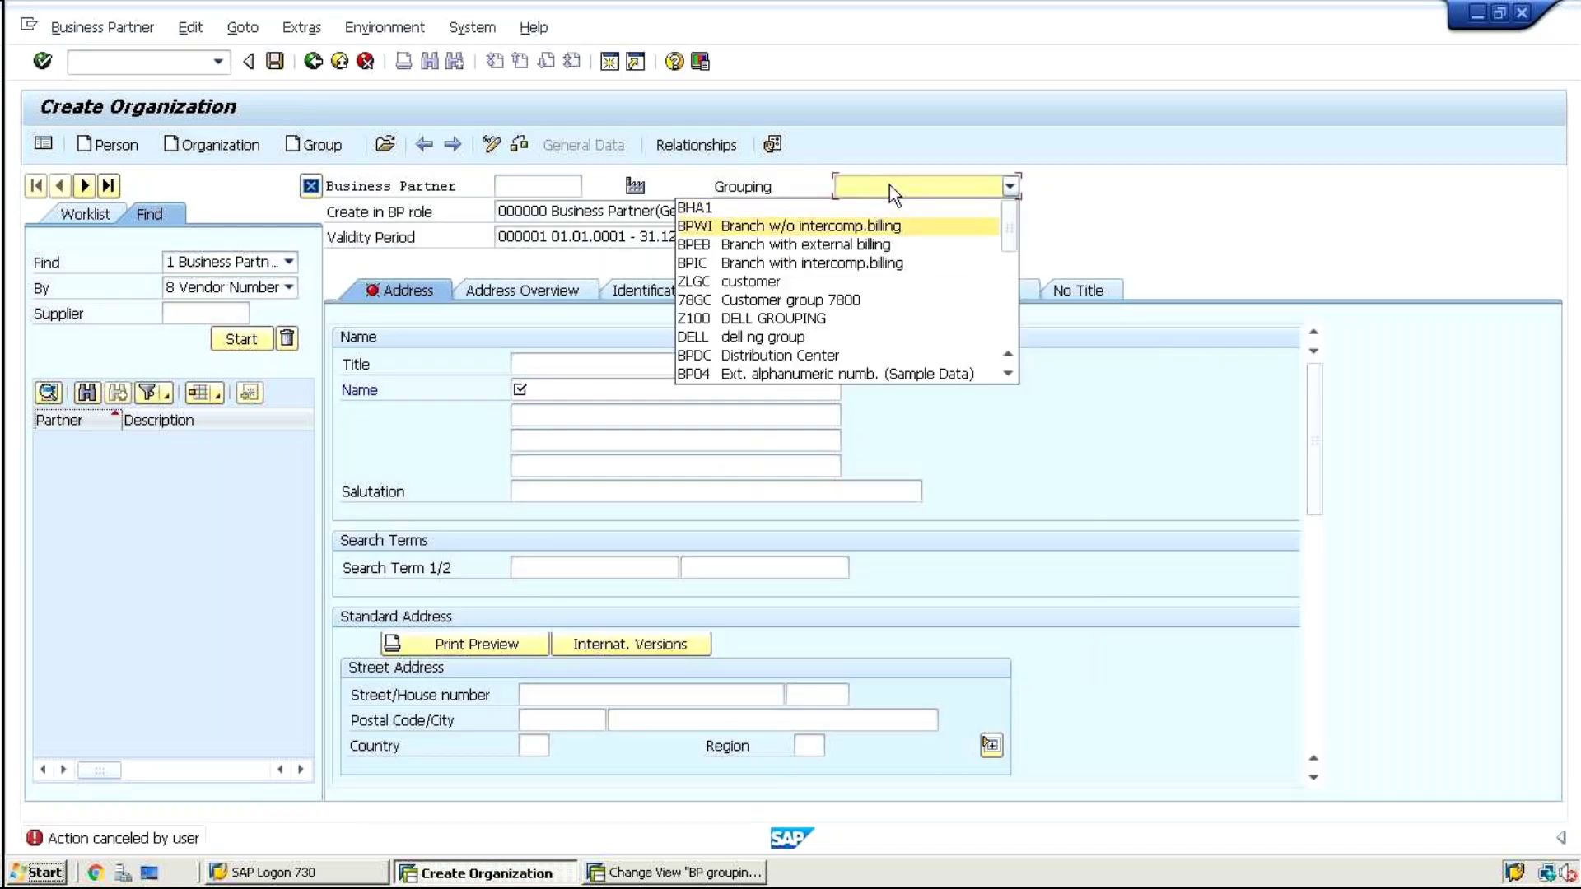
pyautogui.press('Up')
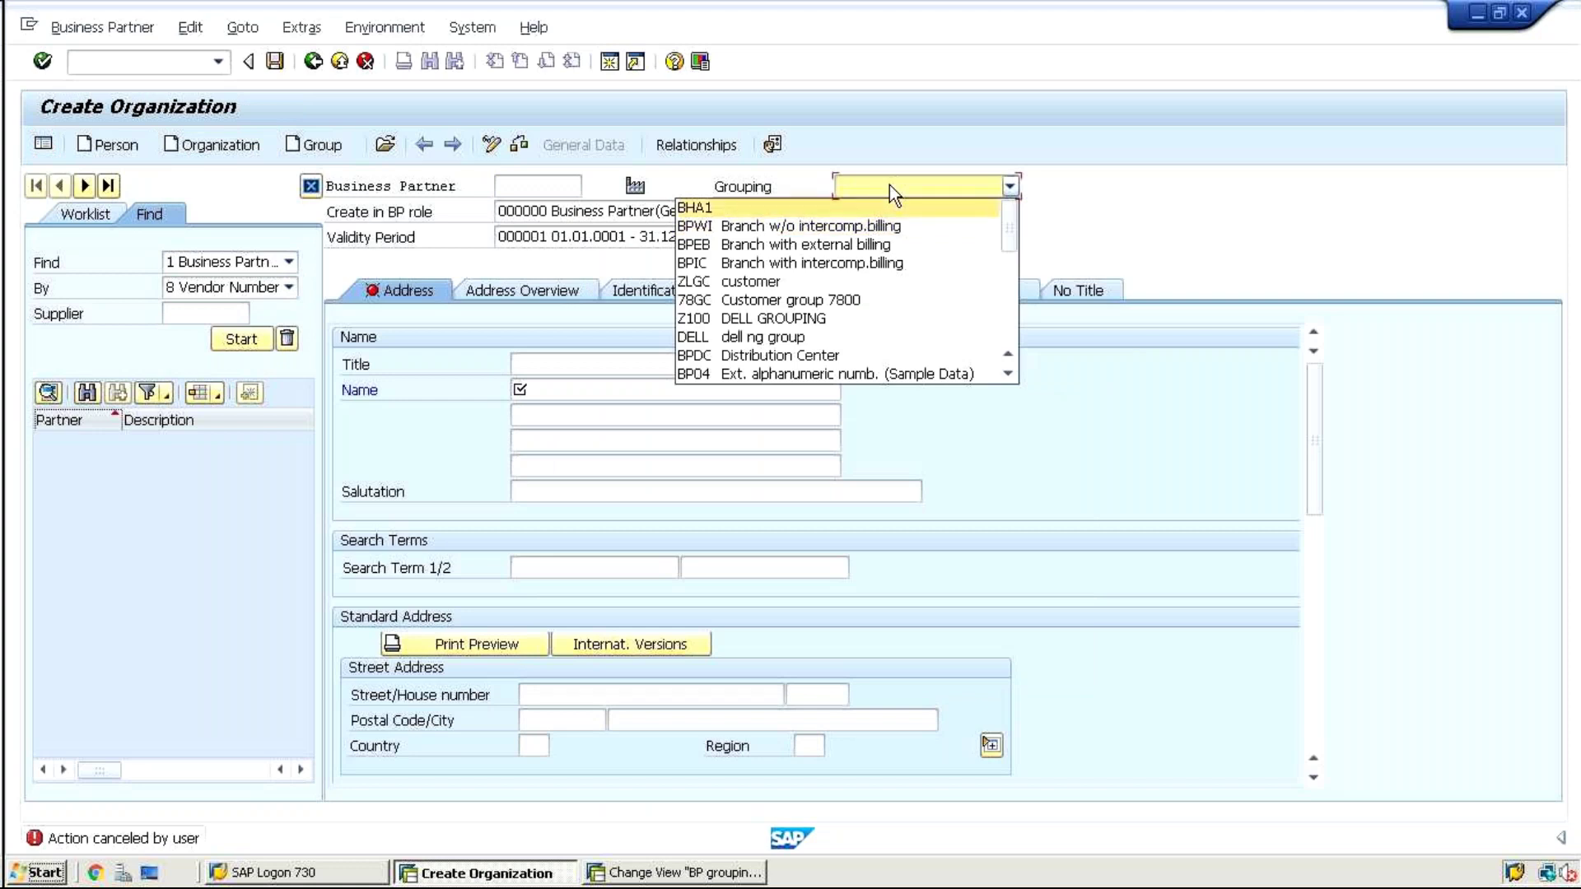
pyautogui.press('Down')
pyautogui.press('Down')
pyautogui.press('Down')
pyautogui.press('Down')
pyautogui.press('Down')
pyautogui.press('Down')
pyautogui.press('Down')
pyautogui.press('Down')
pyautogui.press('Down')
pyautogui.press('Down')
pyautogui.press('Down')
pyautogui.press('Down')
pyautogui.press('Down')
pyautogui.press('Down')
pyautogui.press('Down')
pyautogui.press('Down')
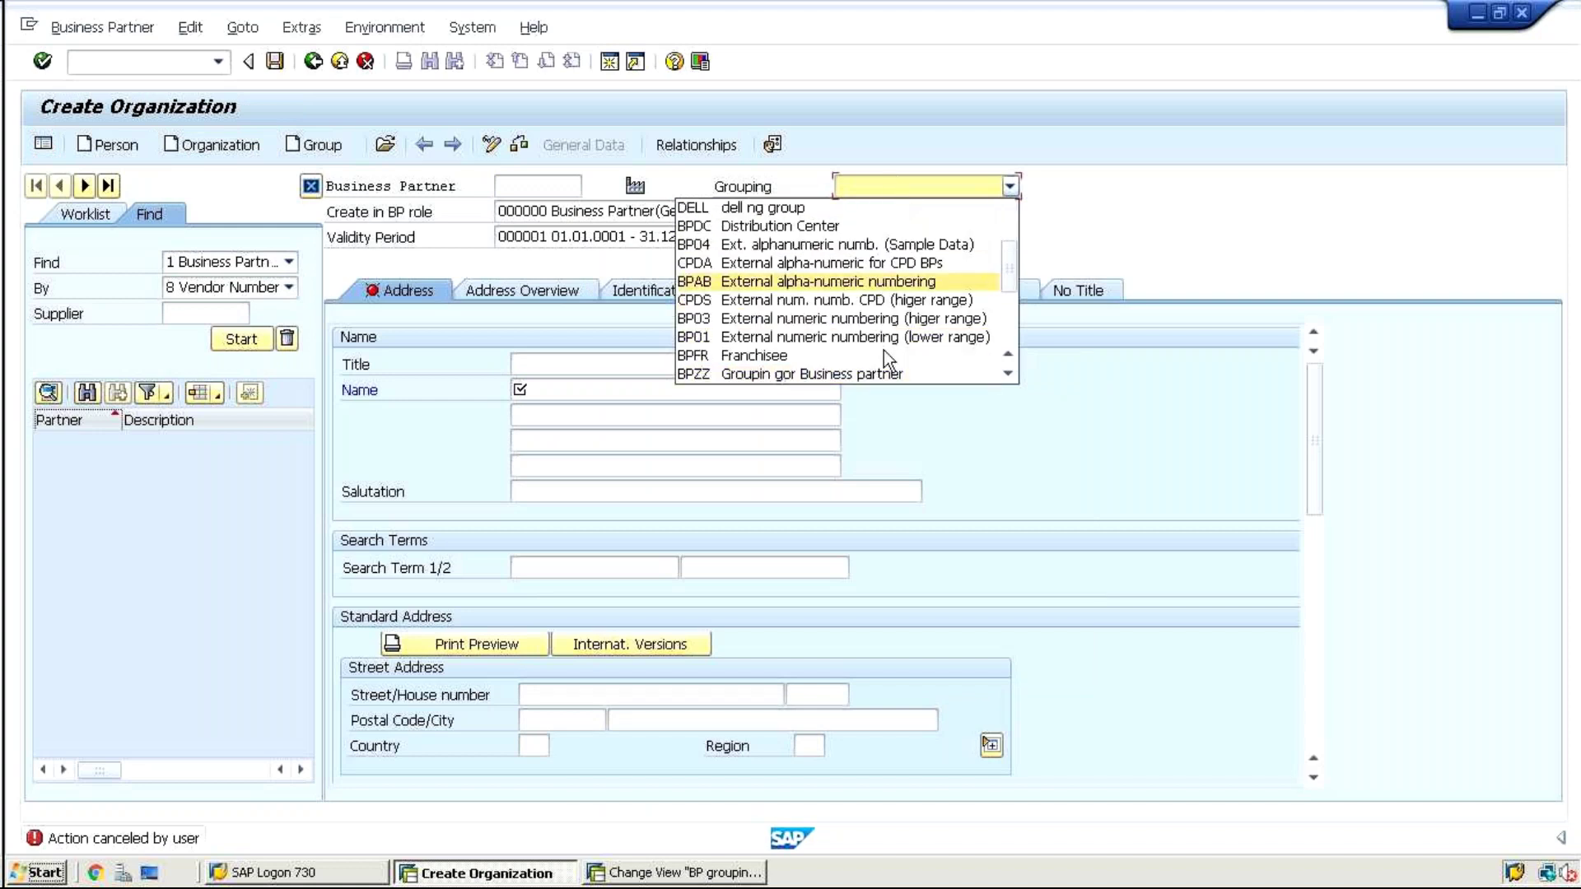
pyautogui.click(874, 369)
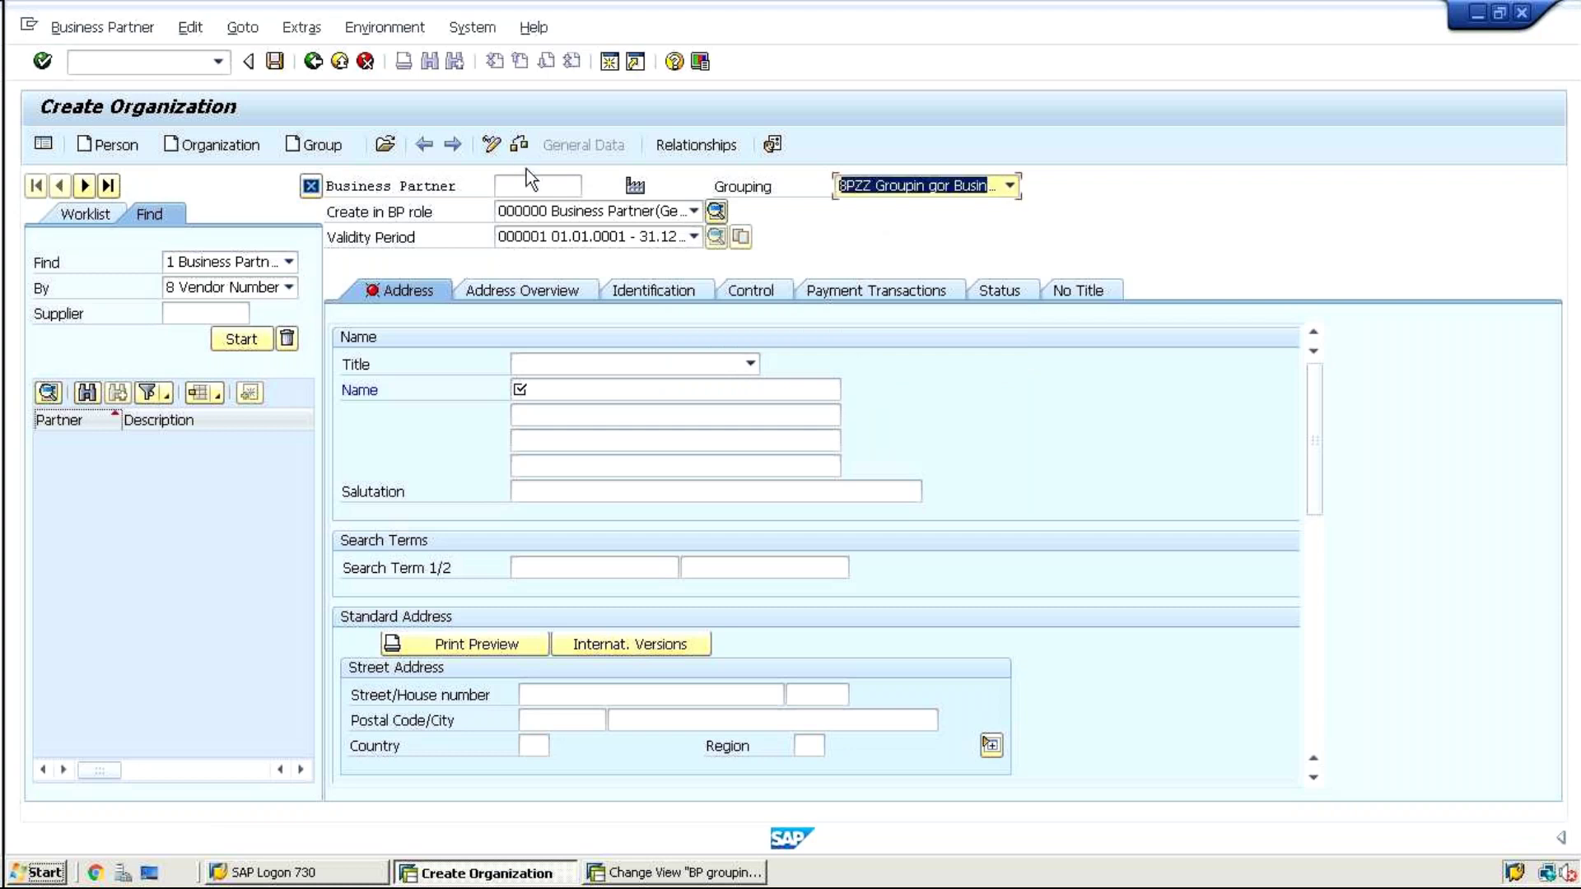
# Switch from the Create Organization form to the Change View 'BP groupings' window
pyautogui.click(514, 188)
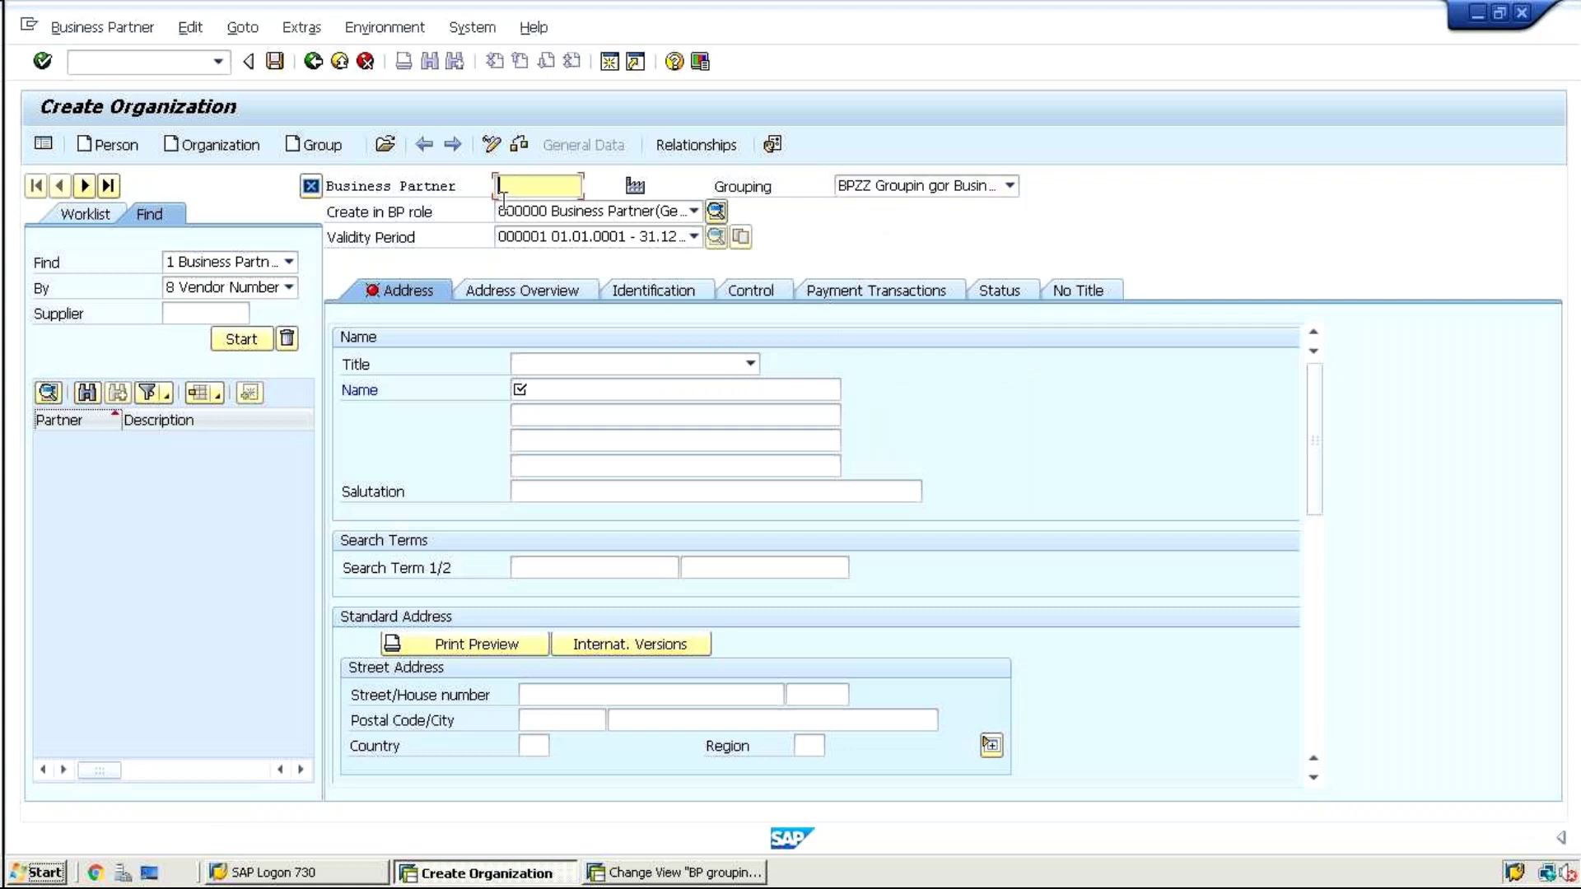
pyautogui.click(671, 874)
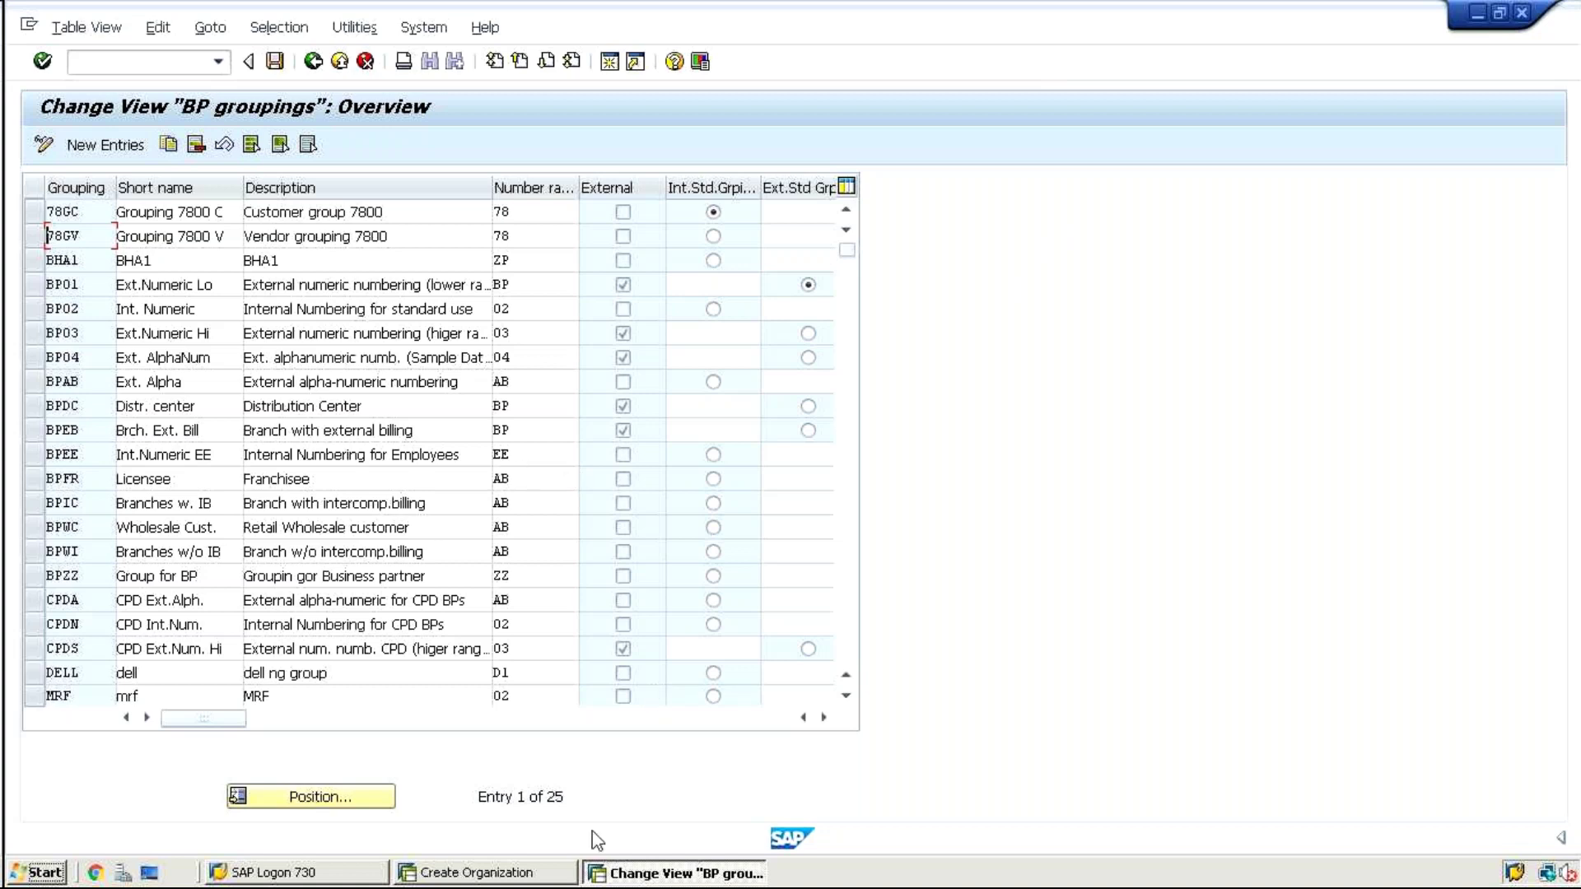
# Bring the Create Organization window with grouping BPZZ back to the front
pyautogui.click(541, 871)
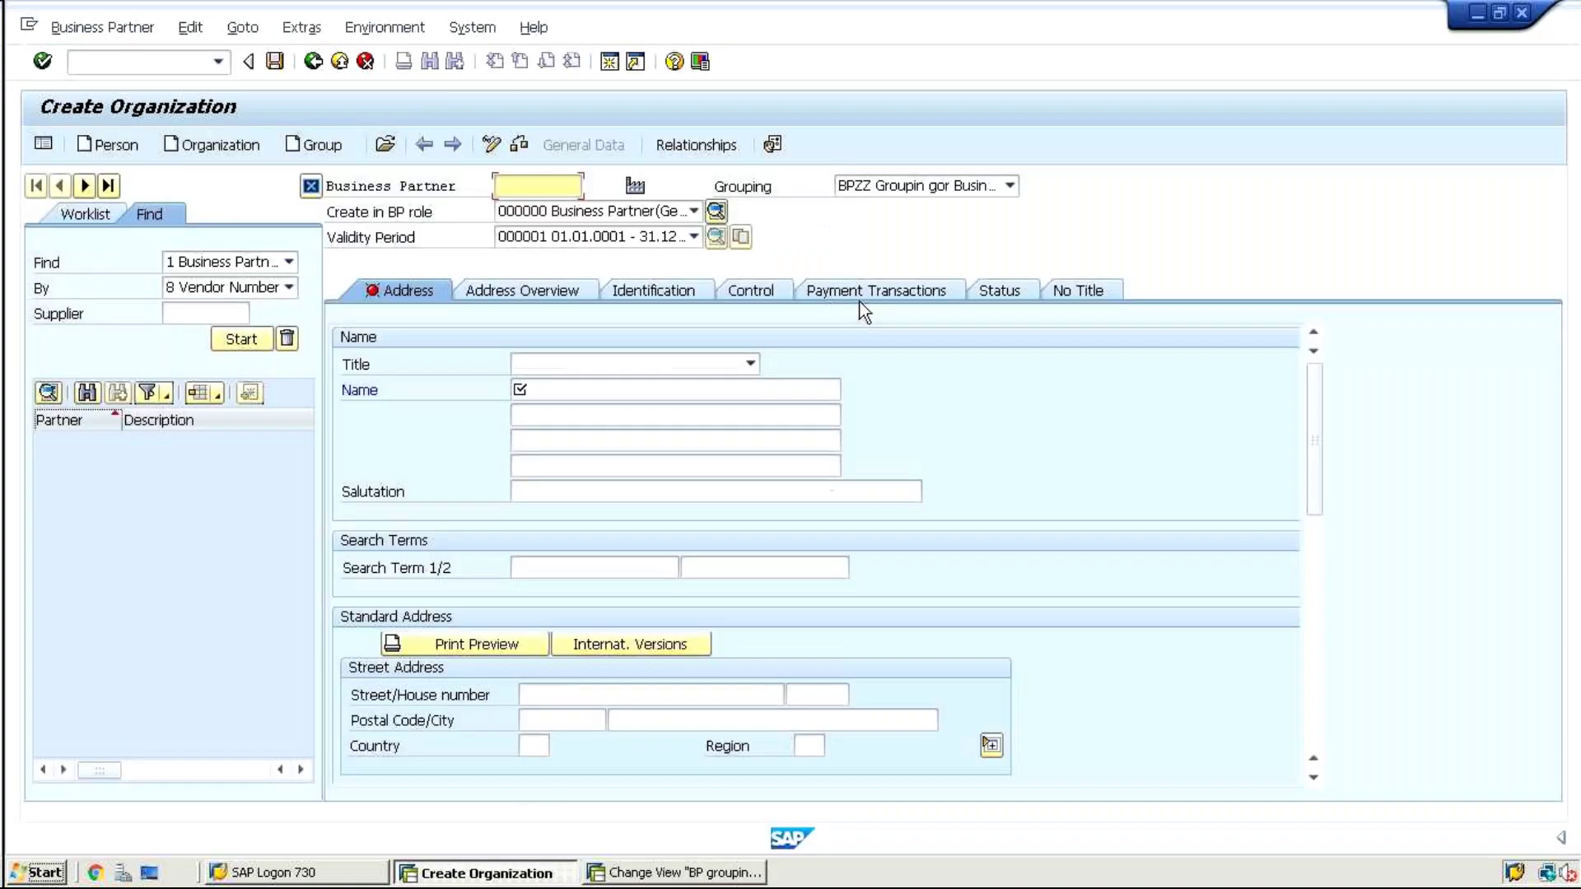
# Change the Grouping to BP01 and check its external numbering in the BP groupings overview
pyautogui.click(857, 190)
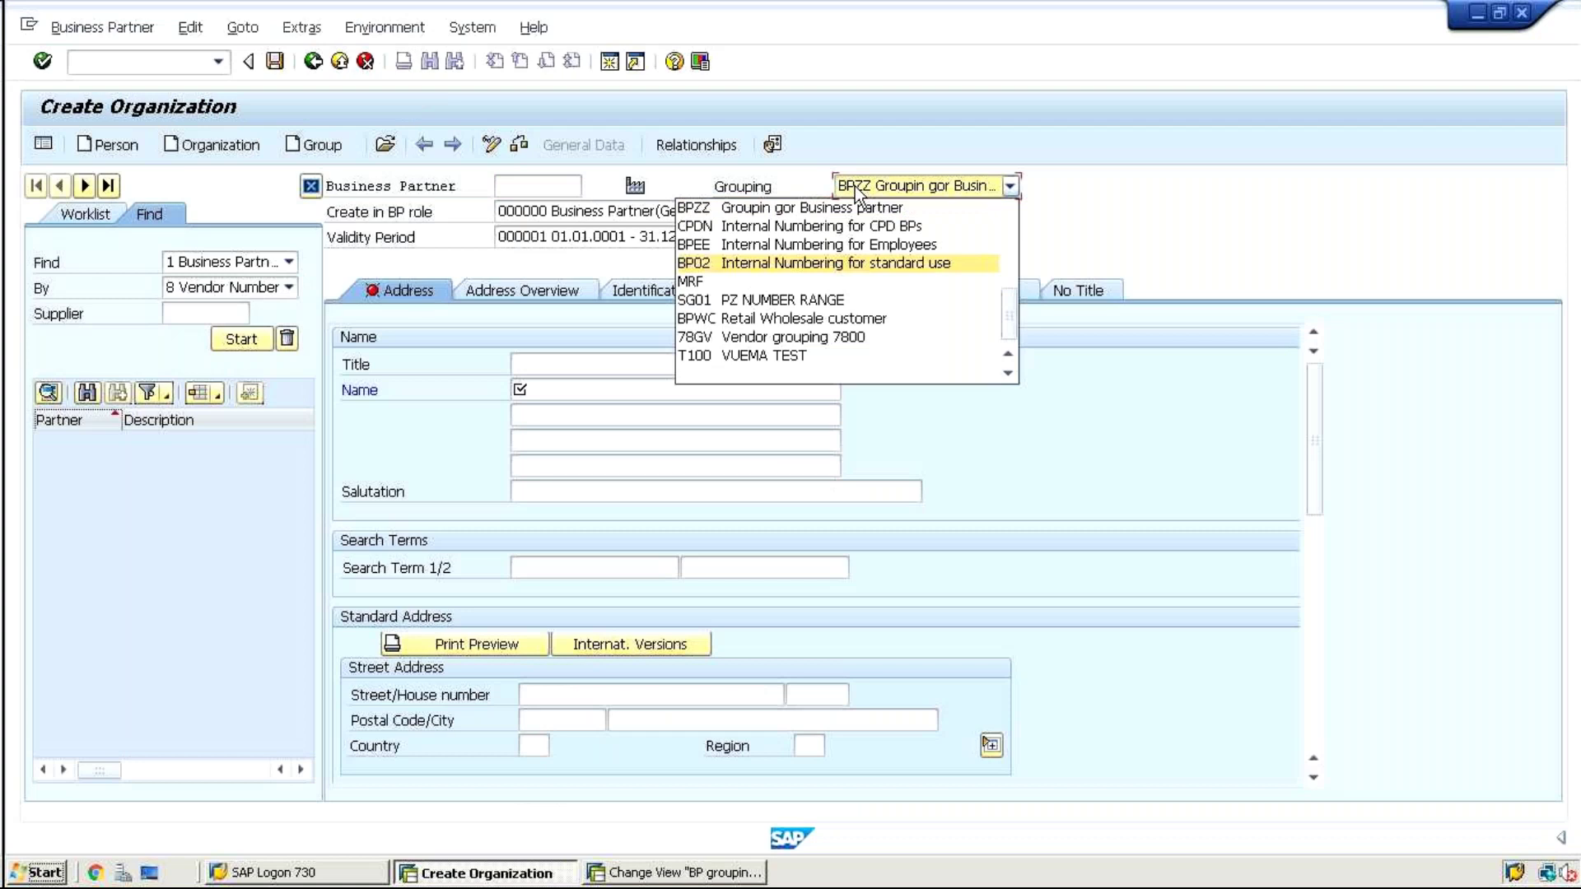
pyautogui.press('Up')
pyautogui.press('Up')
pyautogui.press('Up')
pyautogui.press('Up')
pyautogui.press('Up')
pyautogui.press('Return')
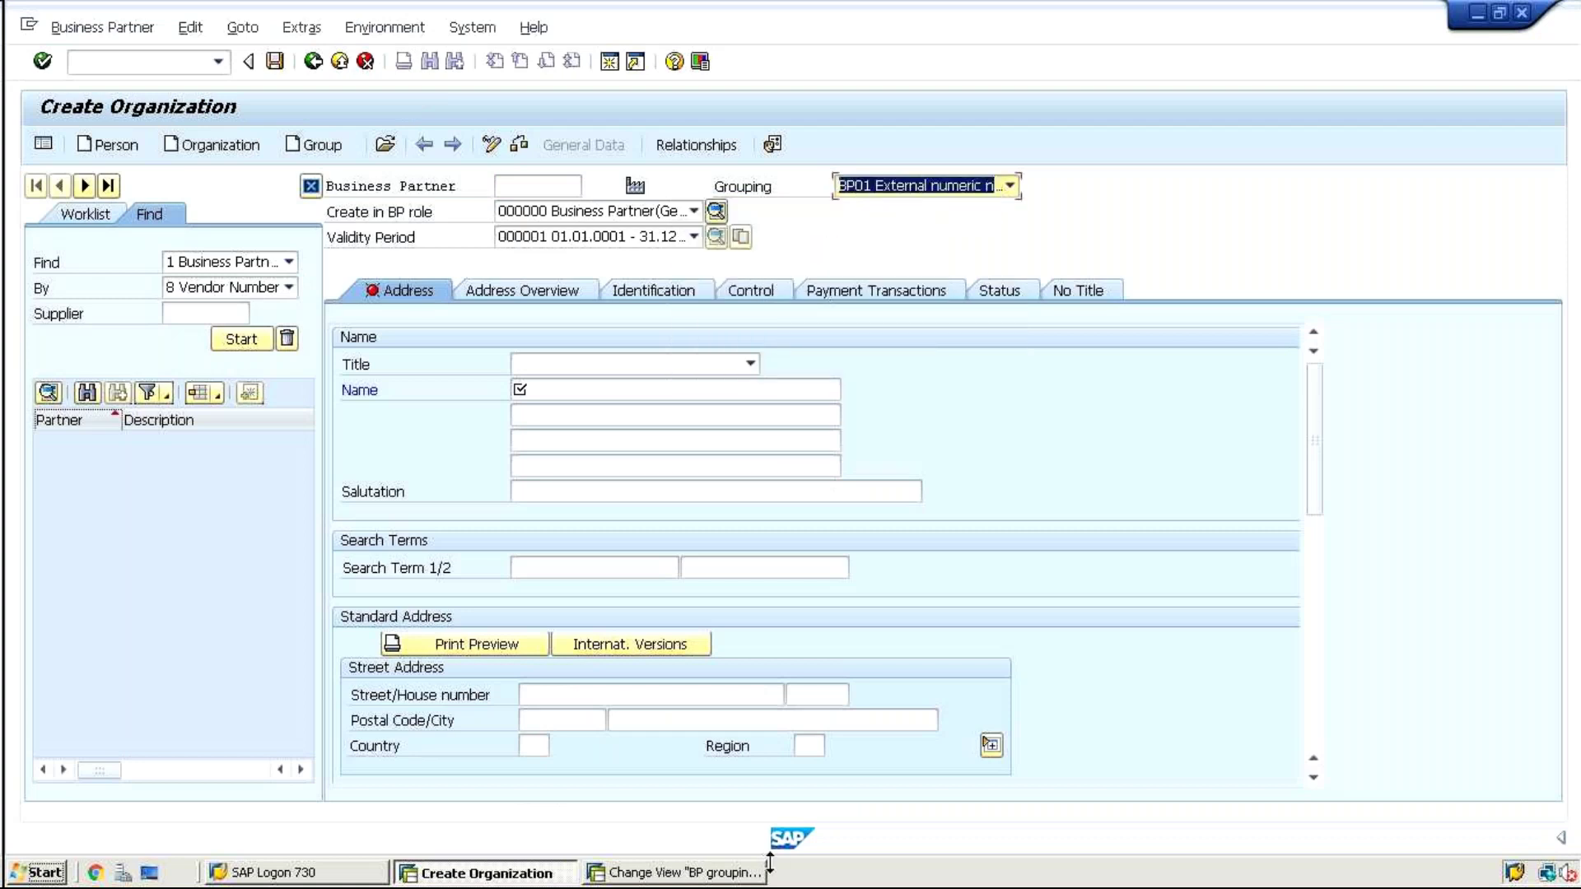
pyautogui.click(723, 875)
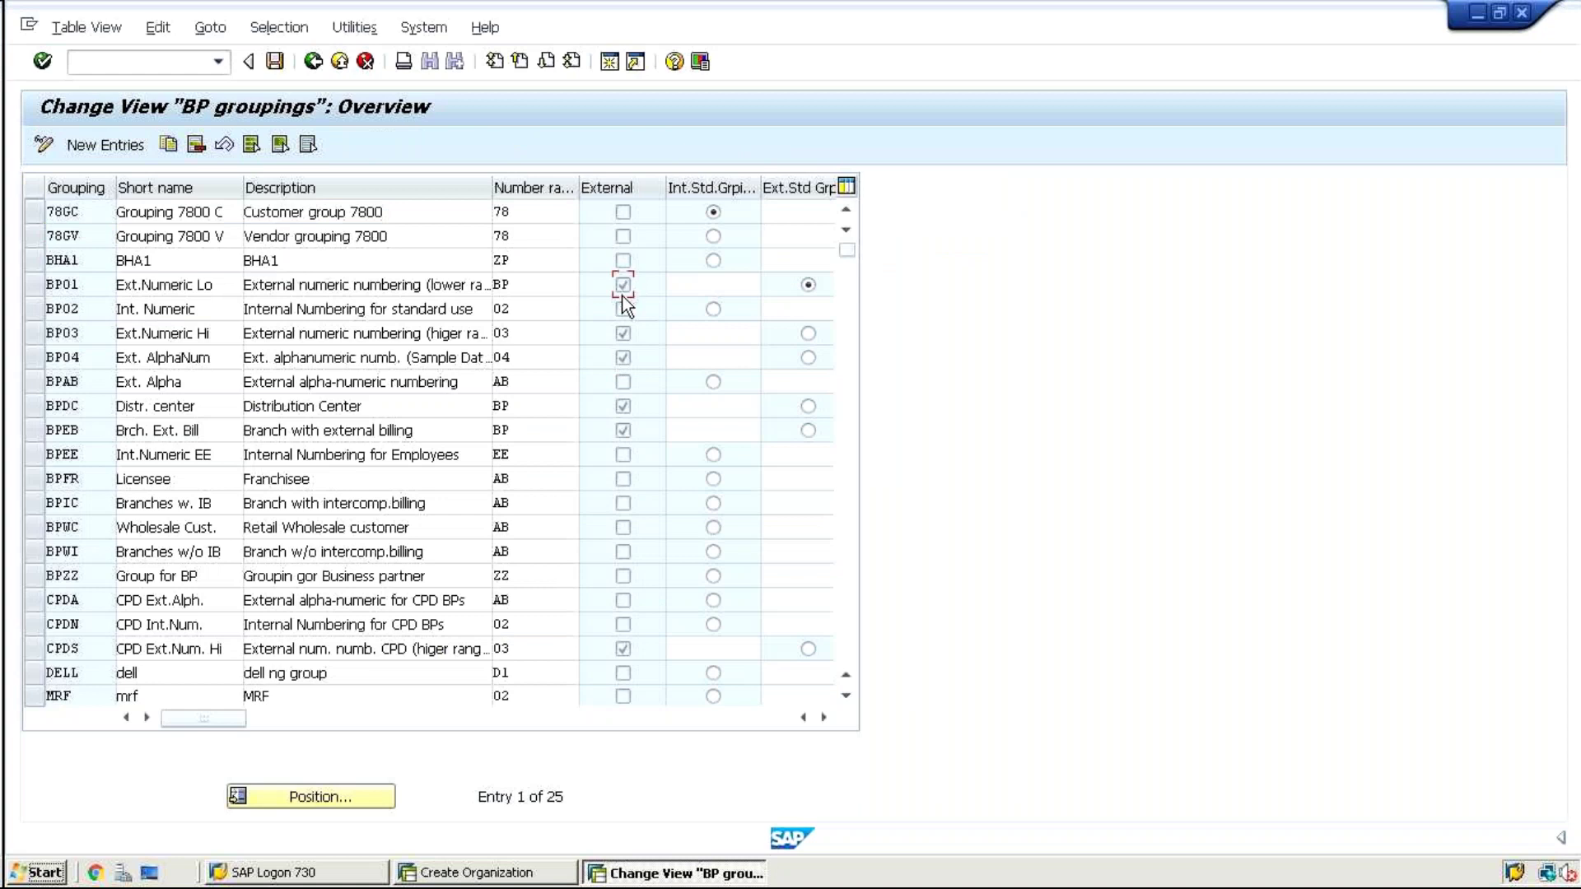
pyautogui.click(460, 875)
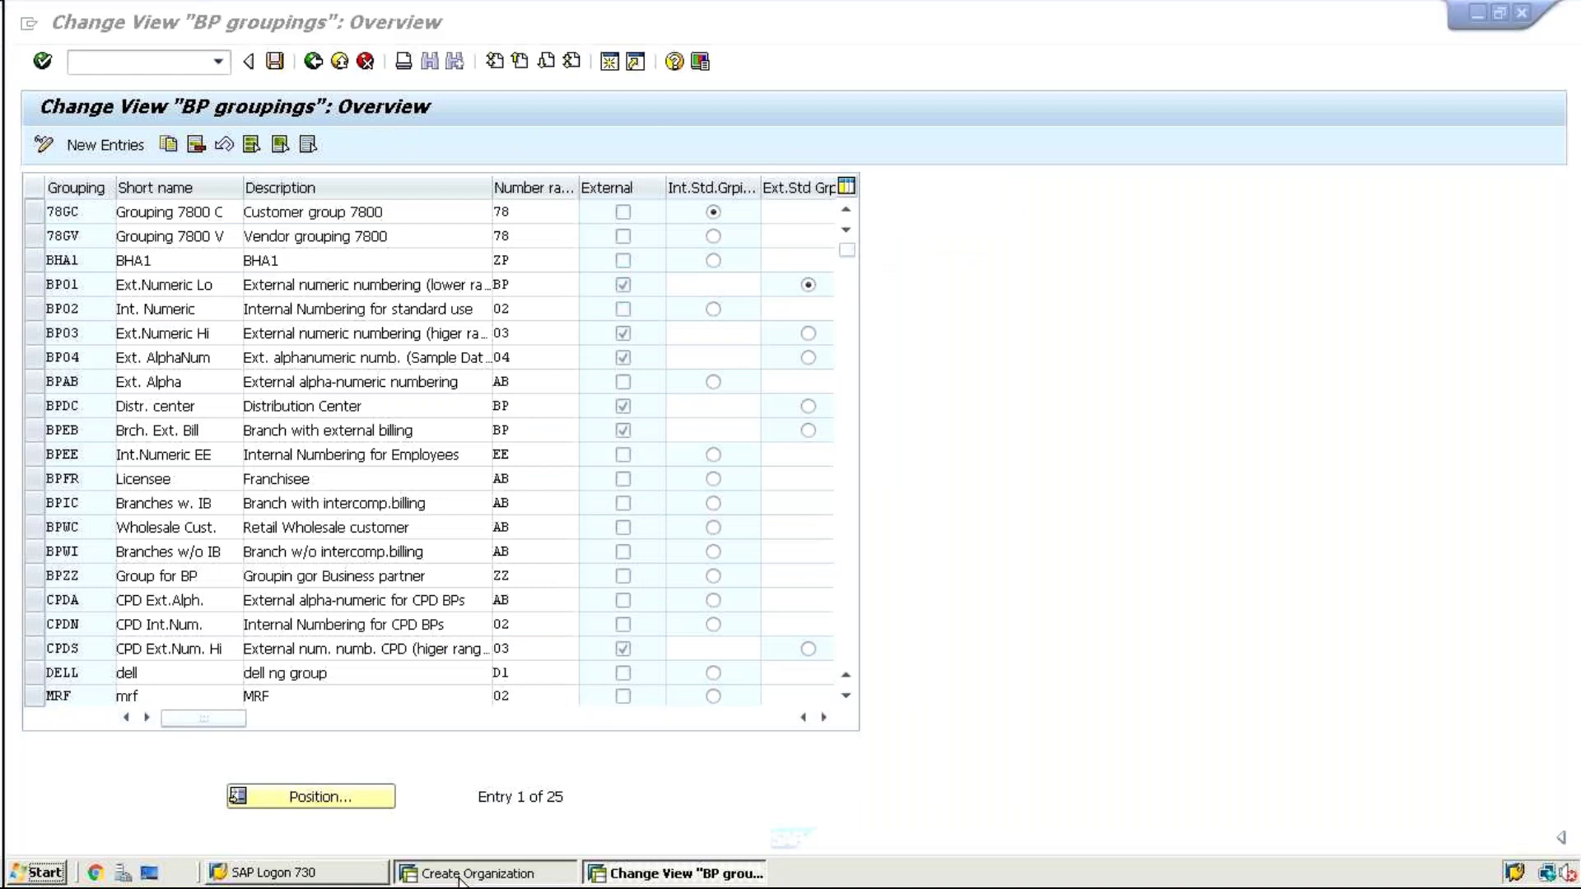
# Enter Business Partner number 1023, keeping grouping BP01
pyautogui.click(527, 183)
pyautogui.write('102')
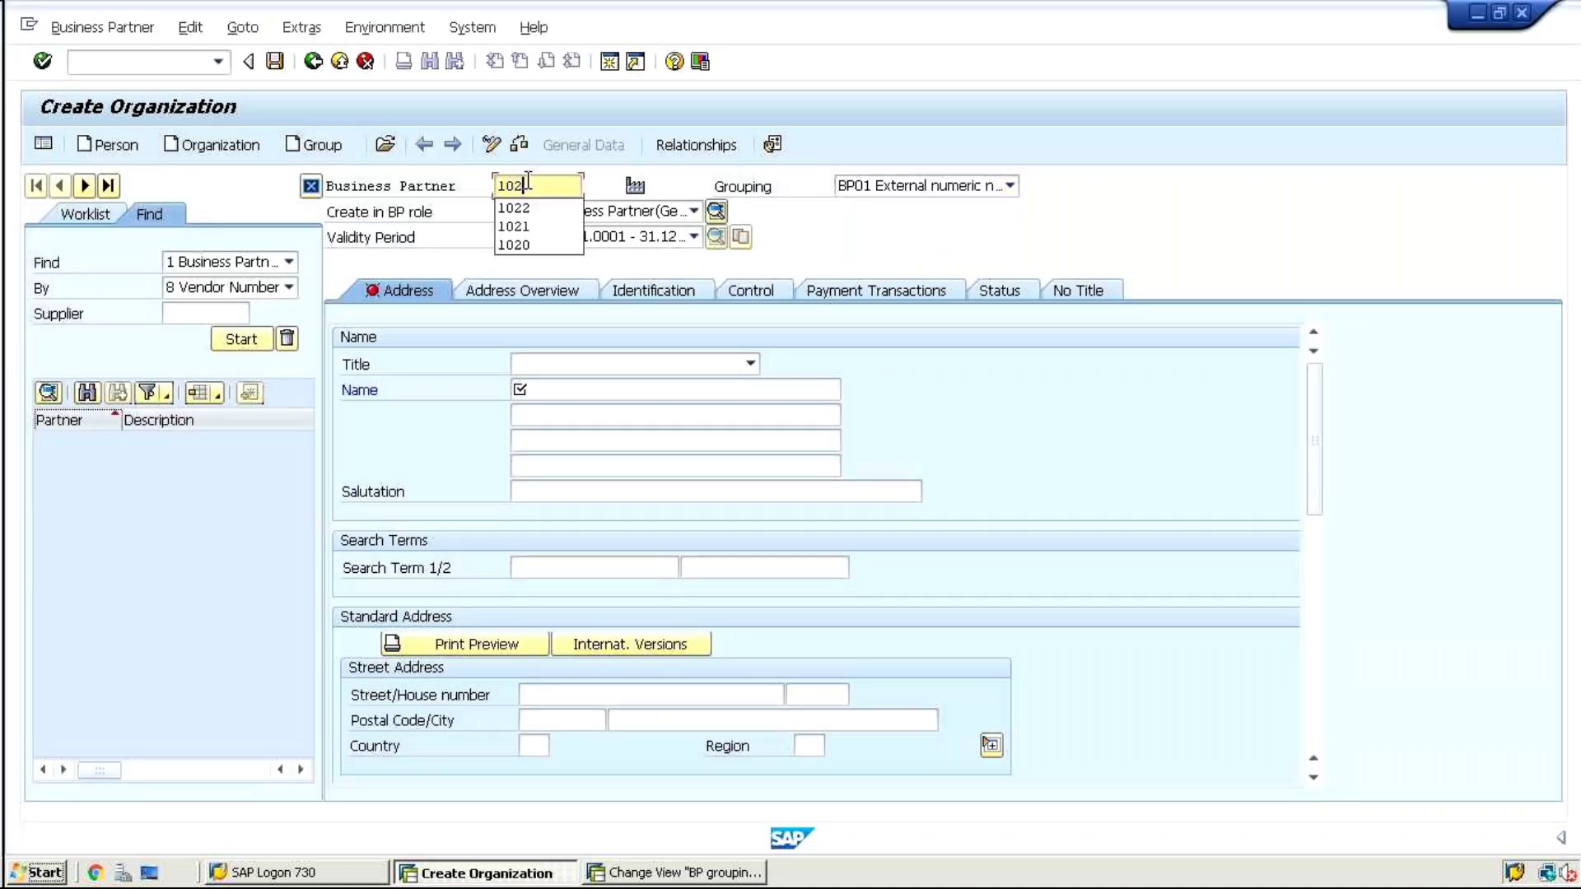
pyautogui.write('3')
pyautogui.press('Return')
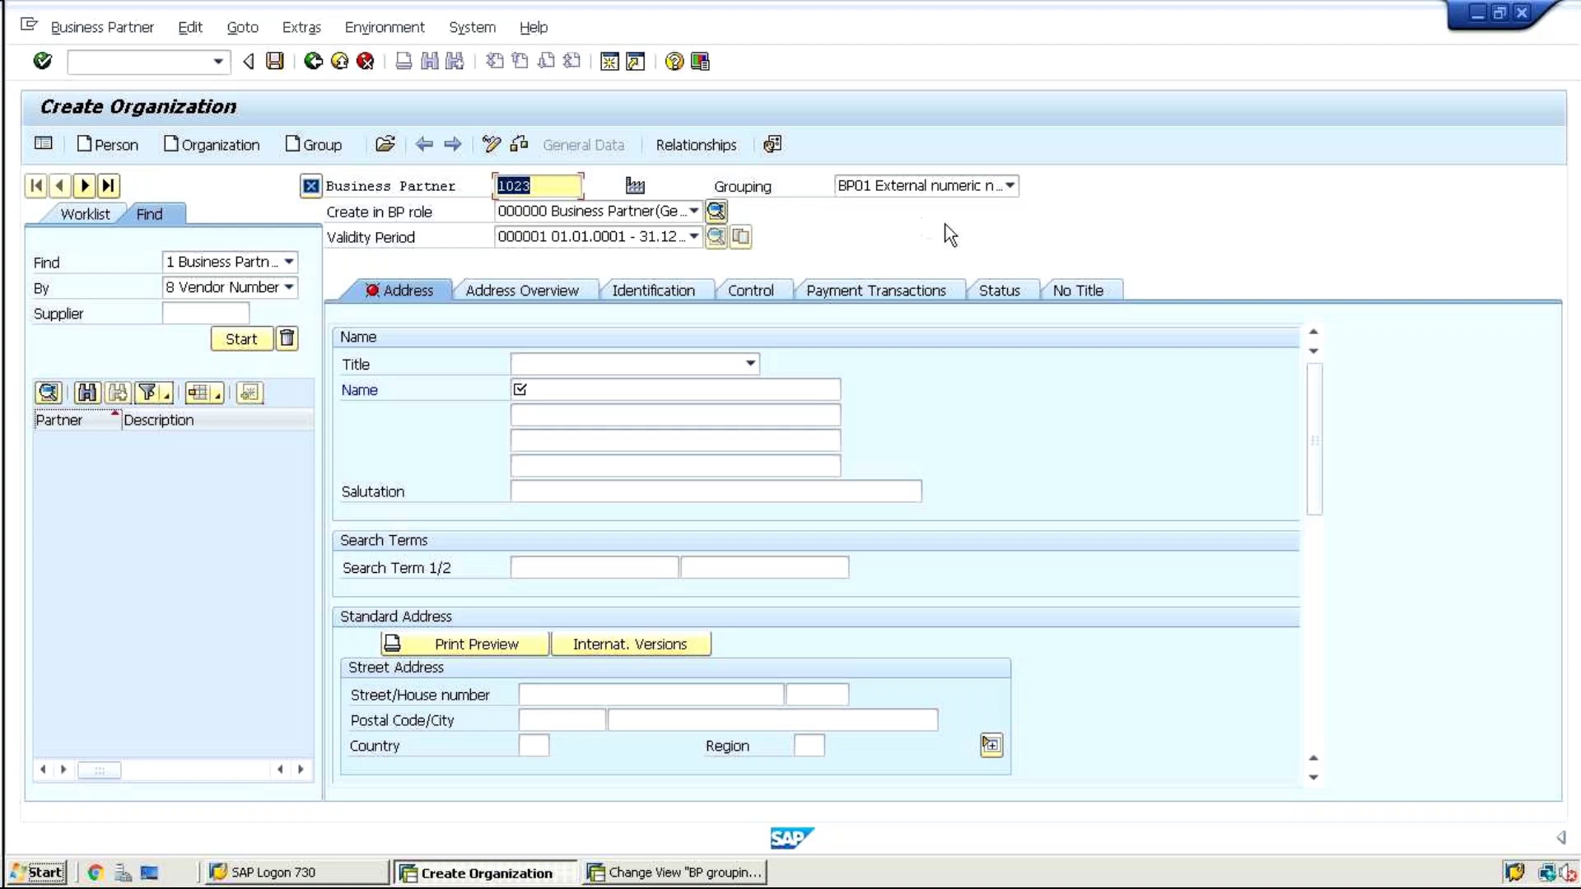
pyautogui.click(910, 186)
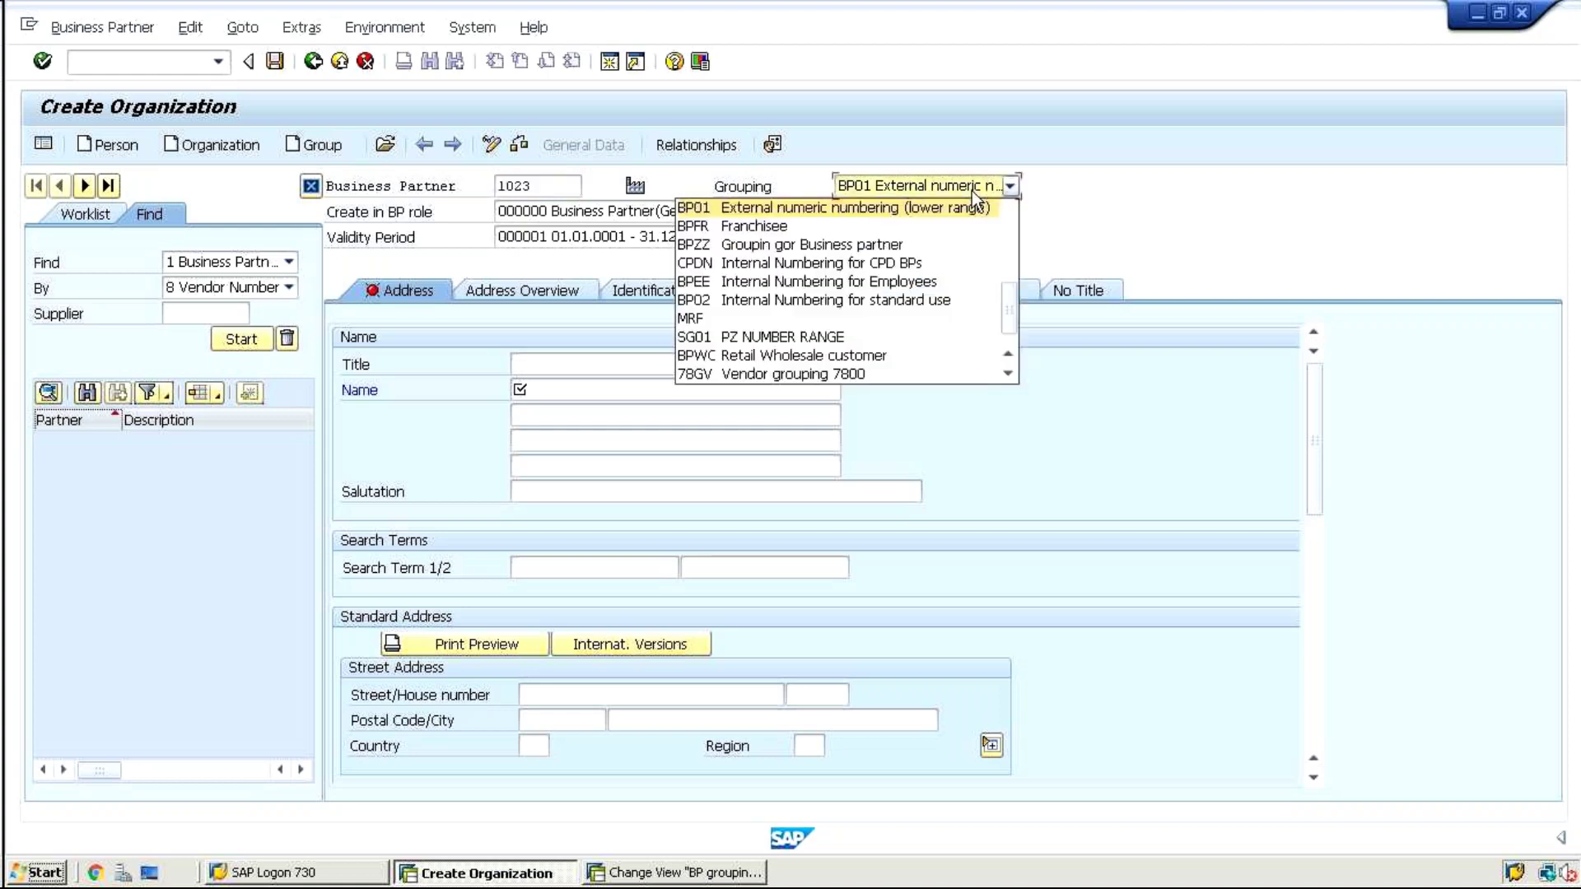
pyautogui.click(1130, 189)
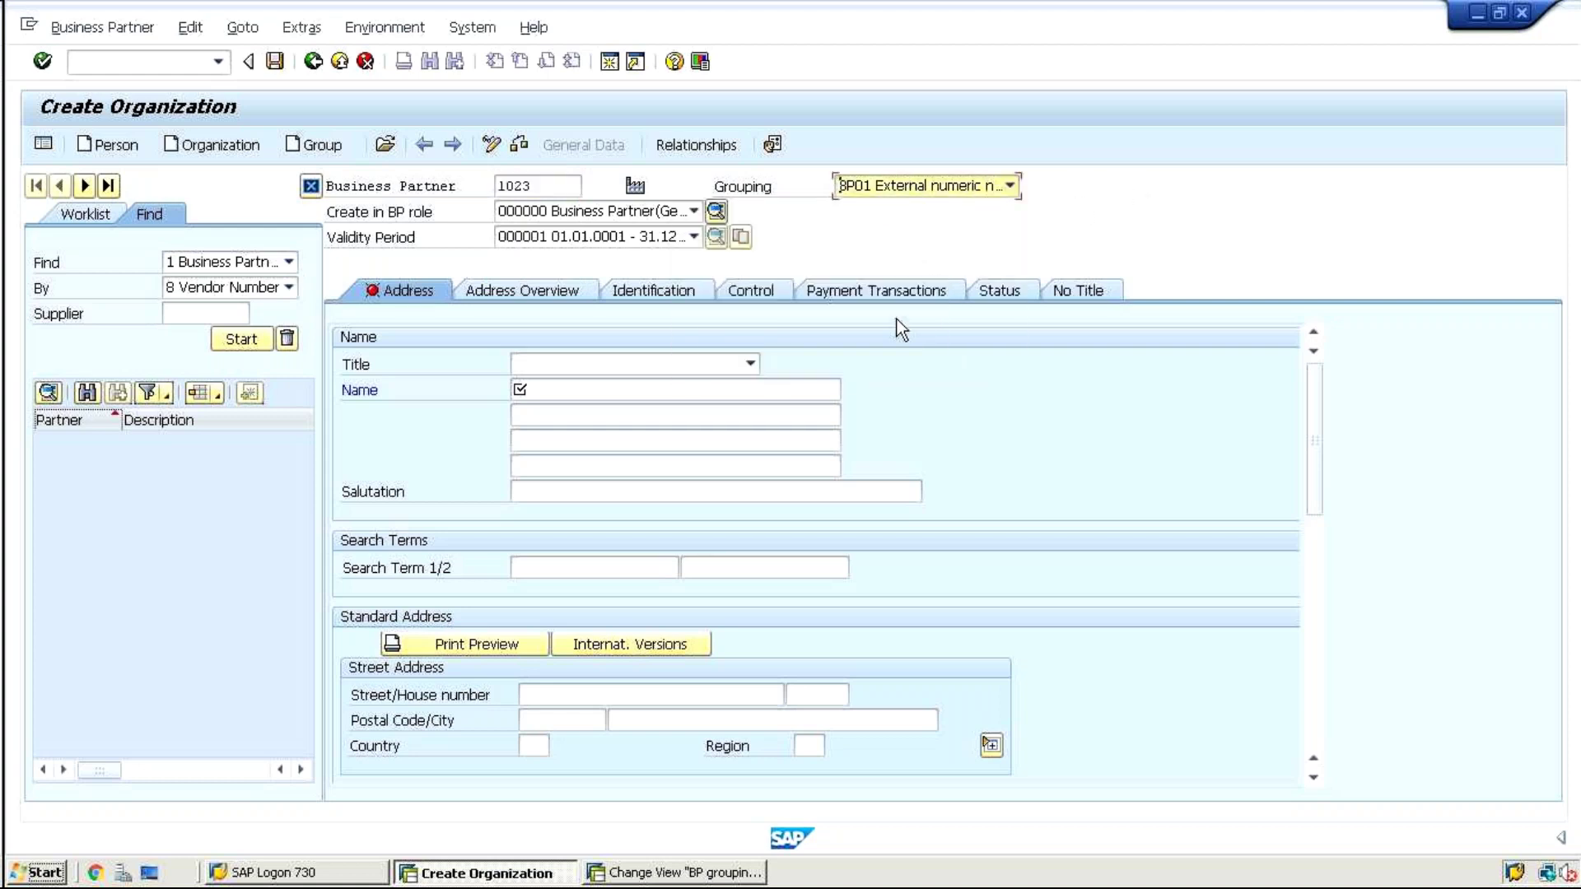
# Enter BP test 2 as the organization's name
pyautogui.click(783, 389)
pyautogui.write('B')
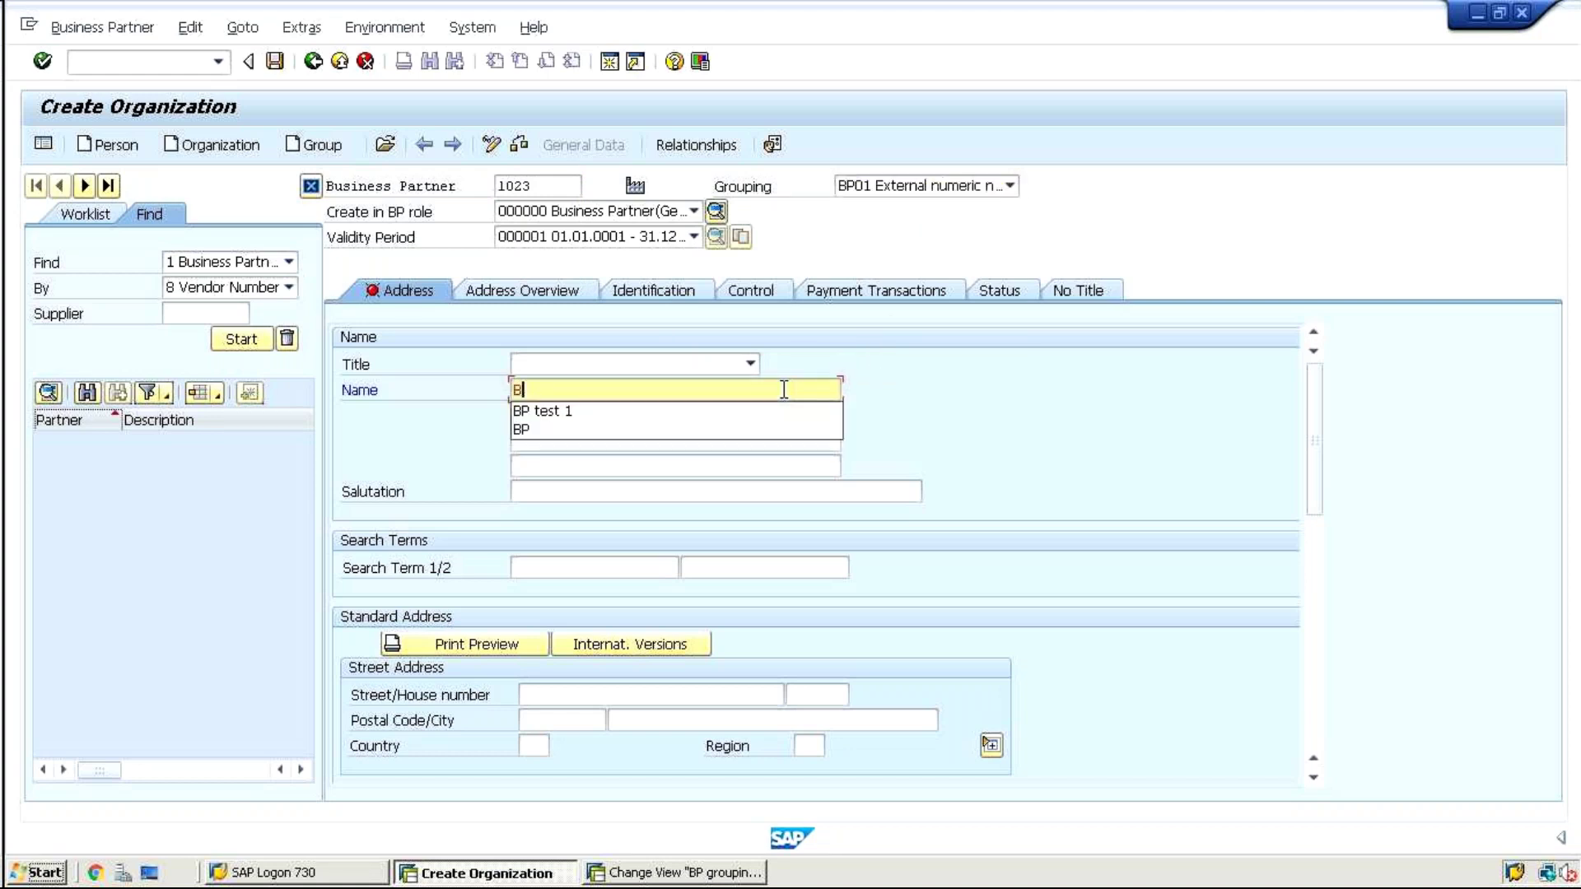
pyautogui.write('P test ')
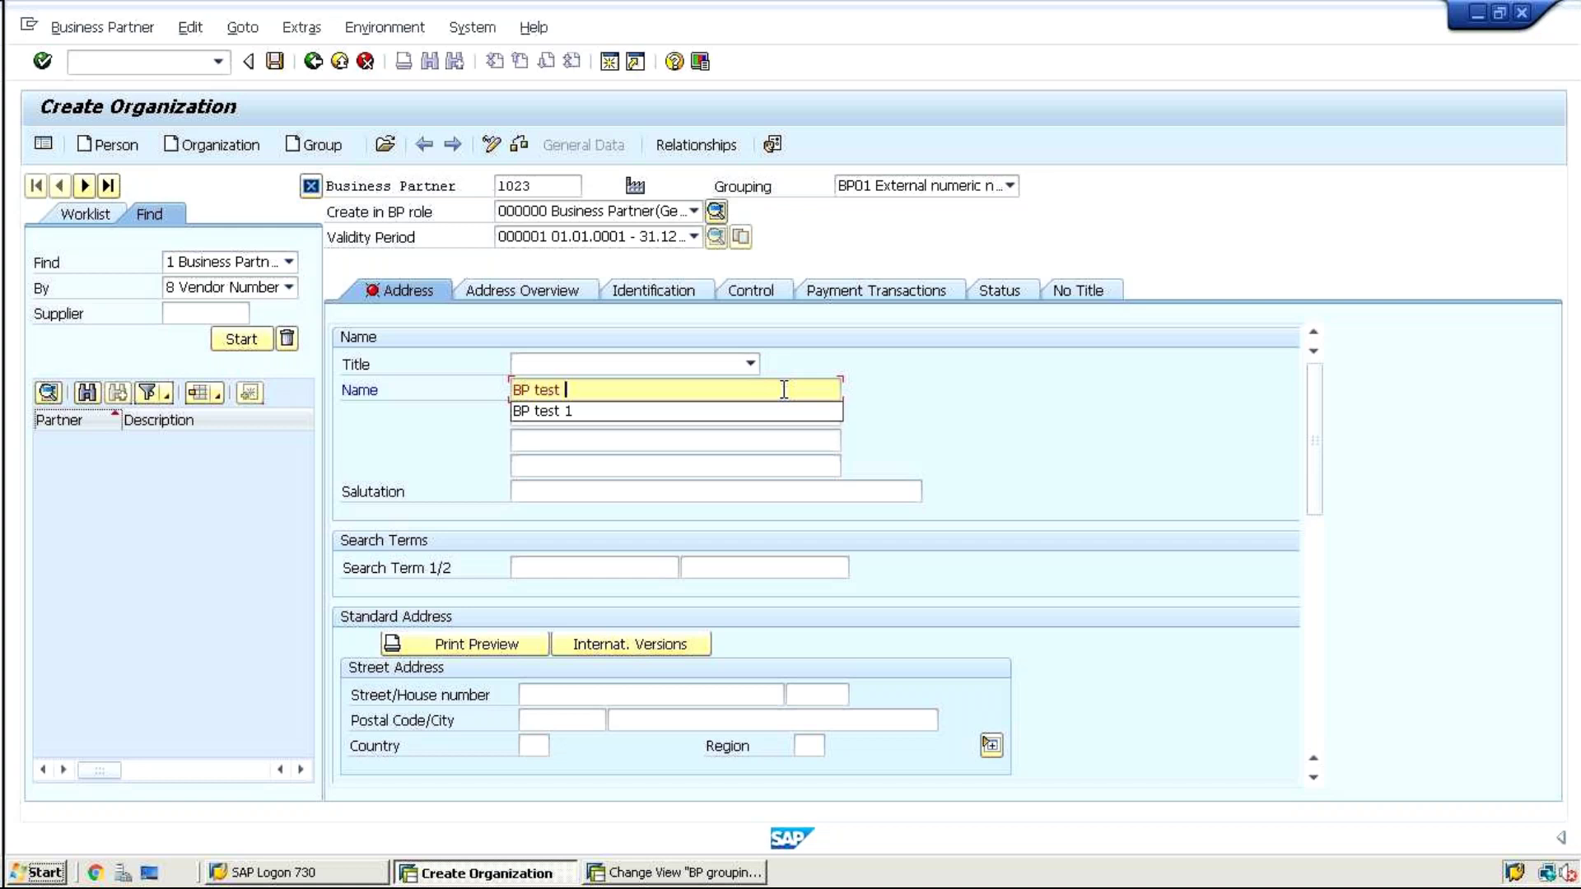
pyautogui.write('2')
pyautogui.press('Return')
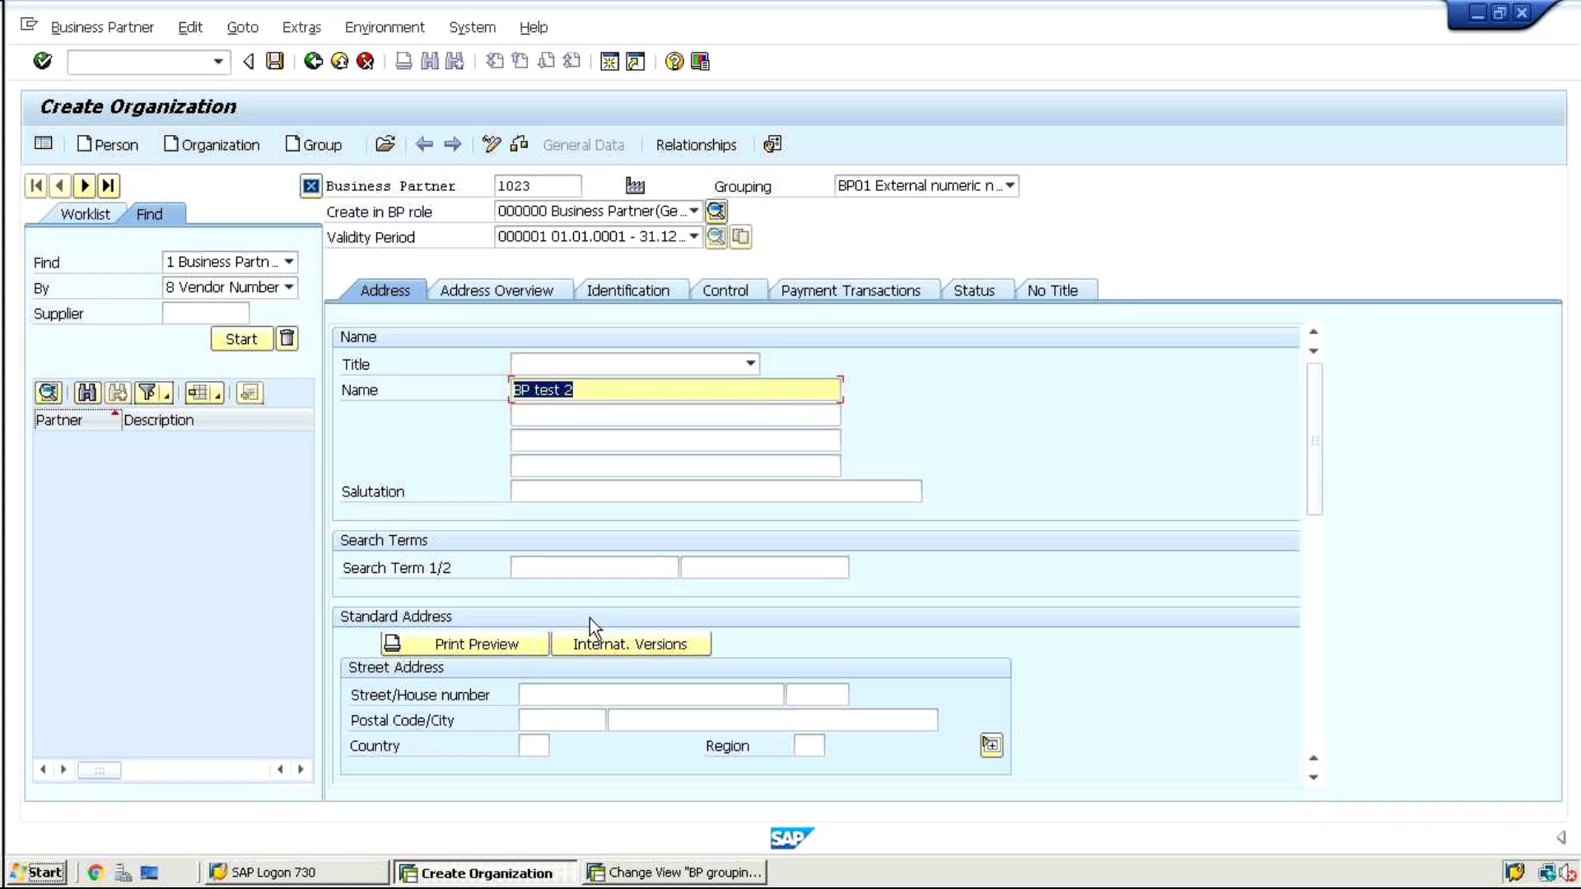
# Set the address country to DE so Germany and CET fill in, leaving Language unchanged
pyautogui.click(527, 745)
pyautogui.write('DE')
pyautogui.press('Return')
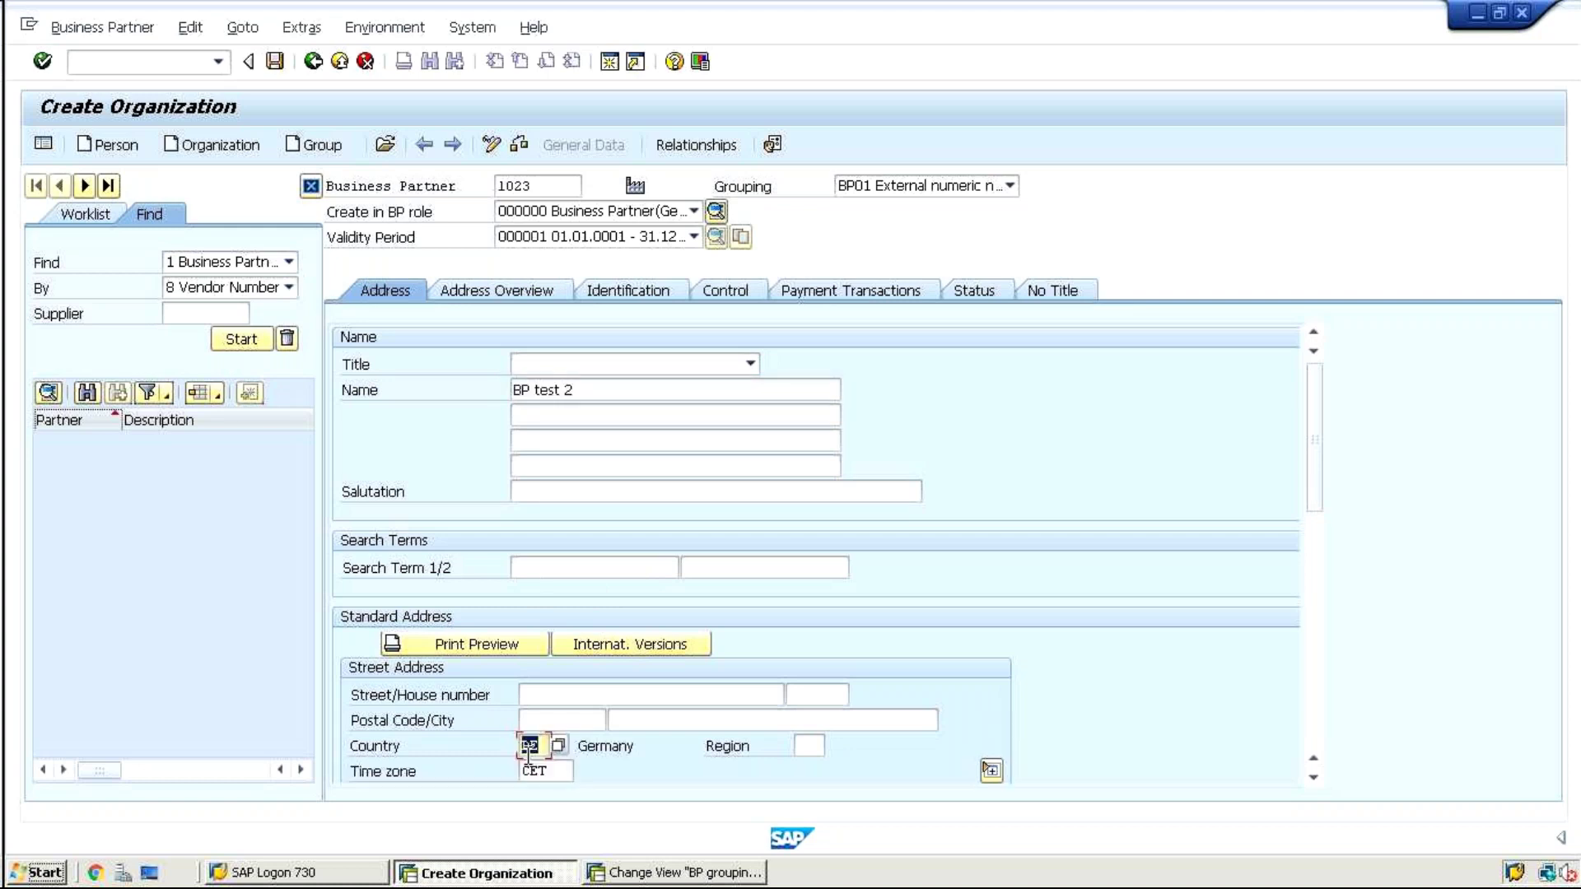
pyautogui.scroll(-1, 1311, 470)
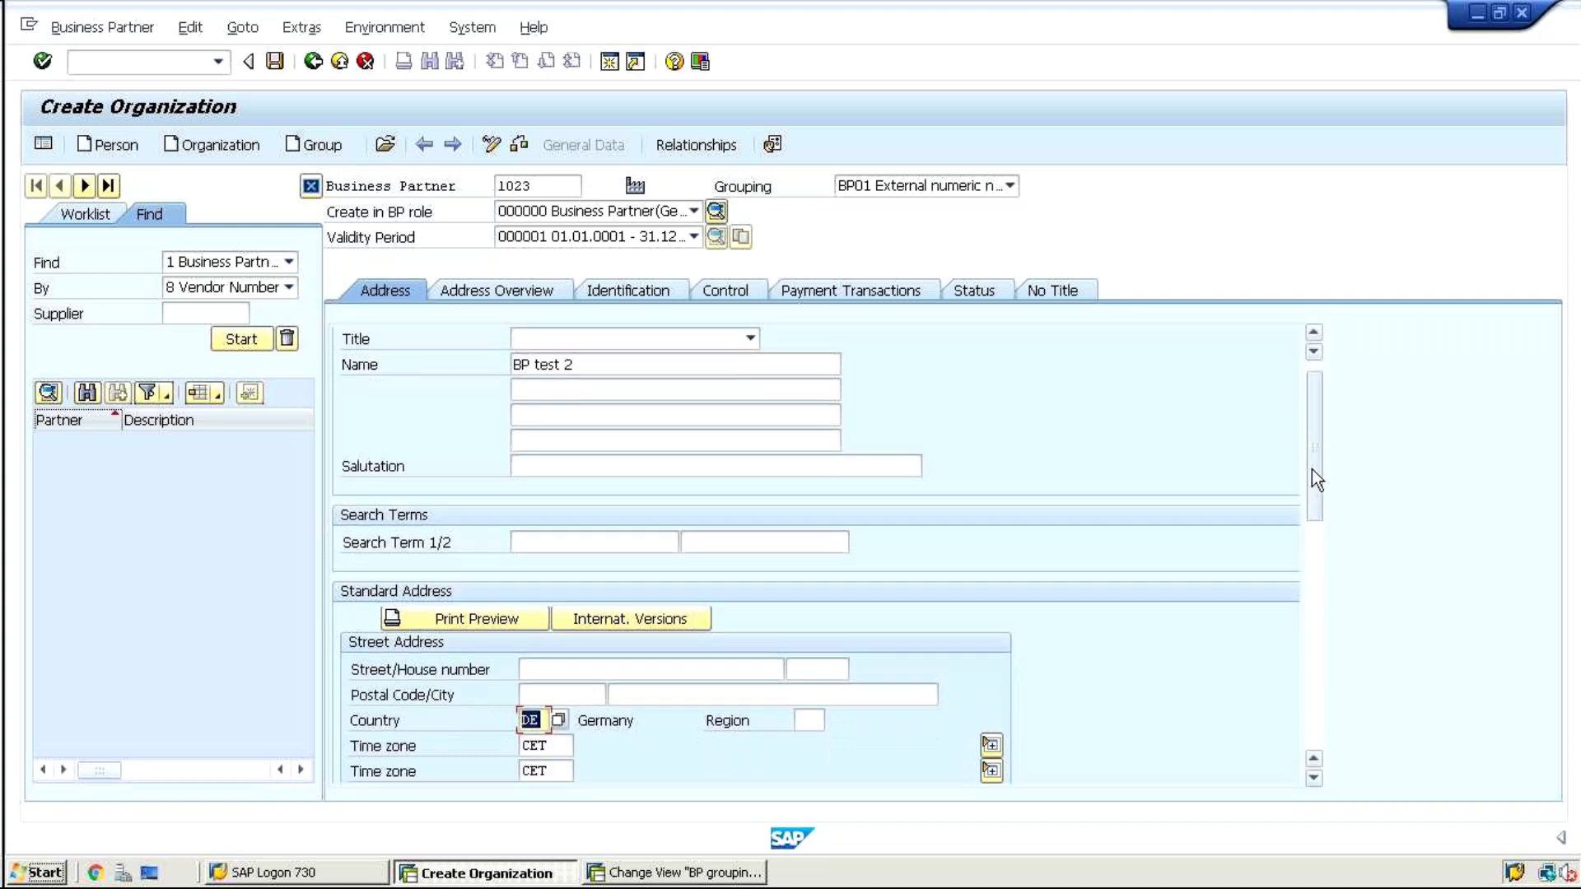
pyautogui.moveTo(1311, 469); pyautogui.dragTo(1313, 663)
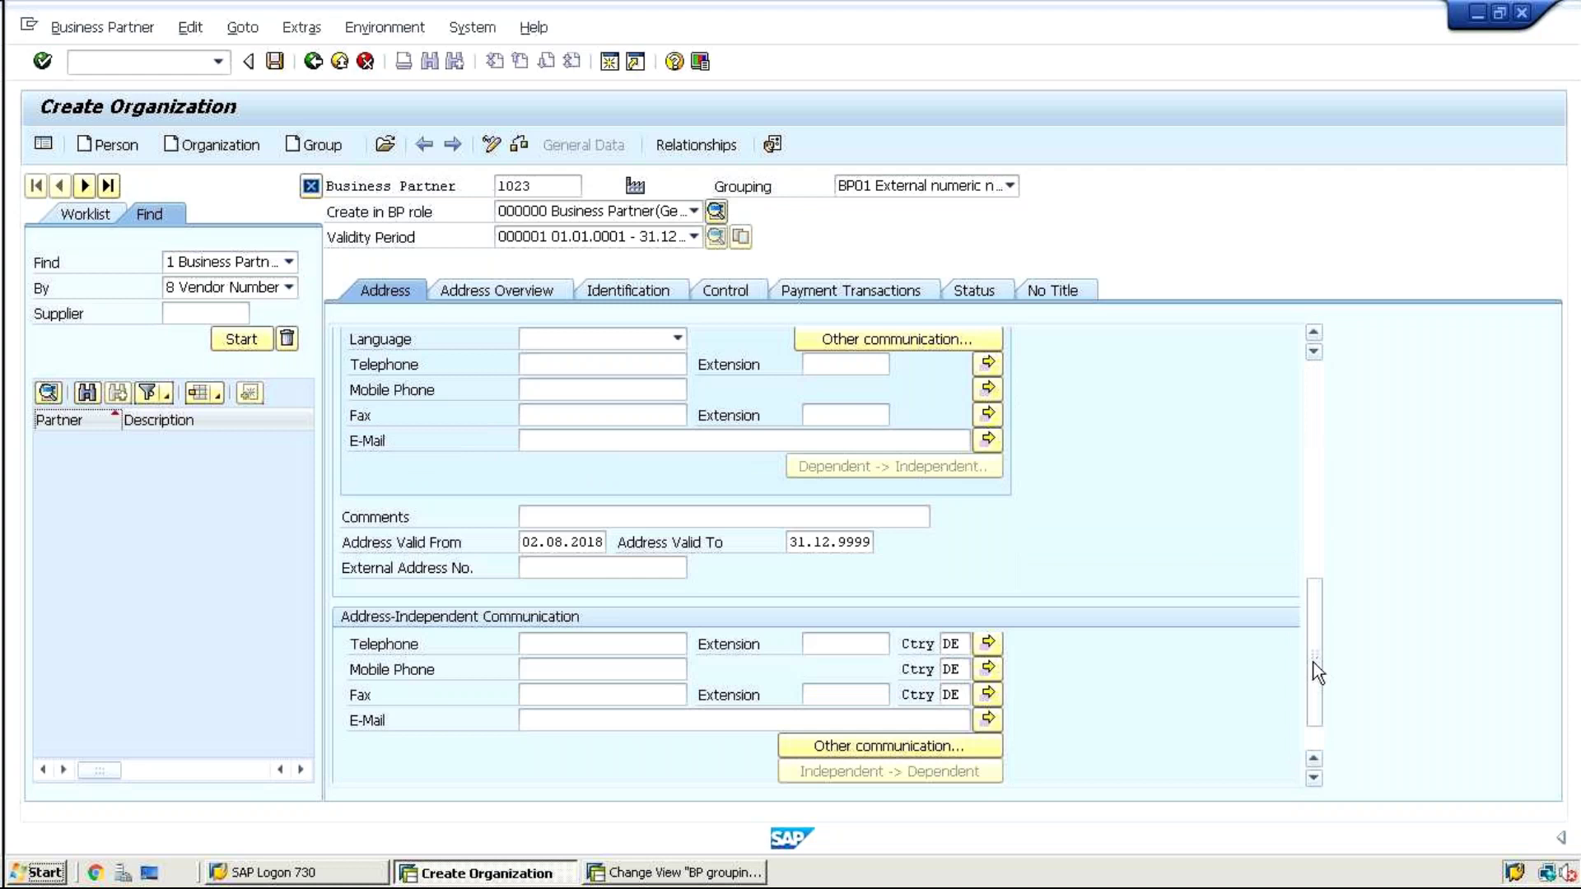
pyautogui.click(570, 334)
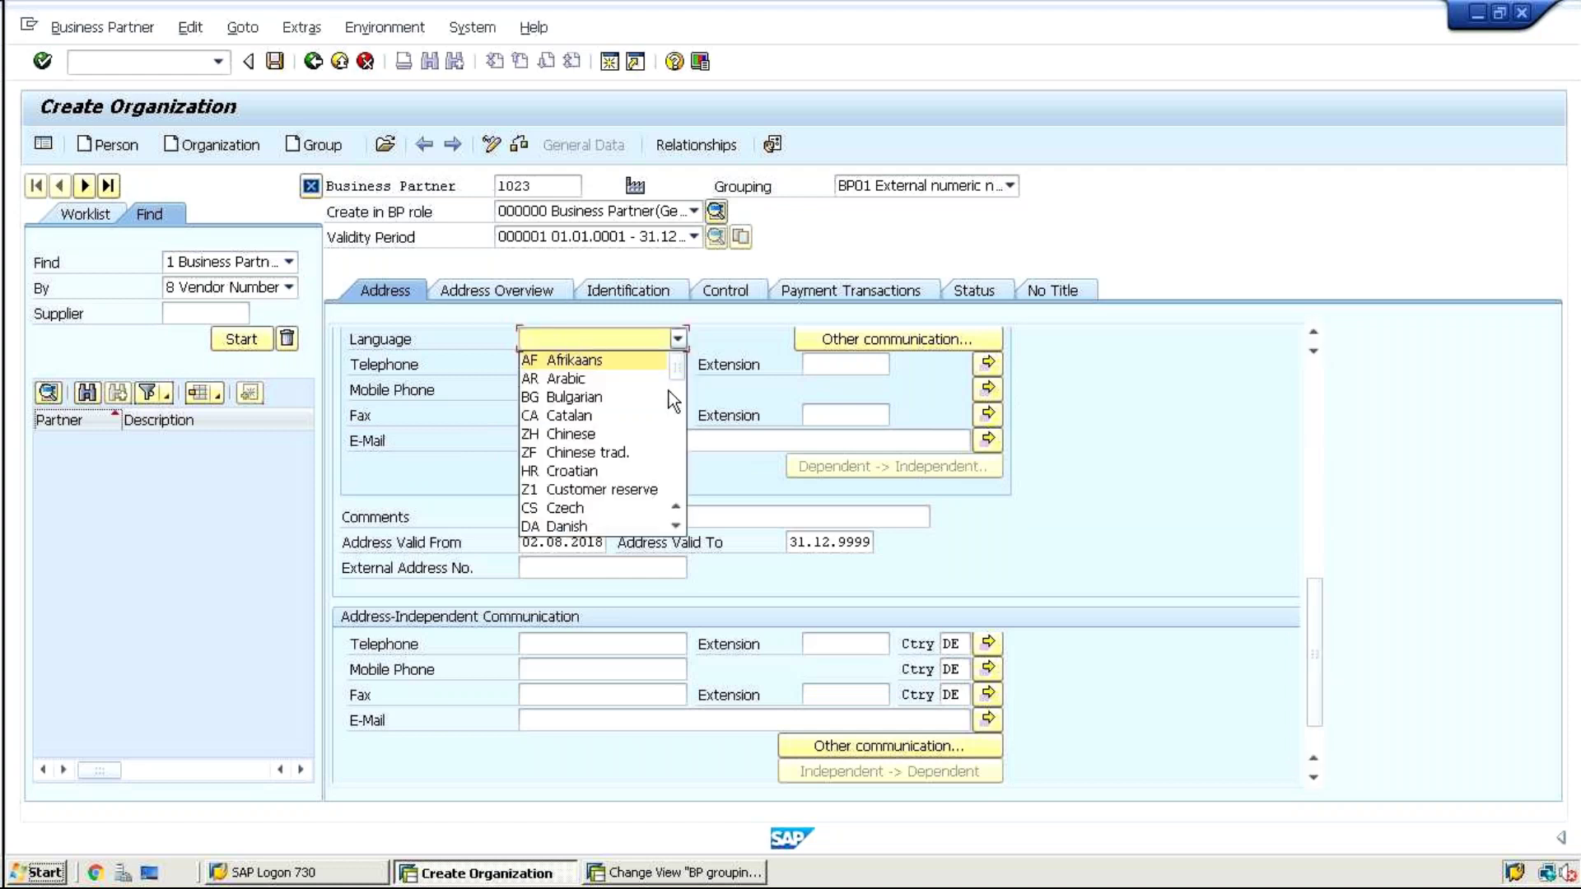
pyautogui.click(1104, 477)
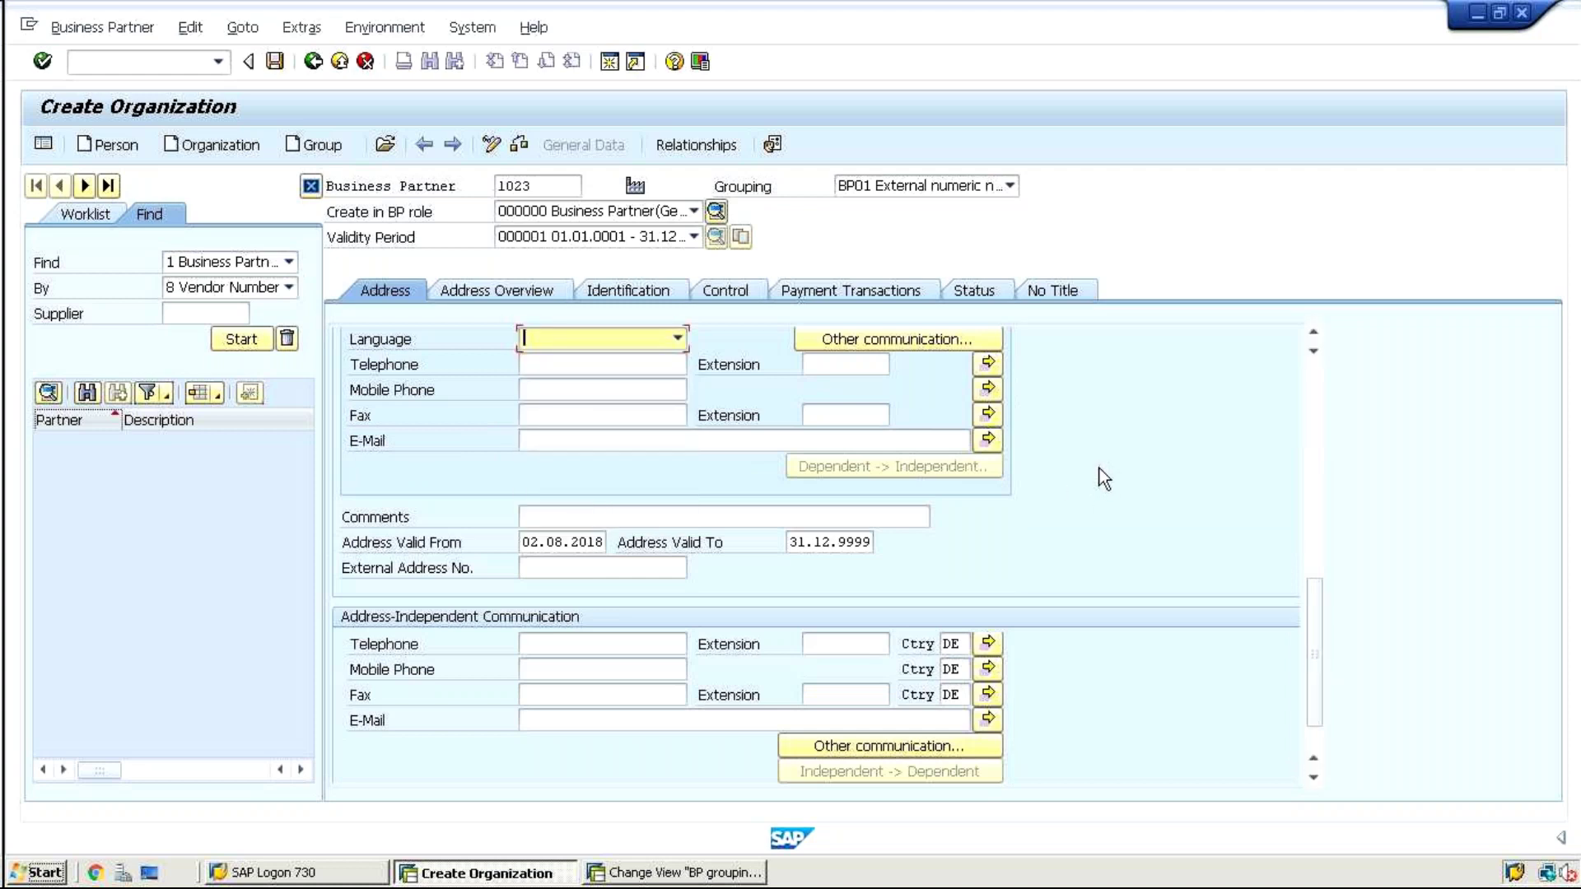
pyautogui.moveTo(1312, 594); pyautogui.dragTo(1307, 356)
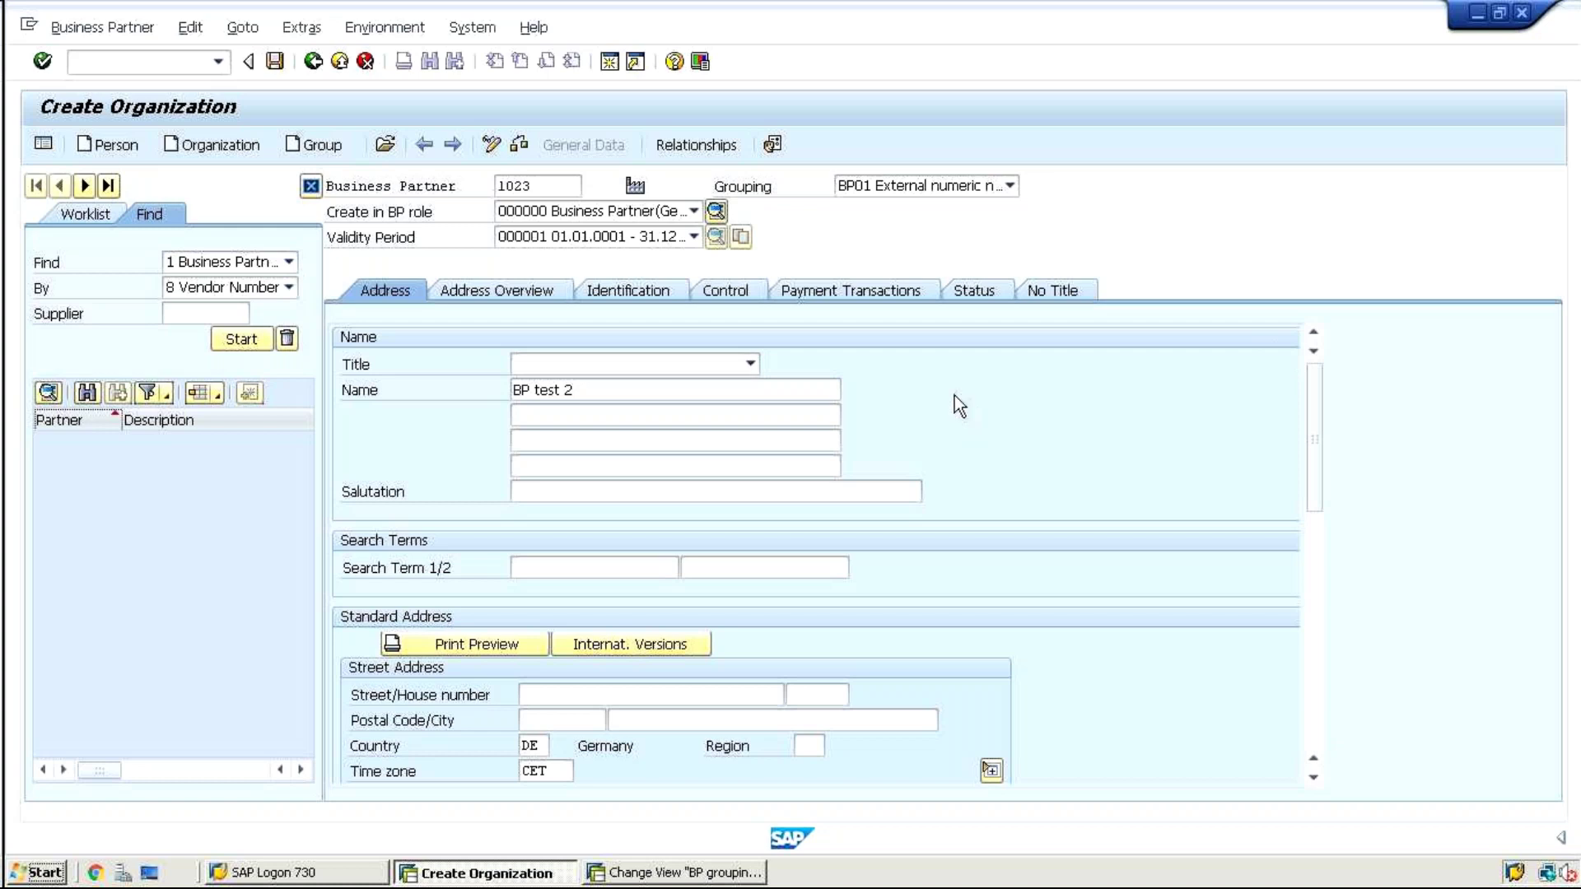
# Show the Address Overview with Address for Correspondence and Home Address usages for partner 1023
pyautogui.click(515, 284)
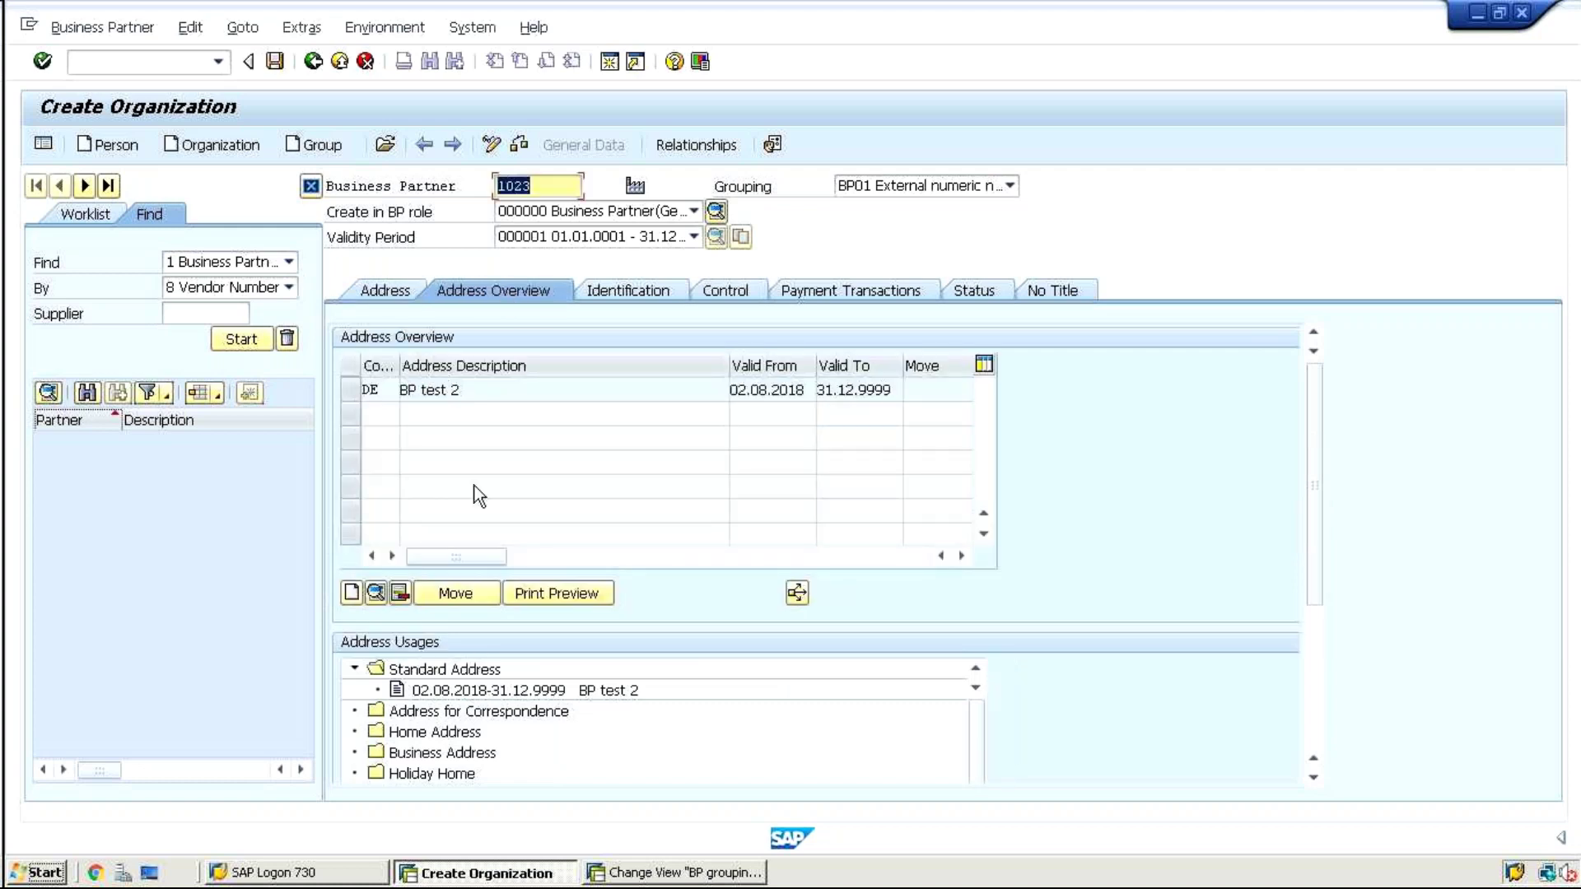
pyautogui.click(438, 713)
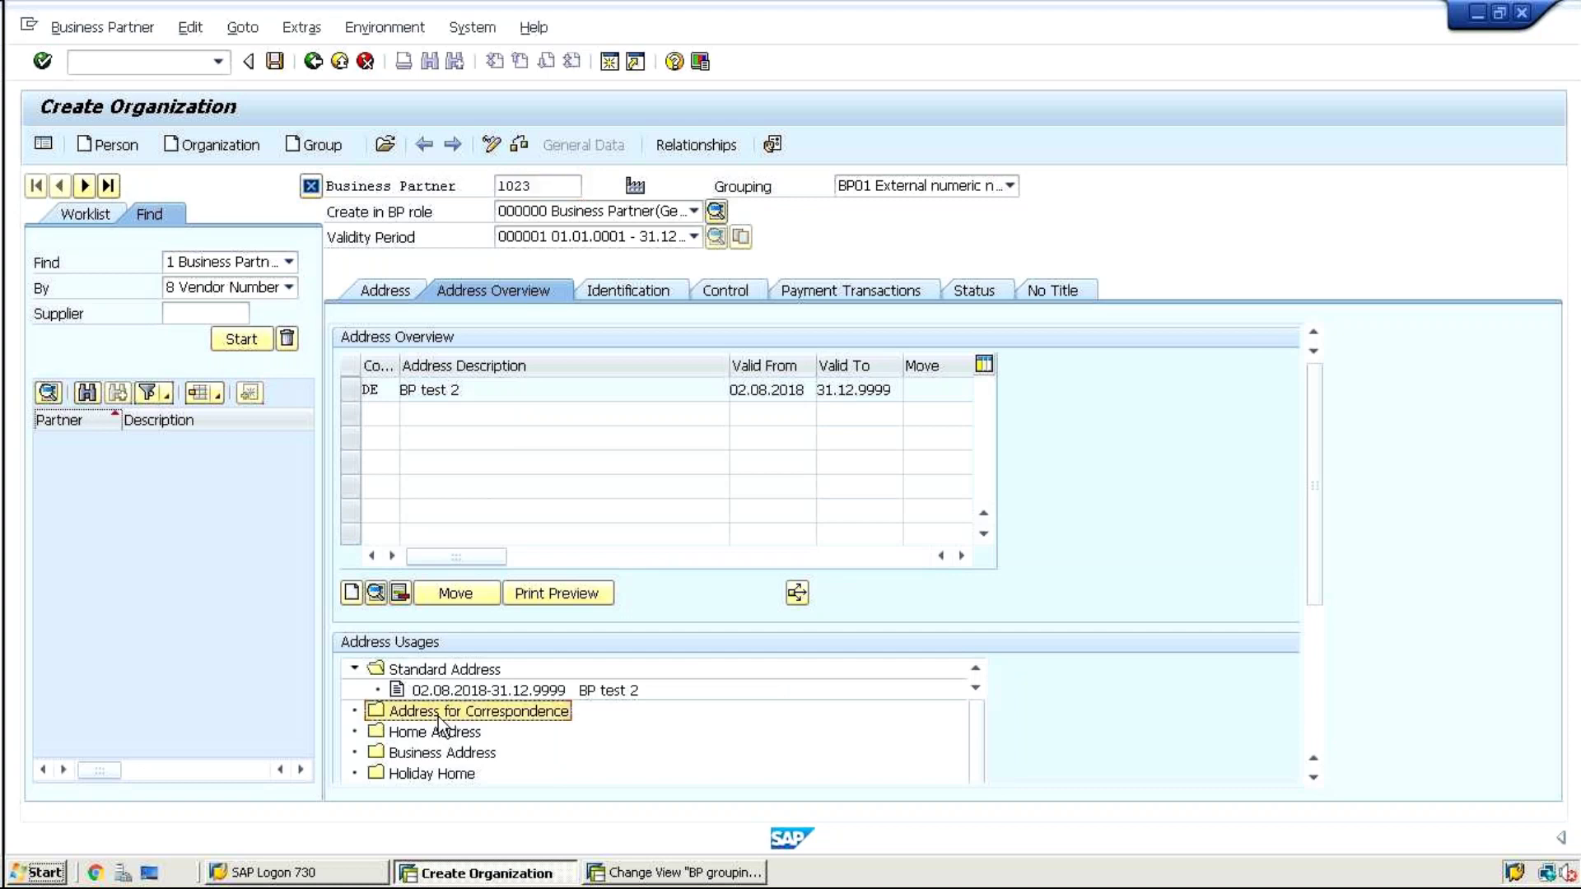
pyautogui.click(431, 731)
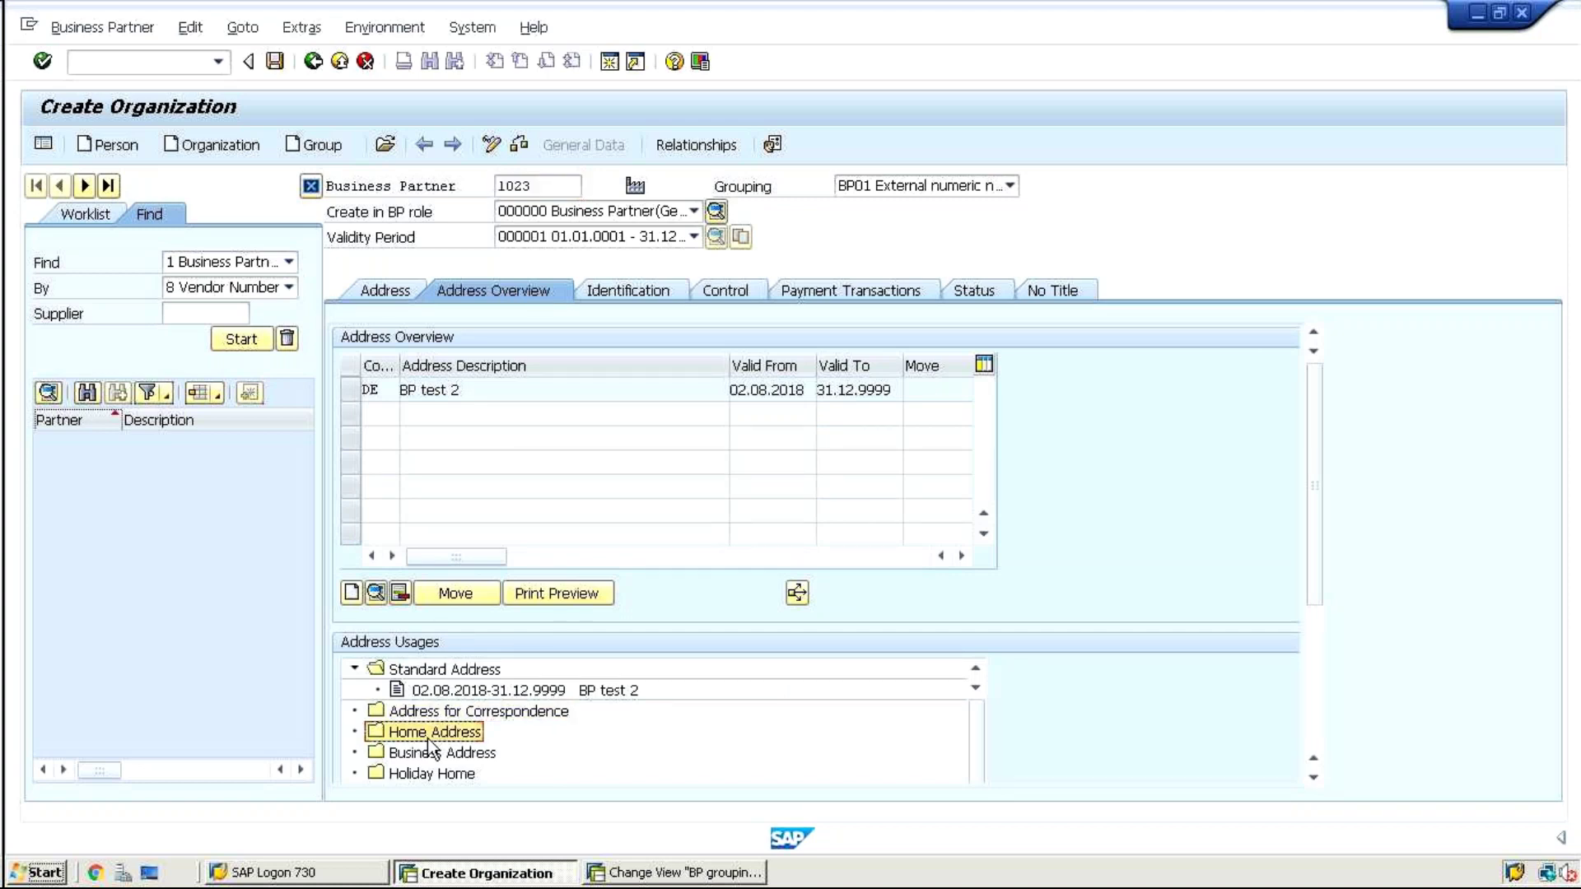
pyautogui.click(1314, 779)
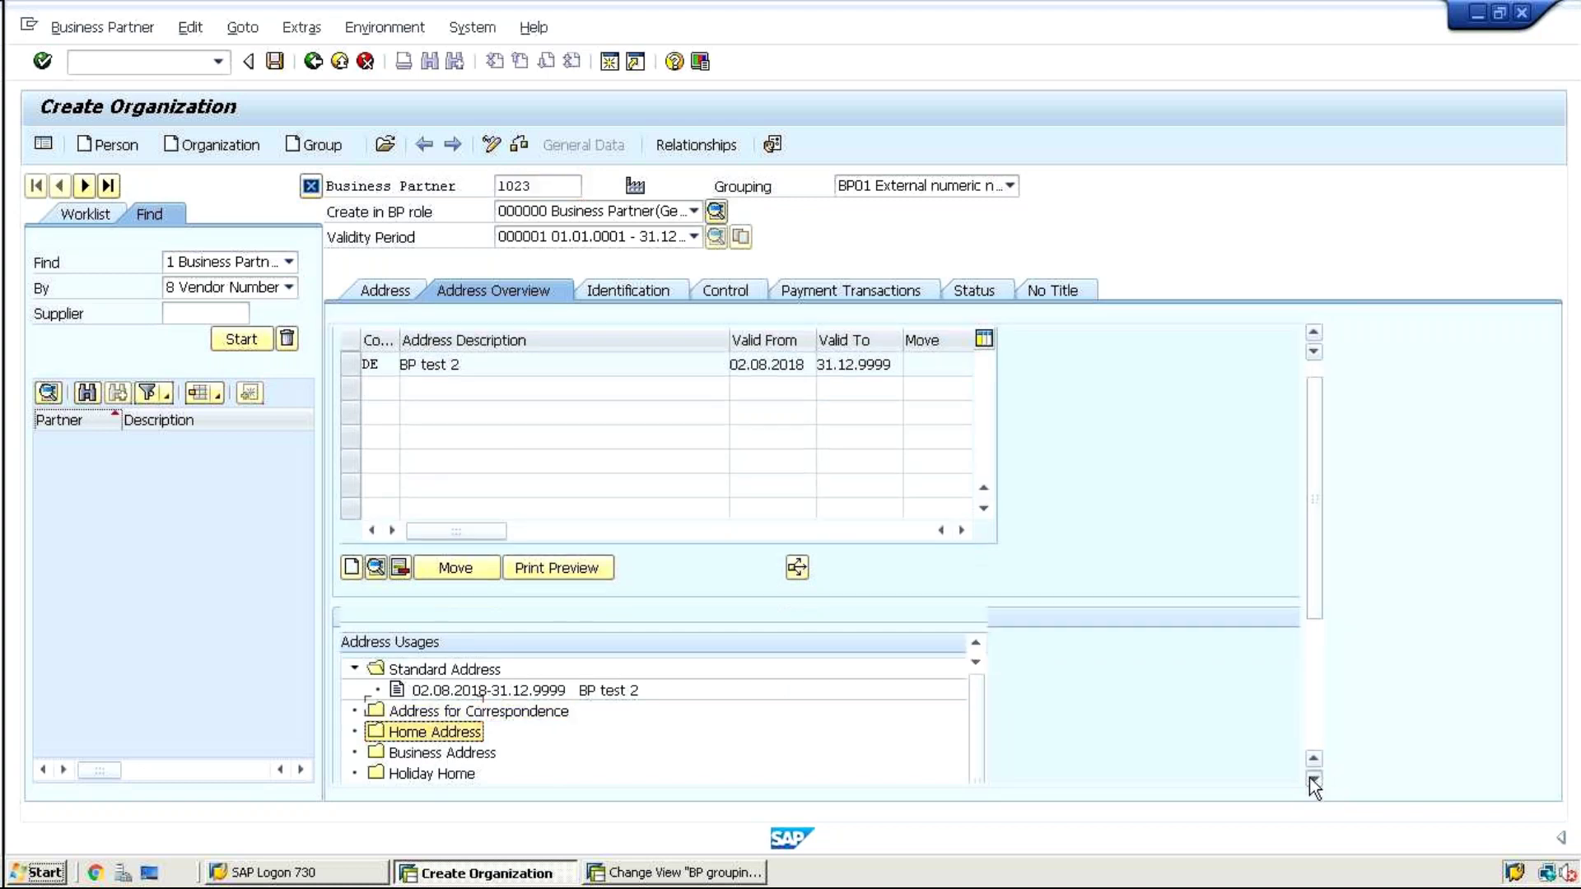
pyautogui.click(1314, 781)
pyautogui.click(1314, 780)
pyautogui.click(1314, 781)
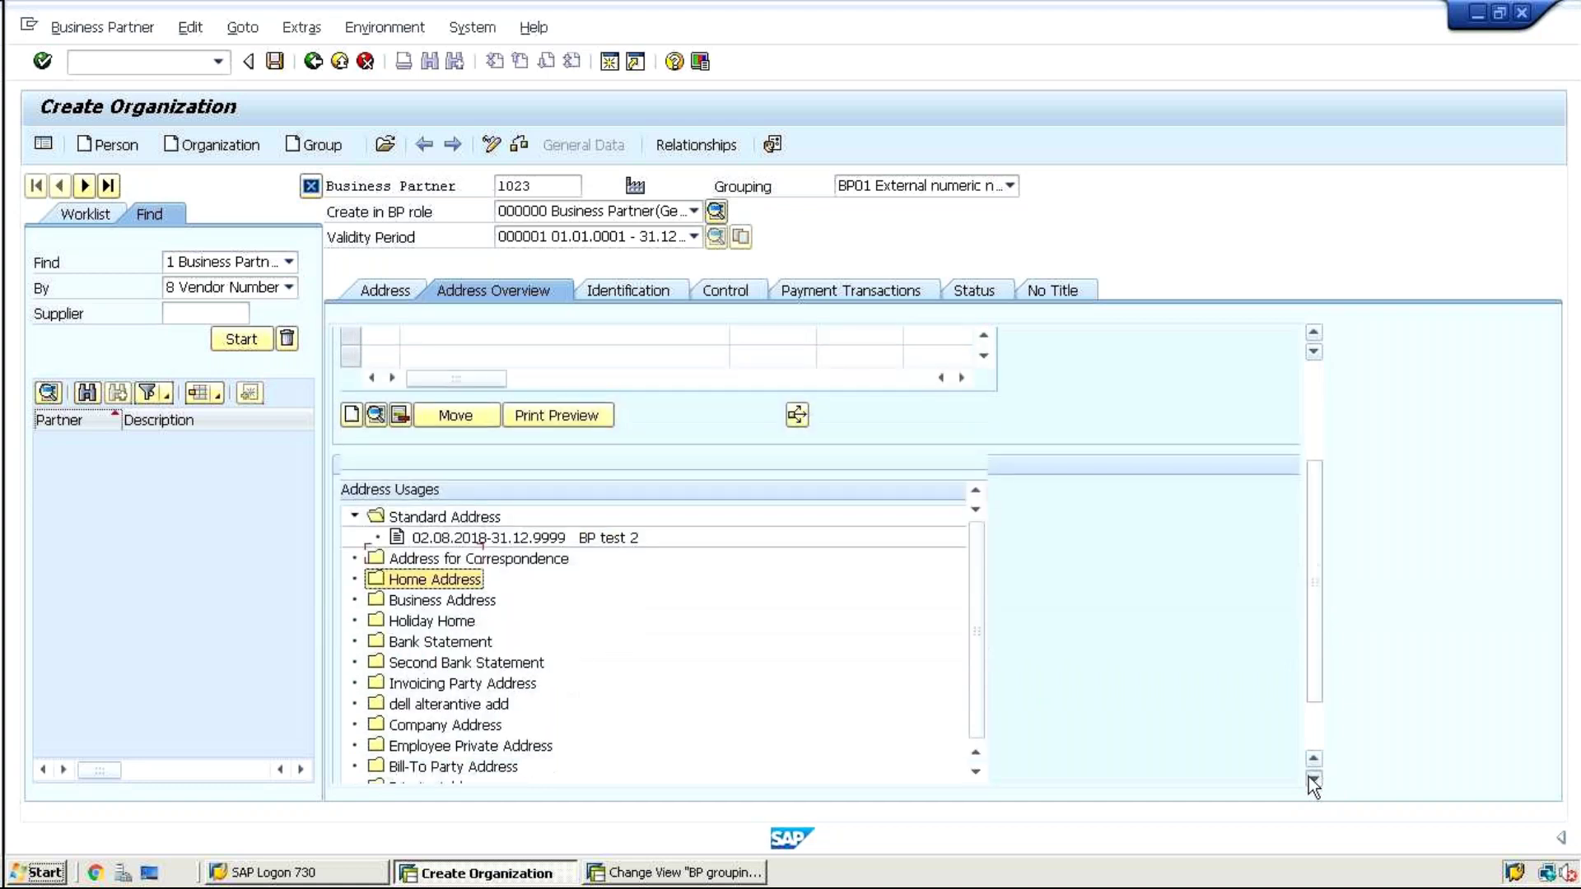
pyautogui.click(1314, 781)
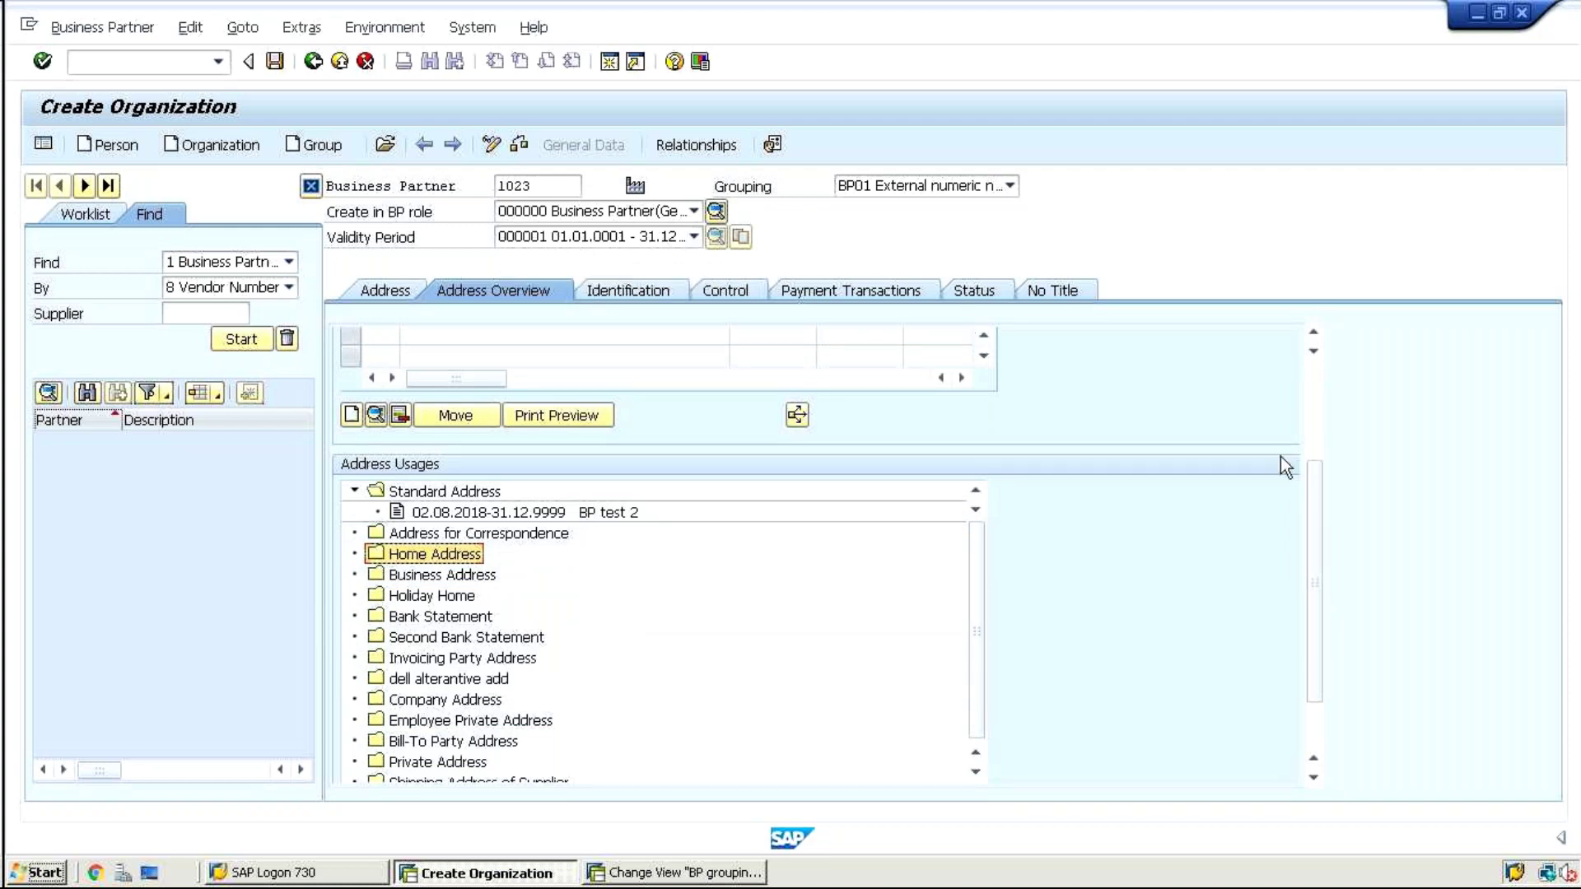
pyautogui.moveTo(1311, 551); pyautogui.dragTo(1267, 397)
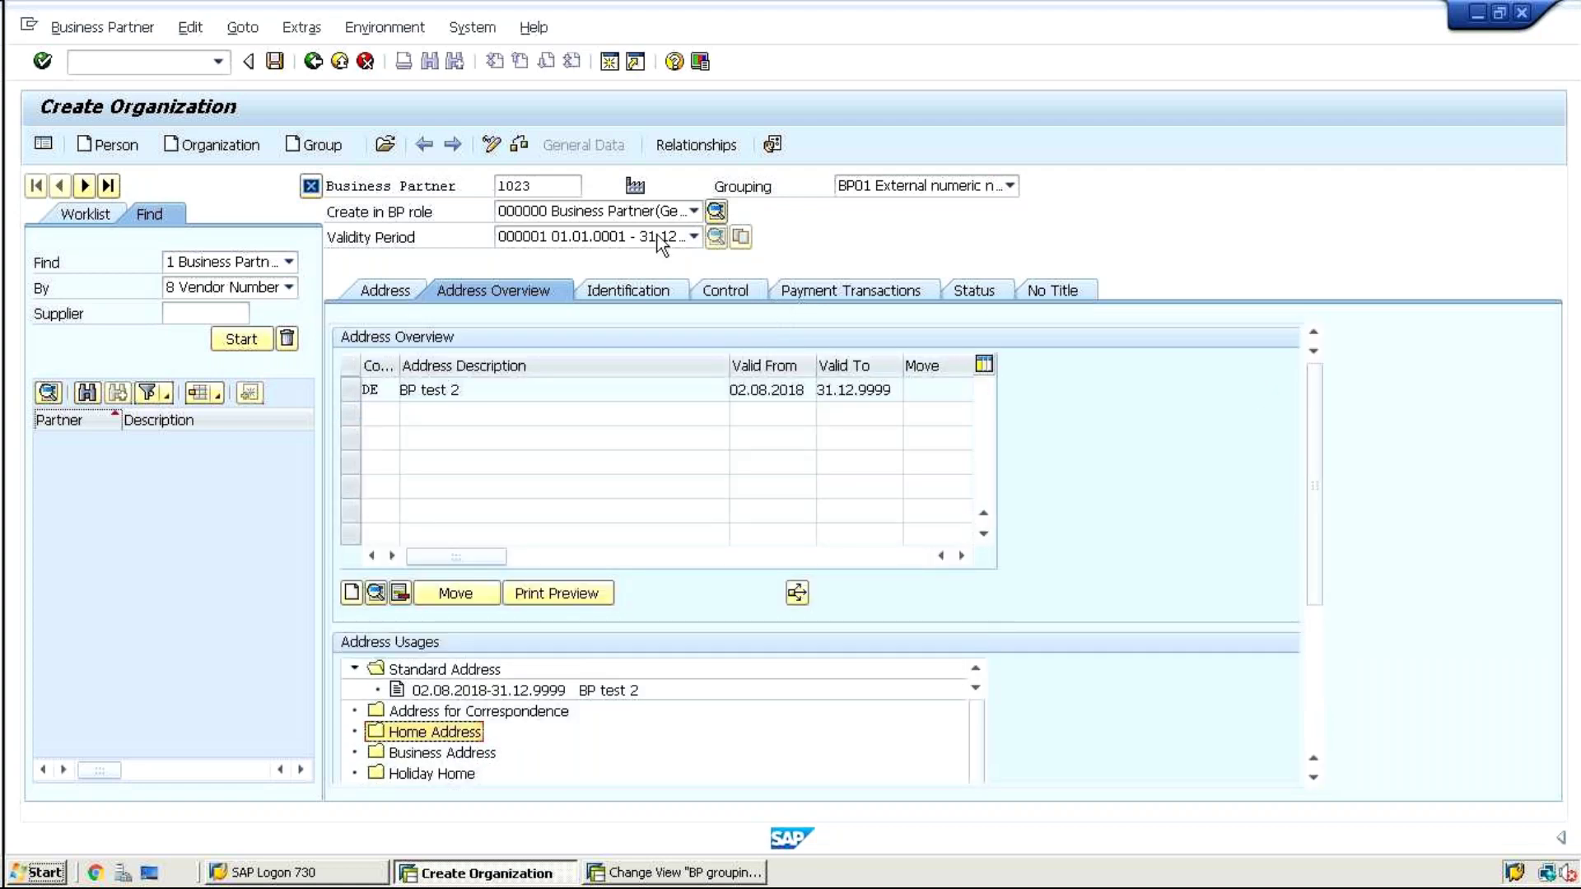
pyautogui.click(534, 184)
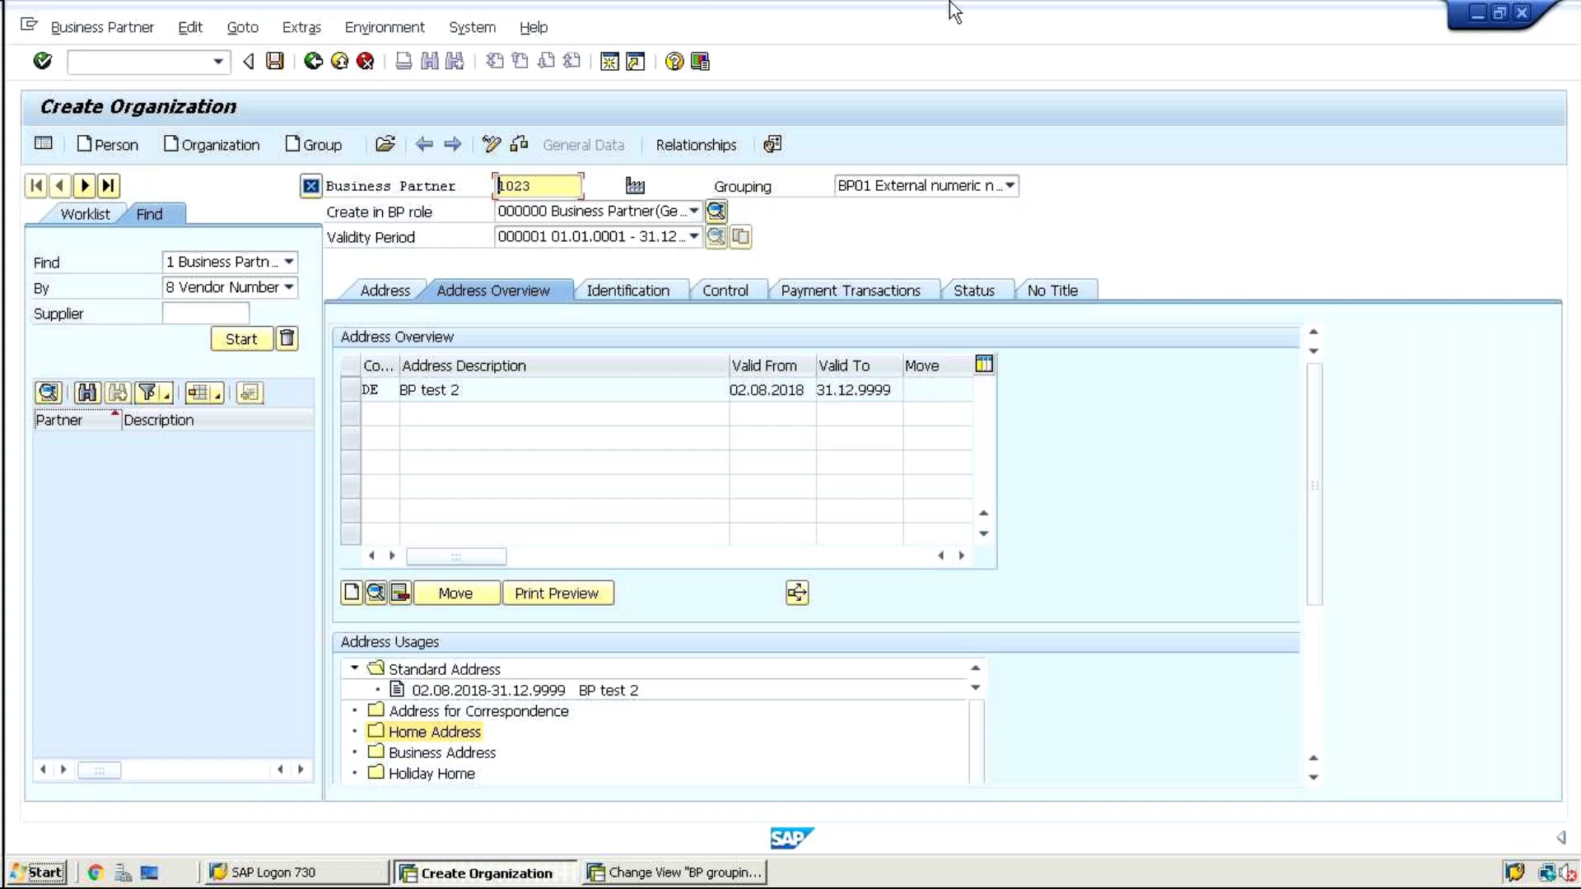
# Minimise SAP, search Windows for s4hana, and open s4hana2.xlsx in Excel
pyautogui.click(1029, 12)
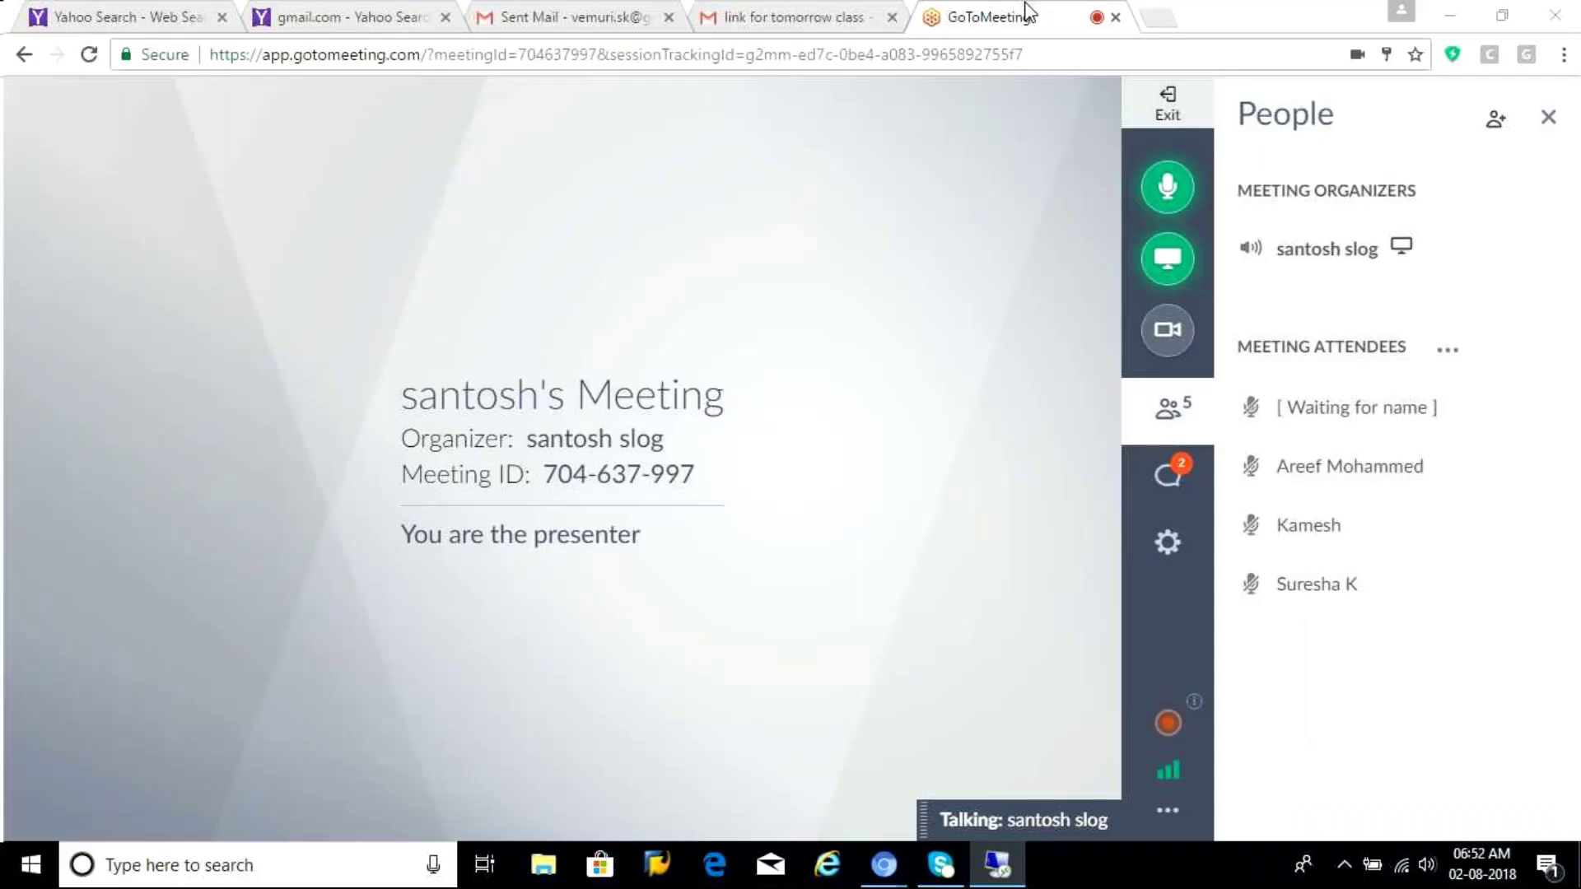
pyautogui.click(231, 871)
pyautogui.write('s4hana')
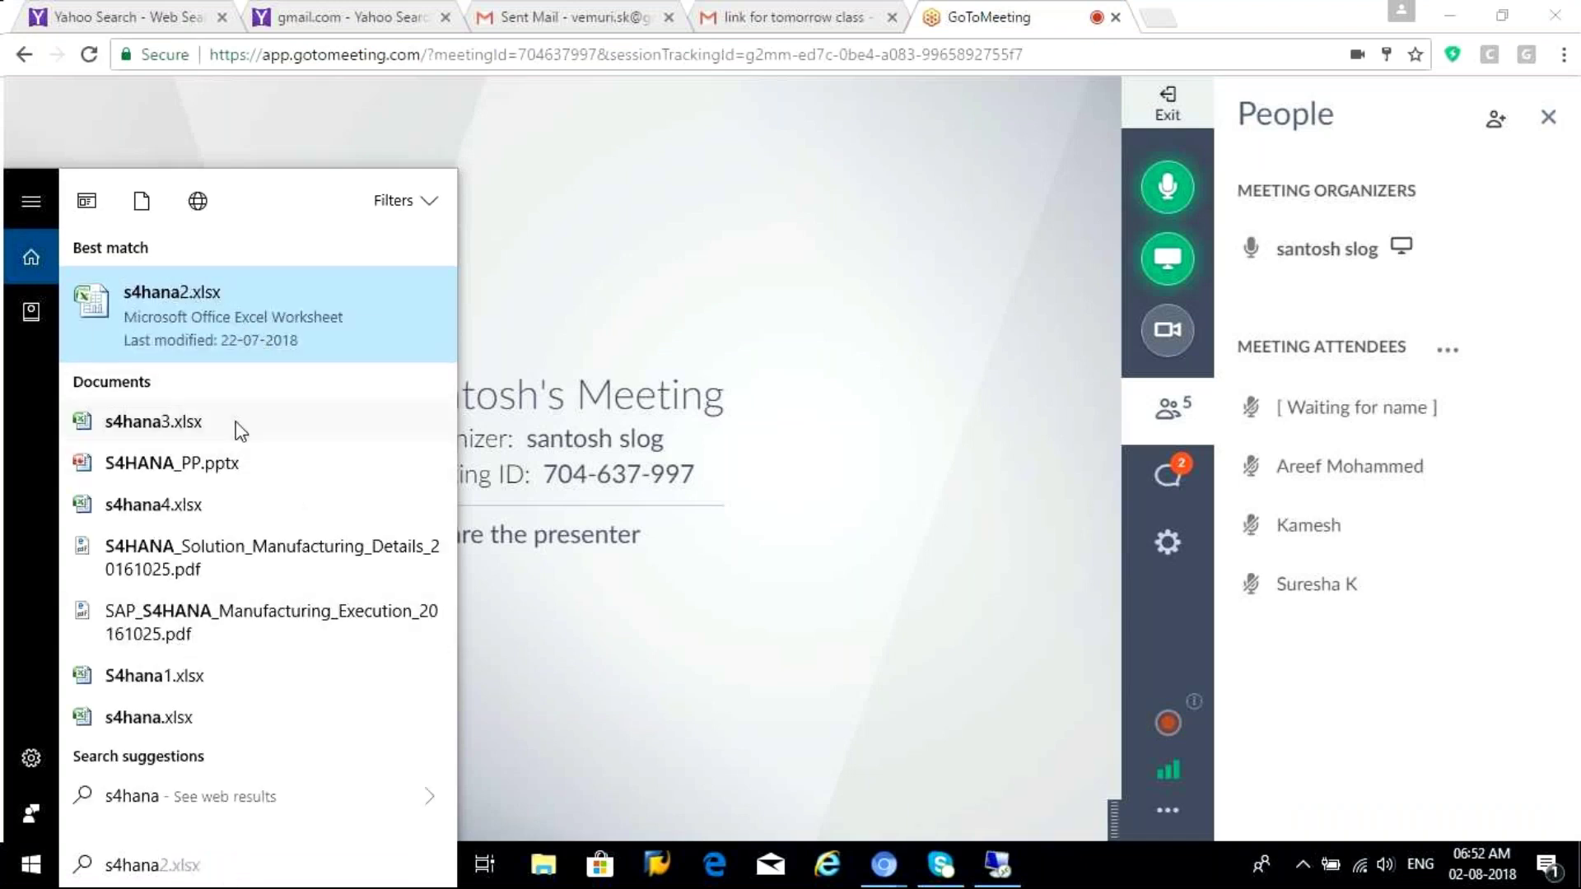
pyautogui.click(237, 331)
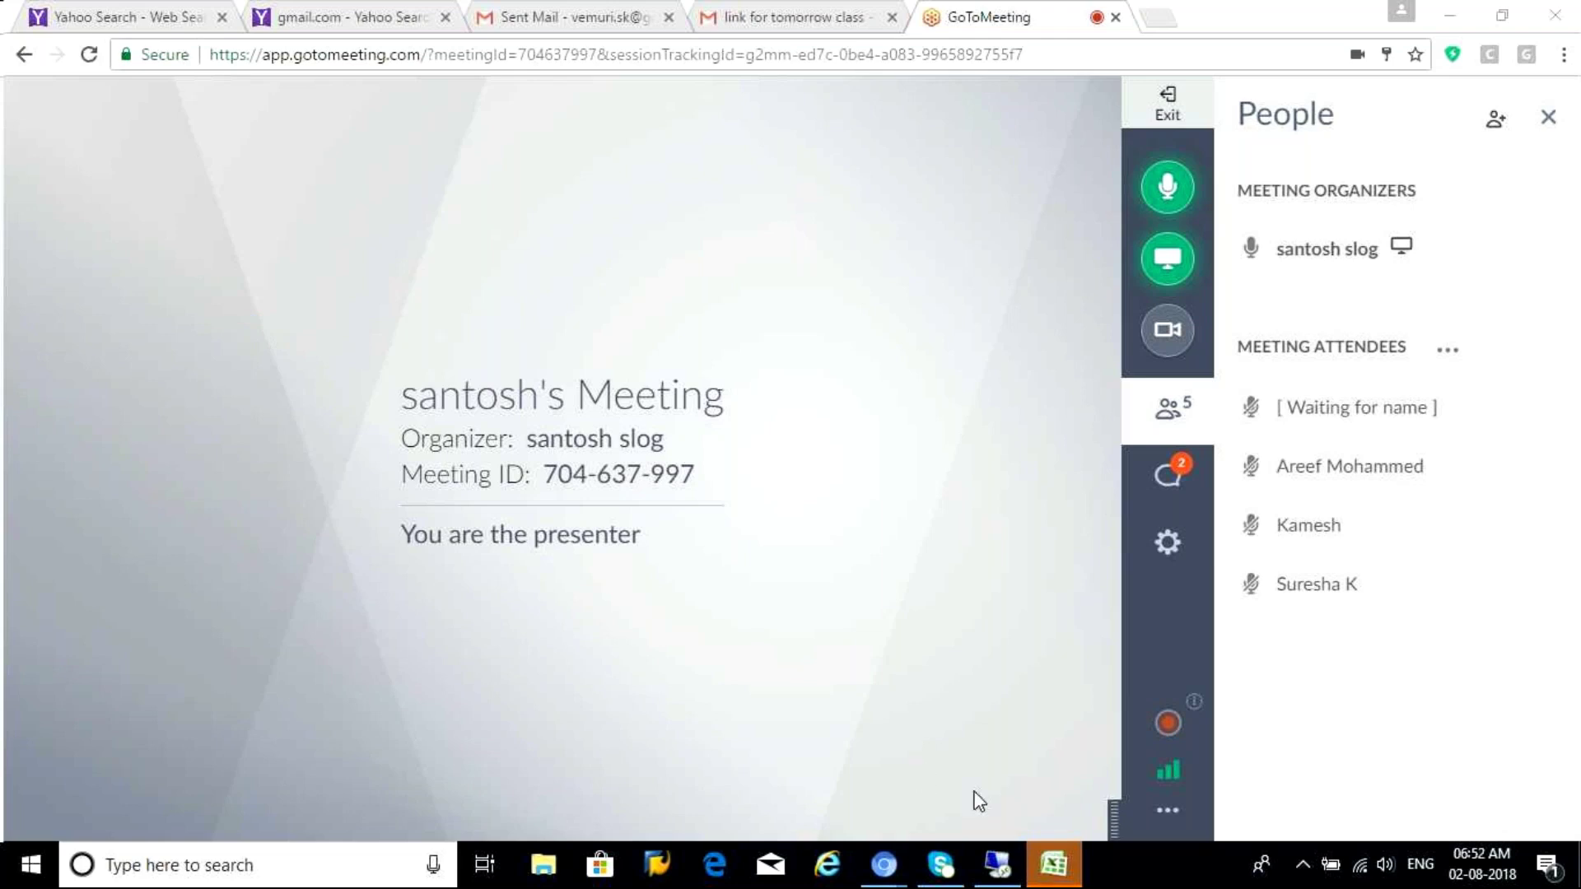
pyautogui.click(1055, 874)
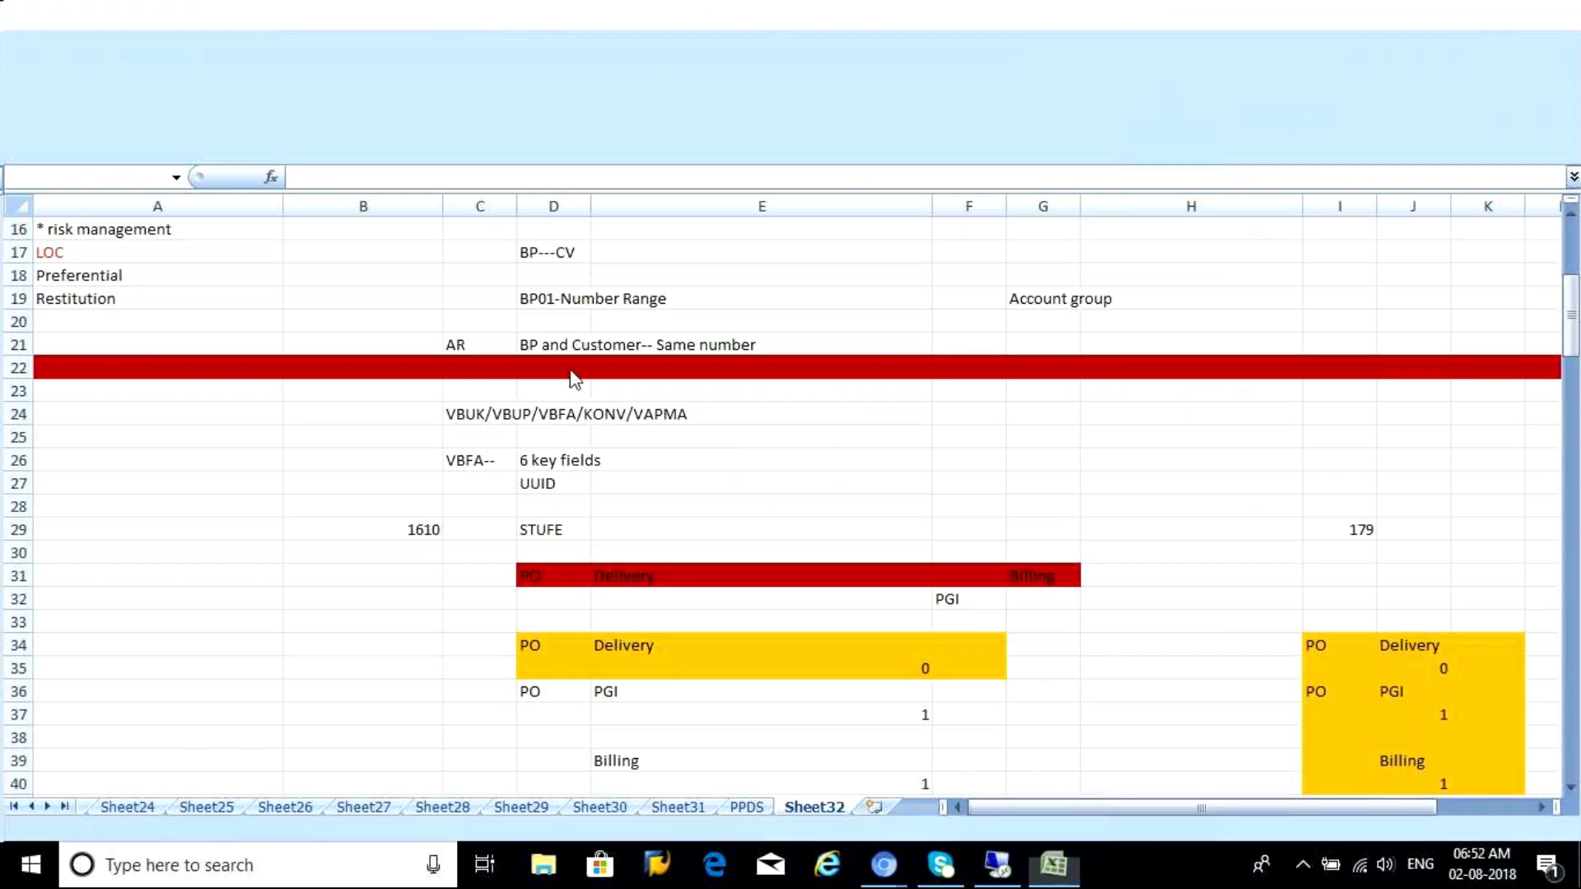
# Search s4hana again and open the s4hana4.xlsx workbook
pyautogui.click(182, 878)
pyautogui.write('s4hana')
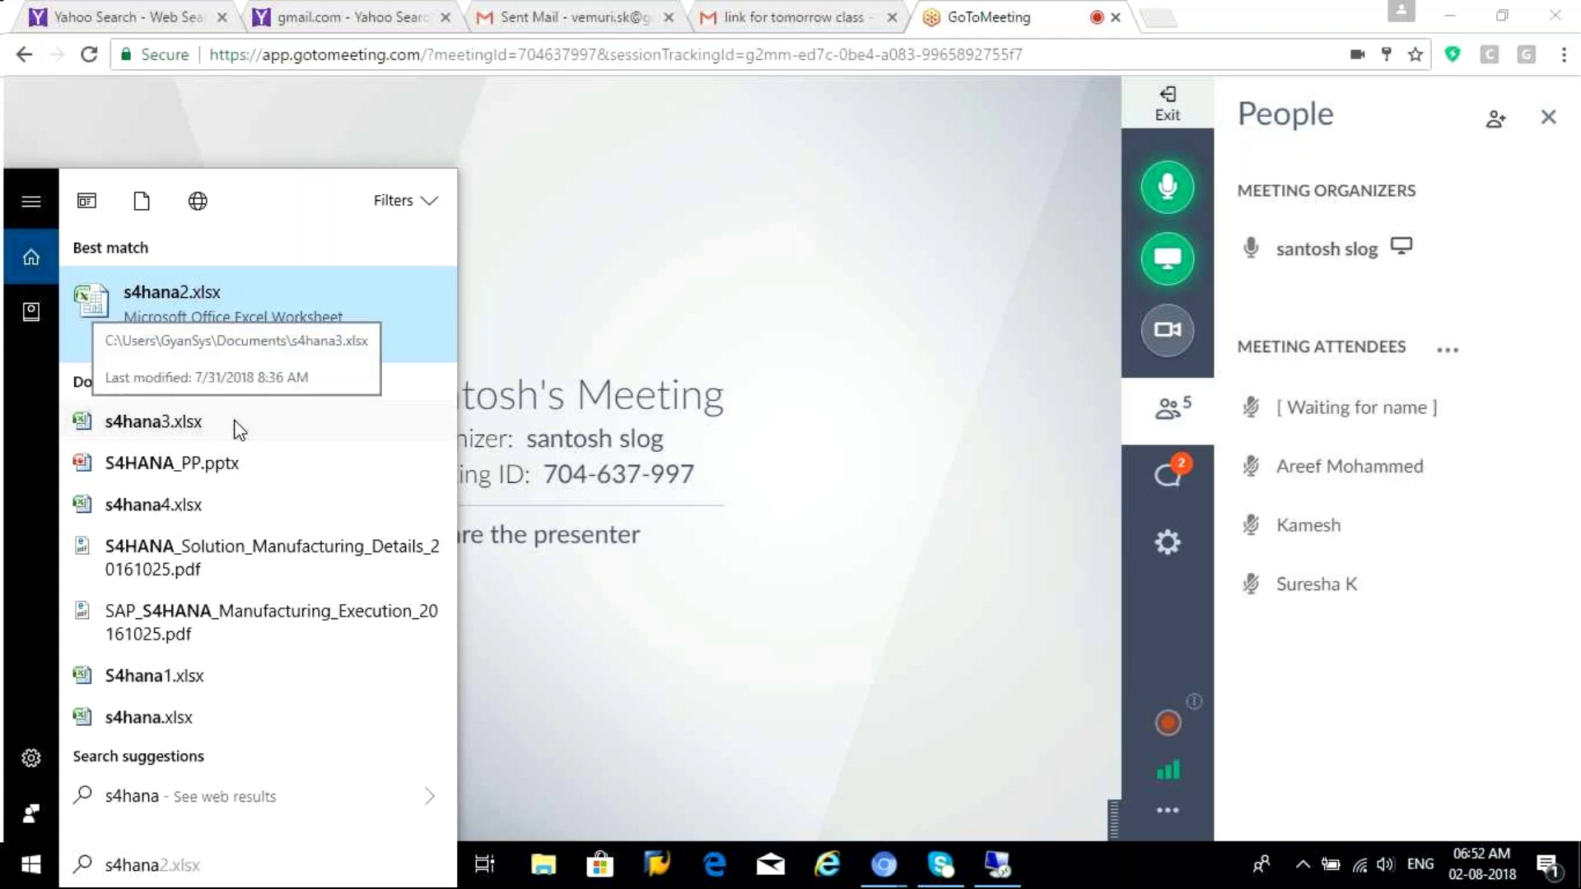
pyautogui.click(229, 506)
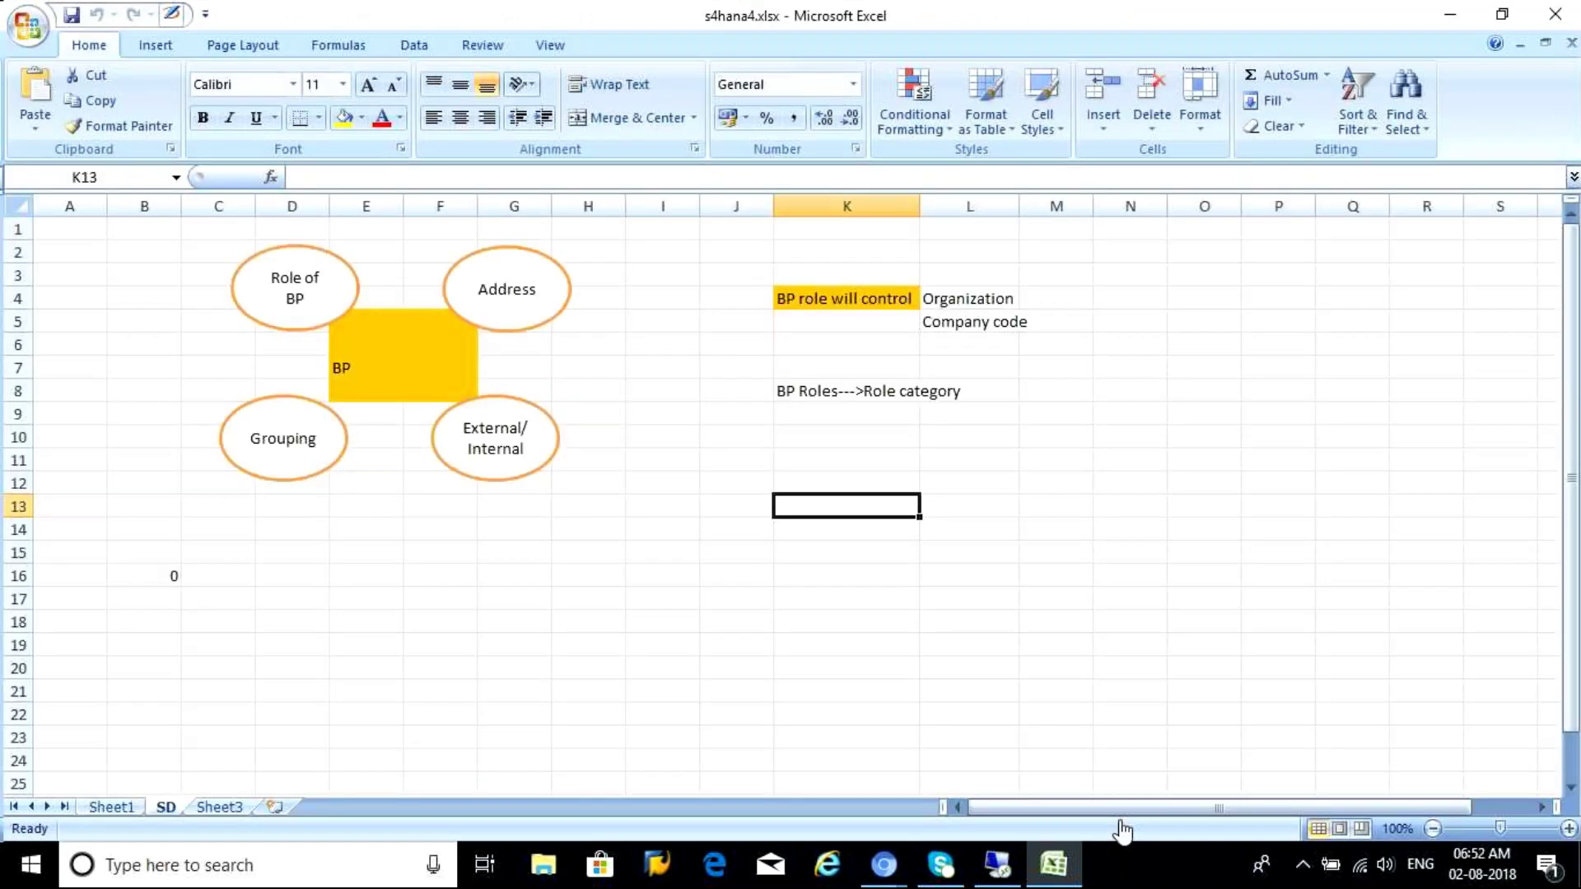
# Enter BP in D18 and BP Roles in E17 on the SD sheet, then return to SAP
pyautogui.click(582, 704)
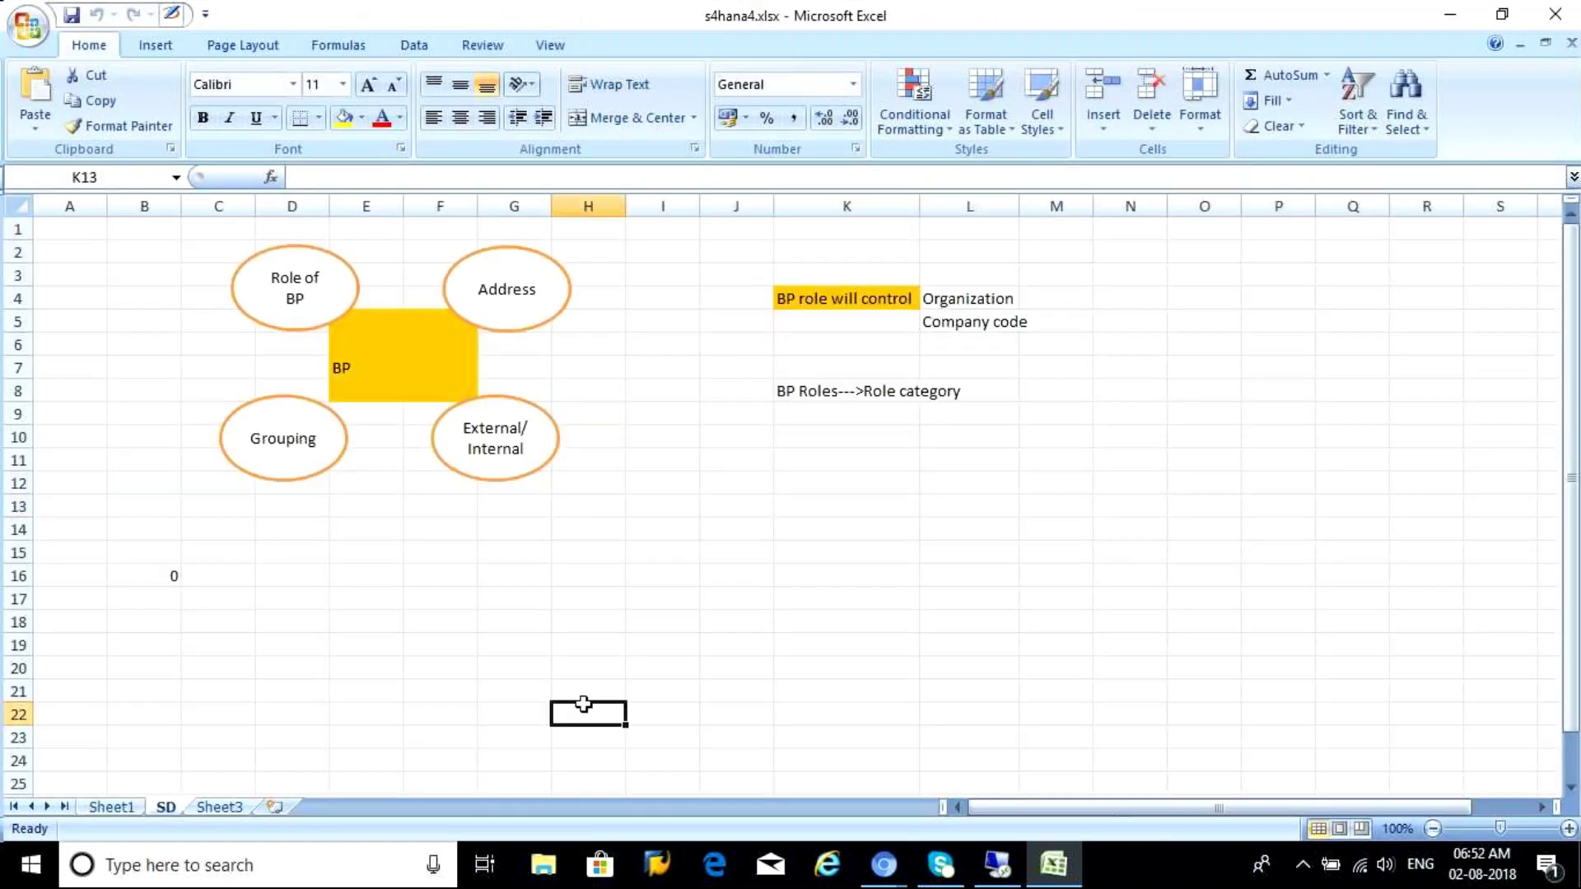
pyautogui.click(339, 644)
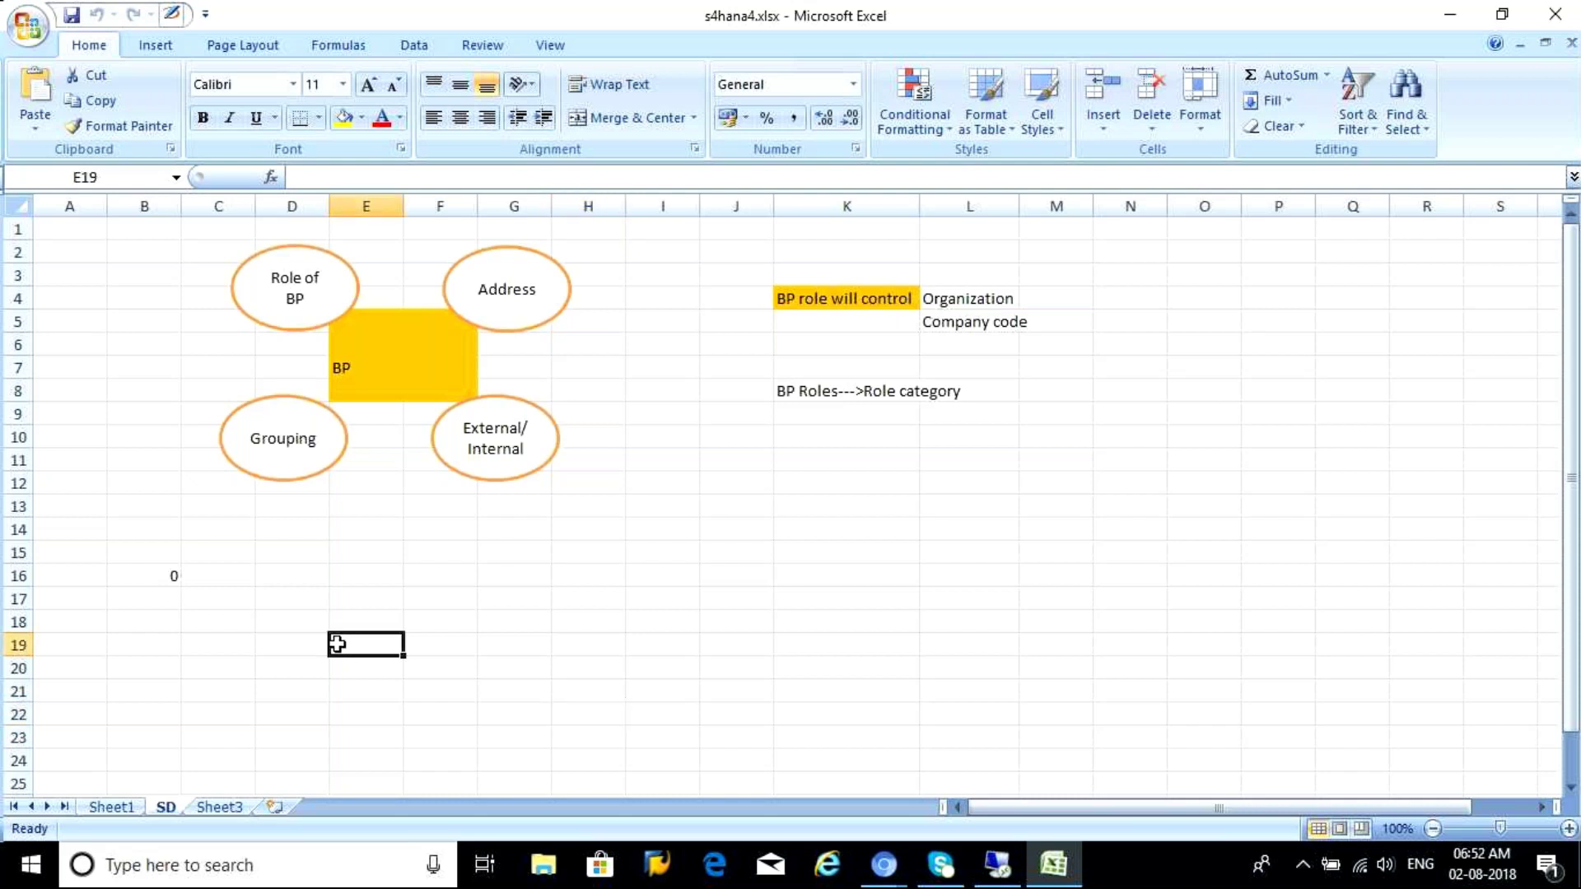
pyautogui.click(283, 619)
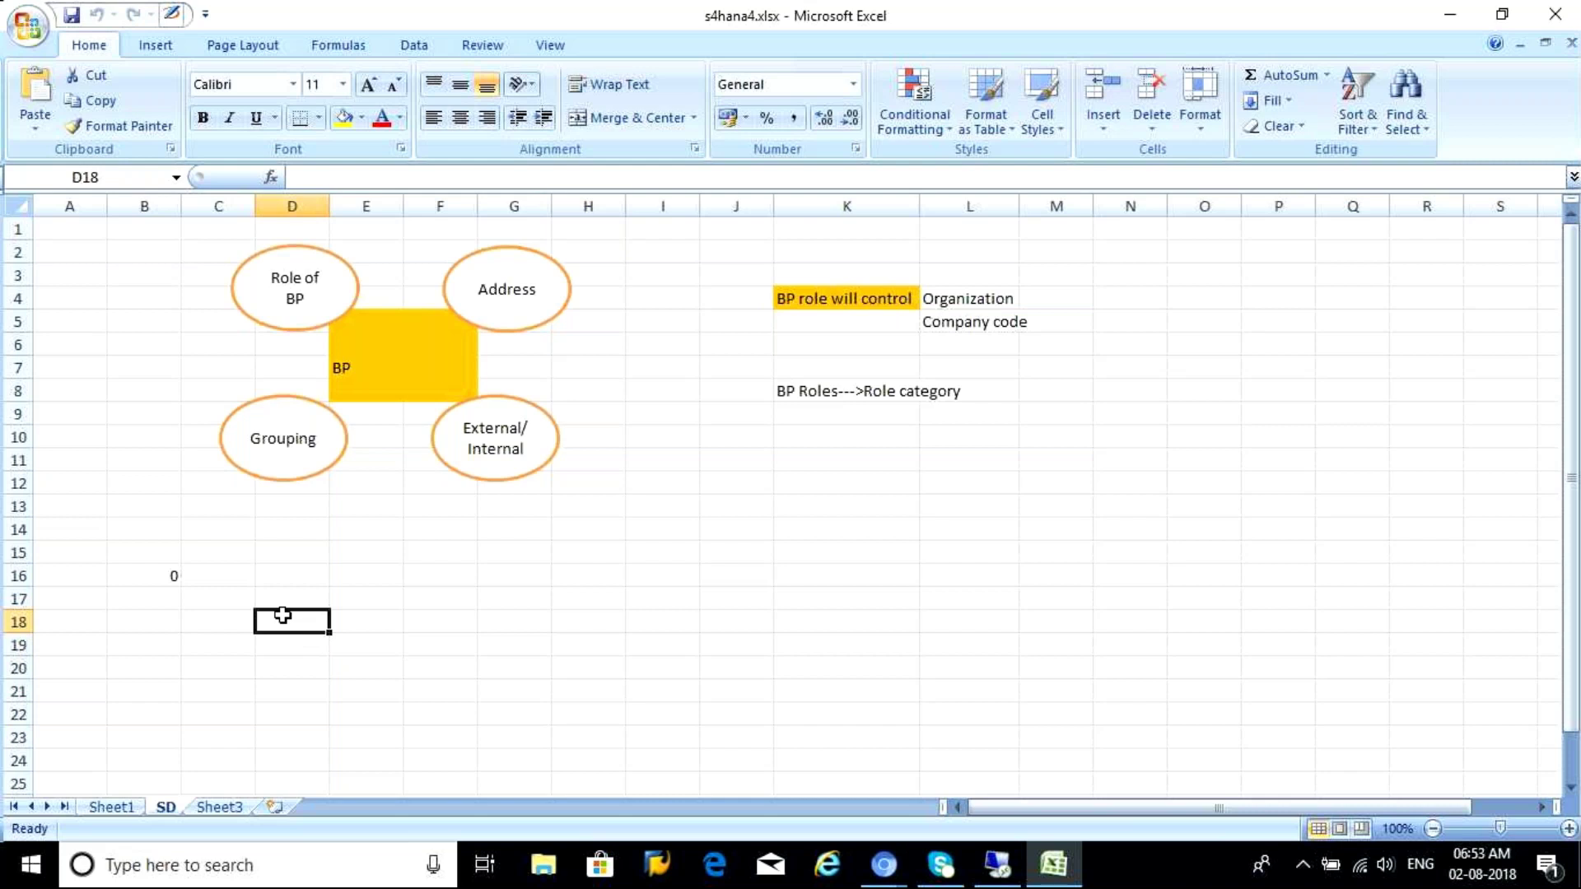
pyautogui.write('BP')
pyautogui.click(359, 599)
pyautogui.write('BP')
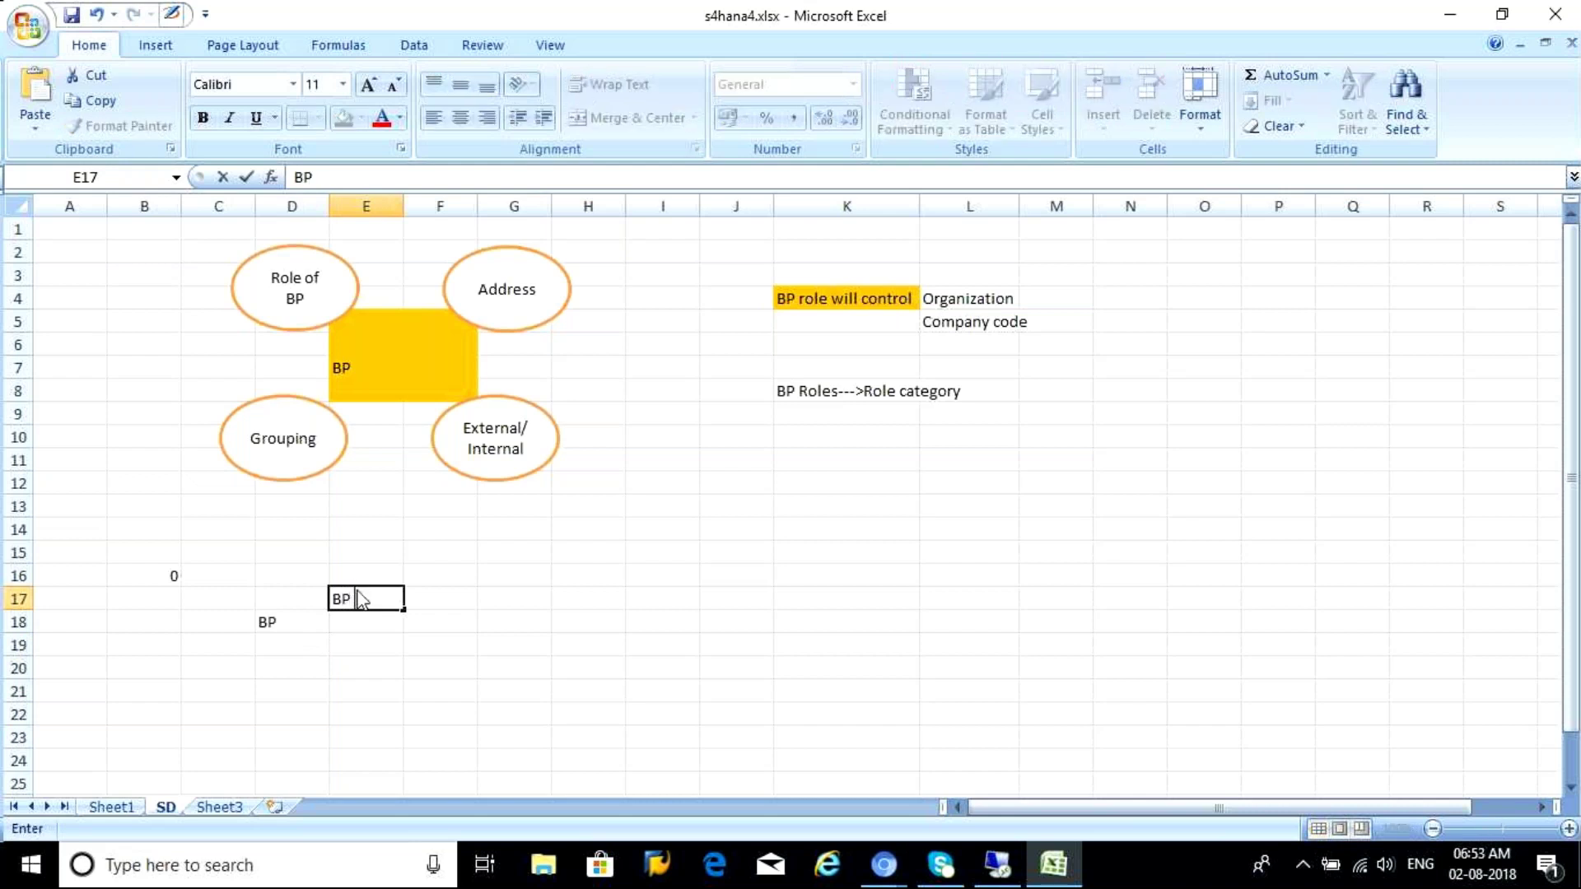
pyautogui.write(' Roles')
pyautogui.click(352, 645)
pyautogui.click(503, 600)
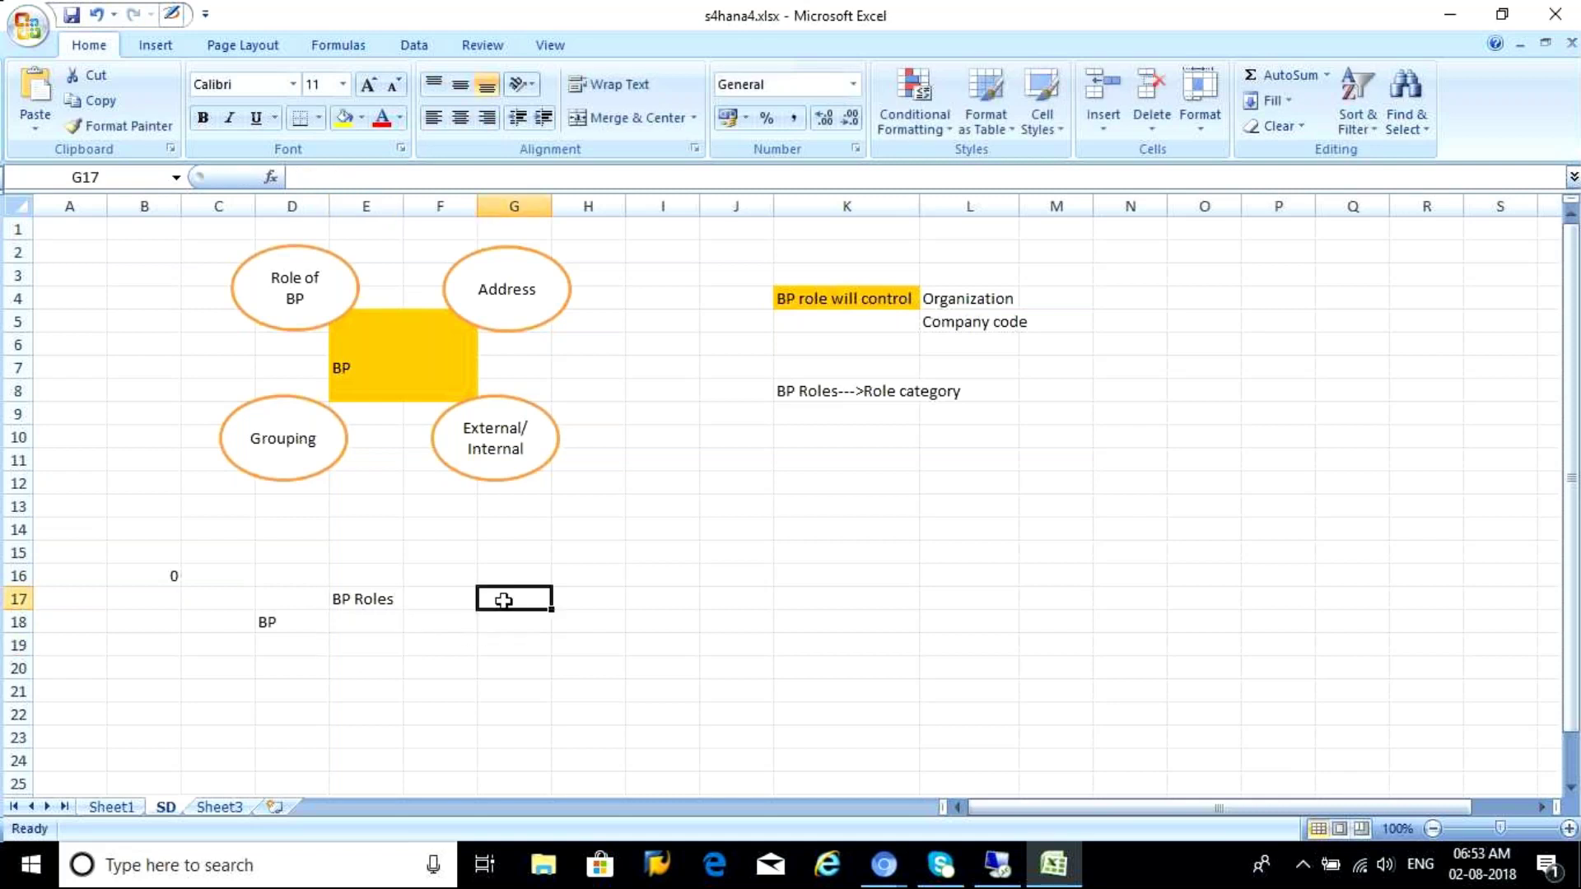
pyautogui.click(998, 876)
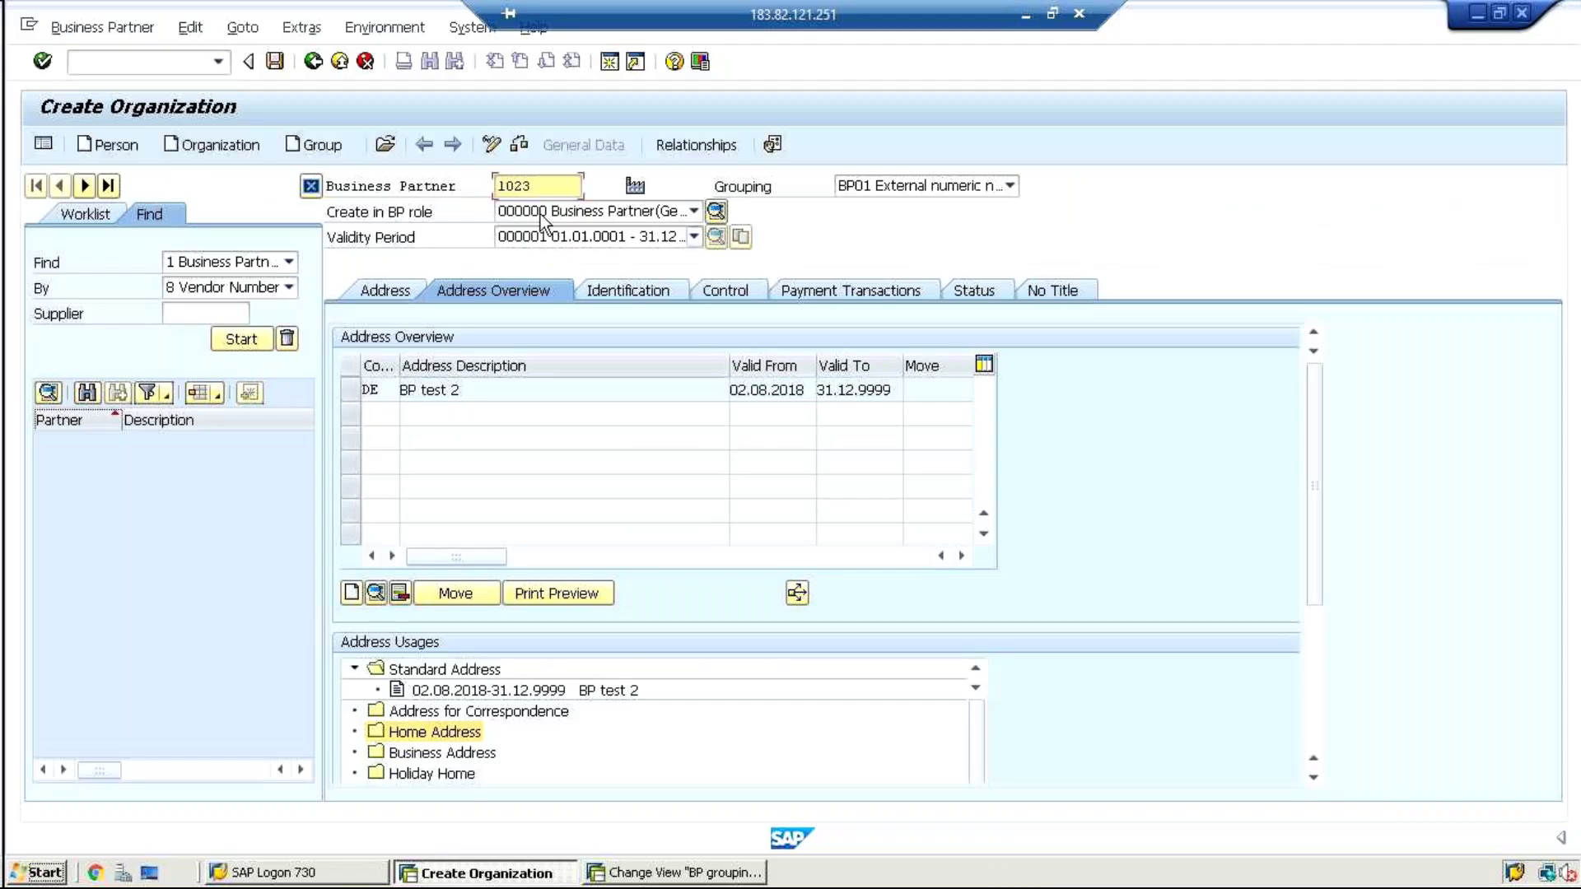
pyautogui.click(539, 212)
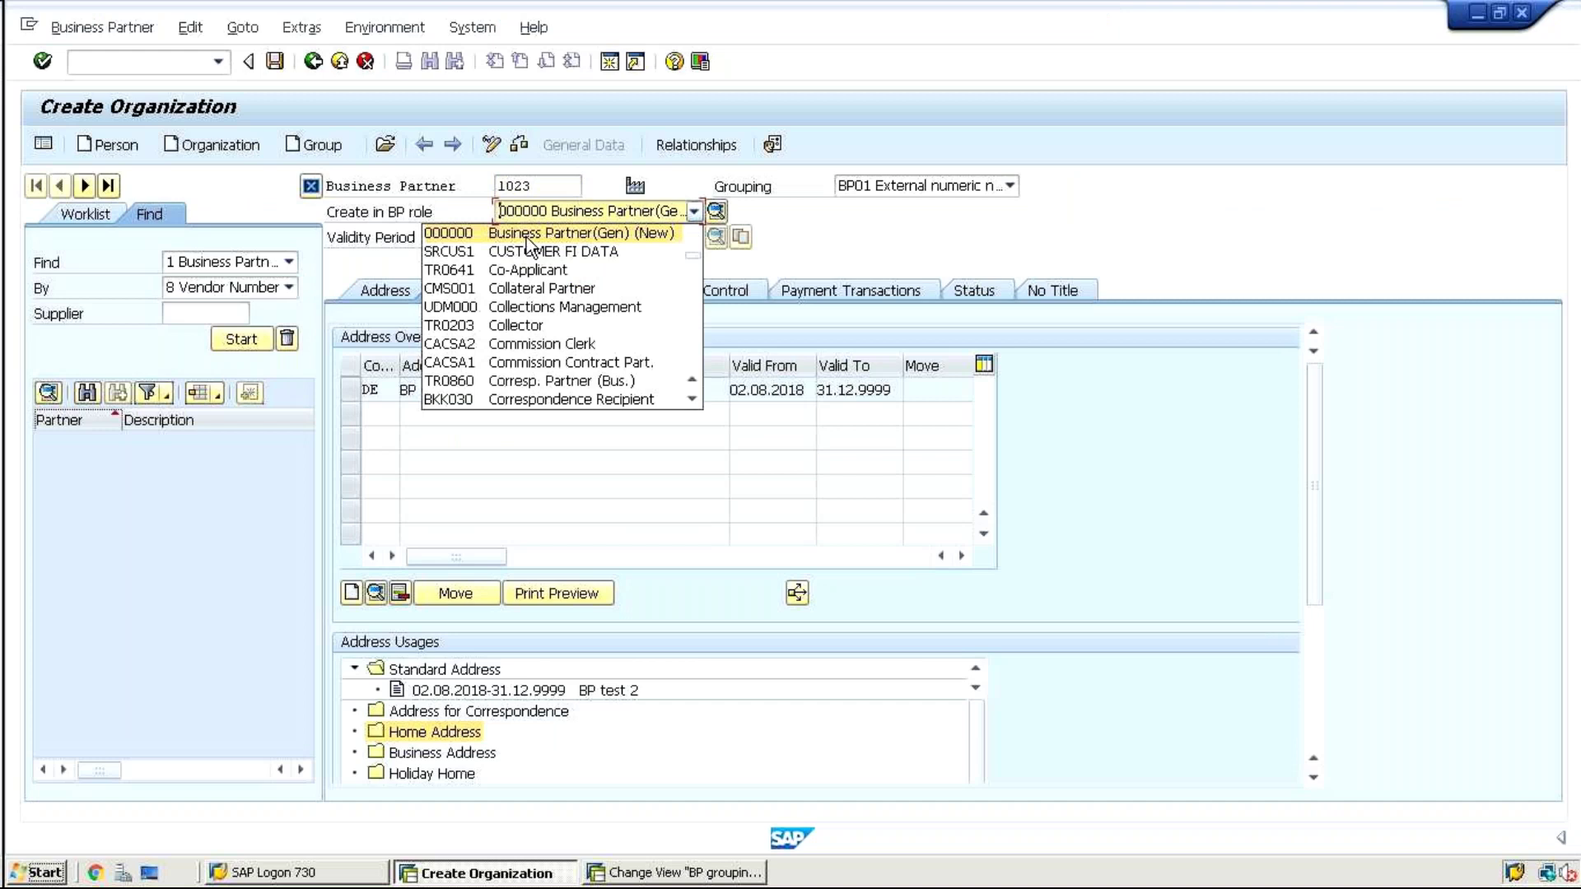
pyautogui.click(526, 238)
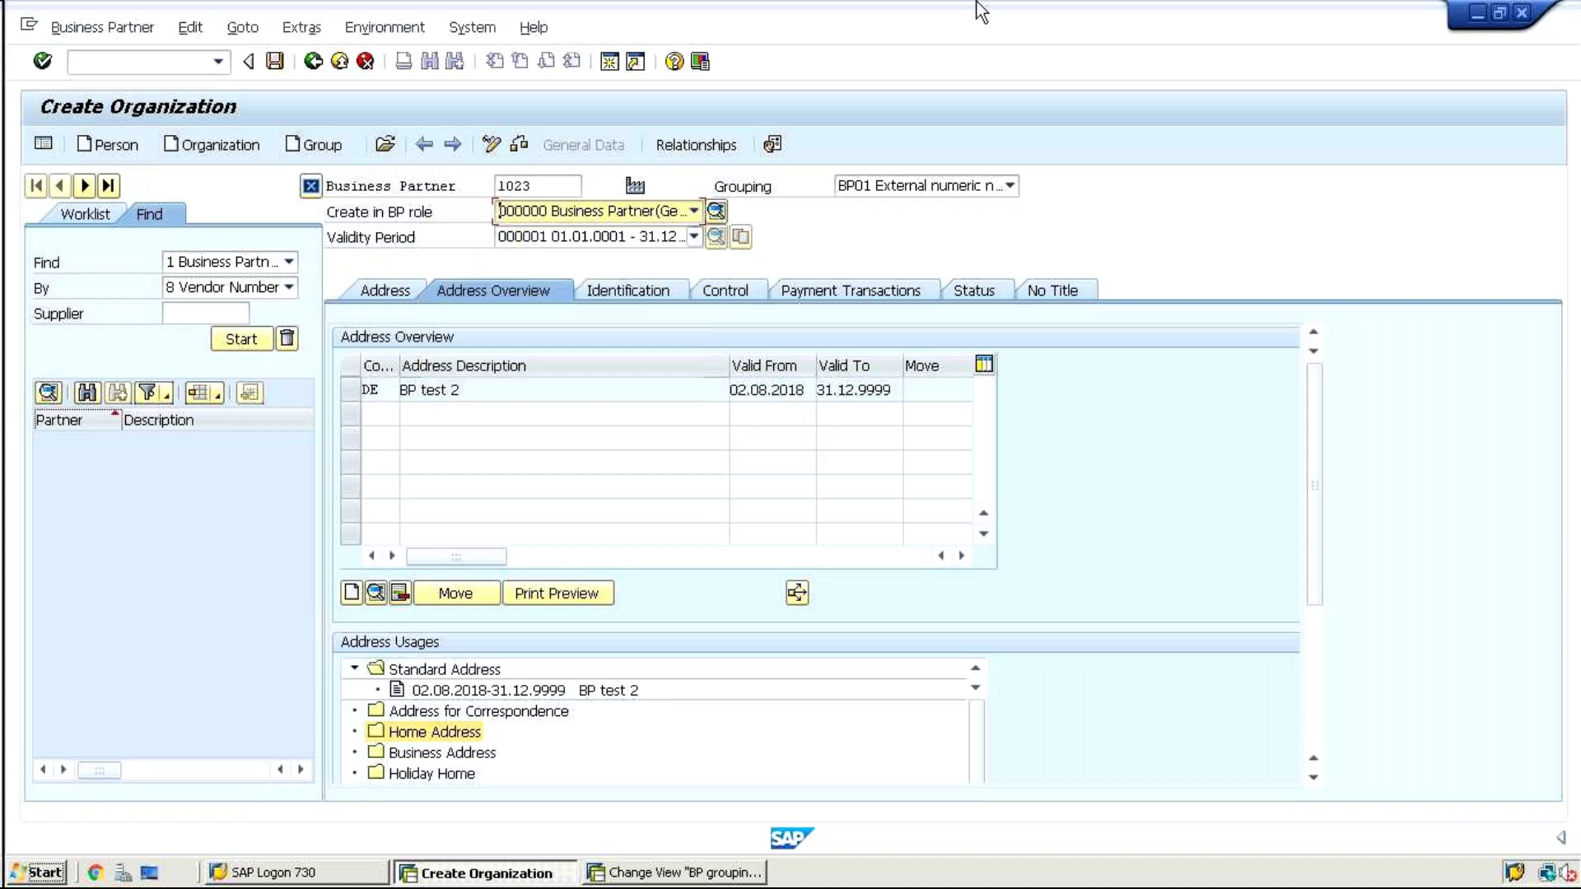
# Enter General Data in G17 and 000000 in I17, then autofit column G
pyautogui.click(1022, 13)
pyautogui.write('G')
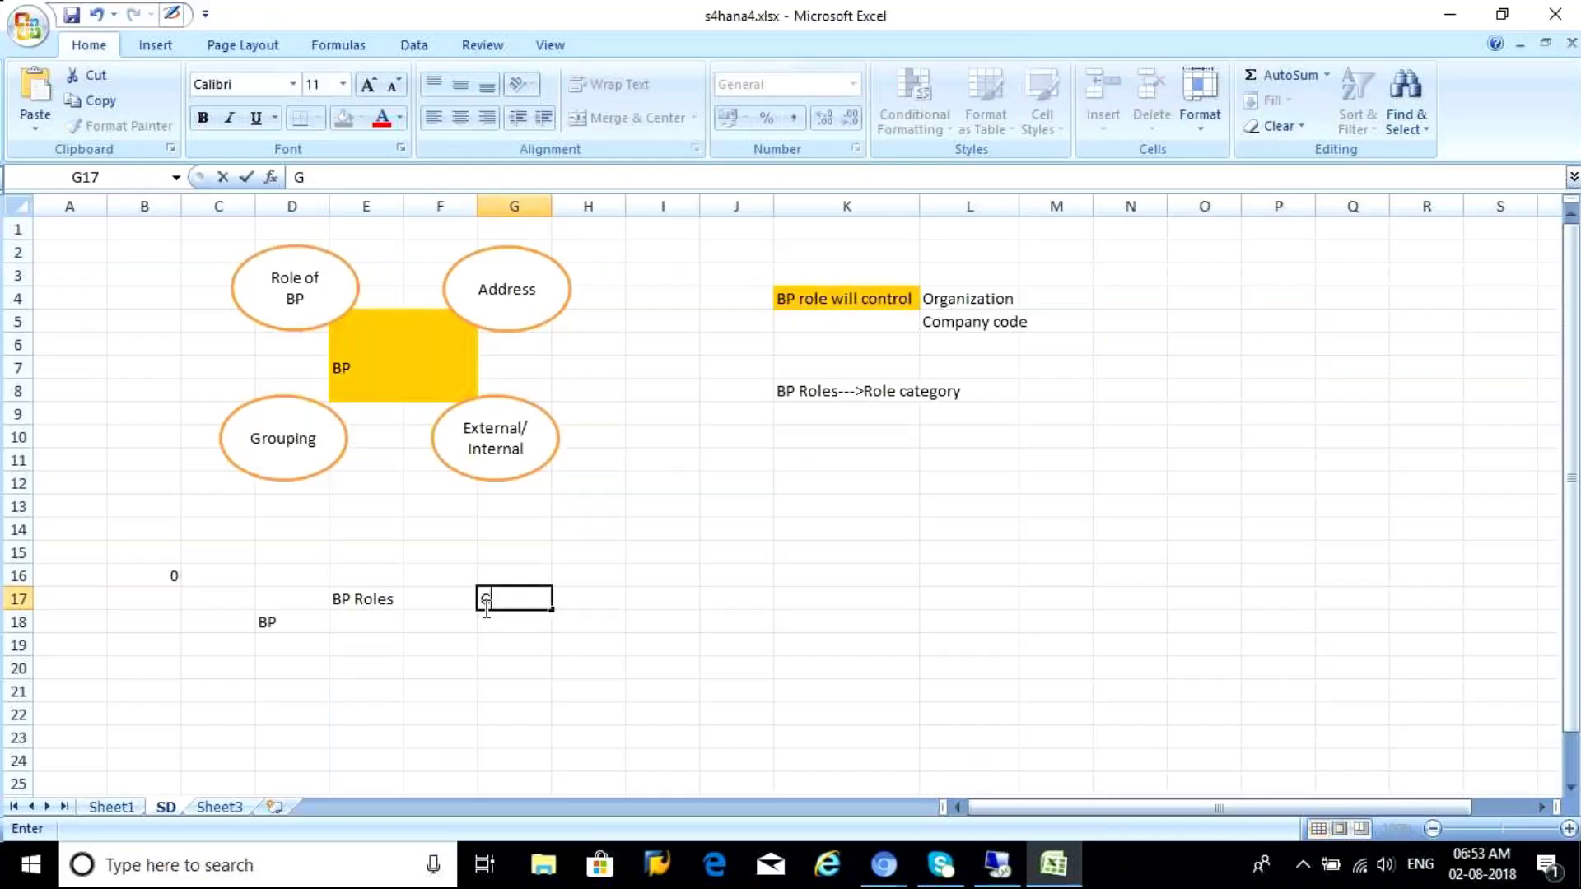
pyautogui.write('eneral Data')
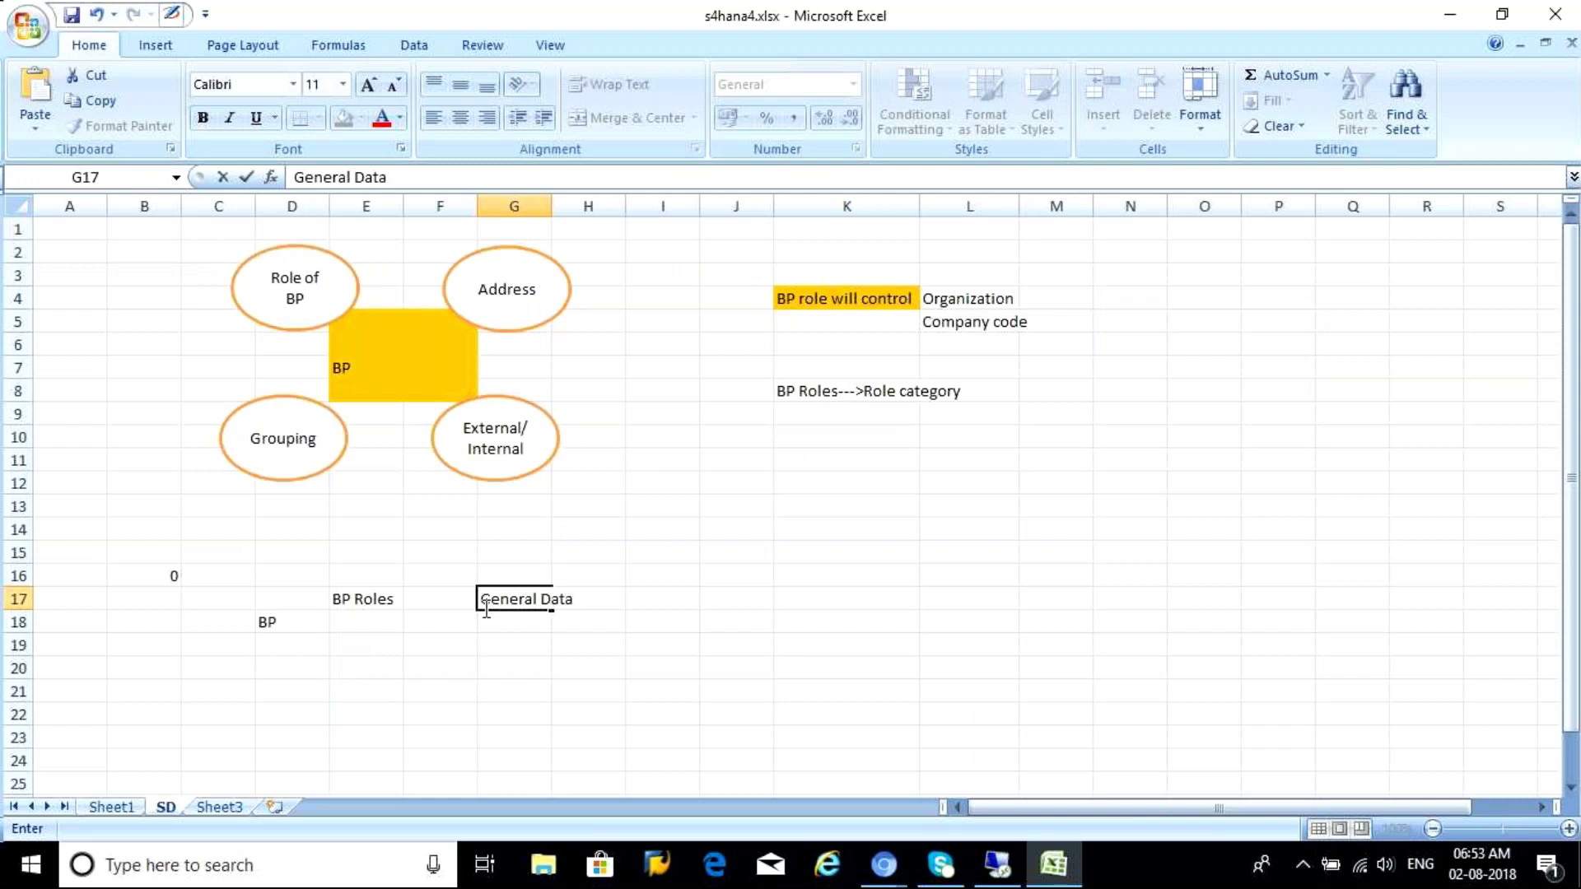
pyautogui.click(635, 613)
pyautogui.click(634, 600)
pyautogui.write('0')
pyautogui.write('00000')
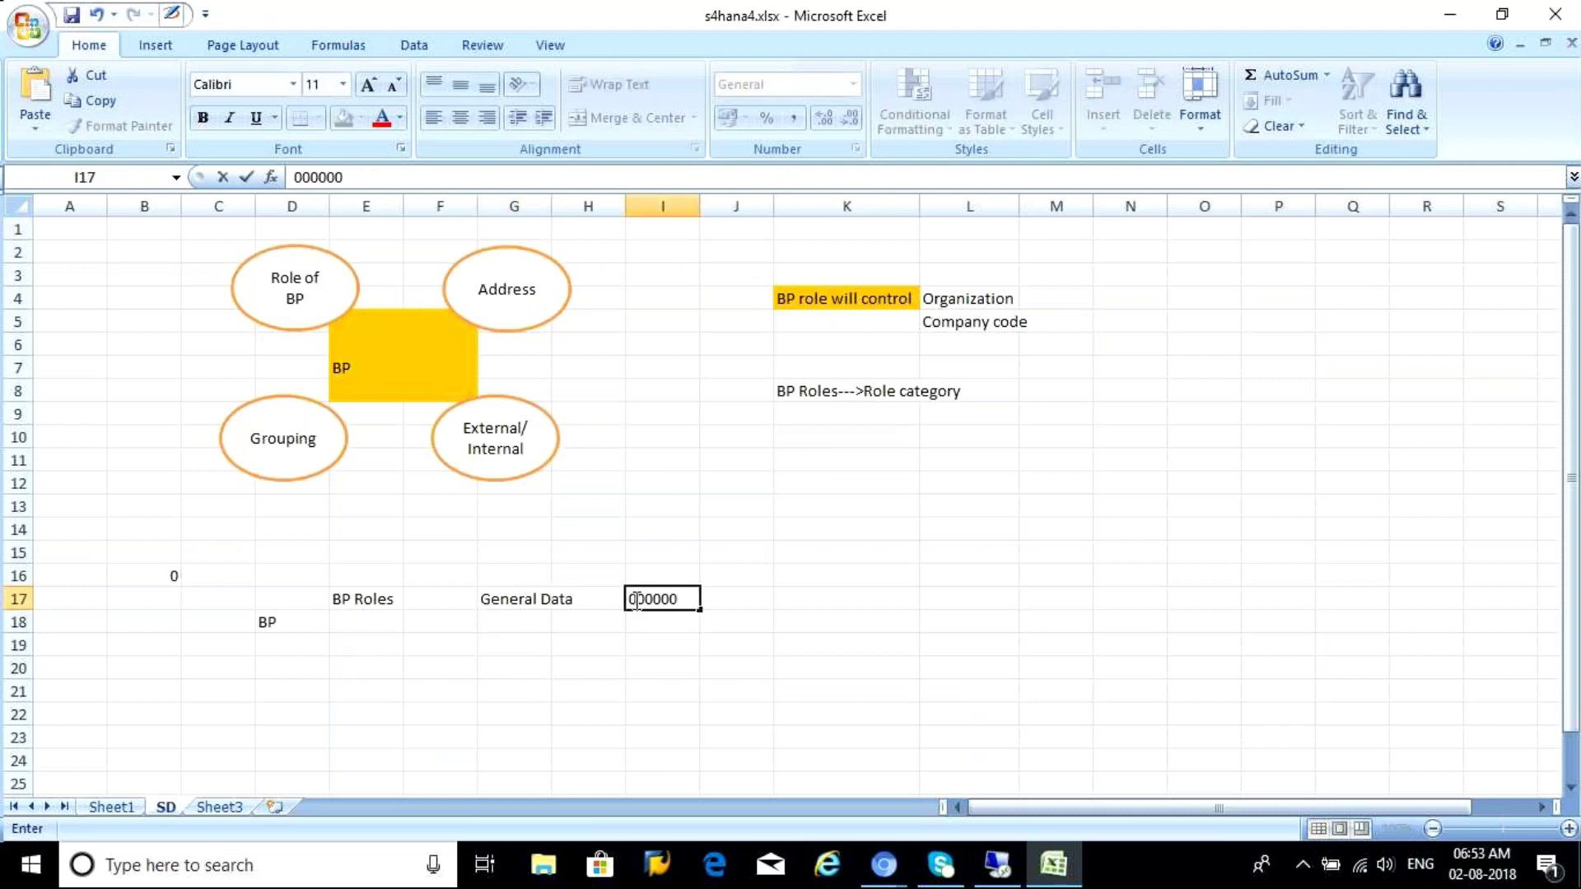
pyautogui.click(522, 627)
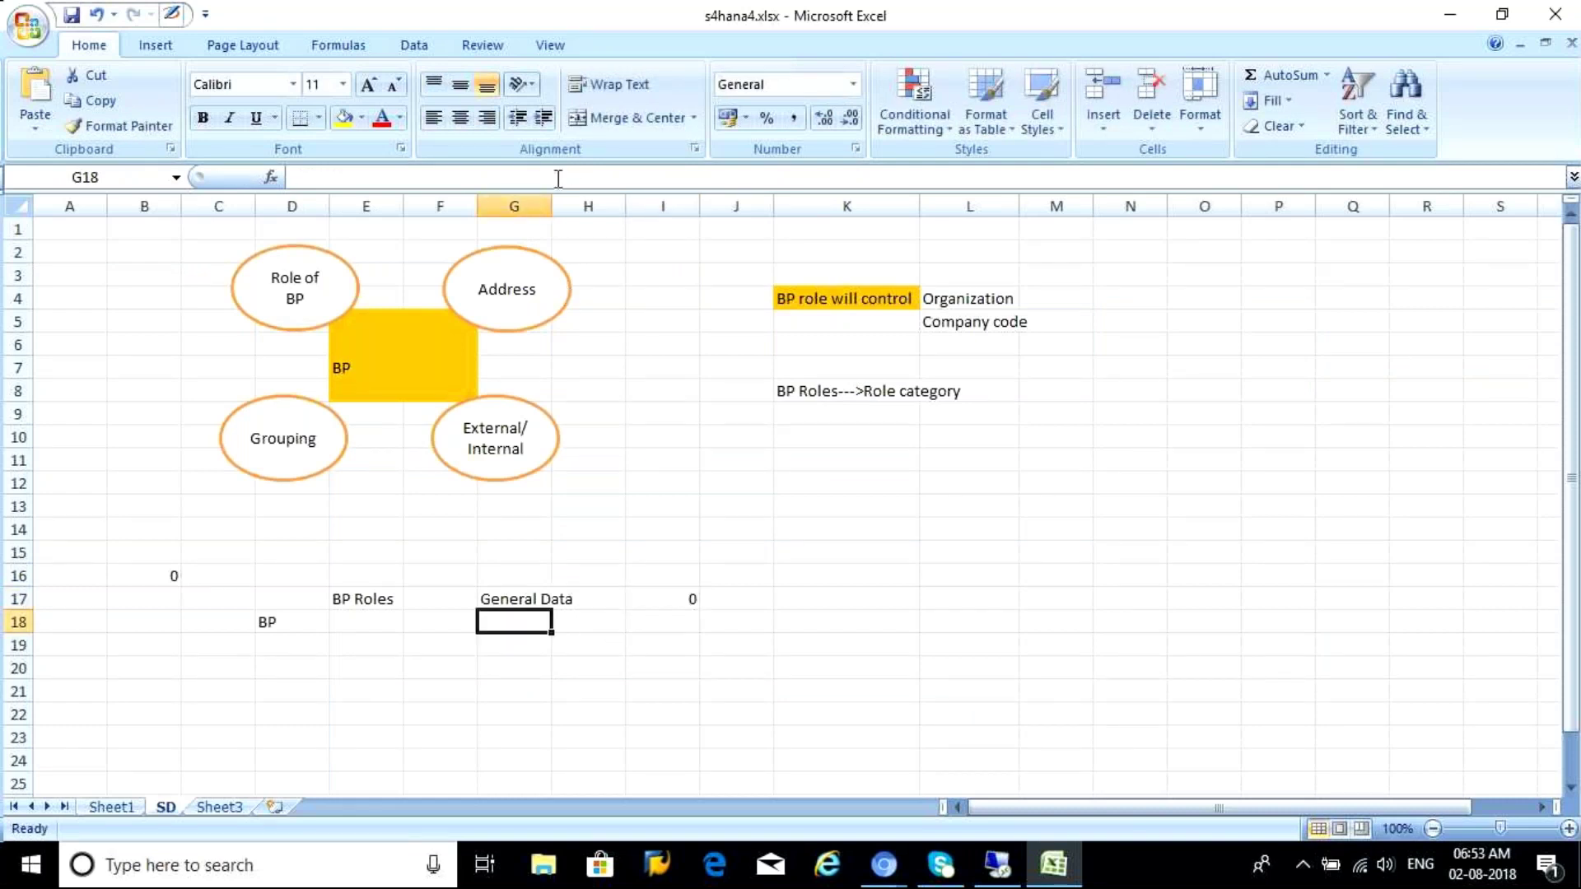
pyautogui.doubleClick(552, 206)
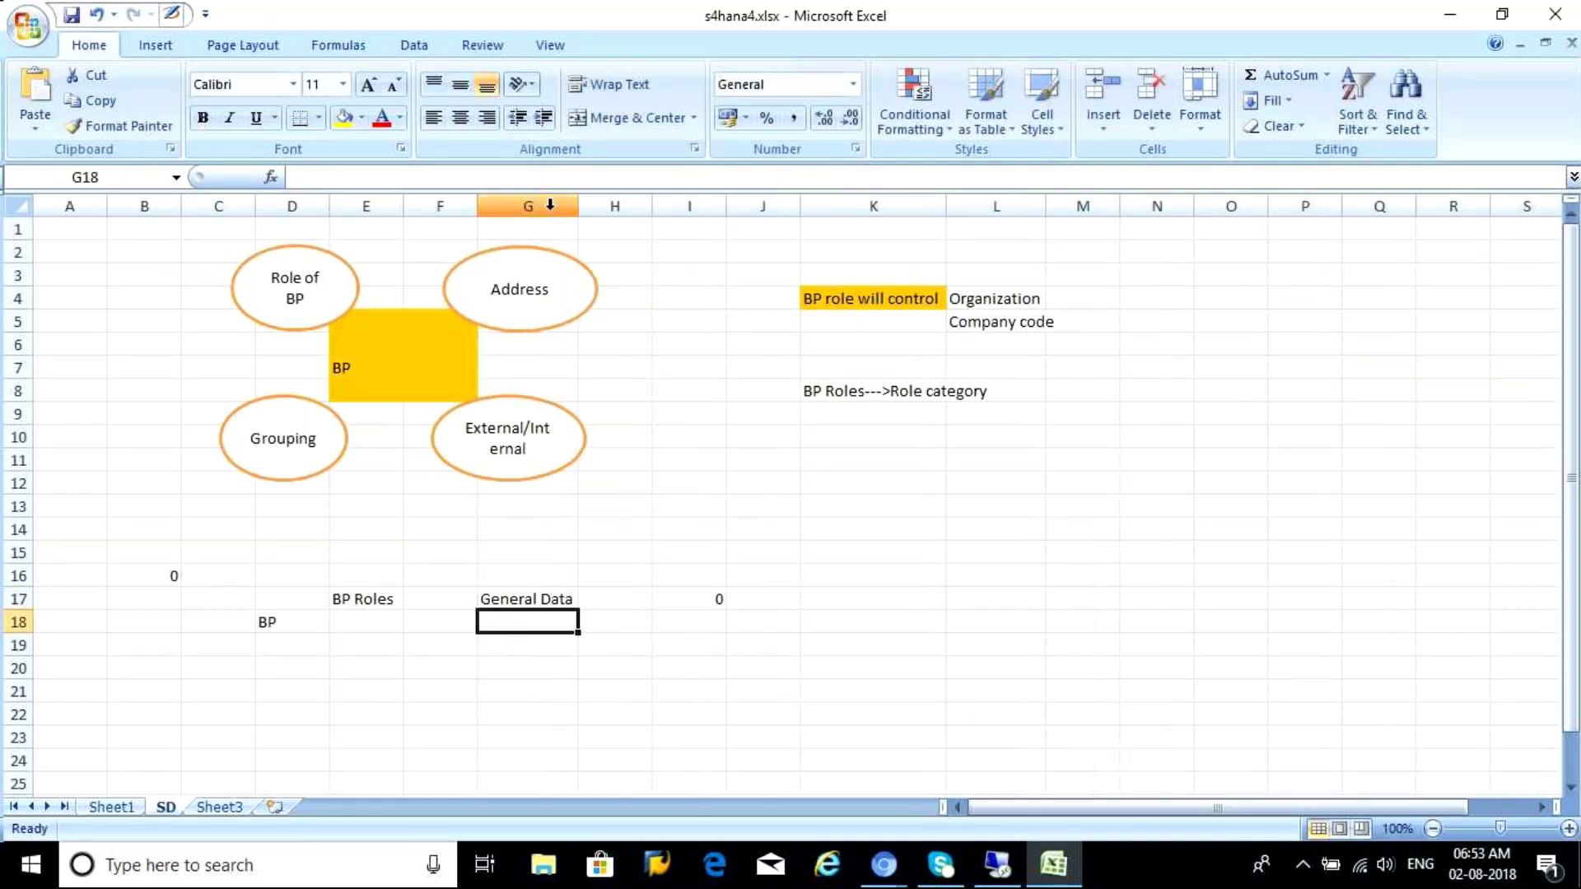
# Re-enter I17 as text "000000 so the zeros stay, then return to SAP
pyautogui.click(695, 598)
pyautogui.write('"')
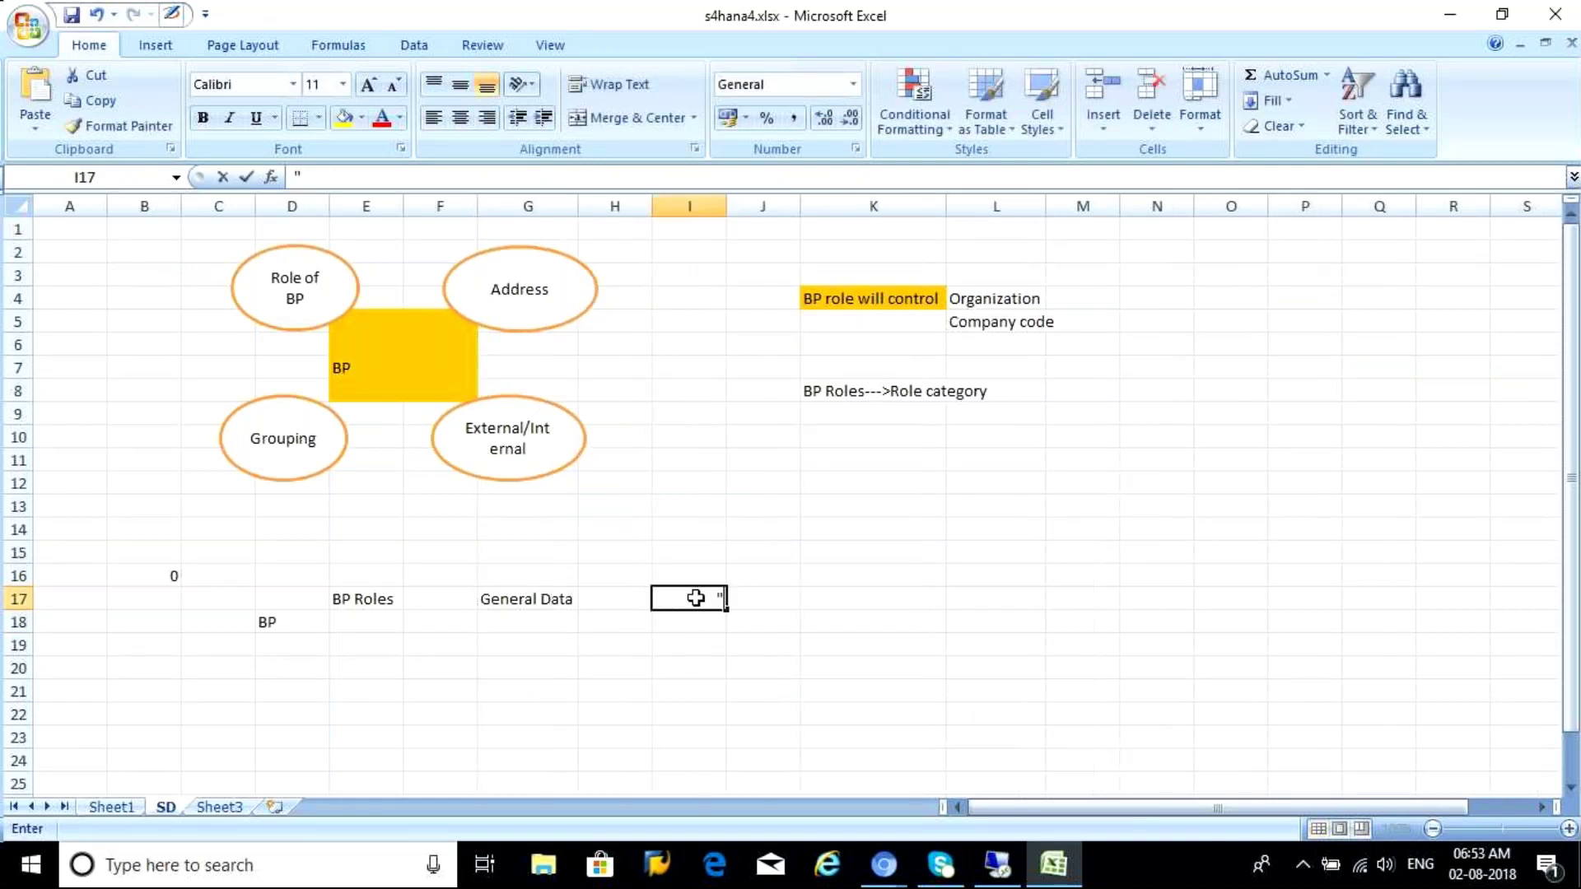
pyautogui.write('000000')
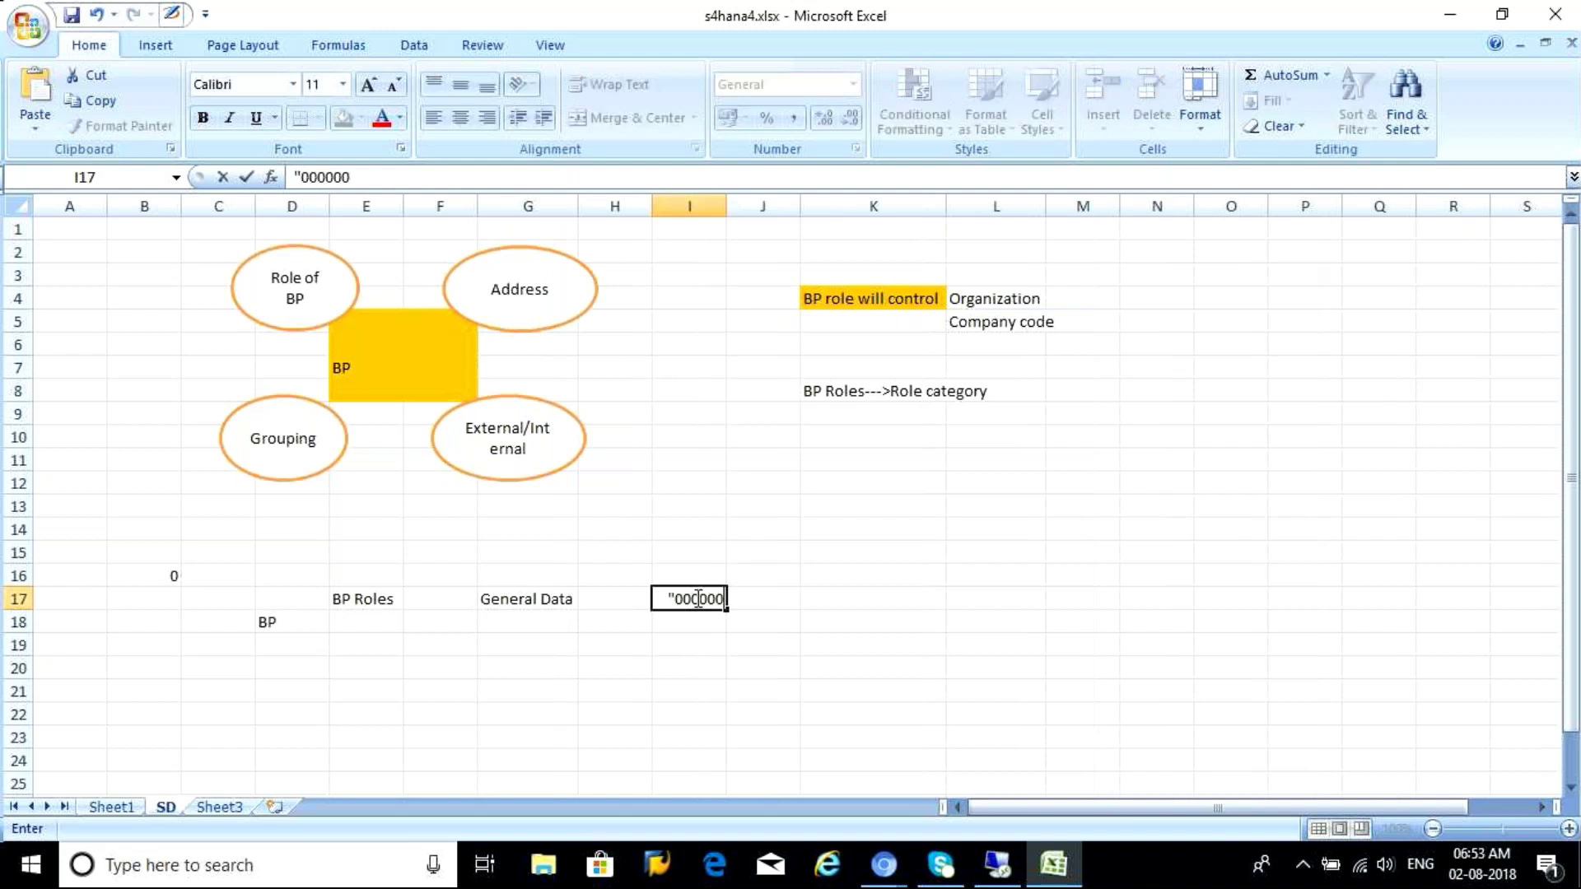
pyautogui.click(673, 638)
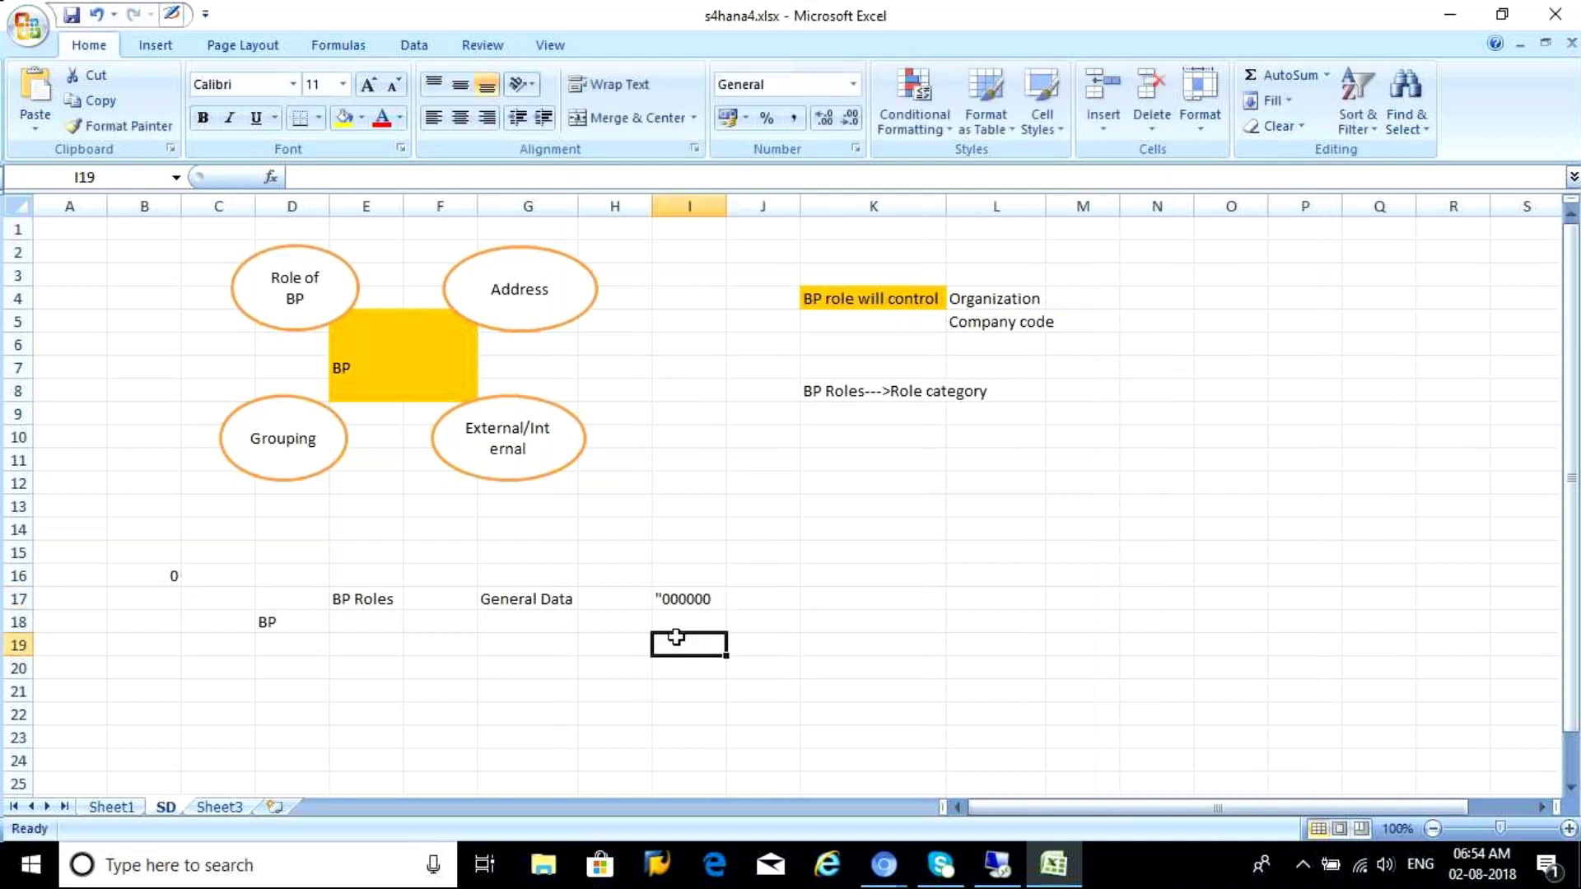
pyautogui.click(661, 604)
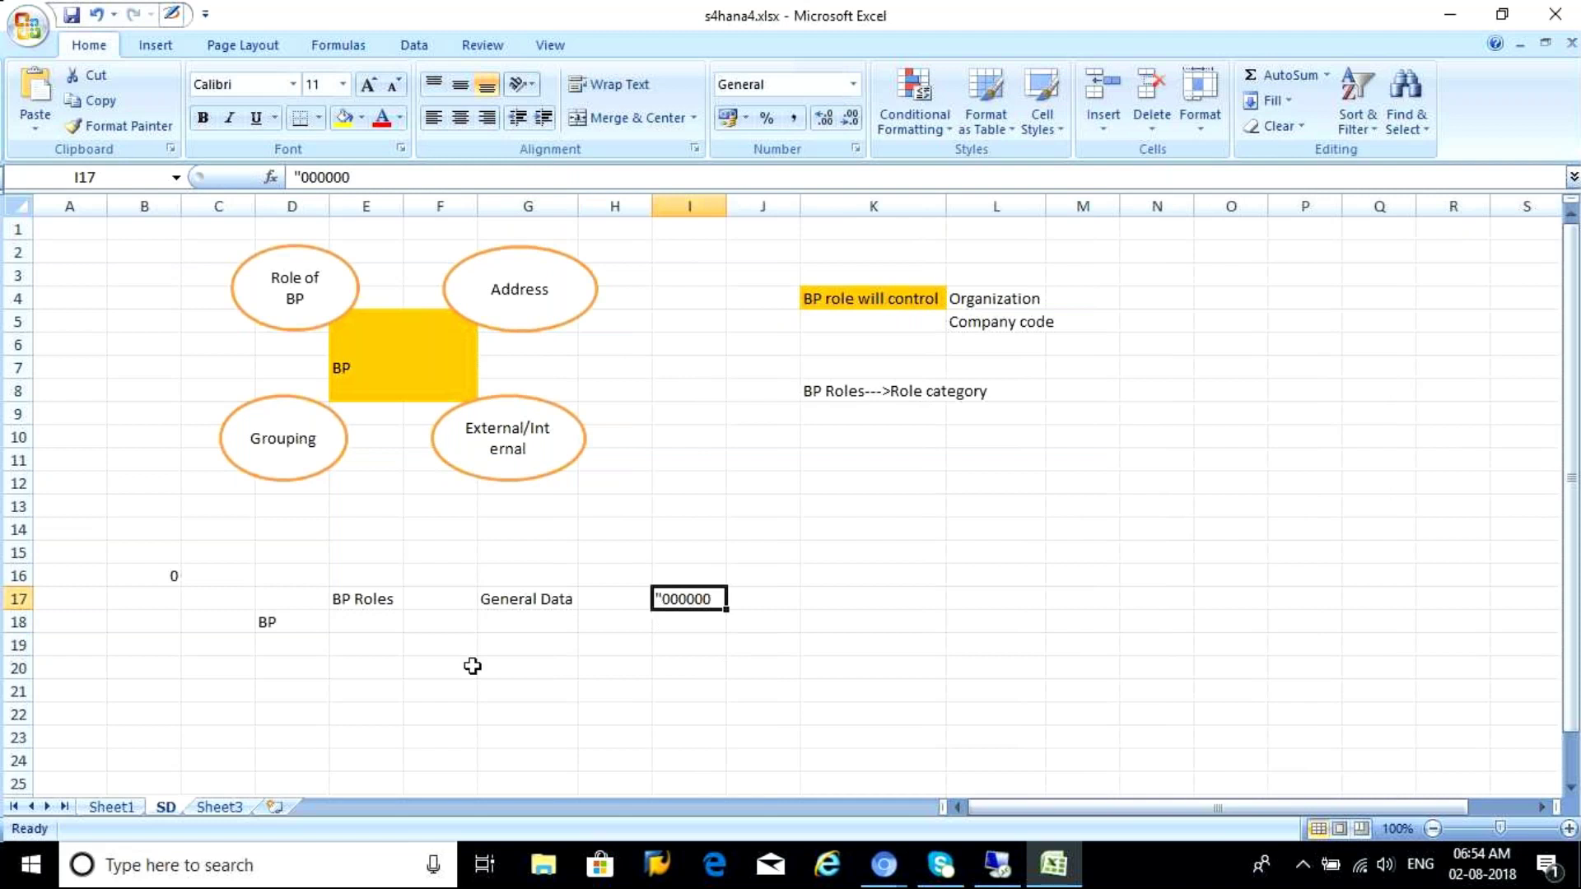
pyautogui.click(505, 648)
pyautogui.click(997, 865)
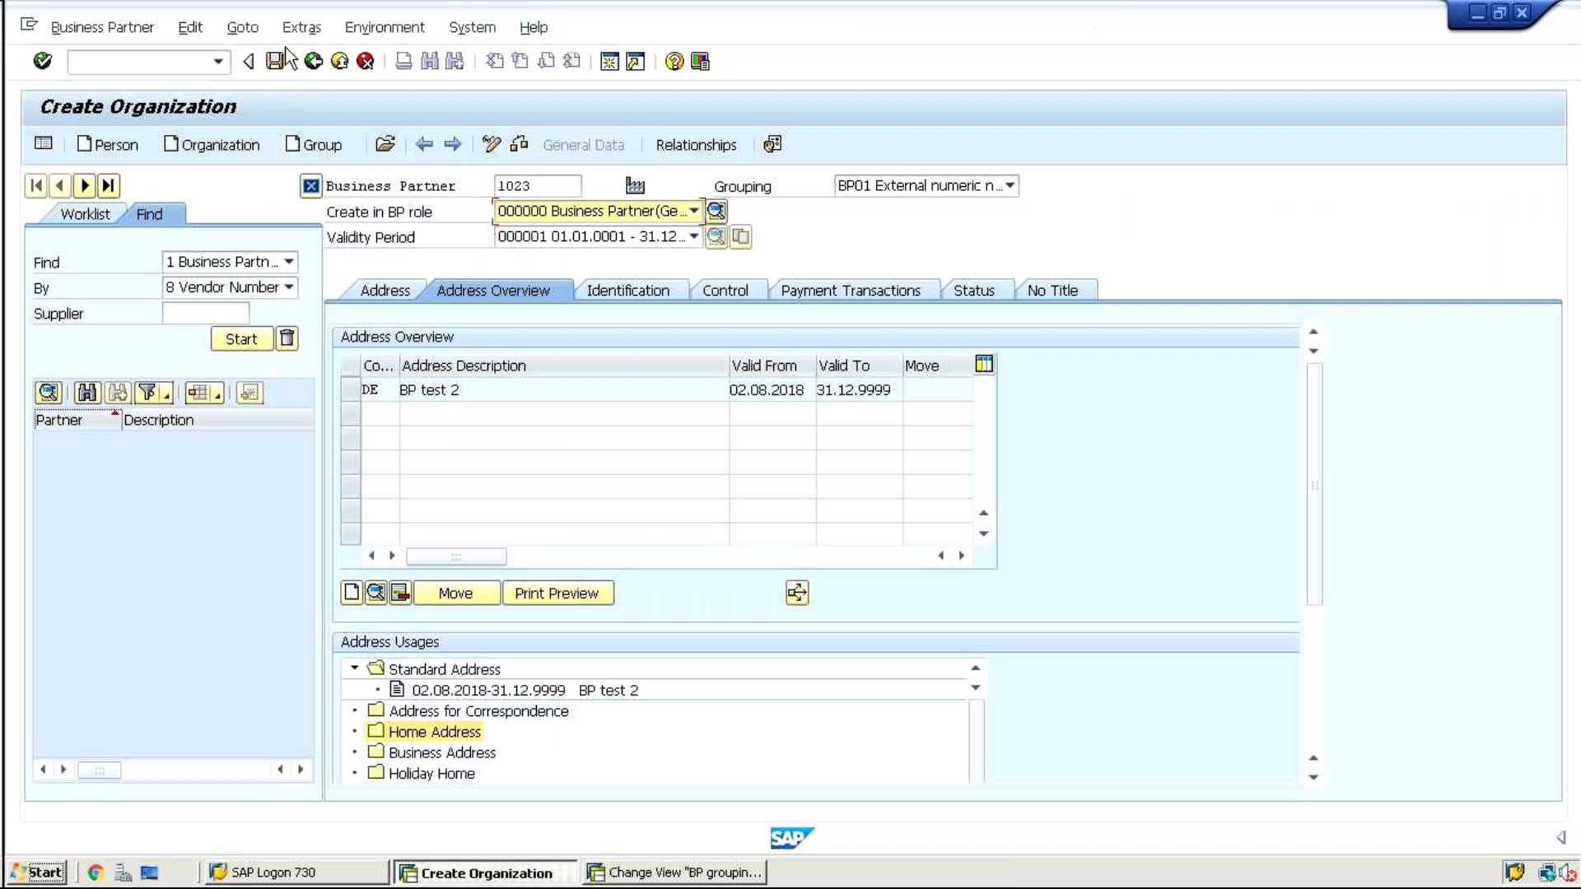
# Save the organization as partner 1023, switch it to change mode, and open the BP role list
pyautogui.click(277, 62)
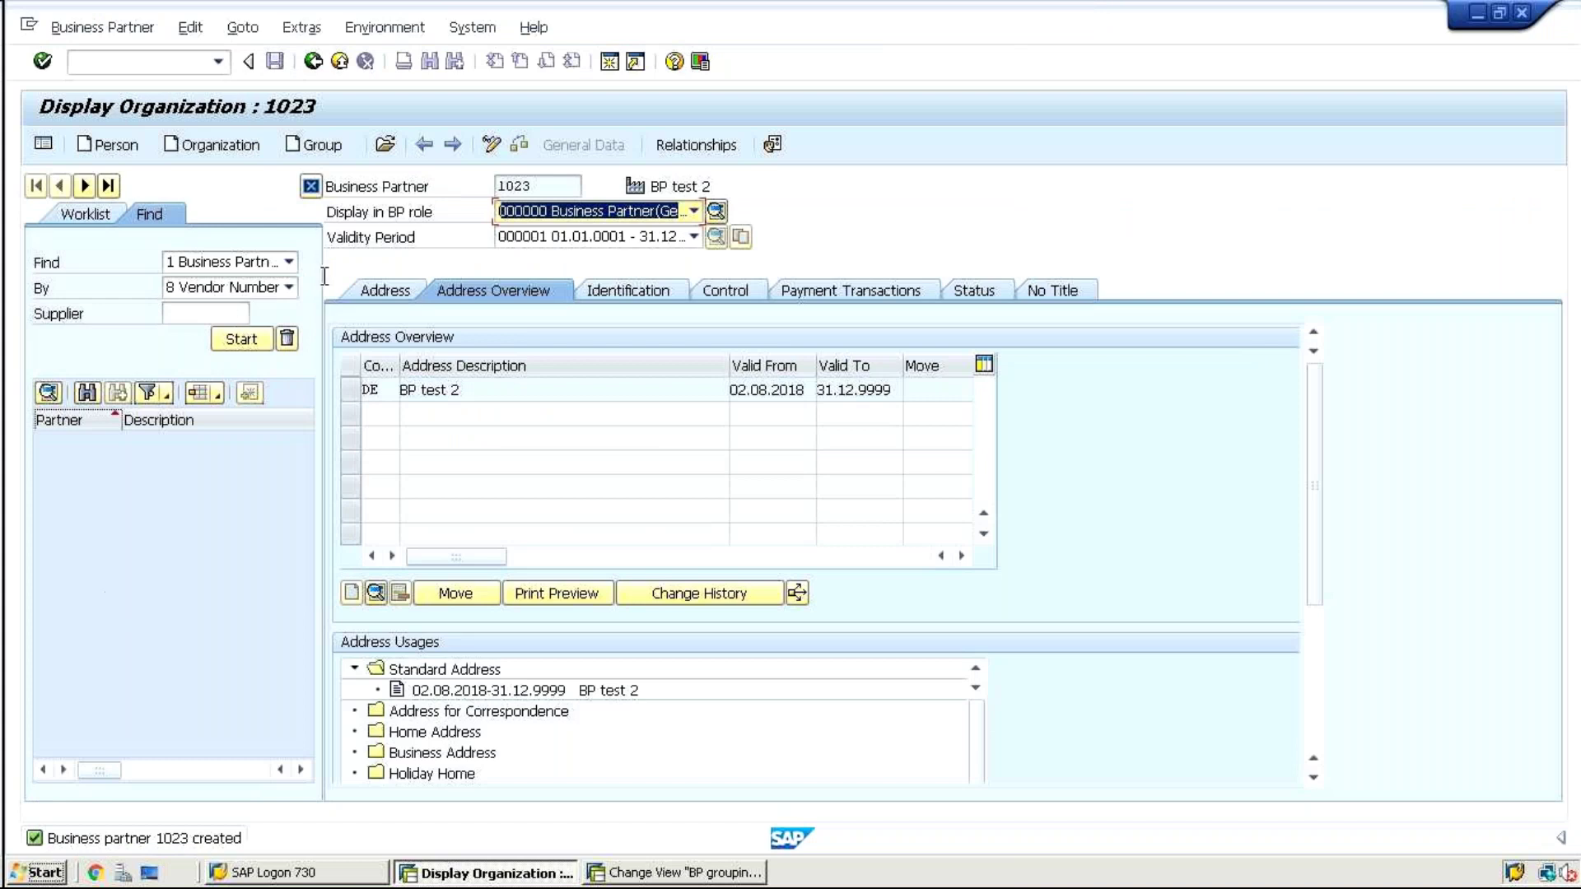
pyautogui.click(492, 147)
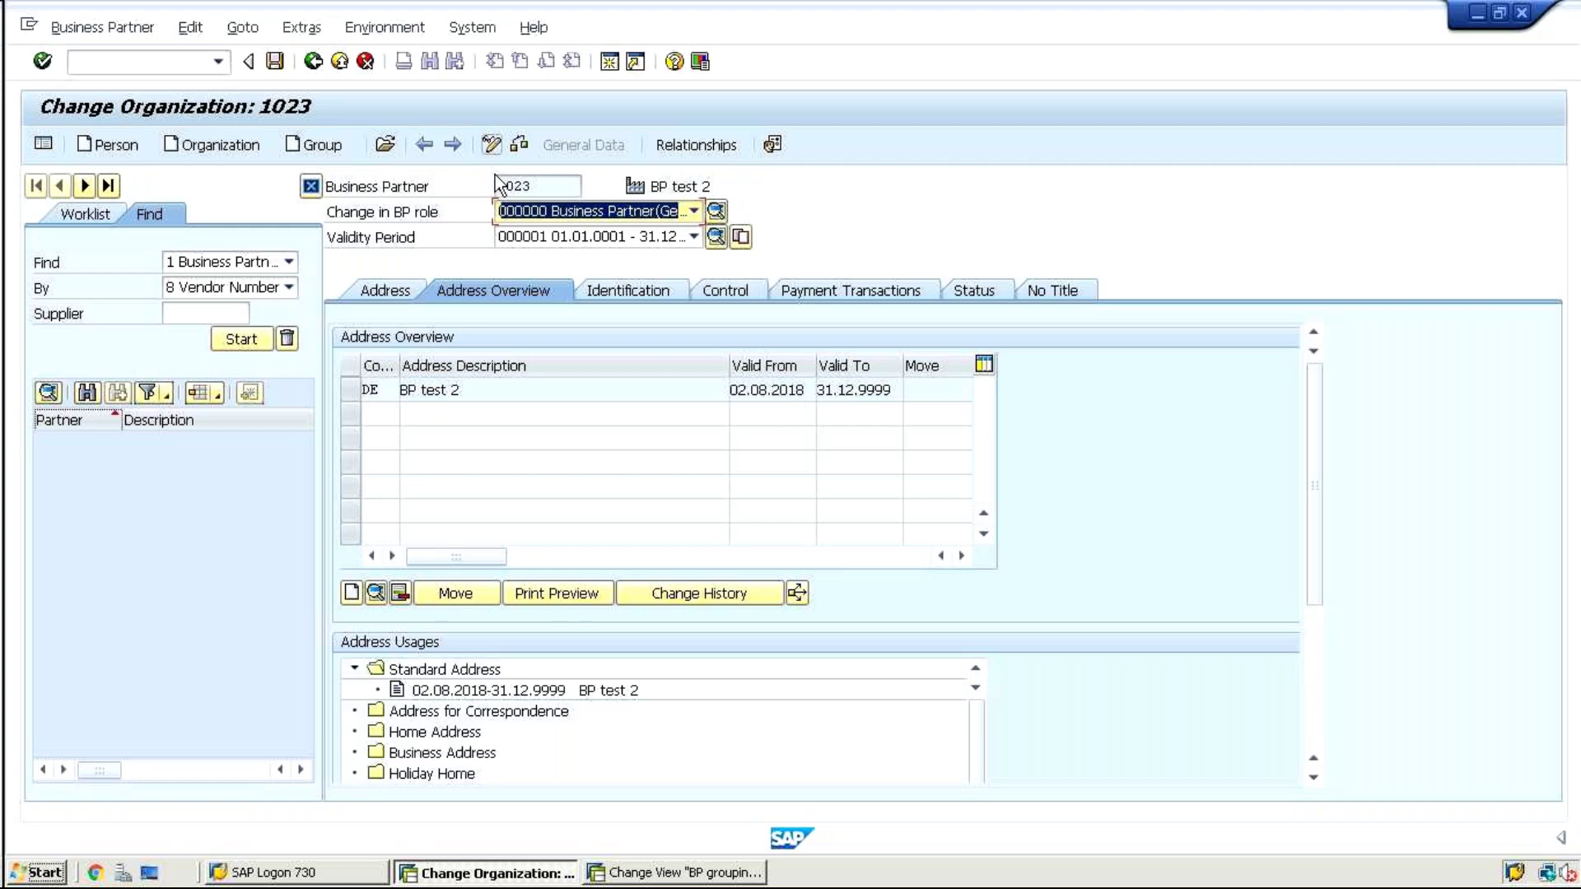
pyautogui.click(627, 209)
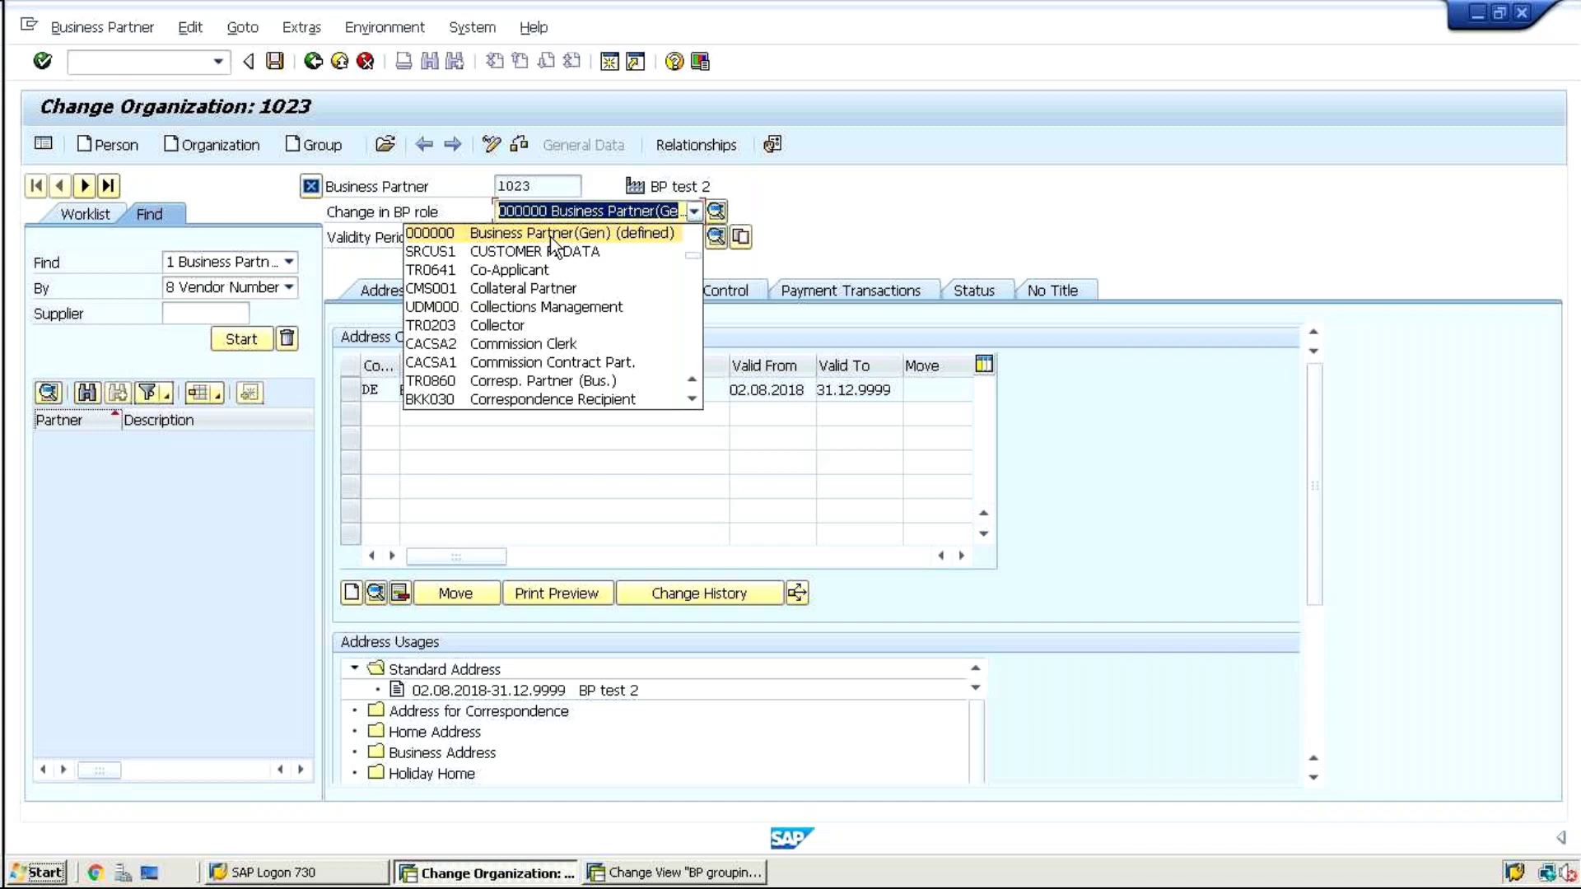
# Choose FLCU01 Customer New as the BP role for partner 1023
pyautogui.press('f')
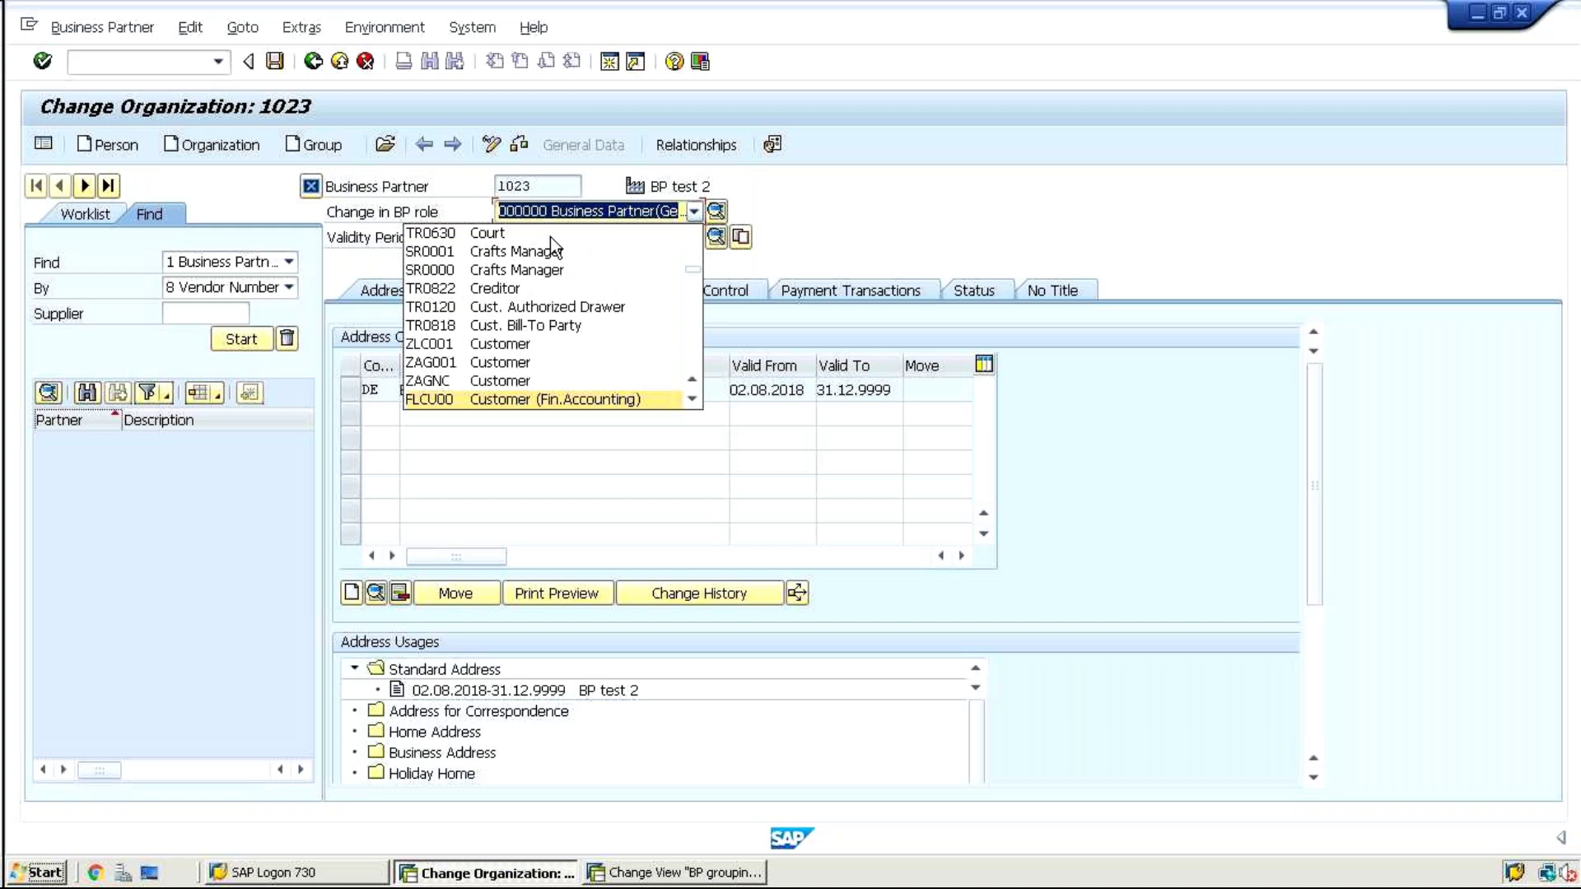
pyautogui.press('Down')
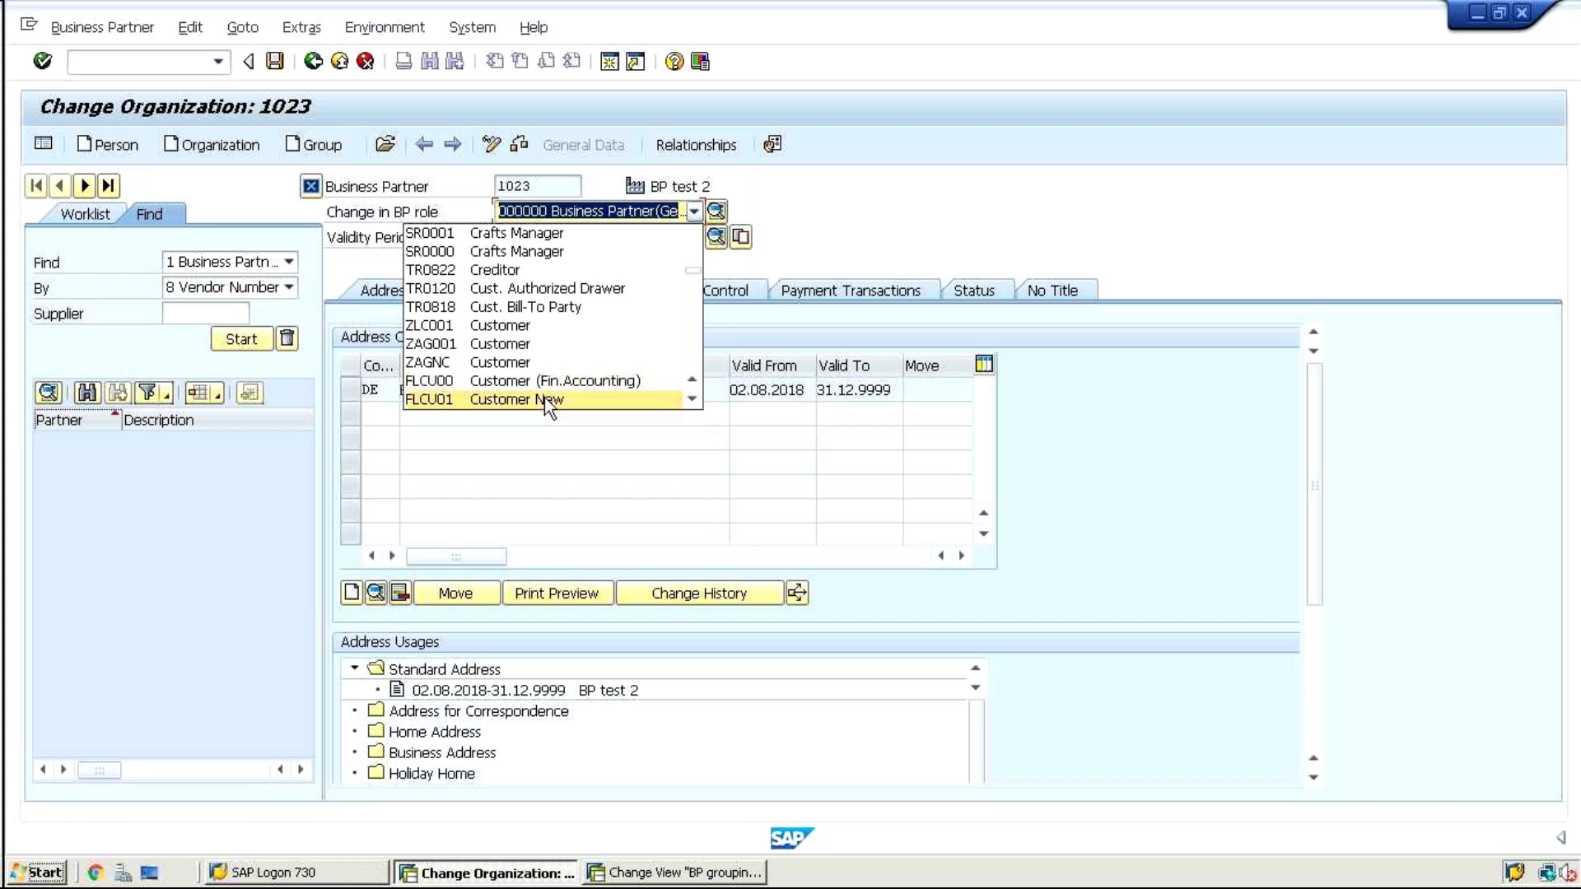
pyautogui.click(548, 401)
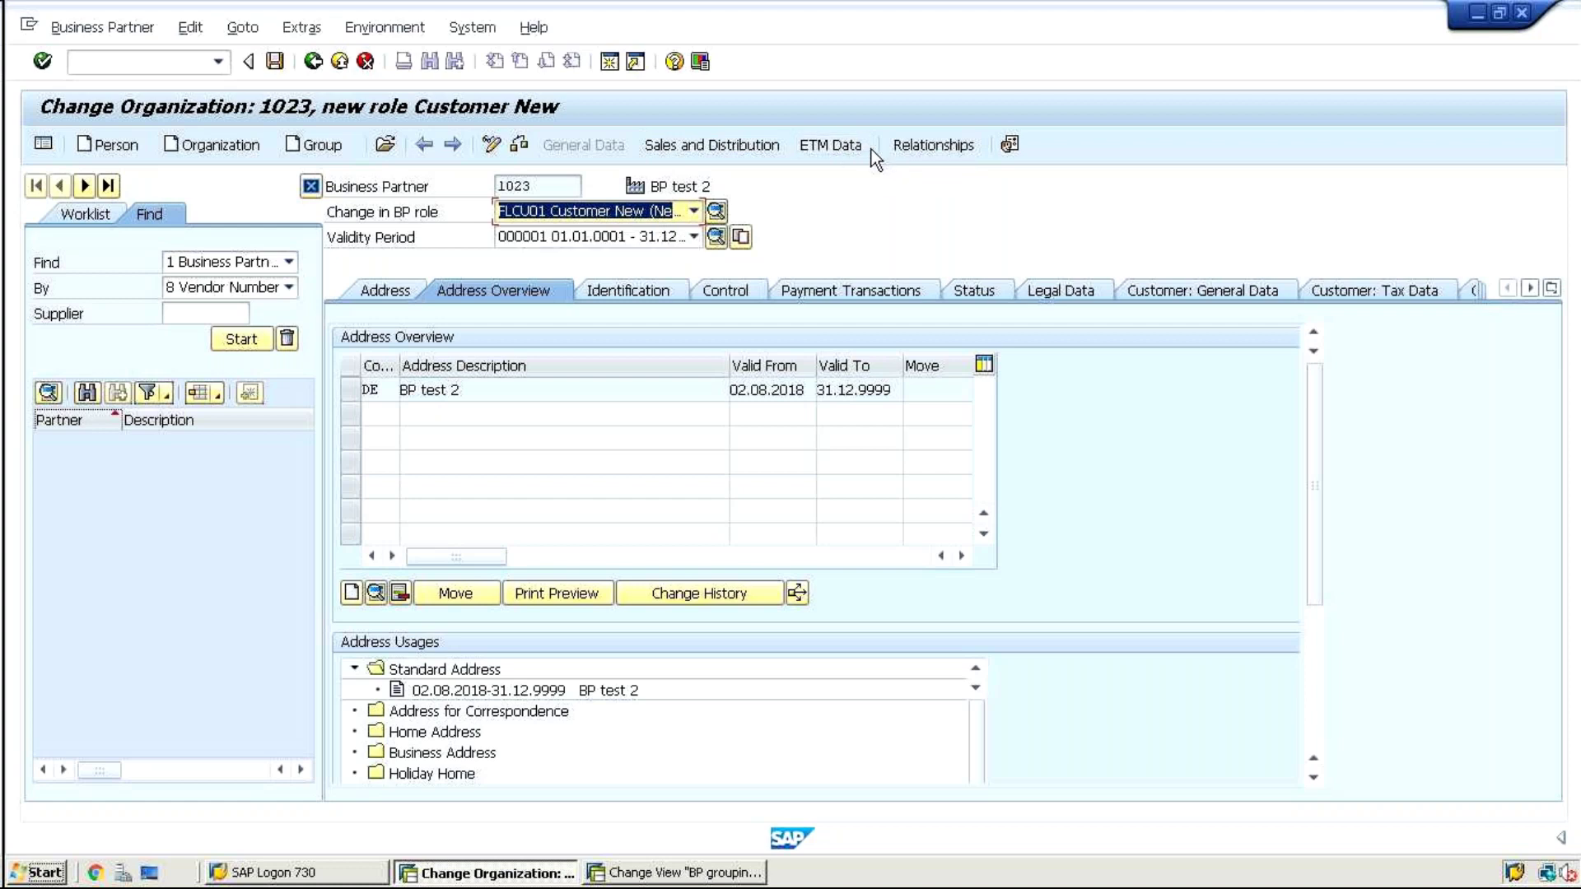
pyautogui.click(544, 235)
# Open Sales and Distribution data for Sales Org. 1010, Distr. Channel 10, Division 00
pyautogui.click(675, 146)
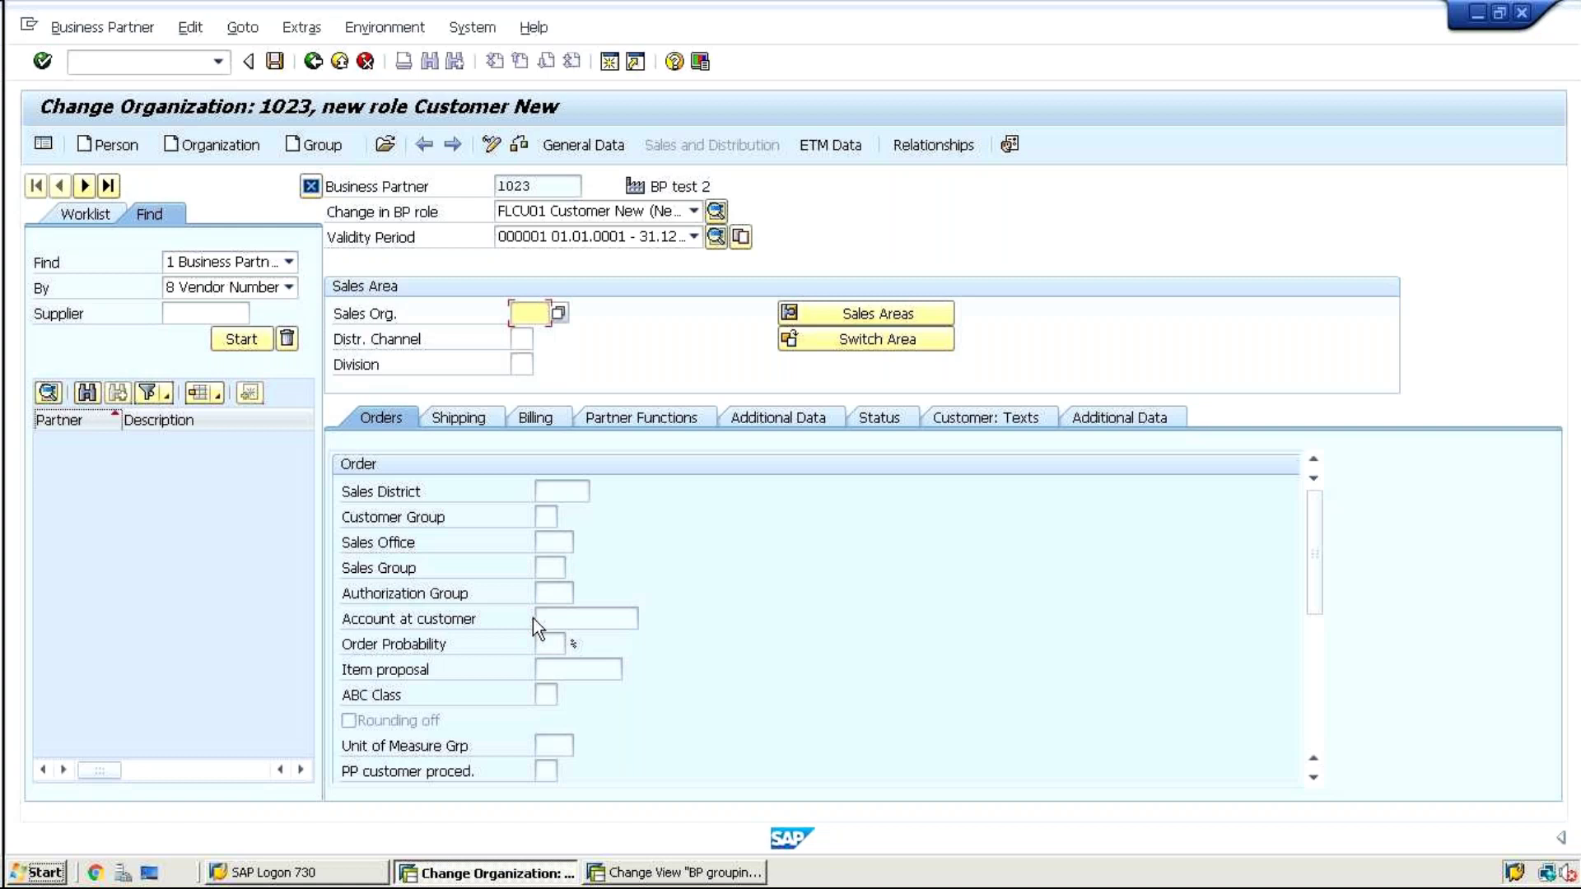
pyautogui.write('1010')
pyautogui.press('Tab')
pyautogui.write('10')
pyautogui.press('Tab')
pyautogui.write('00')
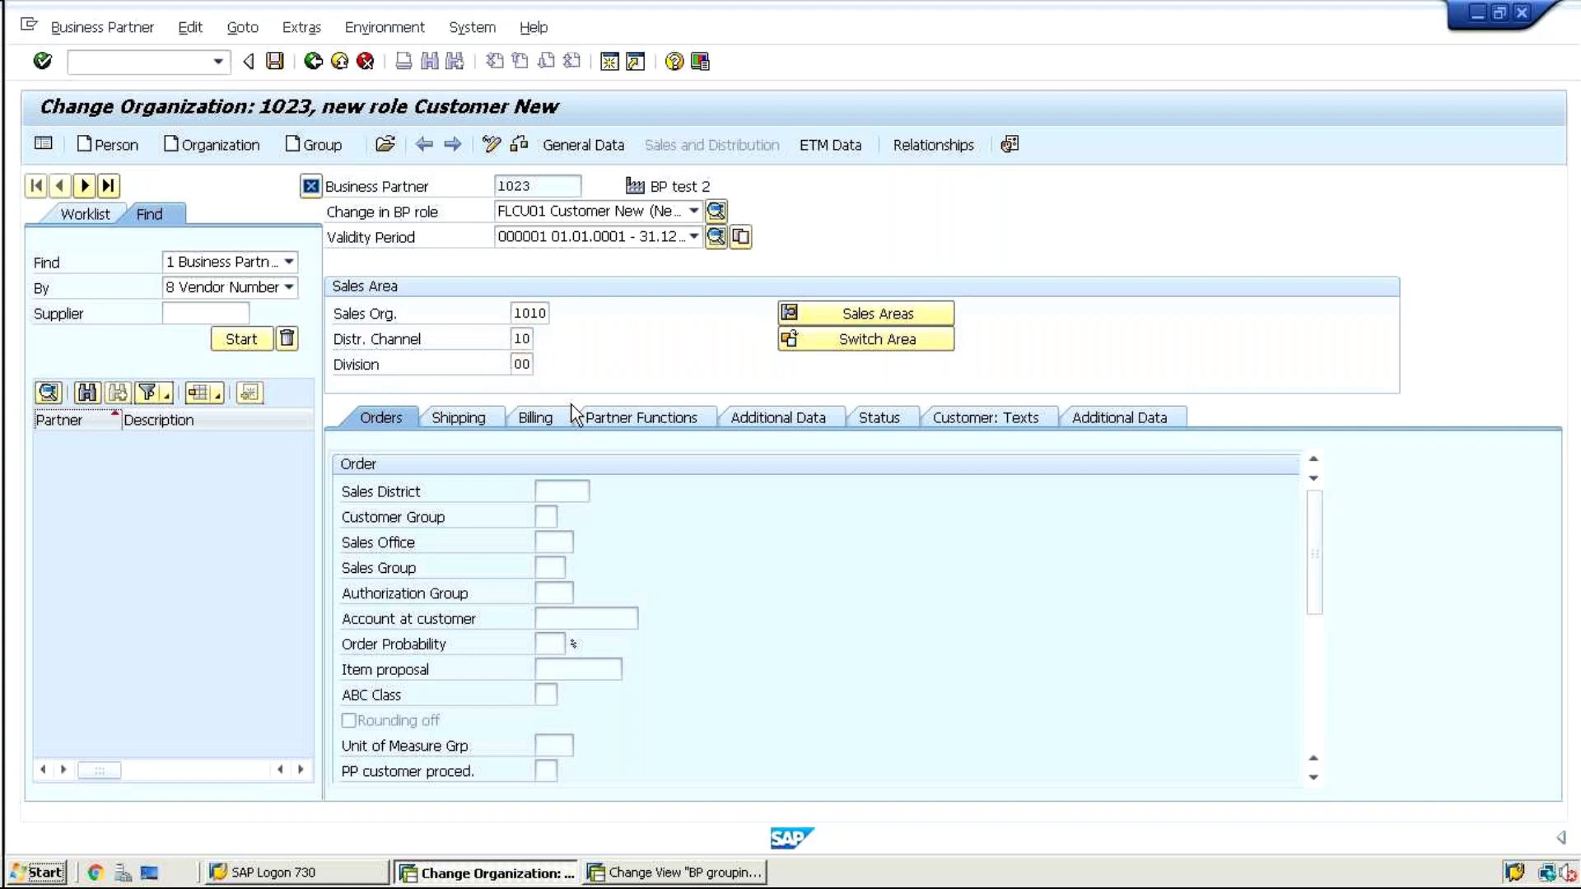
pyautogui.press('Return')
# Review the Orders, Shipping and Billing tabs and select the customer pricing procedure field
pyautogui.click(472, 420)
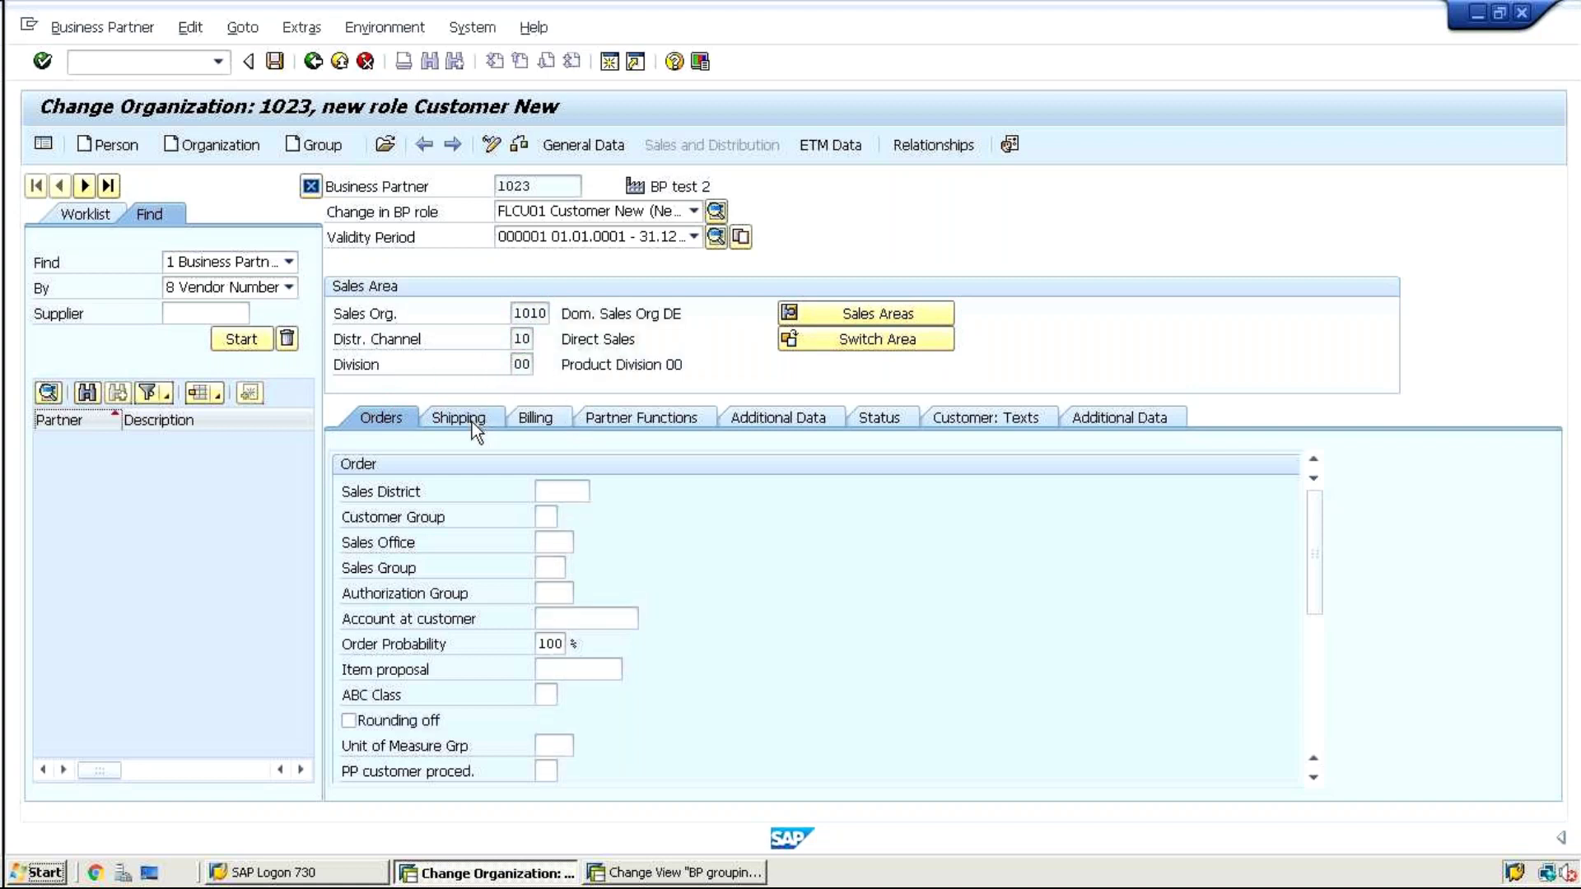
pyautogui.click(538, 419)
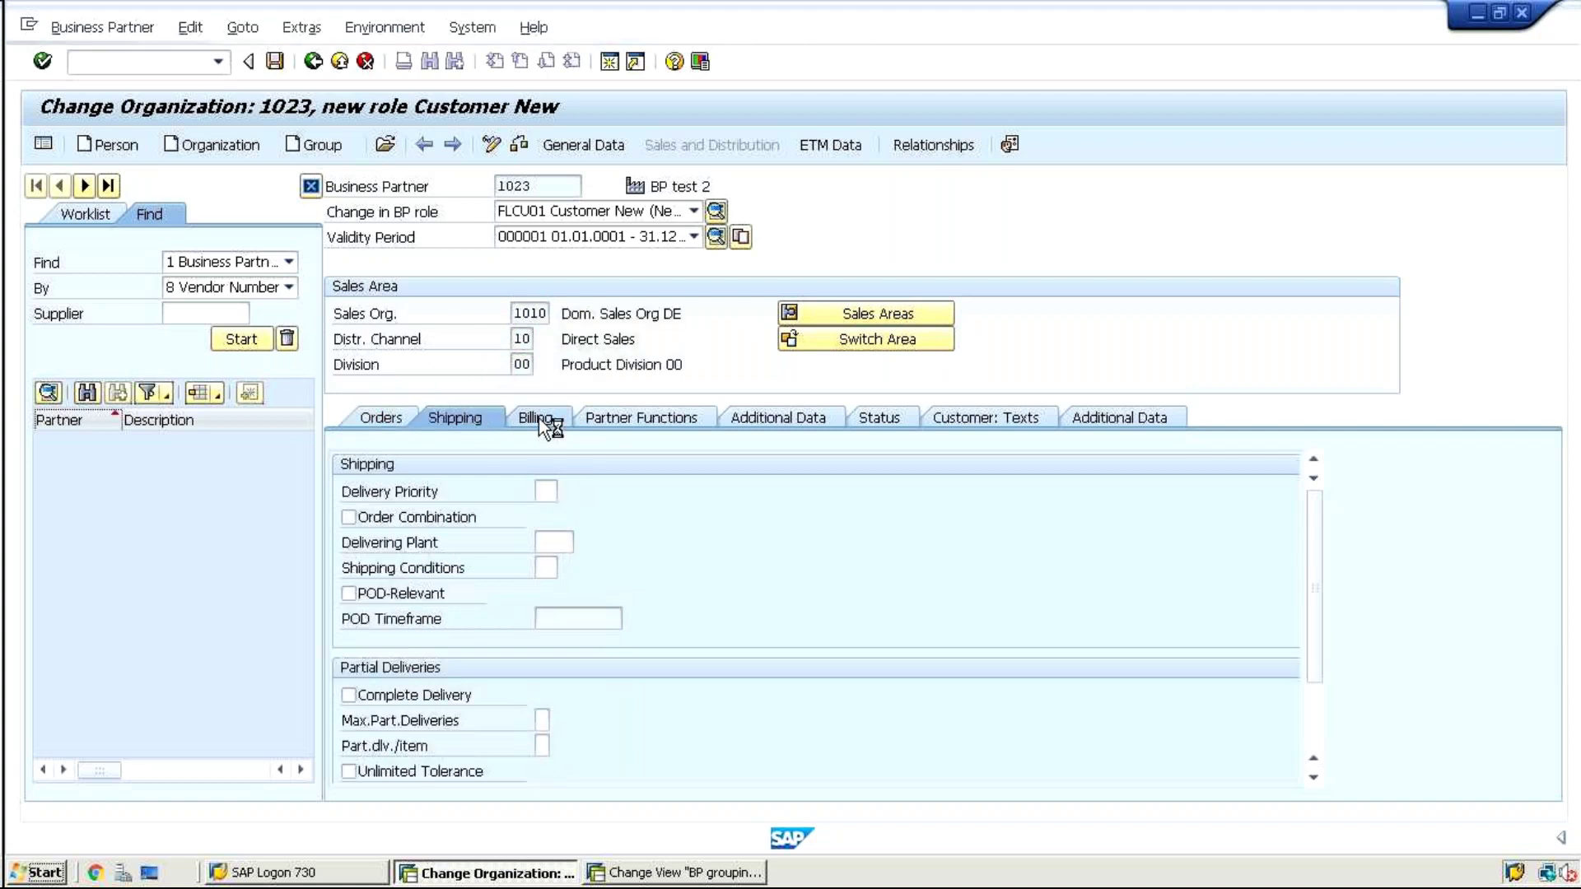
pyautogui.click(392, 421)
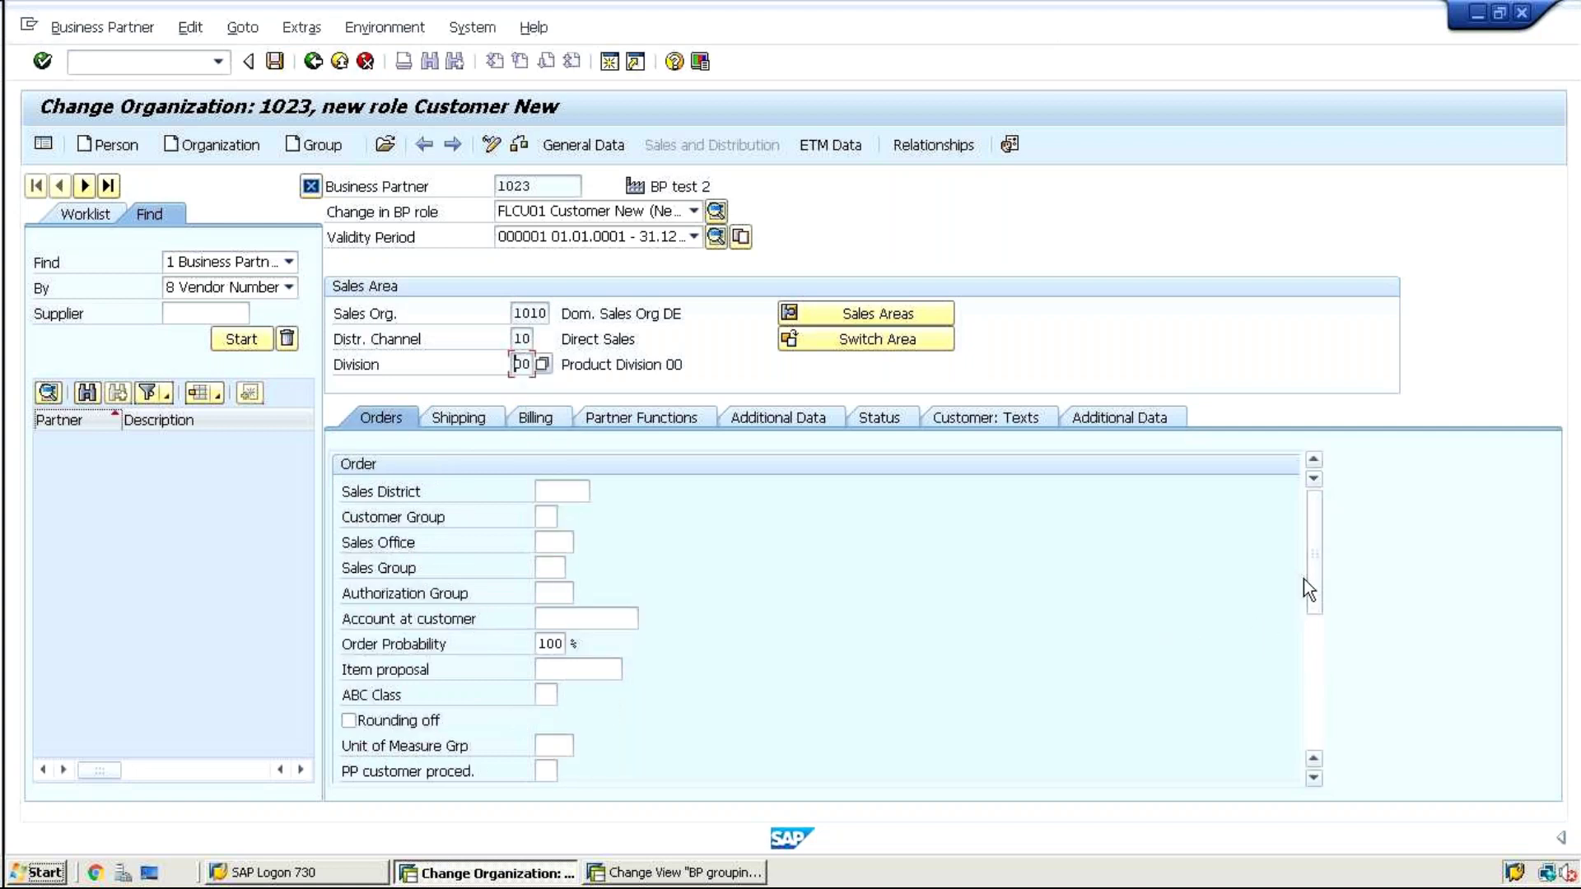
pyautogui.moveTo(1309, 579); pyautogui.dragTo(1317, 690)
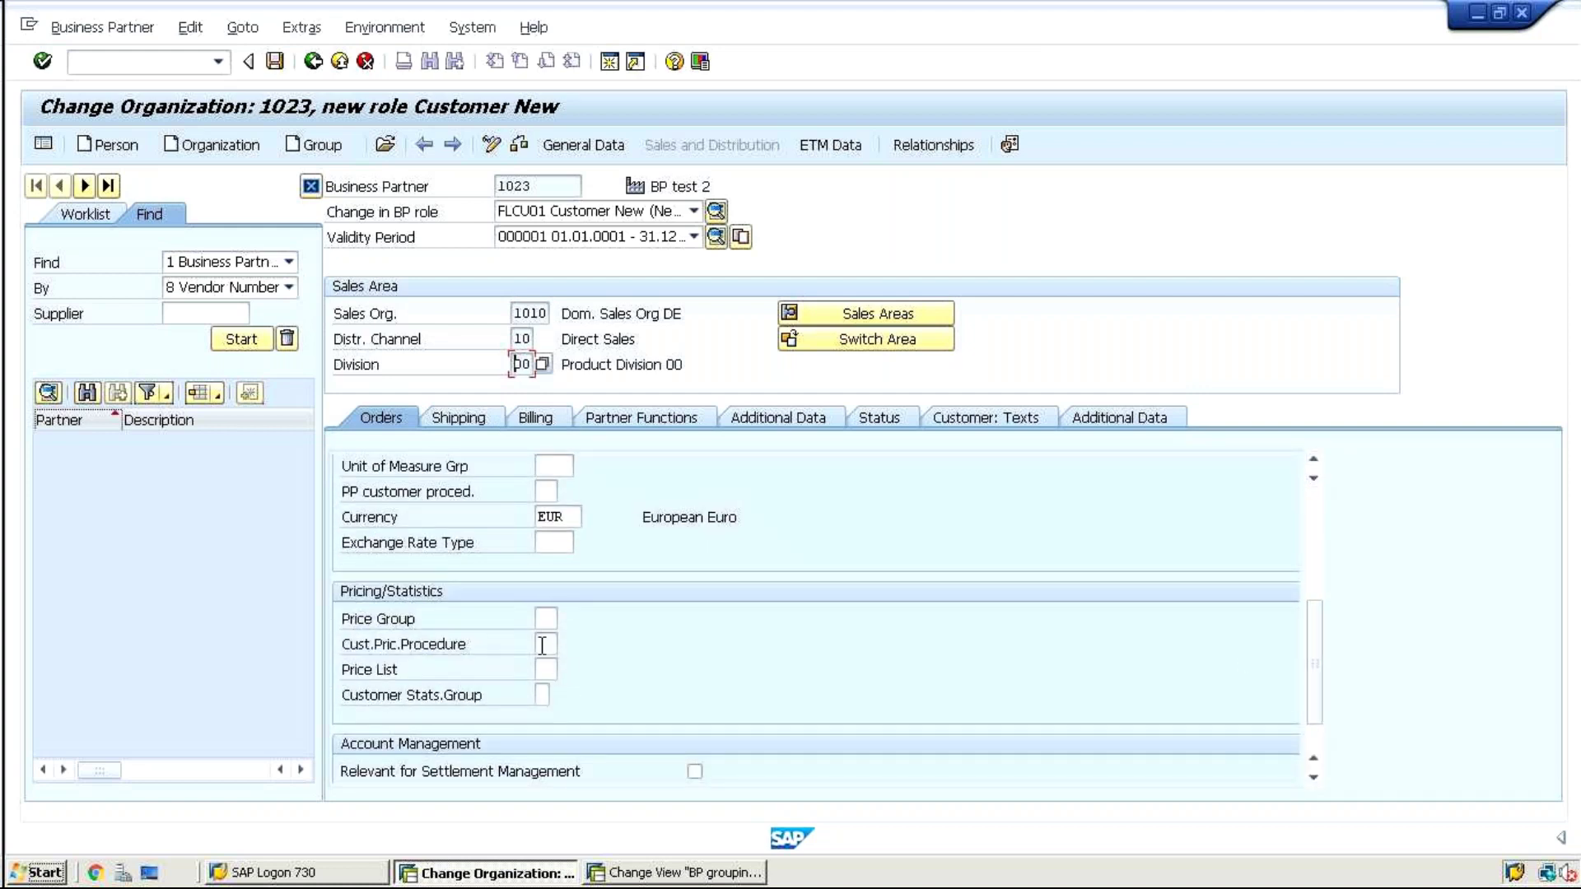
pyautogui.click(543, 645)
# Browse the remaining sales area tabs and save, hitting 'Required field City has no entry'
pyautogui.click(463, 418)
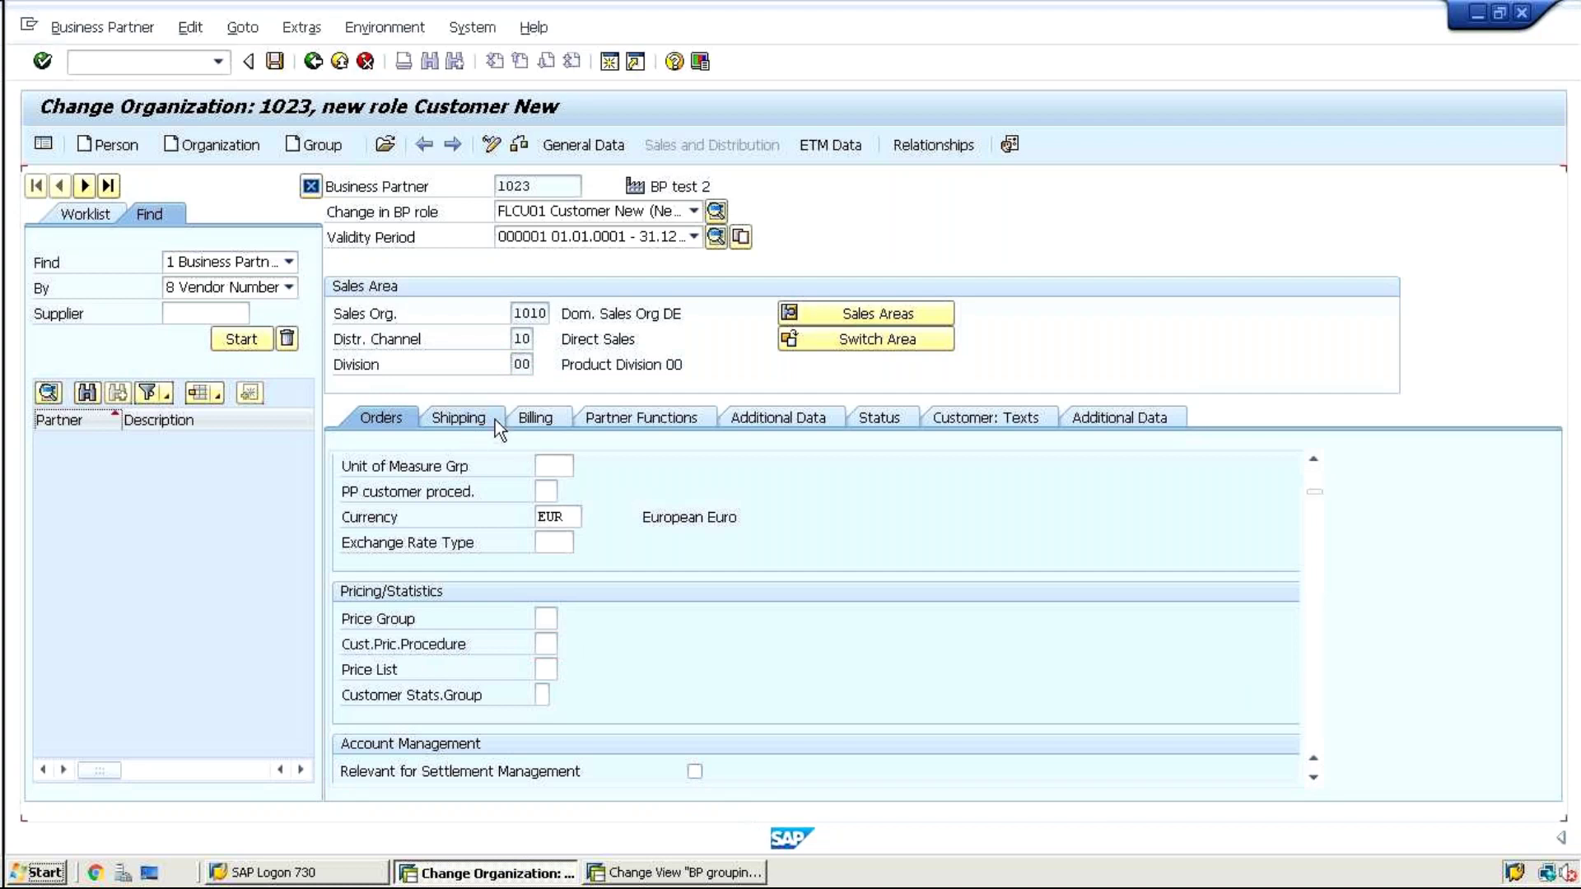
pyautogui.click(548, 421)
pyautogui.click(623, 420)
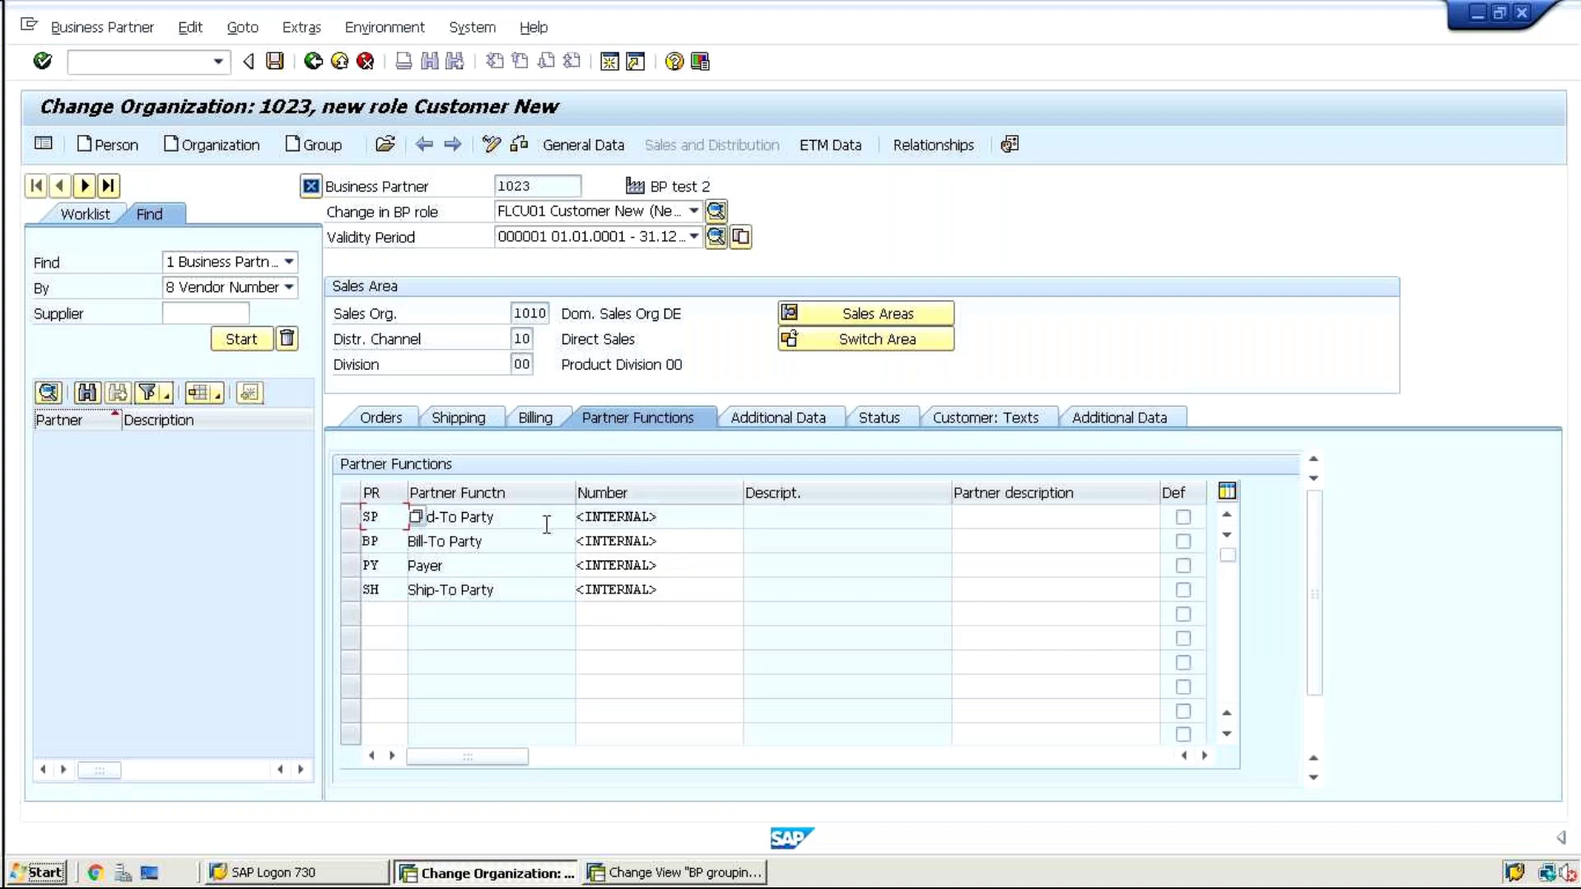
pyautogui.click(771, 421)
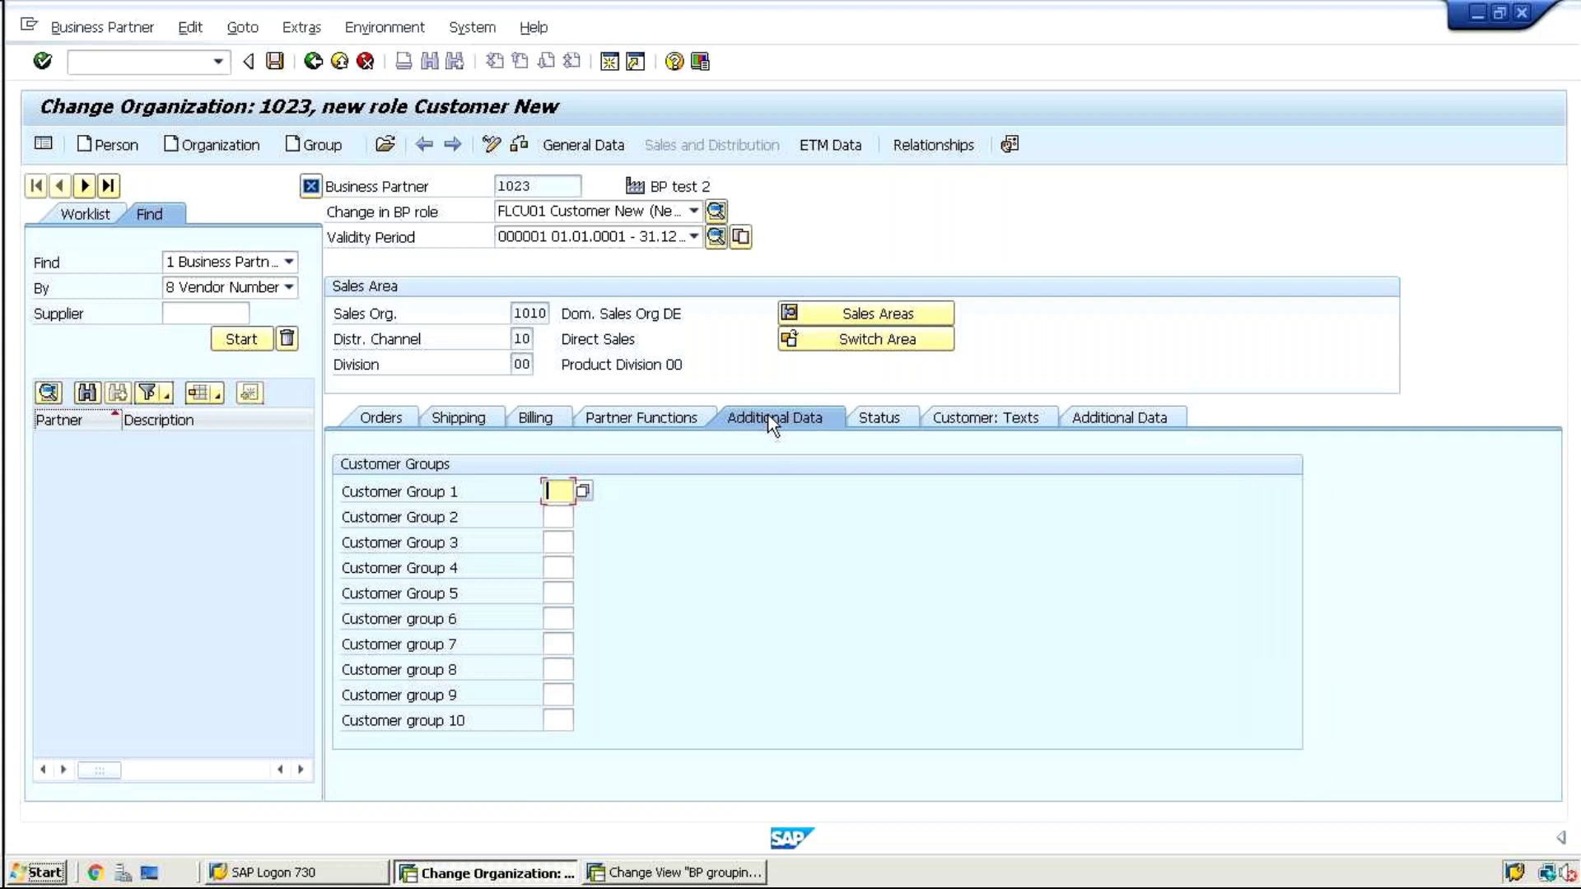
pyautogui.click(889, 420)
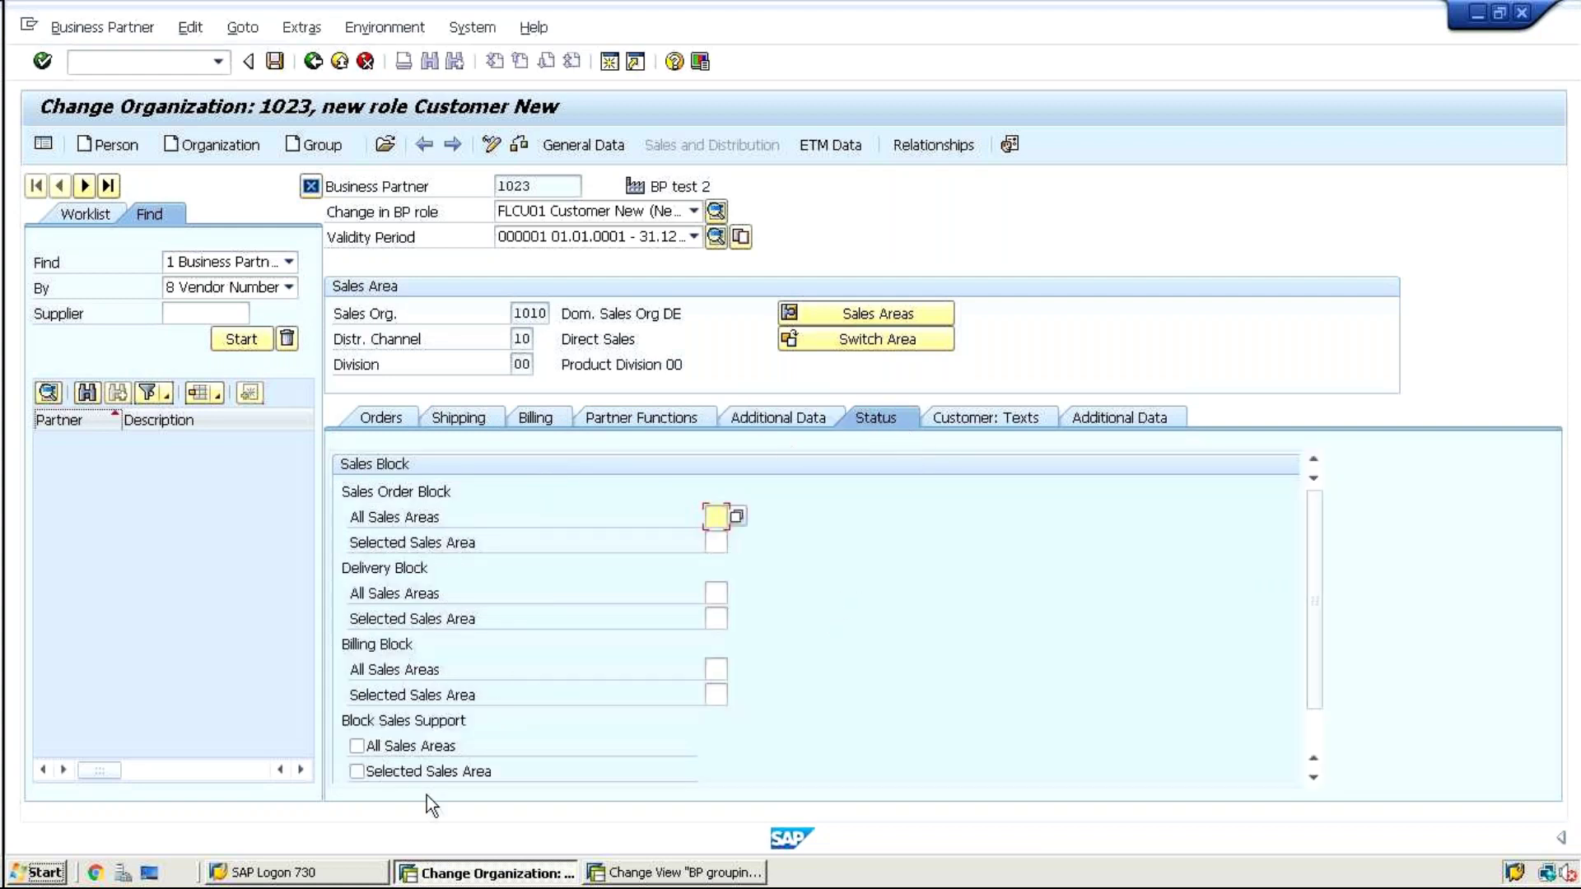
pyautogui.click(460, 419)
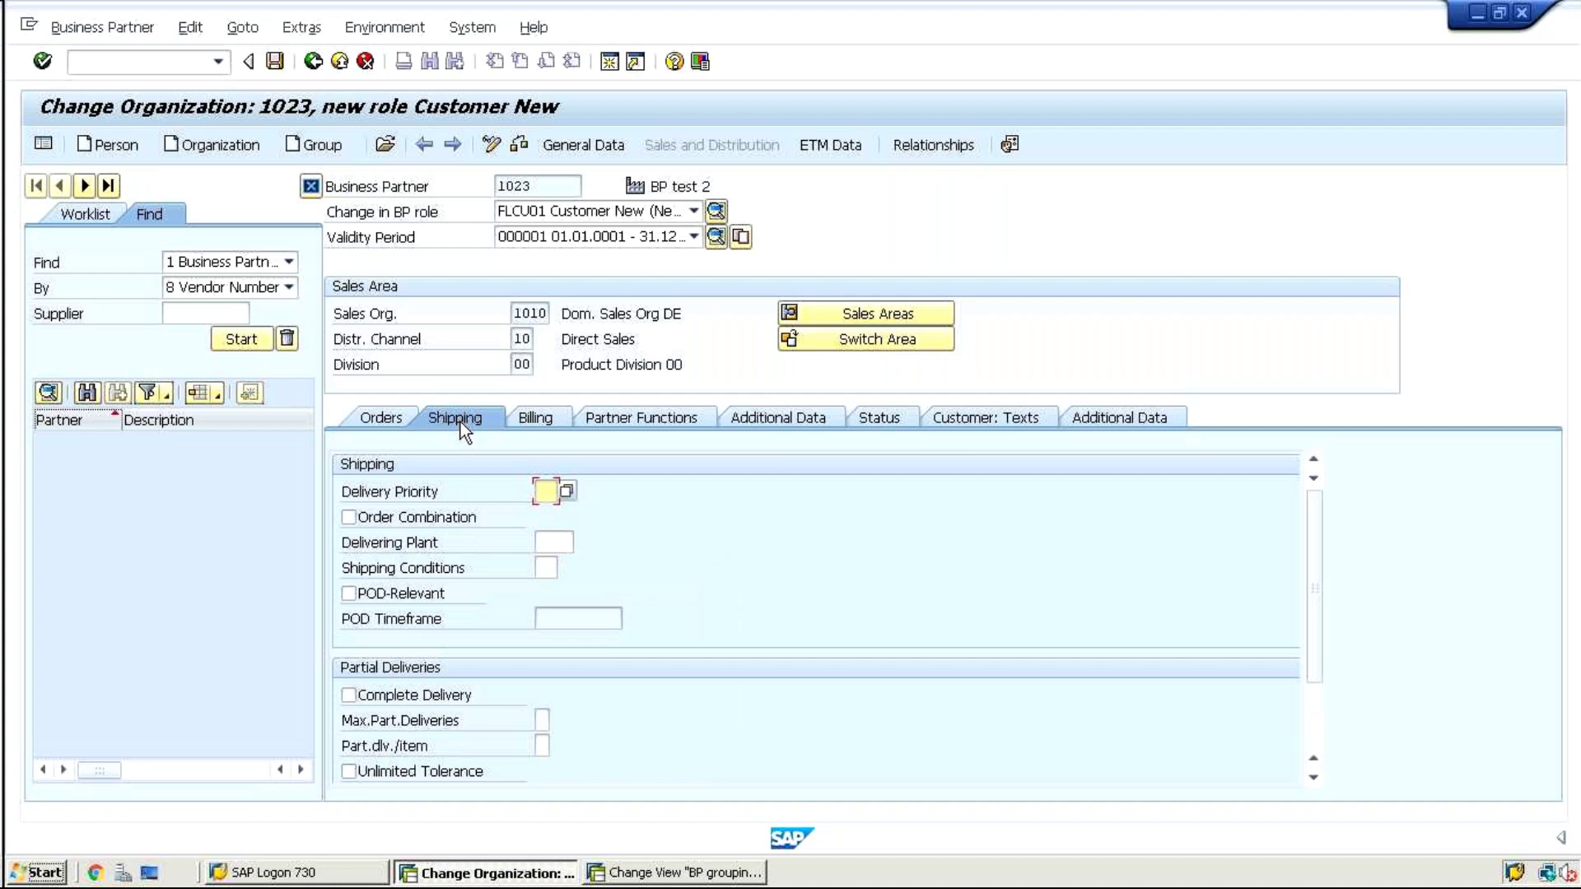
pyautogui.click(545, 568)
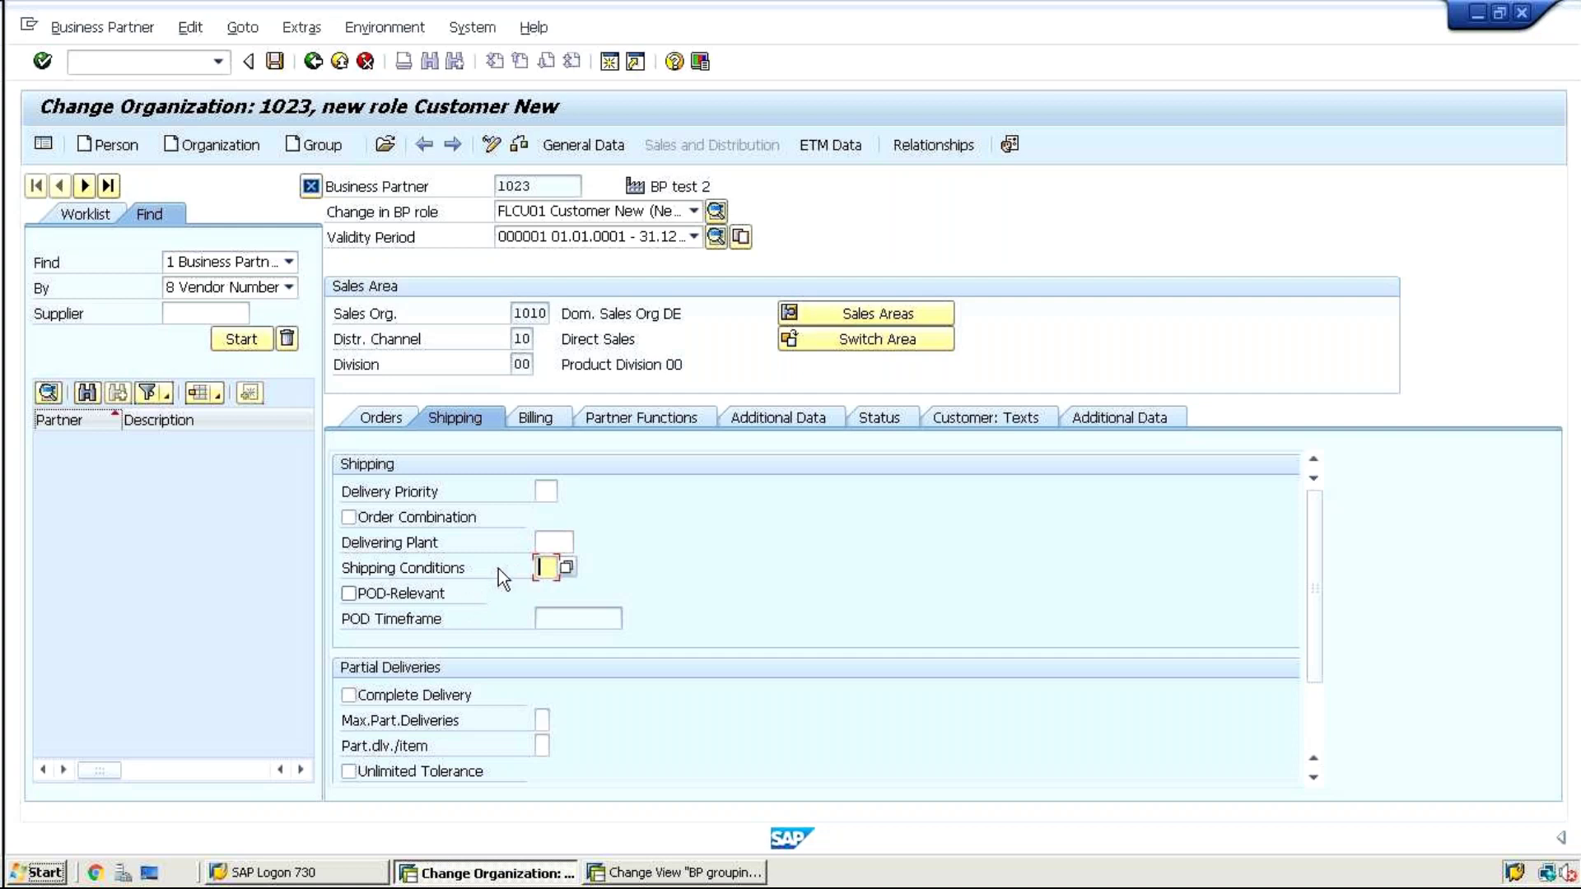
pyautogui.click(878, 418)
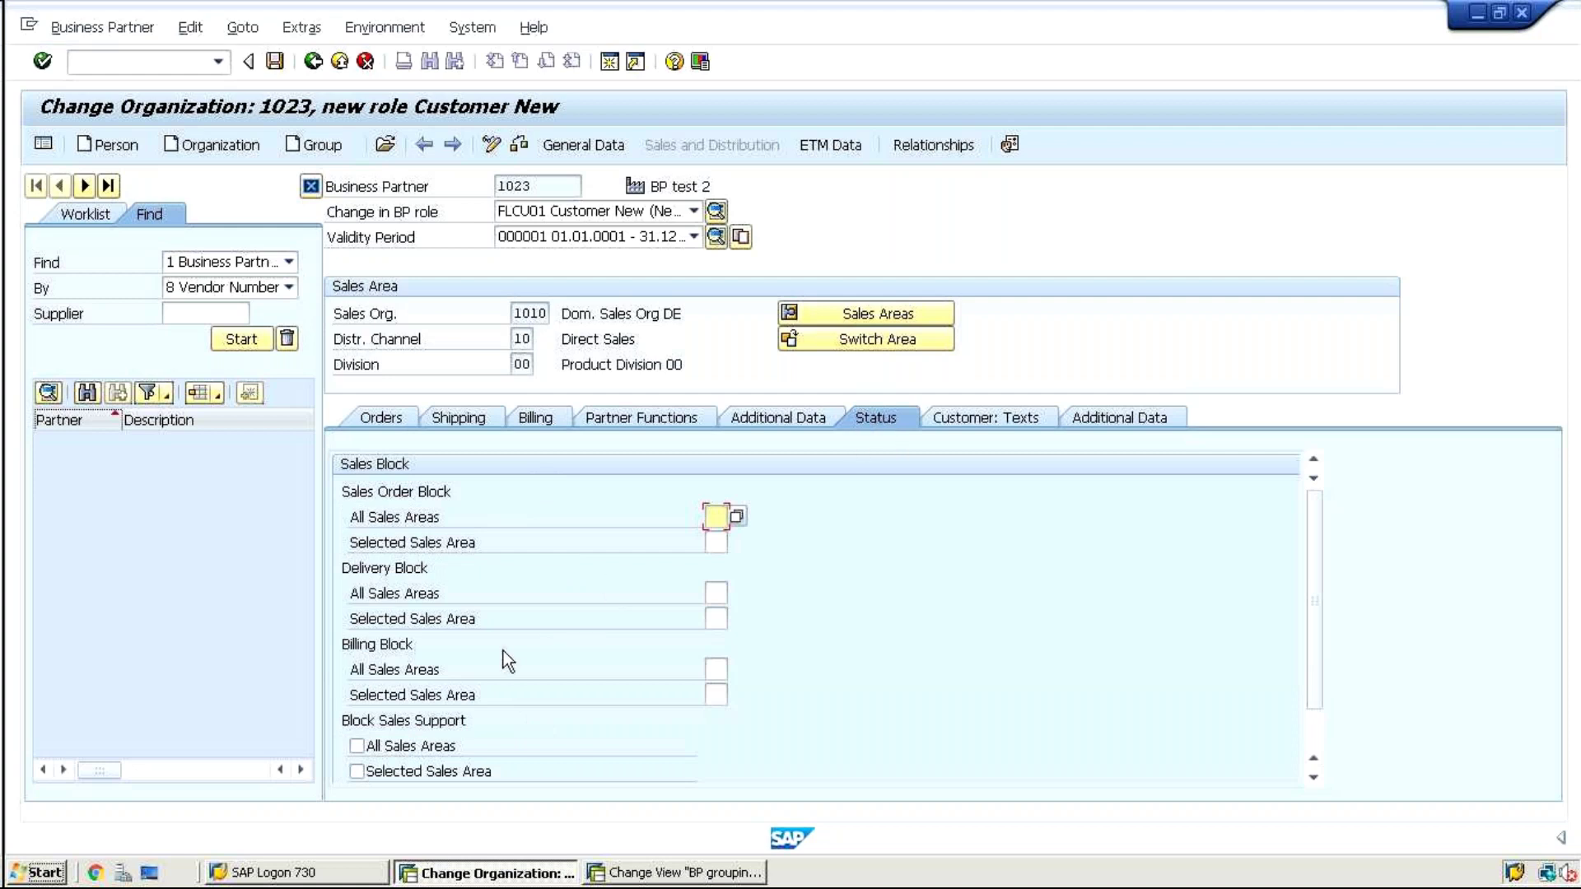
pyautogui.click(1015, 427)
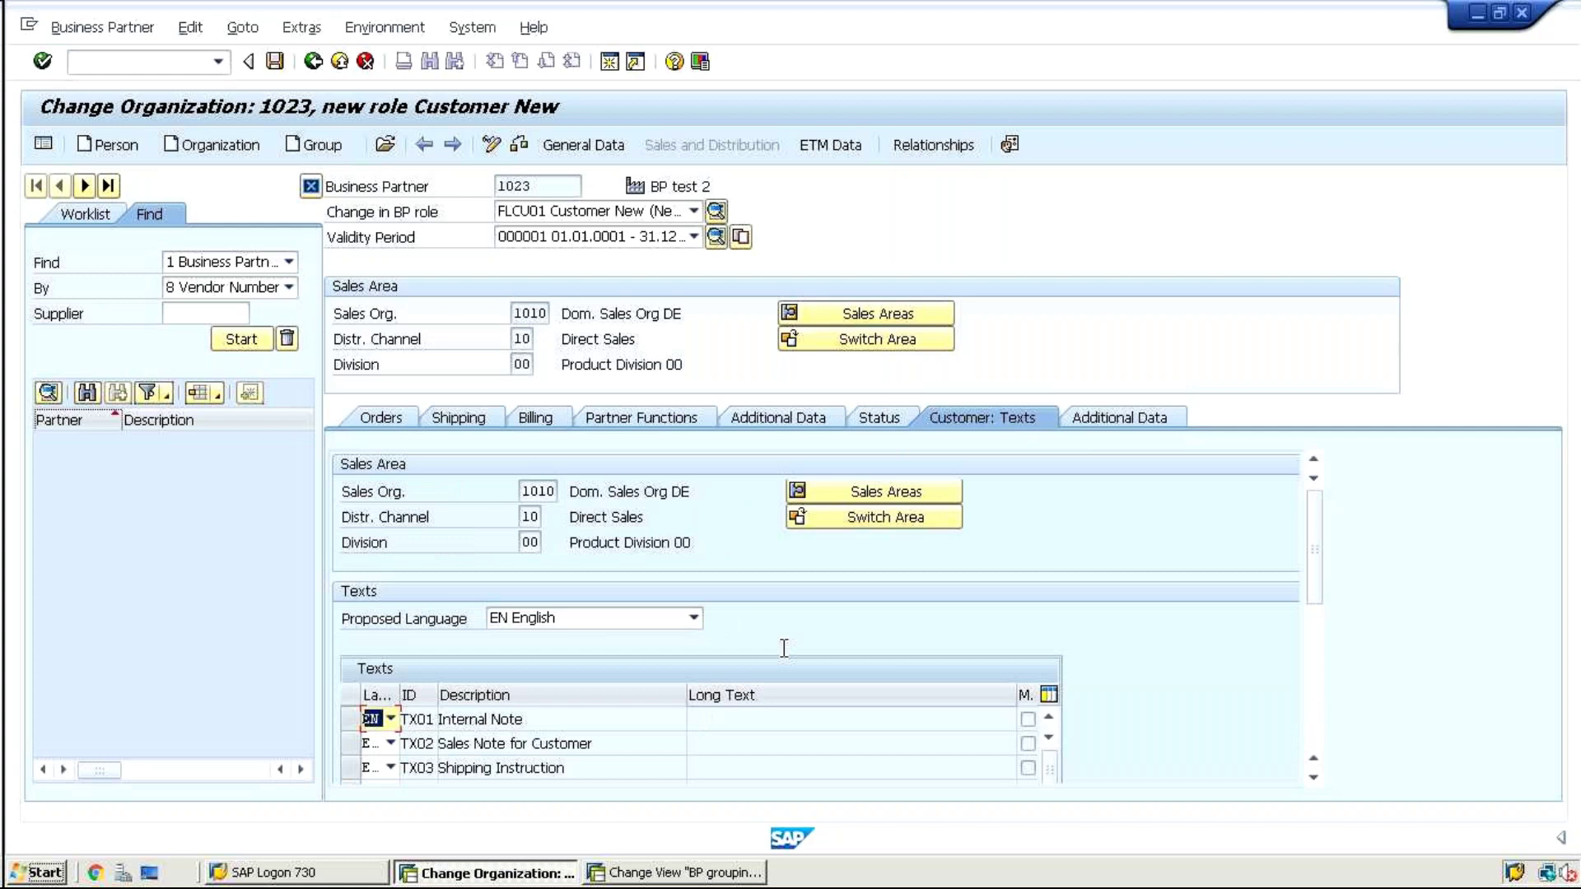
pyautogui.click(1095, 414)
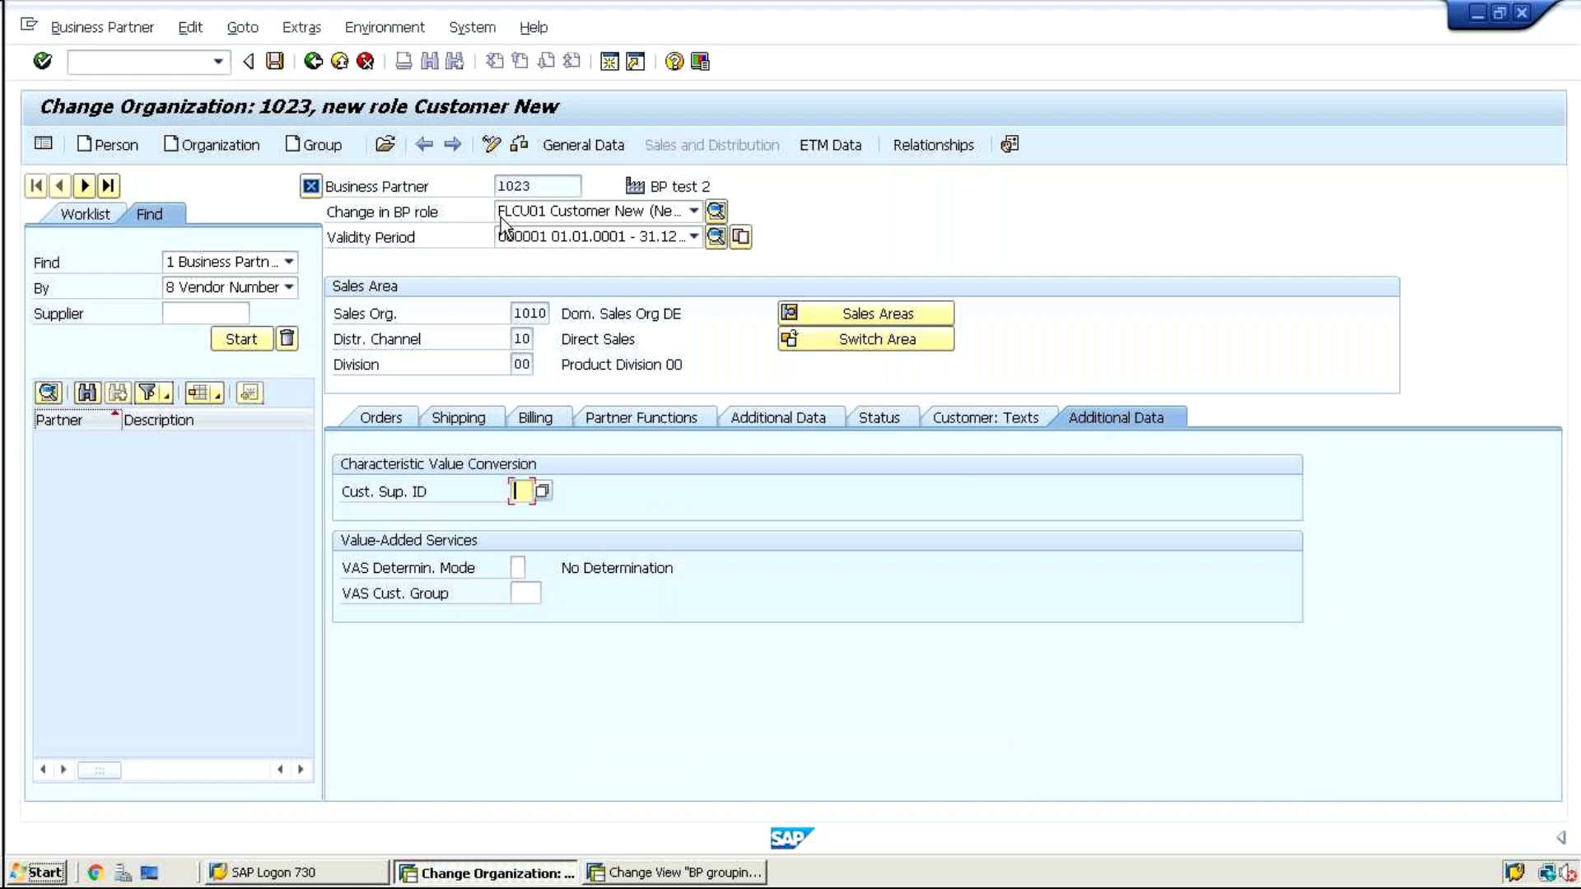
pyautogui.click(274, 61)
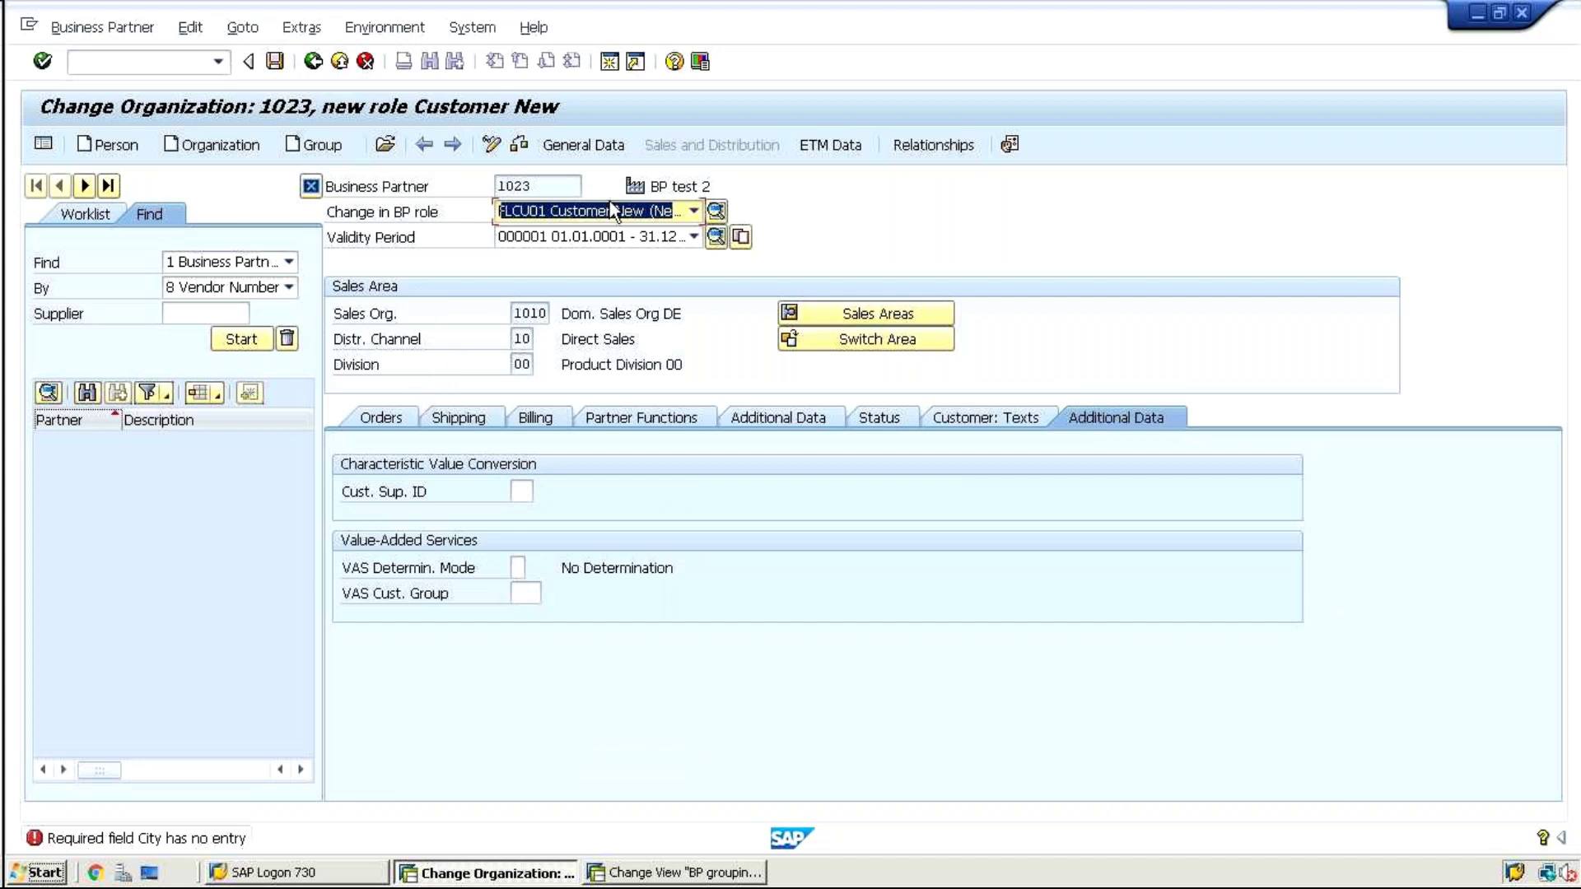
# Enter postal code 56010 and city munich in partner 1023's standard address
pyautogui.click(575, 148)
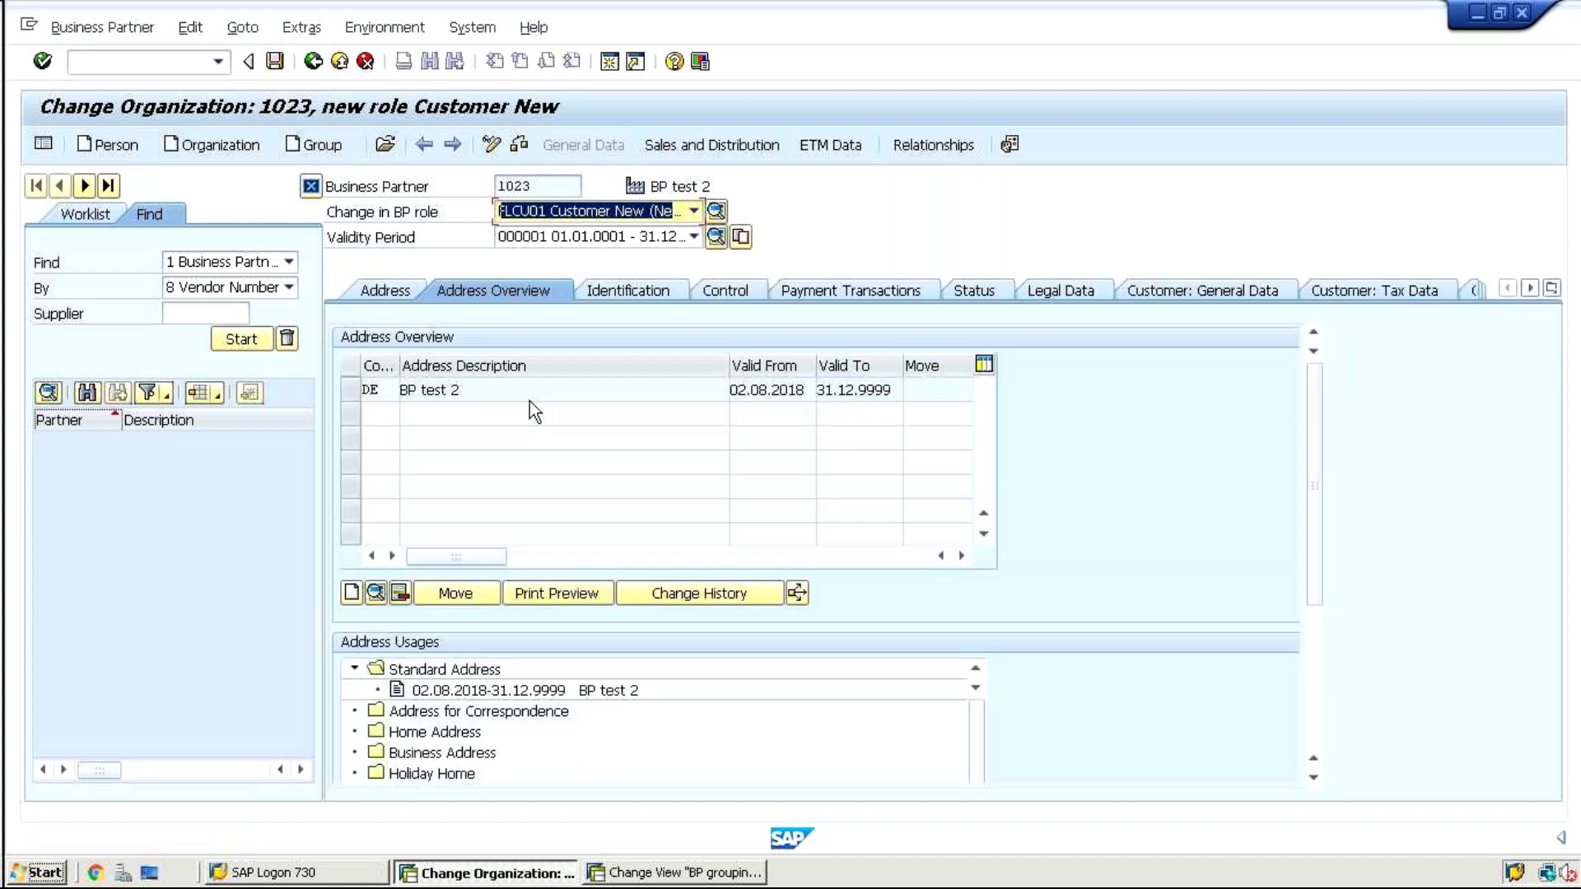
pyautogui.click(379, 293)
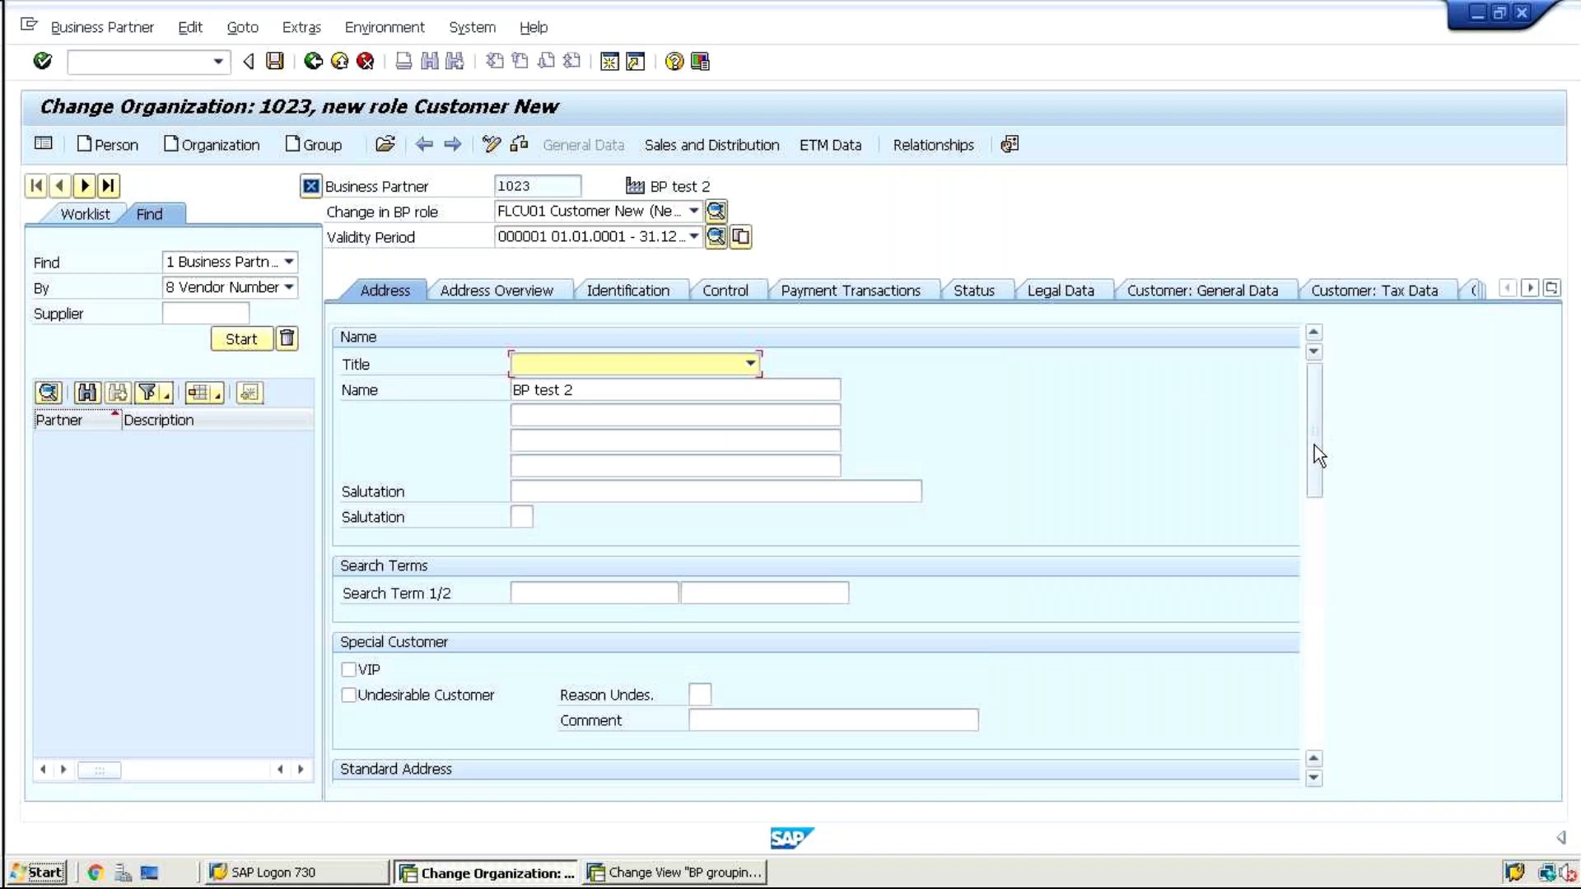
pyautogui.scroll(-2, 1314, 445)
pyautogui.scroll(-3, 1323, 511)
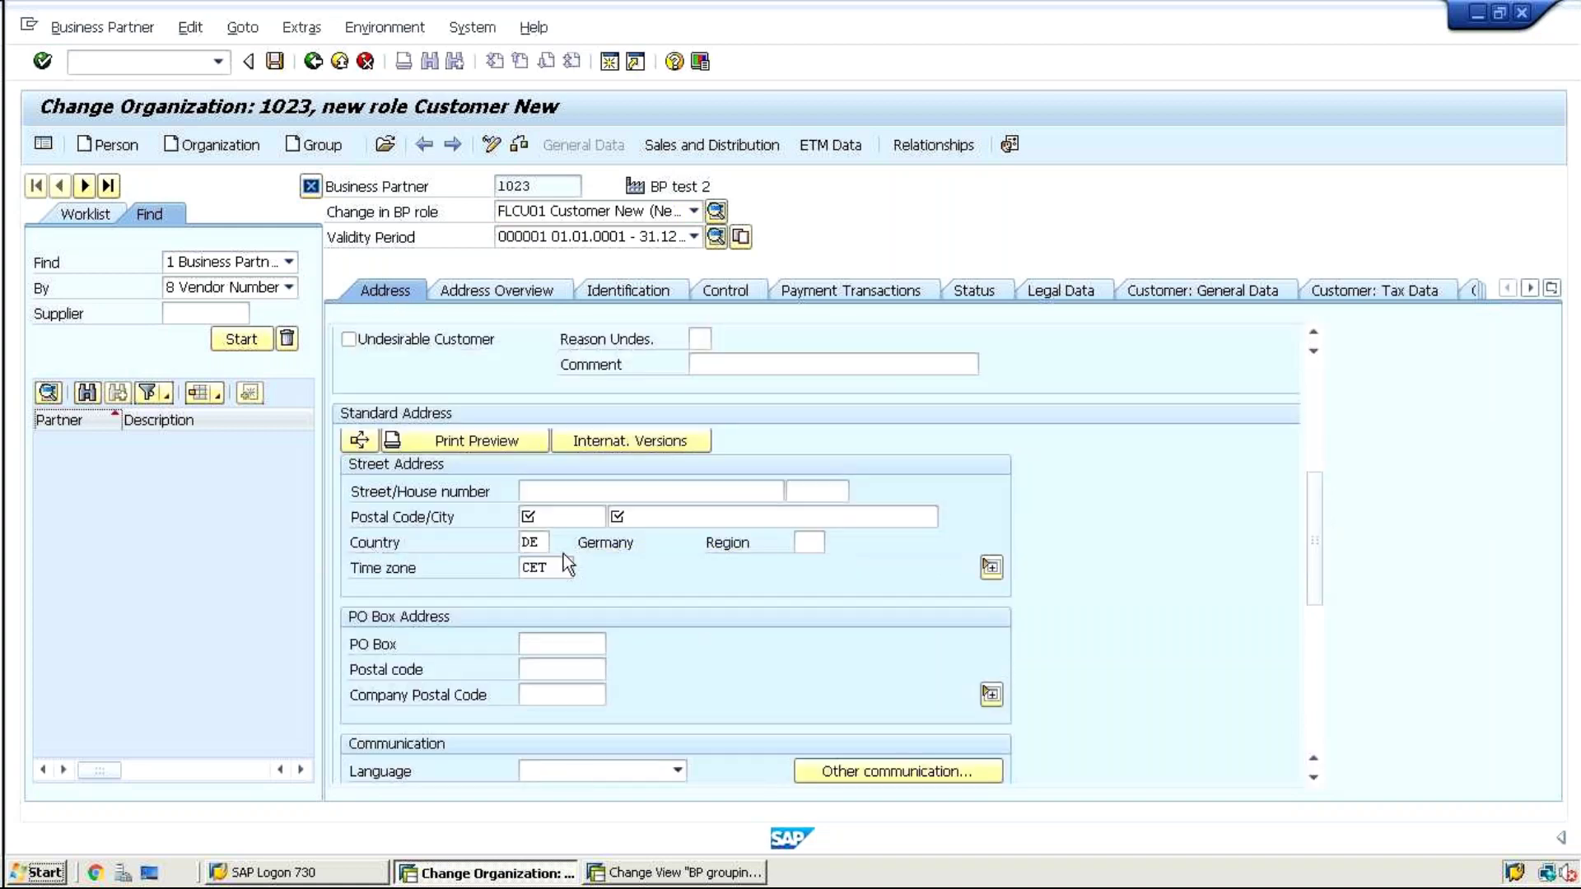
pyautogui.click(531, 516)
pyautogui.write('5')
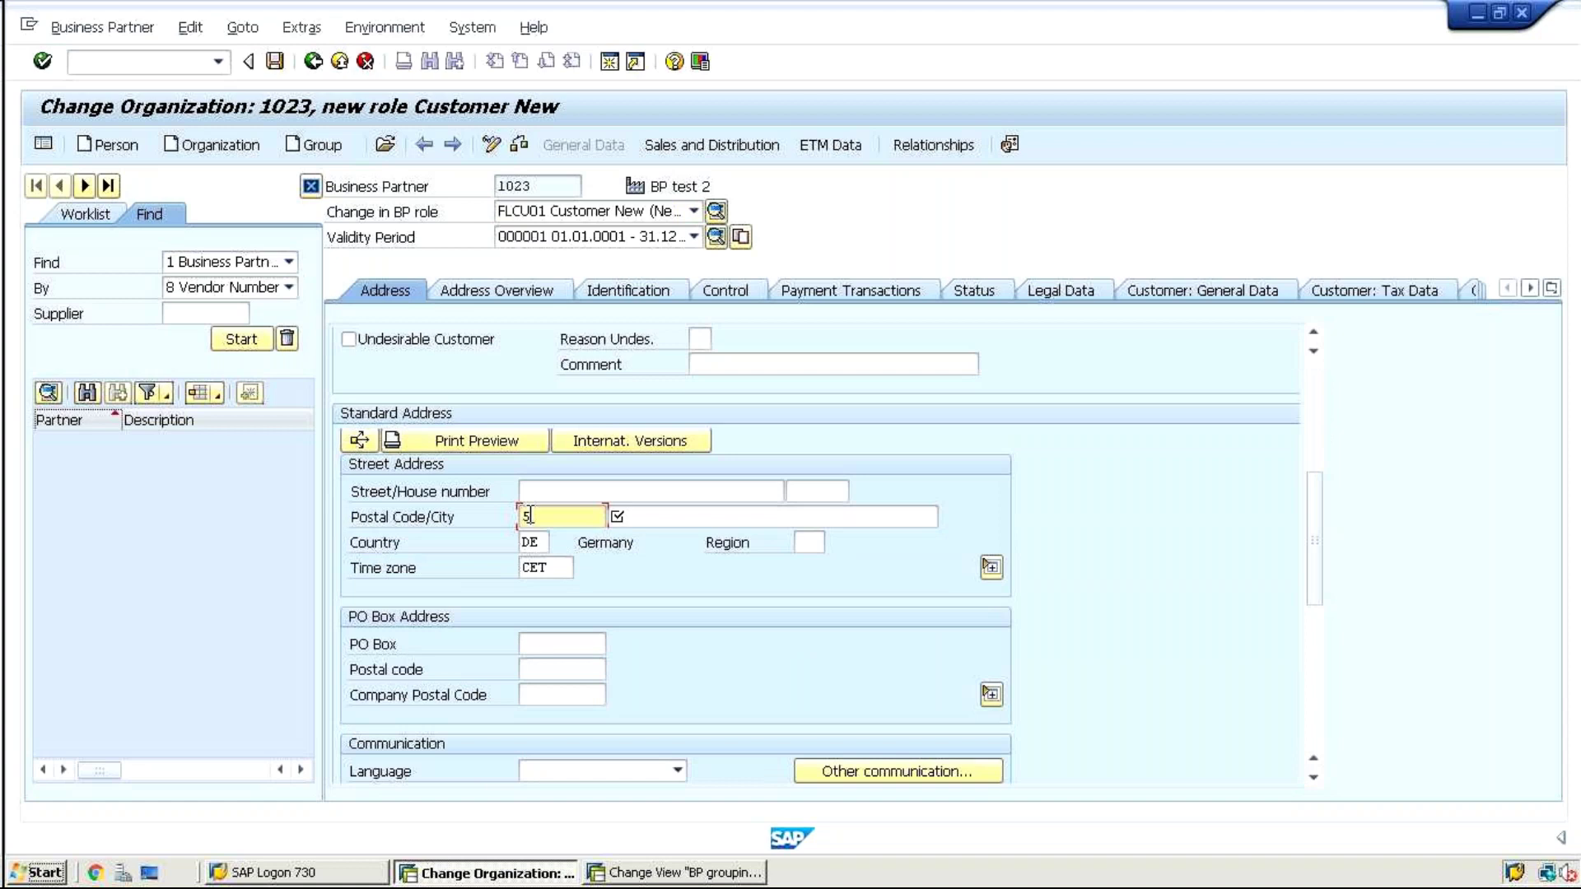
pyautogui.write('6010')
pyautogui.press('Tab')
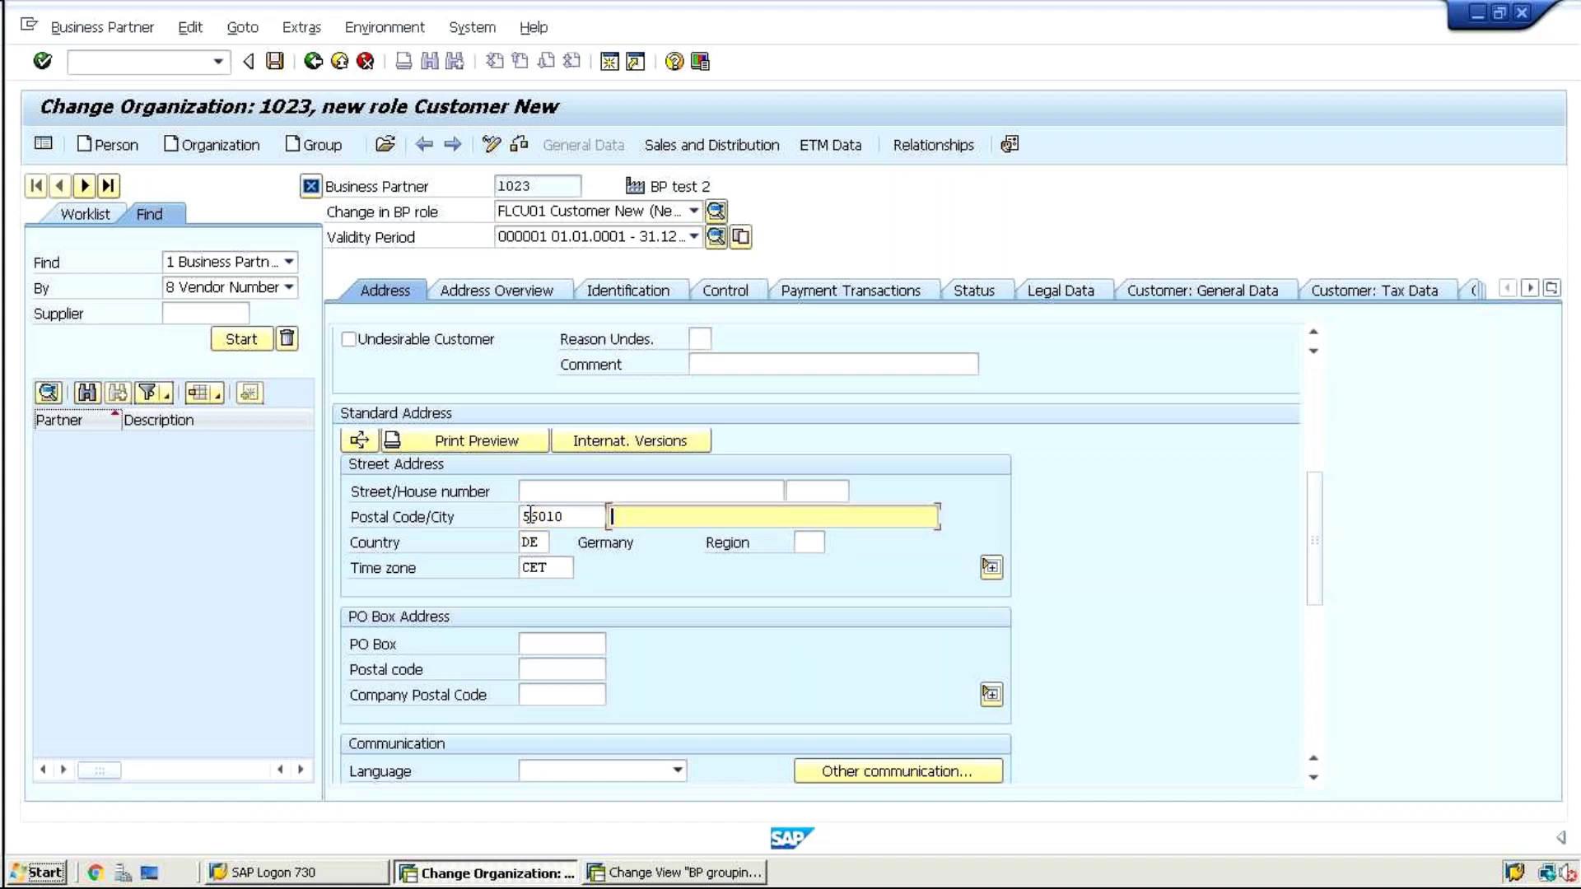
pyautogui.write('munich')
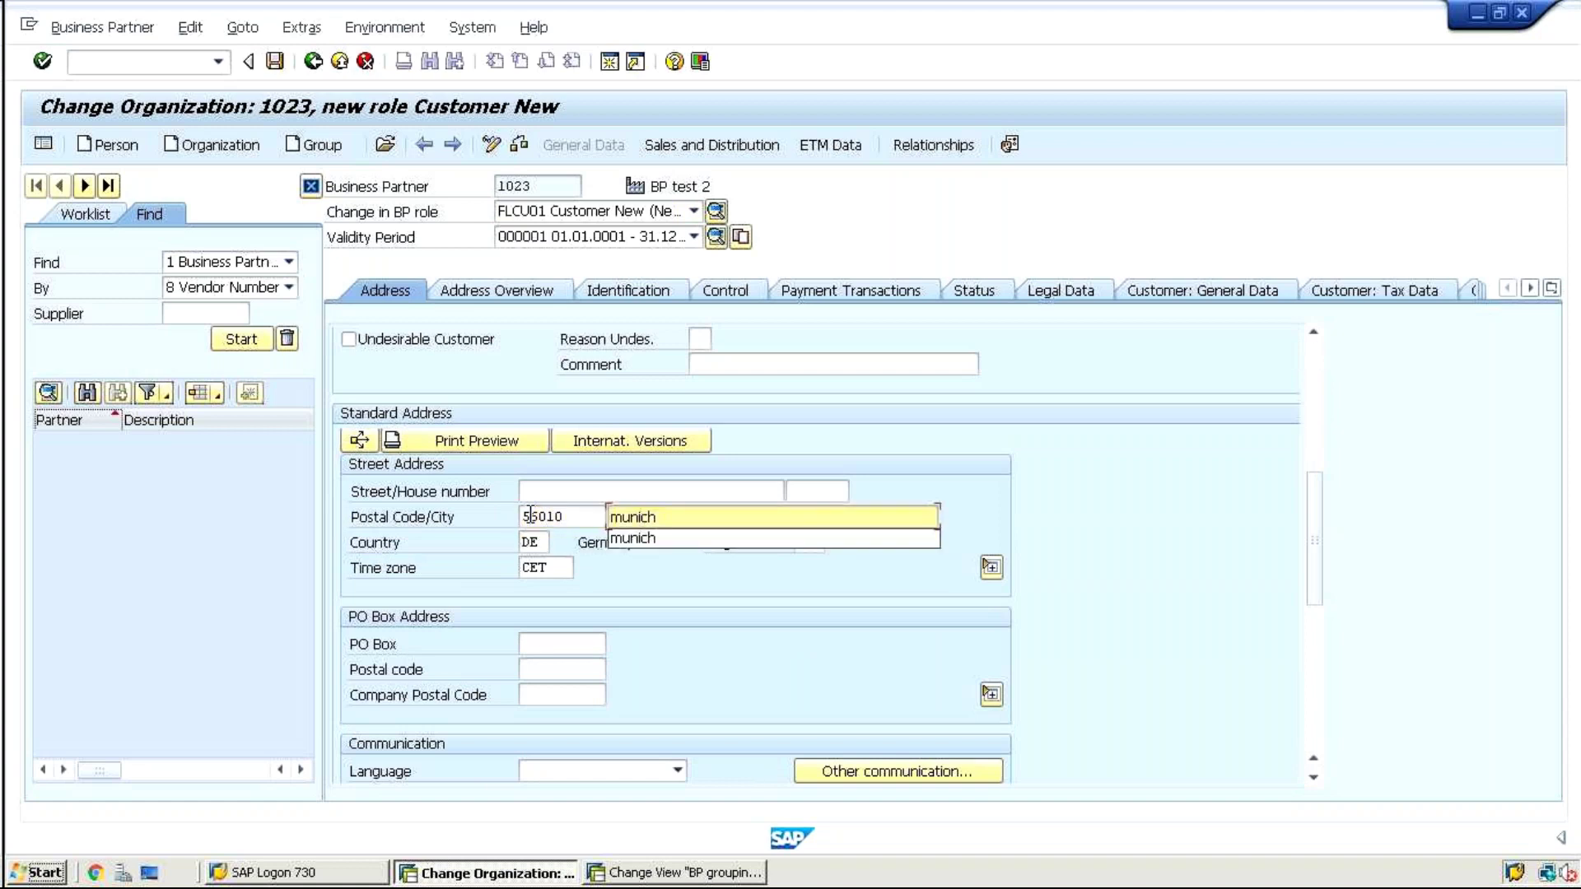
pyautogui.press('Return')
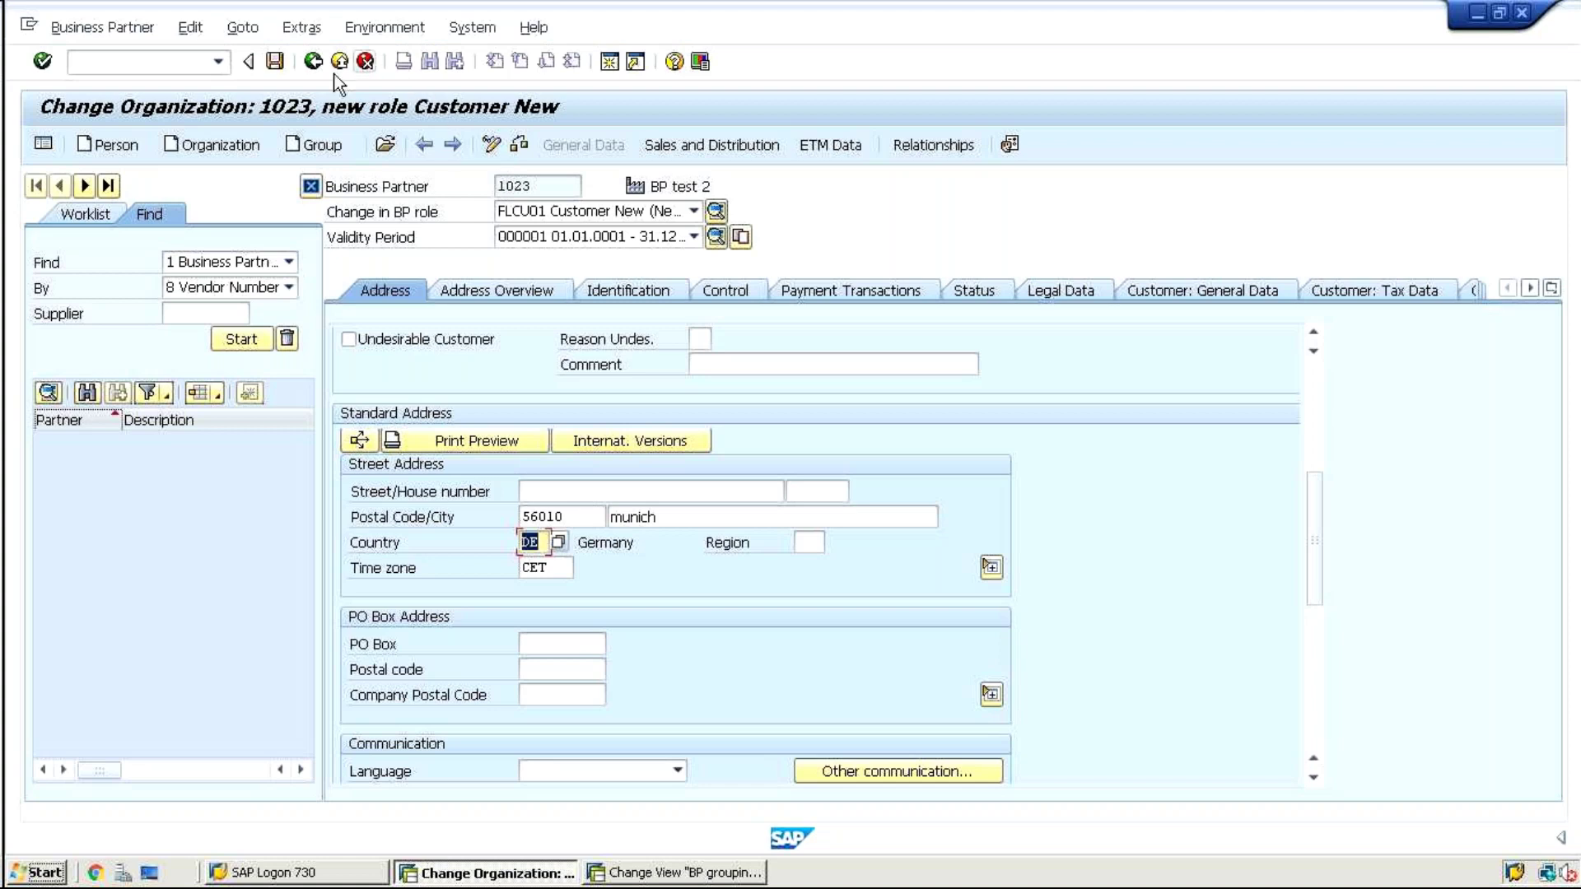
# Save business partner 1023, confirm the customer-update message, and switch to display mode
pyautogui.click(276, 63)
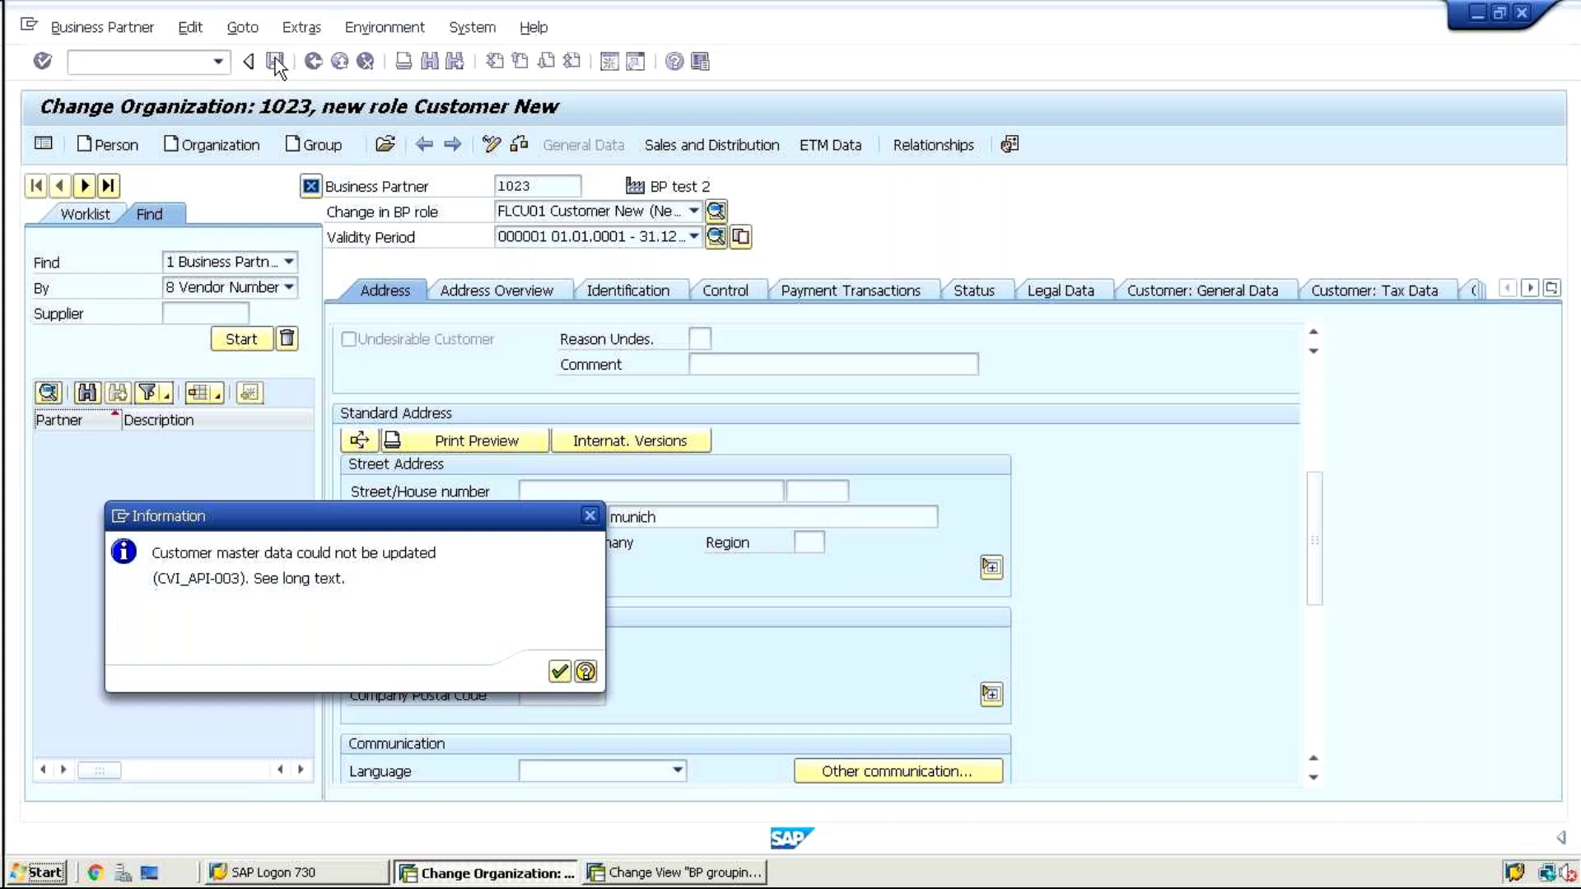
pyautogui.press('Return')
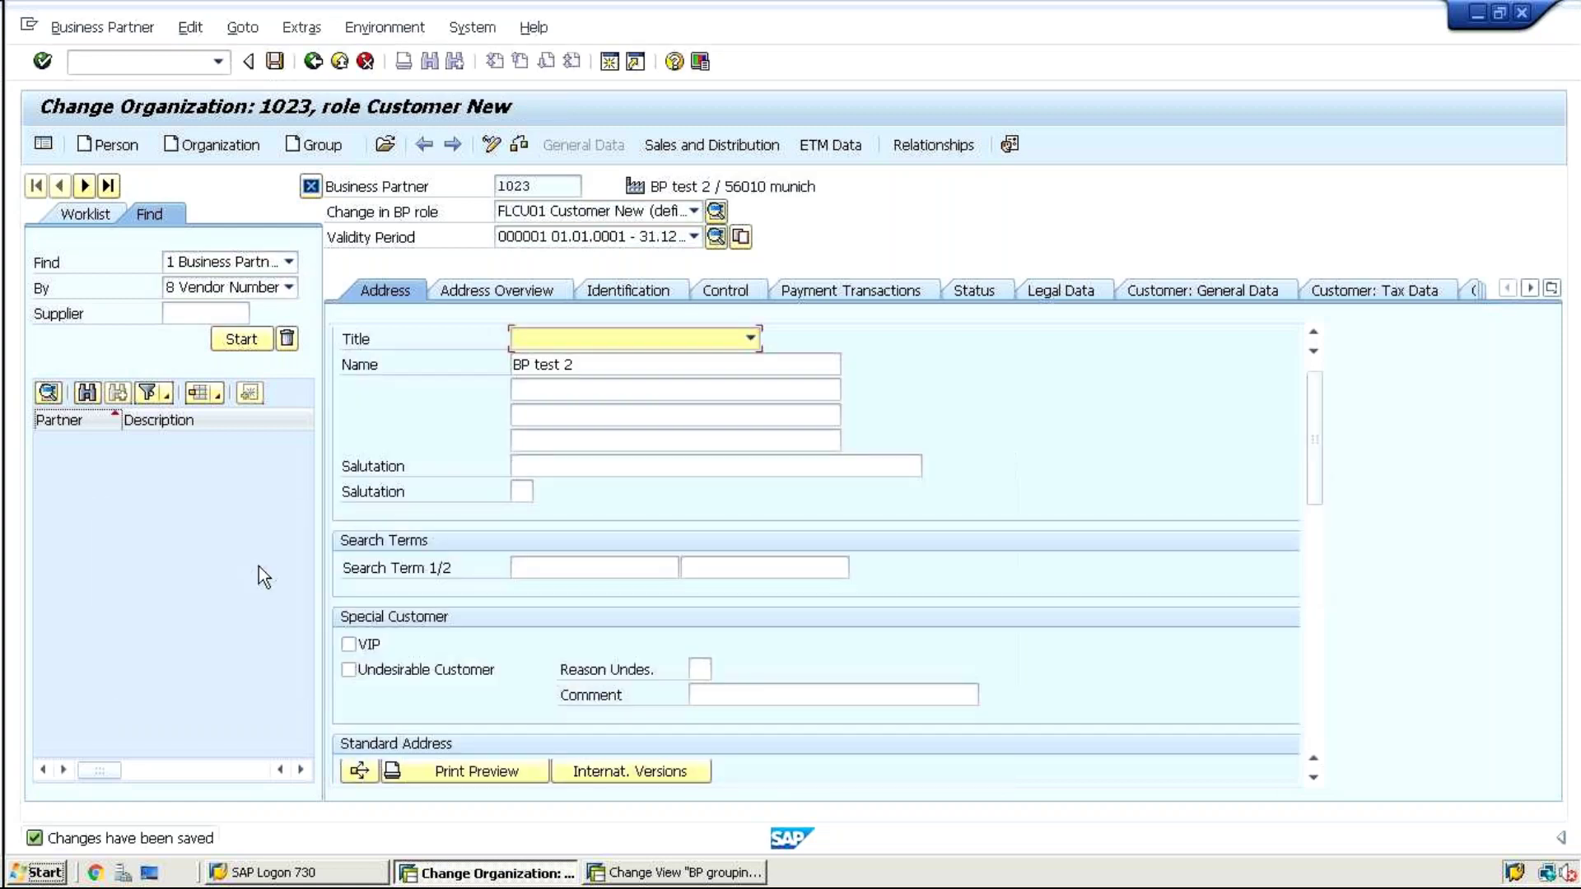
pyautogui.click(491, 146)
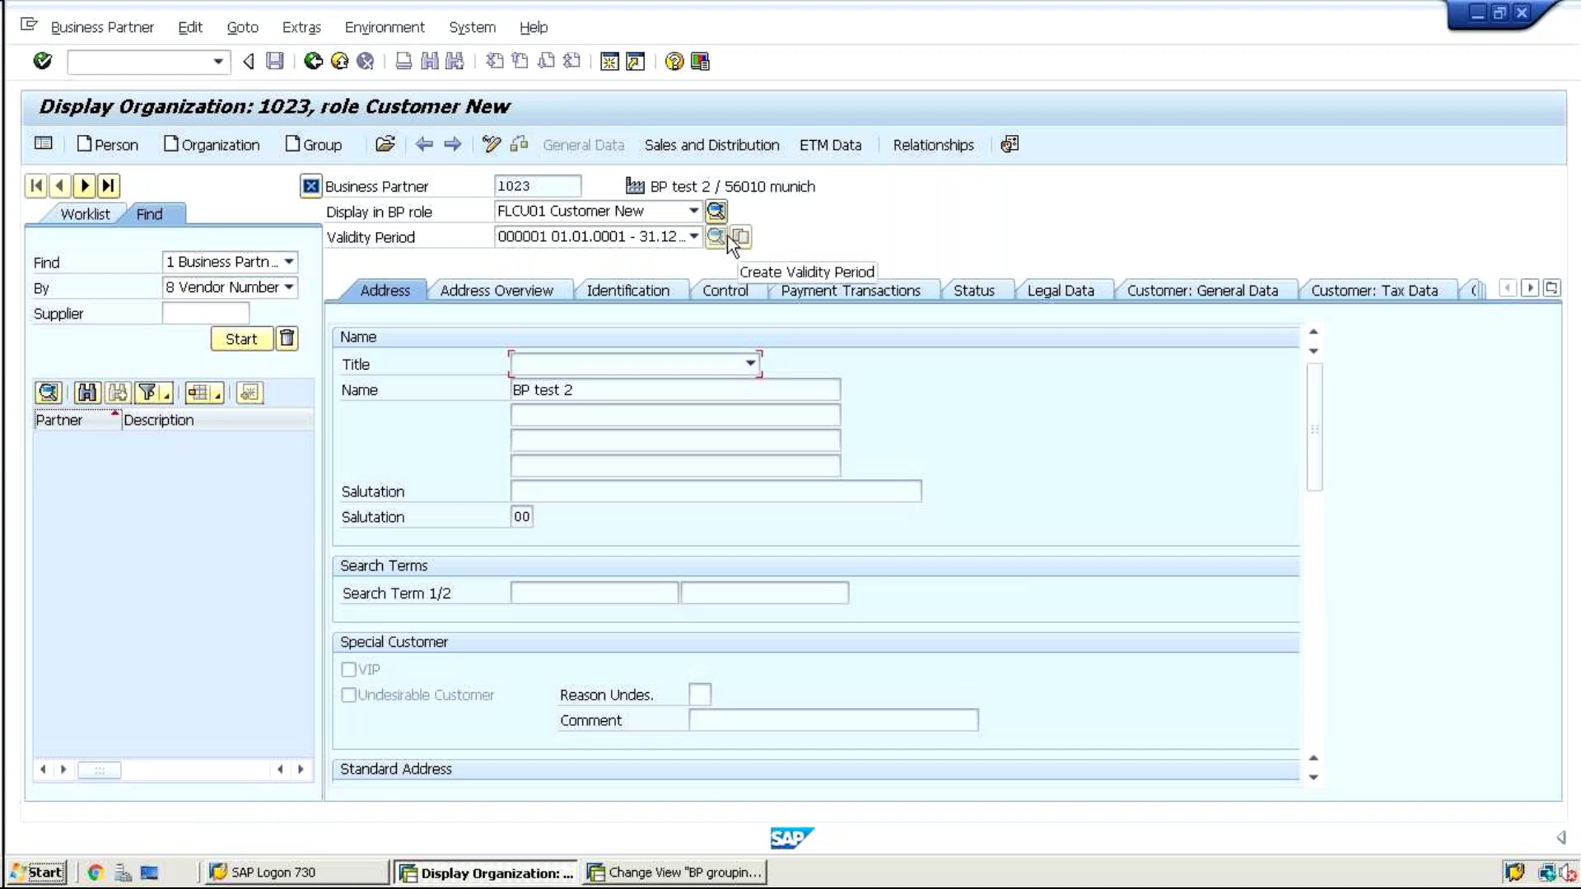
# Review partner 1023's roles: Business Partner(Gen) and FLCU01 Customer New
pyautogui.click(715, 213)
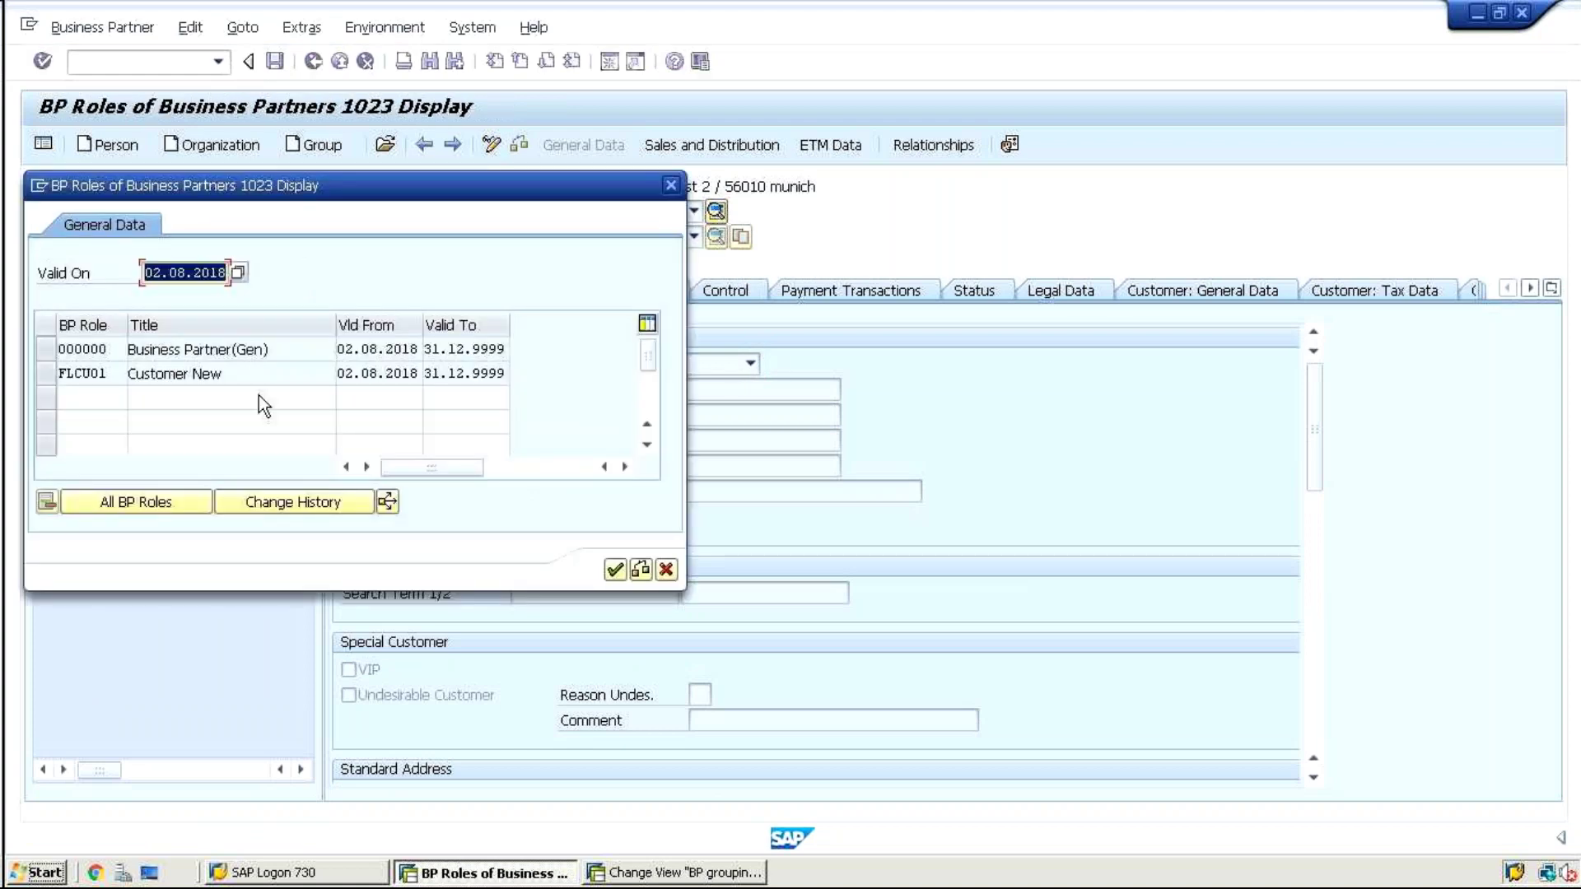
pyautogui.moveTo(271, 349); pyautogui.dragTo(87, 348)
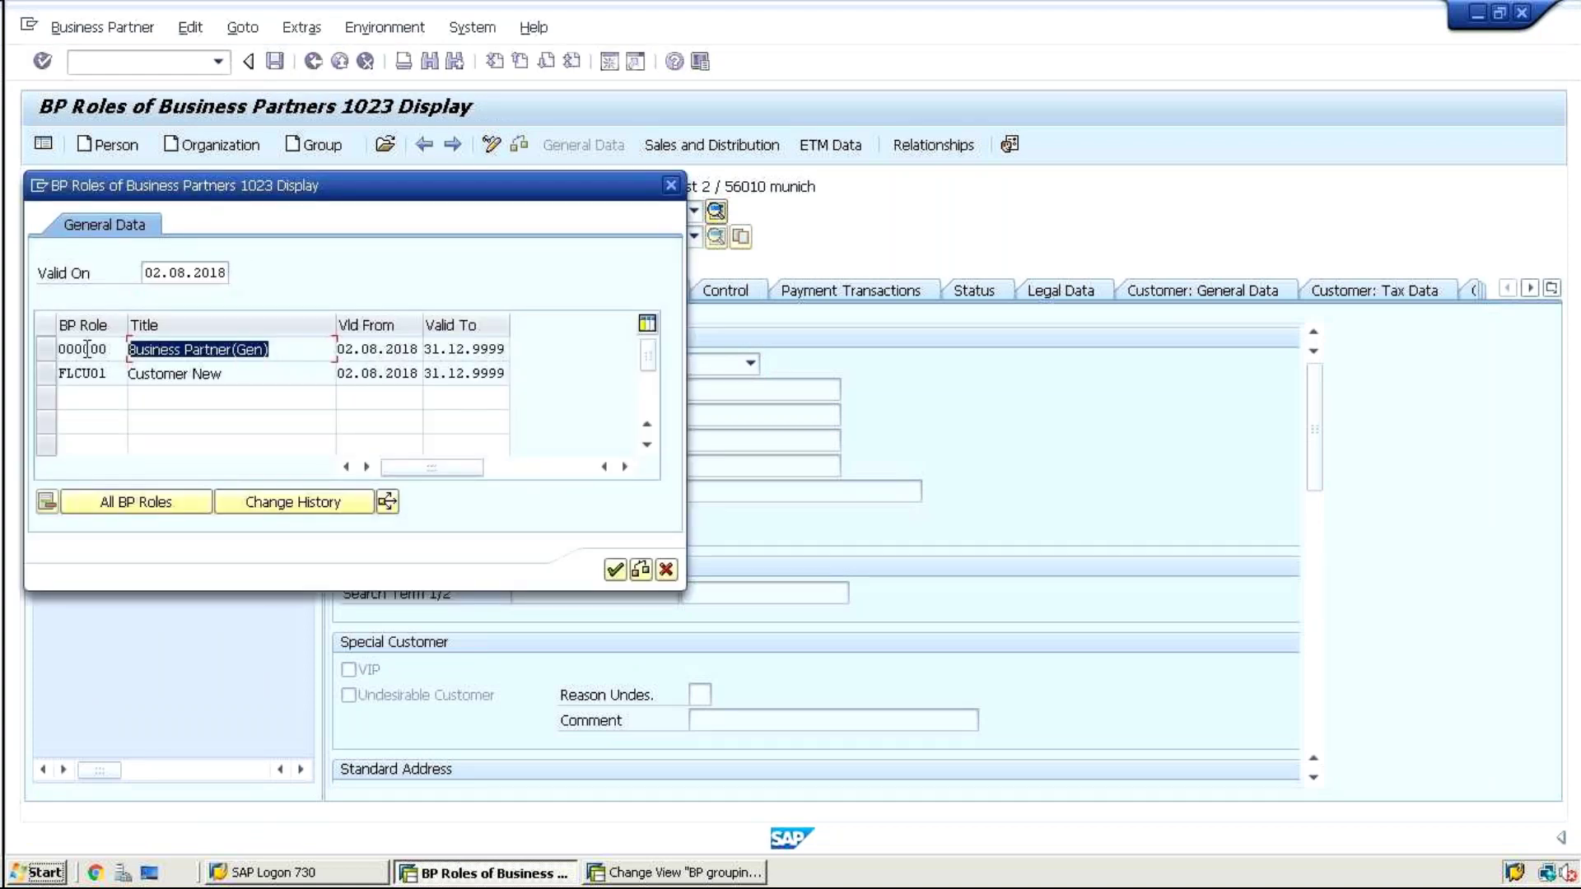
pyautogui.click(234, 381)
pyautogui.moveTo(234, 382); pyautogui.dragTo(92, 375)
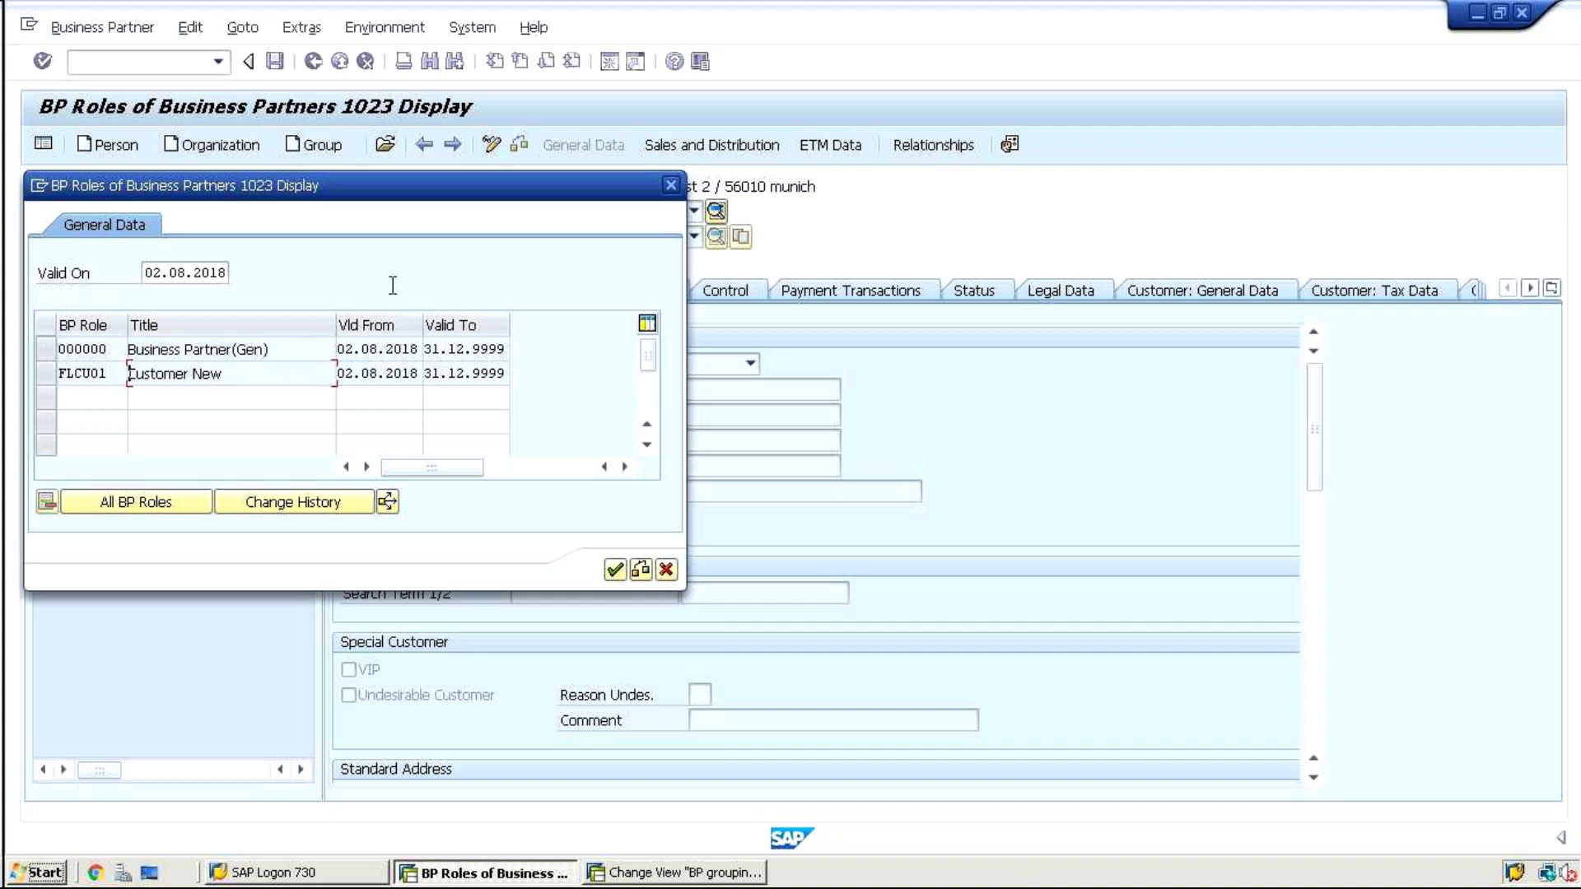
pyautogui.click(667, 187)
# Switch partner 1023 to change mode, choose role FLCU00 Customer (Fin.Accounting), and show Company Code data
pyautogui.click(492, 144)
pyautogui.click(696, 213)
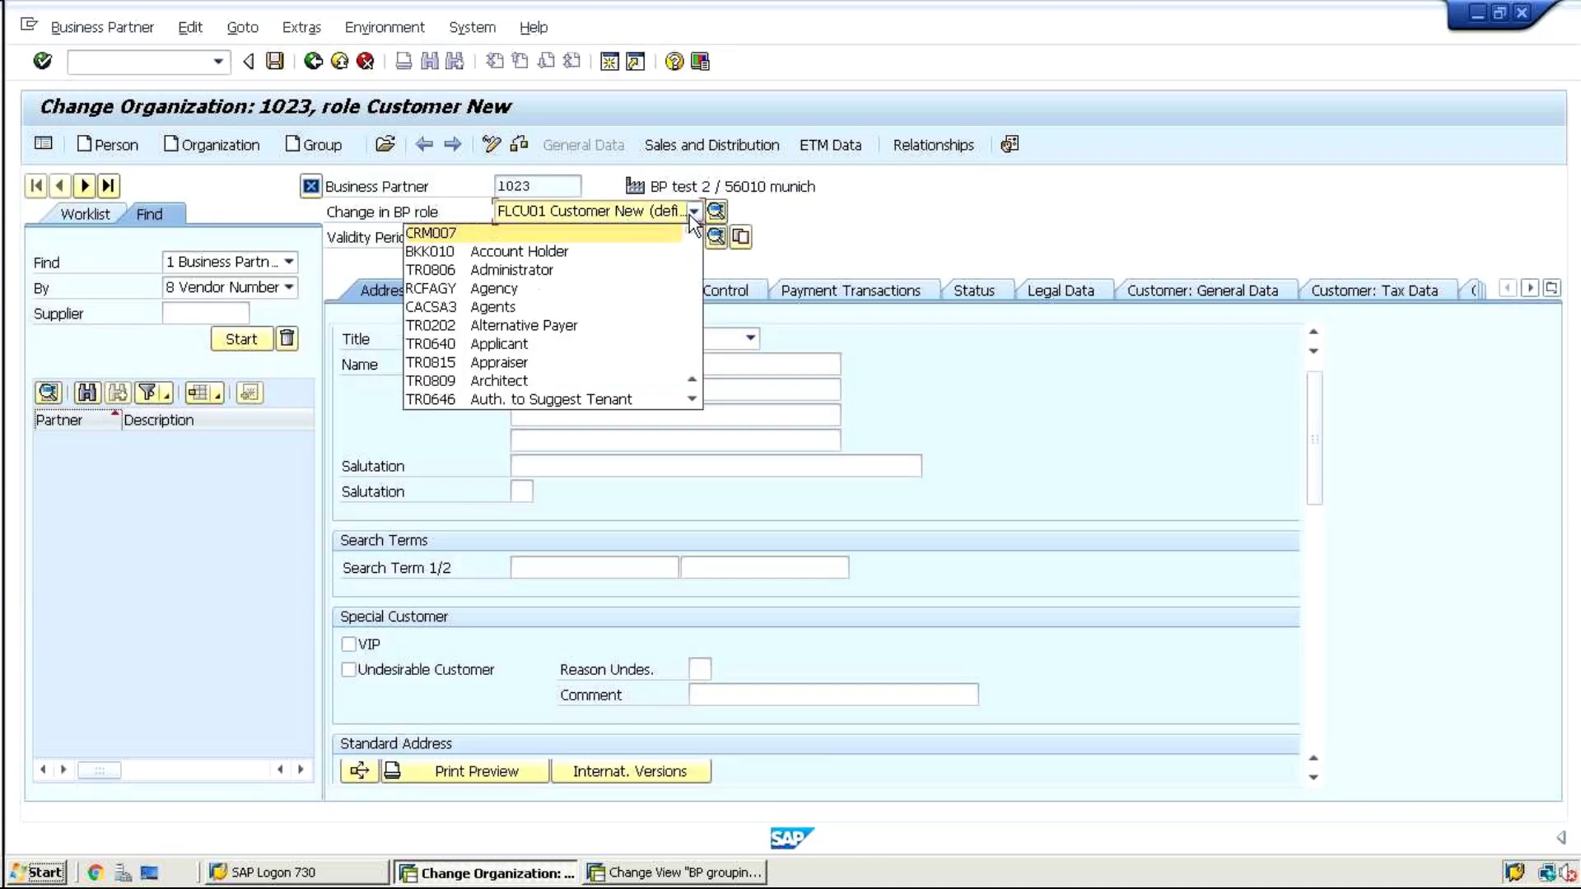
pyautogui.write('cust')
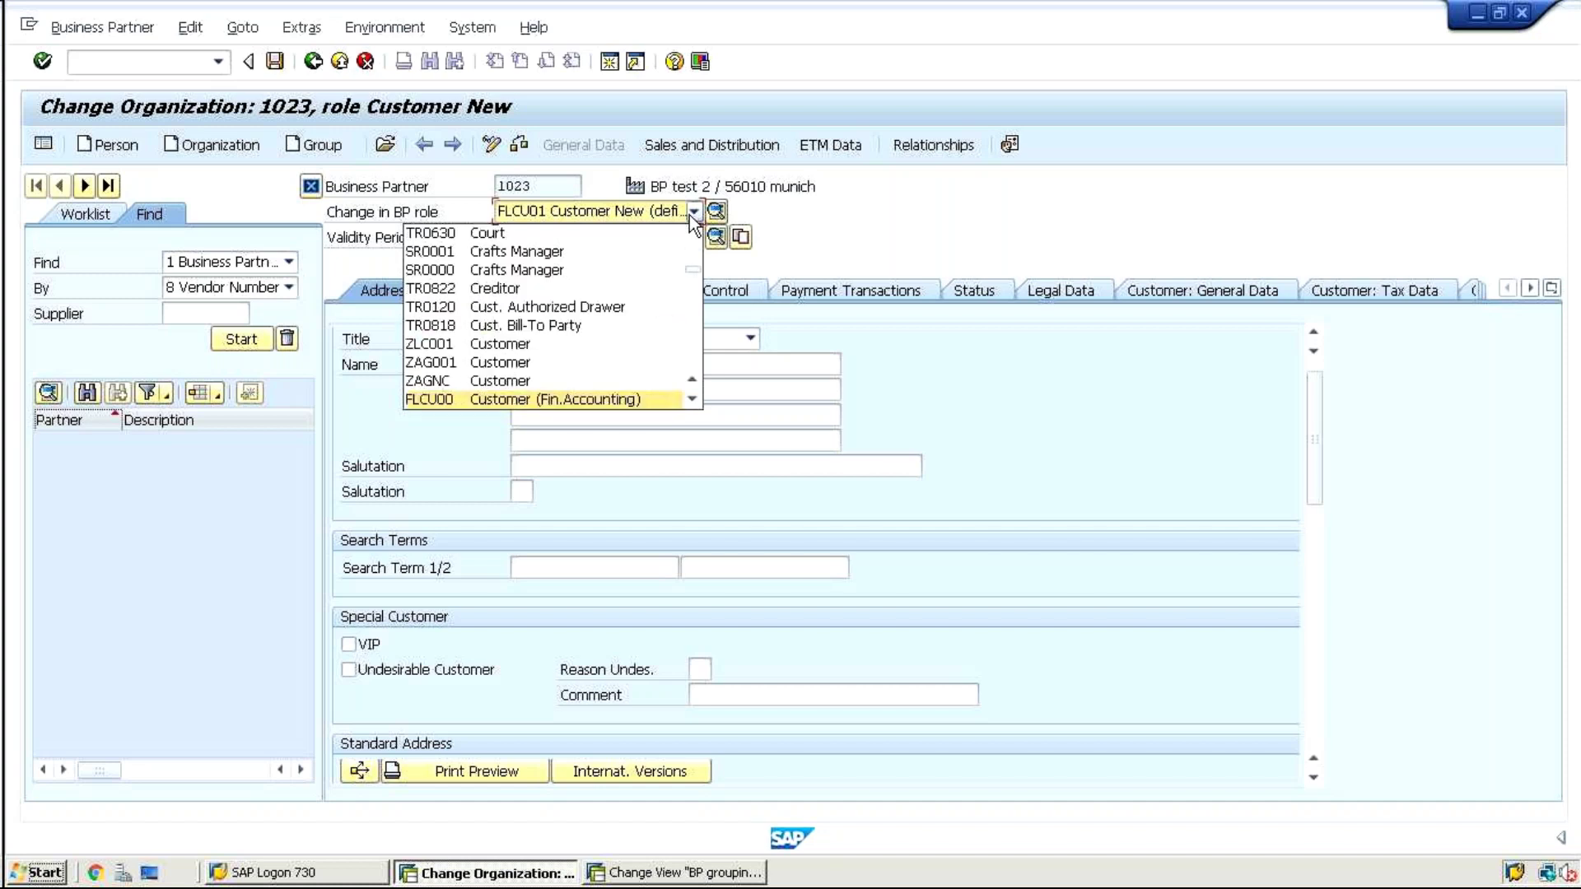
pyautogui.press('Return')
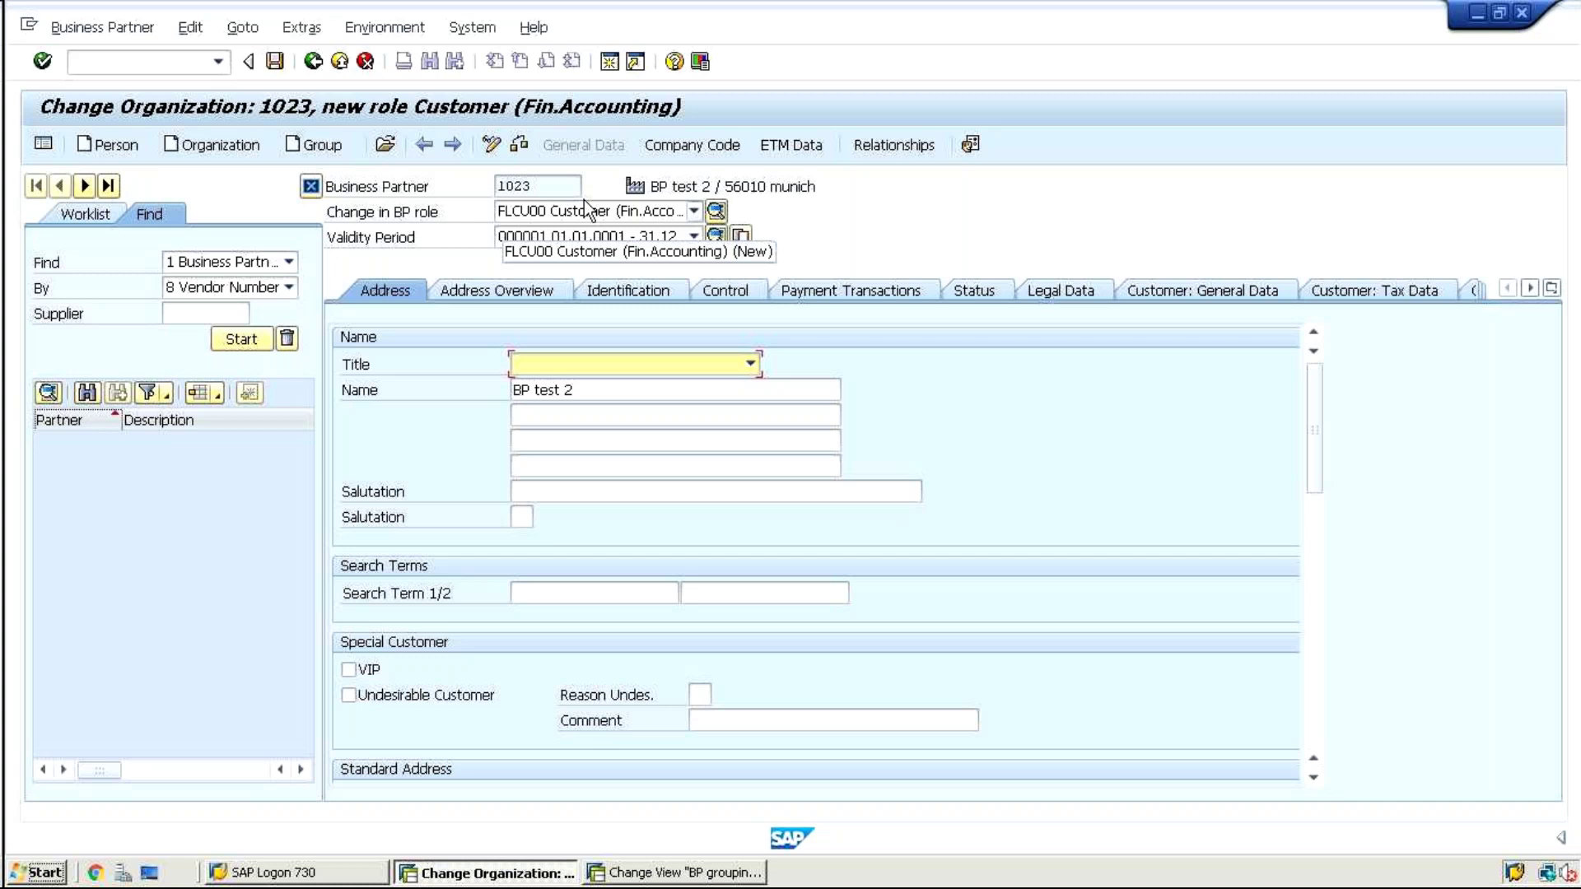
pyautogui.click(698, 145)
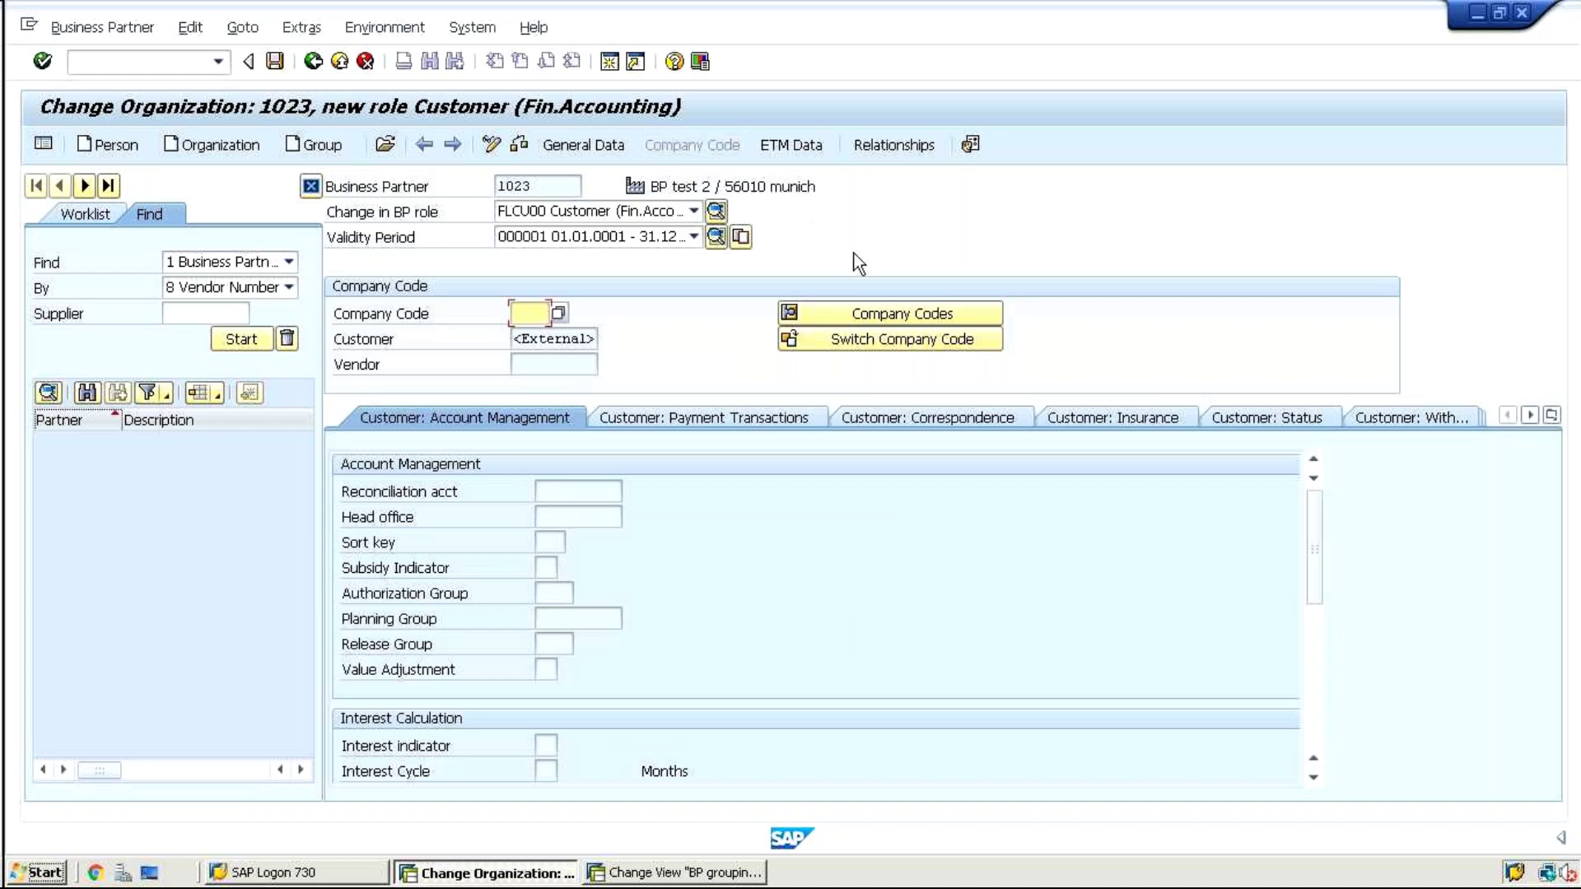
# Enter company code 1001 in the company code list and add a second row
pyautogui.click(852, 310)
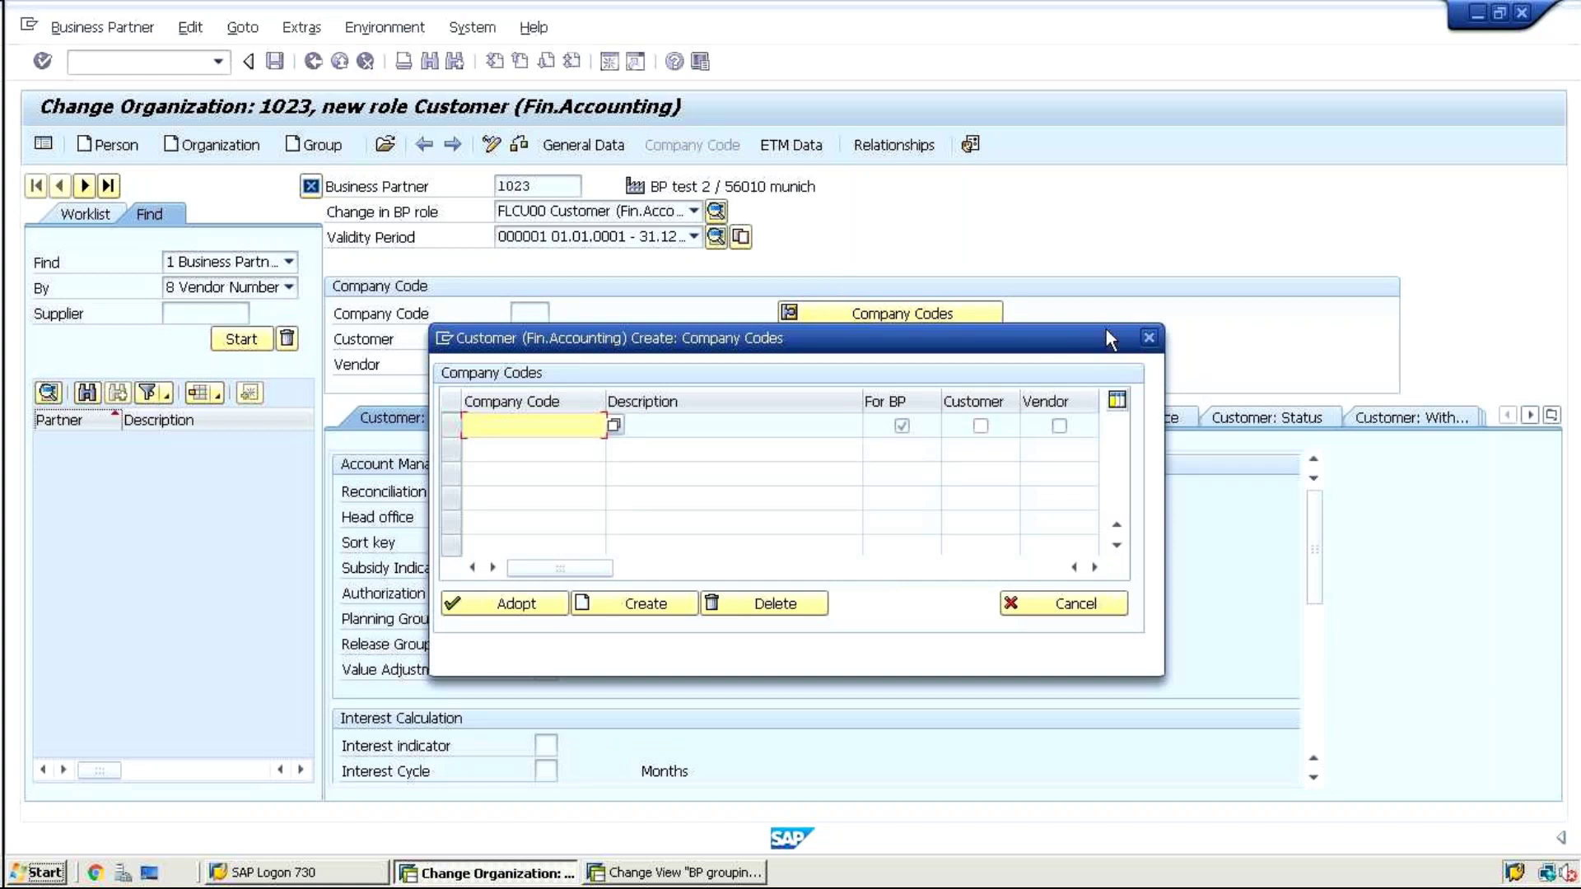
pyautogui.write('1001')
pyautogui.press('Return')
pyautogui.click(591, 605)
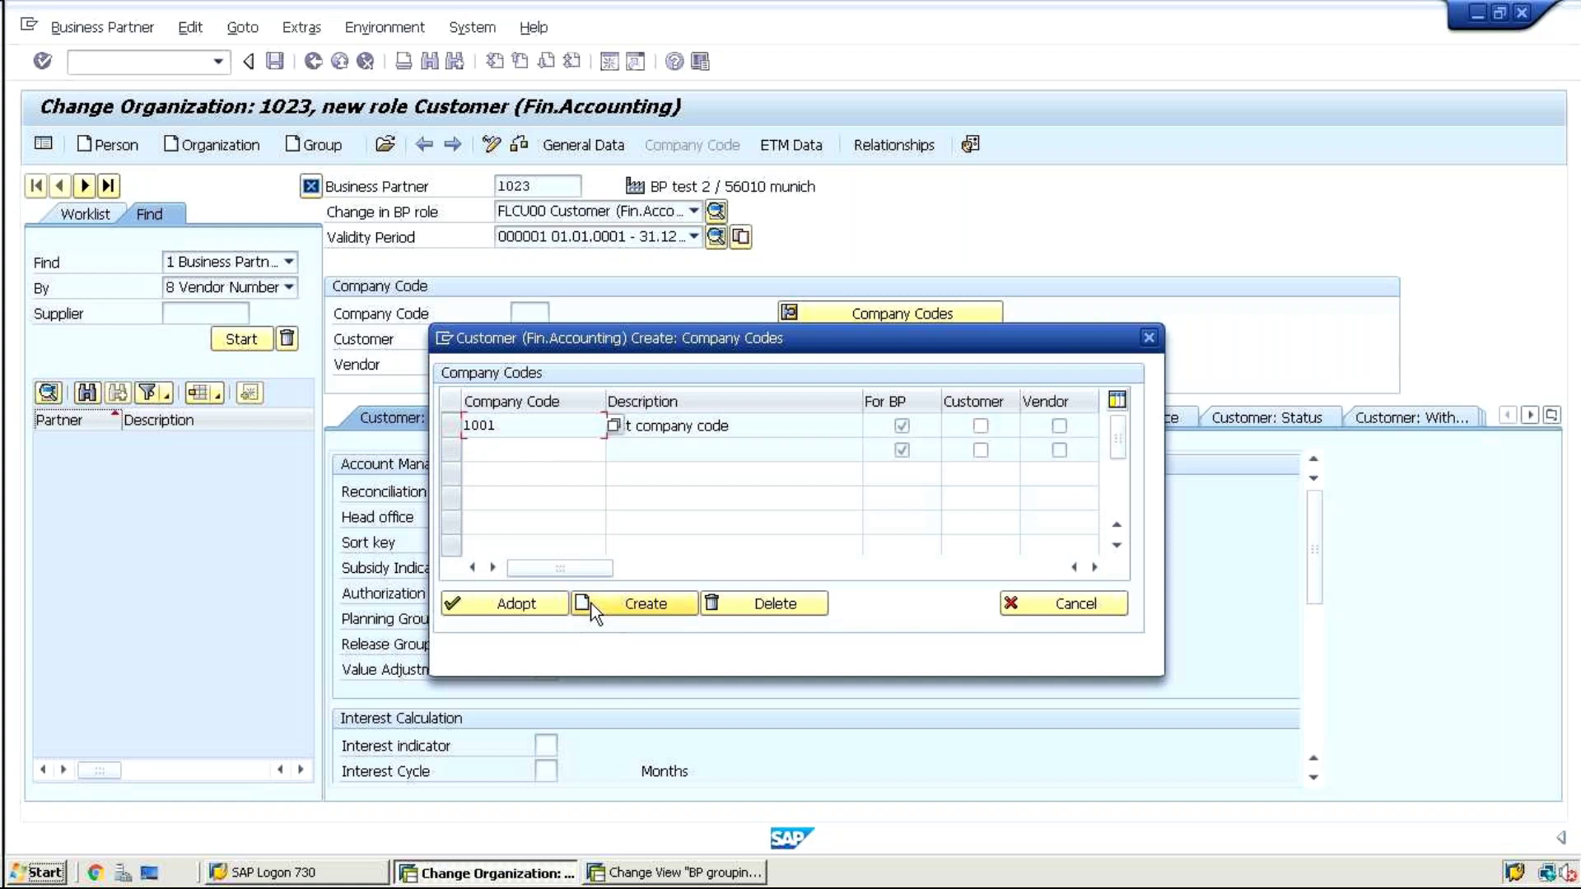
# Enter company code 1010, mark 1001 and 1010 as customer codes, and adopt them
pyautogui.click(536, 447)
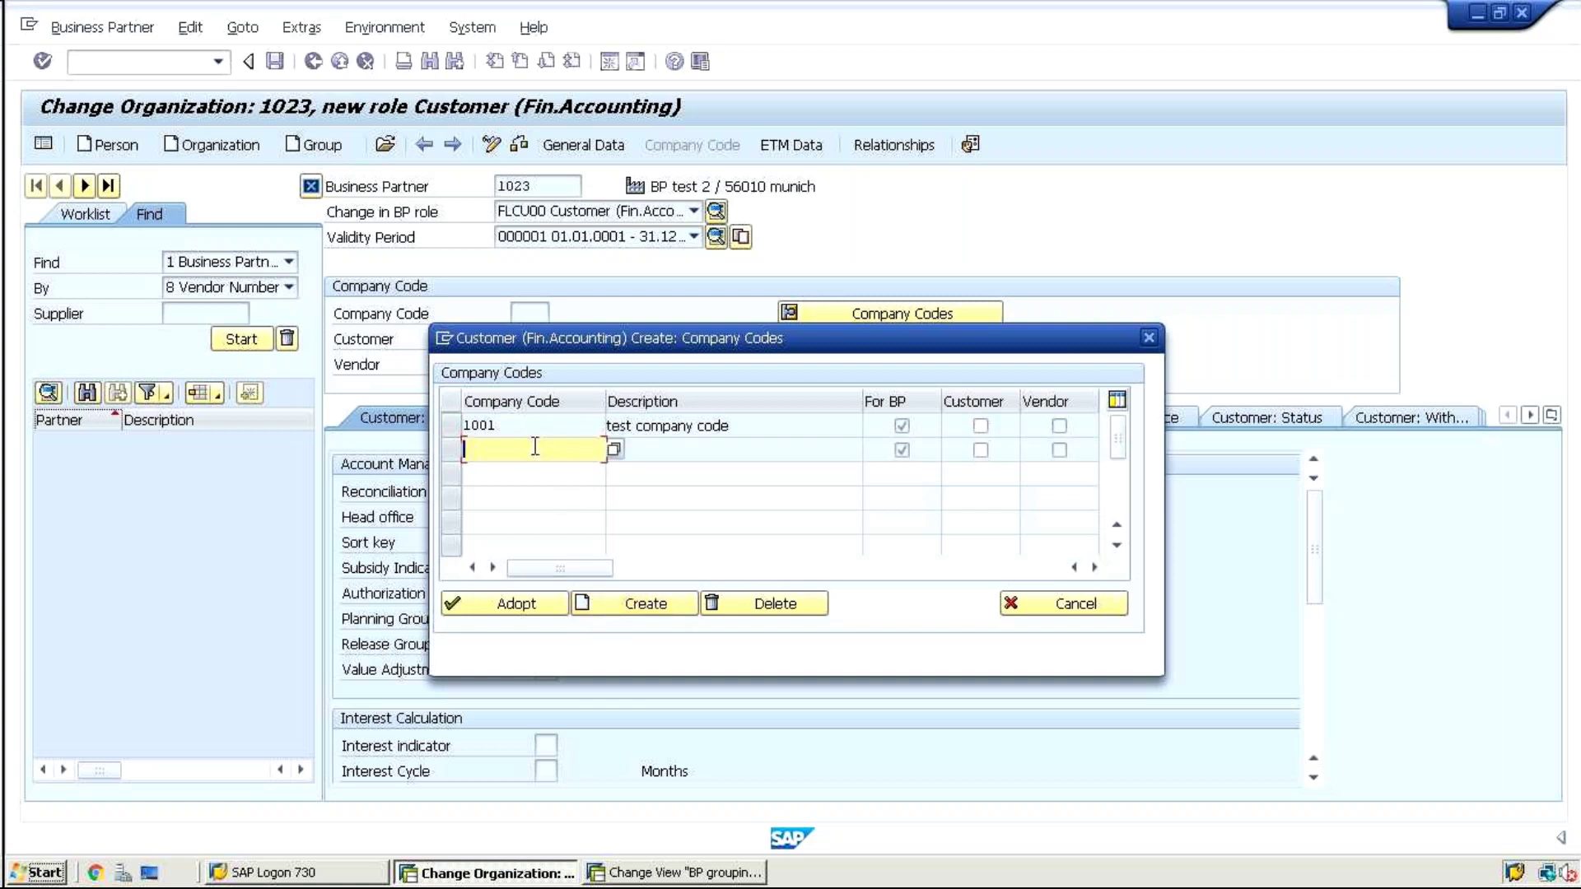
pyautogui.write('1010')
pyautogui.press('Return')
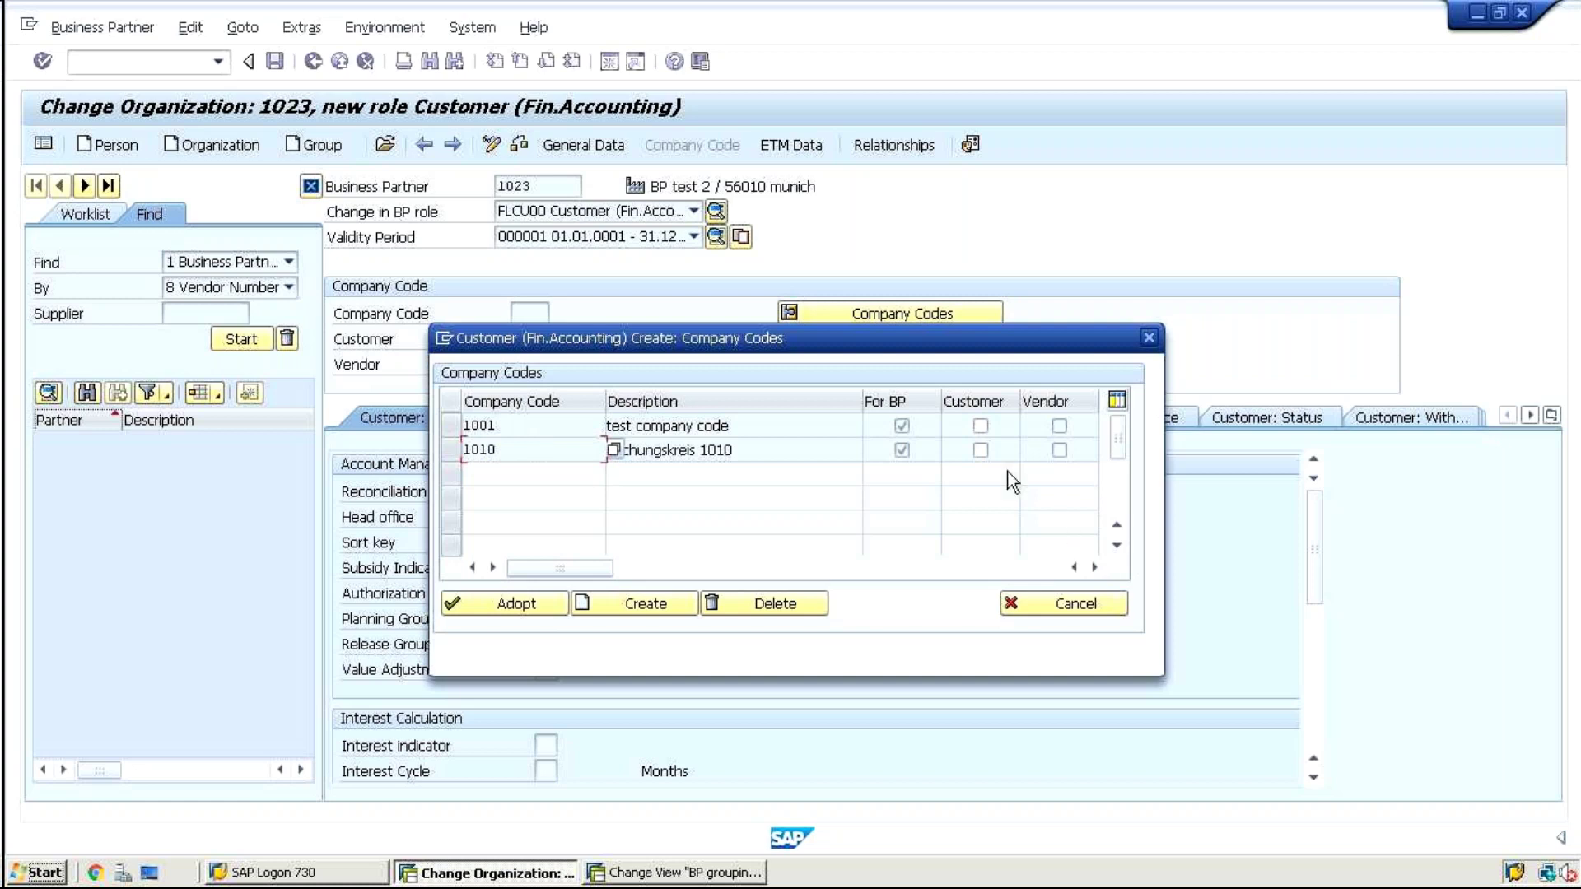
pyautogui.click(980, 450)
pyautogui.click(980, 426)
pyautogui.click(472, 601)
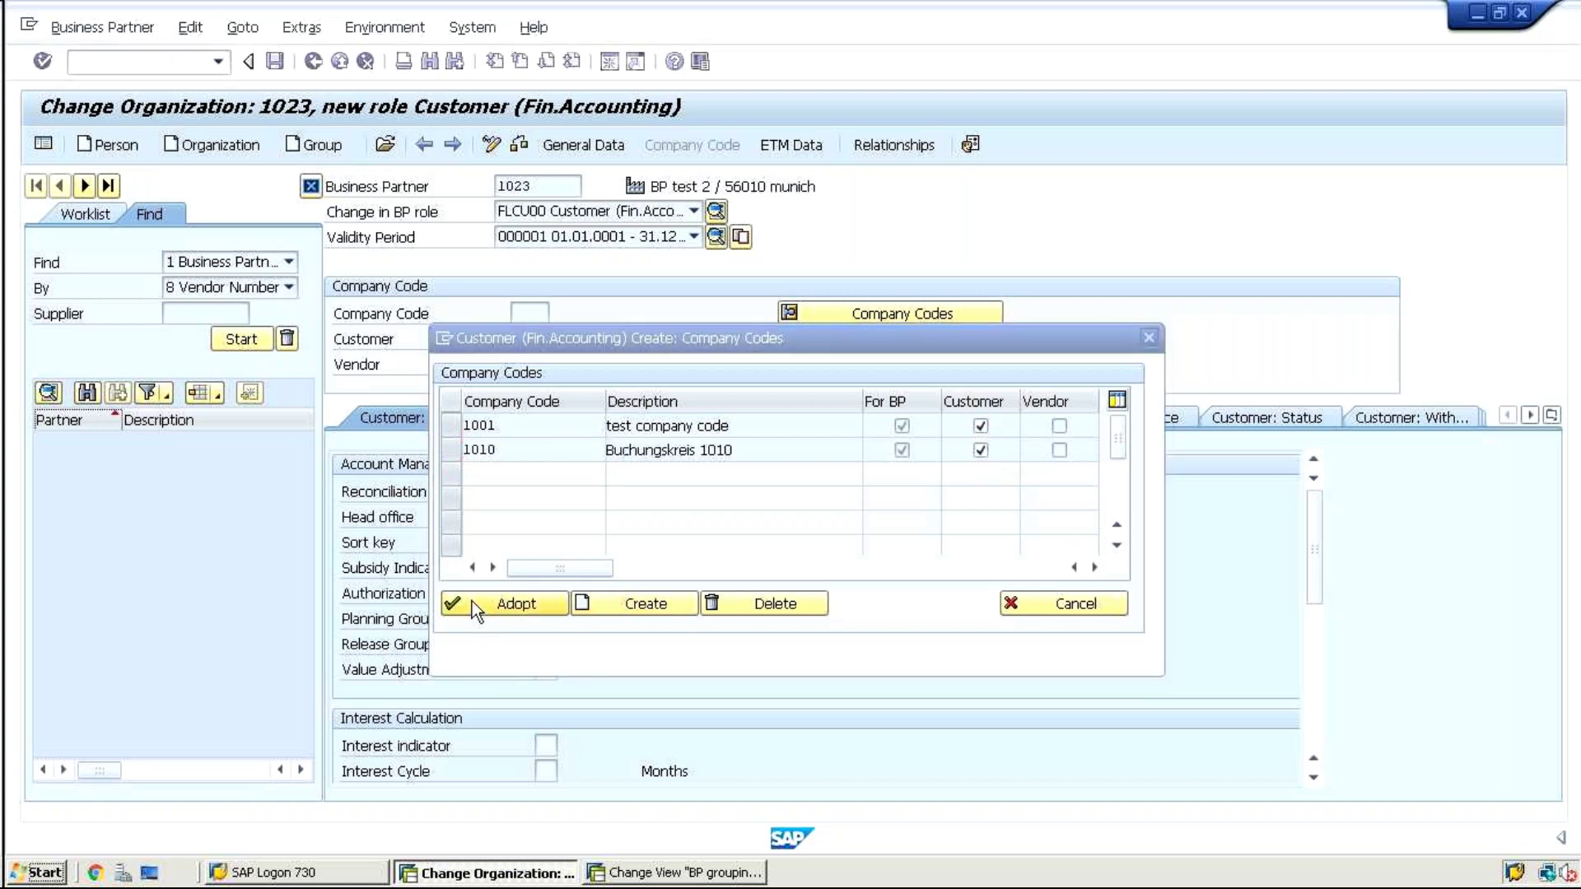
pyautogui.click(571, 494)
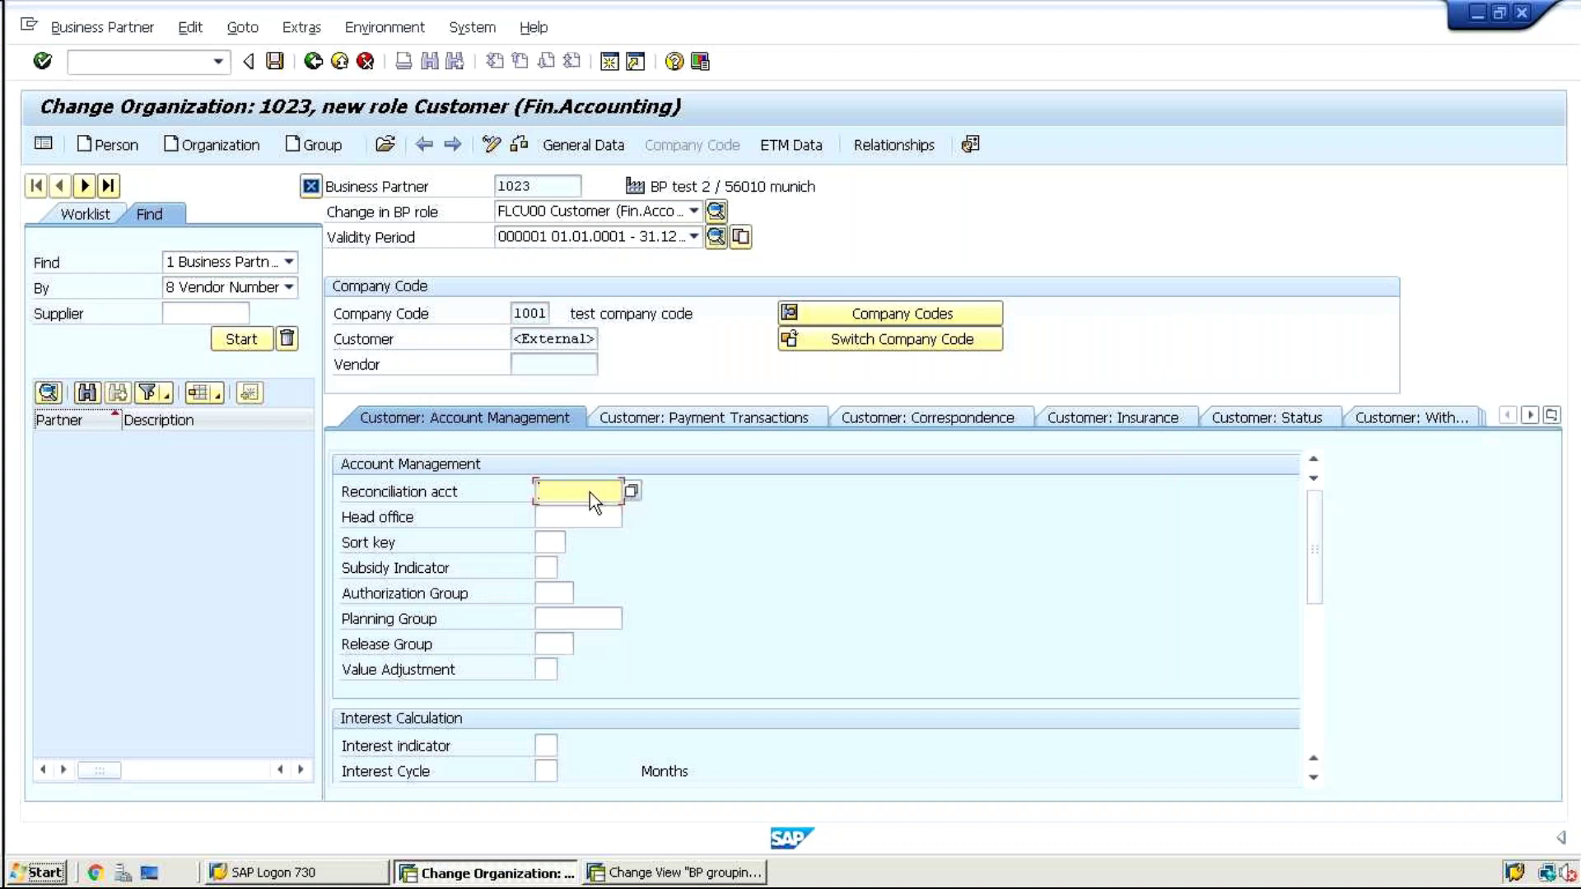
# Set reconciliation account 12100001 for the customer company code
pyautogui.press('F4')
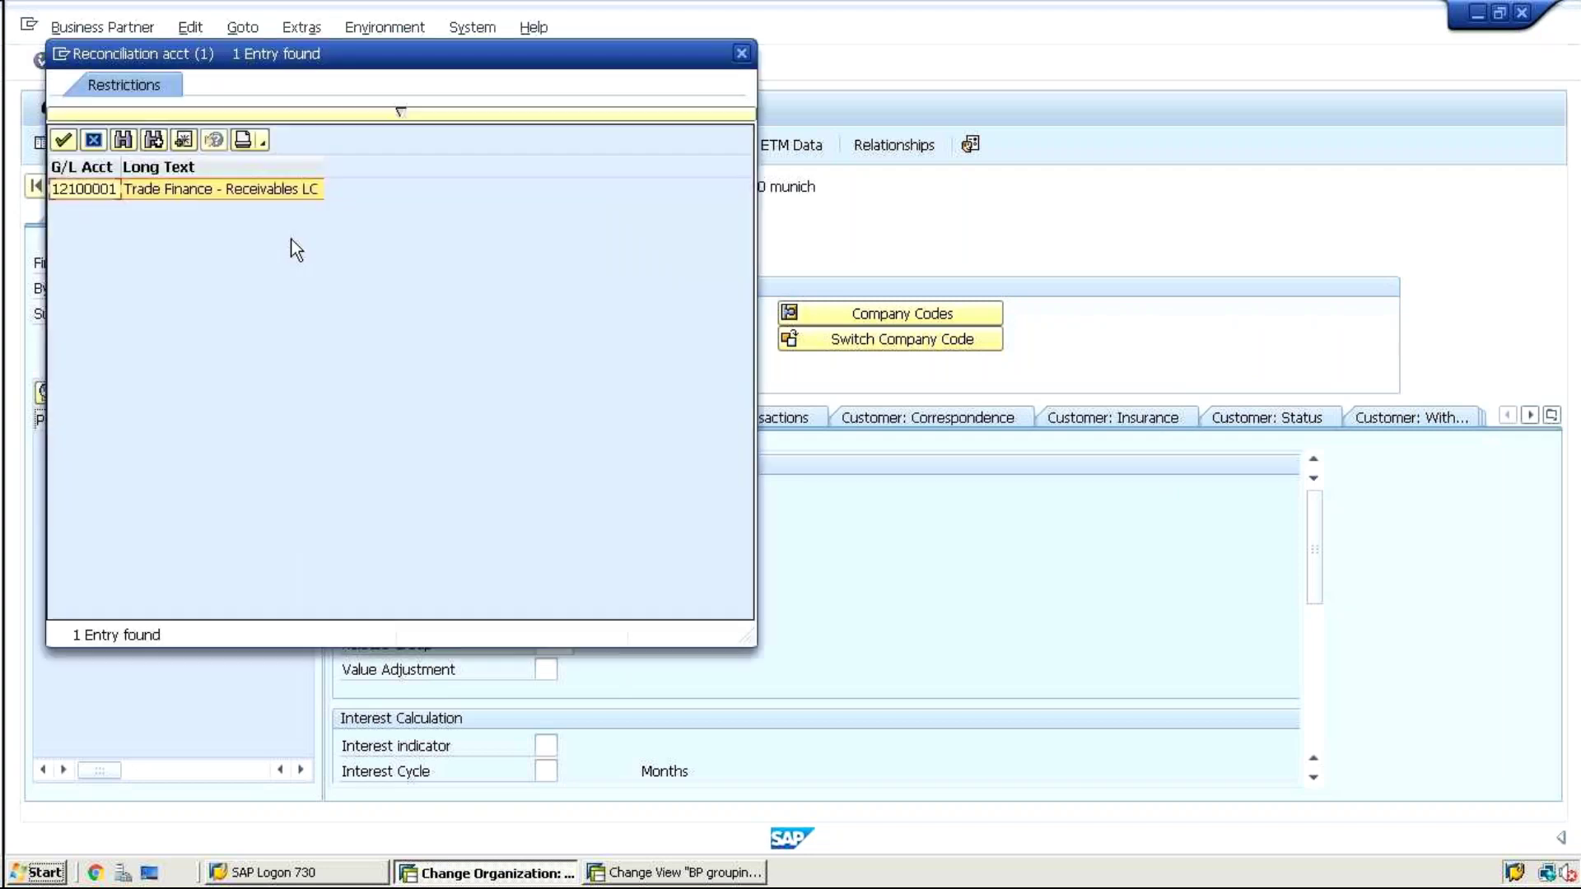
pyautogui.doubleClick(232, 189)
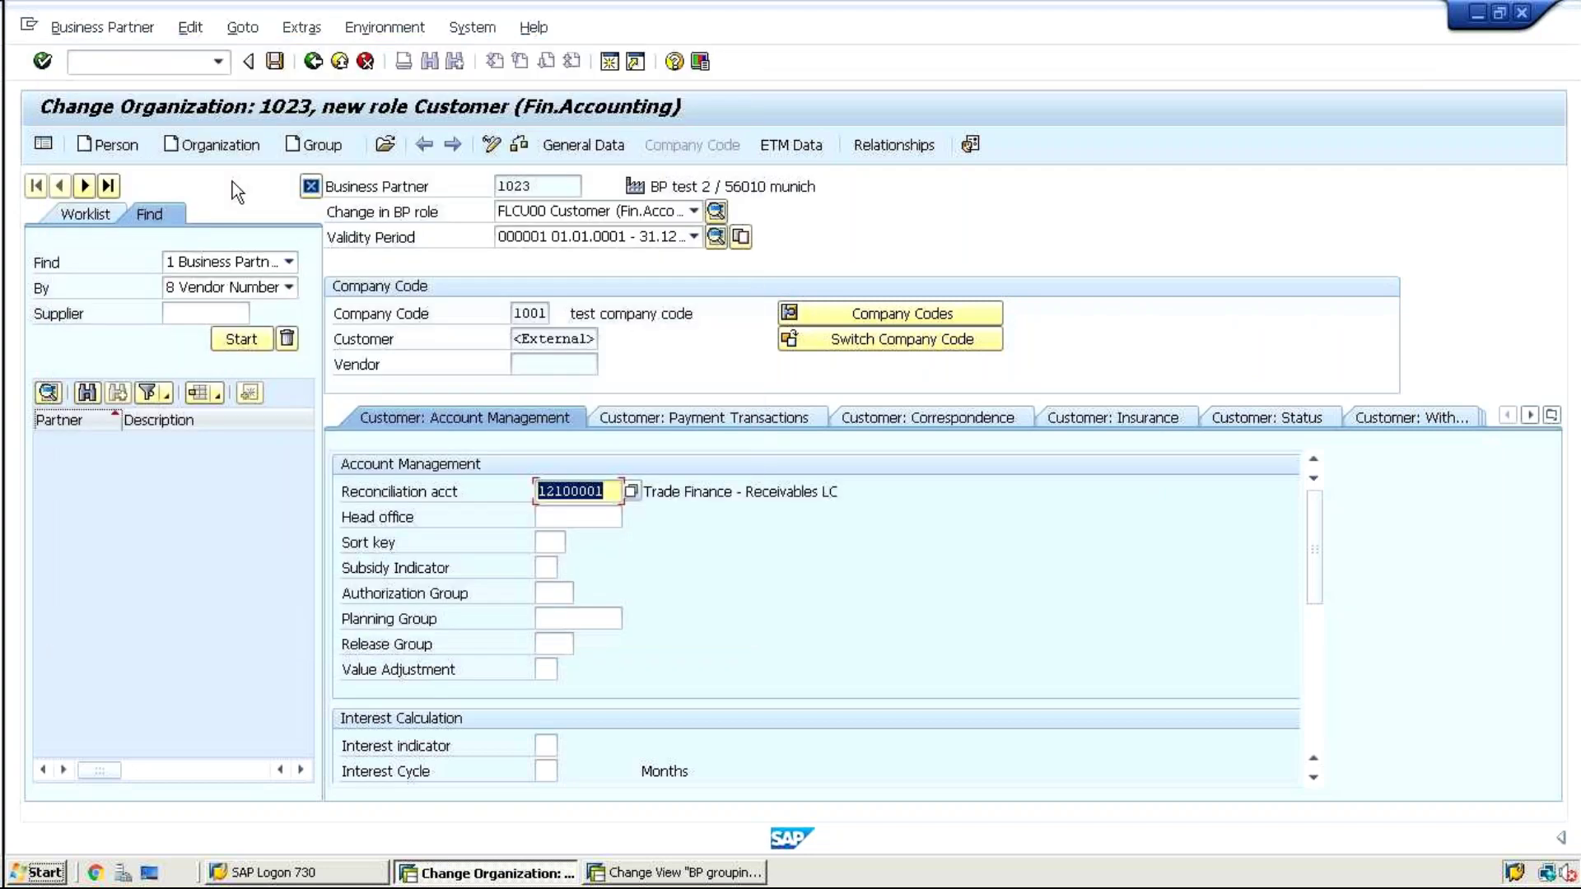
pyautogui.moveTo(1311, 530); pyautogui.dragTo(1303, 492)
# Go through the Payment, Correspondence and Status tabs to the Withholding Tax tab
pyautogui.click(787, 415)
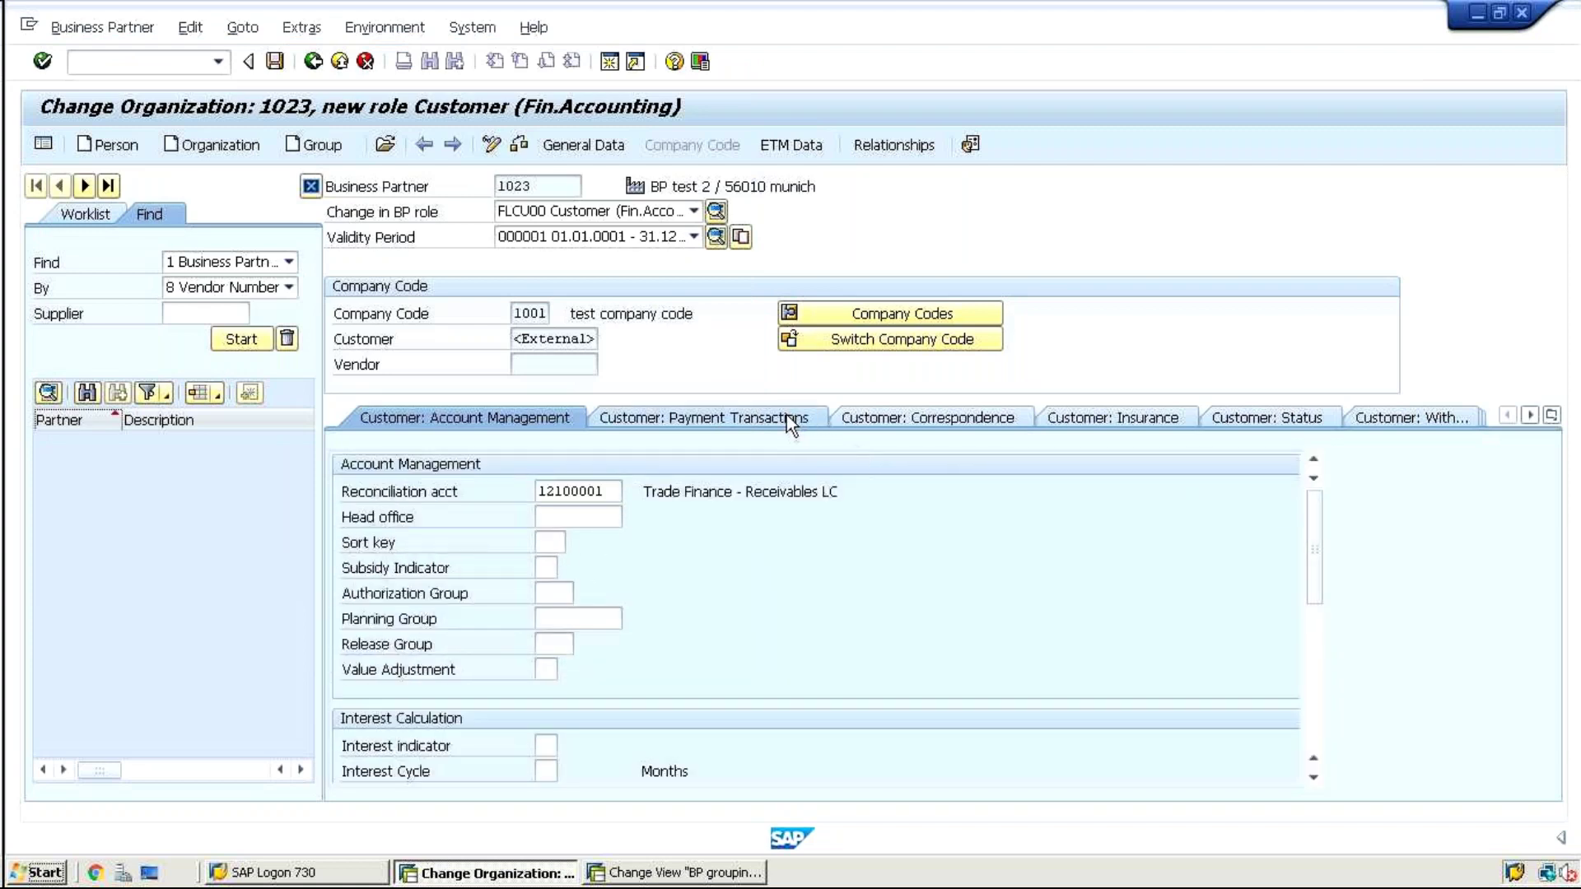
pyautogui.click(906, 422)
pyautogui.click(1054, 420)
pyautogui.click(1288, 414)
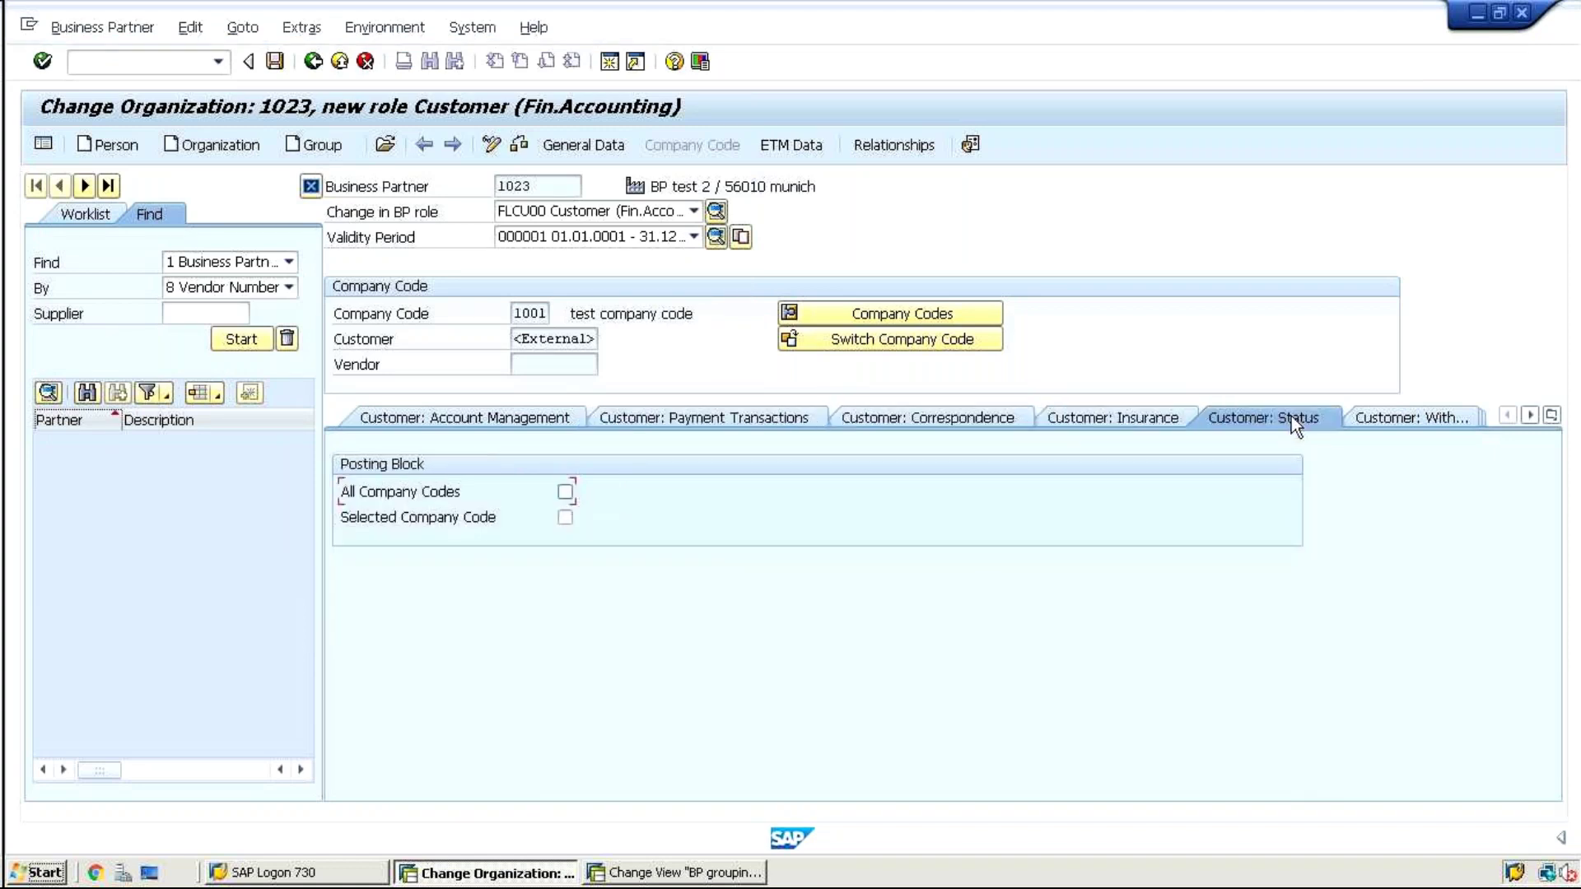
pyautogui.click(1423, 420)
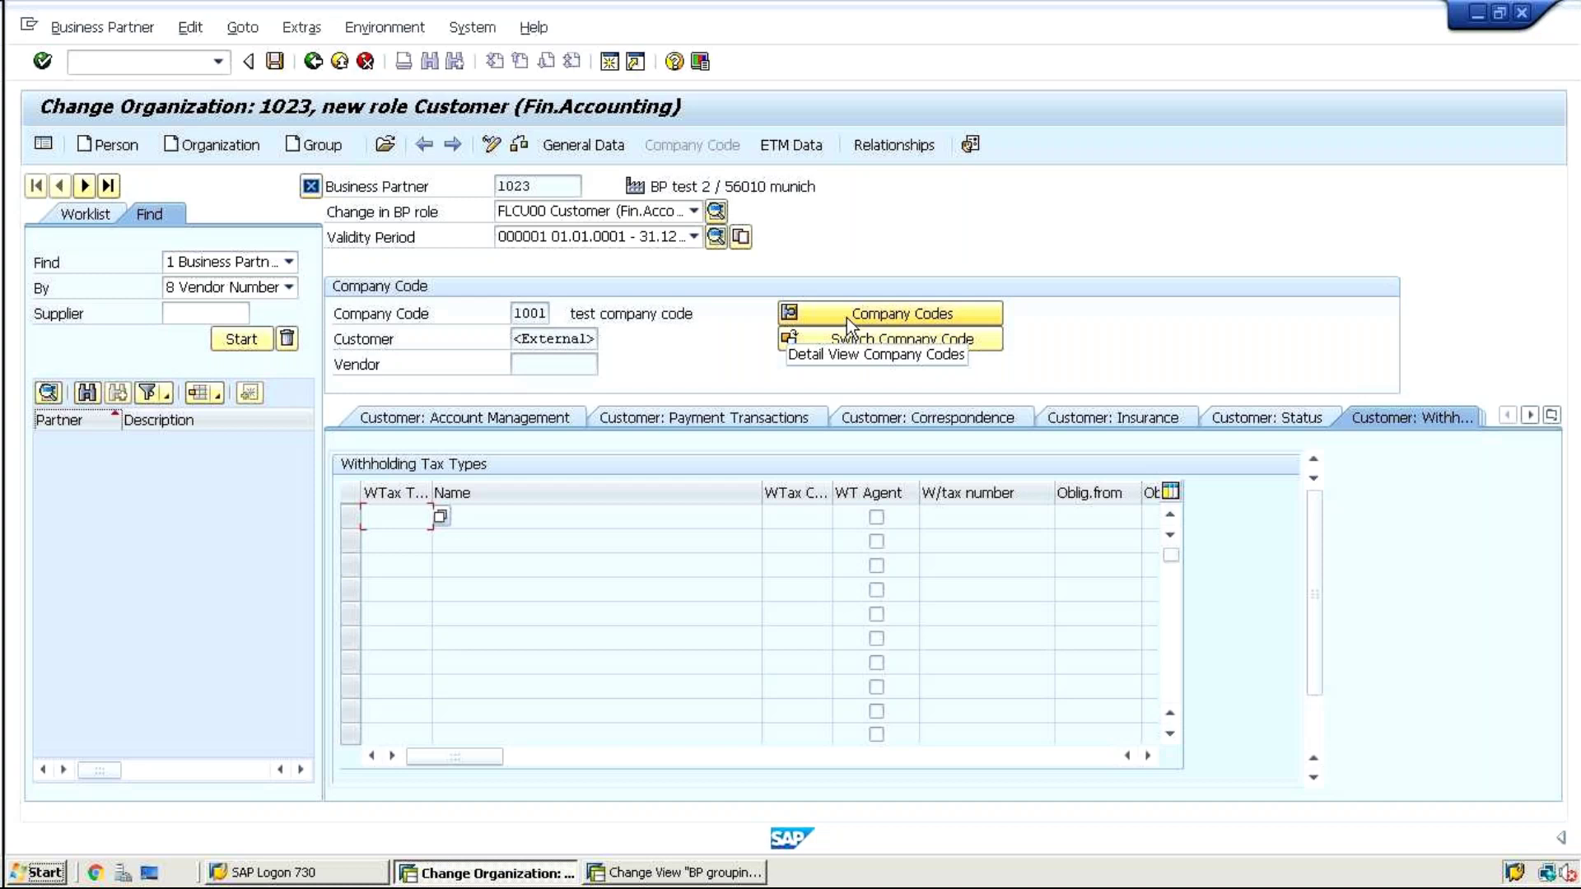
# Review company codes 1001 and 1010, cancel the list, and attempt to save partner 1023
pyautogui.click(846, 318)
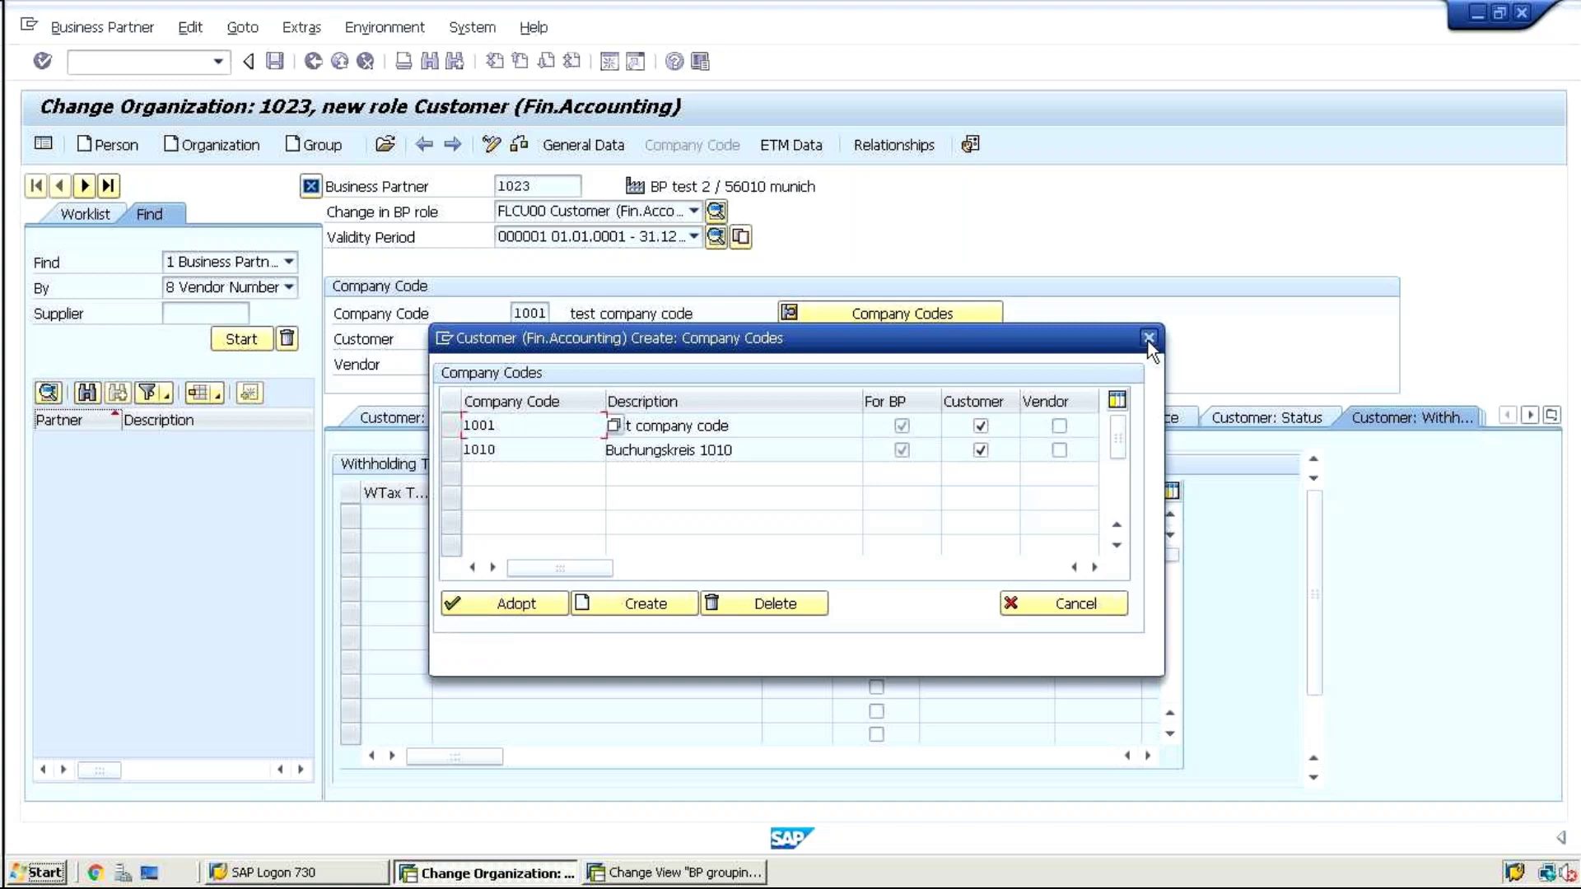
pyautogui.click(1075, 610)
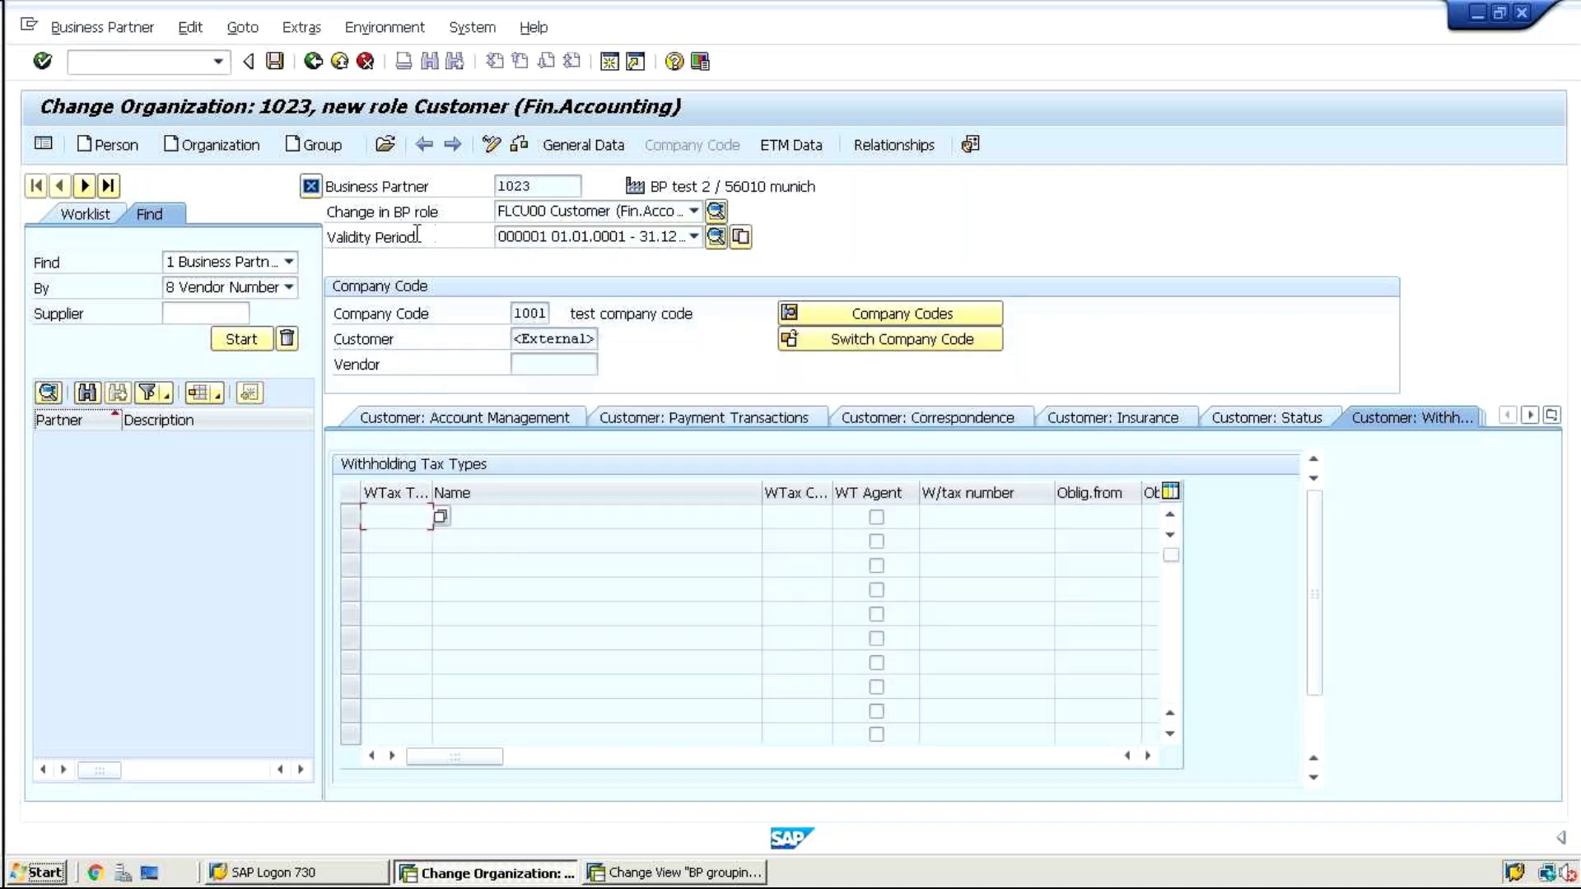
pyautogui.click(273, 63)
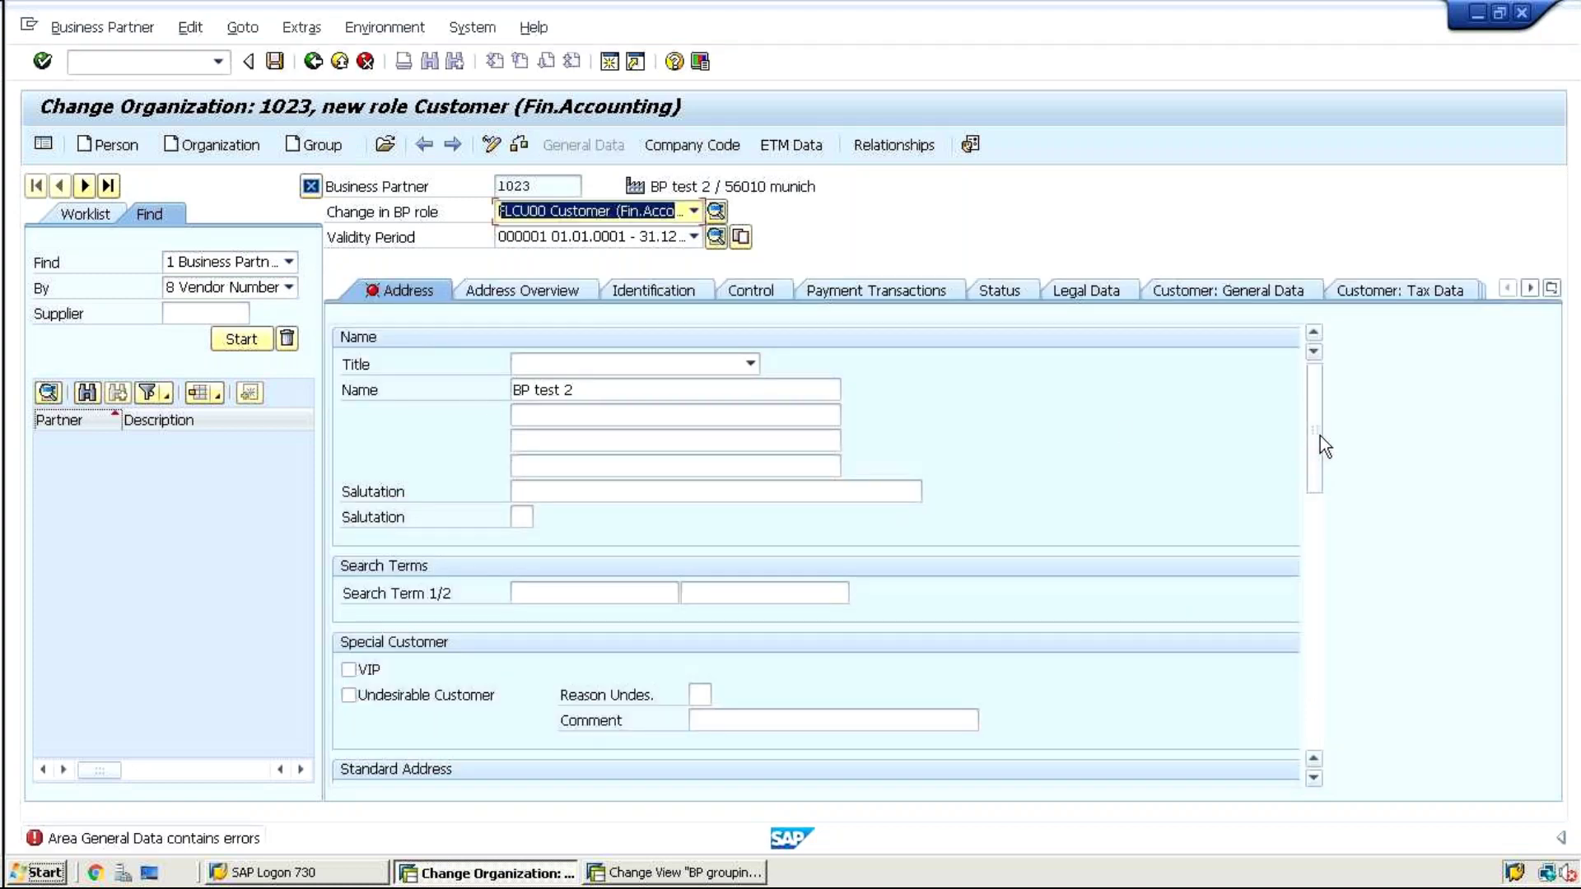
# Choose EN English as the communication language and save partner 1023
pyautogui.moveTo(1316, 433); pyautogui.dragTo(1297, 567)
pyautogui.click(536, 692)
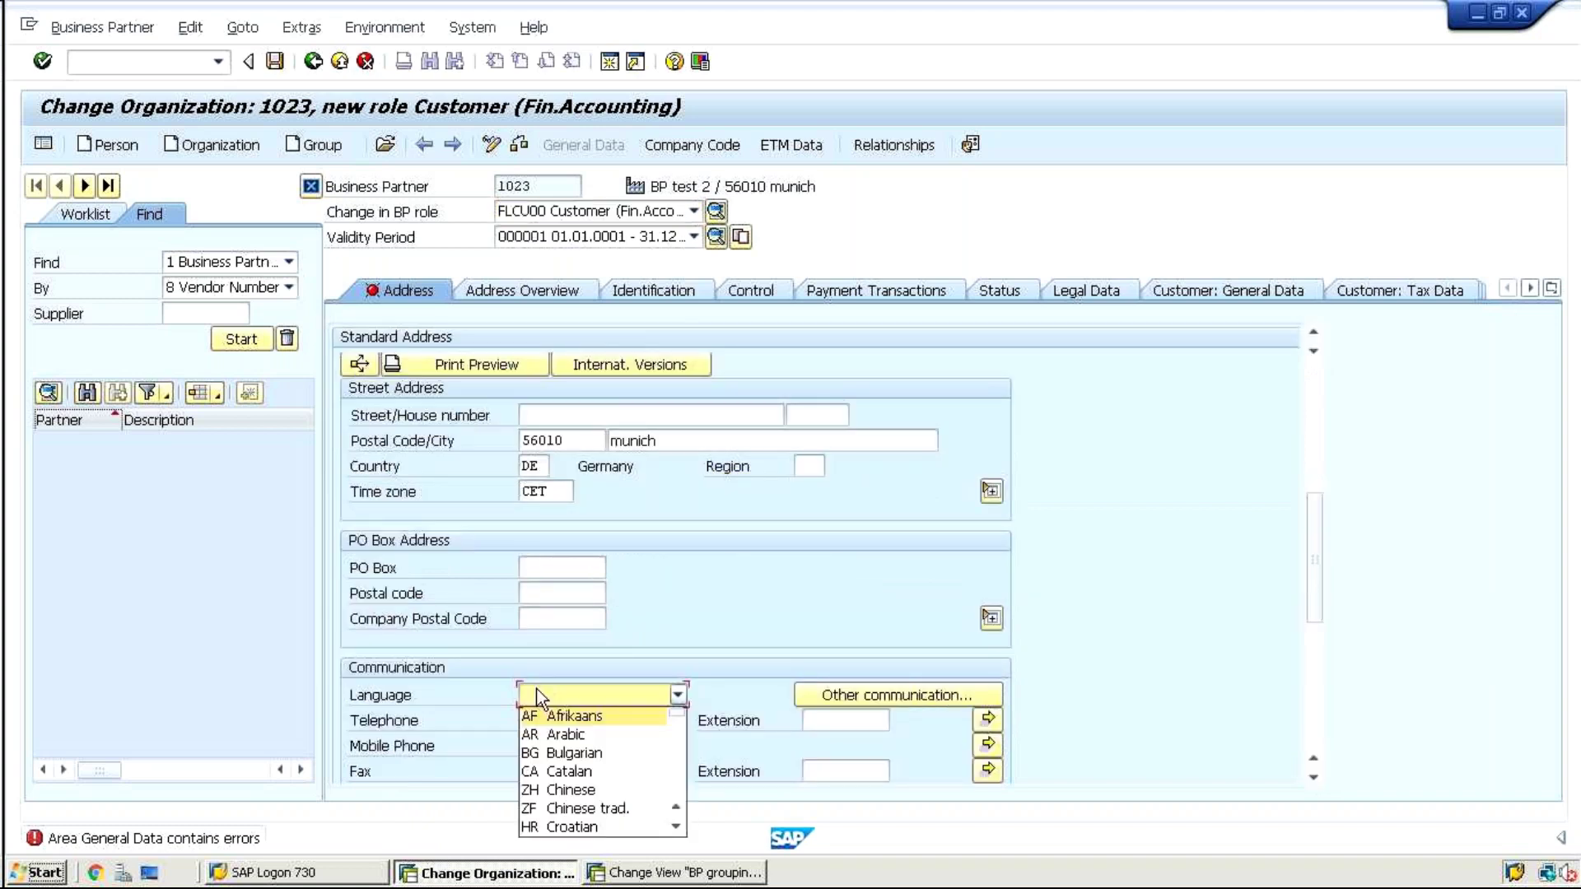
pyautogui.press('Return')
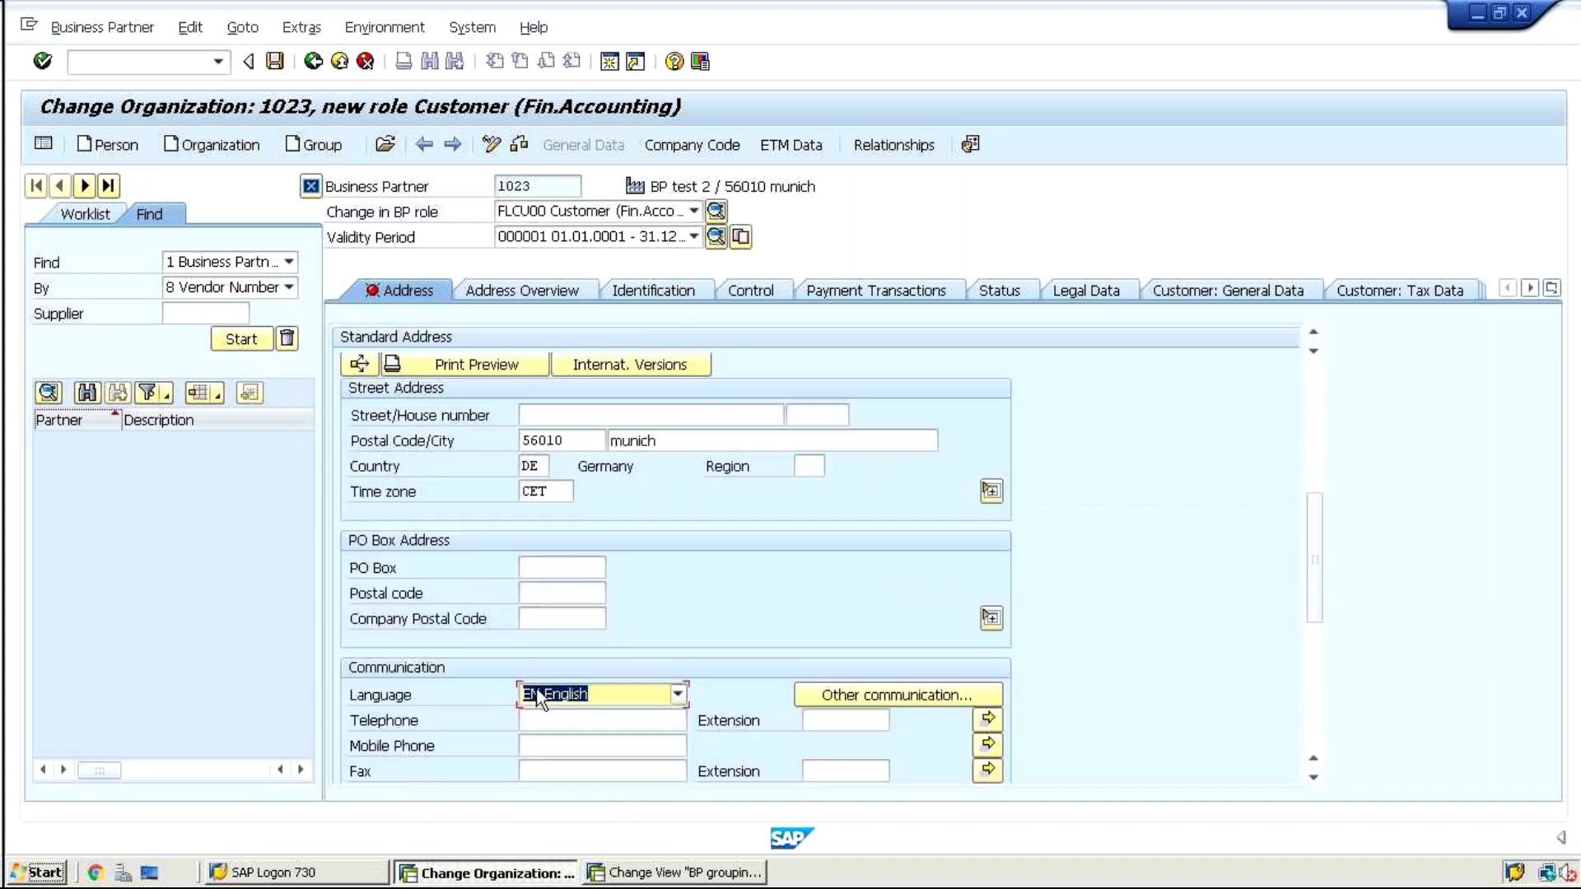
pyautogui.click(275, 61)
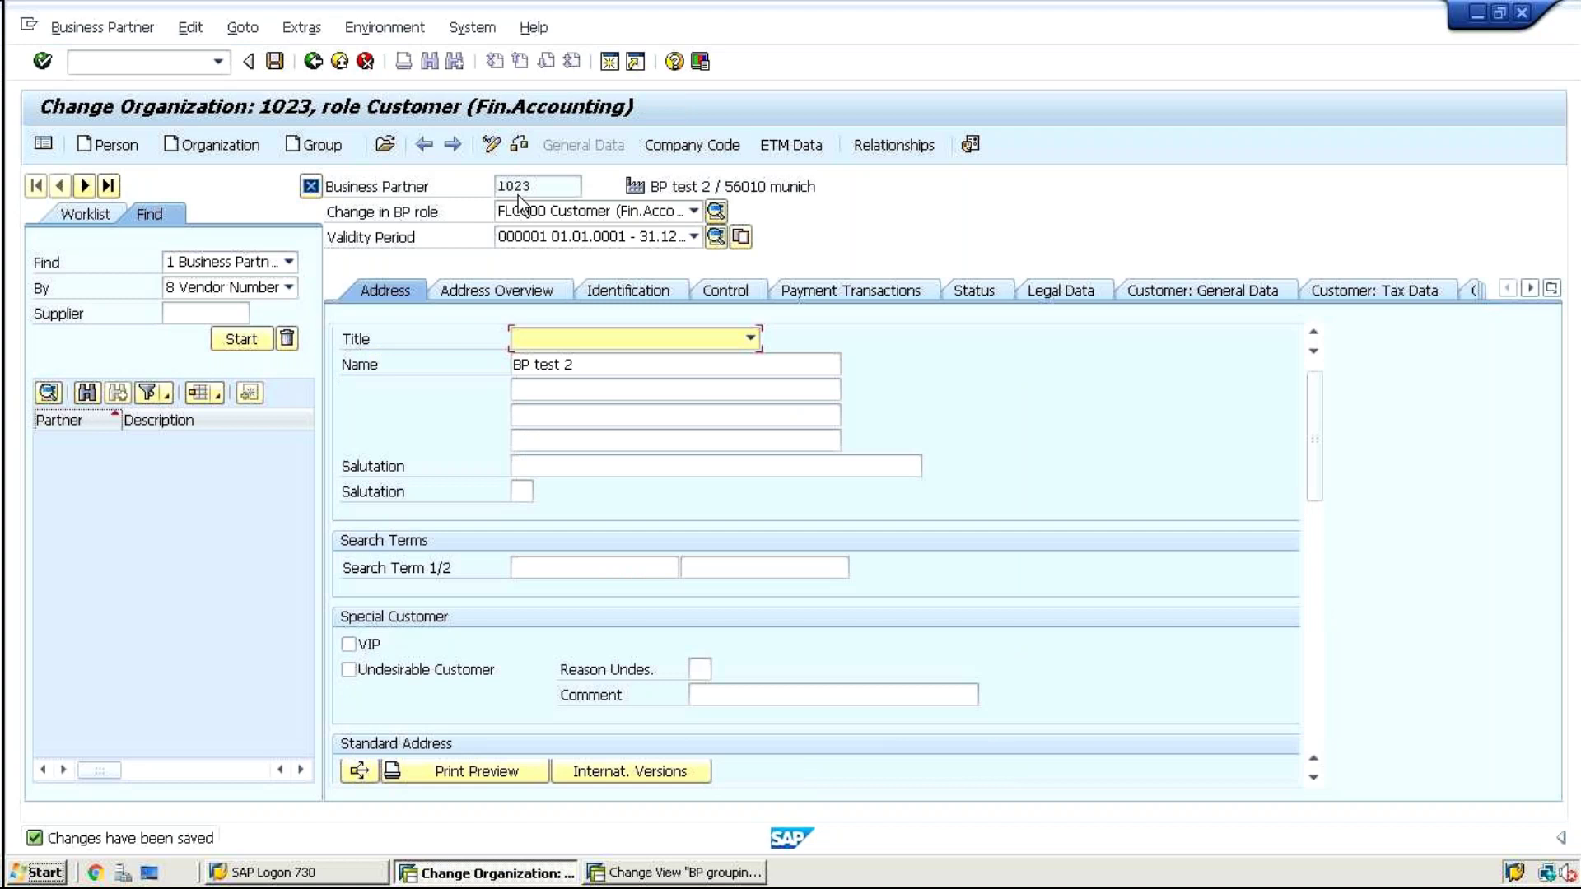
# Switch partner 1023 to display mode and review its Business Partner(Gen) and Customer New roles
pyautogui.click(491, 146)
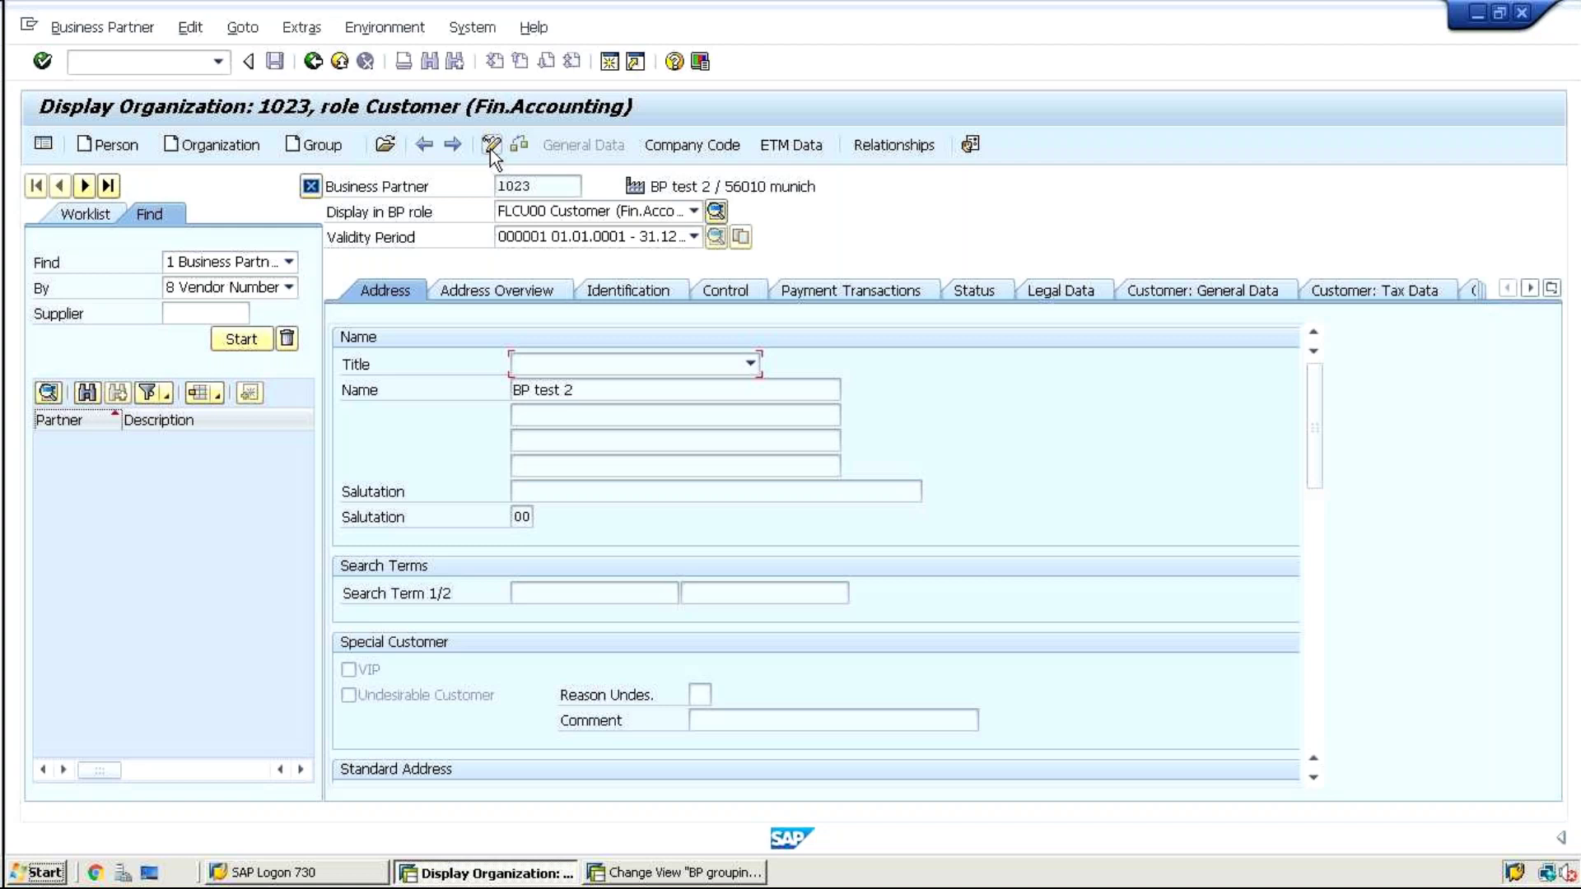
pyautogui.click(714, 211)
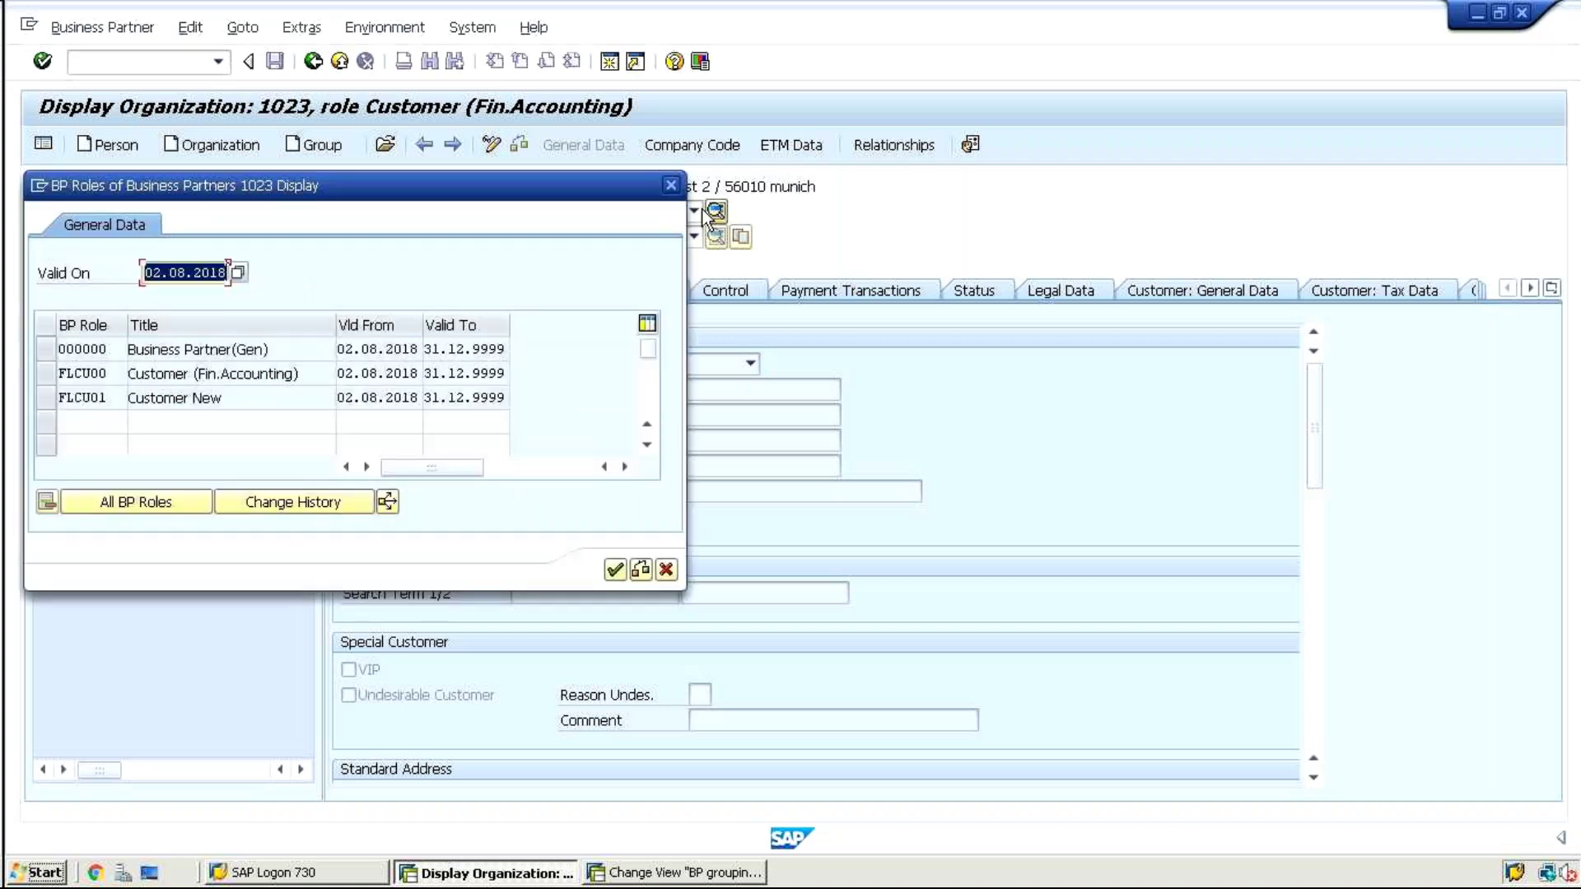
pyautogui.click(178, 349)
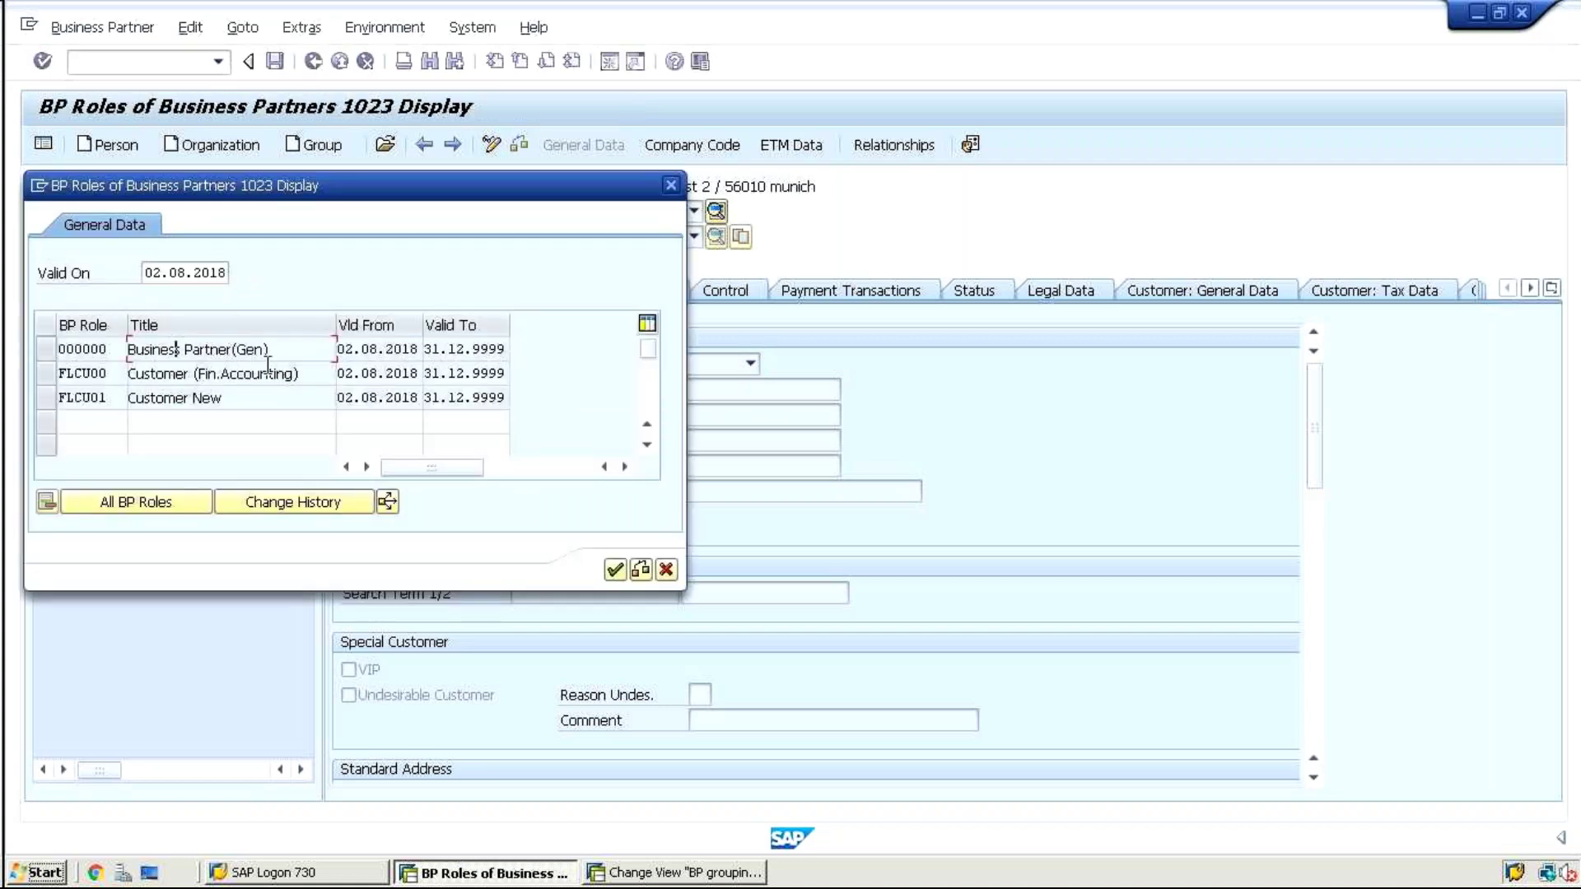
pyautogui.moveTo(229, 398); pyautogui.dragTo(115, 403)
pyautogui.click(671, 186)
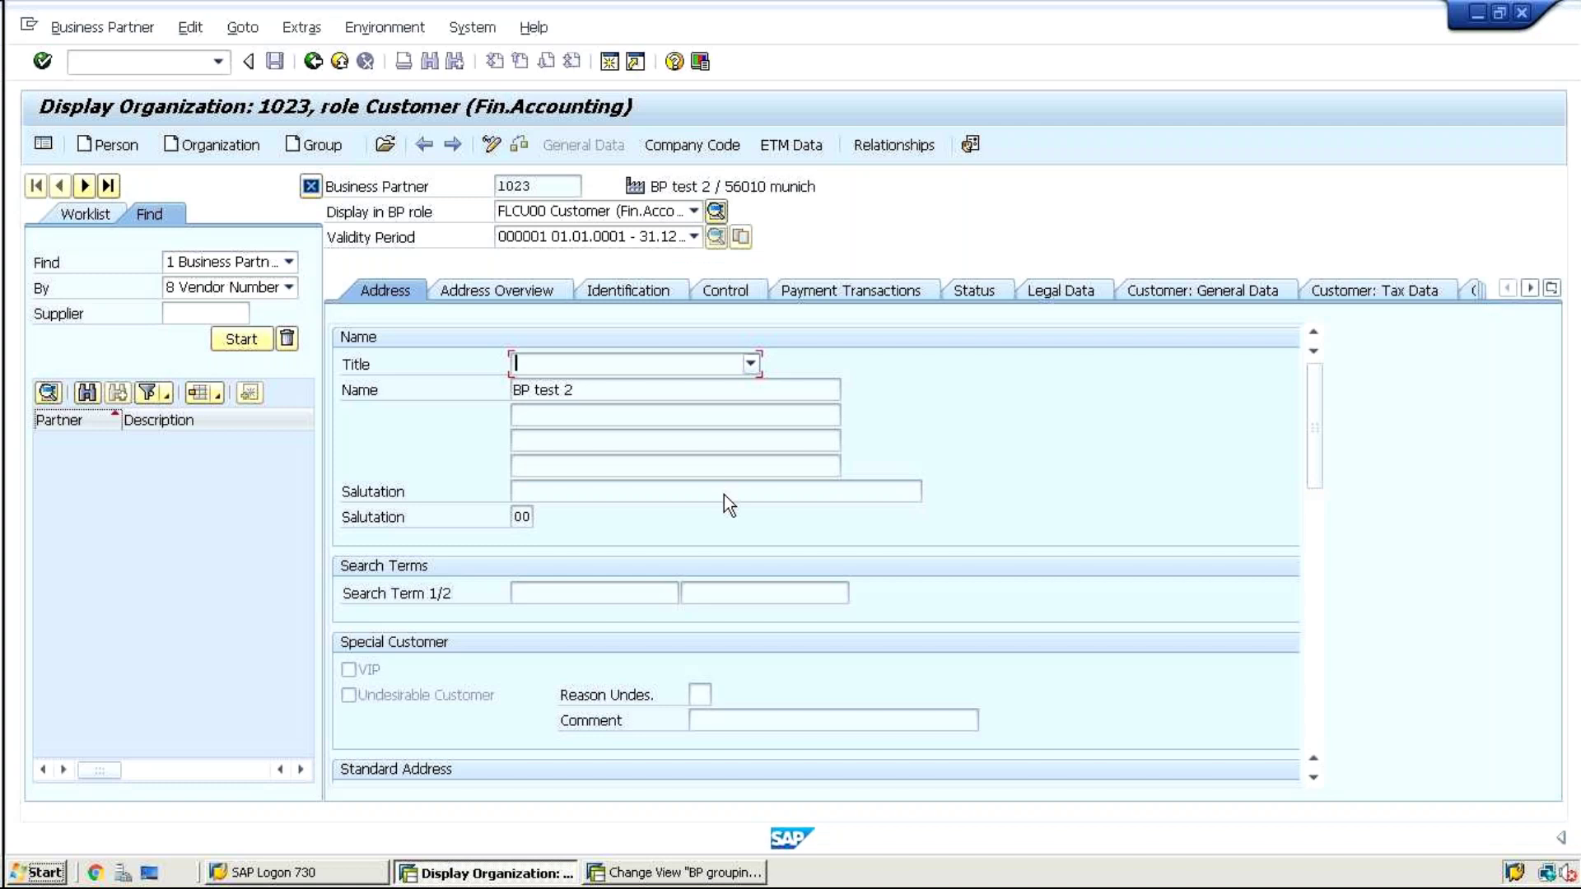
pyautogui.moveTo(1317, 477); pyautogui.dragTo(1320, 554)
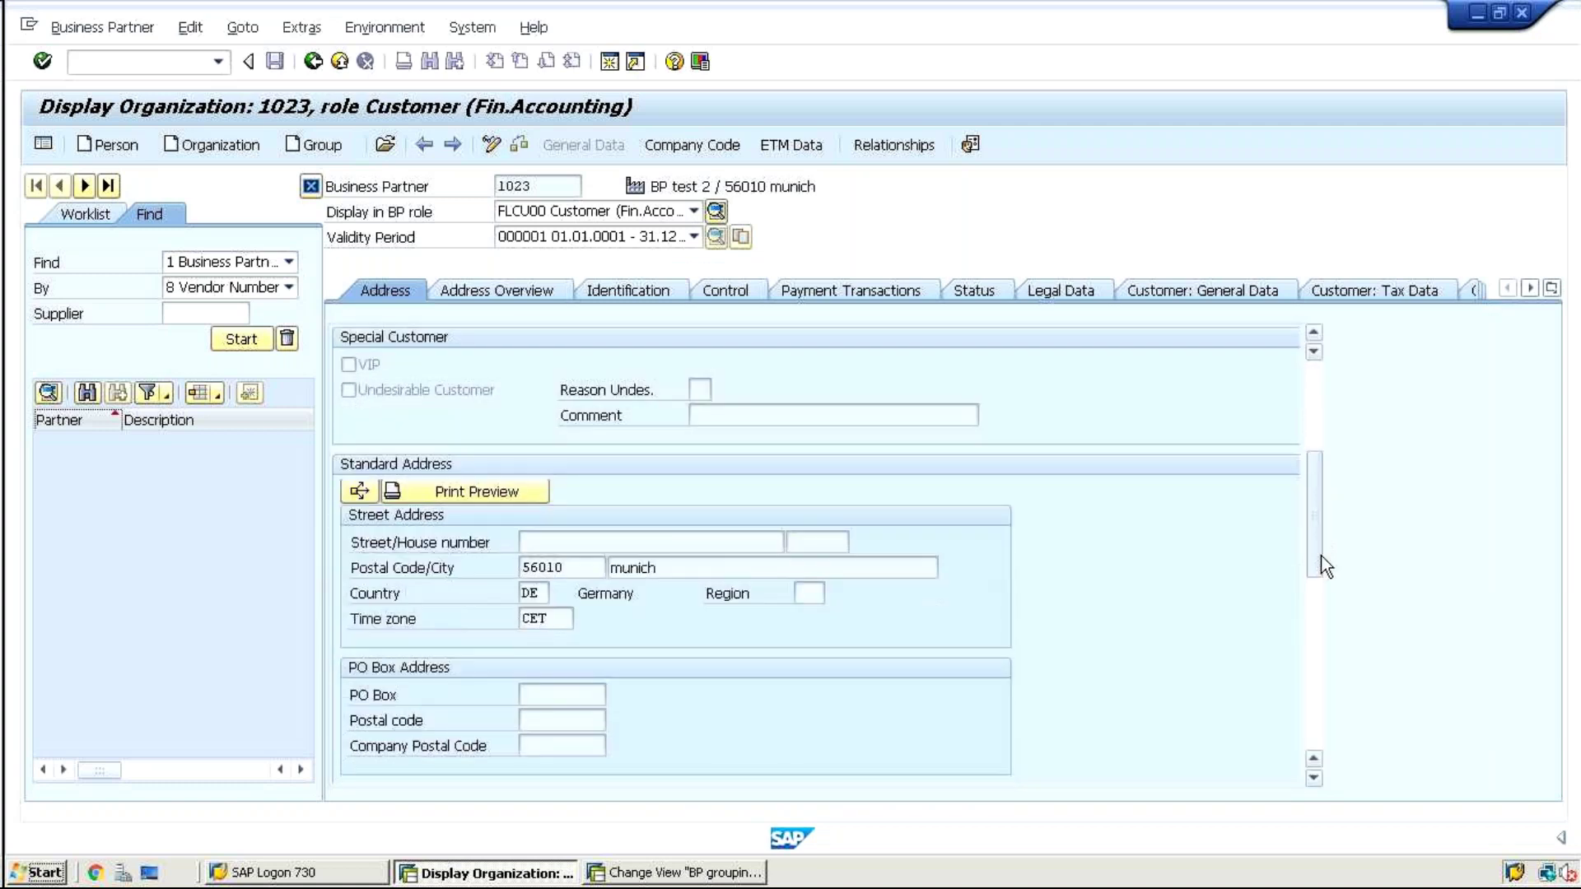
pyautogui.moveTo(565, 566); pyautogui.dragTo(452, 568)
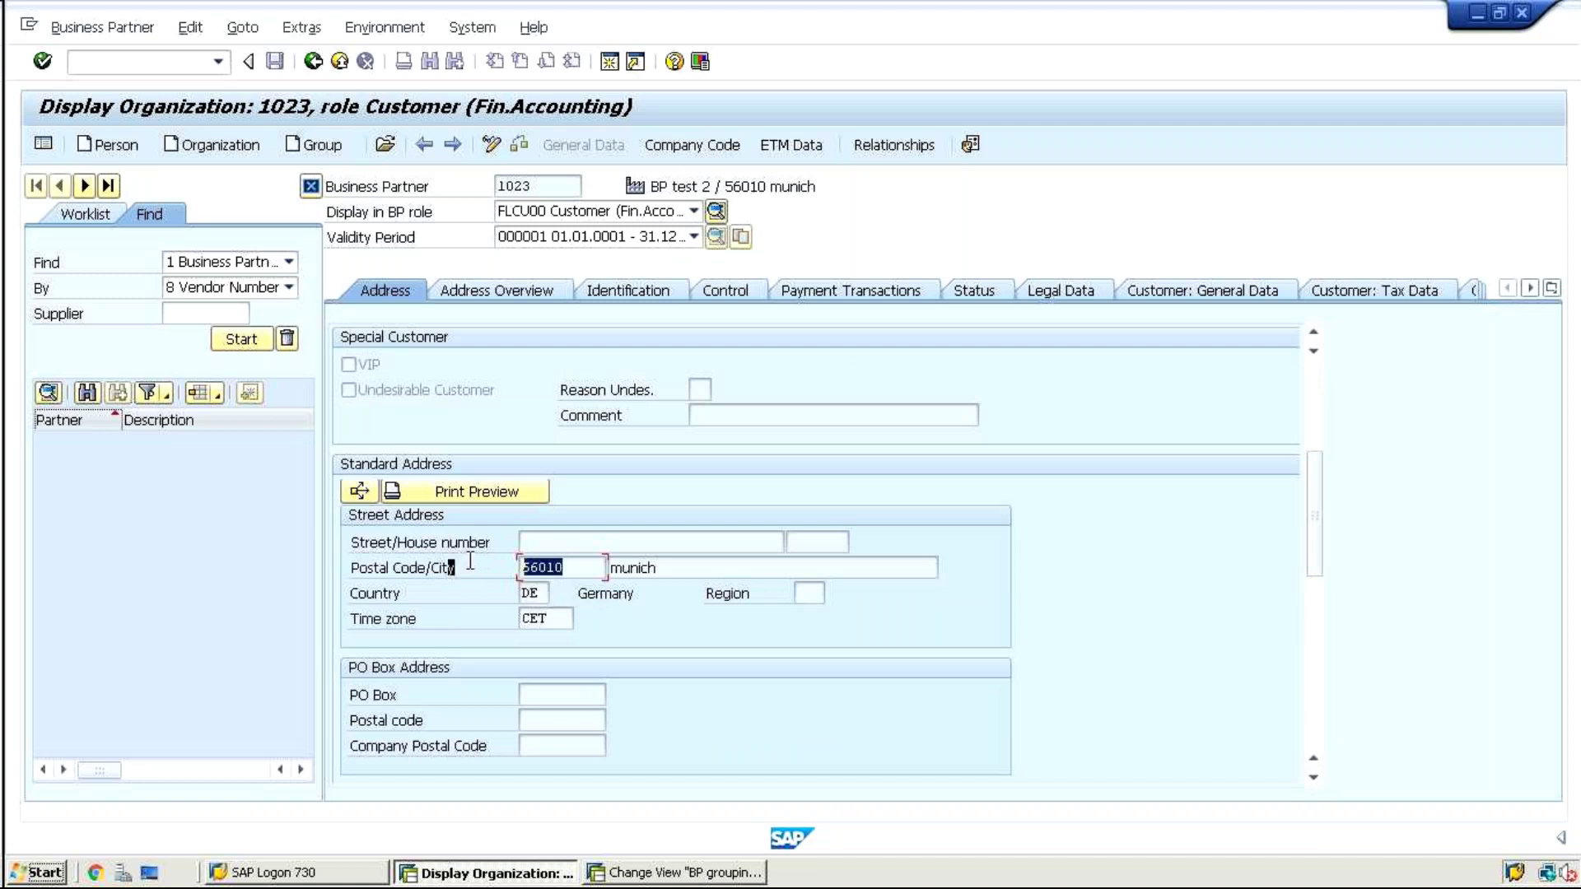
pyautogui.click(611, 567)
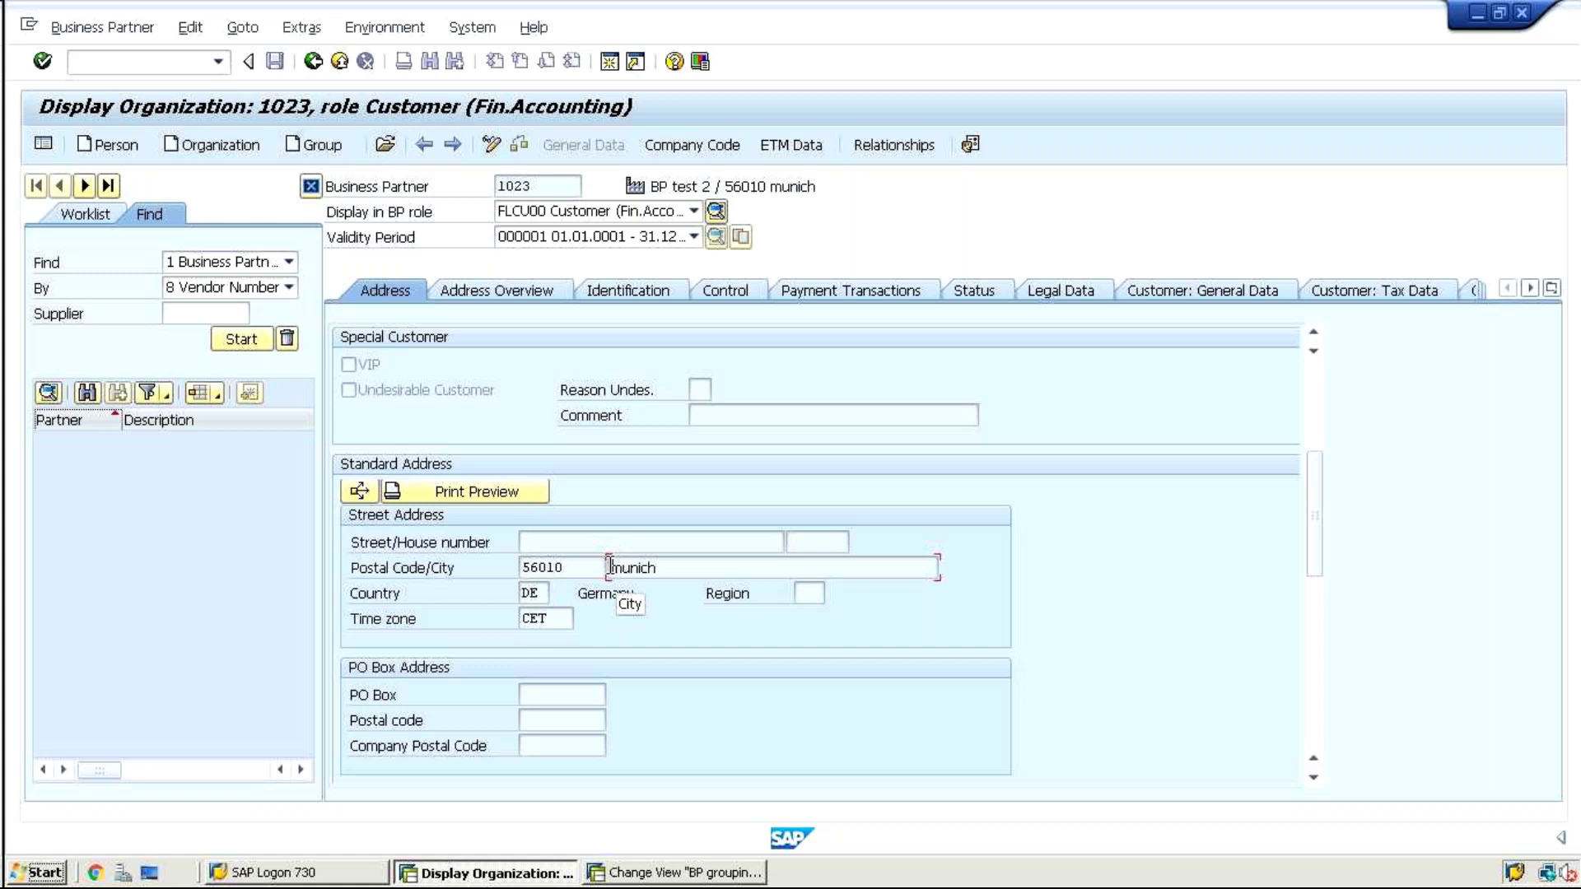
pyautogui.moveTo(1312, 484); pyautogui.dragTo(1320, 559)
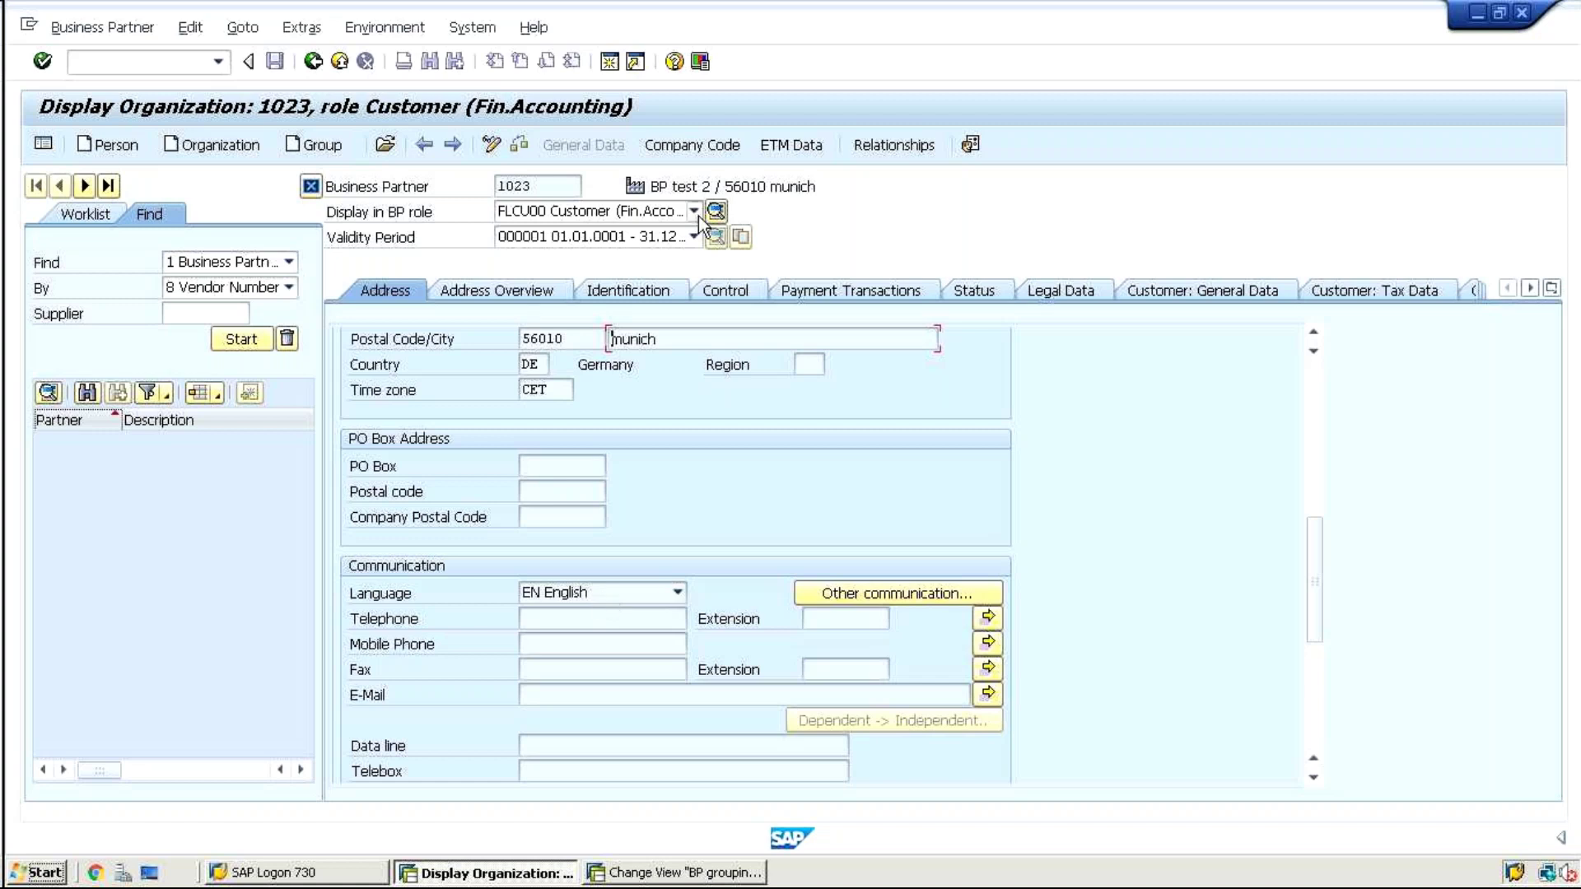
pyautogui.moveTo(1005, 23)
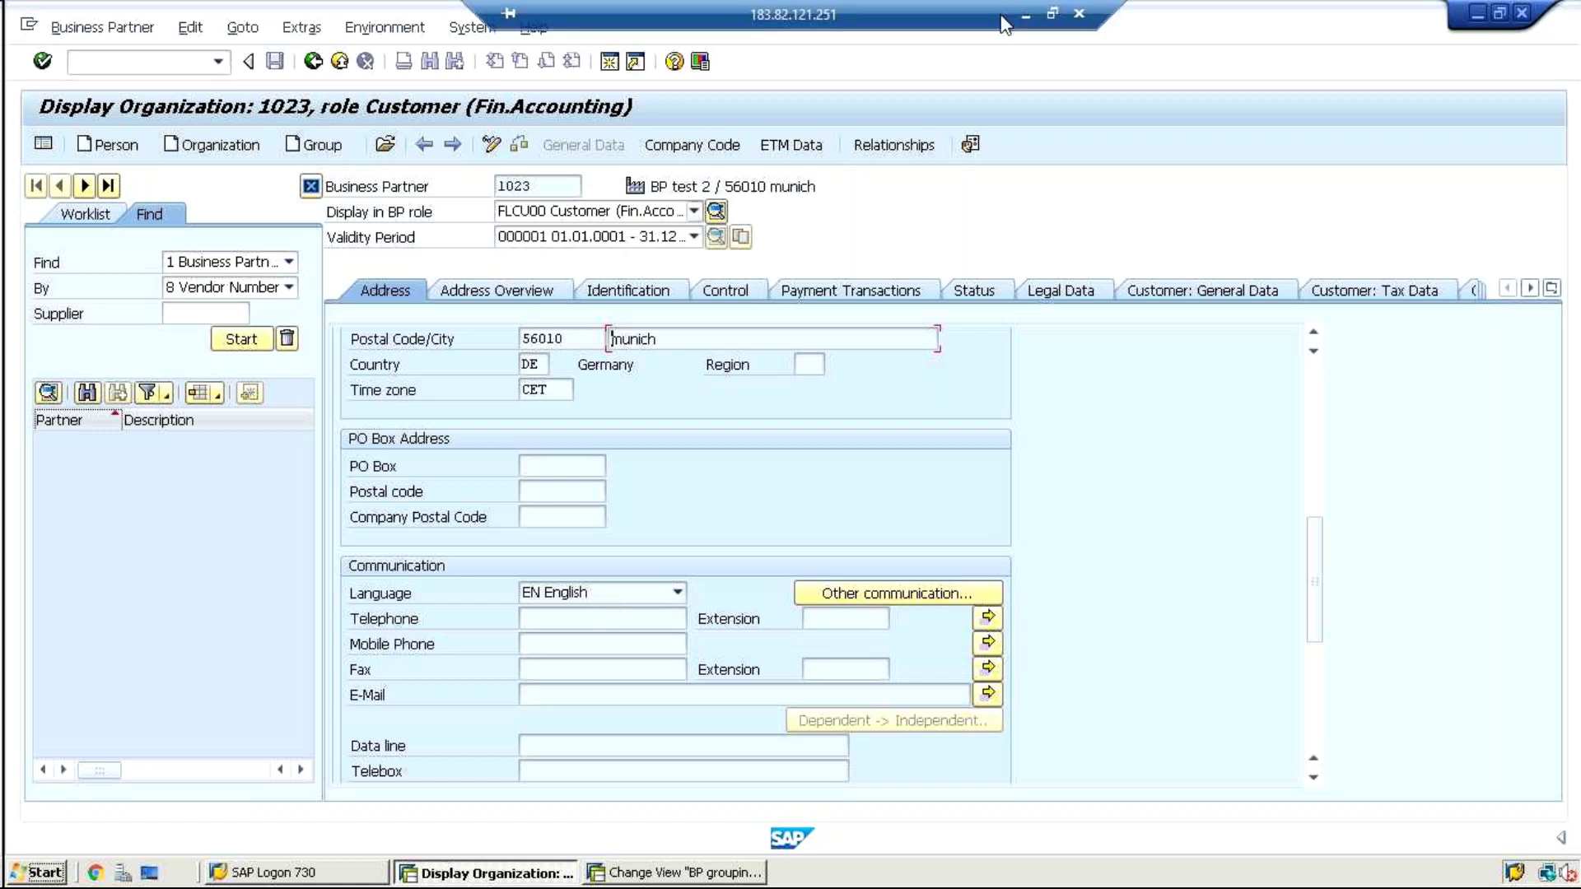
# Navigate the IMG from BP groupings to Business Partner Roles > Define BP Roles
pyautogui.click(623, 875)
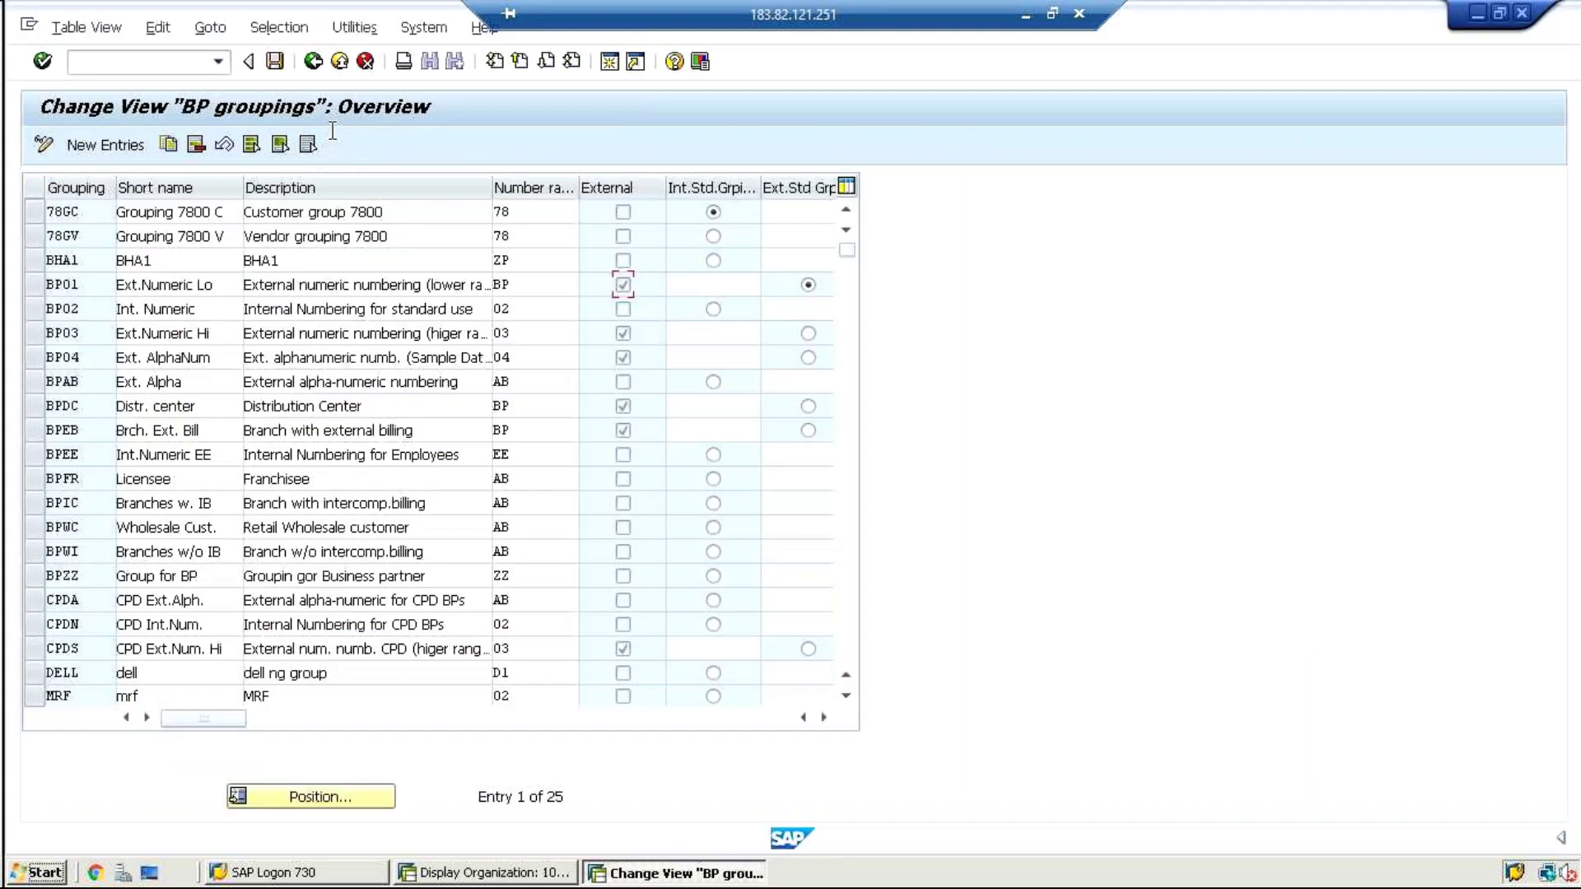
pyautogui.click(312, 63)
pyautogui.click(154, 539)
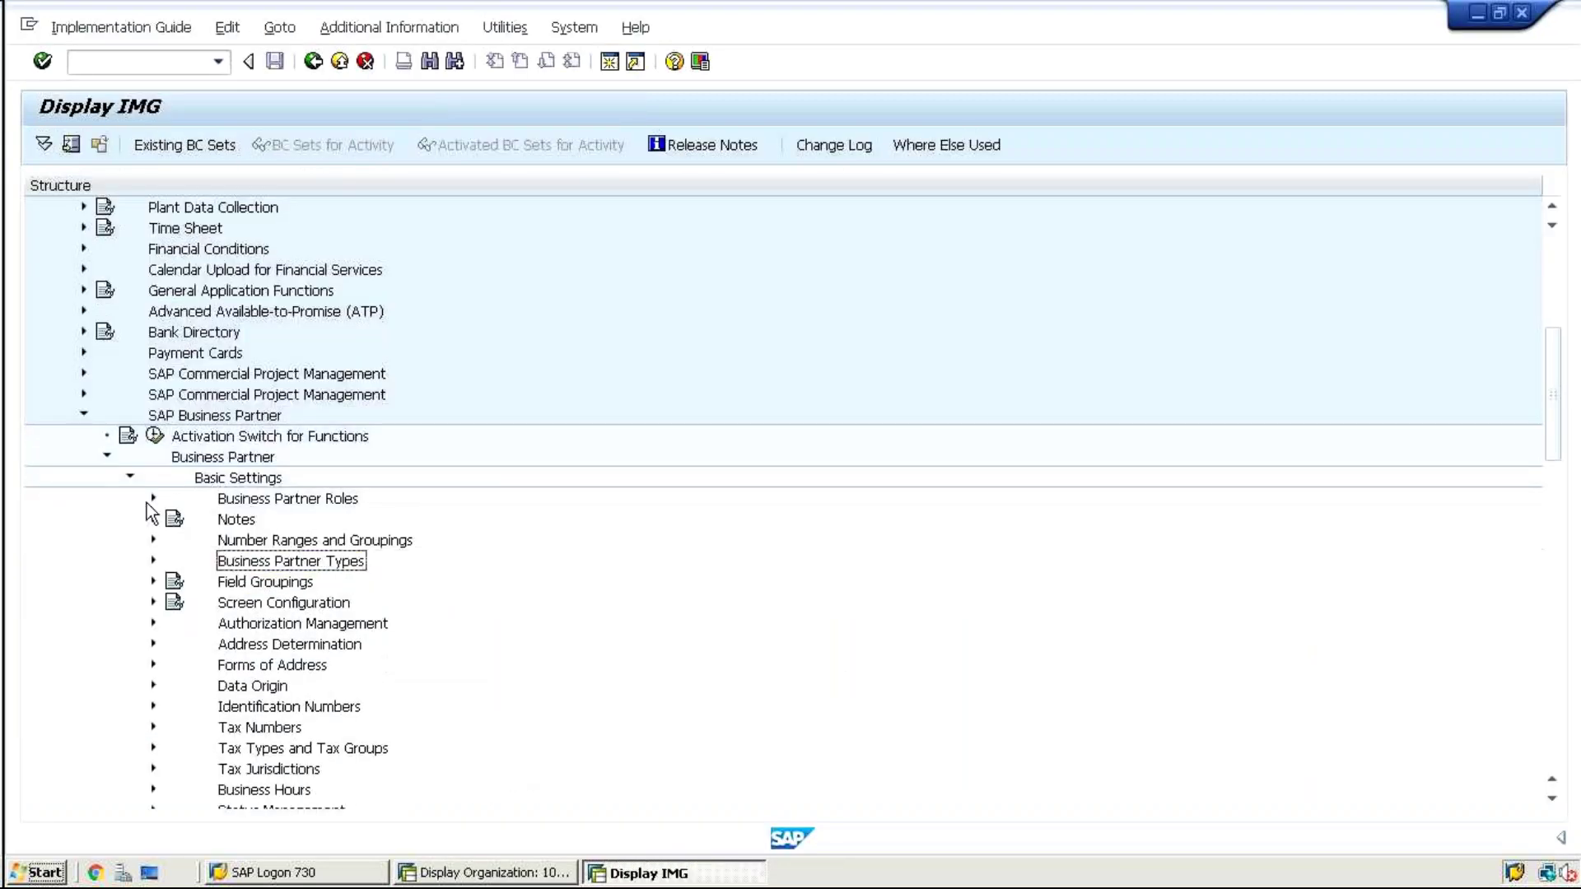
pyautogui.click(153, 498)
pyautogui.click(221, 543)
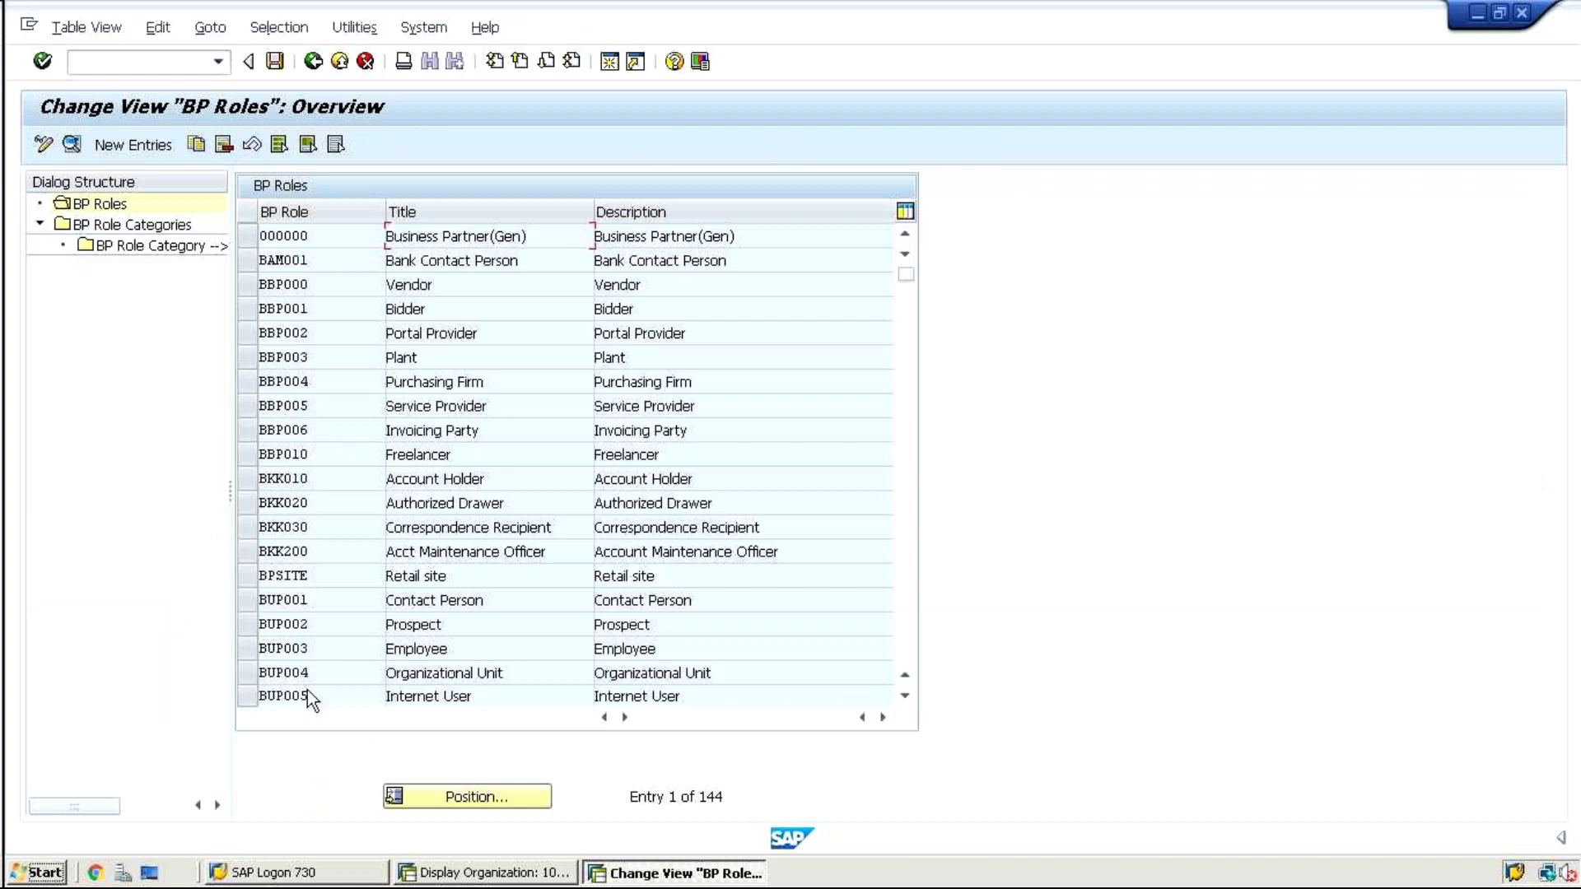
# Position the roles table at FLCU00, review FLCU00, FLCU01, FLVN00, FLVN01, then return to partner 1023
pyautogui.click(417, 793)
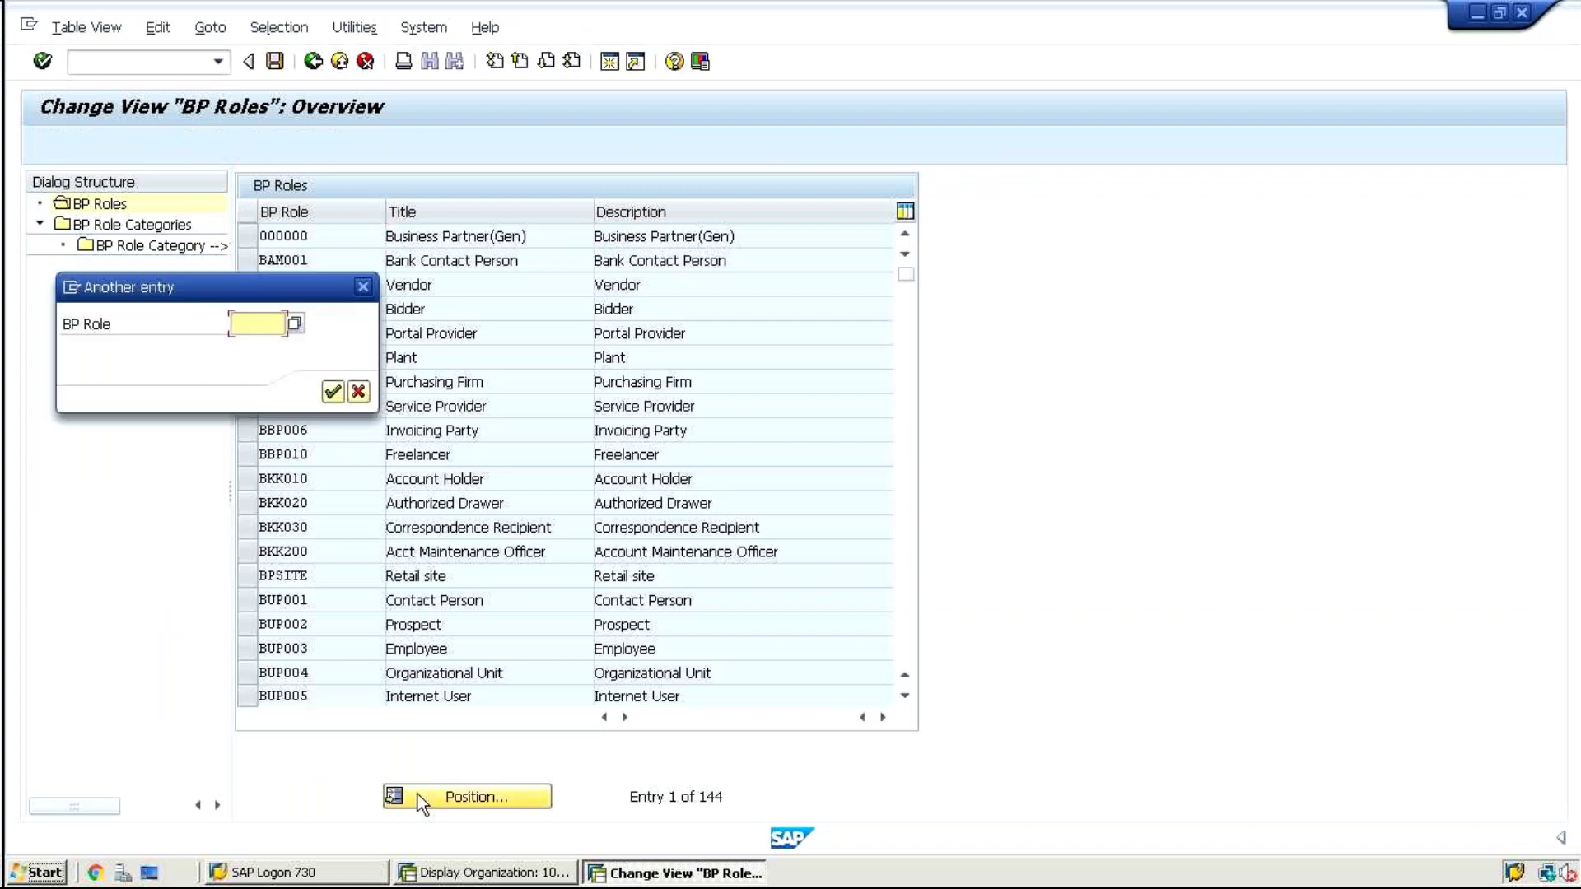
pyautogui.write('flcu00')
pyautogui.press('Return')
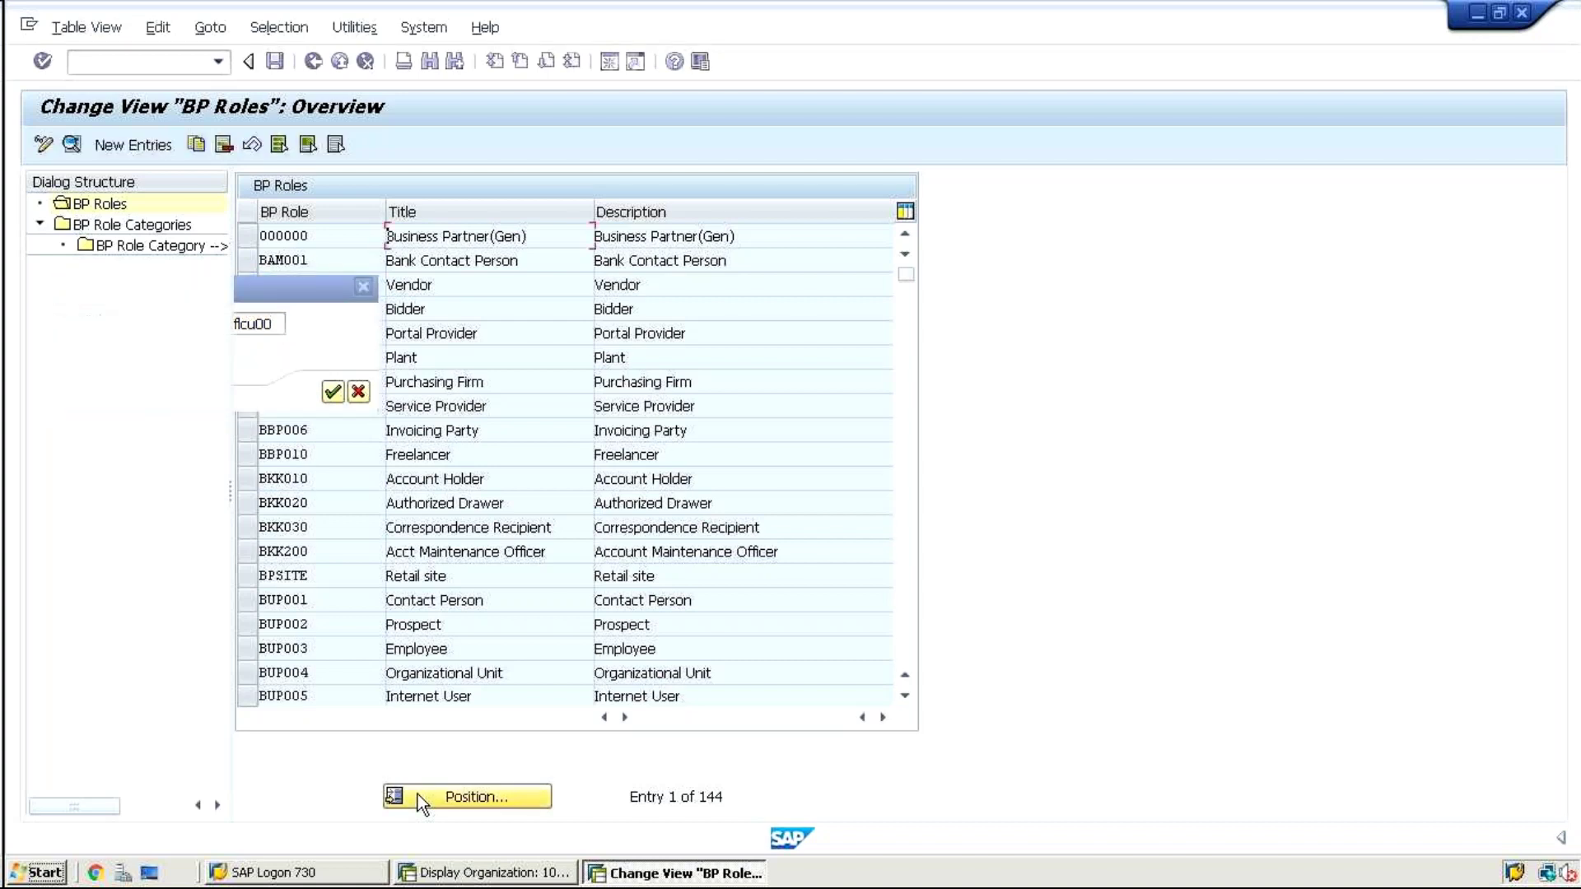
pyautogui.click(325, 236)
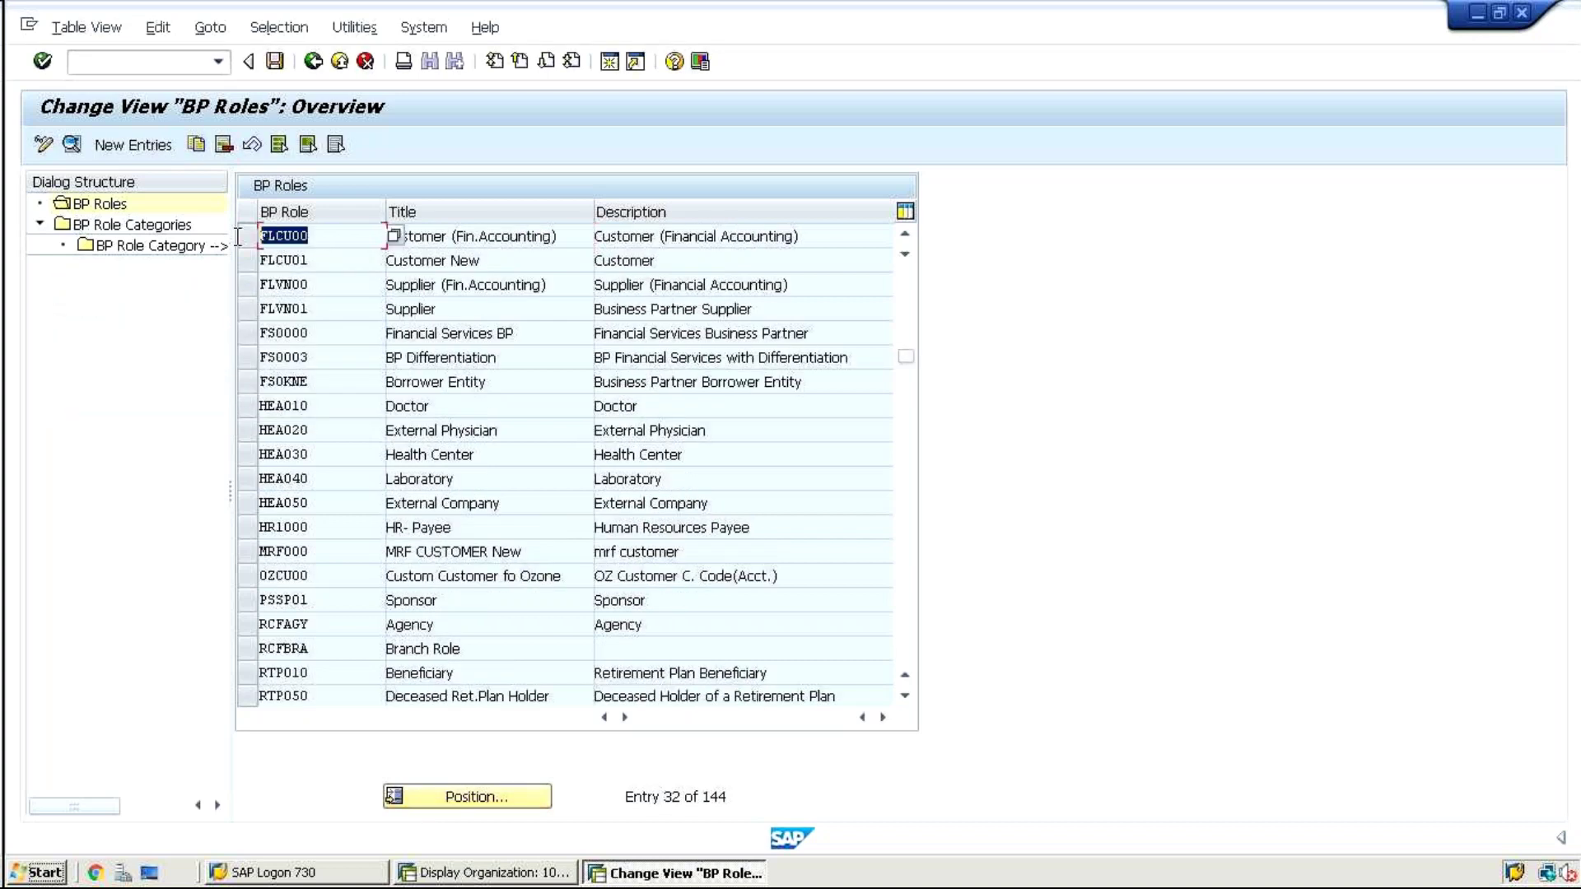
pyautogui.click(325, 262)
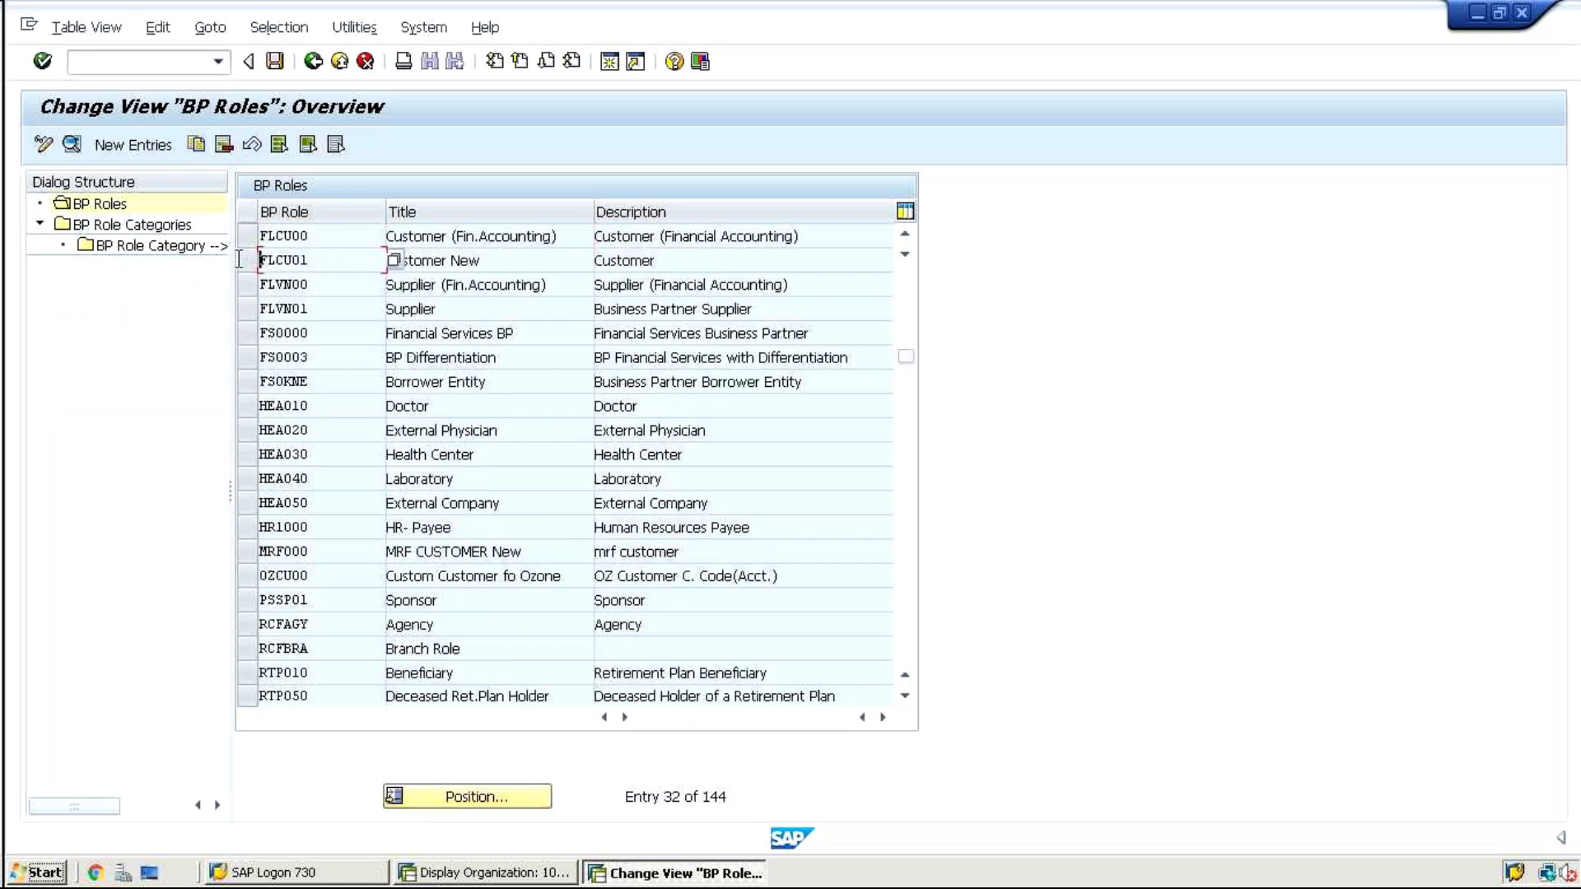
pyautogui.click(325, 282)
pyautogui.click(327, 307)
pyautogui.click(333, 331)
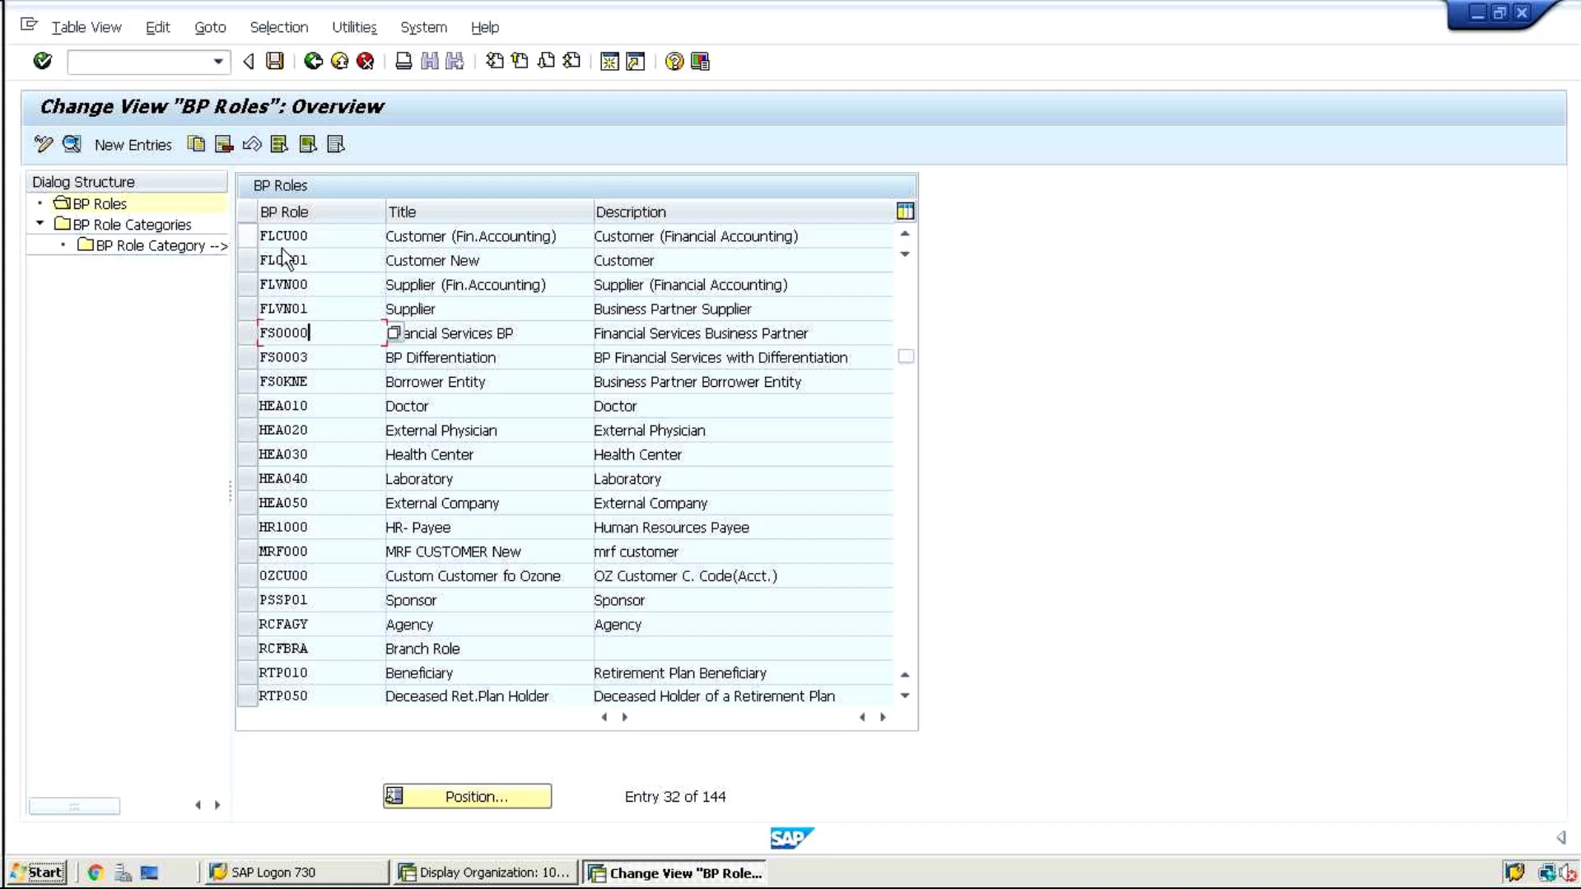
pyautogui.click(517, 878)
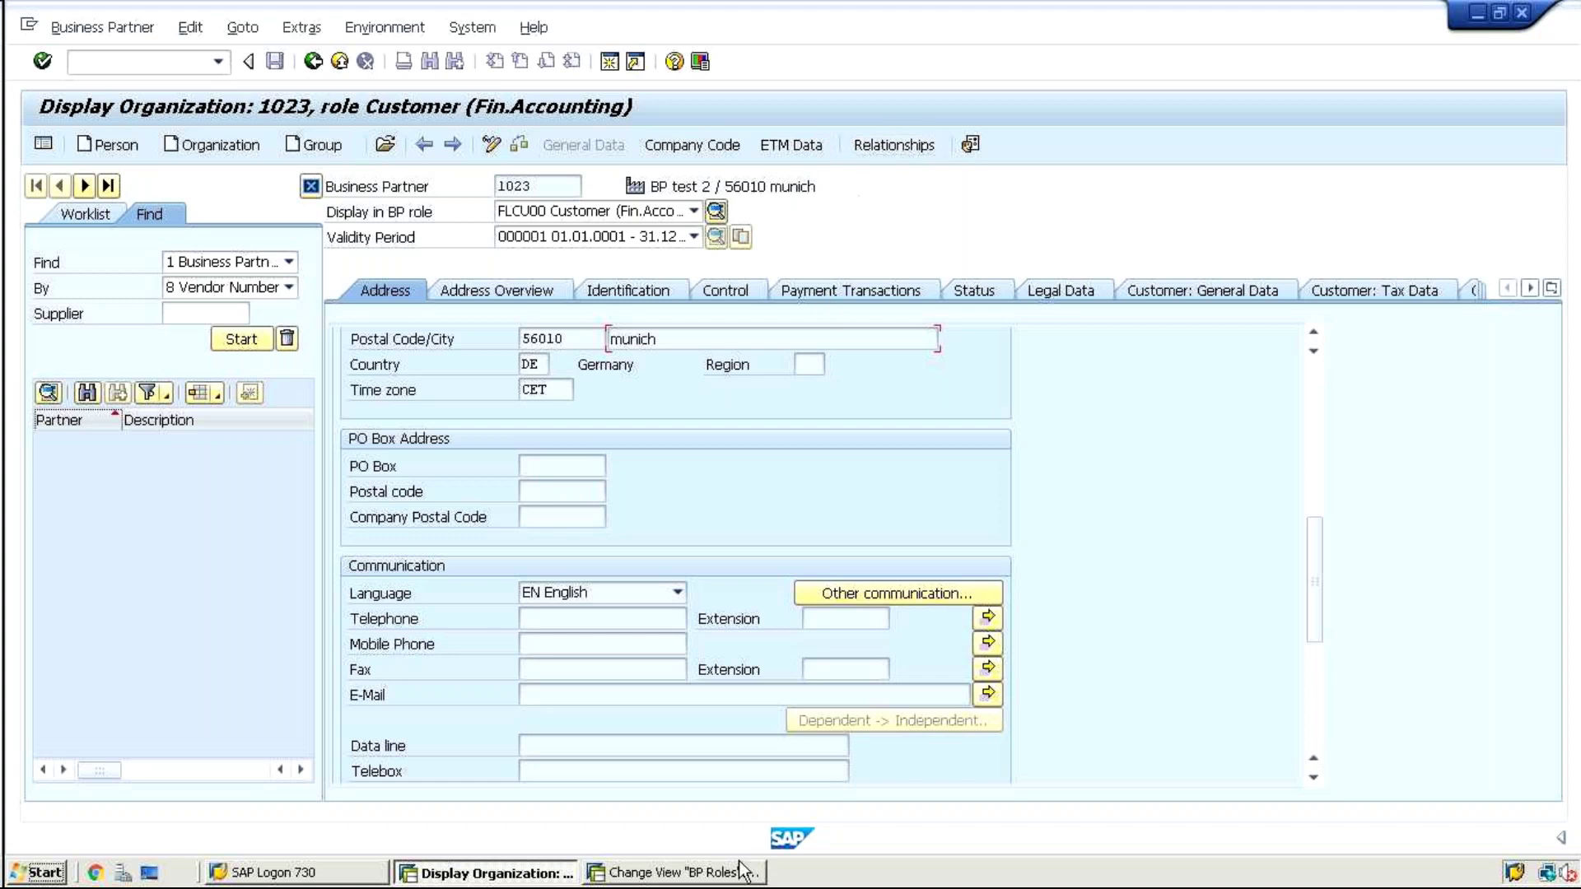
pyautogui.click(716, 874)
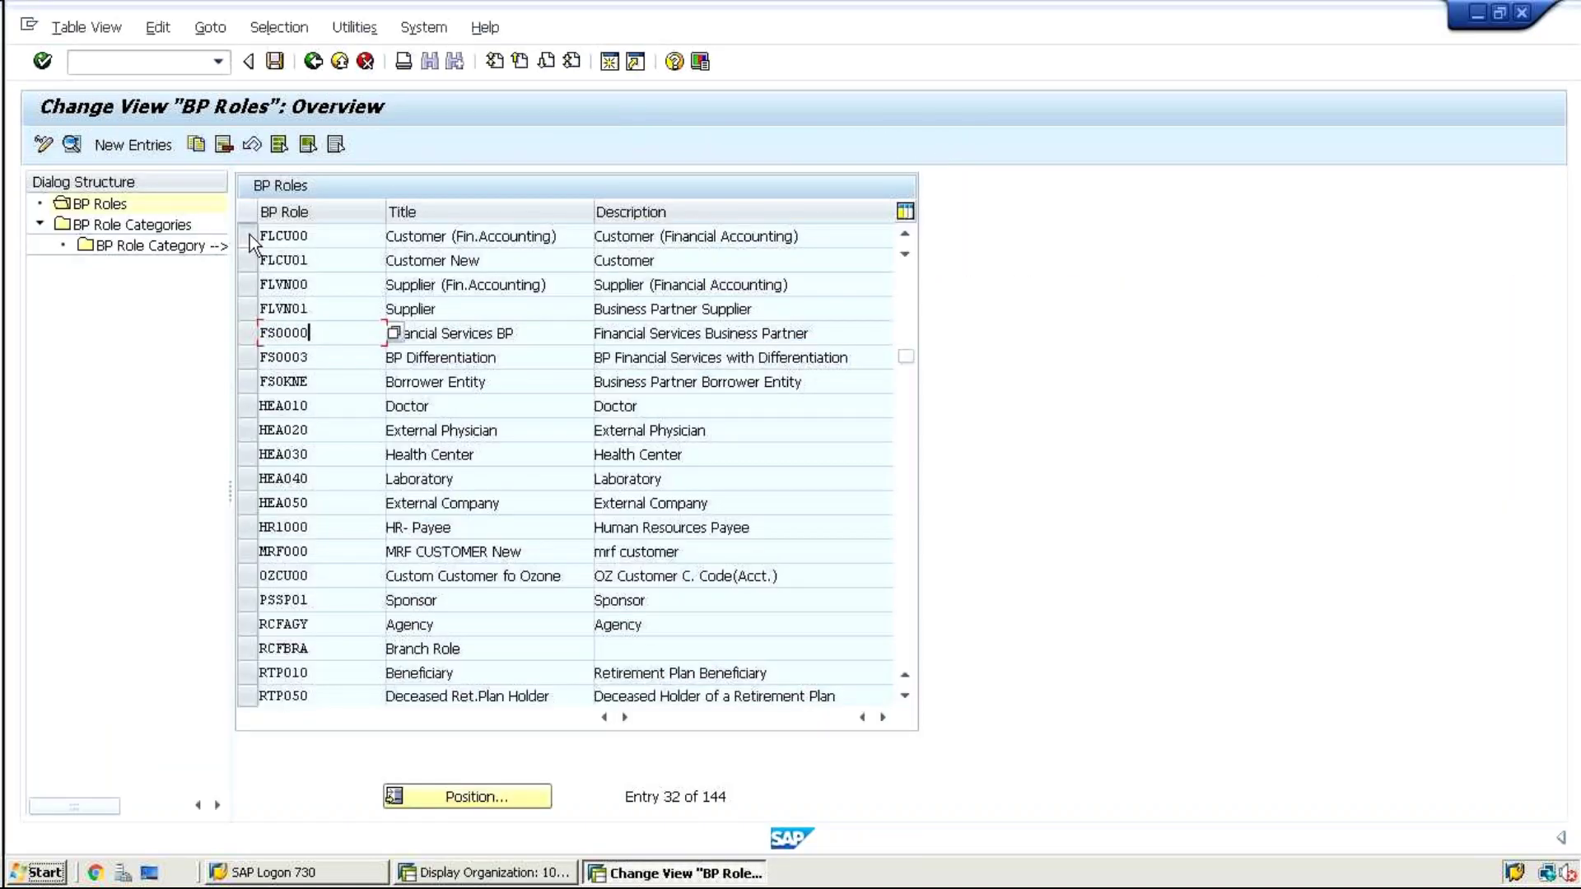
pyautogui.click(250, 234)
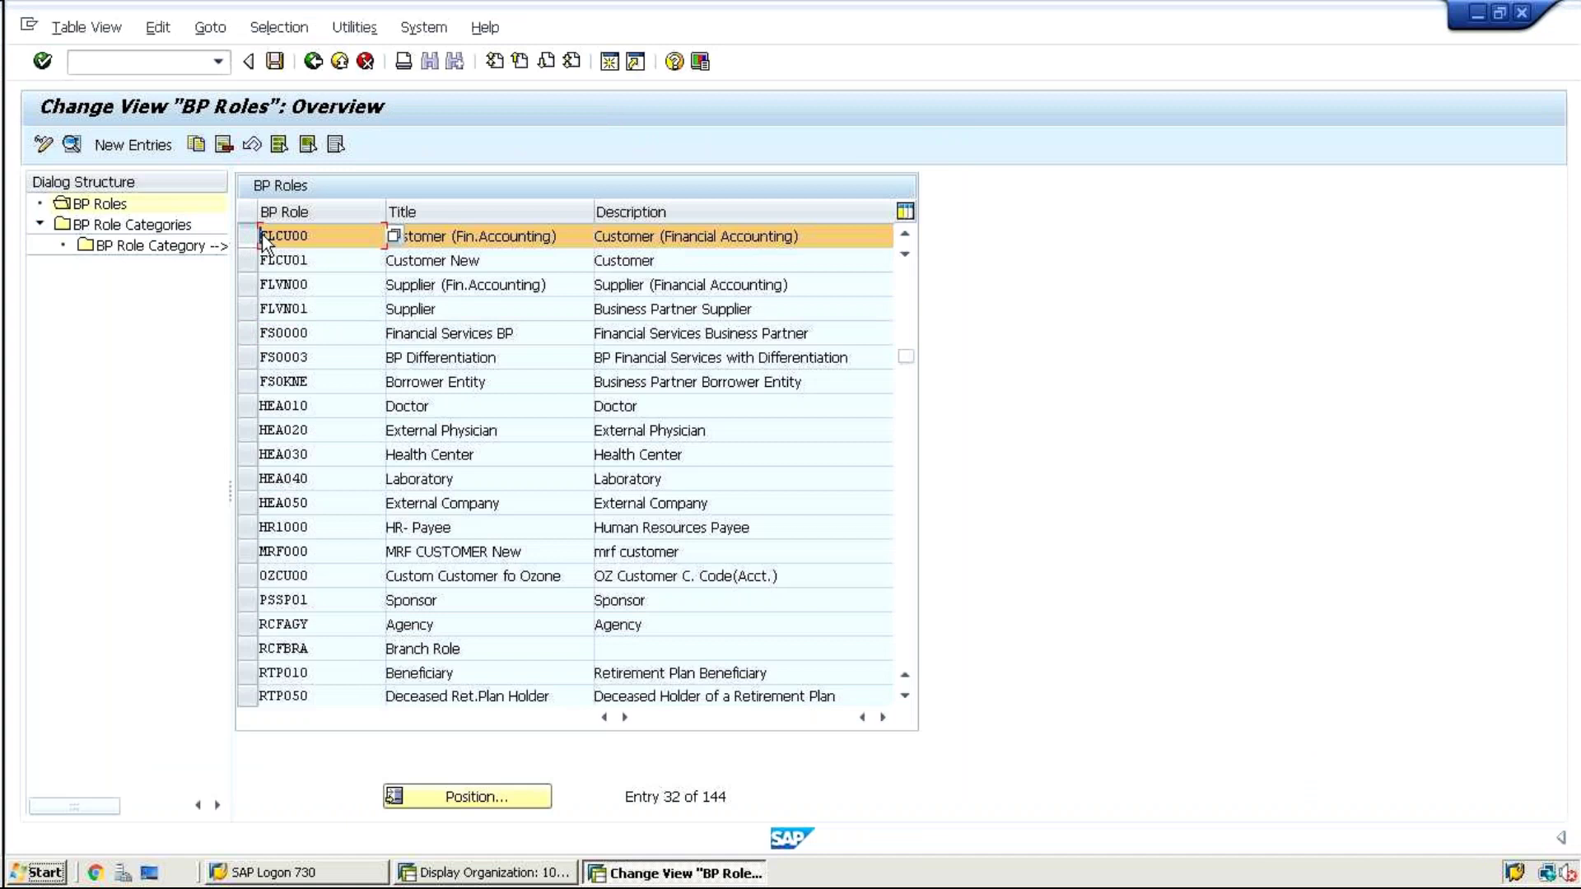
pyautogui.doubleClick(334, 241)
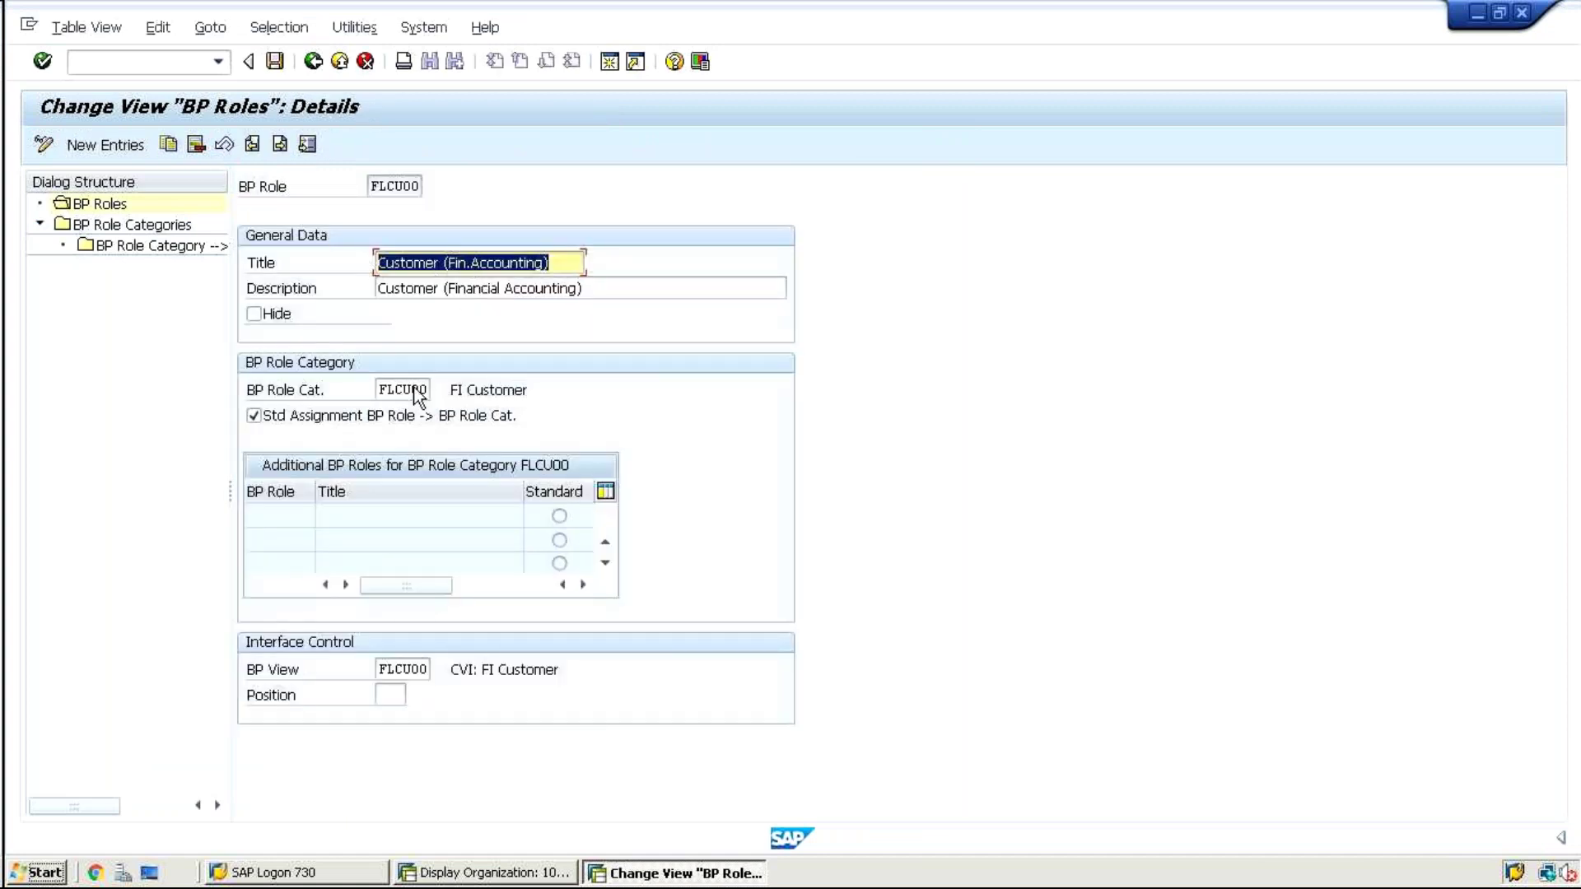
pyautogui.click(392, 387)
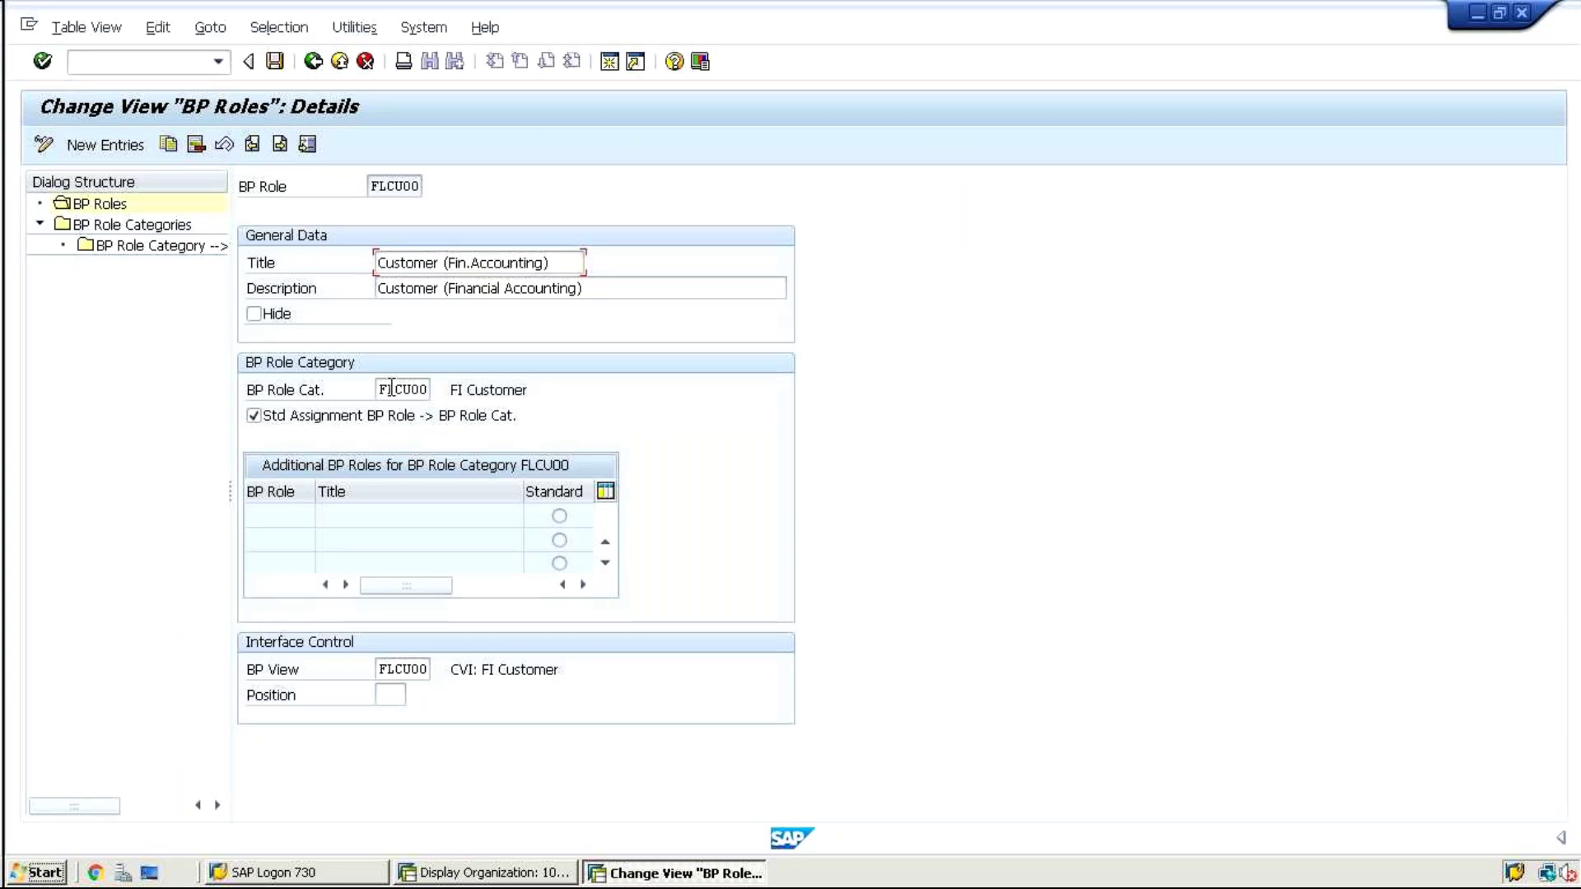
pyautogui.click(393, 667)
pyautogui.click(484, 671)
# Switch to the Excel workbook and enter FLCU00 in I19 and FLCU01 in I21
pyautogui.click(402, 394)
pyautogui.moveTo(939, 11)
pyautogui.click(1028, 15)
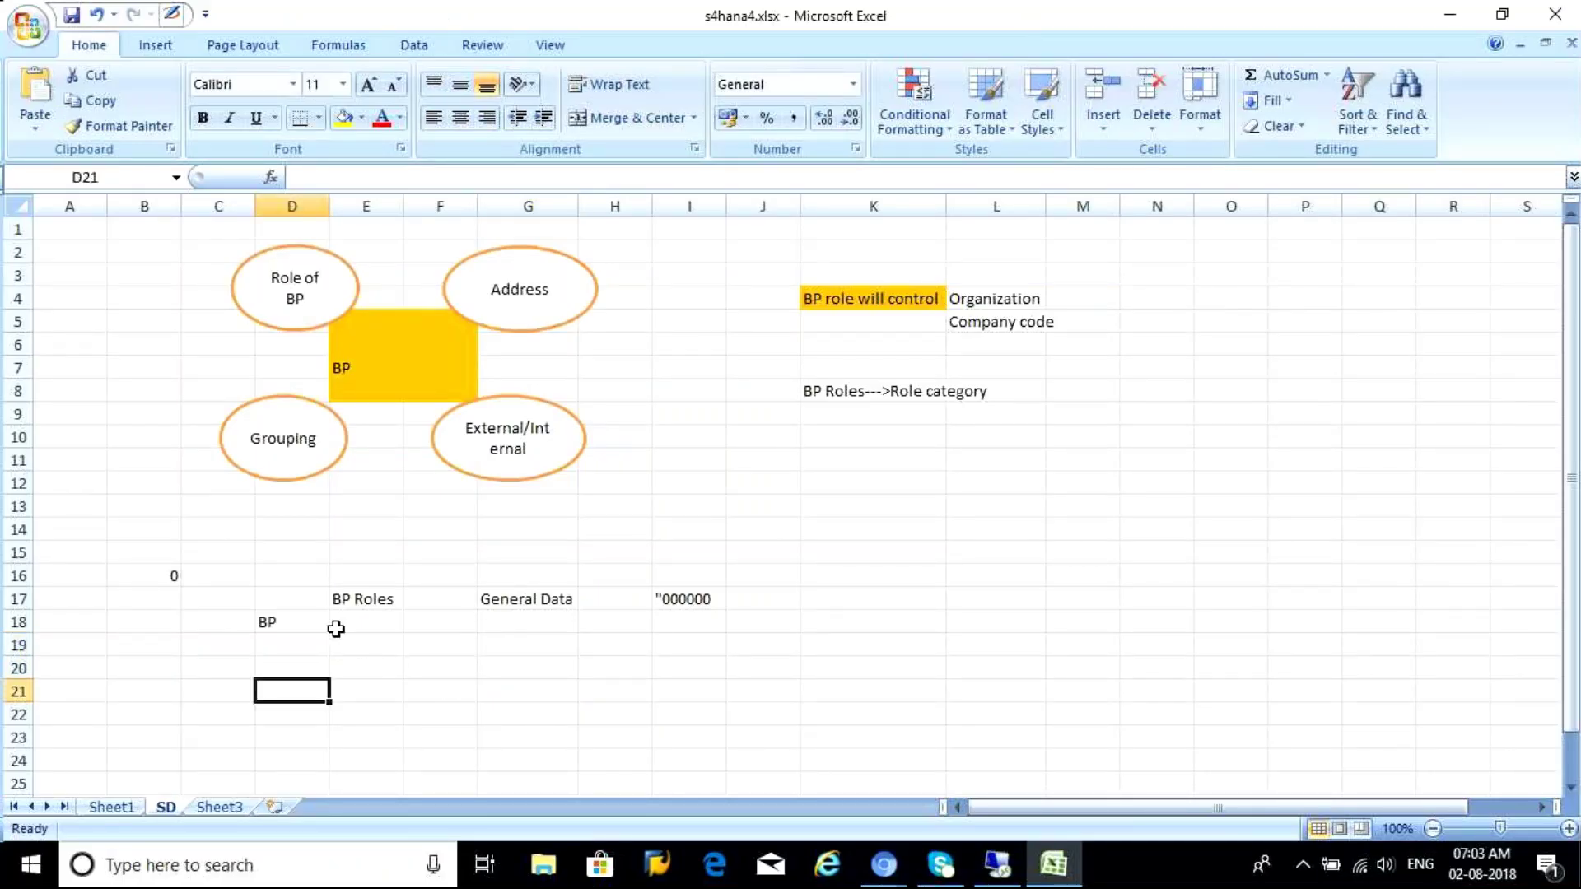
pyautogui.click(342, 600)
pyautogui.click(357, 654)
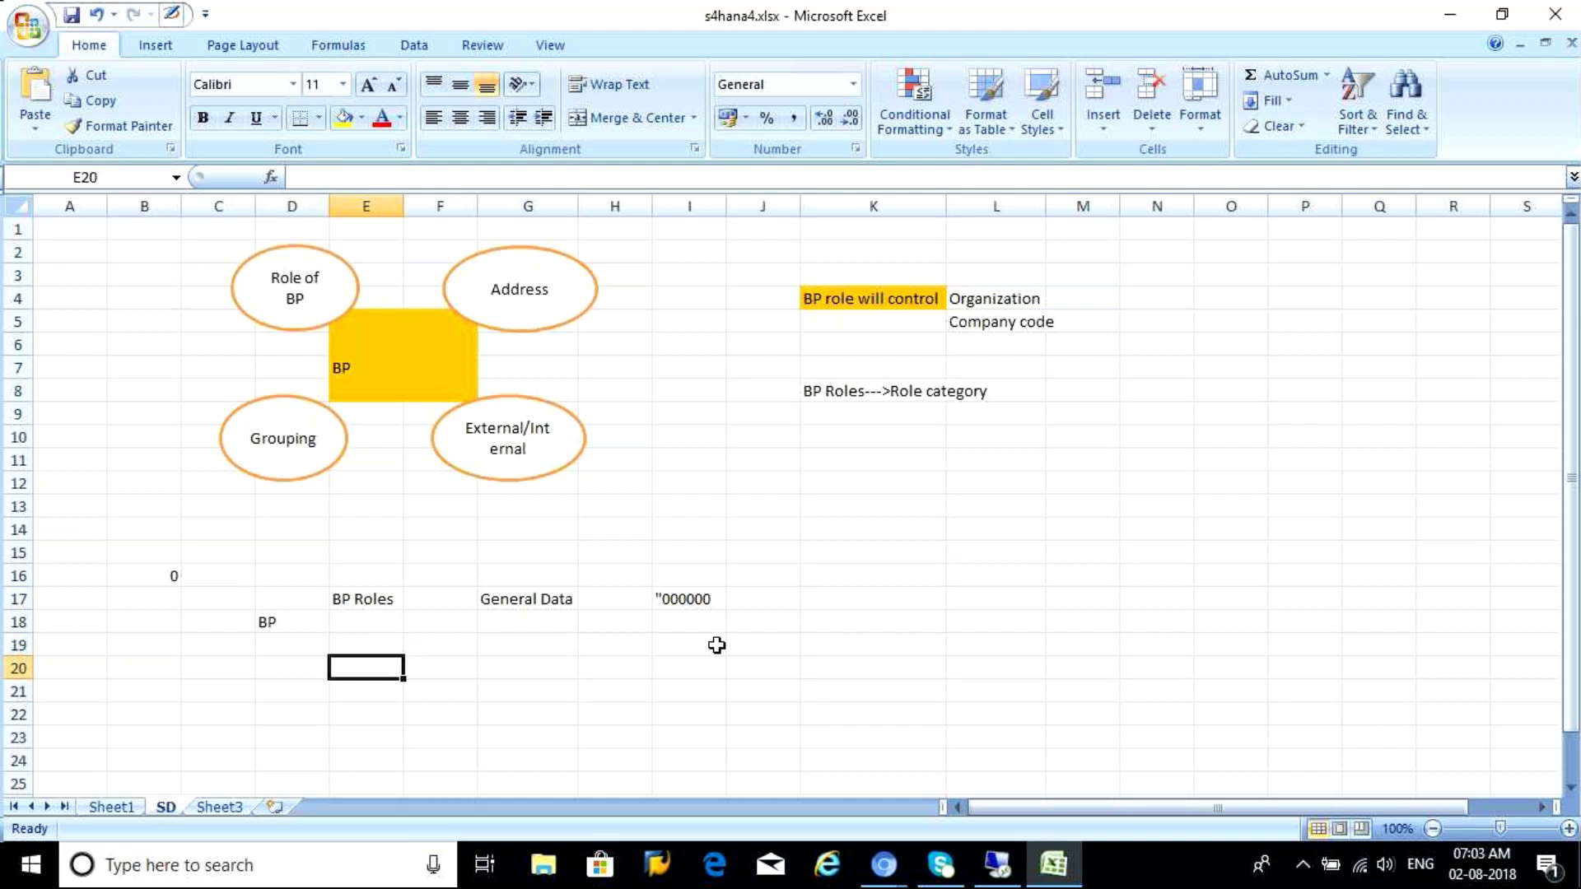
pyautogui.click(675, 647)
pyautogui.write('FLCU00')
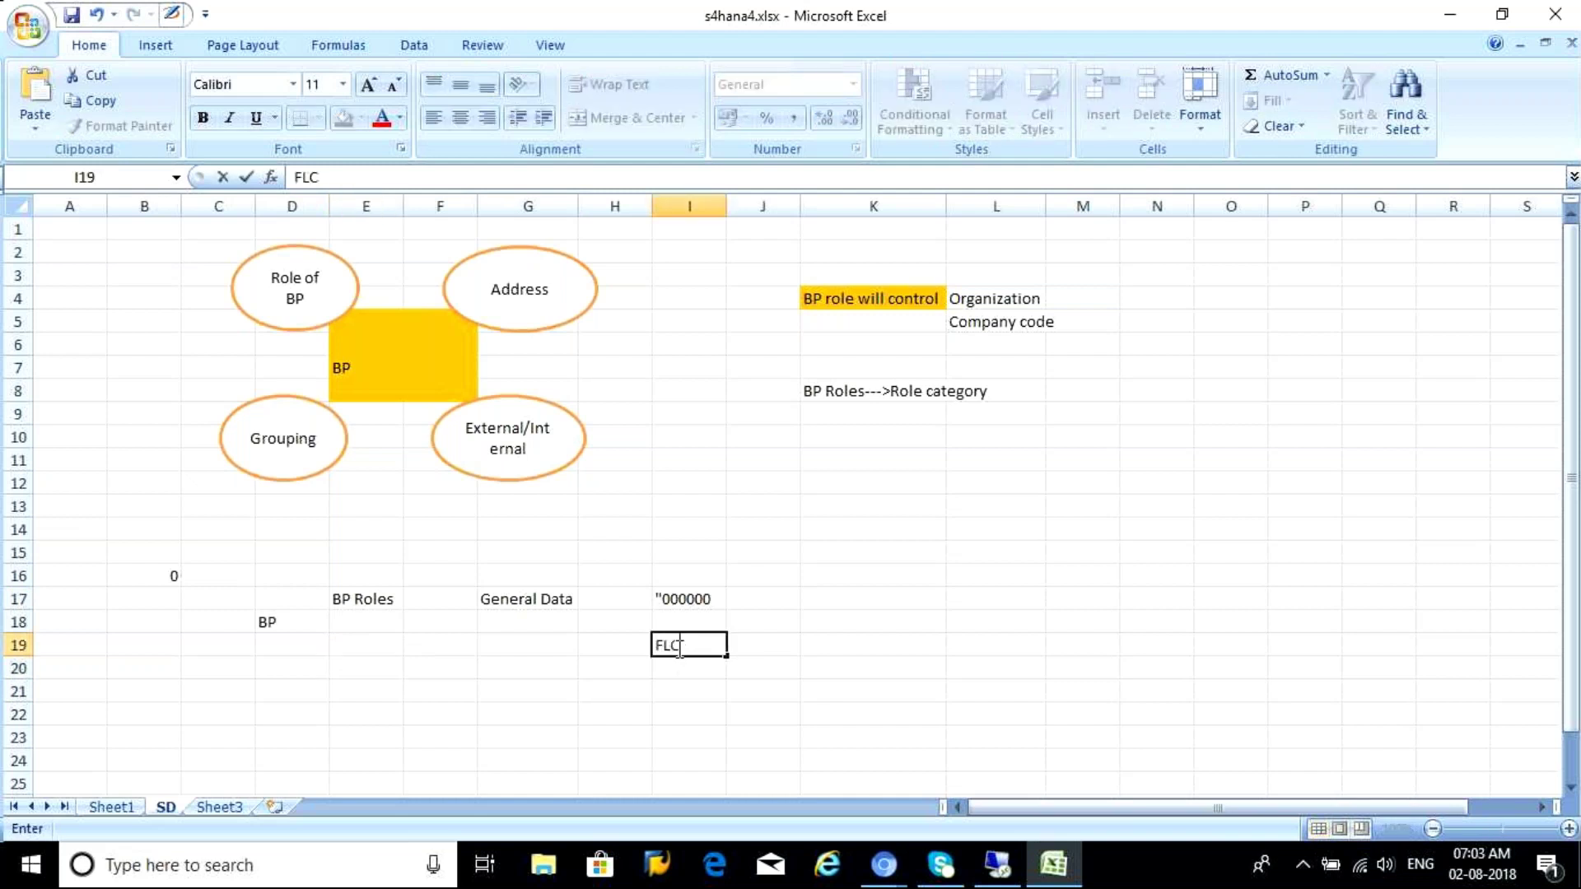
pyautogui.click(673, 694)
pyautogui.write('FLCU01')
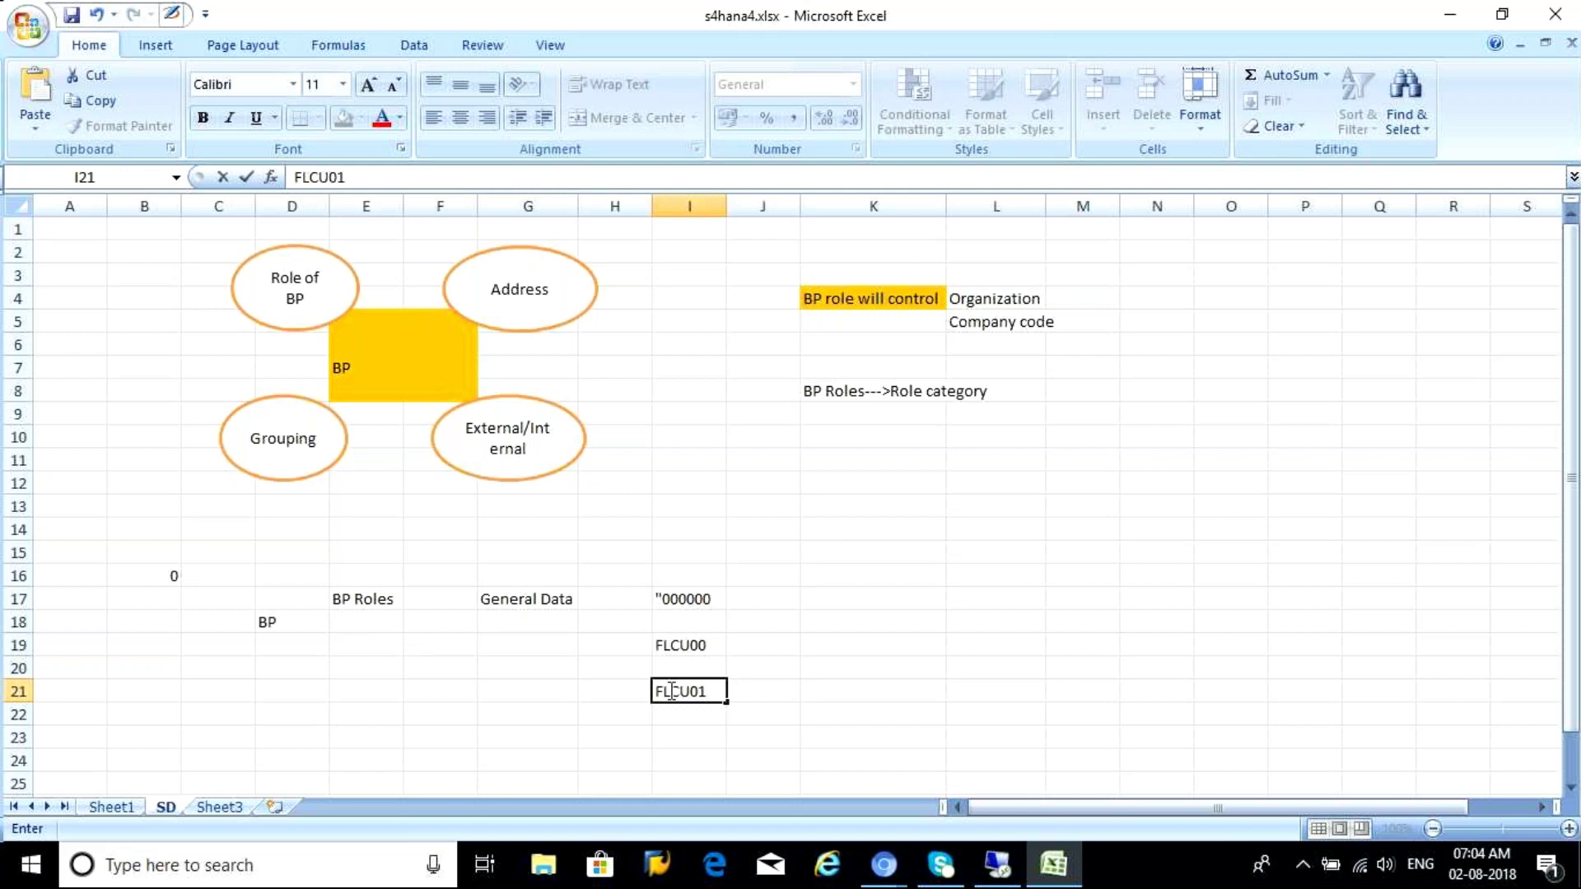
# Label the customer roles FI in G19 and SD in G21
pyautogui.click(539, 647)
pyautogui.write('F')
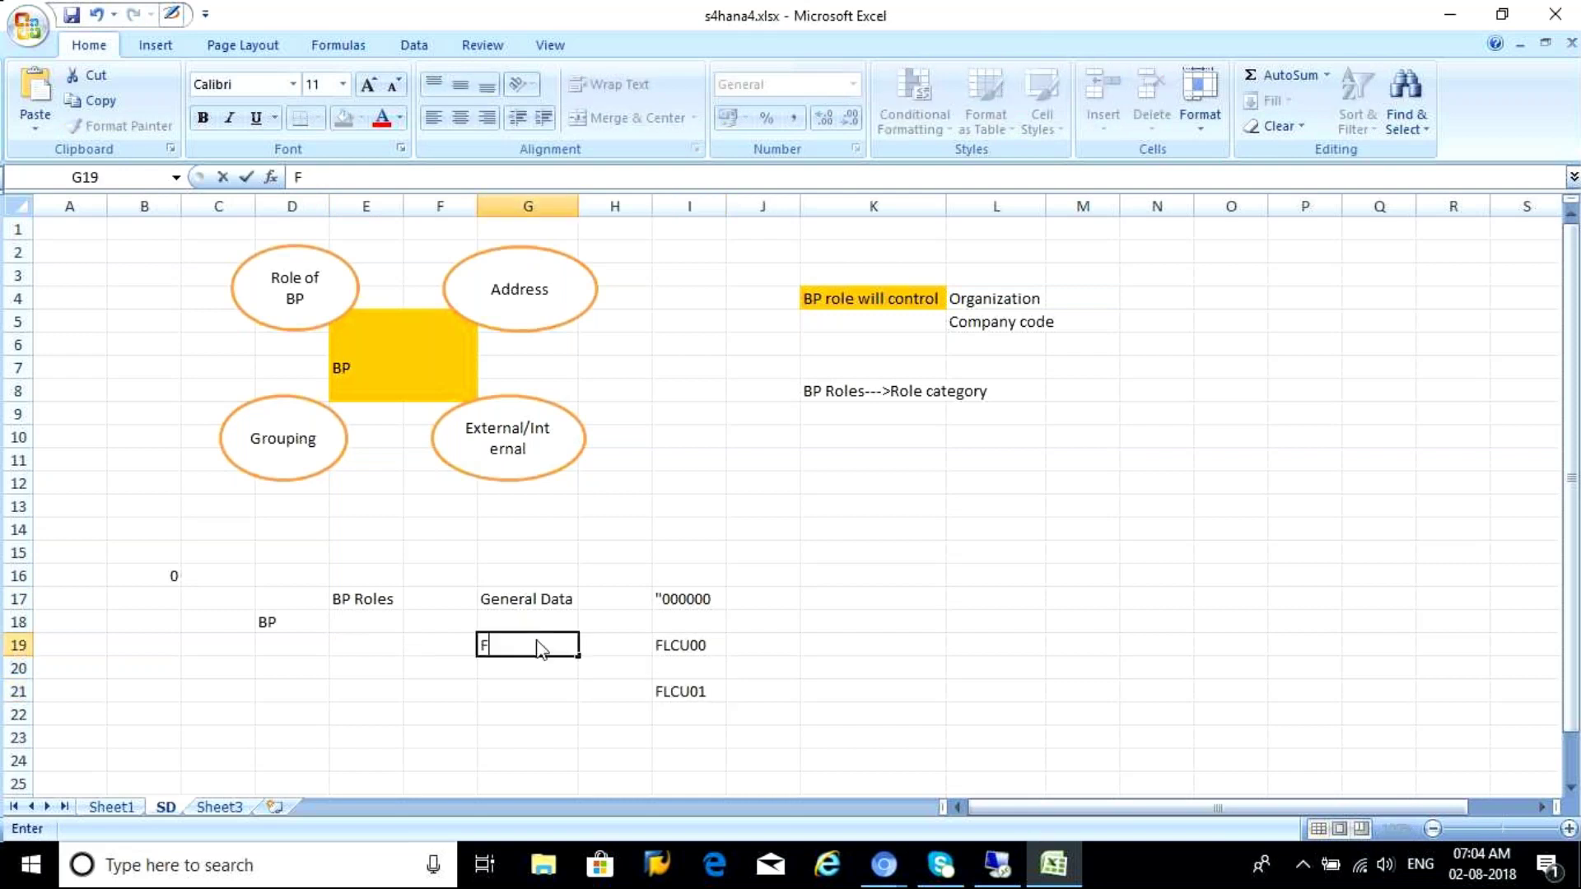
pyautogui.write('I')
pyautogui.click(496, 693)
pyautogui.write('SD')
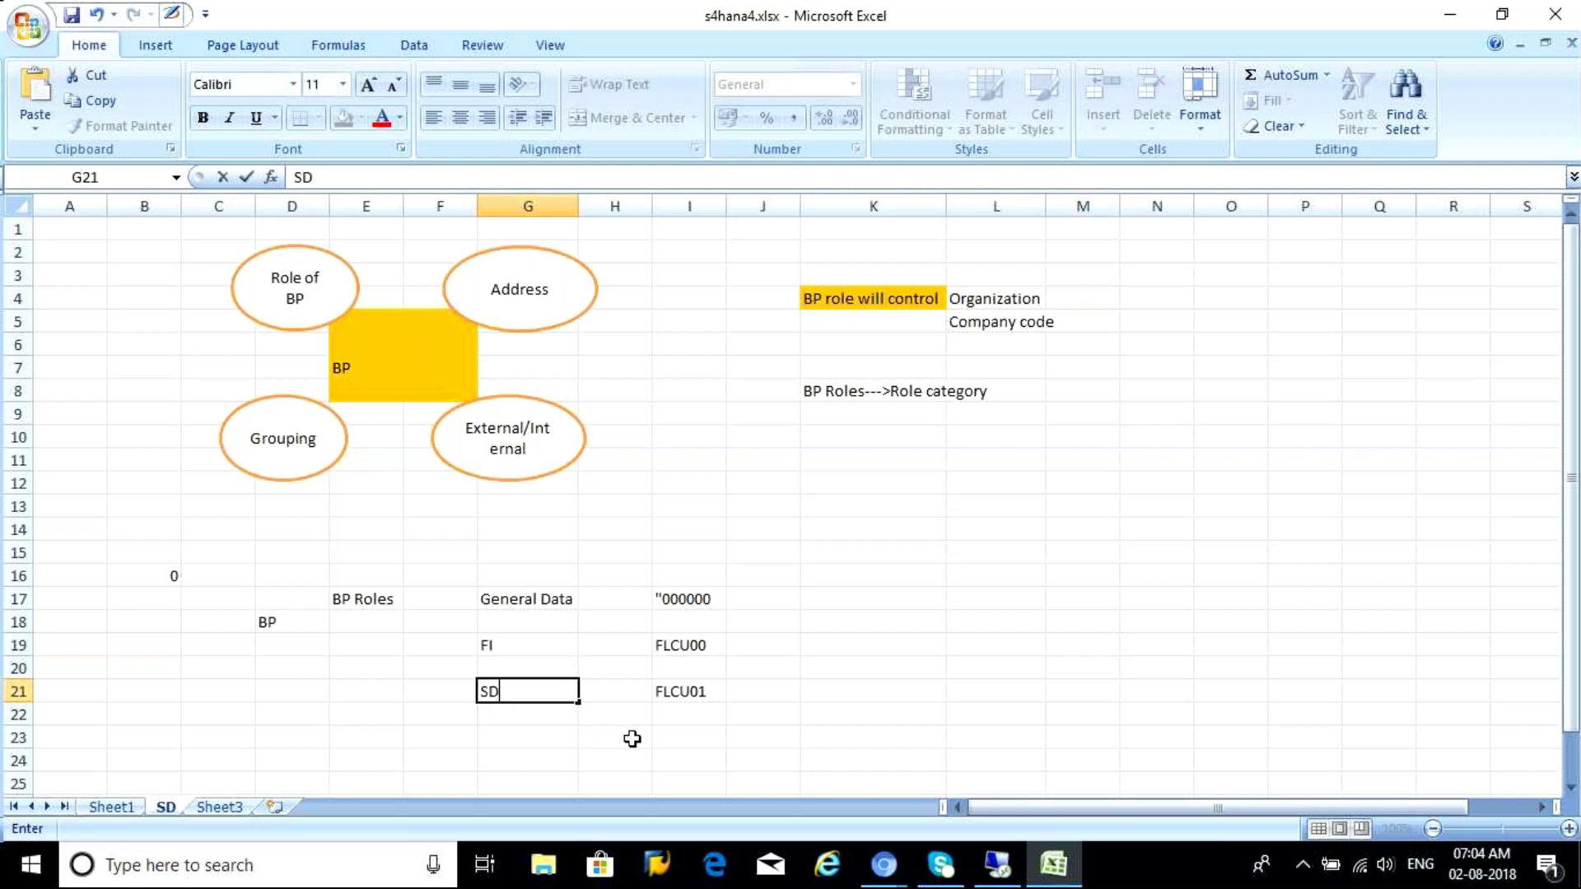
# Enter supplier roles FLVN00 in I23 and FLVN01 in I25
pyautogui.click(677, 734)
pyautogui.write('FLVN00')
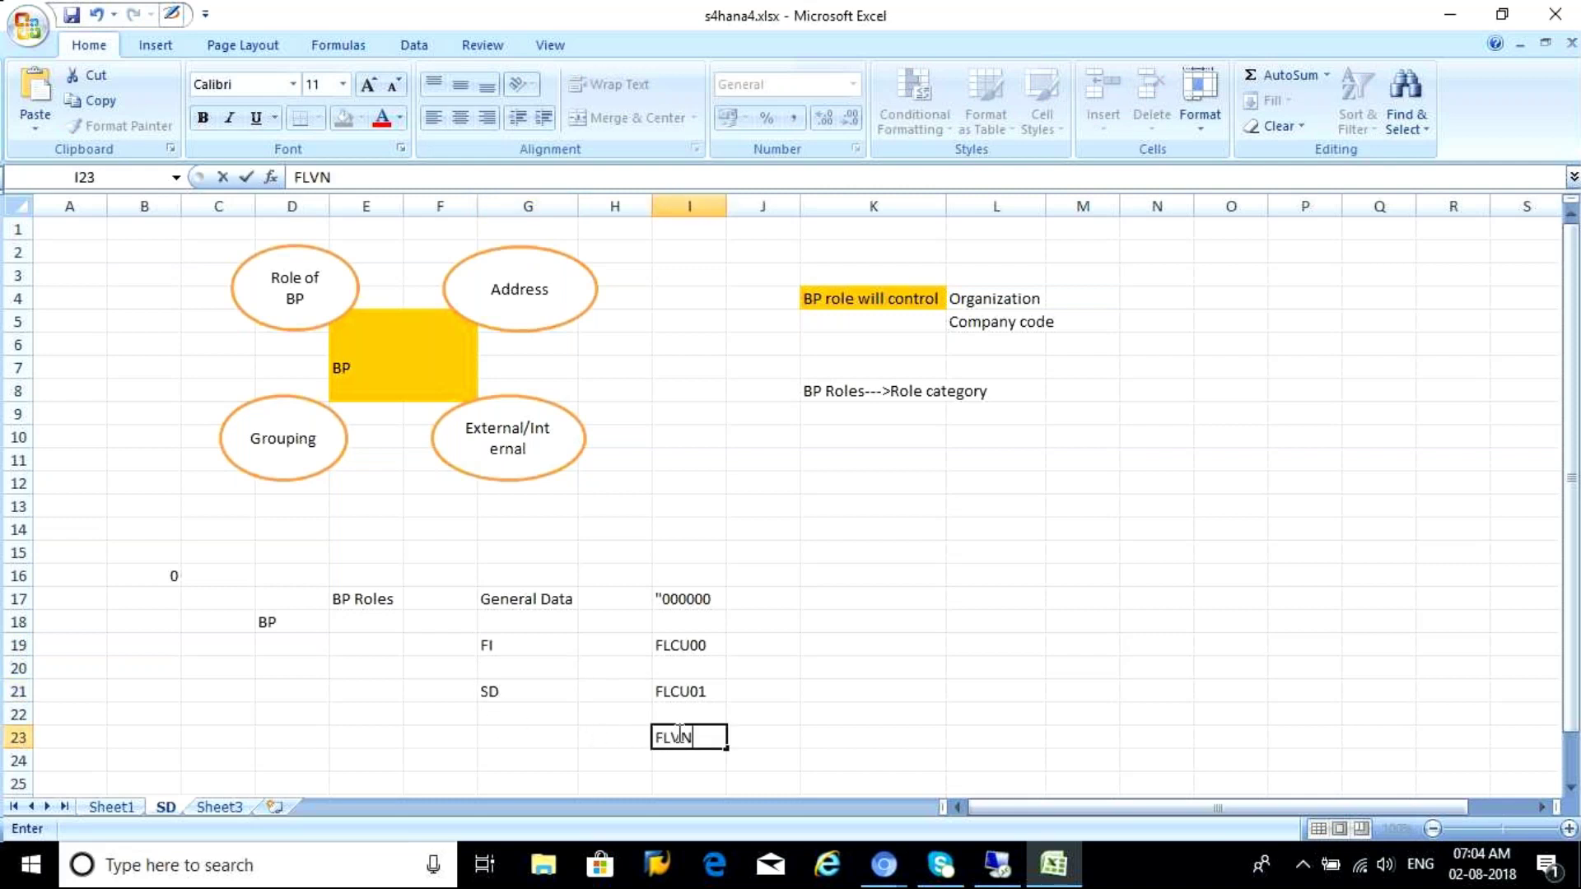
pyautogui.click(672, 780)
pyautogui.write('FLVN01')
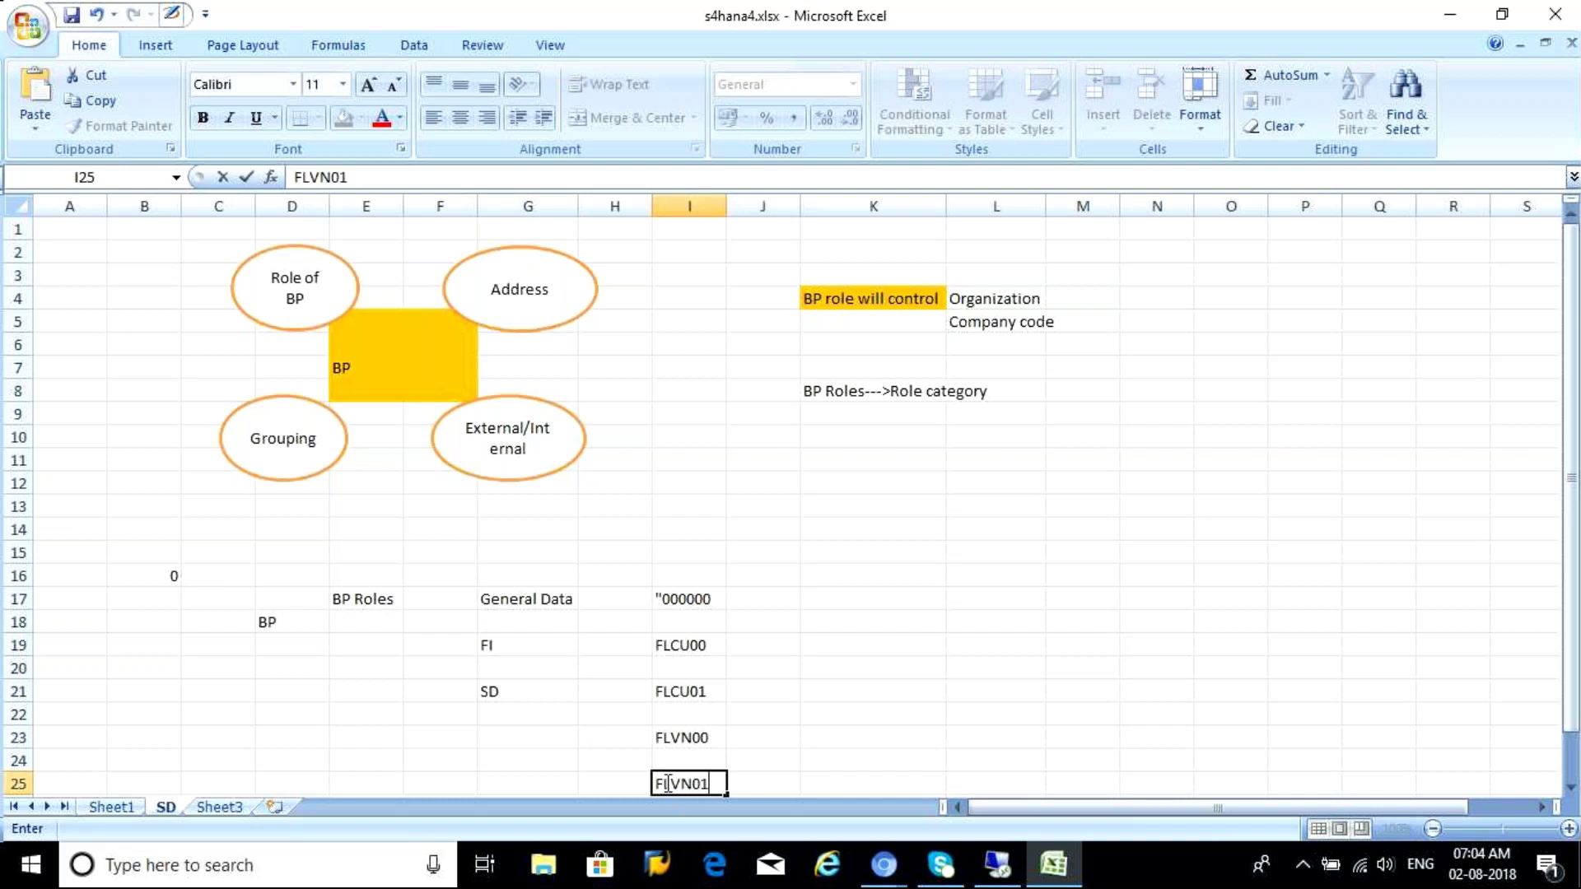
# Label the supplier roles 'Supplie _F' in G23 and PO in G25
pyautogui.click(489, 734)
pyautogui.write('Supplie _FI')
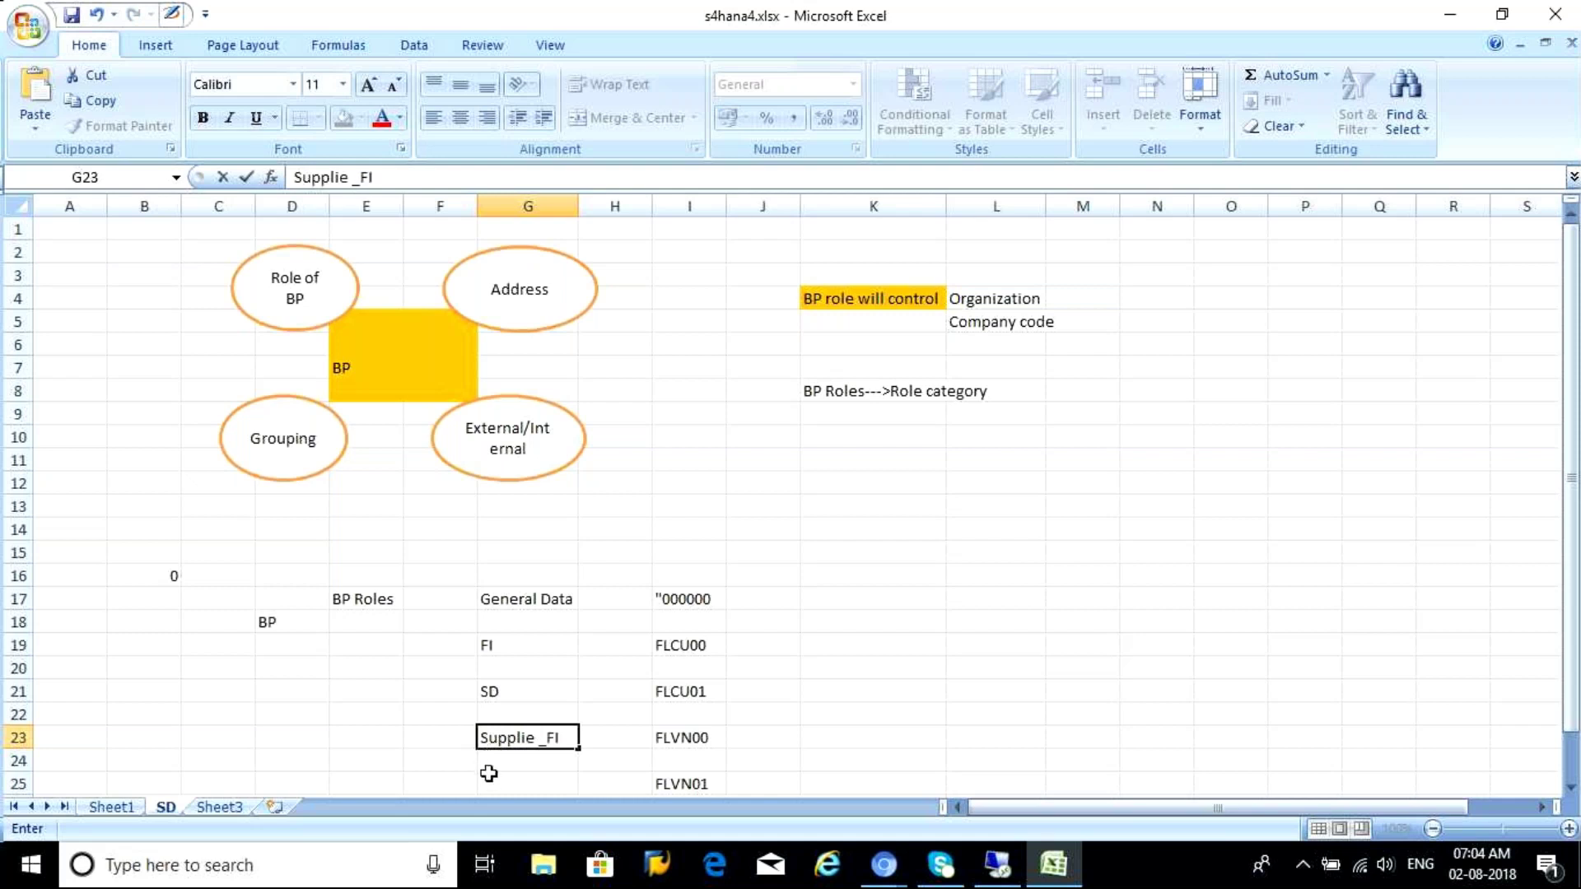
pyautogui.click(497, 783)
pyautogui.write('P')
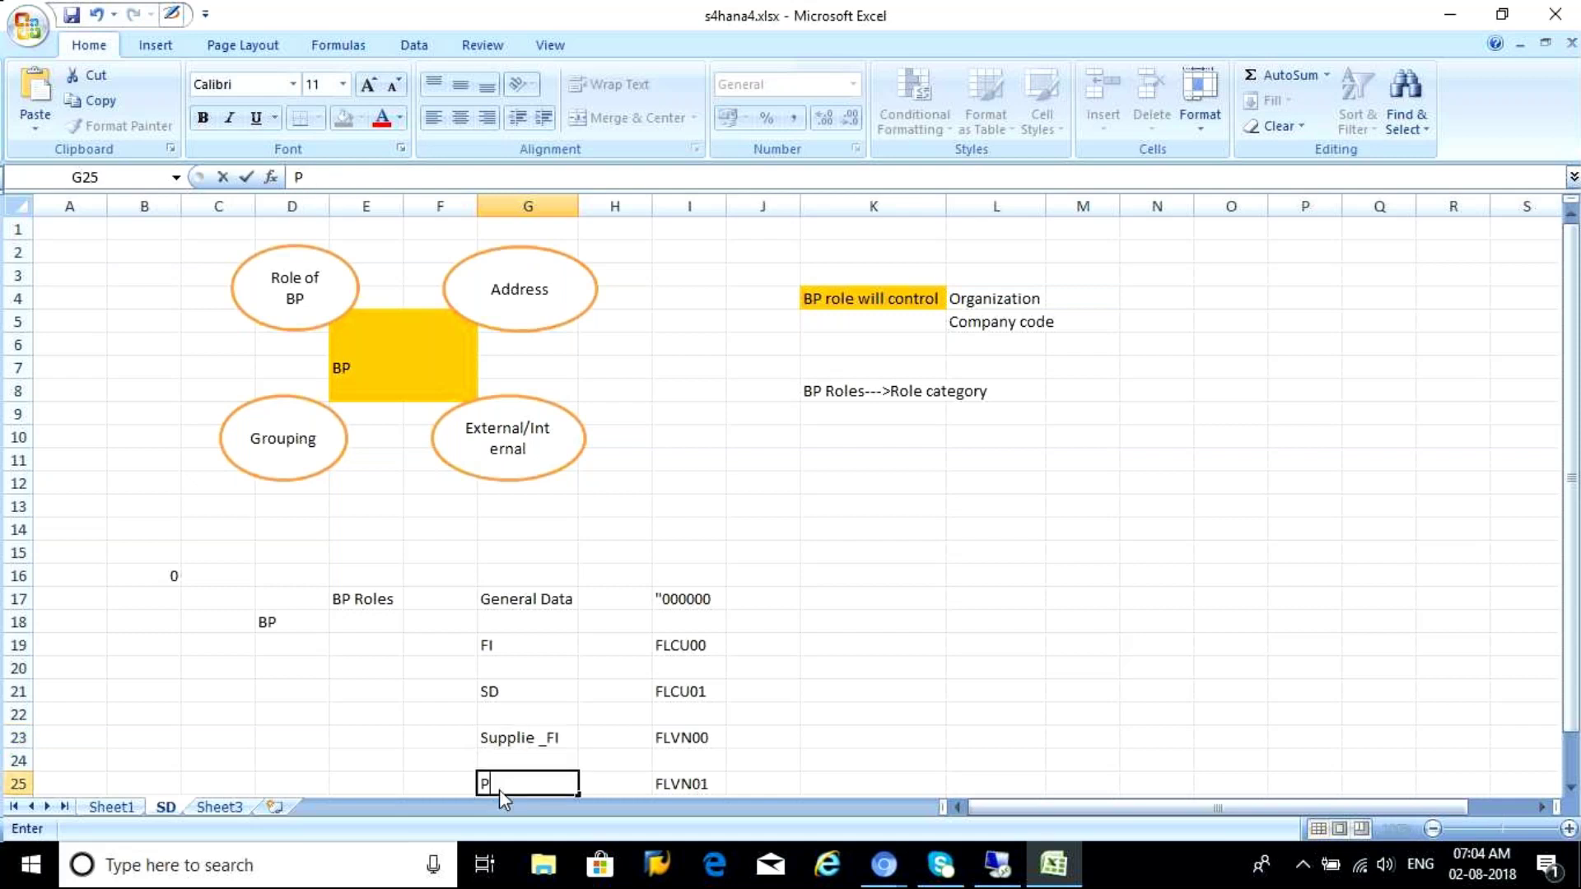
pyautogui.write('O')
pyautogui.click(749, 683)
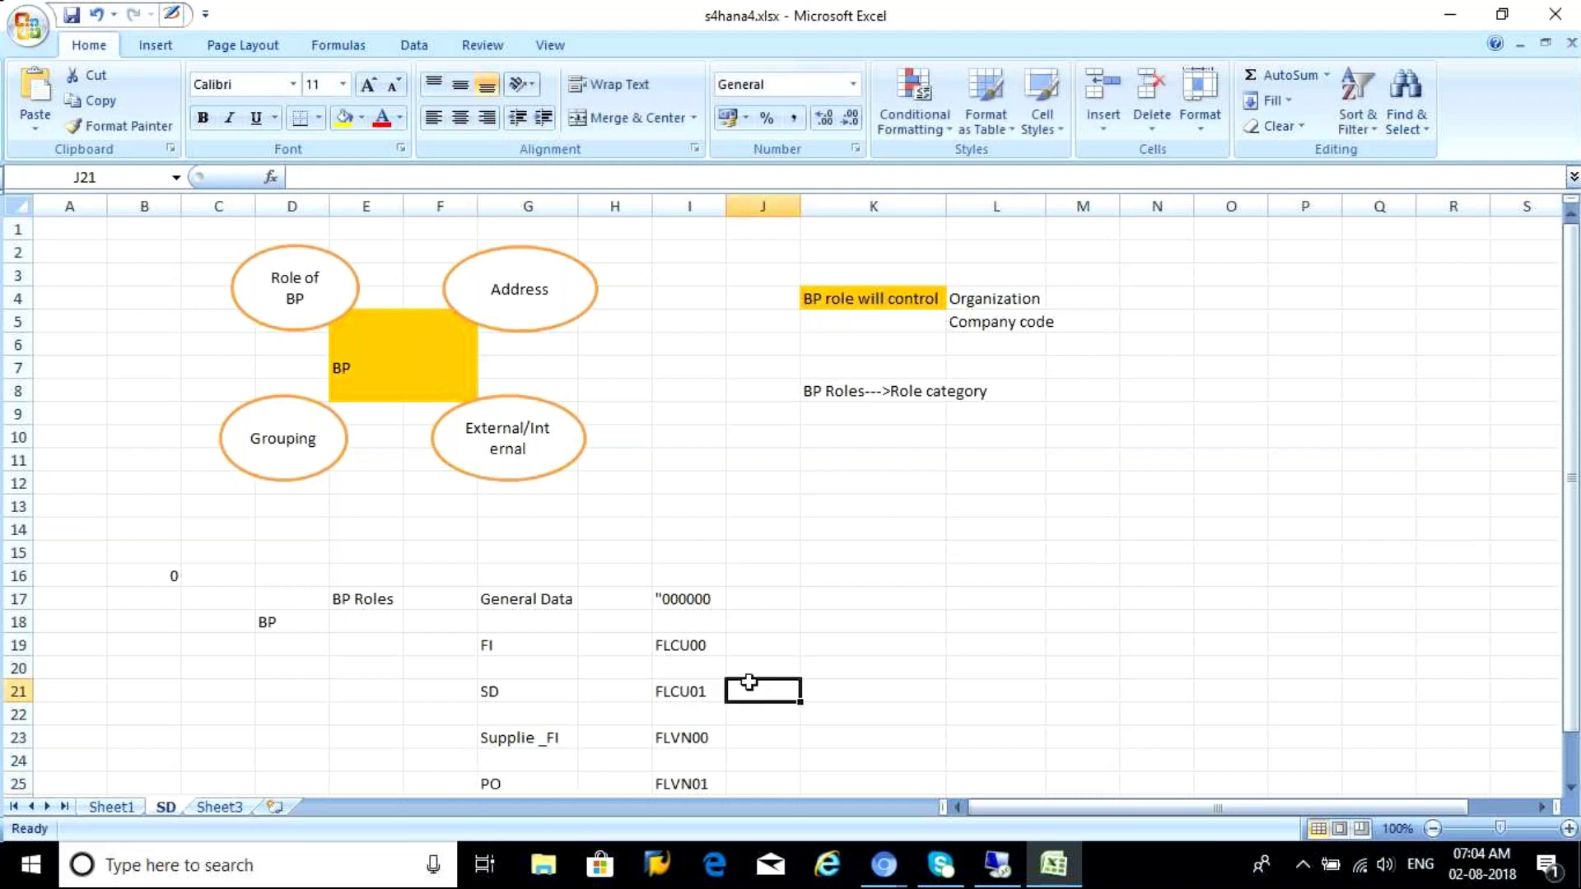
# Enter 'BP Role Category' in K19 beside the role codes column
pyautogui.moveTo(681, 601); pyautogui.dragTo(681, 783)
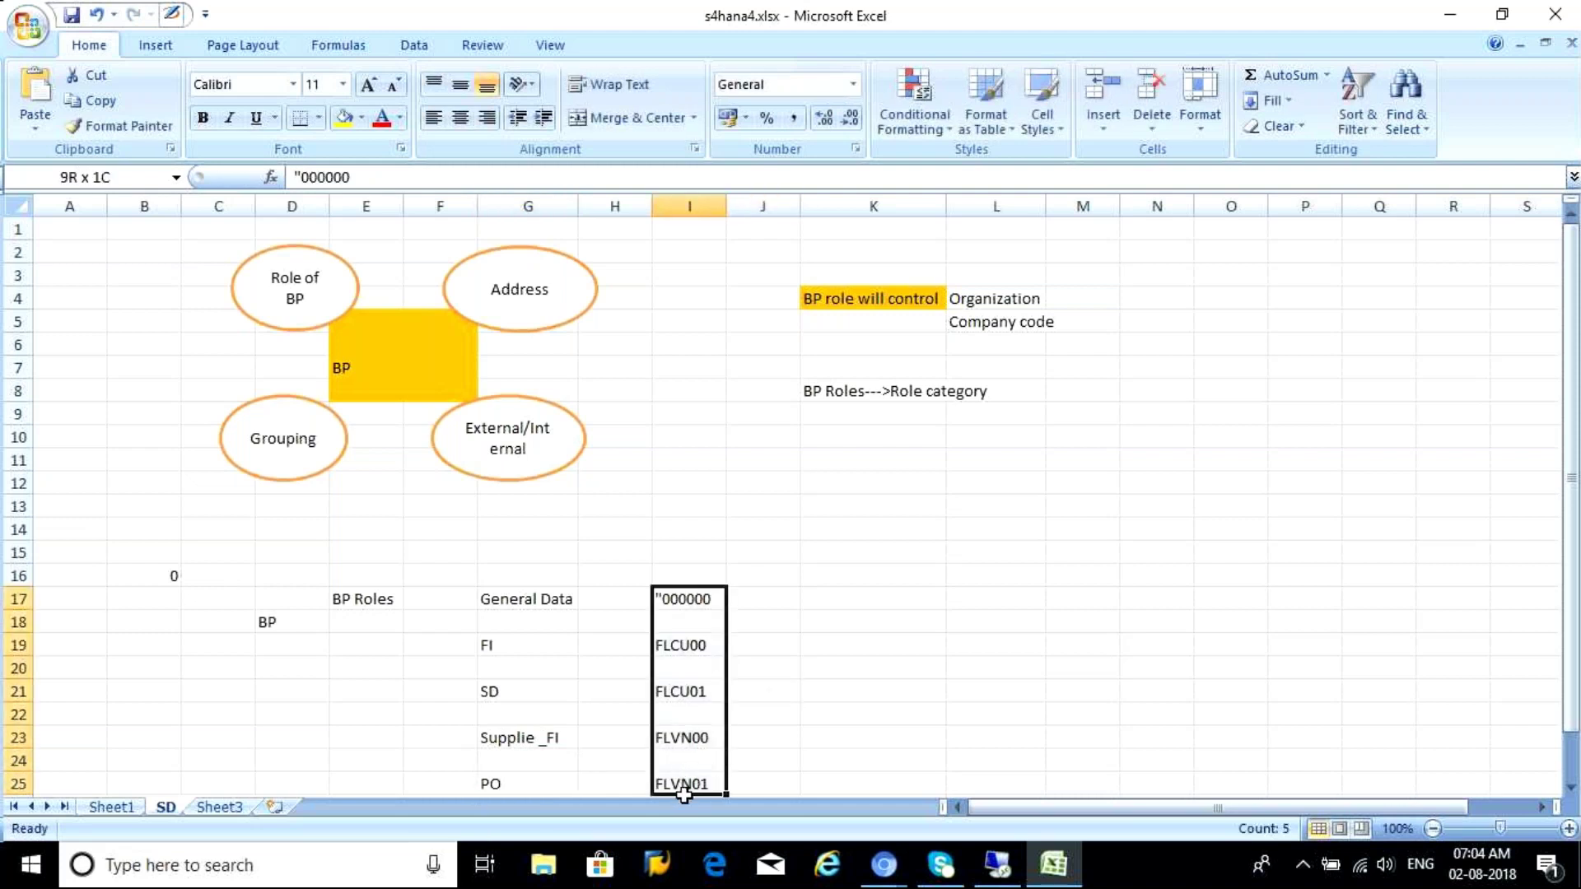
pyautogui.click(677, 603)
pyautogui.click(671, 645)
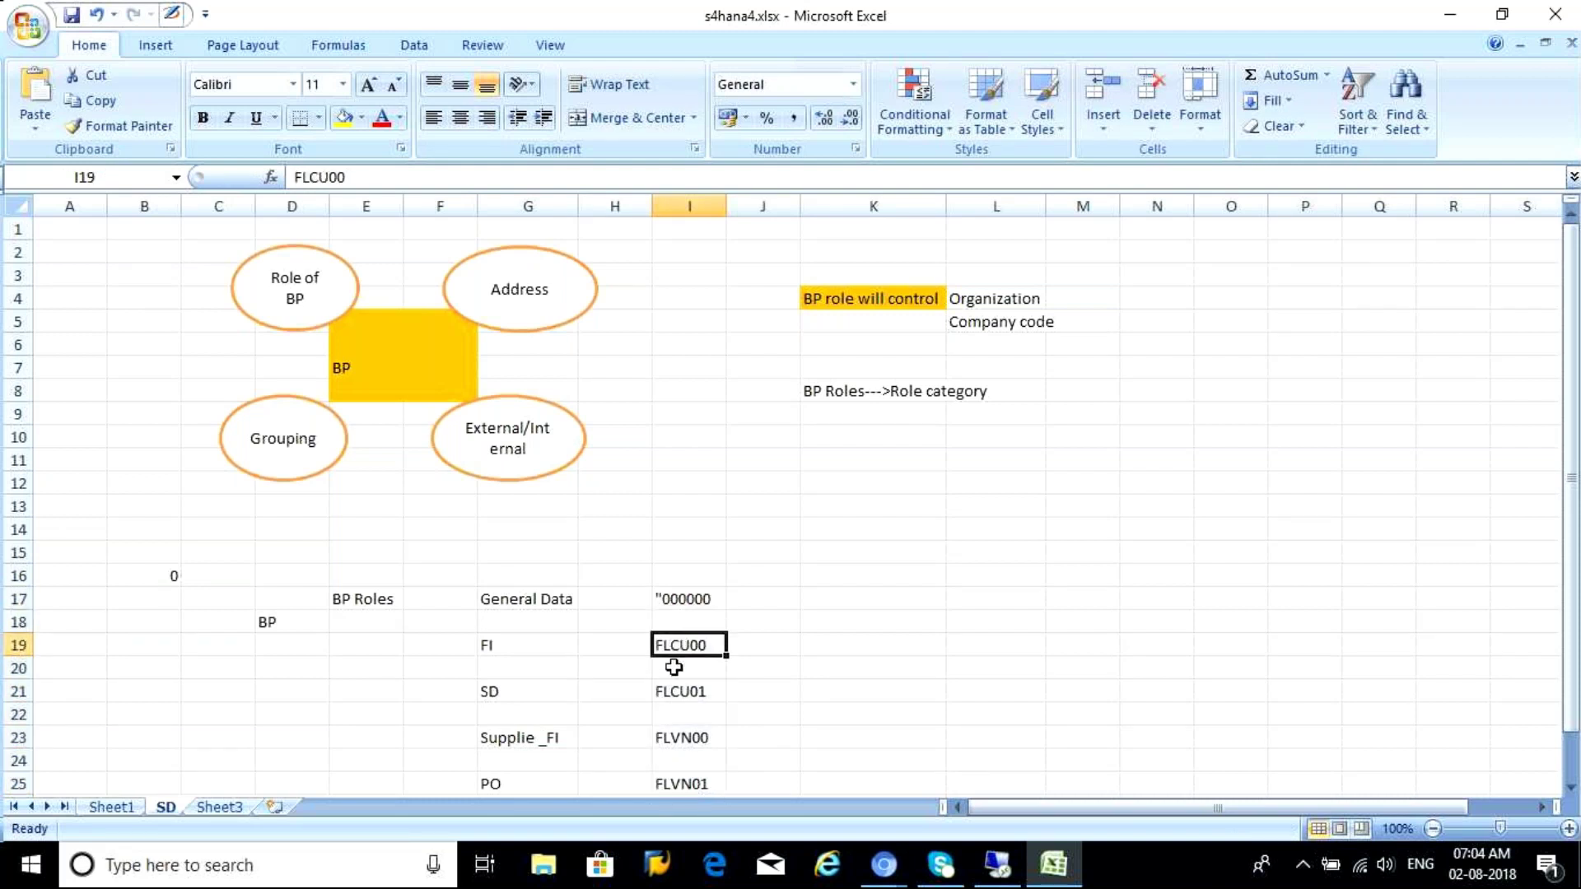
pyautogui.click(673, 687)
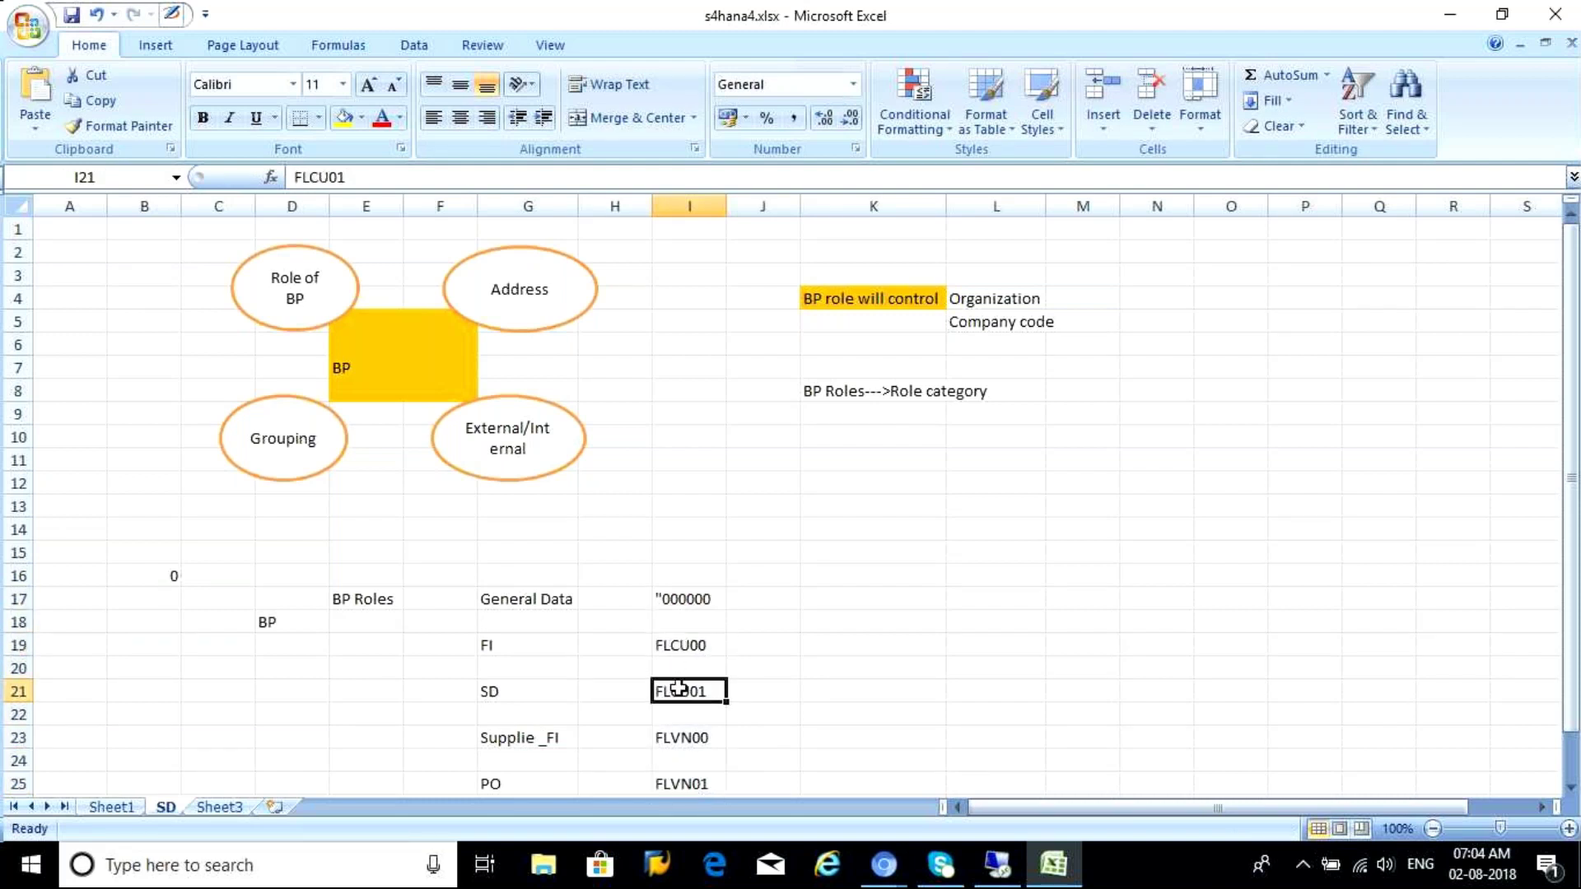
pyautogui.click(832, 600)
pyautogui.click(830, 635)
pyautogui.write('B')
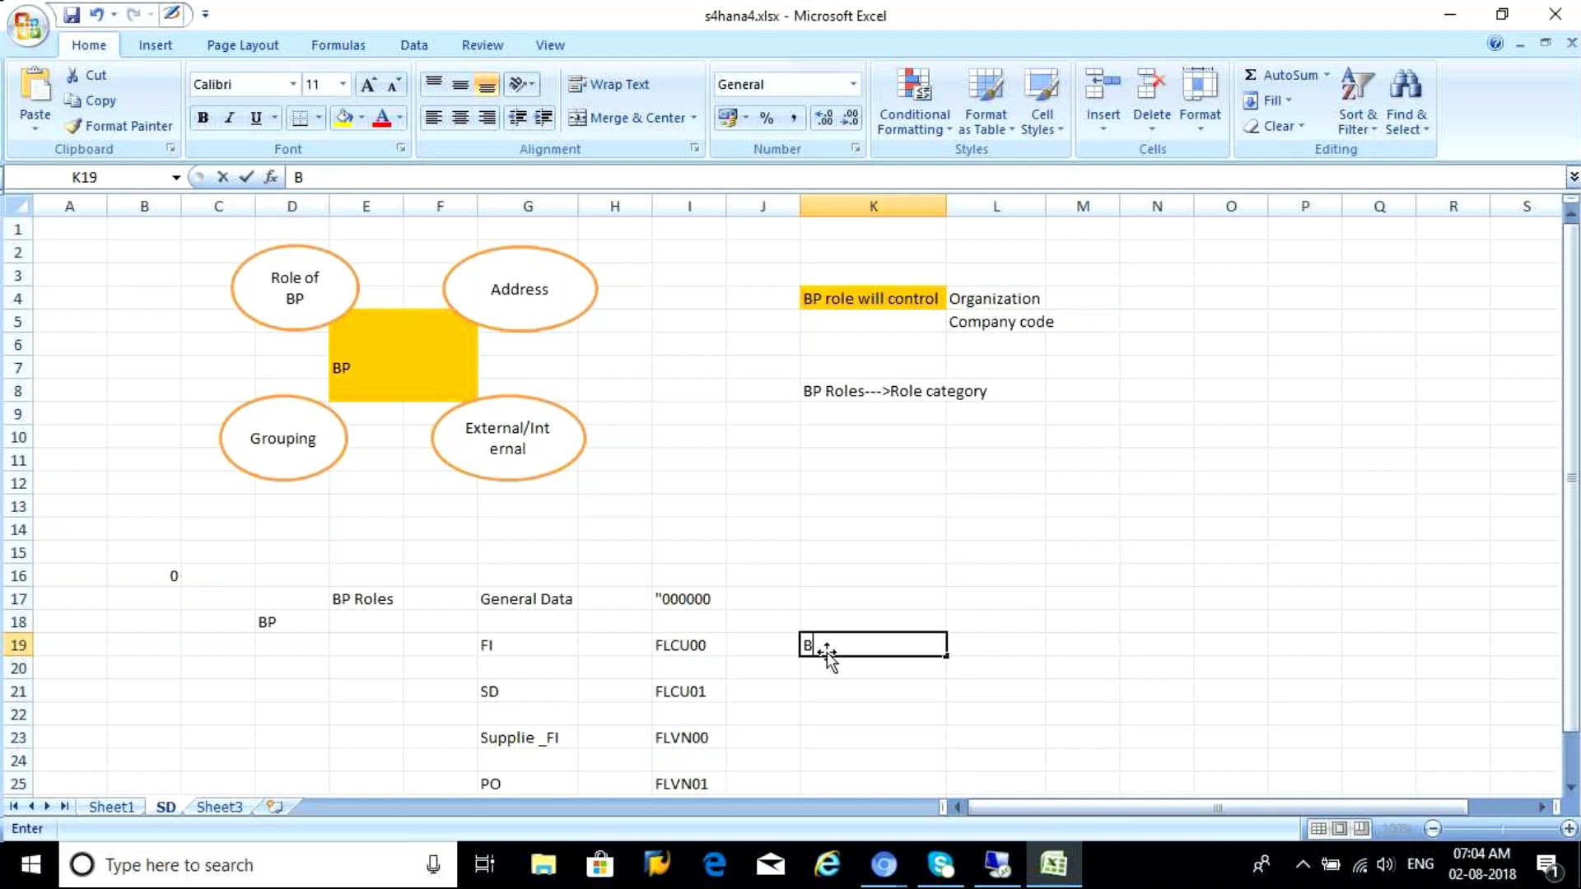
pyautogui.write('P')
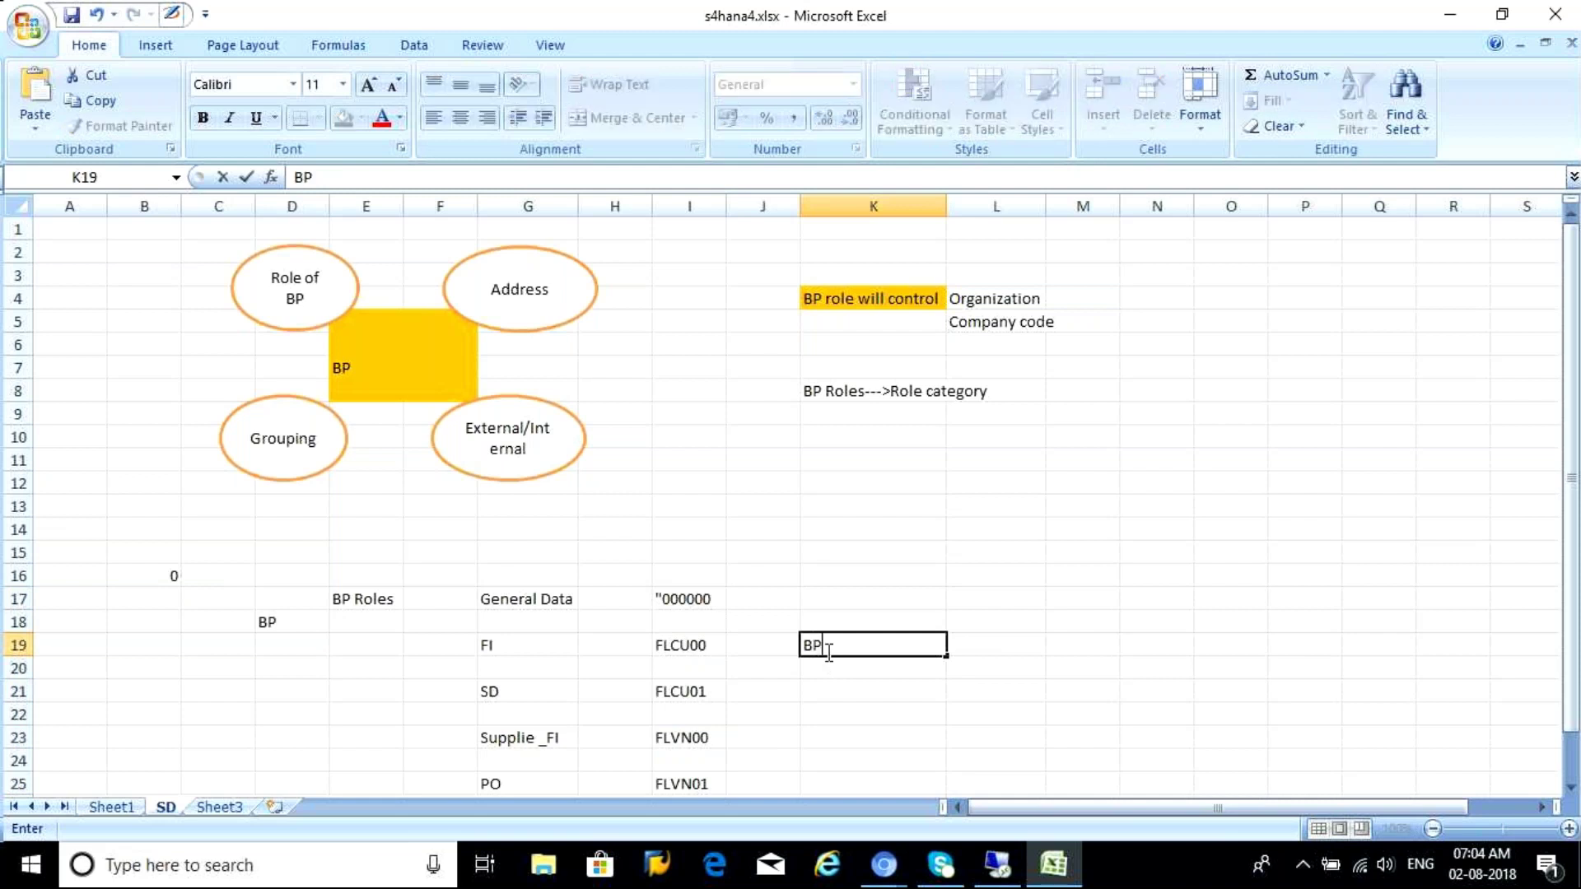
pyautogui.write(' Role Category')
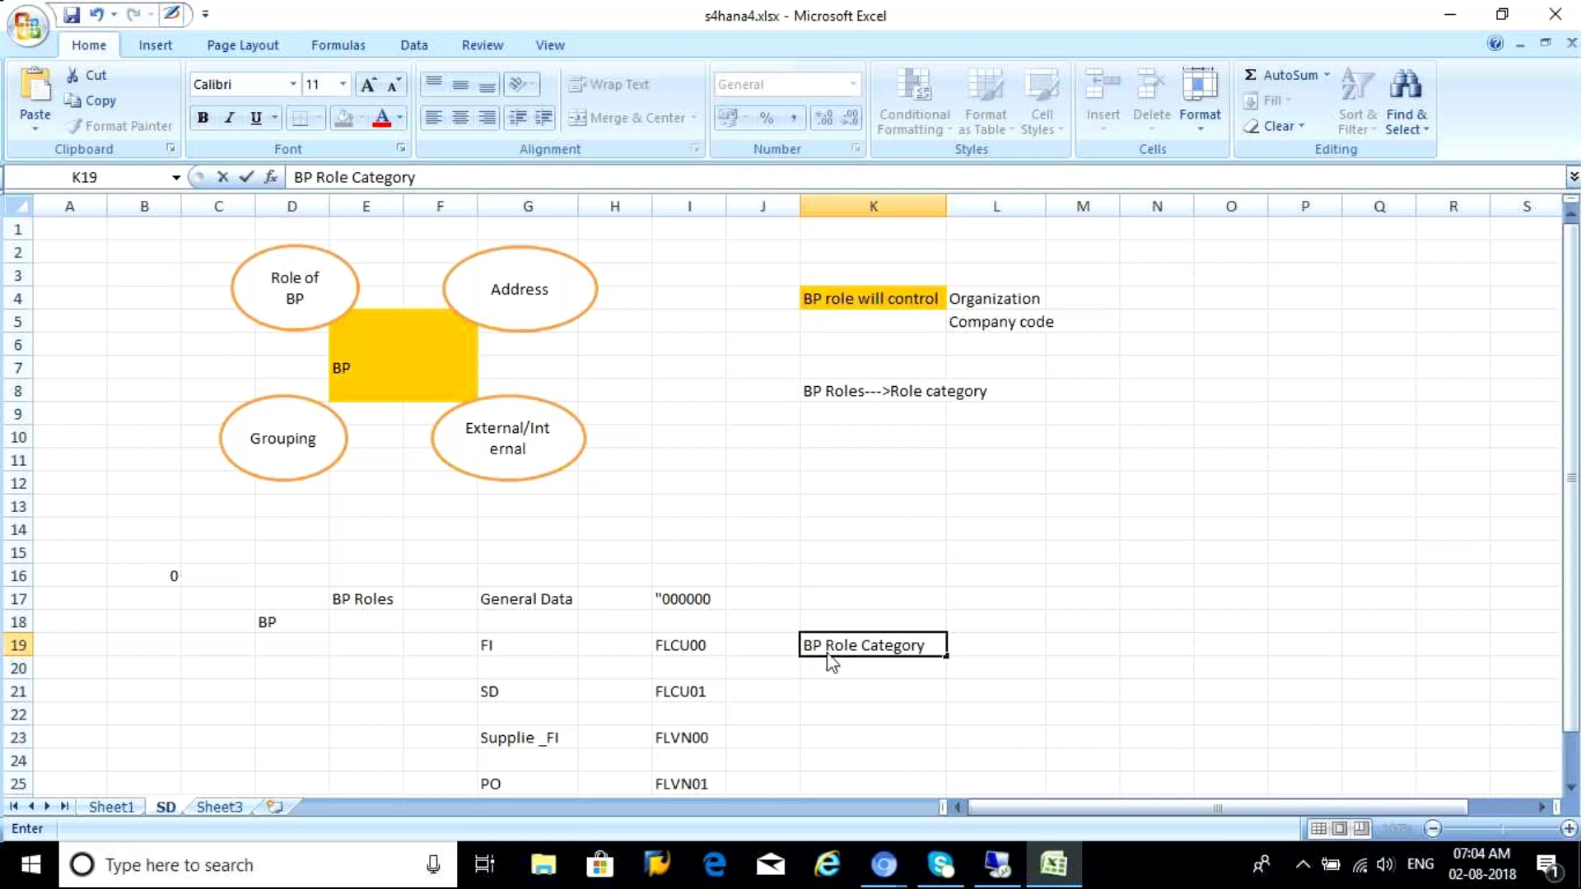
pyautogui.press('Return')
pyautogui.press('Return')
pyautogui.press('Return')
pyautogui.press('Return')
pyautogui.press('Return')
pyautogui.press('Return')
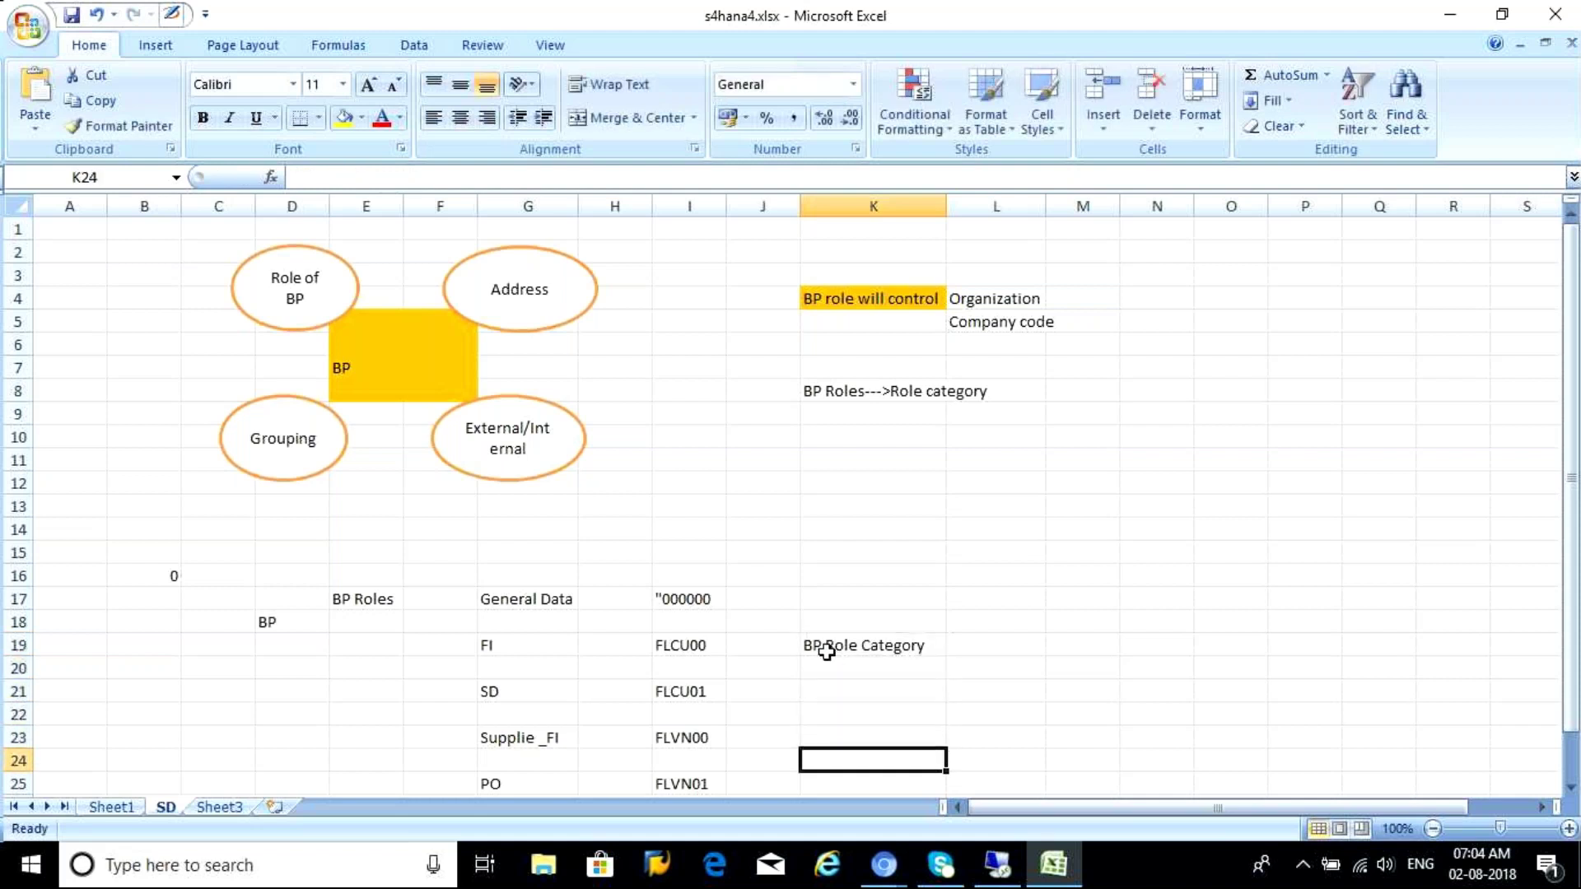
pyautogui.press('Return')
pyautogui.press('Return')
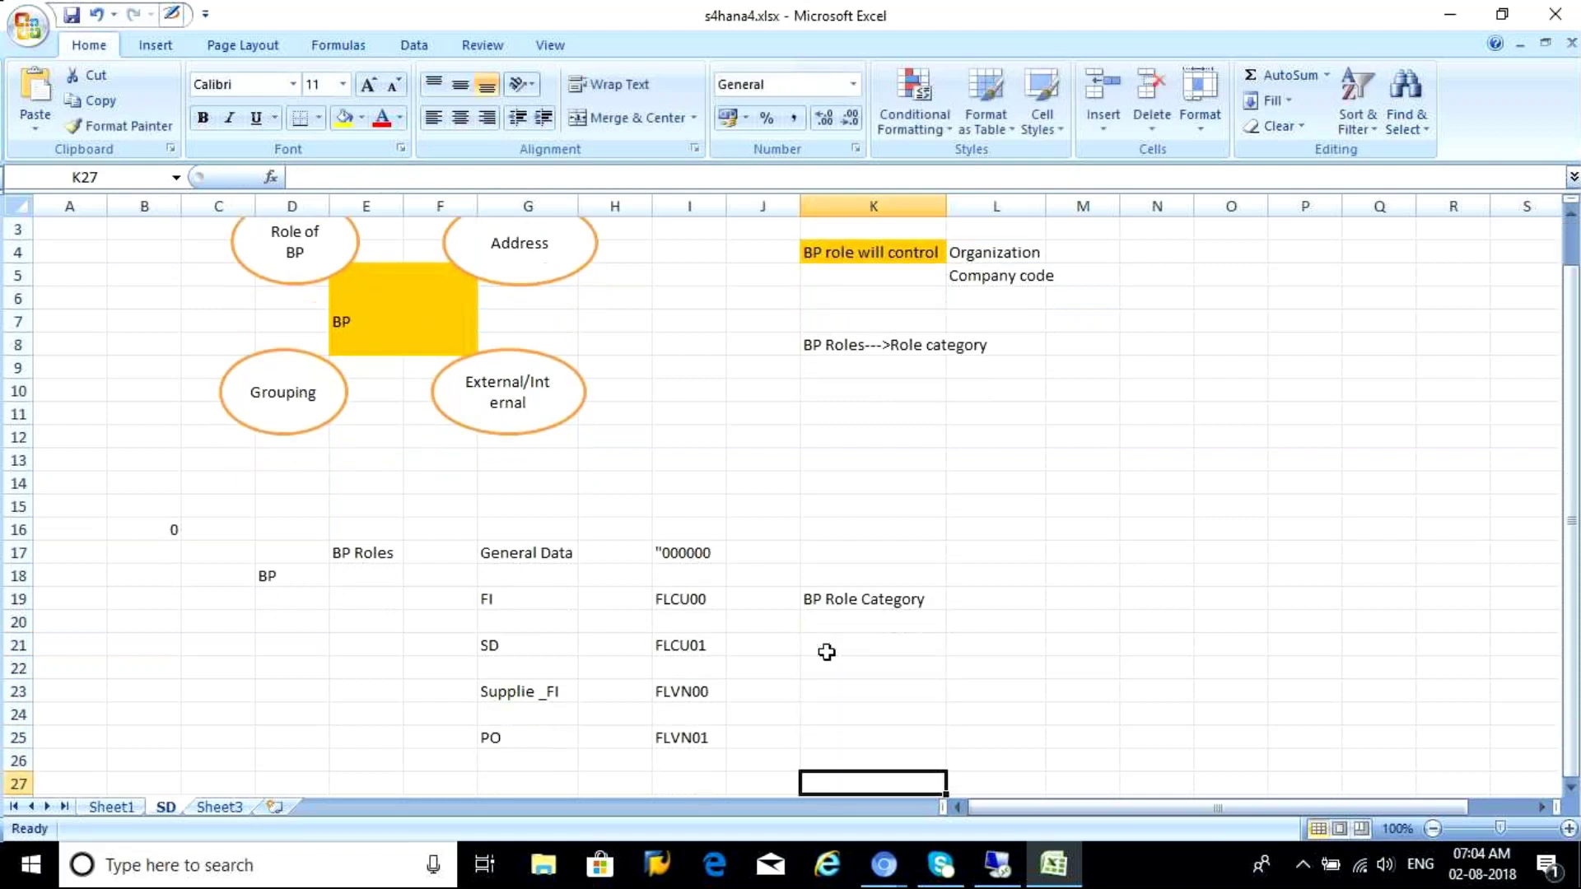
pyautogui.press('Return')
# Enter headings 'BP Role' in E29 and 'BP Role Category' in G29
pyautogui.scroll(-1, 827, 652)
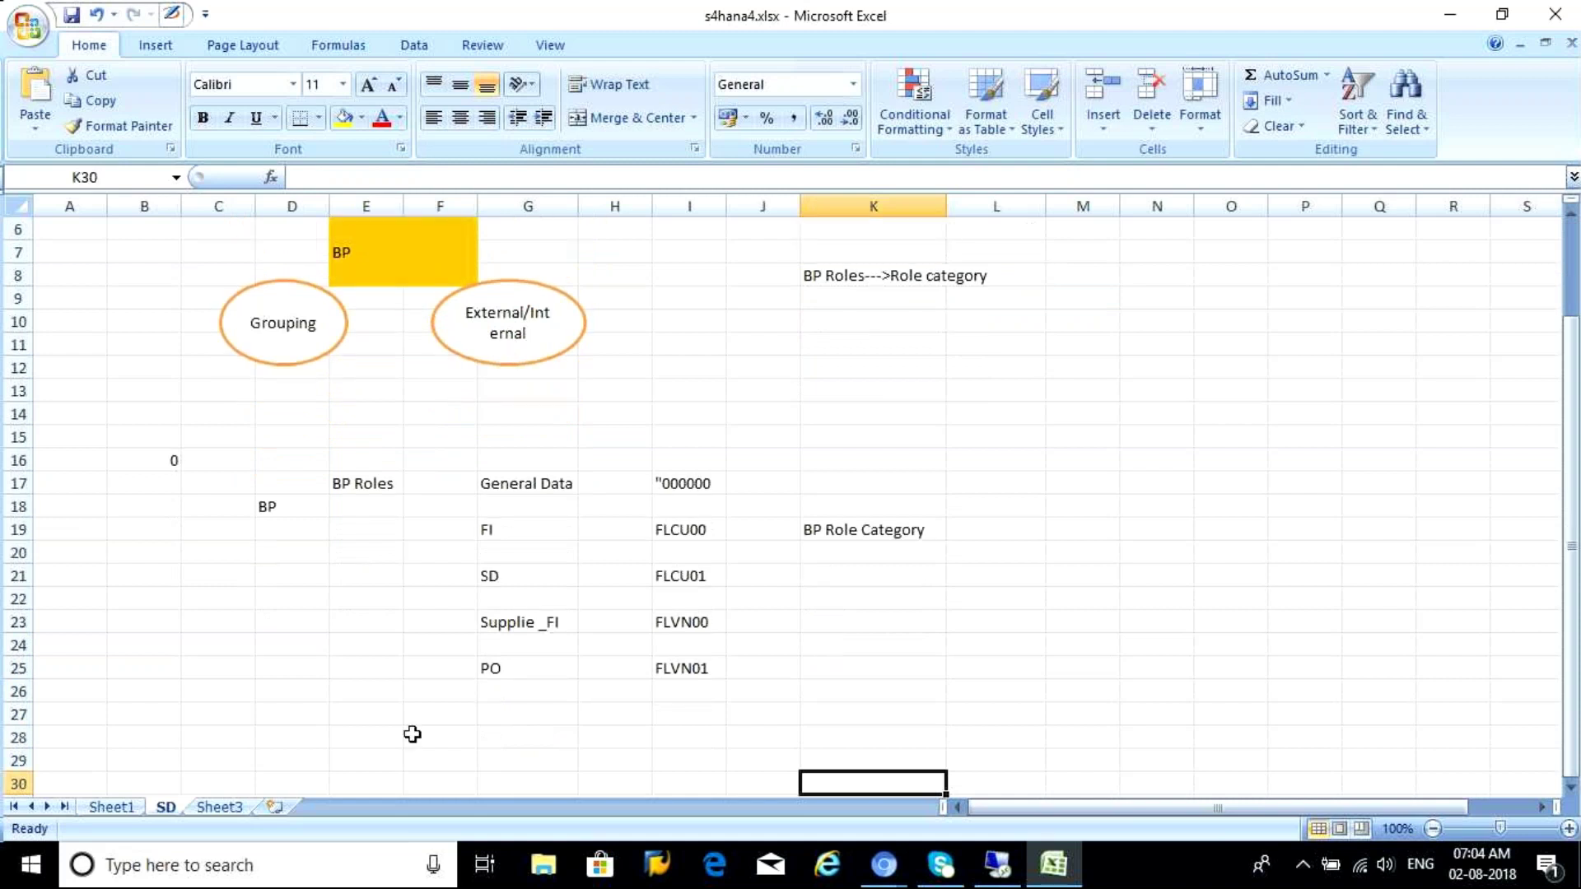
pyautogui.click(362, 758)
pyautogui.write('BP ROle')
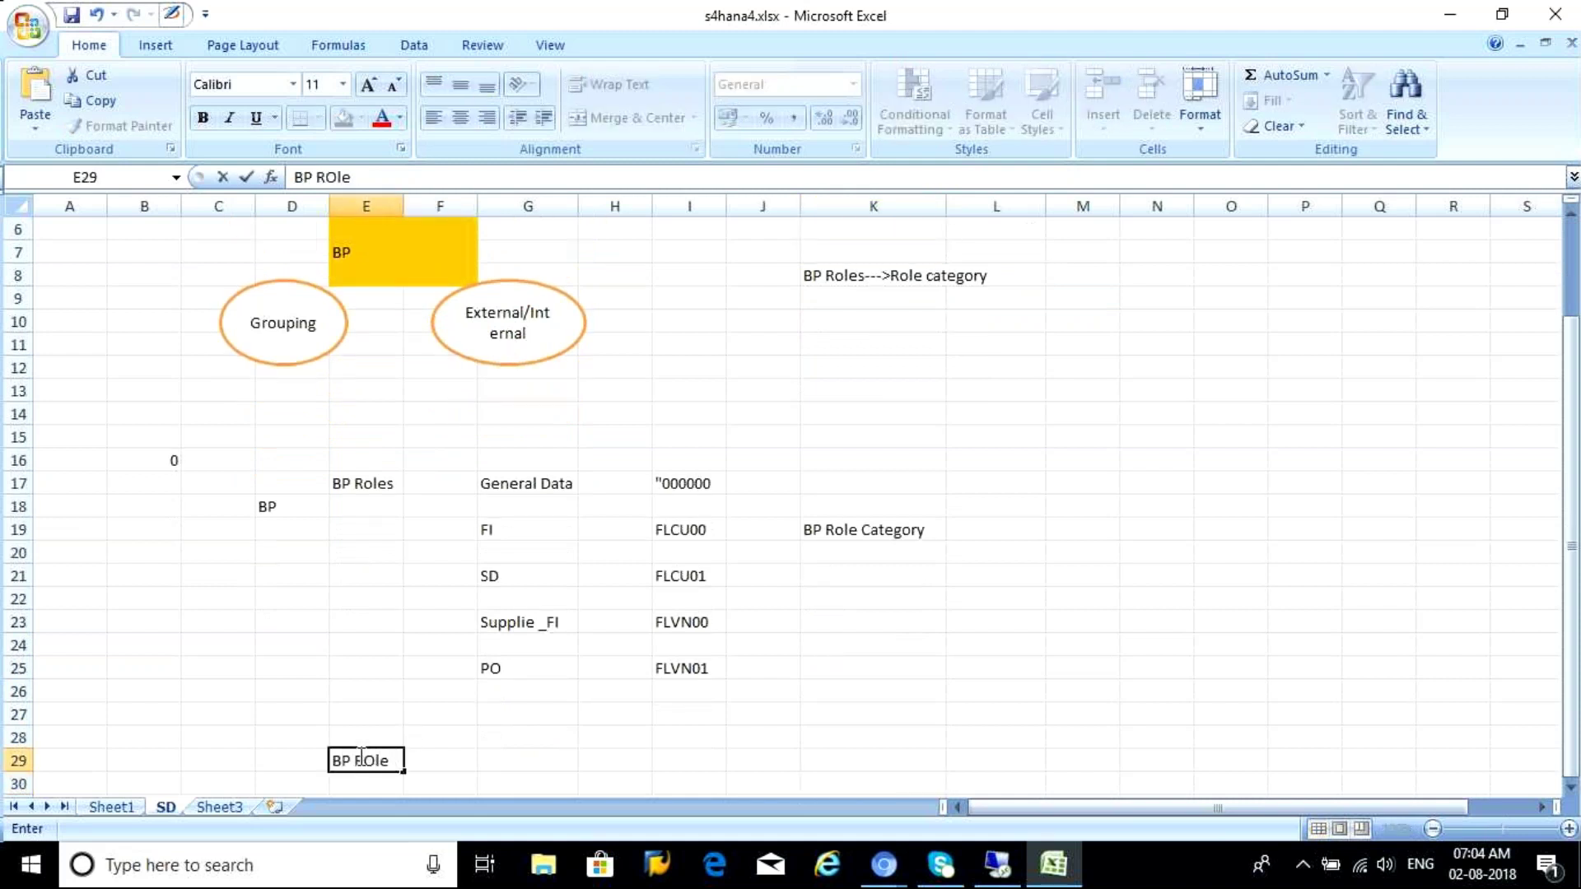
pyautogui.click(519, 756)
pyautogui.write('BP Role Category')
pyautogui.press('Return')
pyautogui.press('Return')
pyautogui.press('Return')
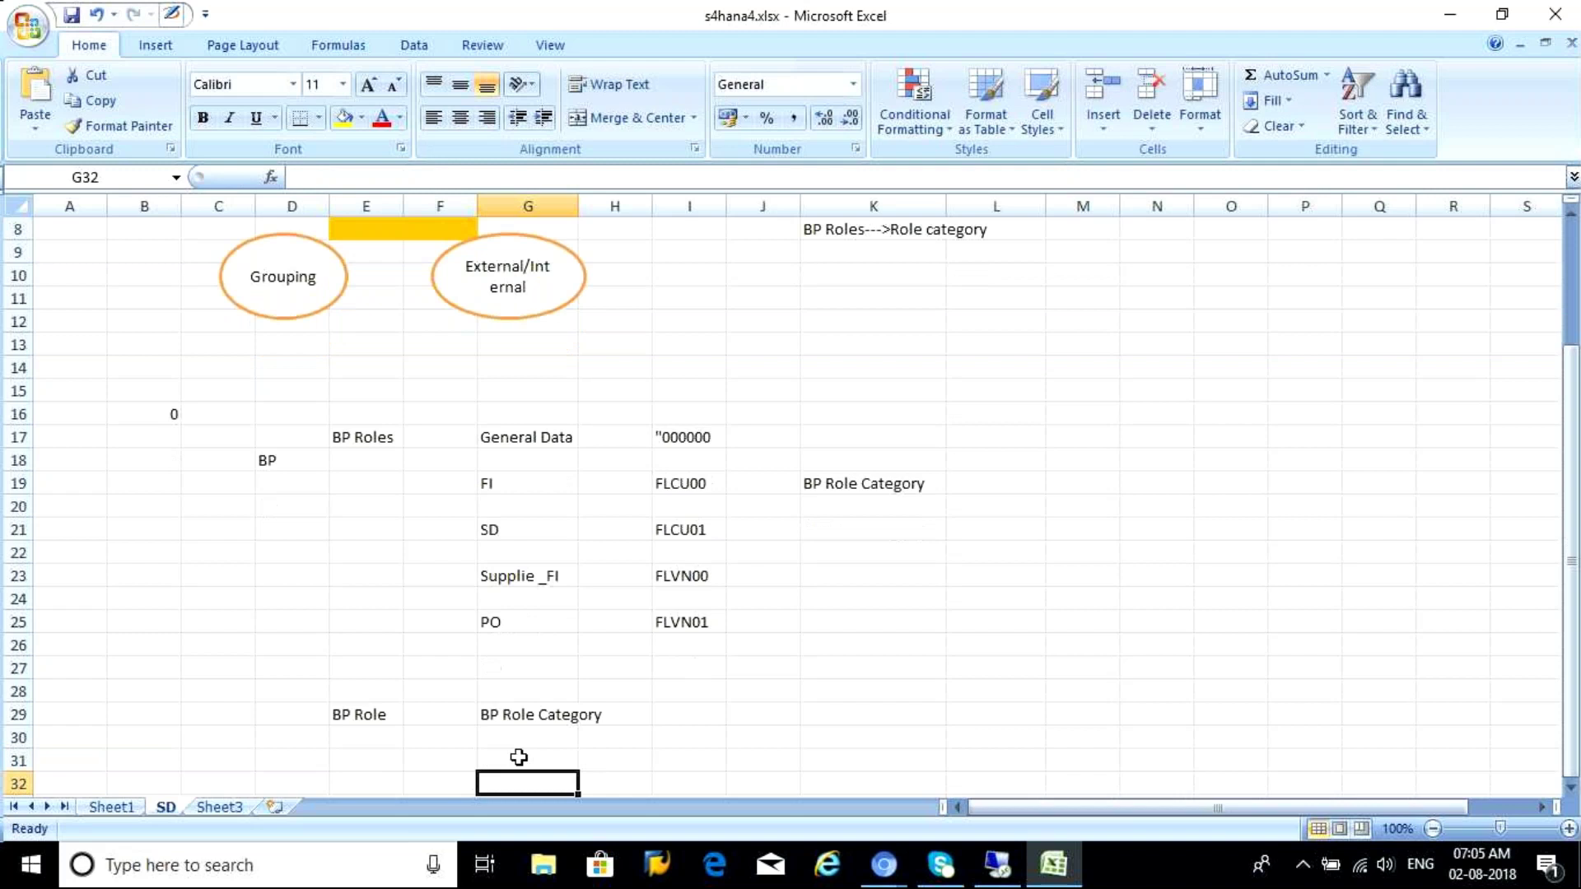
pyautogui.press('Return')
pyautogui.press('Return')
pyautogui.press('Return')
pyautogui.press('Return')
pyautogui.press('Return')
pyautogui.press('Return')
pyautogui.press('Return')
pyautogui.press('Return')
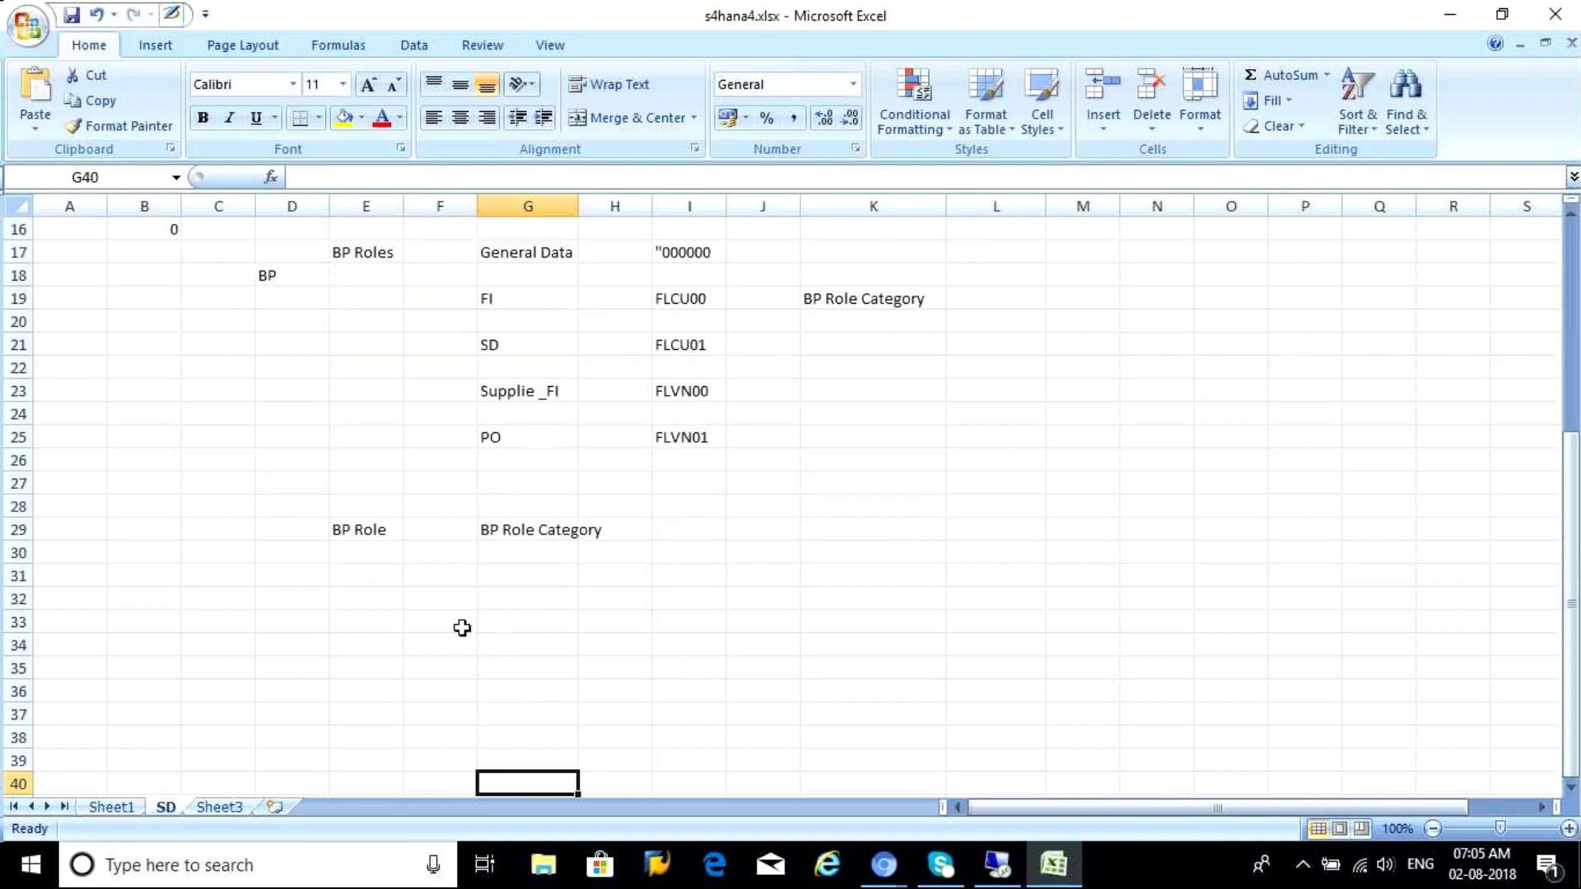
# Note the 1 : 1 relation in row 31 under the headings
pyautogui.click(375, 575)
pyautogui.write('1')
pyautogui.press('Tab')
pyautogui.press('Tab')
pyautogui.write('1')
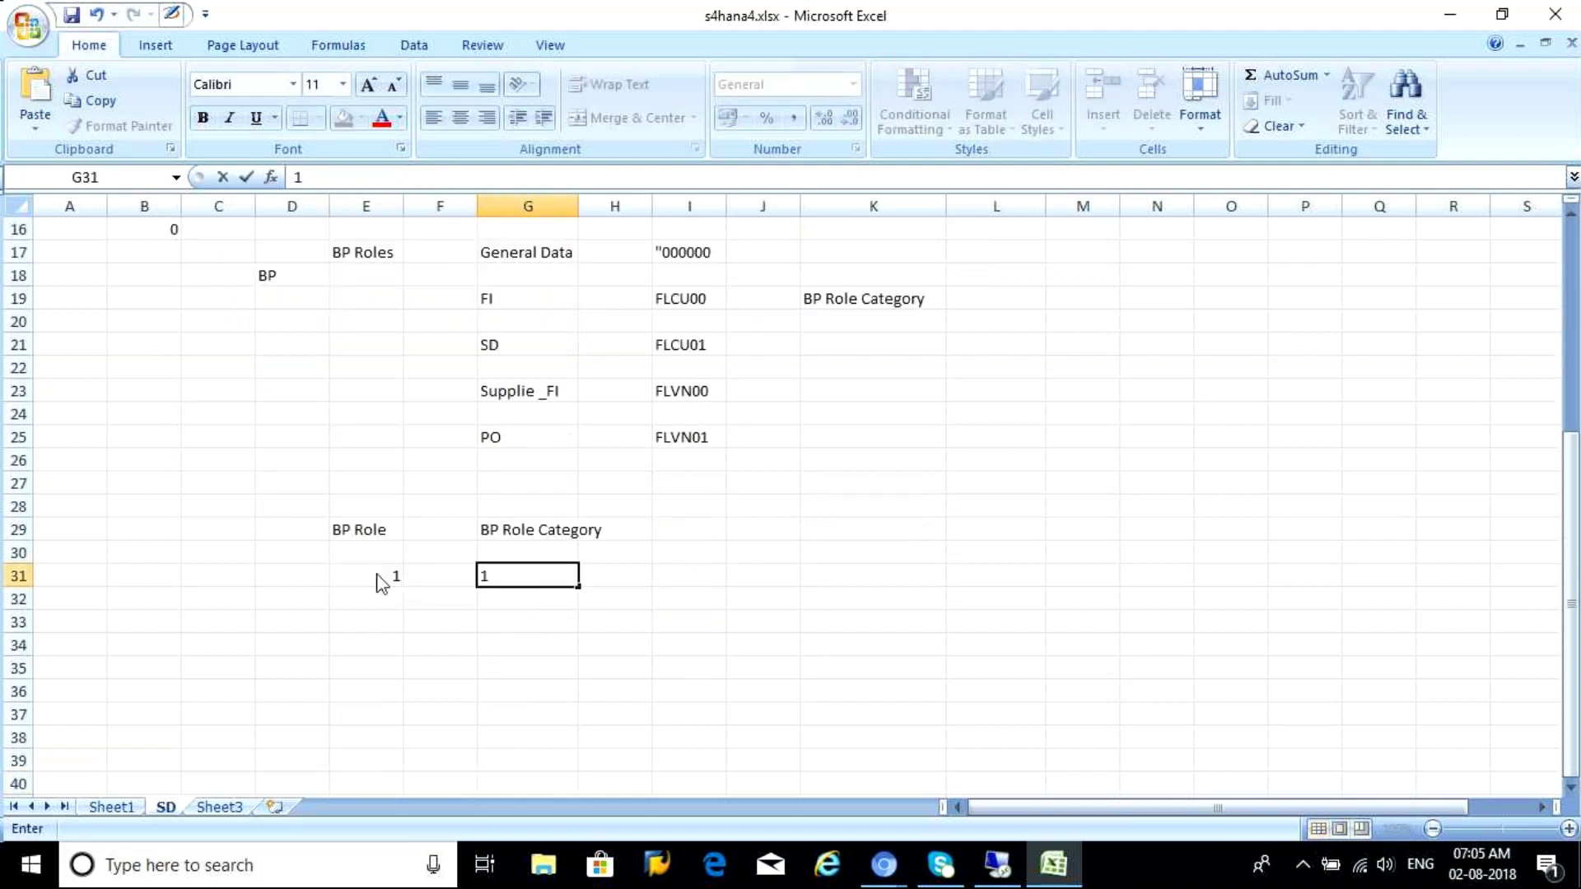
pyautogui.click(437, 582)
pyautogui.write(':')
pyautogui.press('Tab')
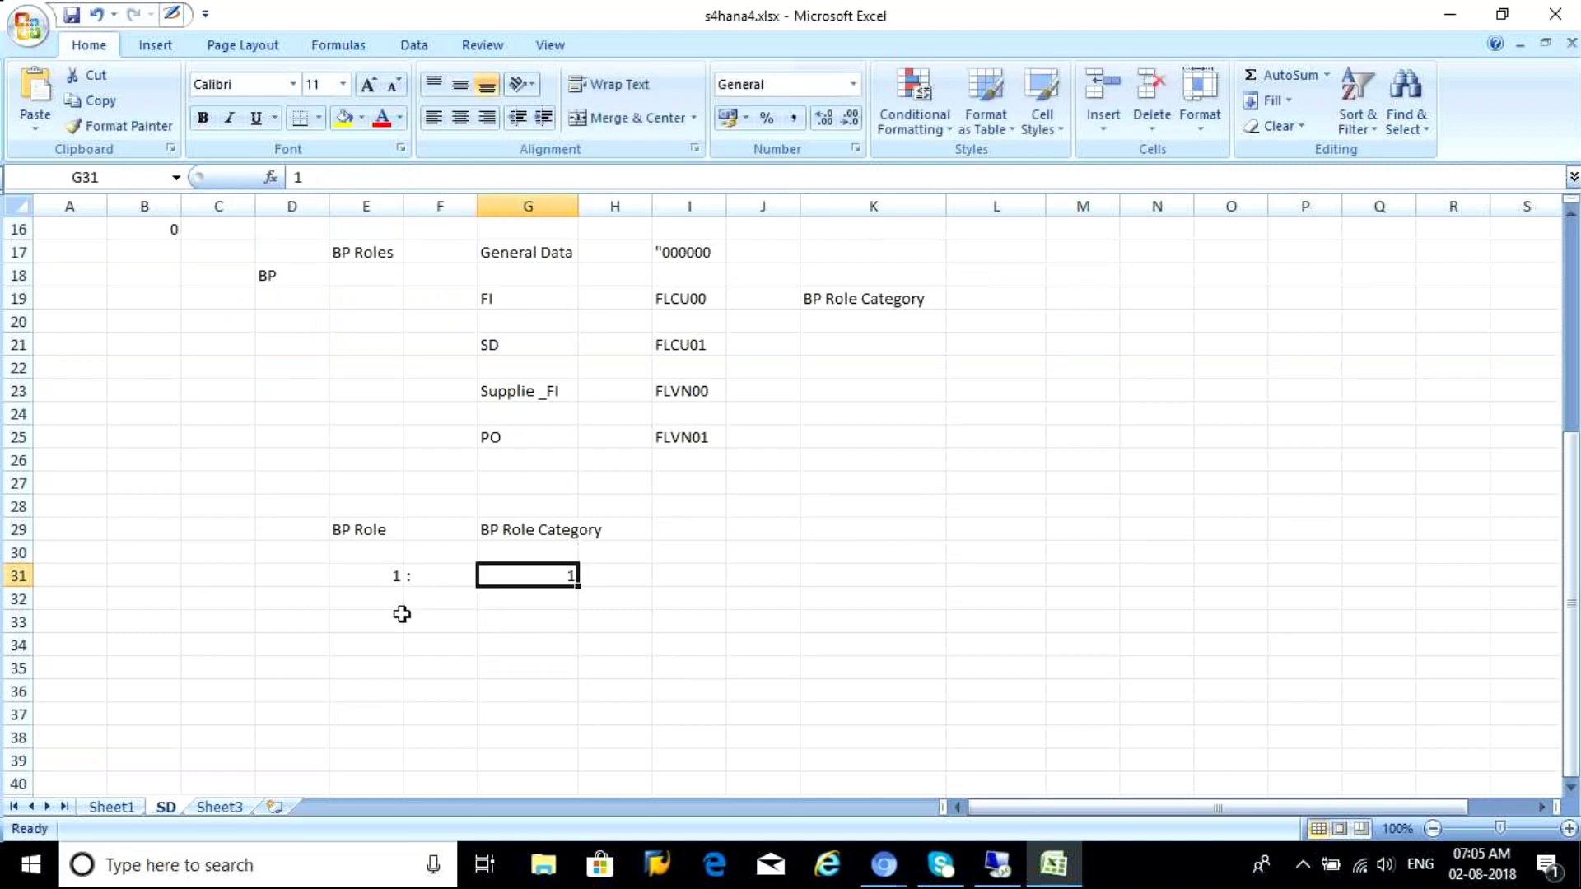
pyautogui.click(338, 619)
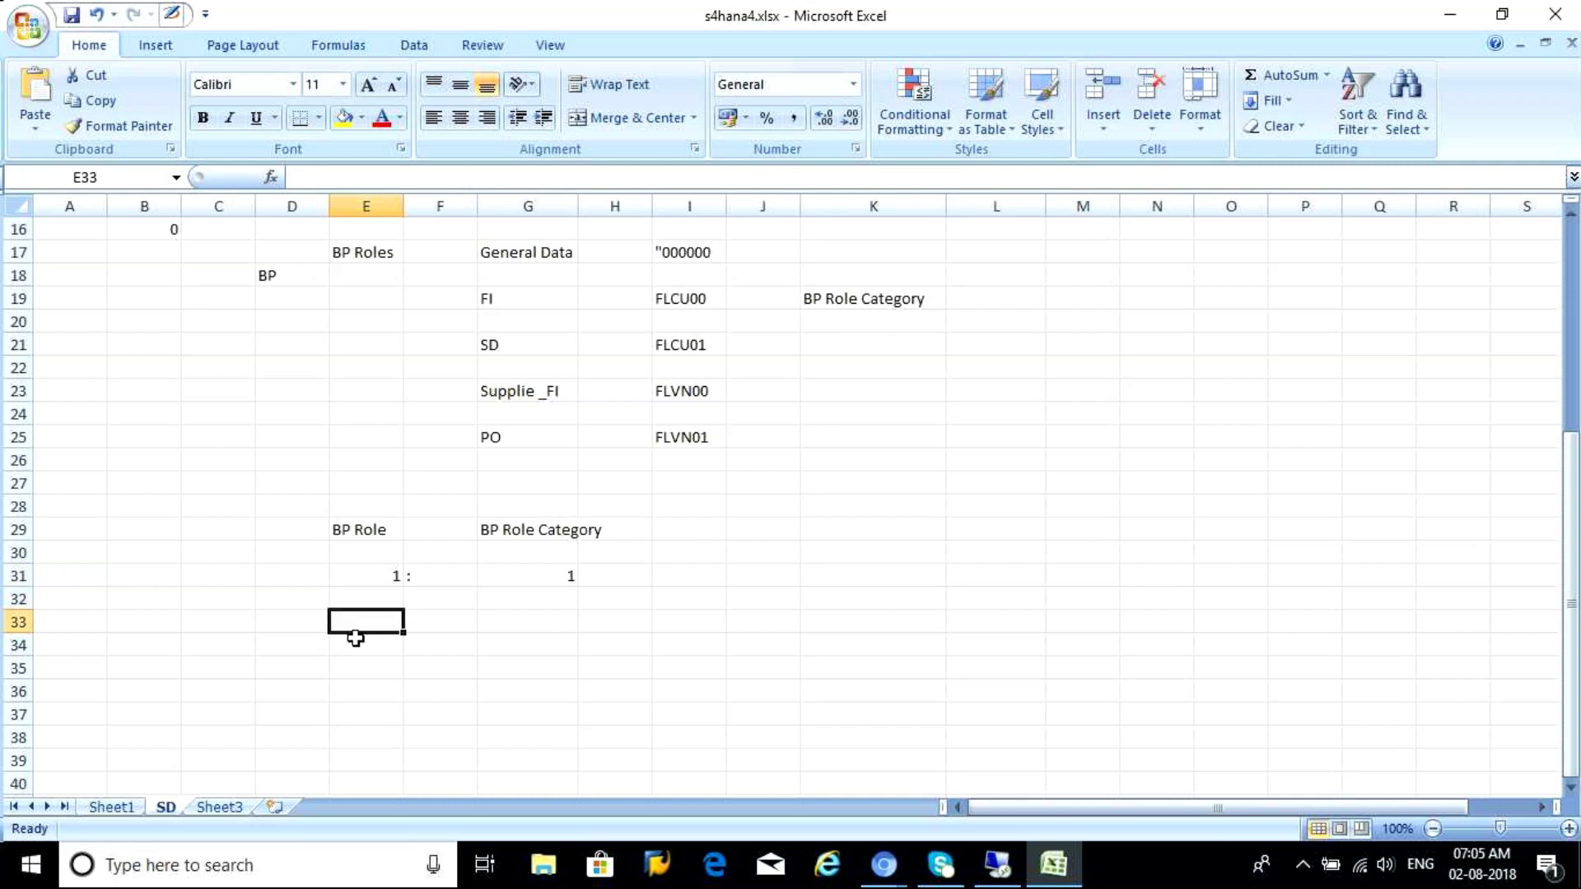
# Add the headings 'BP Role Category' in J29 and 'BP Role' in L29
pyautogui.click(745, 531)
pyautogui.write('BP Role ')
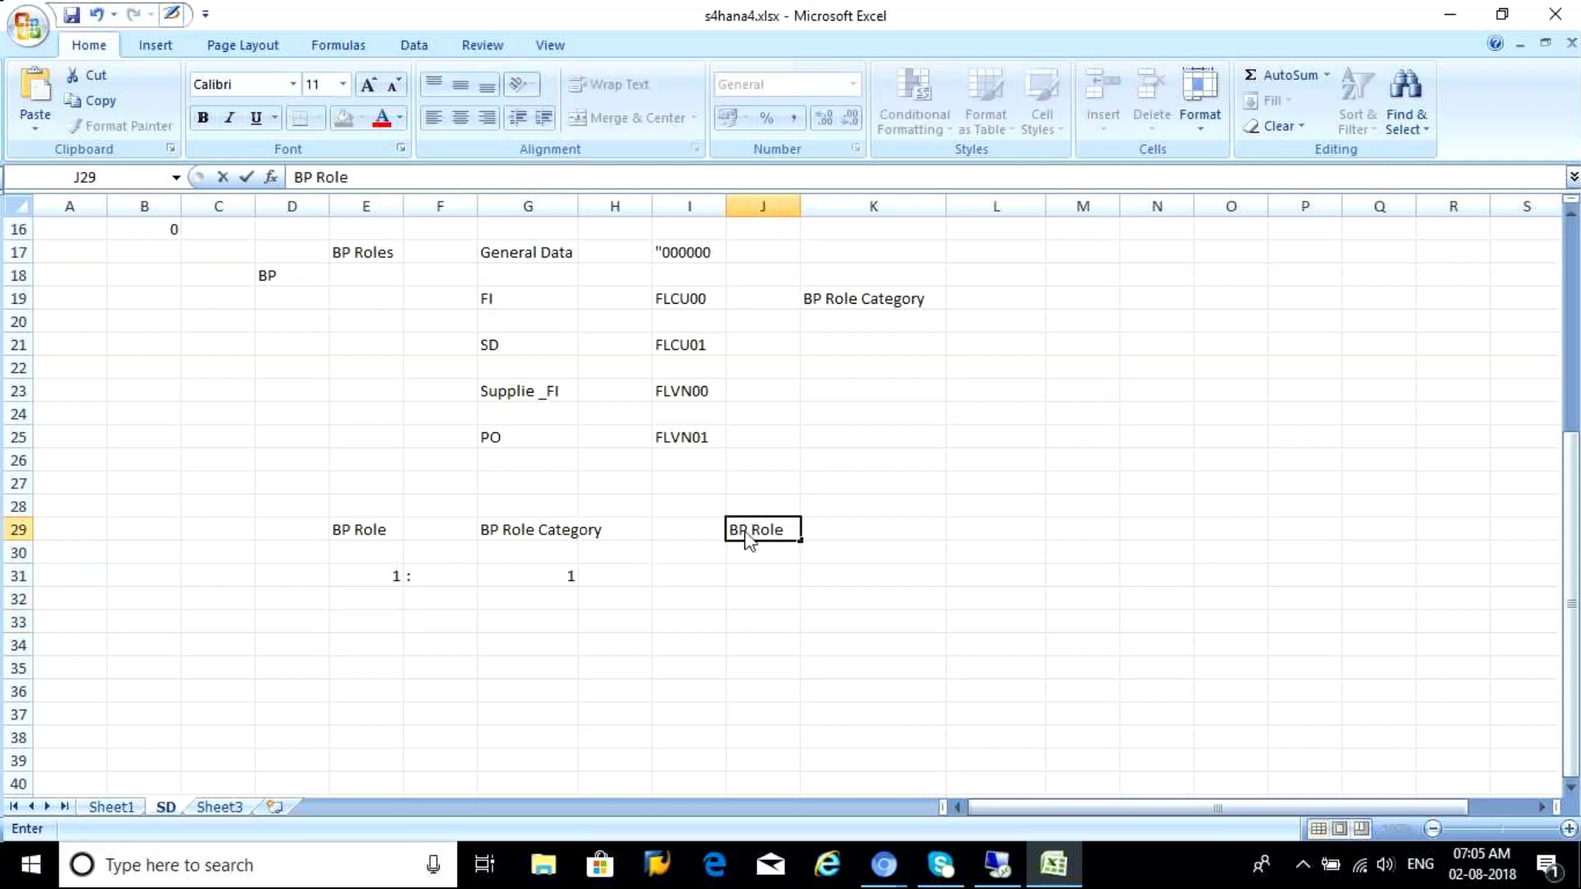
pyautogui.write('Category')
pyautogui.press('Tab')
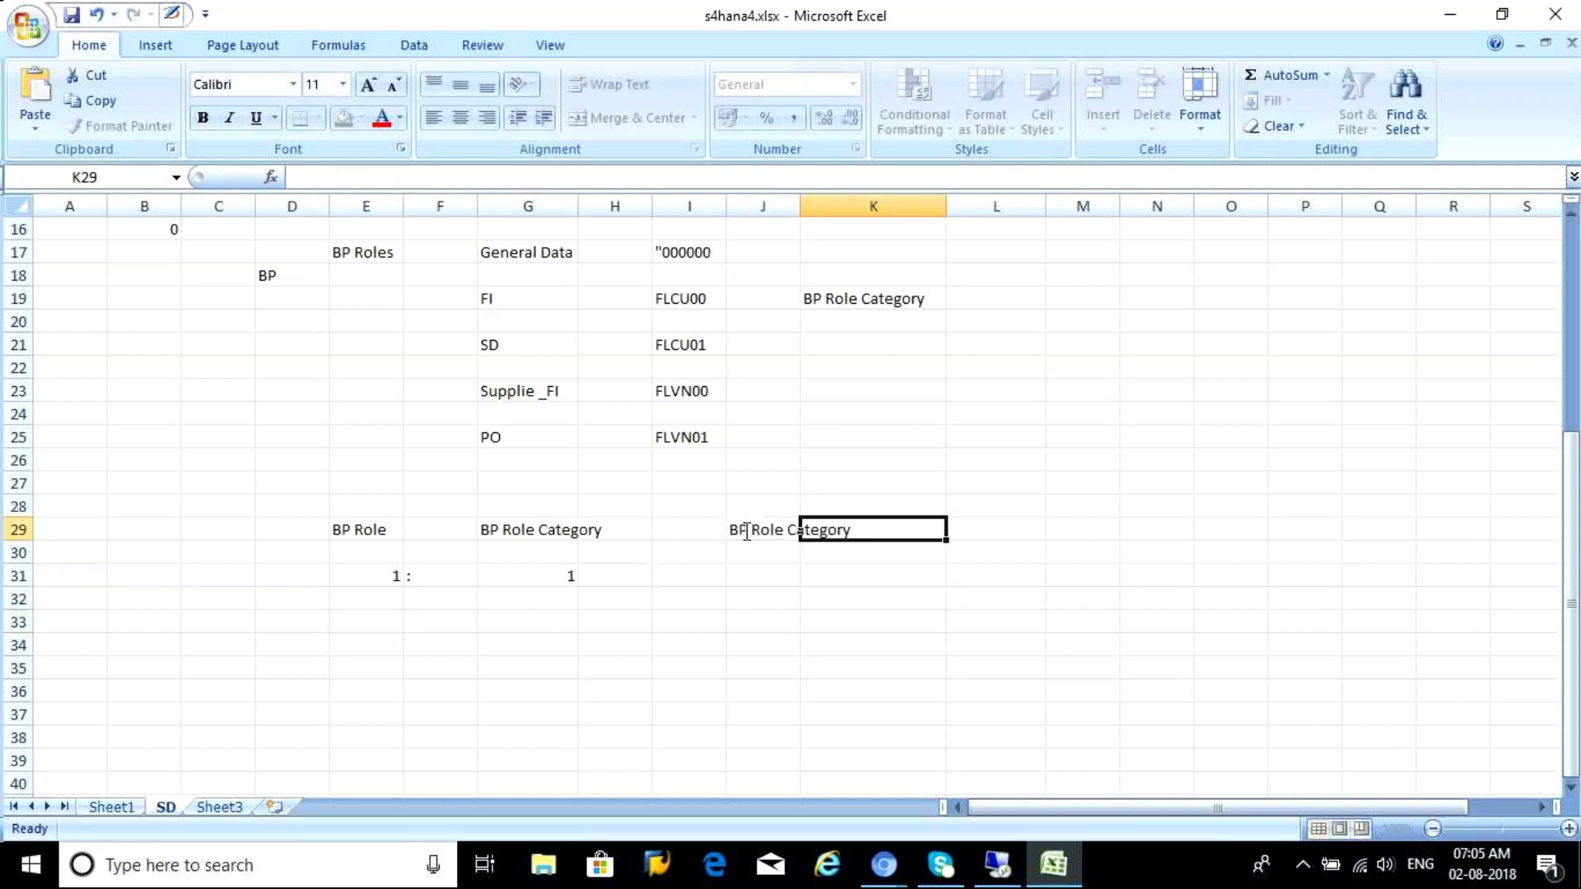
pyautogui.press('Tab')
pyautogui.write('BP ROle')
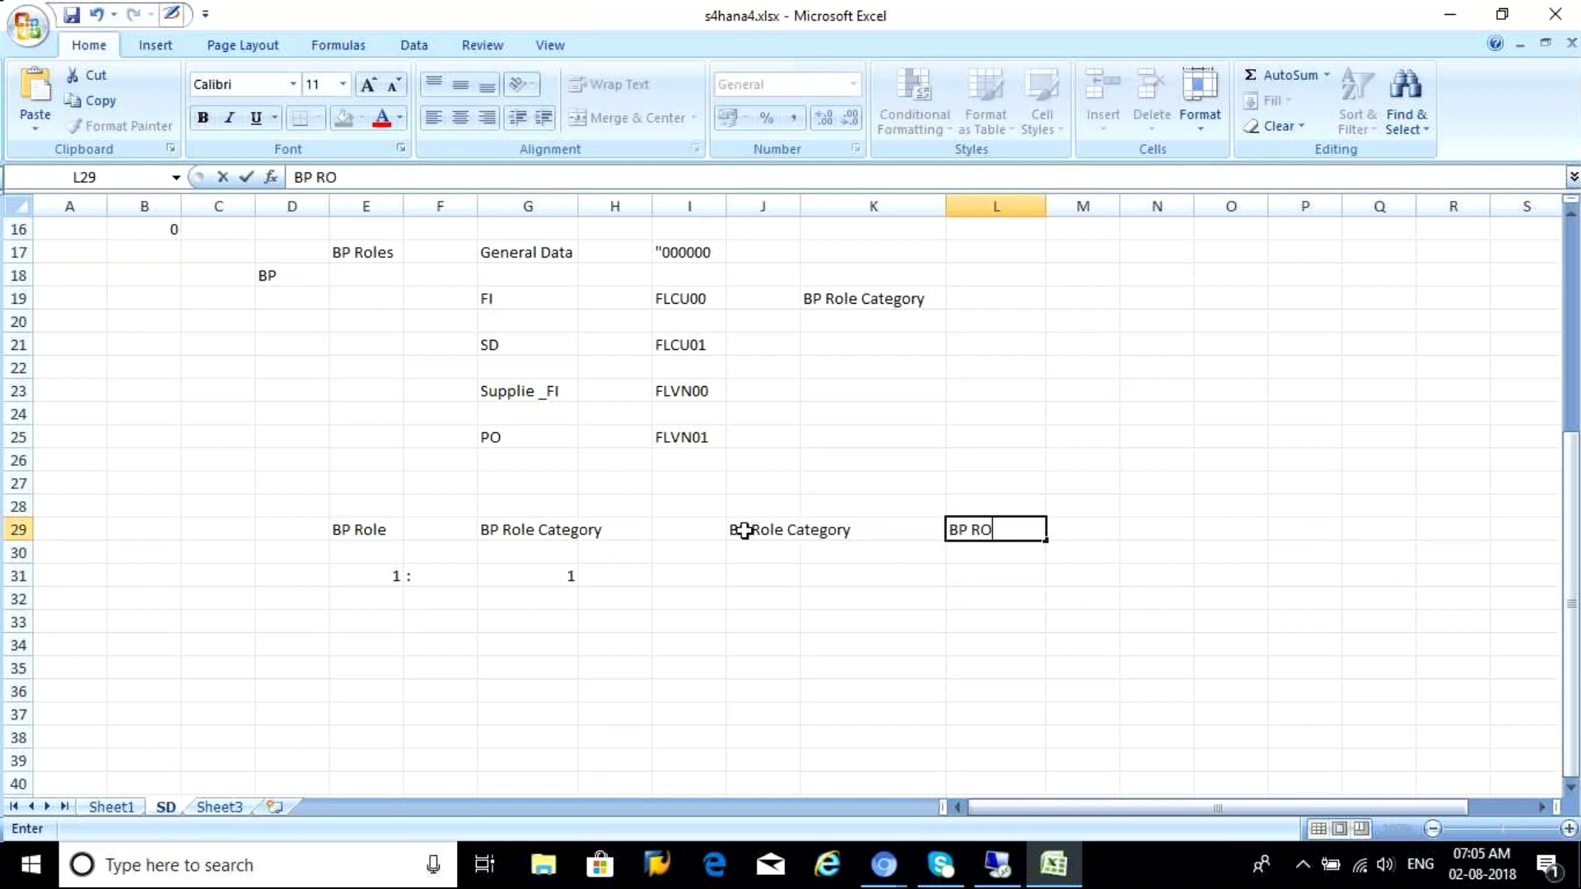
pyautogui.click(763, 547)
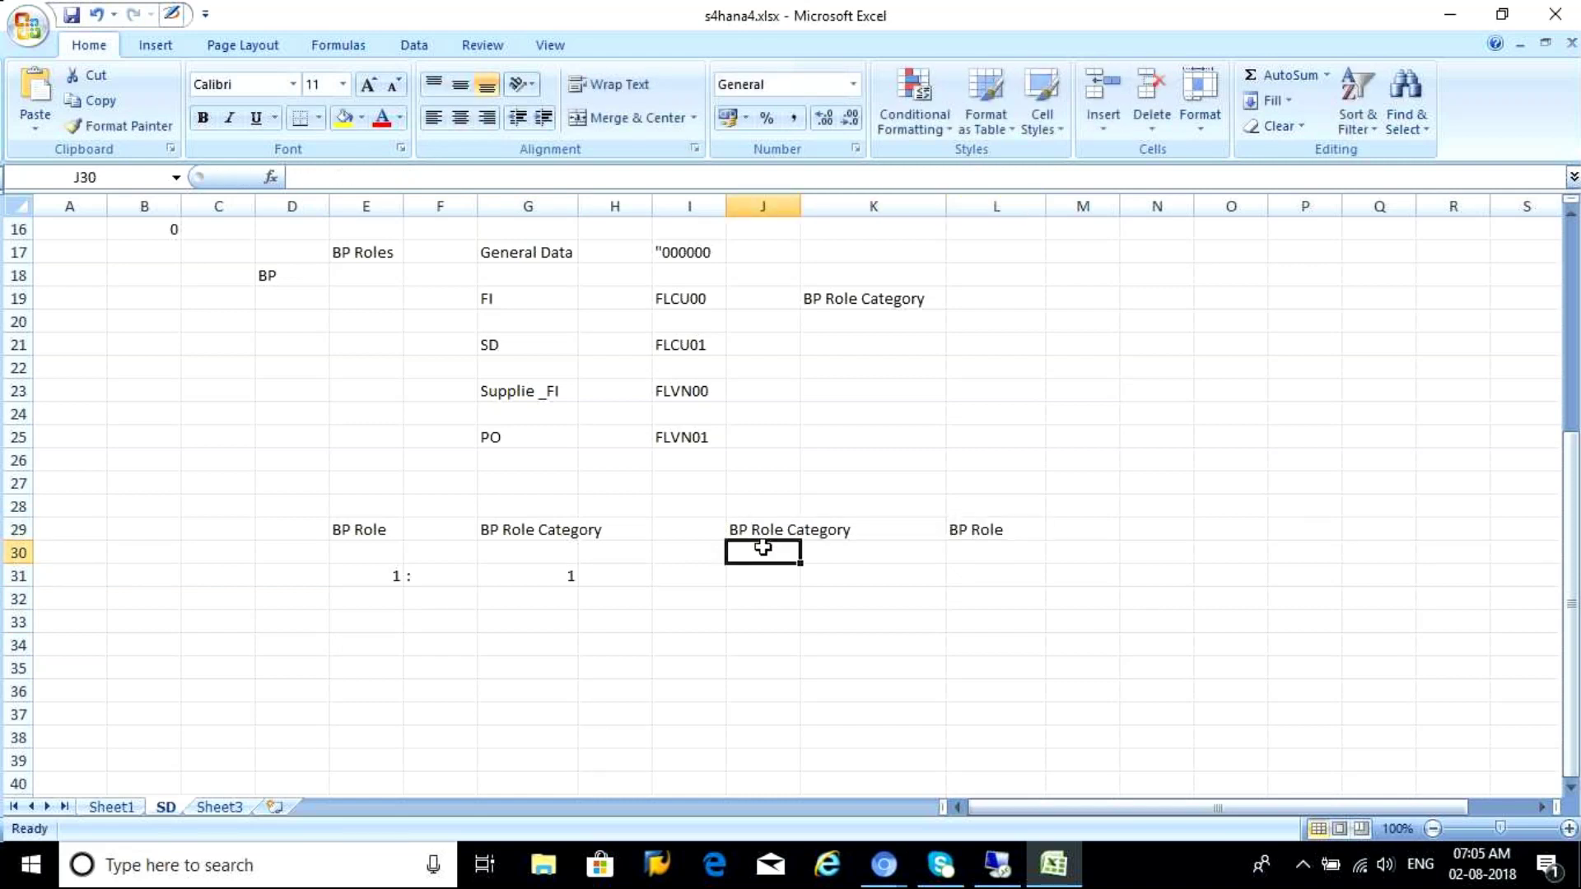
# Enter the relation 1 : Many in row 30 beneath the headings
pyautogui.write('1')
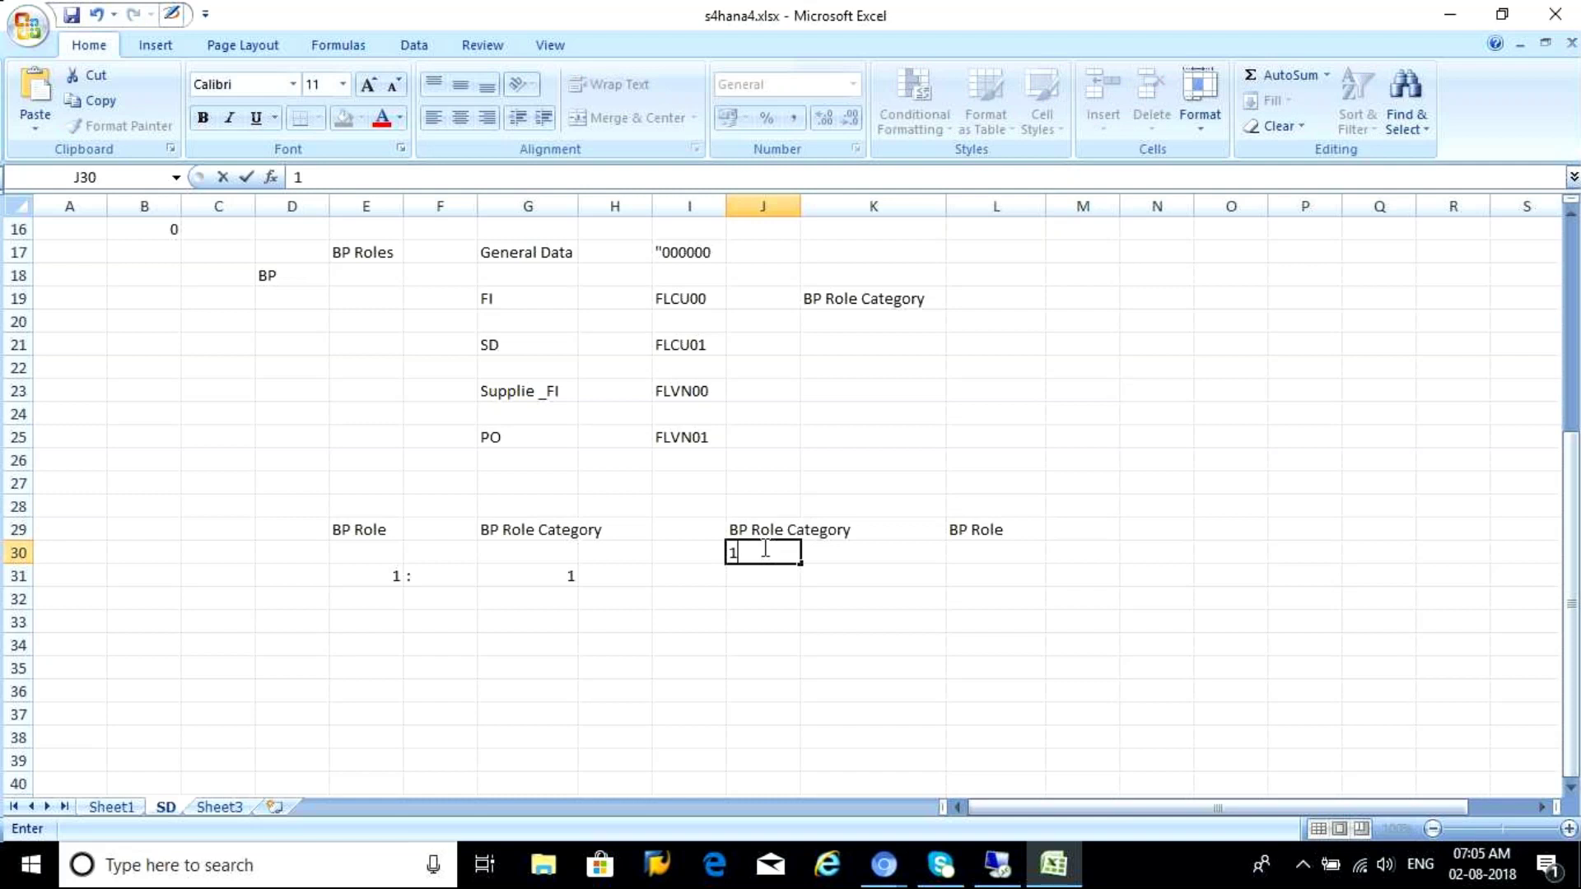
pyautogui.press('Tab')
pyautogui.press('Tab')
pyautogui.write('M')
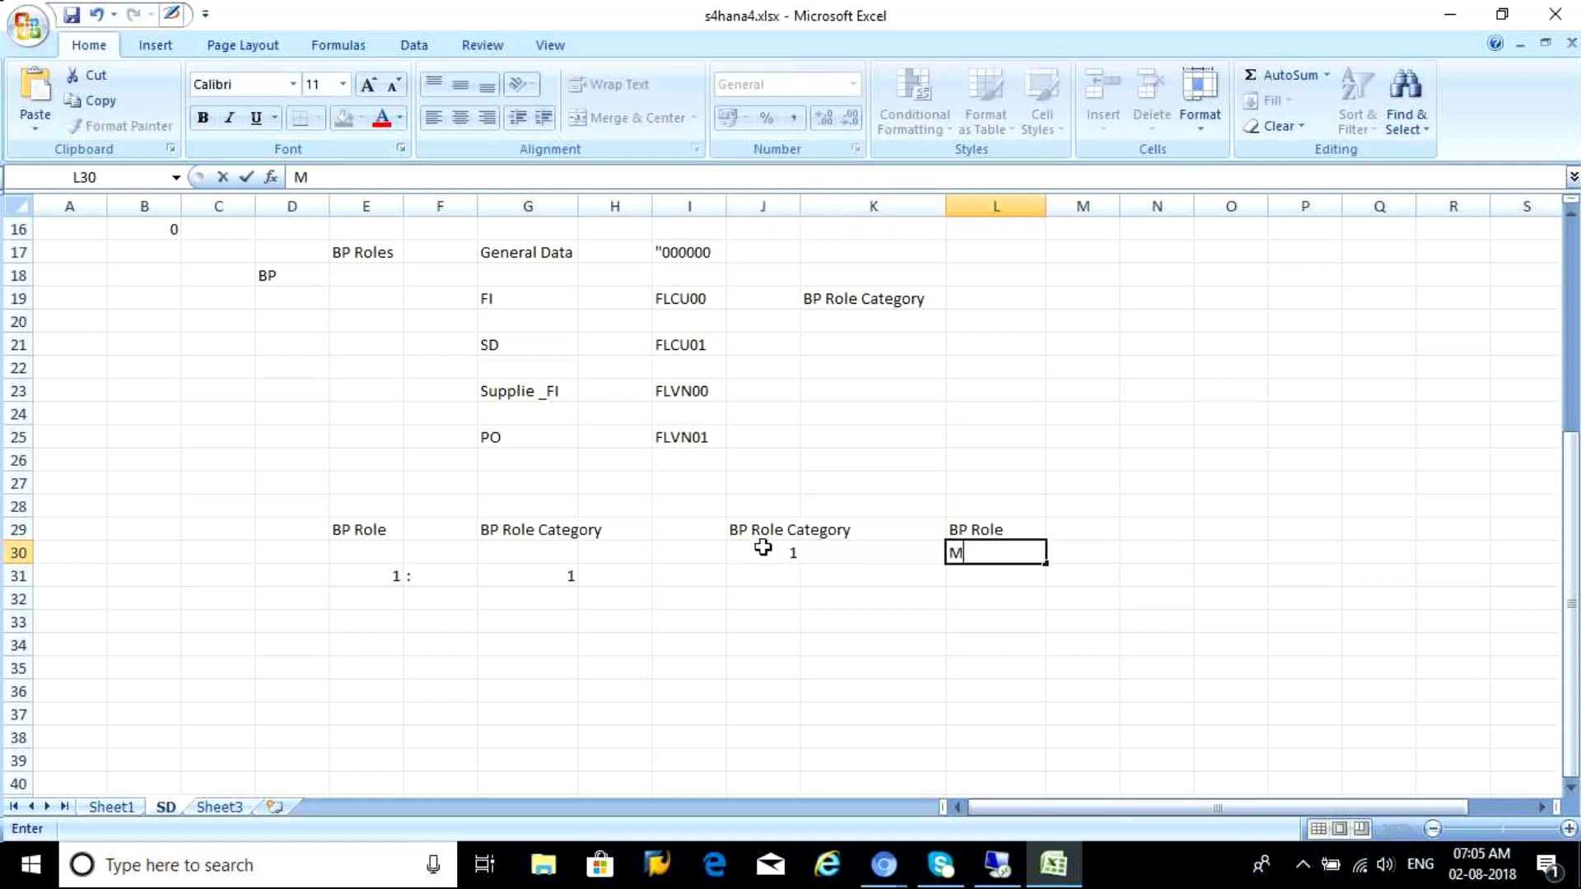
pyautogui.write('any')
pyautogui.click(845, 544)
pyautogui.write(':')
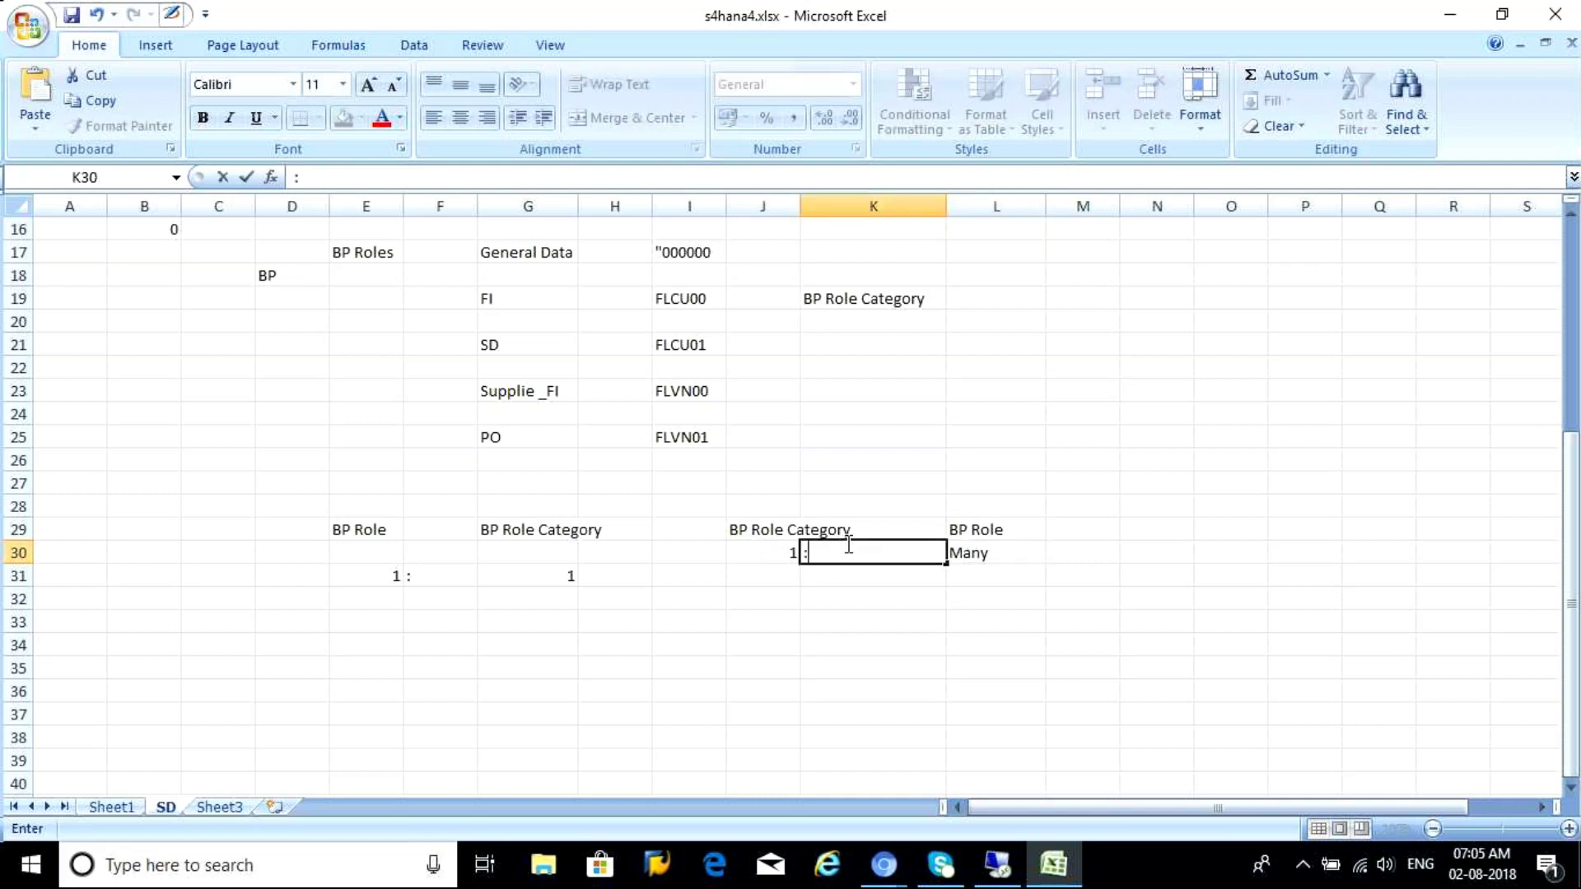
pyautogui.click(529, 659)
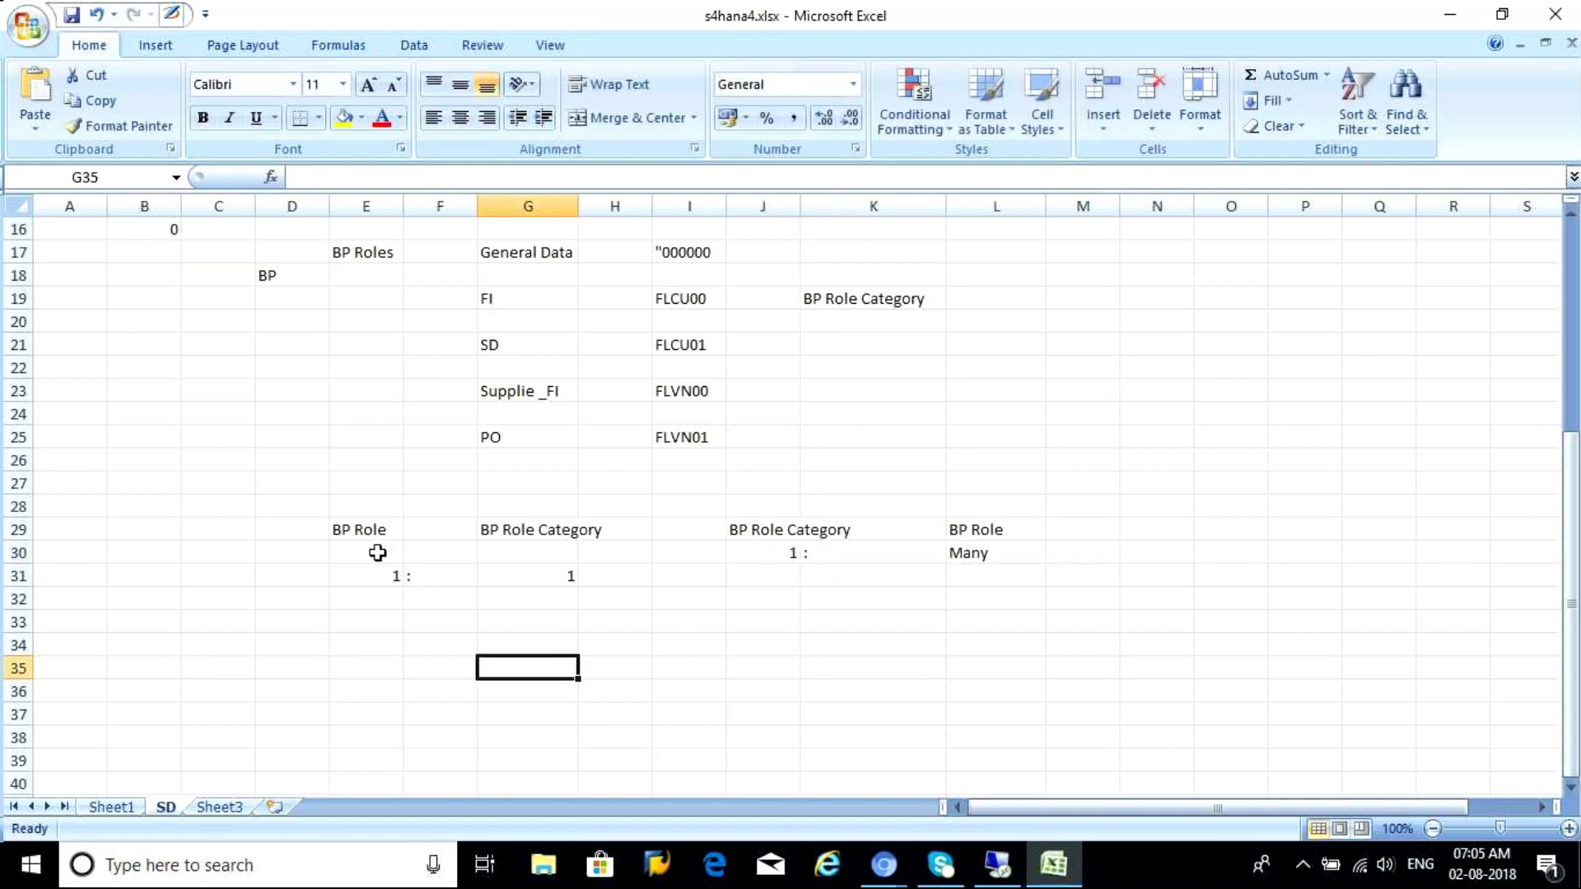
# Compare the BP Role headings, then autofit column J to fit 'BP Role Category'
pyautogui.click(362, 531)
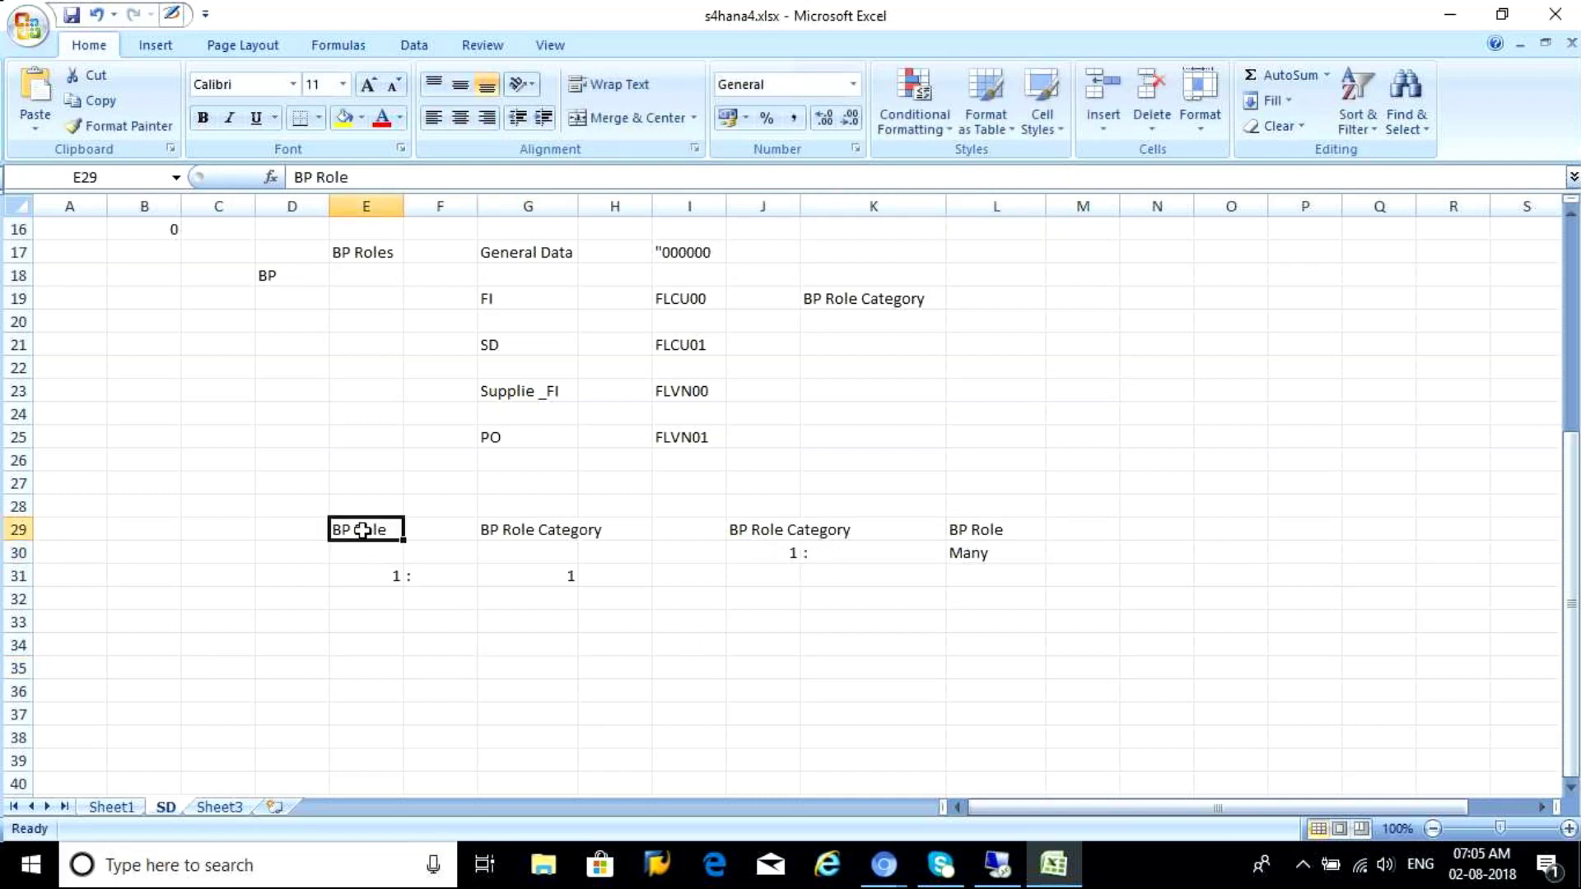
pyautogui.click(537, 527)
pyautogui.click(770, 531)
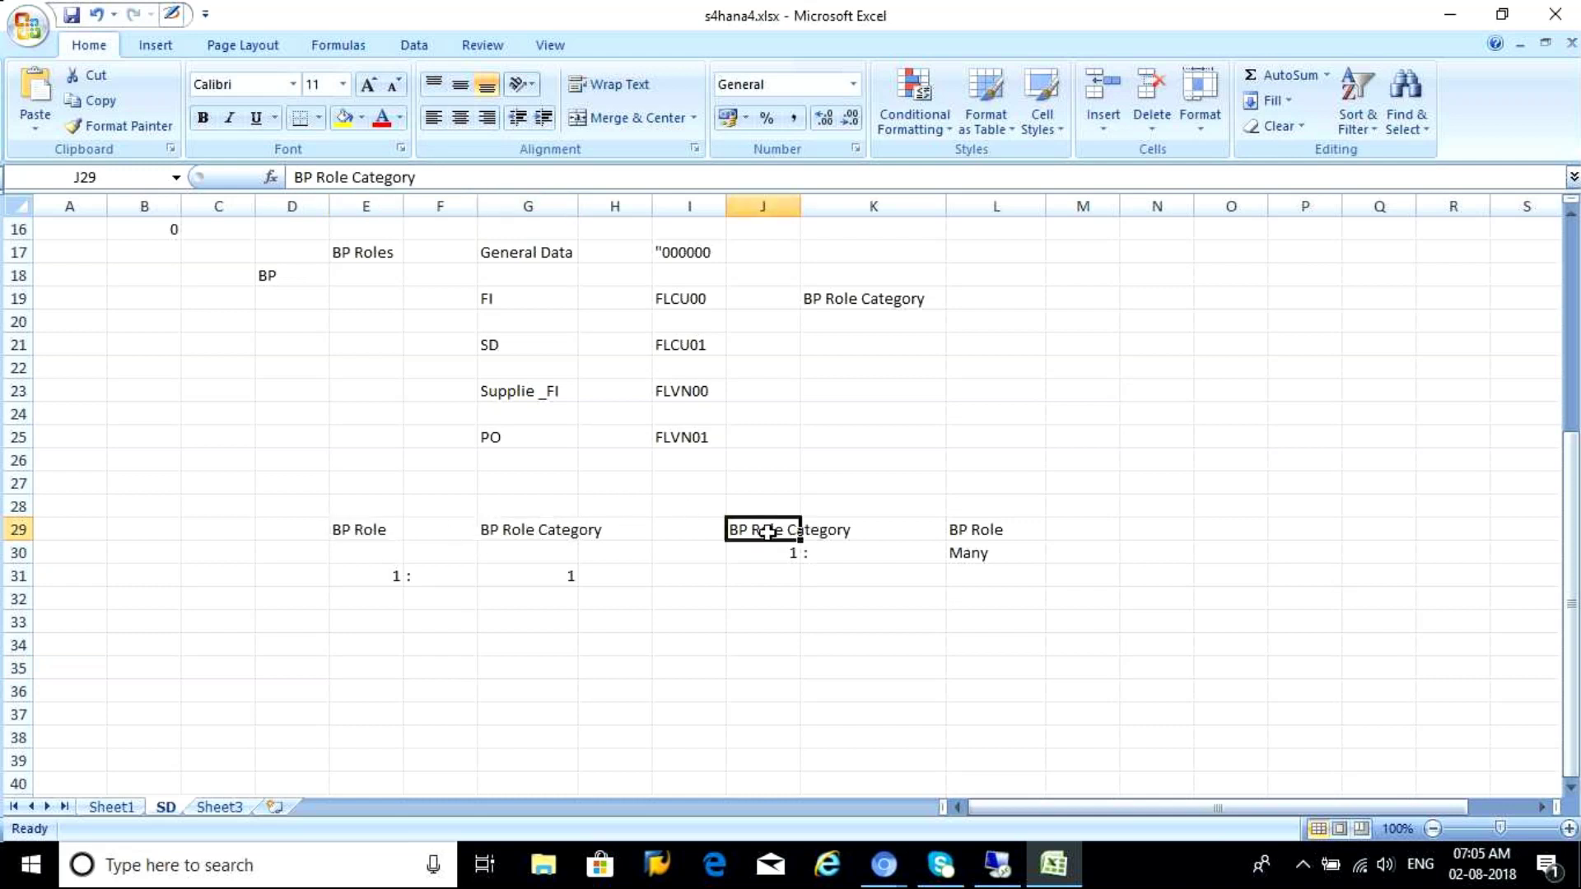
pyautogui.doubleClick(800, 206)
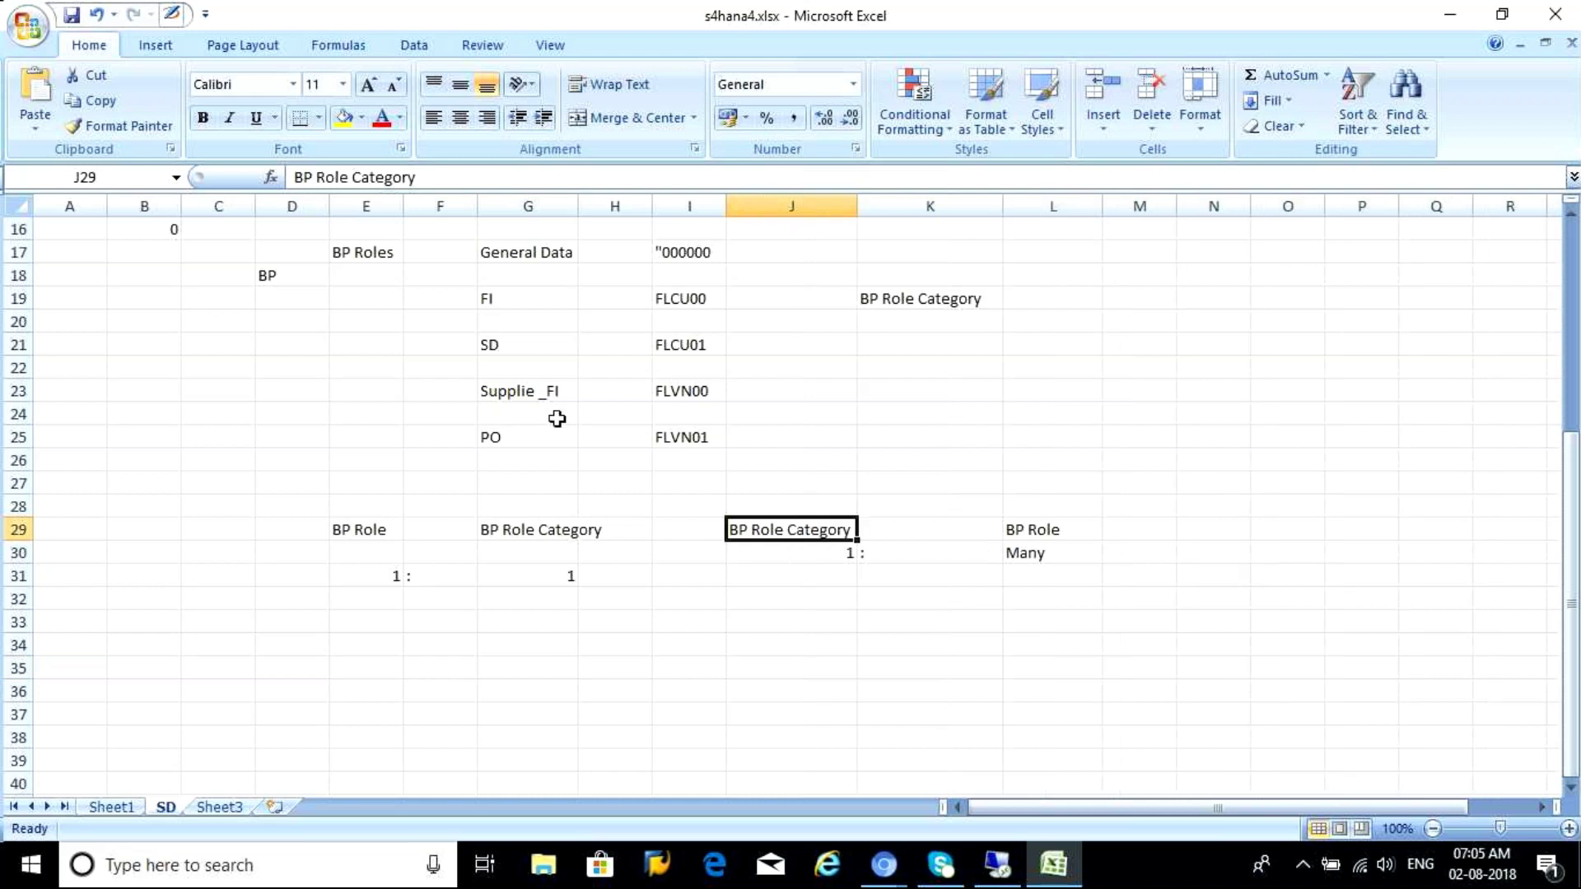
# Label B33 'BP Roles Cat' with the category ZFLCU in D33
pyautogui.click(125, 619)
pyautogui.write('B')
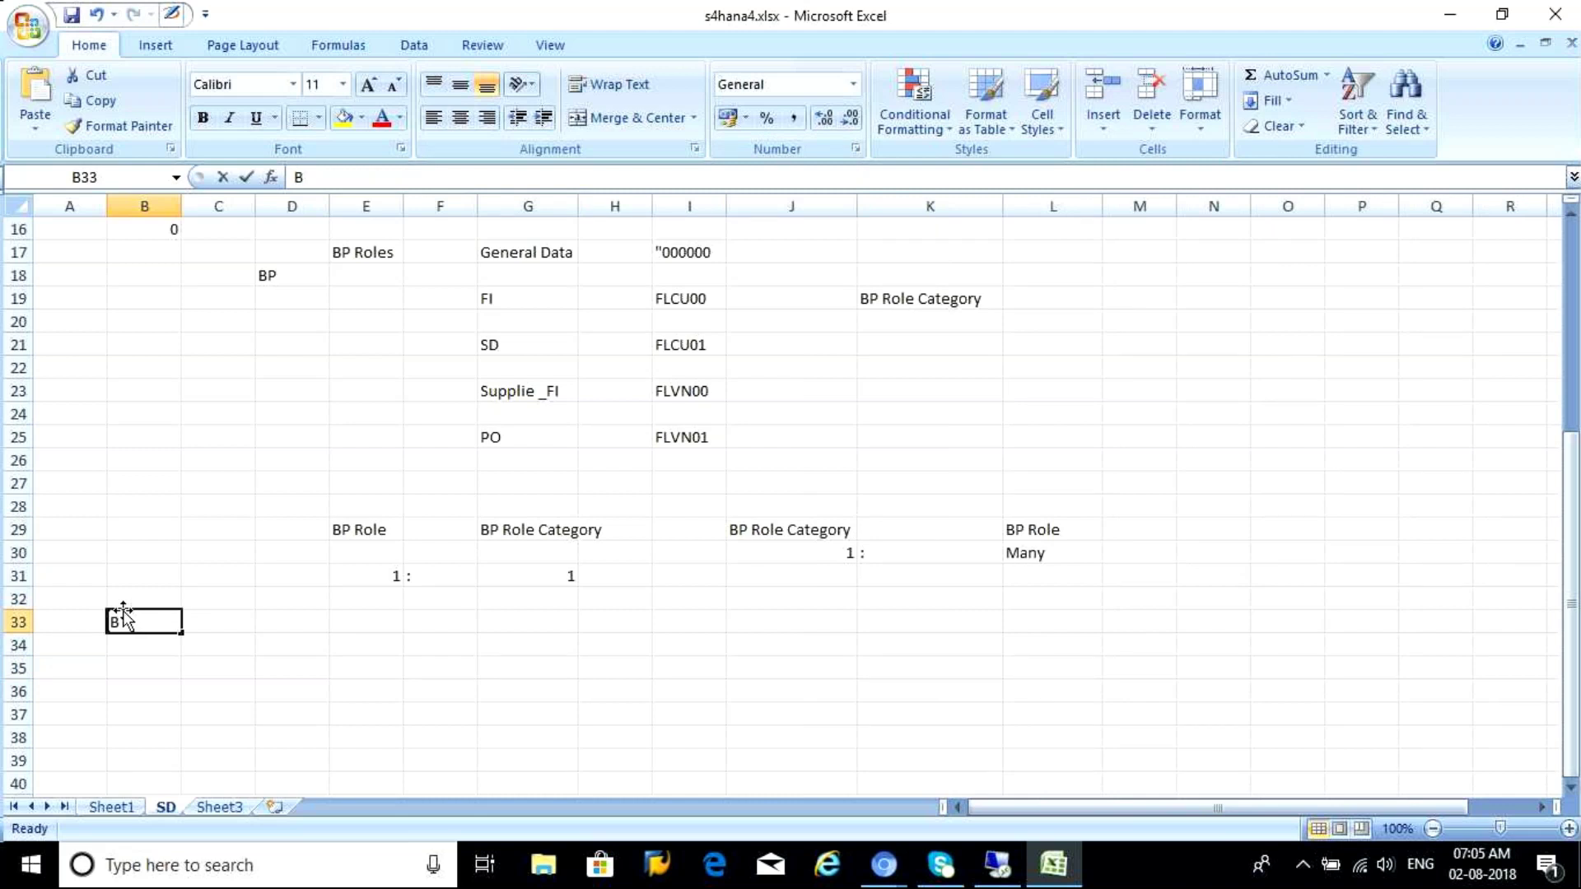
pyautogui.write('P Roles Cat')
pyautogui.press('Tab')
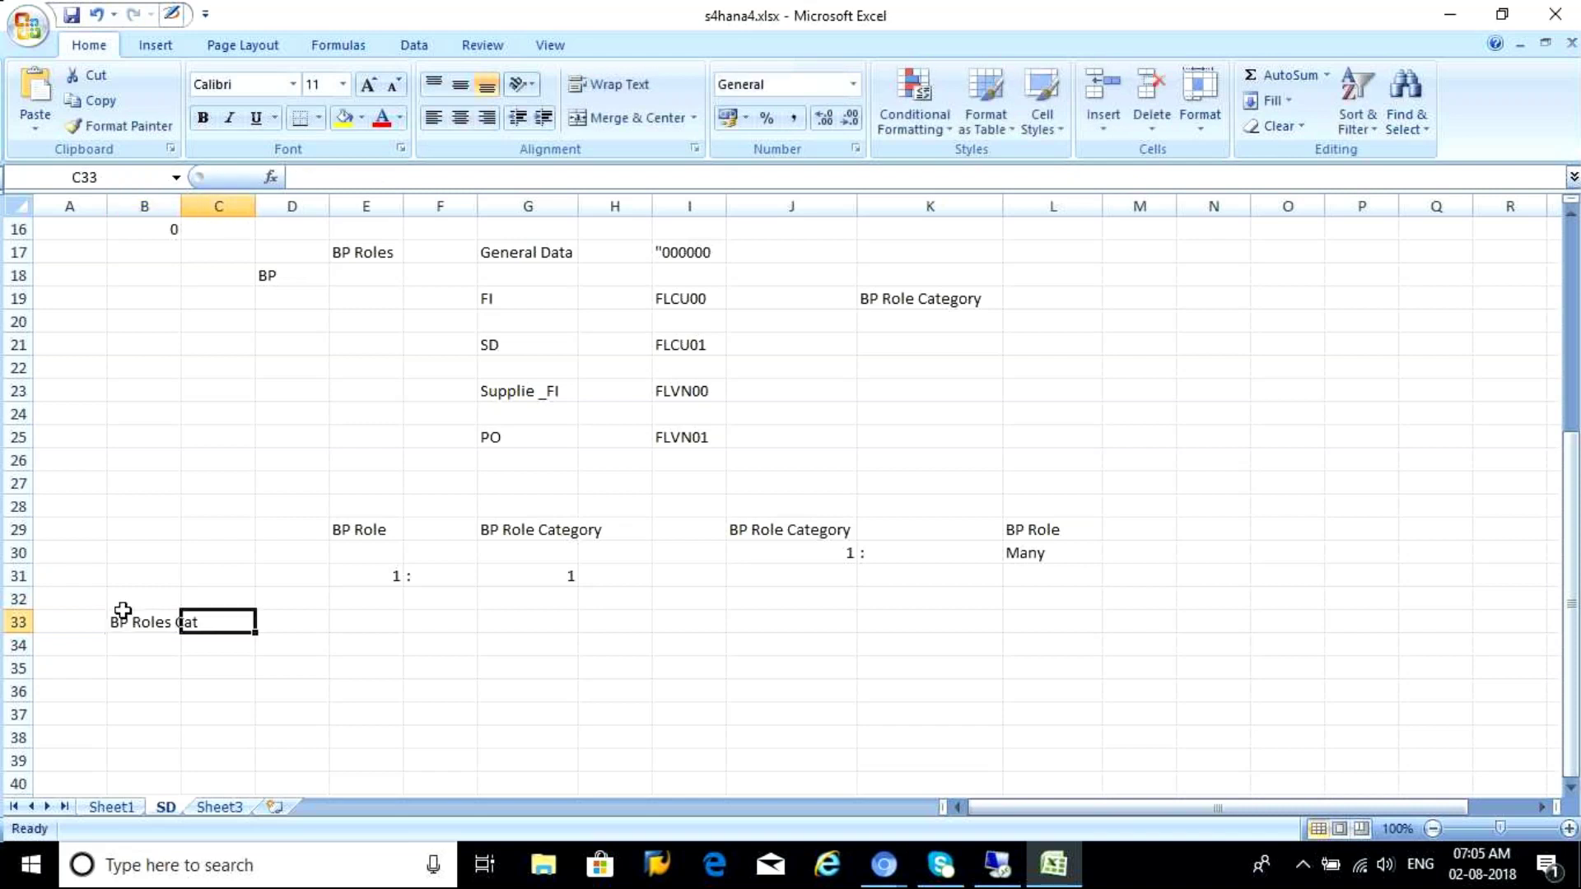
pyautogui.press('Tab')
pyautogui.write('FLCU')
pyautogui.press('BackSpace')
pyautogui.press('BackSpace')
pyautogui.press('BackSpace')
pyautogui.press('BackSpace')
pyautogui.write('ZFLCU')
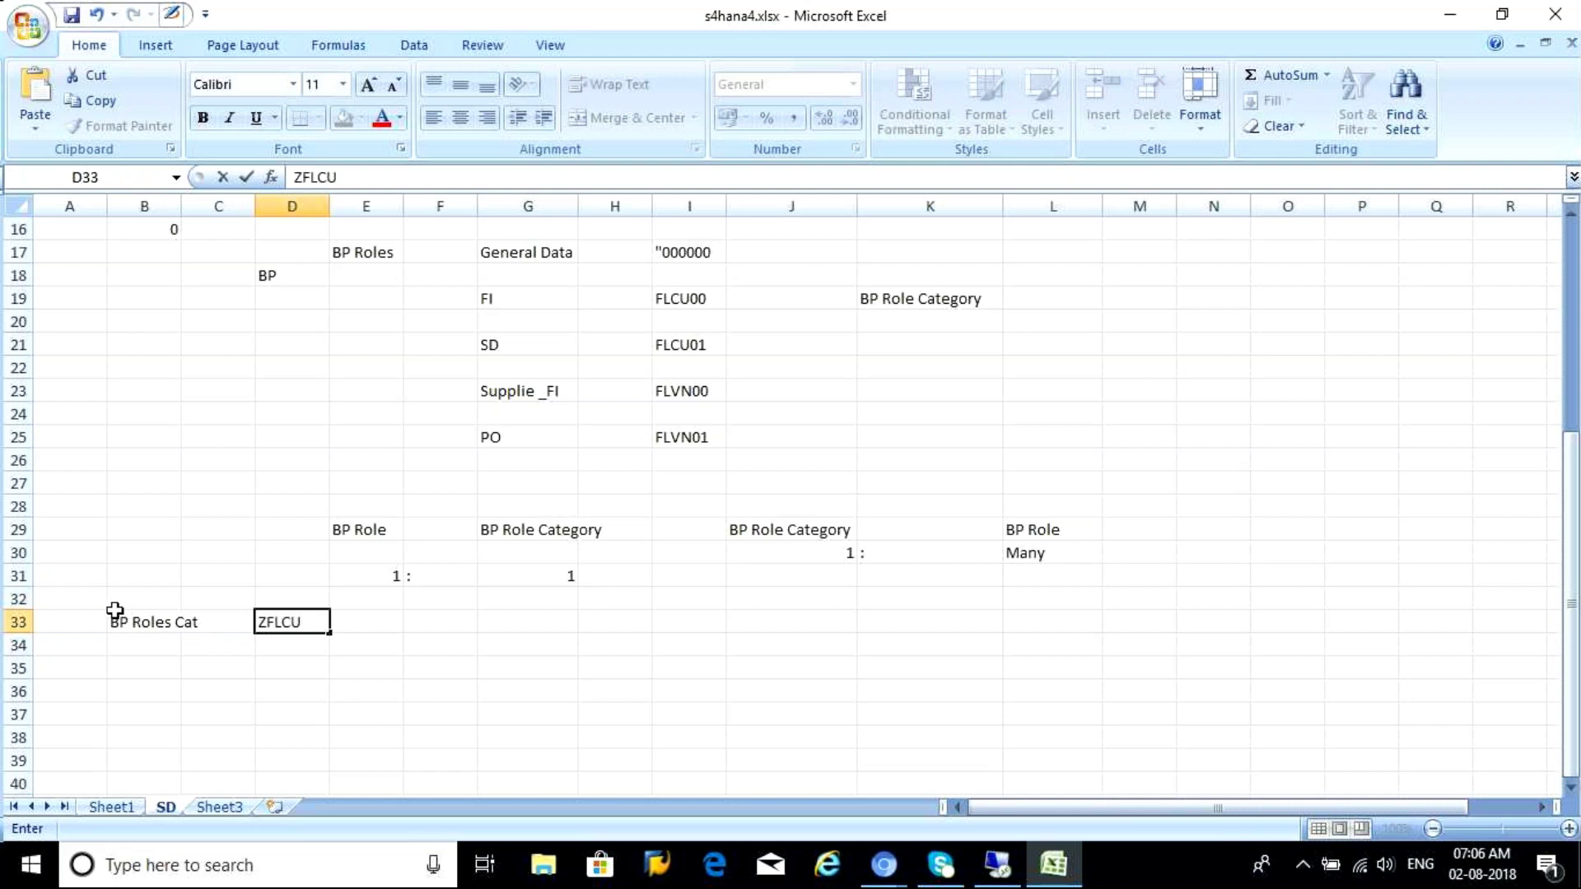
# Add 'BP Role' in B35 and list FLCU00, FLCU01, FLCN00, FLVN01 in D35:D38
pyautogui.click(125, 665)
pyautogui.write('BP Role')
pyautogui.press('Tab')
pyautogui.press('Tab')
pyautogui.write('FLCU00')
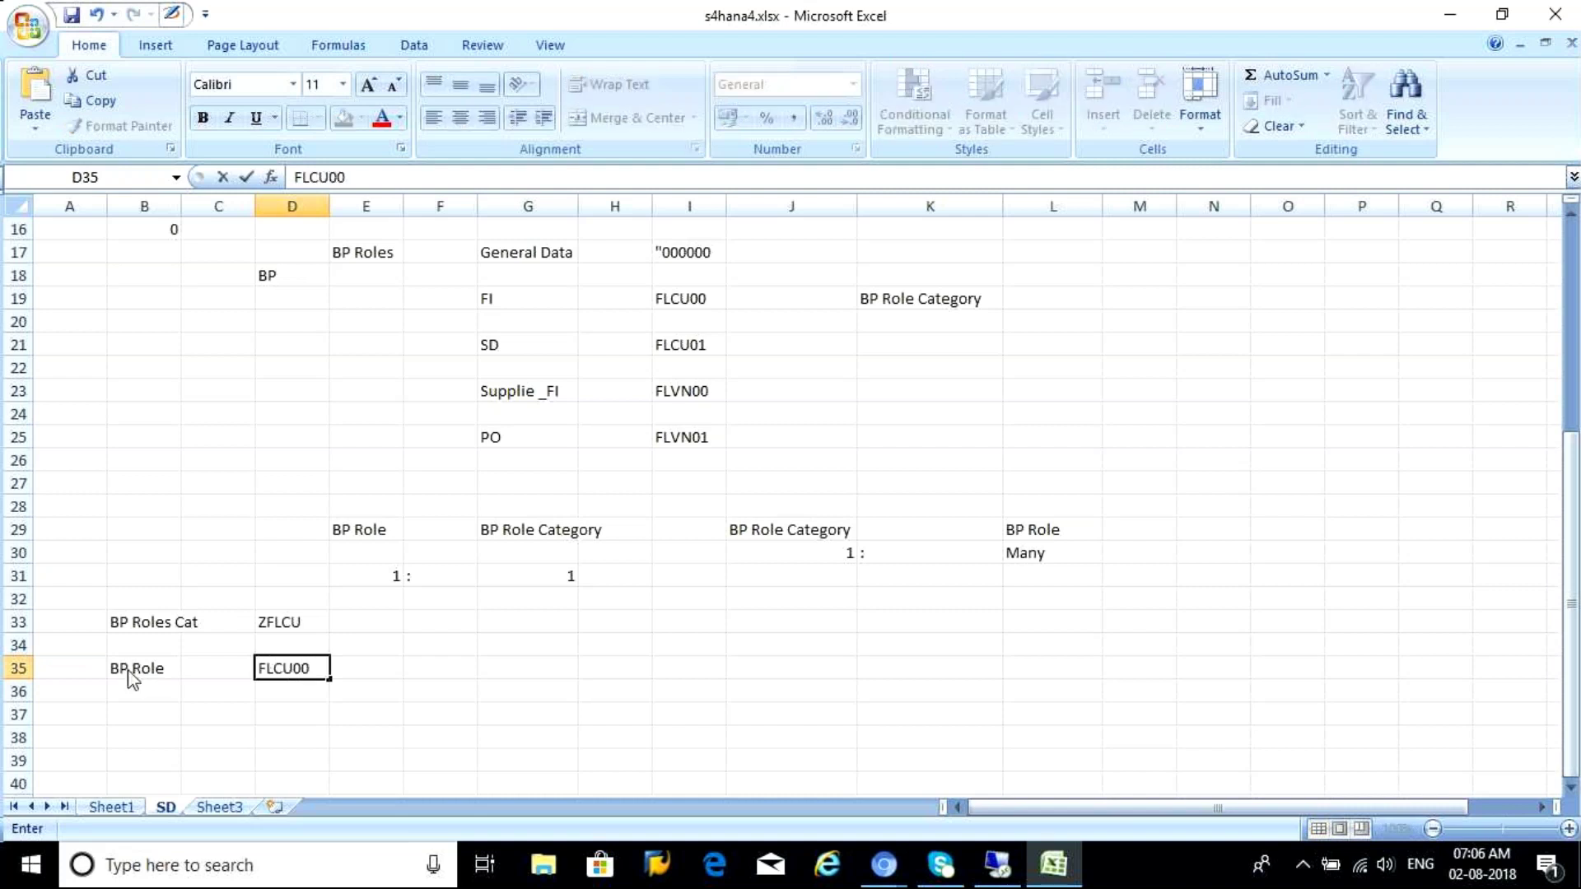
pyautogui.click(269, 692)
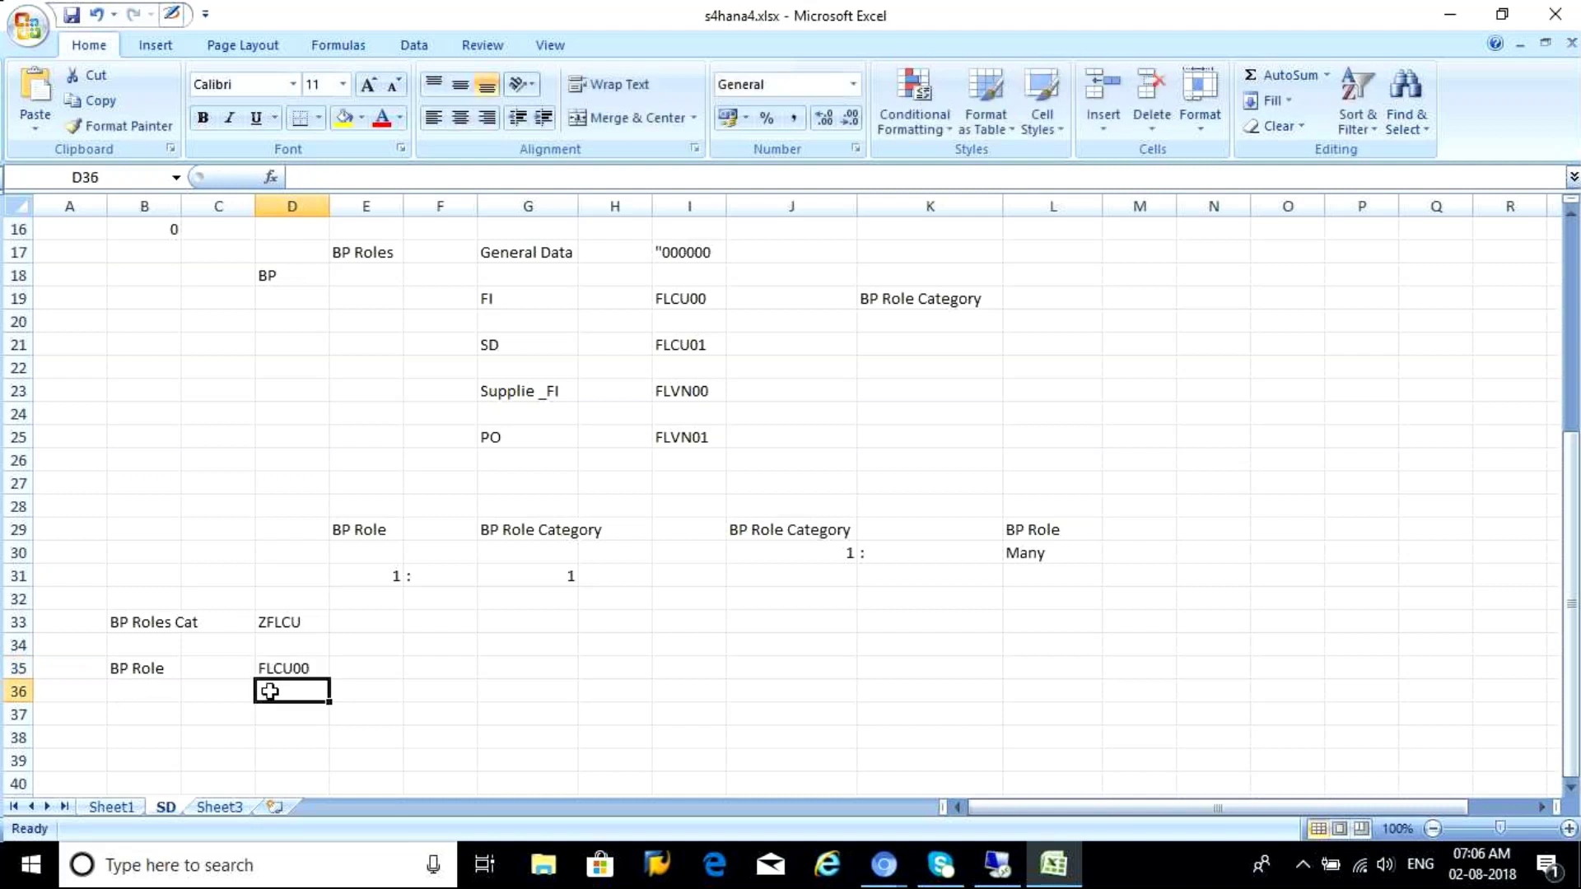
pyautogui.write('FLCU01')
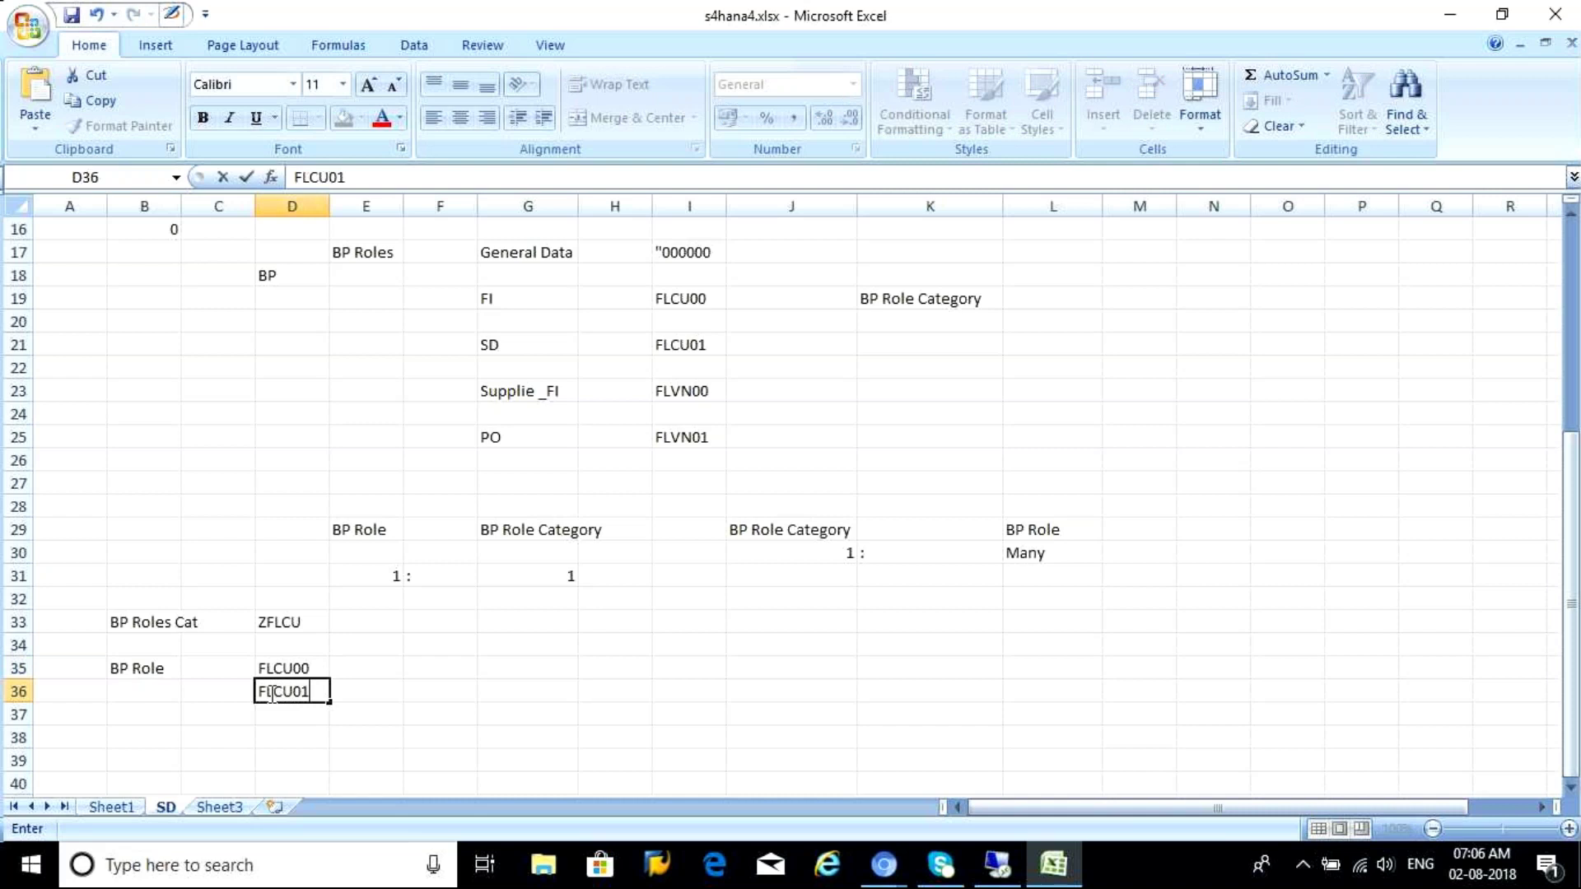
pyautogui.click(270, 709)
pyautogui.write('FLCN00')
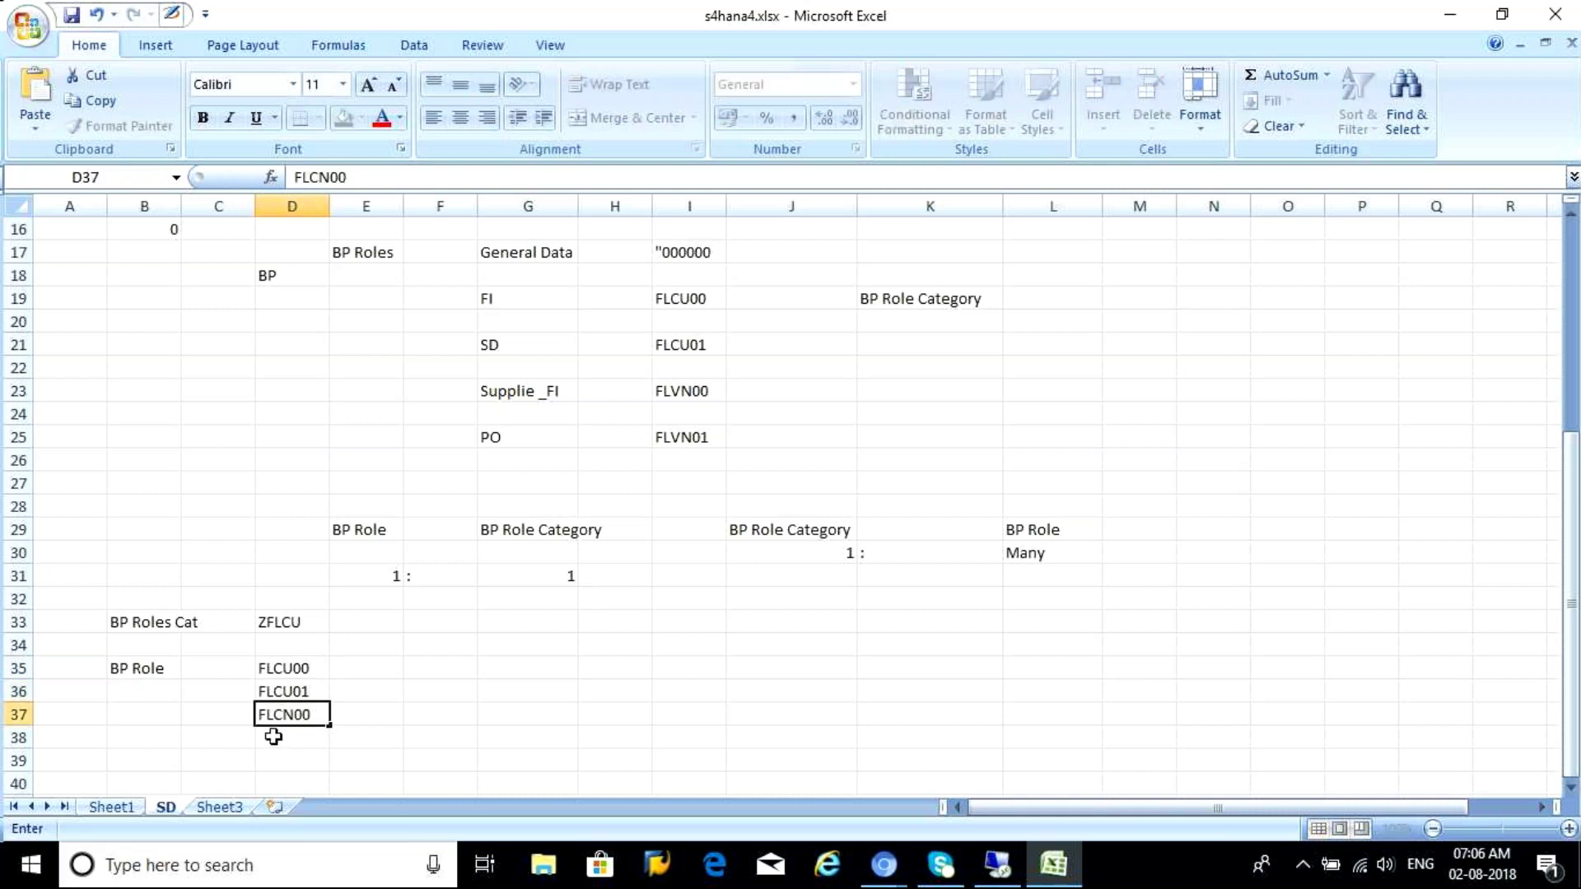
pyautogui.click(272, 736)
pyautogui.write('FLVN01')
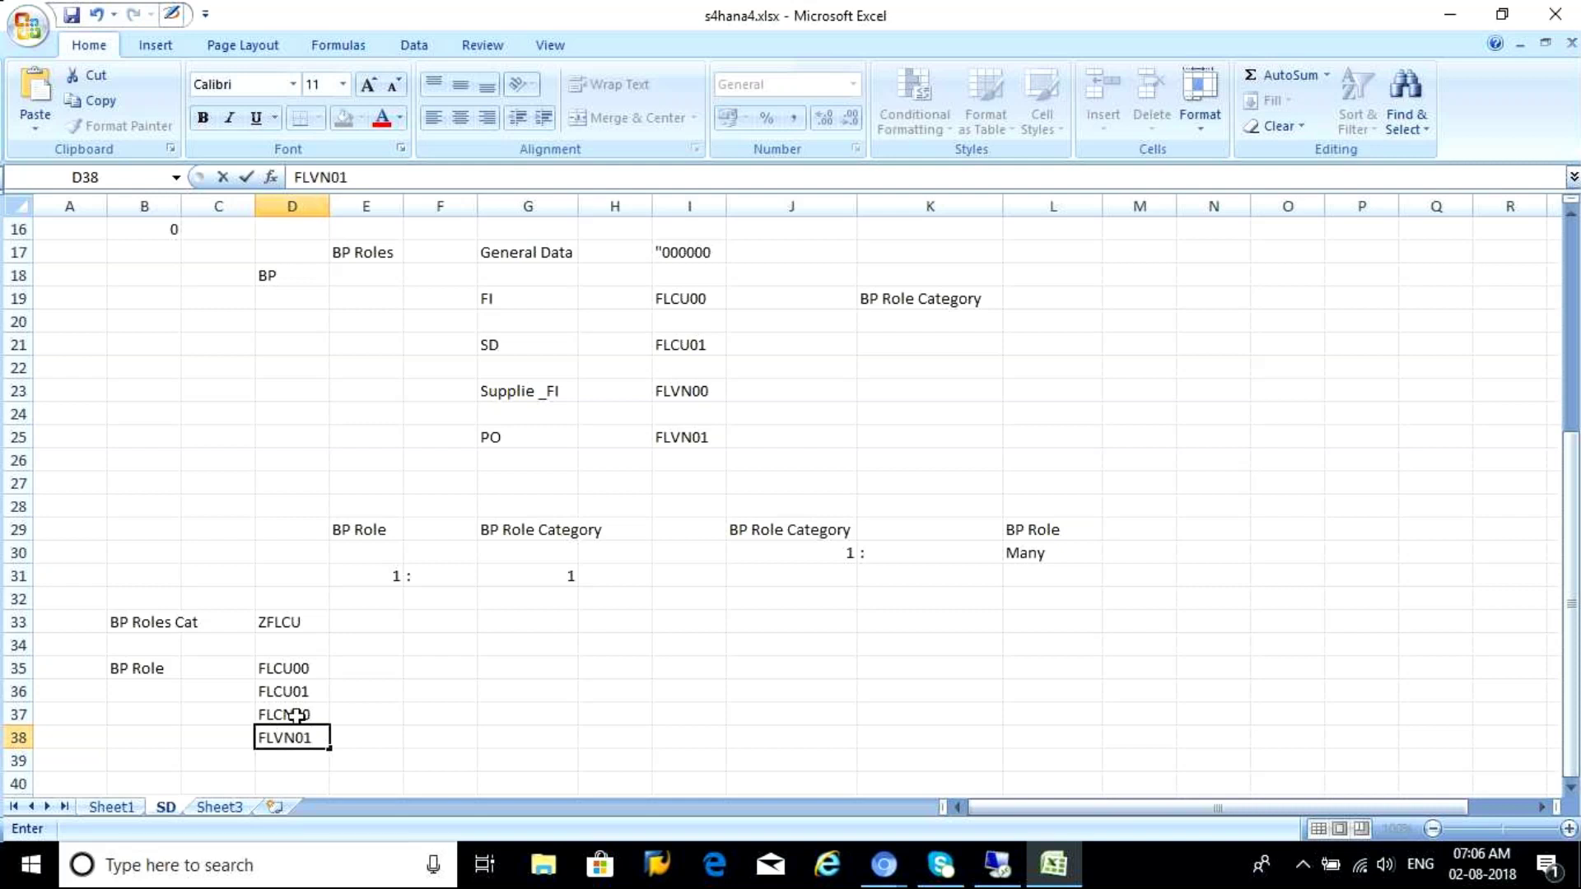
pyautogui.click(409, 644)
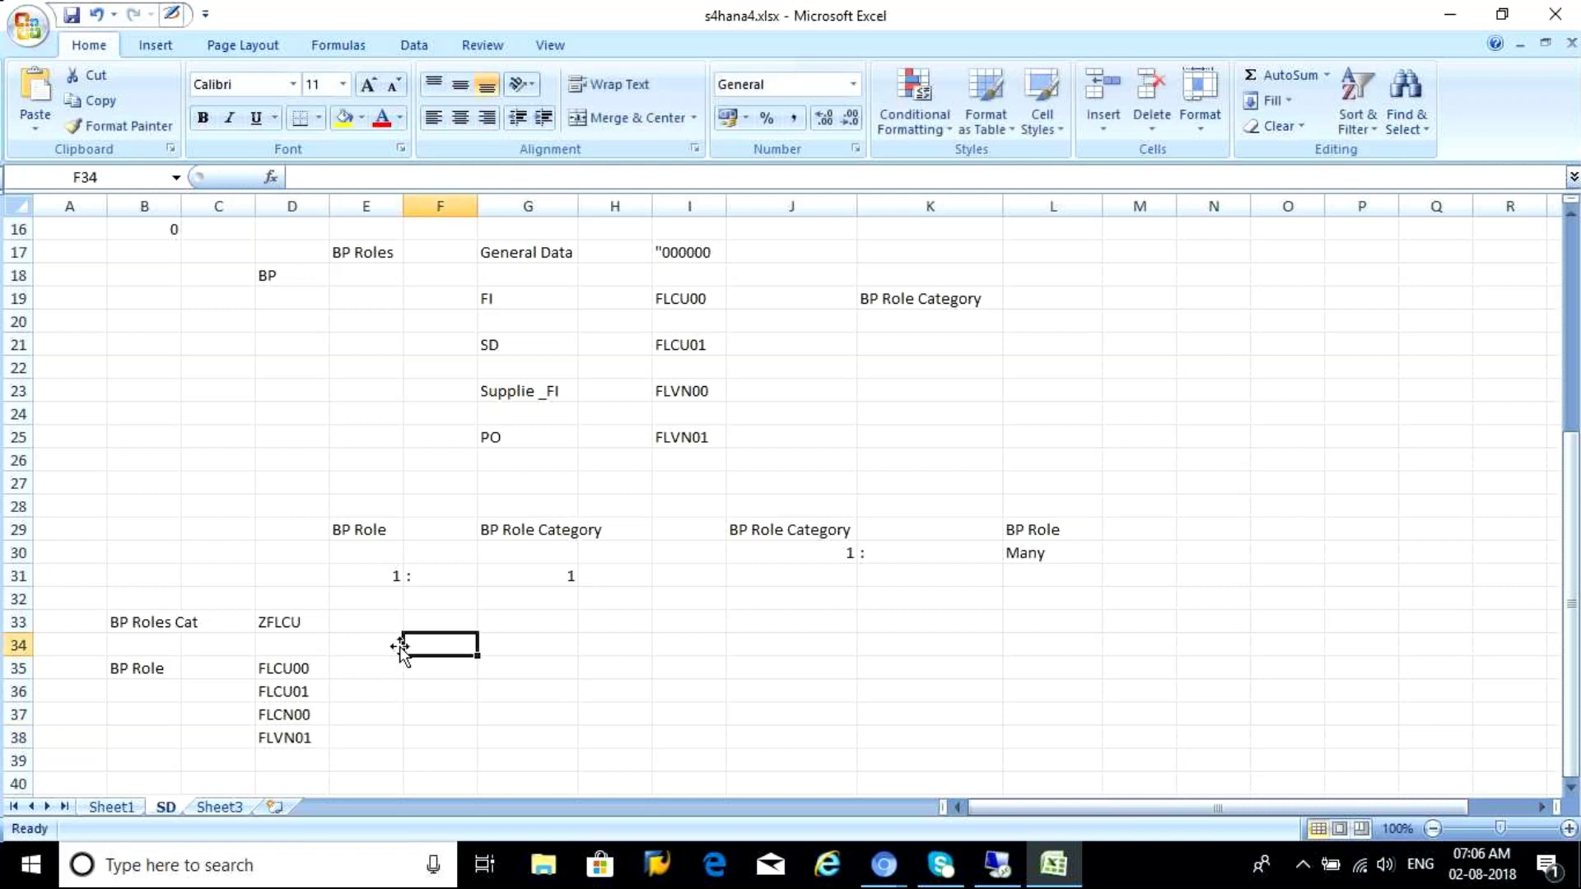
# Copy ZFLCU from D33 into E35:E38 beside the four roles
pyautogui.click(290, 619)
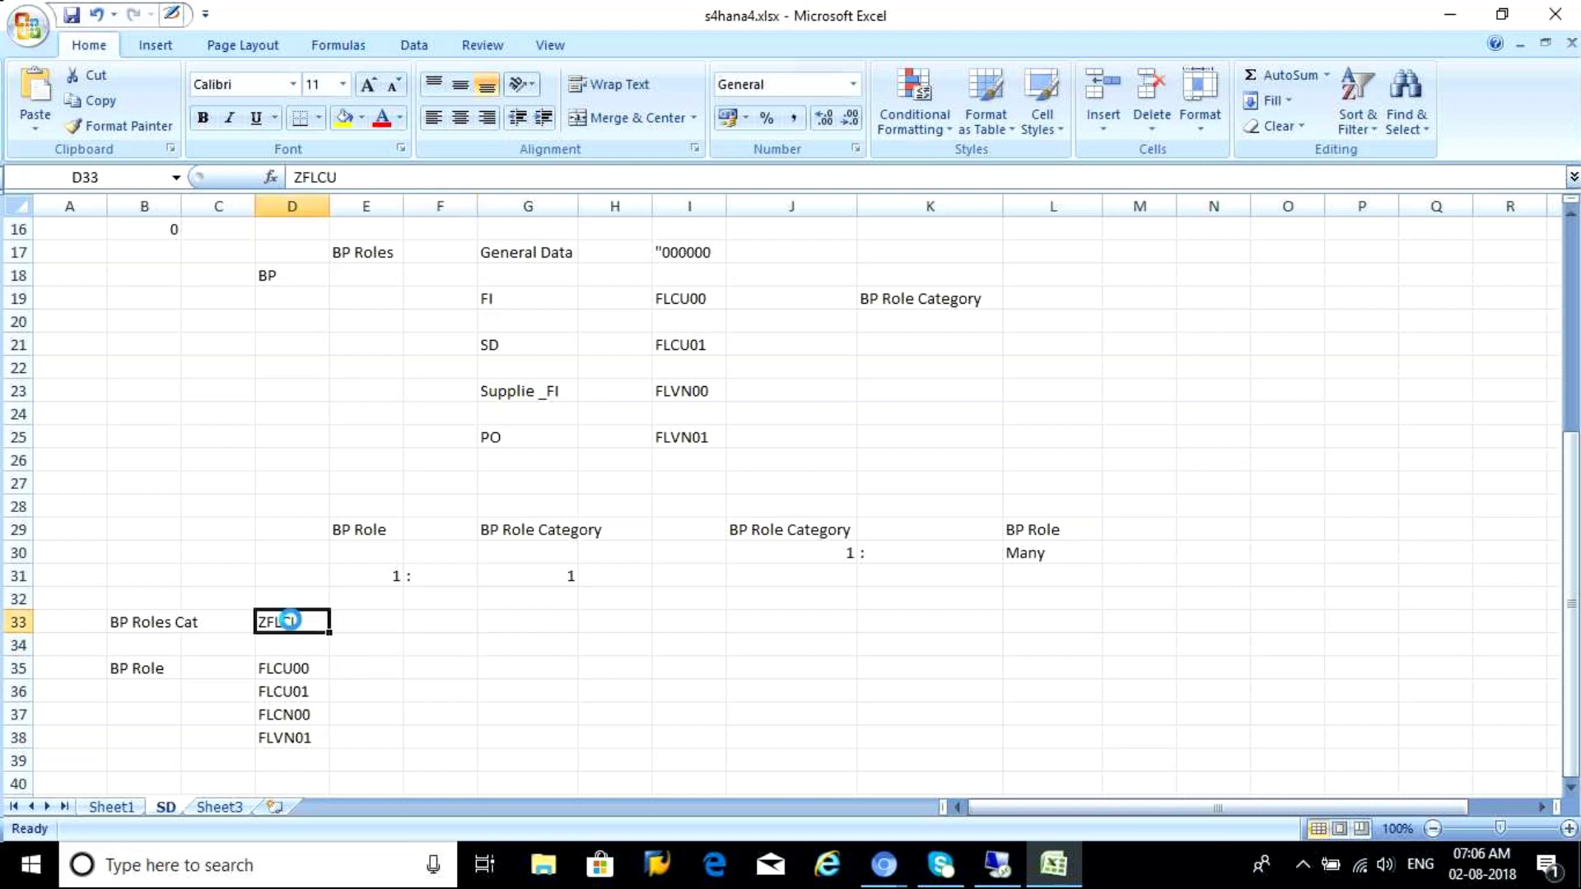
pyautogui.hotkey('ctrl', 'c')
pyautogui.moveTo(352, 663); pyautogui.dragTo(358, 742)
pyautogui.hotkey('ctrl', 'v')
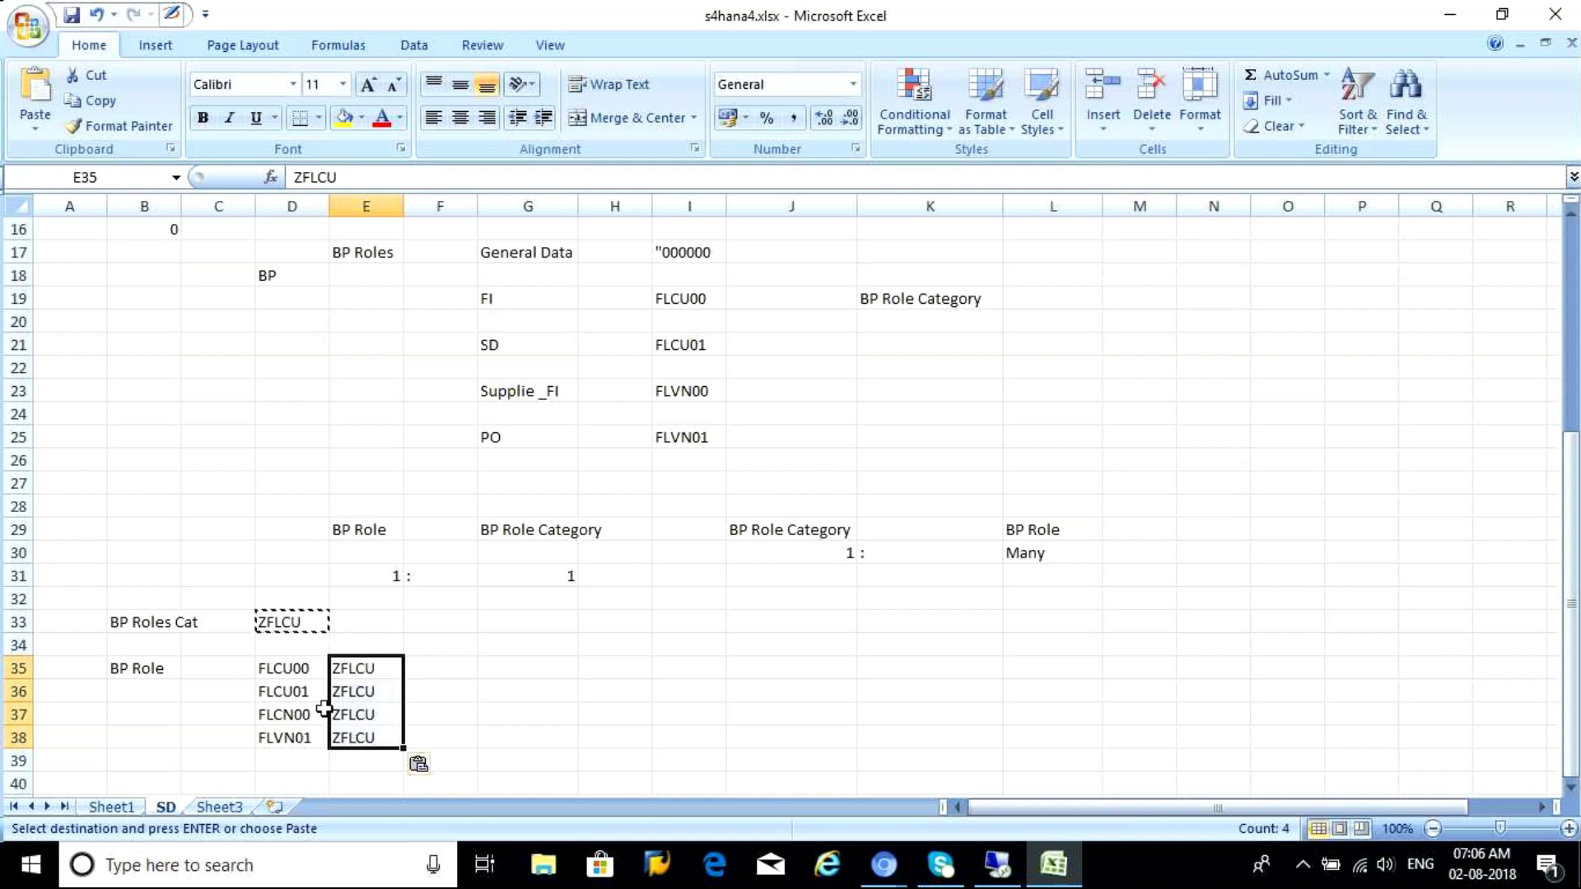
# Review the role-to-ZFLCU mapping in D35:E38 and the BP Roles Cat label
pyautogui.click(280, 668)
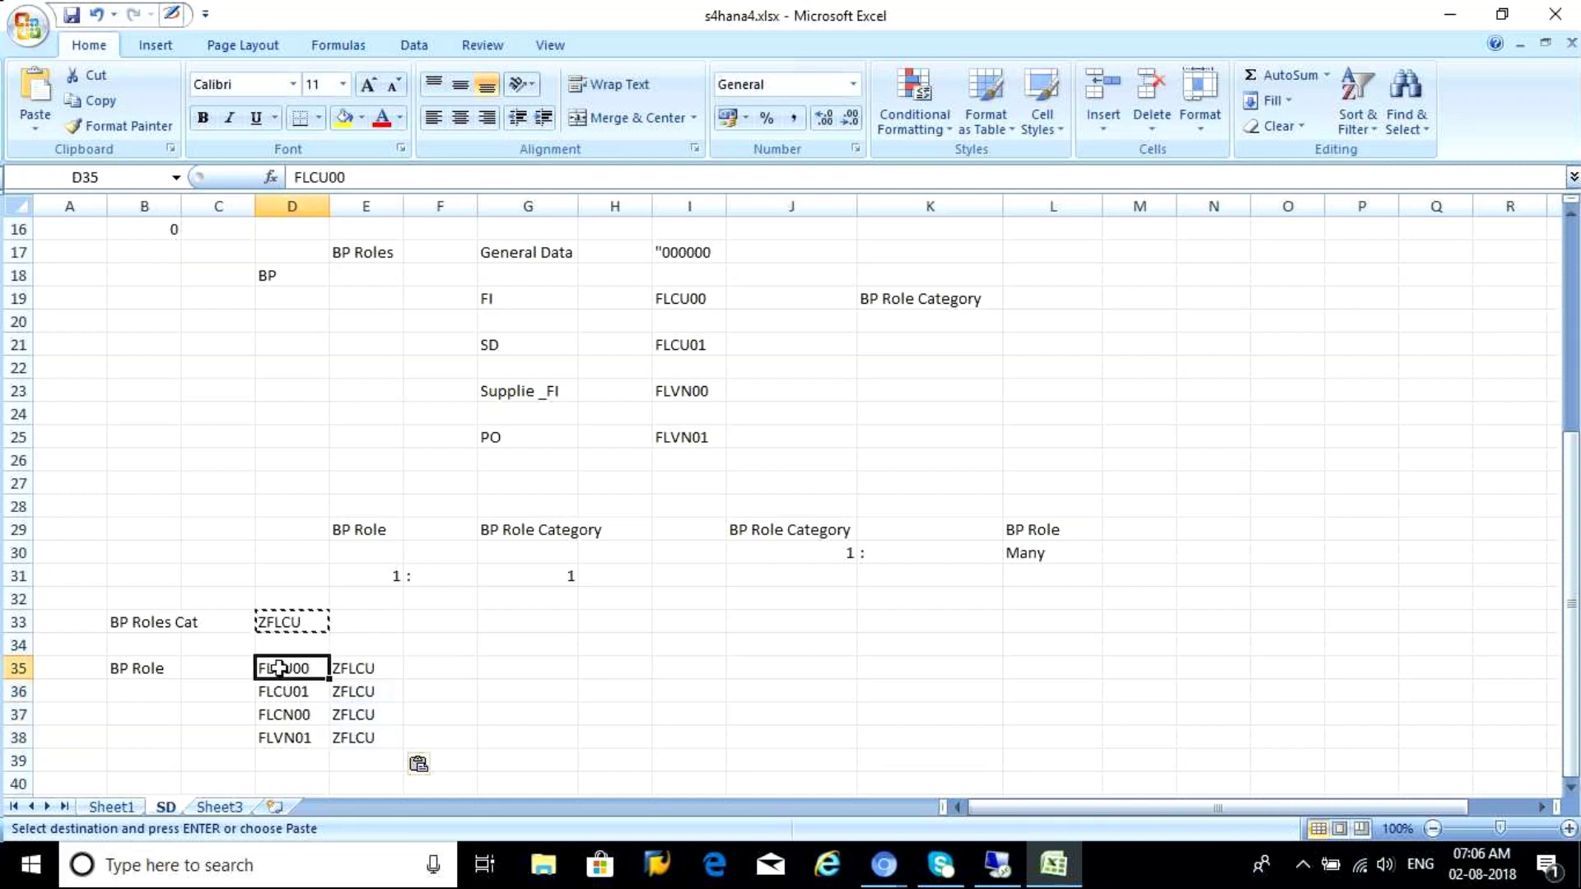
pyautogui.click(371, 671)
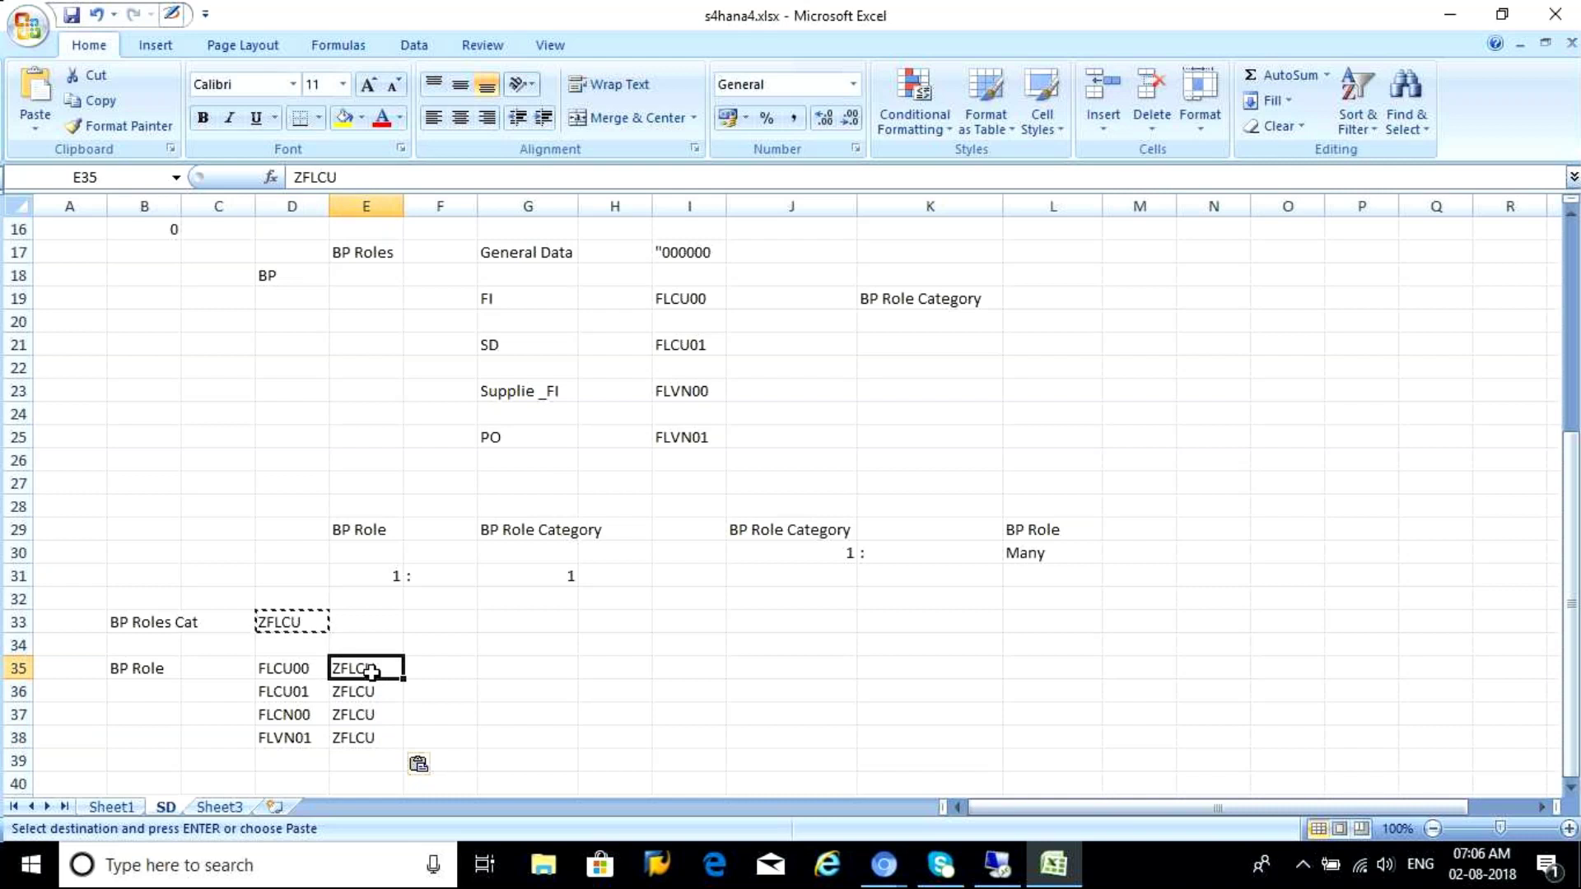
pyautogui.click(284, 698)
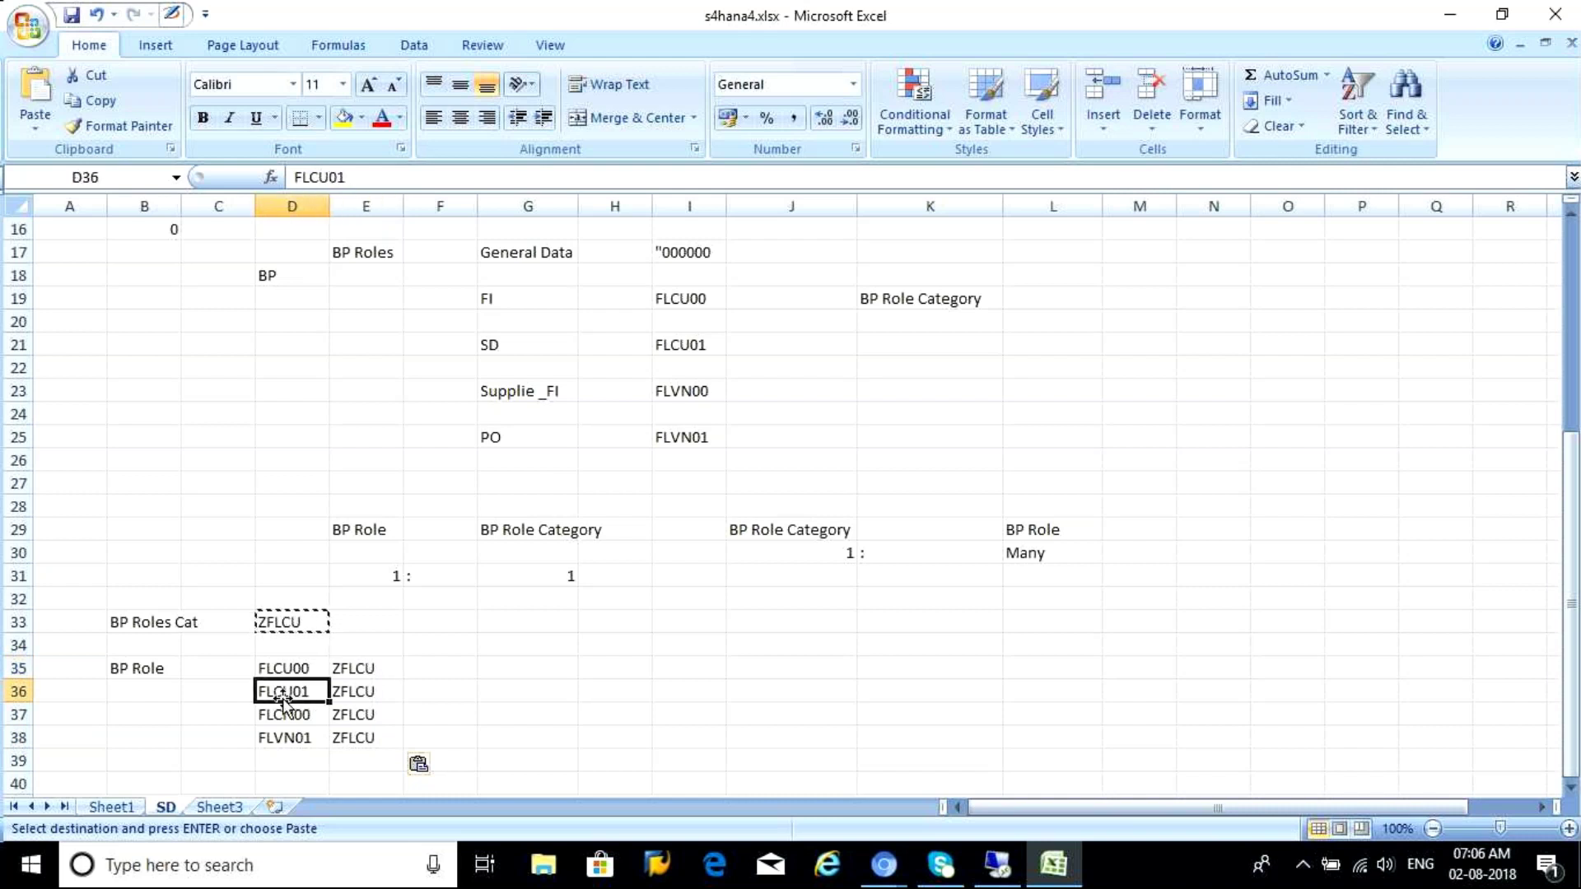
pyautogui.click(346, 697)
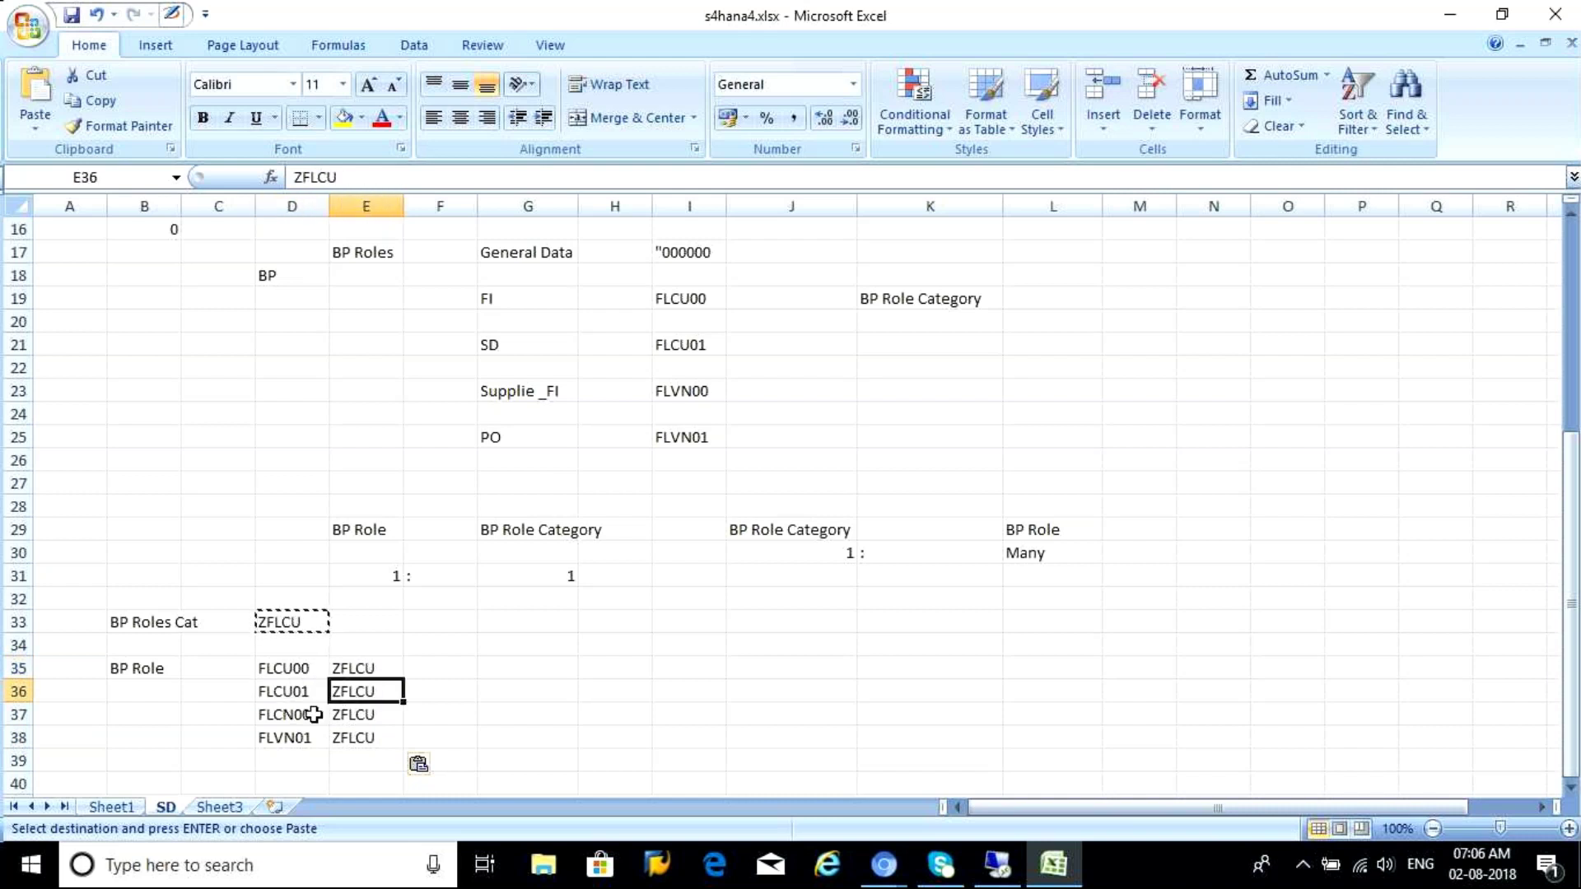
pyautogui.click(271, 665)
pyautogui.moveTo(271, 665); pyautogui.dragTo(277, 741)
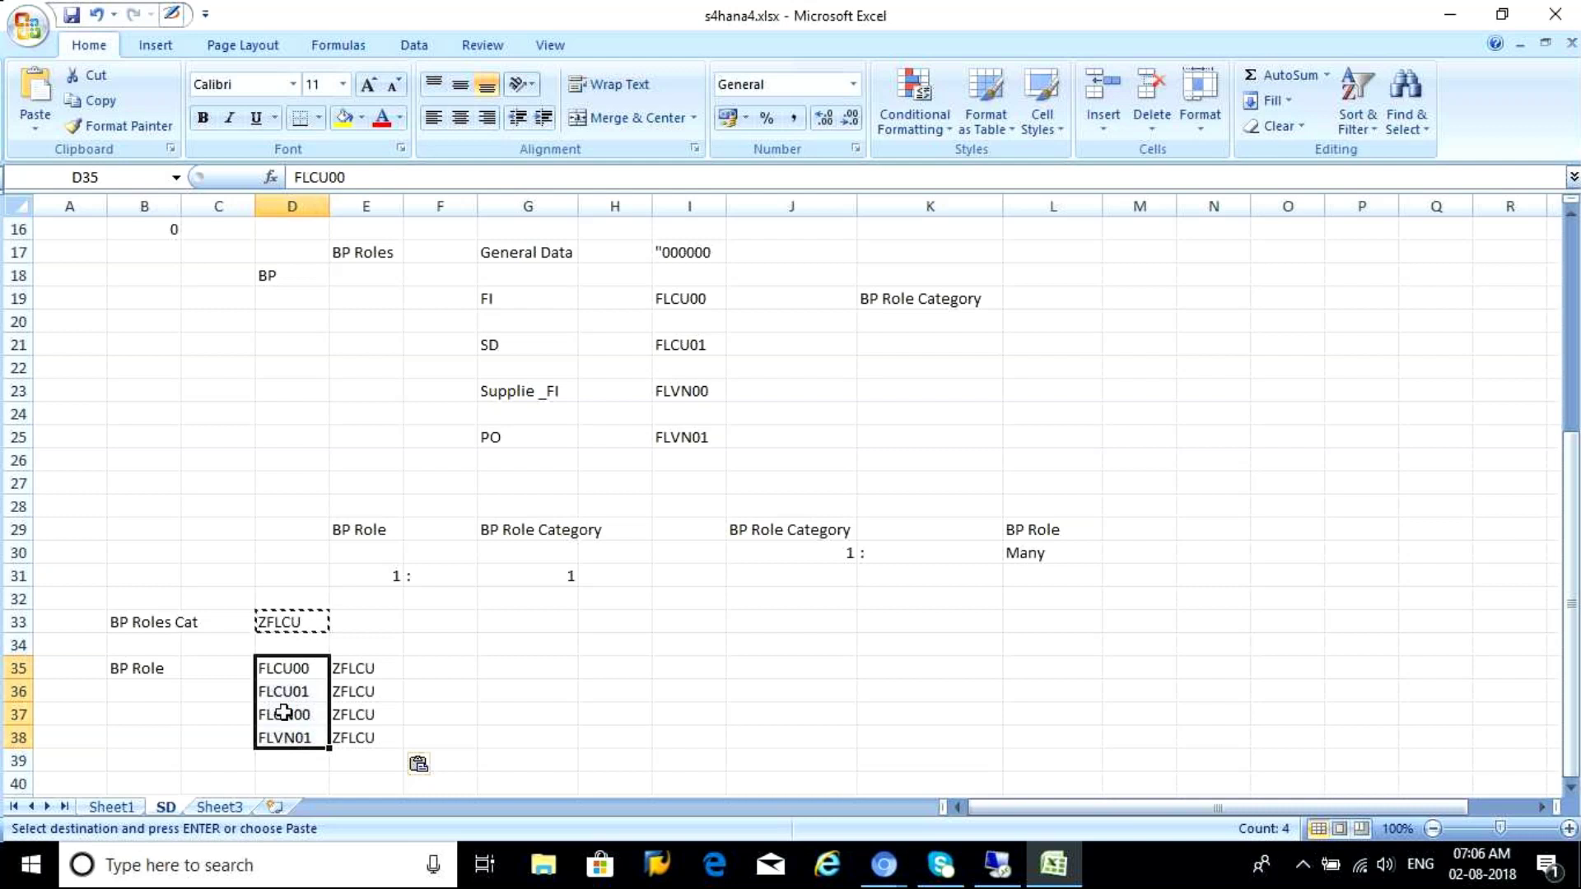
pyautogui.moveTo(343, 675); pyautogui.dragTo(353, 731)
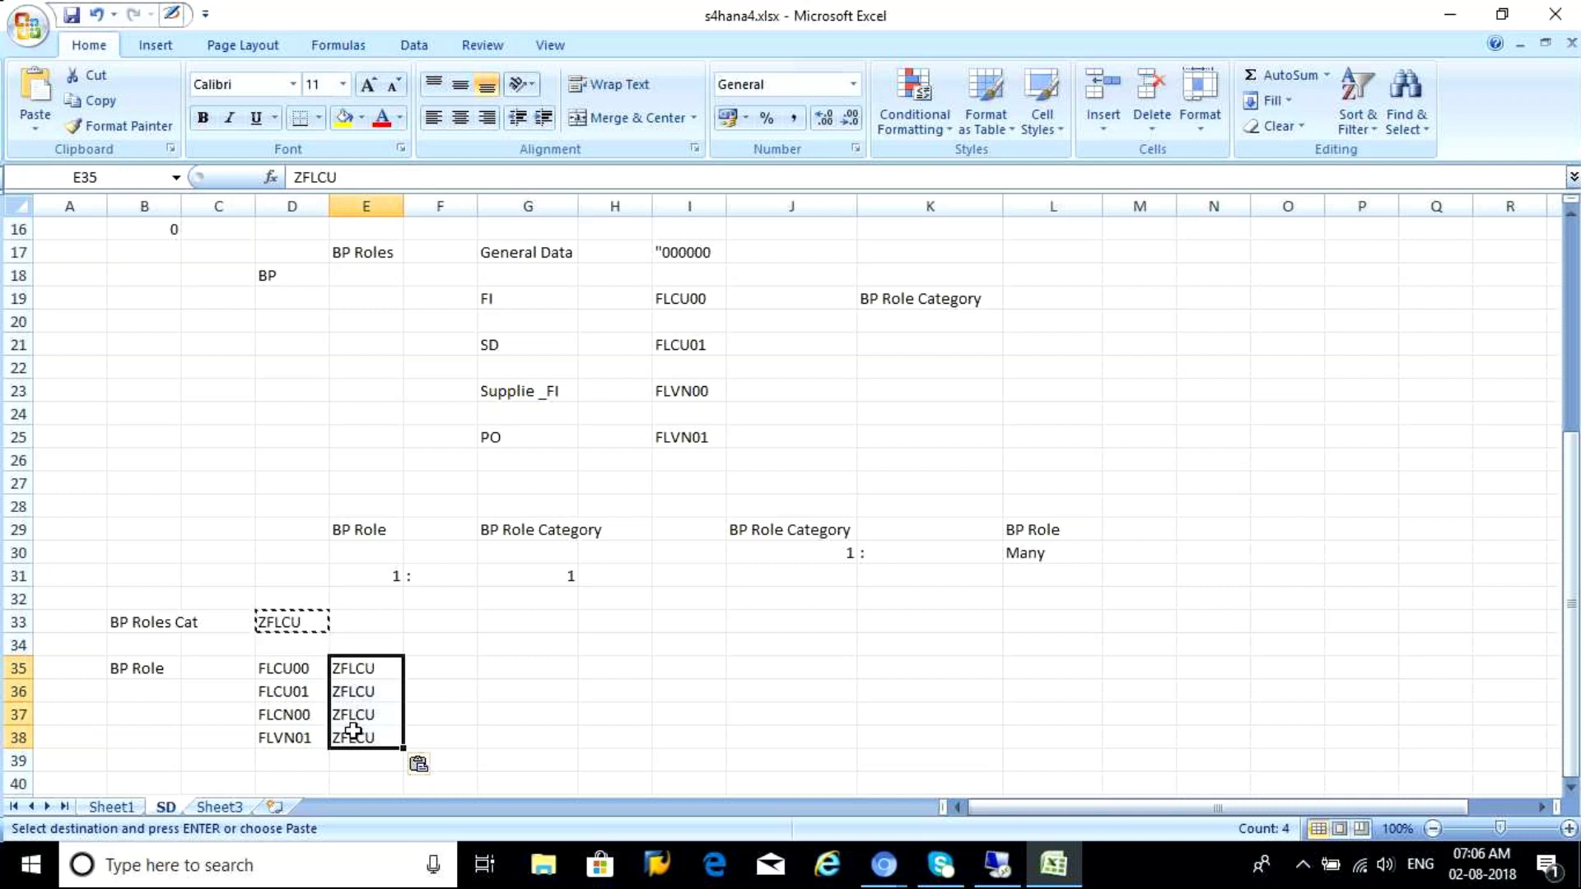
pyautogui.click(556, 692)
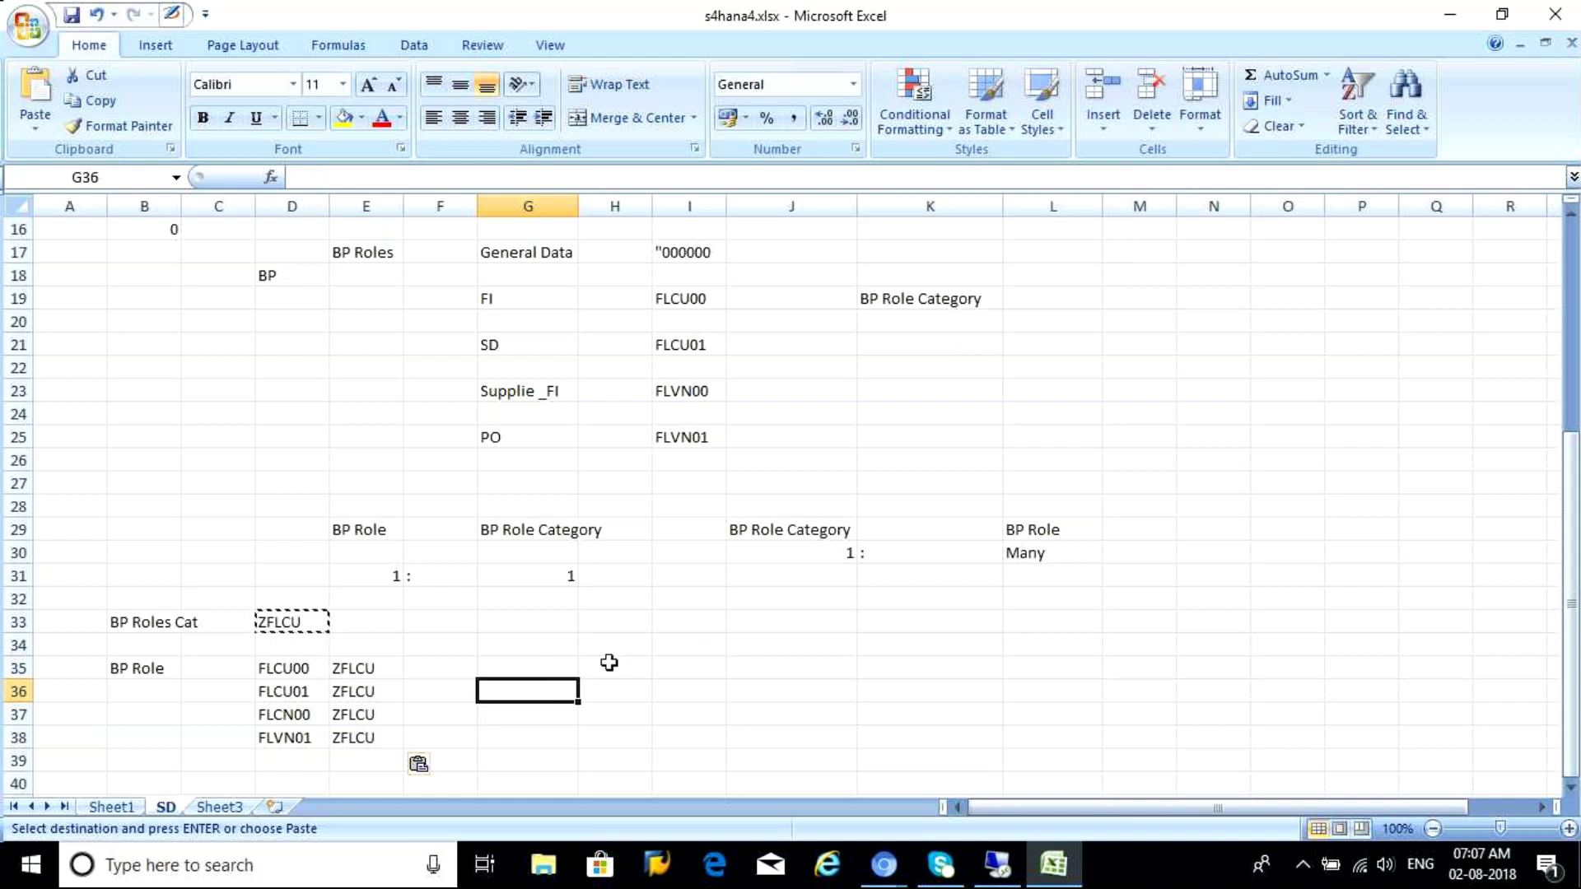
pyautogui.click(609, 661)
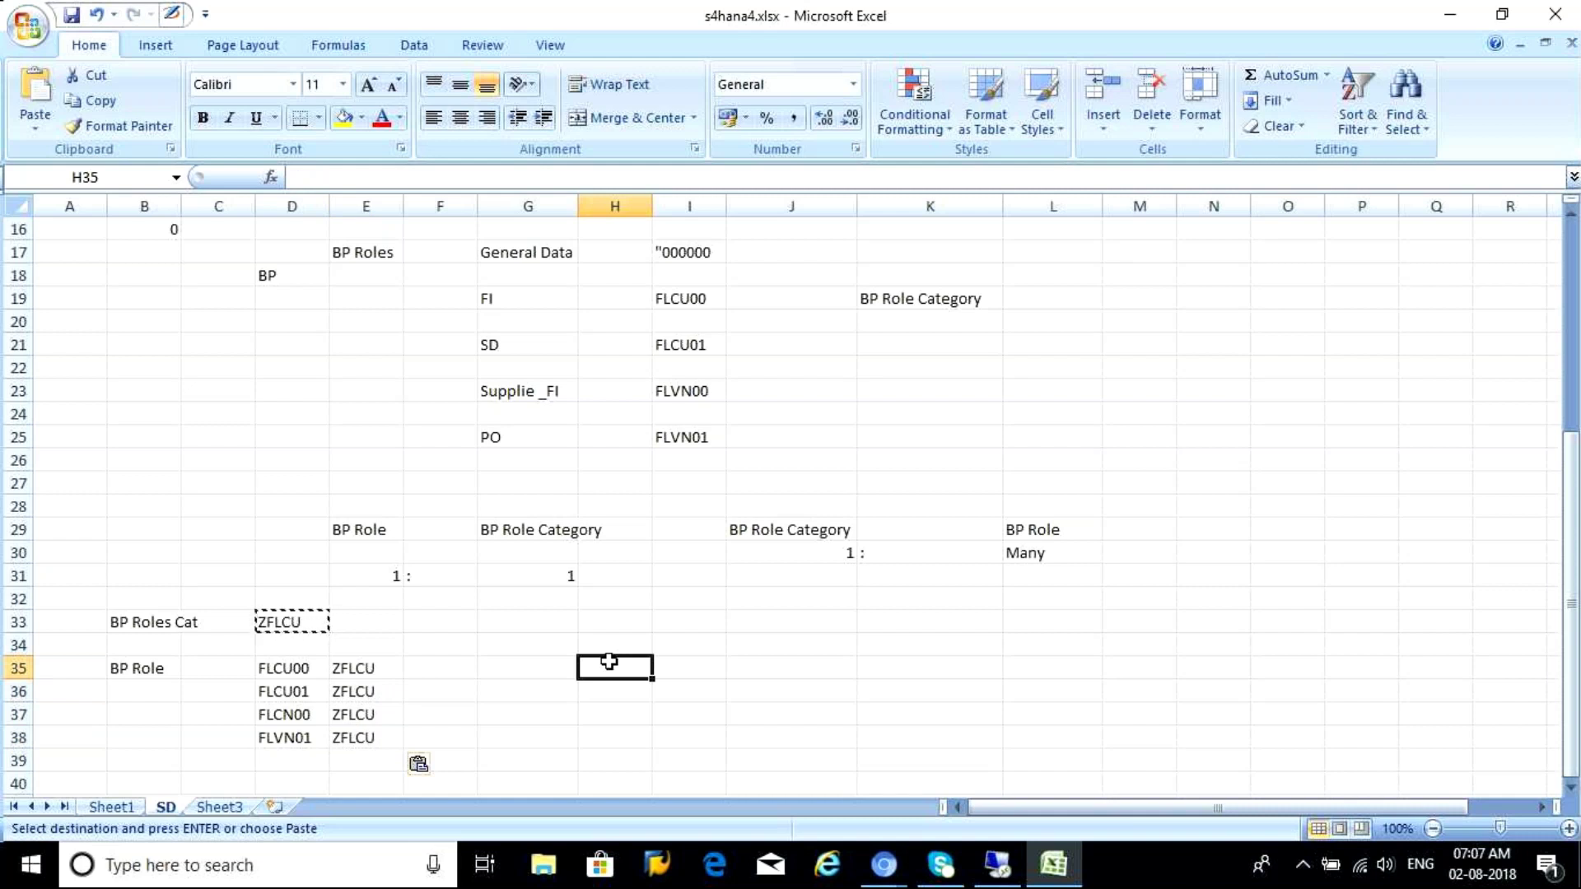
pyautogui.click(127, 625)
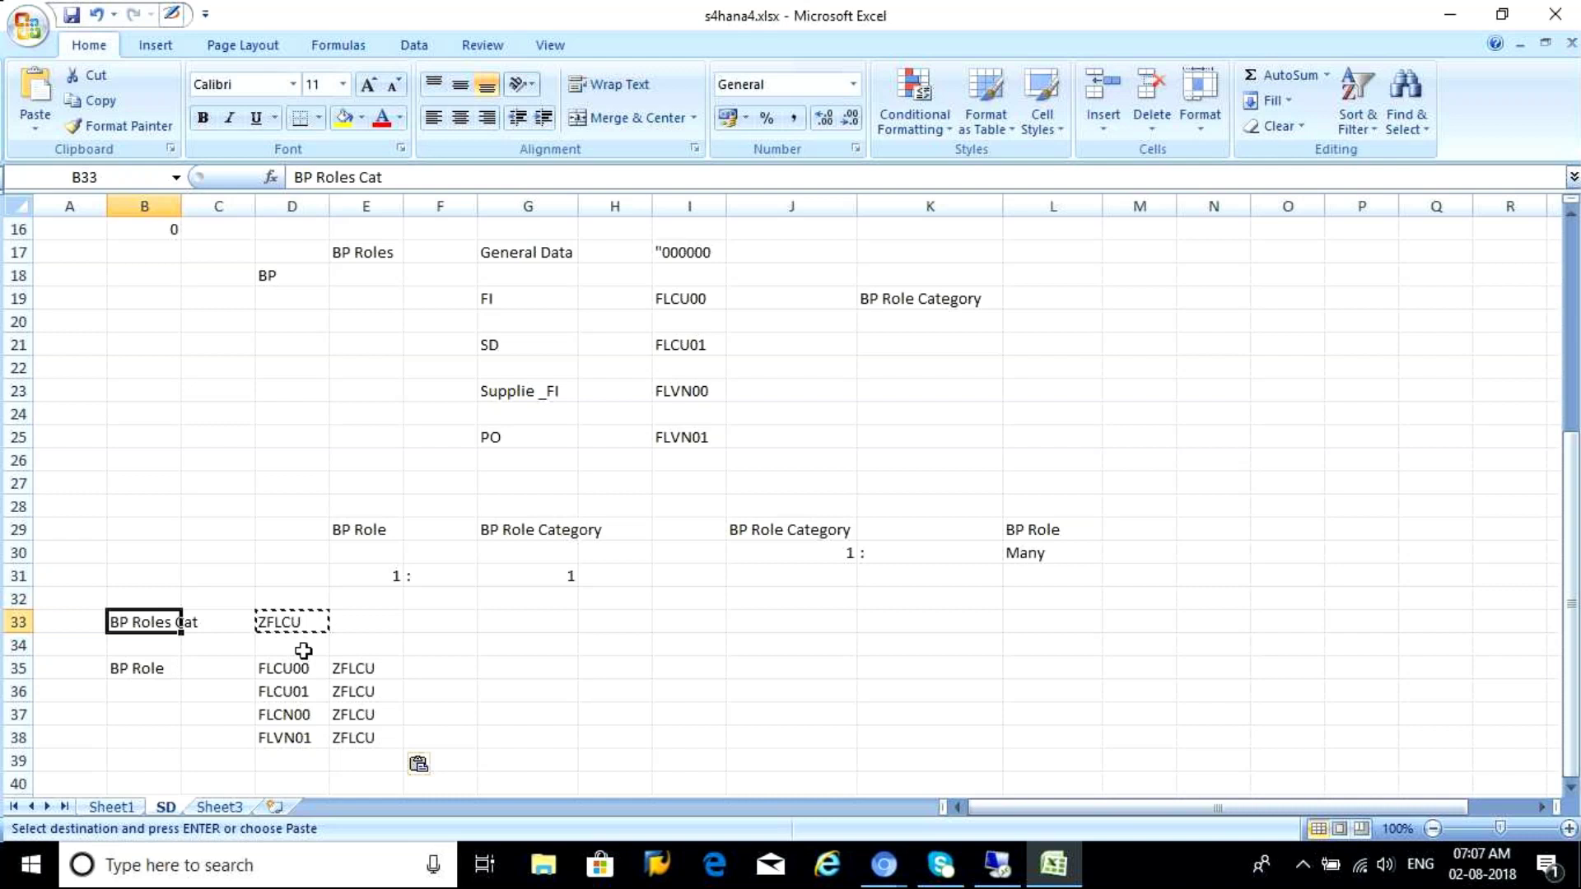
# Fill the BP Role Category heading in J29 yellow
pyautogui.click(529, 638)
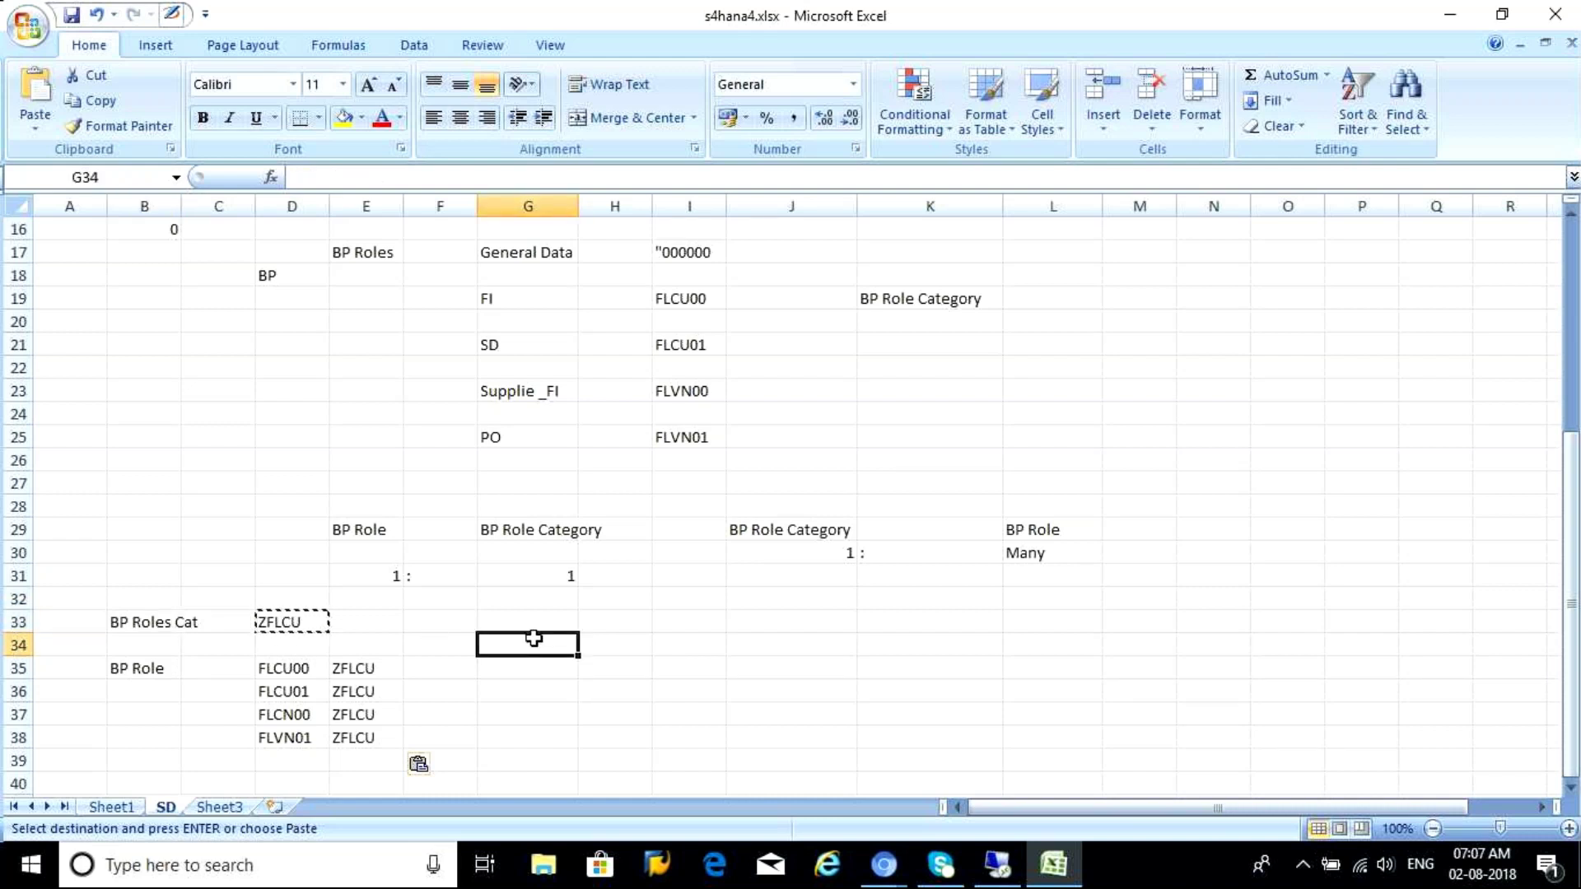
pyautogui.click(787, 529)
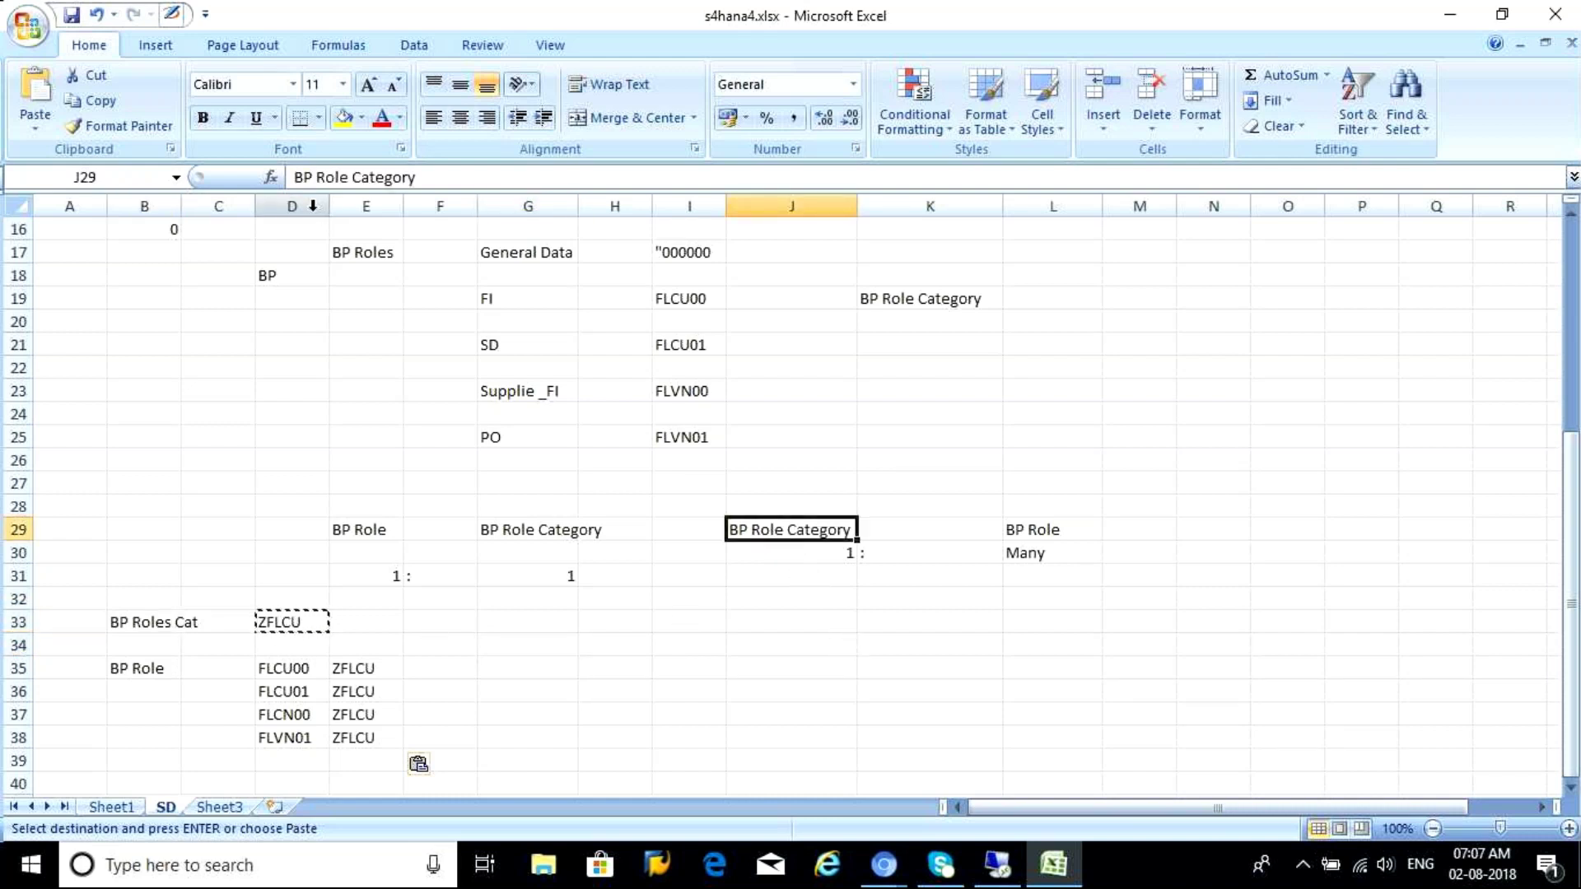
pyautogui.click(341, 117)
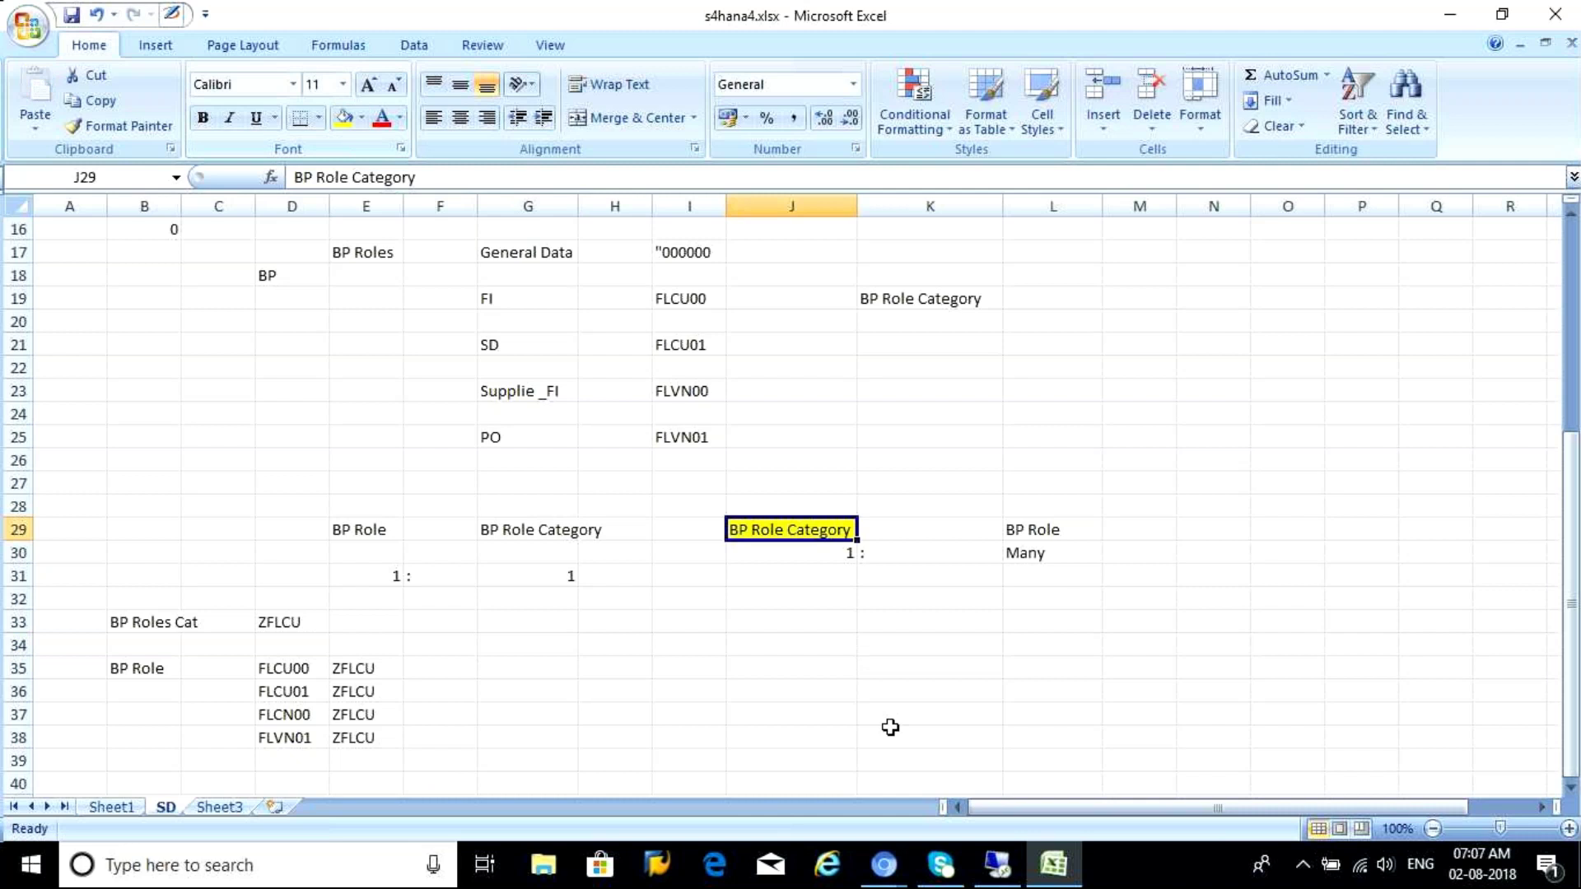
# Enter the notes 'Field status' in J33 and 'CVI' in J34
pyautogui.click(764, 621)
pyautogui.write('Fil')
pyautogui.press('BackSpace')
pyautogui.write('ed')
pyautogui.press('BackSpace')
pyautogui.write('ld status')
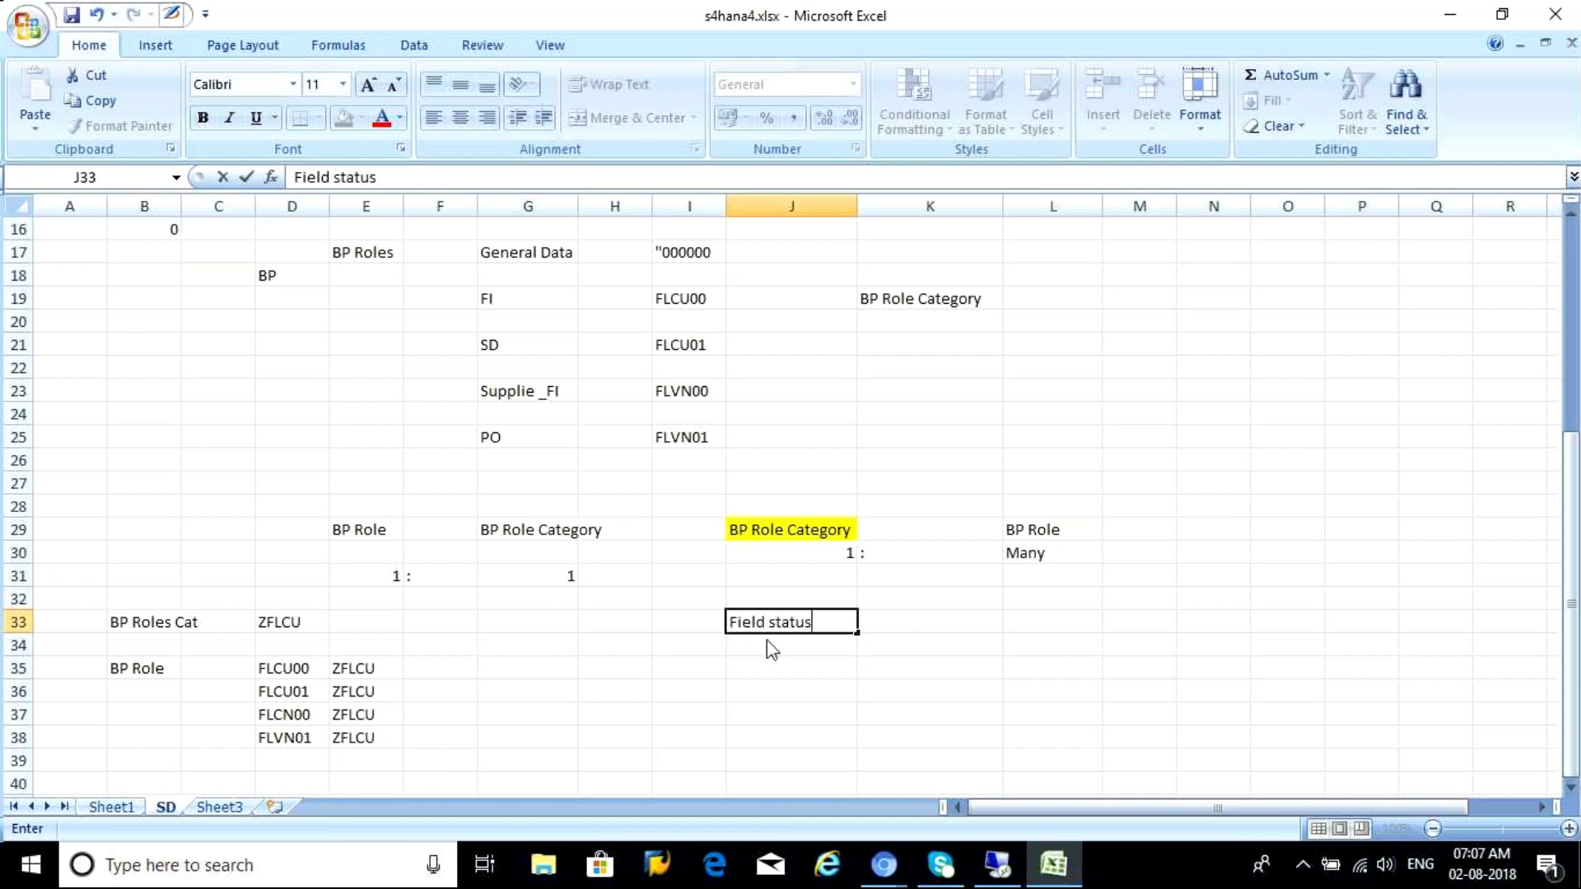
pyautogui.press('Return')
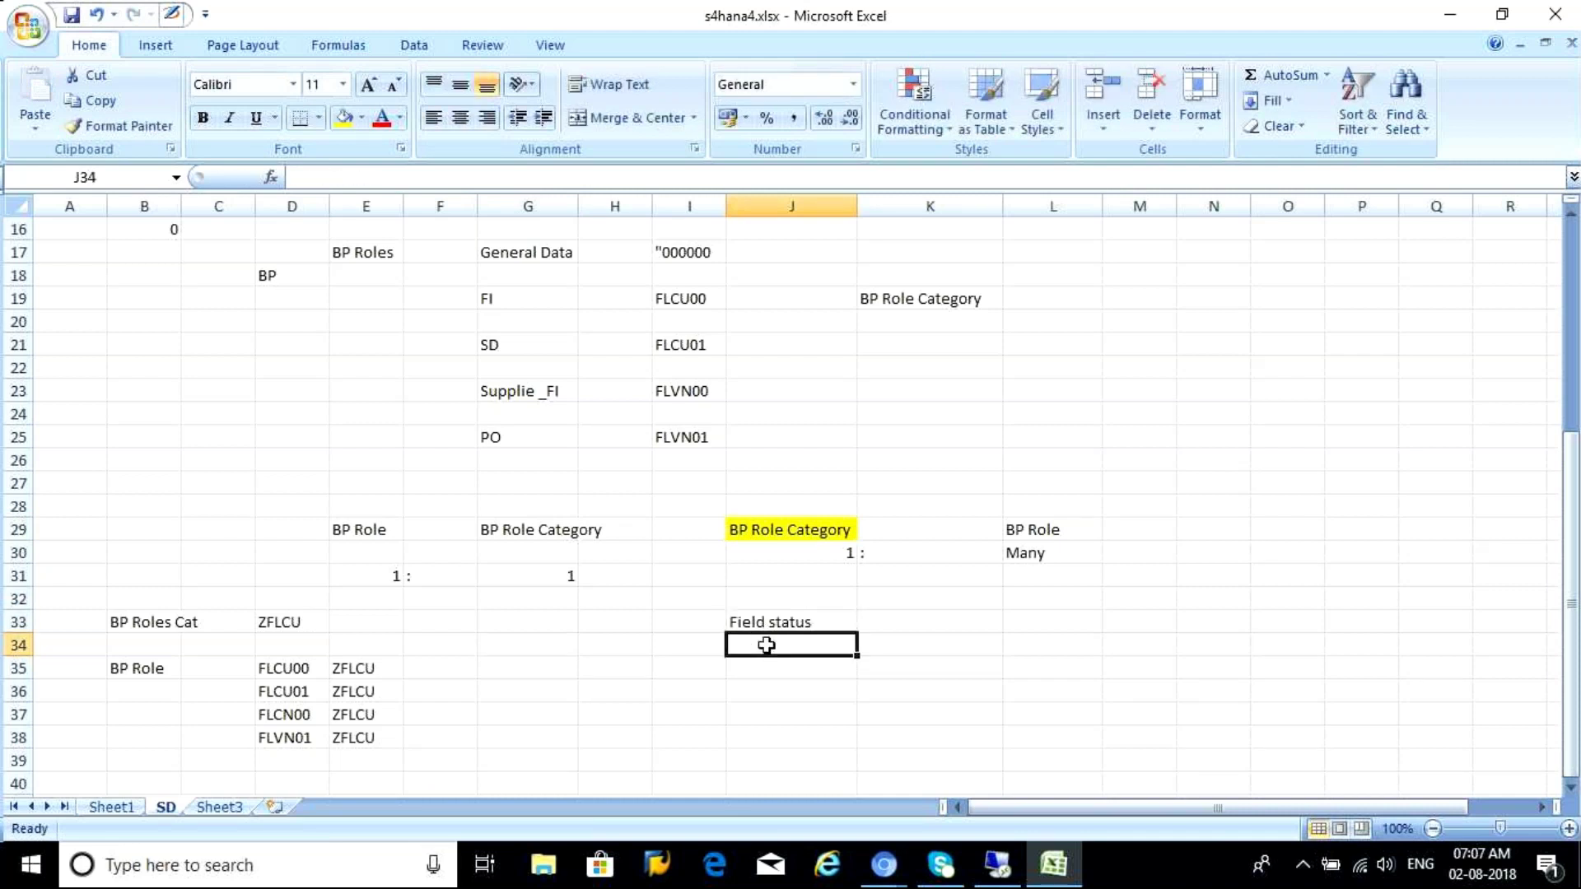
pyautogui.write('C')
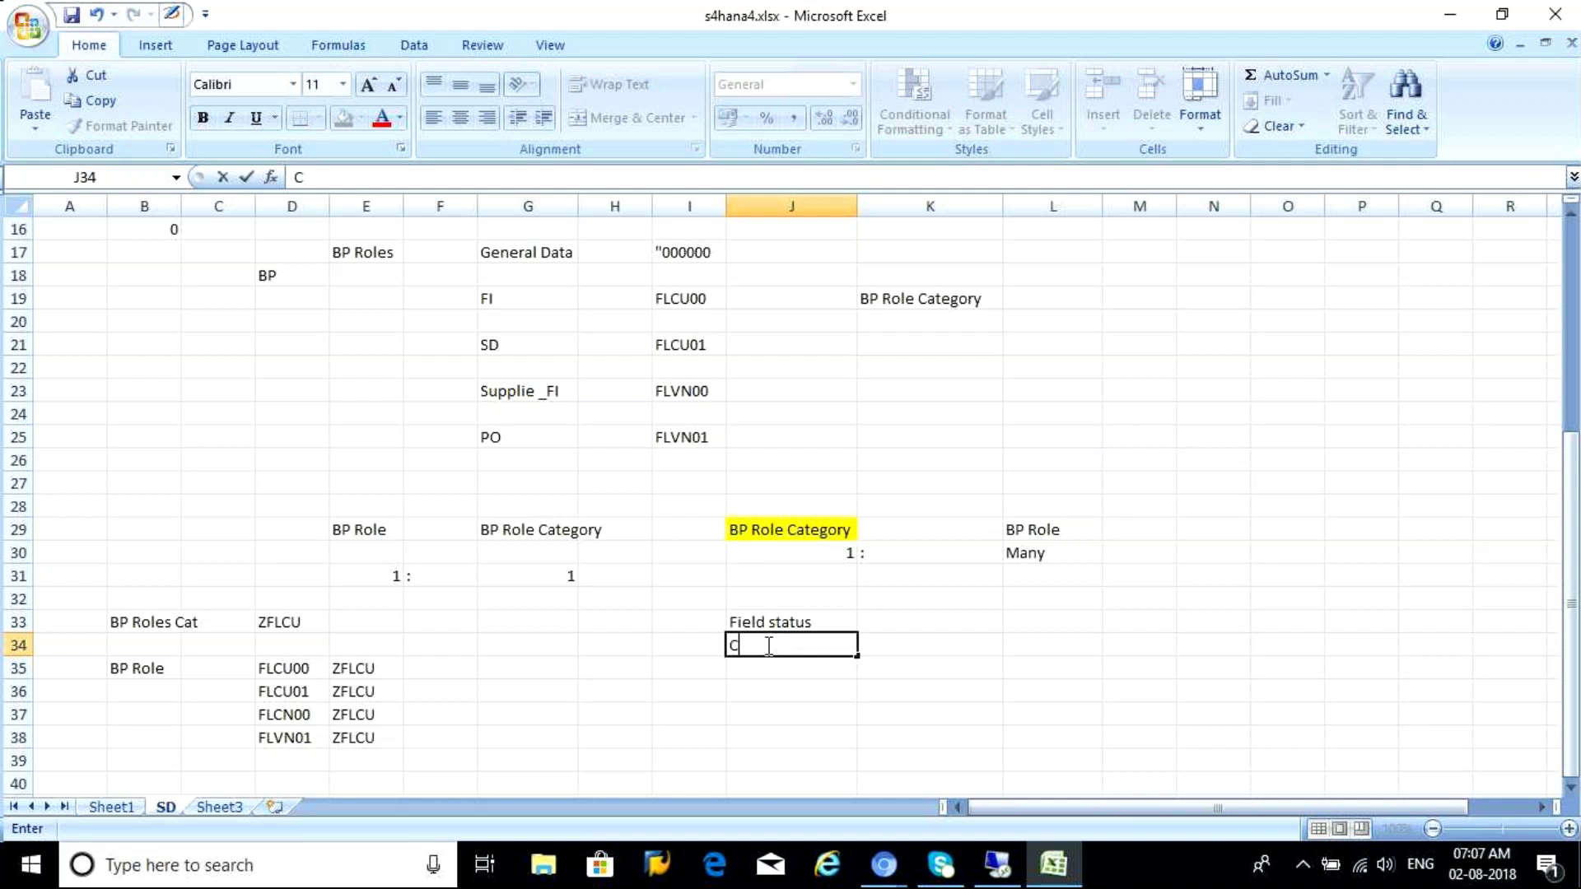
pyautogui.write('VI')
pyautogui.click(747, 618)
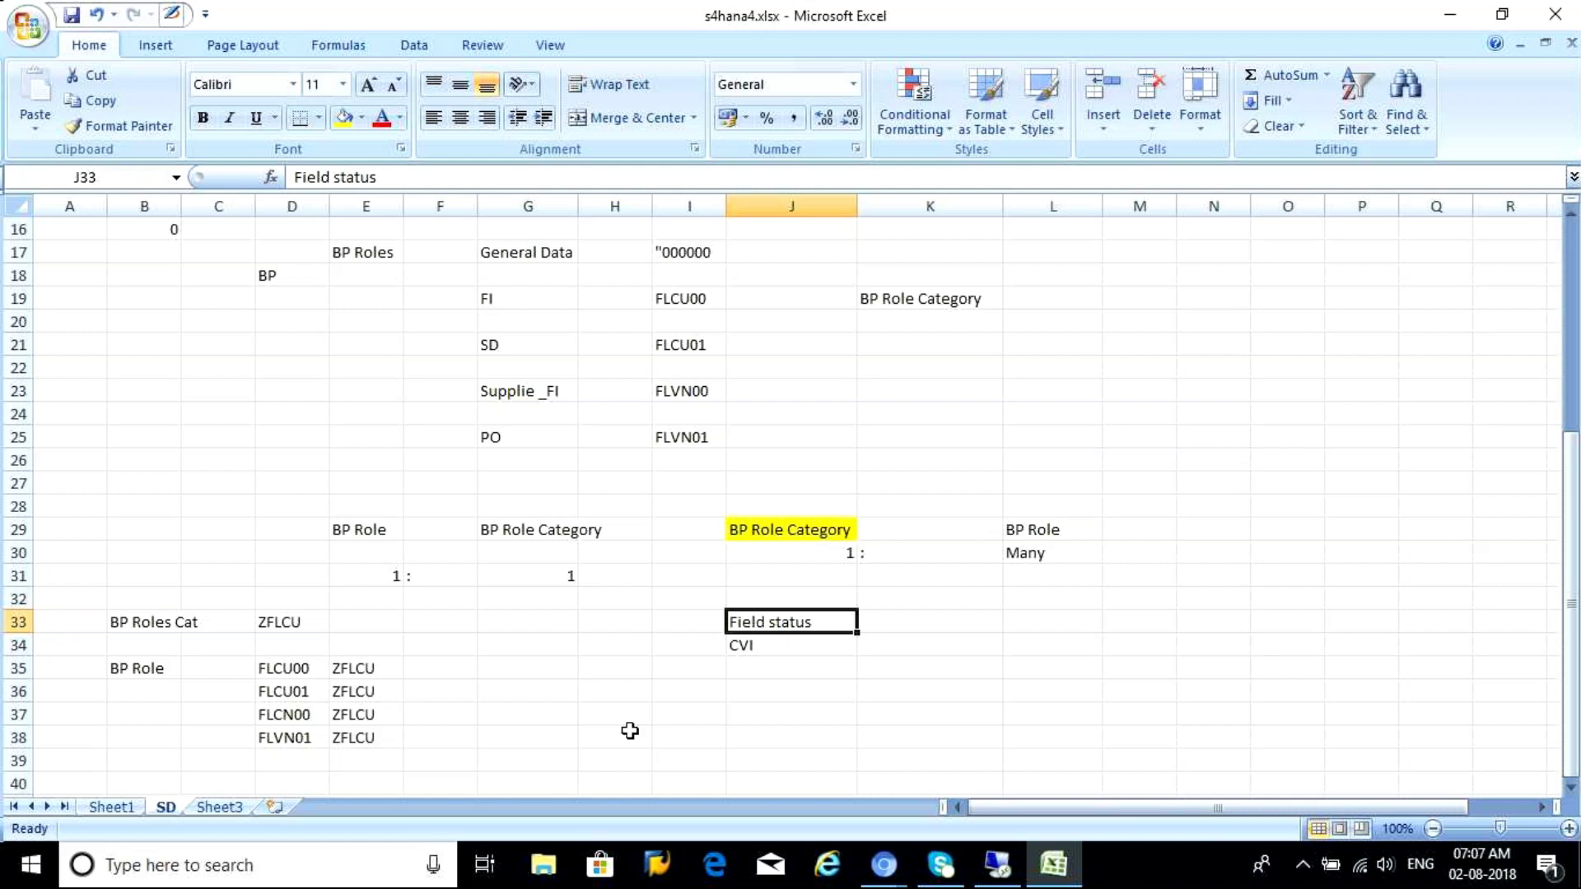
# Review the BP role codes starting at FLCU00 and the BP Role Category heading
pyautogui.click(308, 672)
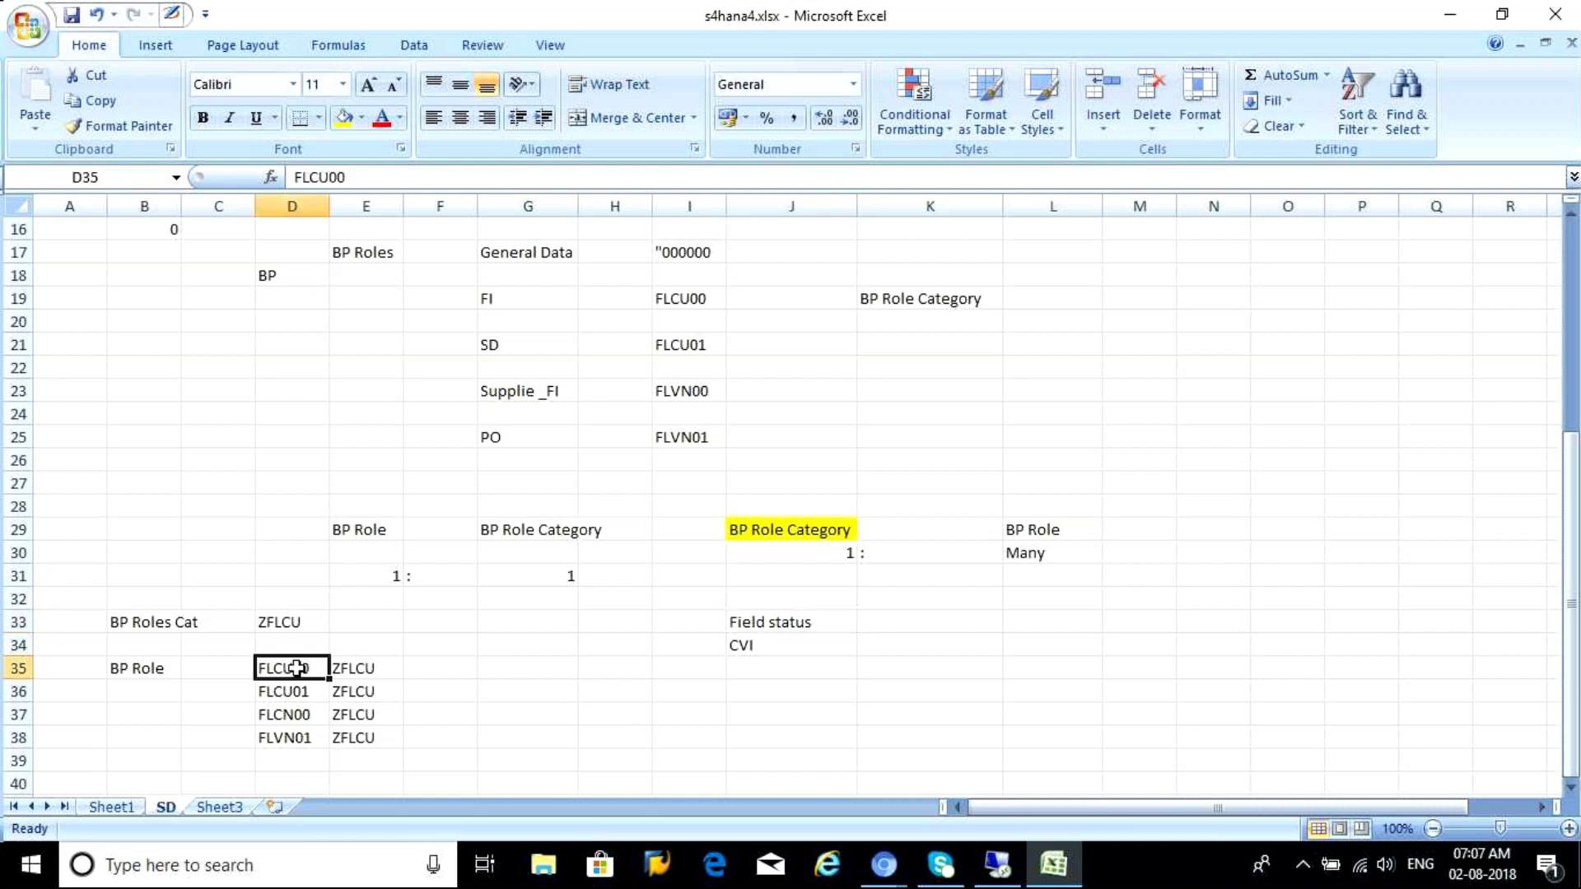
pyautogui.click(296, 693)
pyautogui.click(297, 718)
pyautogui.click(298, 741)
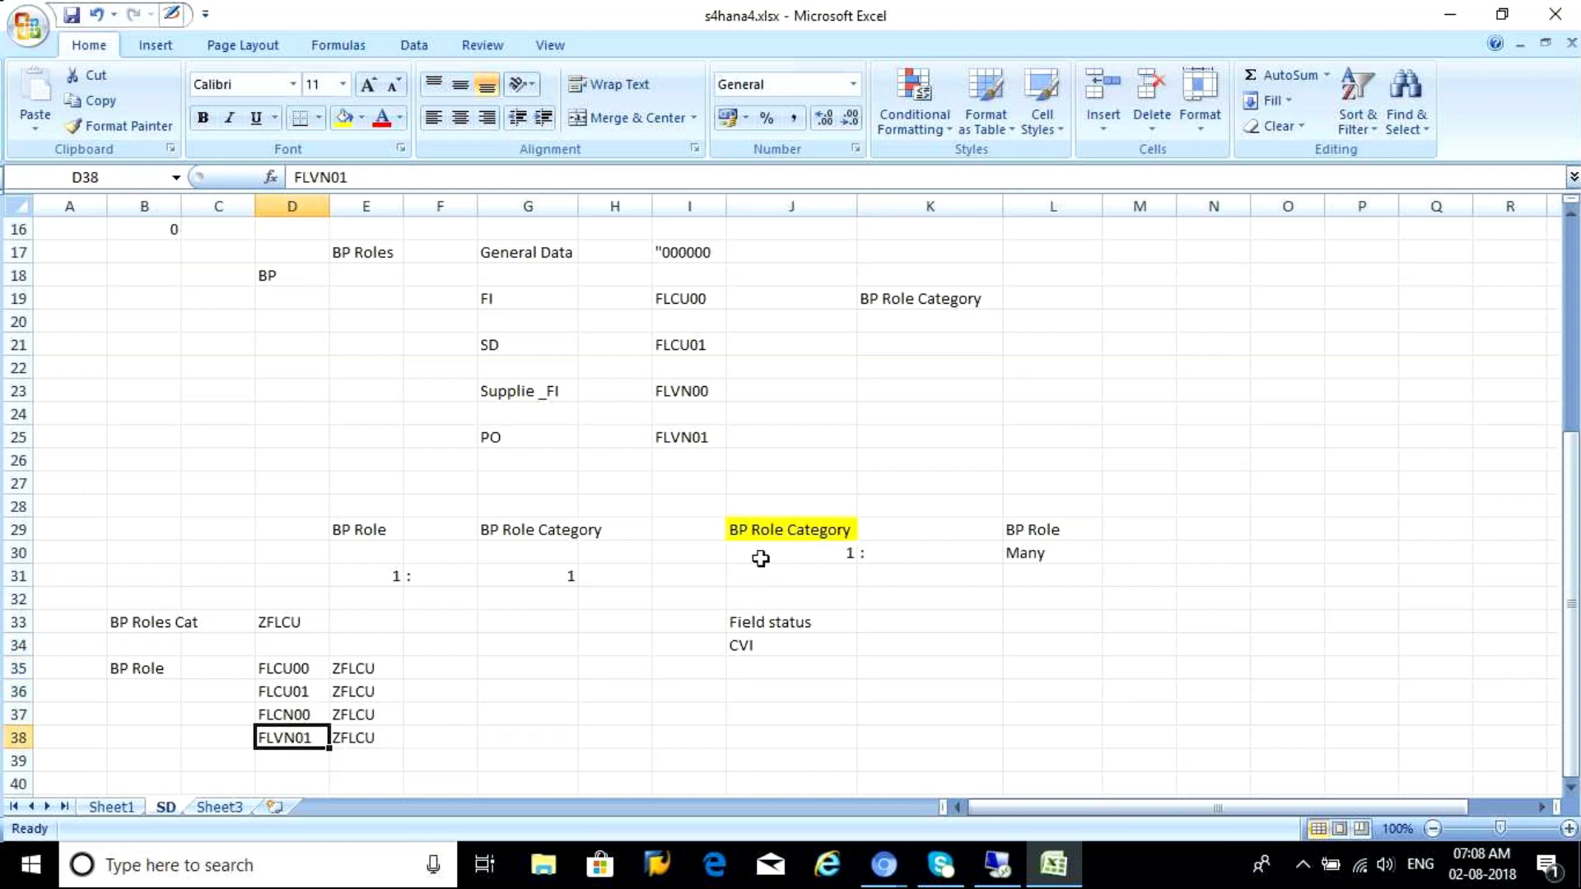
pyautogui.click(751, 533)
# Fill the four ZFLCU cells in E35:E38 yellow, then bring up the SAP BP Roles window
pyautogui.click(358, 673)
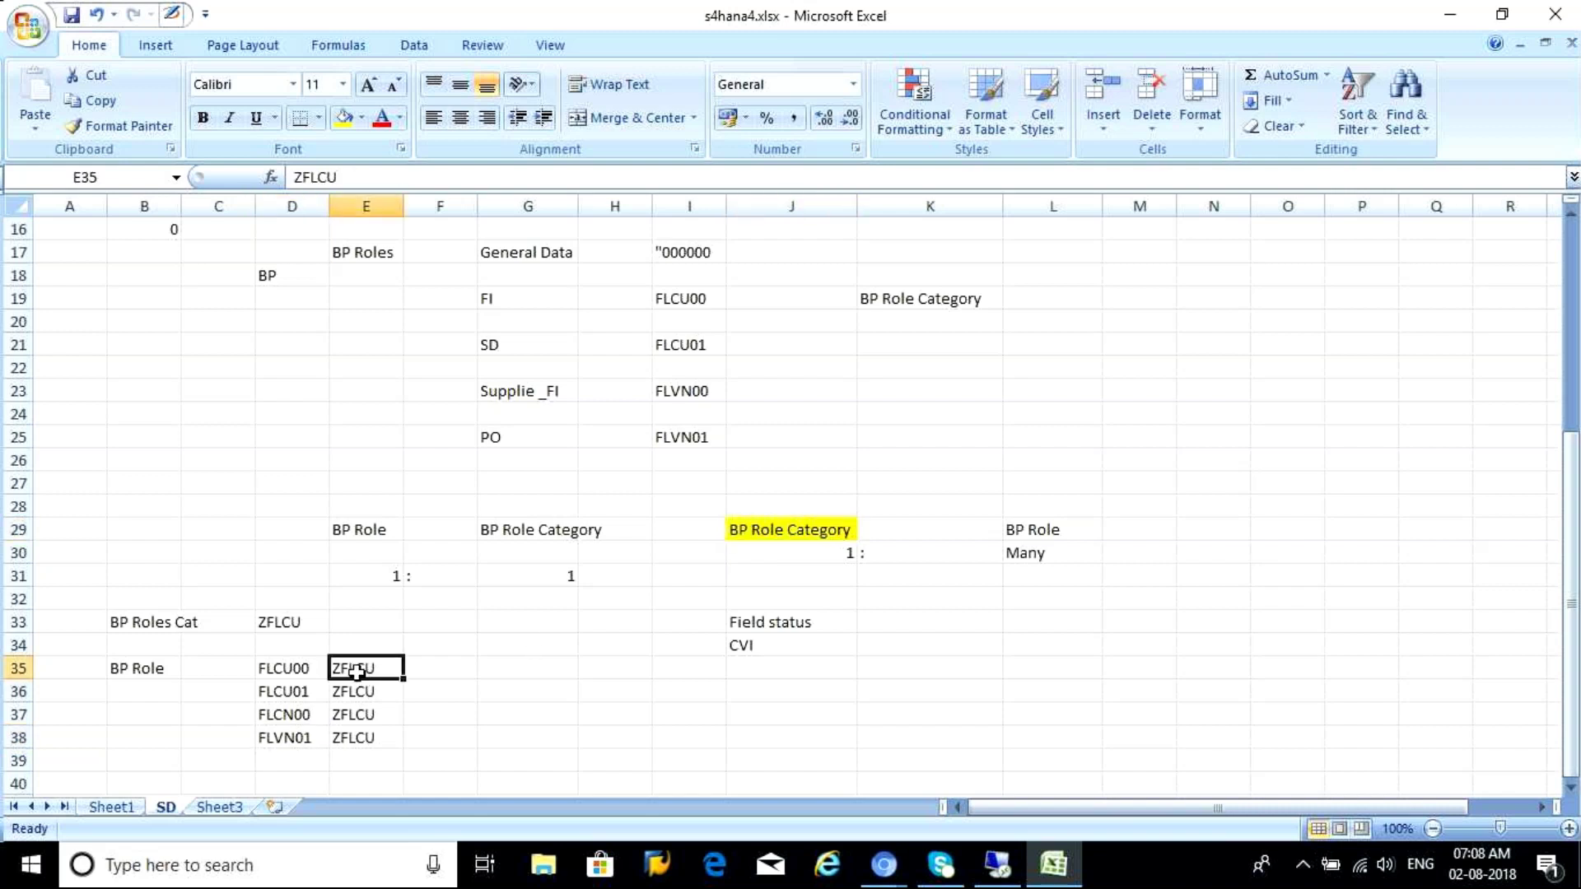
pyautogui.moveTo(355, 674); pyautogui.dragTo(349, 738)
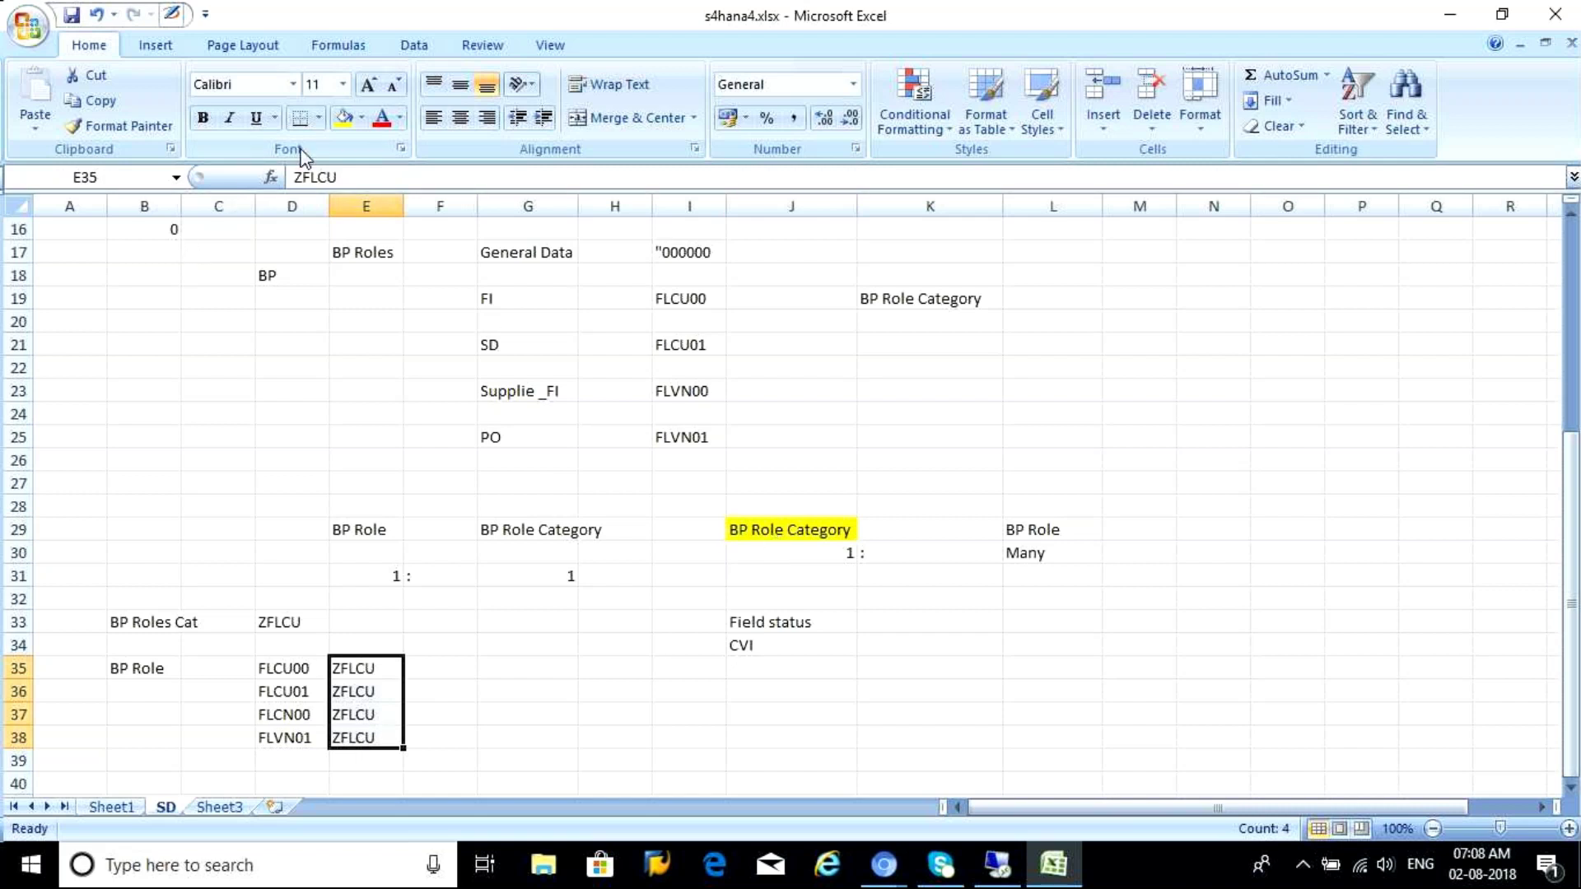
pyautogui.click(342, 119)
pyautogui.click(756, 625)
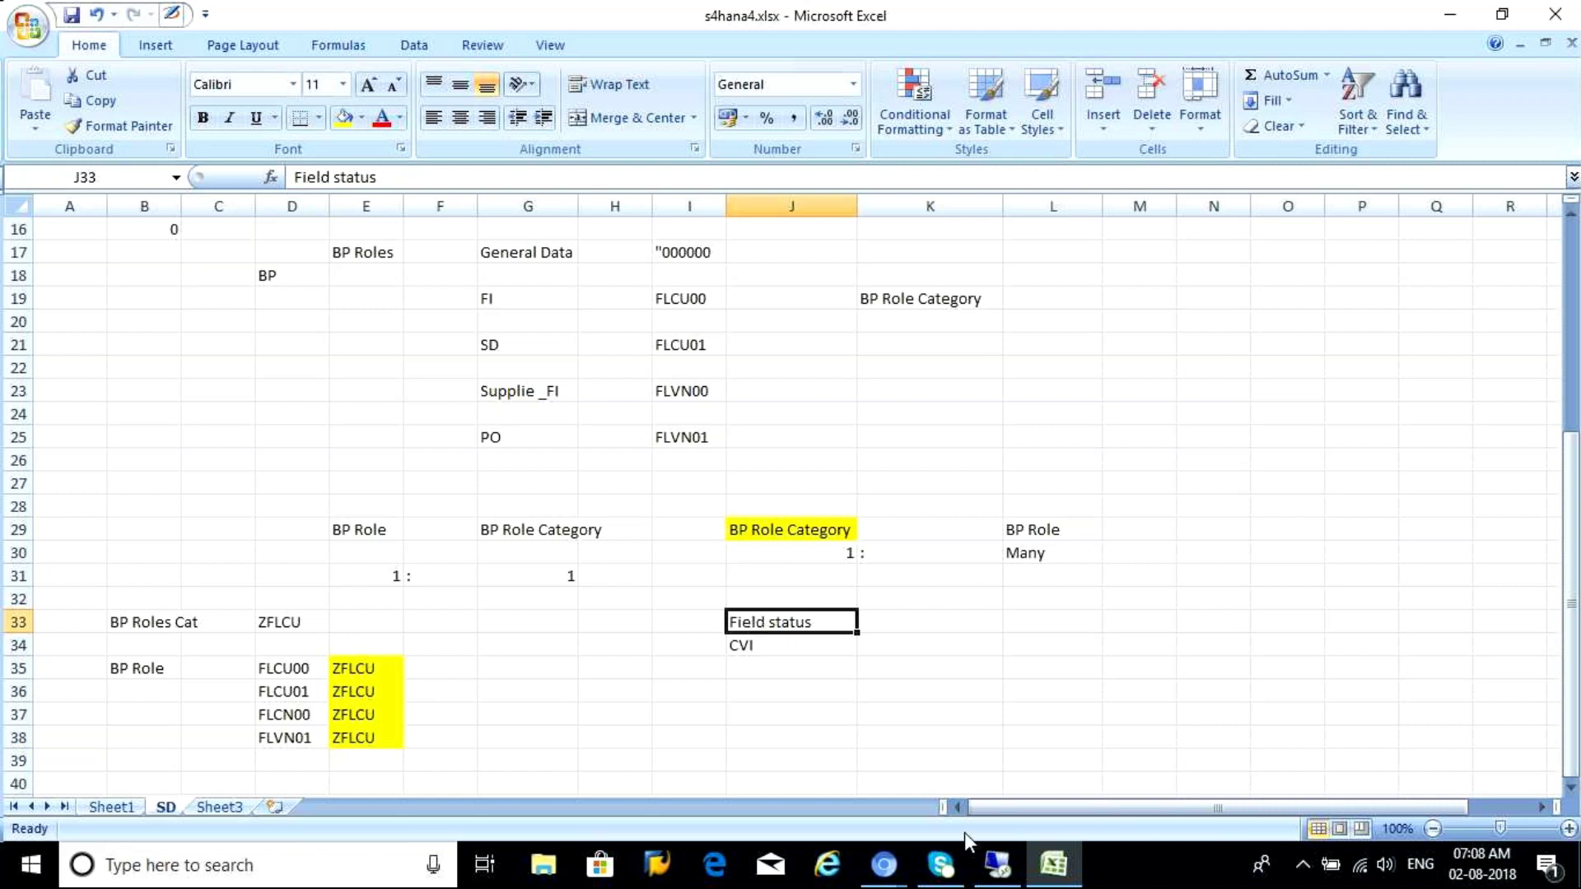
pyautogui.click(995, 864)
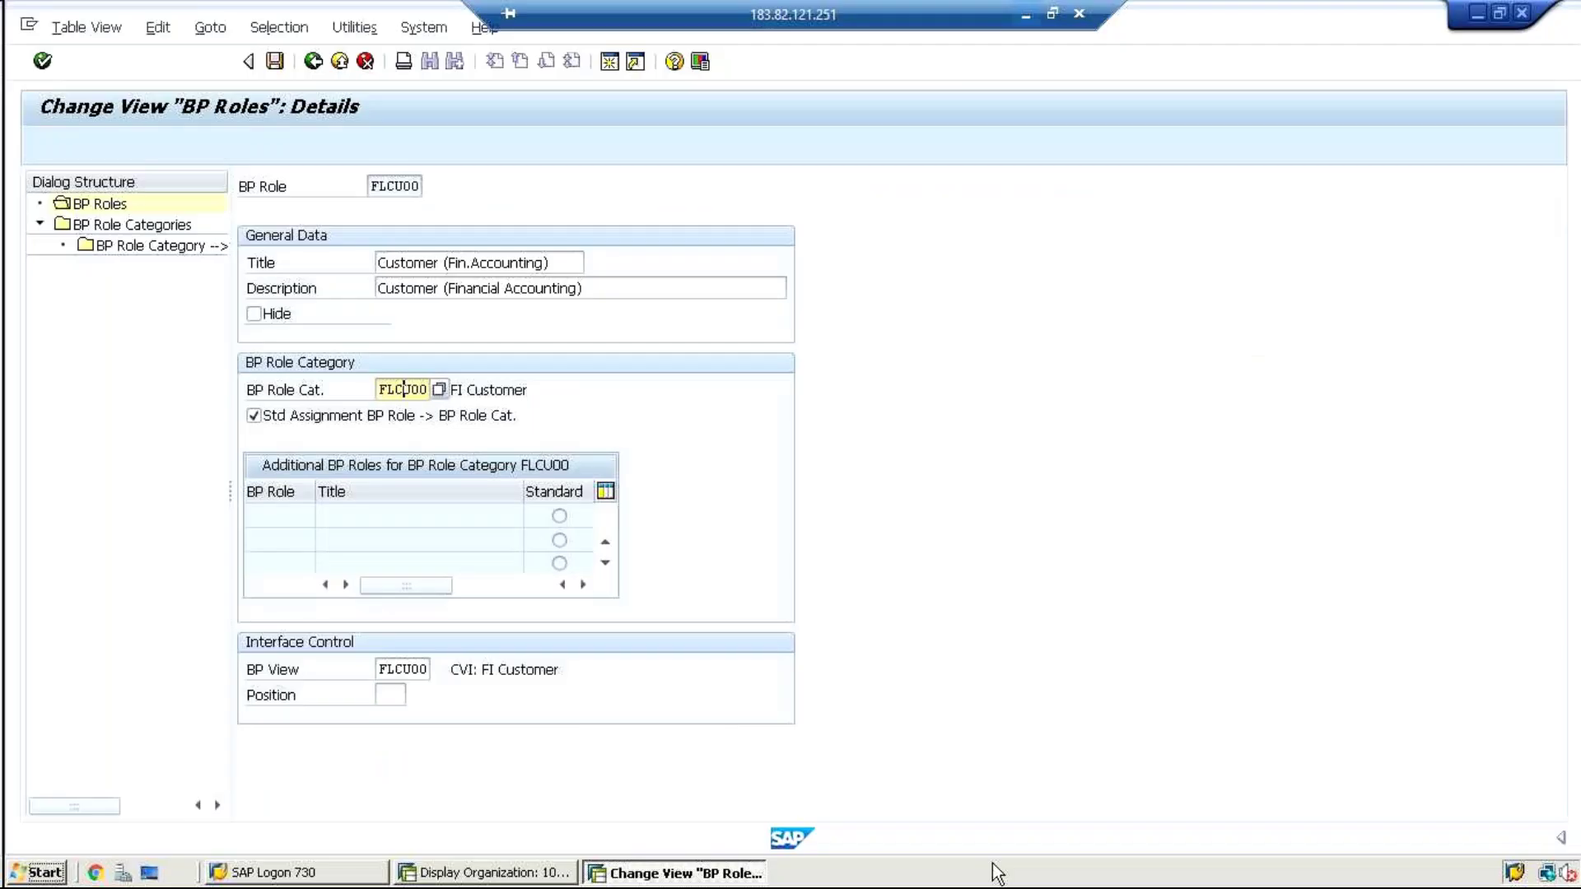
# Add 'FI' in L35 and a red-filled 'Language' note in N35
pyautogui.click(1021, 18)
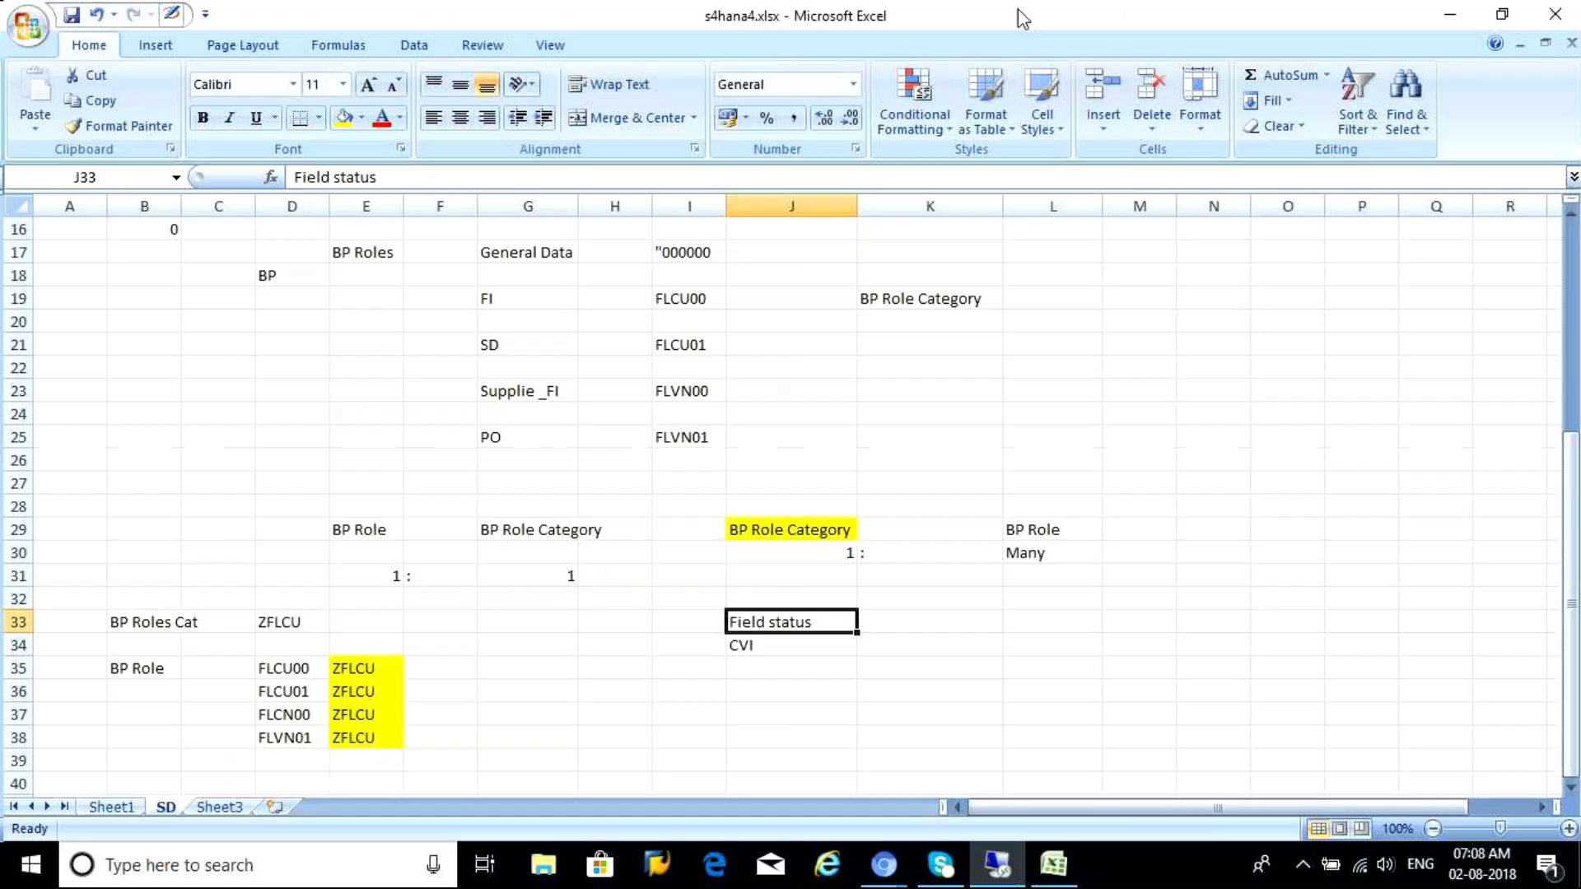
pyautogui.click(1020, 668)
pyautogui.write('FI')
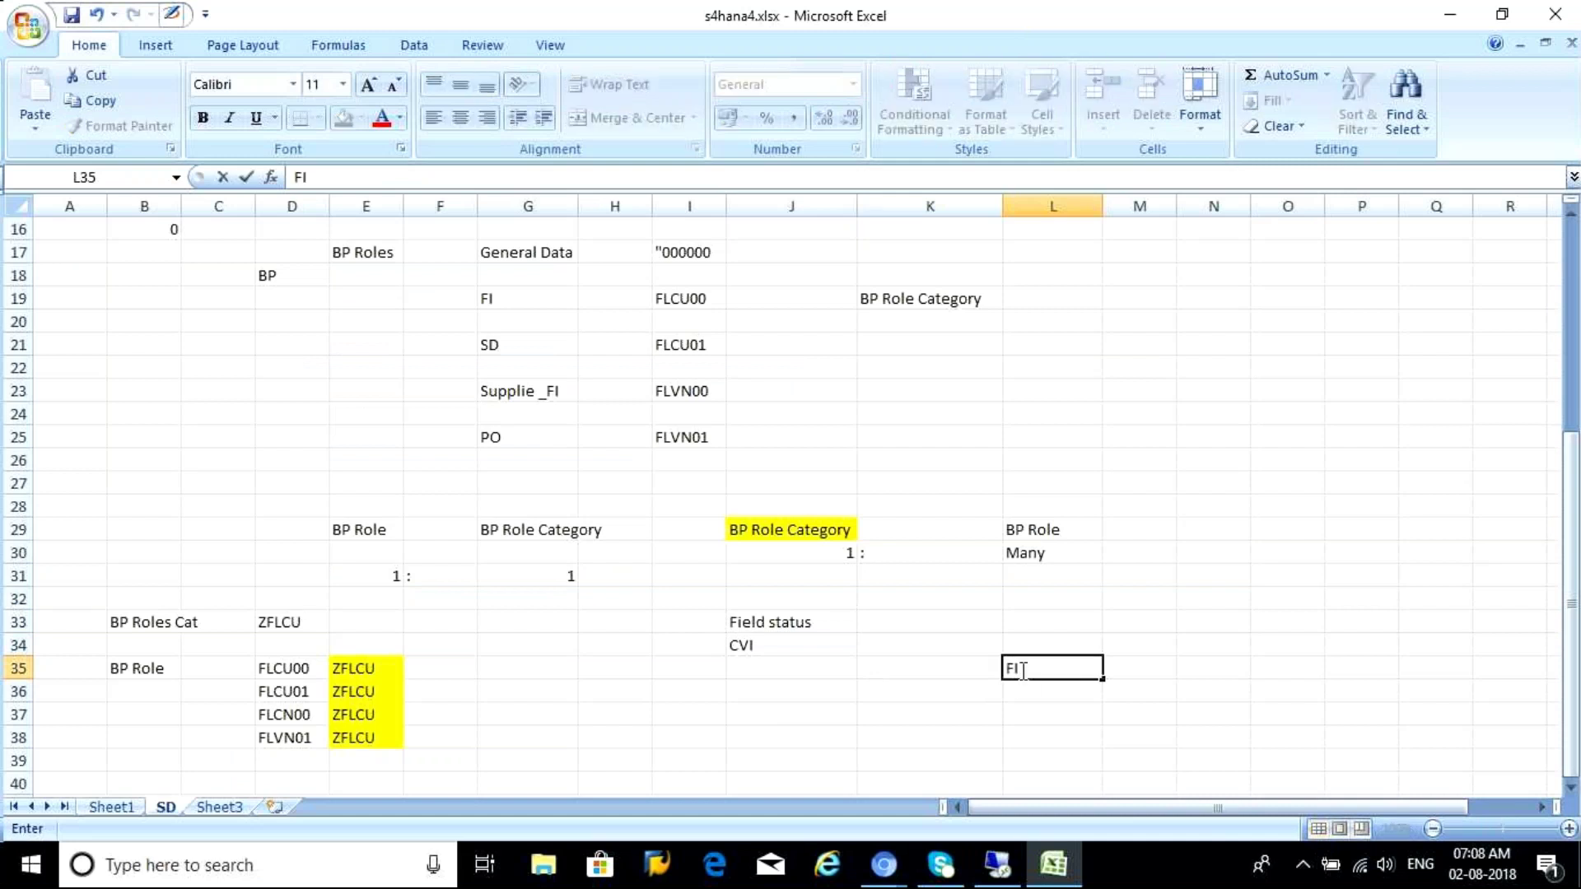
pyautogui.click(1208, 667)
pyautogui.write('E')
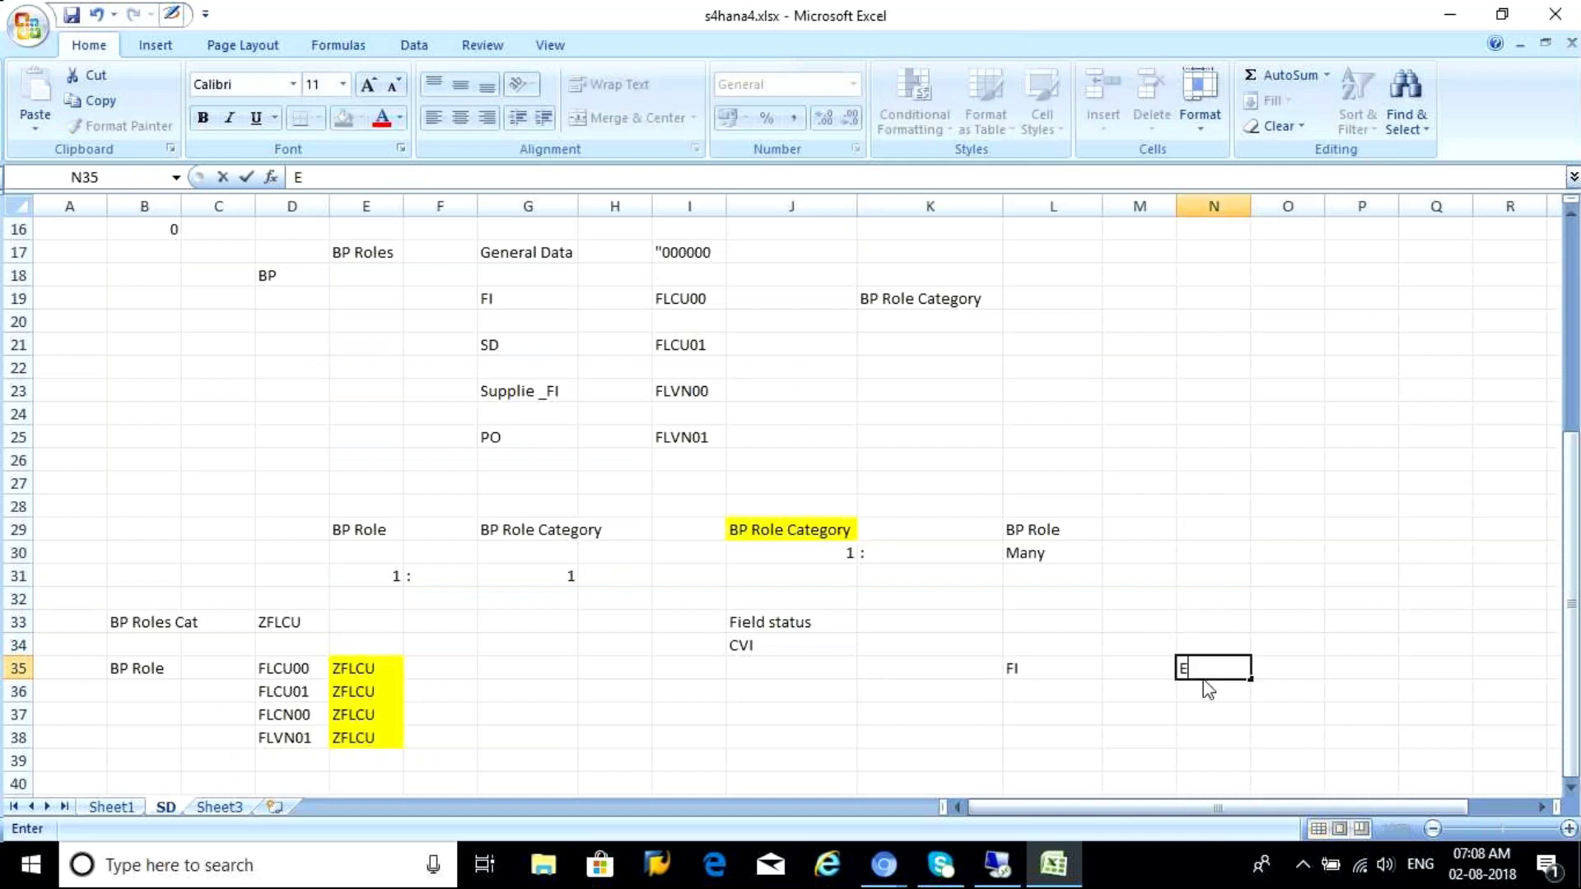
pyautogui.write('ng')
pyautogui.press('BackSpace')
pyautogui.press('BackSpace')
pyautogui.press('BackSpace')
pyautogui.write('Language')
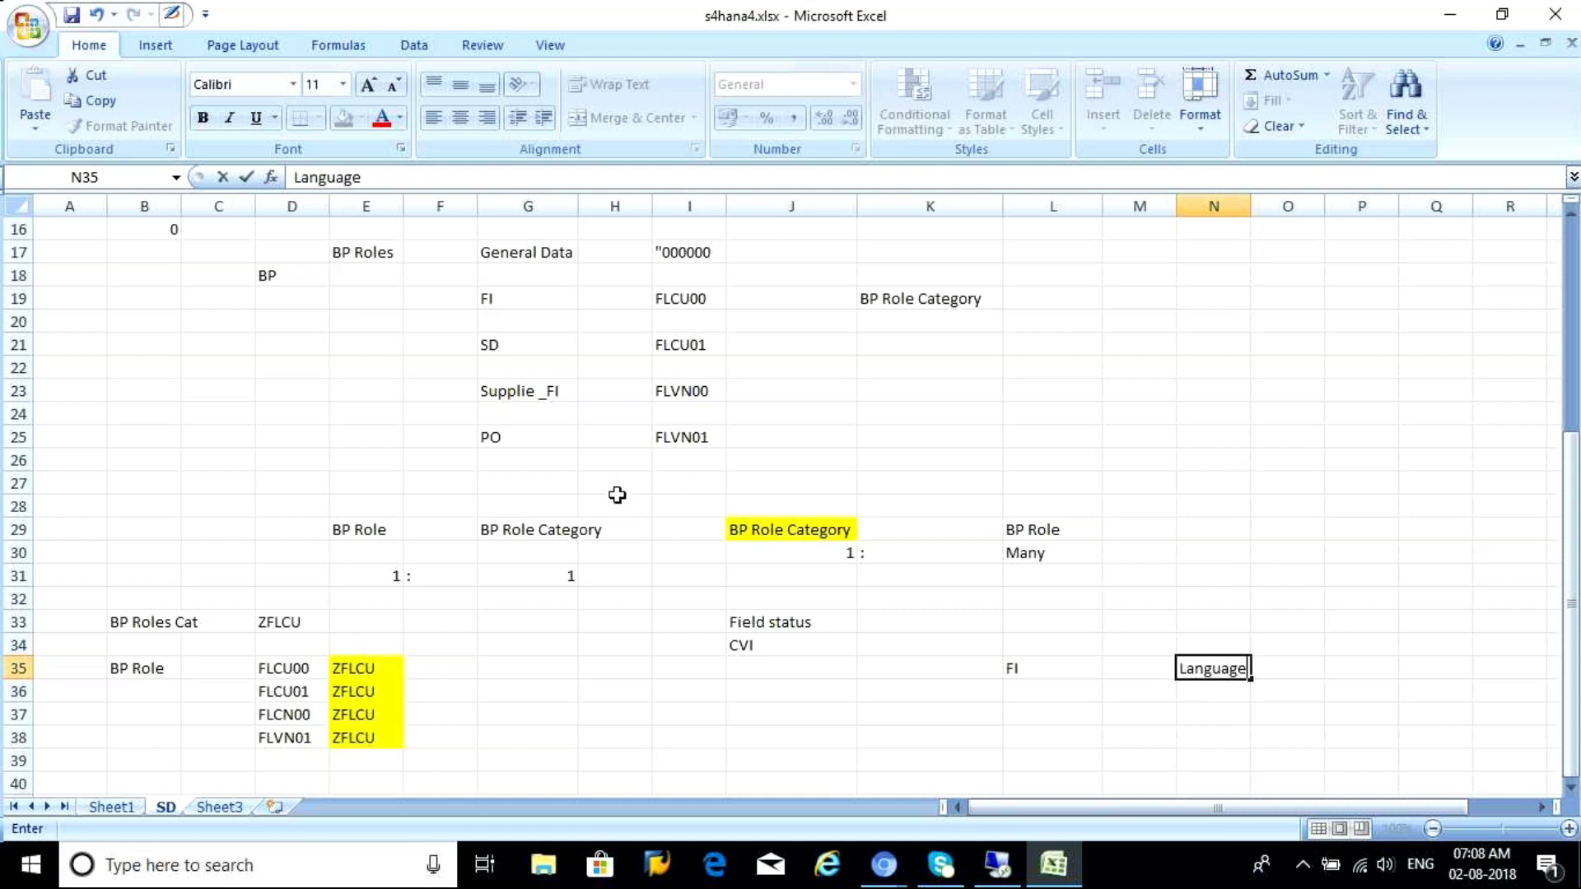
pyautogui.click(1209, 716)
pyautogui.click(1208, 669)
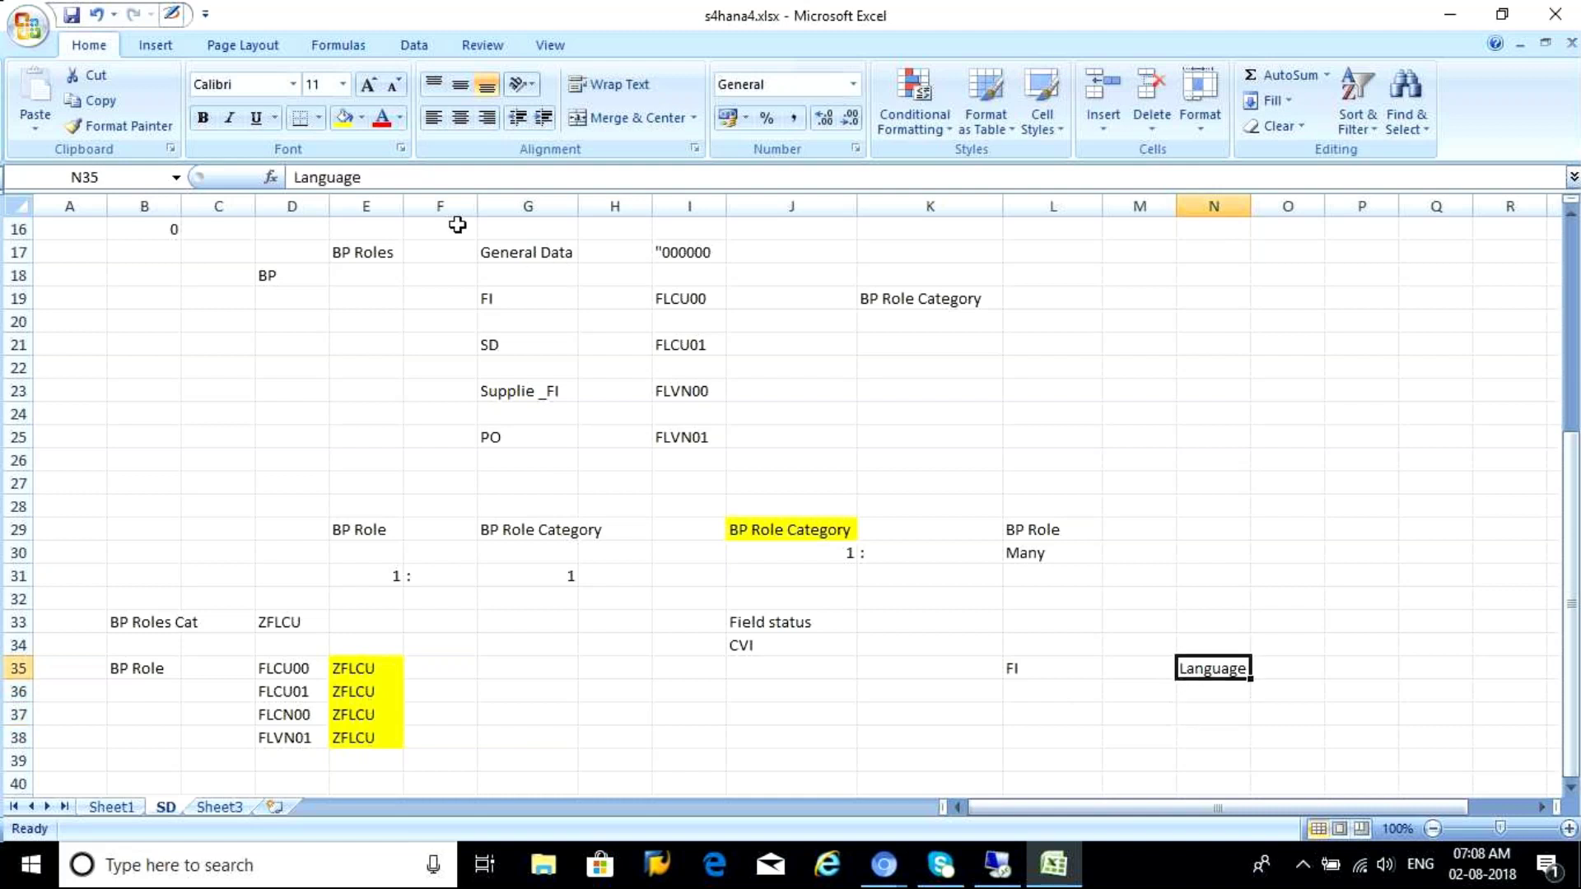
pyautogui.click(359, 120)
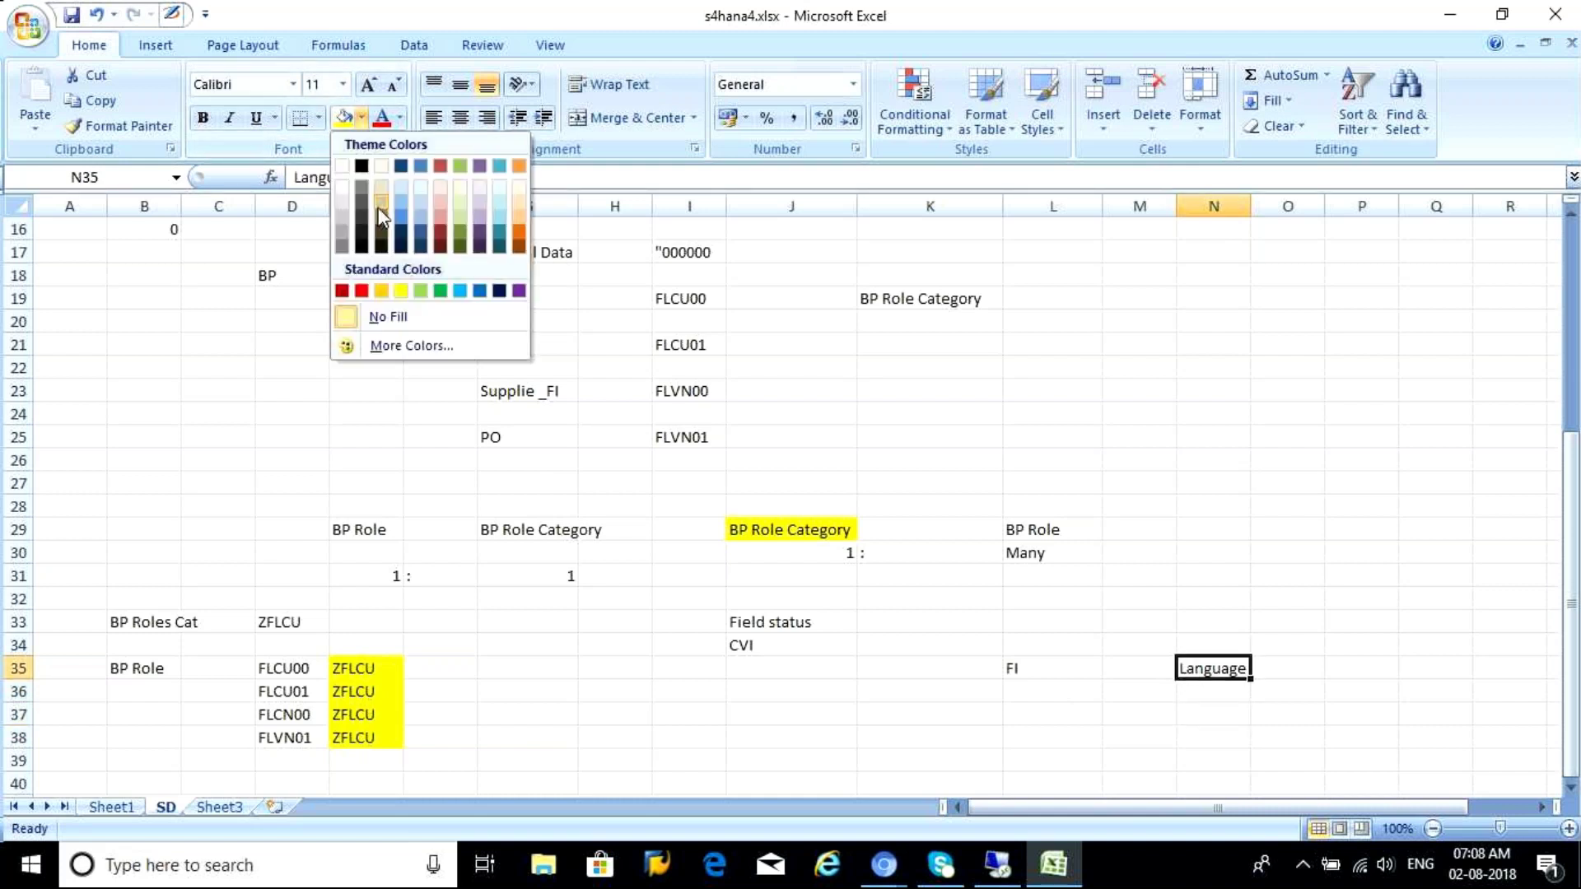
pyautogui.click(378, 291)
# Add 'SD' in L36 with red-filled 'Postal code, city' in N36, widen column N, and return to SAP
pyautogui.click(1029, 700)
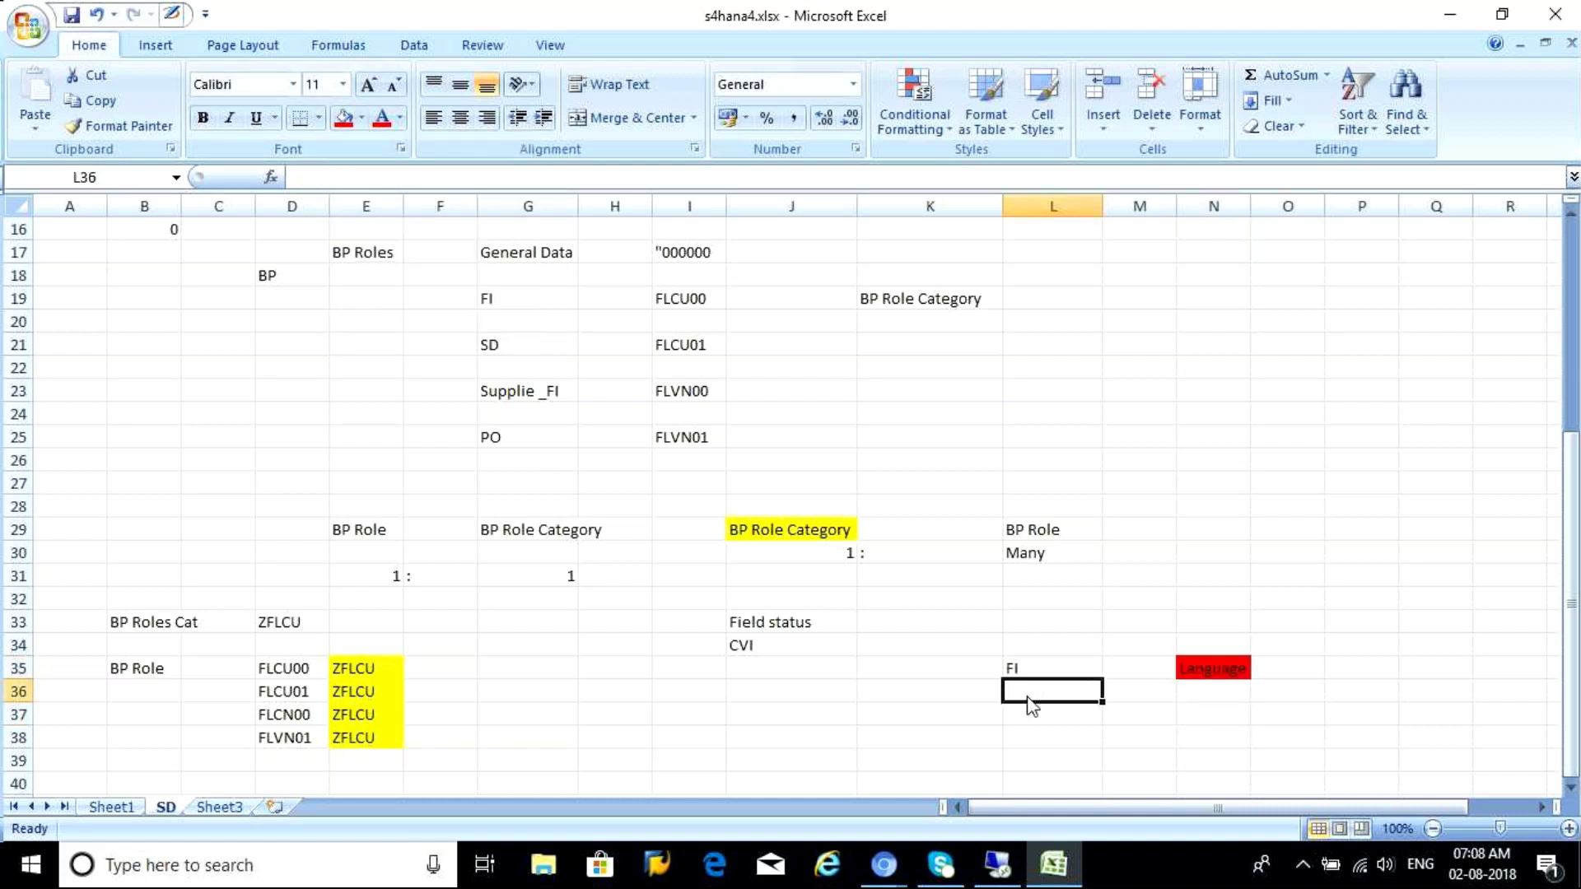
pyautogui.write('SD')
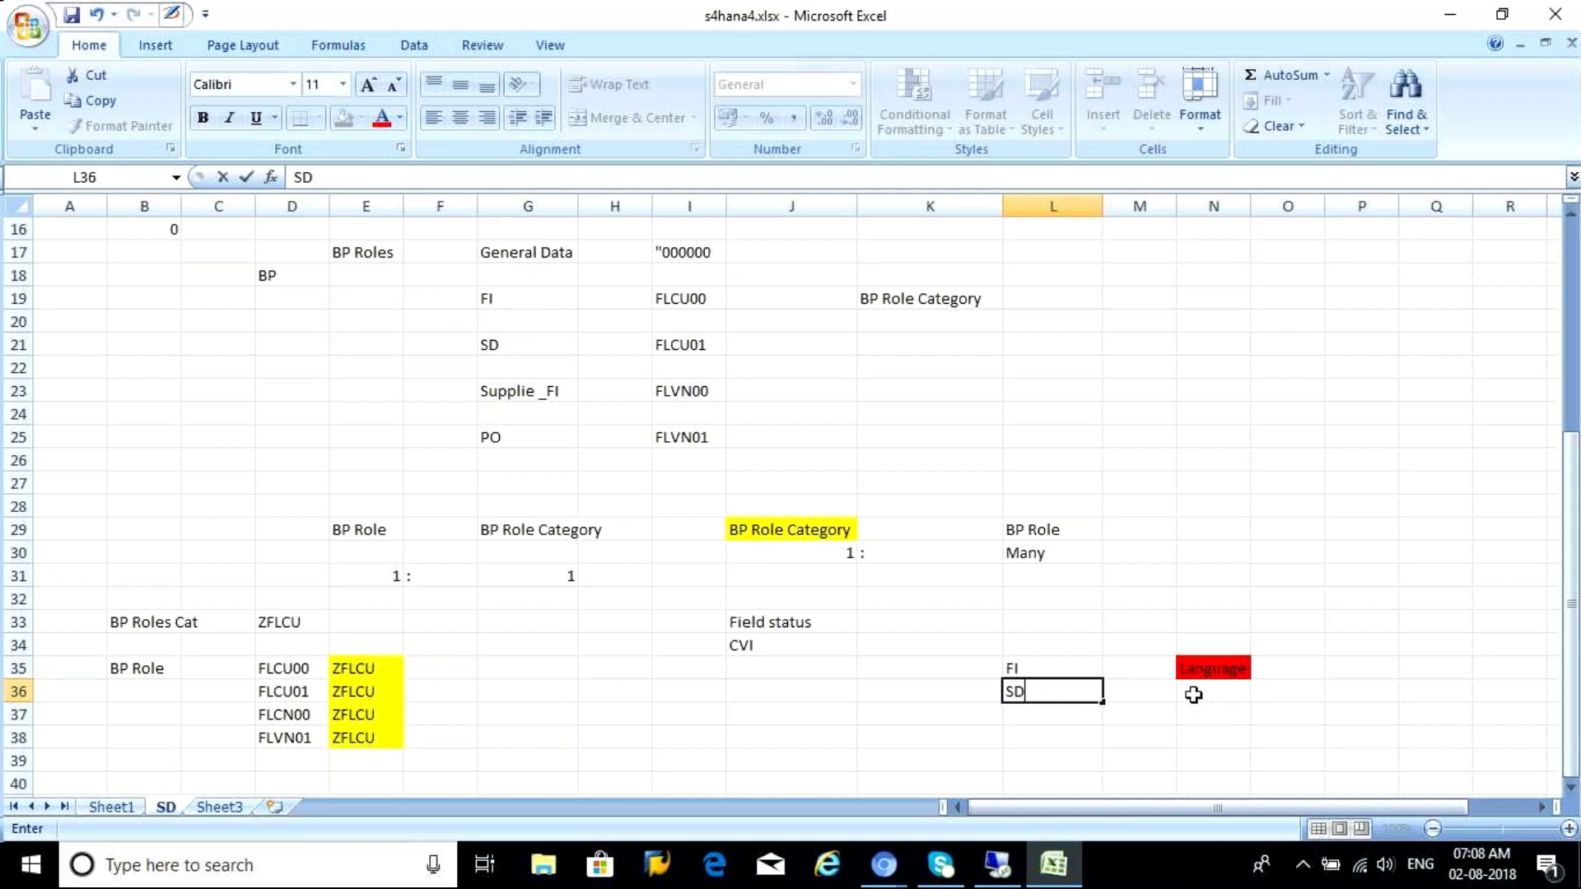
pyautogui.click(1192, 694)
pyautogui.write('Postal')
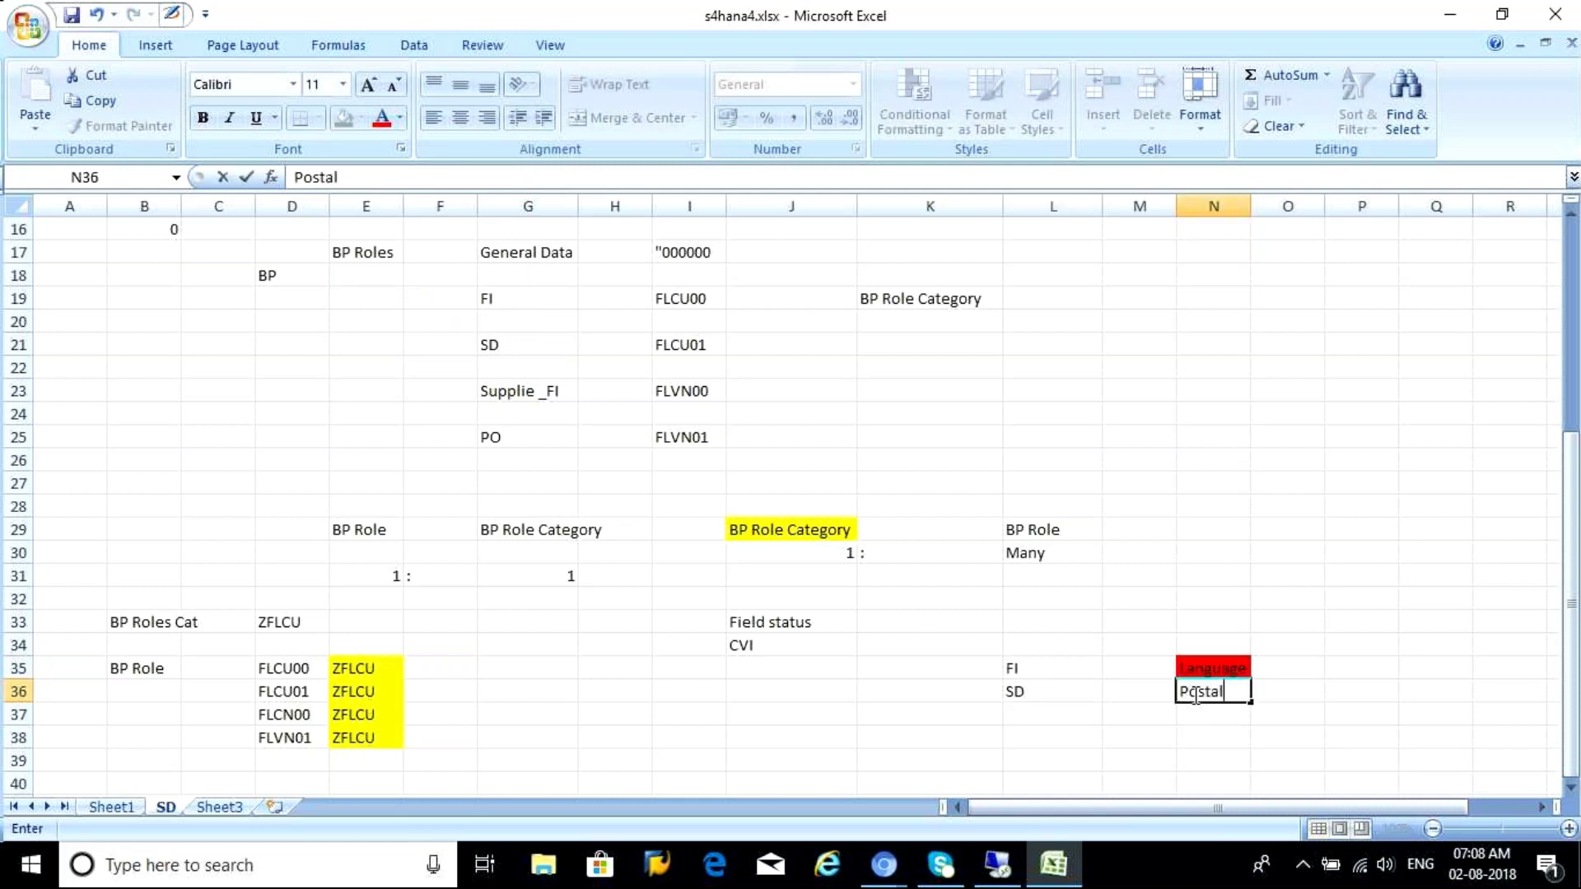
pyautogui.write(' code, city')
pyautogui.press('Return')
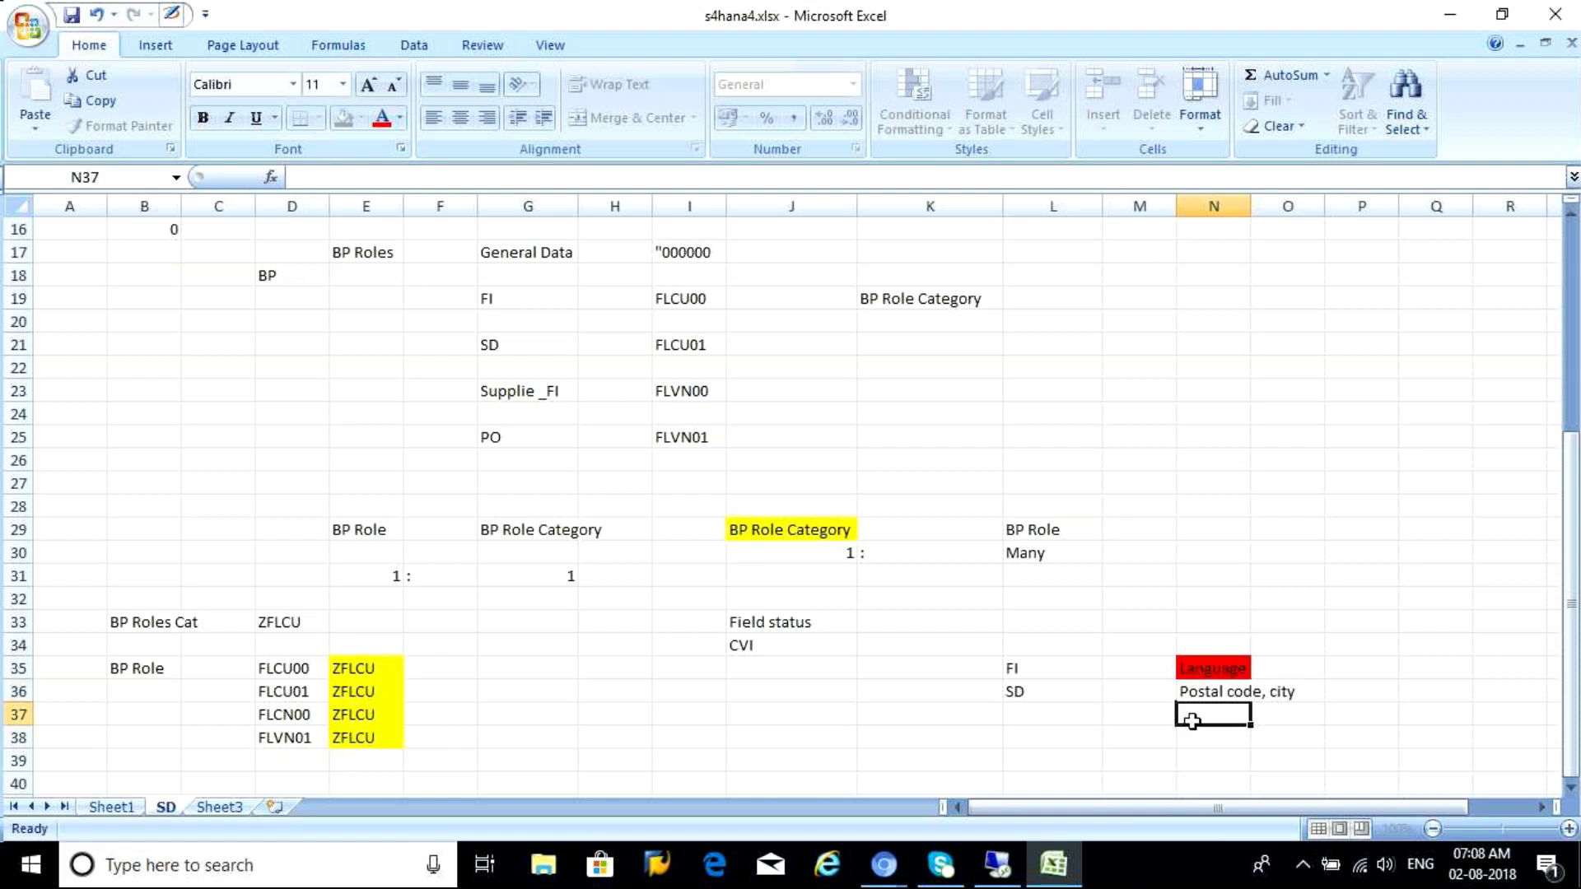
pyautogui.press('Up')
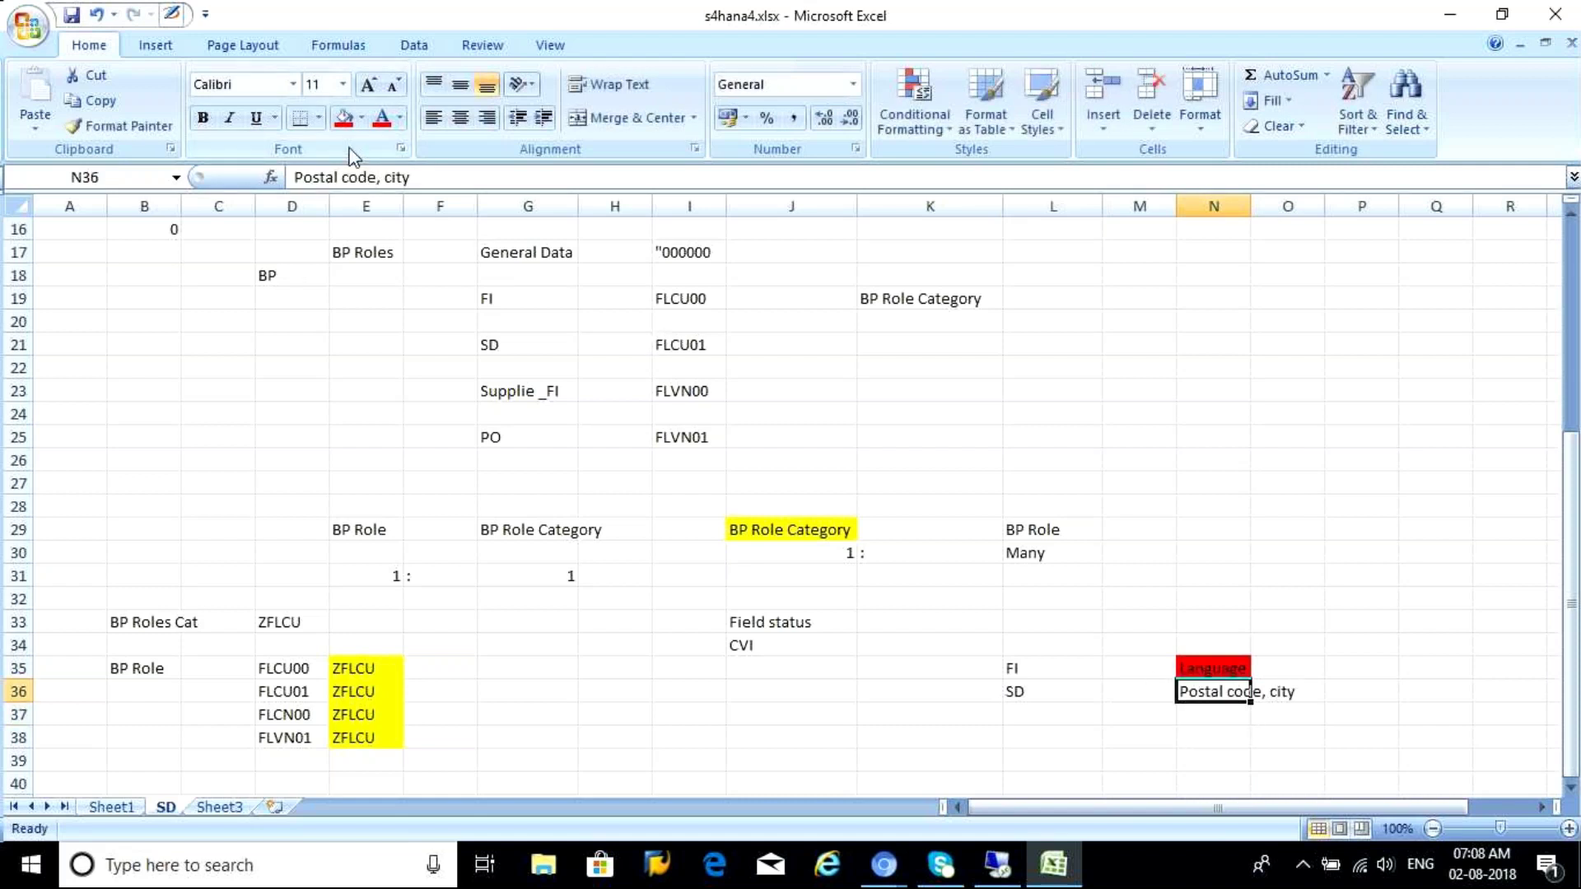
pyautogui.click(340, 121)
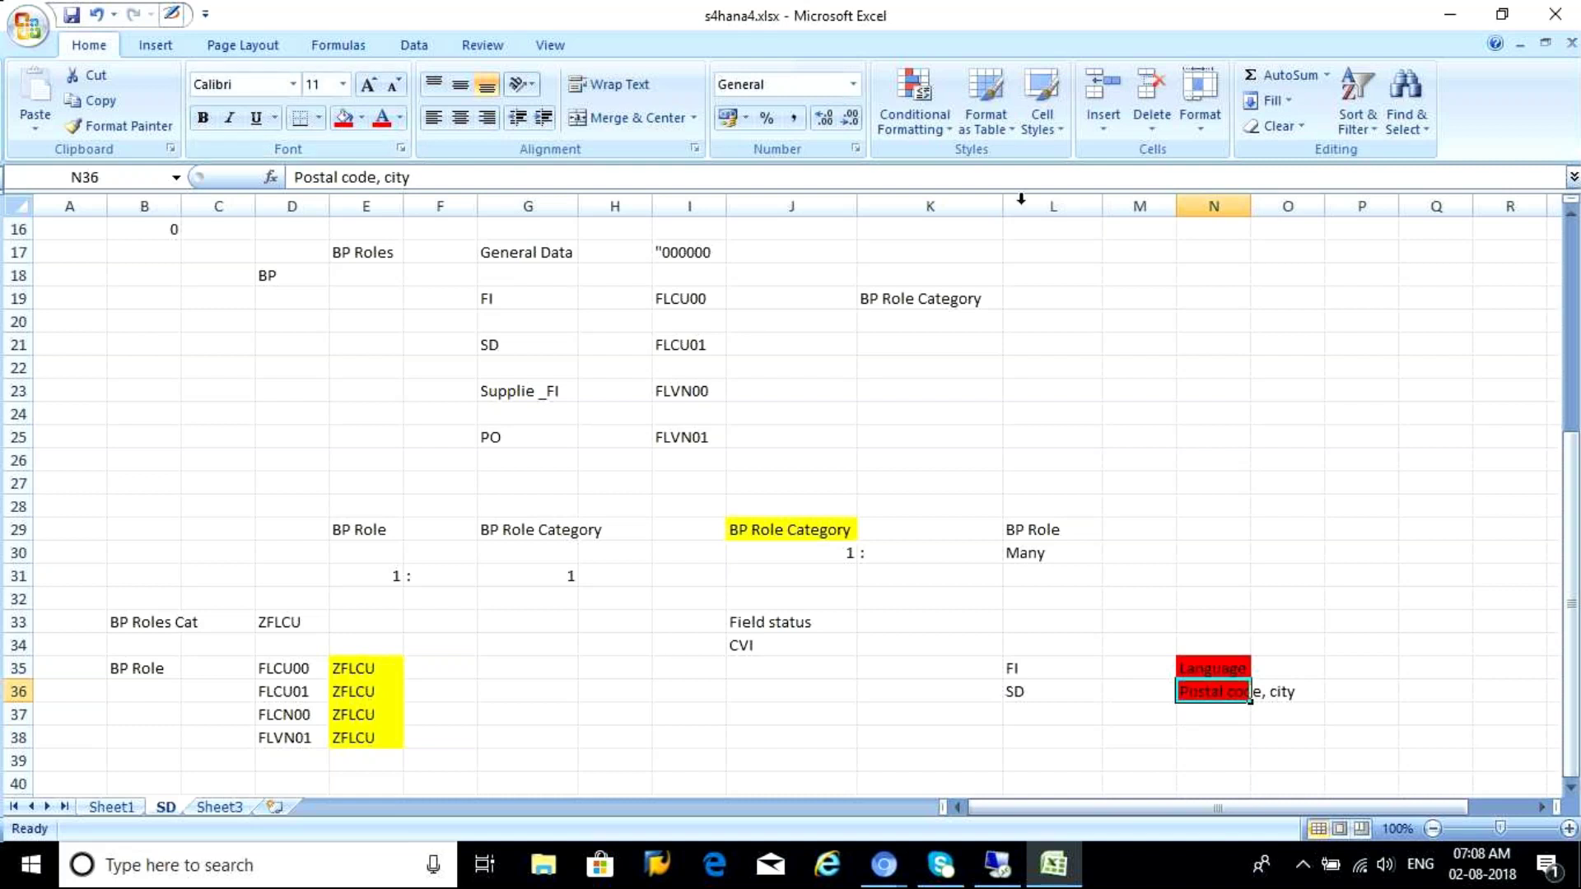
pyautogui.moveTo(1245, 208); pyautogui.dragTo(1301, 209)
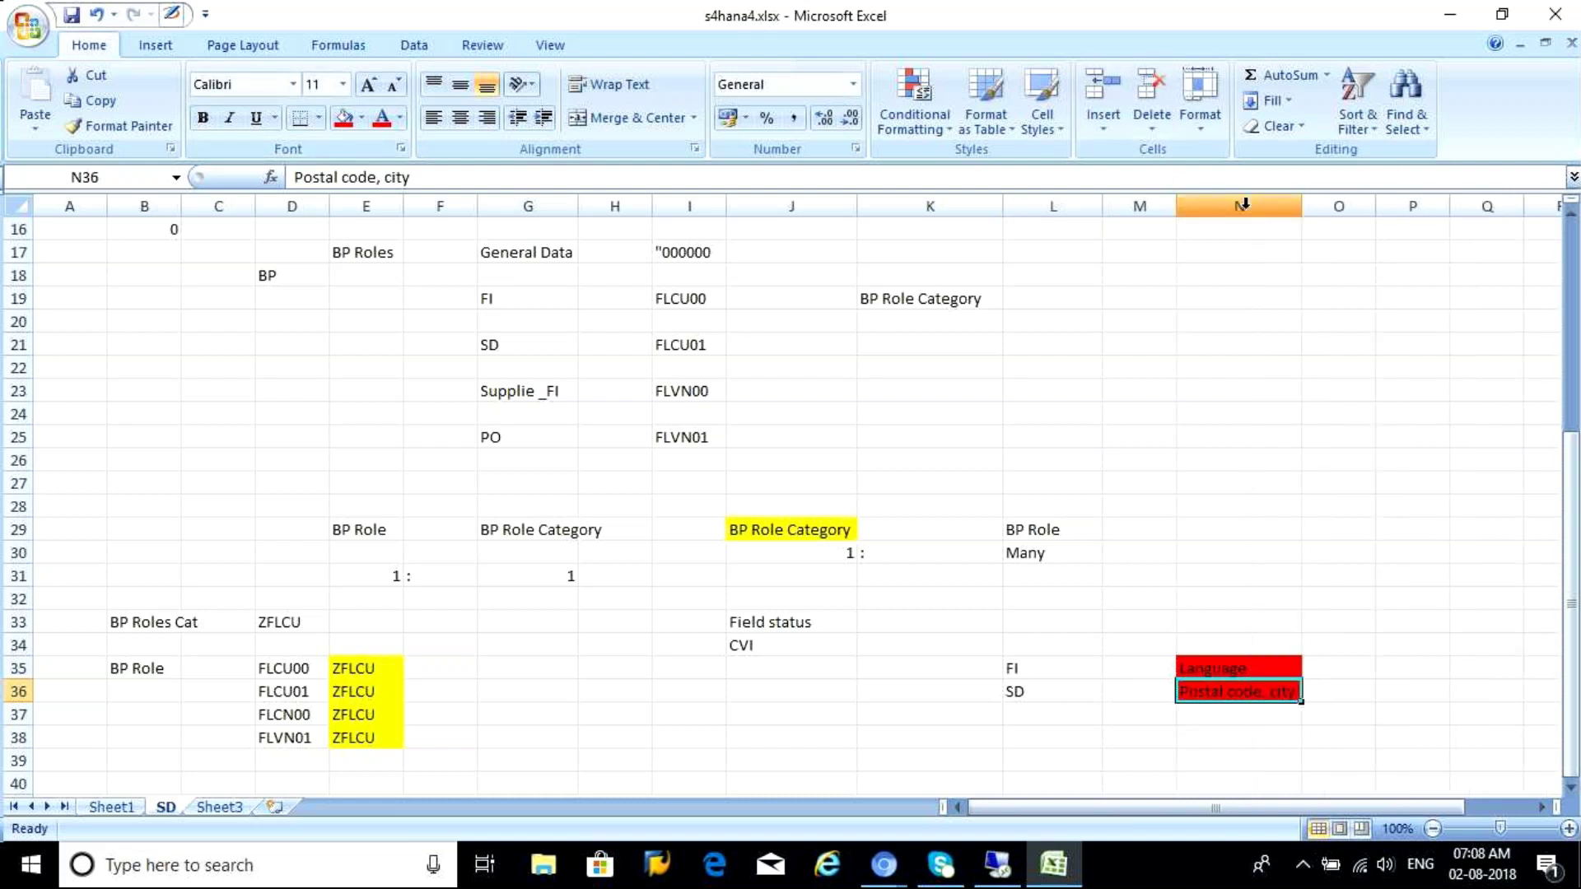
pyautogui.click(998, 866)
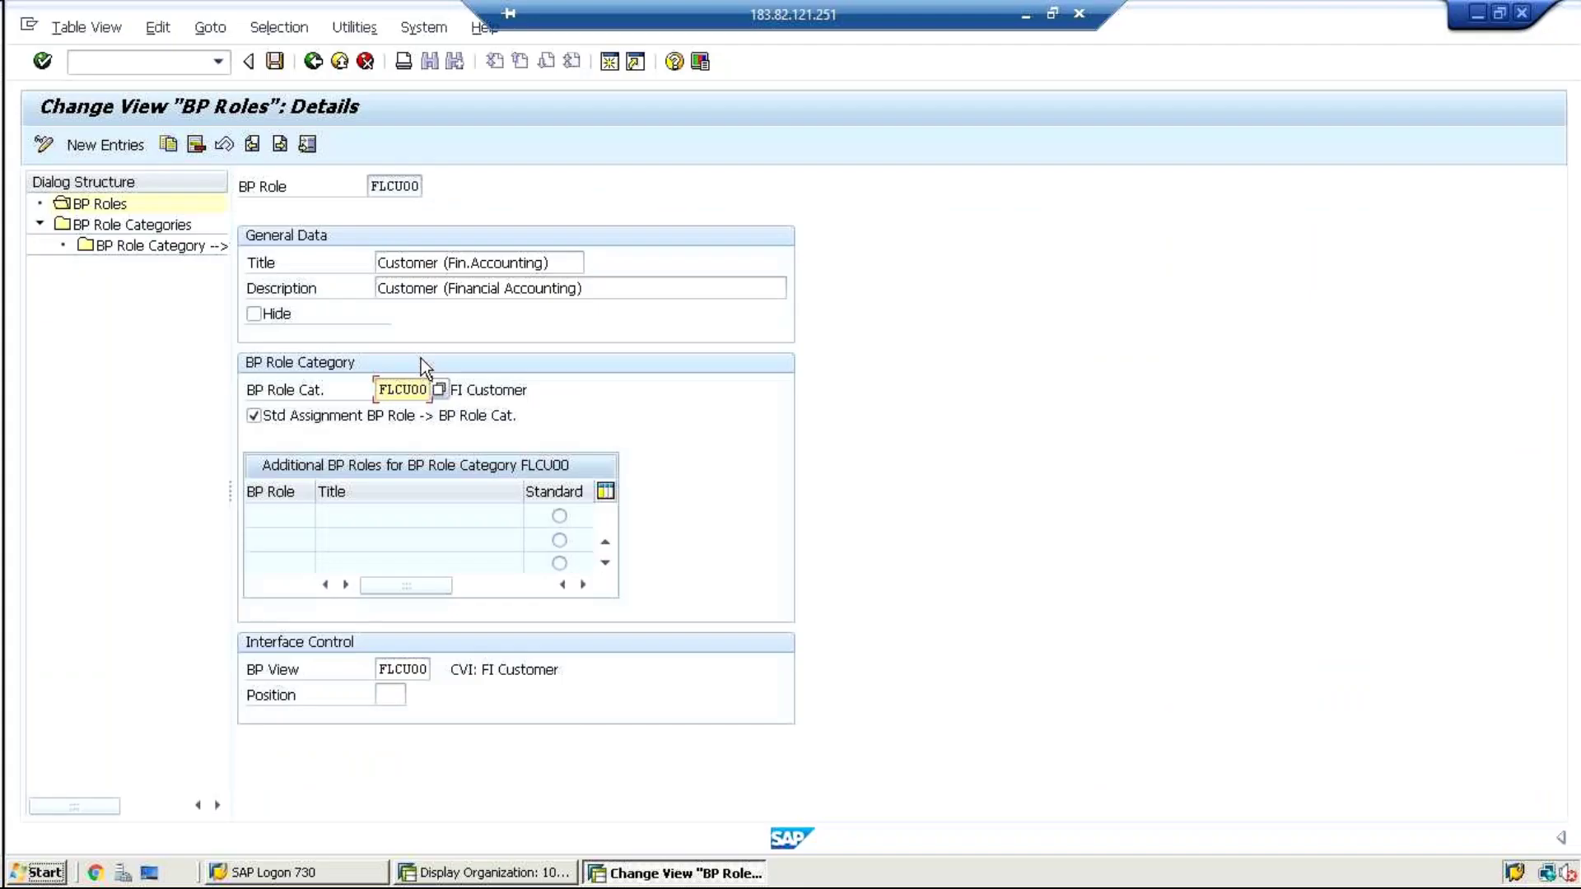
# Start organization 1024 named BP test 2 in role Customer (Fin.Accounting) FLCU00
pyautogui.click(494, 874)
pyautogui.click(219, 145)
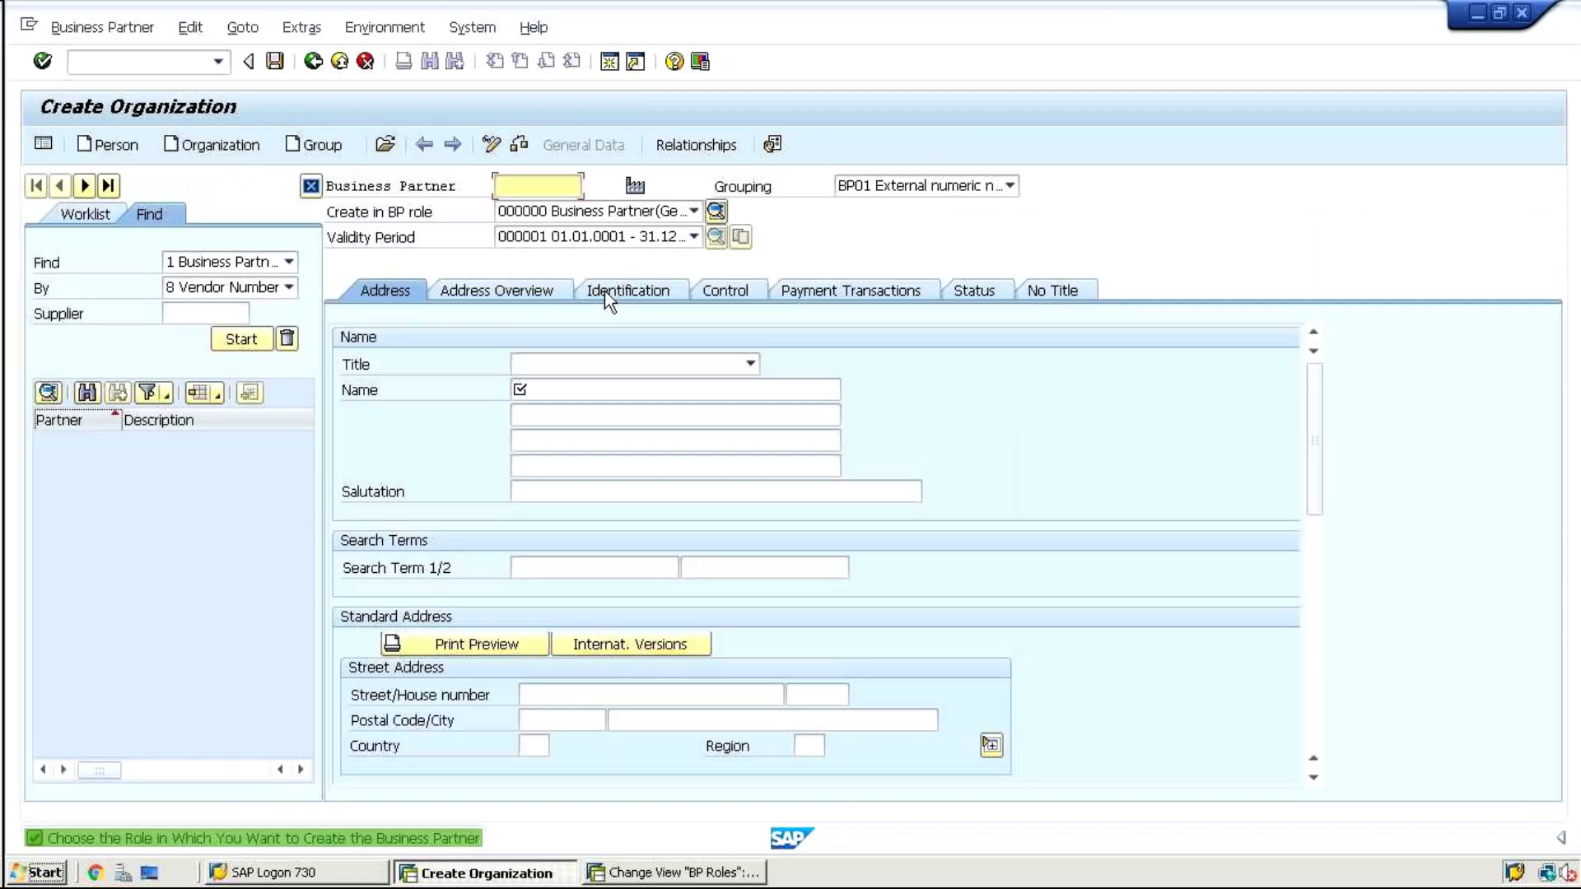
pyautogui.write('1024')
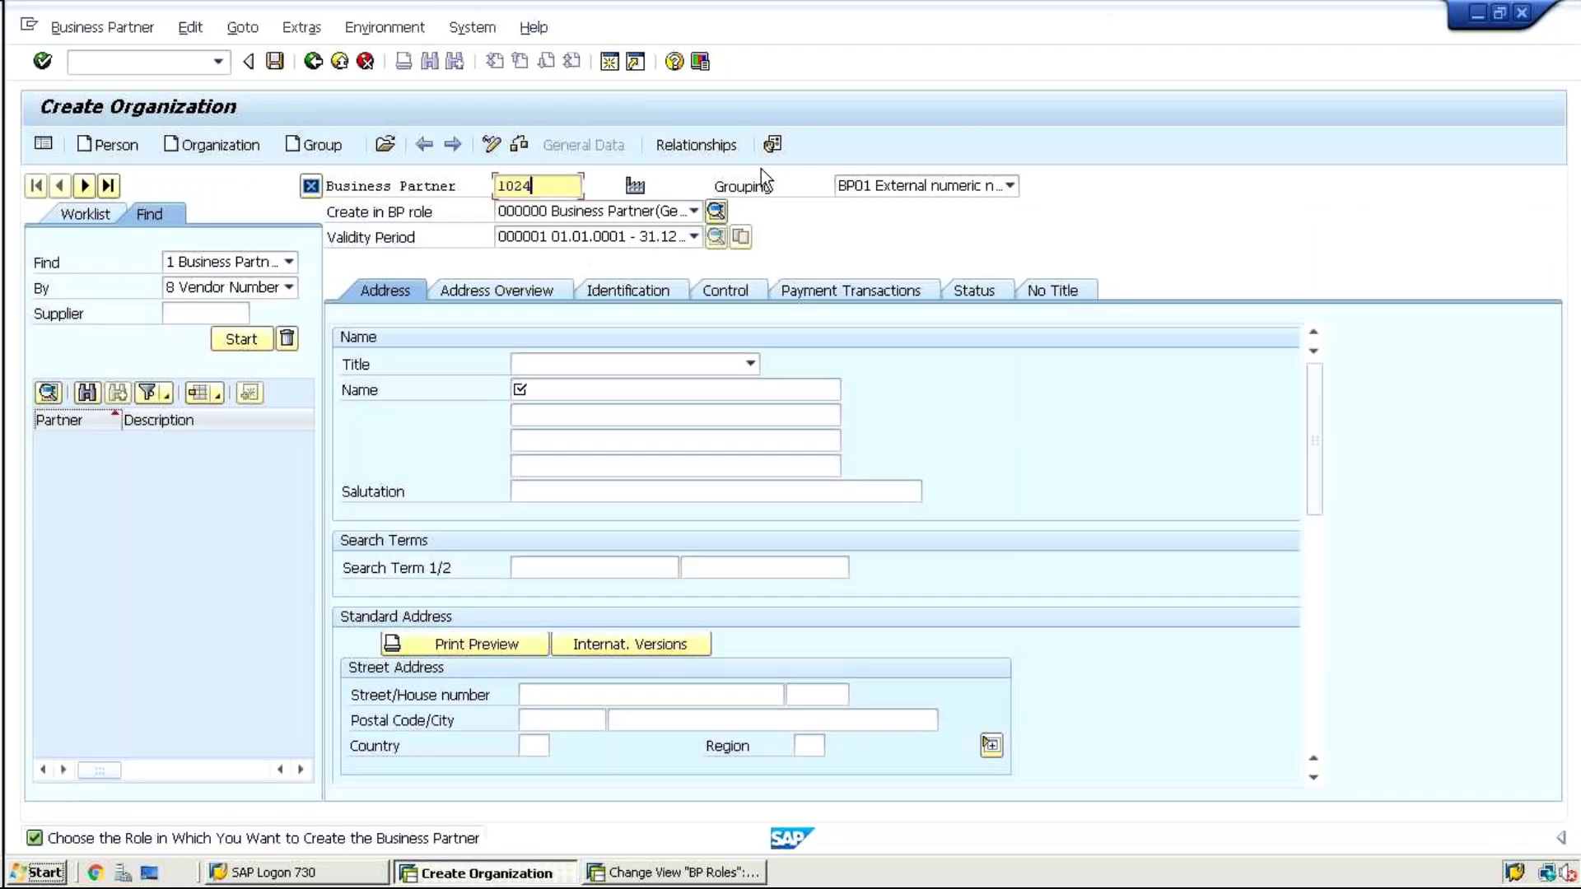
pyautogui.click(547, 389)
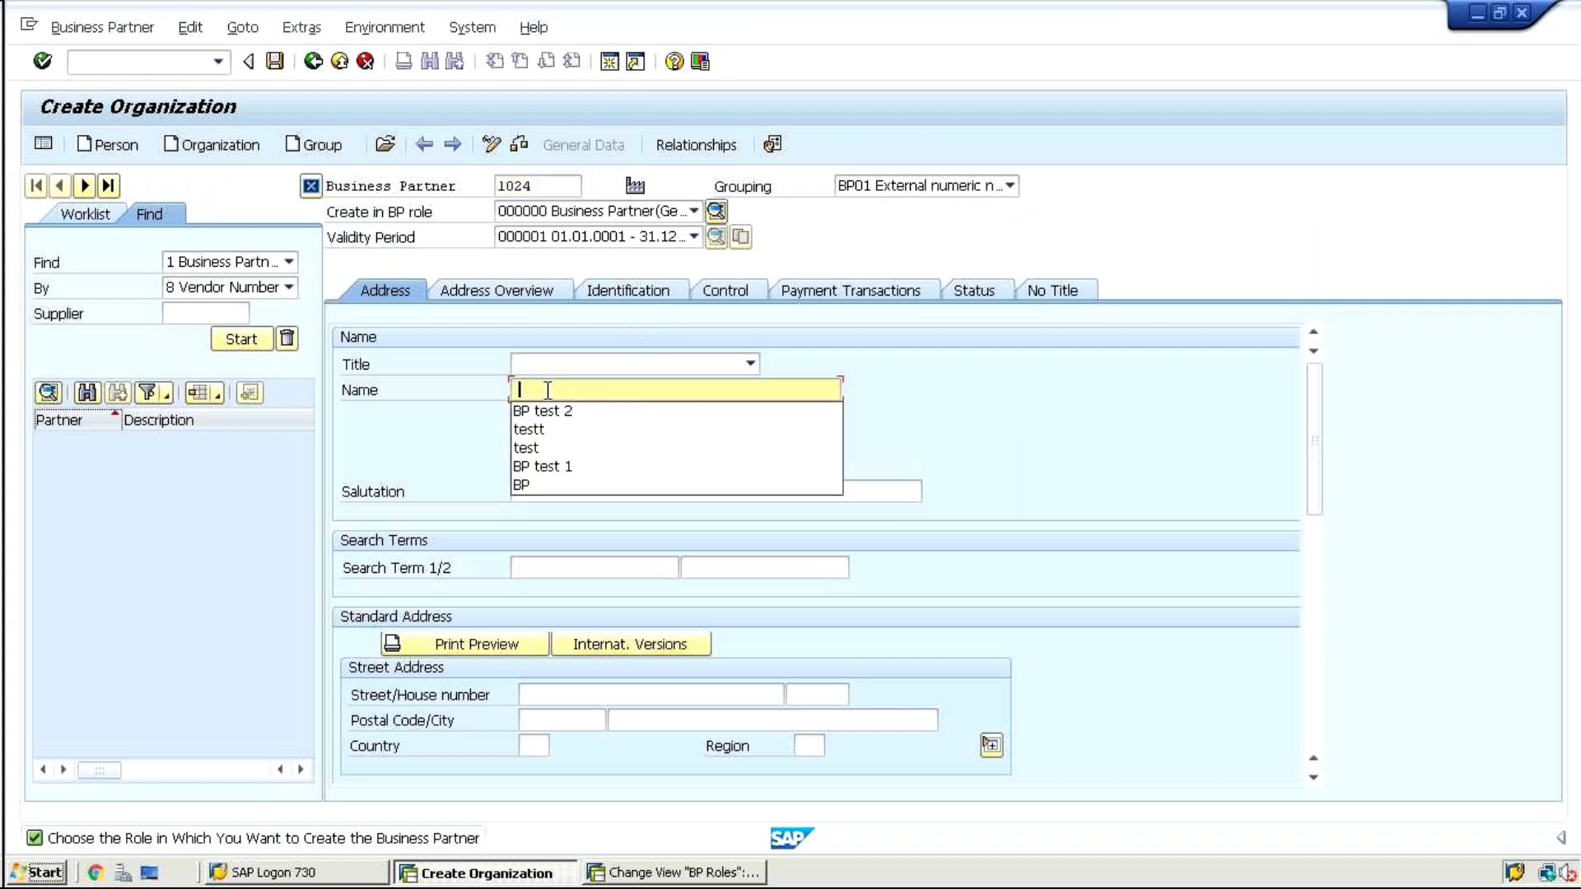
pyautogui.click(545, 411)
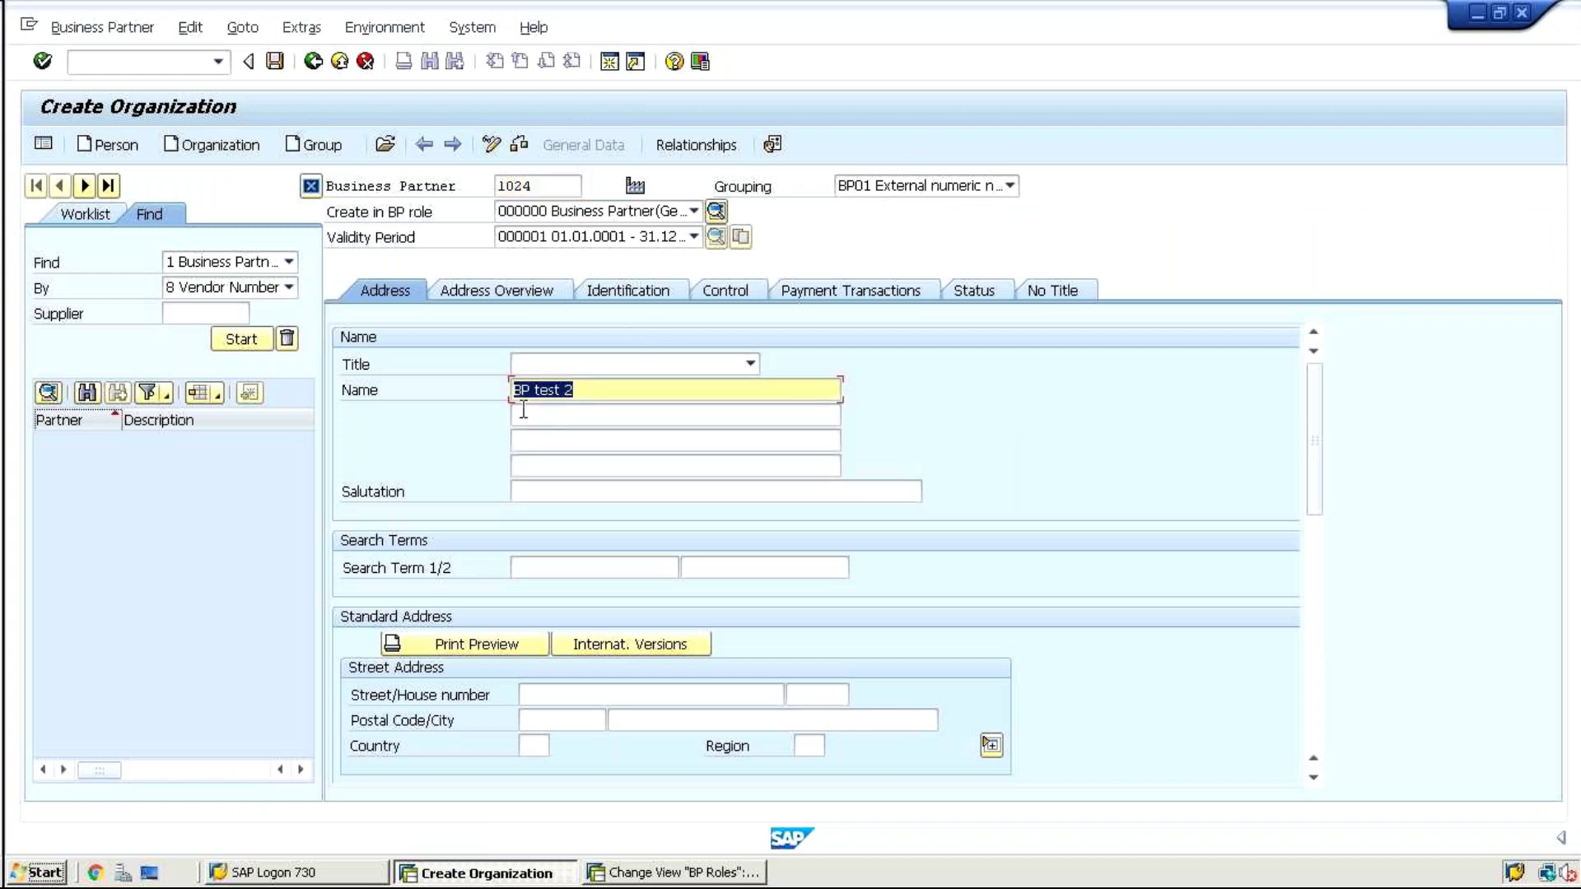
pyautogui.click(624, 211)
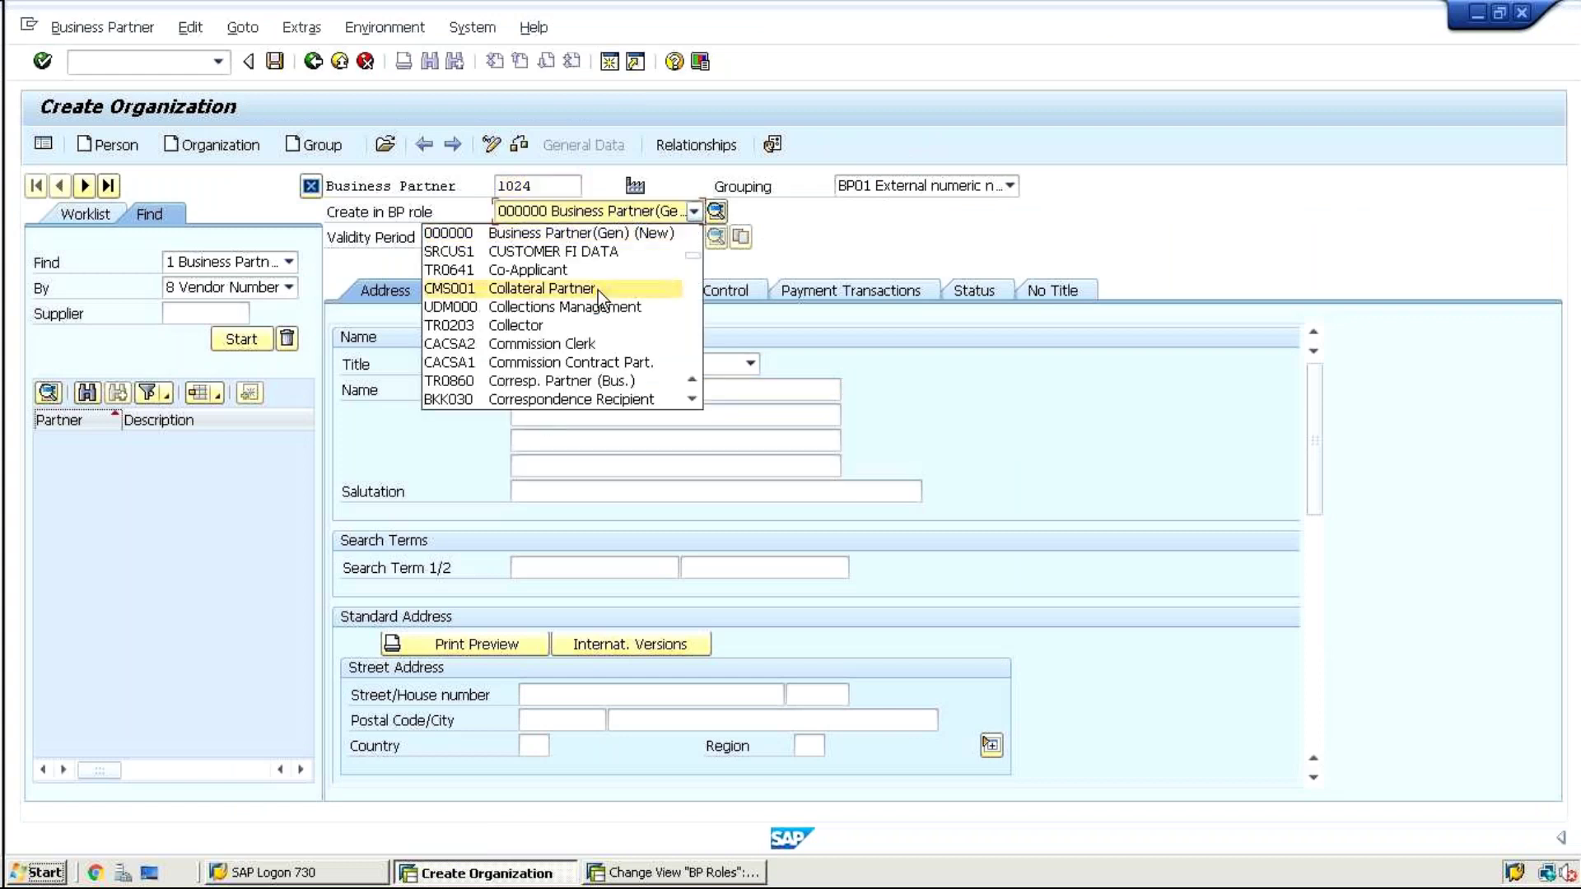
pyautogui.press('f')
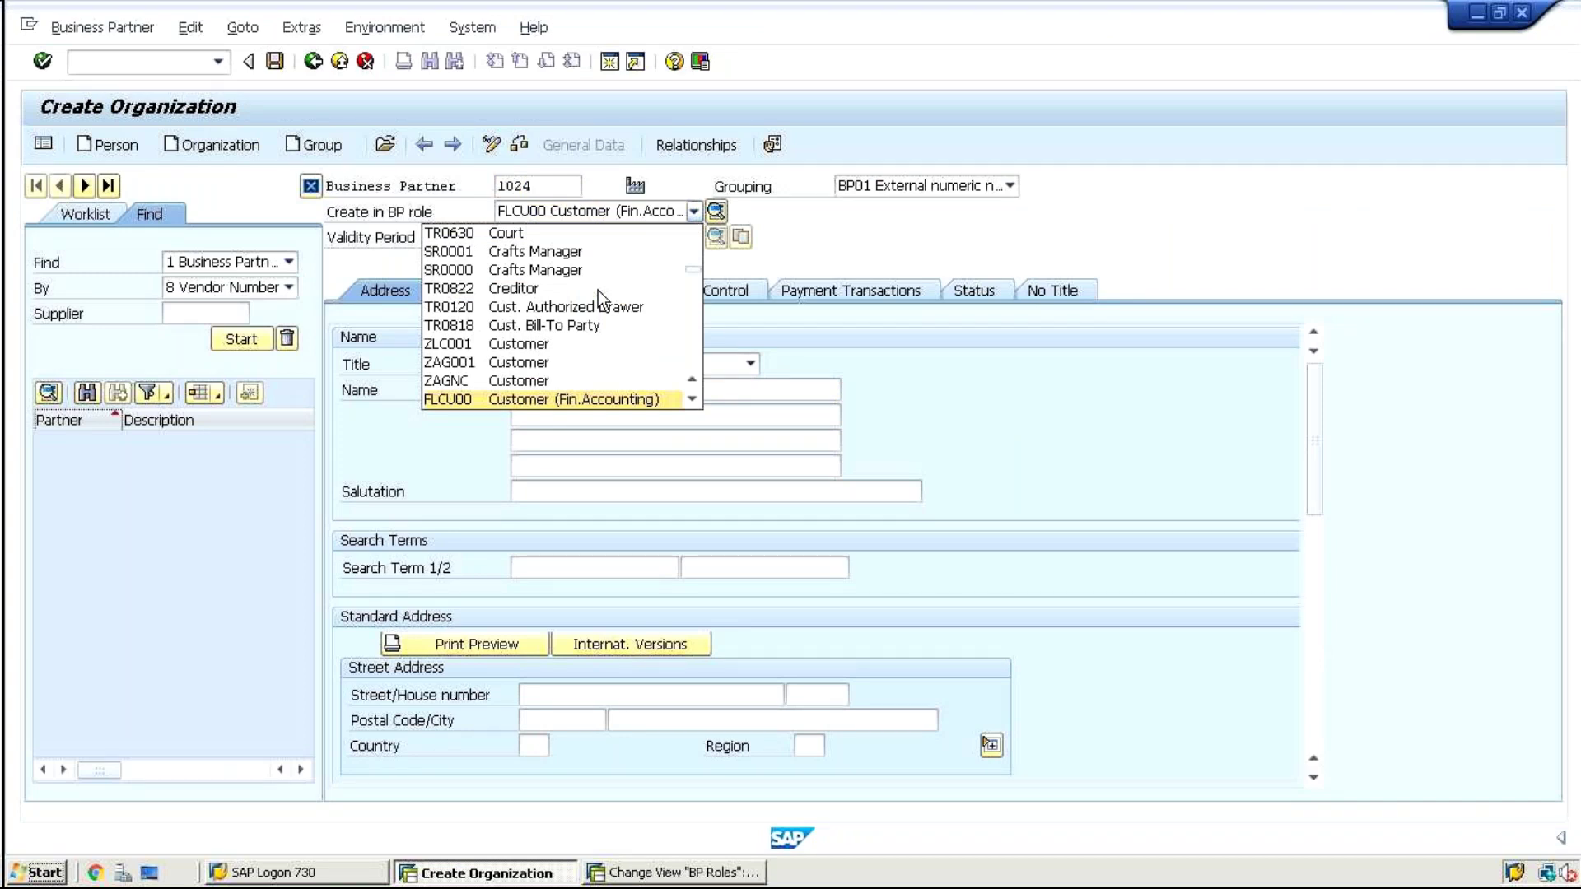
pyautogui.press('Return')
pyautogui.click(664, 627)
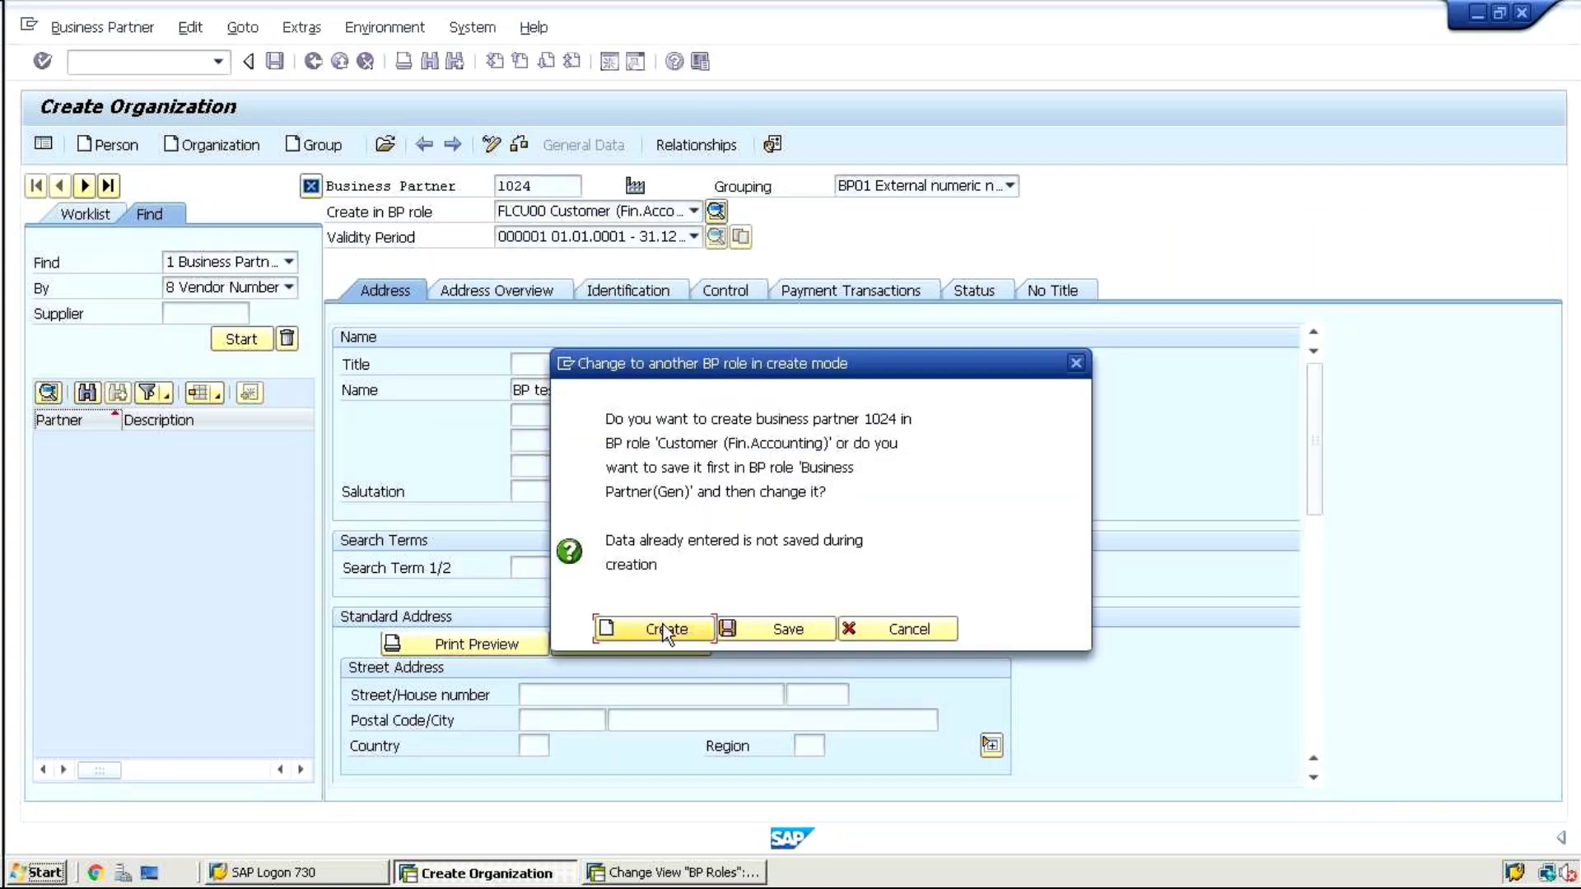
pyautogui.click(664, 627)
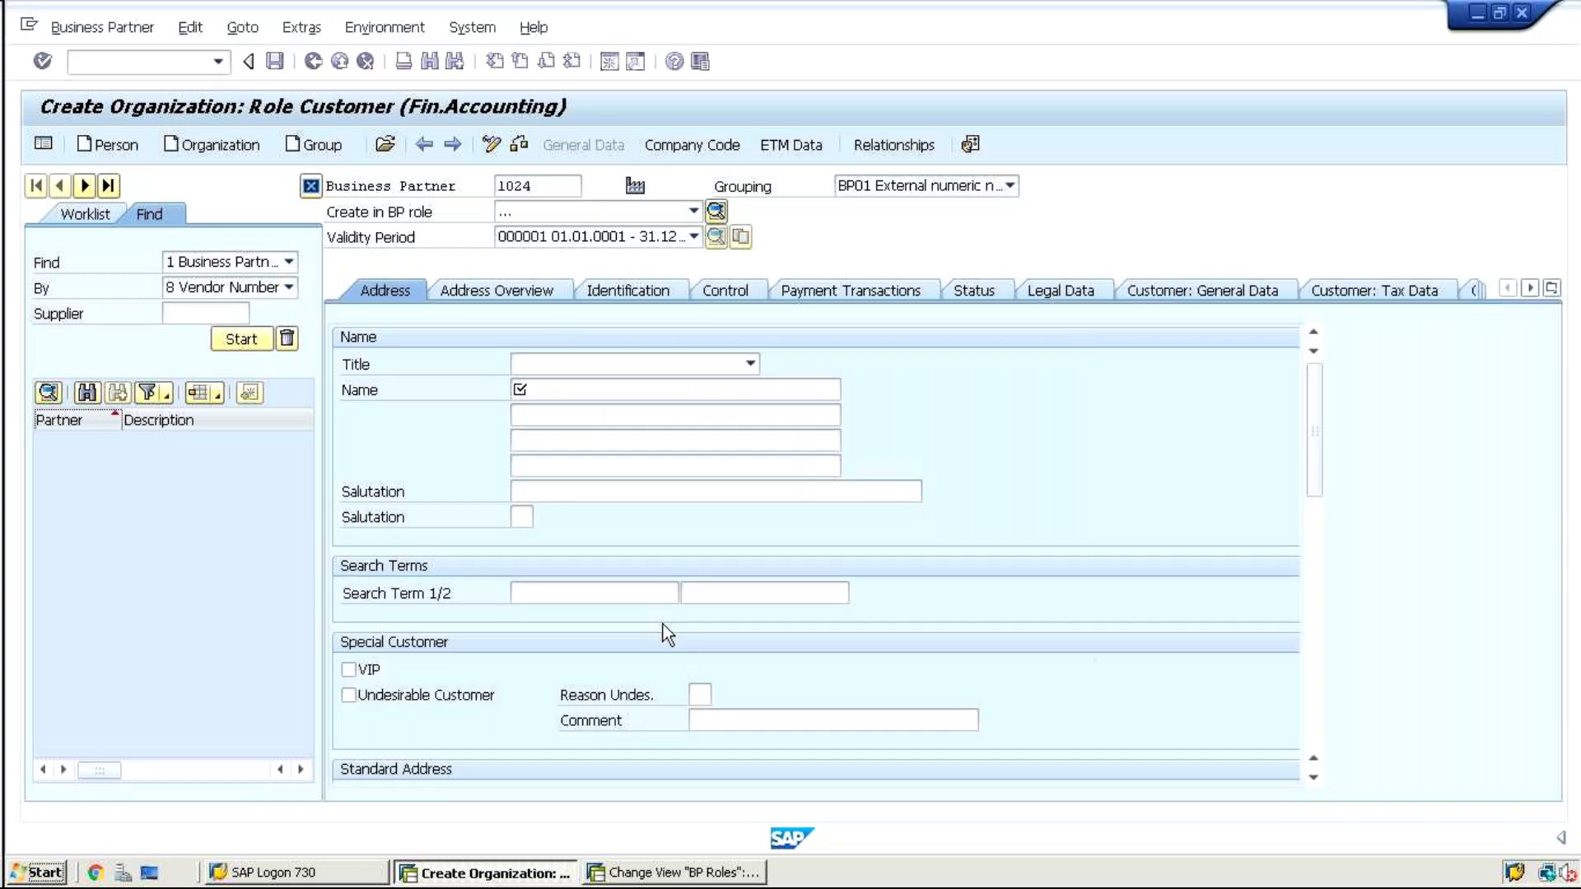
# Enter name 'test', see Language Key flagged as required, and discard the partner unsaved
pyautogui.click(551, 389)
pyautogui.write('test')
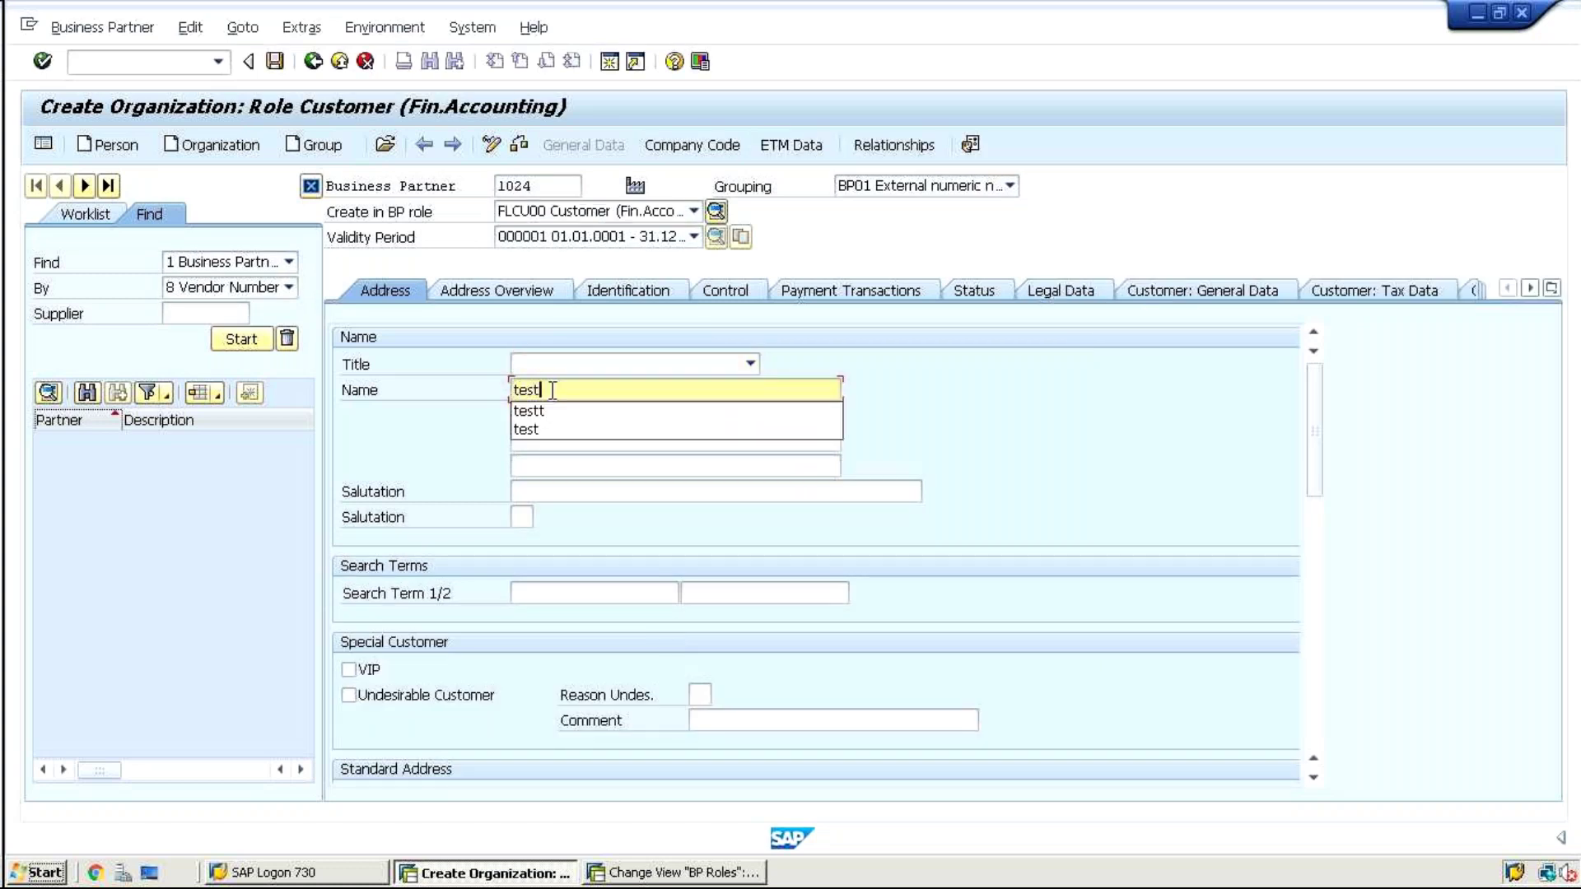
pyautogui.press('Return')
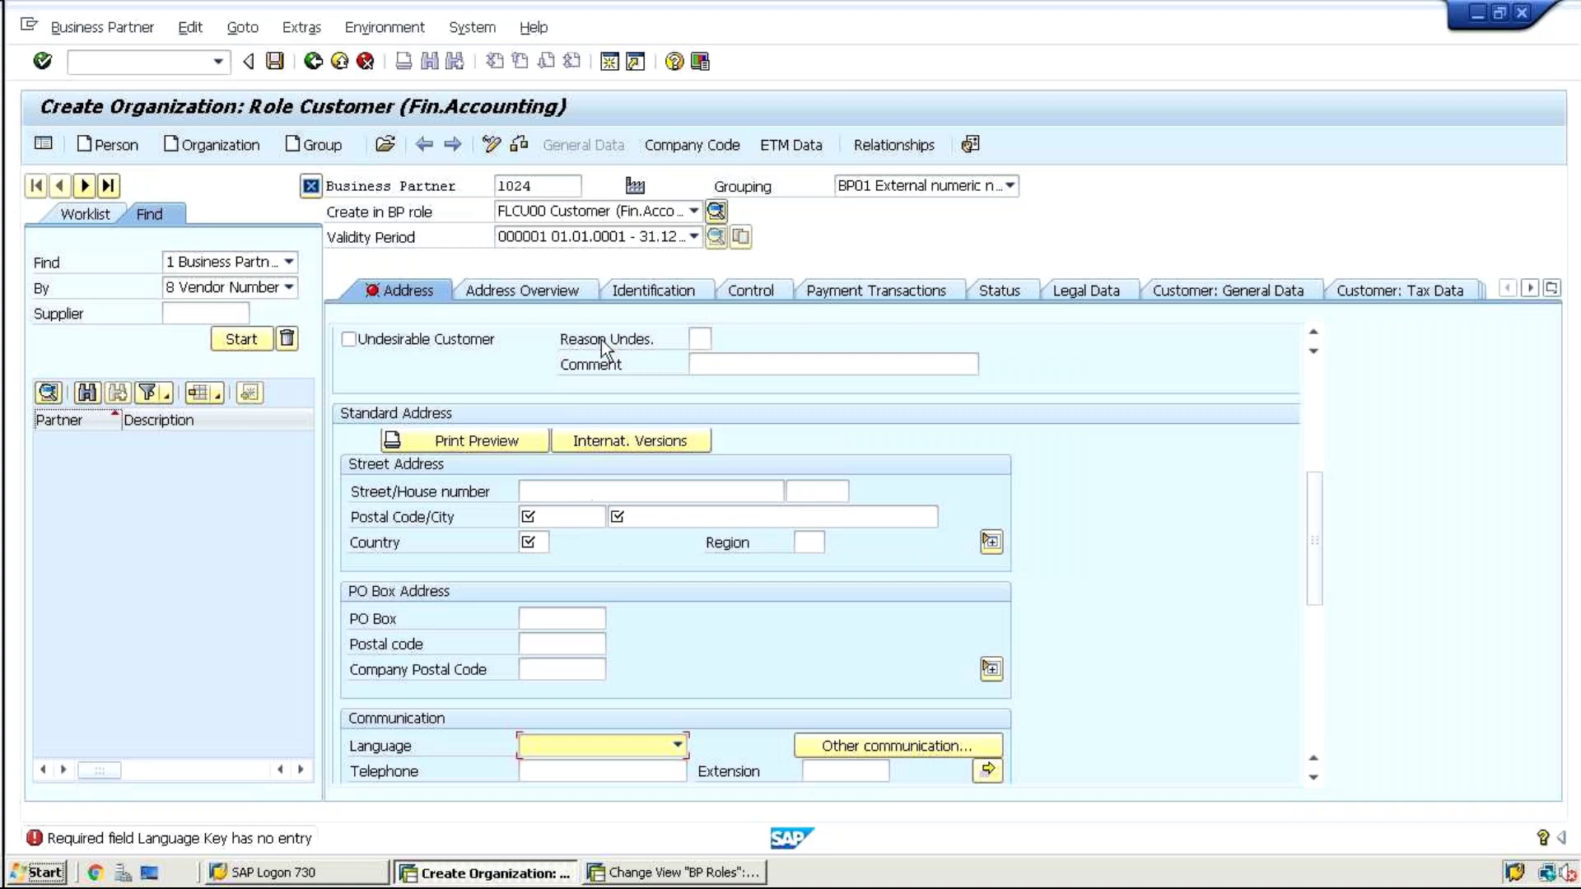
pyautogui.click(611, 212)
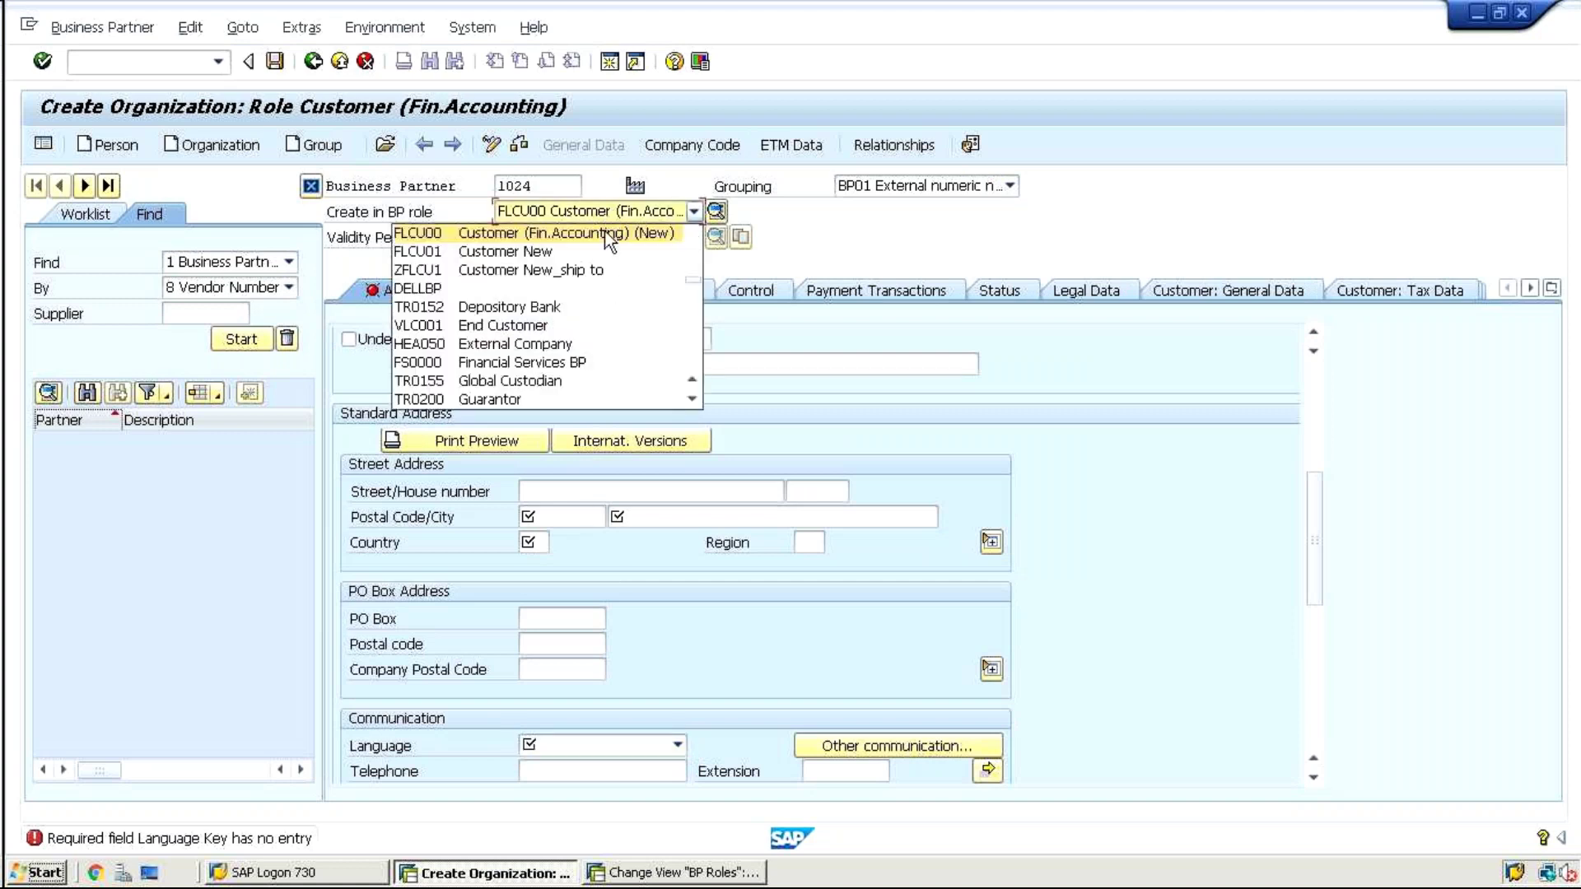
pyautogui.click(604, 232)
pyautogui.click(544, 520)
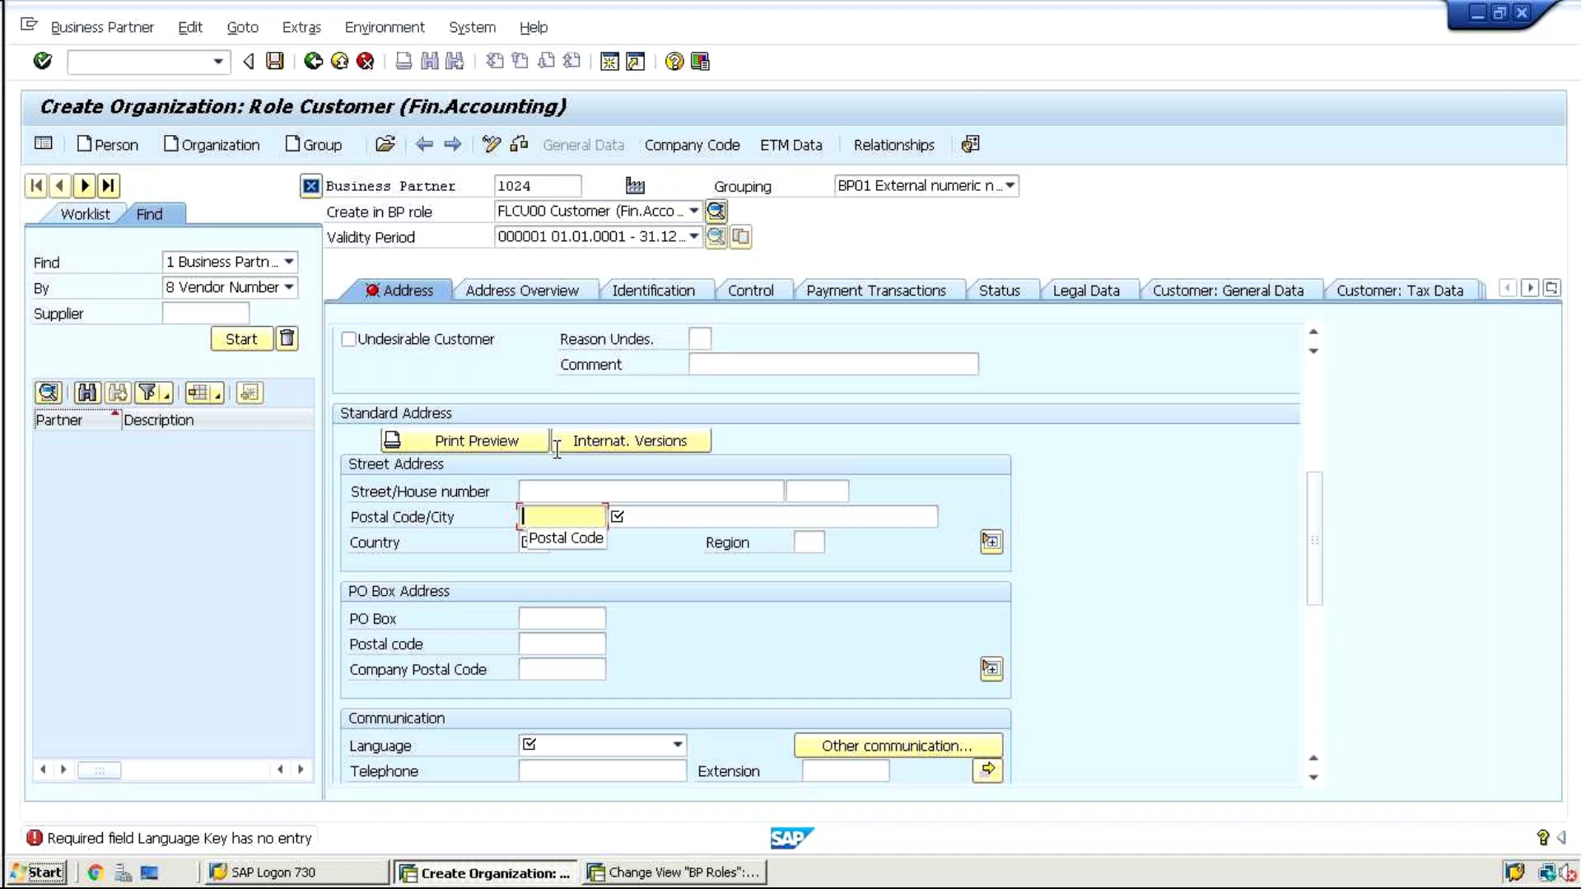
pyautogui.click(210, 147)
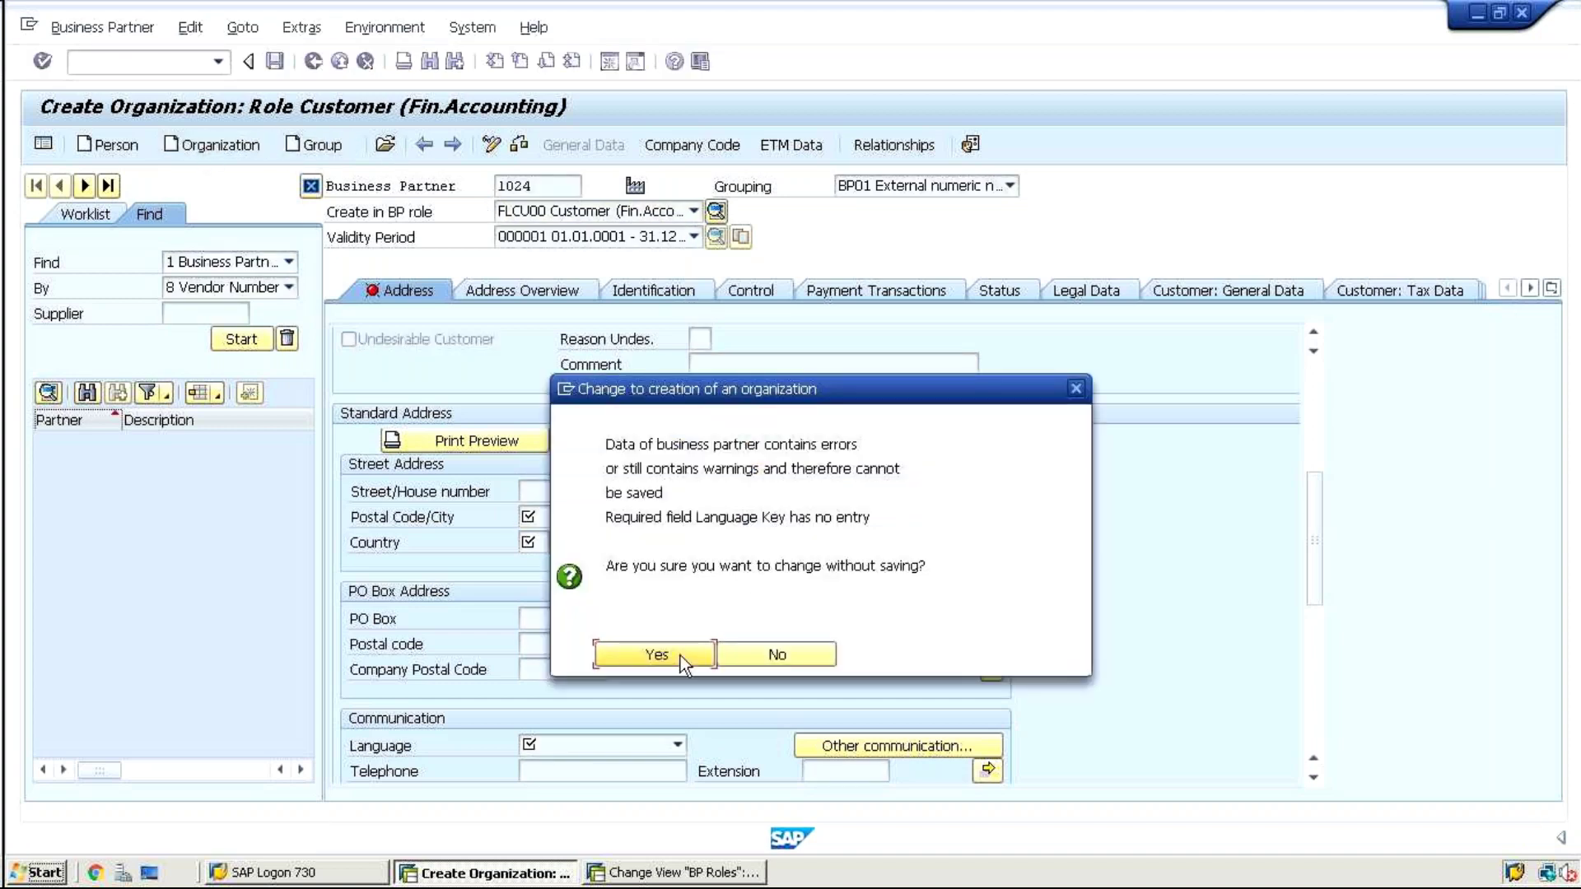
pyautogui.click(680, 655)
# Create an organization in role FLCU01 Customer New with Name 'test'
pyautogui.click(506, 213)
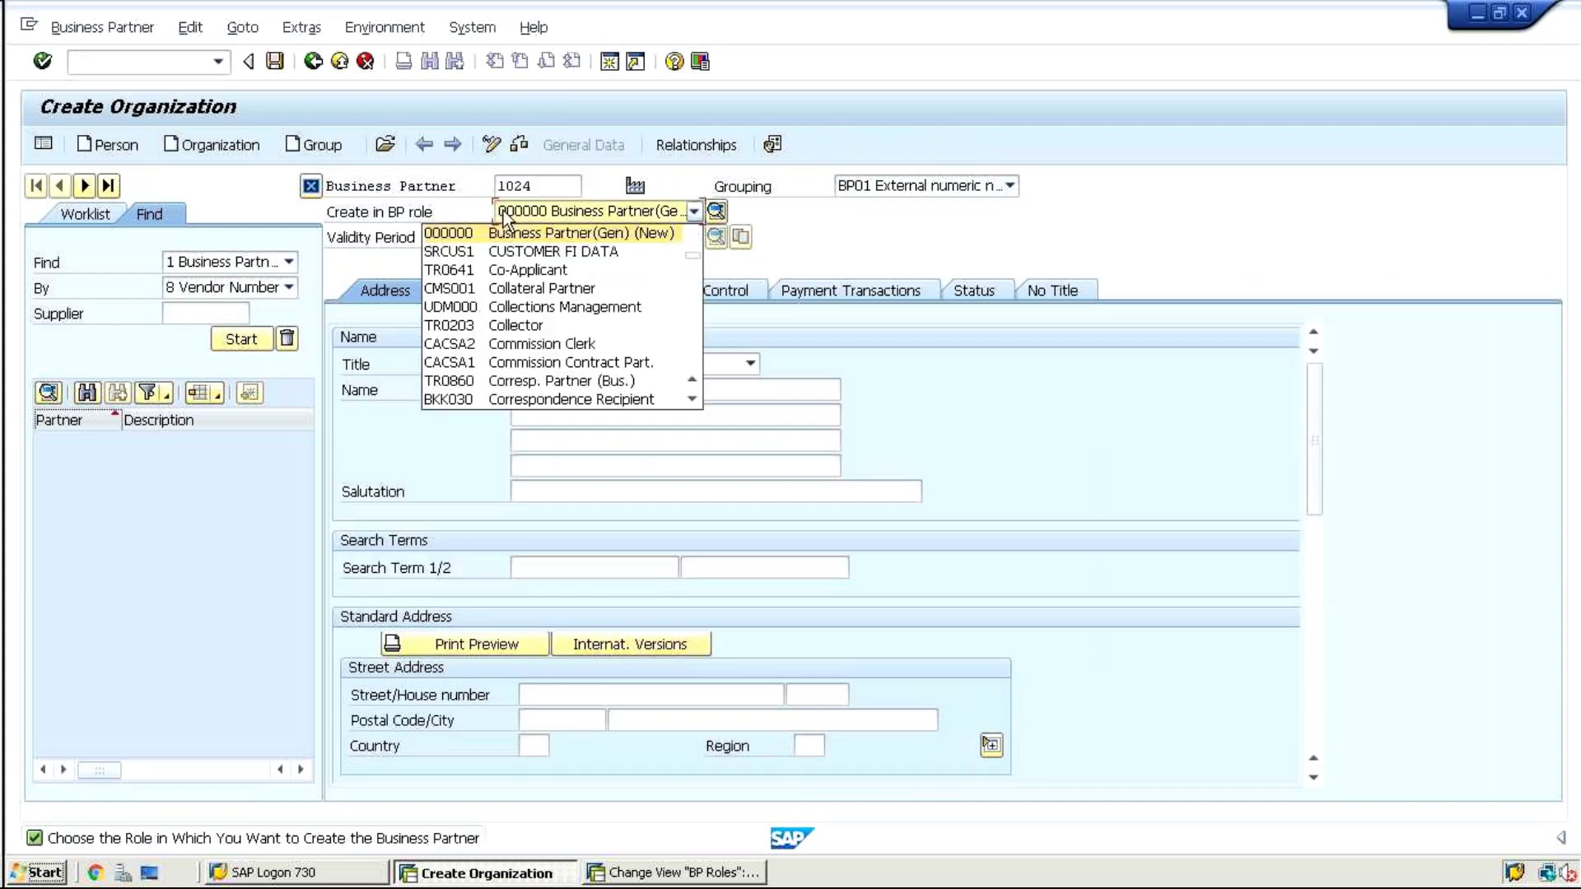
pyautogui.press('Down')
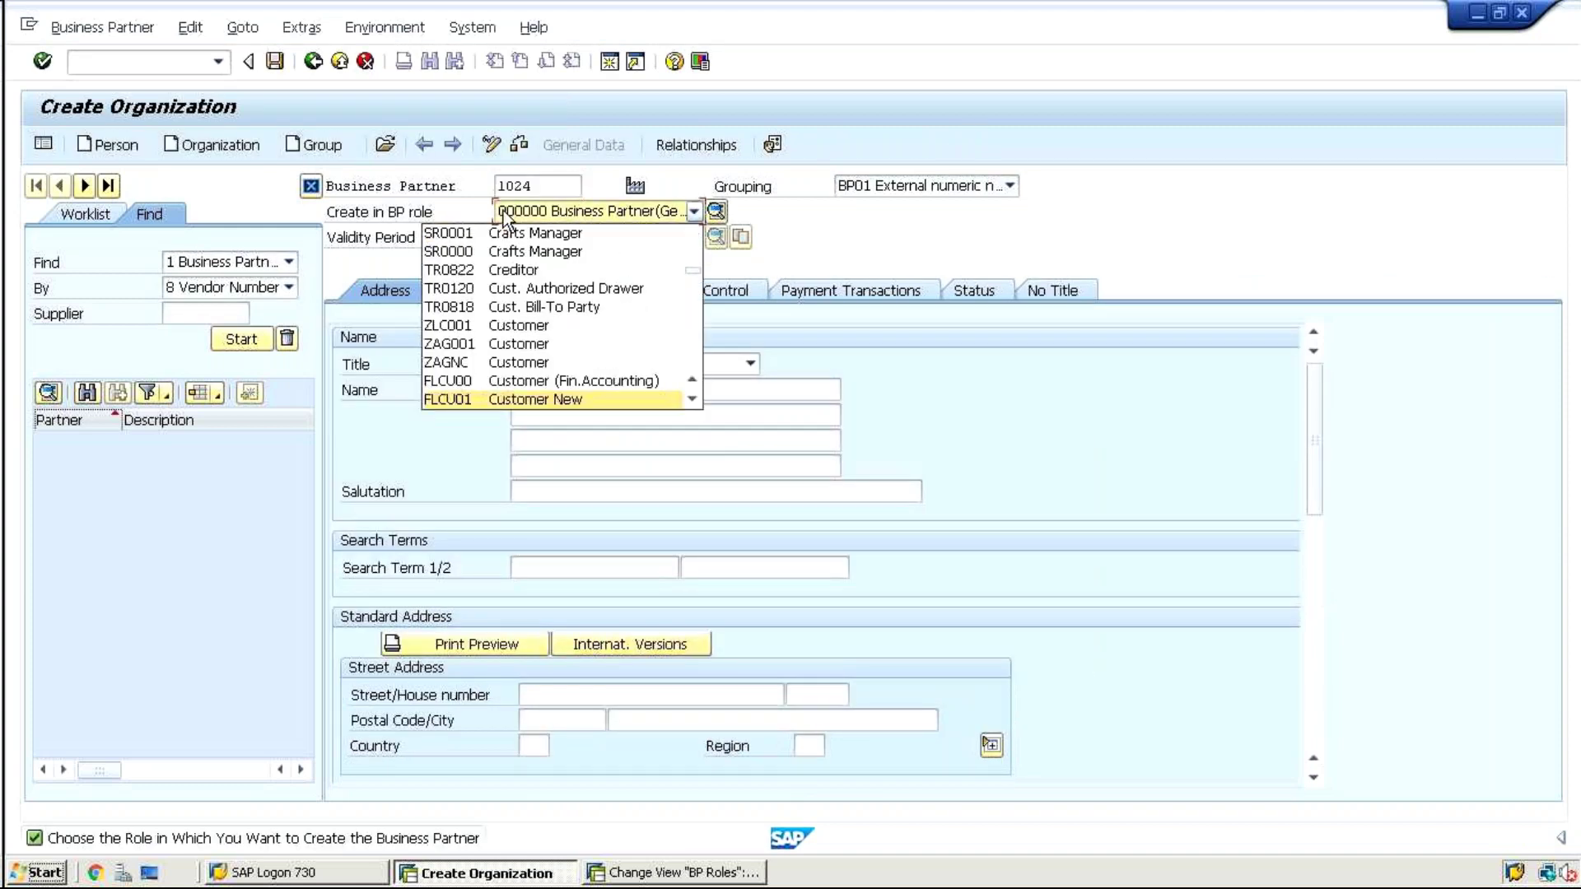
pyautogui.press('Return')
pyautogui.click(667, 630)
pyautogui.click(564, 394)
pyautogui.write('t')
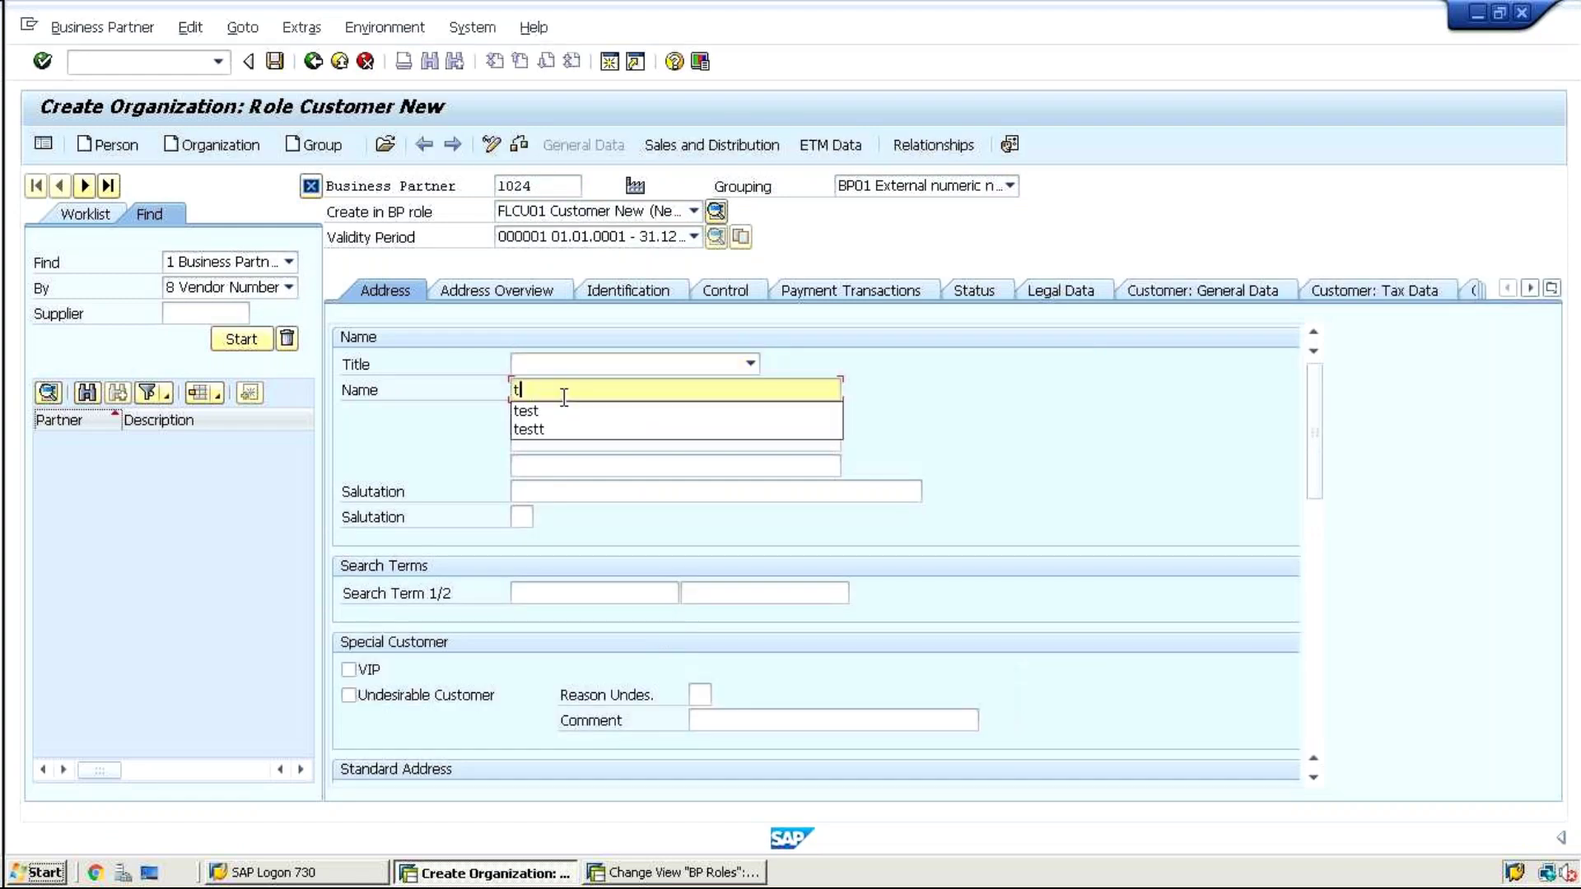
pyautogui.write('est')
pyautogui.click(614, 615)
# Check the Postal Code, City and Country address fields for required entries
pyautogui.moveTo(1317, 436); pyautogui.dragTo(1319, 556)
pyautogui.click(576, 498)
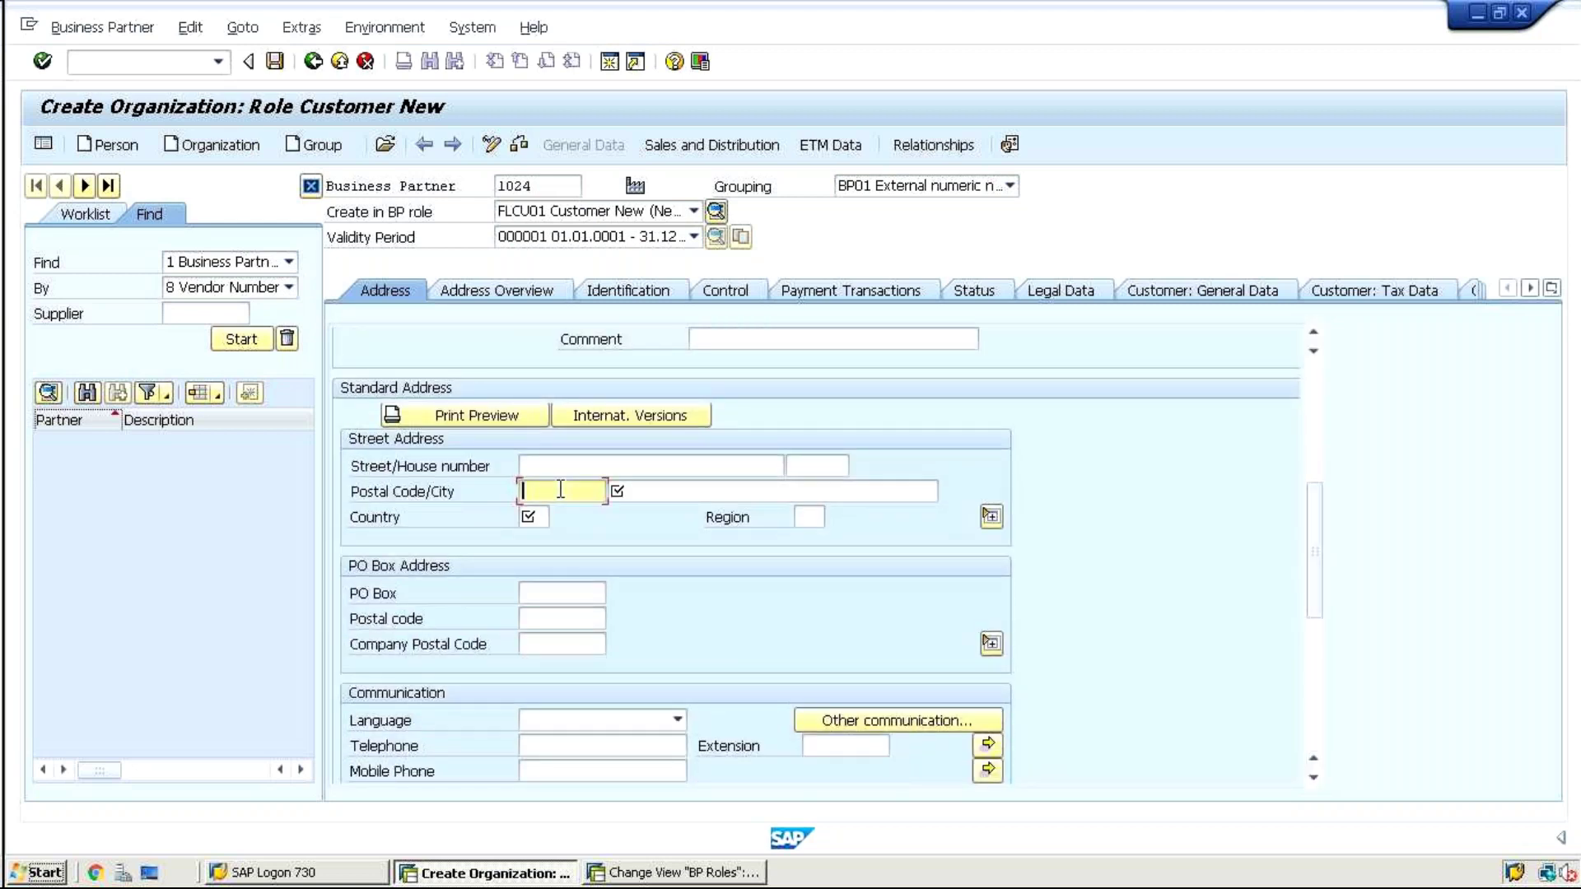
pyautogui.click(646, 492)
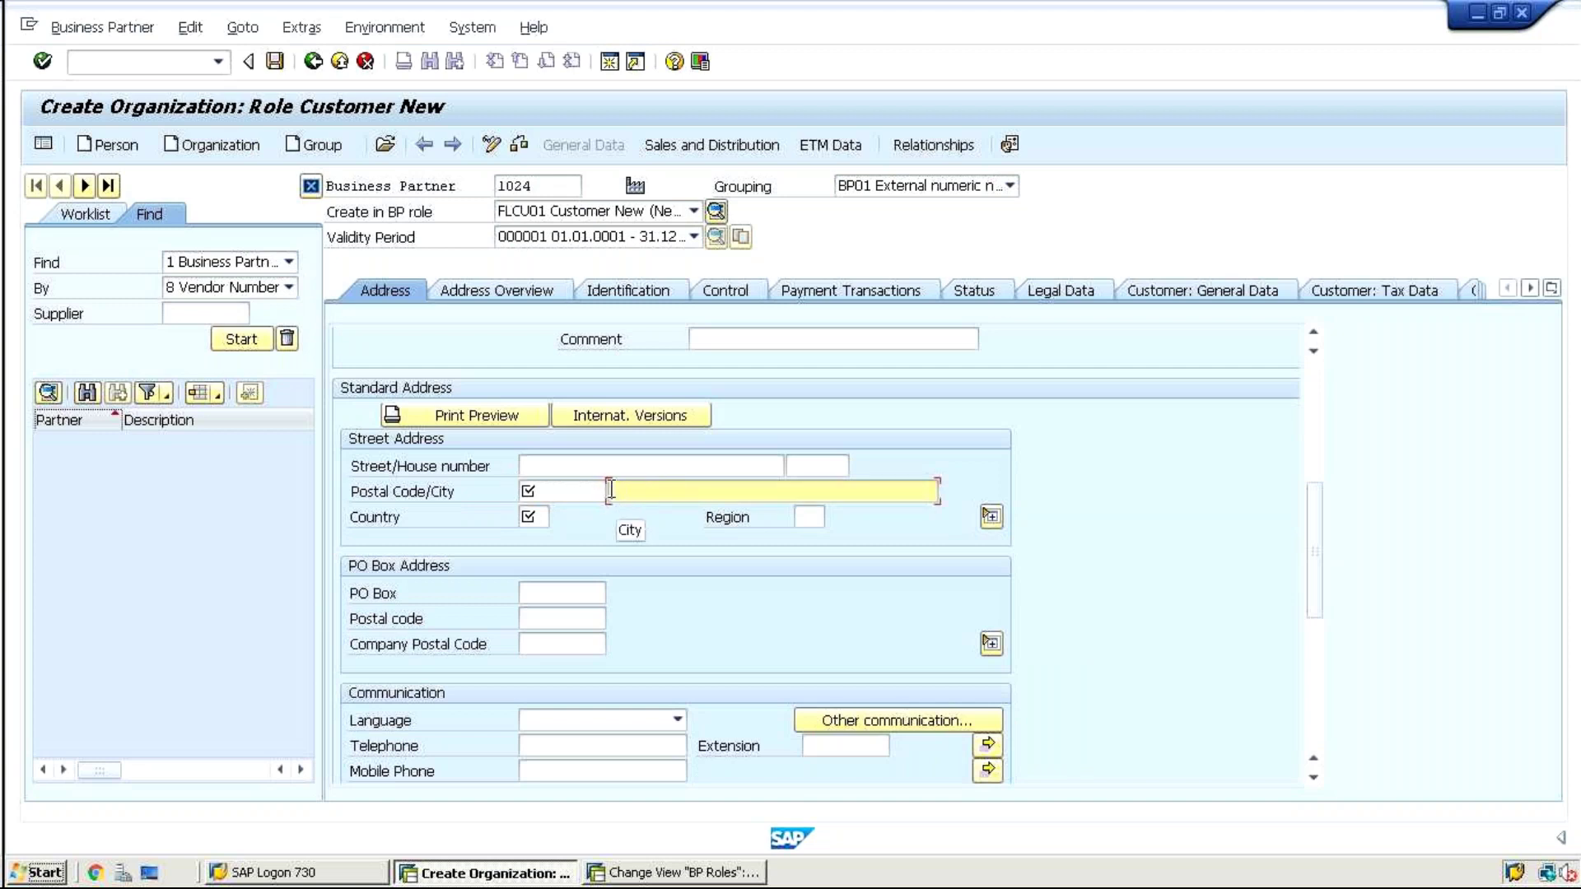
pyautogui.click(534, 515)
pyautogui.click(532, 494)
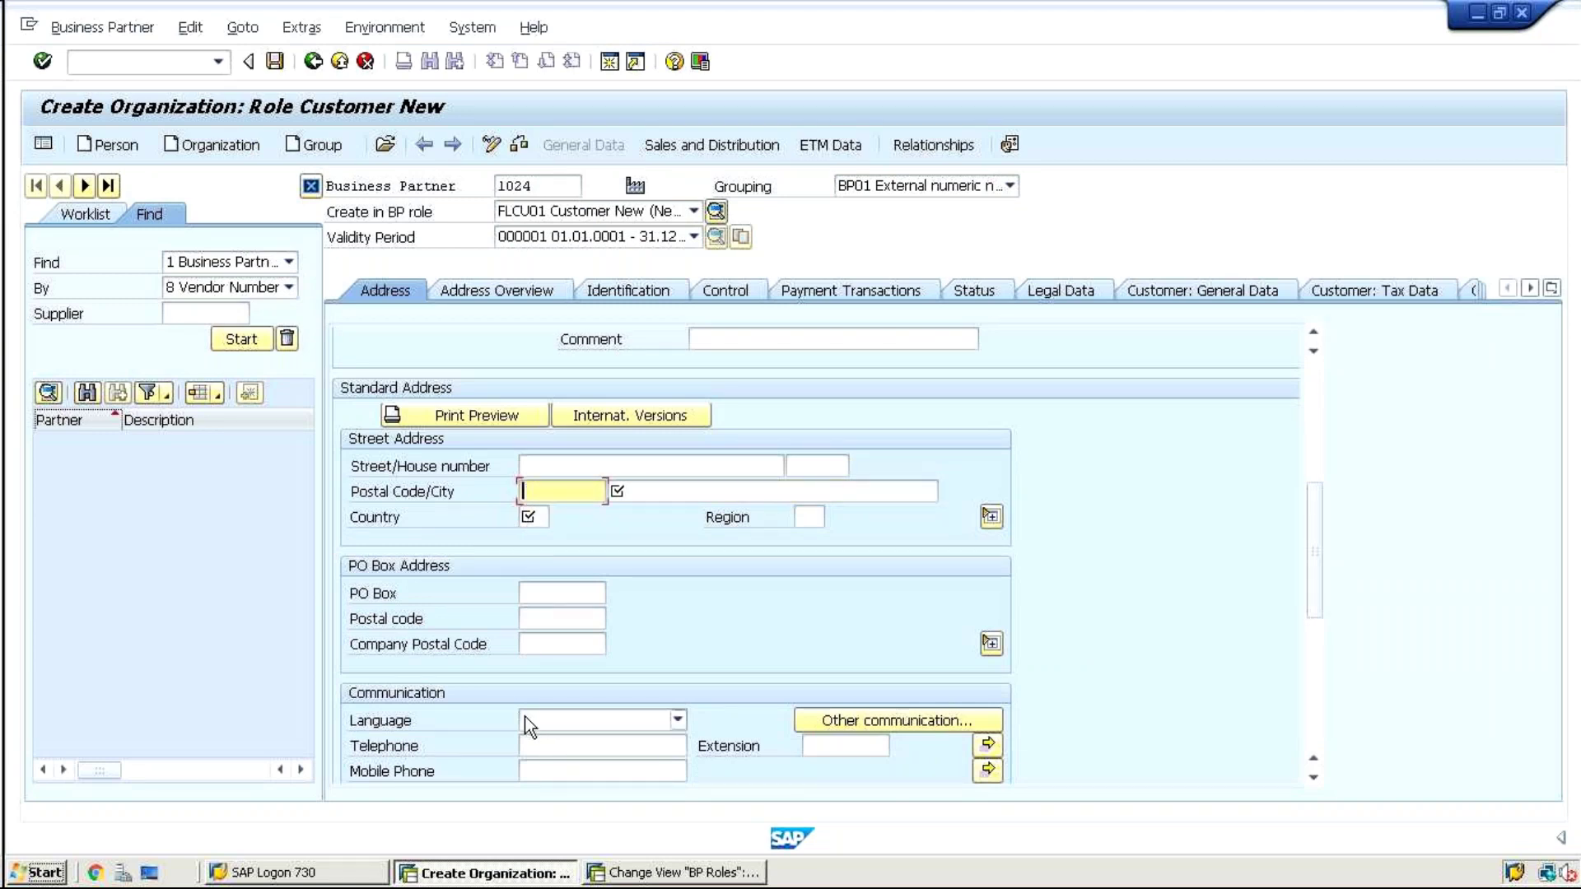
pyautogui.click(99, 62)
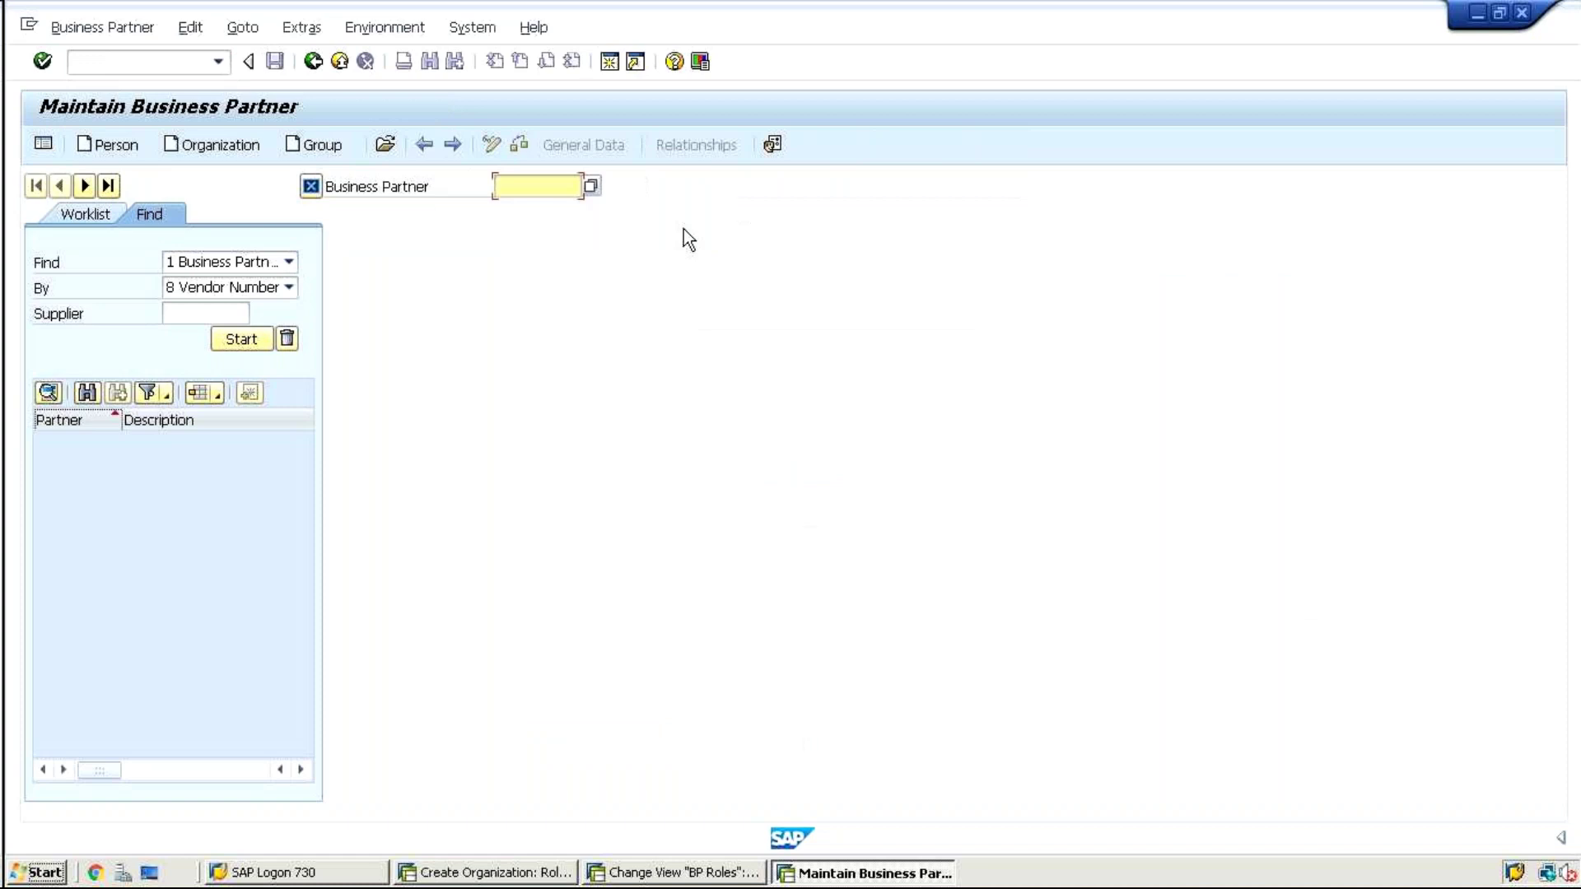
# Create organization 1025 in role FLCU00 Customer (Fin.Accounting) in the new session
pyautogui.click(240, 148)
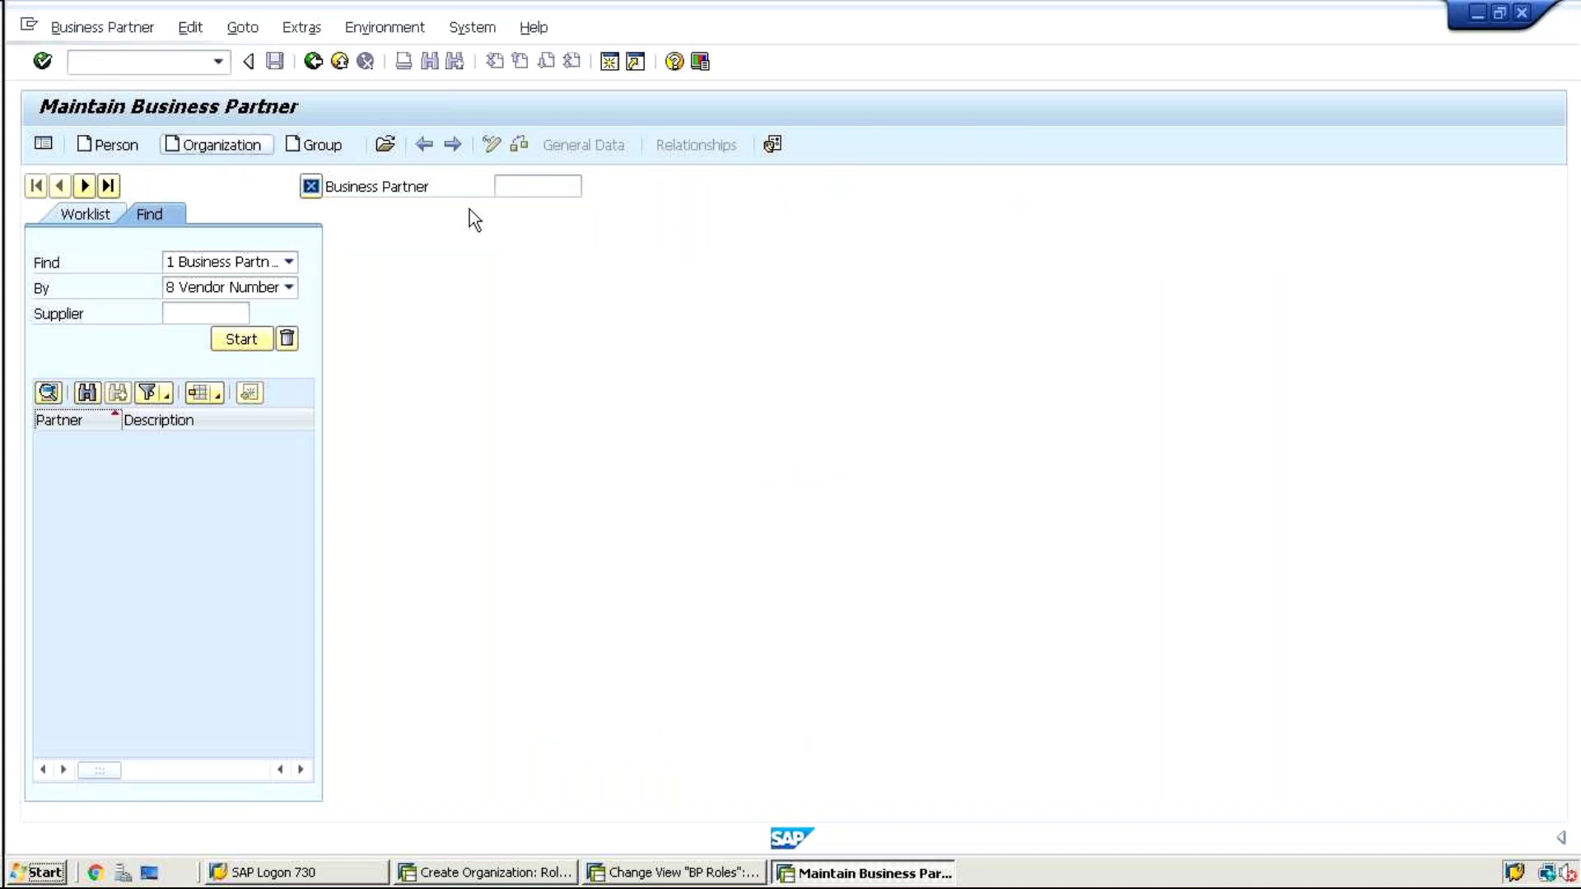
pyautogui.write('1025')
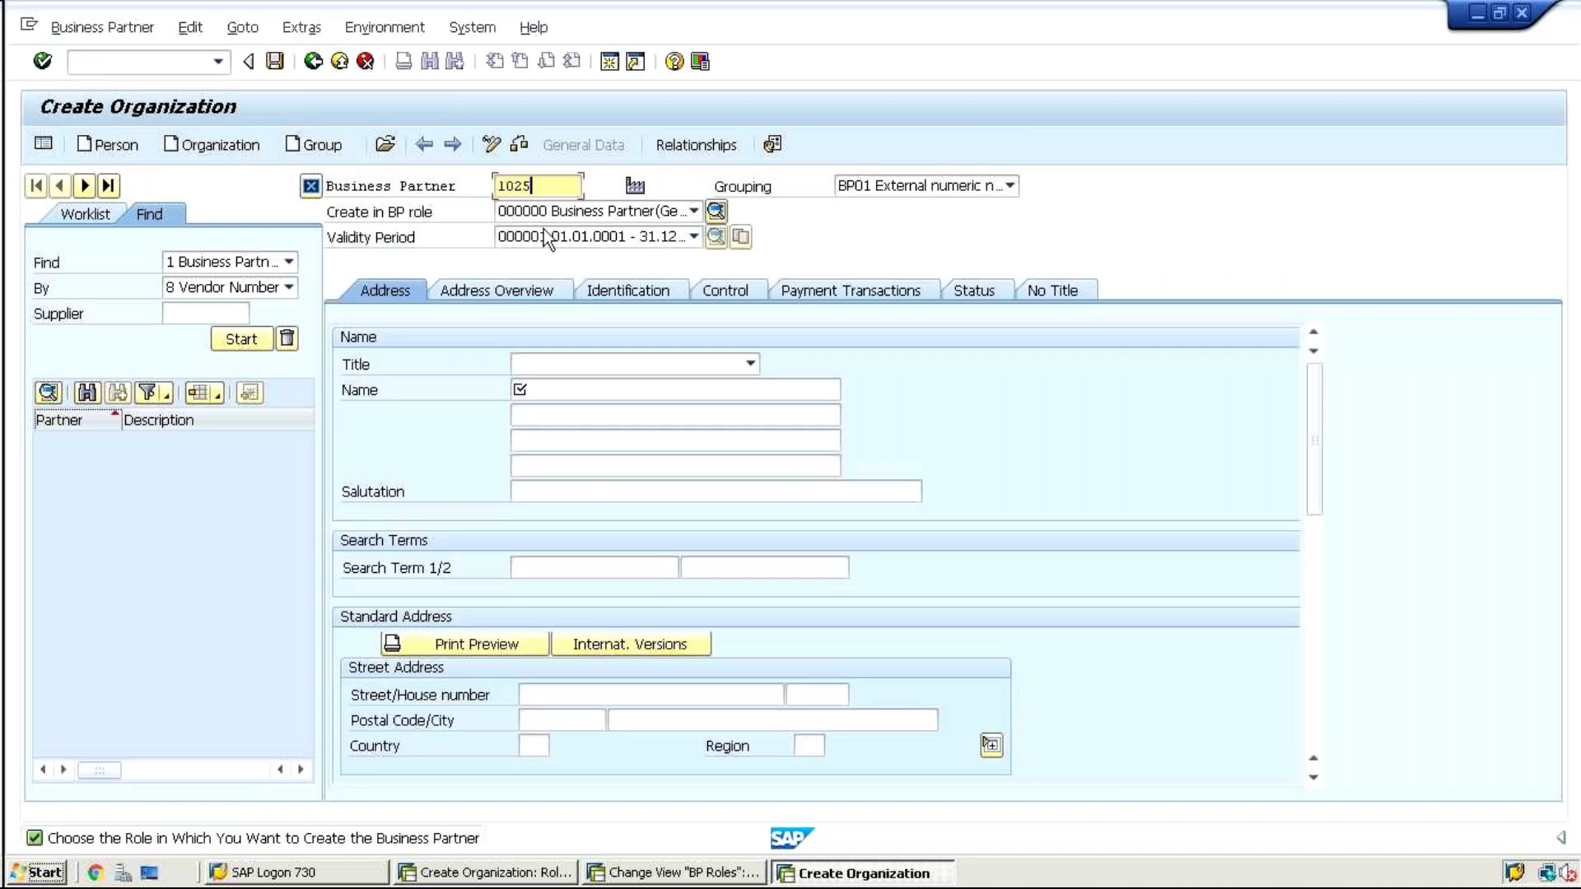
pyautogui.click(546, 214)
pyautogui.scroll(-5, 546, 214)
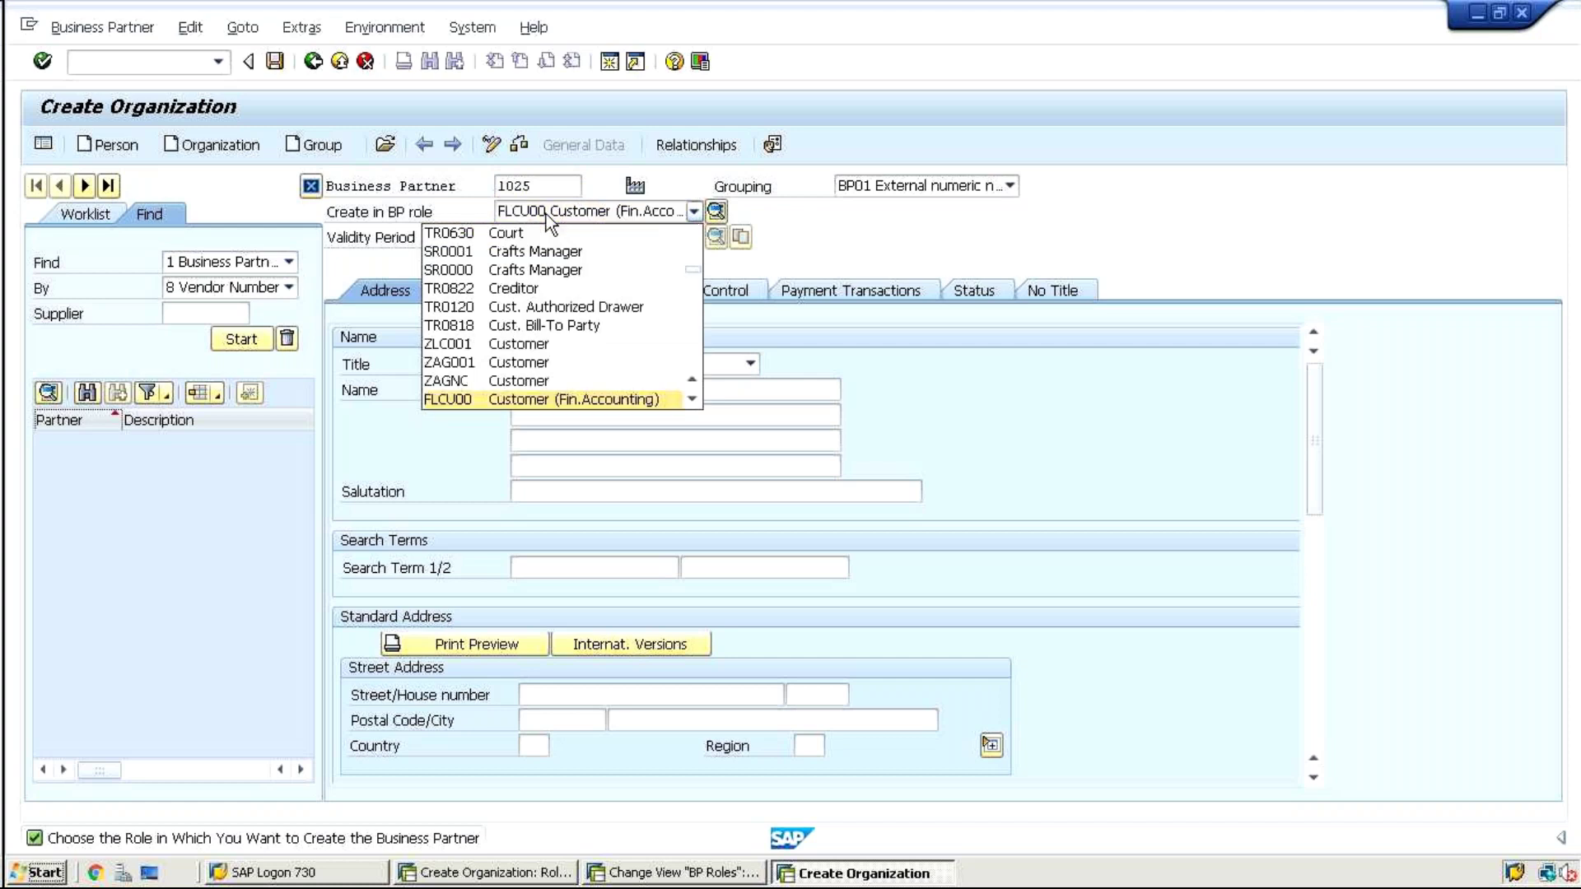
pyautogui.press('Return')
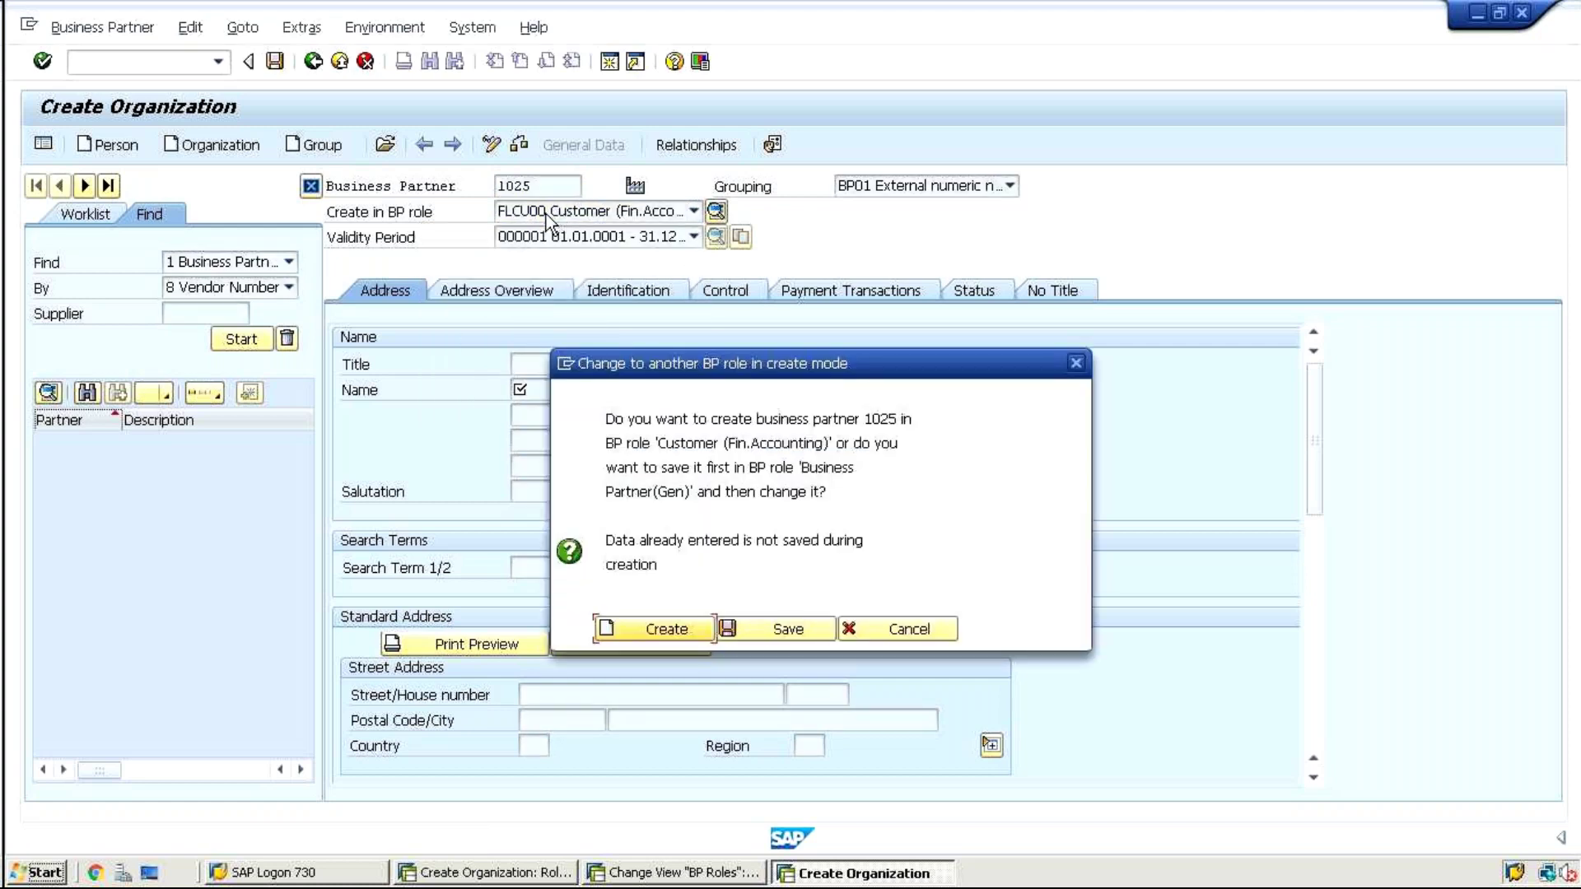
pyautogui.click(647, 629)
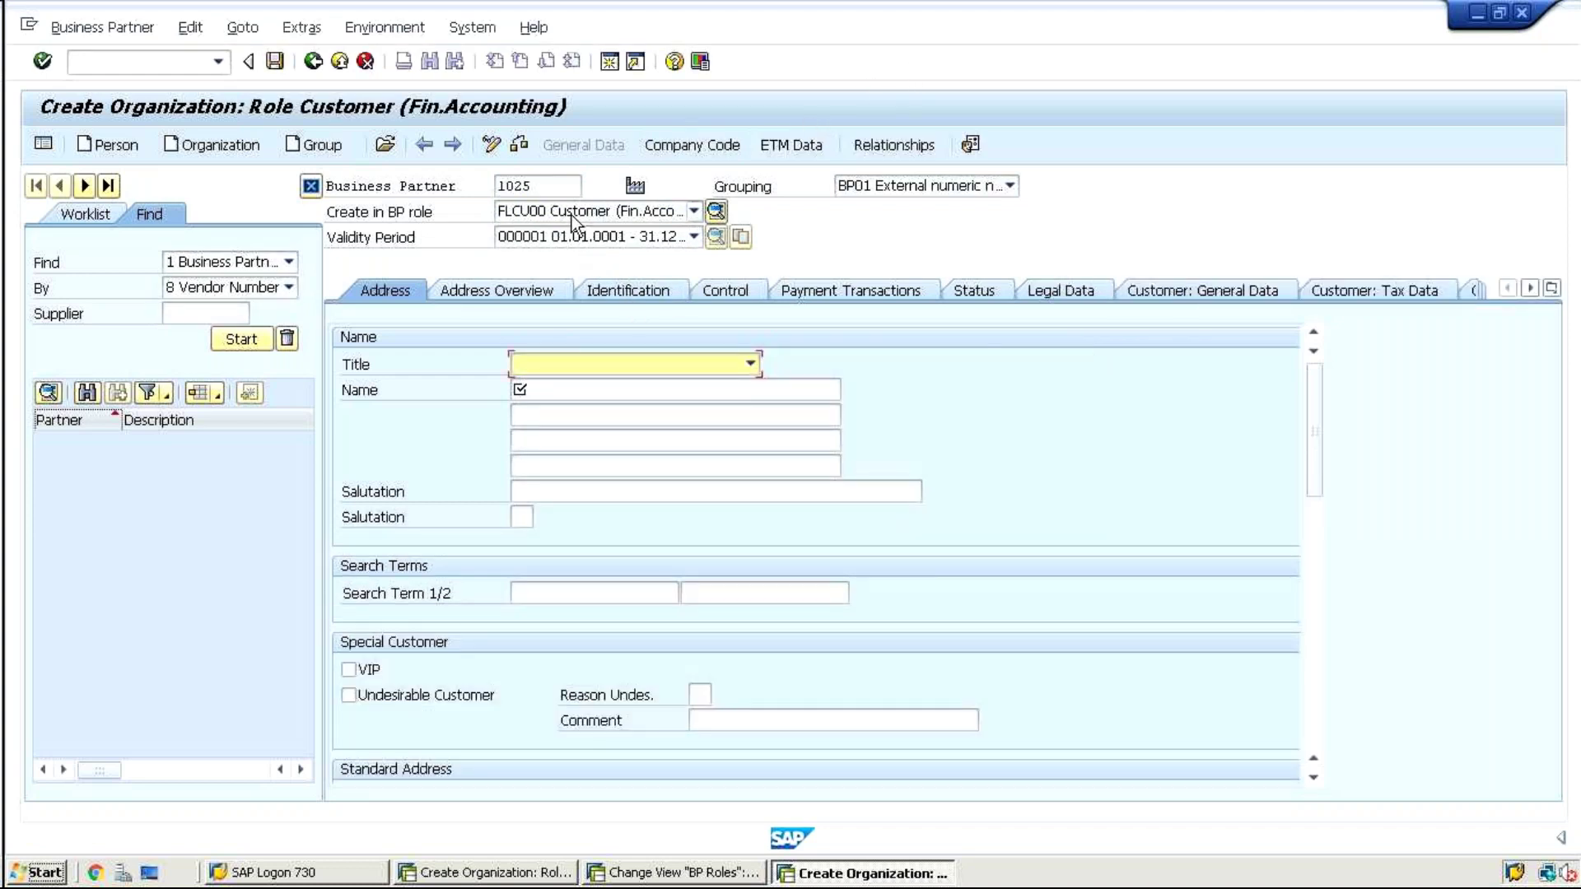
# Restore the SAP window from full screen, then move and resize it to the right side
pyautogui.doubleClick(869, 32)
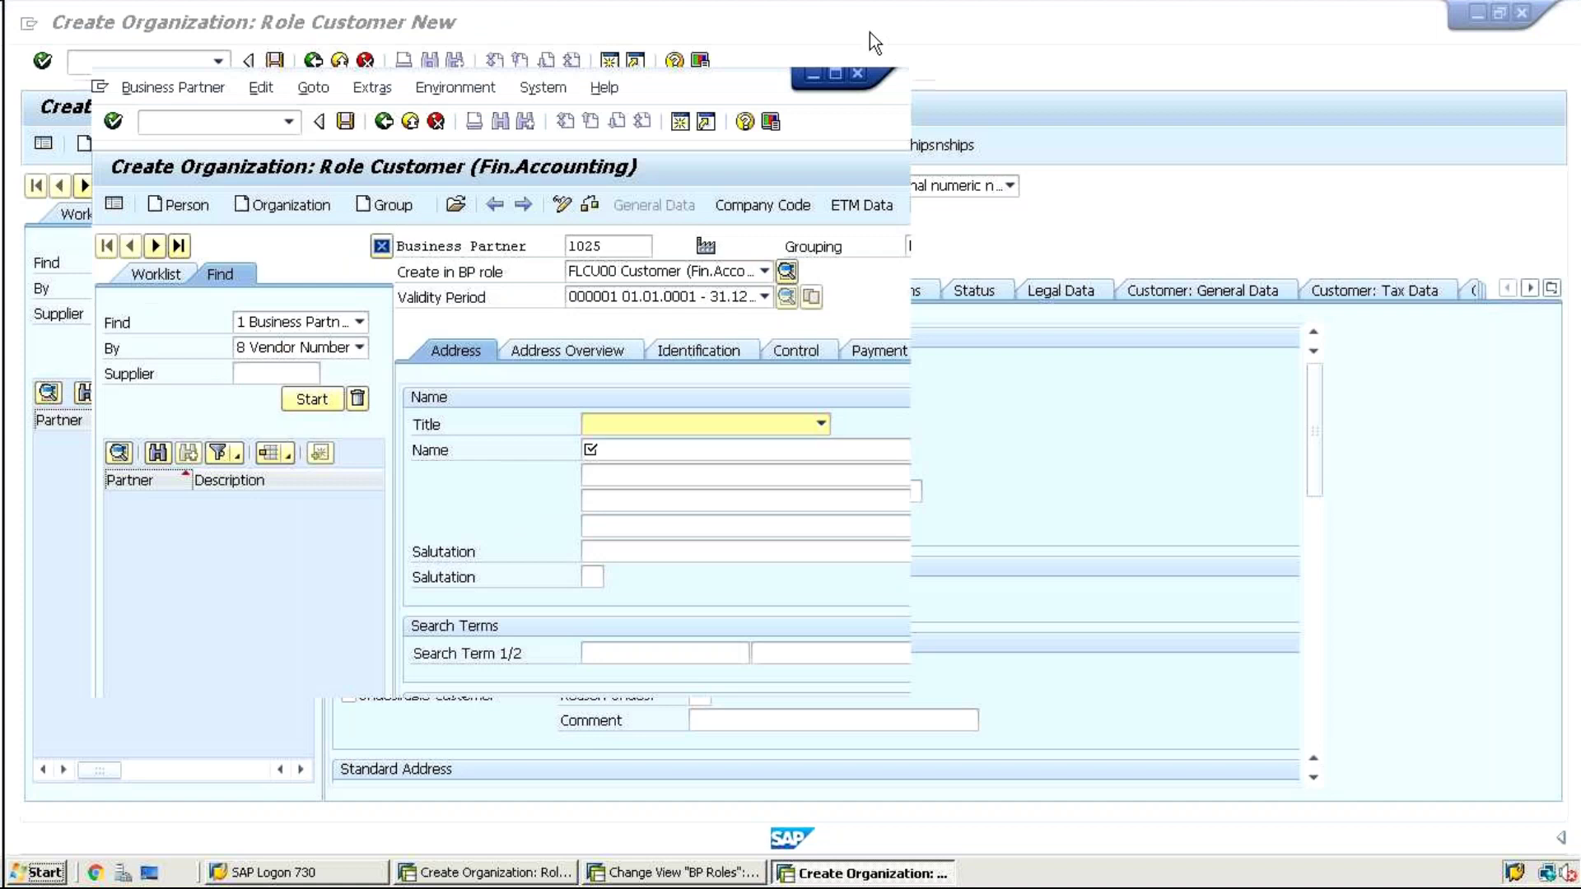
pyautogui.moveTo(667, 74); pyautogui.dragTo(1367, 75)
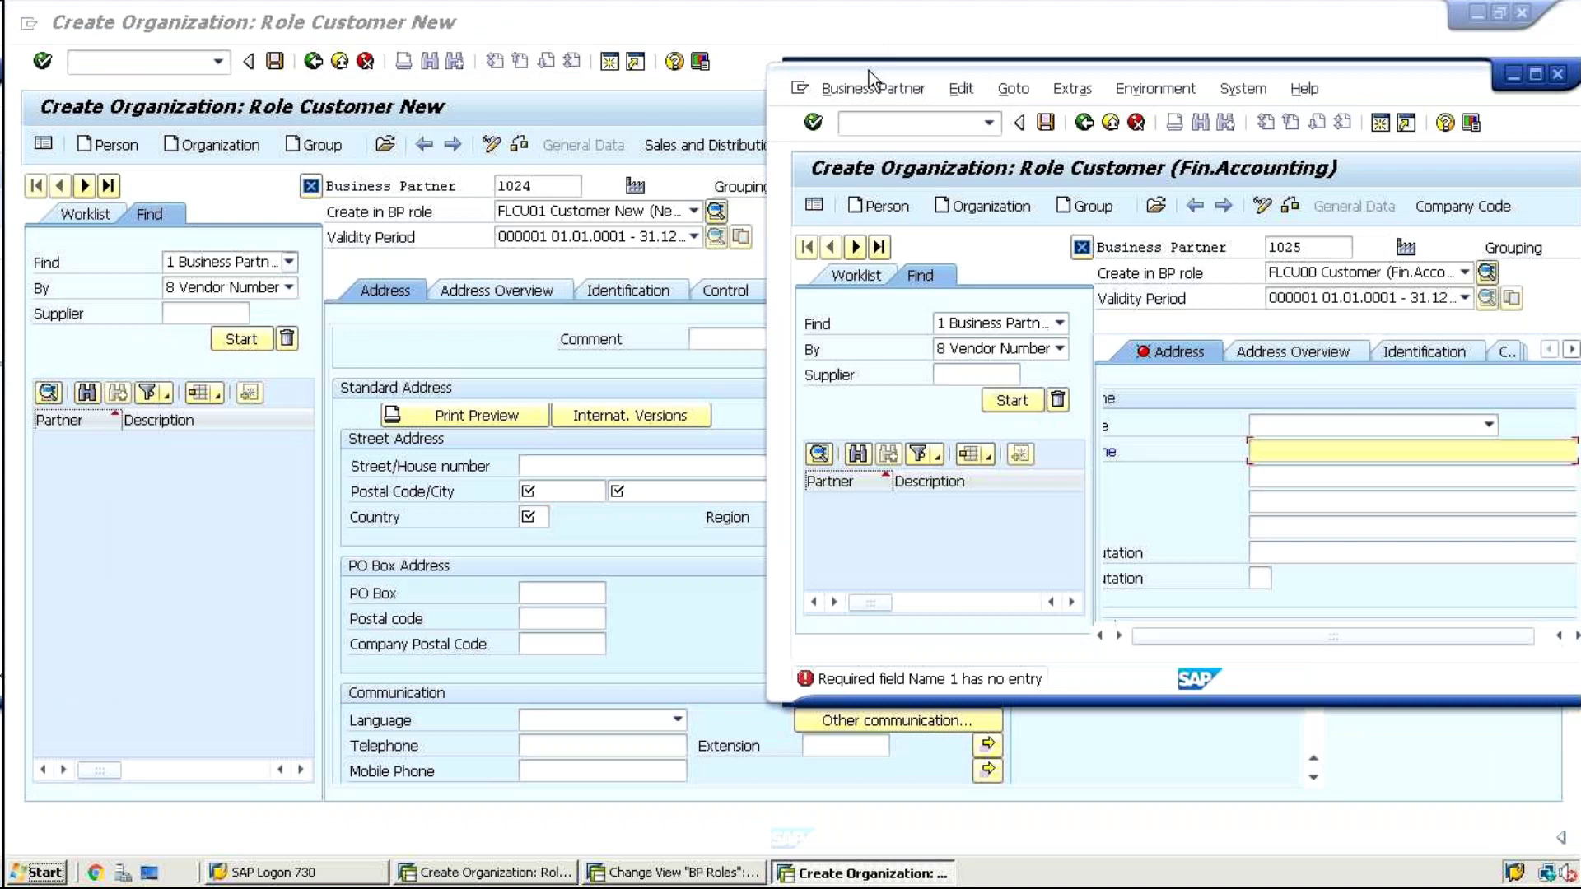
pyautogui.moveTo(868, 70); pyautogui.dragTo(783, 27)
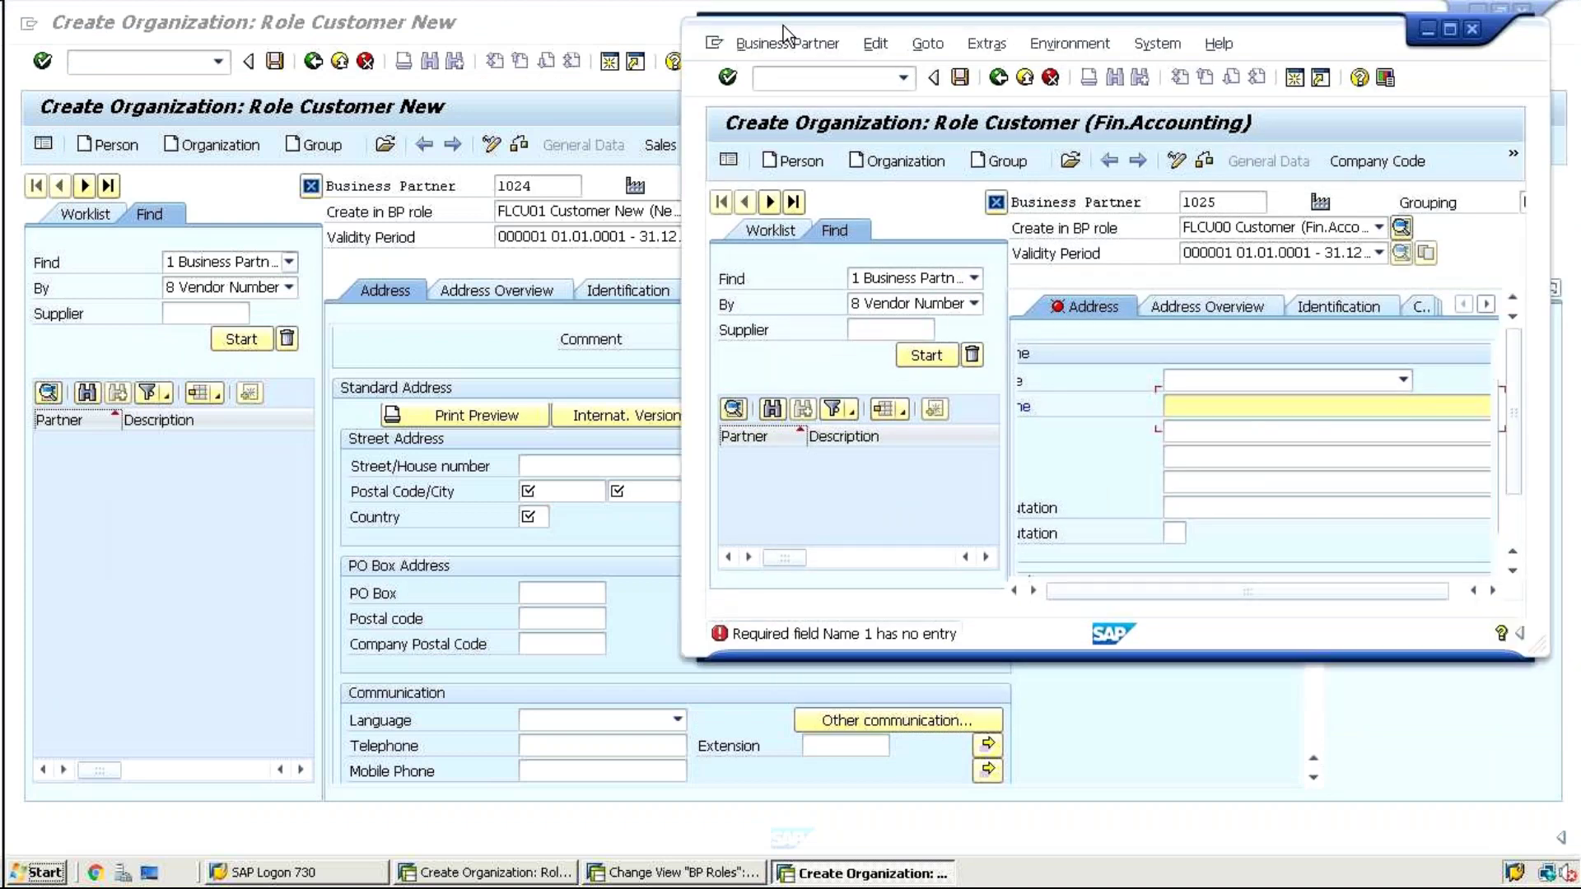
pyautogui.moveTo(1528, 650); pyautogui.dragTo(1569, 745)
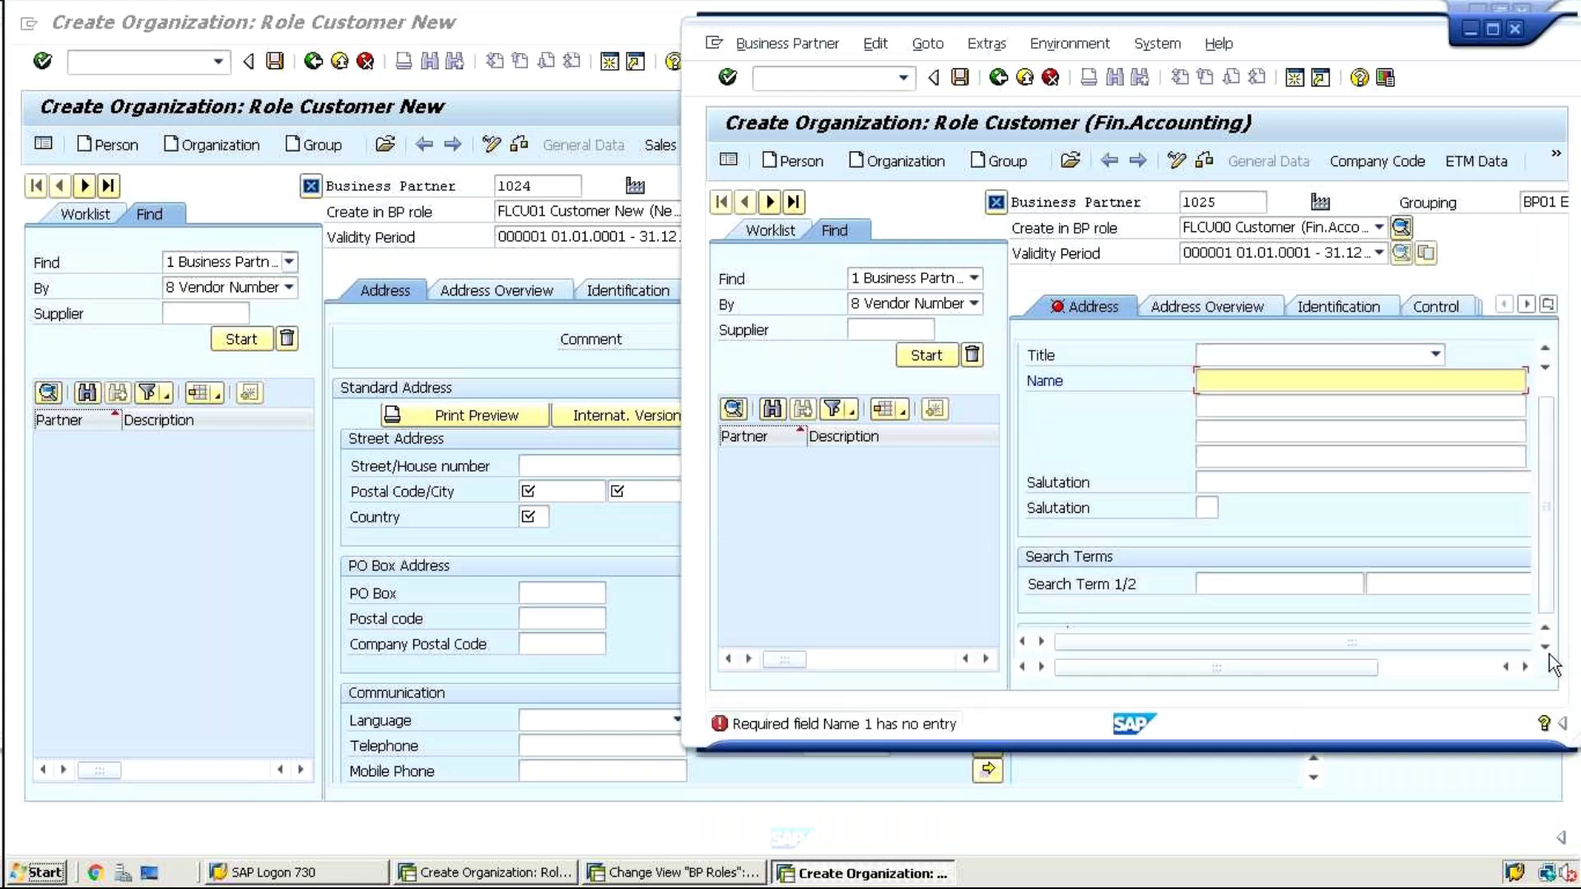
pyautogui.click(1474, 666)
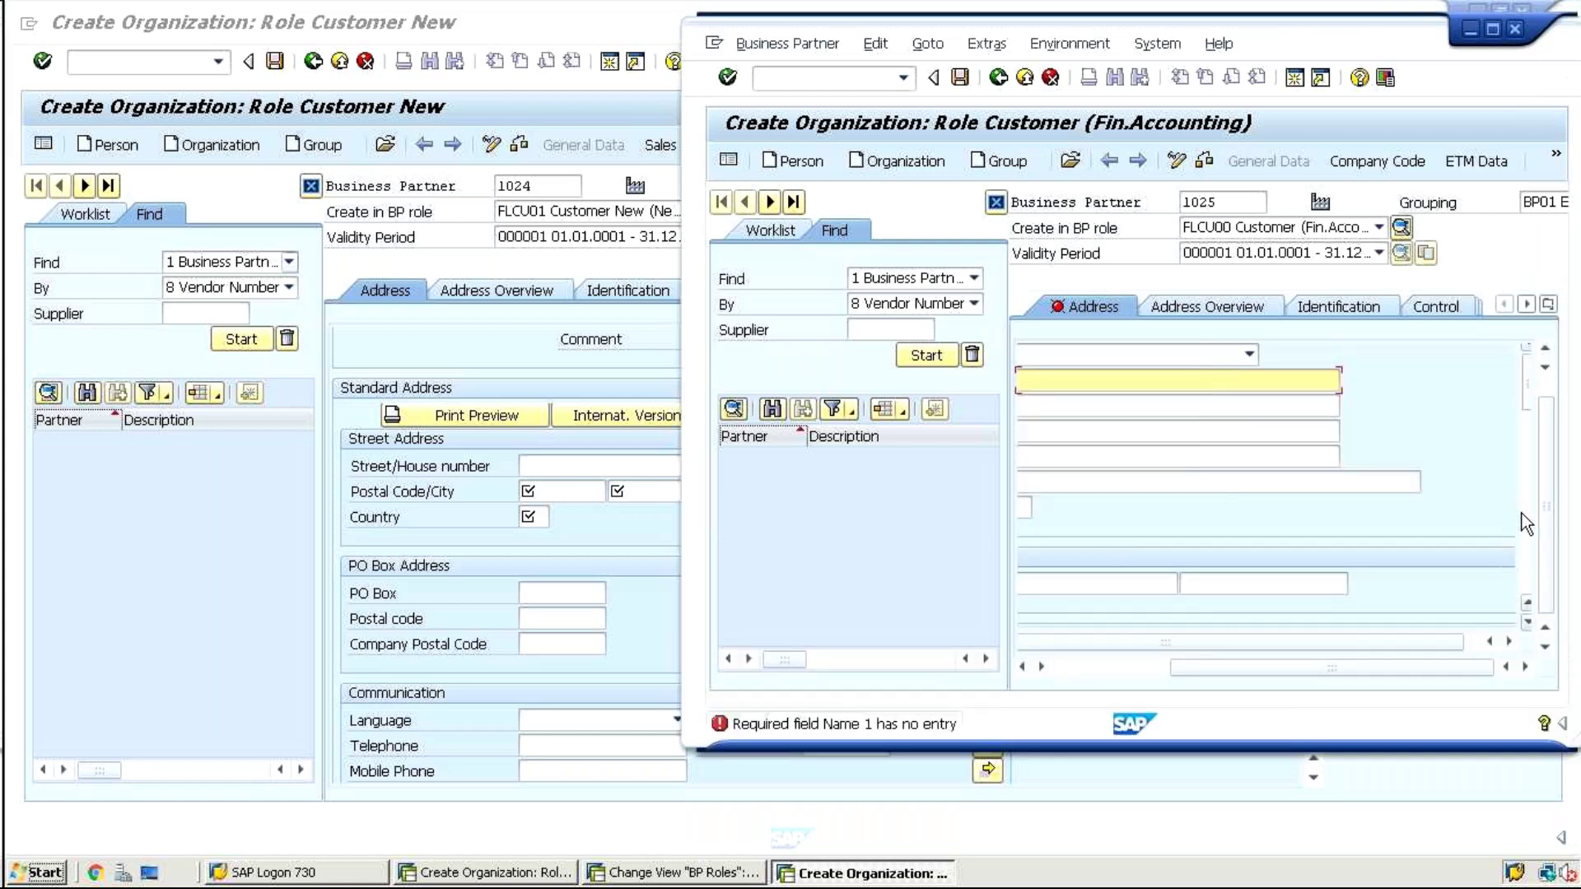
pyautogui.click(1525, 623)
pyautogui.click(1525, 623)
pyautogui.click(1526, 623)
pyautogui.click(1526, 624)
pyautogui.moveTo(1428, 665); pyautogui.dragTo(1335, 670)
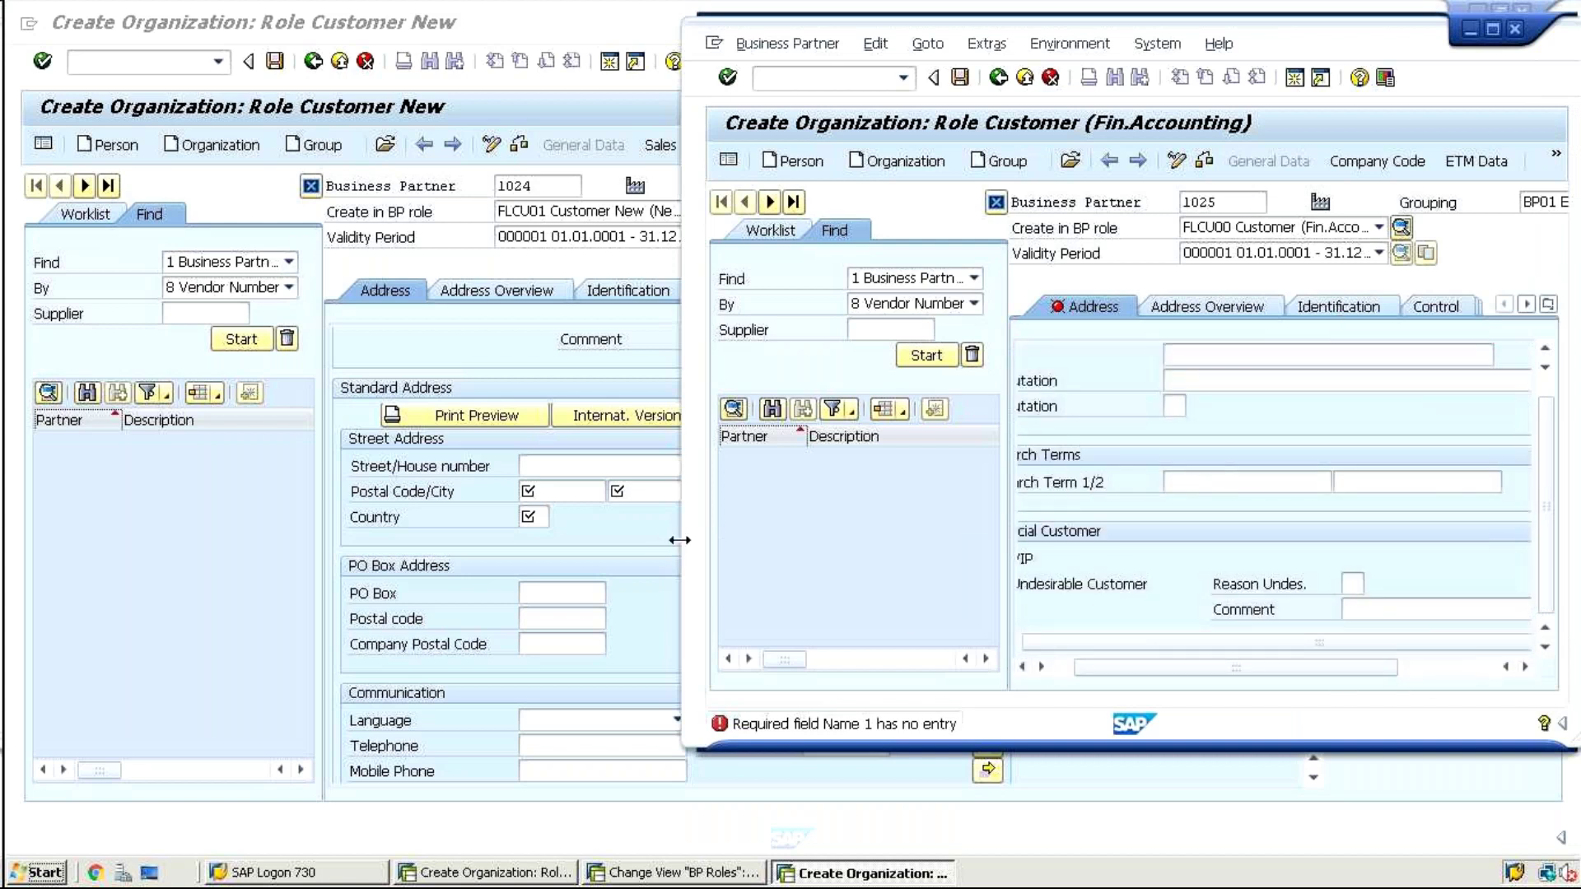
pyautogui.moveTo(678, 540)
pyautogui.mouseDown()
pyautogui.moveTo(783, 521)
pyautogui.moveTo(799, 544)
pyautogui.mouseUp()
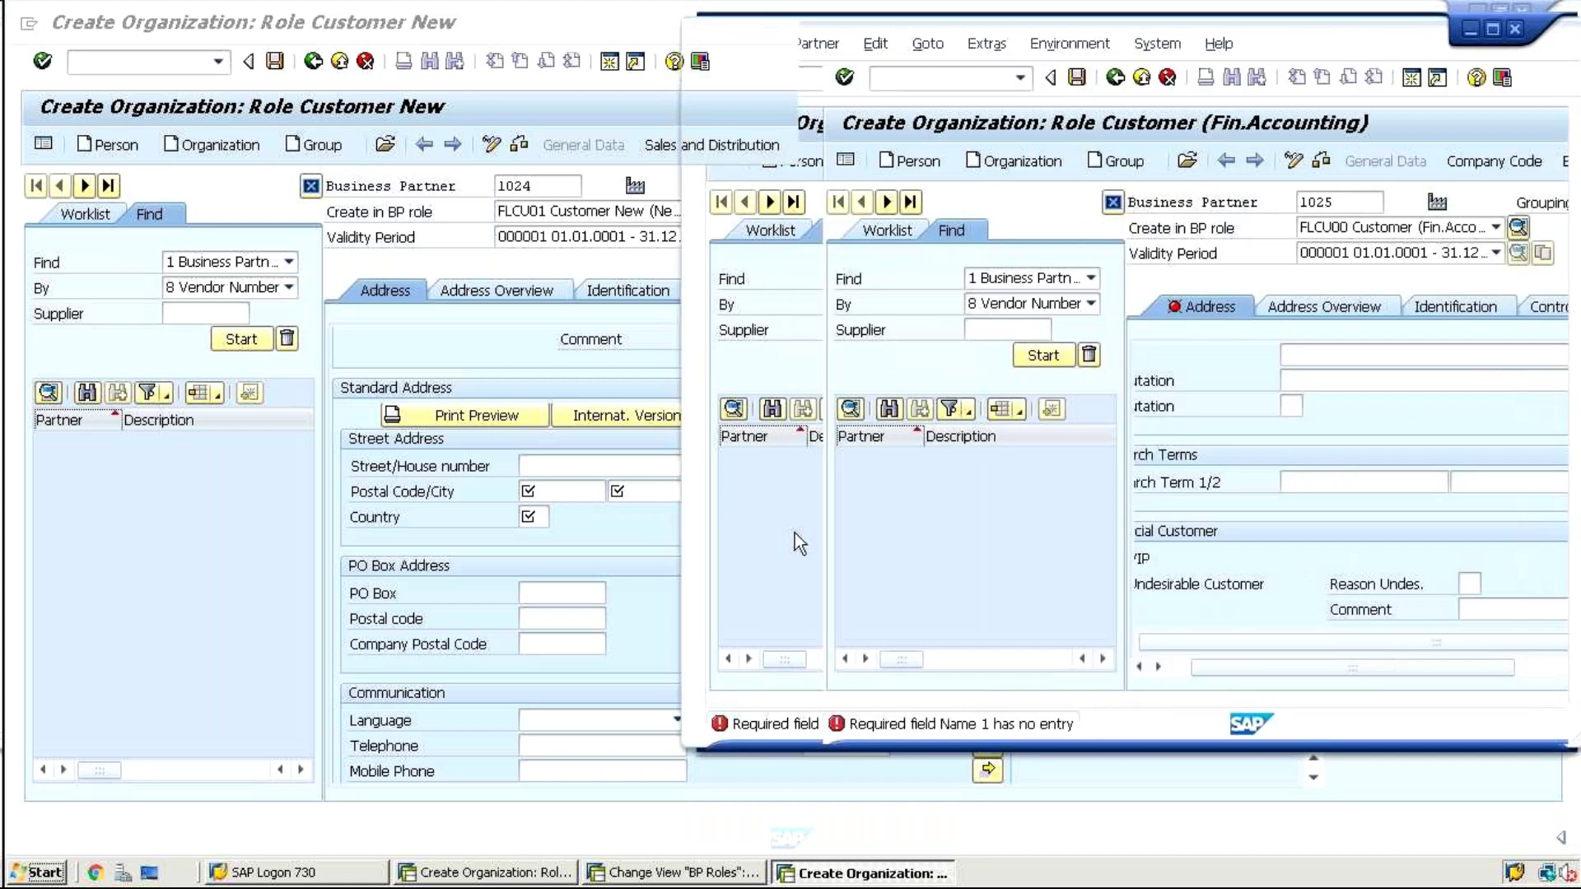
# Replace the rejected partner number 1025 with 1026, name it 'test', and reach Postal Code
pyautogui.press('Return')
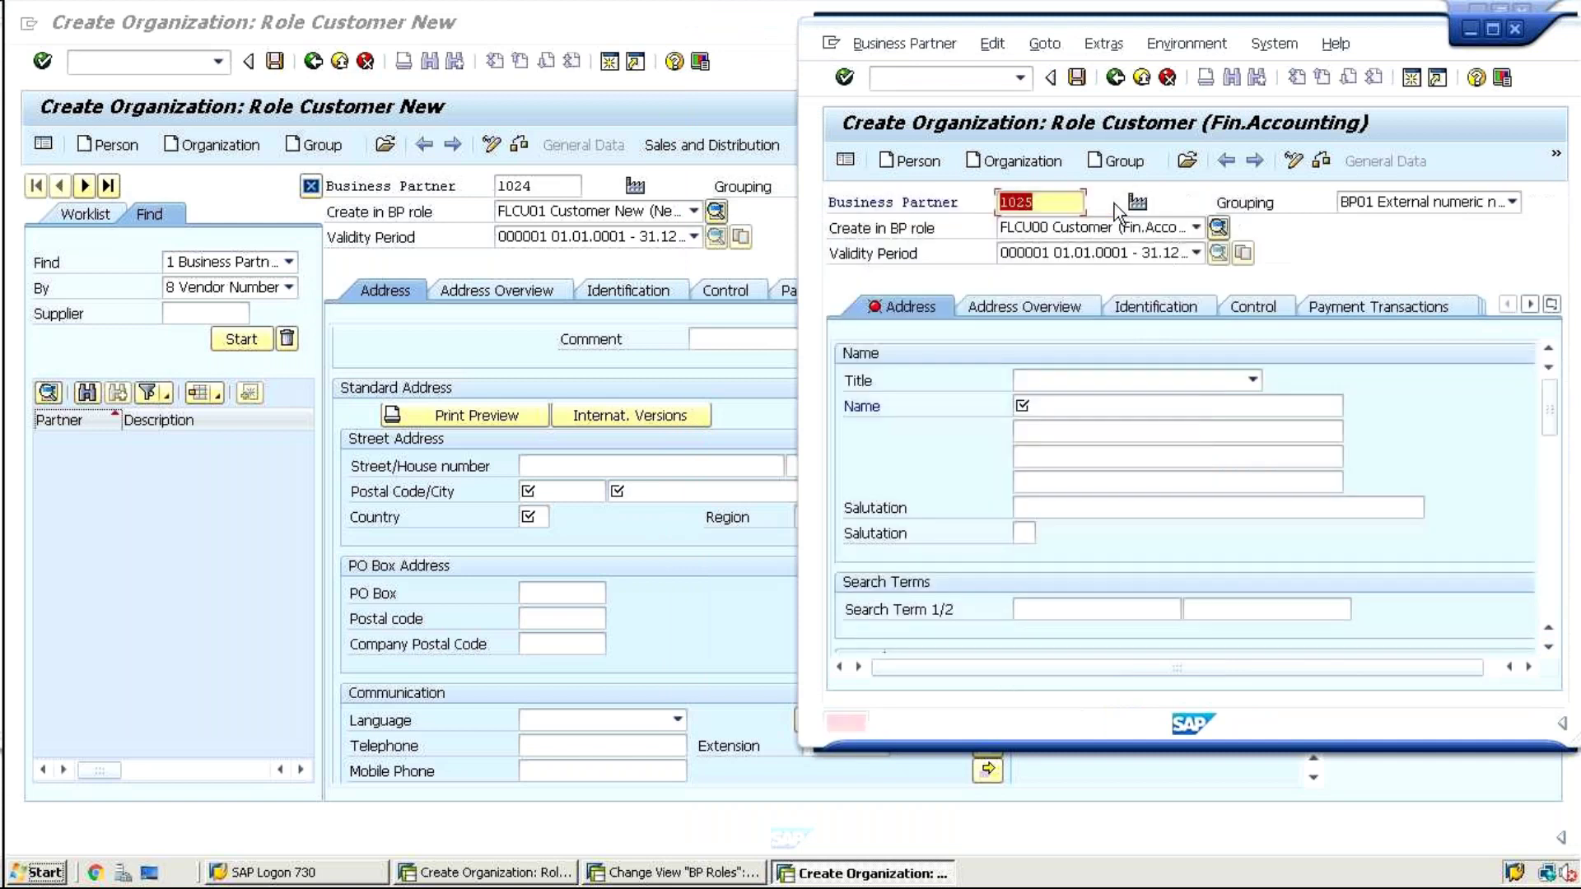
pyautogui.click(1044, 201)
pyautogui.press('BackSpace')
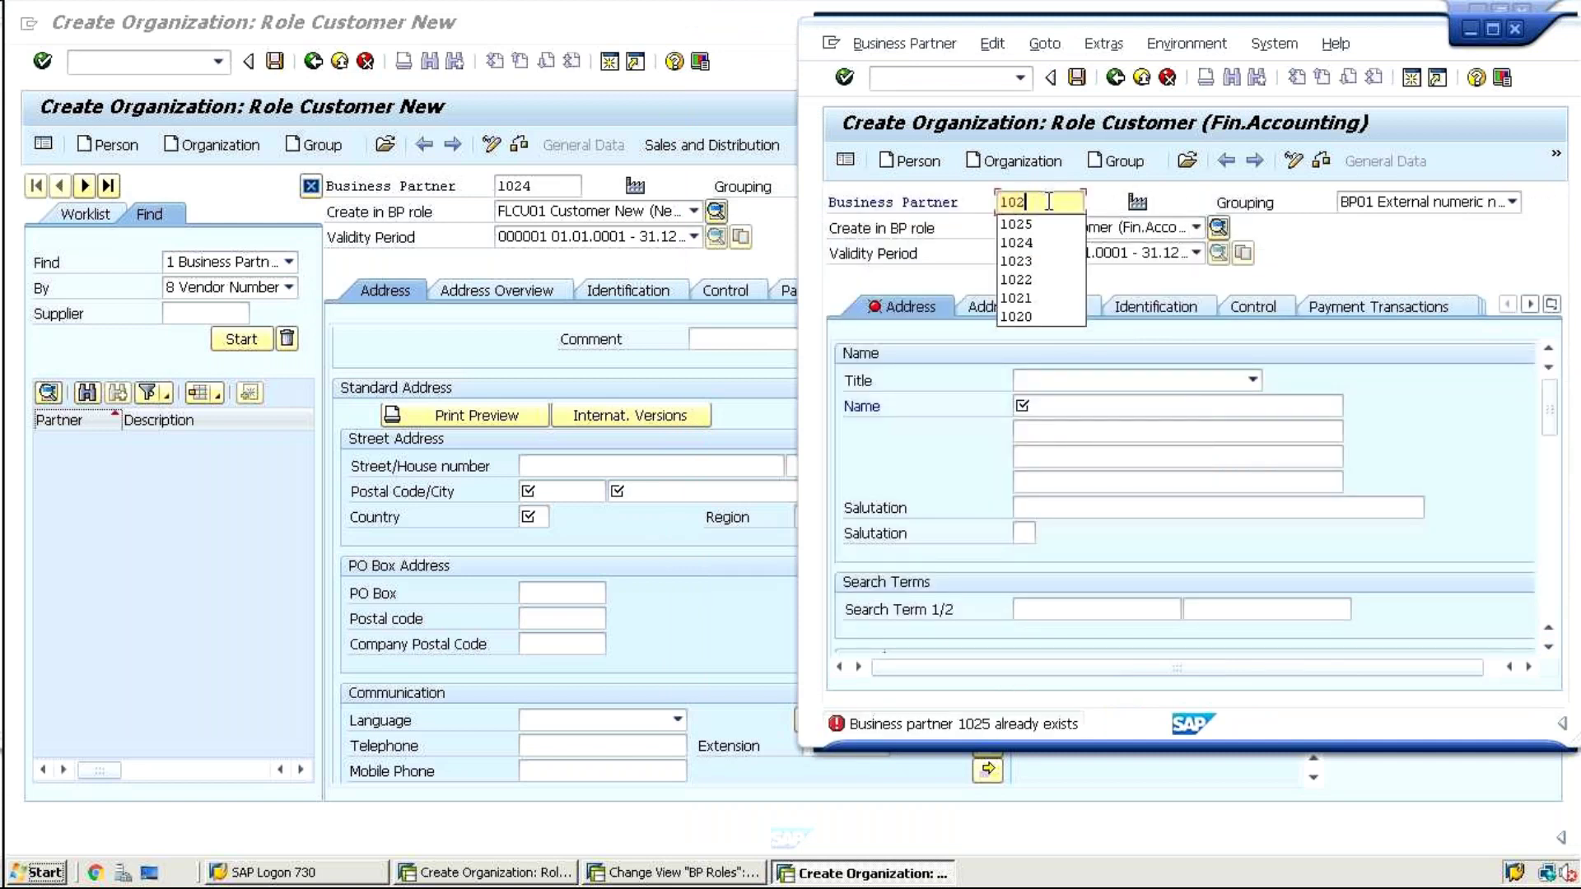
pyautogui.write('6')
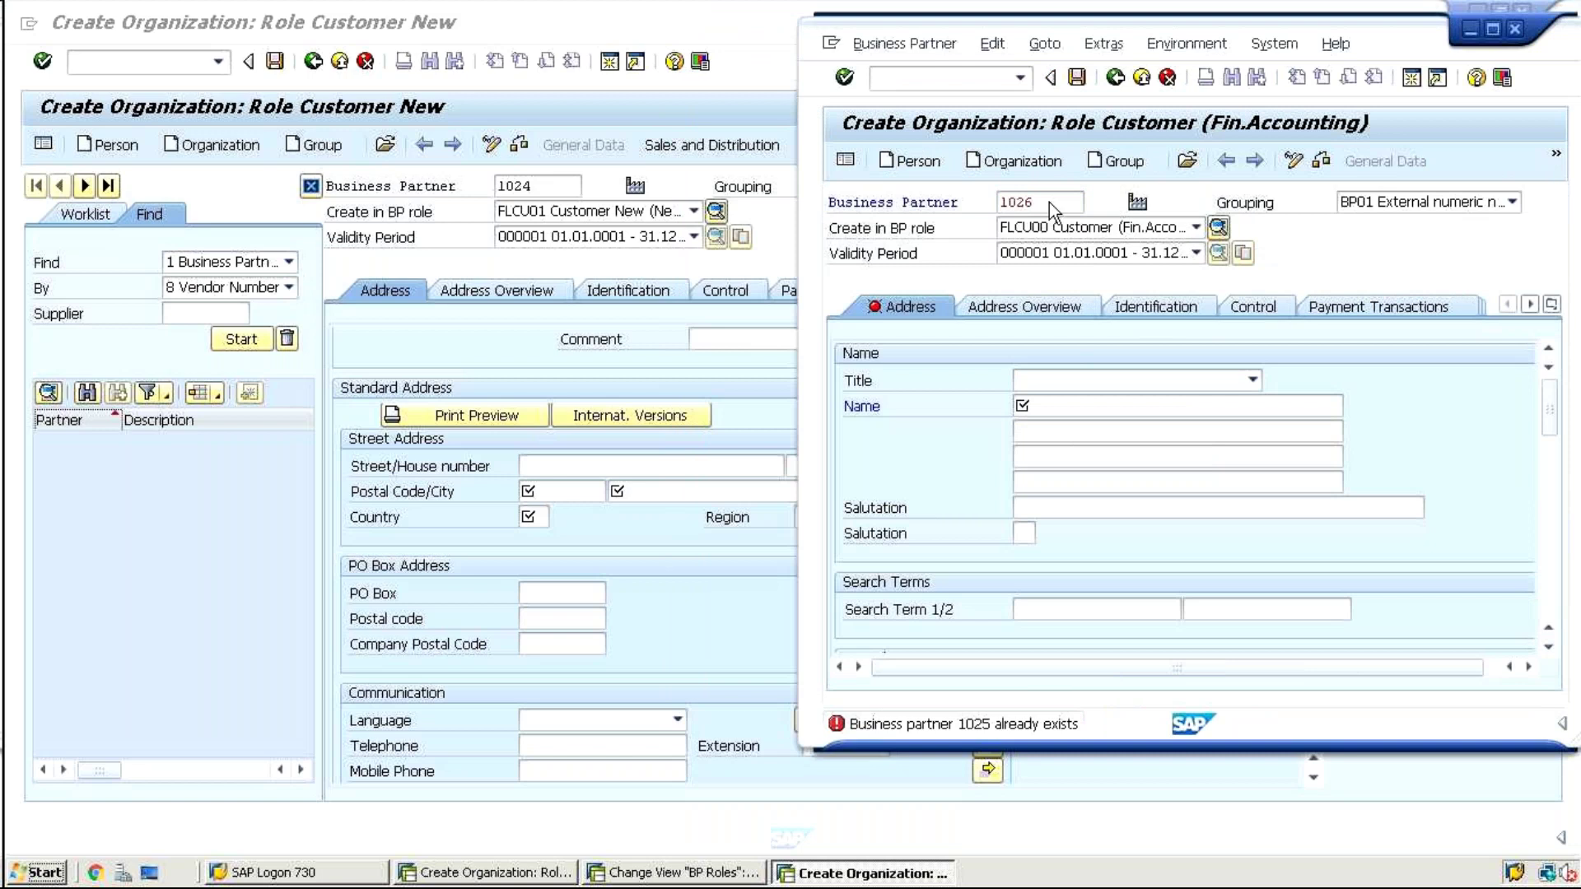
pyautogui.press('Return')
pyautogui.click(1129, 397)
pyautogui.write('test')
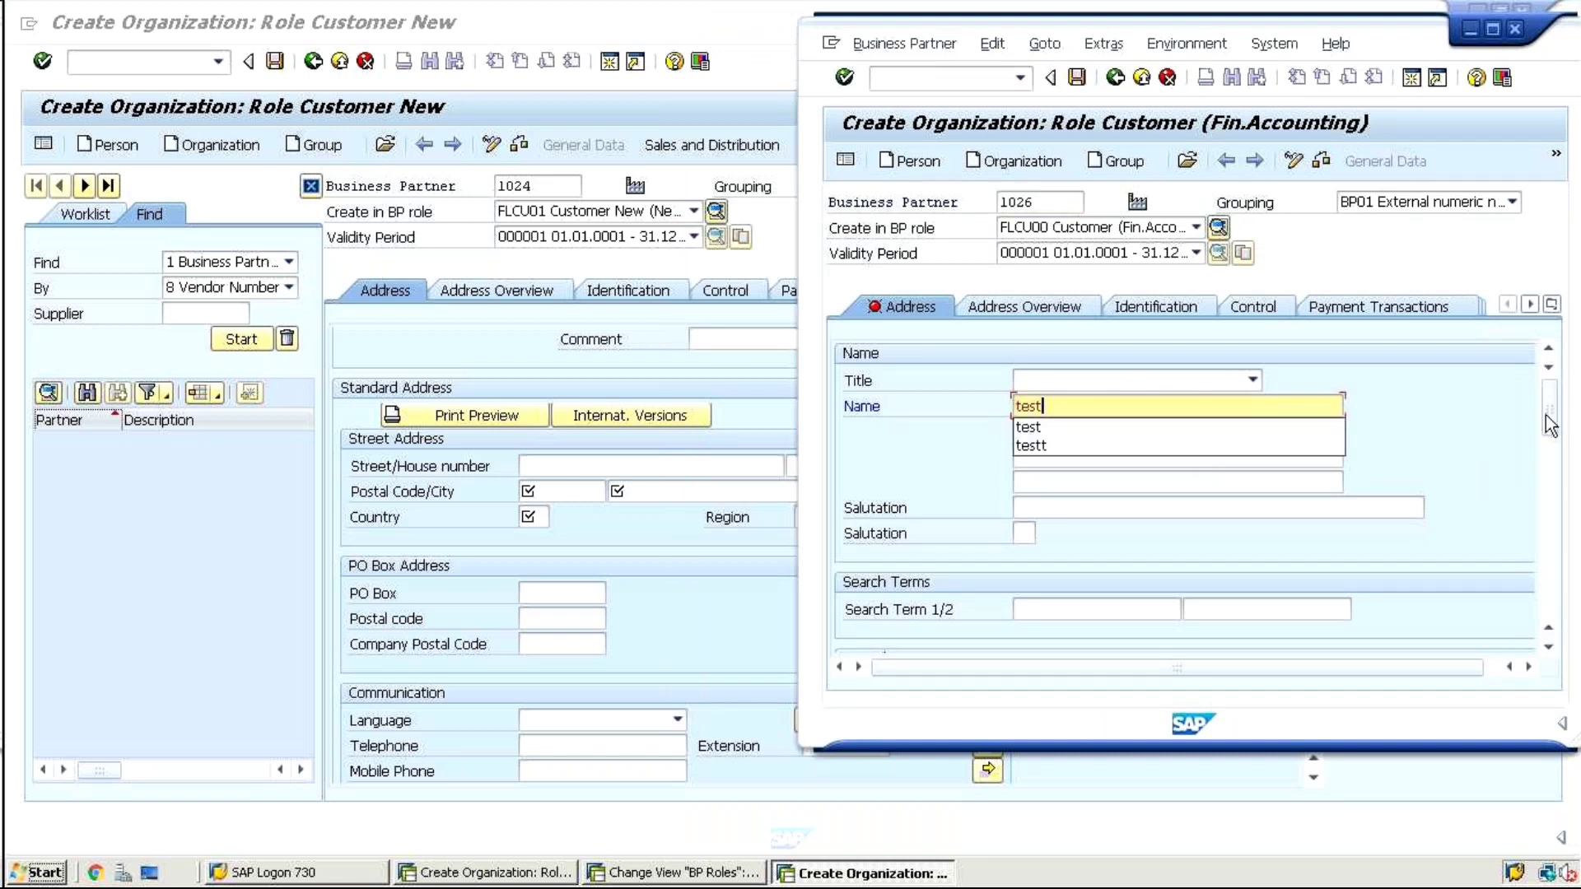
pyautogui.scroll(-1, 1550, 434)
pyautogui.moveTo(1551, 435); pyautogui.dragTo(1552, 528)
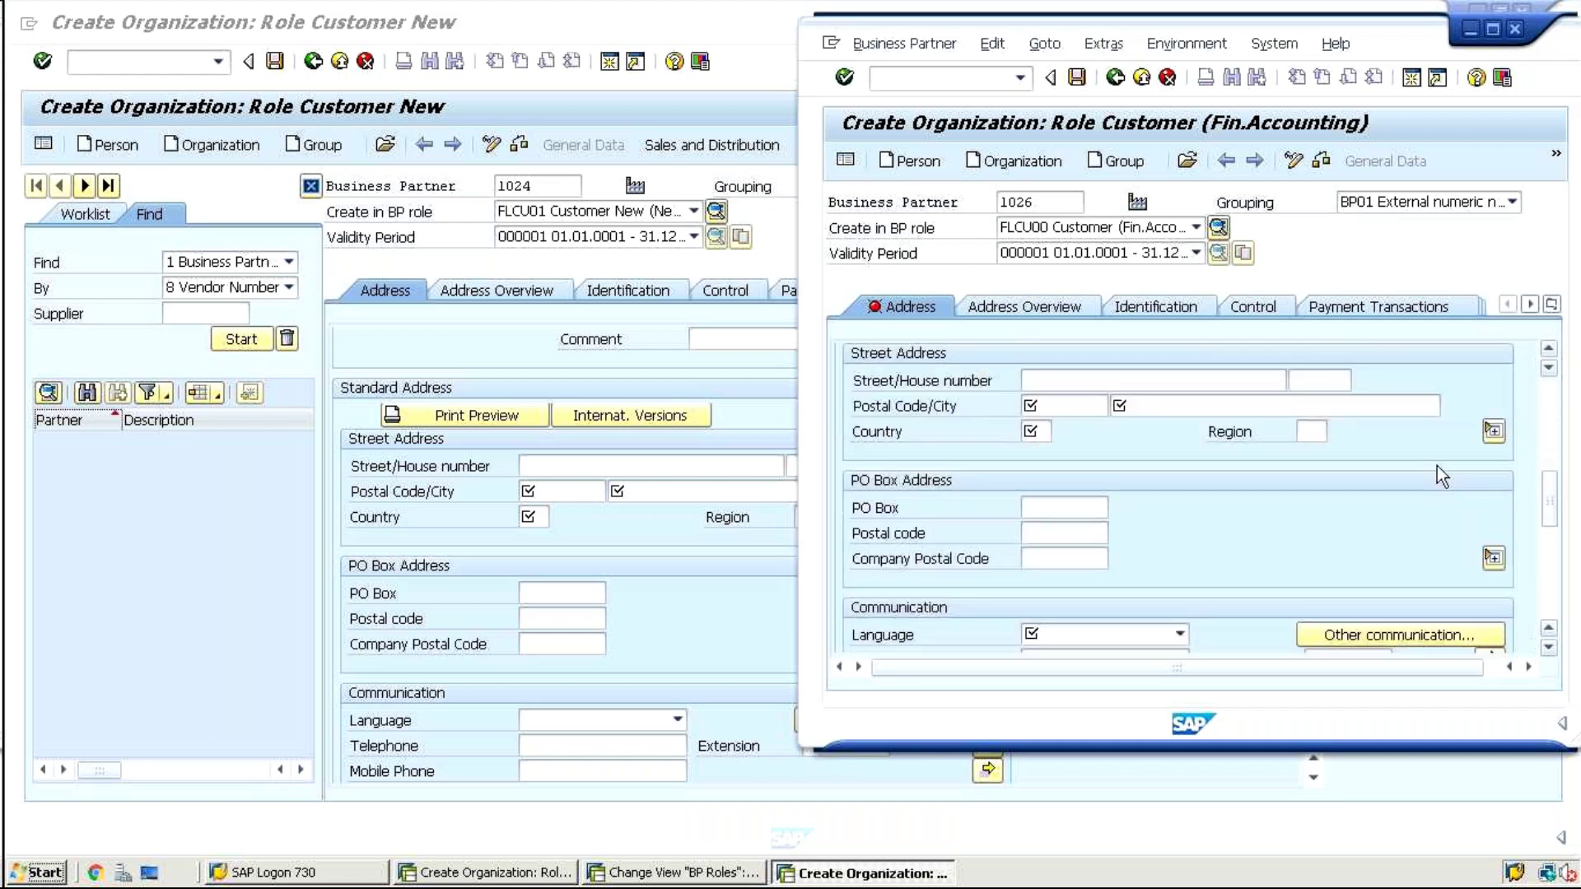
pyautogui.click(1069, 404)
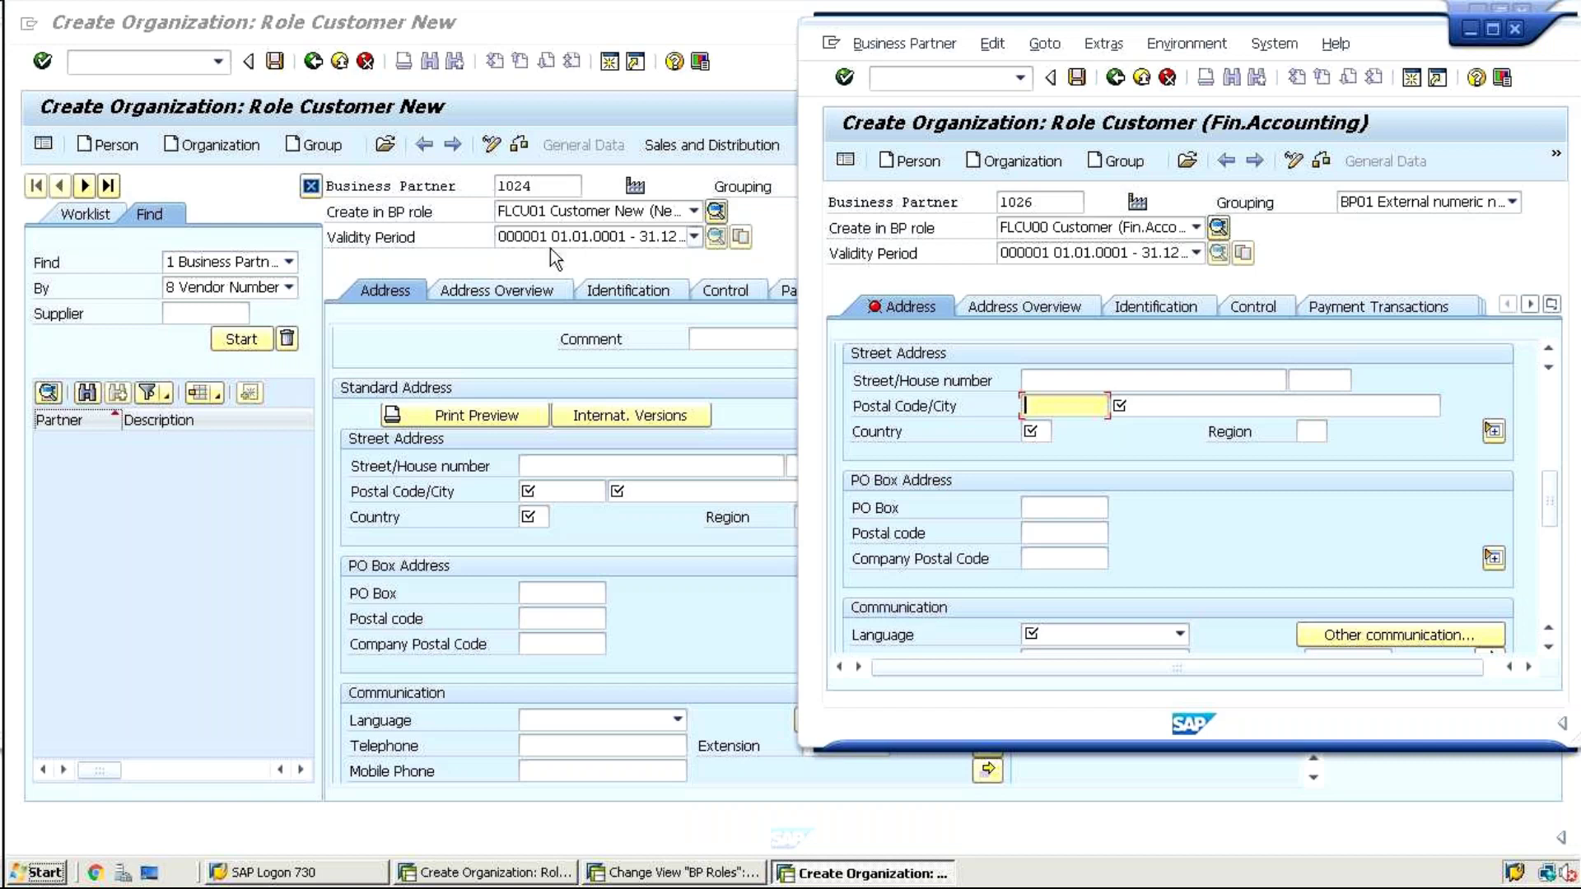
# Review role FLCU00's category, then open the details of role FLCU01 Customer New
pyautogui.click(635, 874)
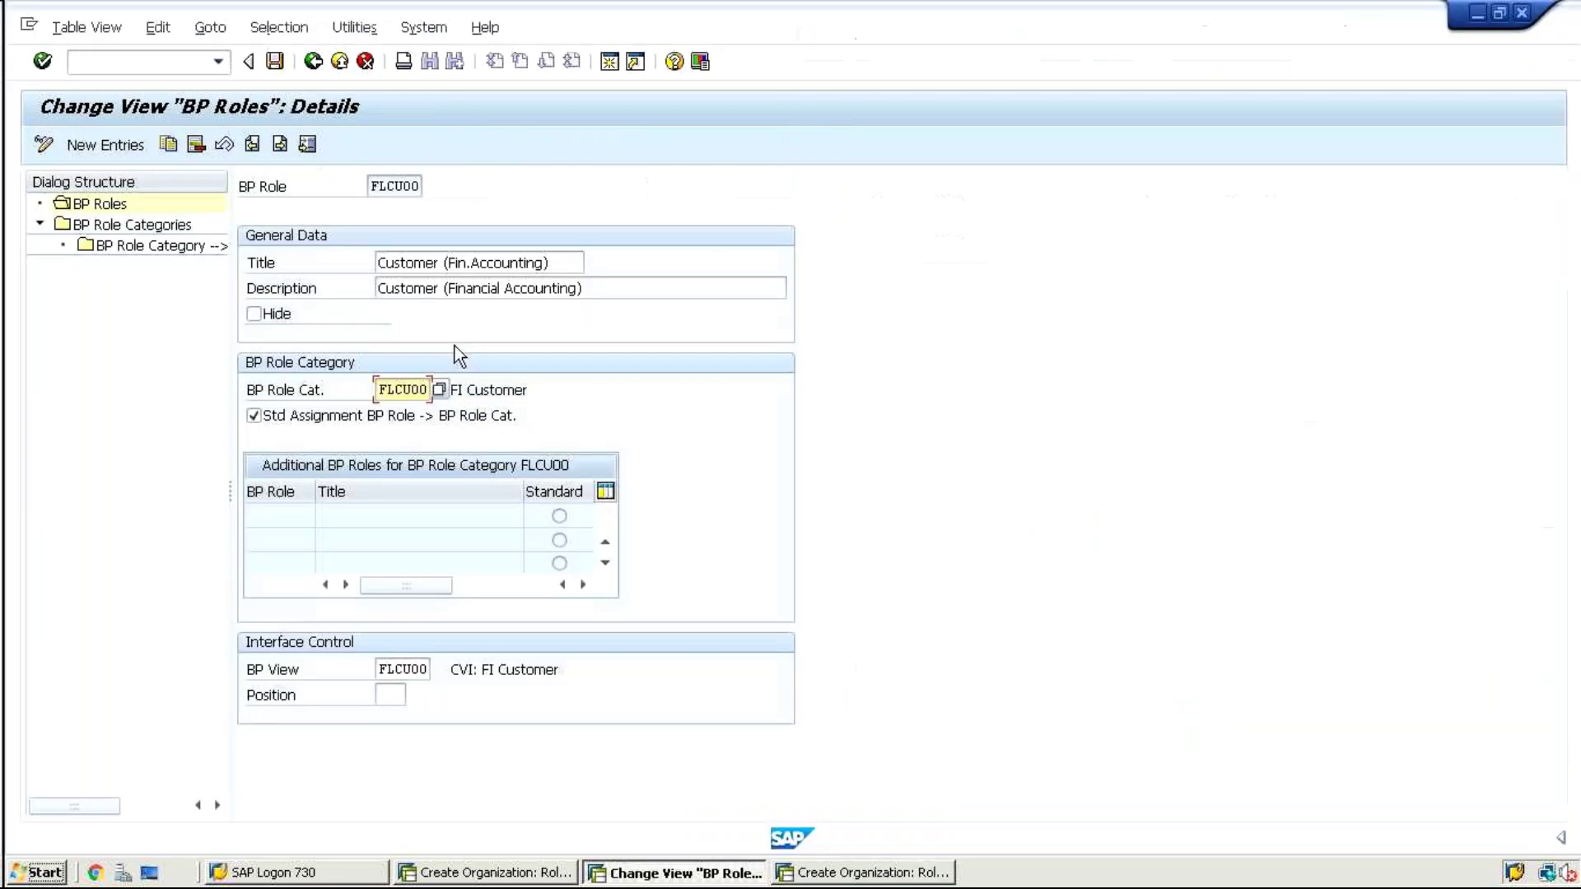
pyautogui.doubleClick(367, 188)
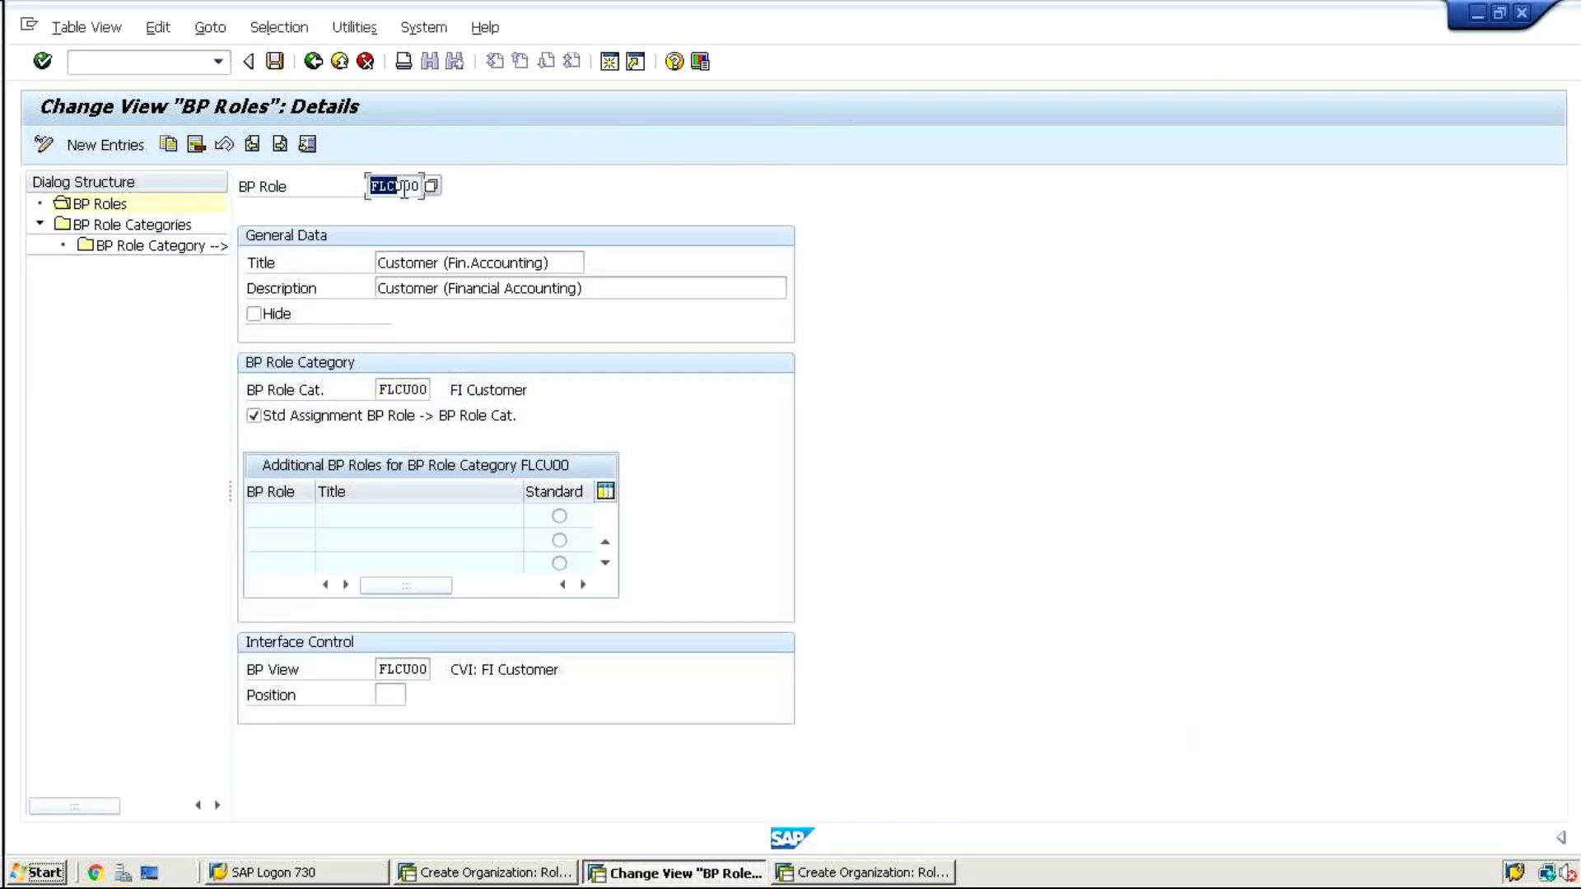
pyautogui.click(378, 389)
pyautogui.click(315, 64)
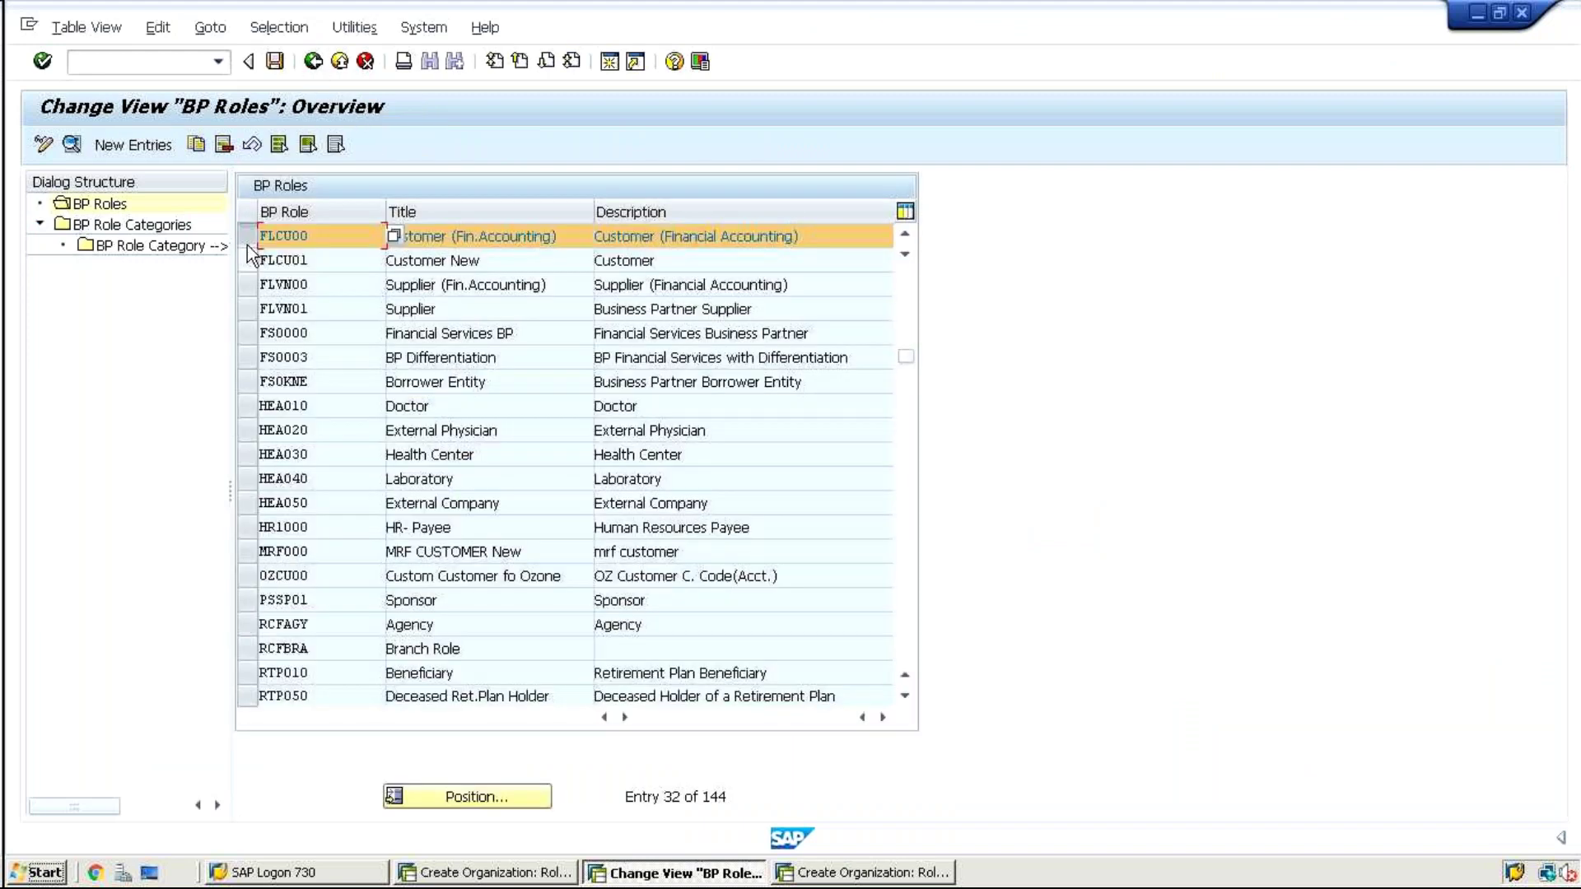
pyautogui.click(240, 261)
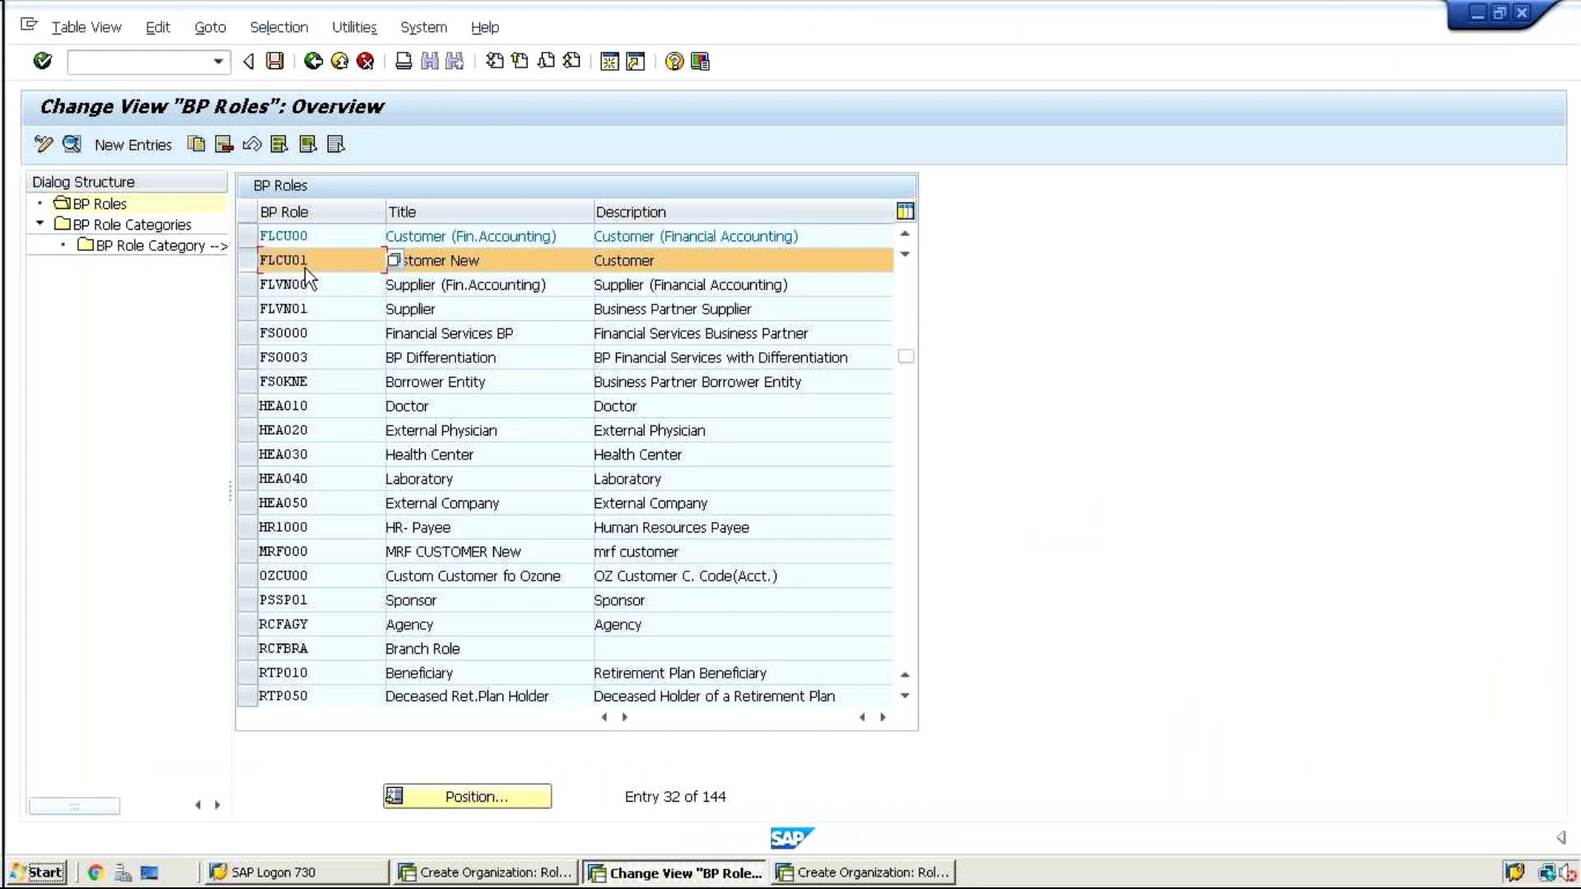
pyautogui.doubleClick(329, 262)
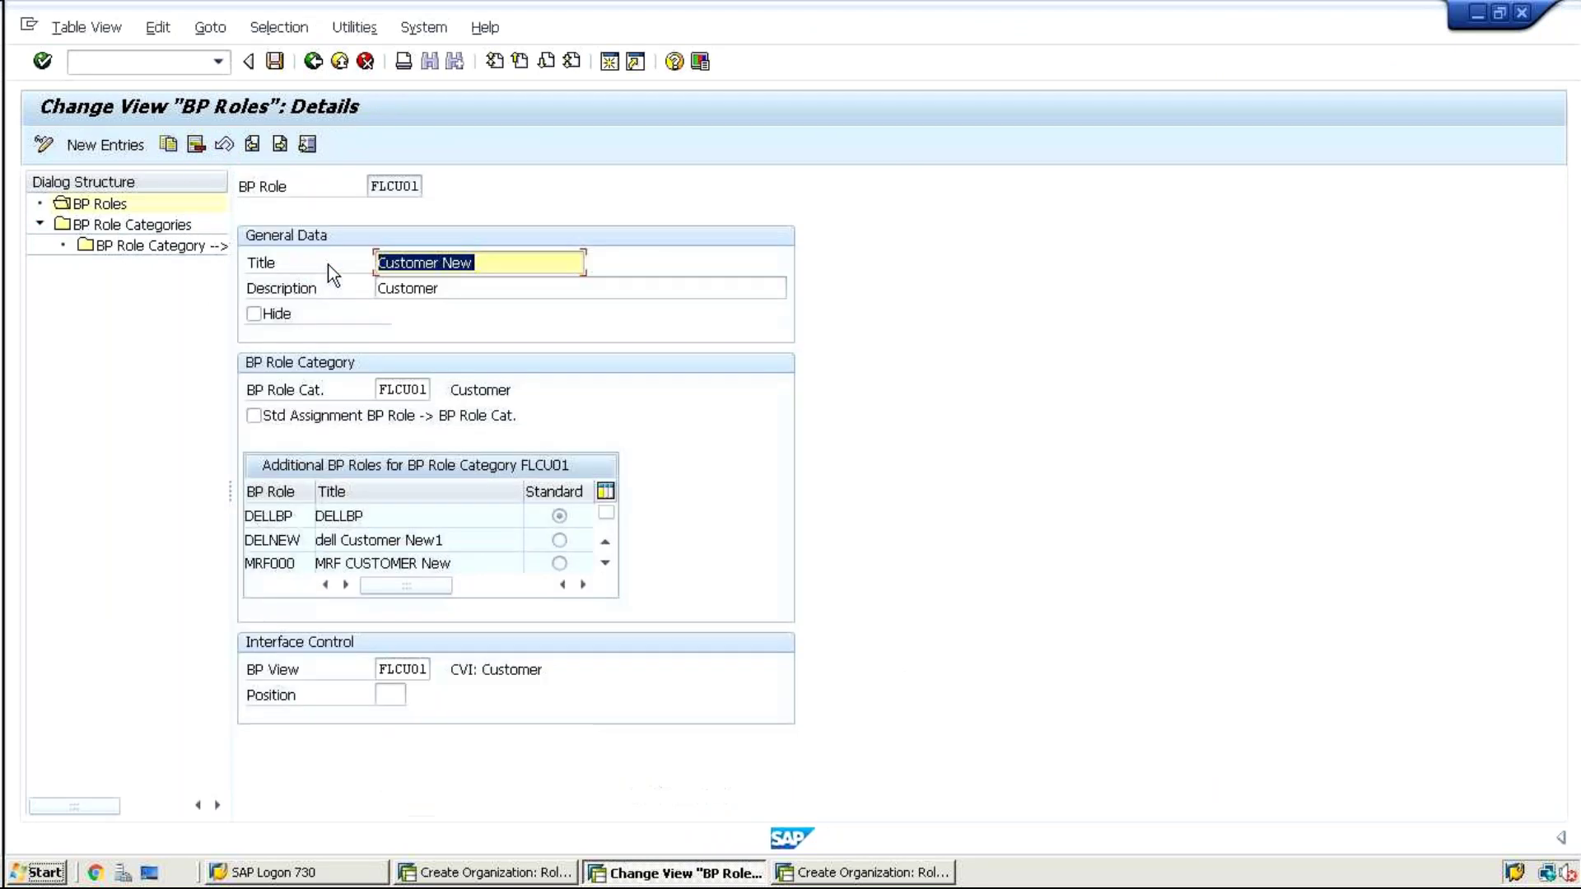
# Change FLCU01's BP role category from FLCU01 to FLCU00 and save
pyautogui.click(379, 389)
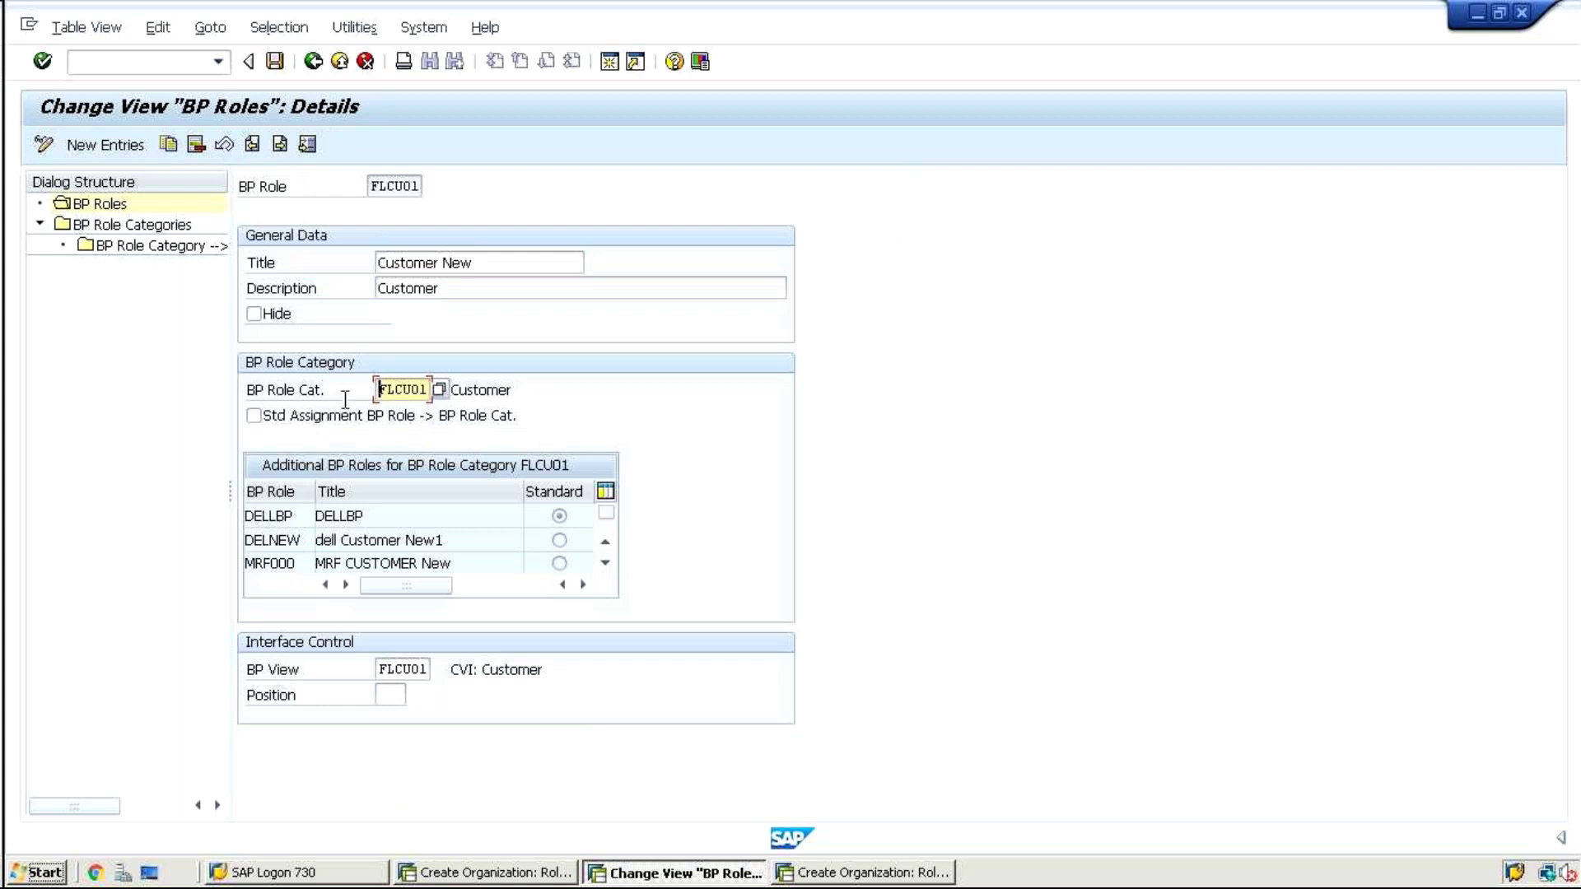
pyautogui.moveTo(379, 390); pyautogui.dragTo(390, 398)
pyautogui.click(426, 391)
pyautogui.press('BackSpace')
pyautogui.write('0')
pyautogui.press('Return')
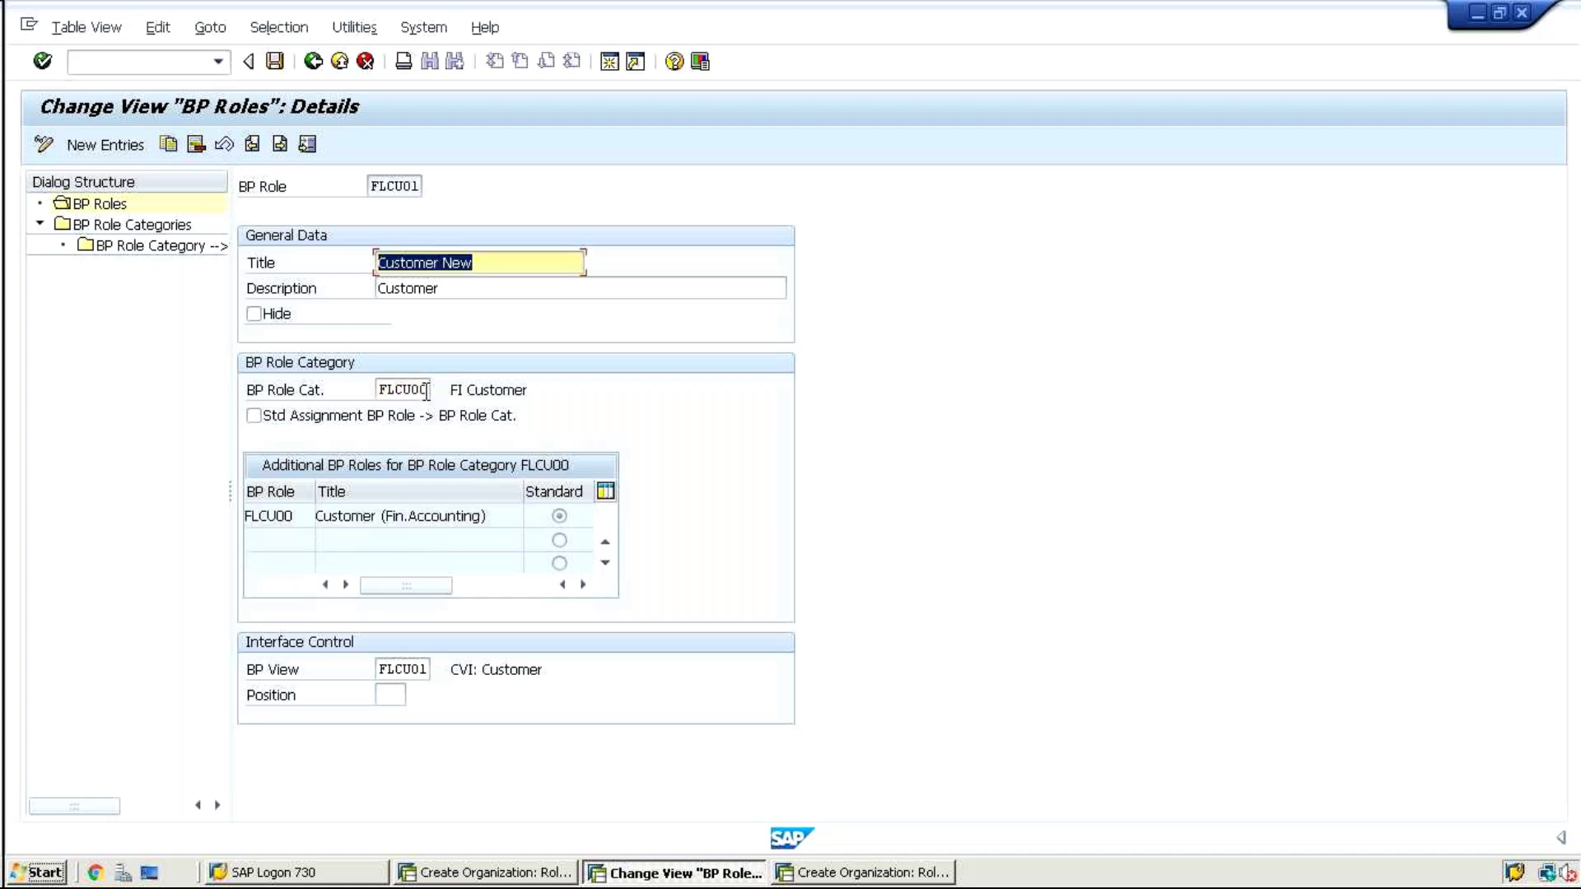
pyautogui.hotkey('ctrl', 's')
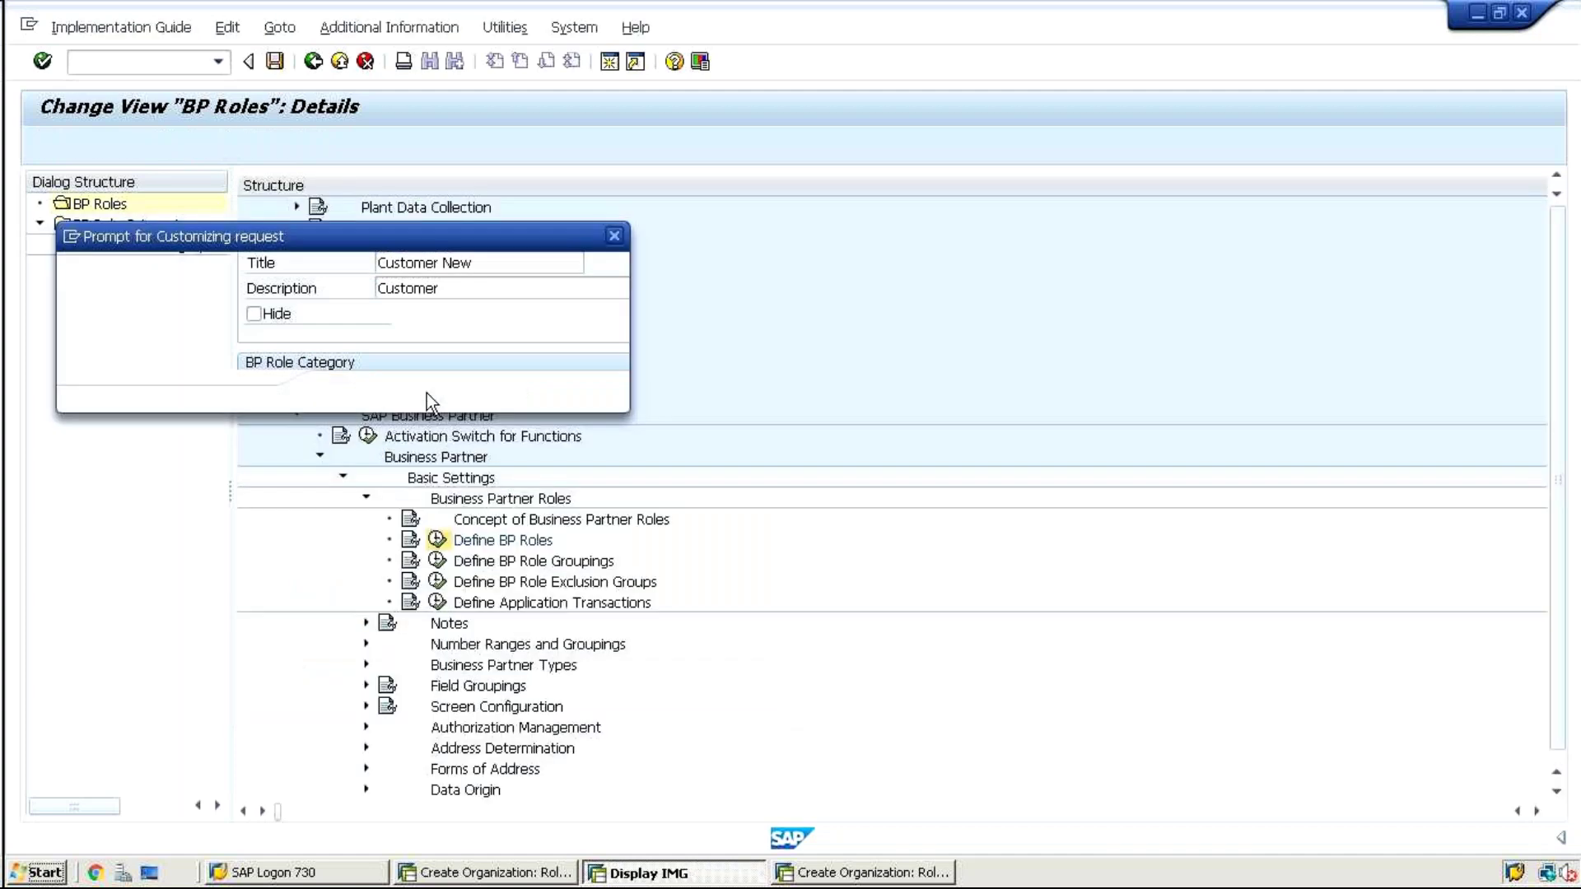
# Verify the FLCU00 role details, then return to the organization creation window
pyautogui.moveTo(373, 189); pyautogui.dragTo(418, 188)
pyautogui.click(418, 187)
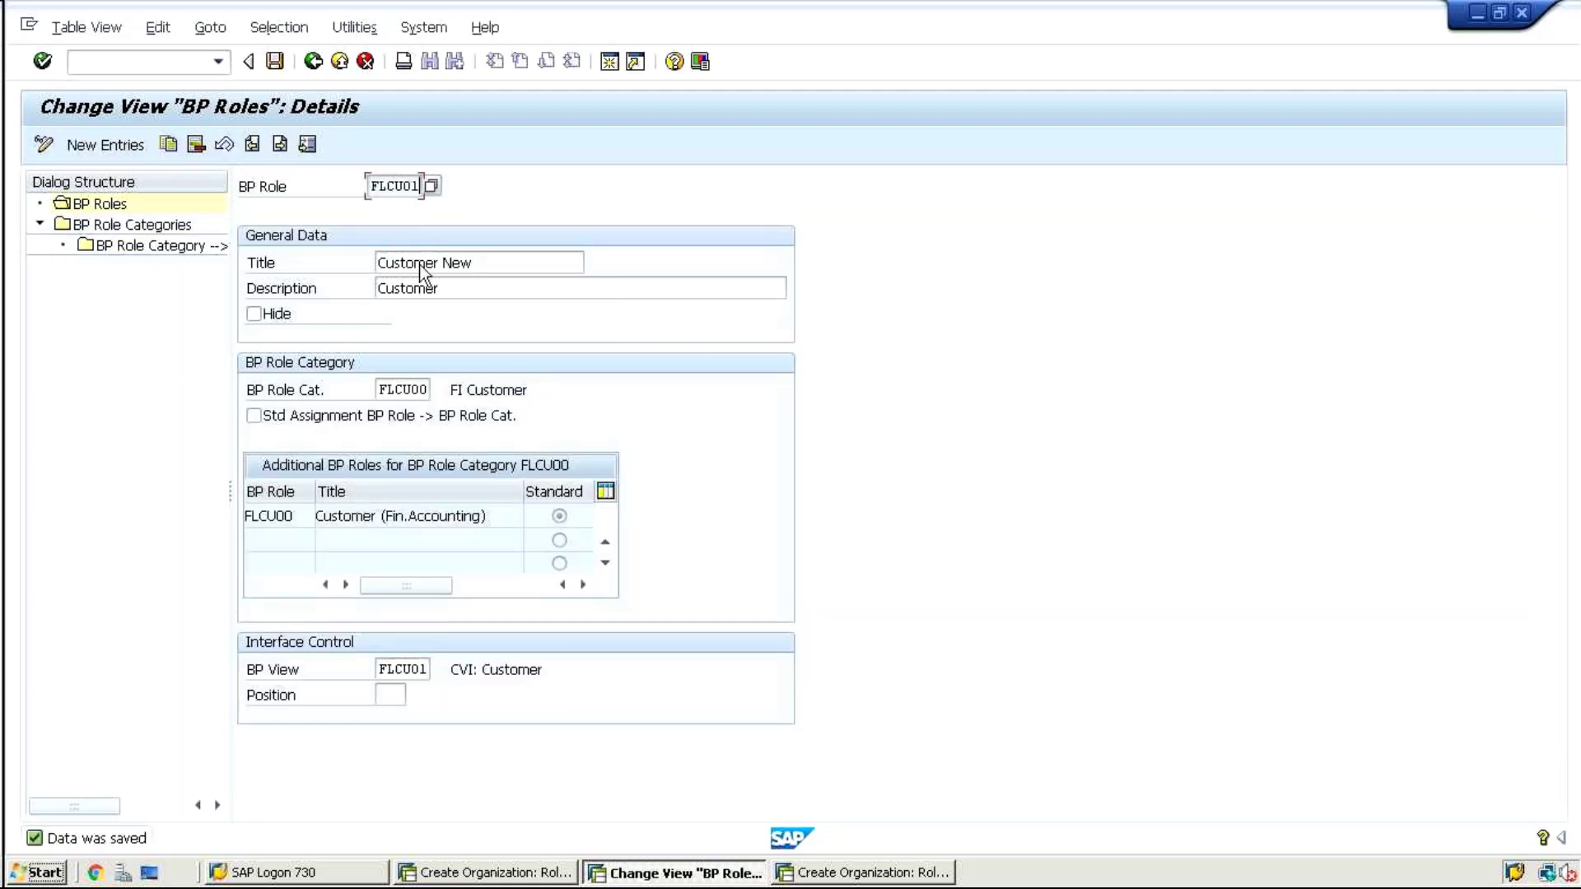
pyautogui.click(405, 390)
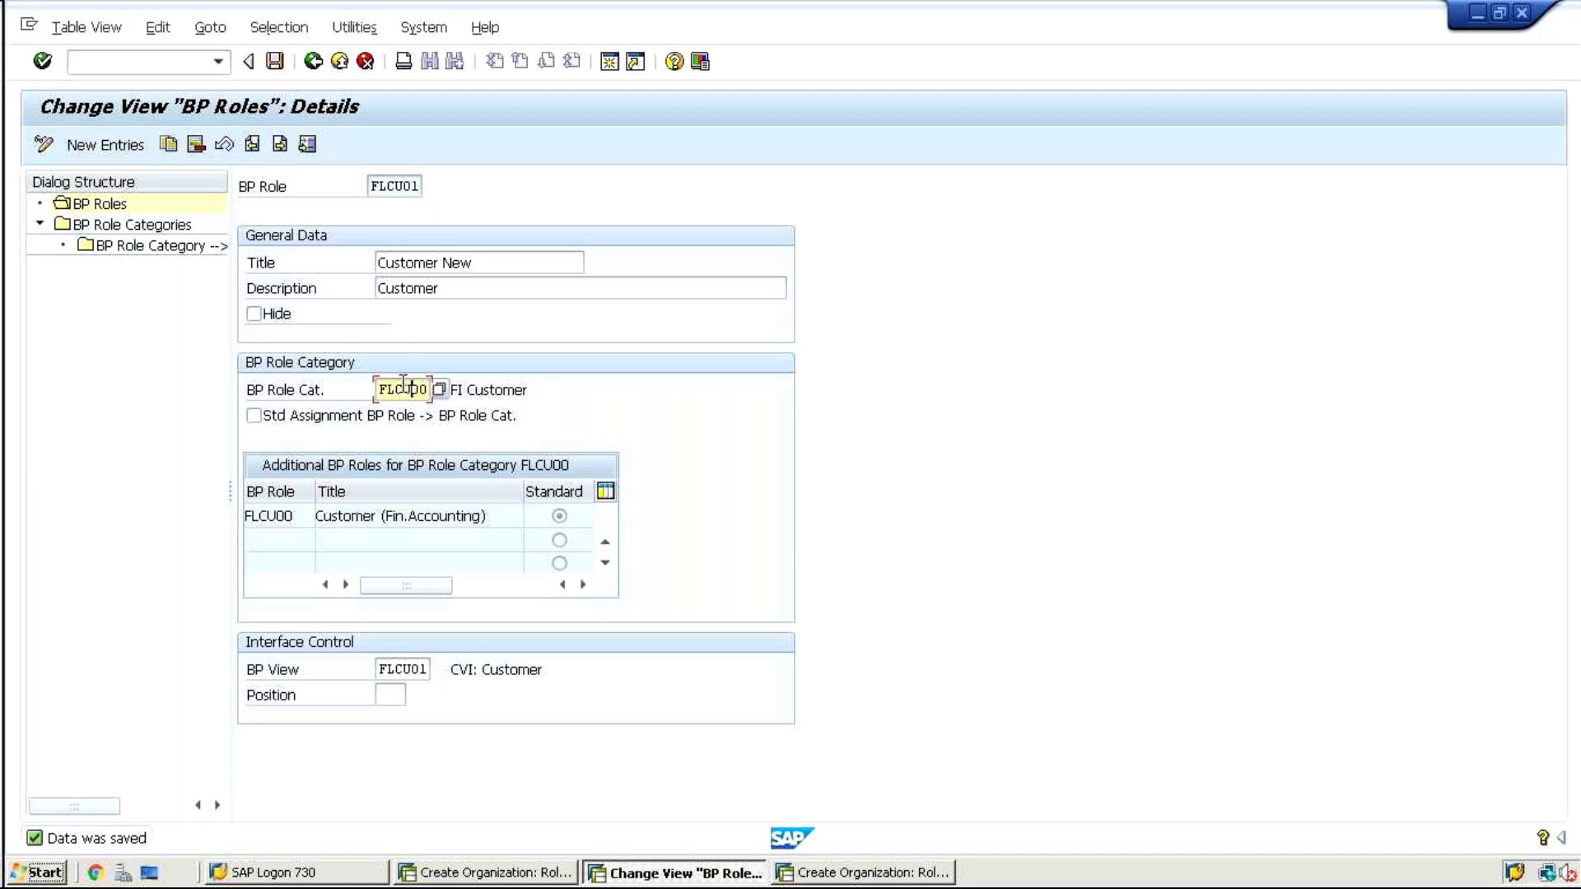
pyautogui.click(312, 62)
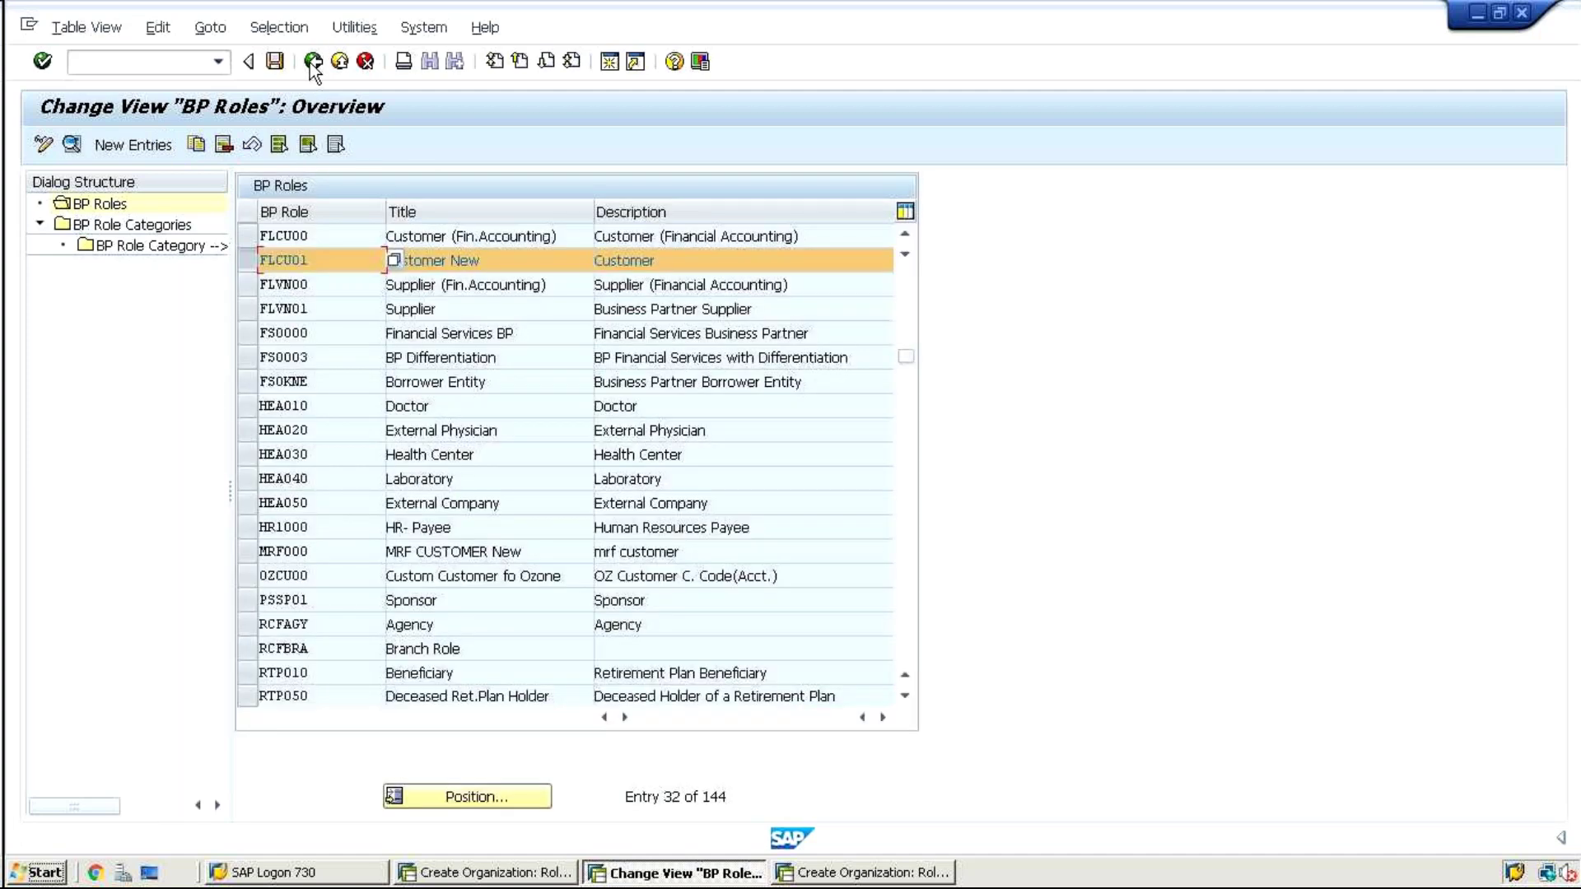
pyautogui.click(244, 272)
pyautogui.click(244, 239)
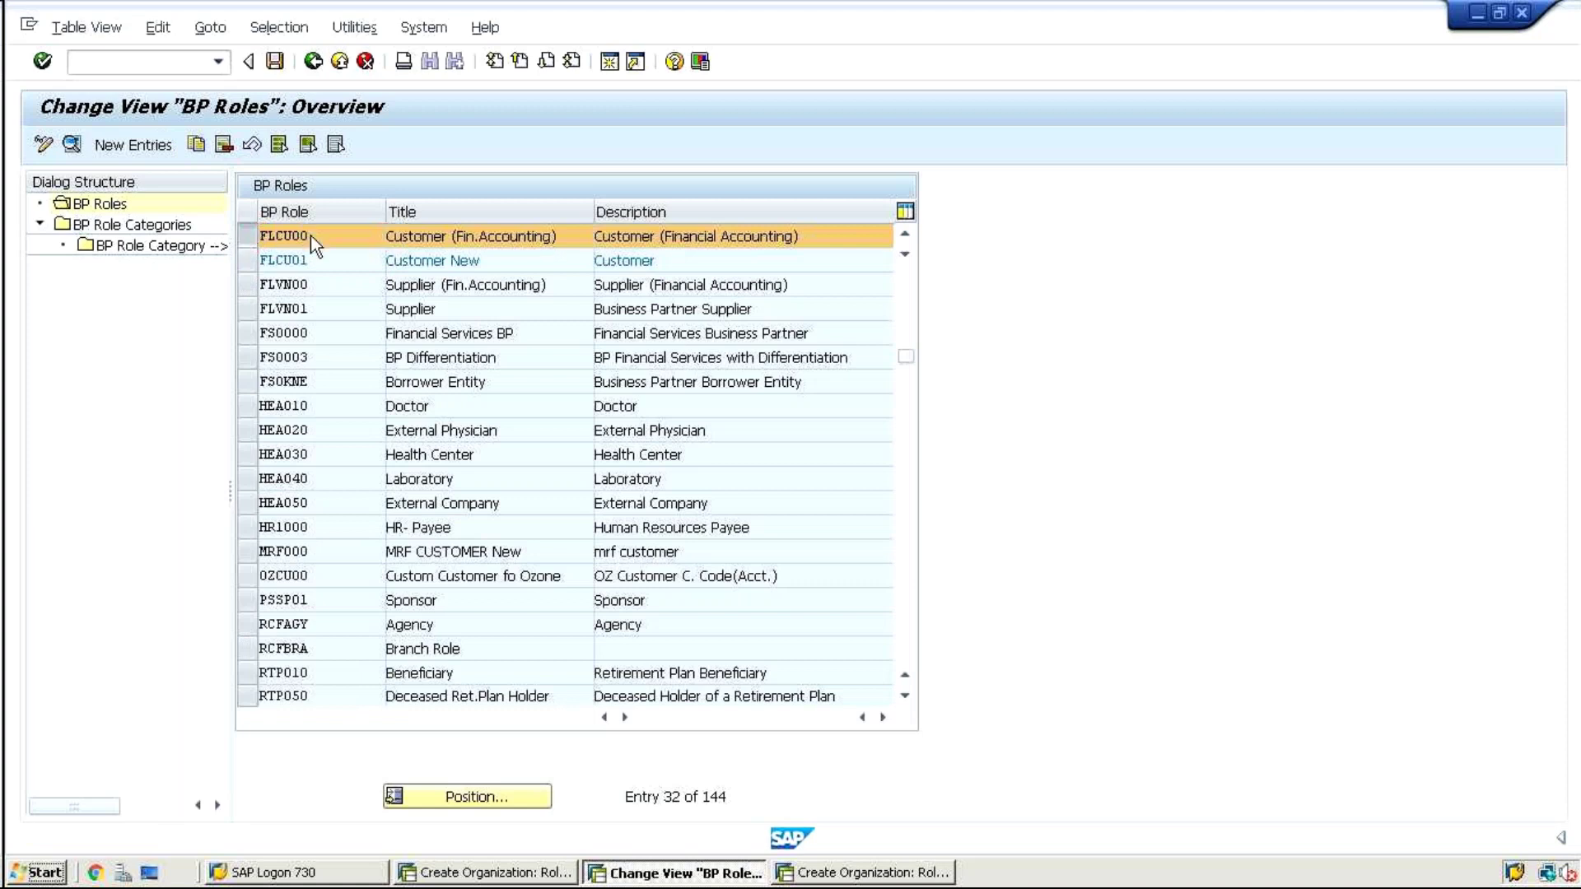
pyautogui.doubleClick(310, 235)
pyautogui.click(420, 391)
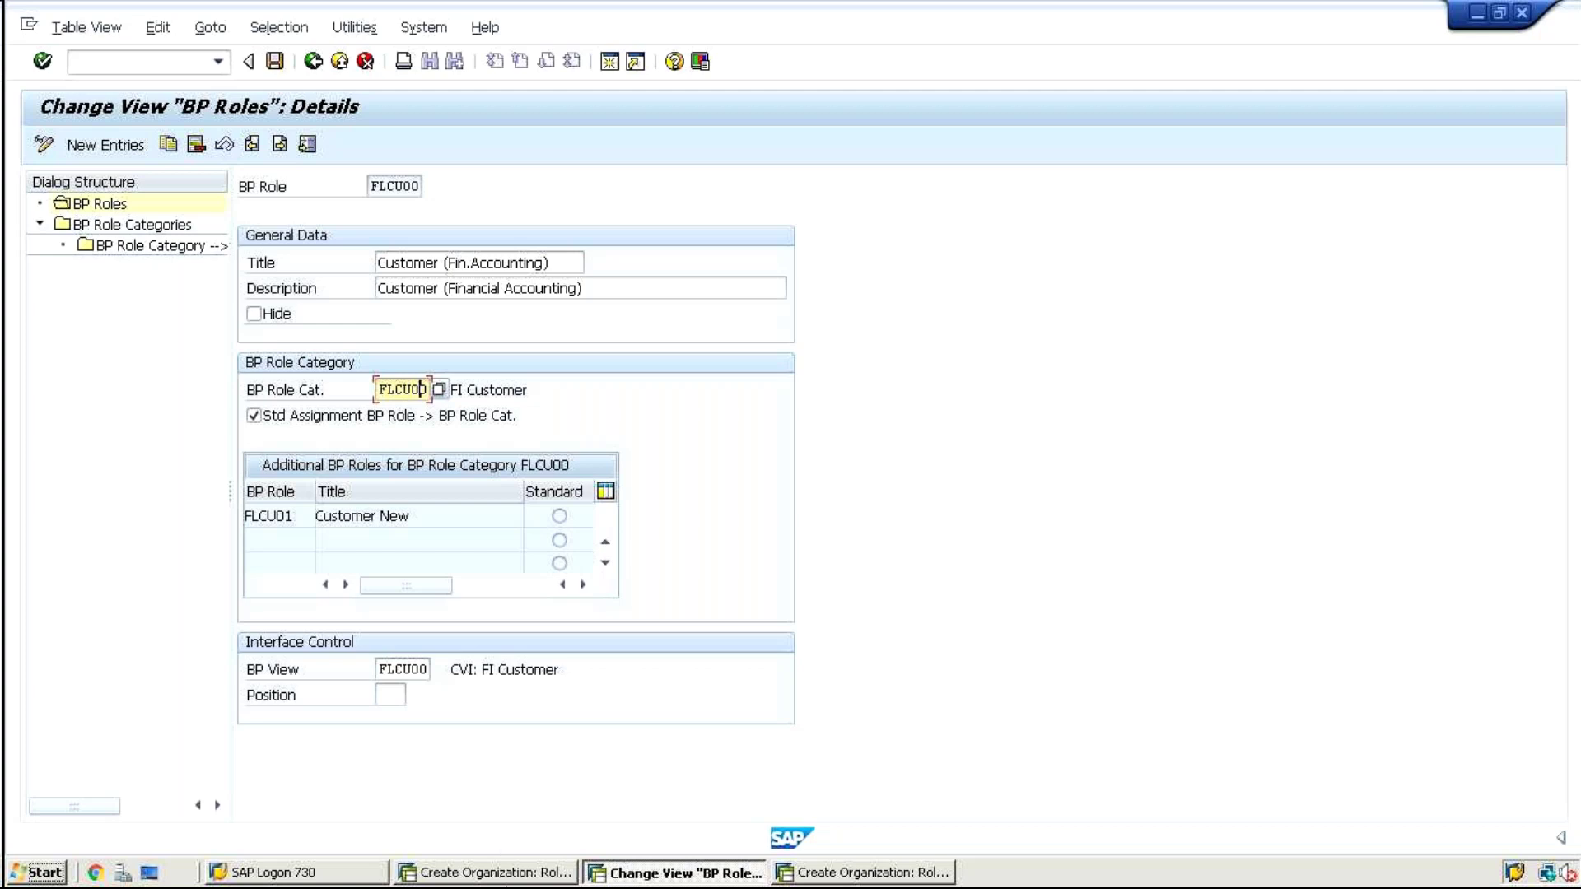
pyautogui.click(475, 869)
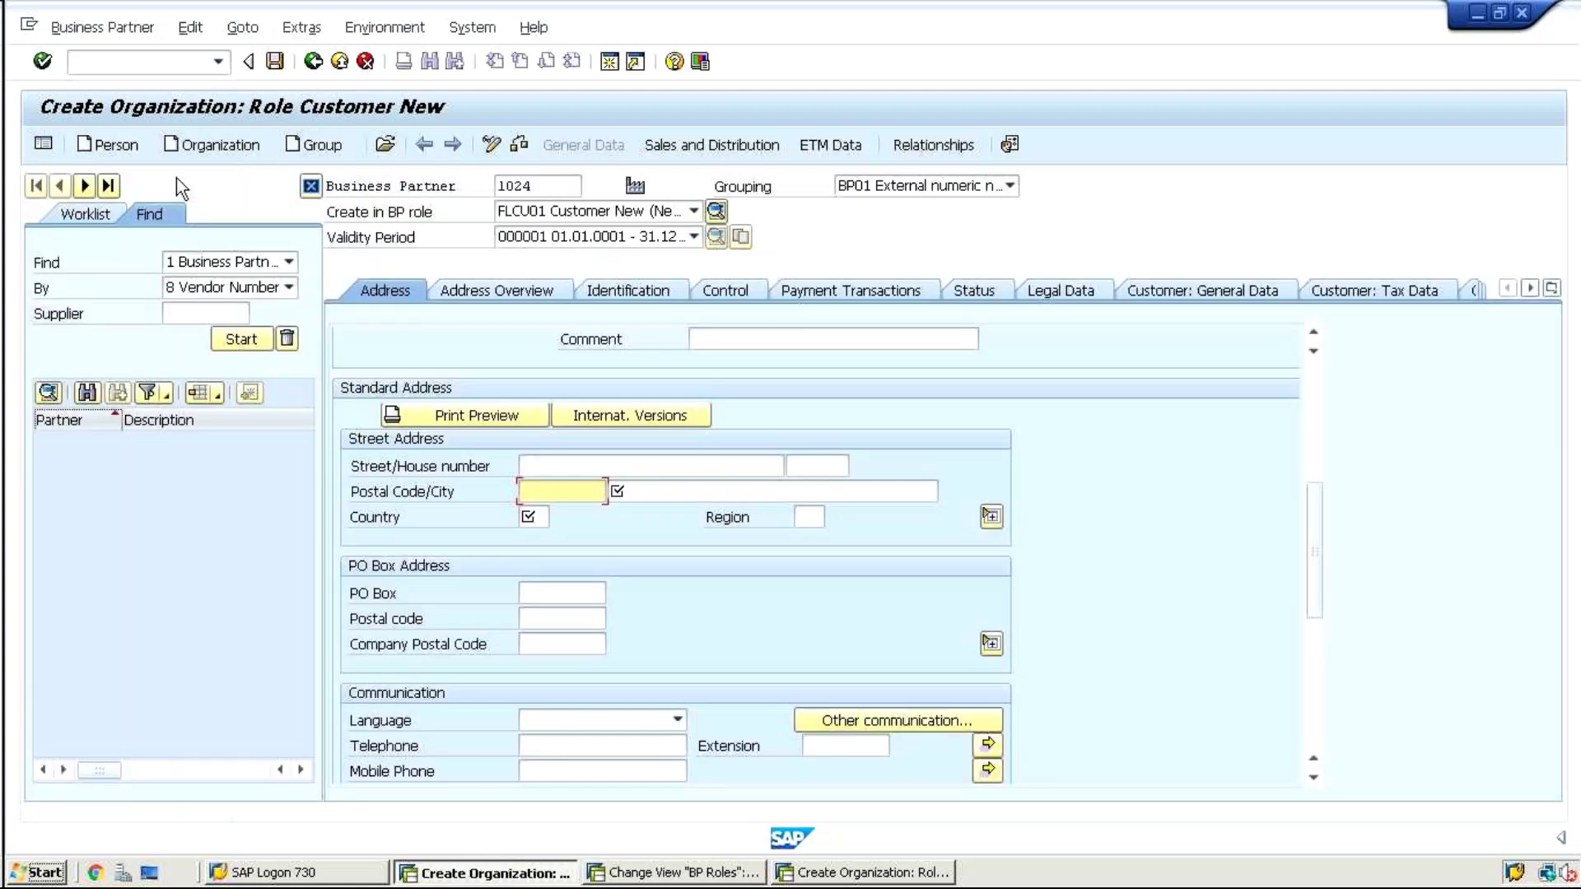
# Discard the open partner and create 1024 named 'test' in role FLCU00 Customer (Fin.Accounting)
pyautogui.click(184, 145)
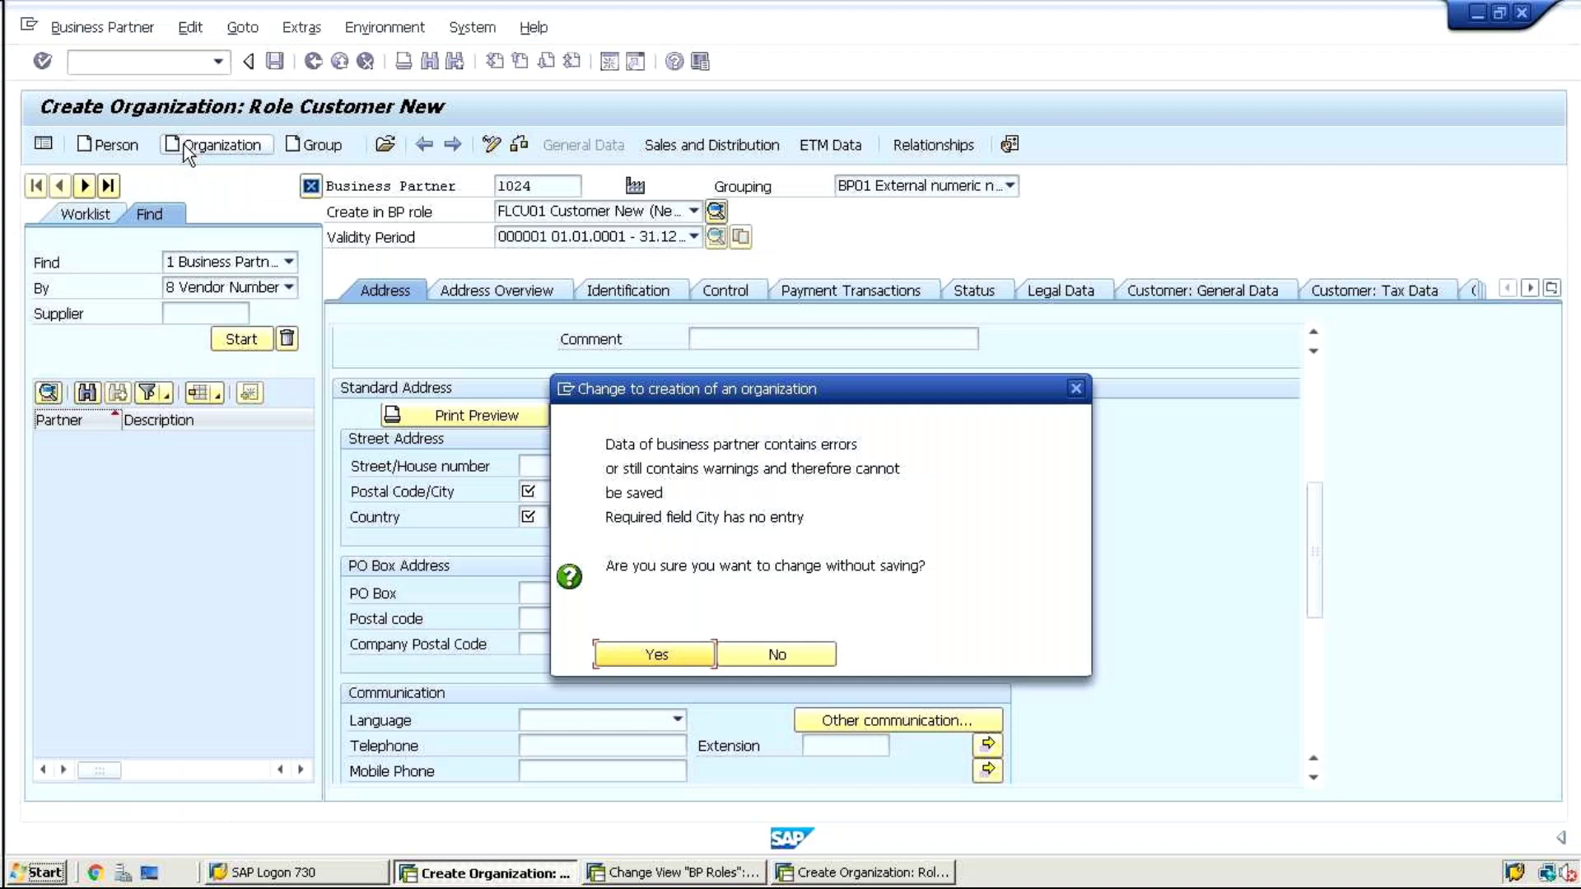
pyautogui.click(666, 650)
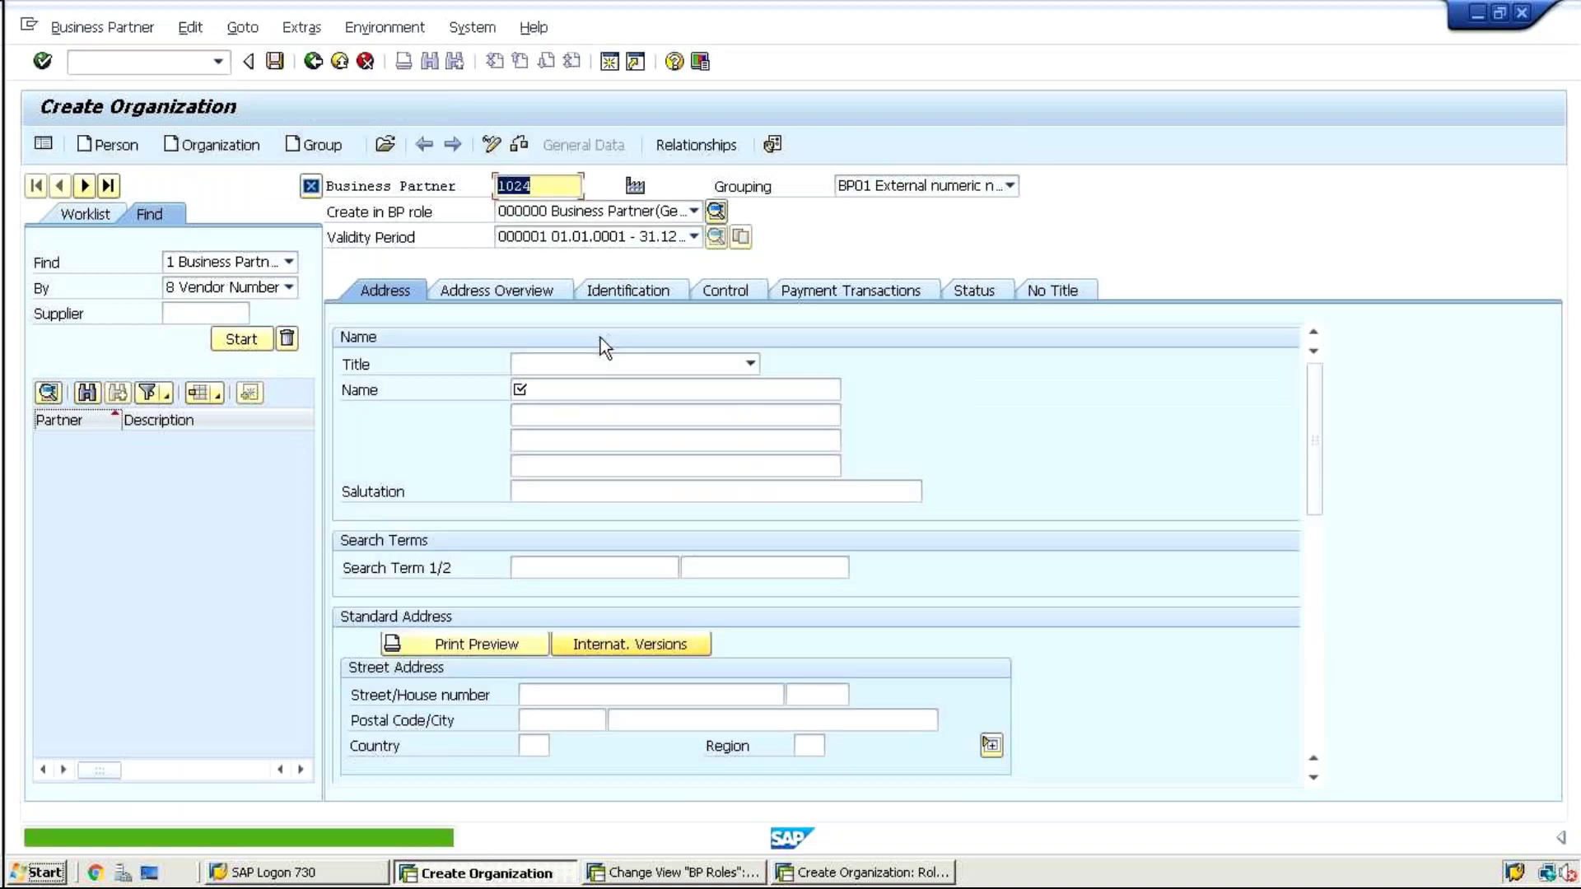
pyautogui.click(571, 392)
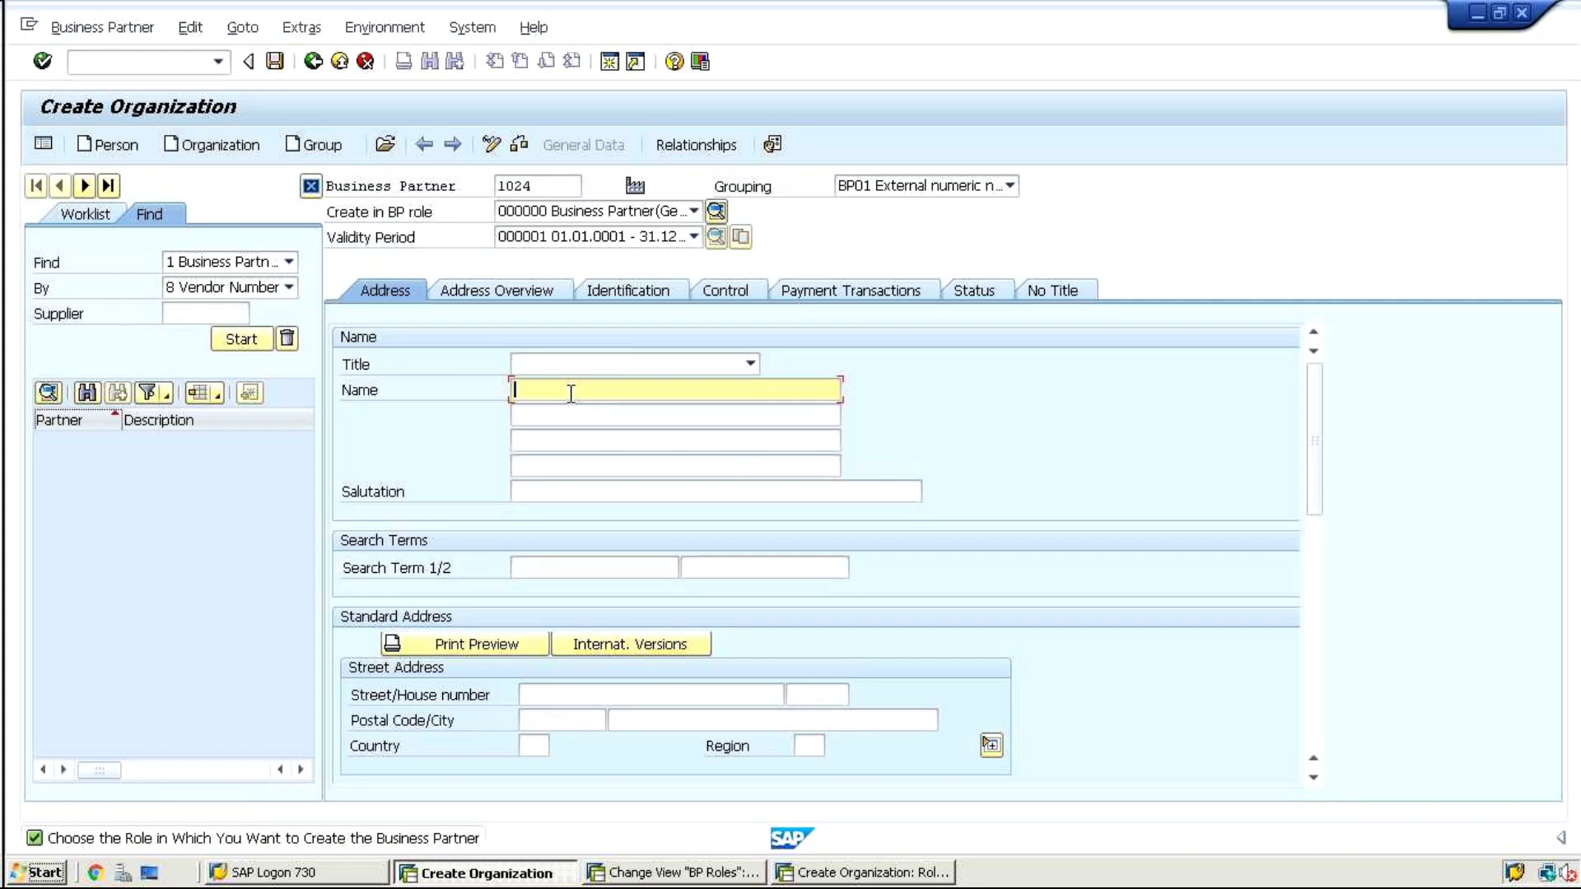
pyautogui.write('test')
pyautogui.press('Return')
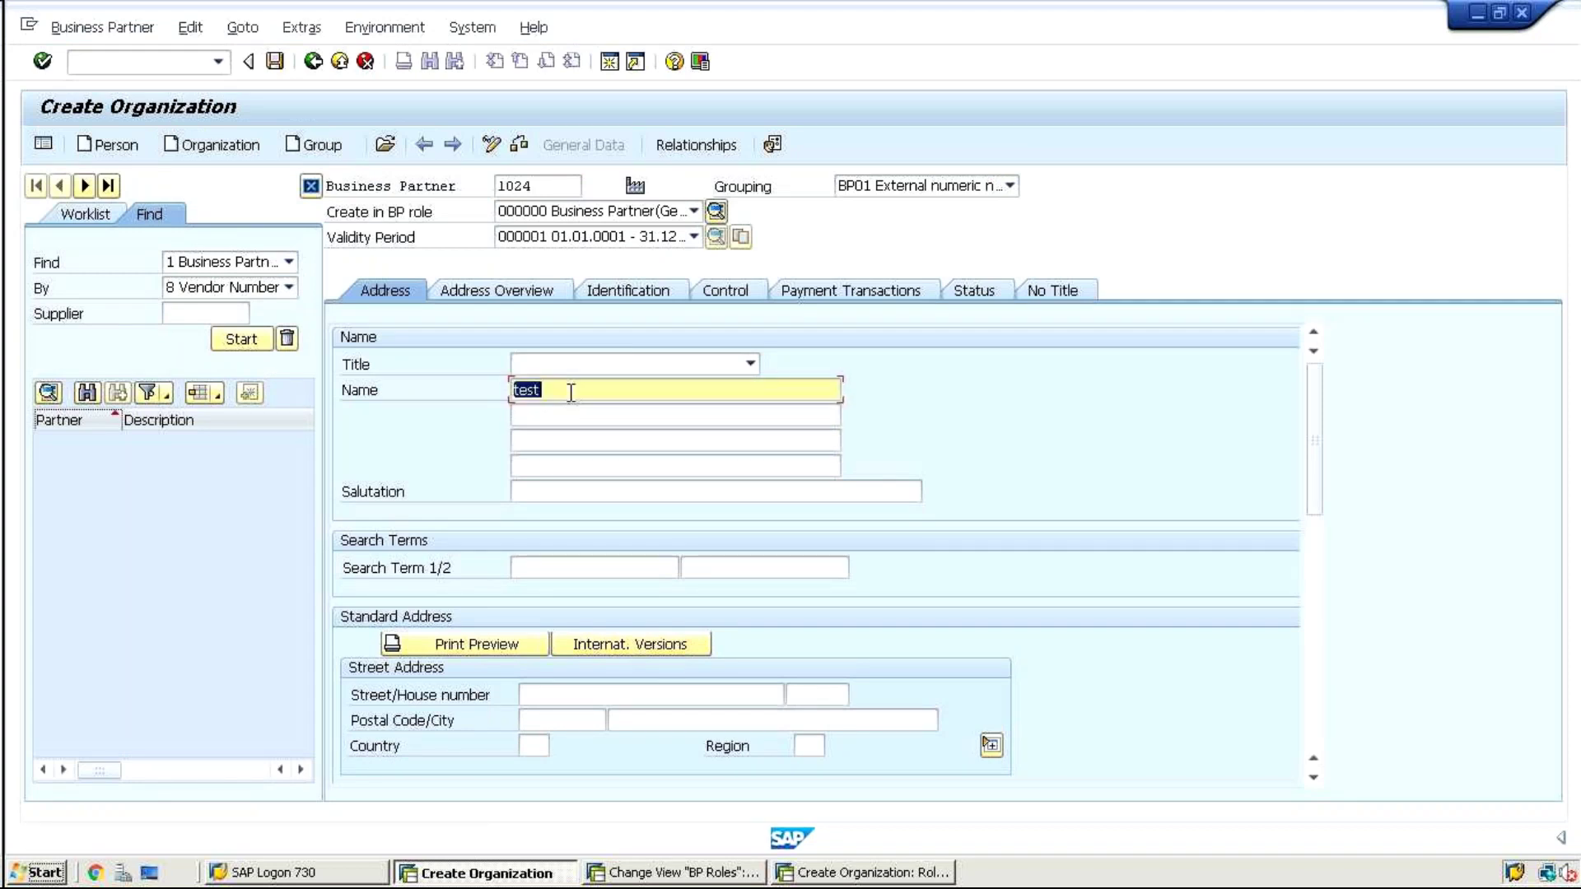
pyautogui.click(543, 216)
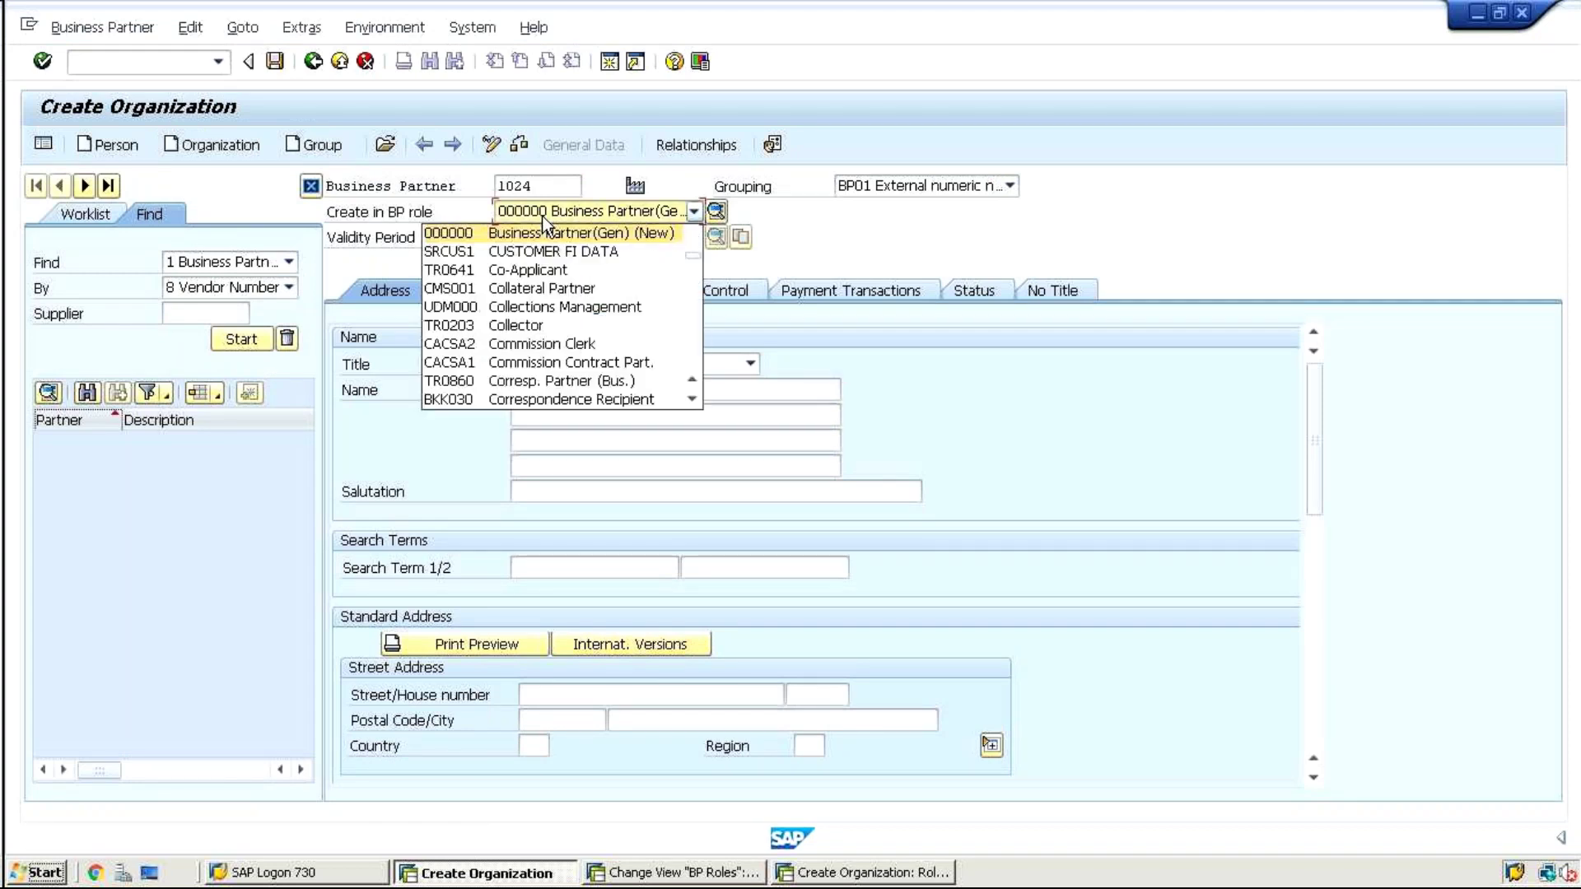
pyautogui.scroll(-3, 539, 399)
pyautogui.click(539, 400)
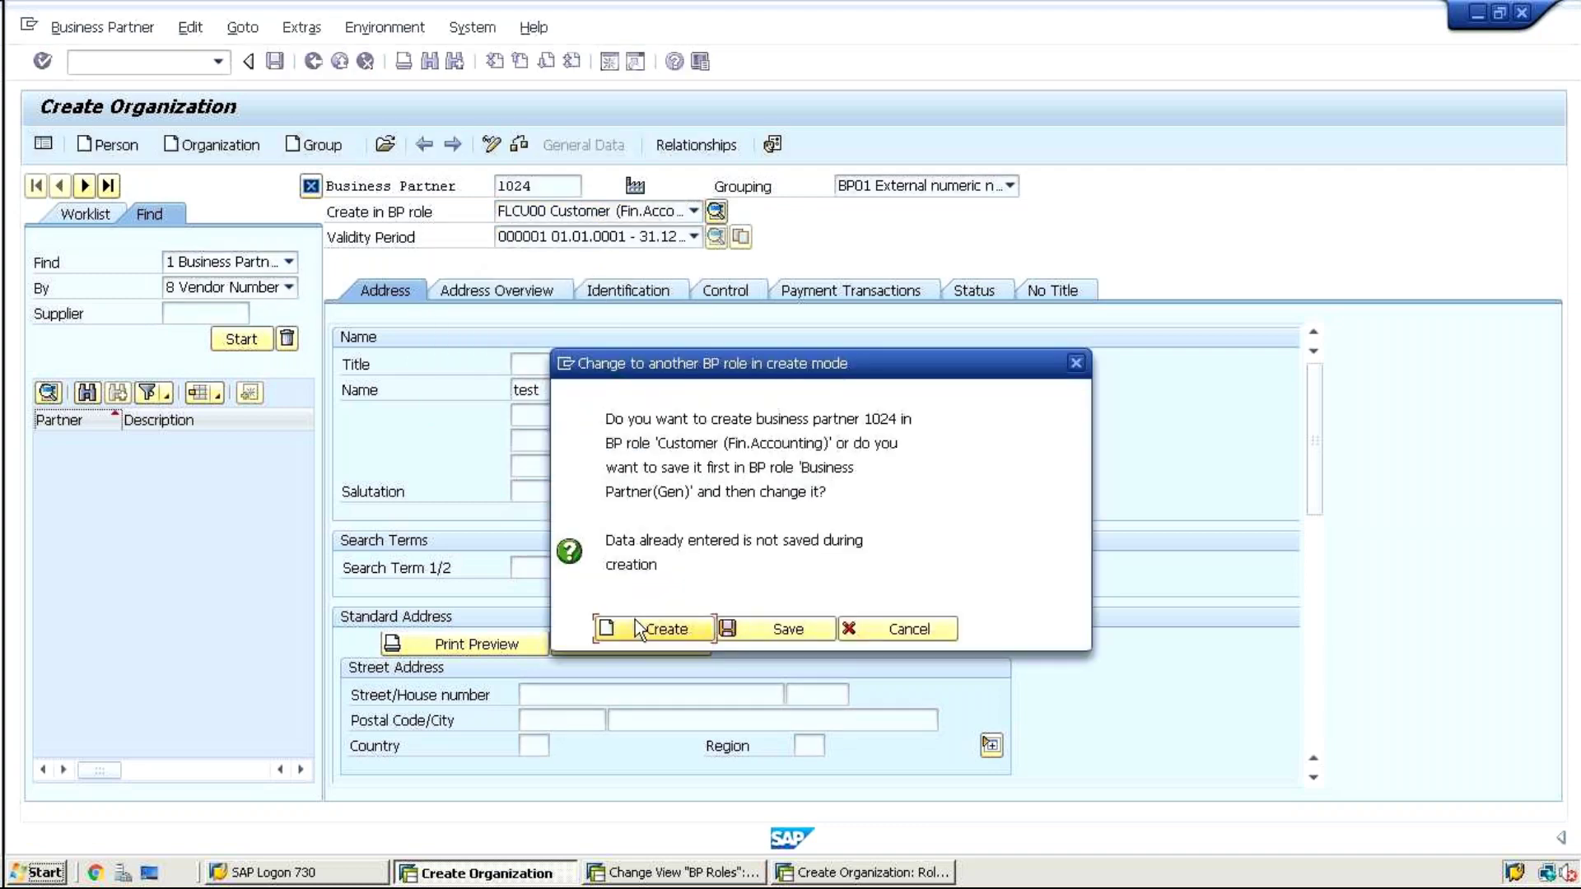
pyautogui.click(675, 630)
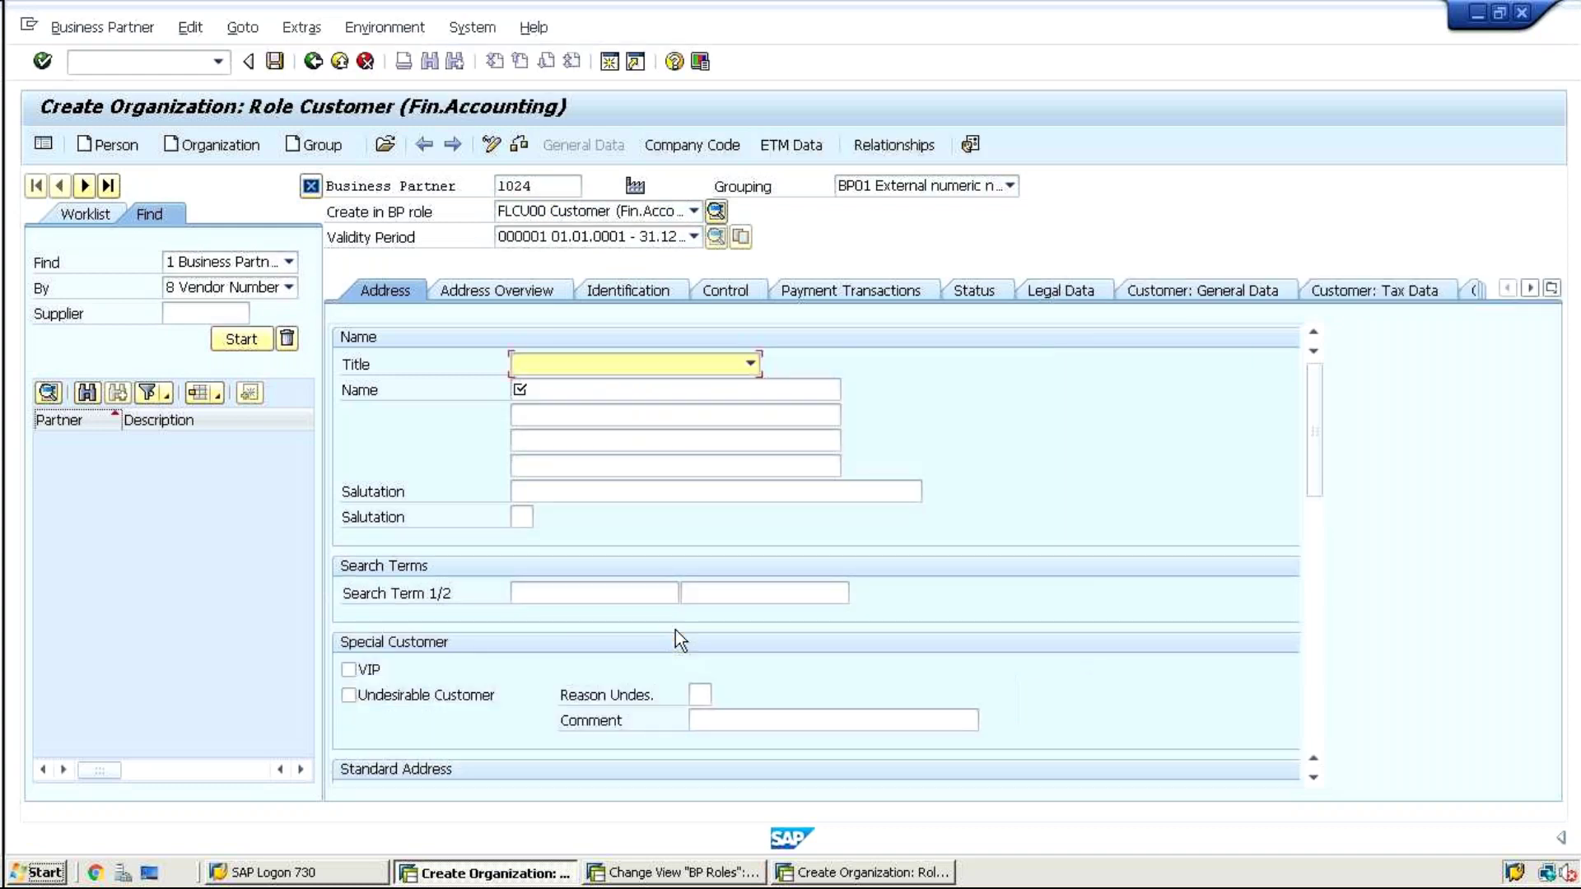
# Re-enter name 'test', see Language Key flagged as missing, and discard the partner unsaved
pyautogui.click(568, 389)
pyautogui.write('test')
pyautogui.press('Return')
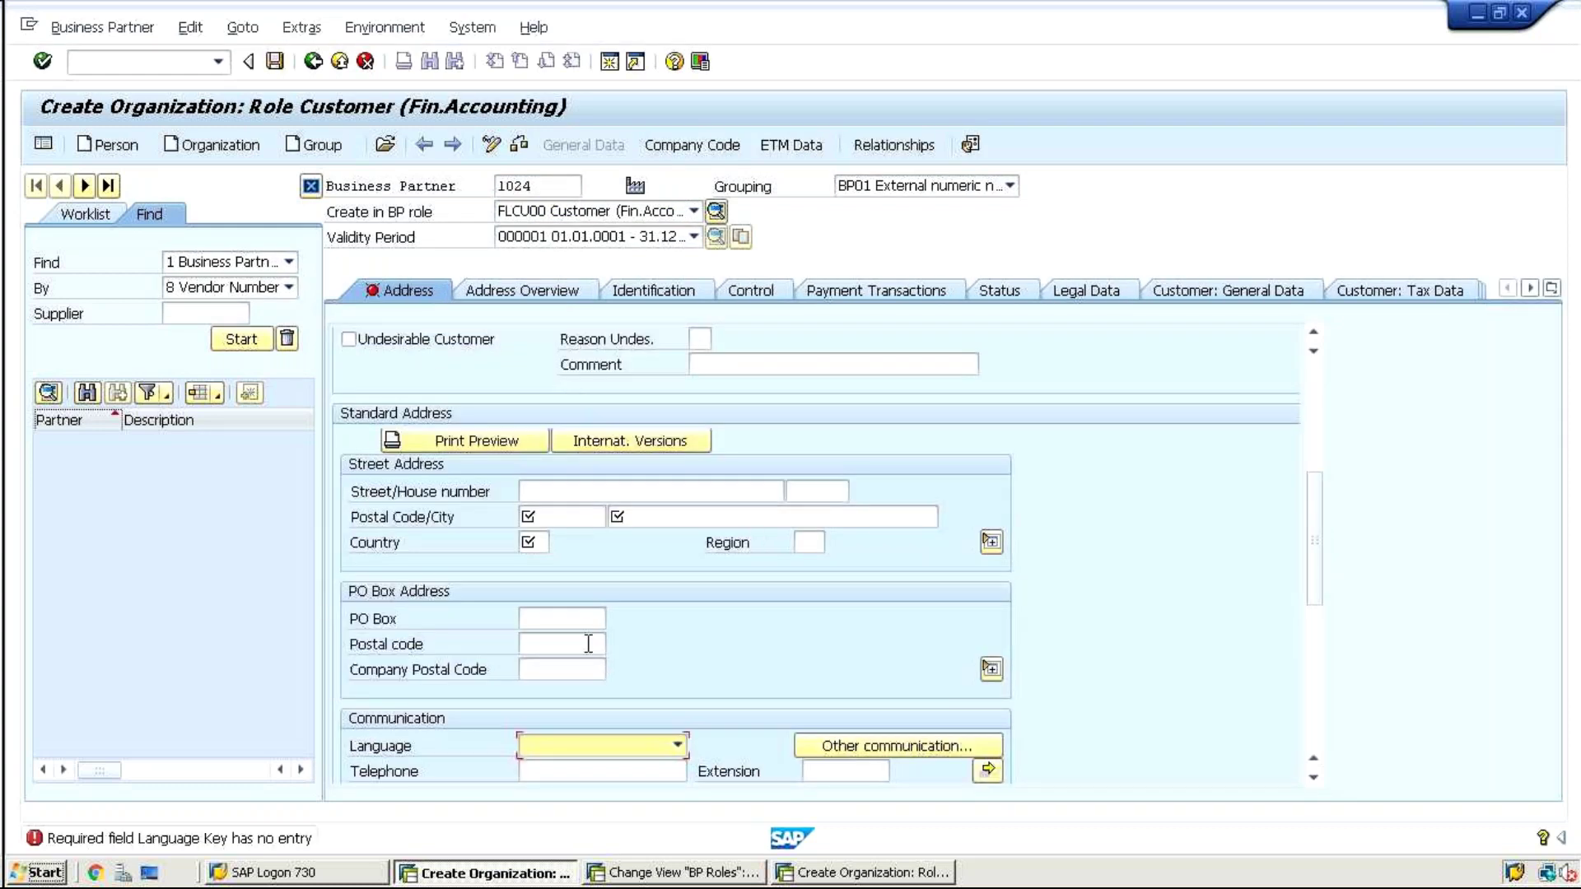
pyautogui.click(552, 512)
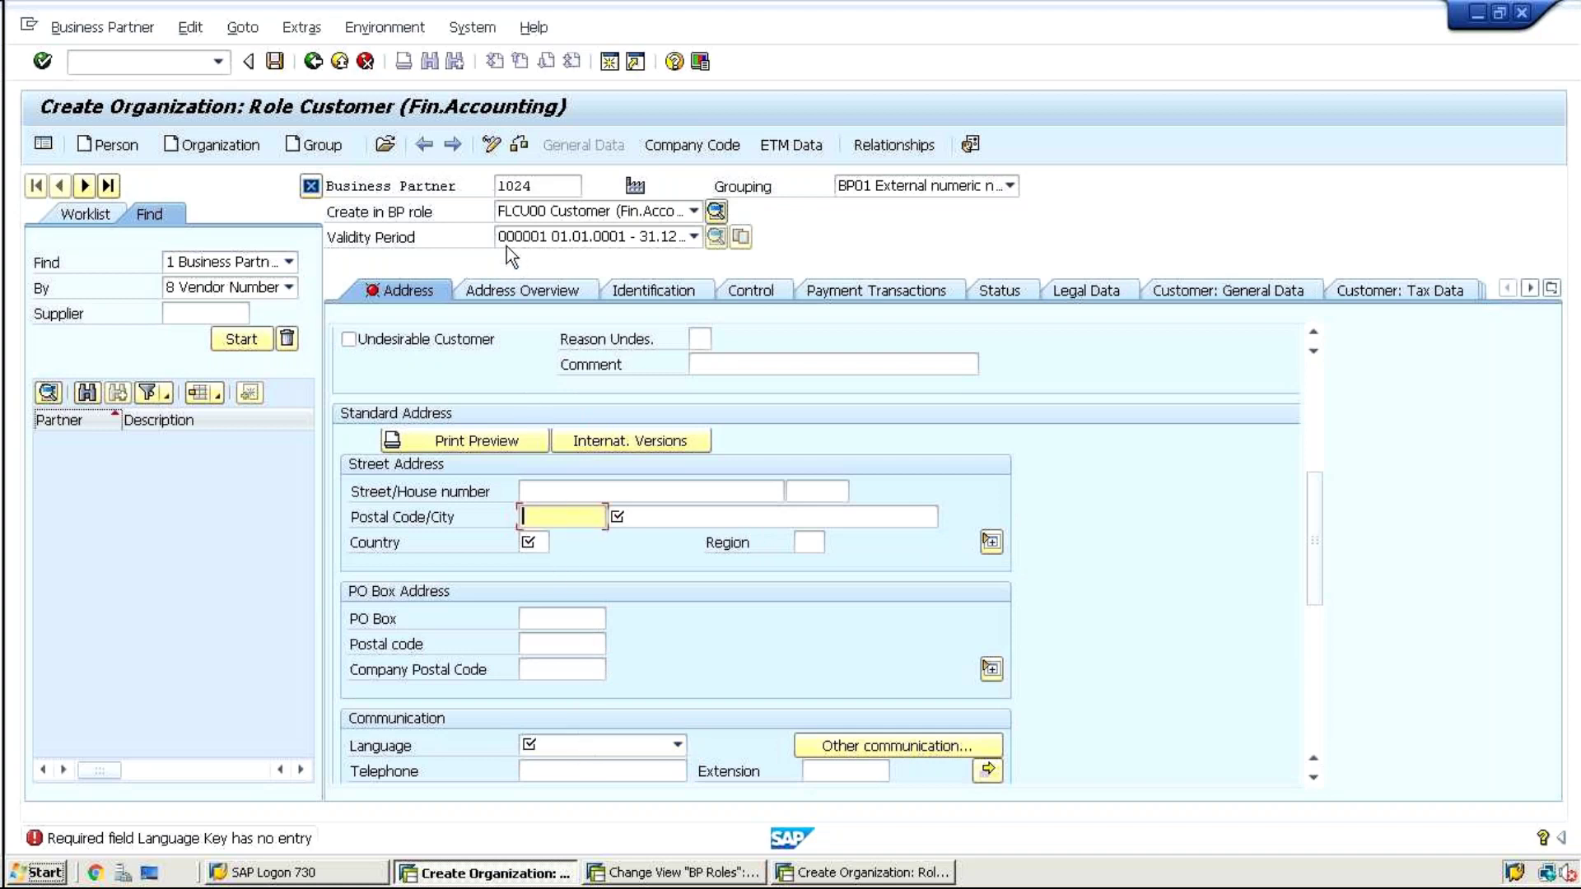
pyautogui.click(216, 145)
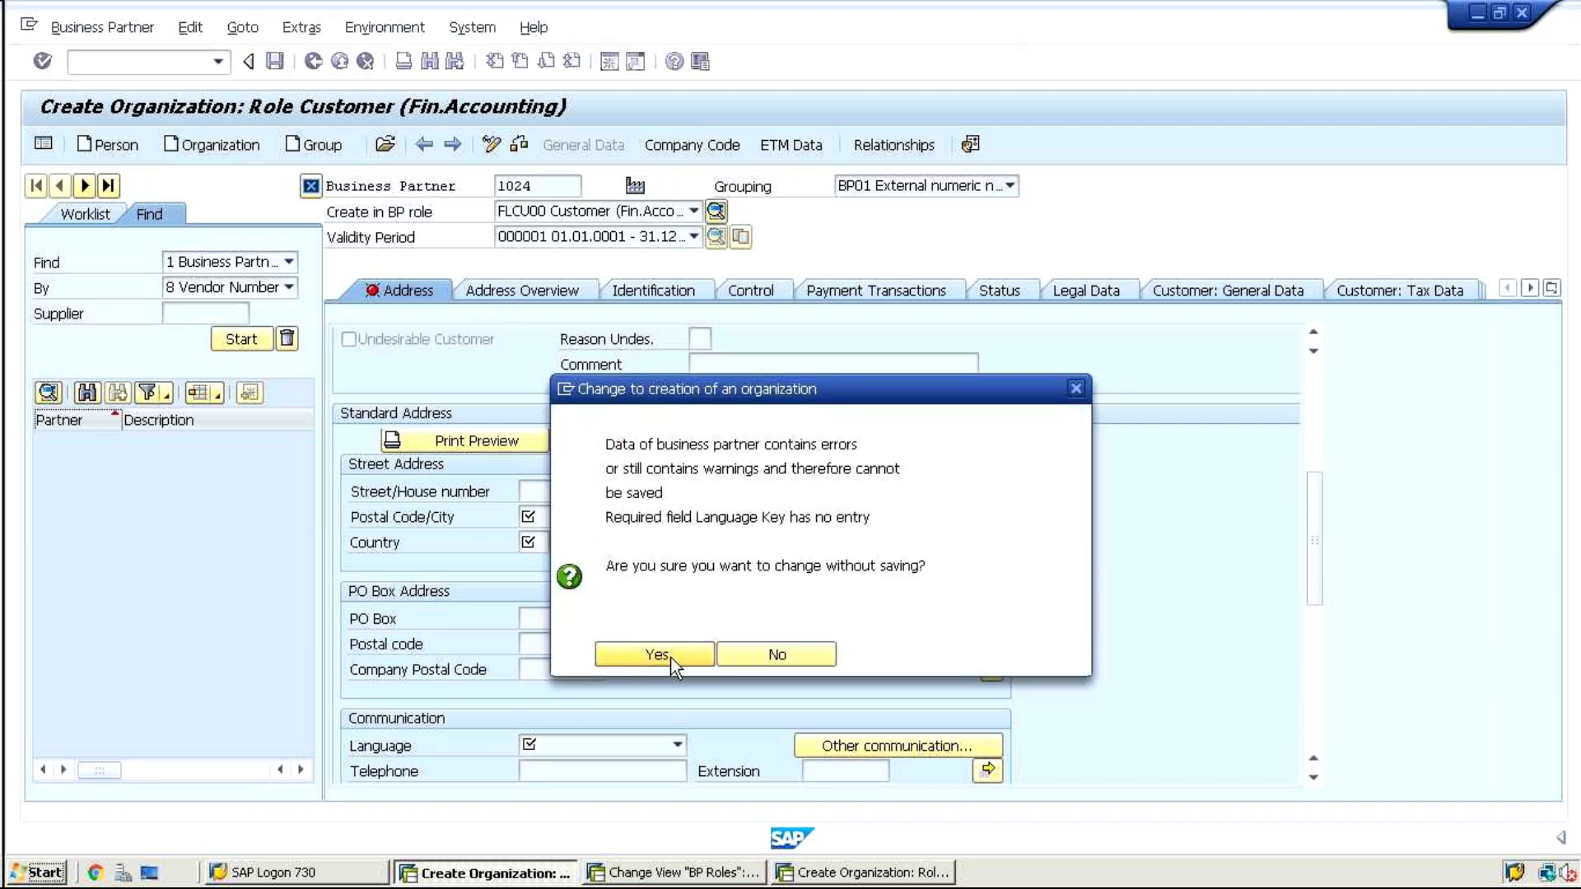
pyautogui.click(672, 656)
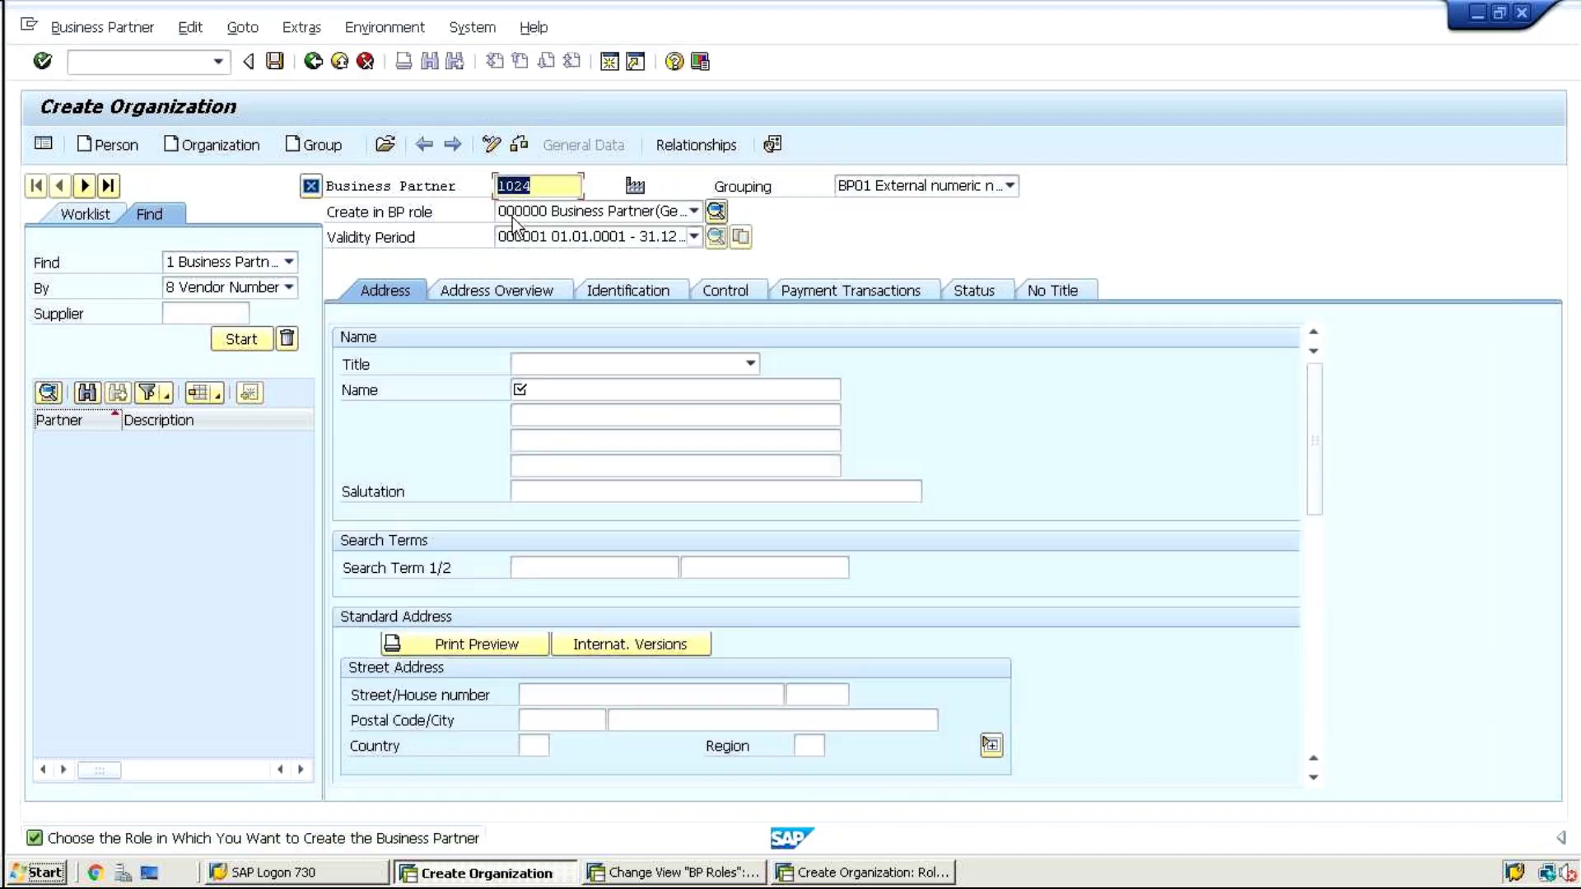
# Choose FLCU01 Customer New as the creation role and create the partner
pyautogui.click(512, 215)
pyautogui.press('Down')
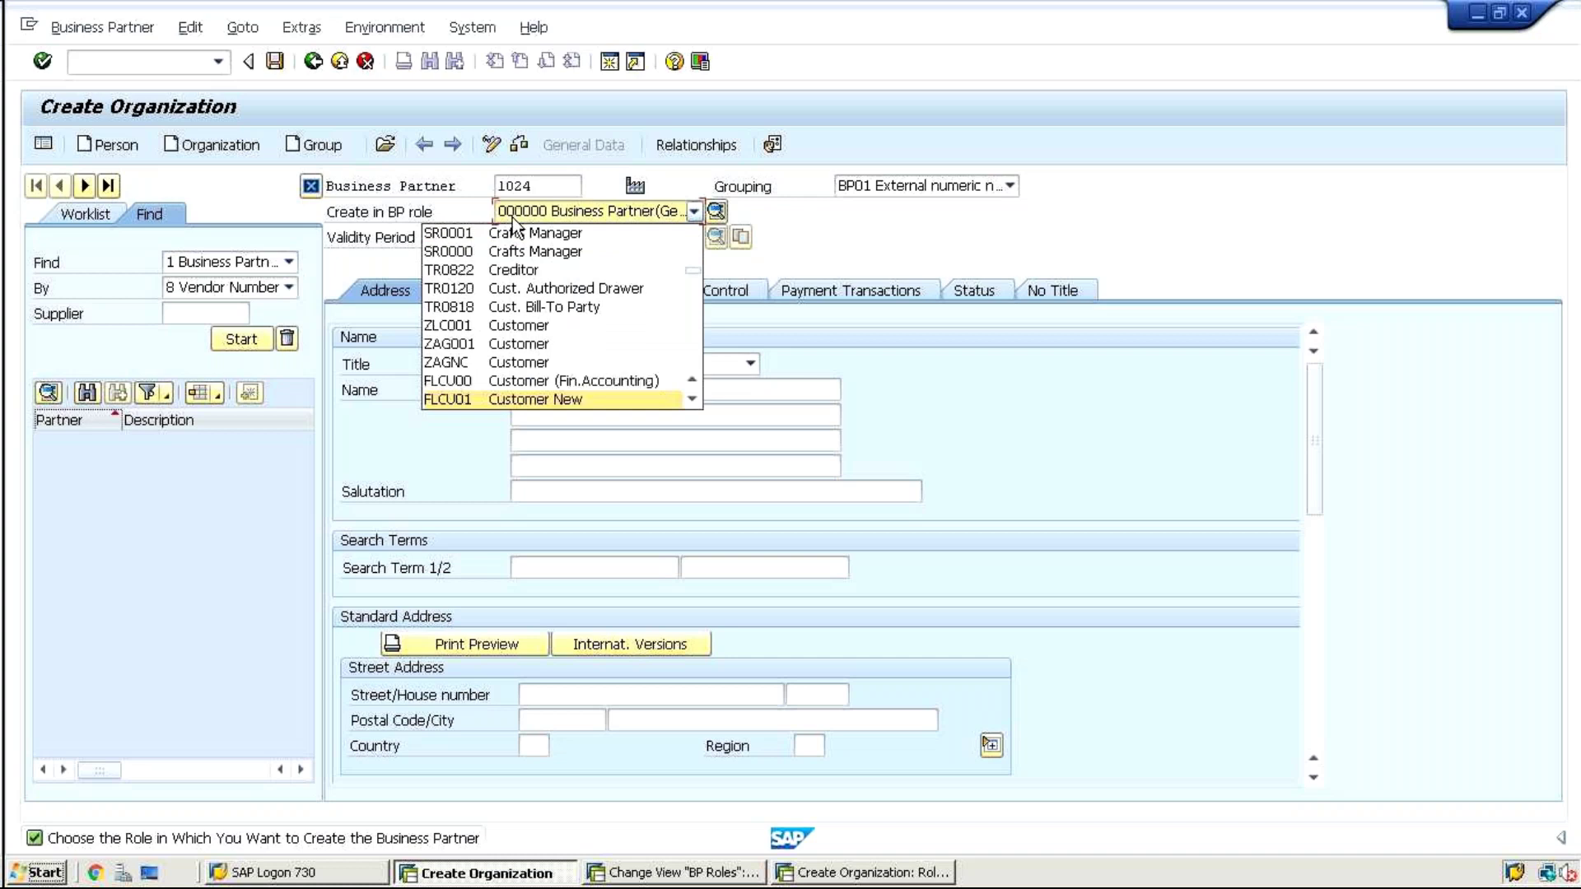
pyautogui.press('Return')
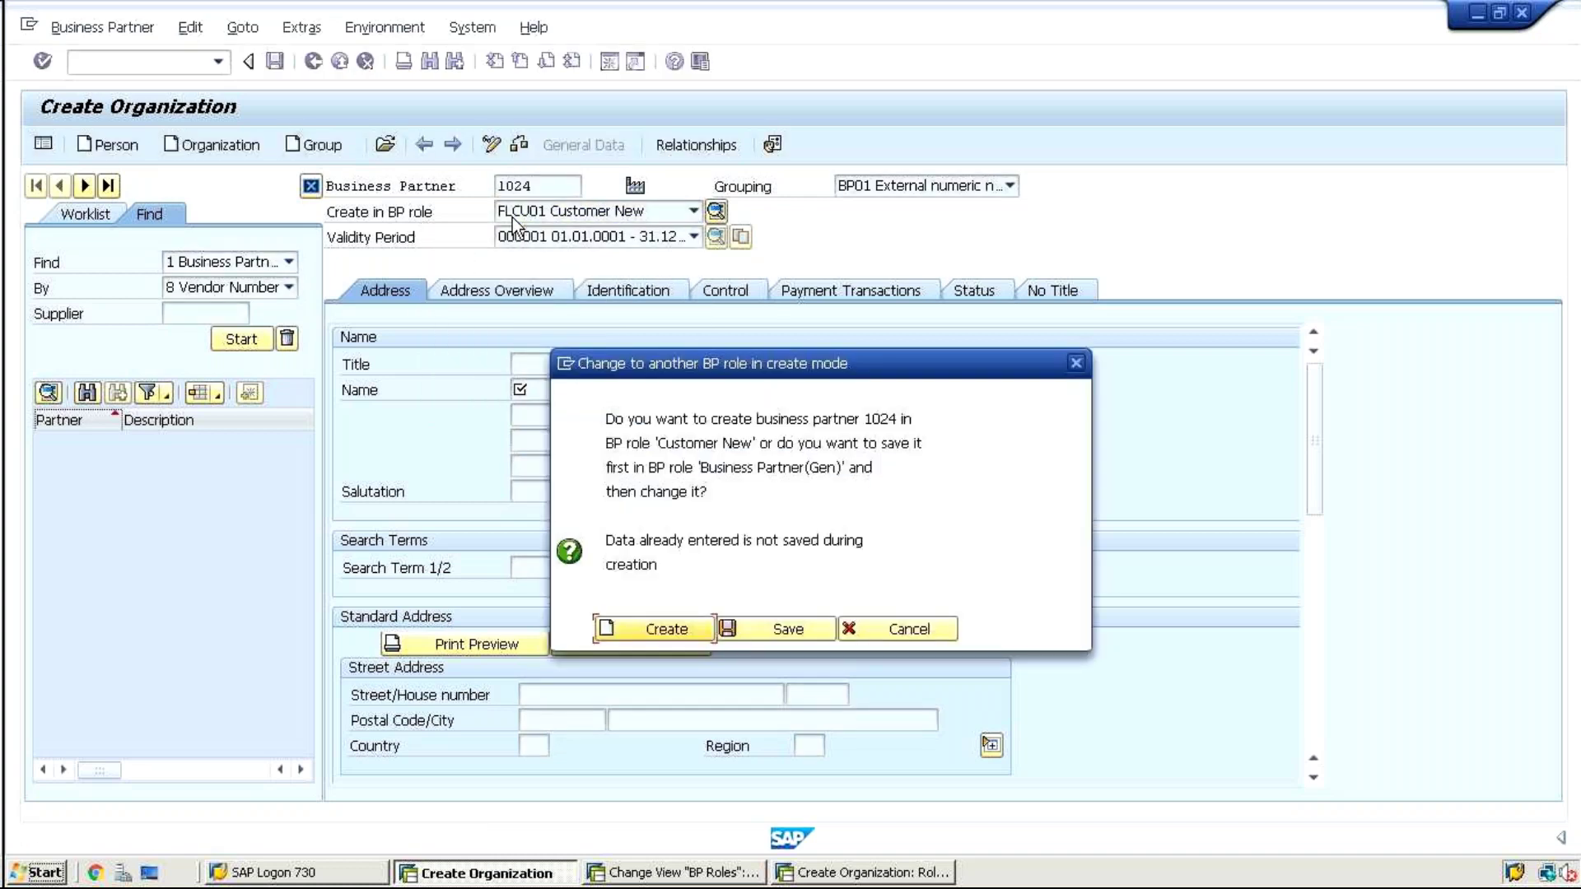
pyautogui.click(674, 625)
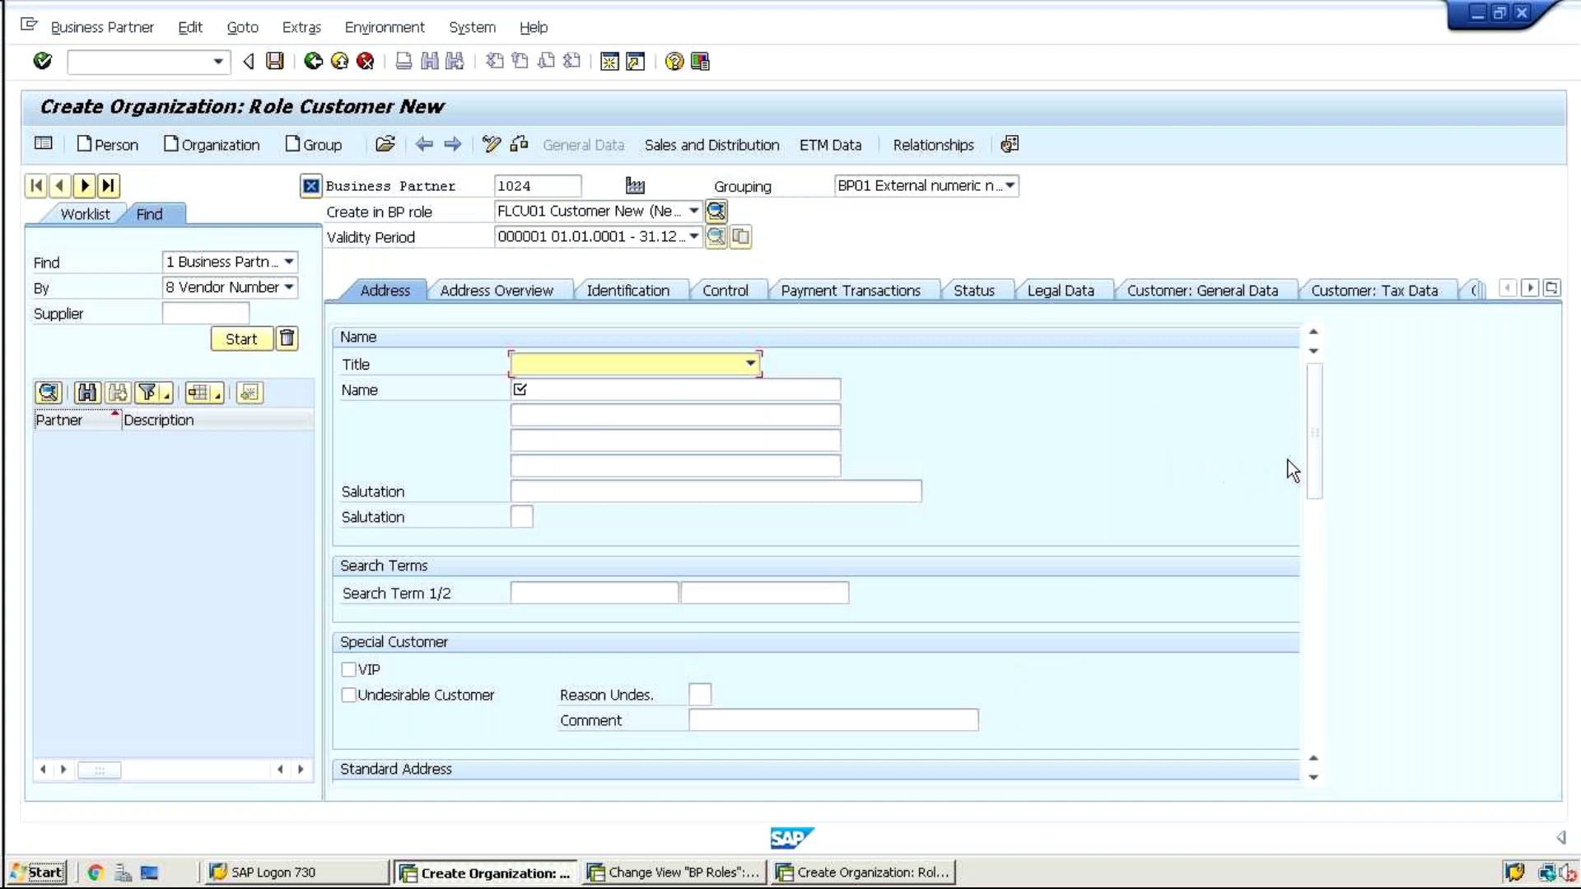
pyautogui.moveTo(1317, 448)
pyautogui.mouseDown()
pyautogui.moveTo(1323, 574)
pyautogui.moveTo(1316, 437)
pyautogui.mouseUp()
# Restart BP with /nbp and create a new organization in the Customer New role
pyautogui.click(107, 59)
pyautogui.write('/n')
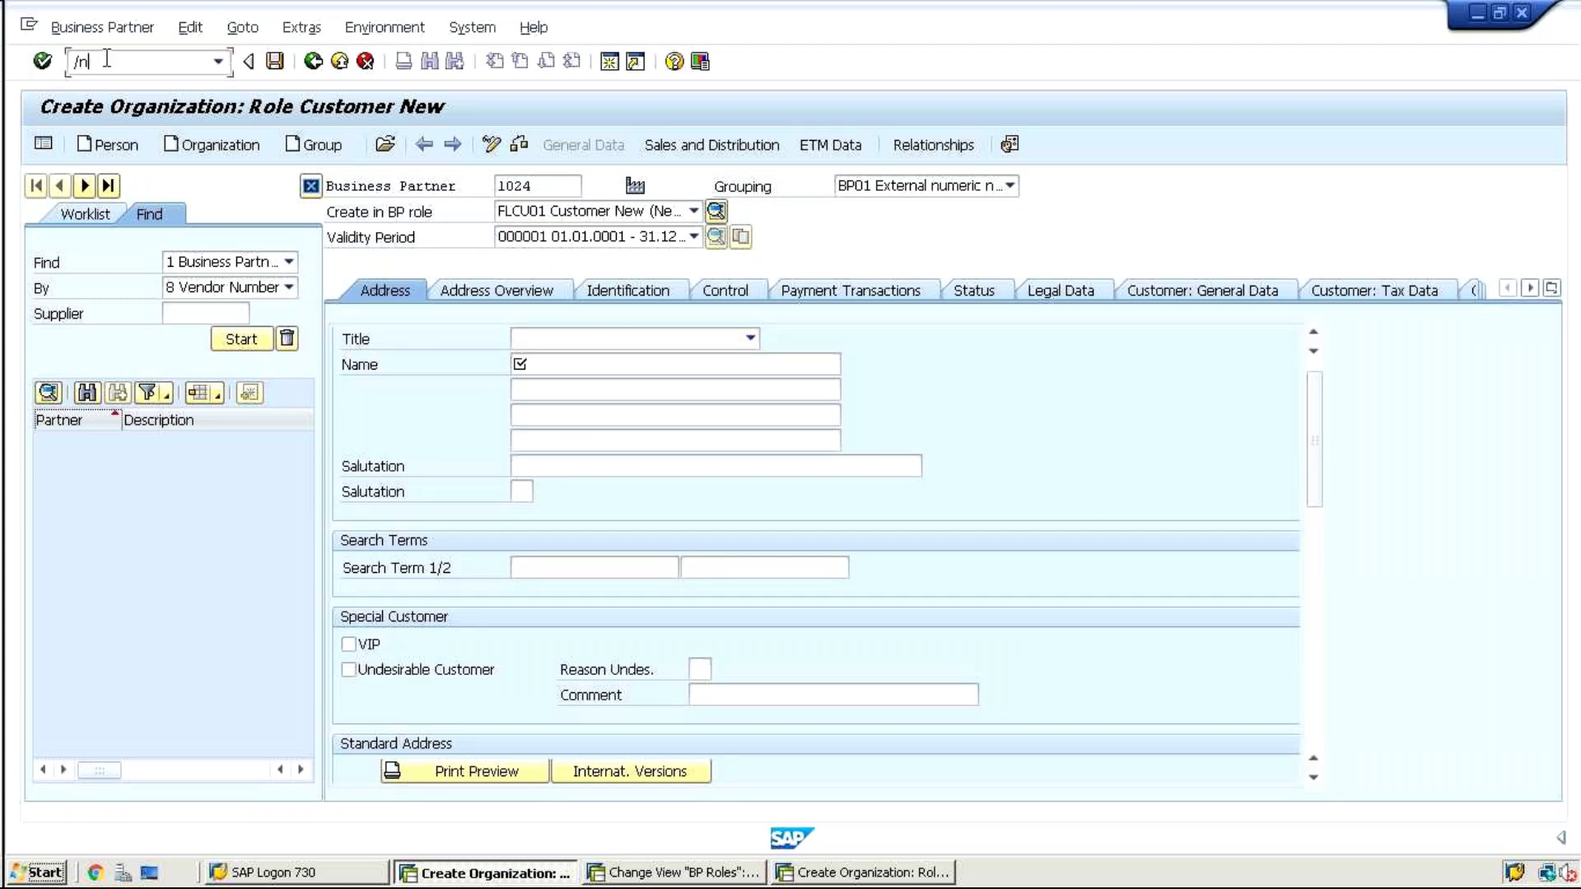
pyautogui.write('bp')
pyautogui.press('Return')
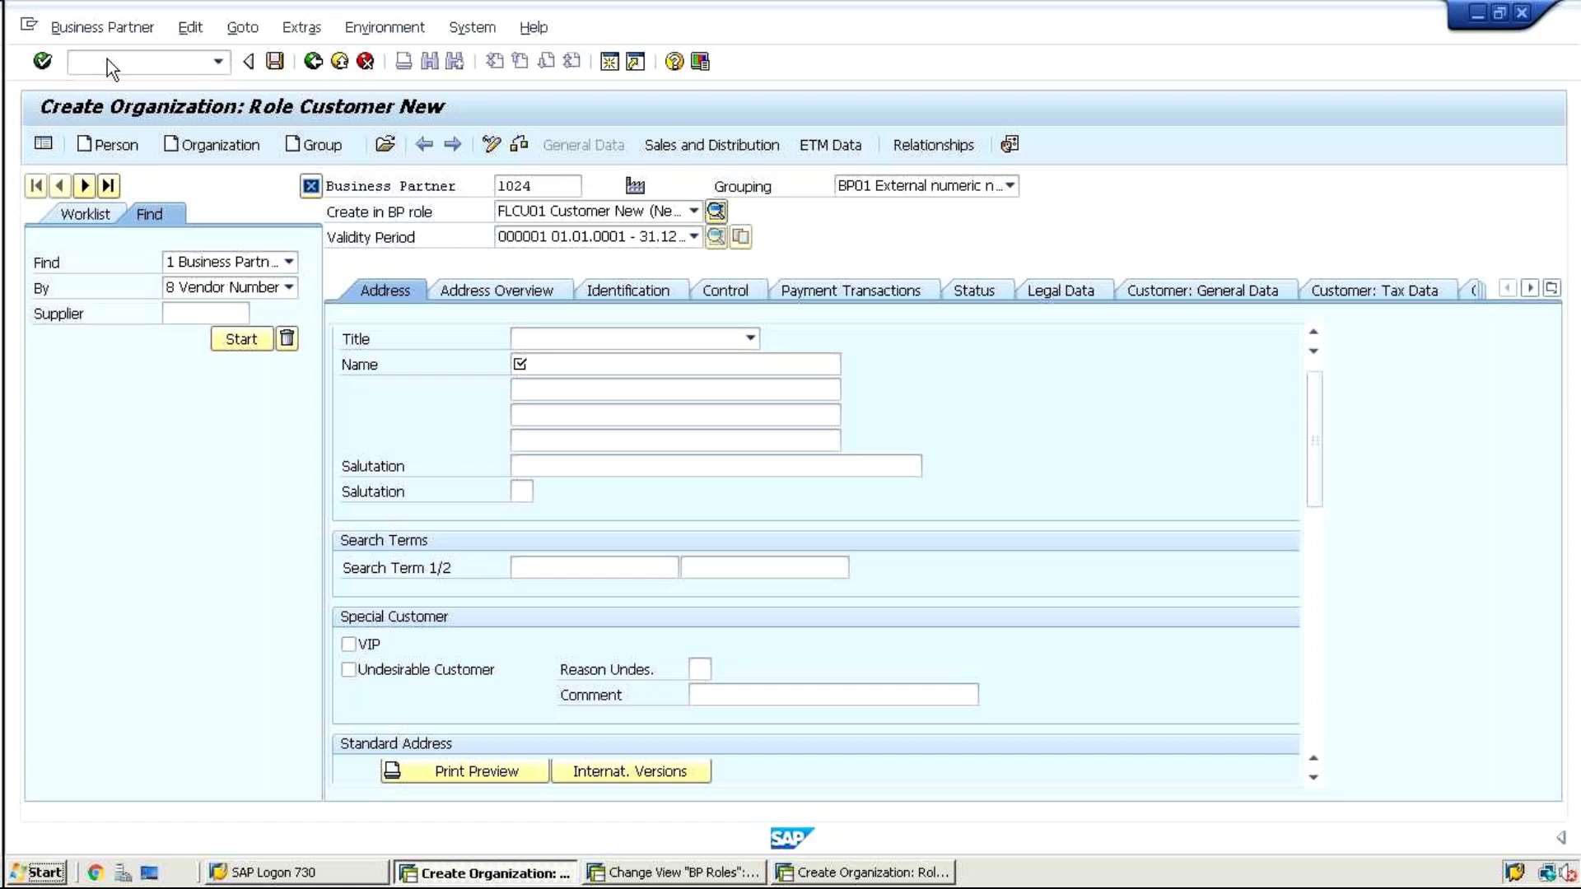
pyautogui.click(197, 148)
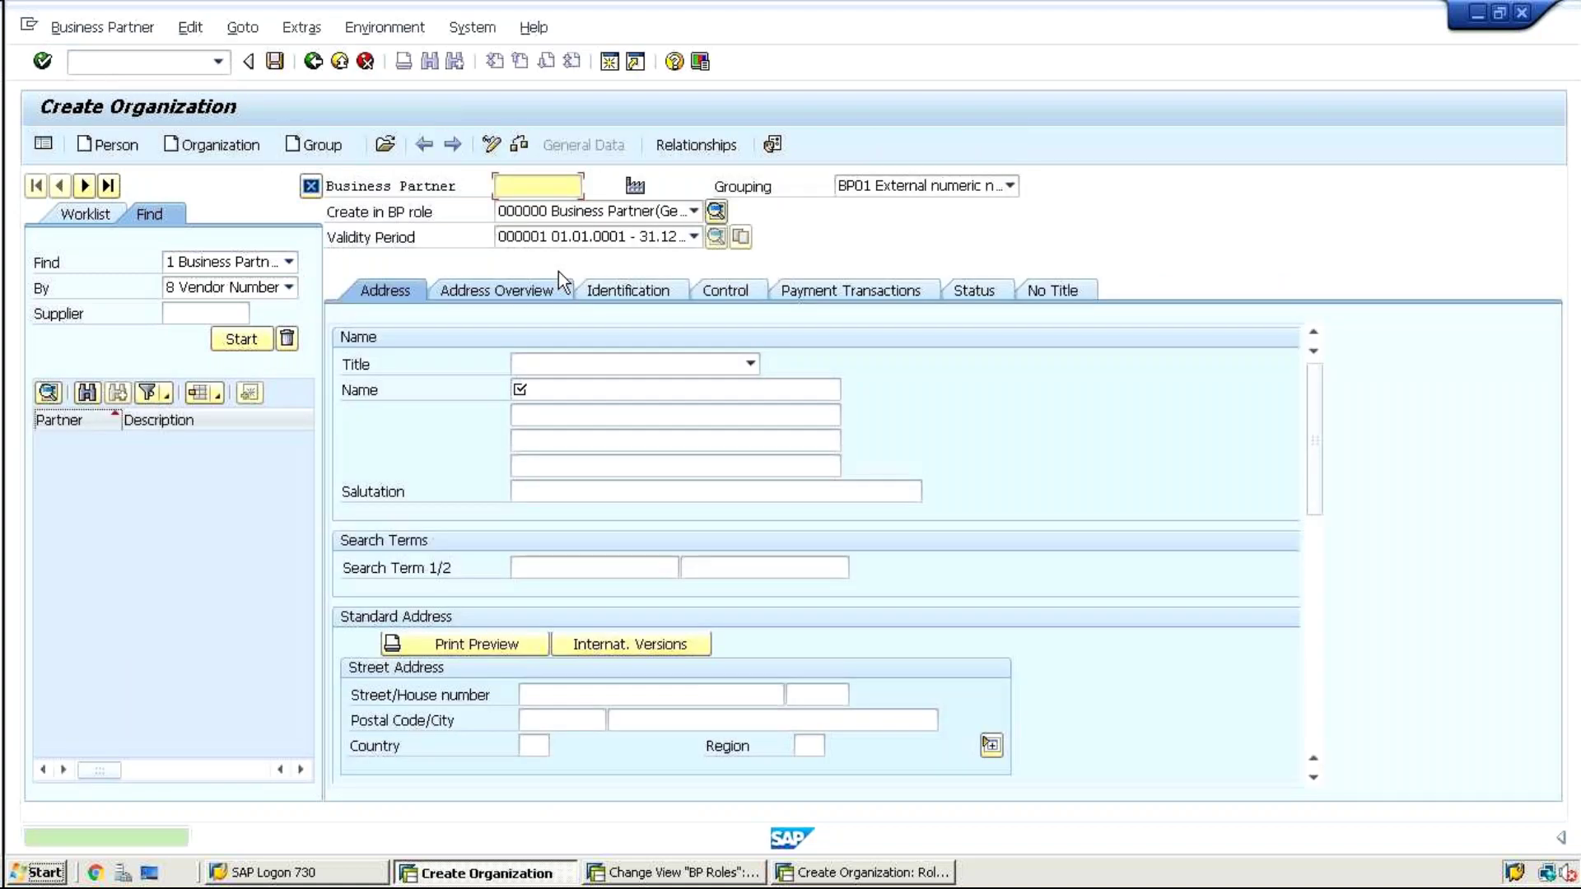
pyautogui.click(593, 210)
pyautogui.scroll(-3, 532, 270)
pyautogui.press('Down')
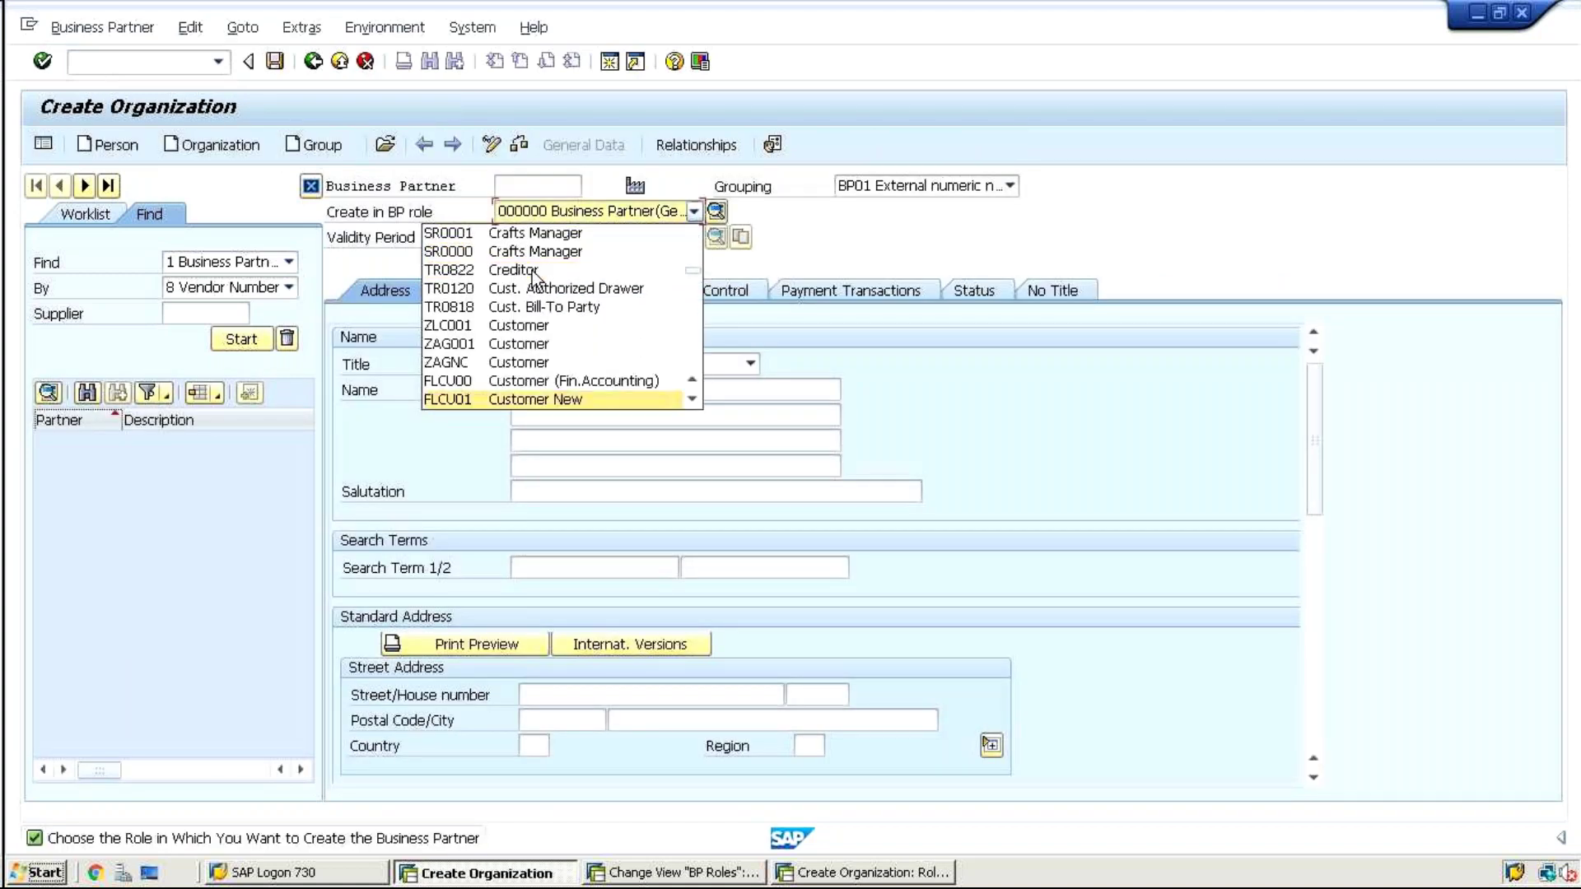
pyautogui.press('Return')
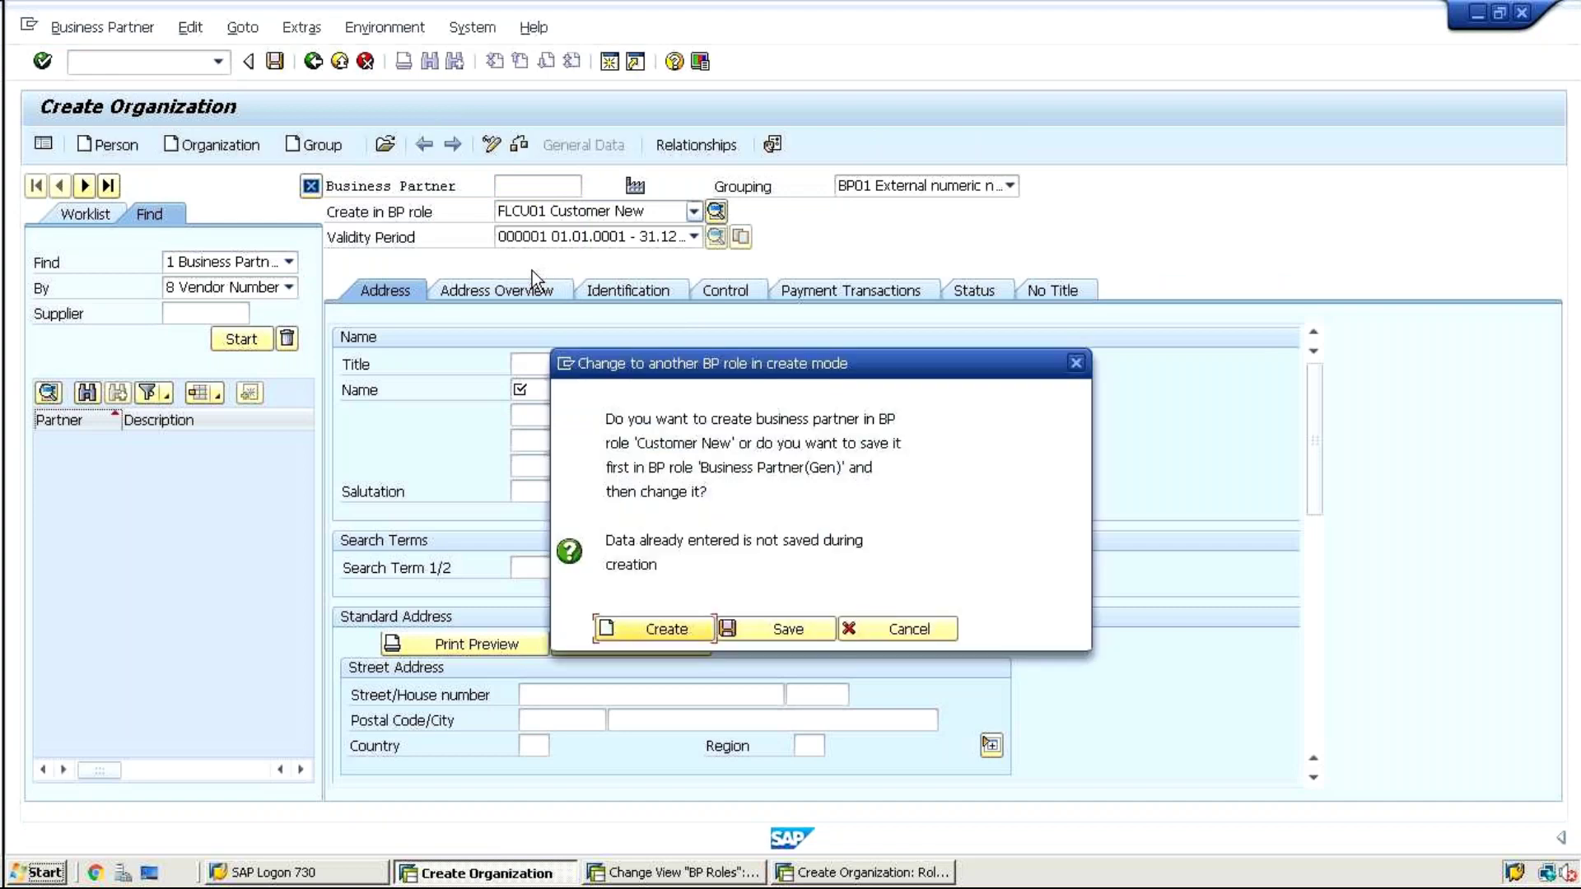
pyautogui.click(633, 628)
pyautogui.moveTo(1309, 440); pyautogui.dragTo(1328, 559)
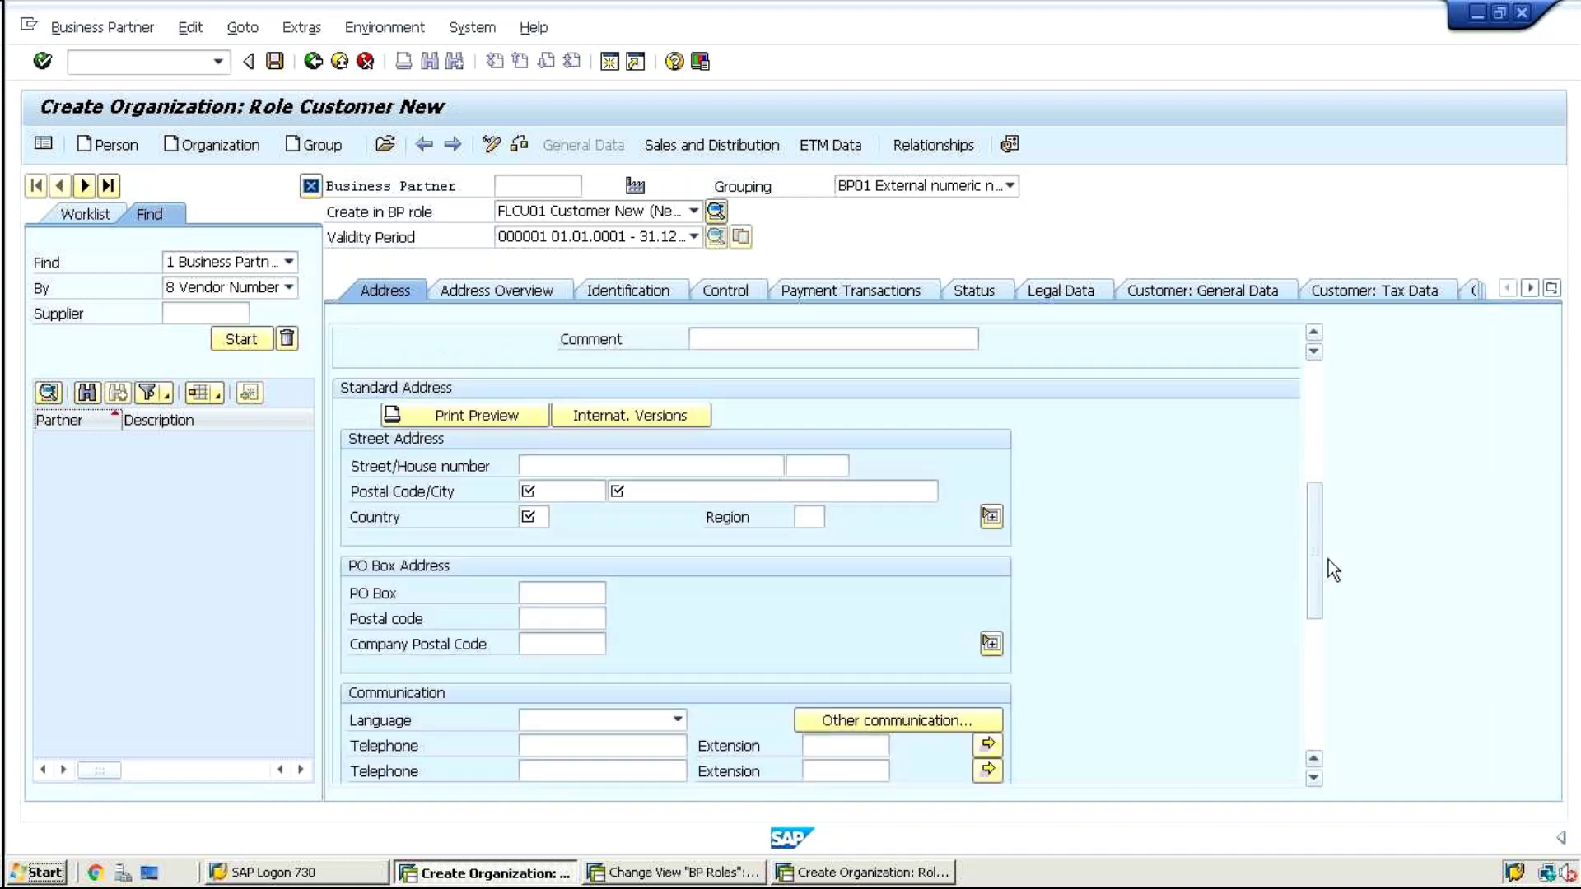
# Check the Sales and Distribution data, then return to General Data where Name 1 is required
pyautogui.click(692, 149)
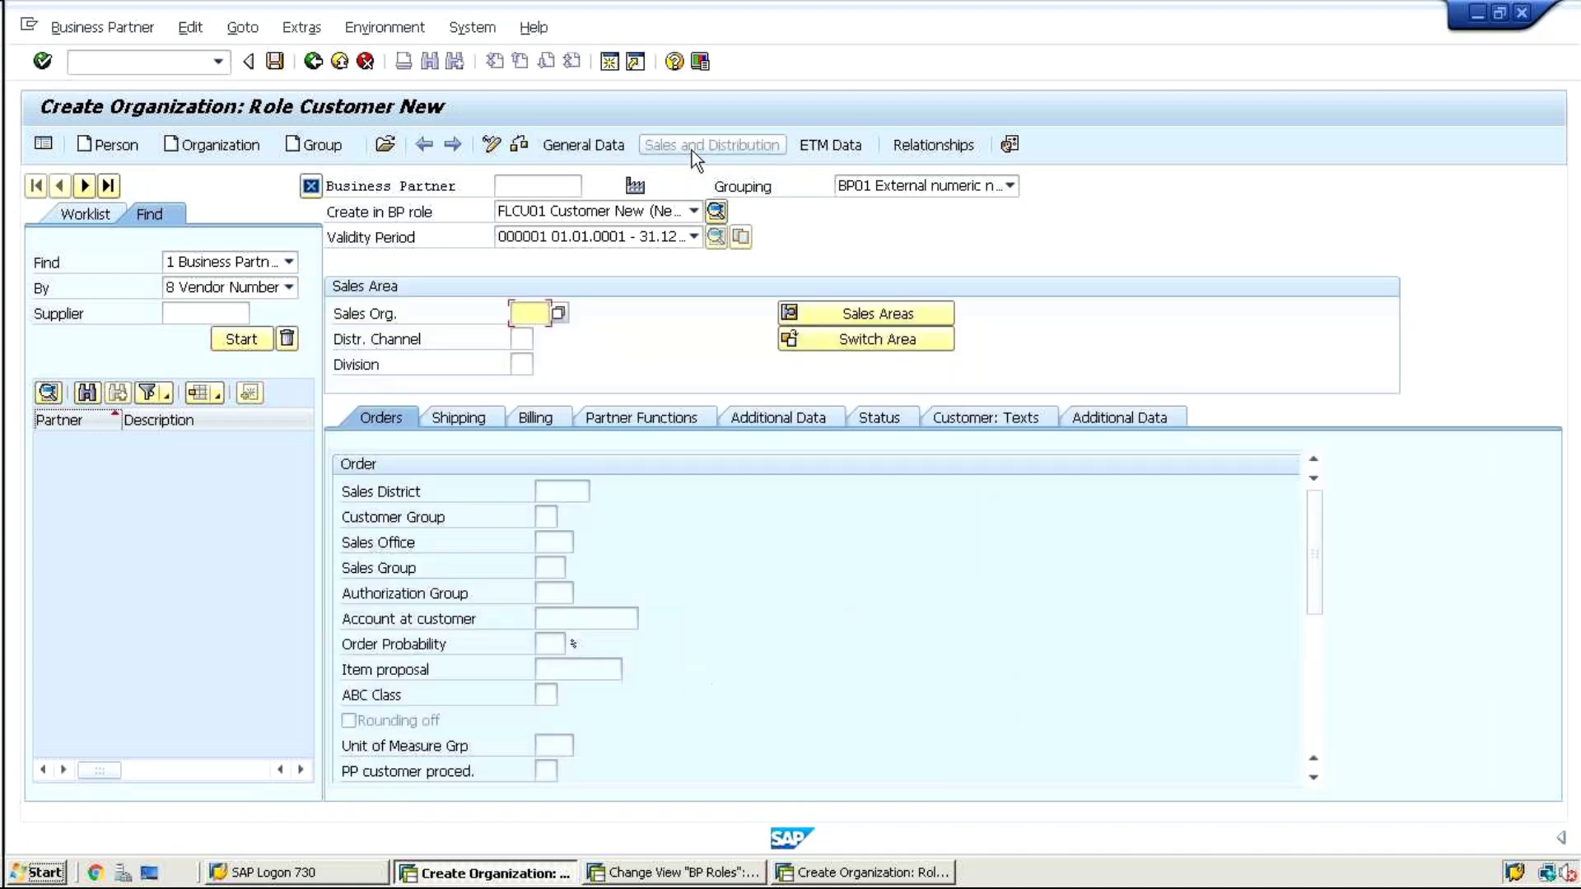
pyautogui.click(556, 153)
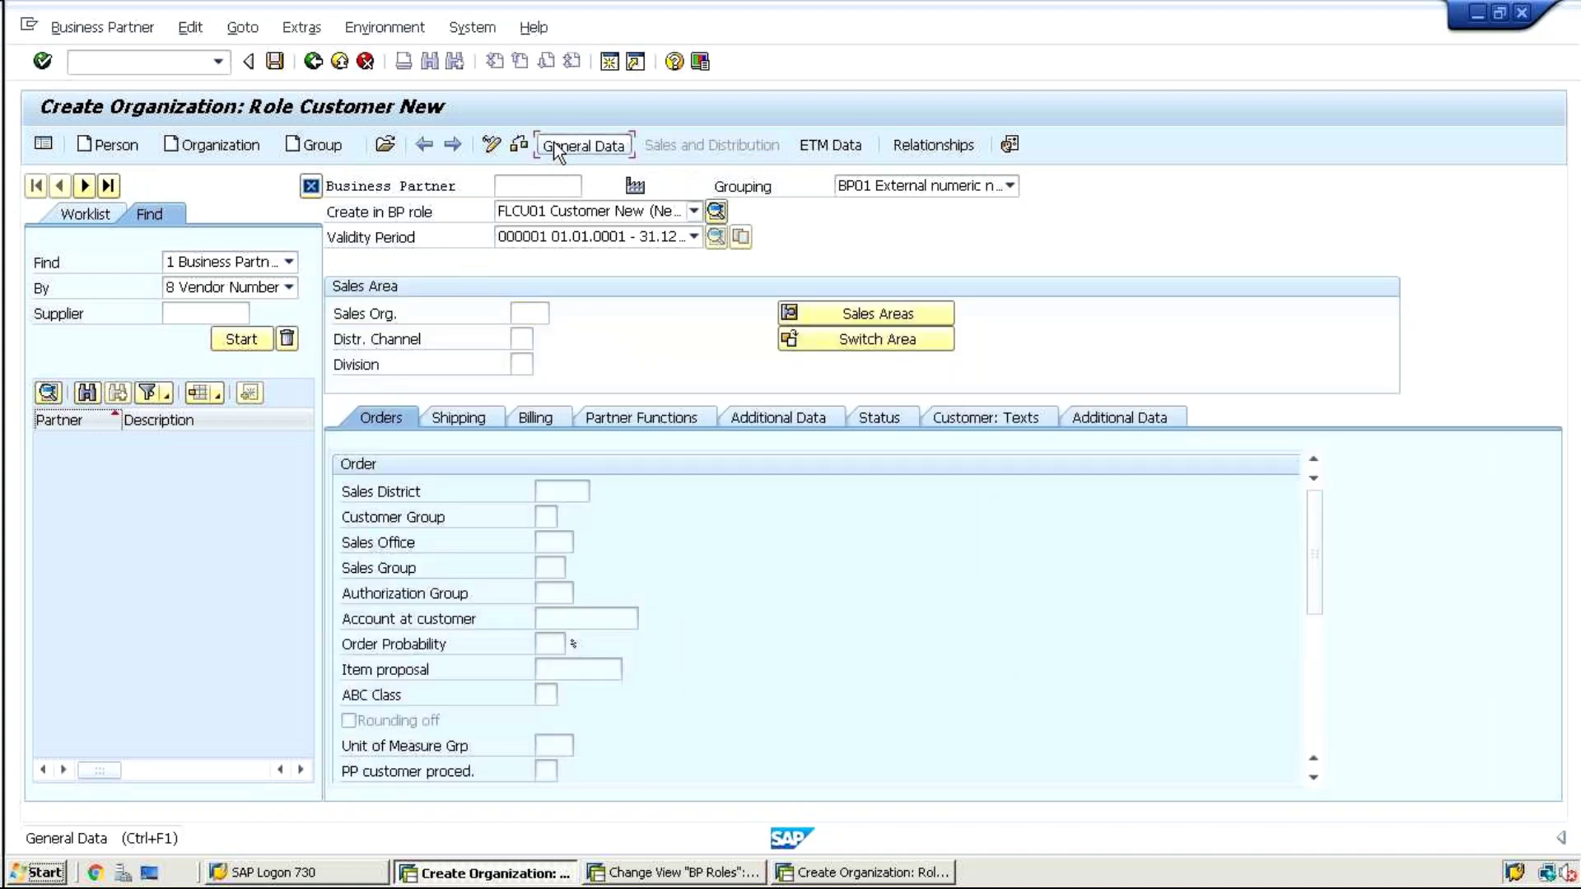
pyautogui.moveTo(1312, 441); pyautogui.dragTo(1317, 557)
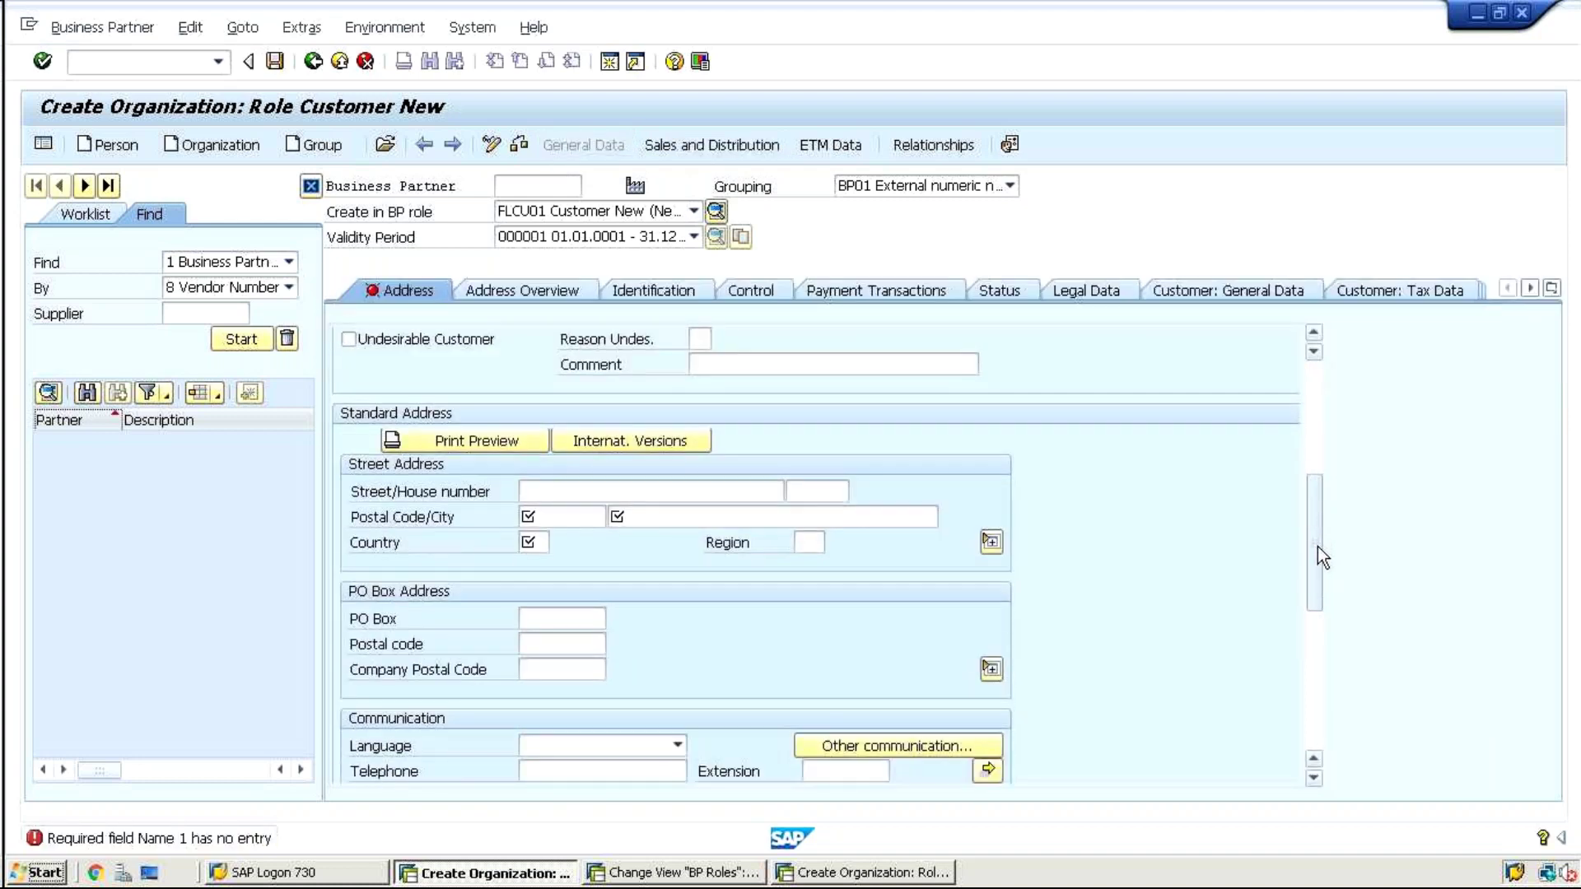
# Save the FLCU00 BP role details, then start a blank organization again via /nbp
pyautogui.click(713, 875)
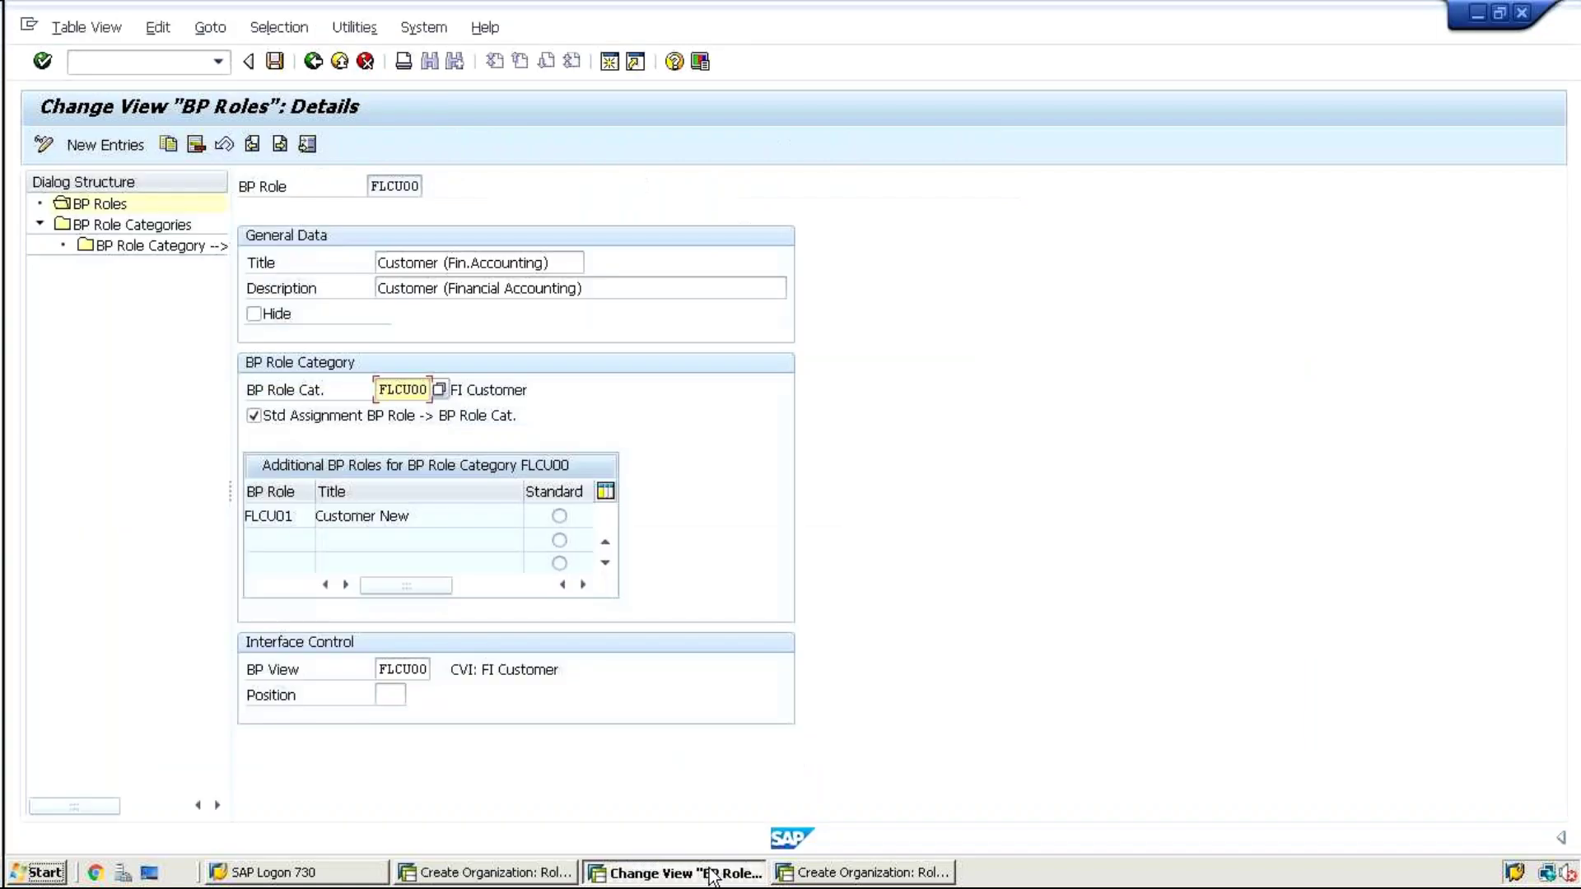
pyautogui.hotkey('ctrl', 's')
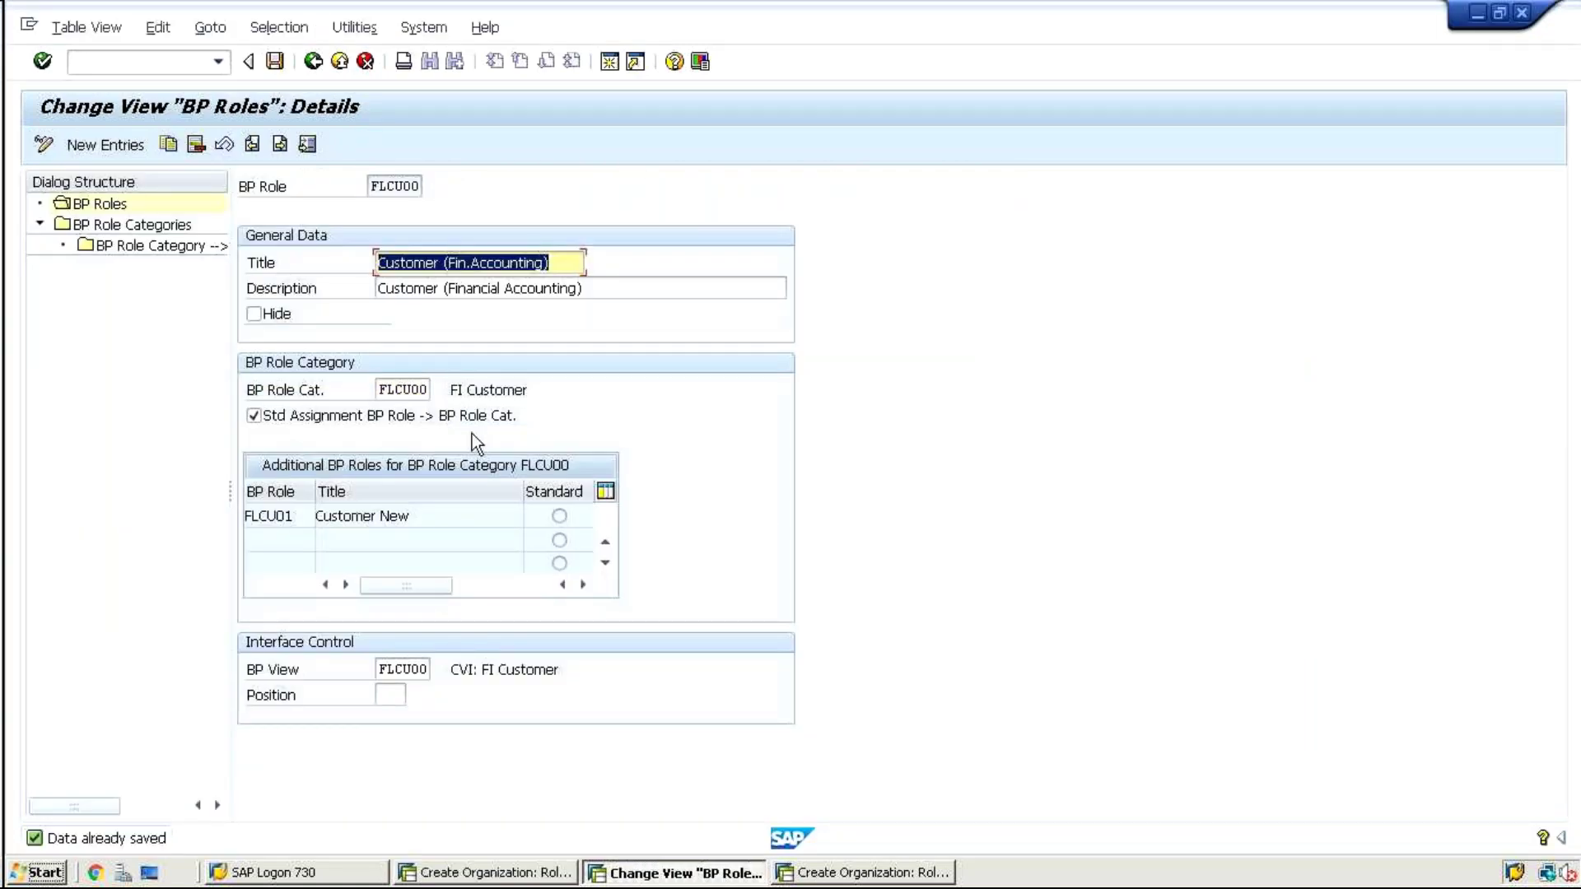
pyautogui.click(481, 876)
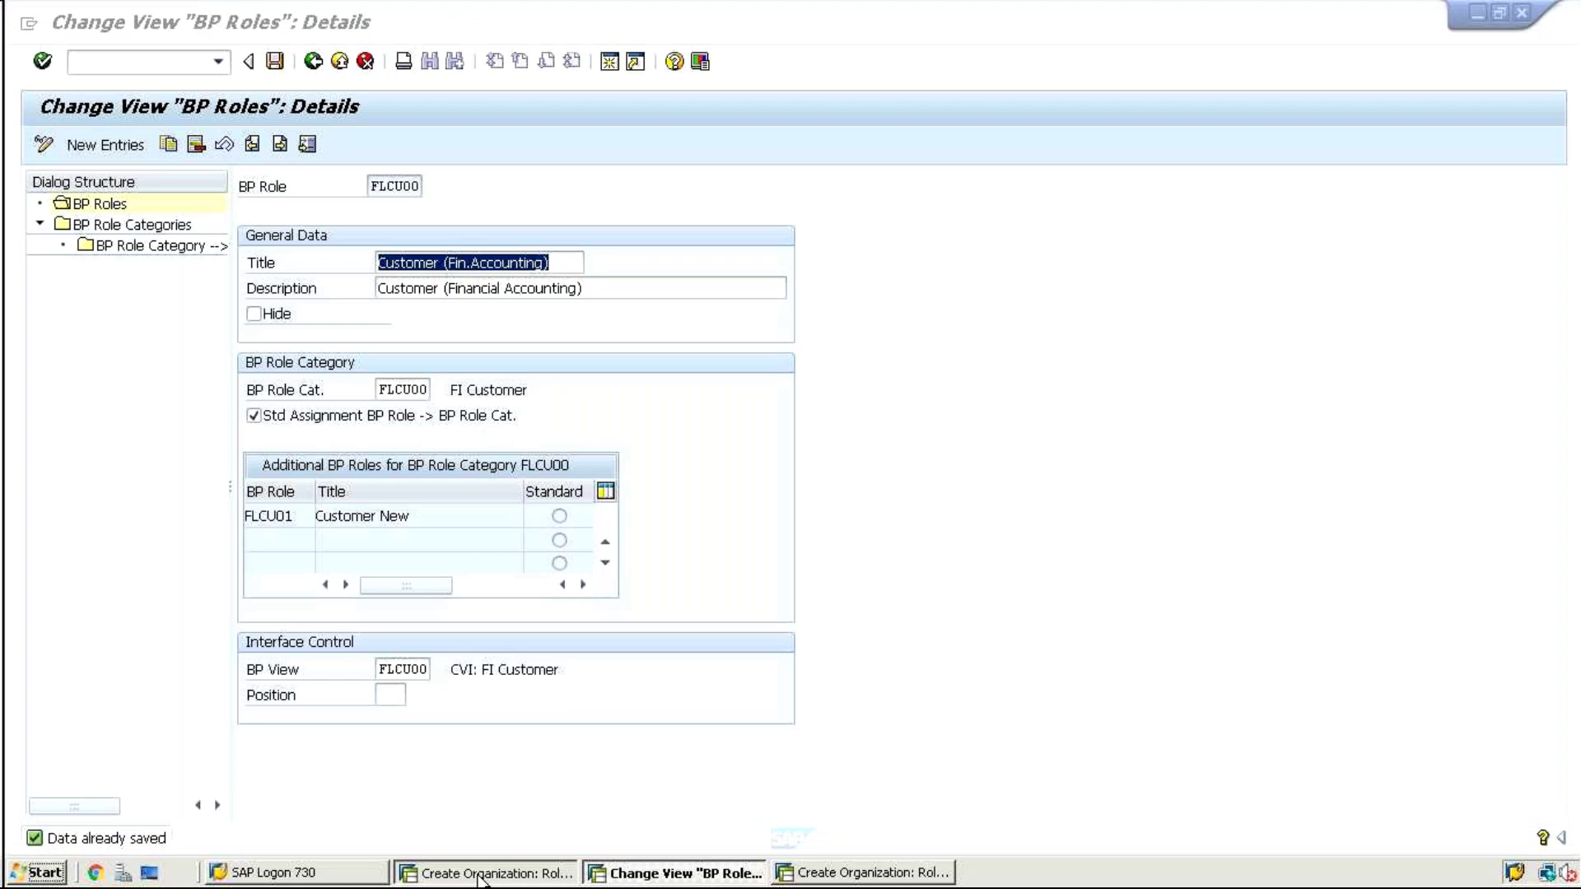
pyautogui.write('/nbp')
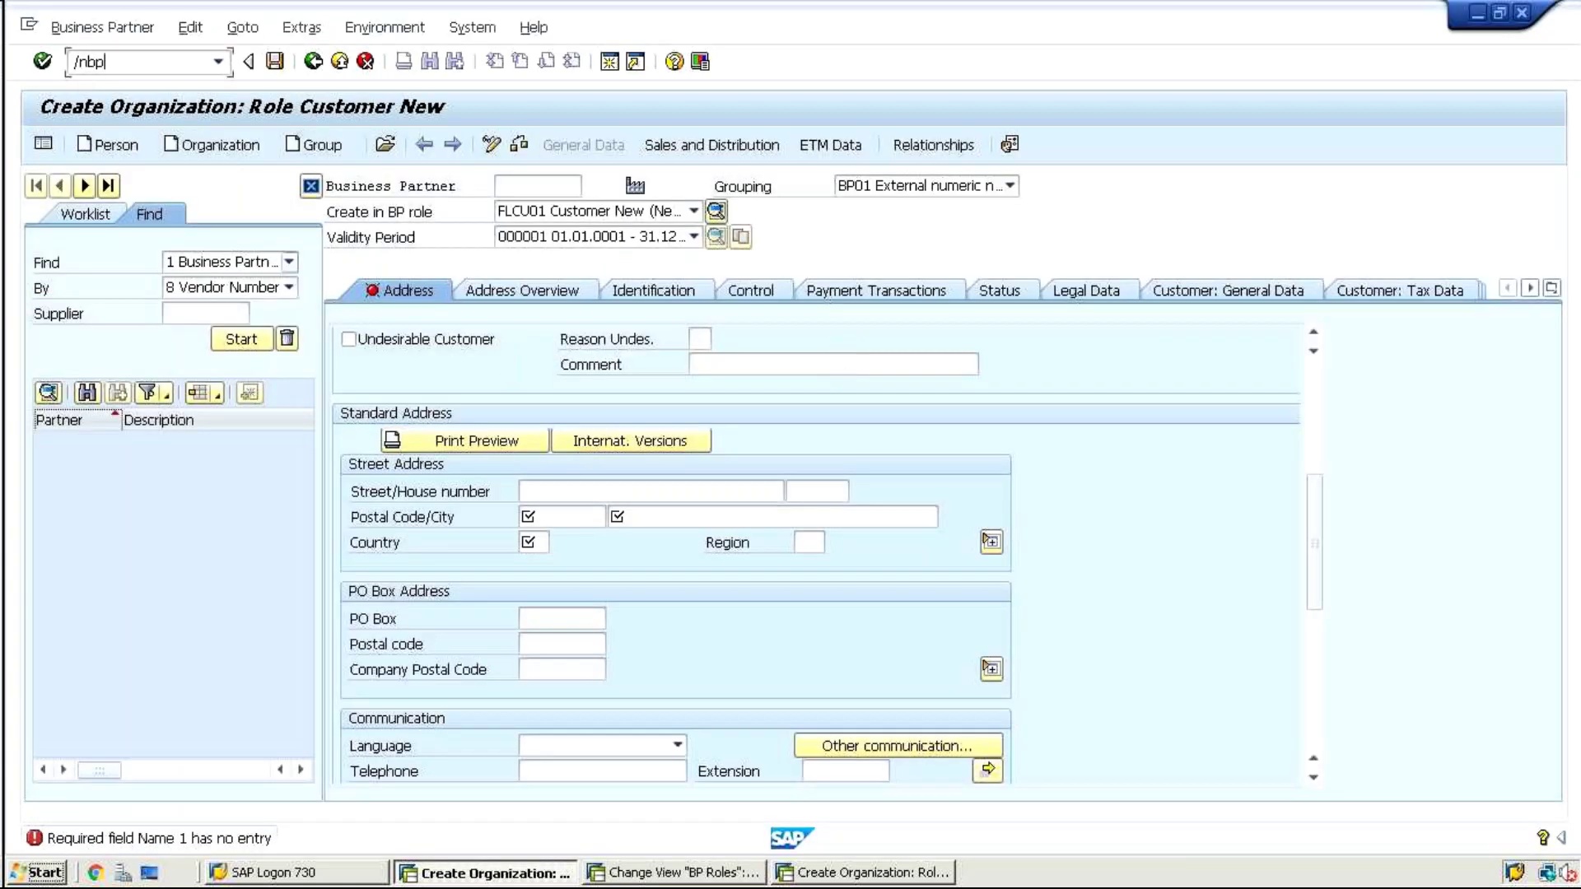
pyautogui.press('Return')
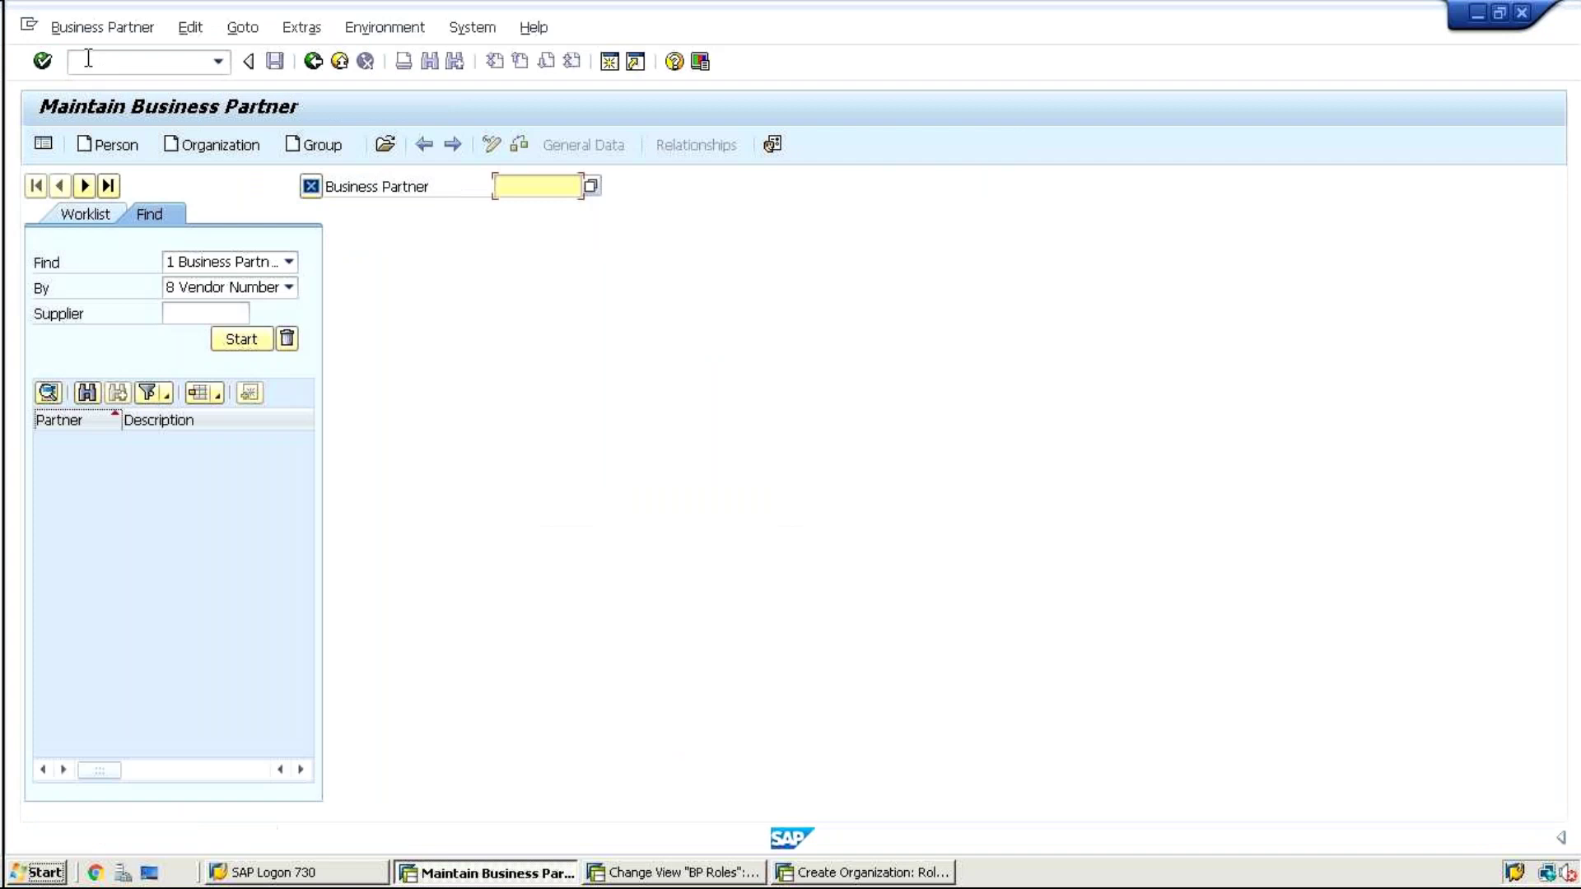
pyautogui.click(210, 144)
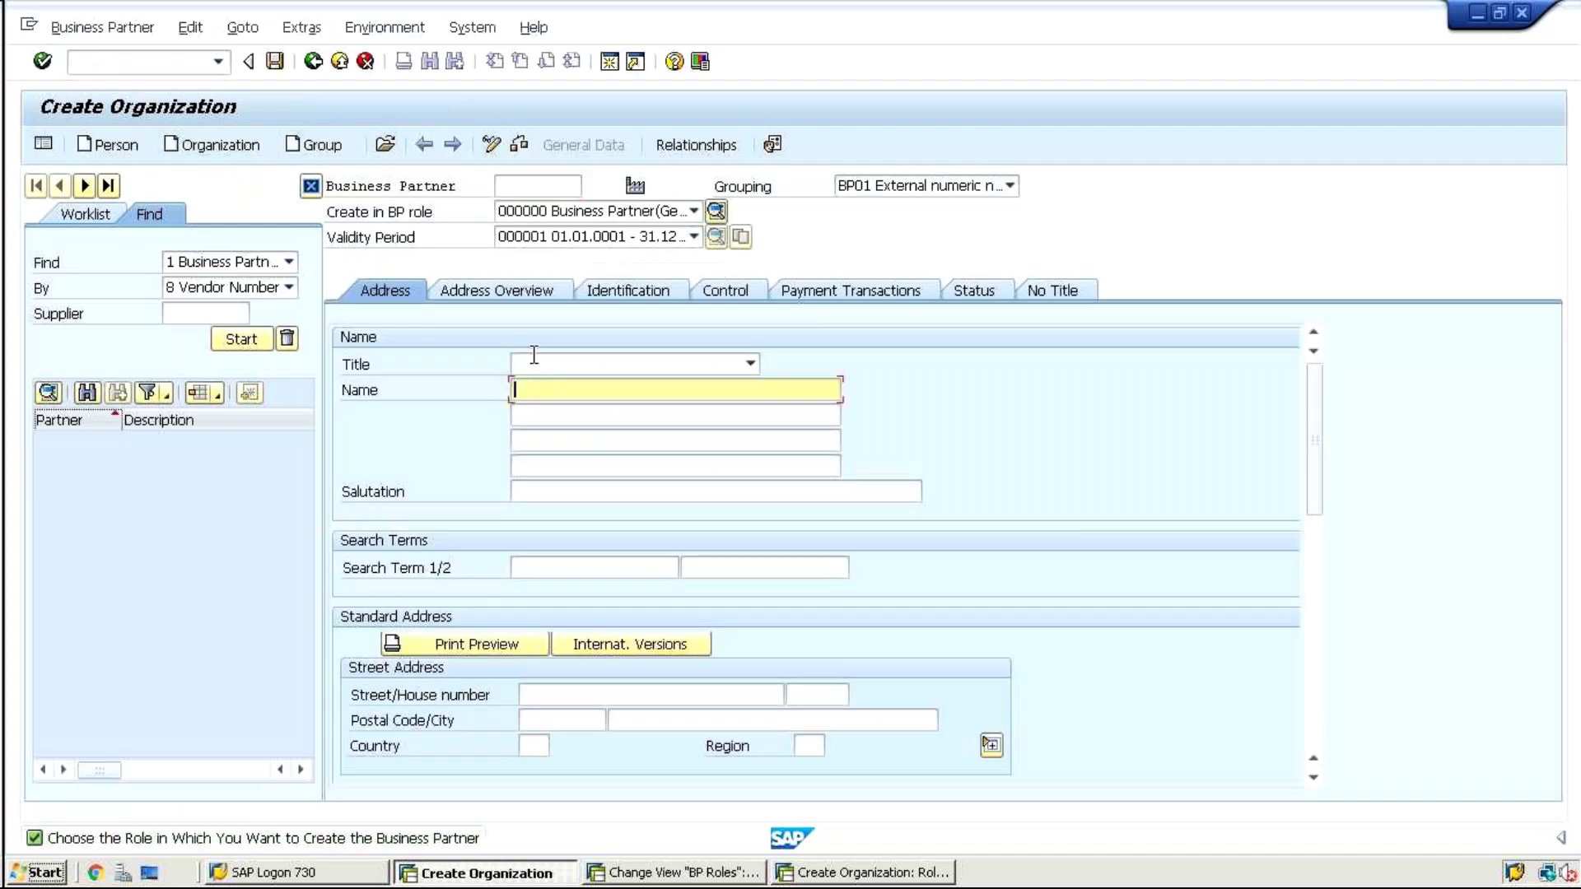
# Create an organization in role FLCU01 Customer New with name test from history
pyautogui.click(511, 212)
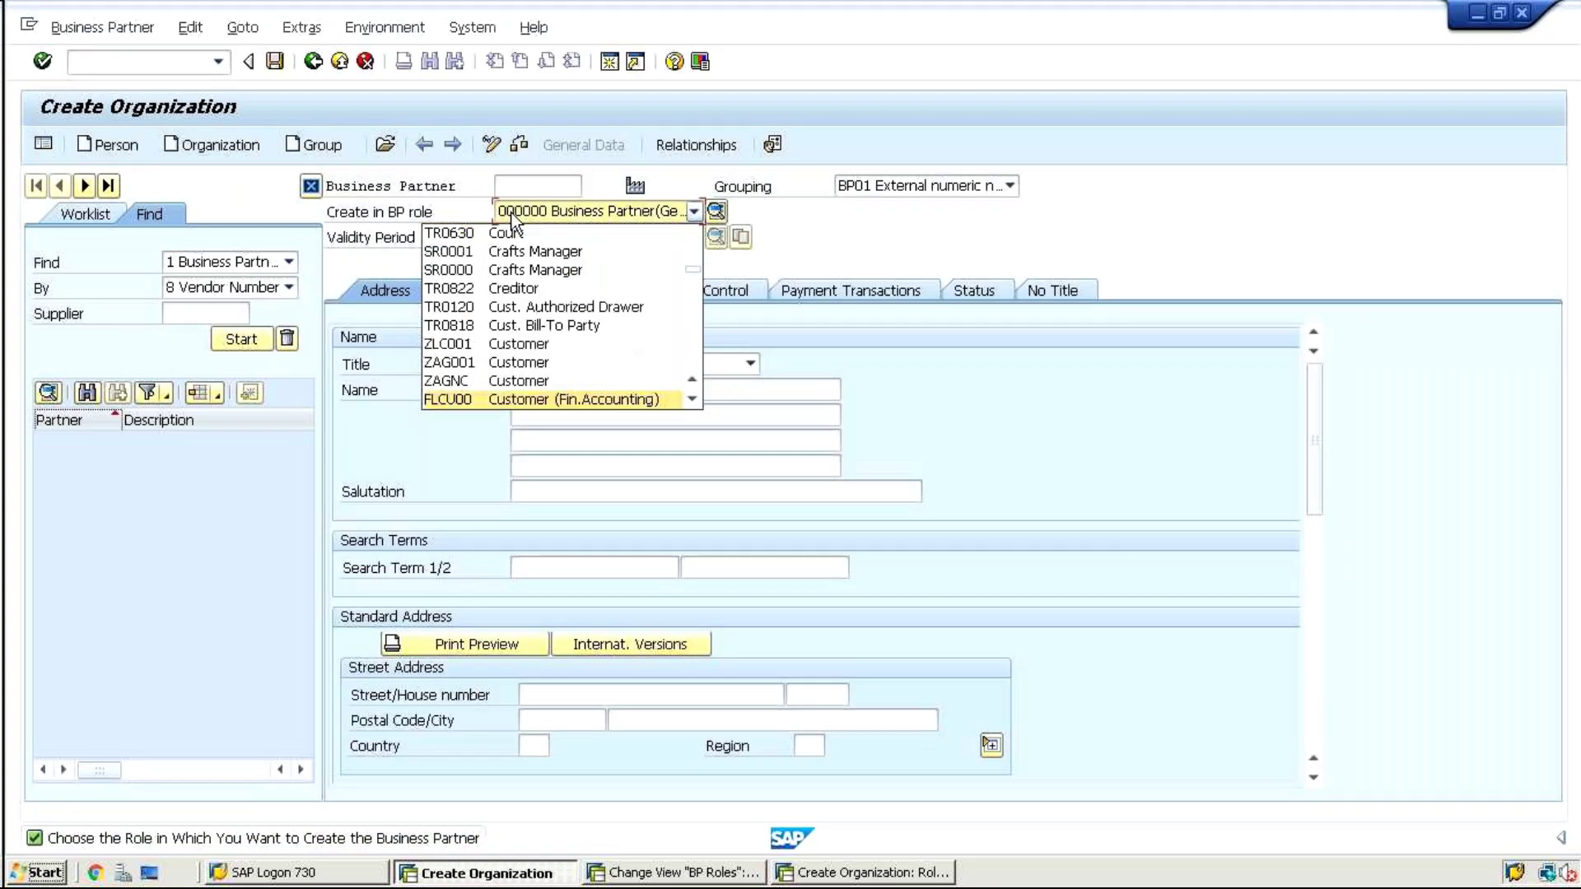
pyautogui.press('Down')
pyautogui.press('Return')
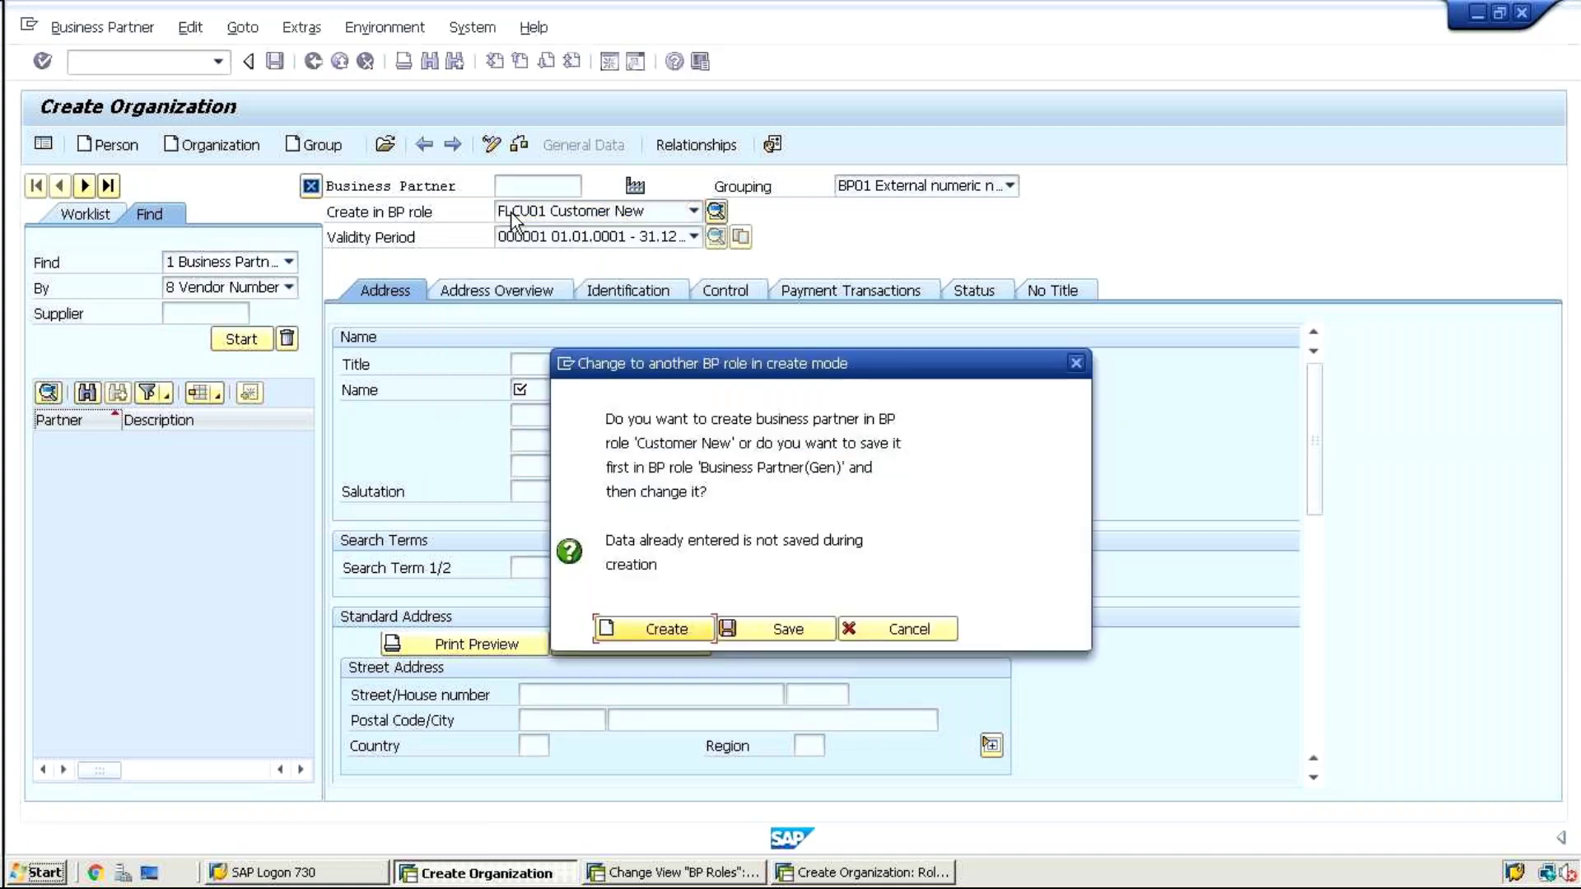
pyautogui.click(658, 626)
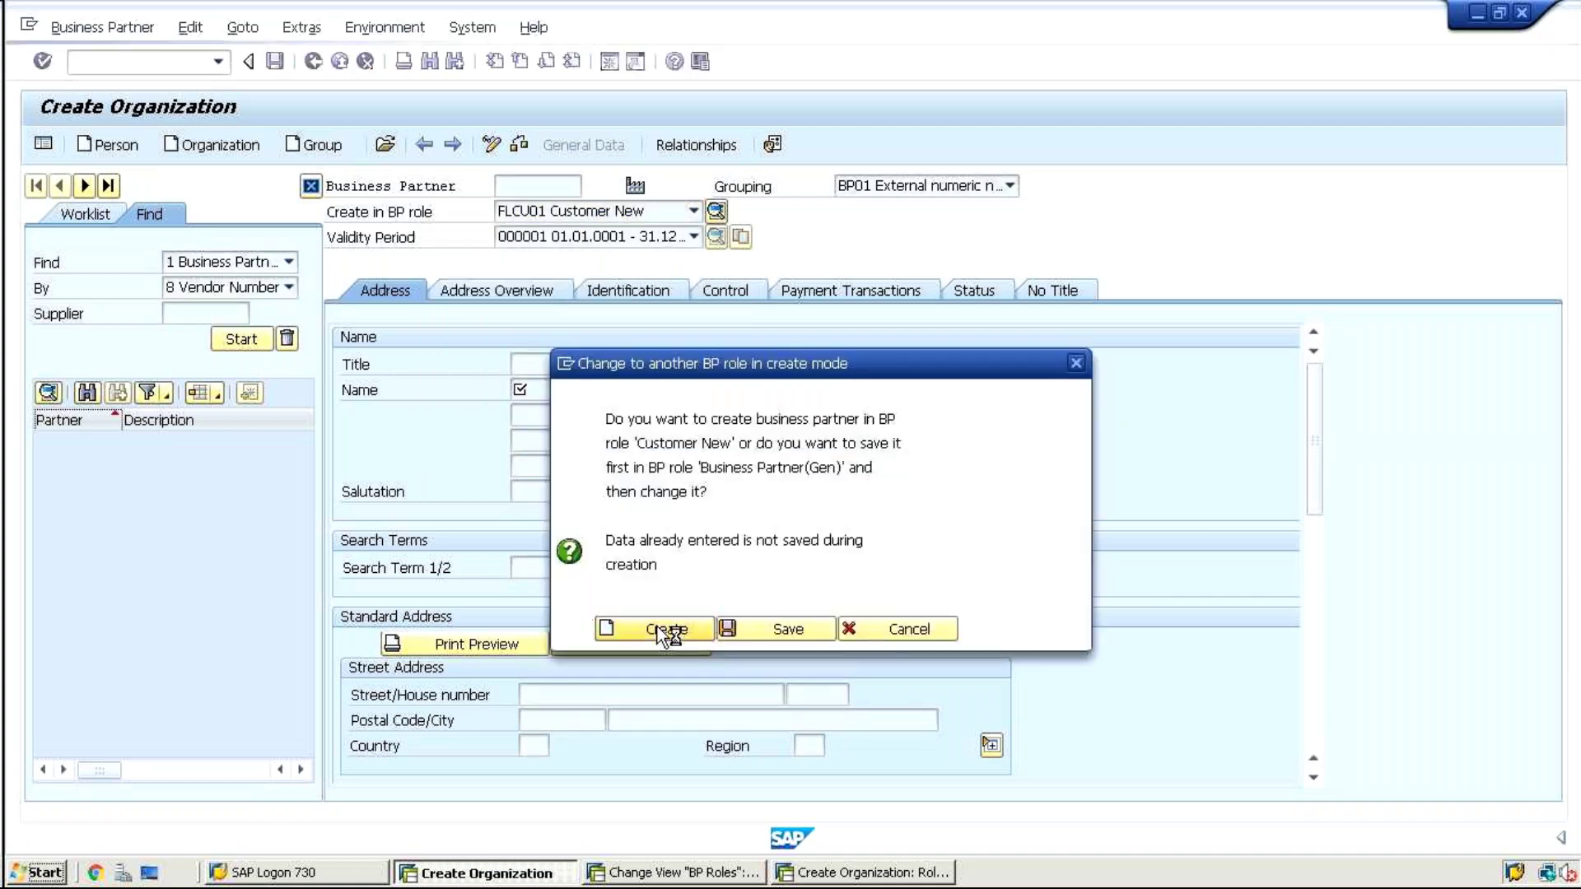
pyautogui.click(547, 390)
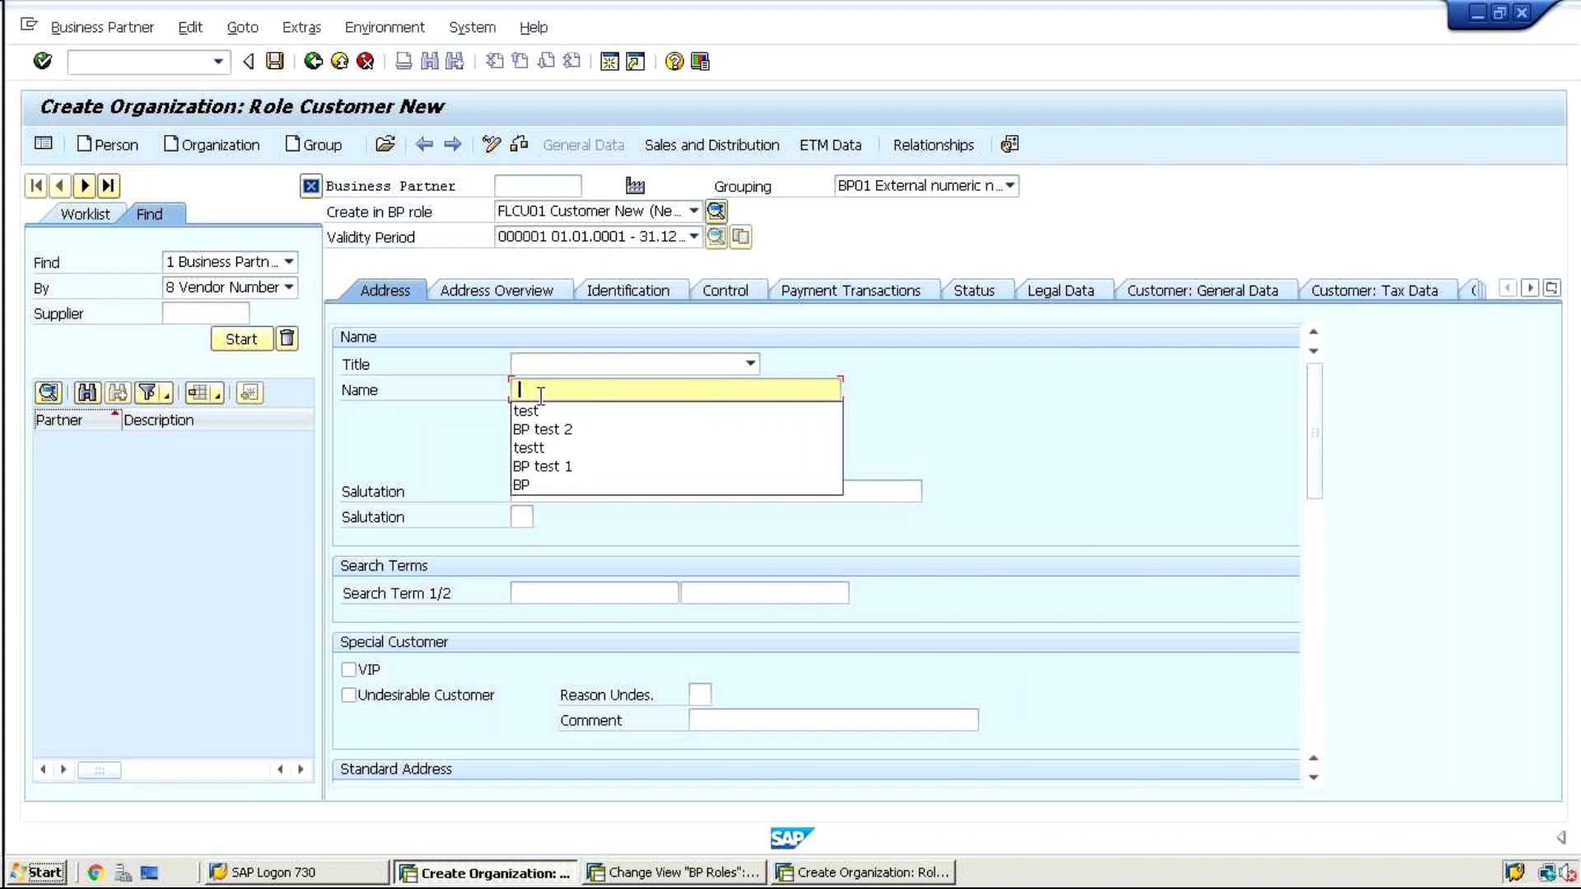
pyautogui.click(535, 412)
pyautogui.moveTo(1312, 415); pyautogui.dragTo(1305, 505)
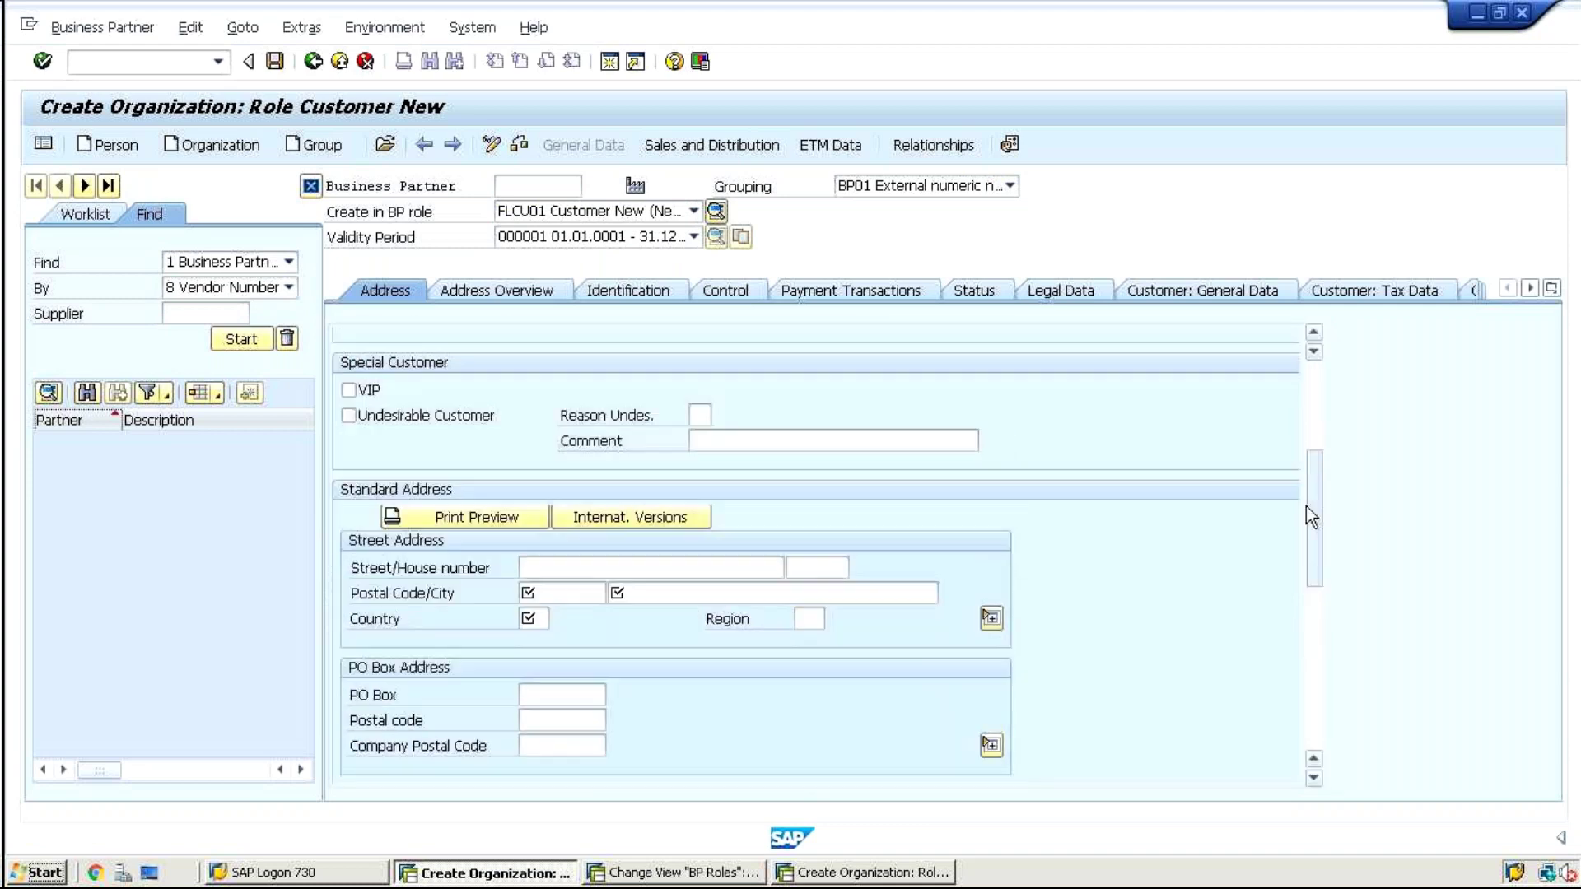
# Switch the role to FLCU00 Customer (Fin.Accounting), create it and fill name test
pyautogui.click(555, 216)
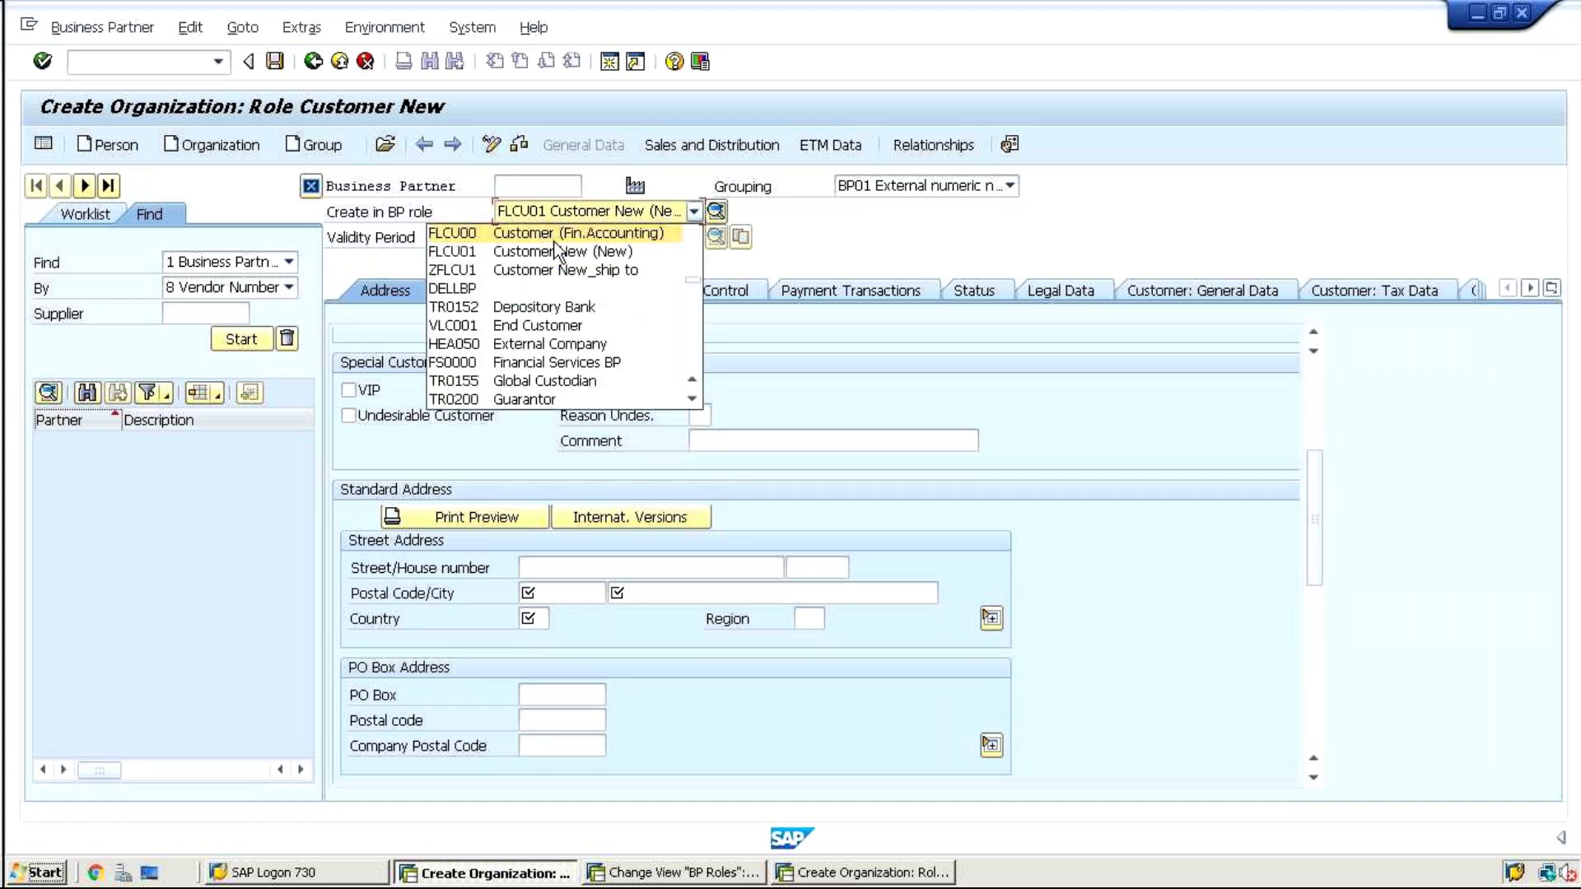
pyautogui.click(557, 241)
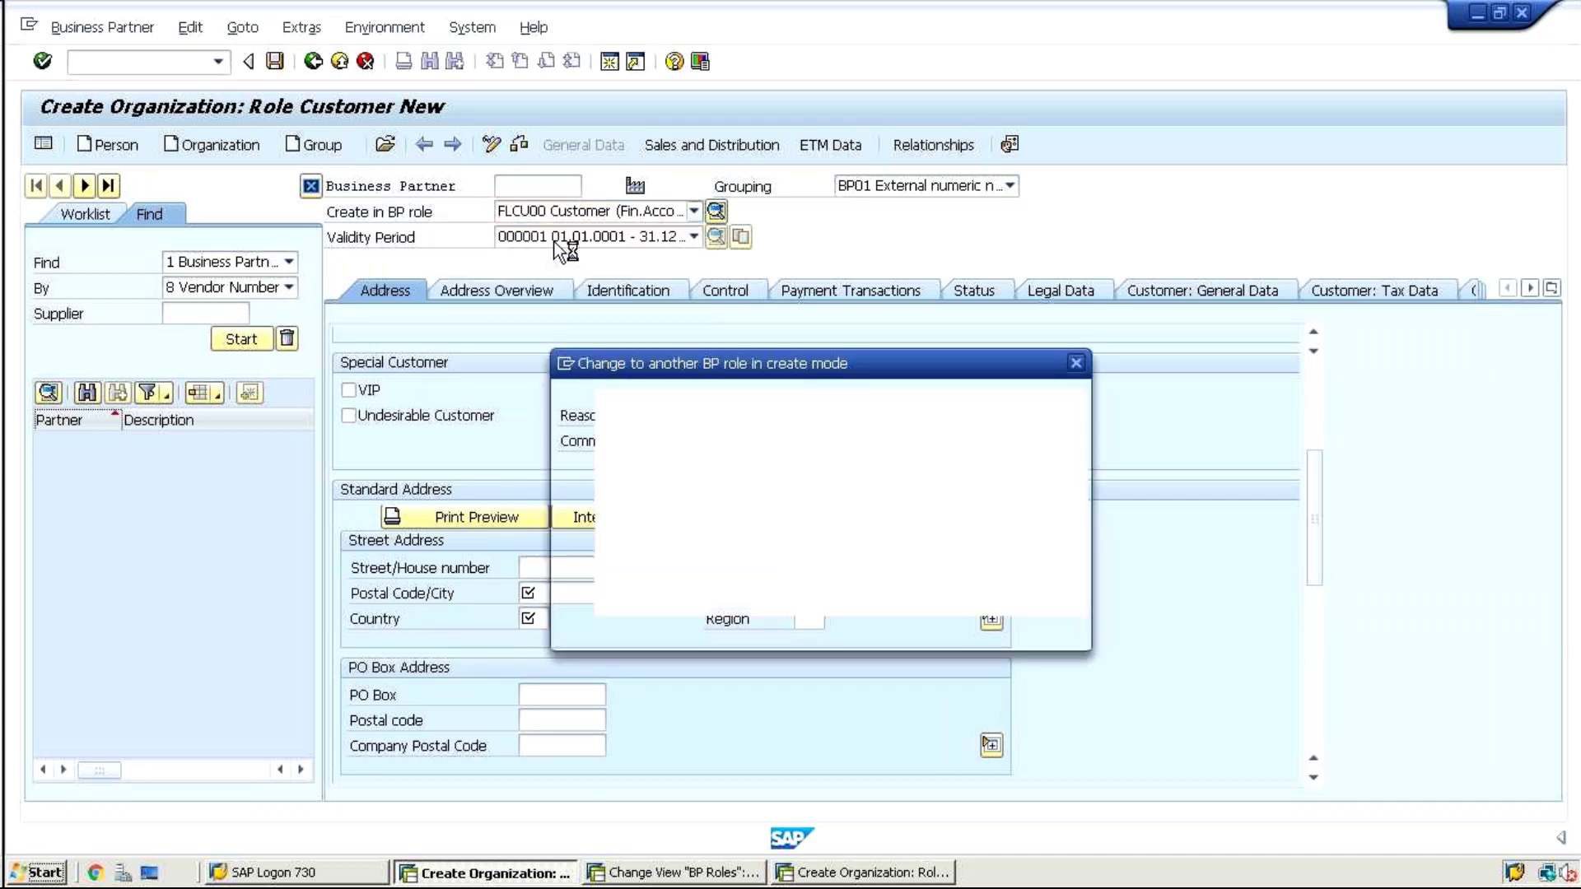
pyautogui.click(663, 629)
pyautogui.click(550, 388)
pyautogui.click(522, 412)
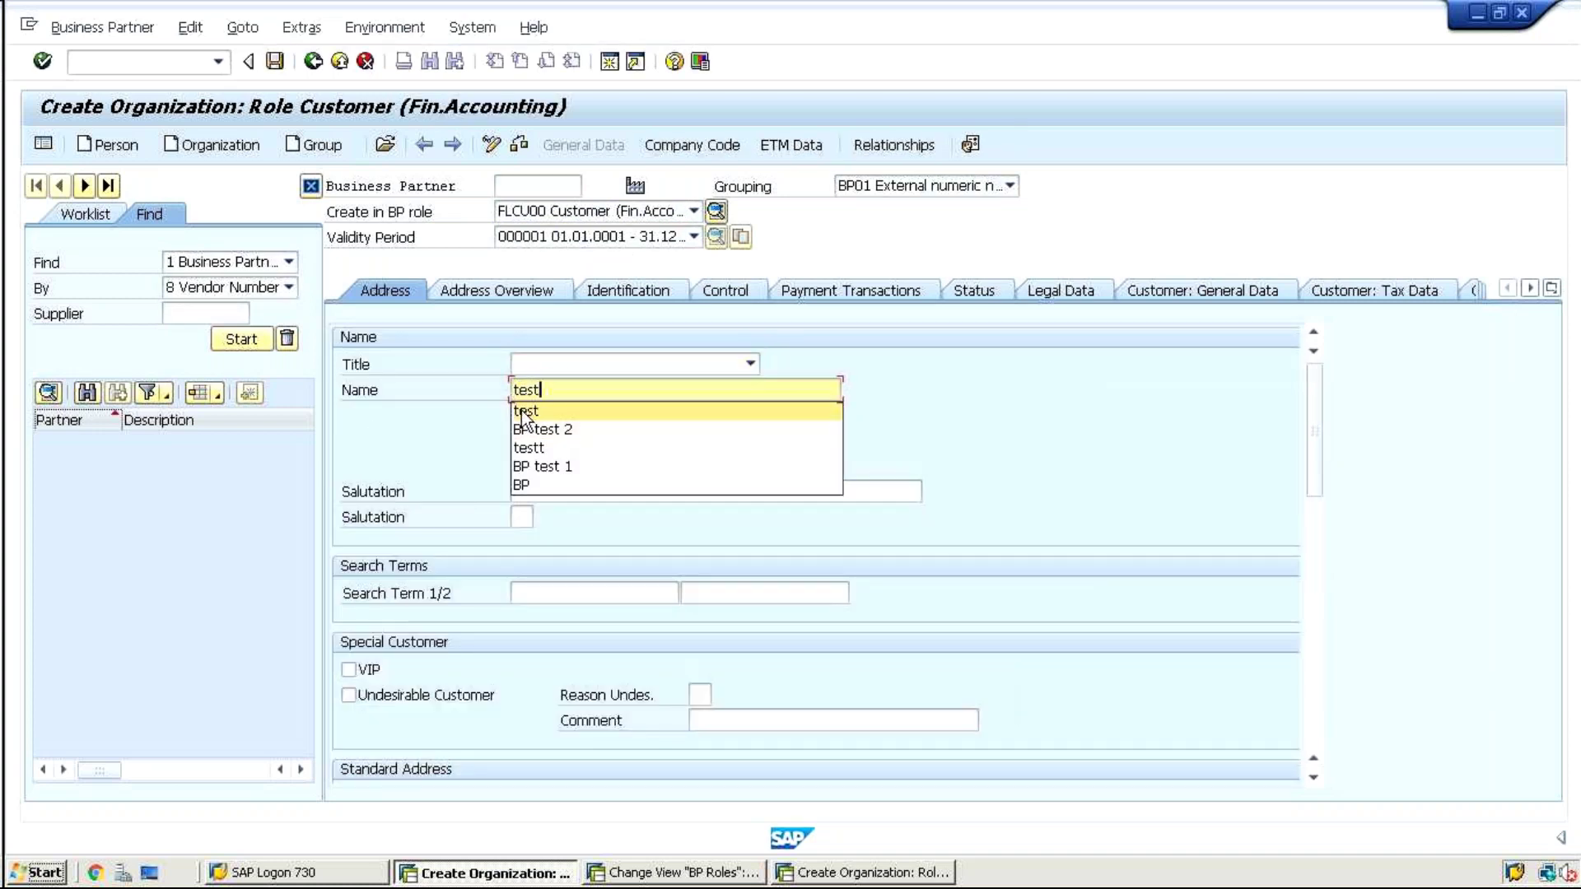
pyautogui.moveTo(1315, 432); pyautogui.dragTo(1314, 545)
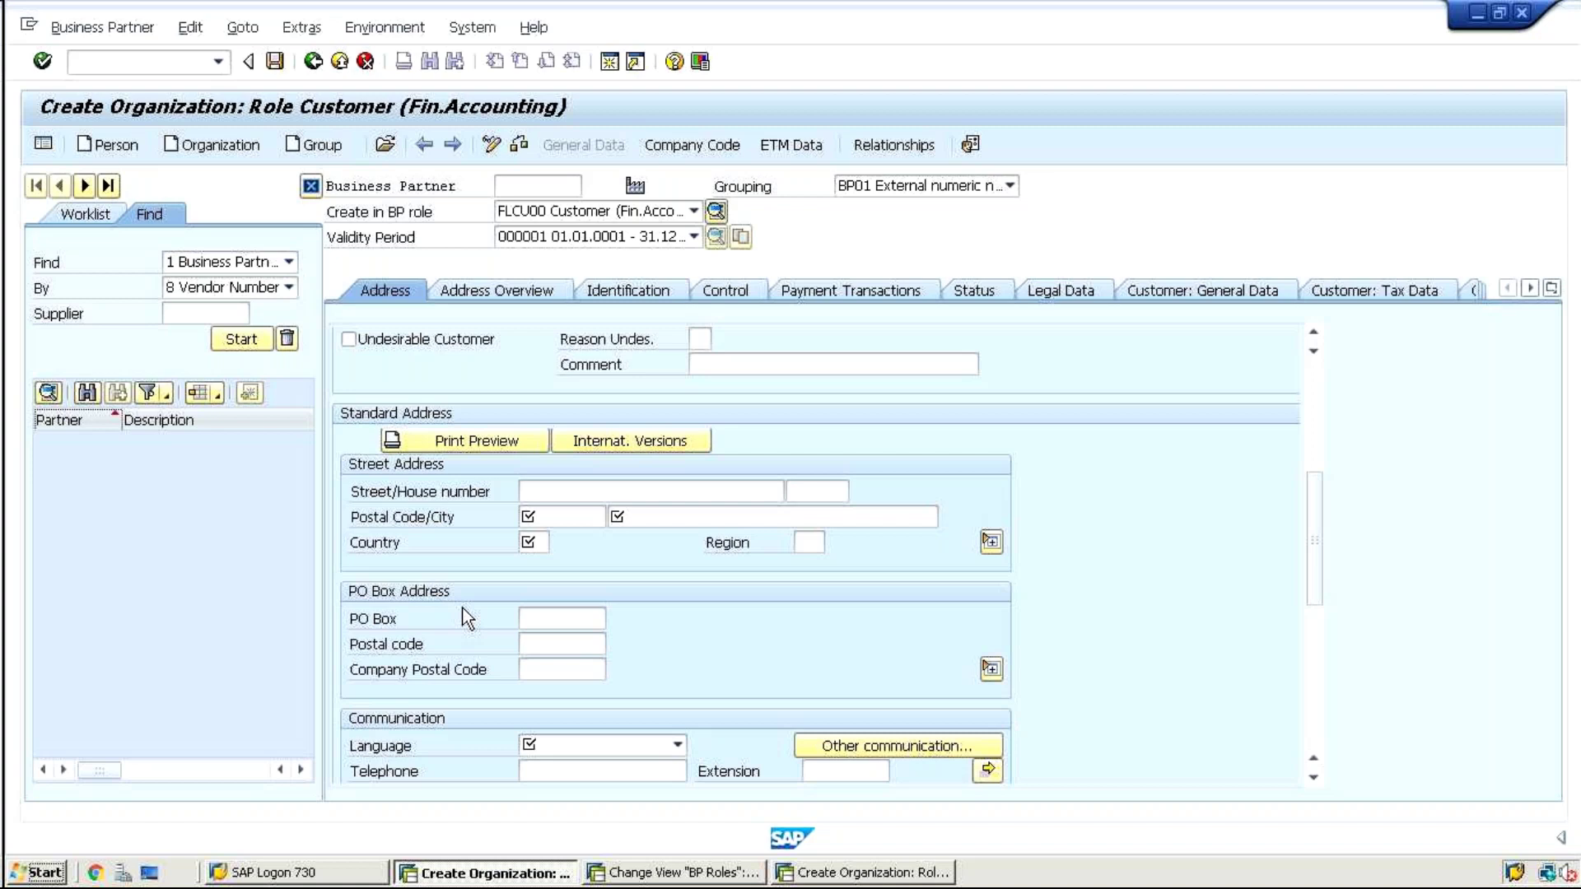
pyautogui.click(680, 880)
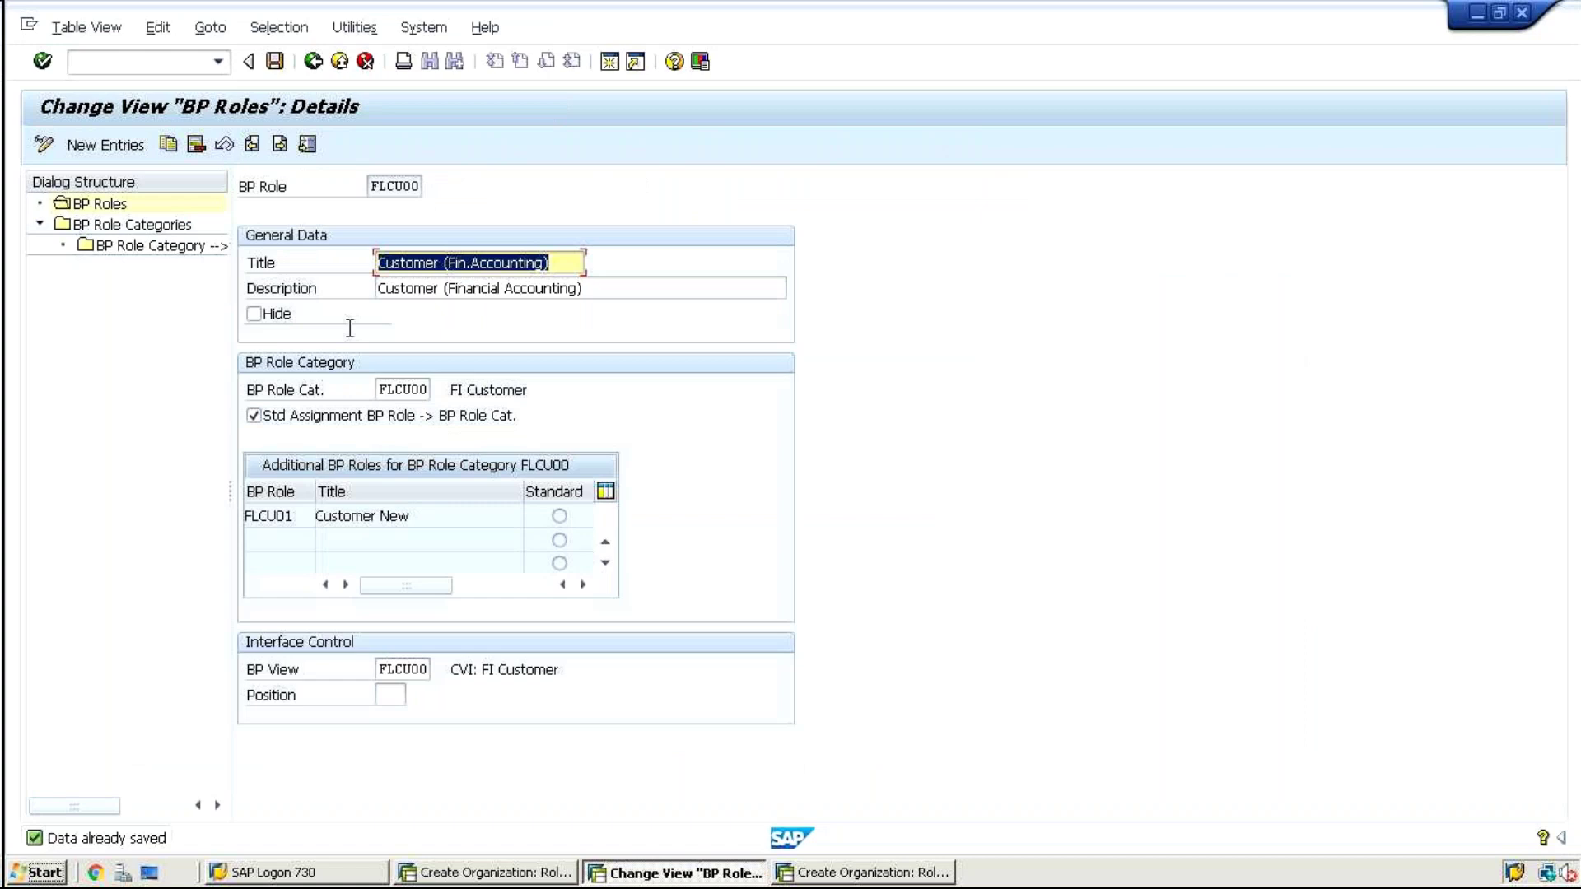
# Open FLCU01's details, inspect its standard assignment option, and save it
pyautogui.click(311, 65)
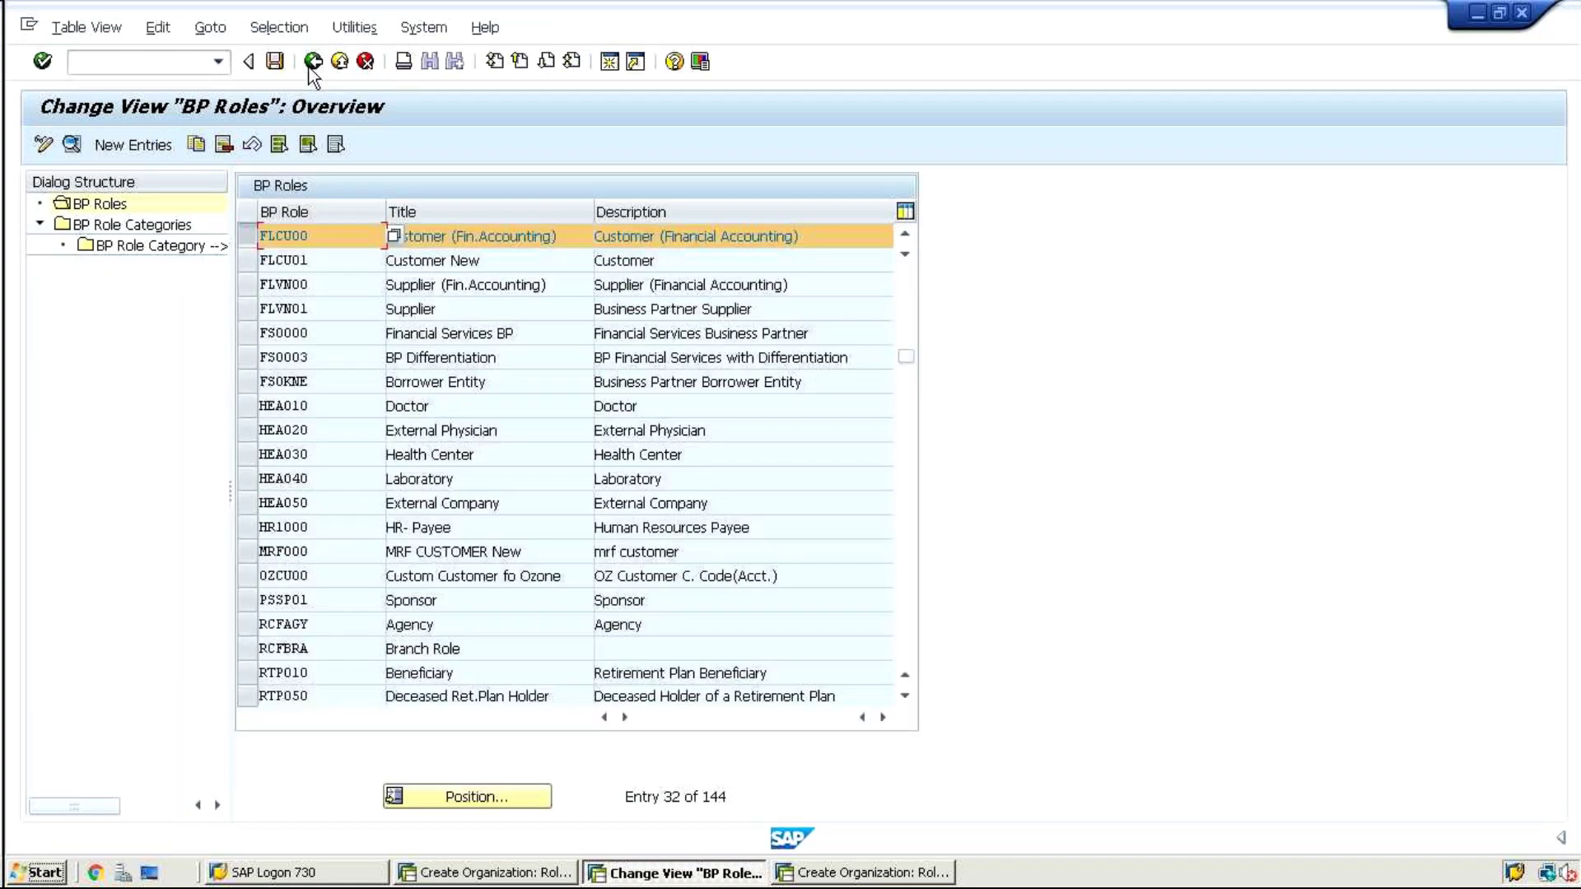
pyautogui.doubleClick(306, 258)
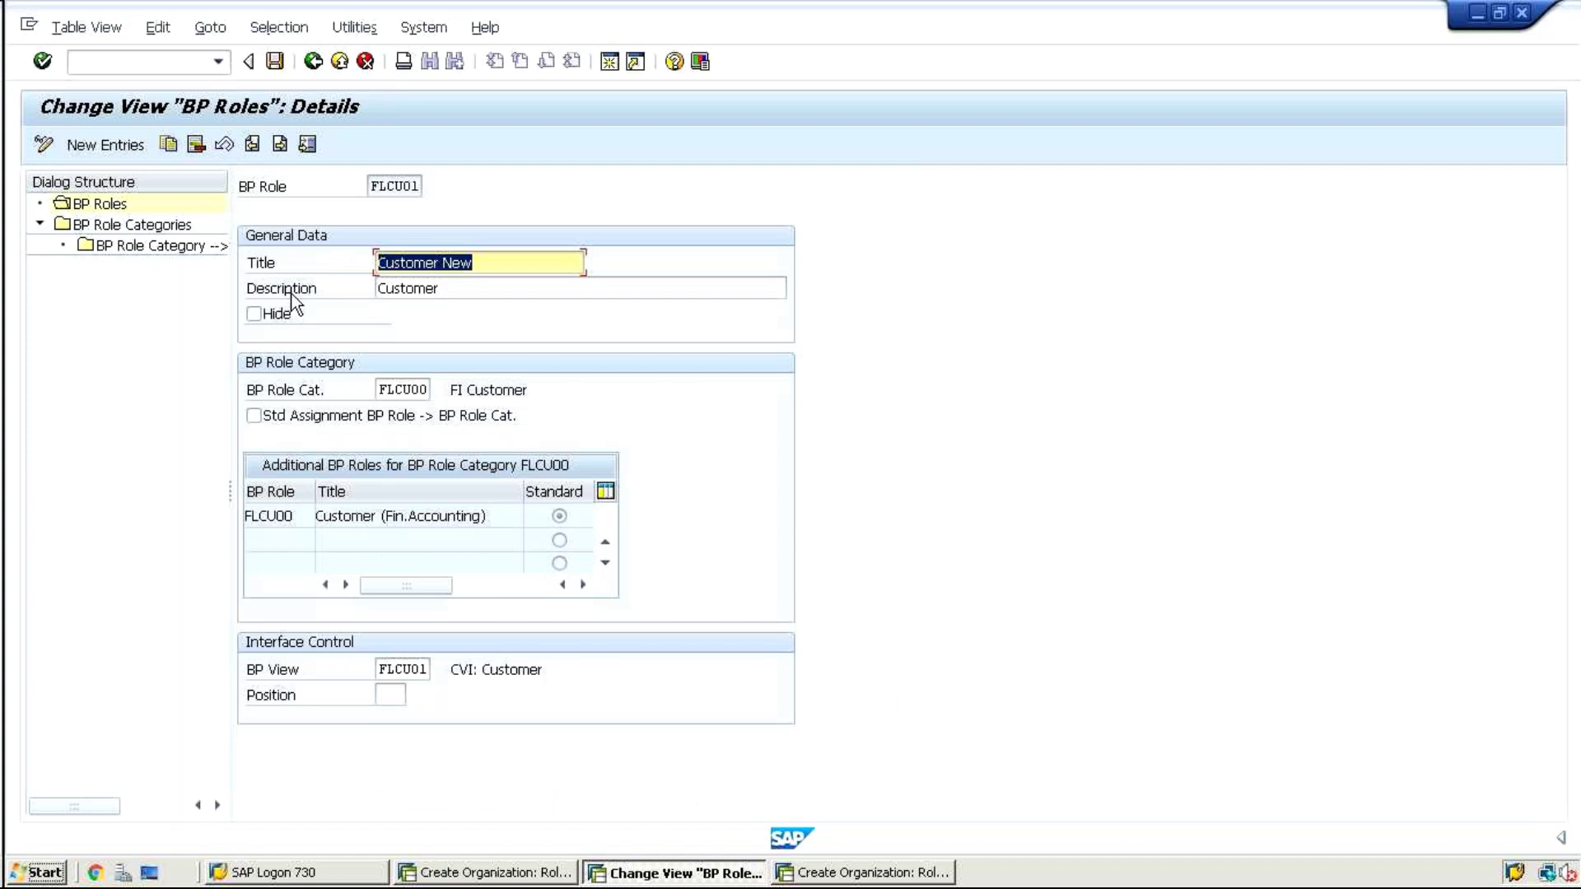
pyautogui.click(252, 416)
pyautogui.click(276, 61)
pyautogui.click(276, 62)
pyautogui.click(313, 62)
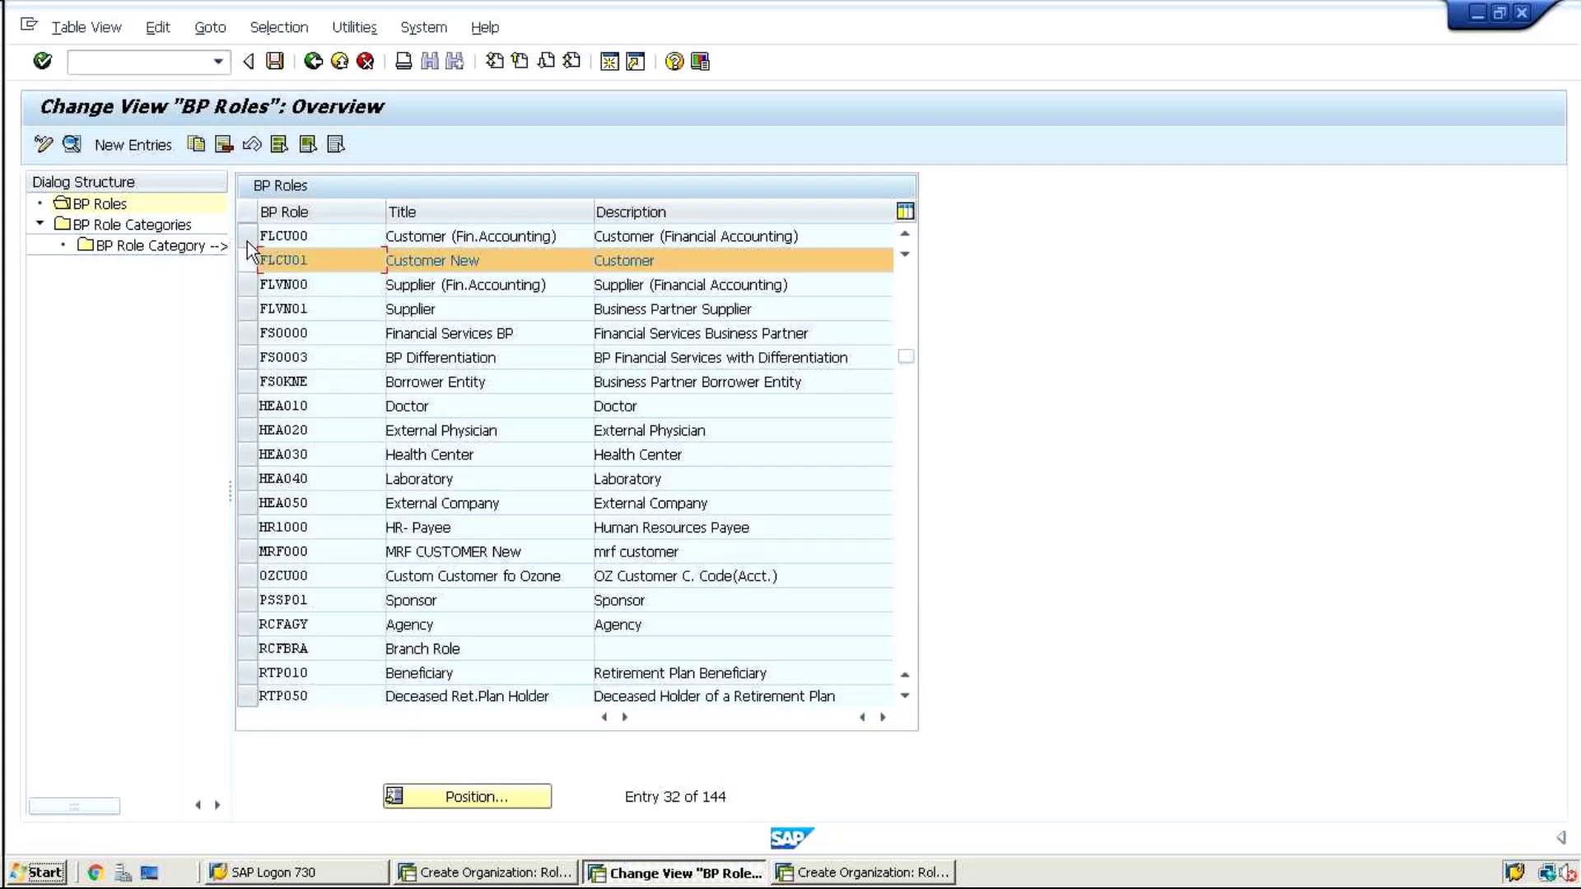
# Tick Std Assignment BP Role -> BP Role Cat. for FLCU00 and save it
pyautogui.click(244, 234)
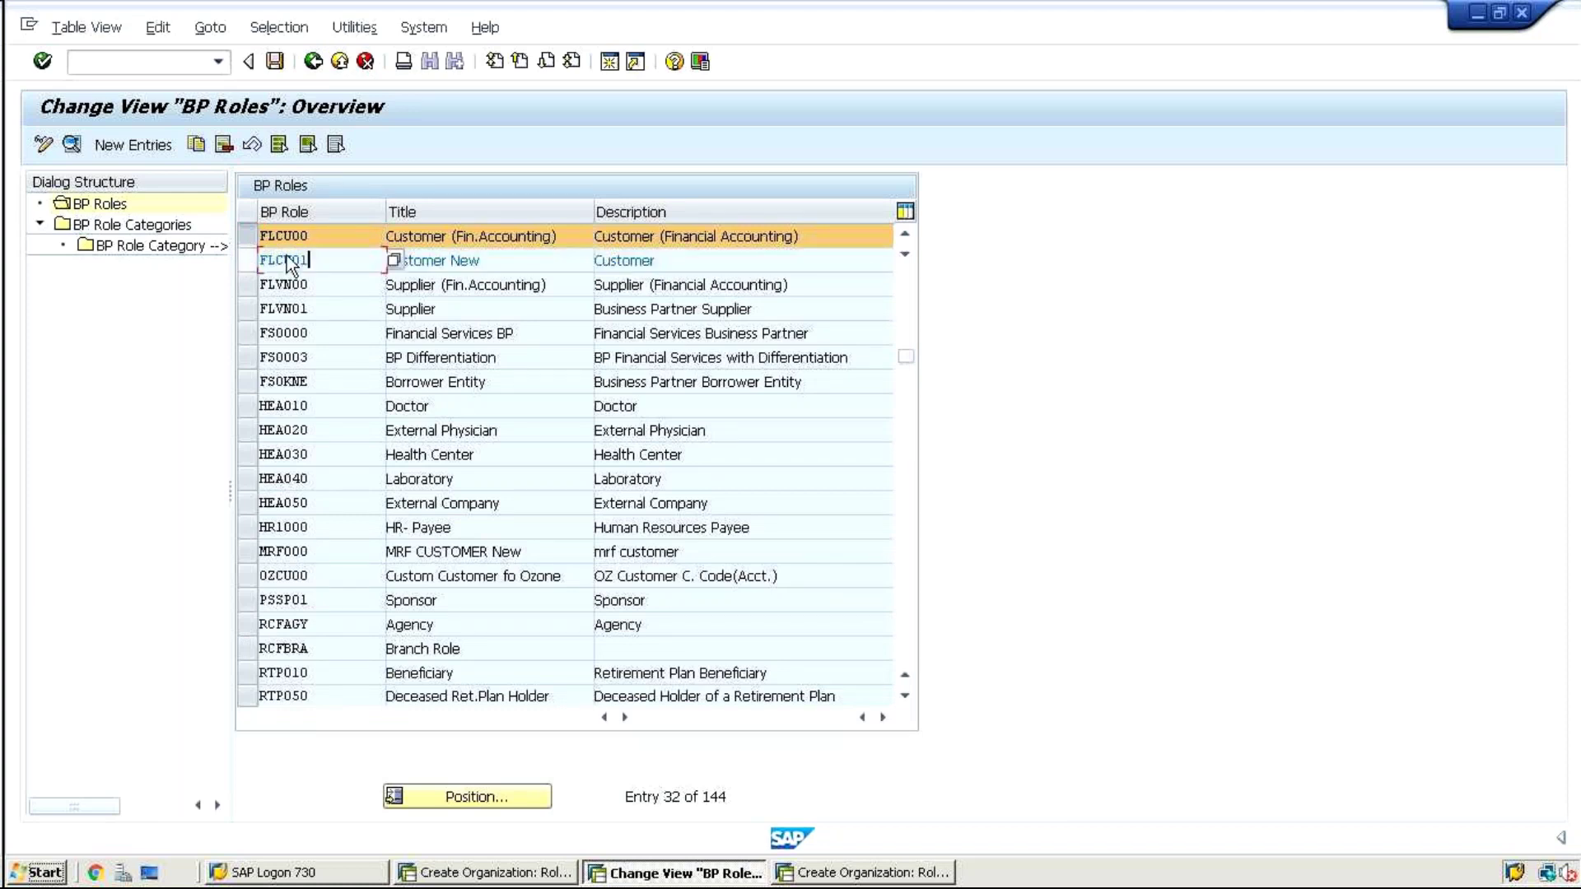
pyautogui.doubleClick(336, 236)
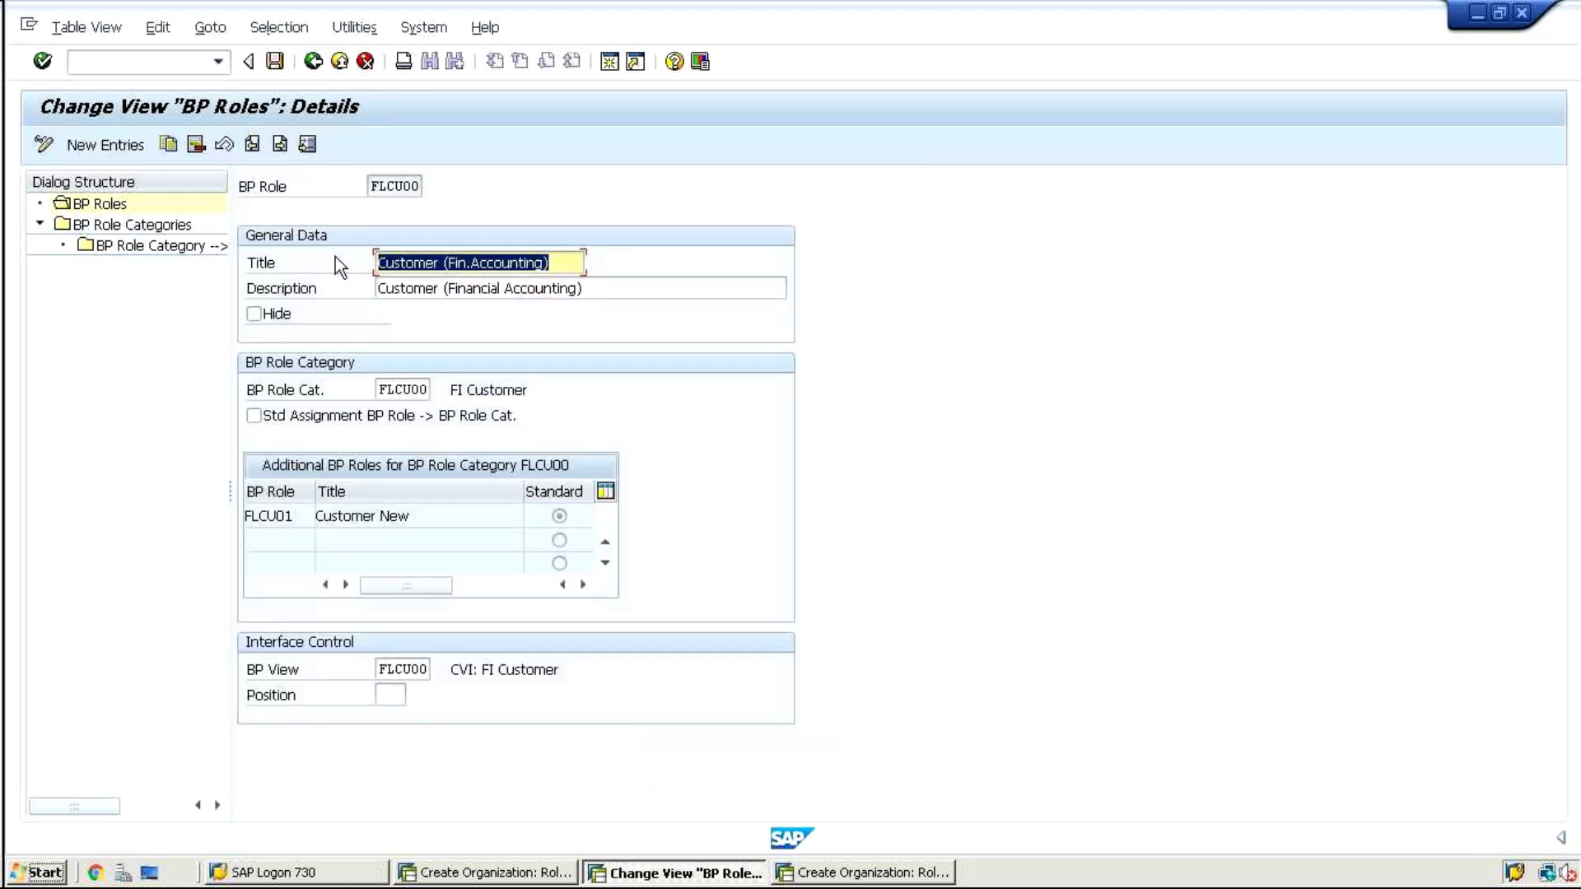
pyautogui.click(377, 389)
pyautogui.click(254, 416)
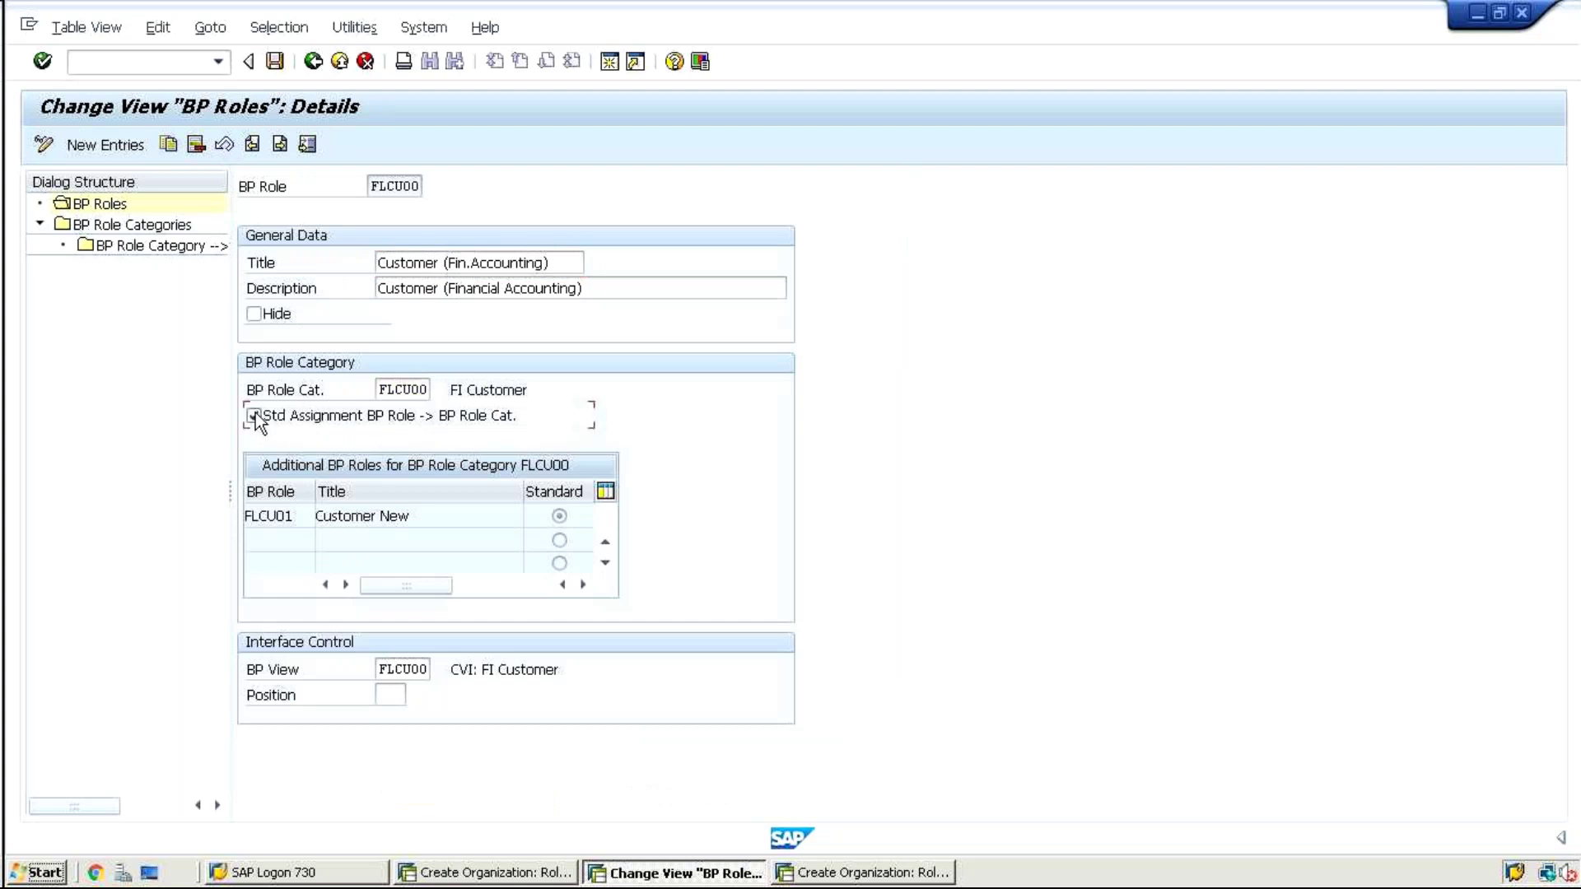
pyautogui.press('Return')
pyautogui.hotkey('ctrl', 's')
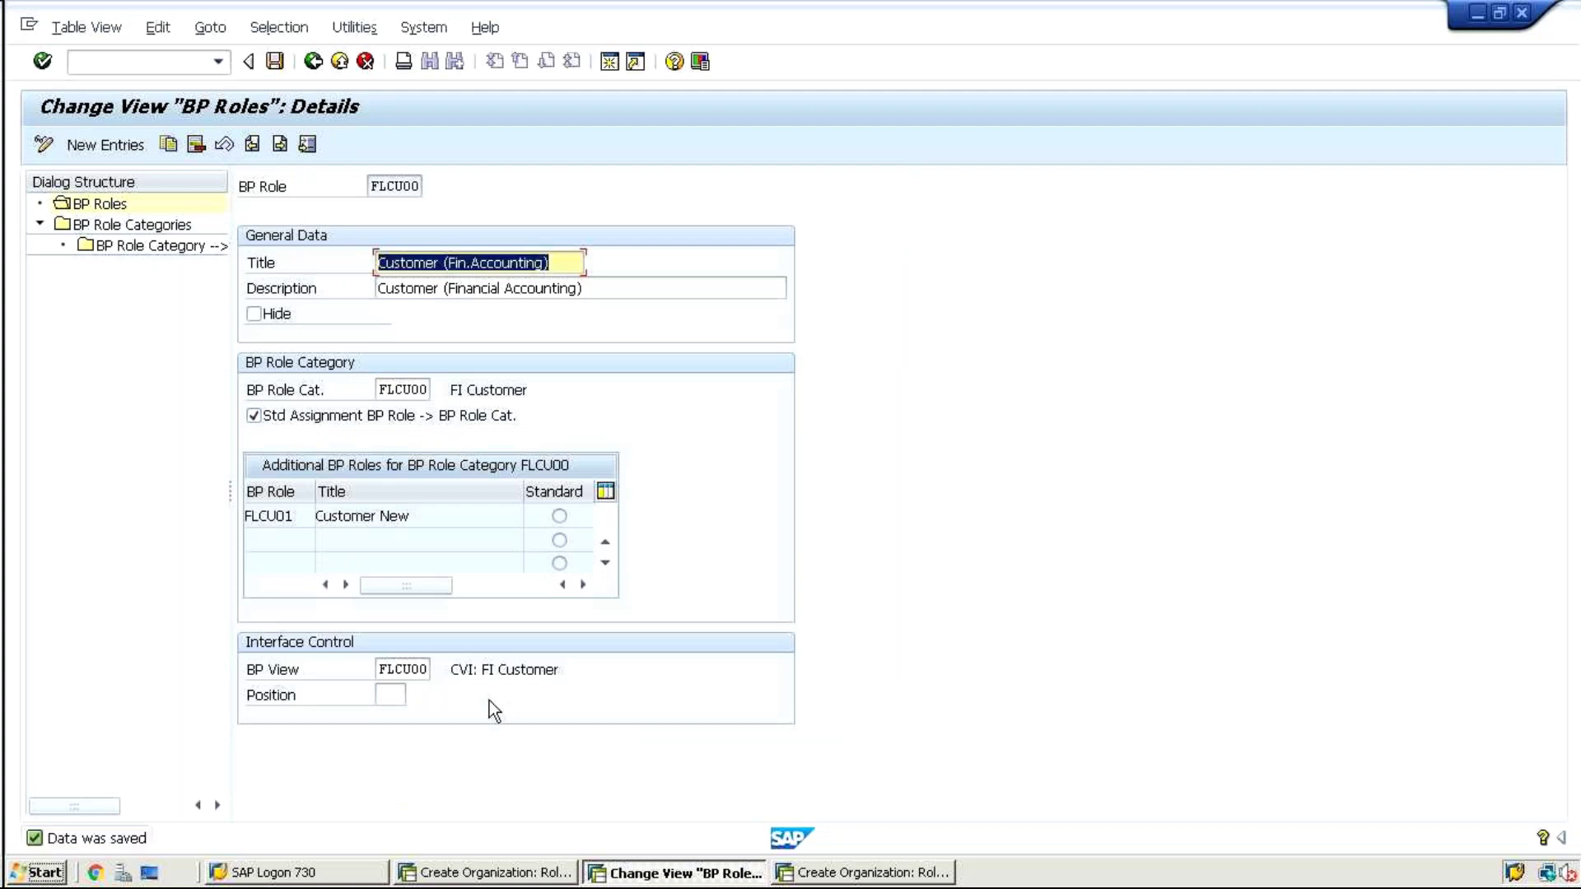
pyautogui.click(499, 874)
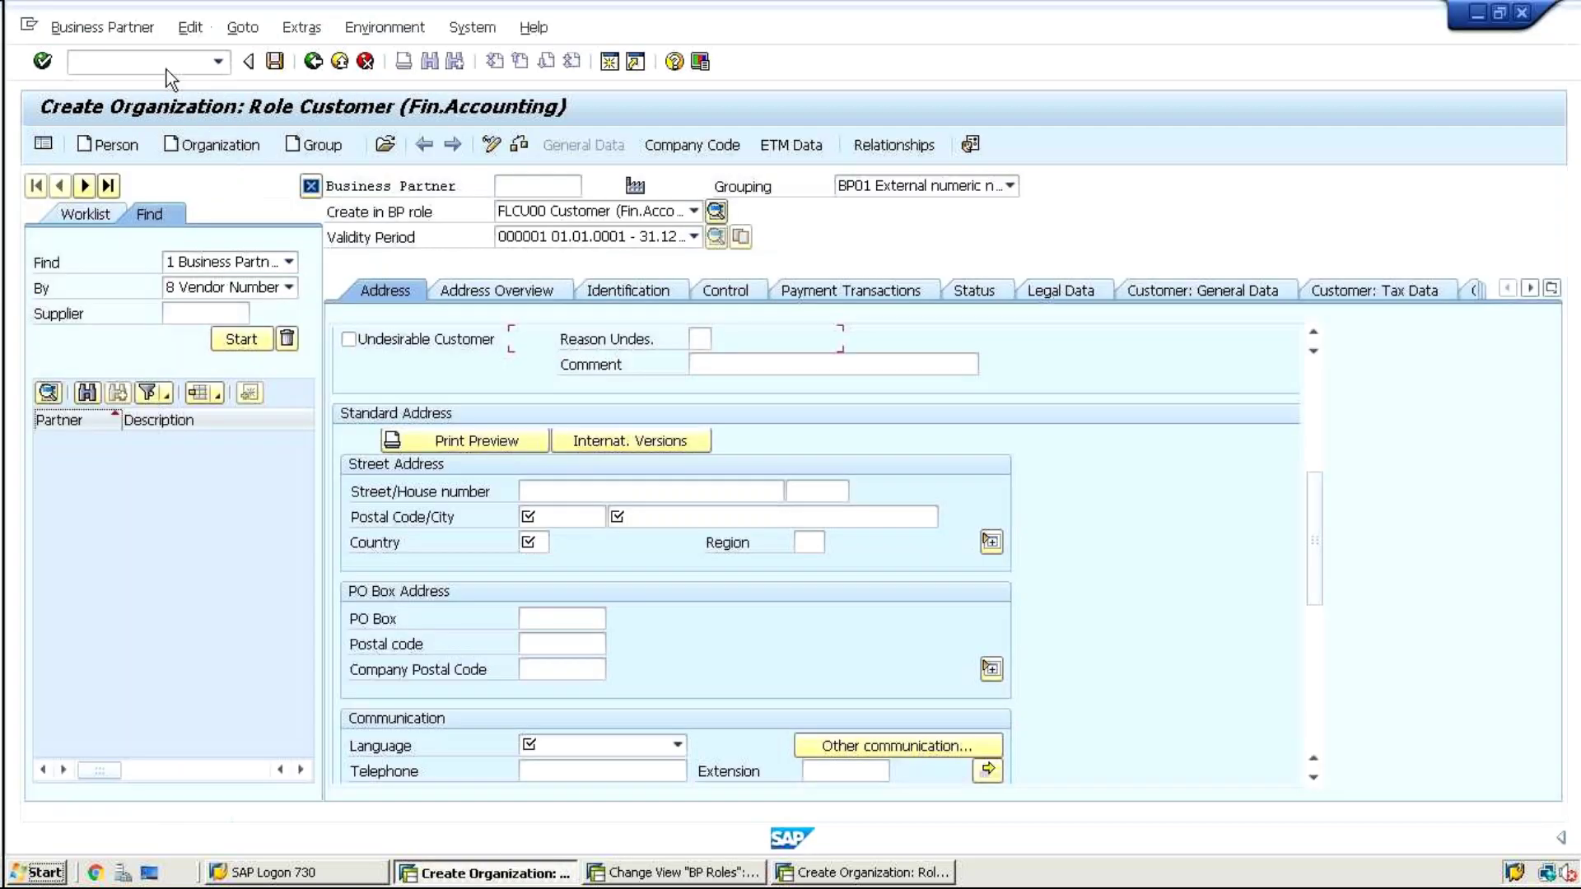
pyautogui.click(156, 62)
# Start a new organization named test with business partner number 1024
pyautogui.write('/nbp')
pyautogui.press('Return')
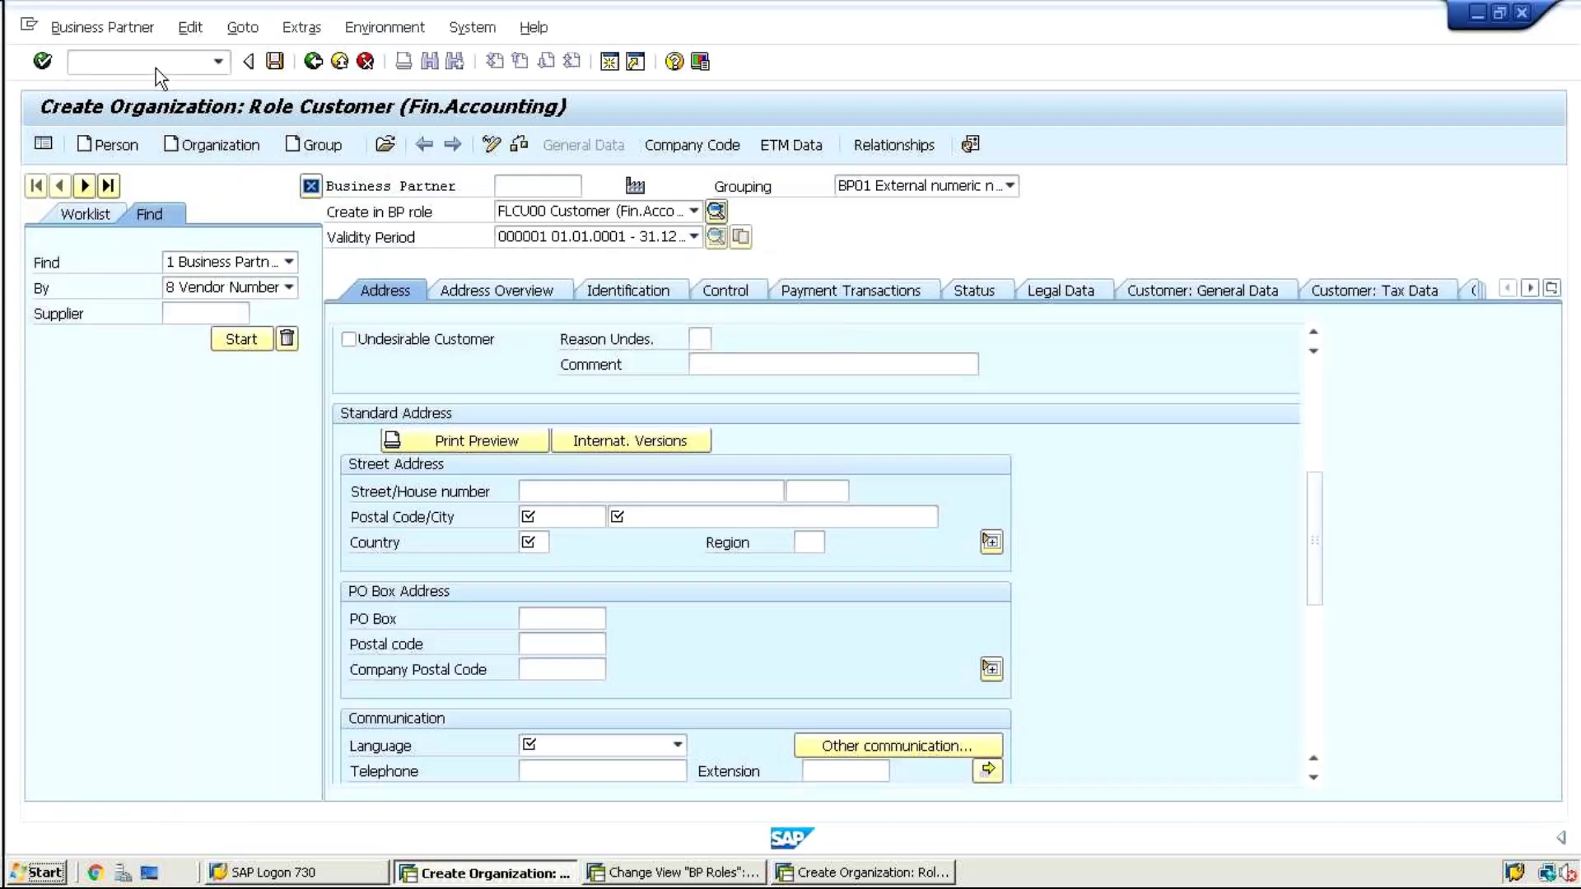
pyautogui.click(185, 146)
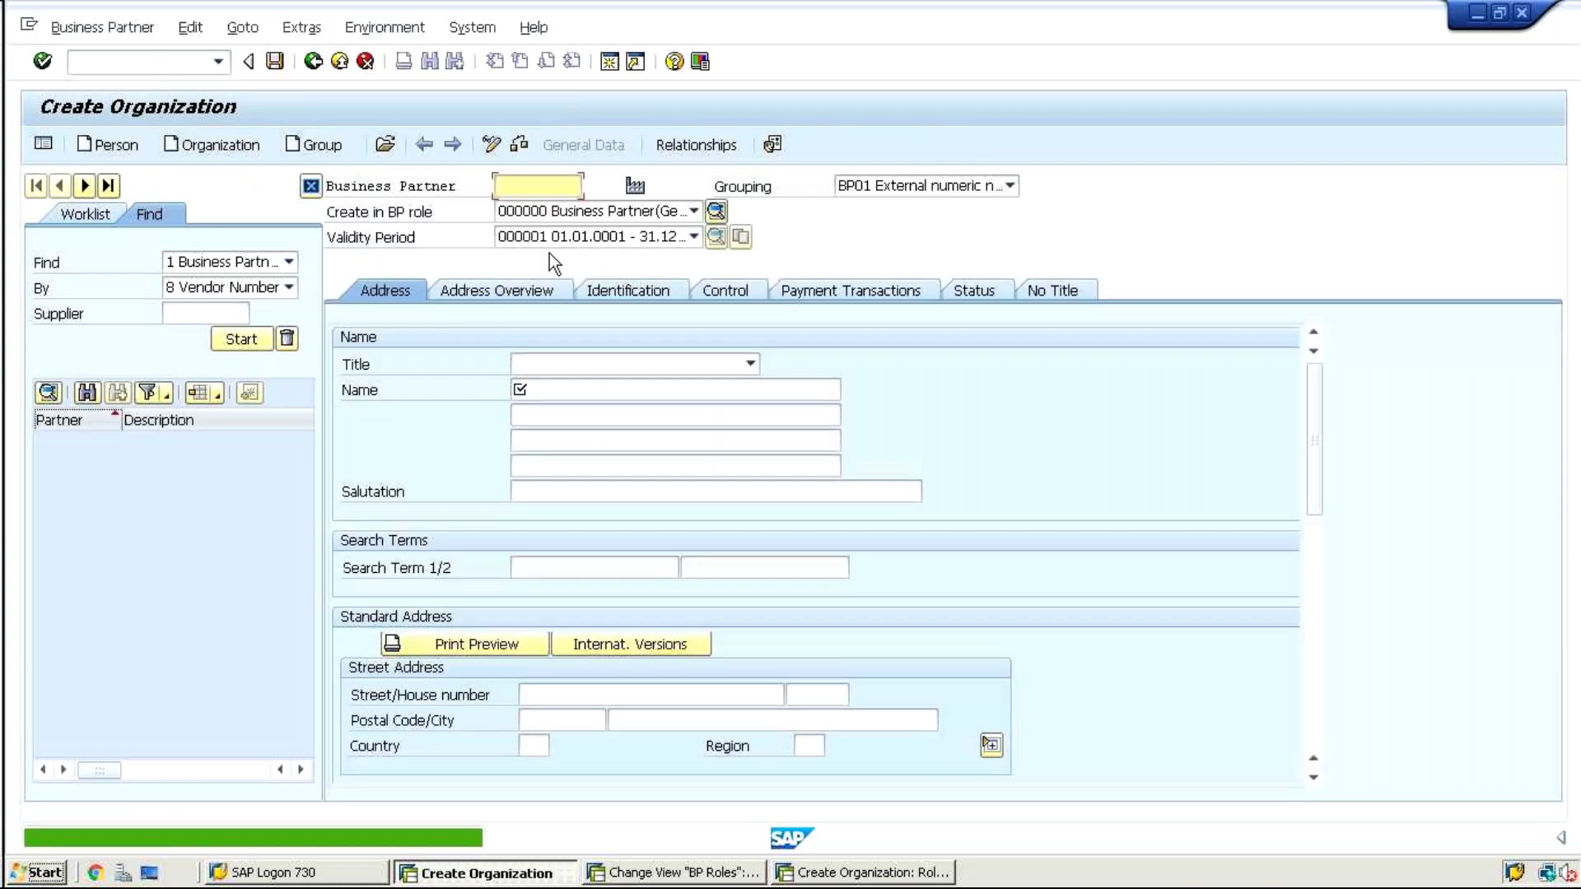
pyautogui.click(520, 390)
pyautogui.click(522, 410)
pyautogui.press('Return')
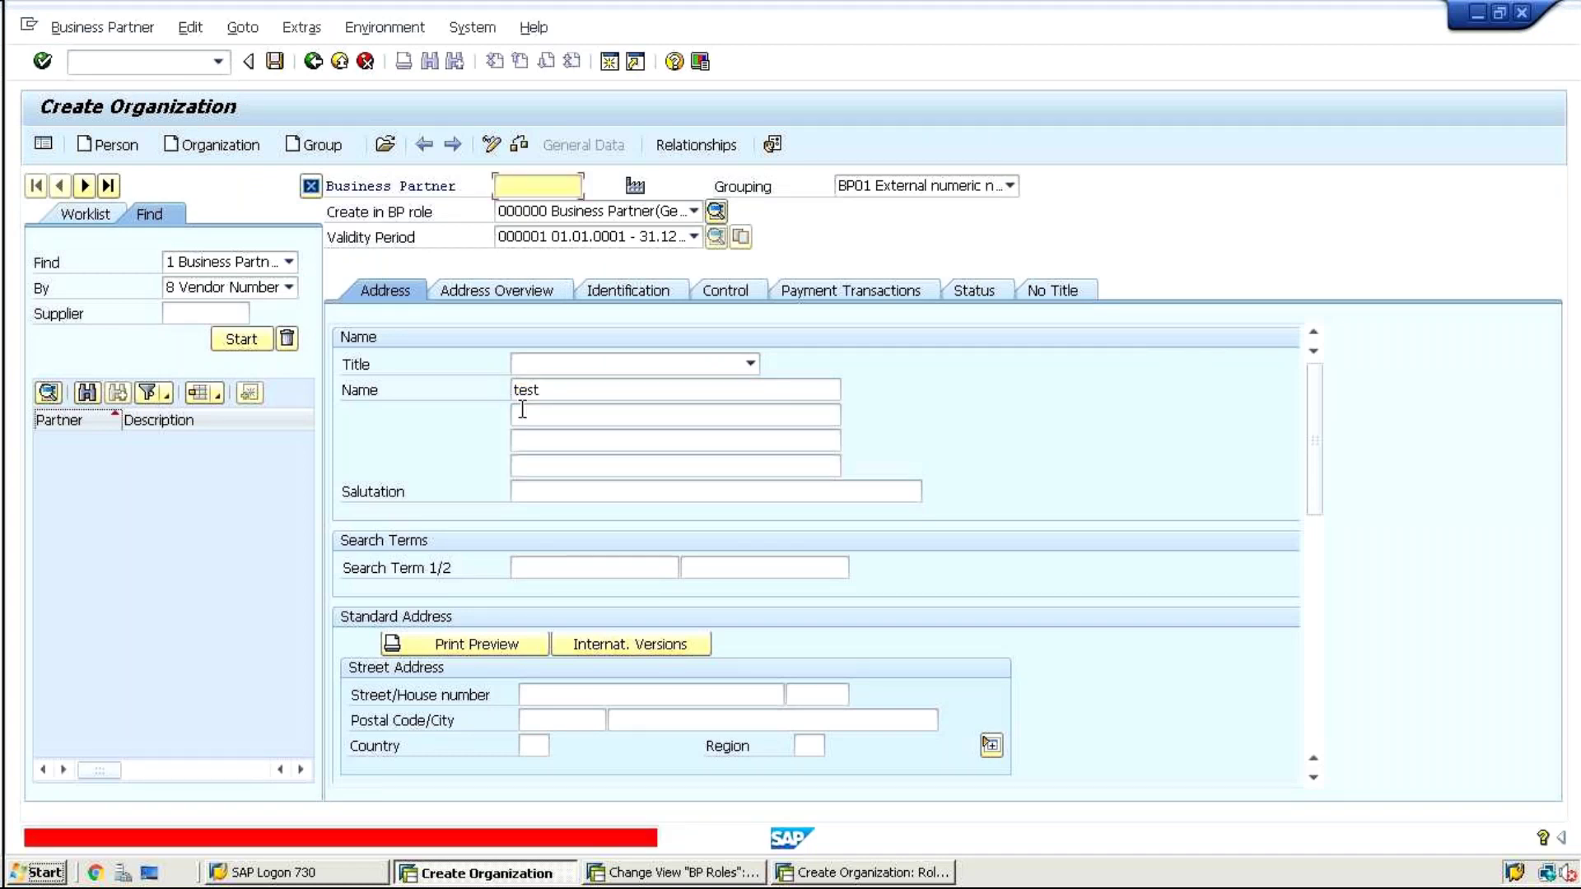
pyautogui.write('102')
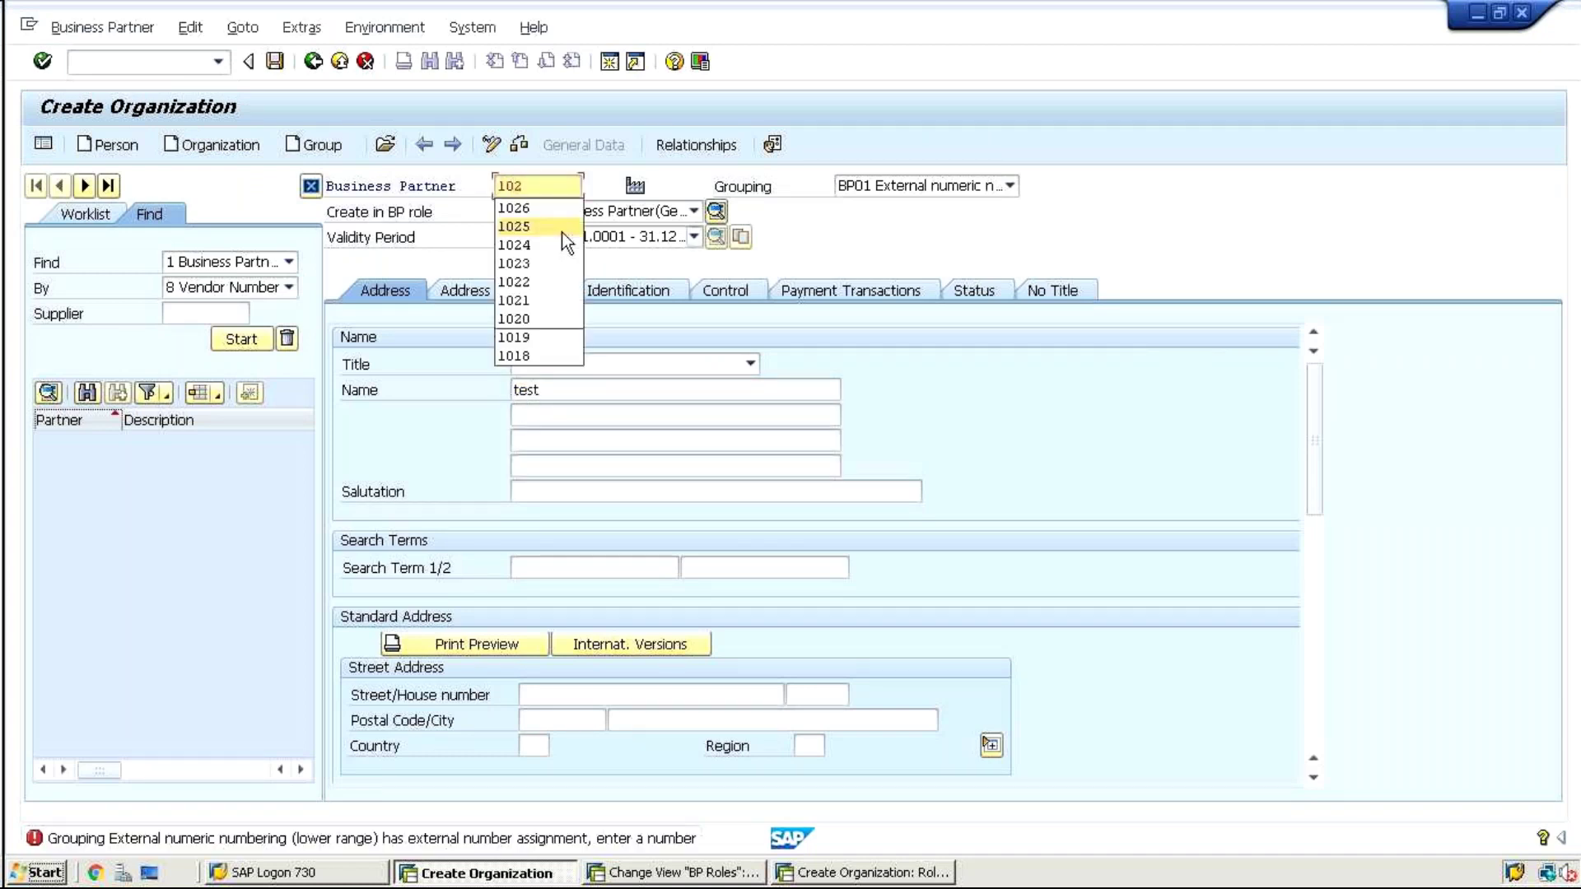
pyautogui.write('4')
pyautogui.press('Return')
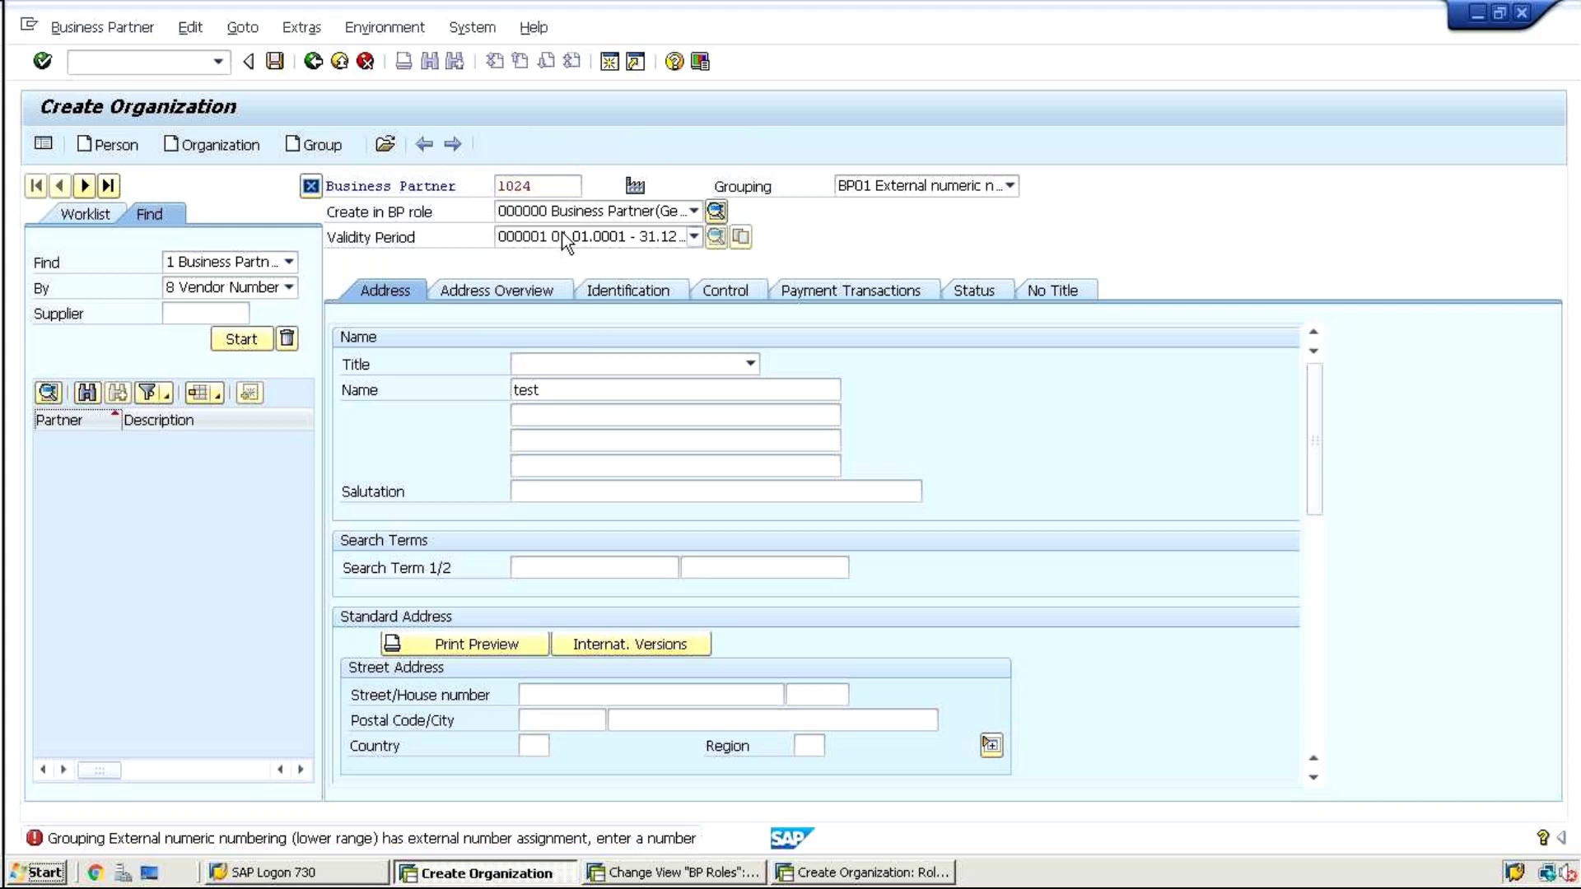
pyautogui.moveTo(1311, 408); pyautogui.dragTo(1321, 329)
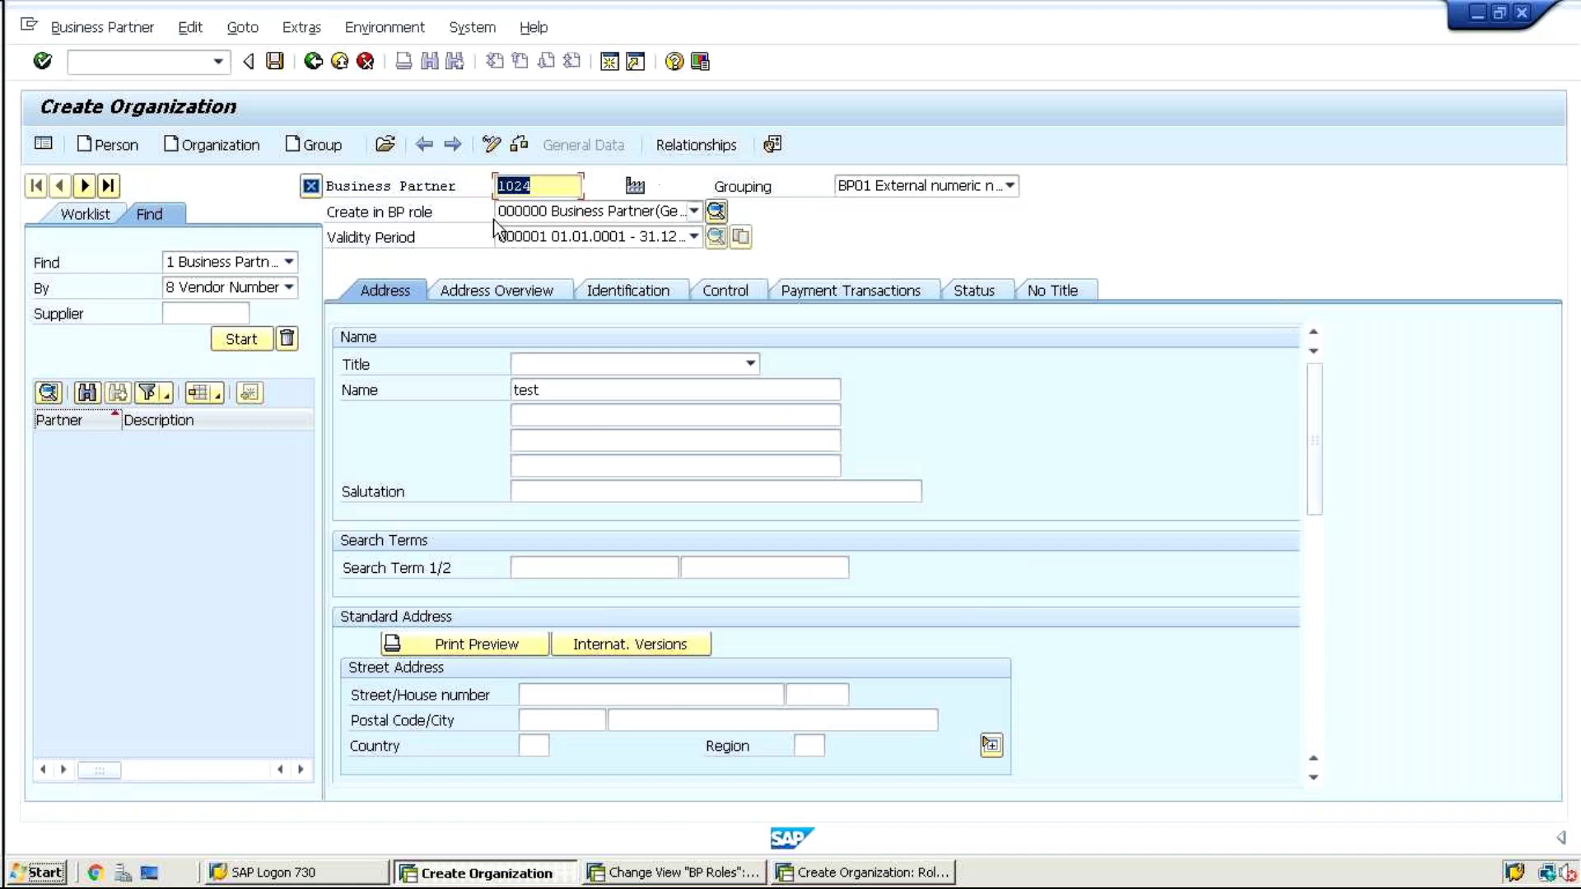
# Create it in the FLCU00 Customer (Fin.Accounting) role and fill the name test
pyautogui.click(513, 211)
pyautogui.press('f')
pyautogui.press('Return')
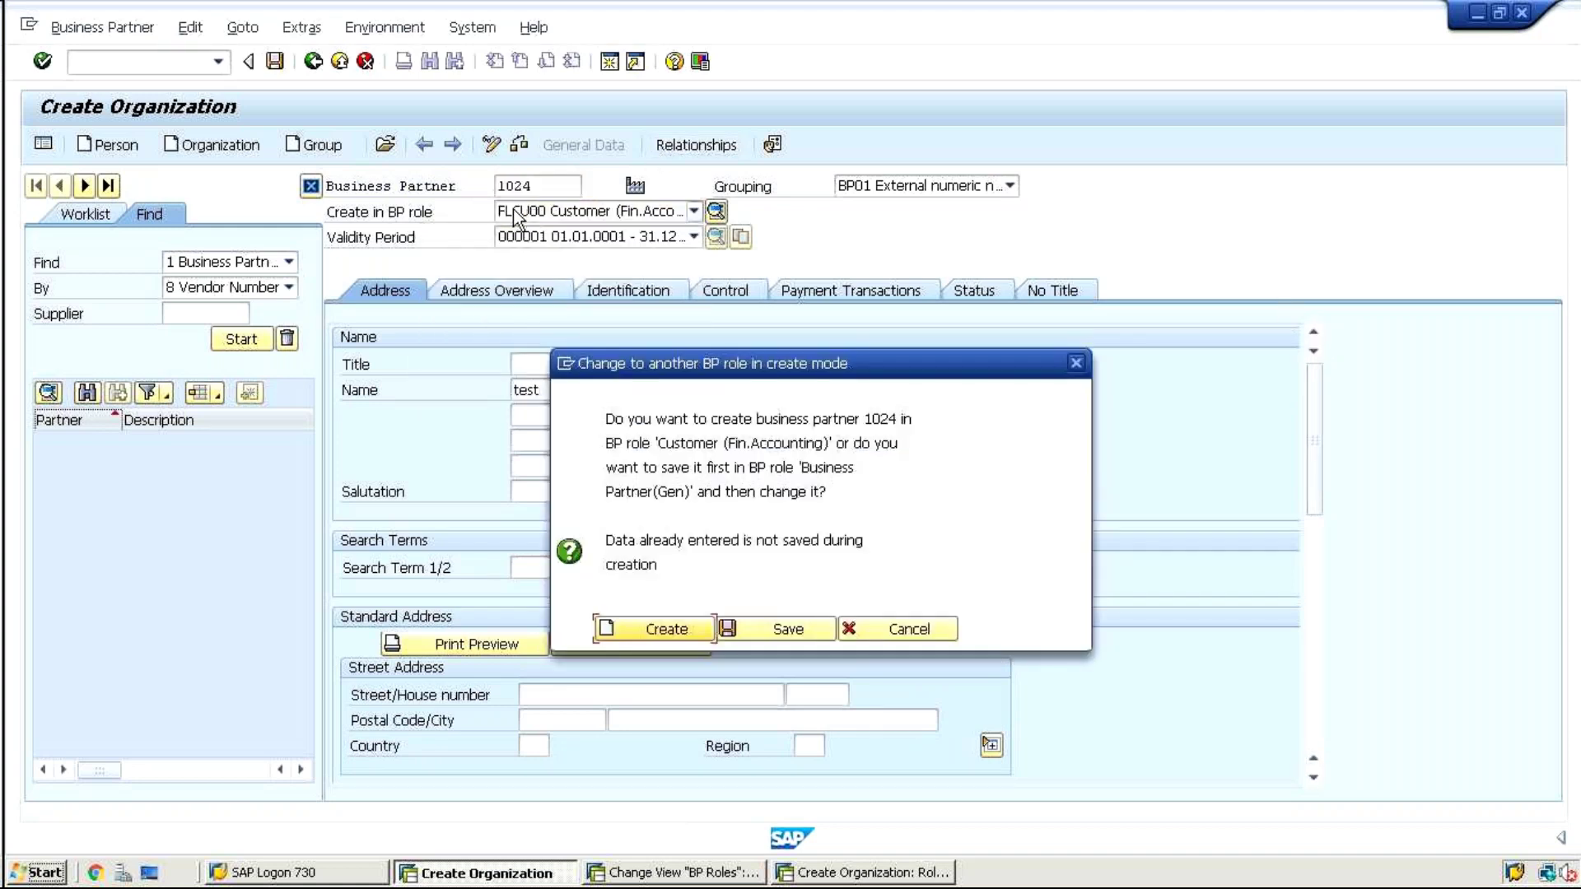
pyautogui.press('Return')
pyautogui.click(709, 390)
pyautogui.click(698, 411)
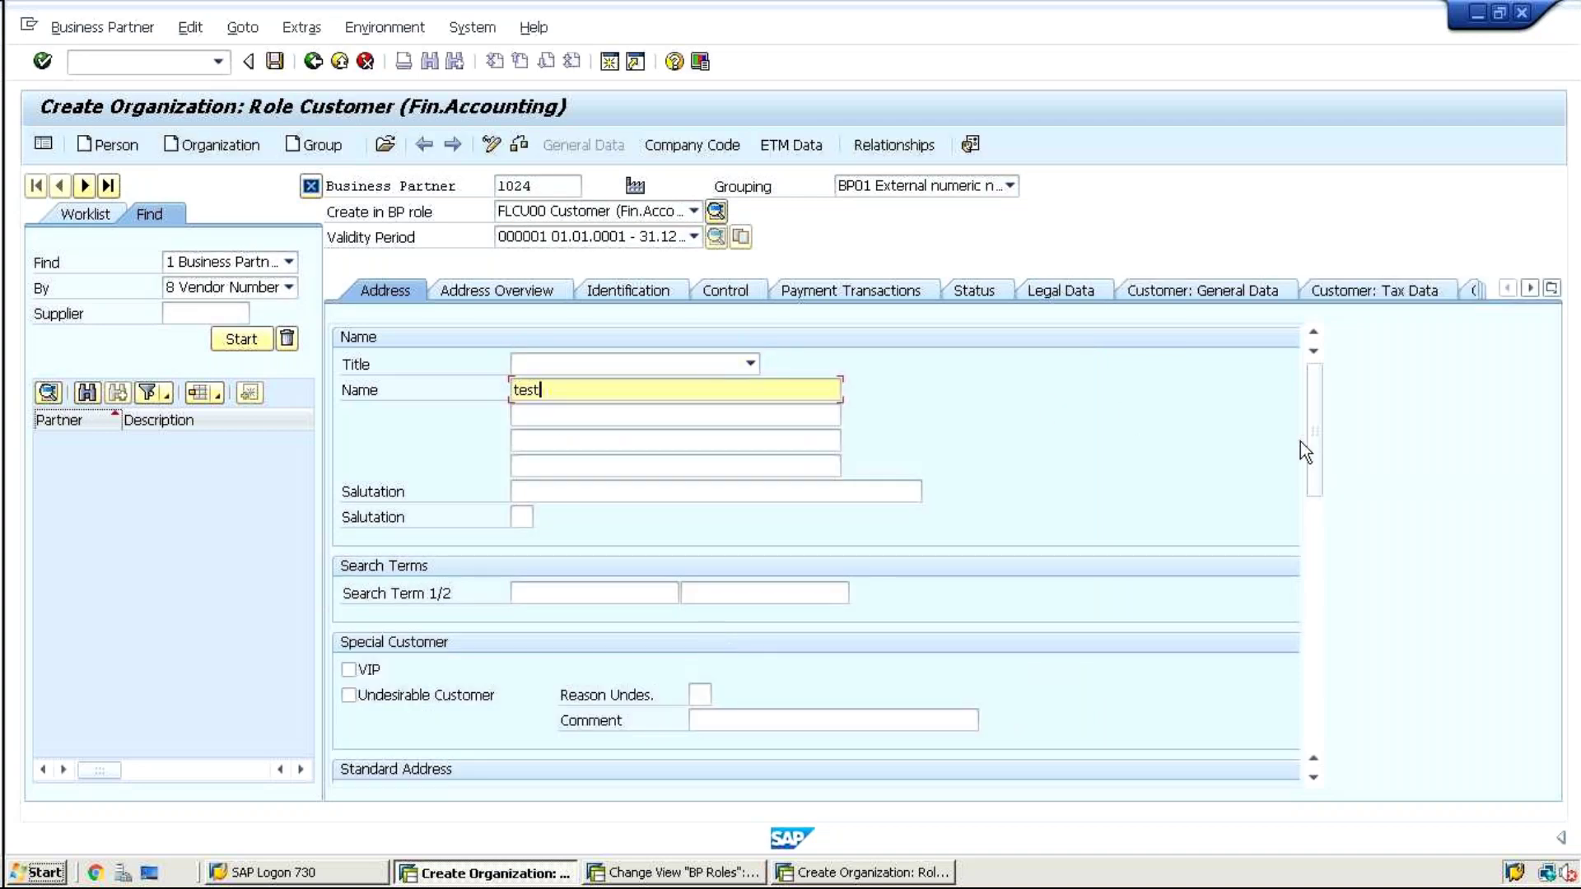
pyautogui.moveTo(1313, 423); pyautogui.dragTo(1322, 550)
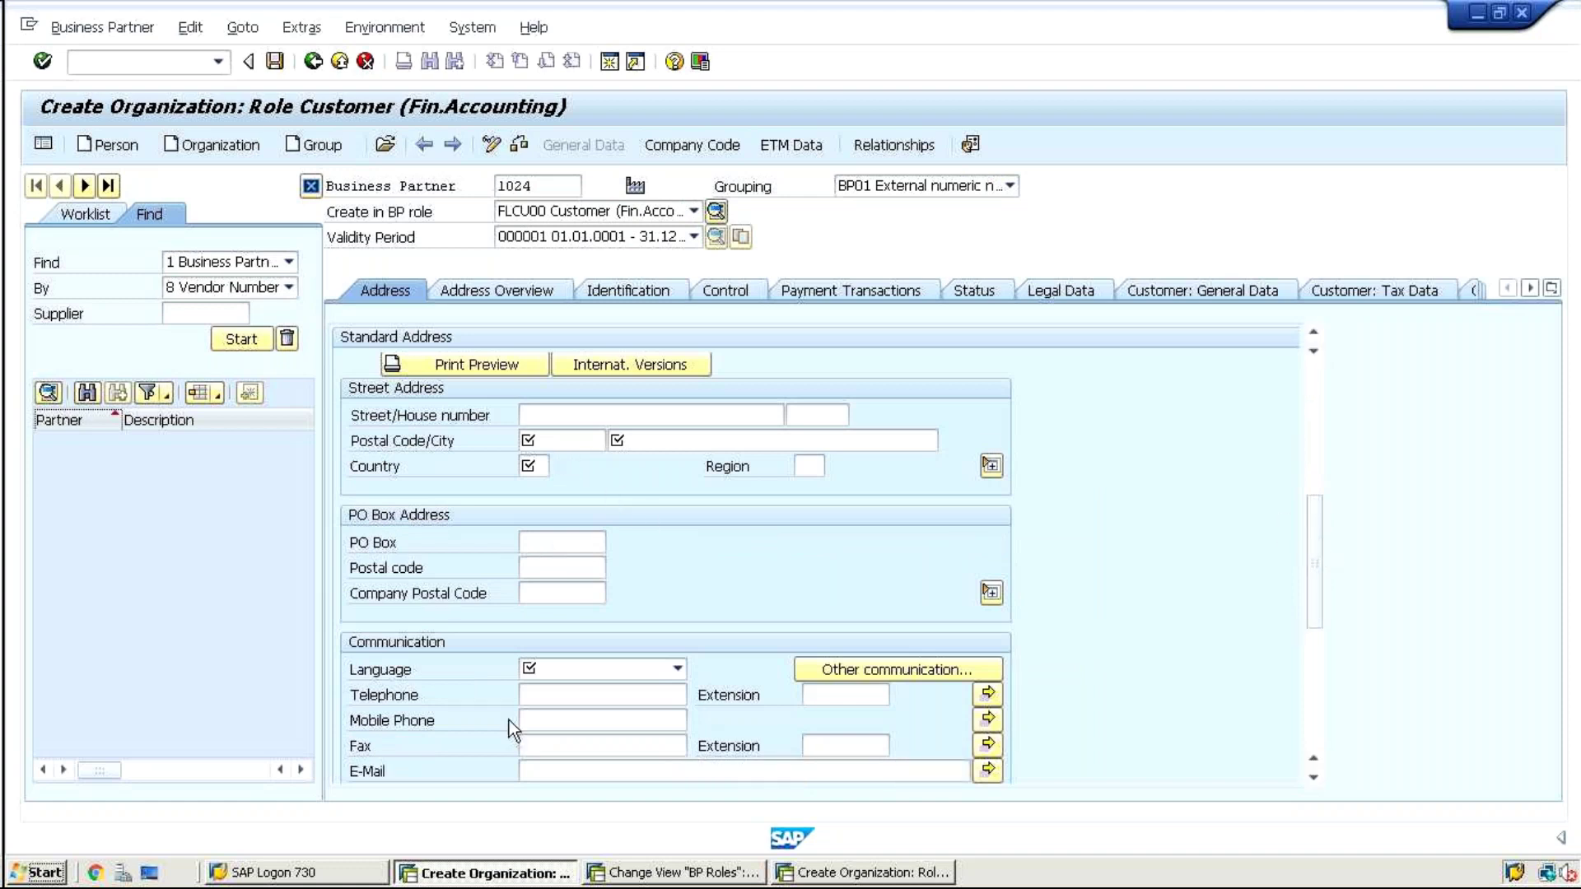
# Switch to FLCU01 Customer New, create it, and run the entry check flagging City as required
pyautogui.click(606, 210)
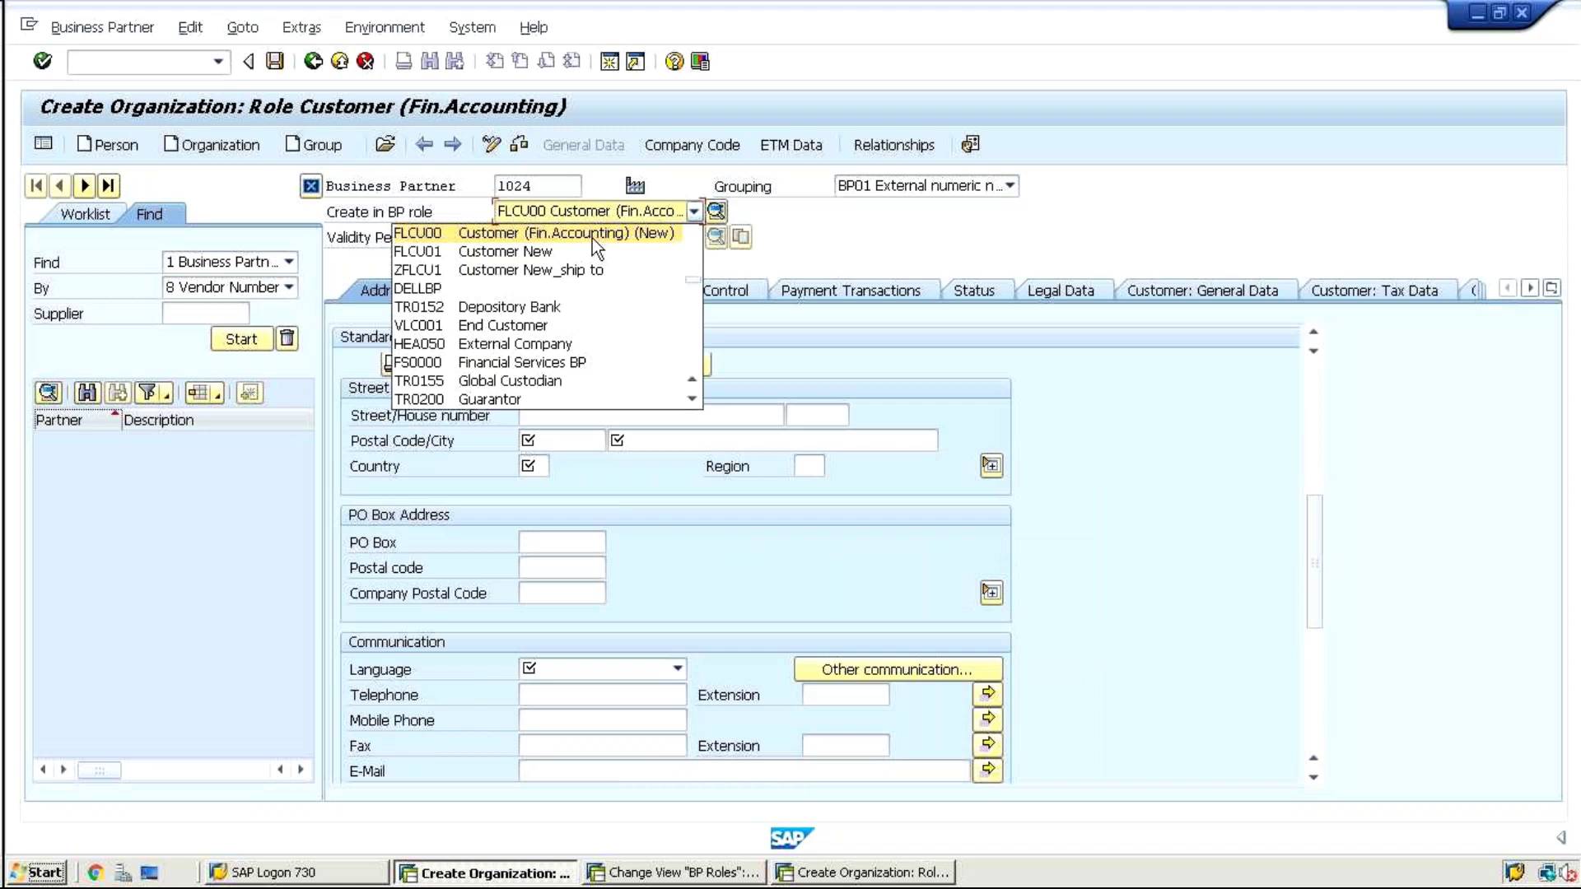
pyautogui.click(564, 252)
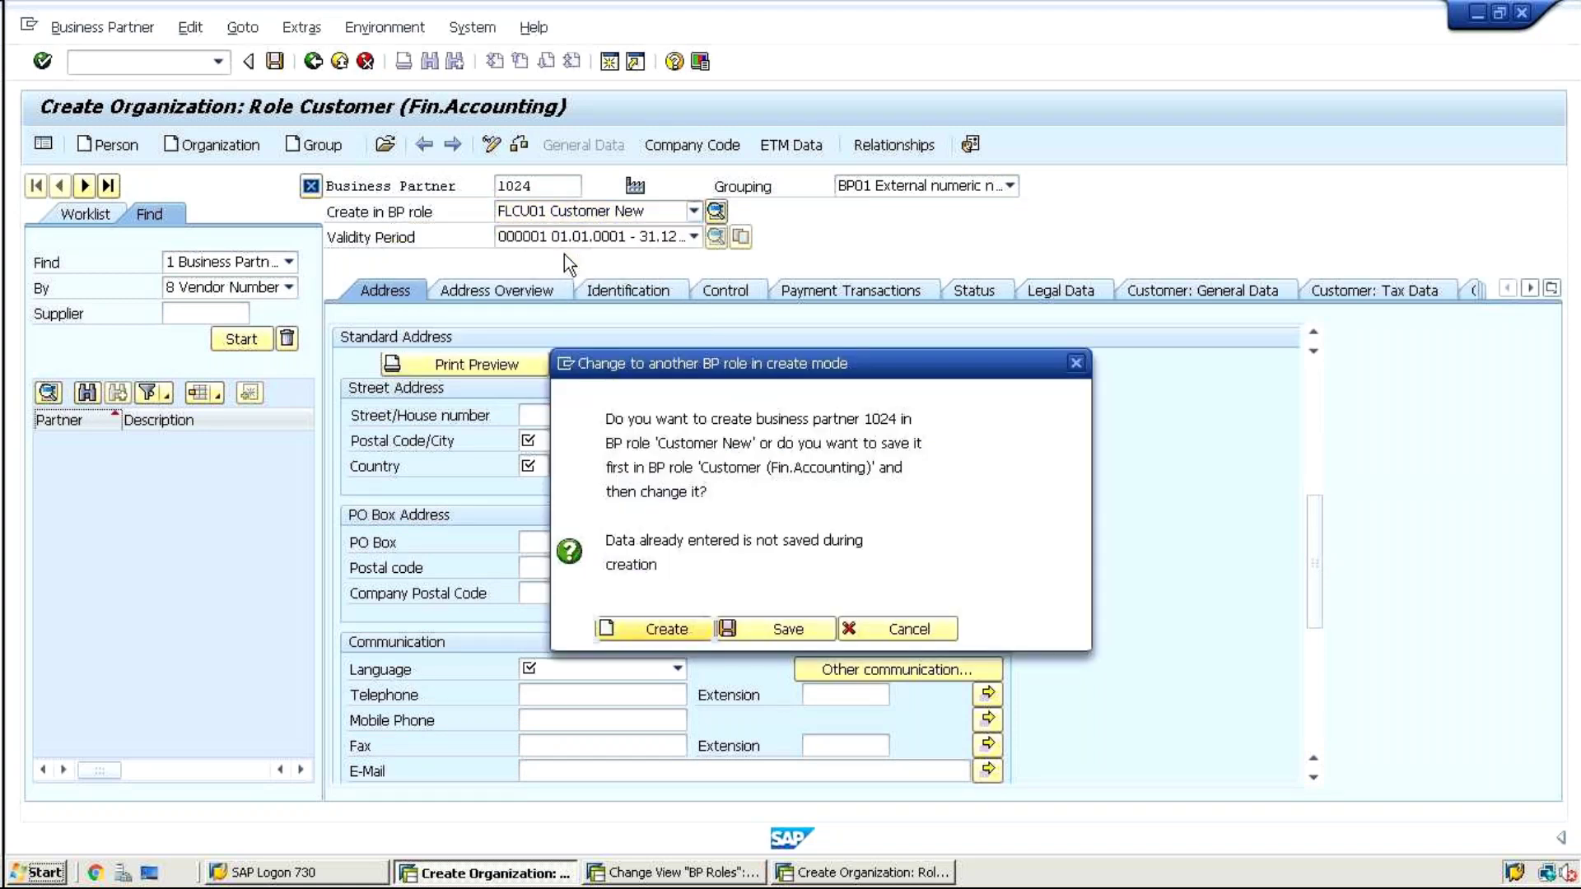
pyautogui.click(644, 630)
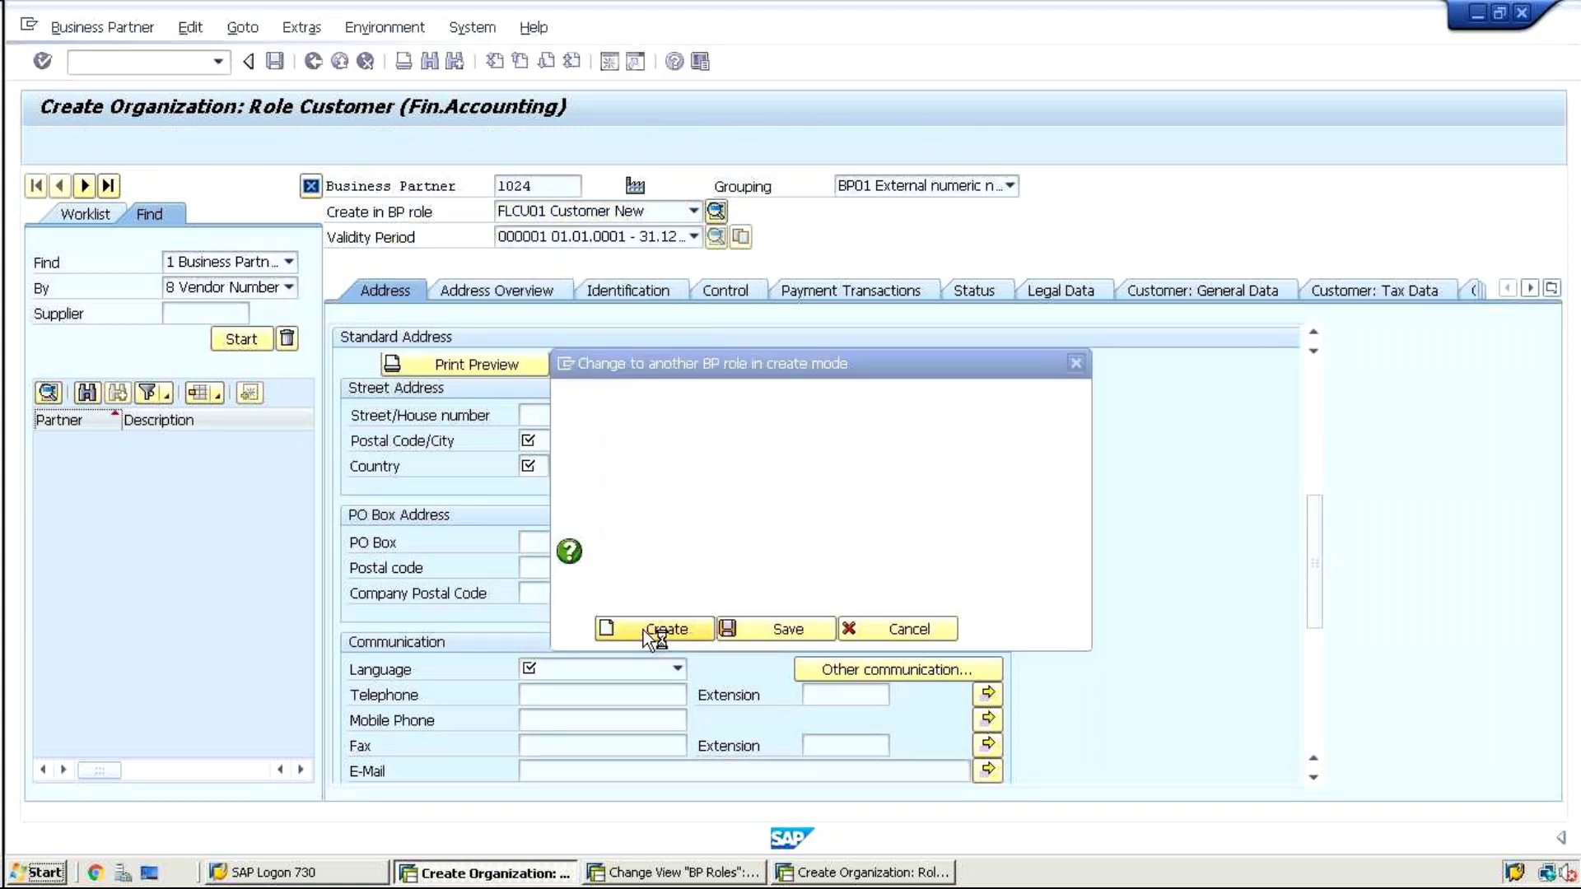
pyautogui.click(595, 389)
pyautogui.write('t')
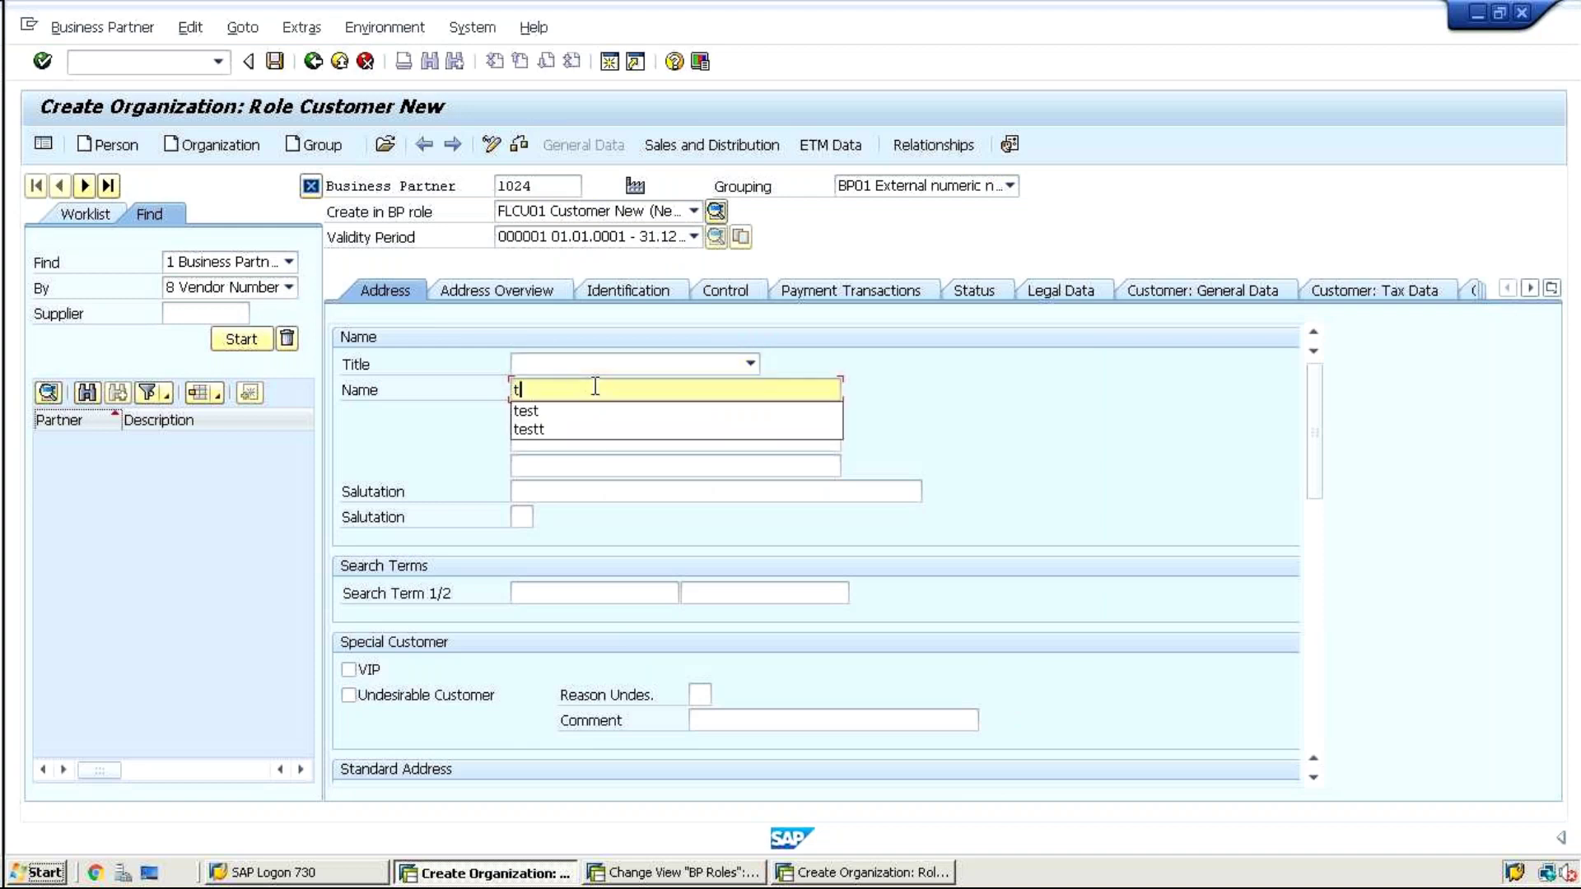
pyautogui.write('e')
pyautogui.press('Return')
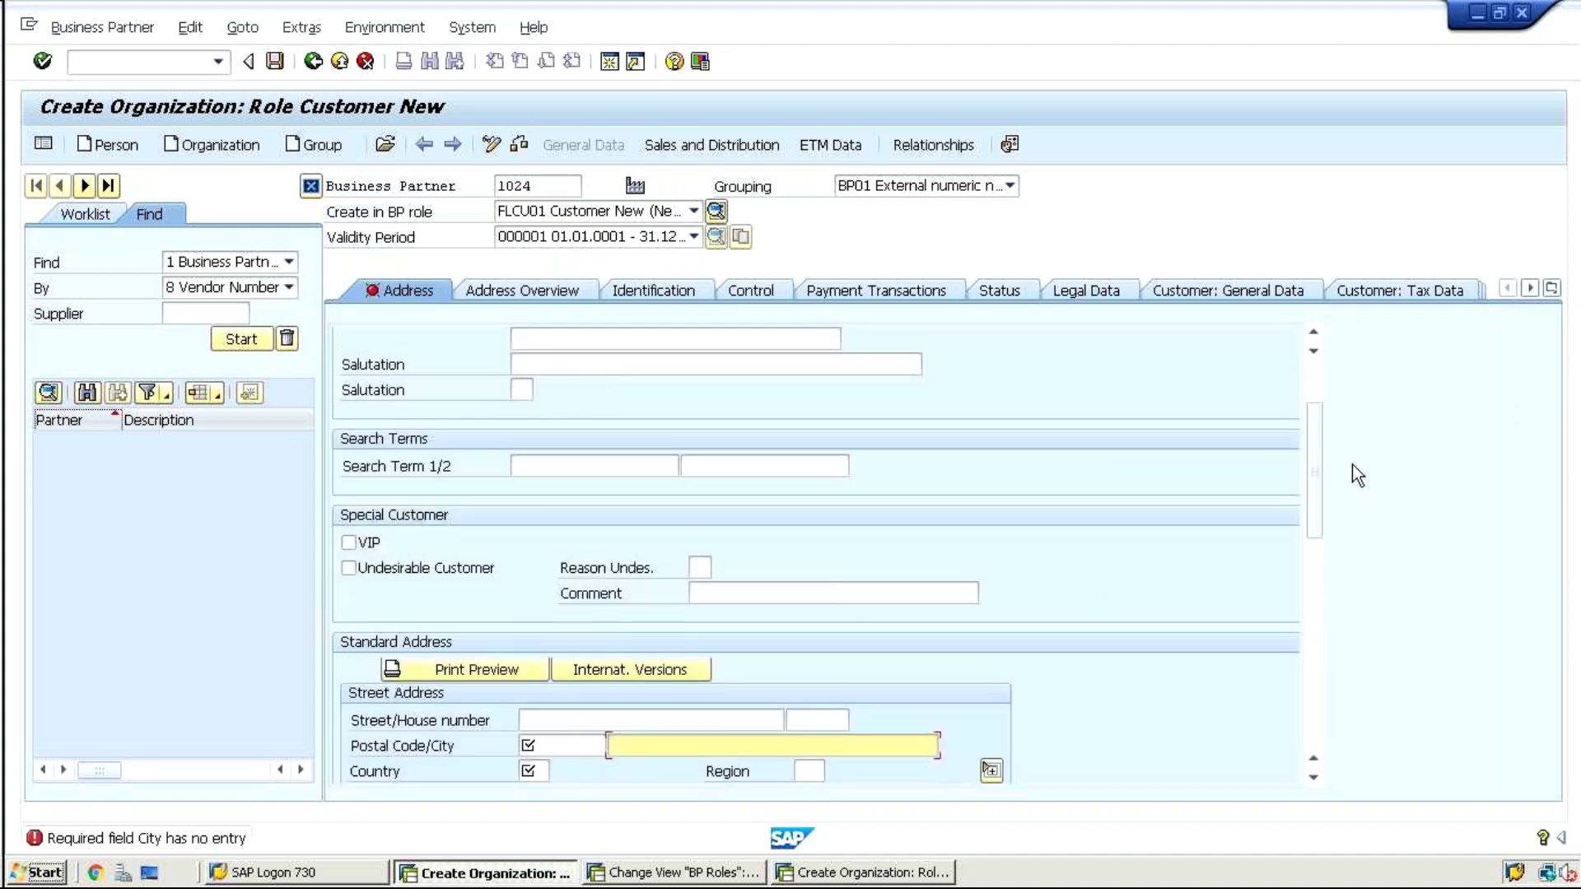
pyautogui.moveTo(1316, 431); pyautogui.dragTo(1316, 509)
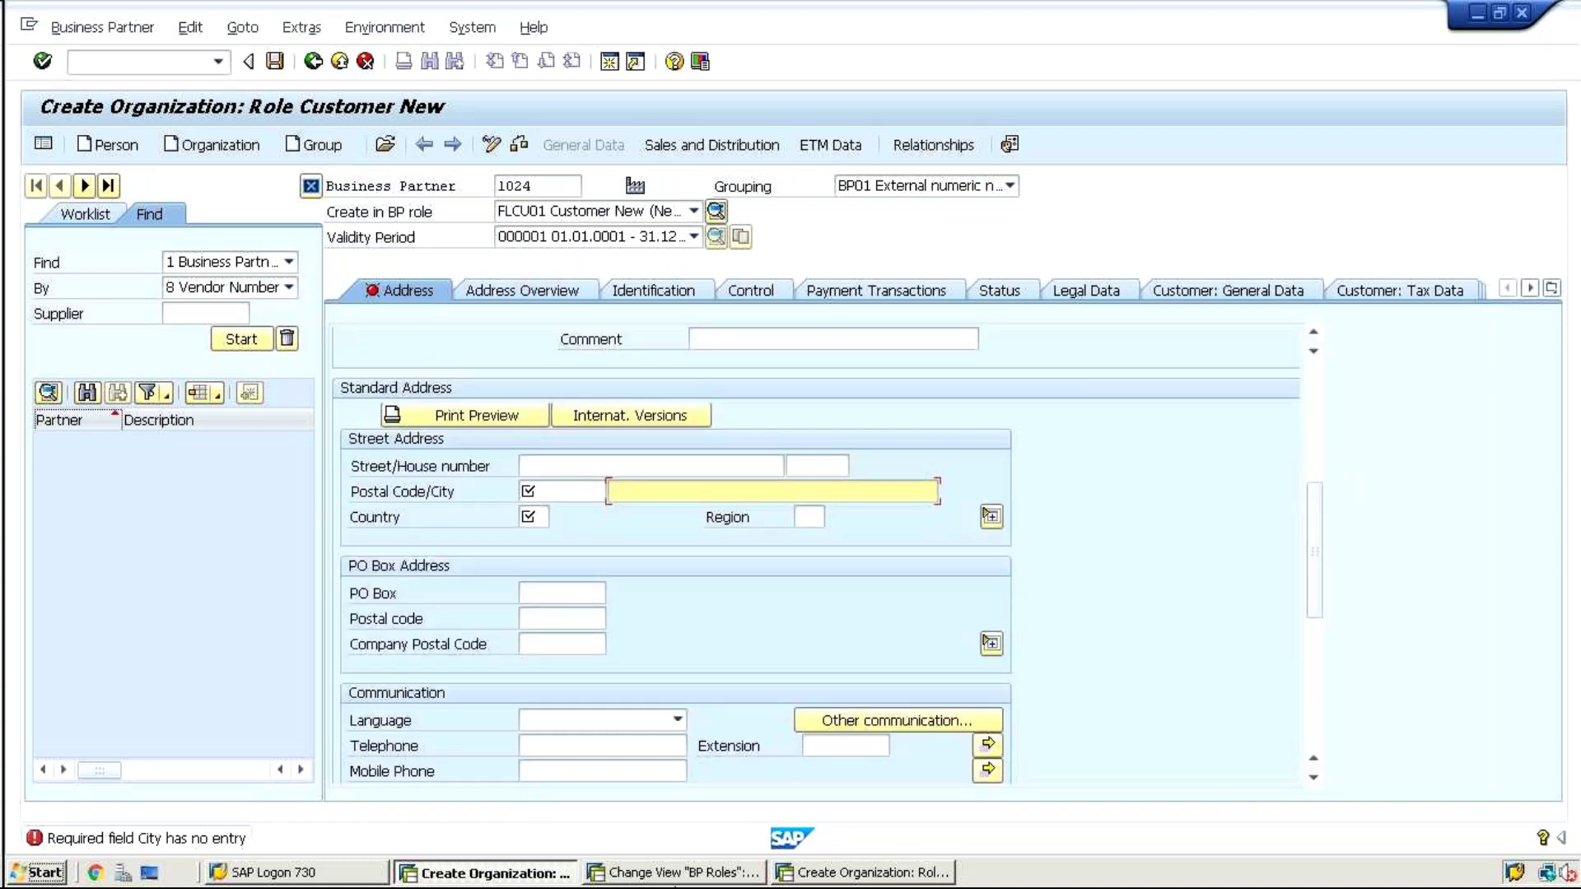
pyautogui.click(681, 874)
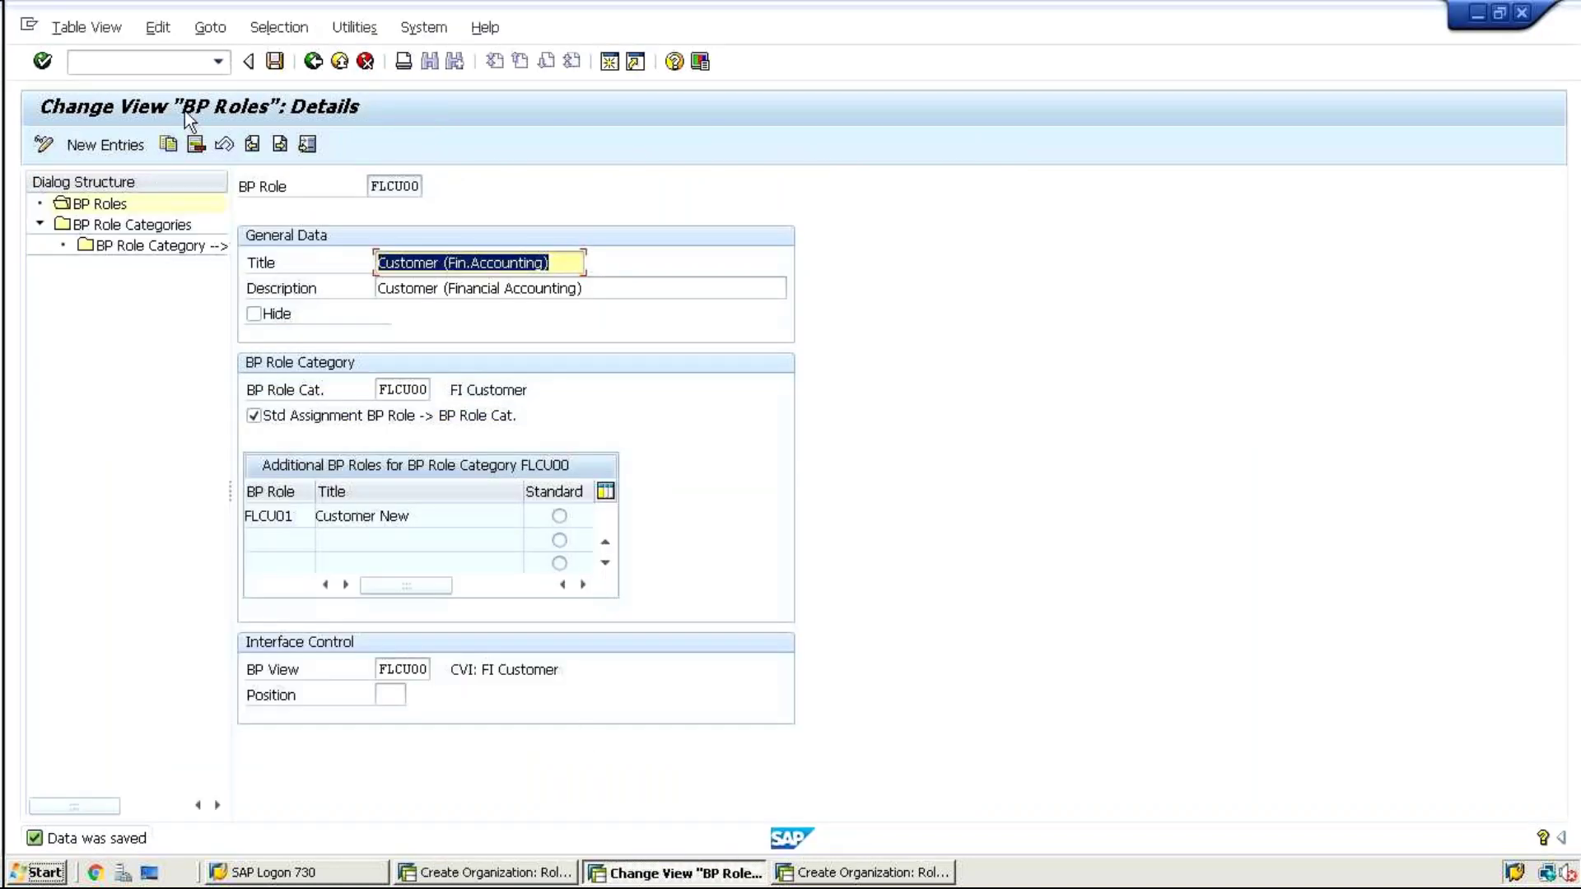
# Back in the IMG, run Field Groupings' Configure Field Attributes per BP Role for role categories
pyautogui.click(314, 62)
pyautogui.click(314, 61)
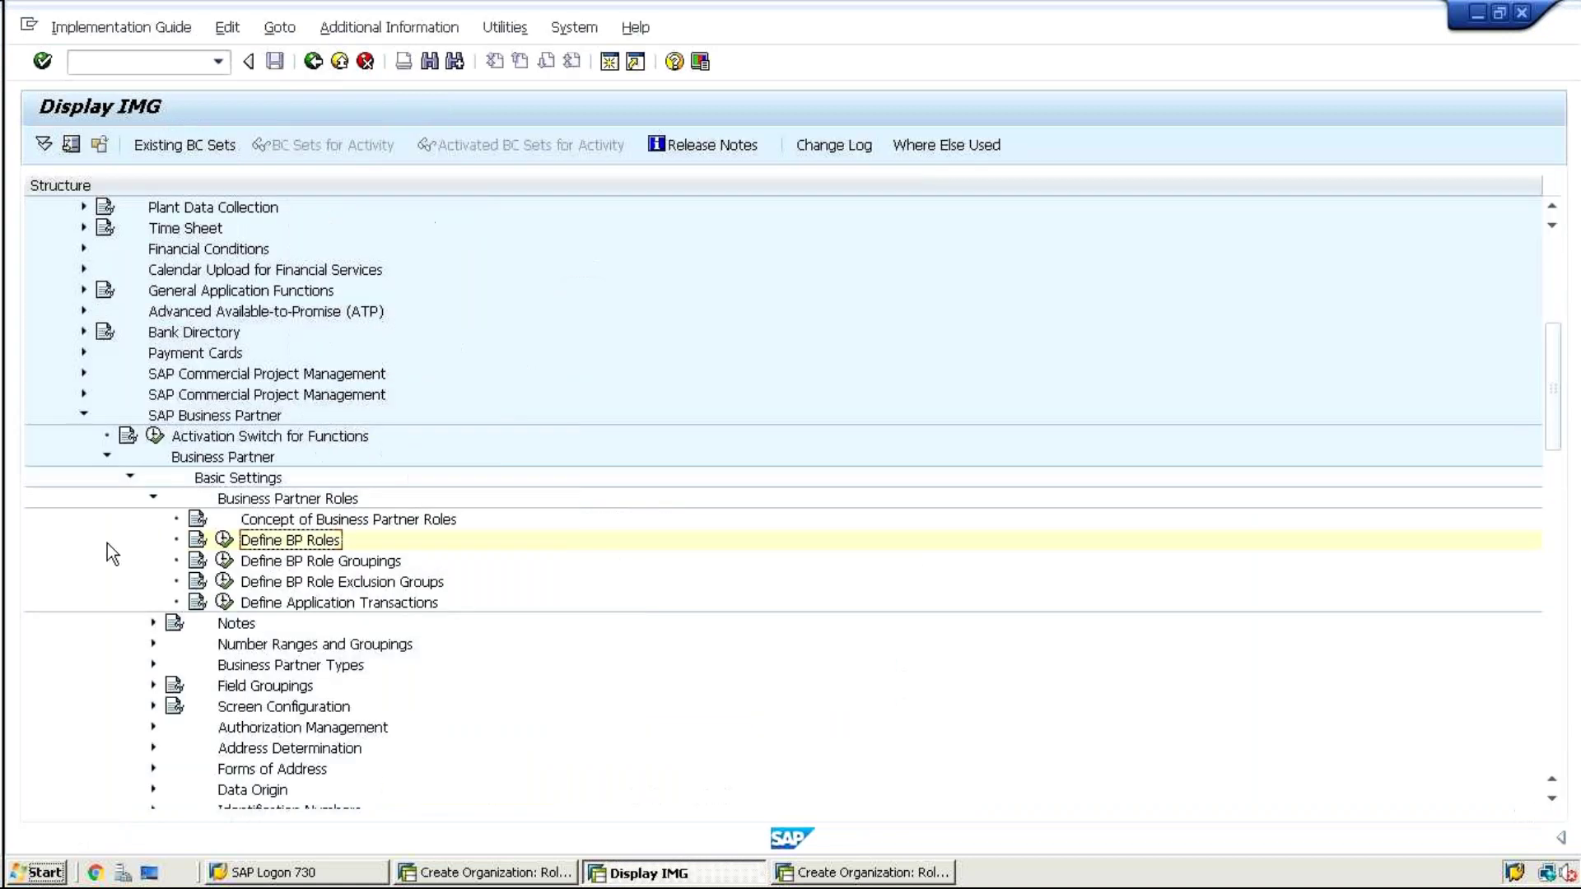
pyautogui.click(153, 498)
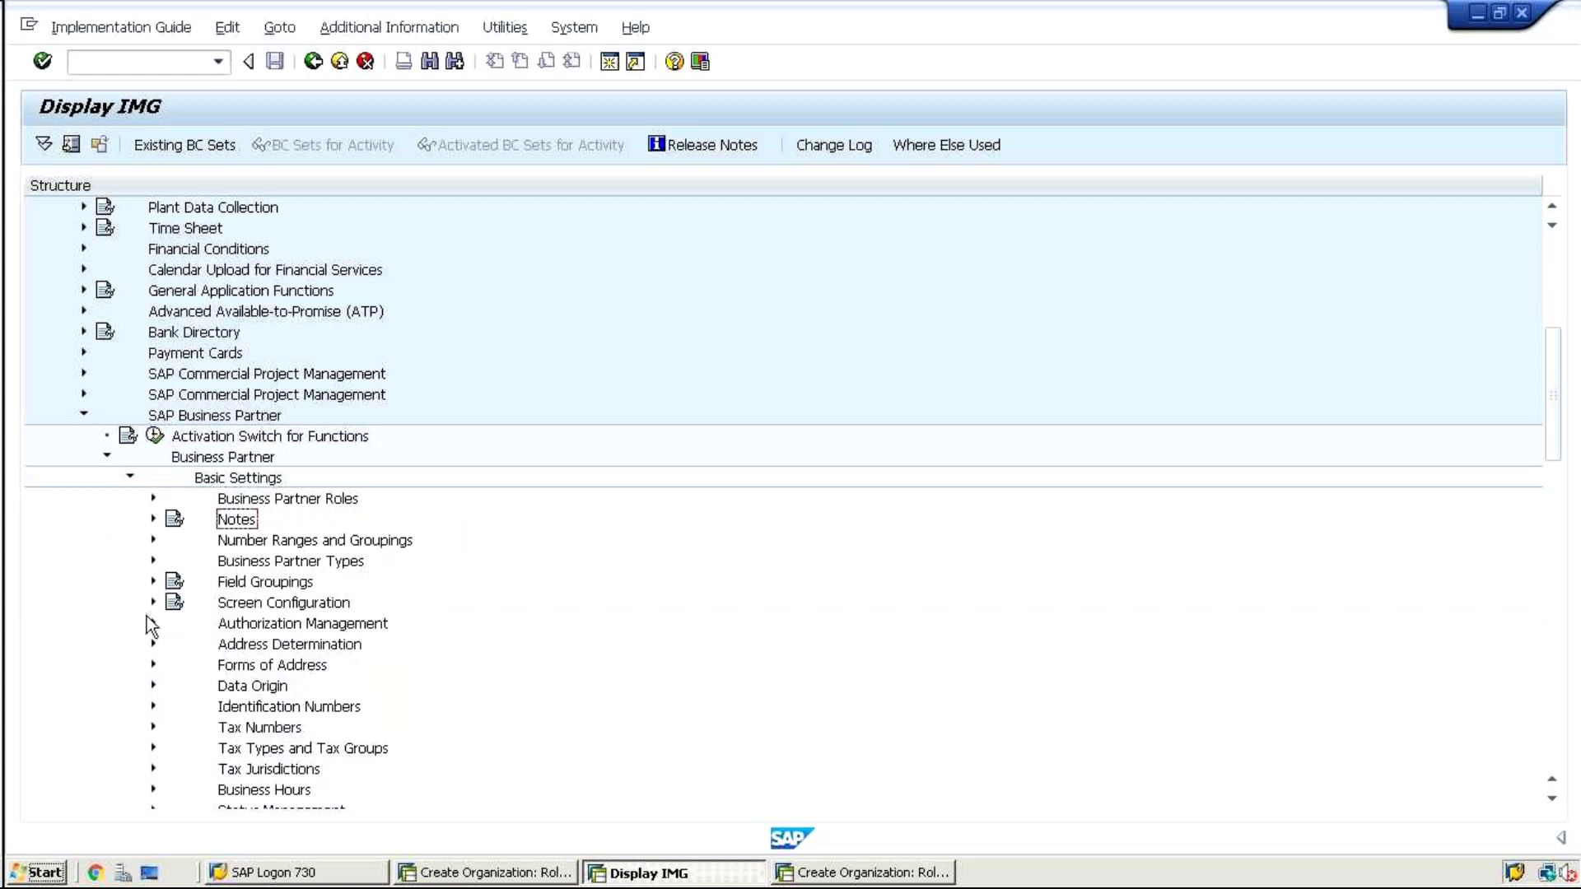
pyautogui.click(153, 581)
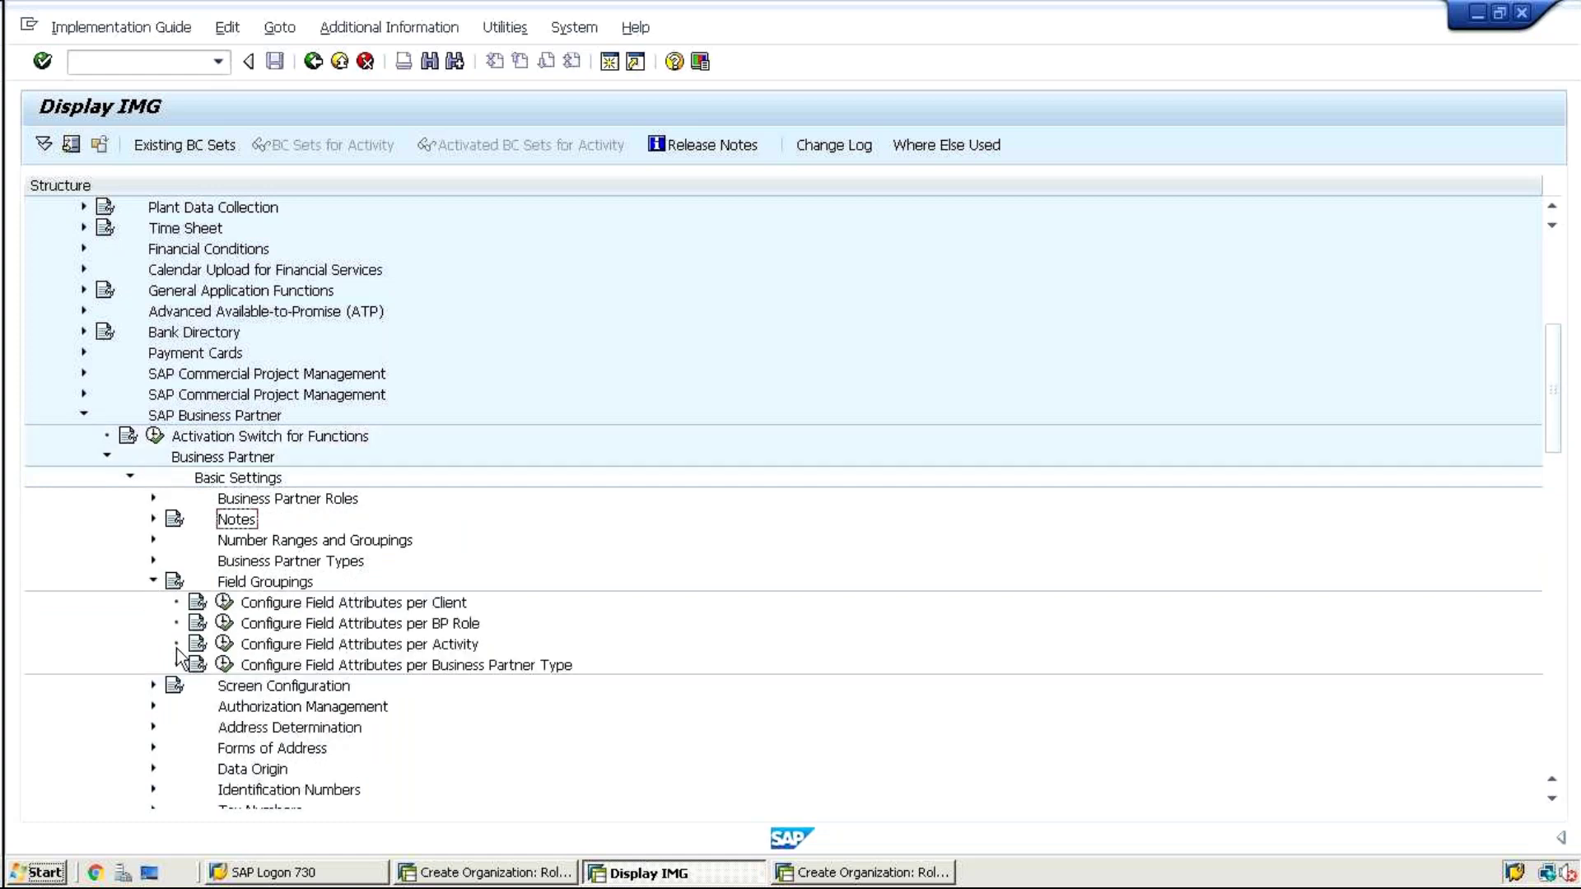
pyautogui.click(224, 624)
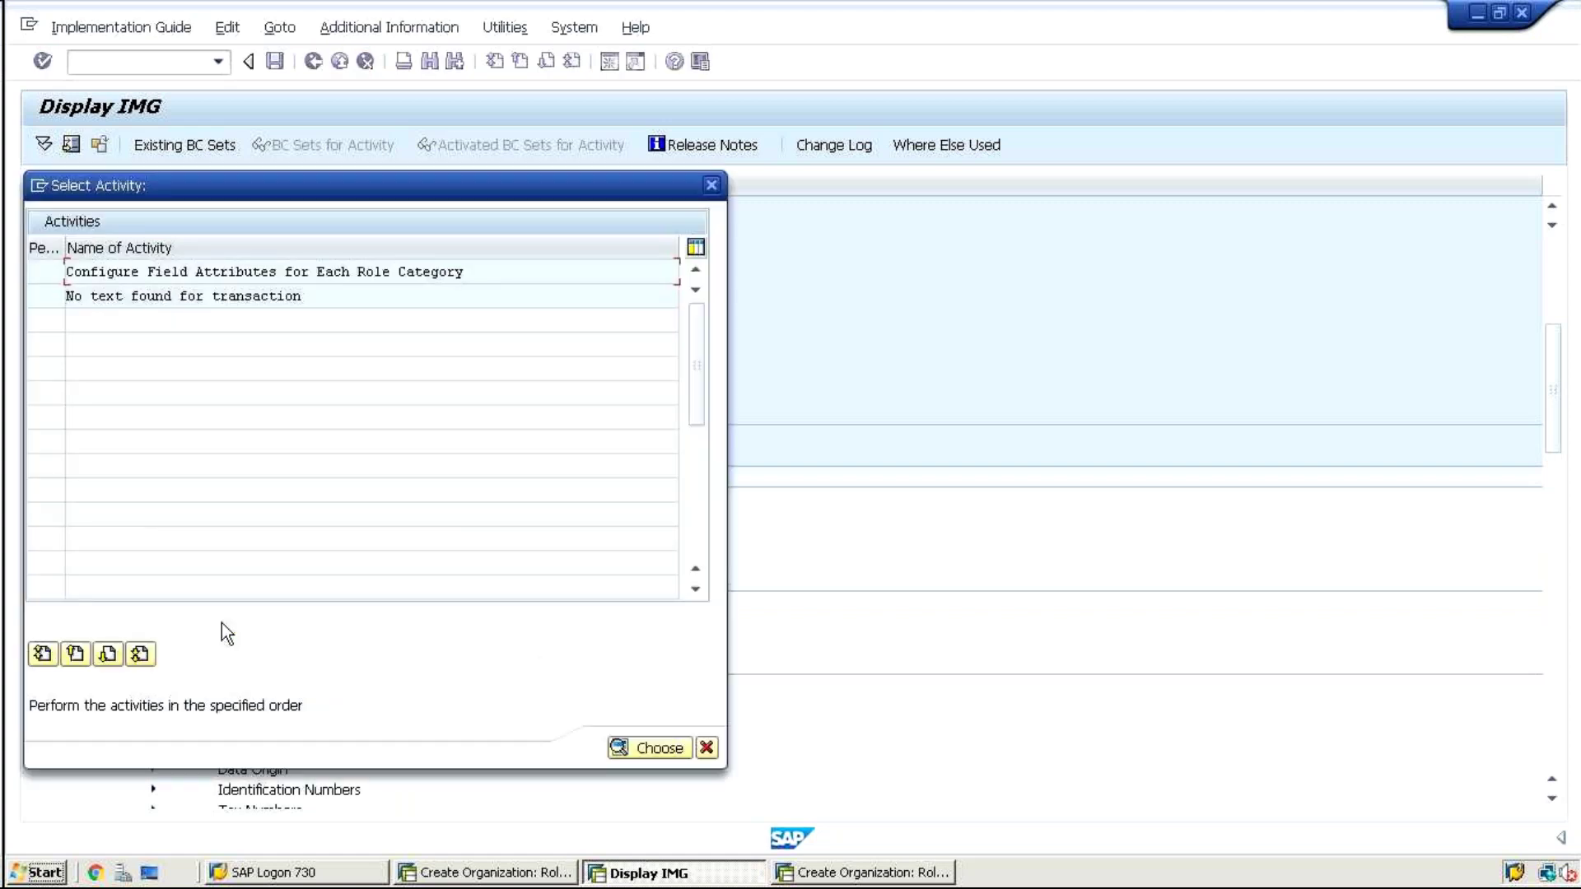
pyautogui.doubleClick(470, 270)
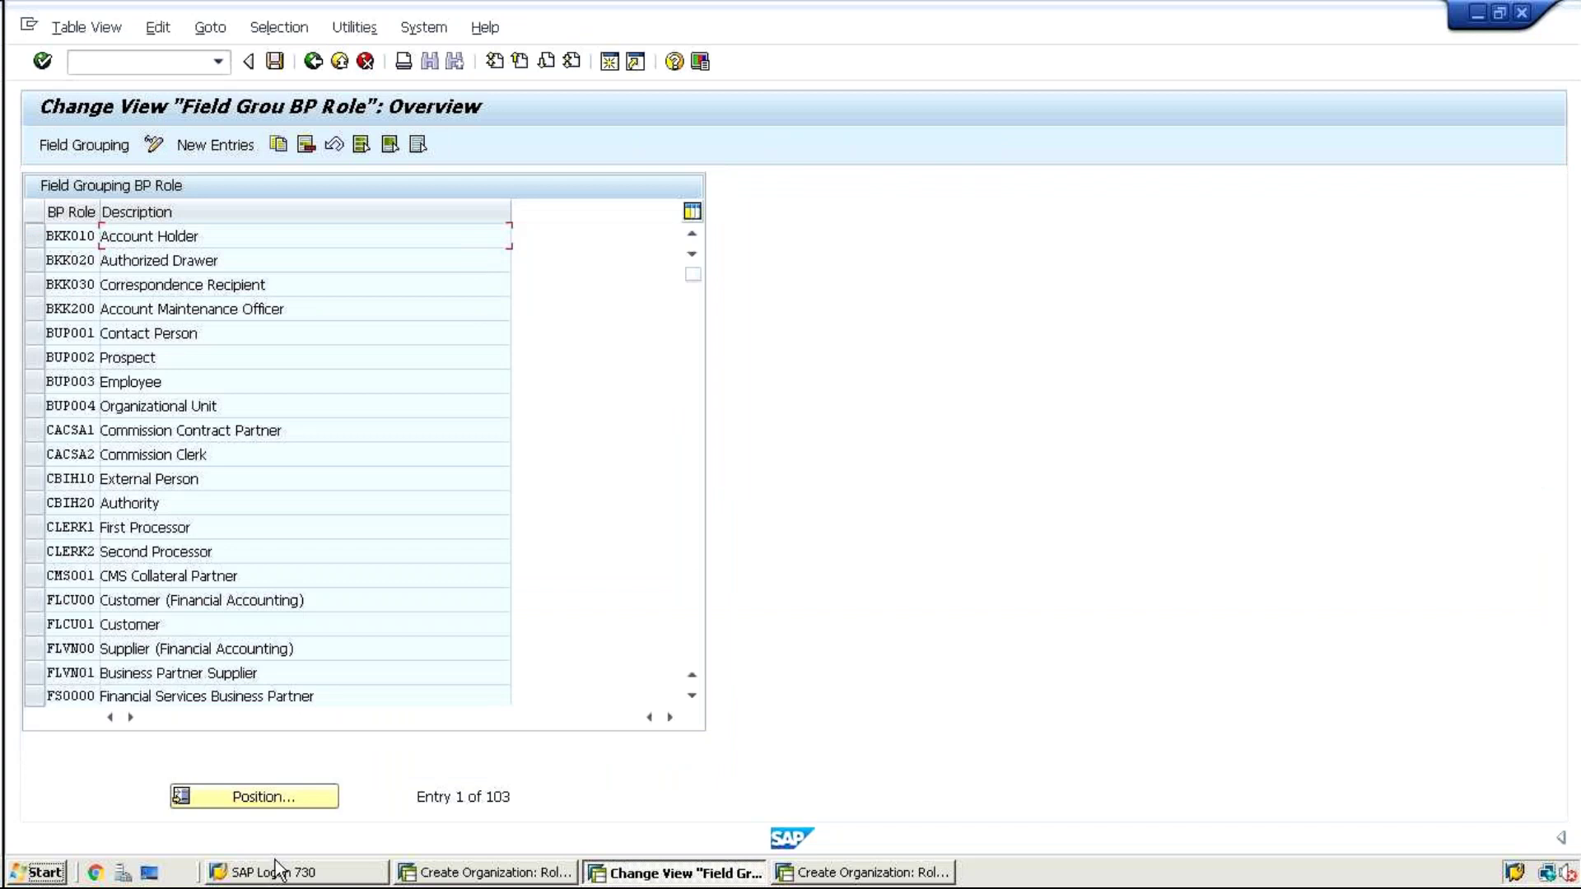
# Open FLCU00's field statuses, return to the IMG, and reopen field attributes per role category
pyautogui.click(76, 599)
pyautogui.doubleClick(73, 601)
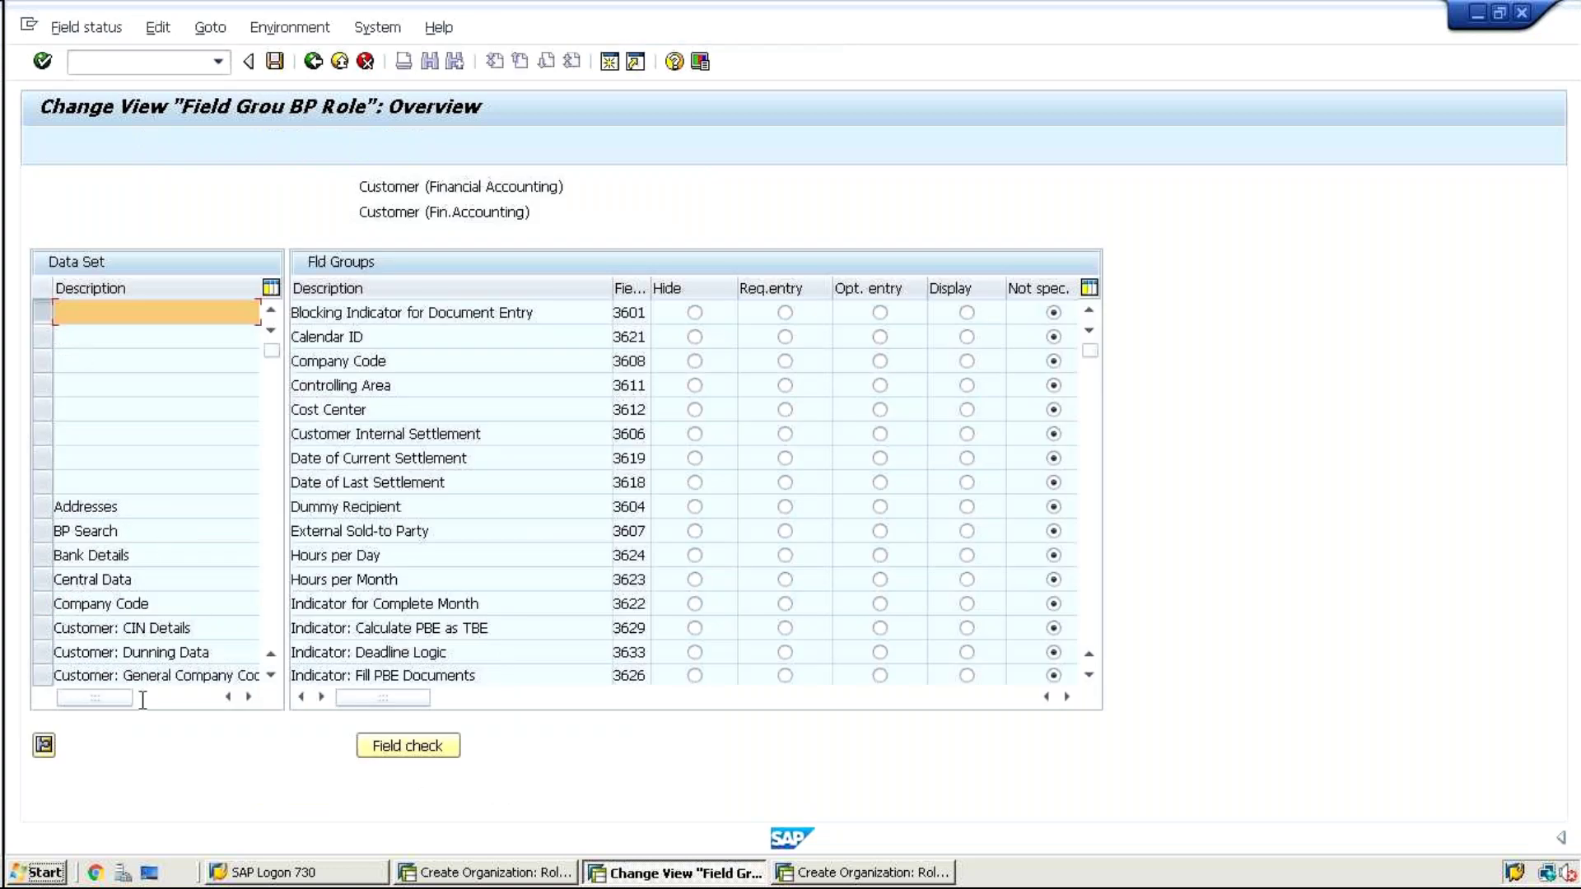
pyautogui.click(313, 61)
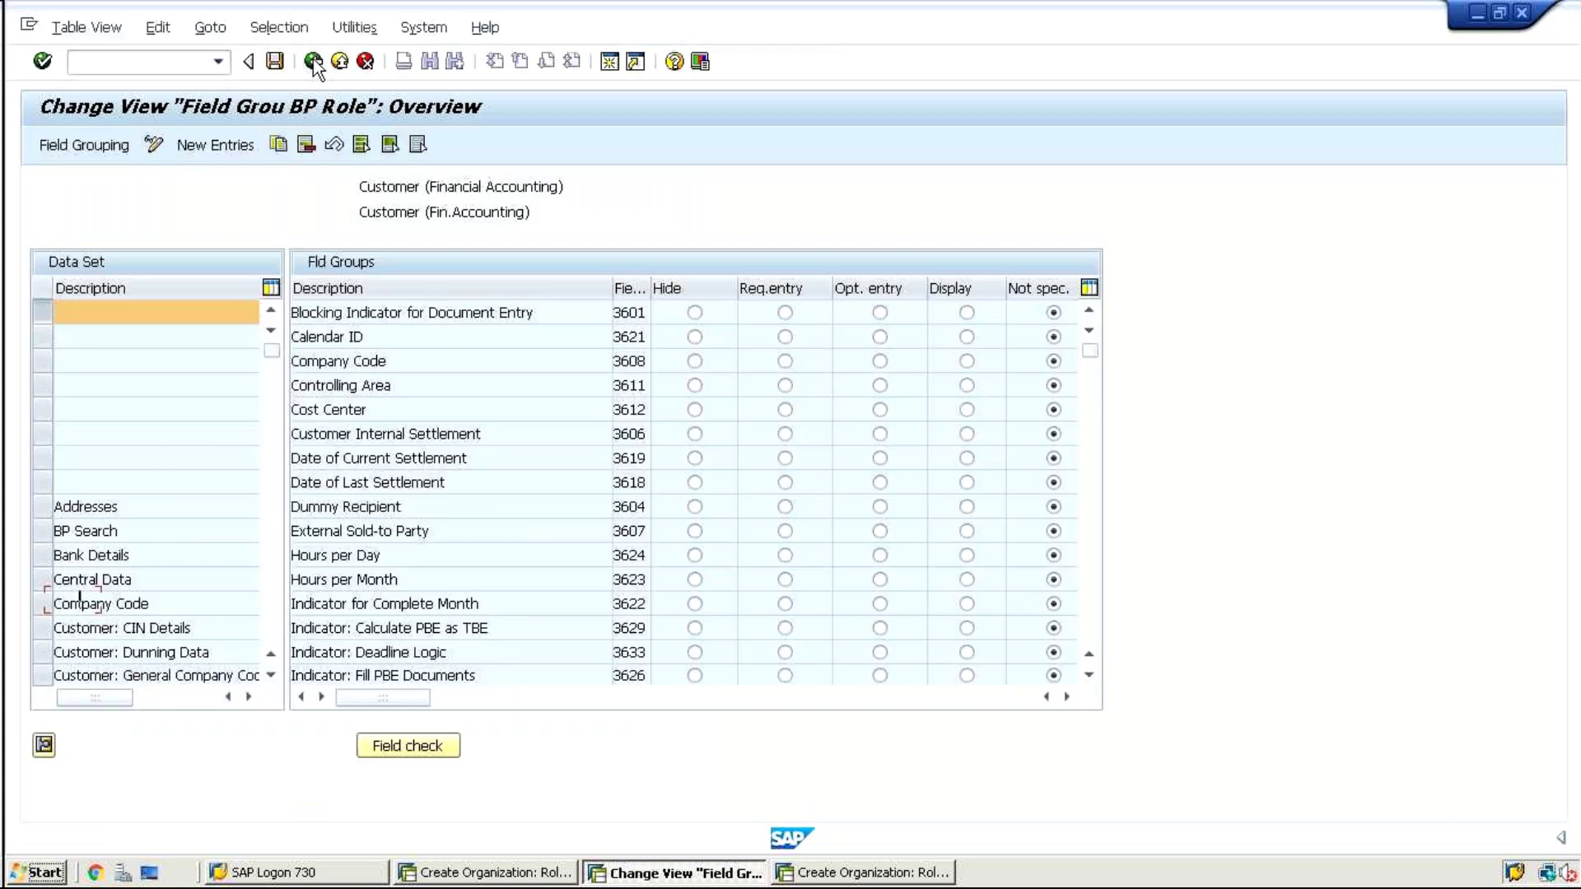
pyautogui.click(313, 62)
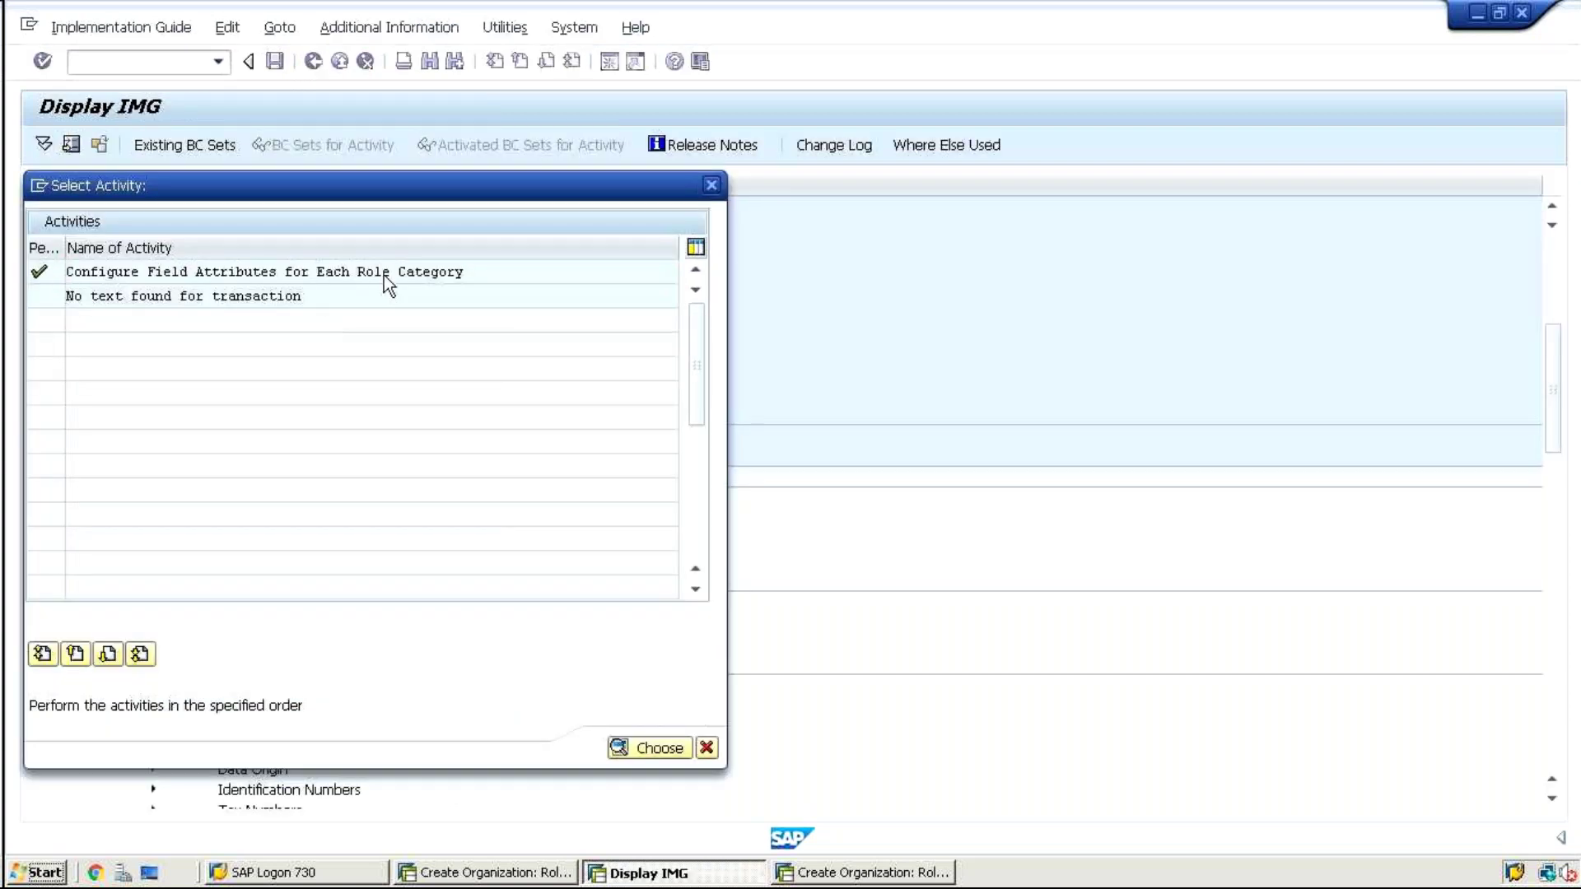
pyautogui.doubleClick(383, 275)
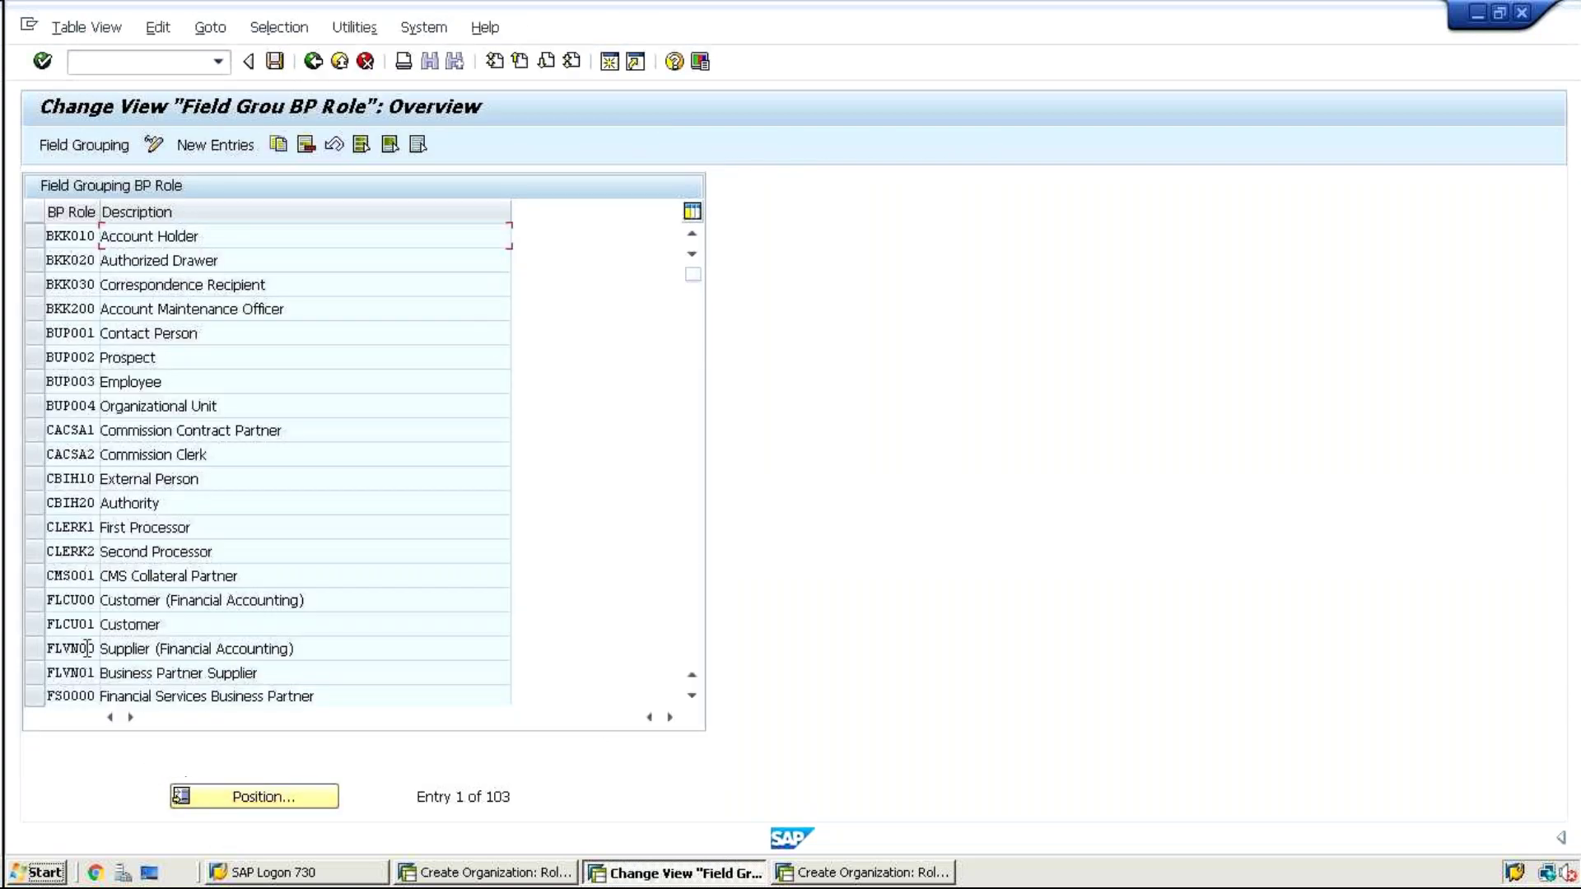
pyautogui.doubleClick(74, 625)
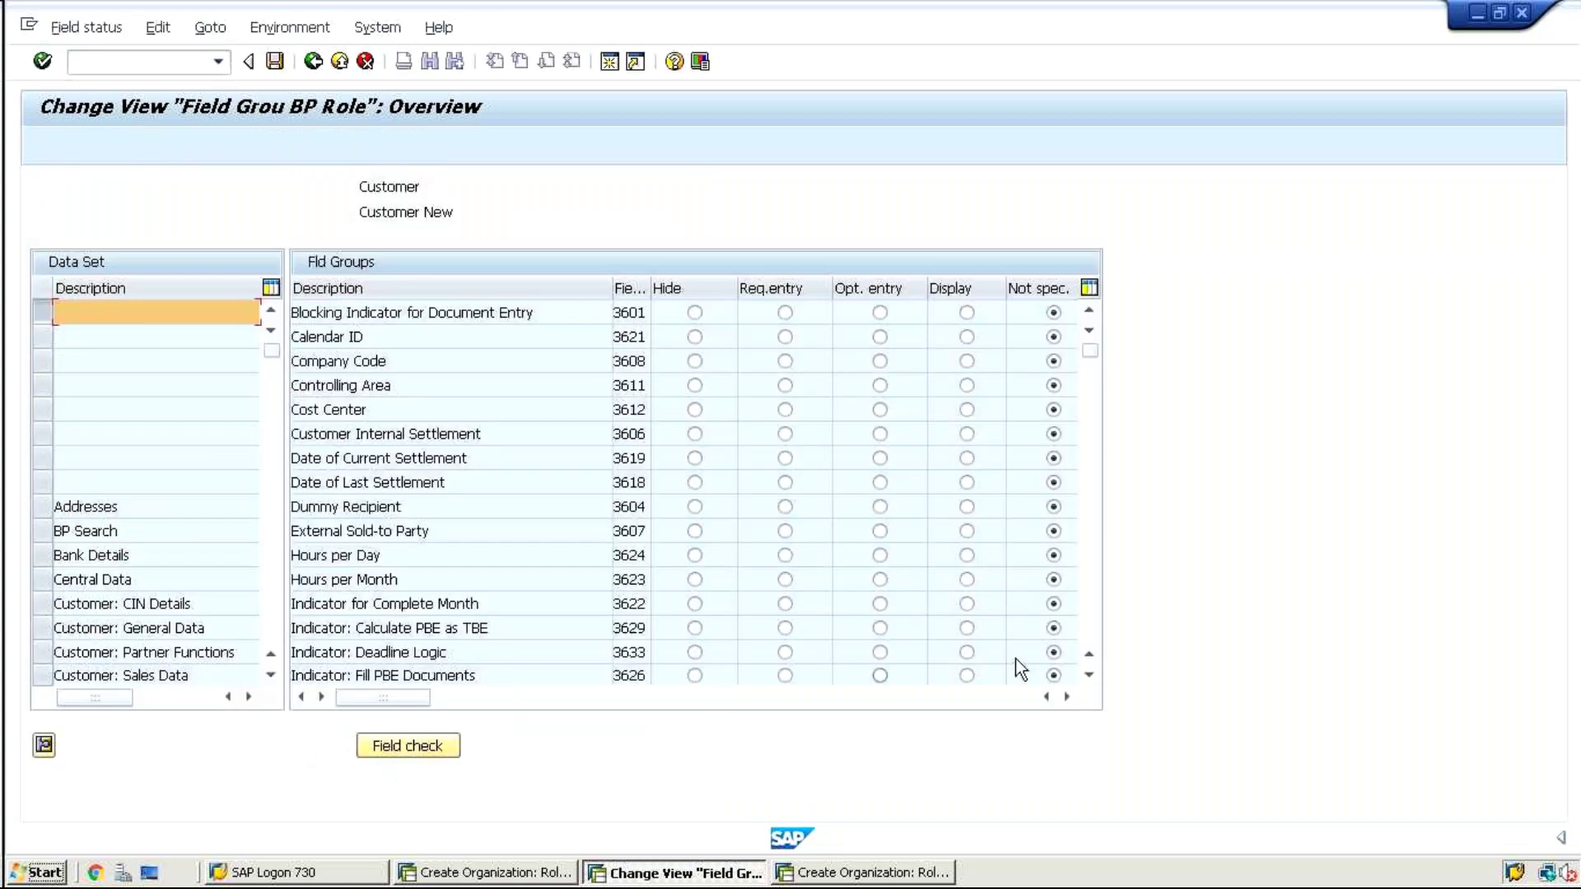
pyautogui.click(274, 593)
pyautogui.click(275, 410)
pyautogui.click(71, 506)
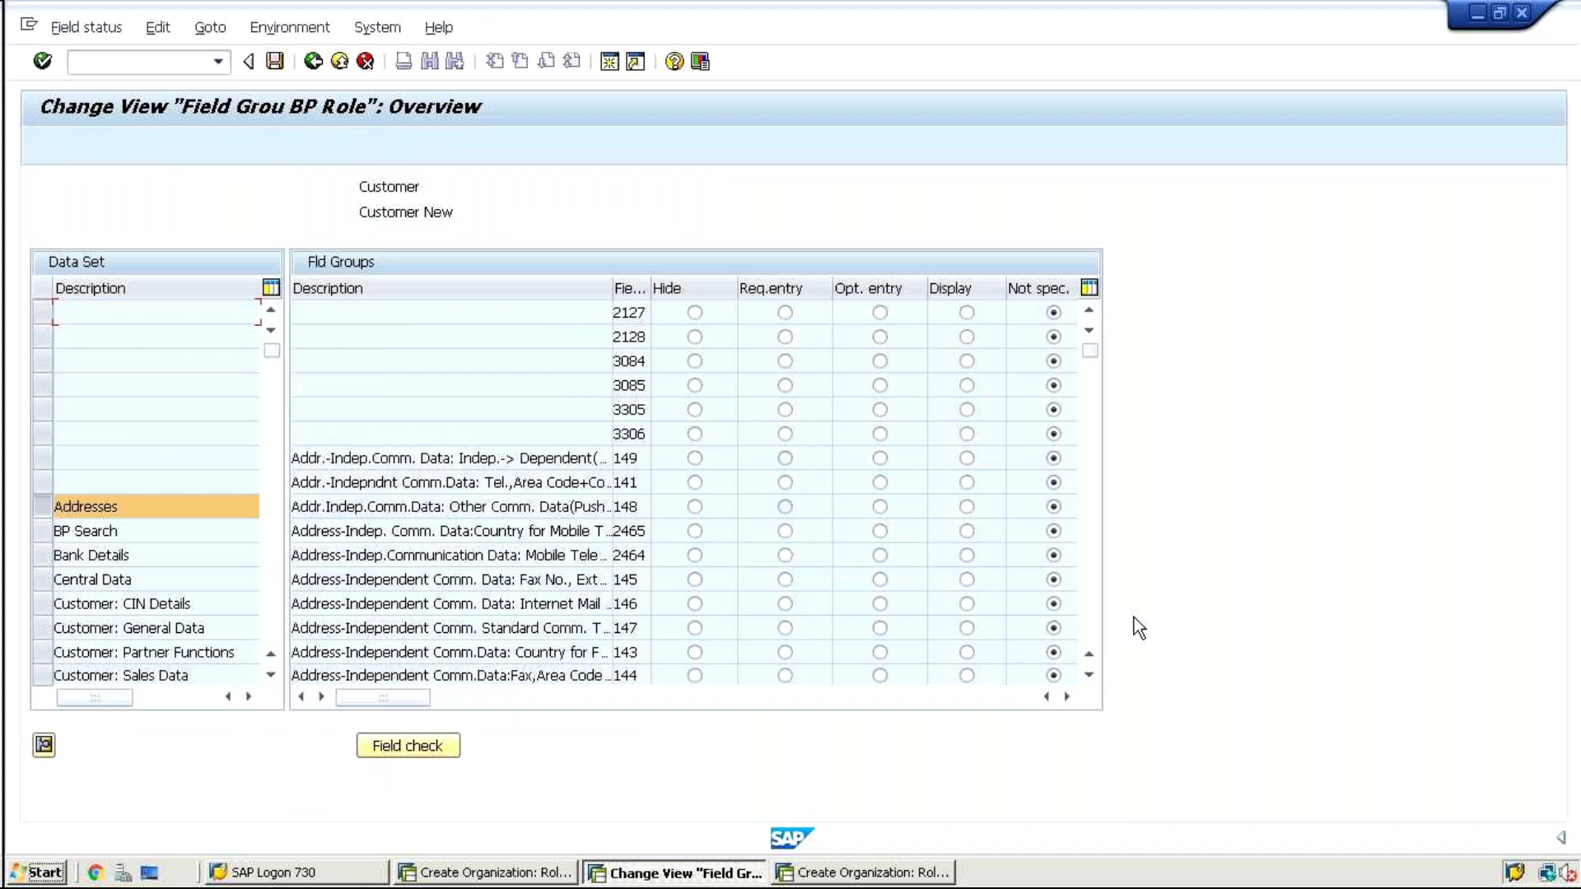
pyautogui.click(1092, 630)
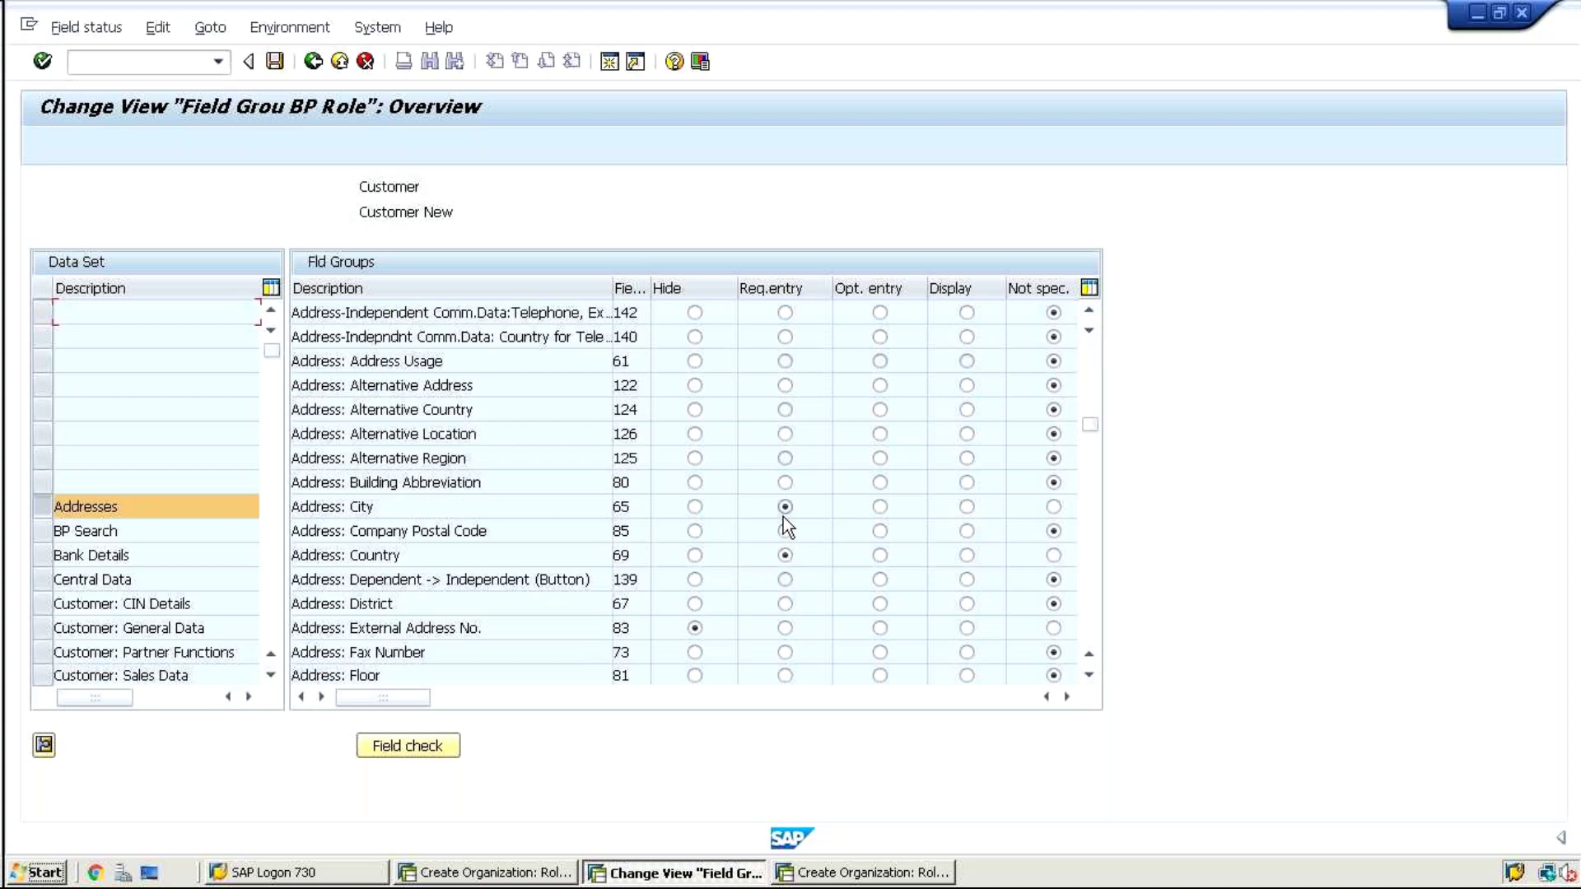
pyautogui.click(1092, 621)
pyautogui.click(1091, 622)
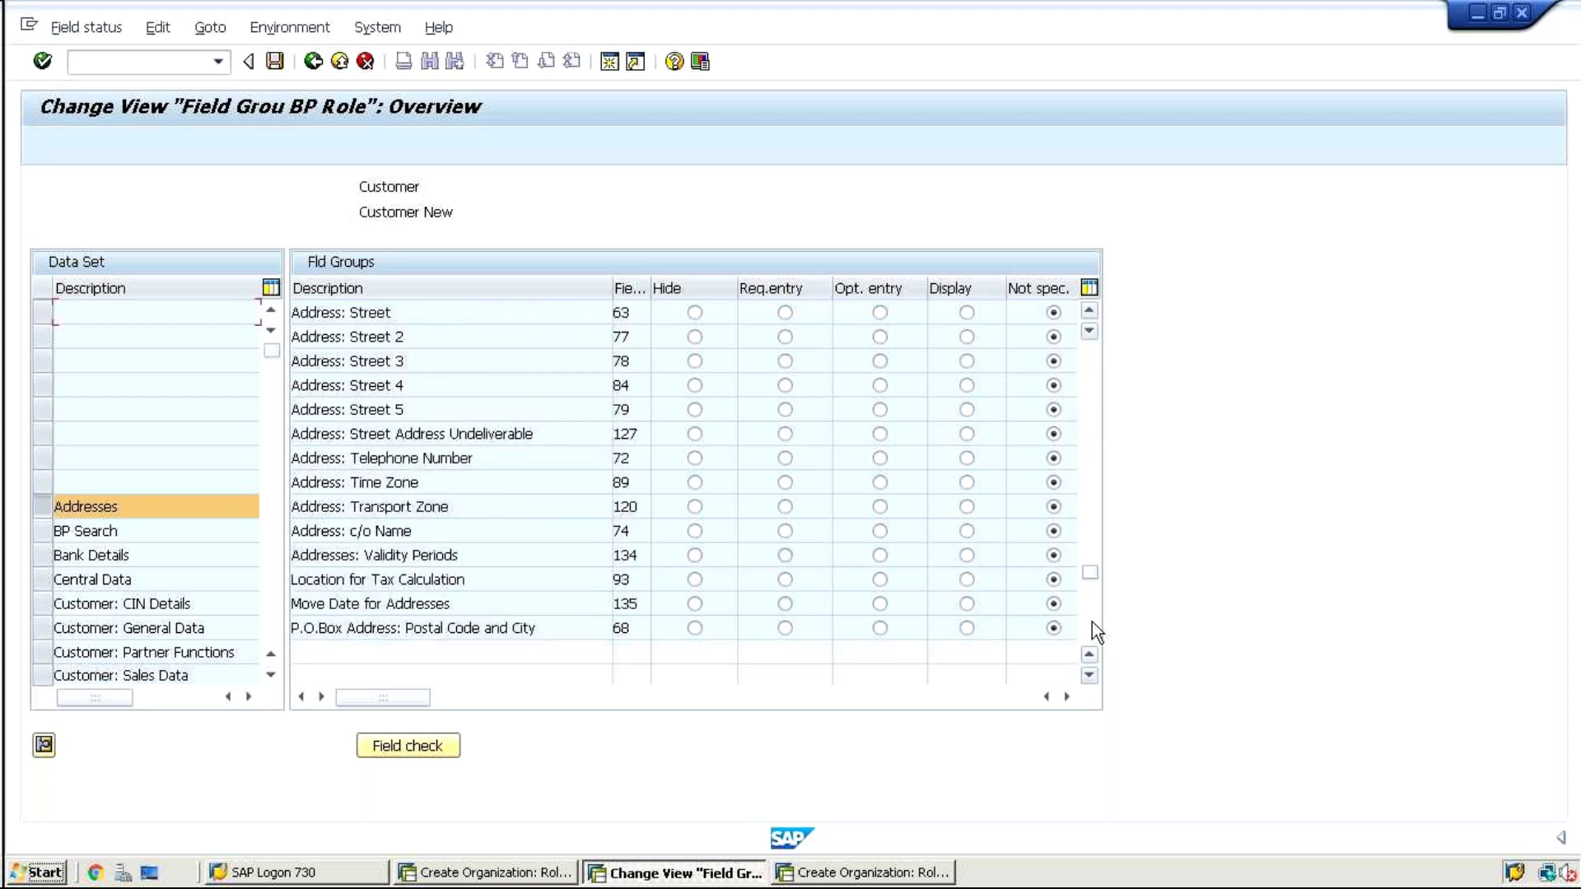
pyautogui.click(1092, 454)
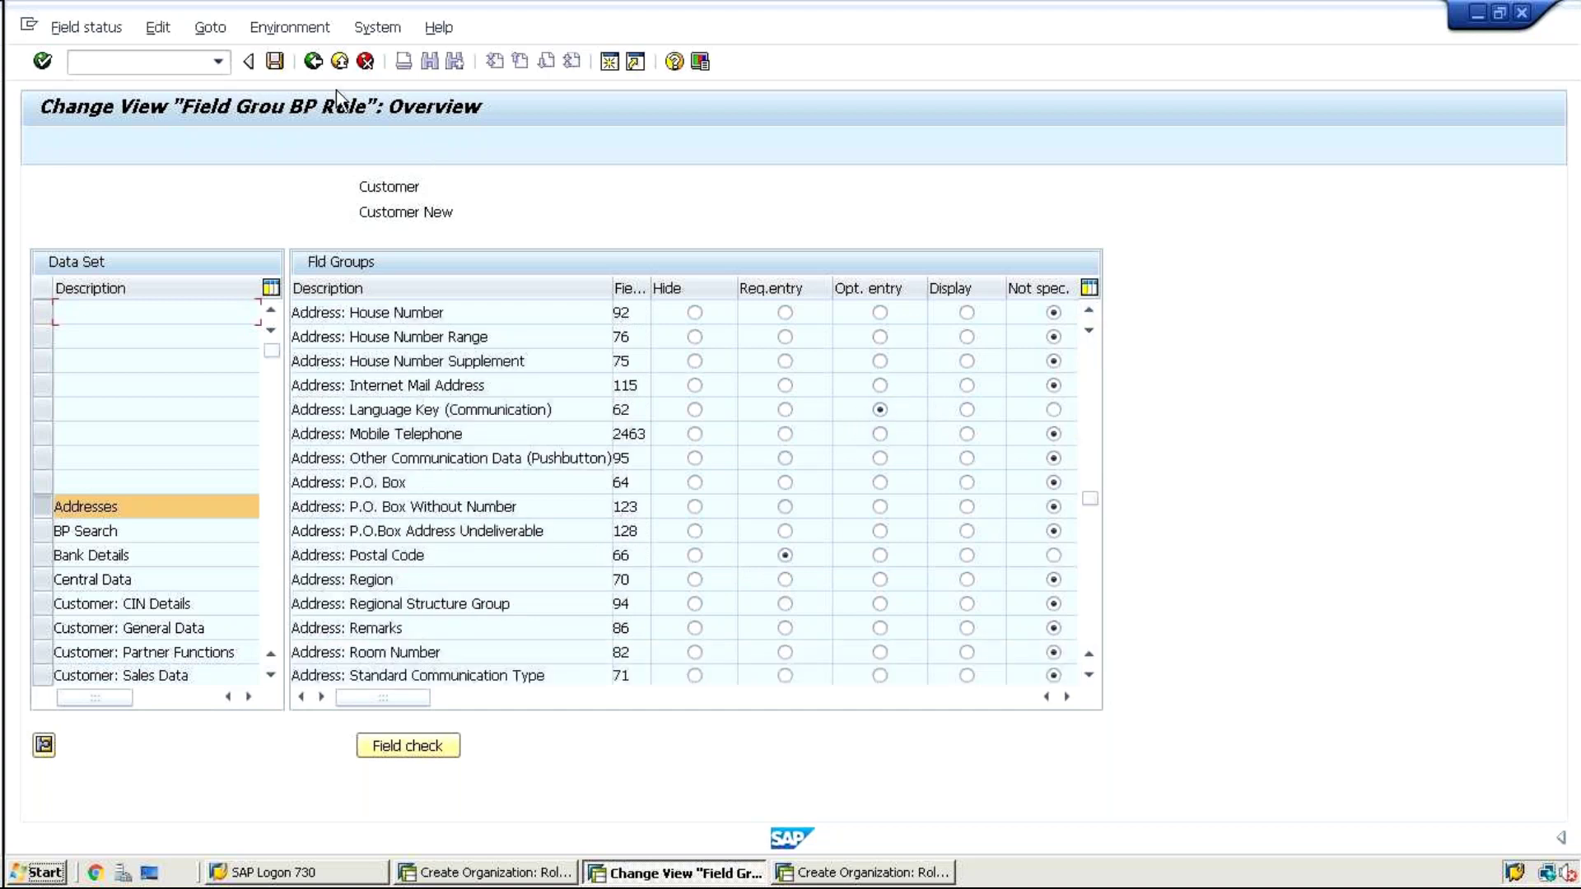
pyautogui.click(311, 63)
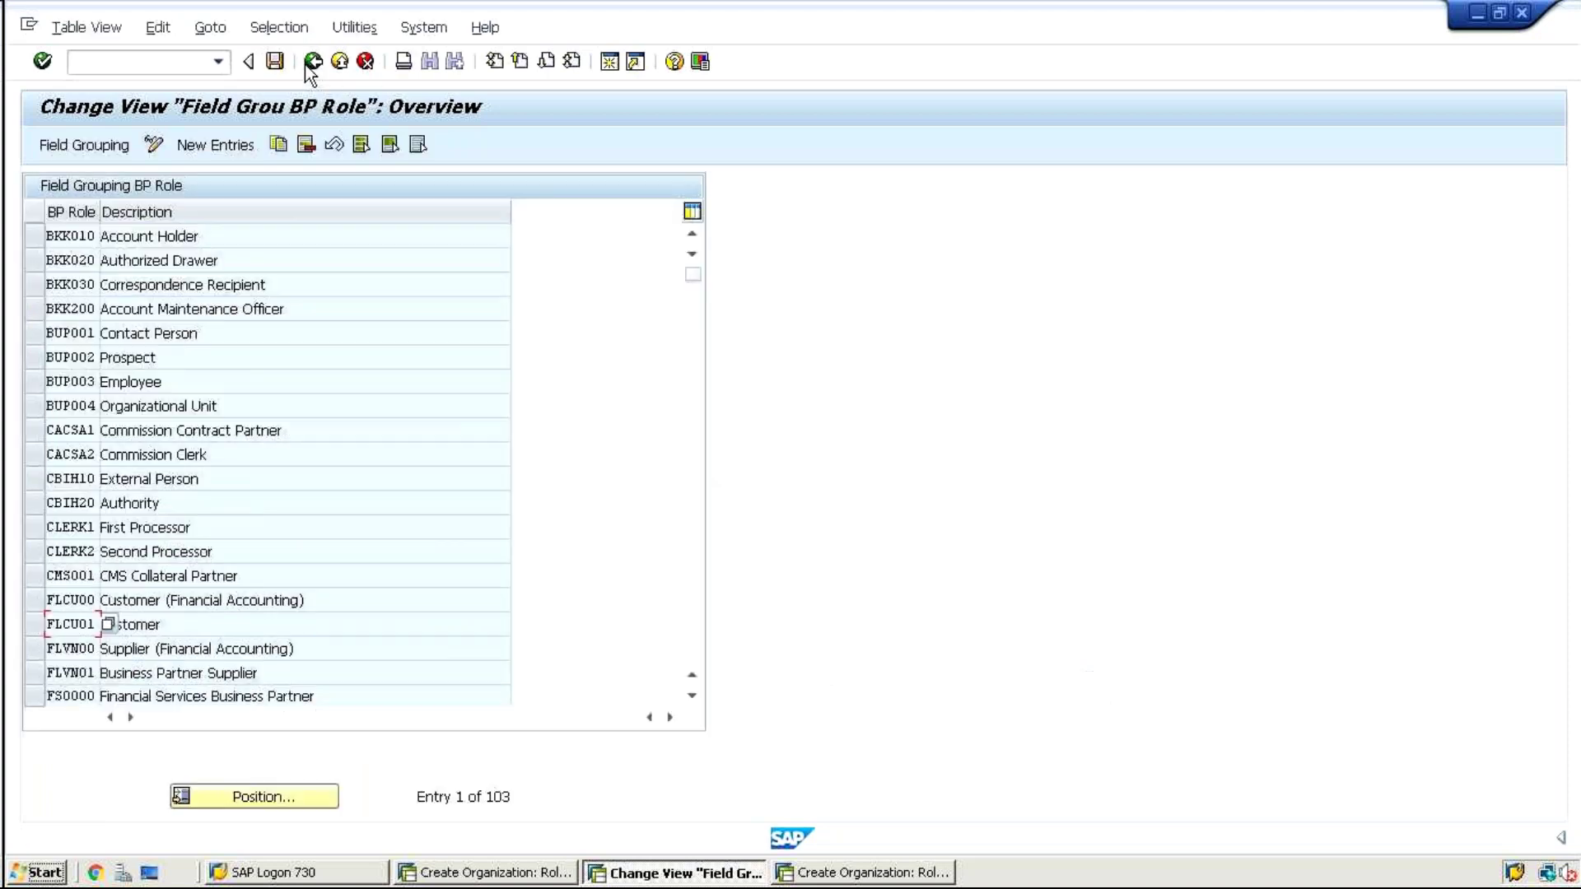
# Review FLCU00's Addresses field groups: City, Country, Language Key, Postal Code required
pyautogui.click(33, 601)
pyautogui.doubleClick(84, 597)
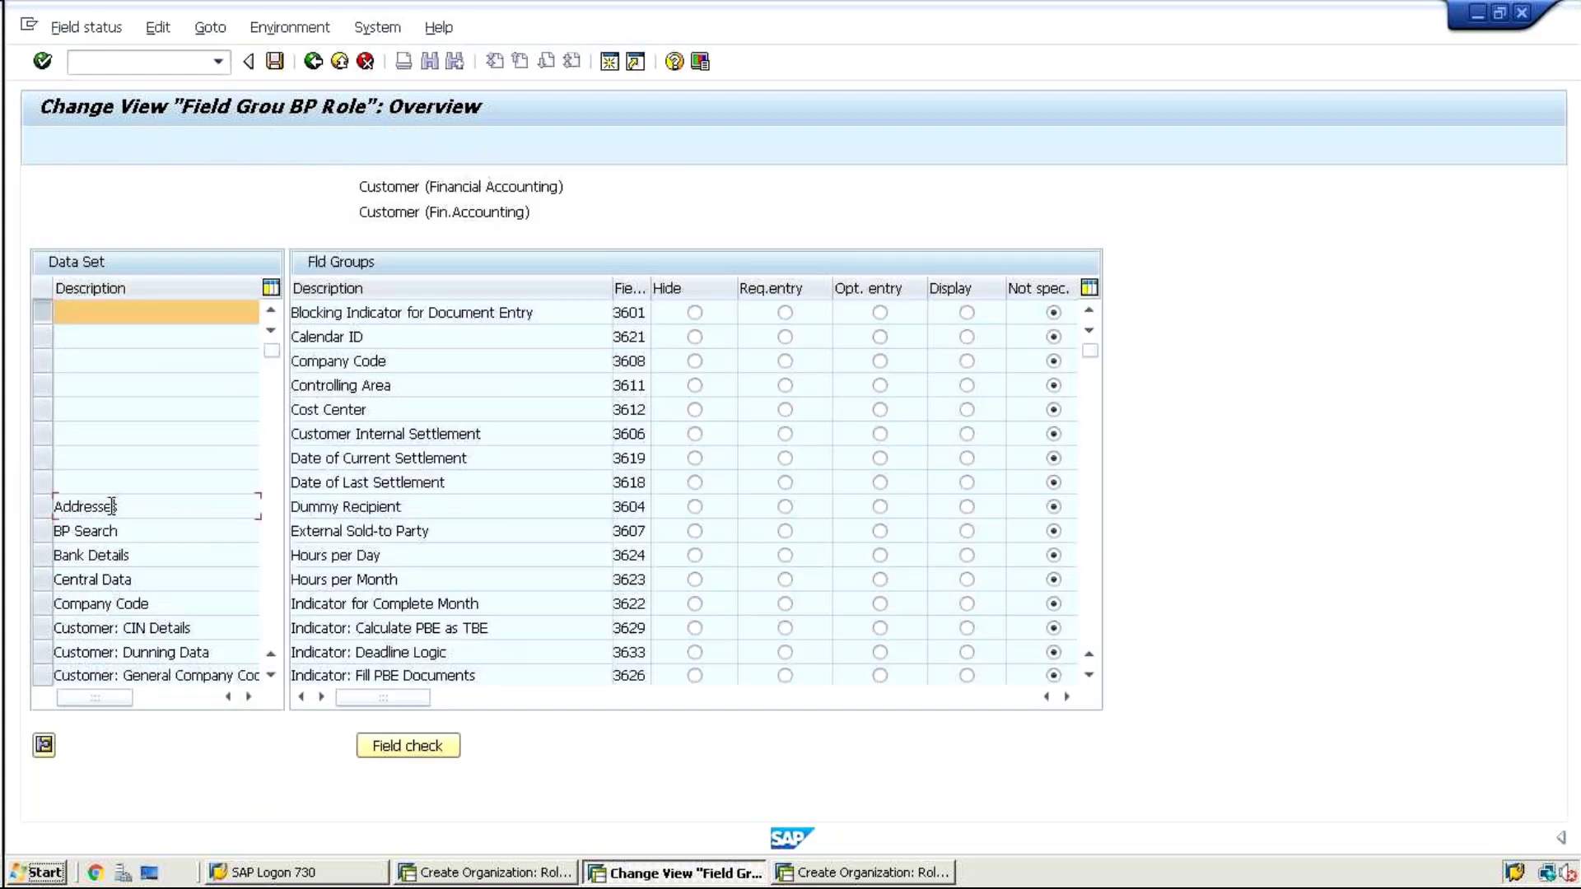
pyautogui.doubleClick(97, 508)
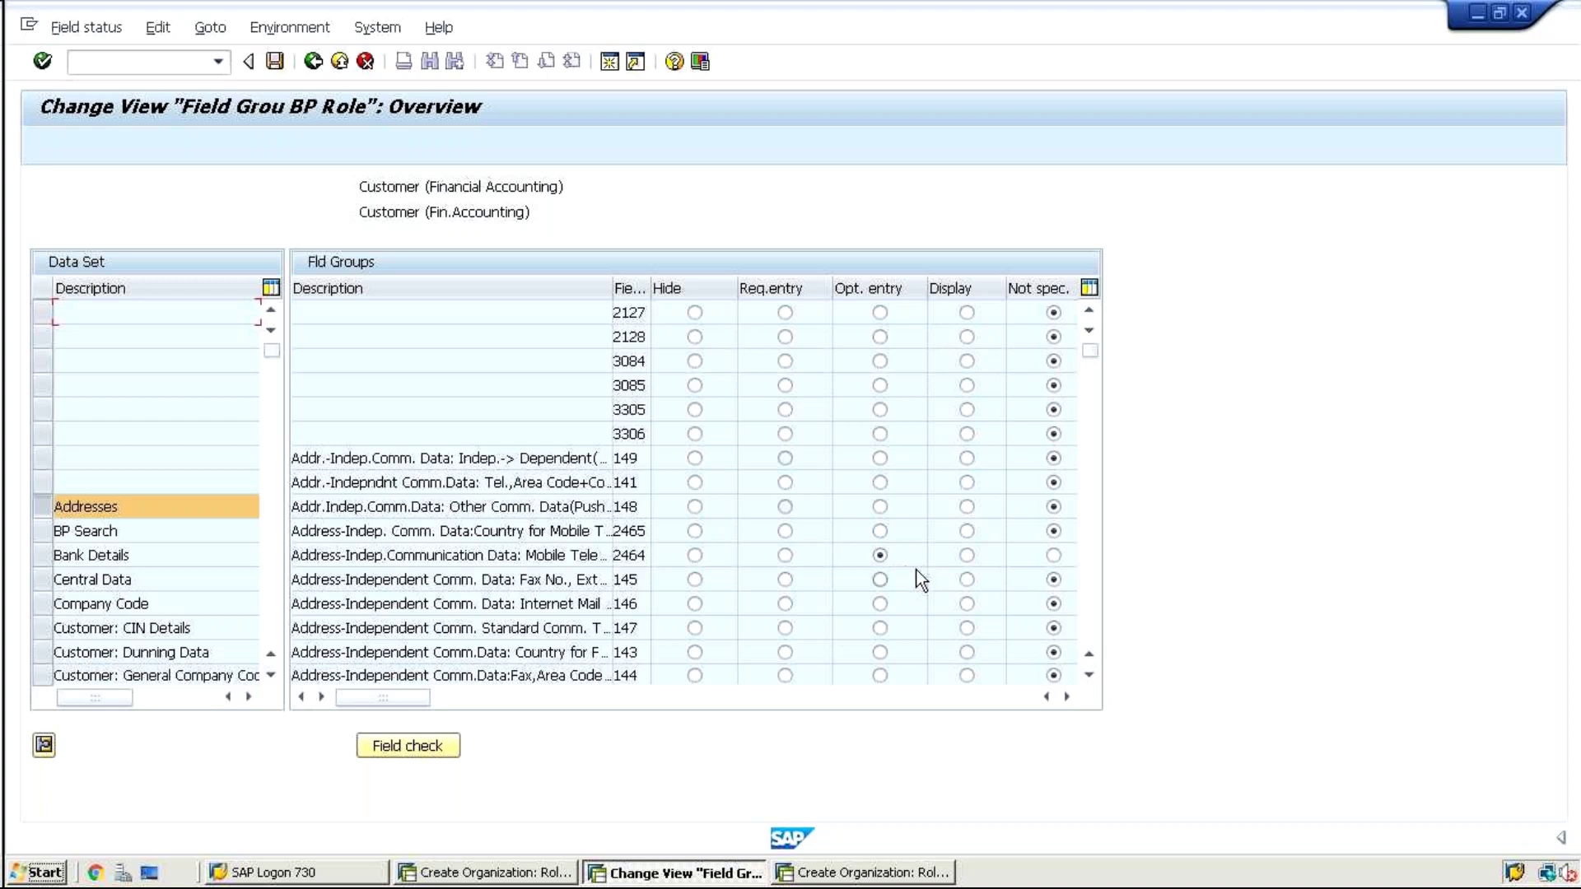
pyautogui.click(1092, 613)
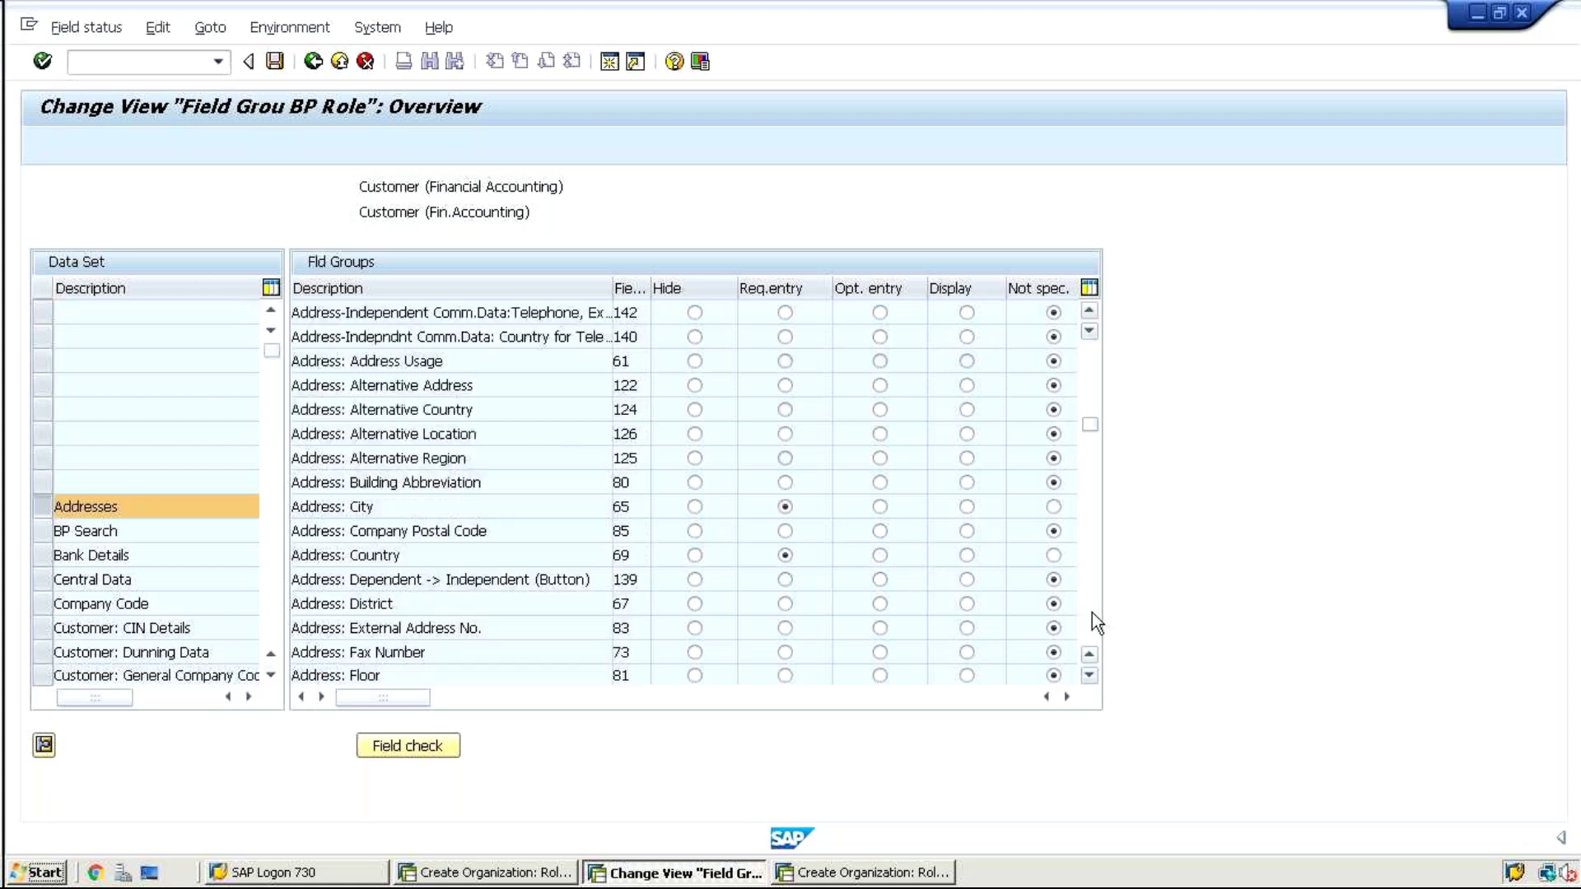
pyautogui.click(1091, 613)
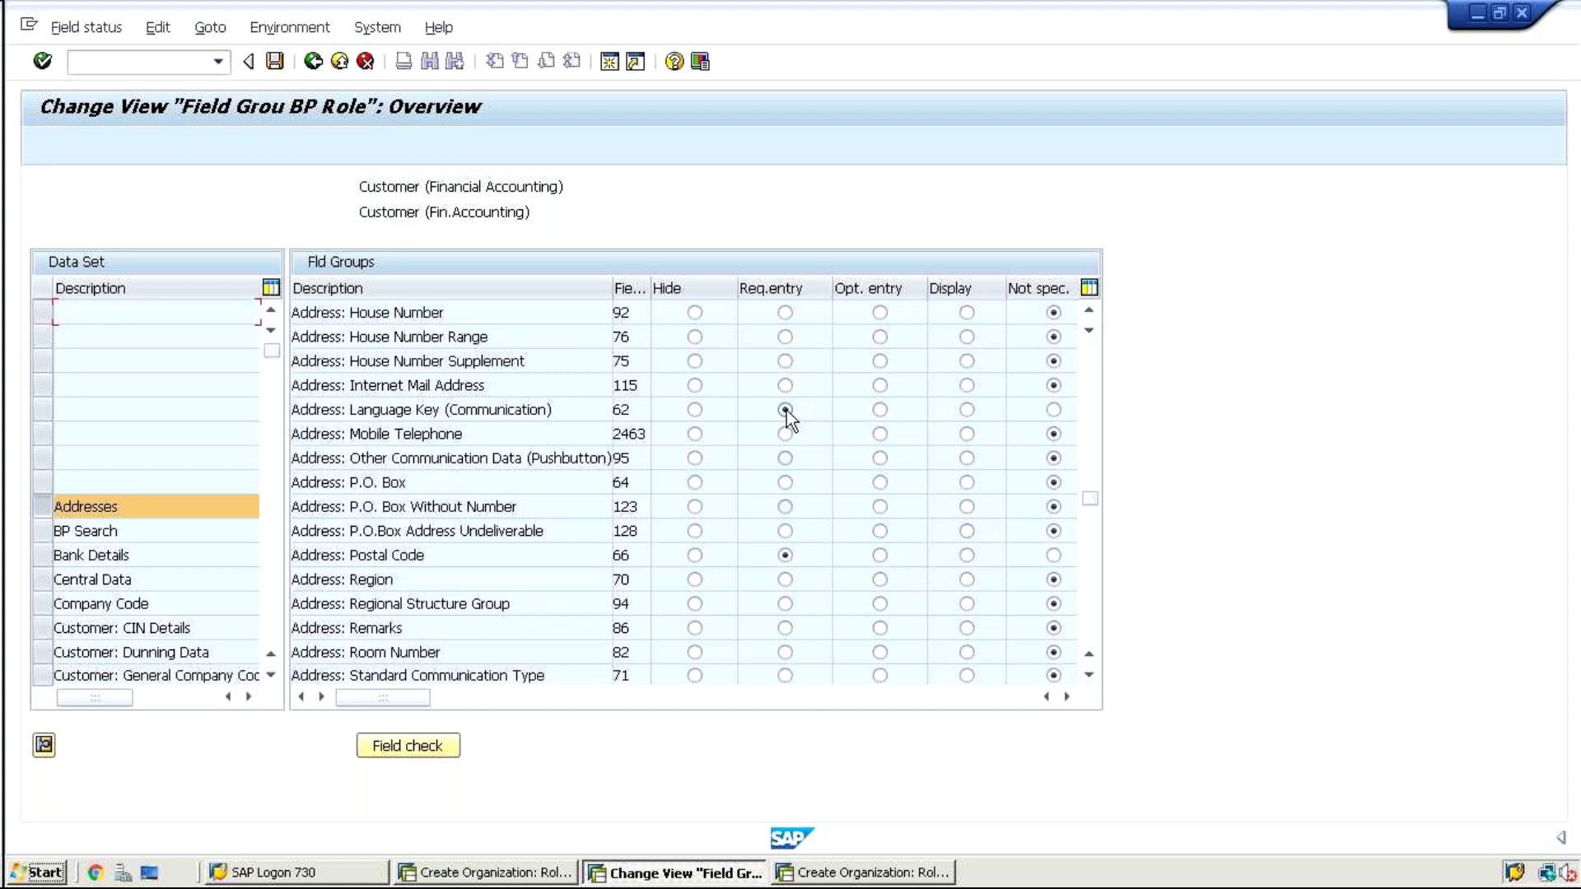
# Go back through the BP role list to the IMG activity selection
pyautogui.click(313, 66)
pyautogui.click(314, 69)
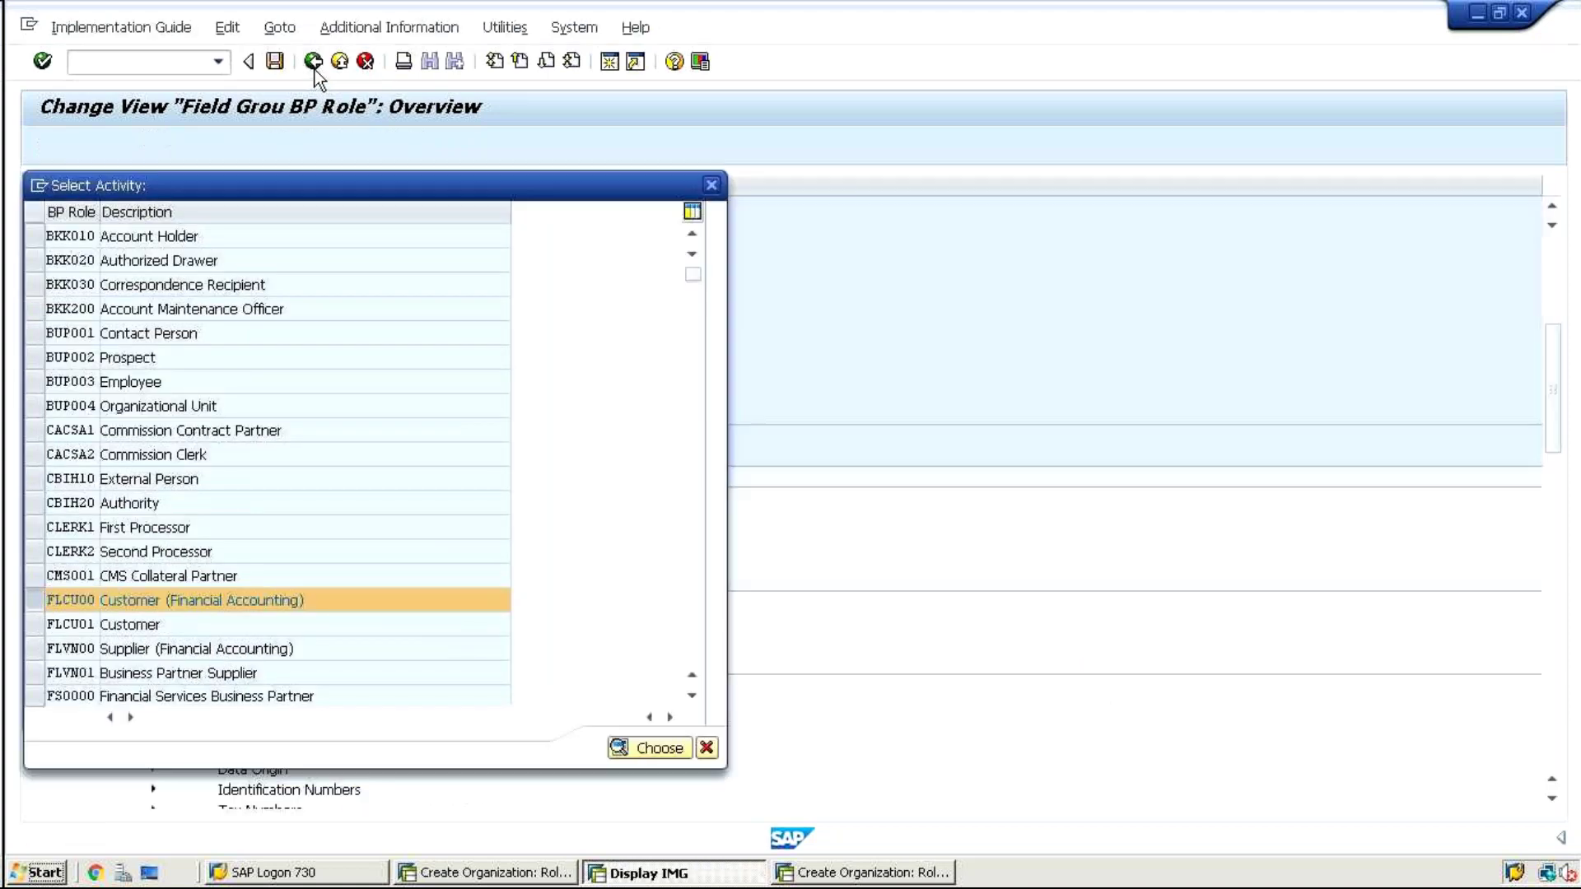
pyautogui.click(314, 69)
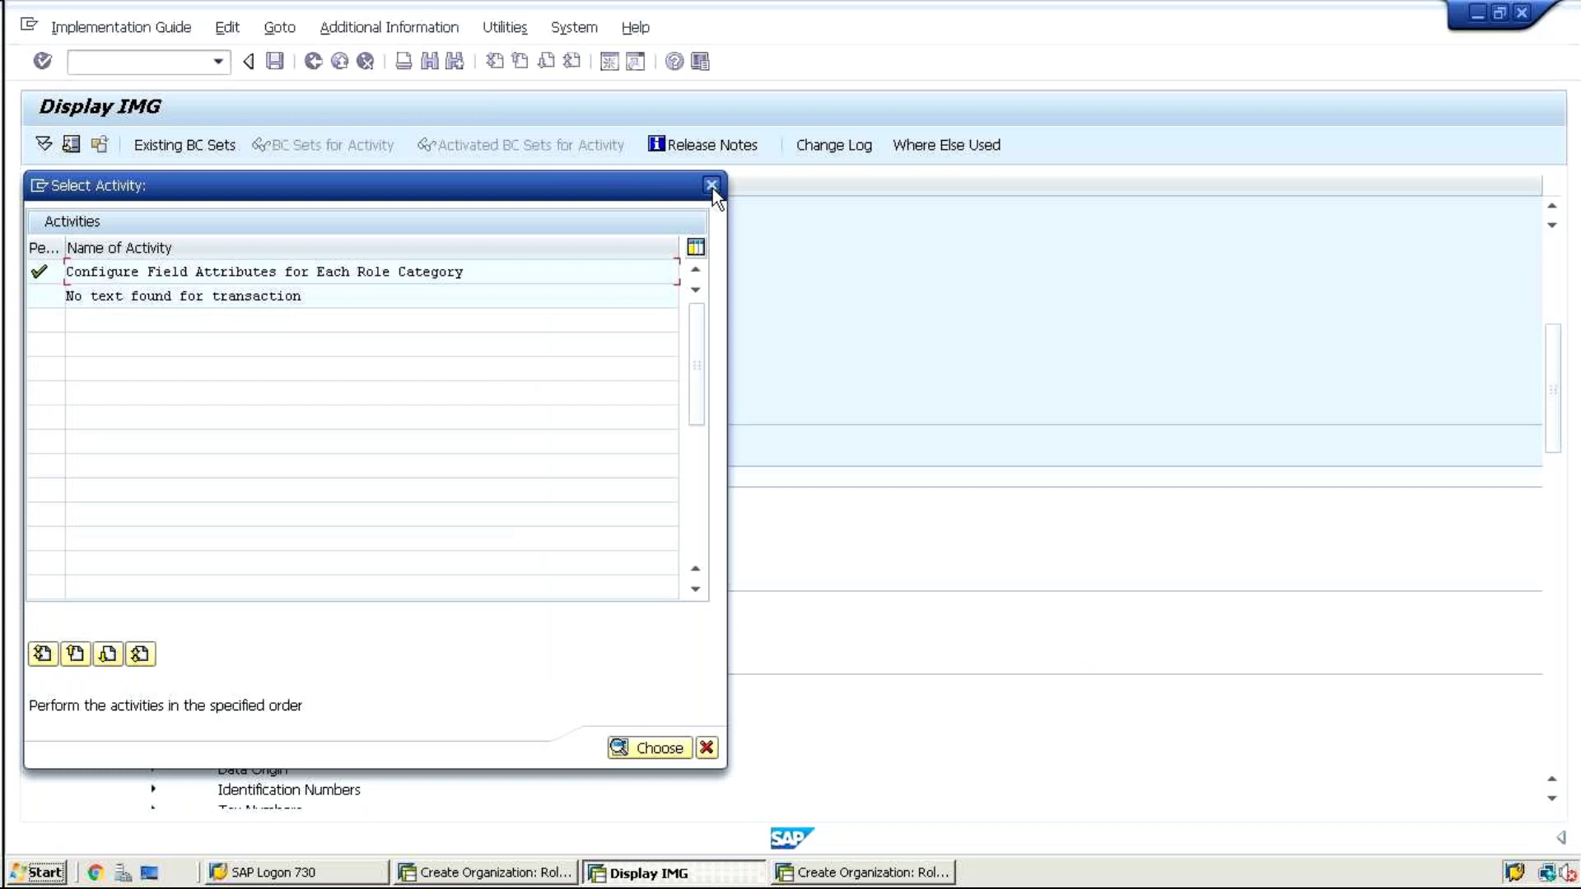
# Inspect BUPA SAP Business Partner field status under Configure Field Attributes for Each Client
pyautogui.click(713, 187)
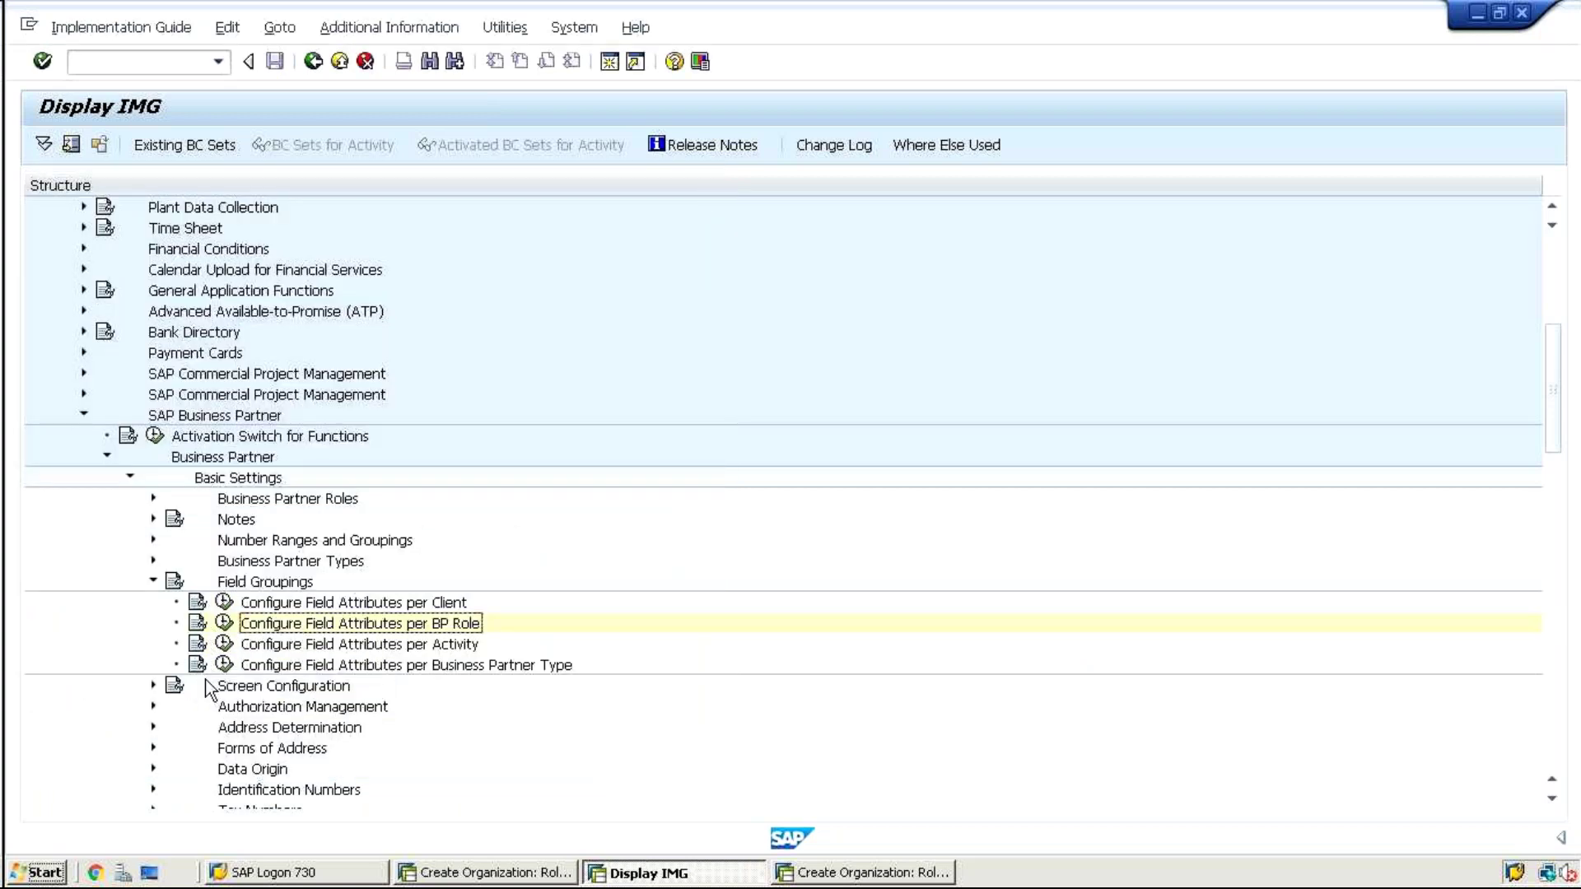
pyautogui.click(220, 606)
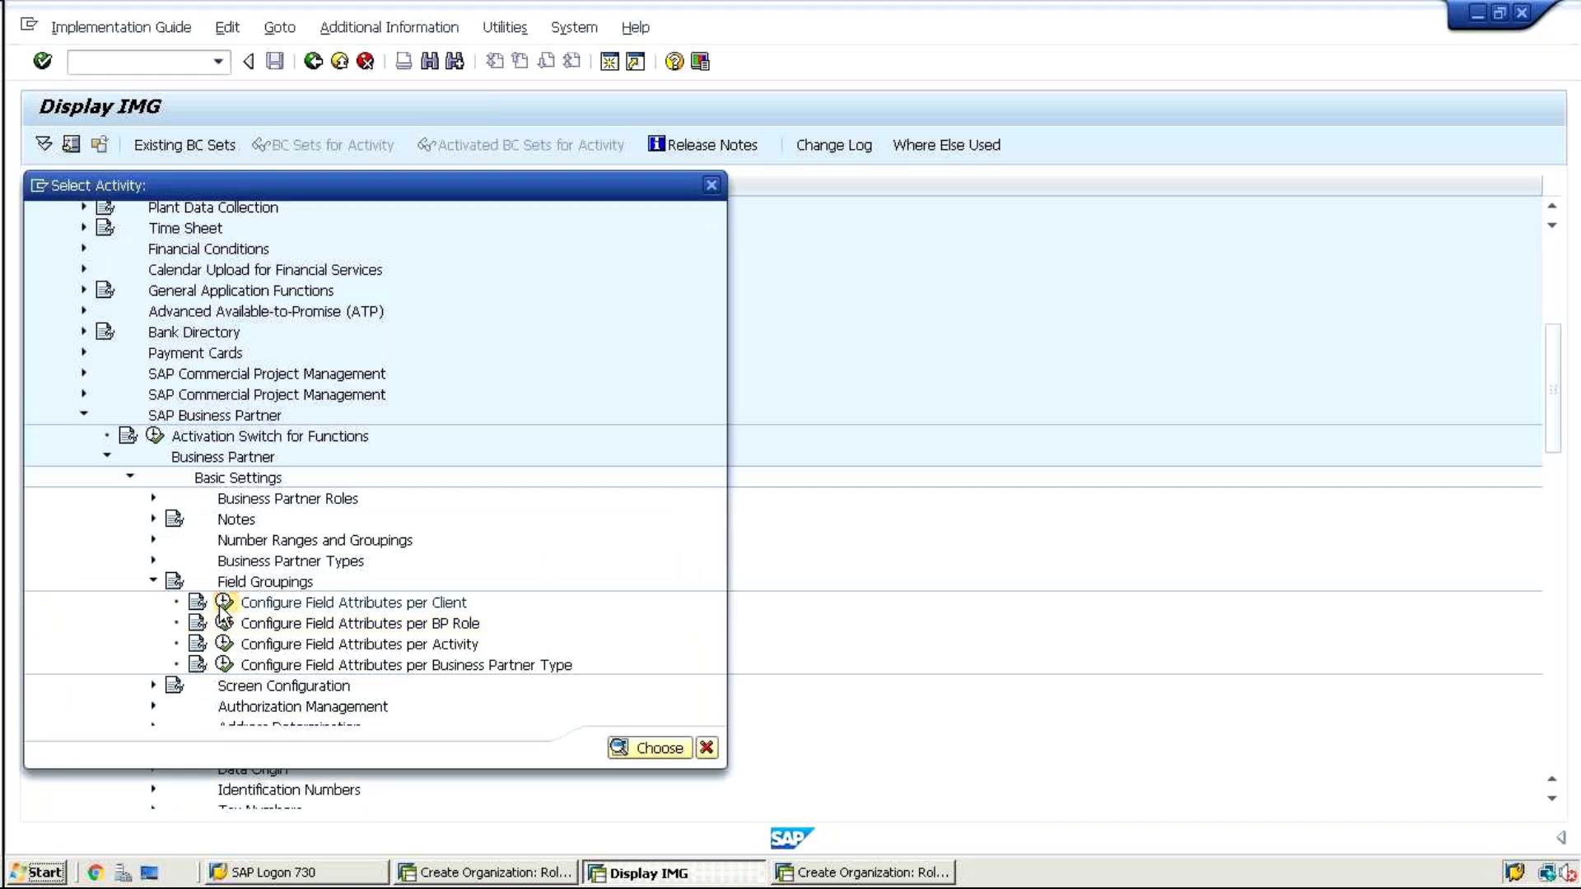
pyautogui.click(472, 269)
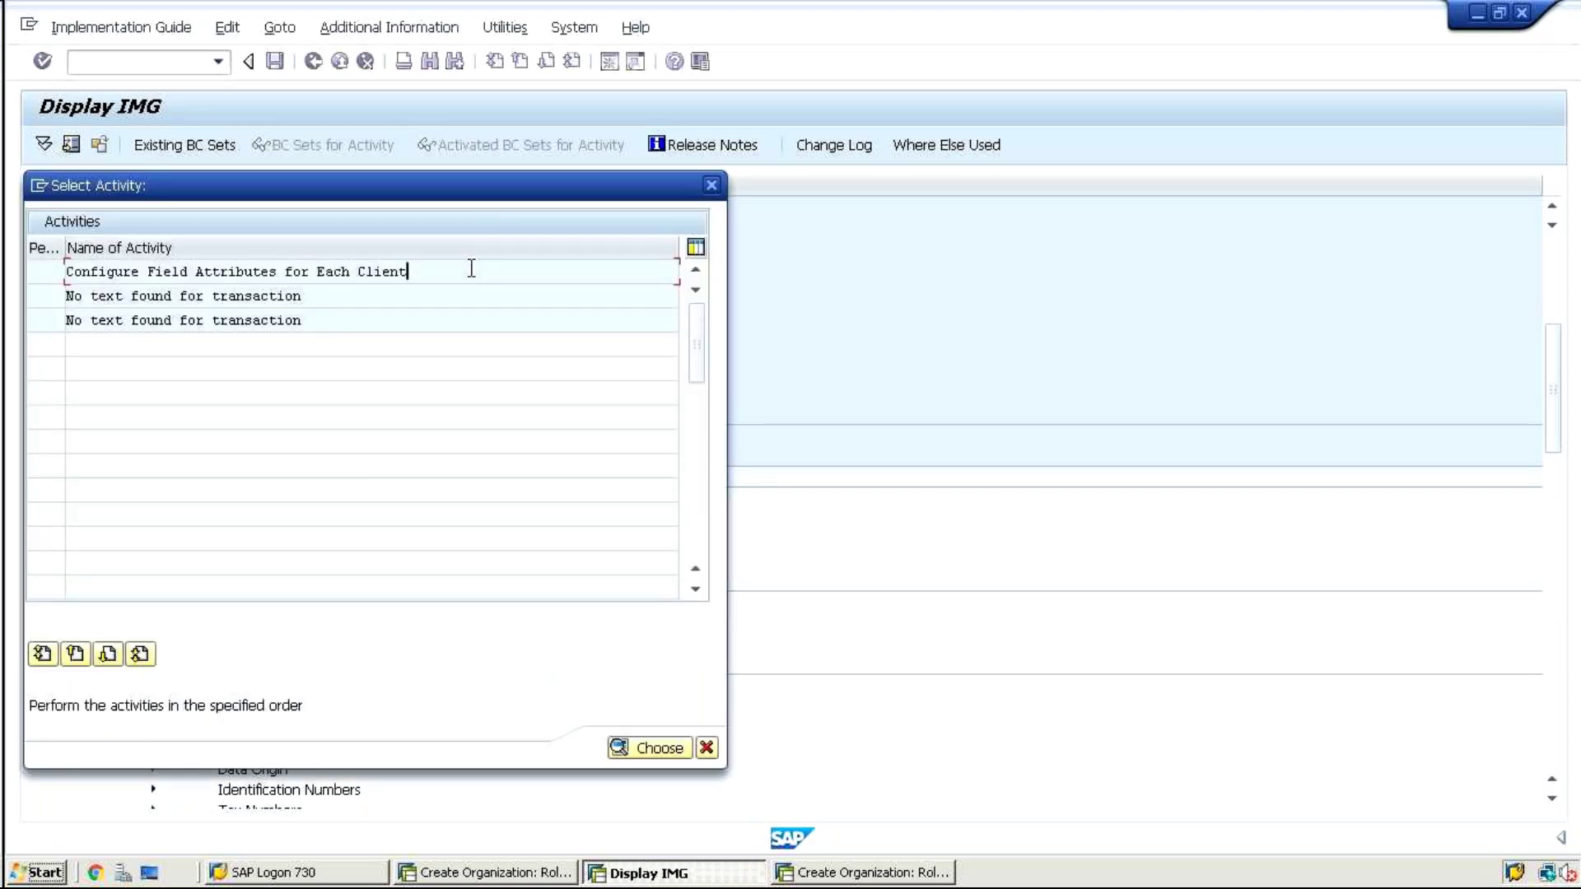
pyautogui.doubleClick(472, 270)
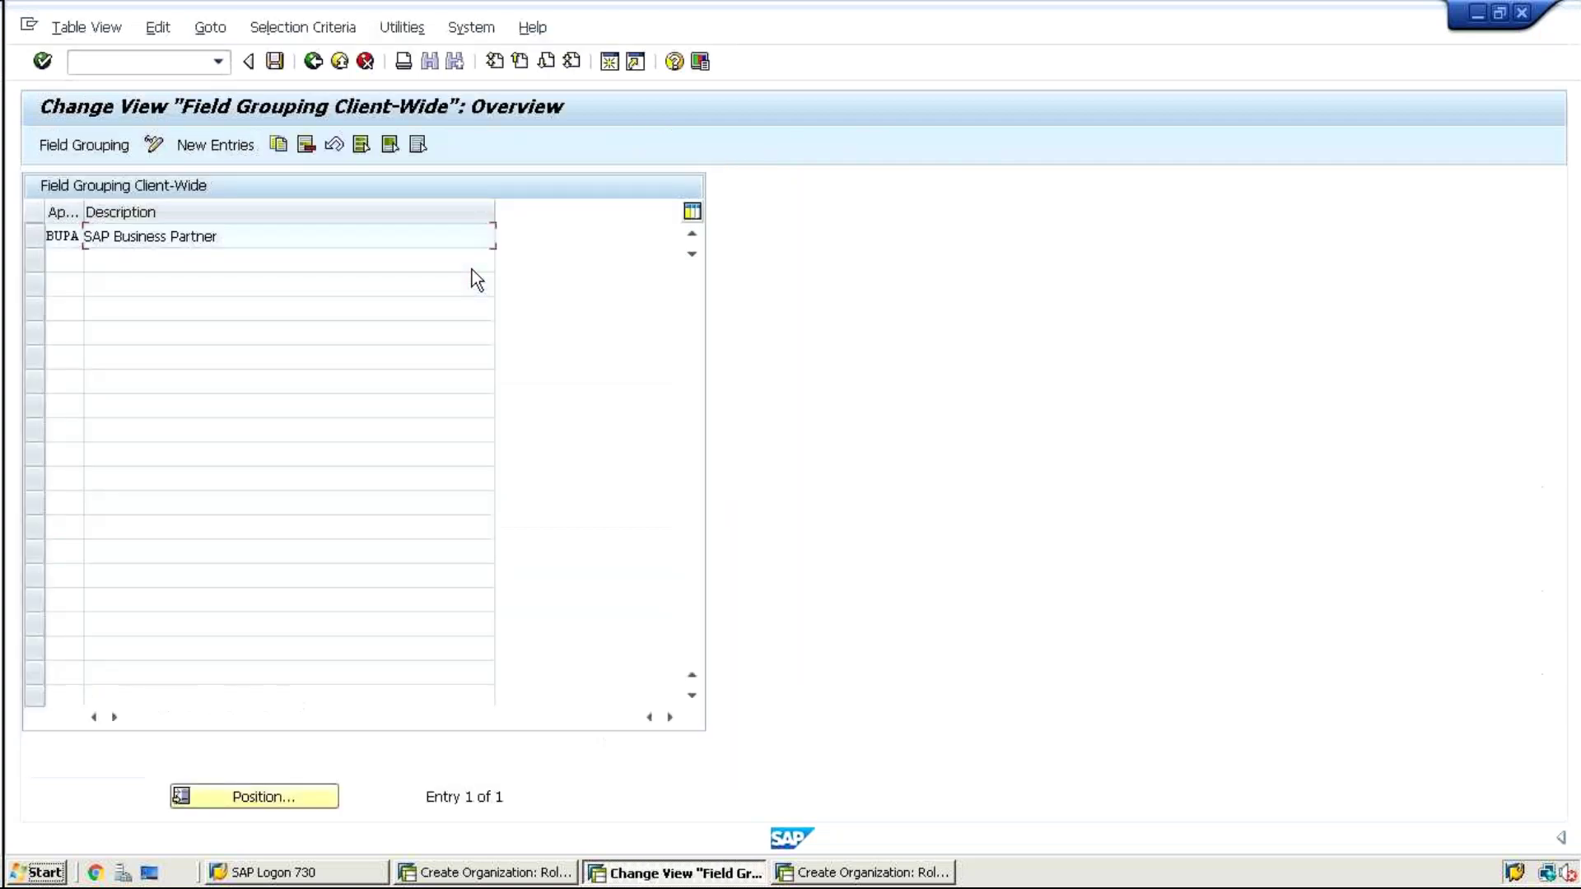
pyautogui.moveTo(219, 237); pyautogui.dragTo(48, 236)
pyautogui.click(46, 235)
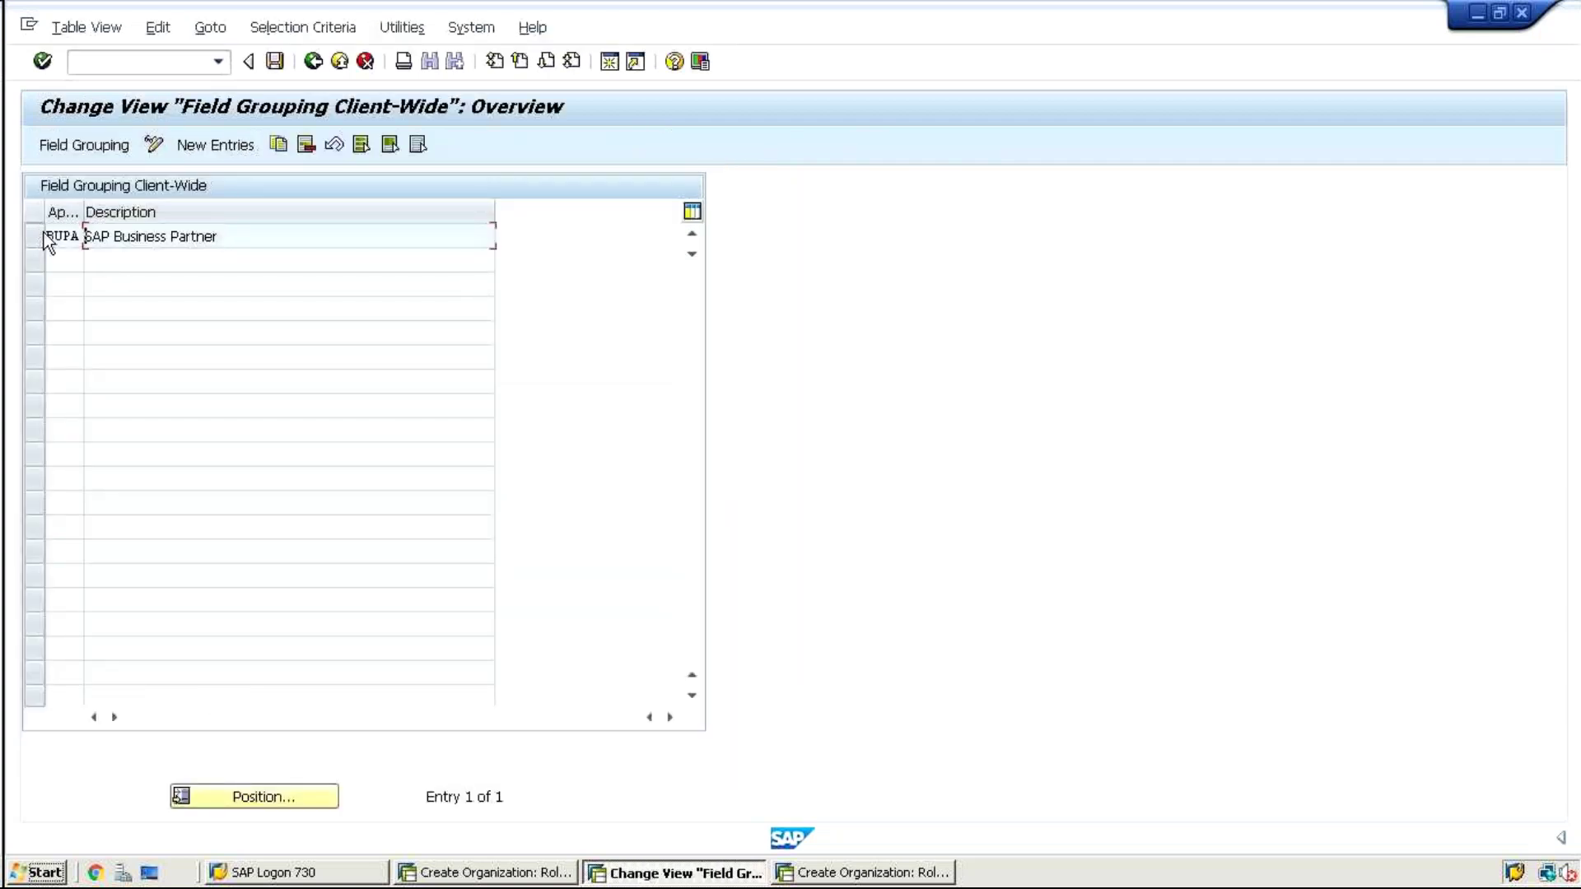
pyautogui.doubleClick(230, 239)
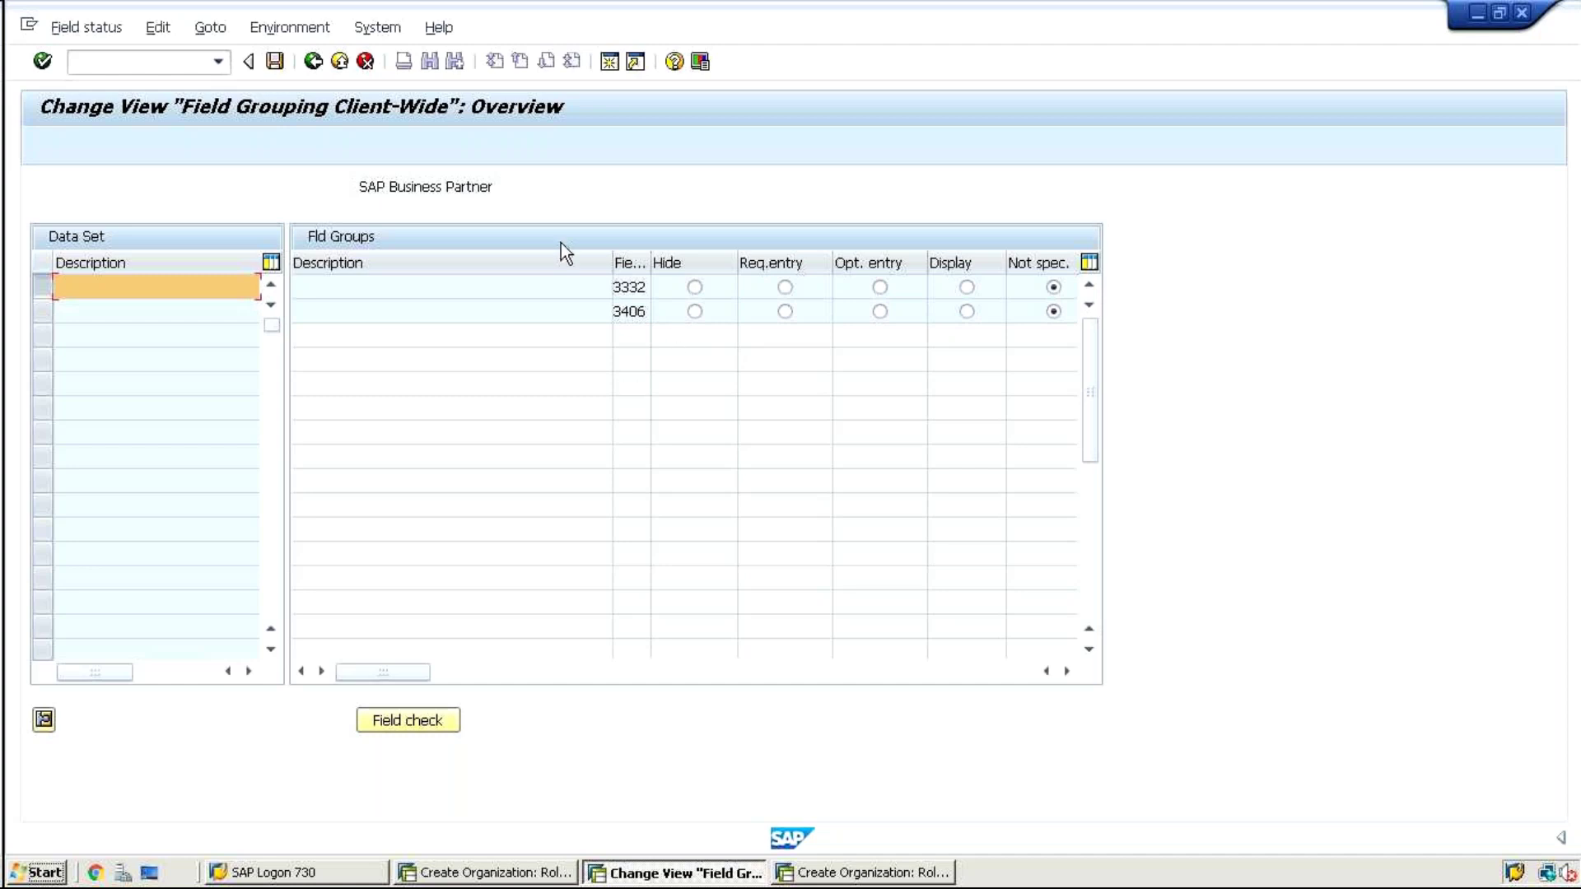
pyautogui.click(313, 61)
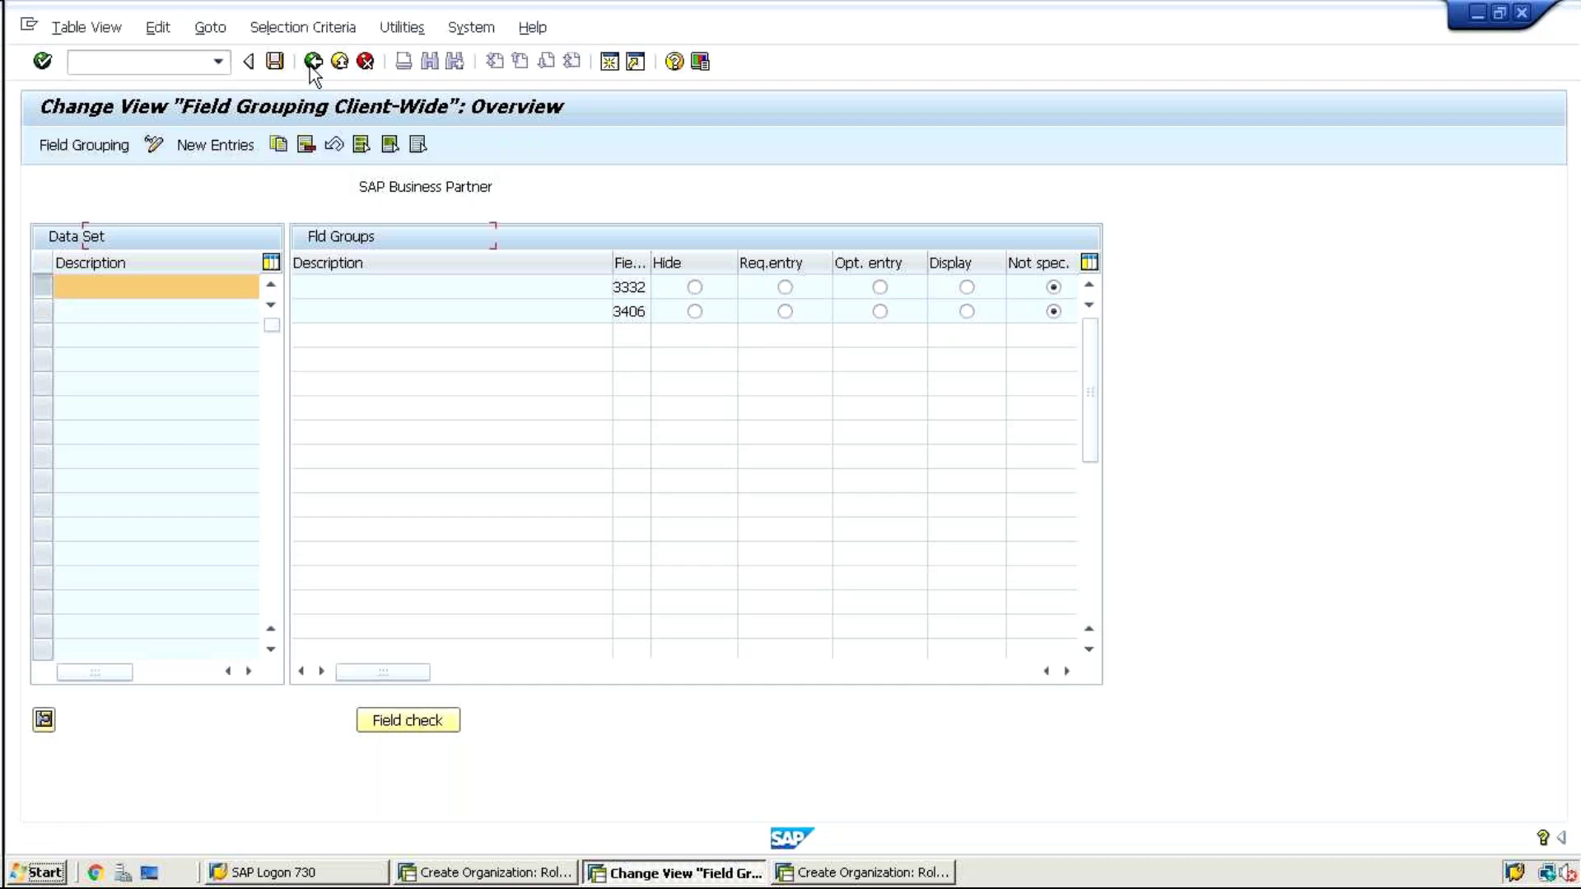
pyautogui.click(313, 62)
pyautogui.click(312, 62)
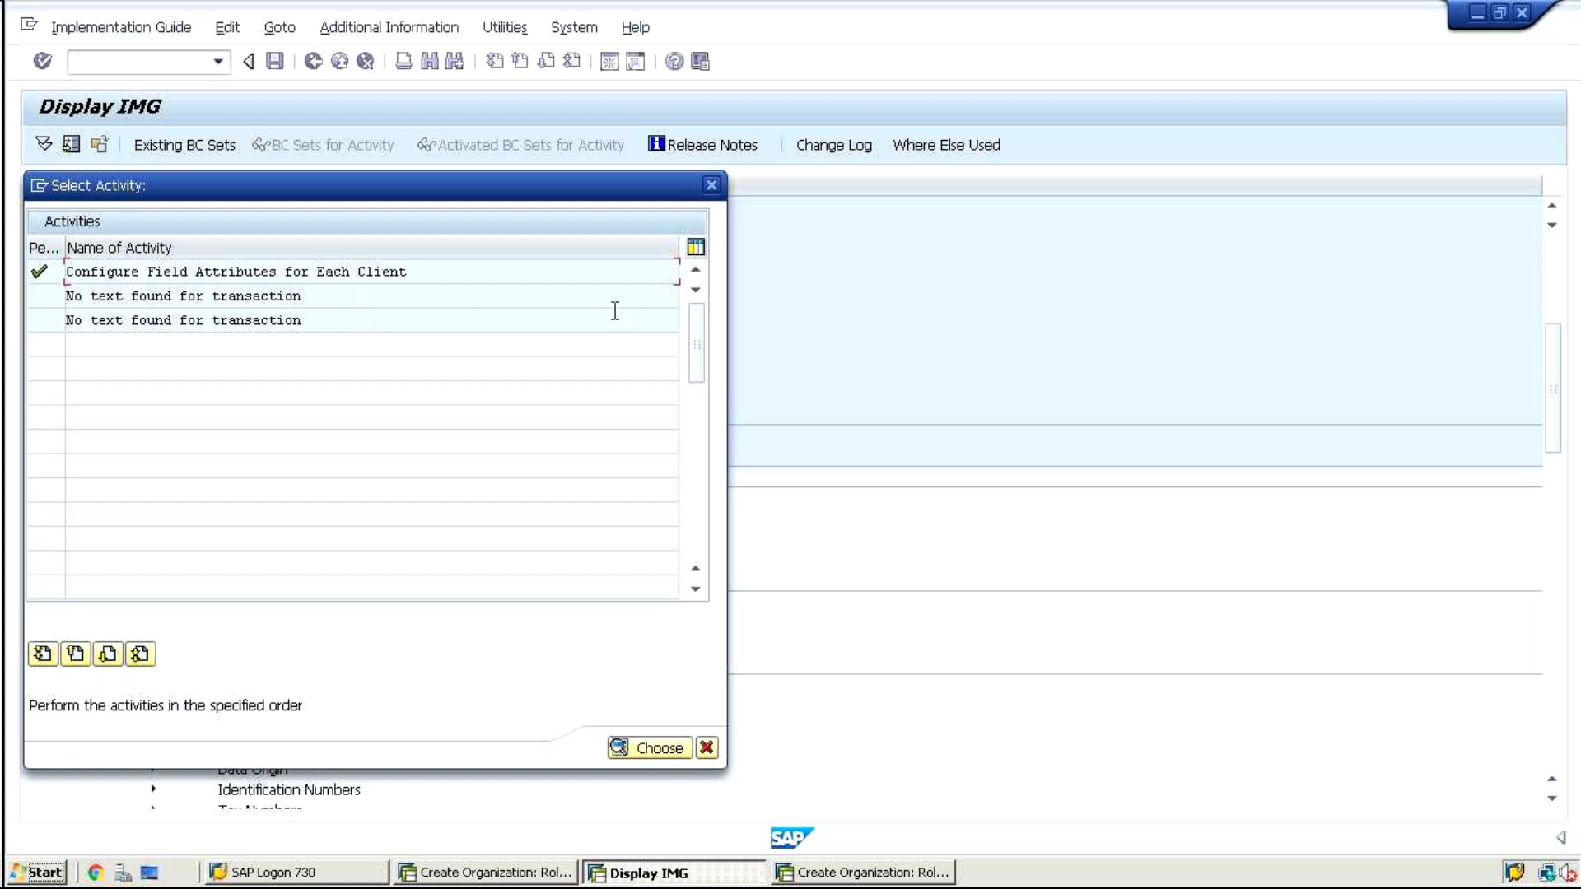
# View the BP role field grouping for range 3501-7000, then return to the IMG
pyautogui.click(711, 185)
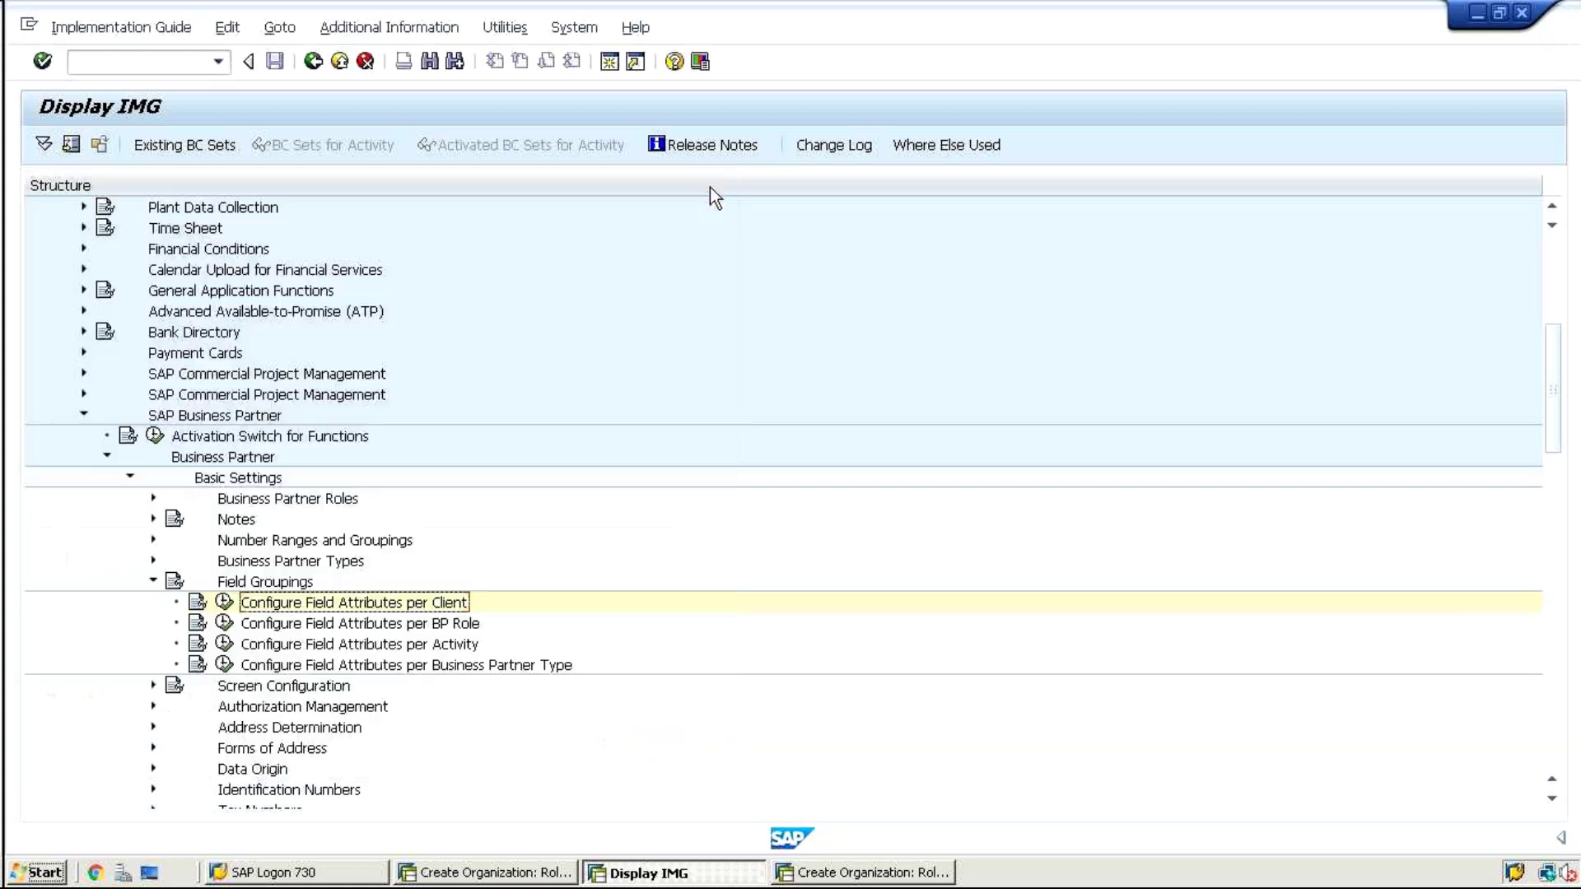
pyautogui.click(223, 624)
pyautogui.doubleClick(323, 298)
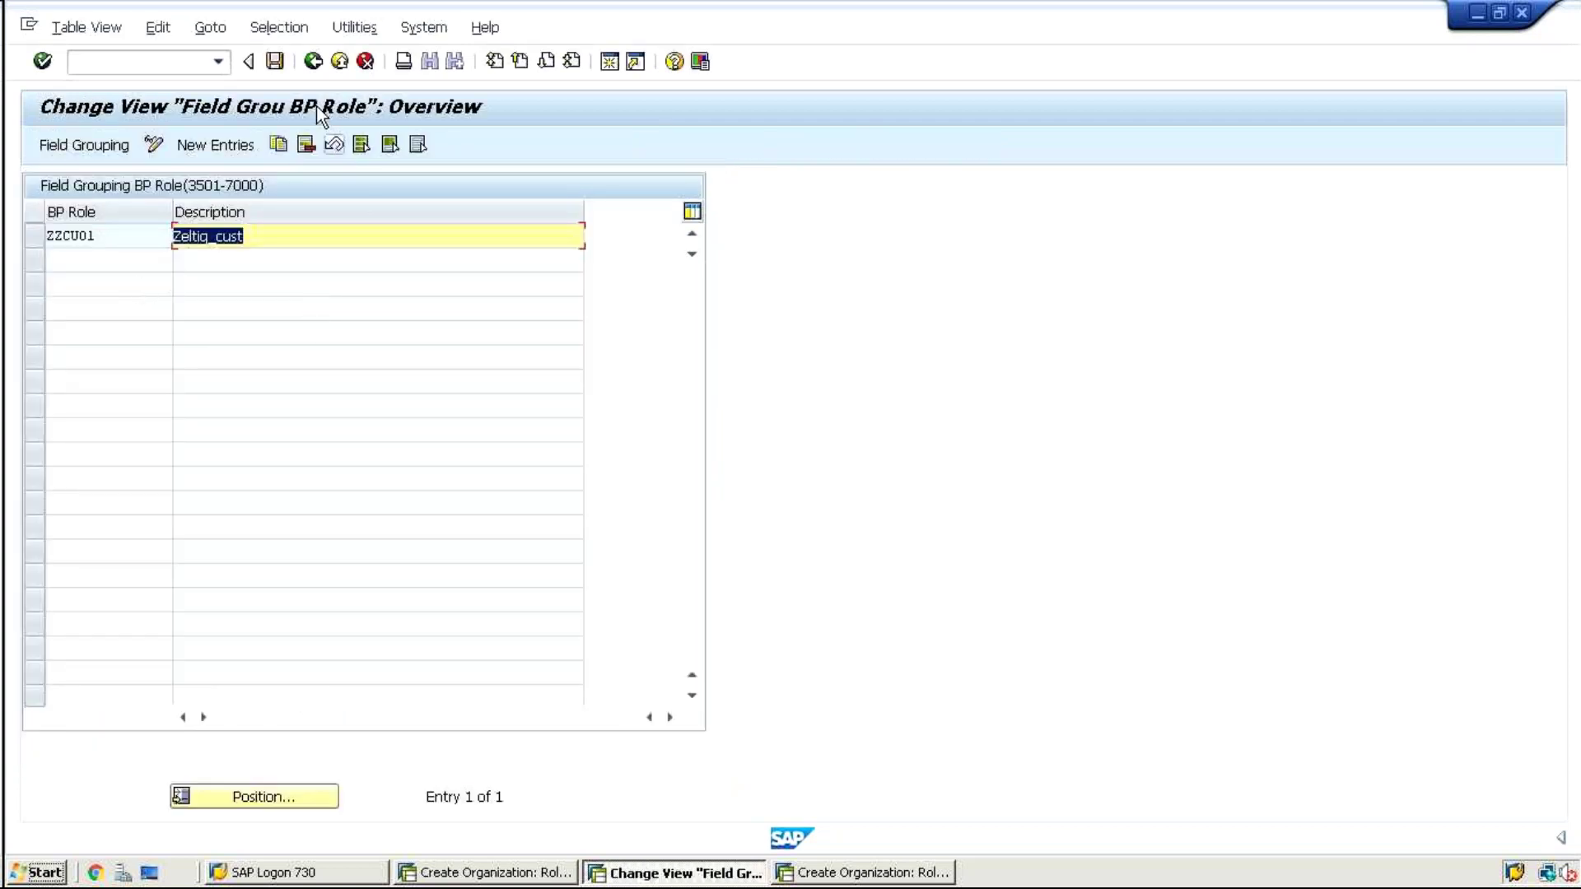
pyautogui.click(313, 61)
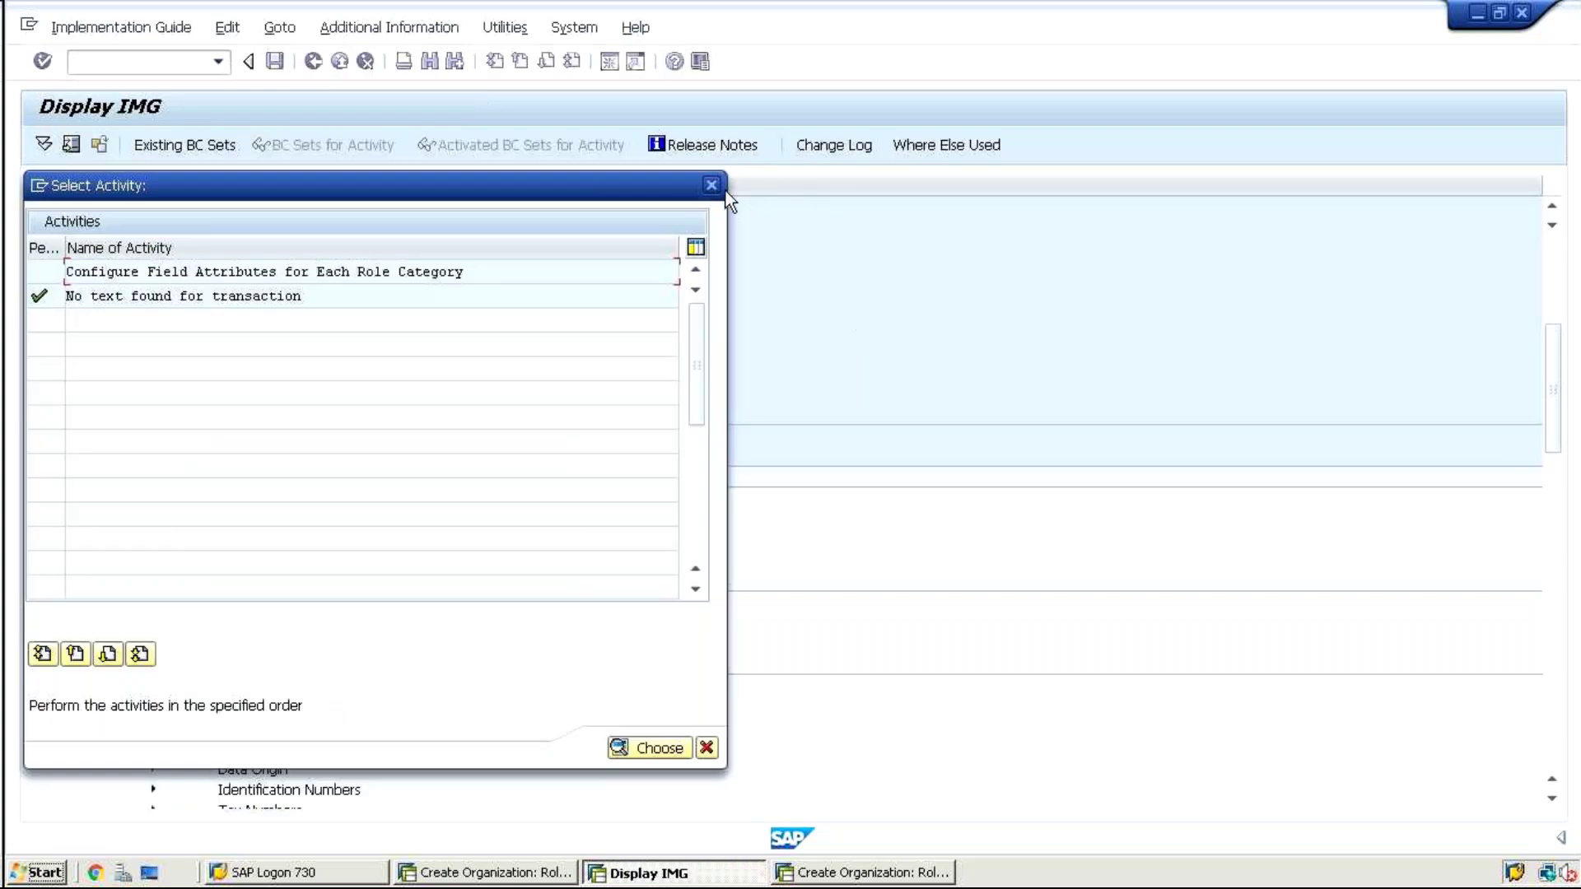
pyautogui.click(711, 184)
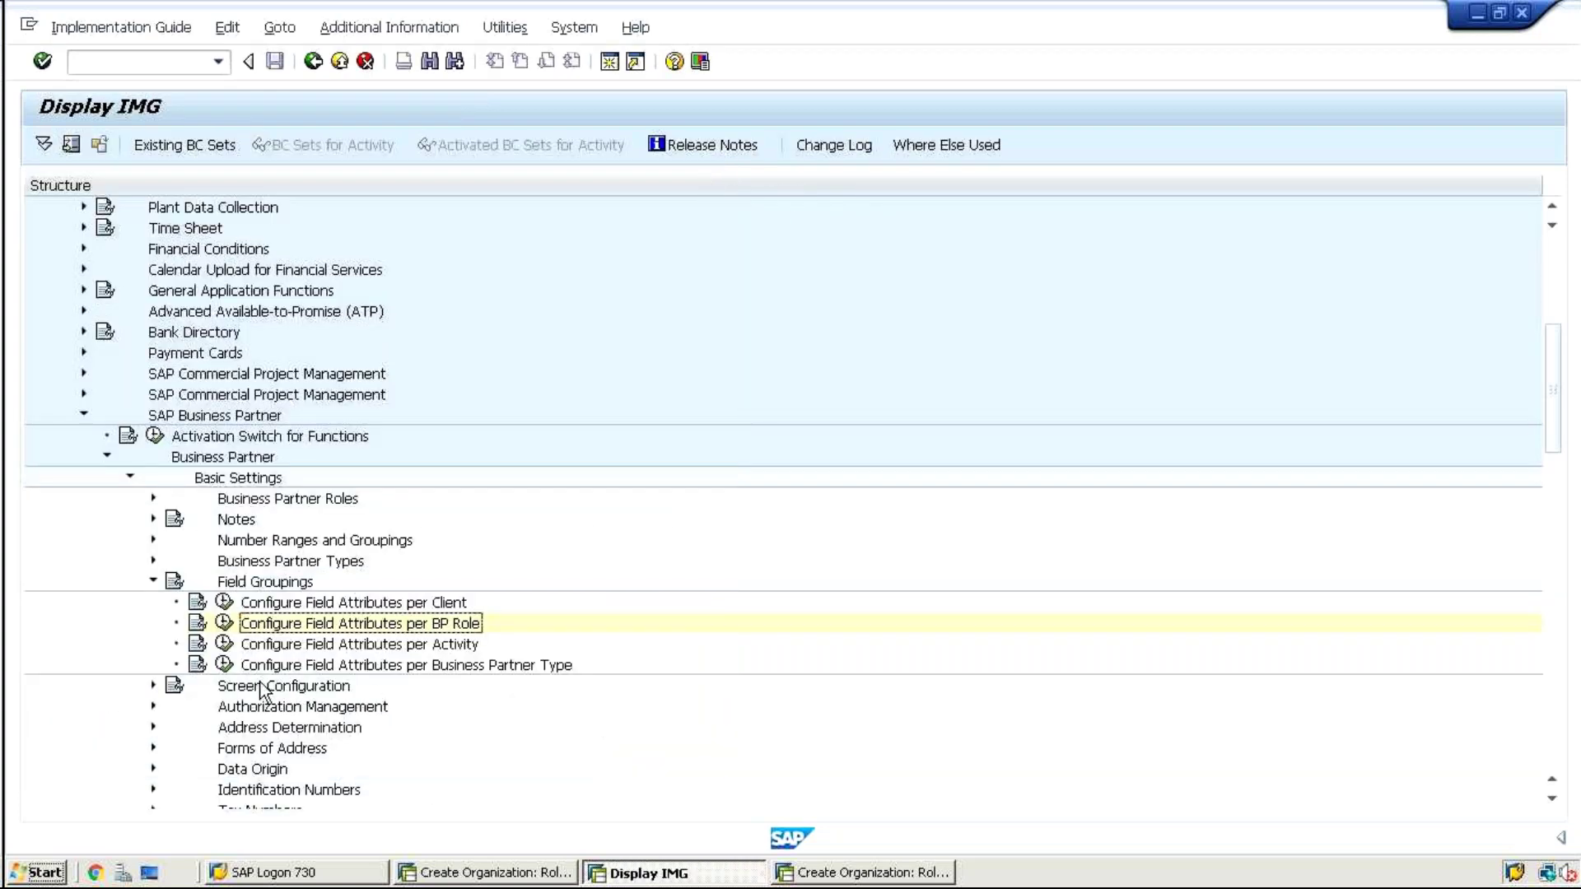
# Open the partner-type field grouping overview listing 13 business partner types
pyautogui.click(217, 667)
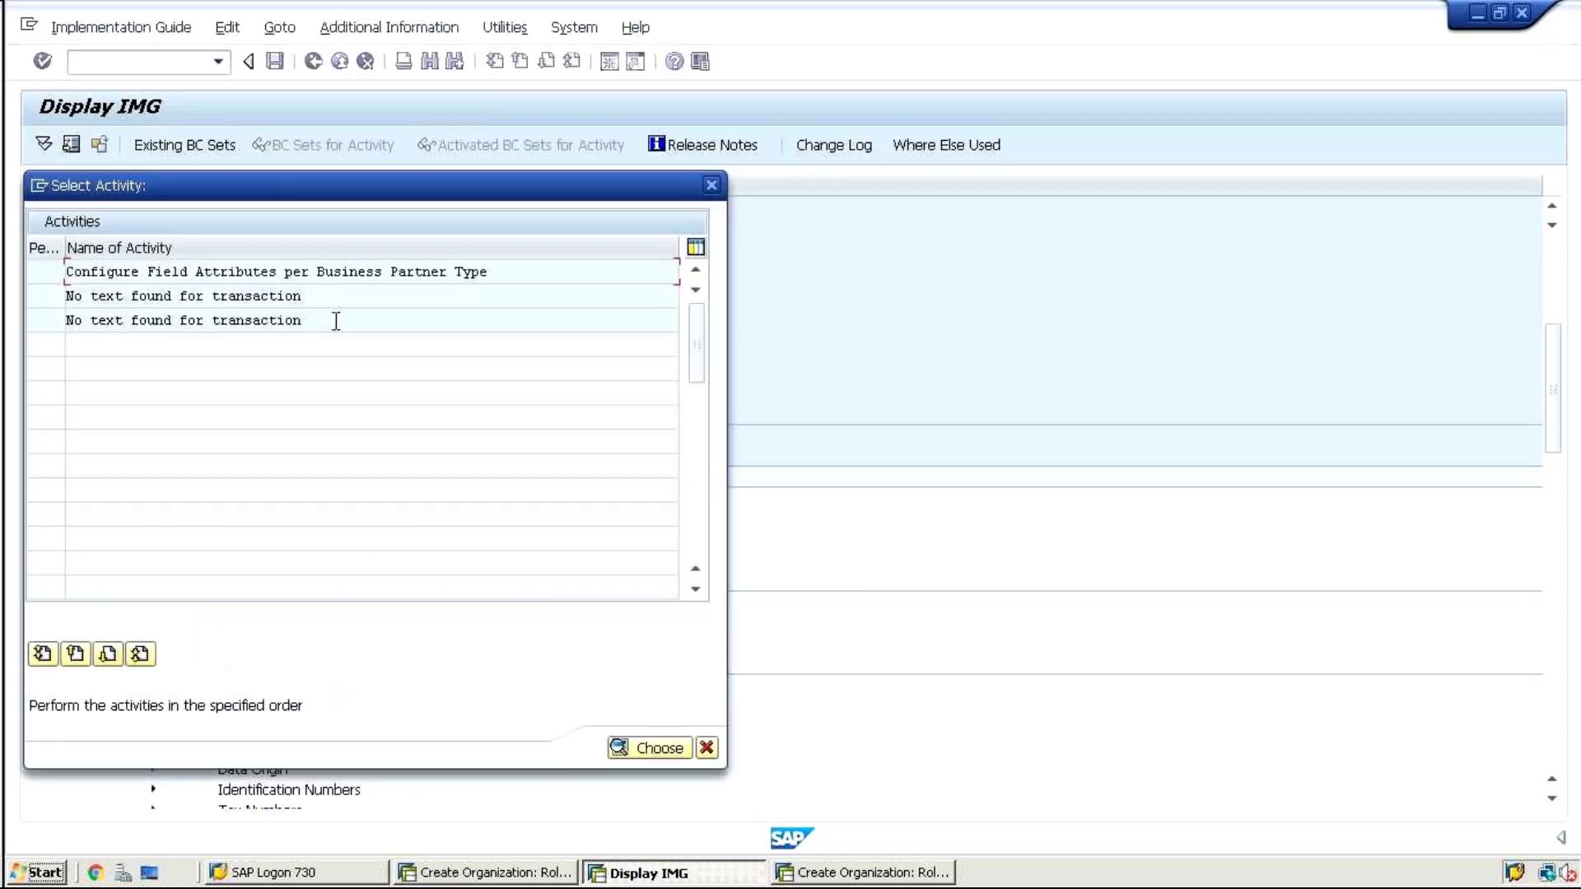
pyautogui.doubleClick(398, 272)
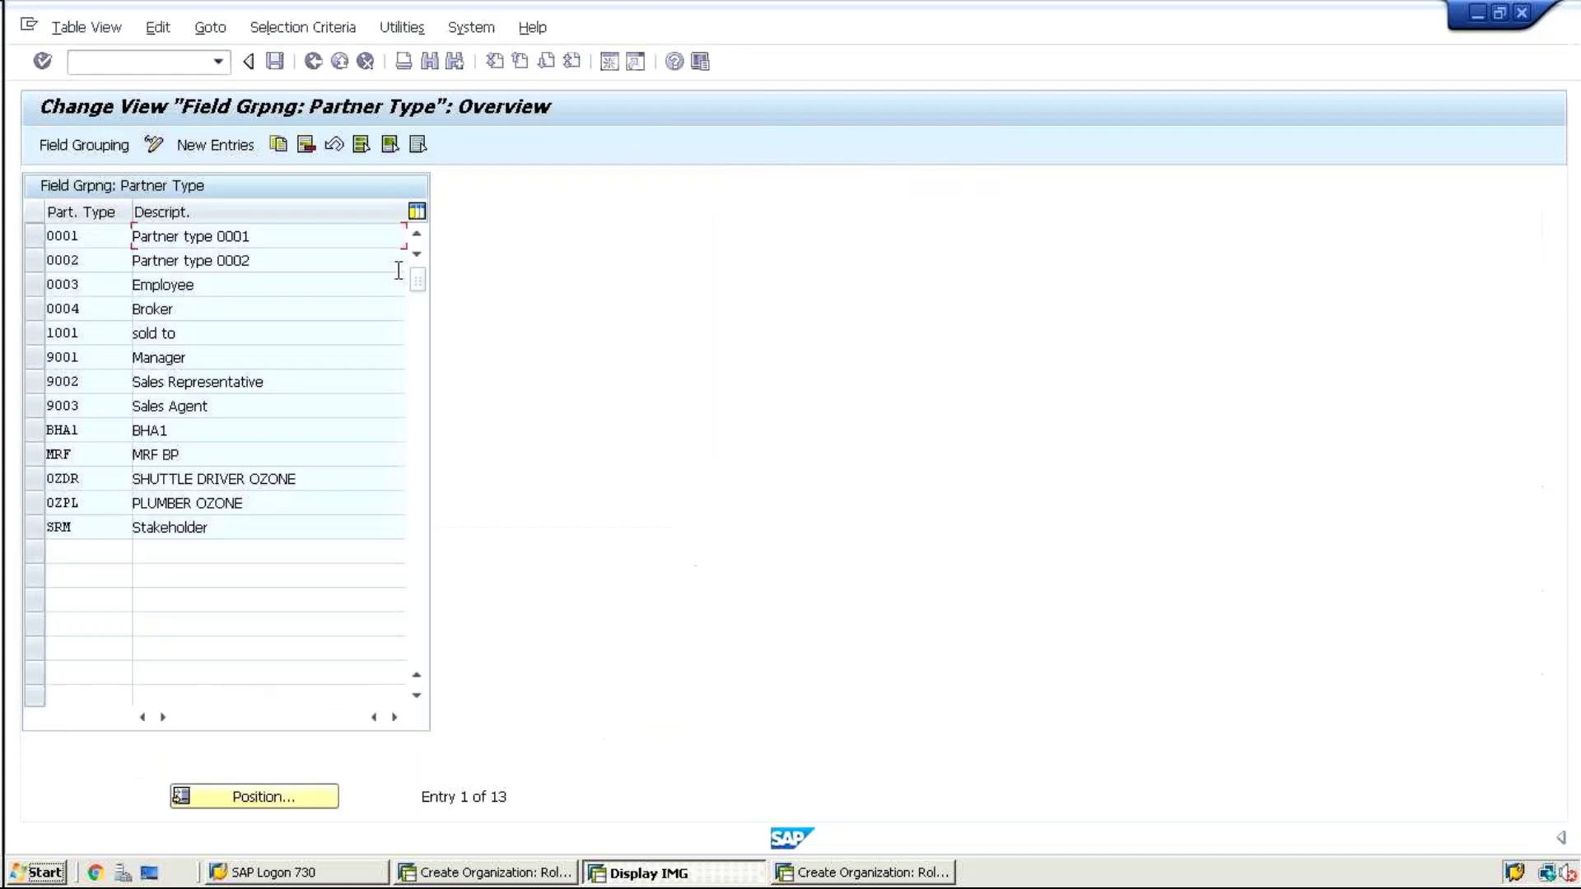
pyautogui.click(501, 879)
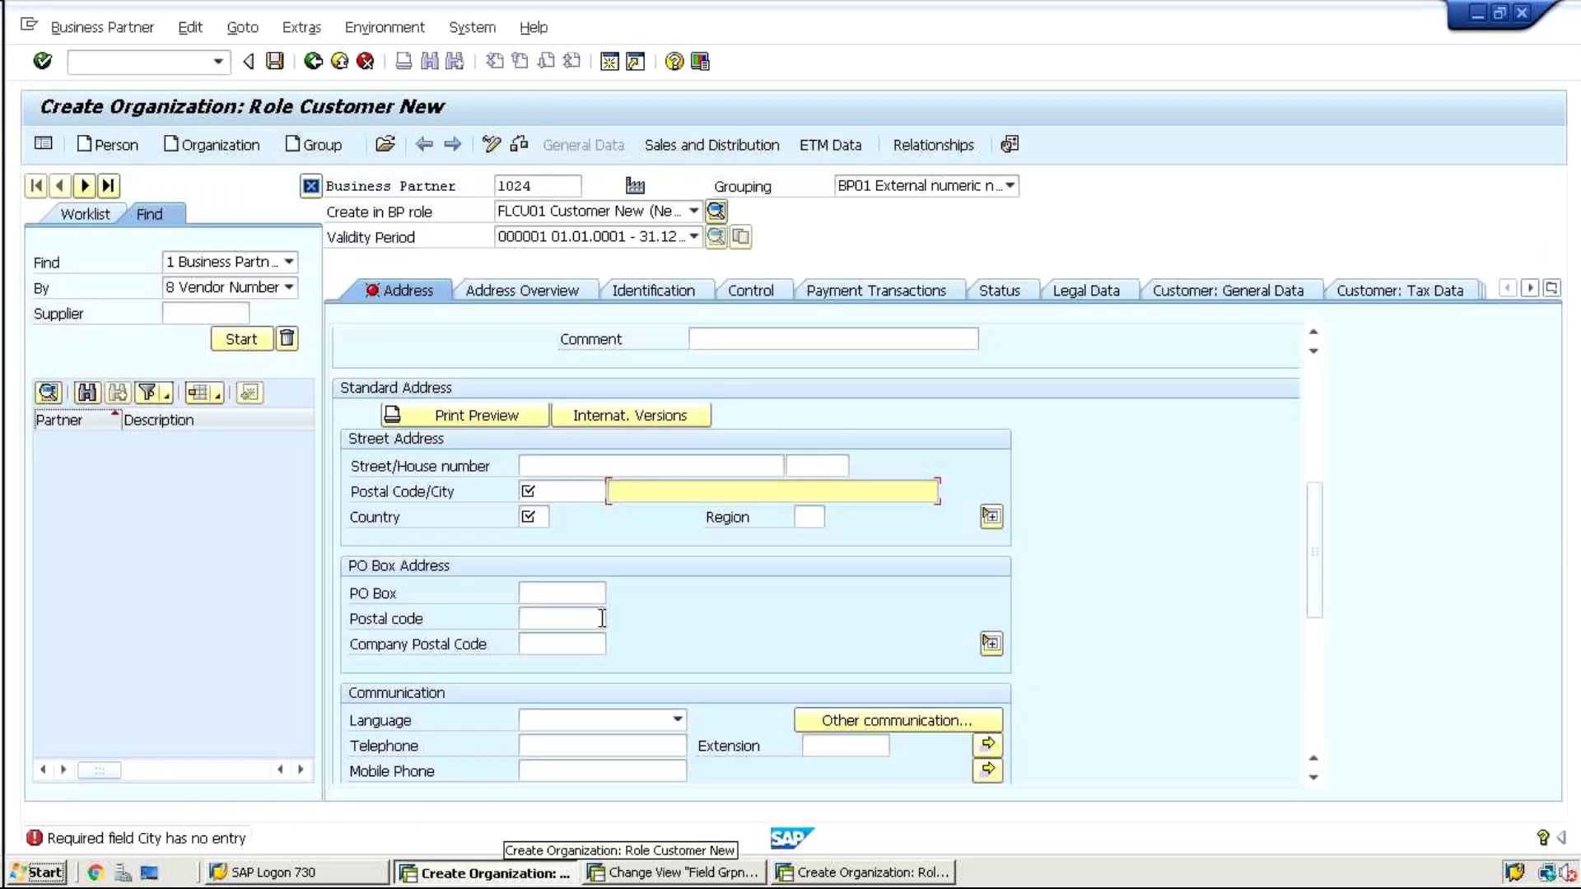
# Start a new organization without saving the errored partner, name it tst, and keep role 000000
pyautogui.click(212, 145)
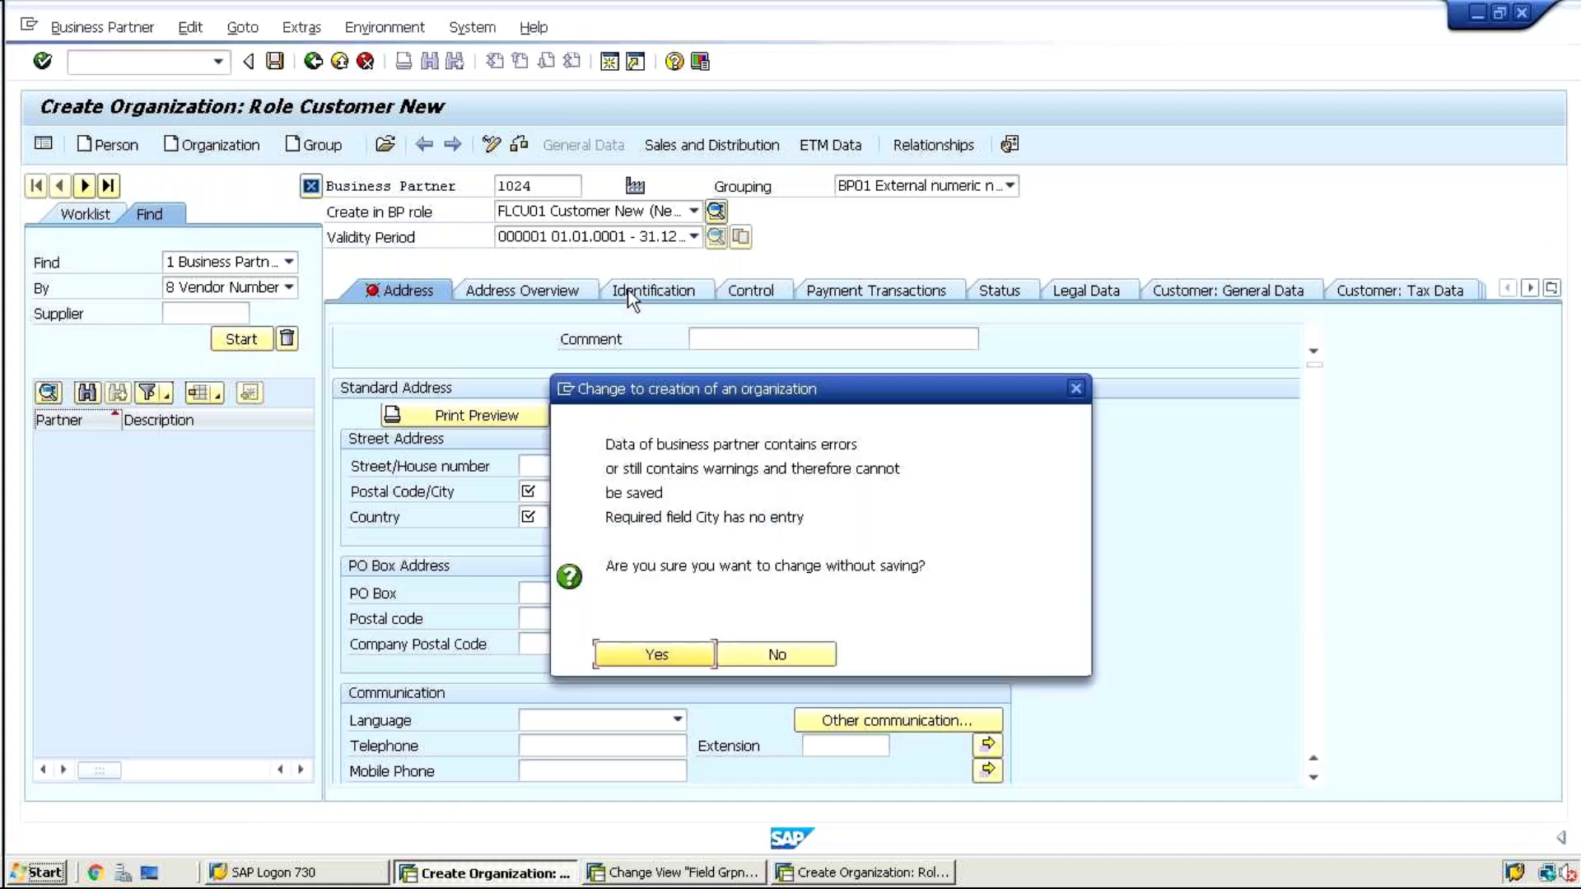
pyautogui.click(659, 654)
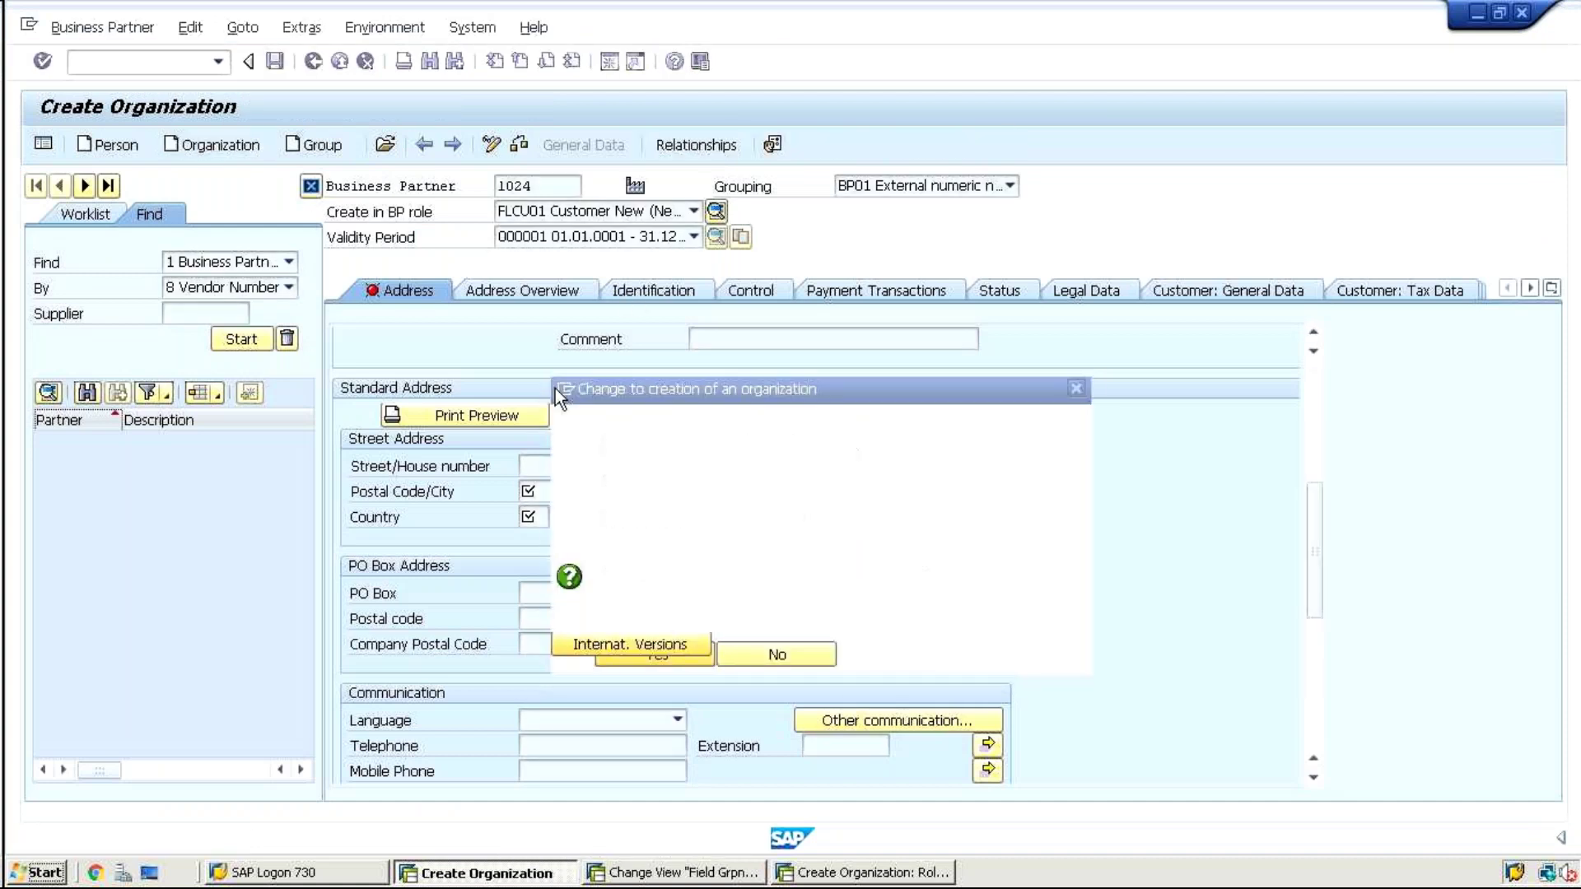
pyautogui.click(531, 390)
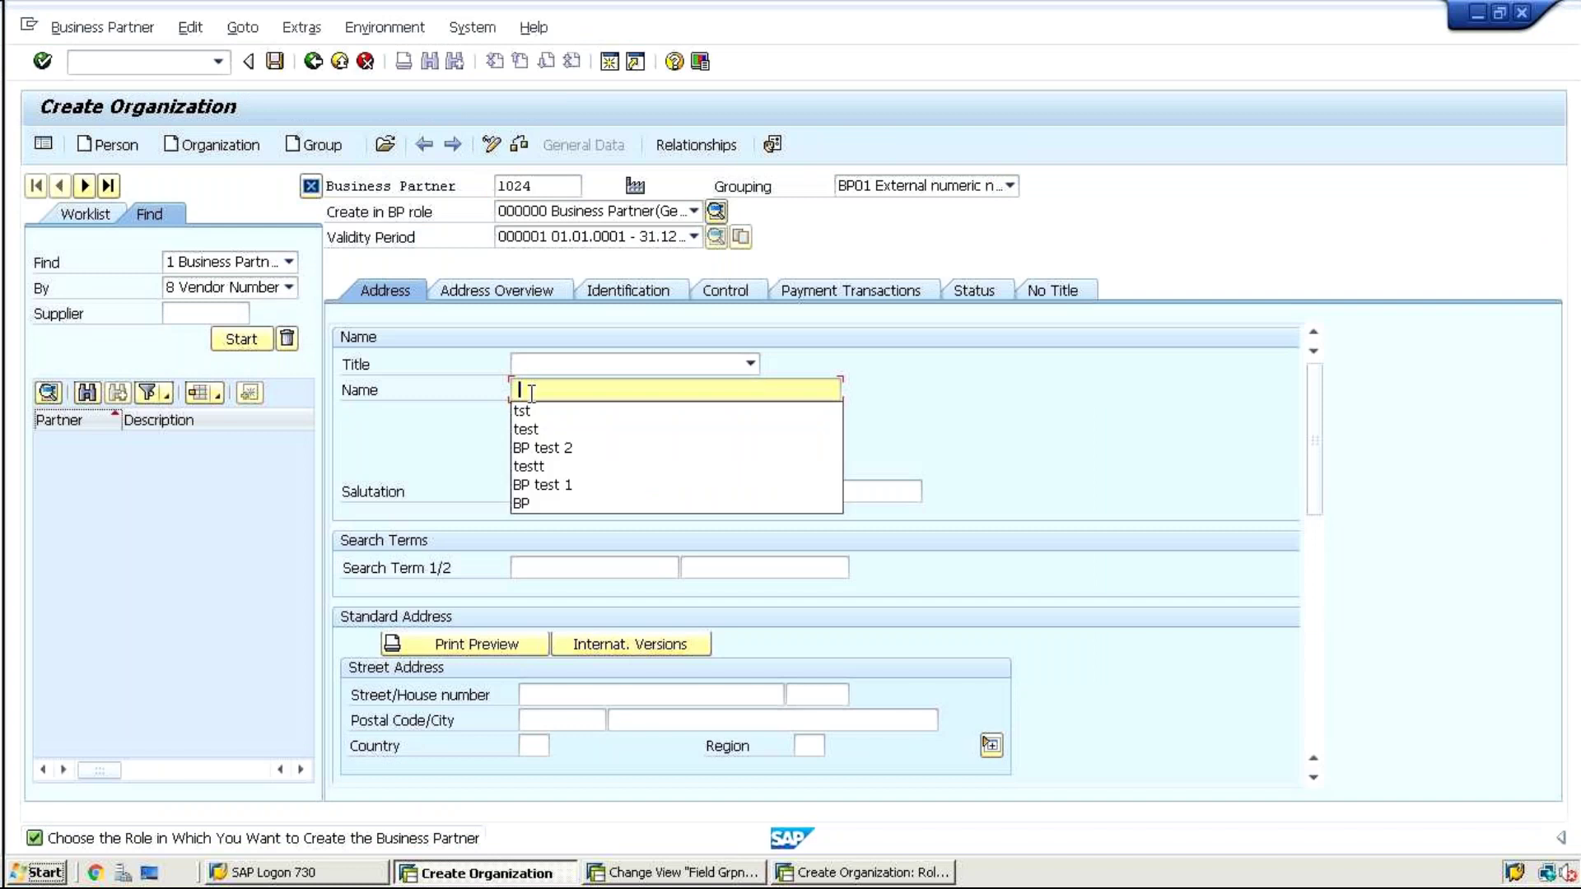
pyautogui.click(527, 412)
pyautogui.press('Return')
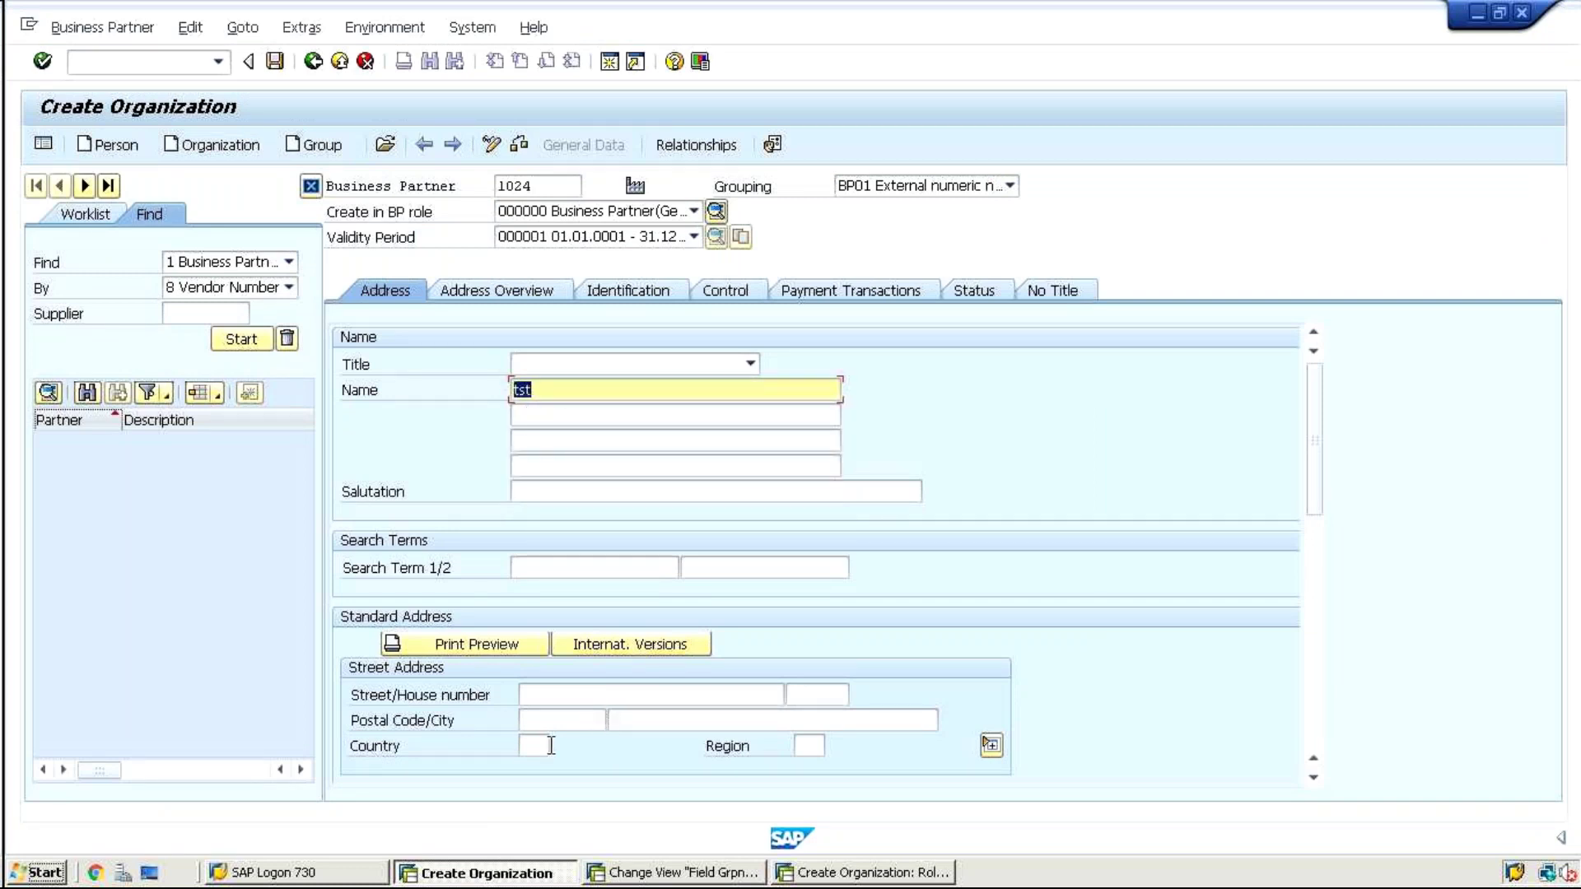
pyautogui.click(607, 215)
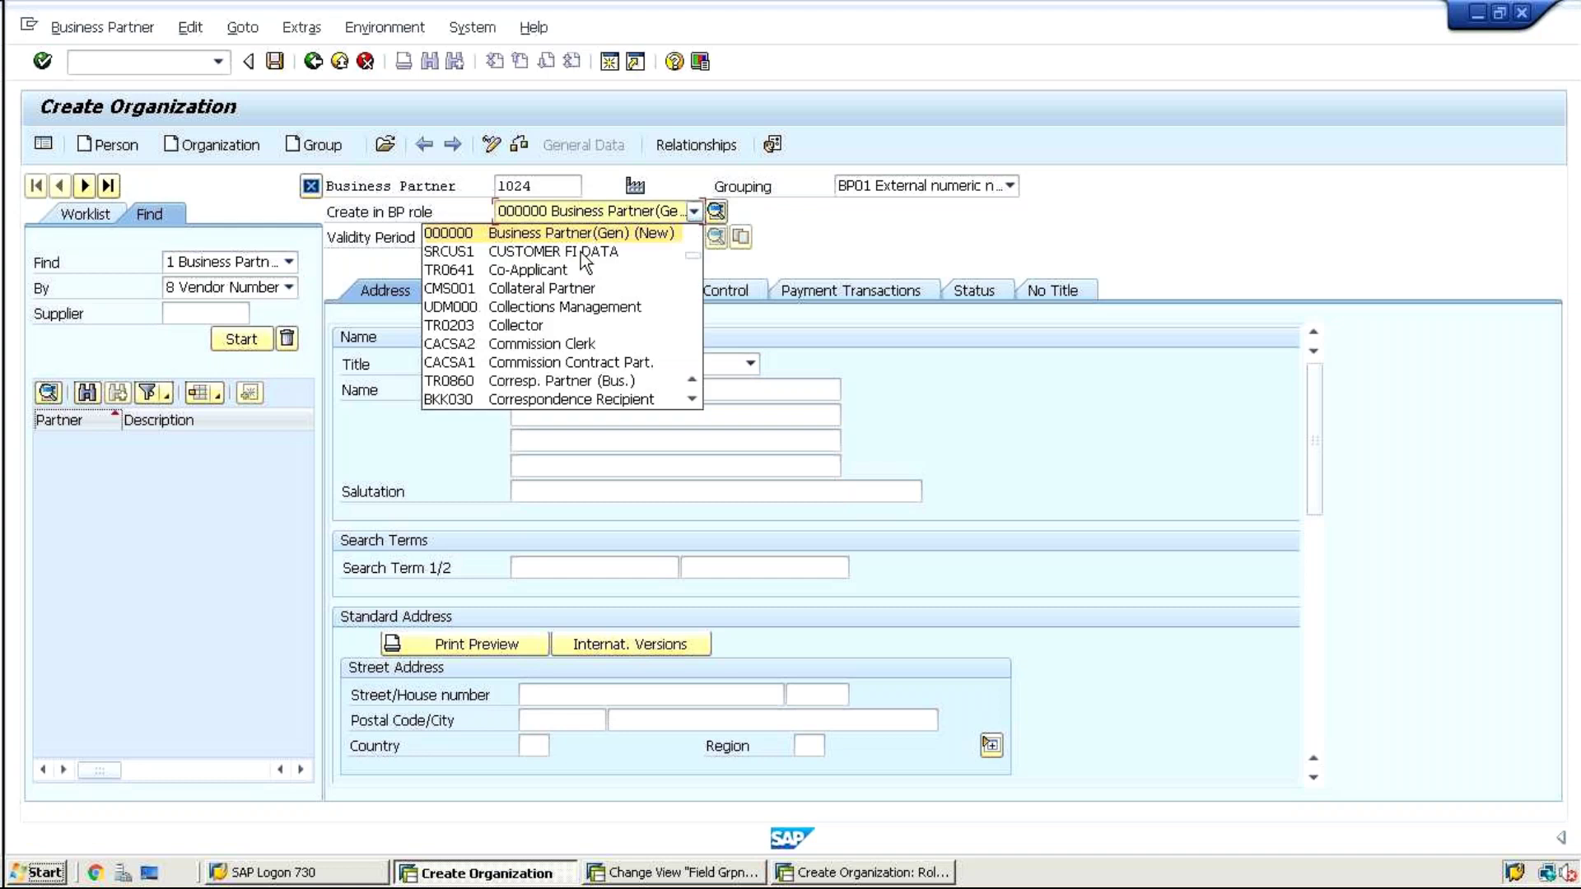
pyautogui.click(579, 236)
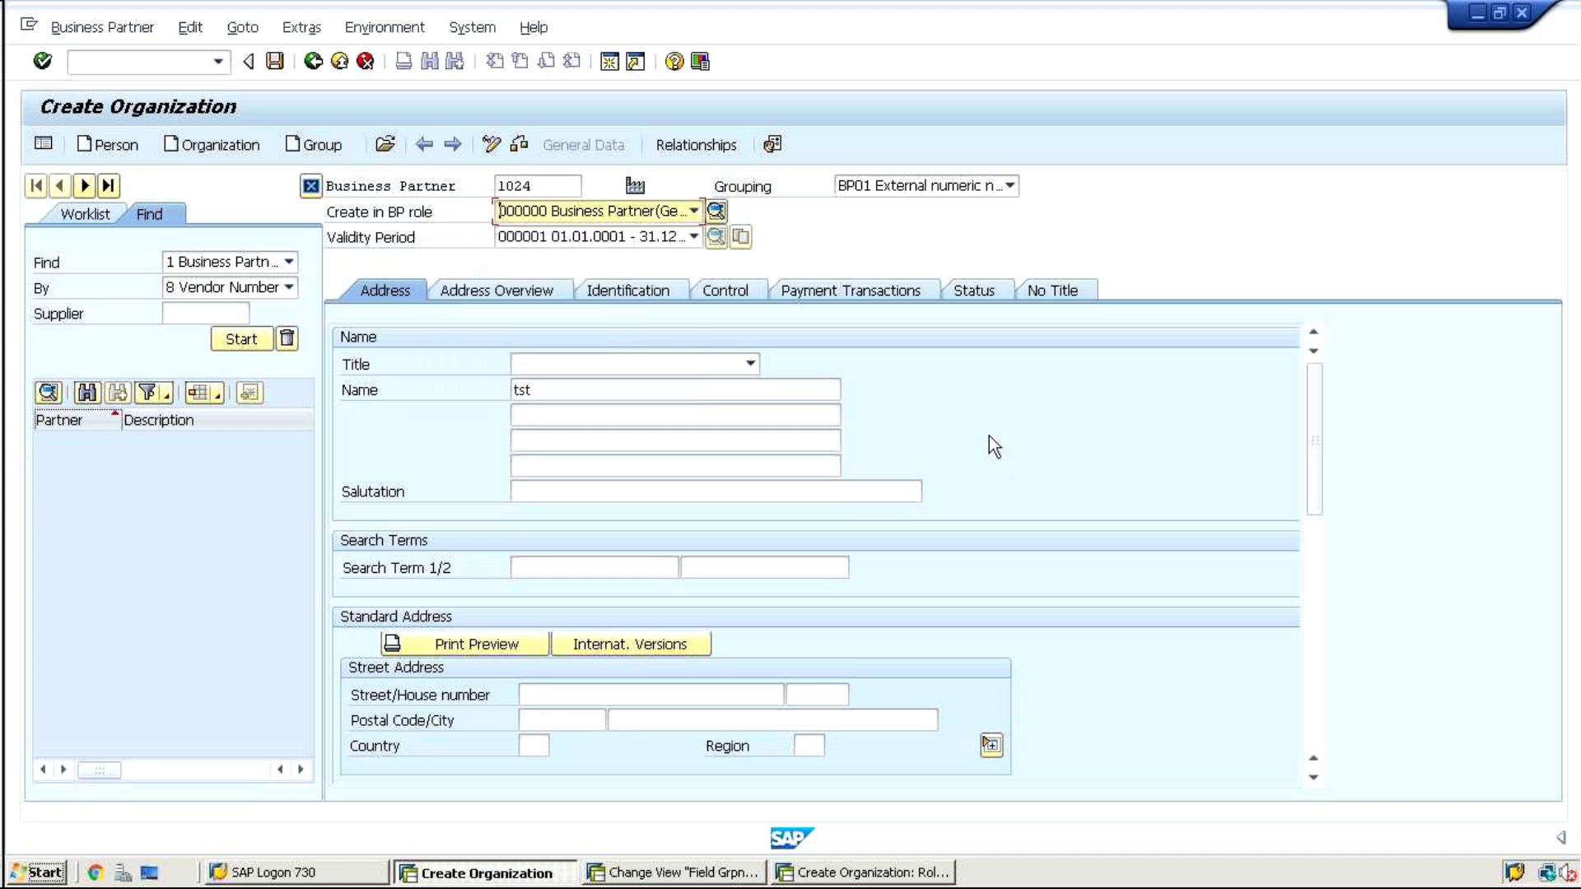
# Review the Status tab, then set BP Type to 0001 (Partner type 0001) on the Control tab
pyautogui.click(976, 290)
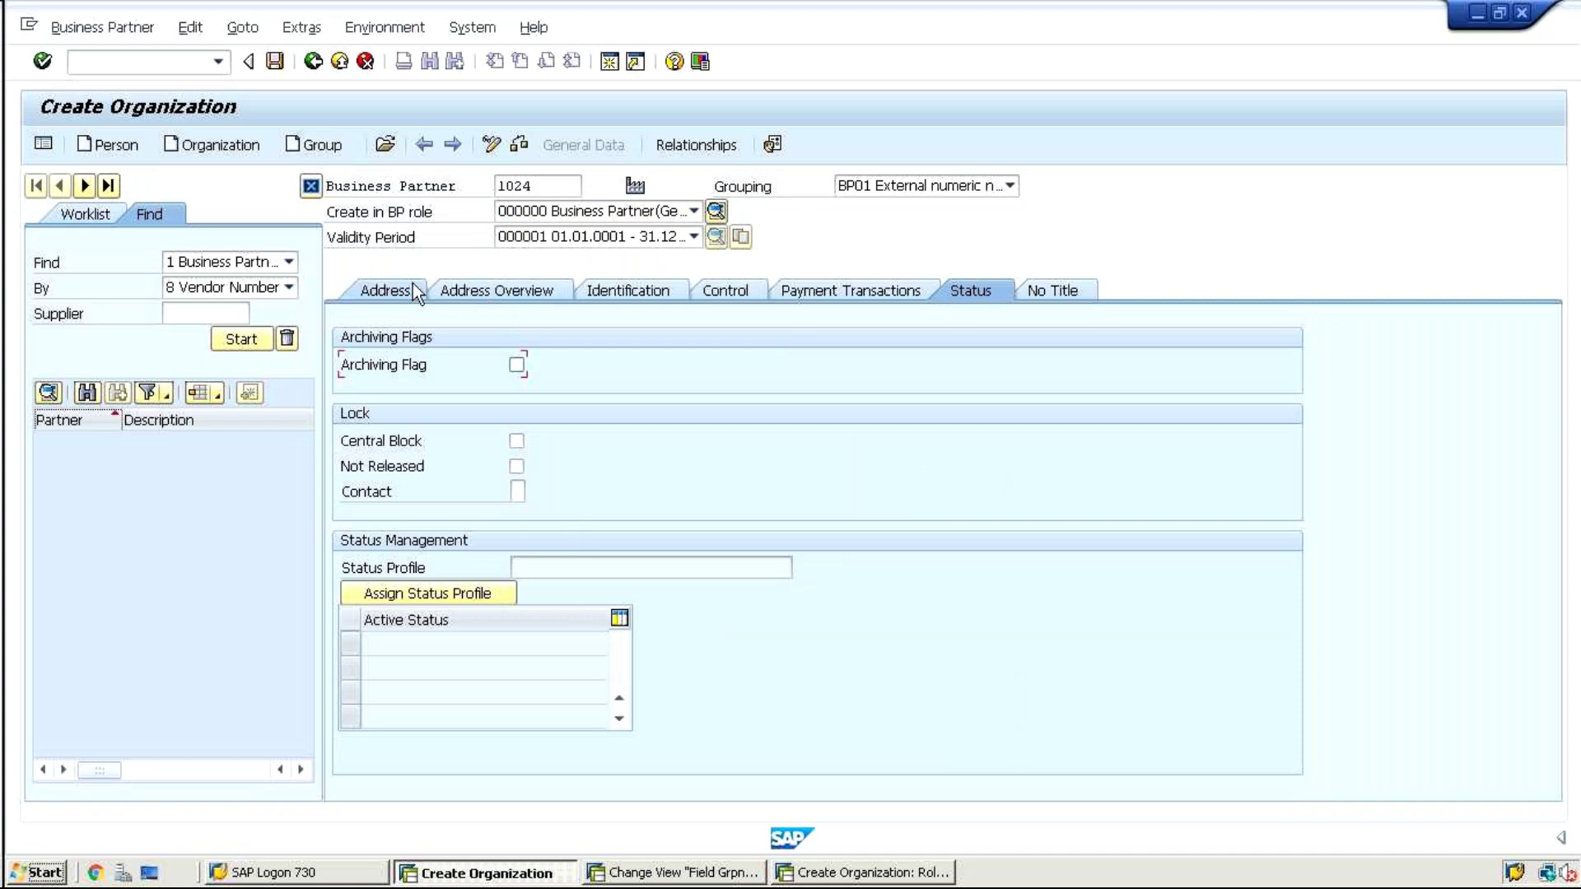
pyautogui.click(484, 289)
pyautogui.click(726, 289)
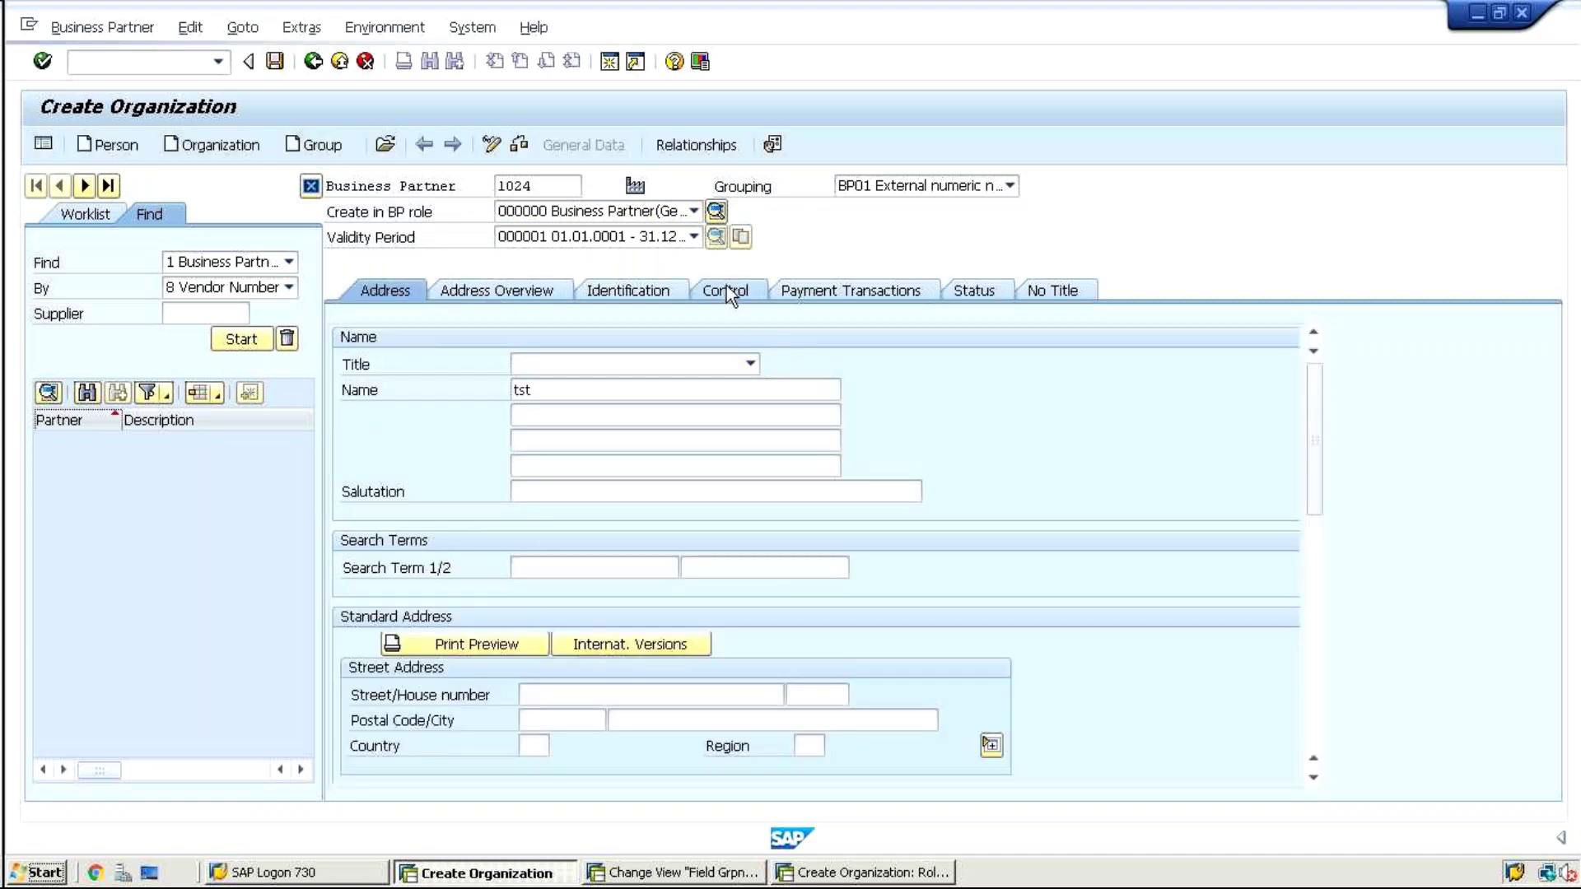
pyautogui.click(557, 364)
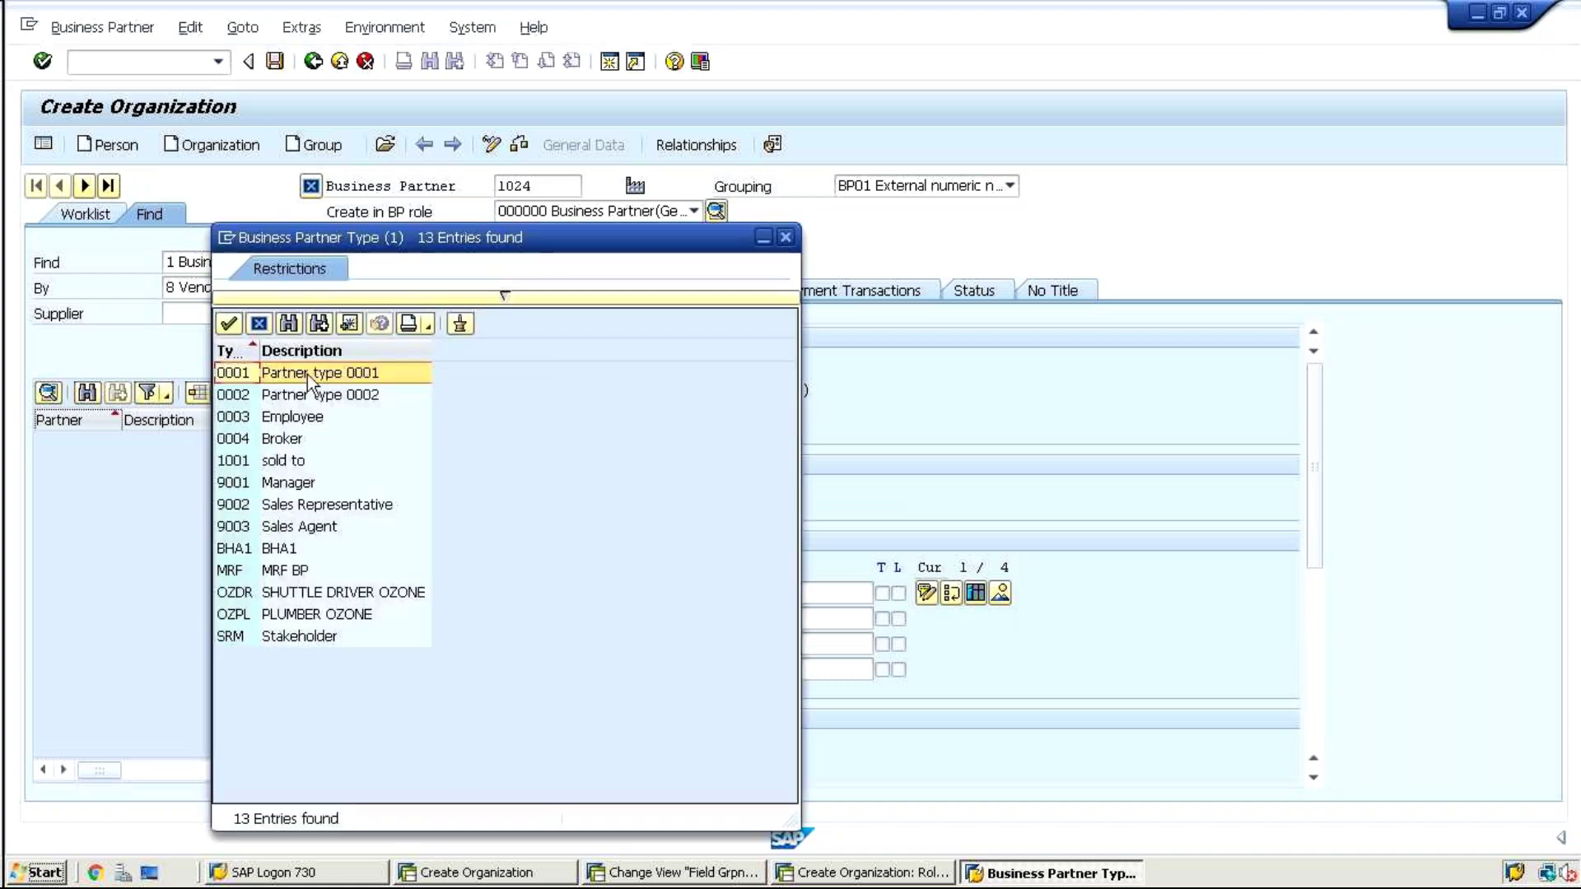
pyautogui.doubleClick(307, 374)
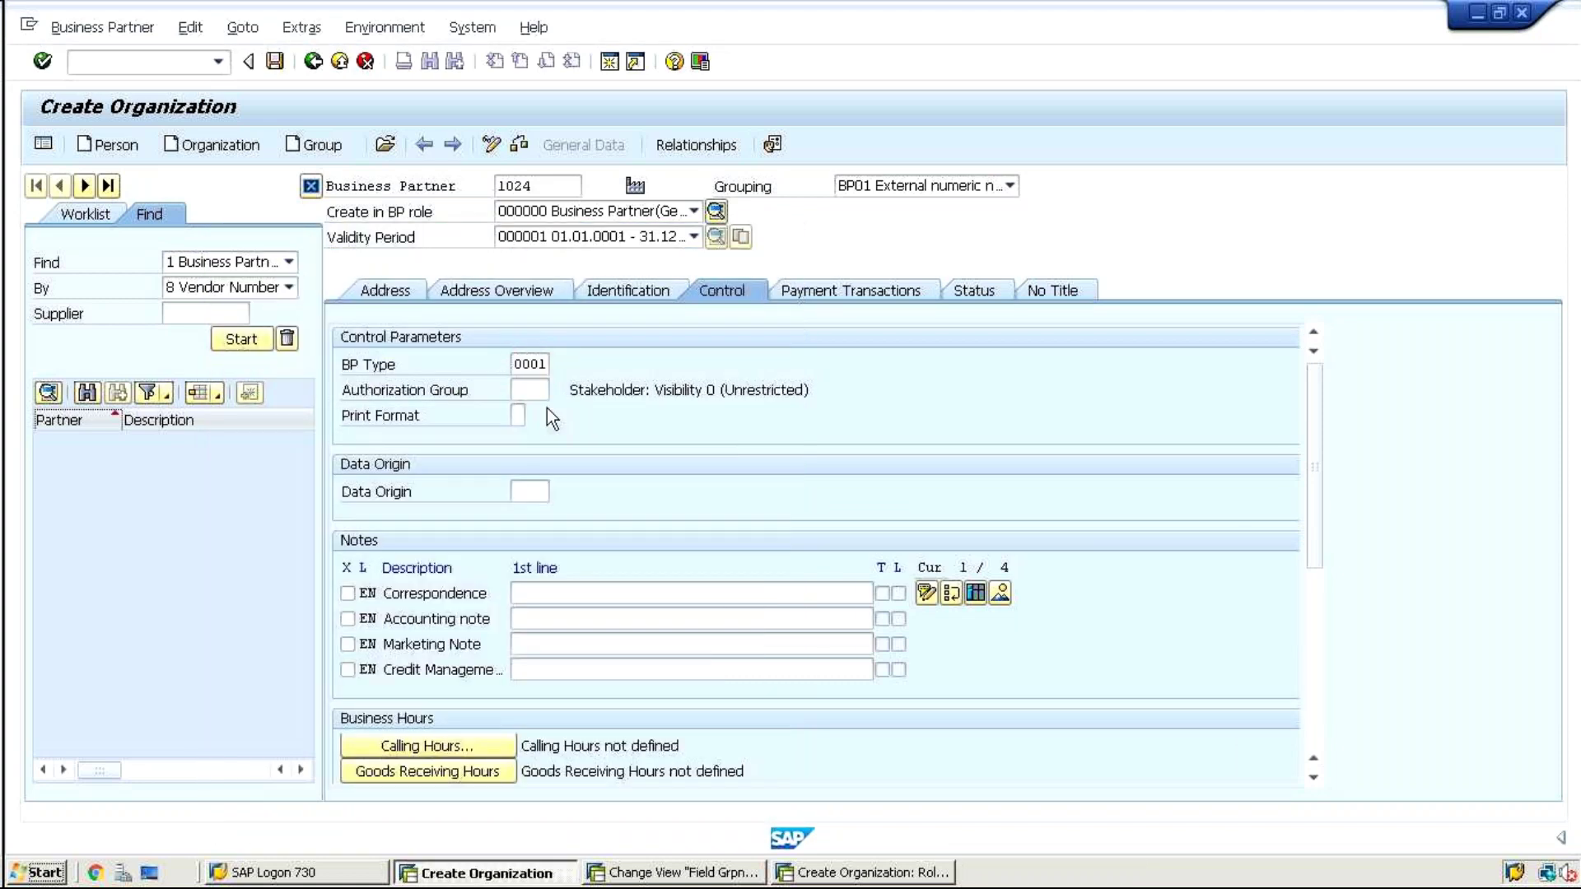
pyautogui.press('Return')
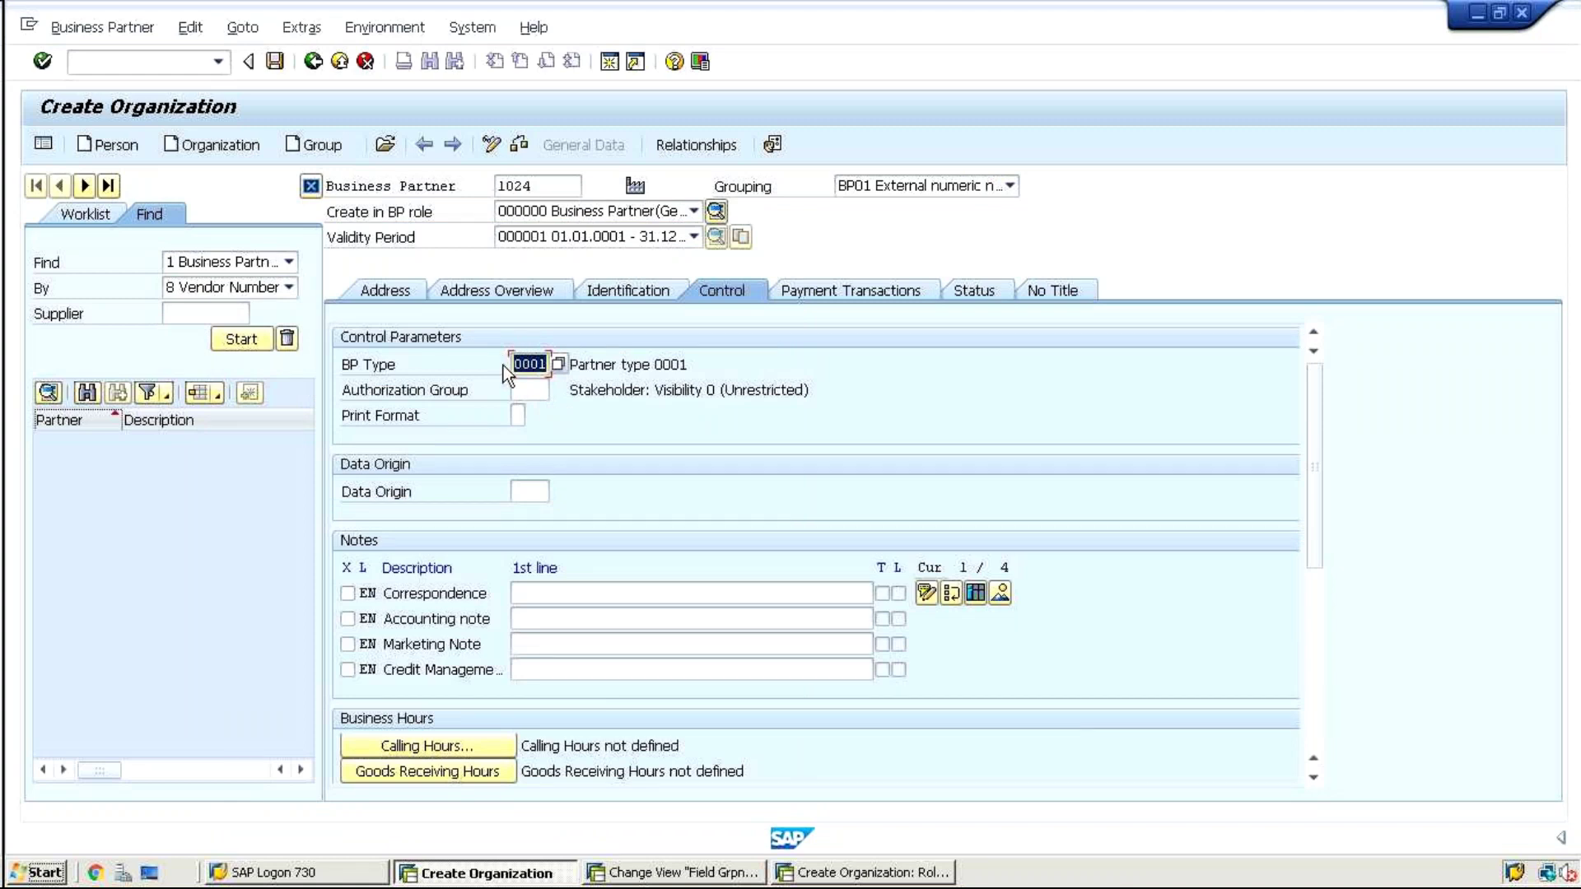
# Glance at the local Excel notes workbook, then return to the SAP session
pyautogui.moveTo(1095, 9)
pyautogui.click(1025, 14)
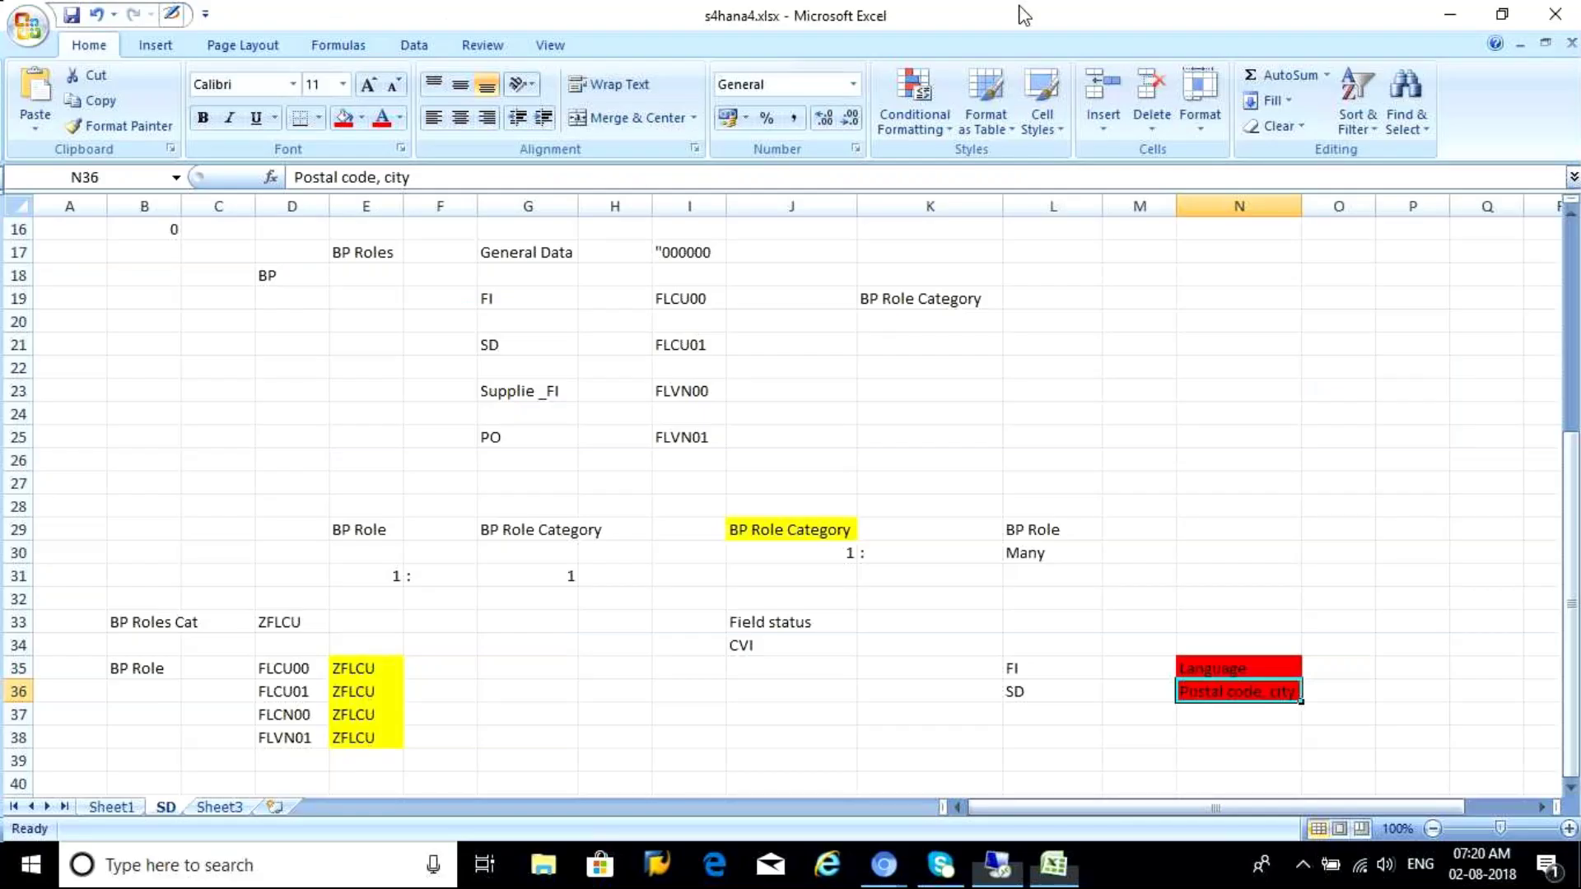
pyautogui.hotkey('alt', 'Tab')
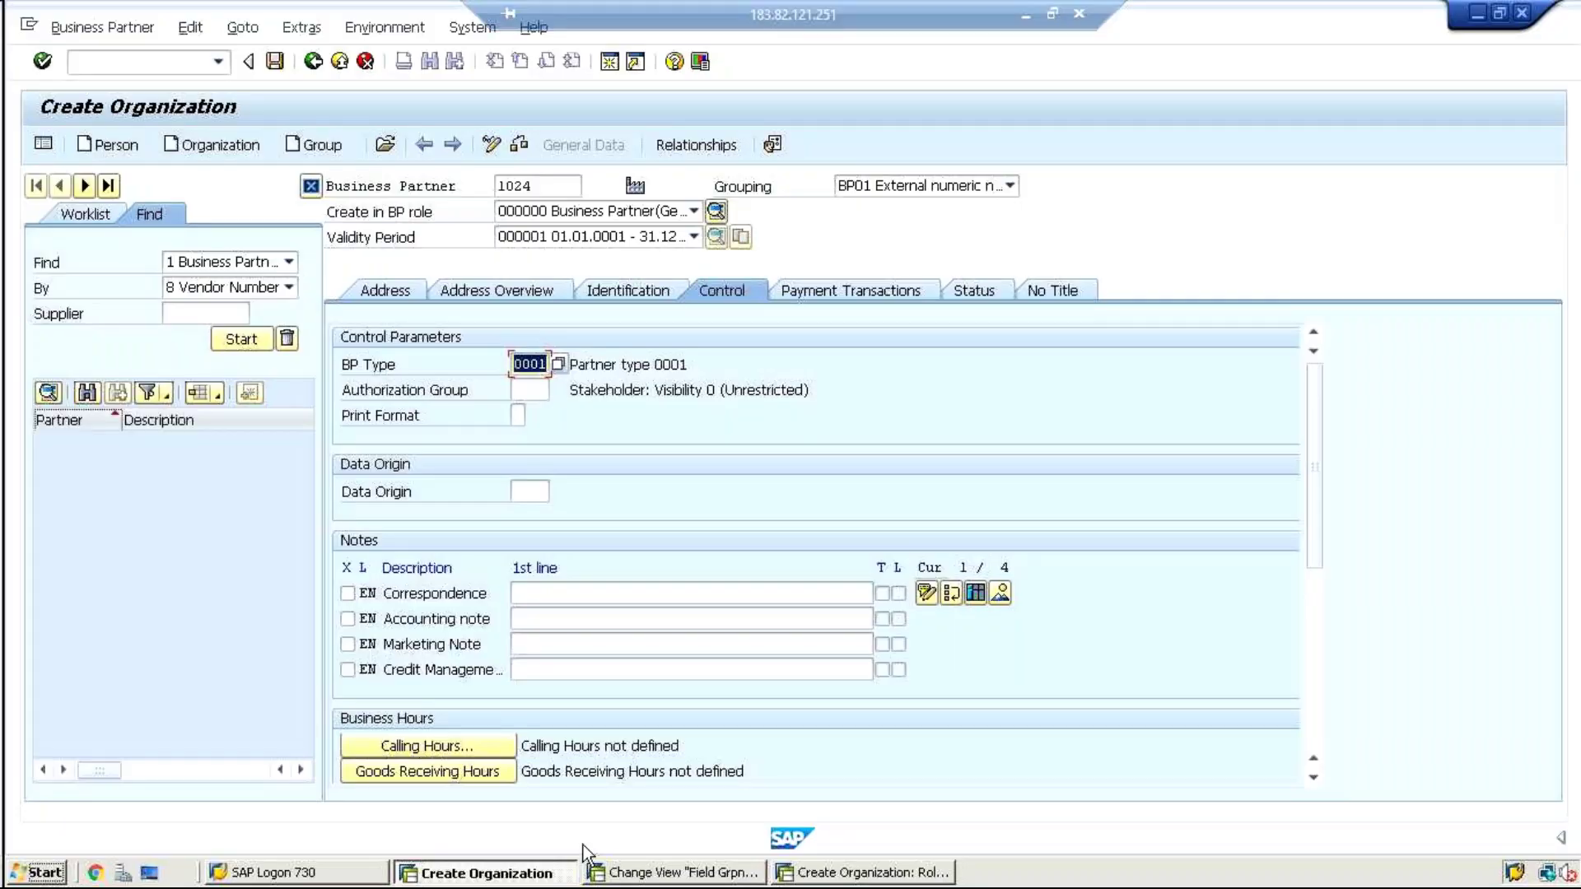
# Review partner type 0001's field grouping (field group 3332), then open partner type 1001 sold to
pyautogui.click(656, 873)
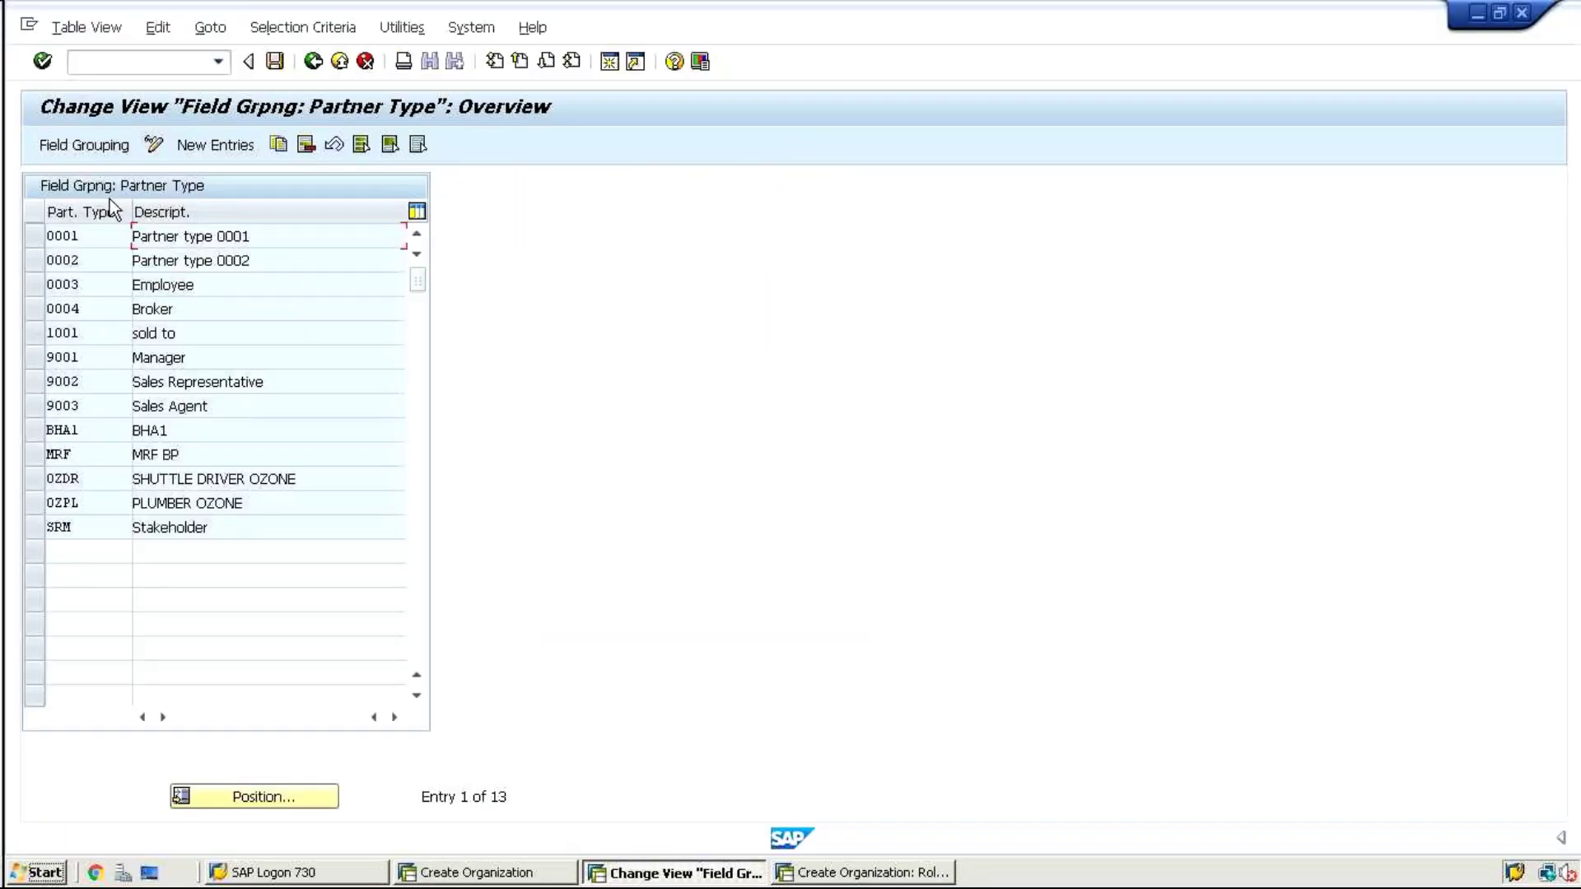
pyautogui.doubleClick(101, 240)
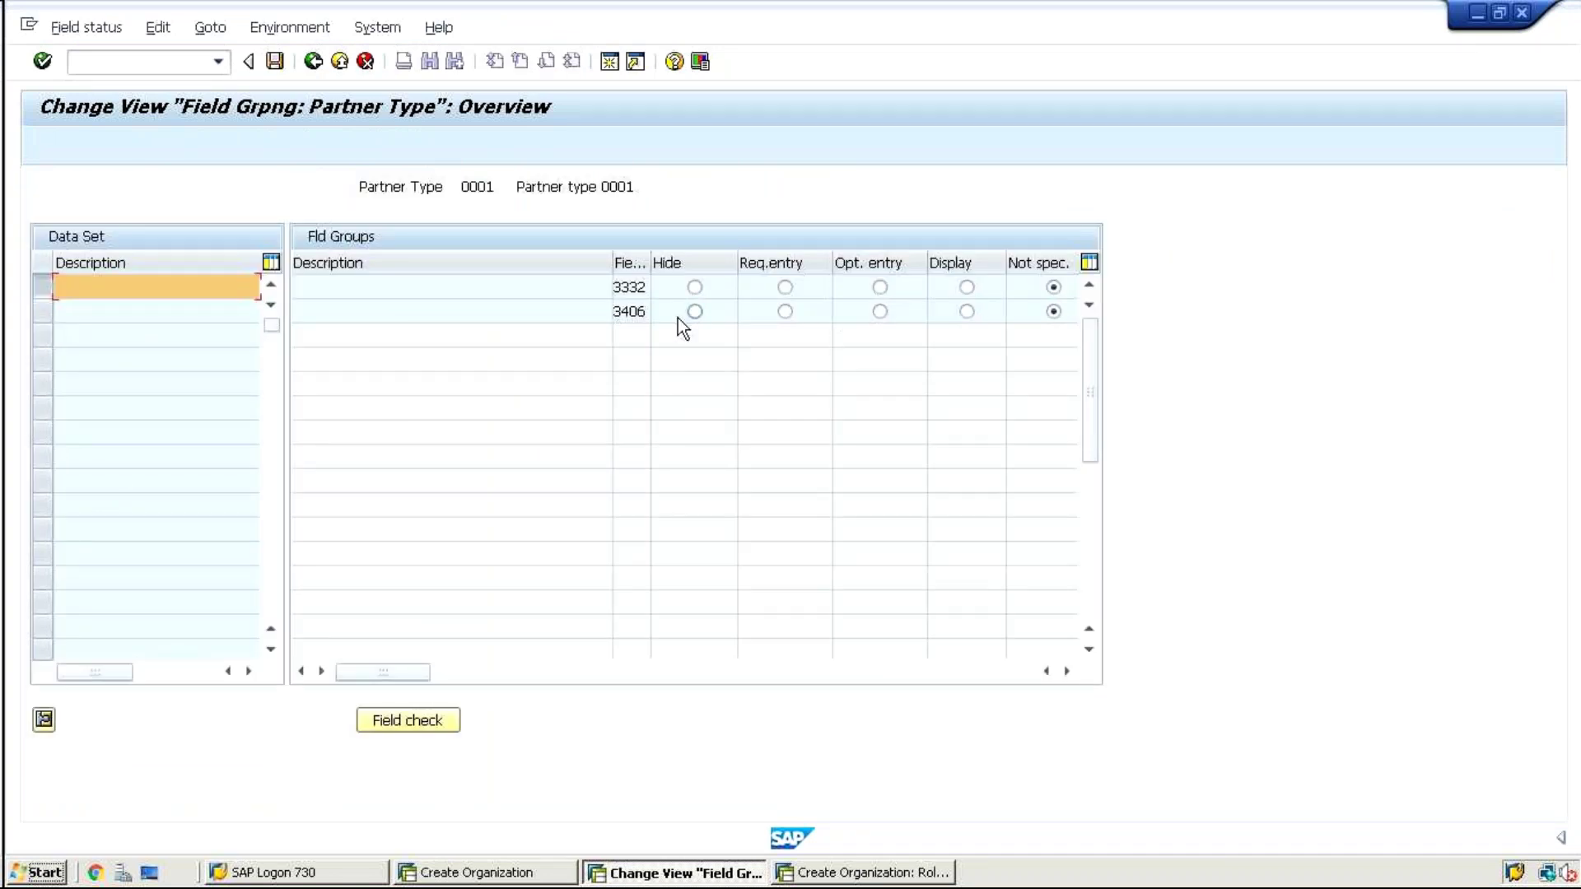
pyautogui.click(655, 287)
pyautogui.click(313, 61)
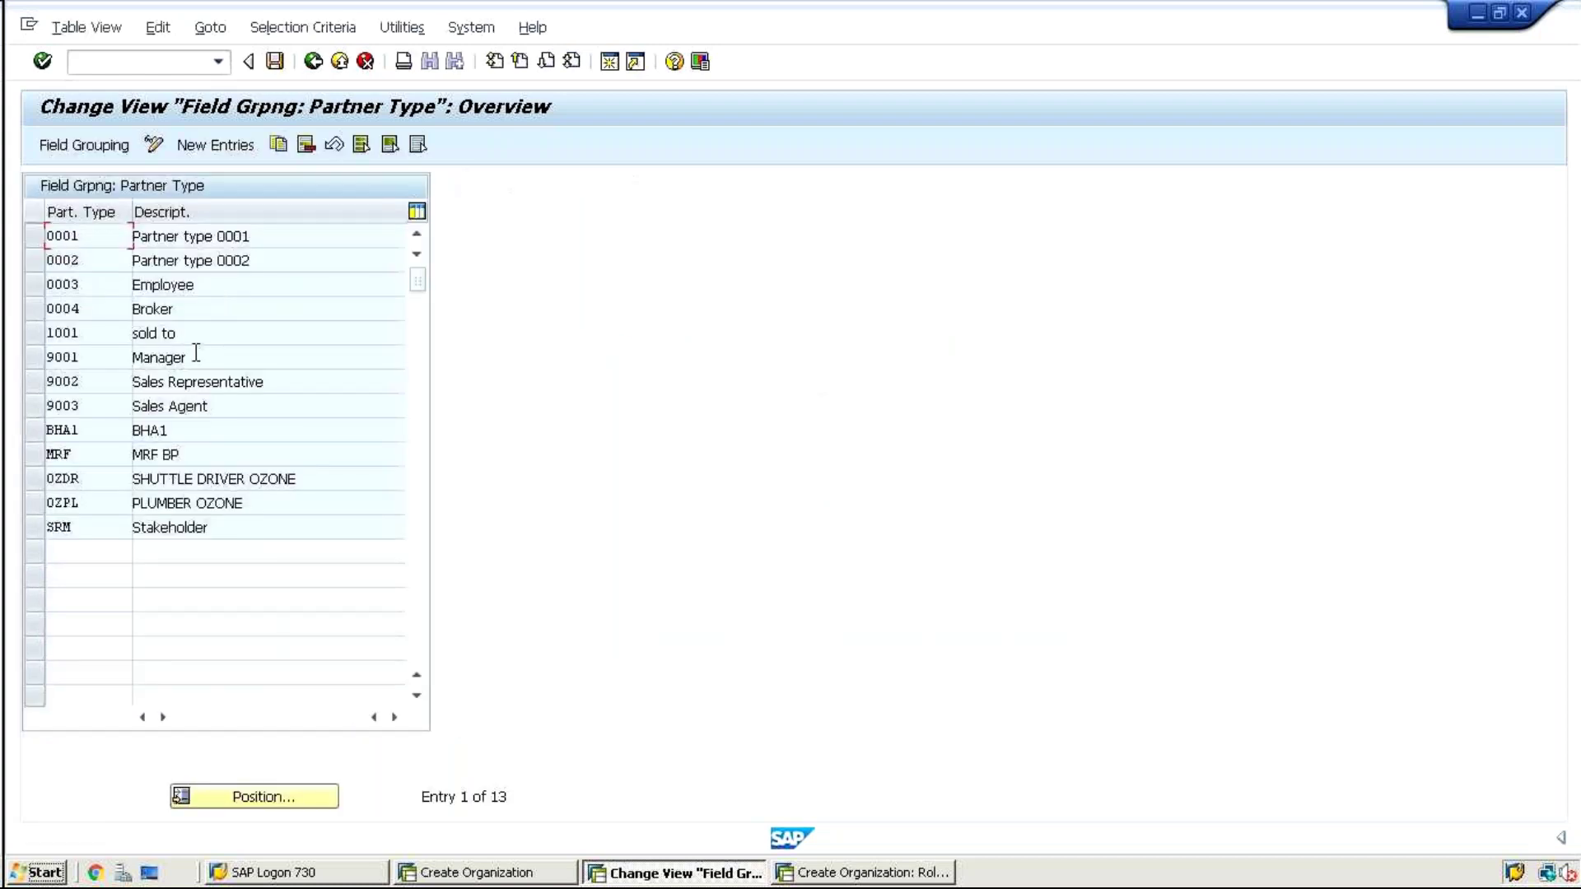
pyautogui.doubleClick(188, 332)
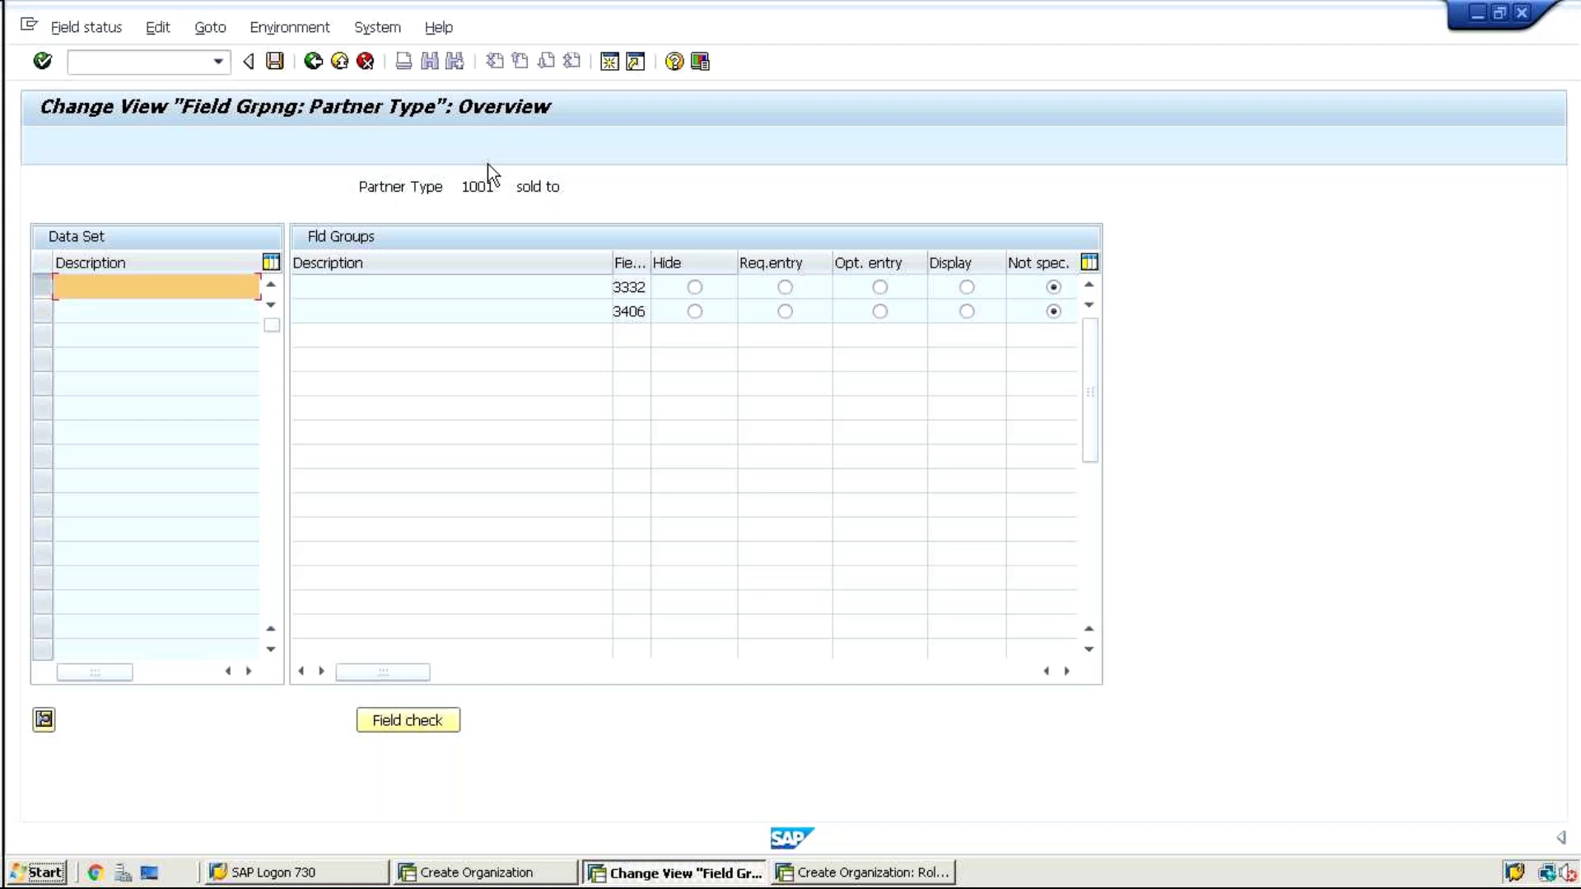
# Leave the 1001 sold to details for the list of all 13 partner types
pyautogui.click(312, 62)
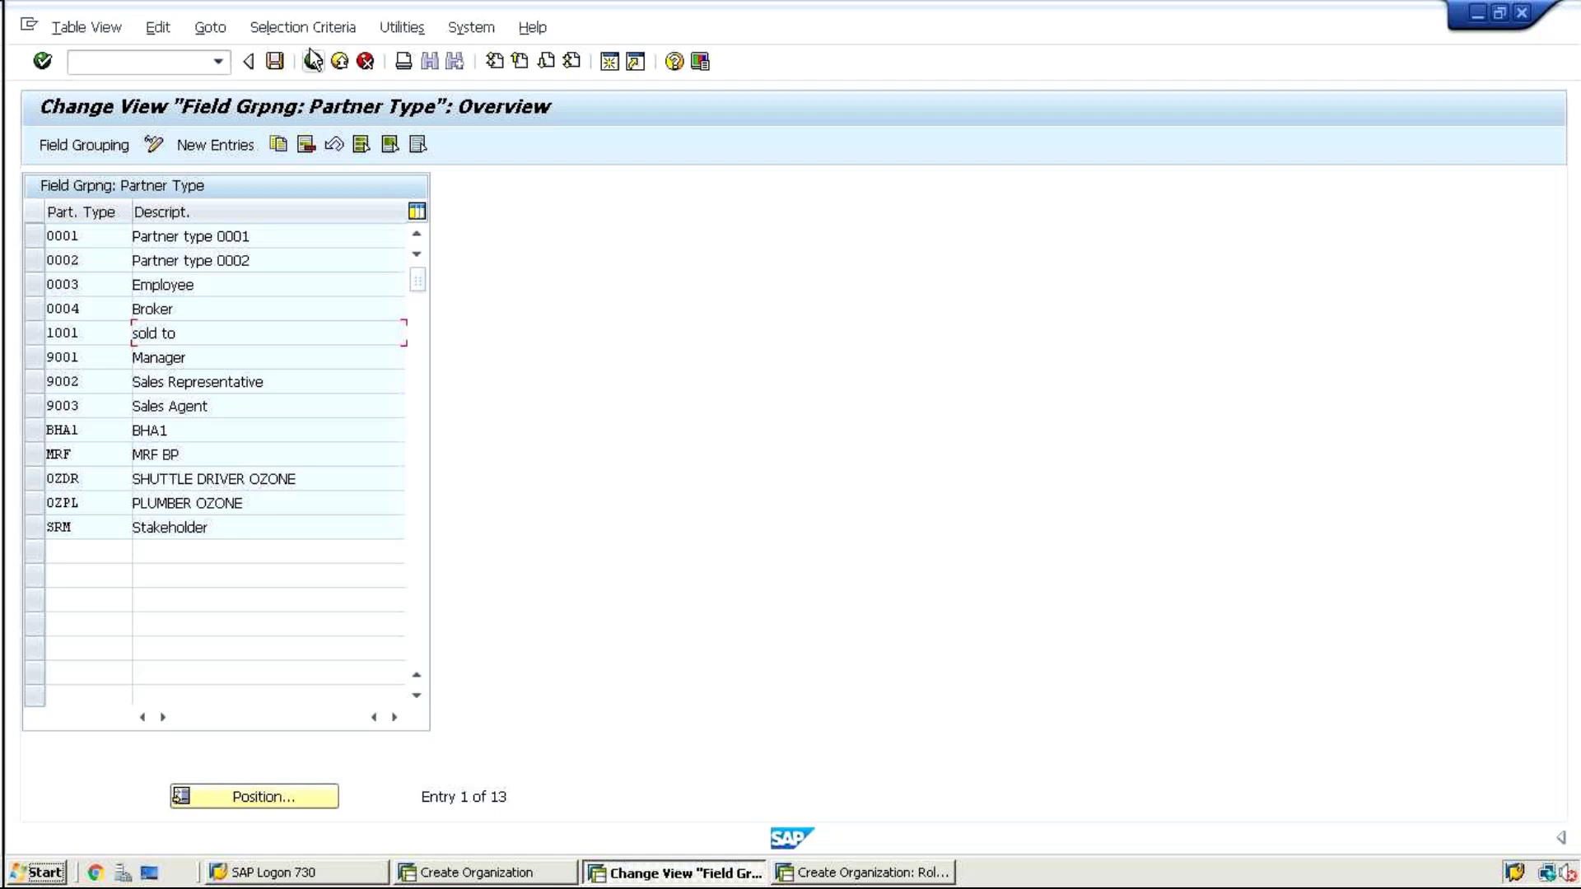
# Back in the IMG, expand Business Partner Roles and run Define BP Roles
pyautogui.click(313, 60)
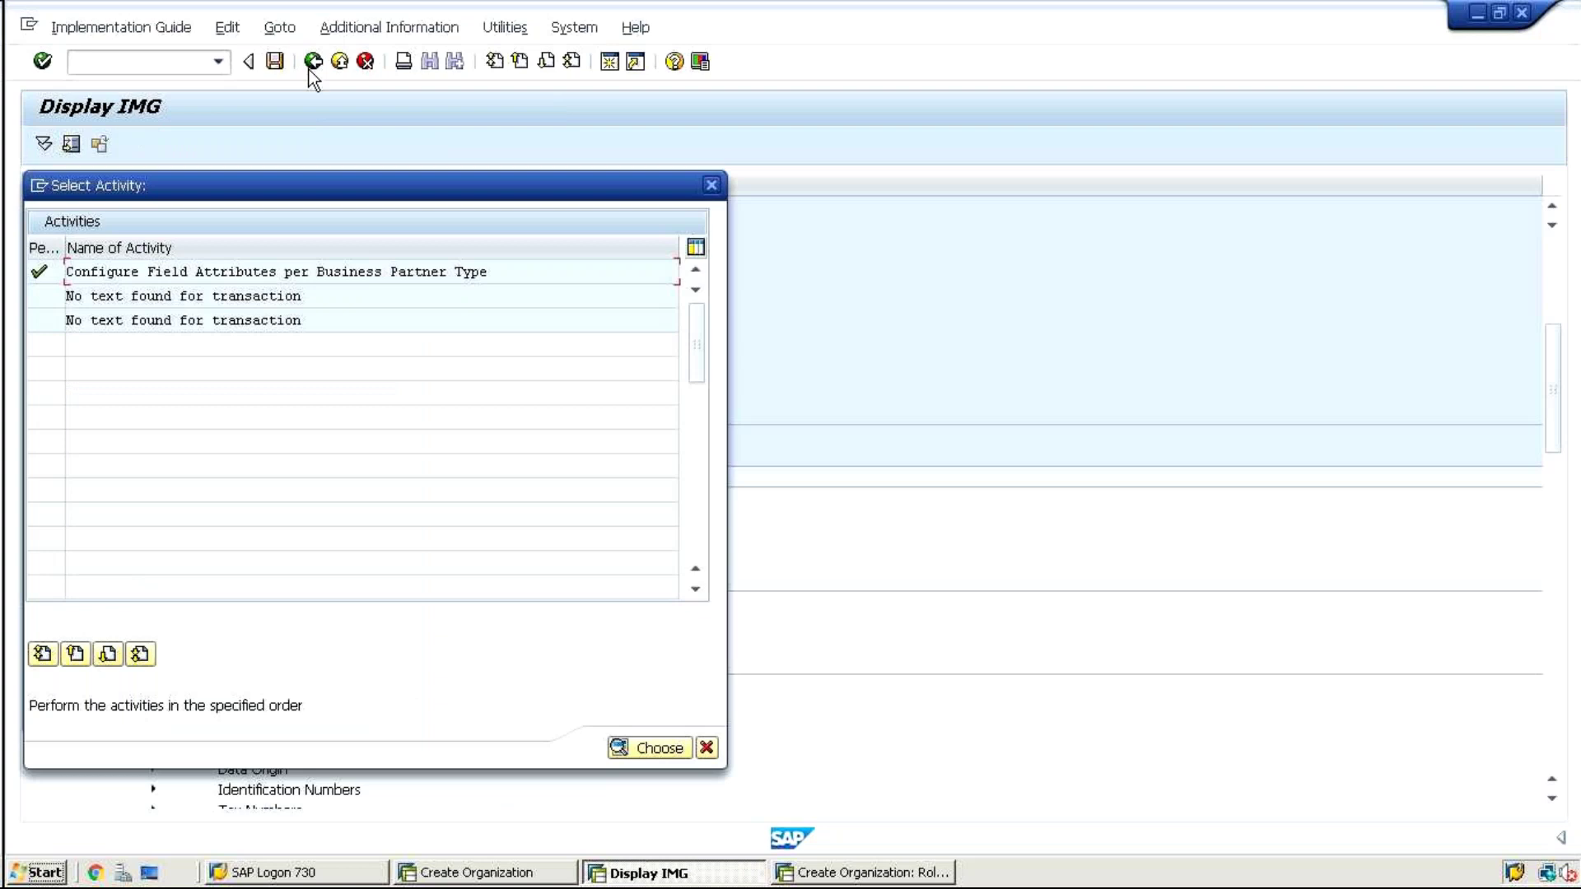
pyautogui.click(710, 185)
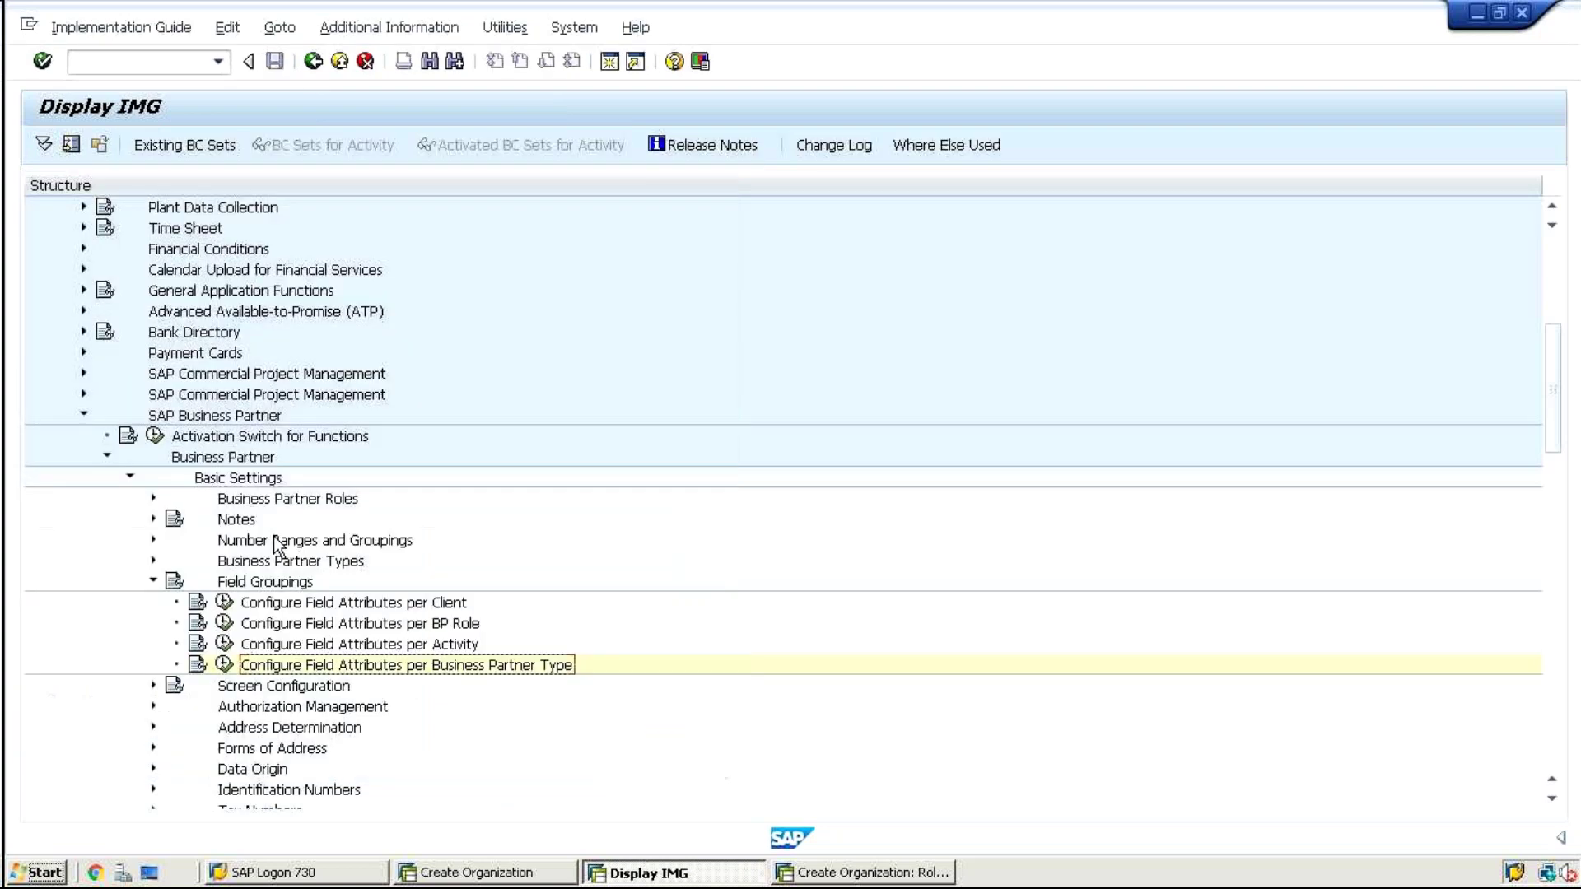
pyautogui.click(148, 581)
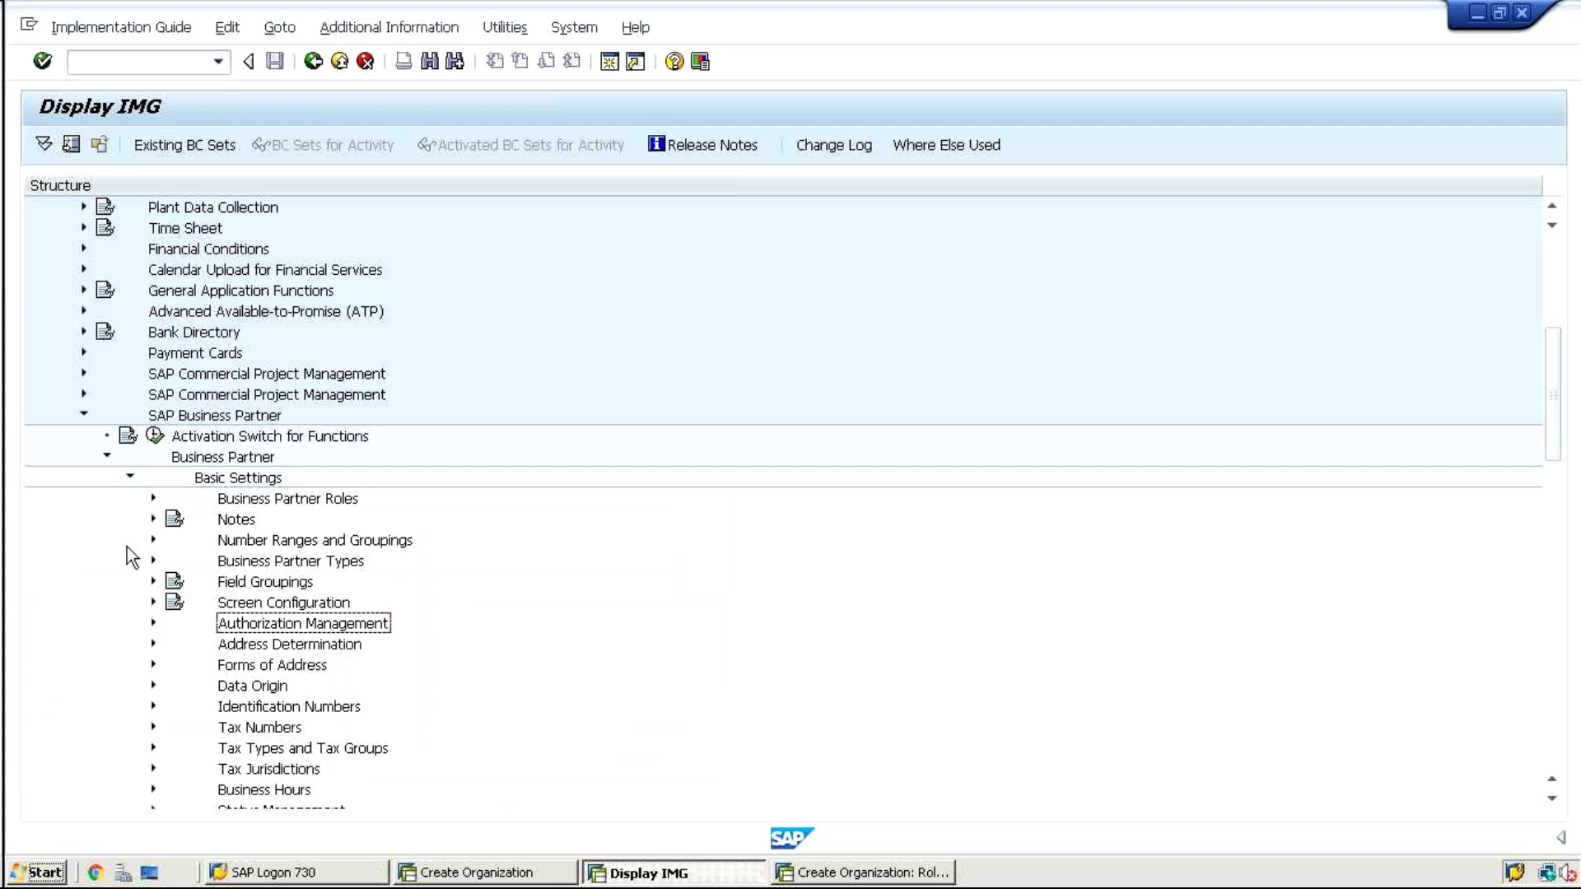
pyautogui.click(127, 476)
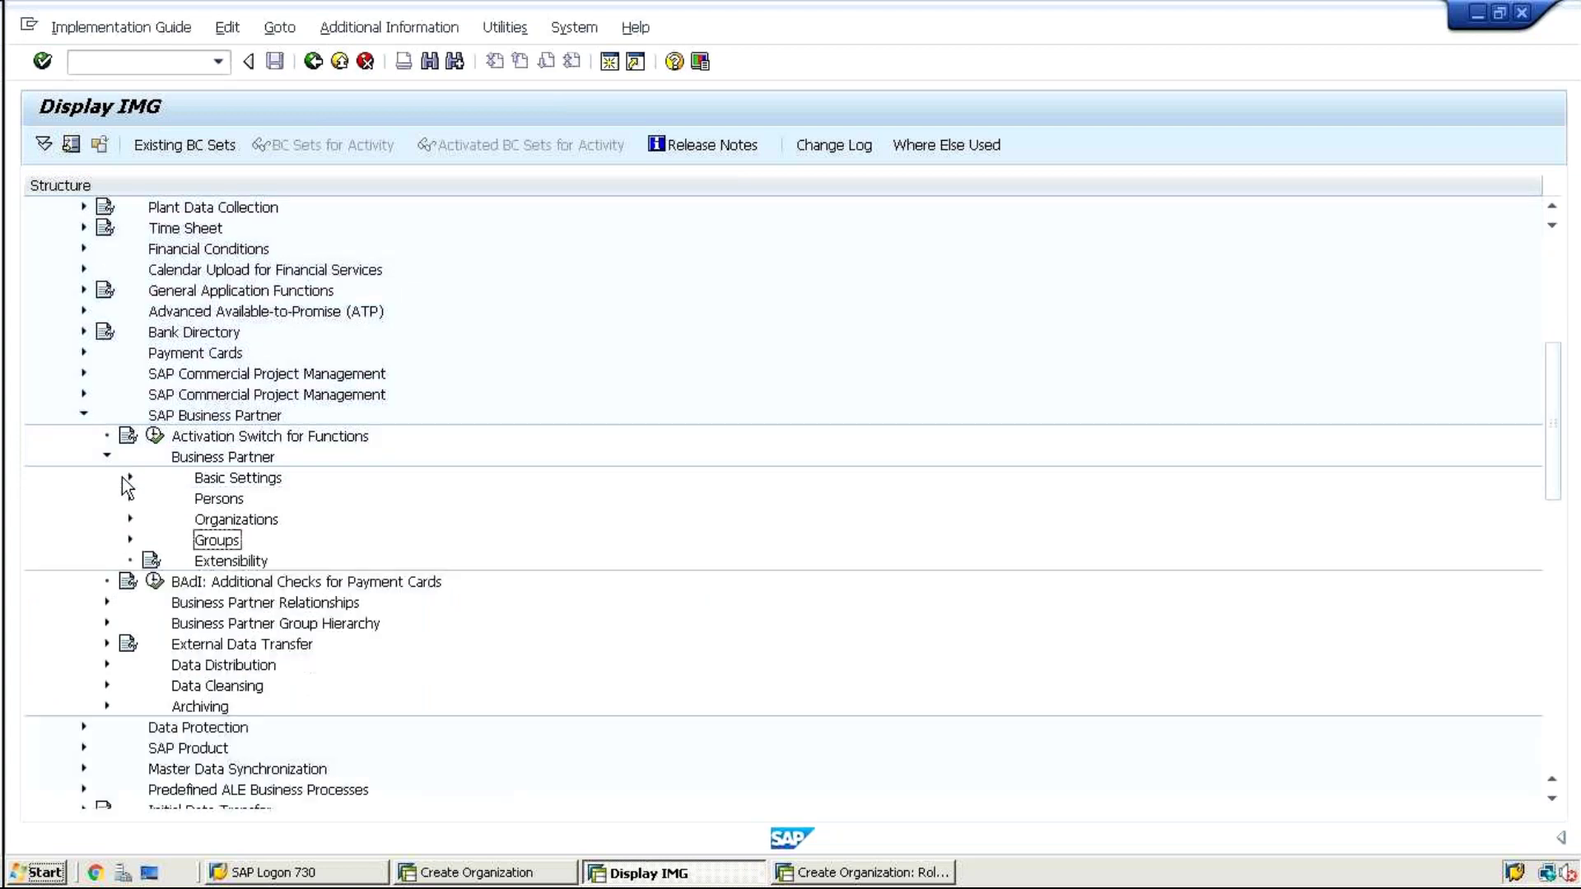
pyautogui.click(128, 477)
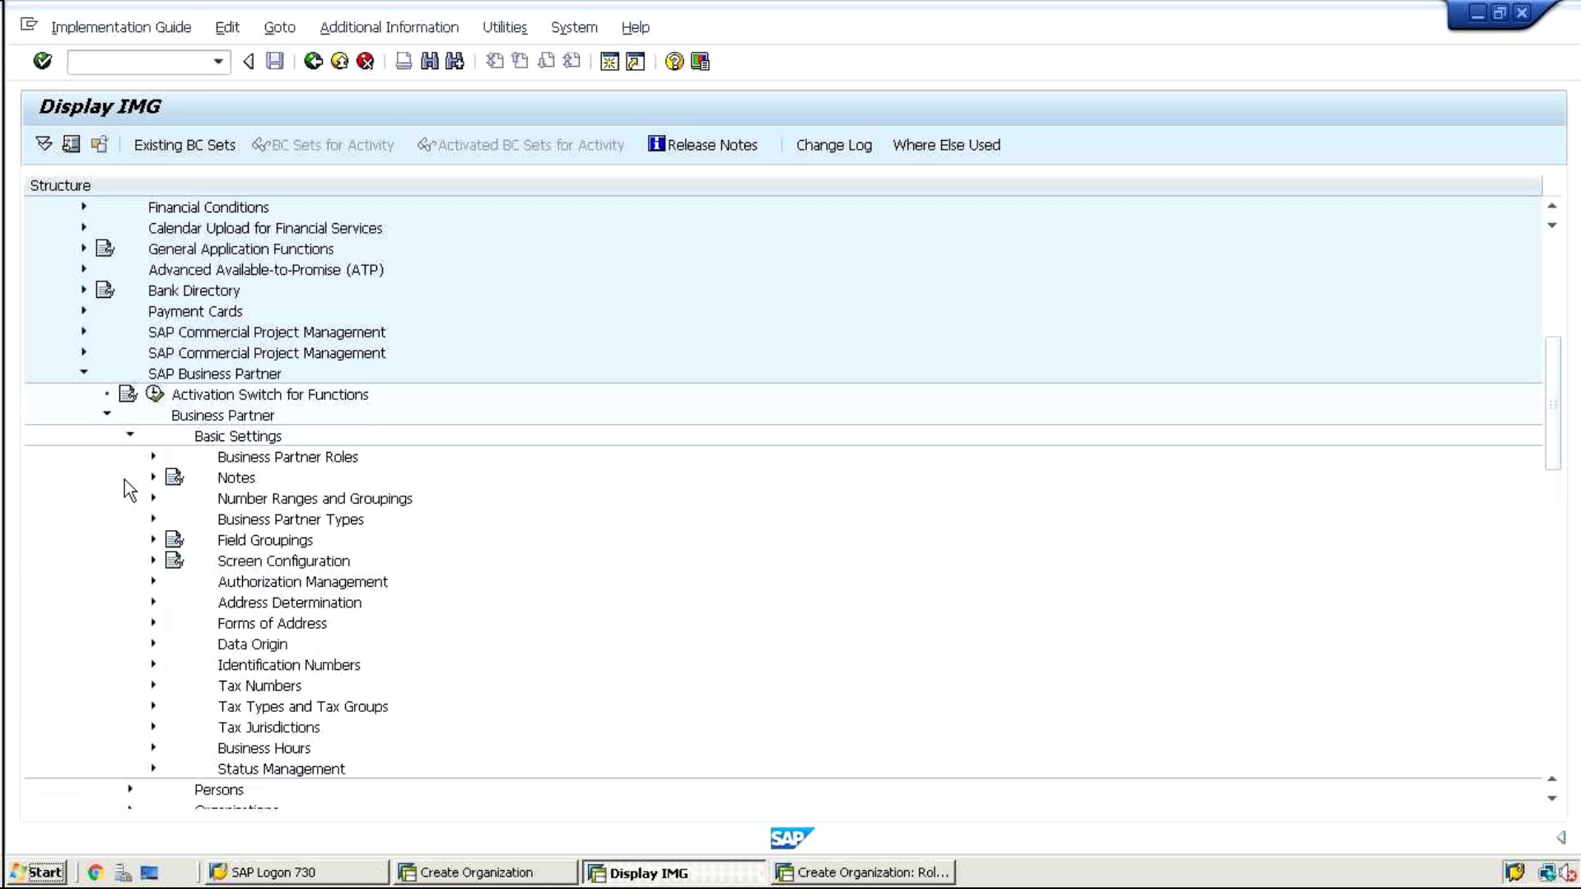
pyautogui.click(153, 456)
pyautogui.click(222, 498)
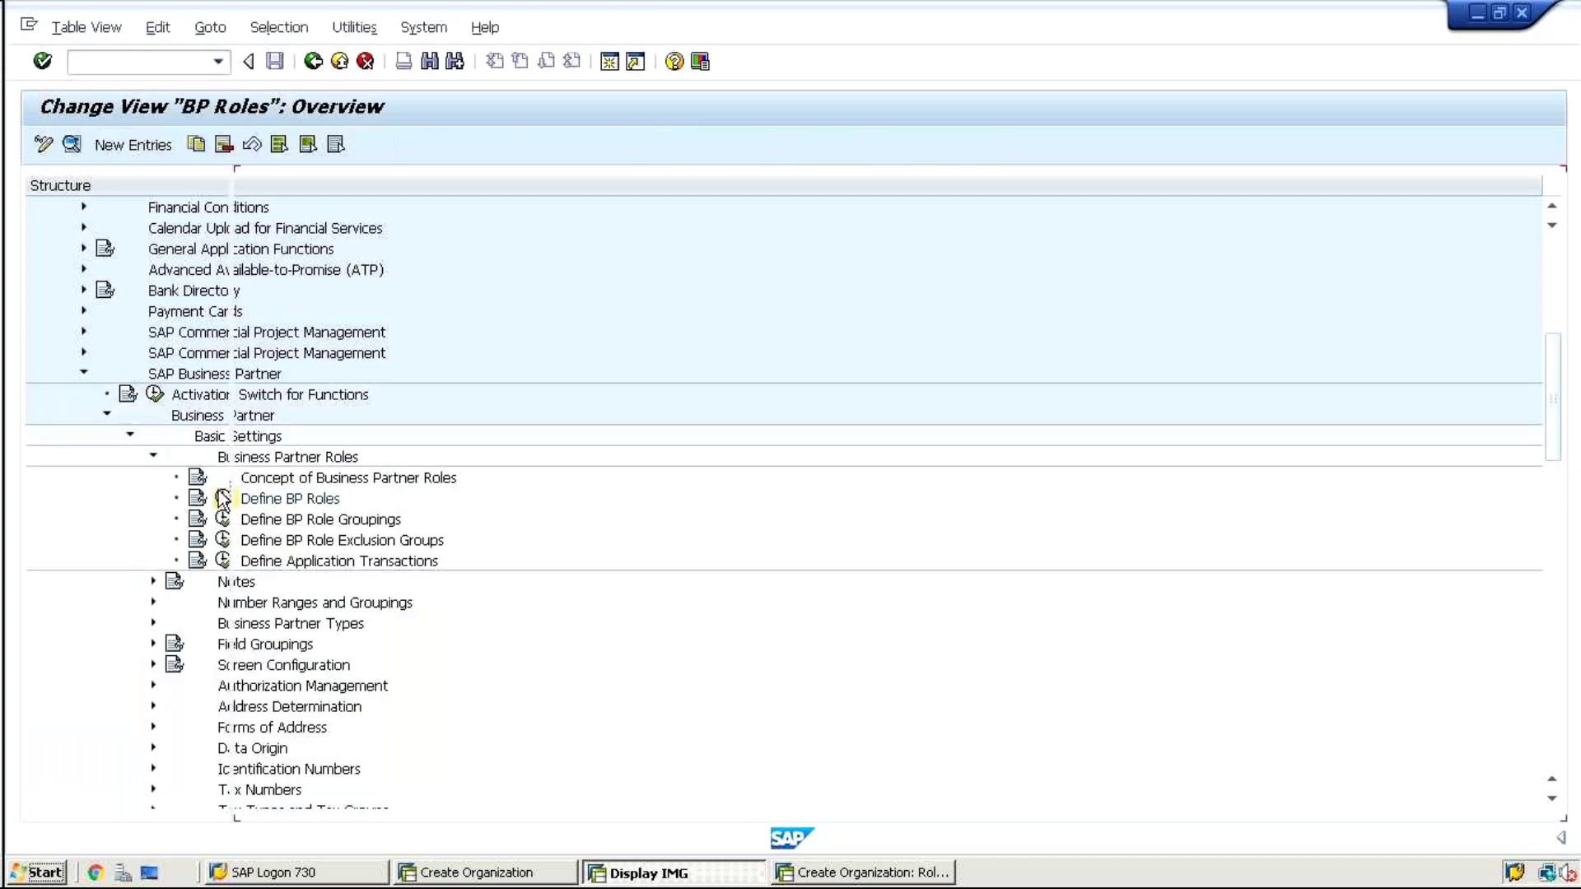
# Position the BP Roles list on FLCU01 Customer New
pyautogui.click(428, 794)
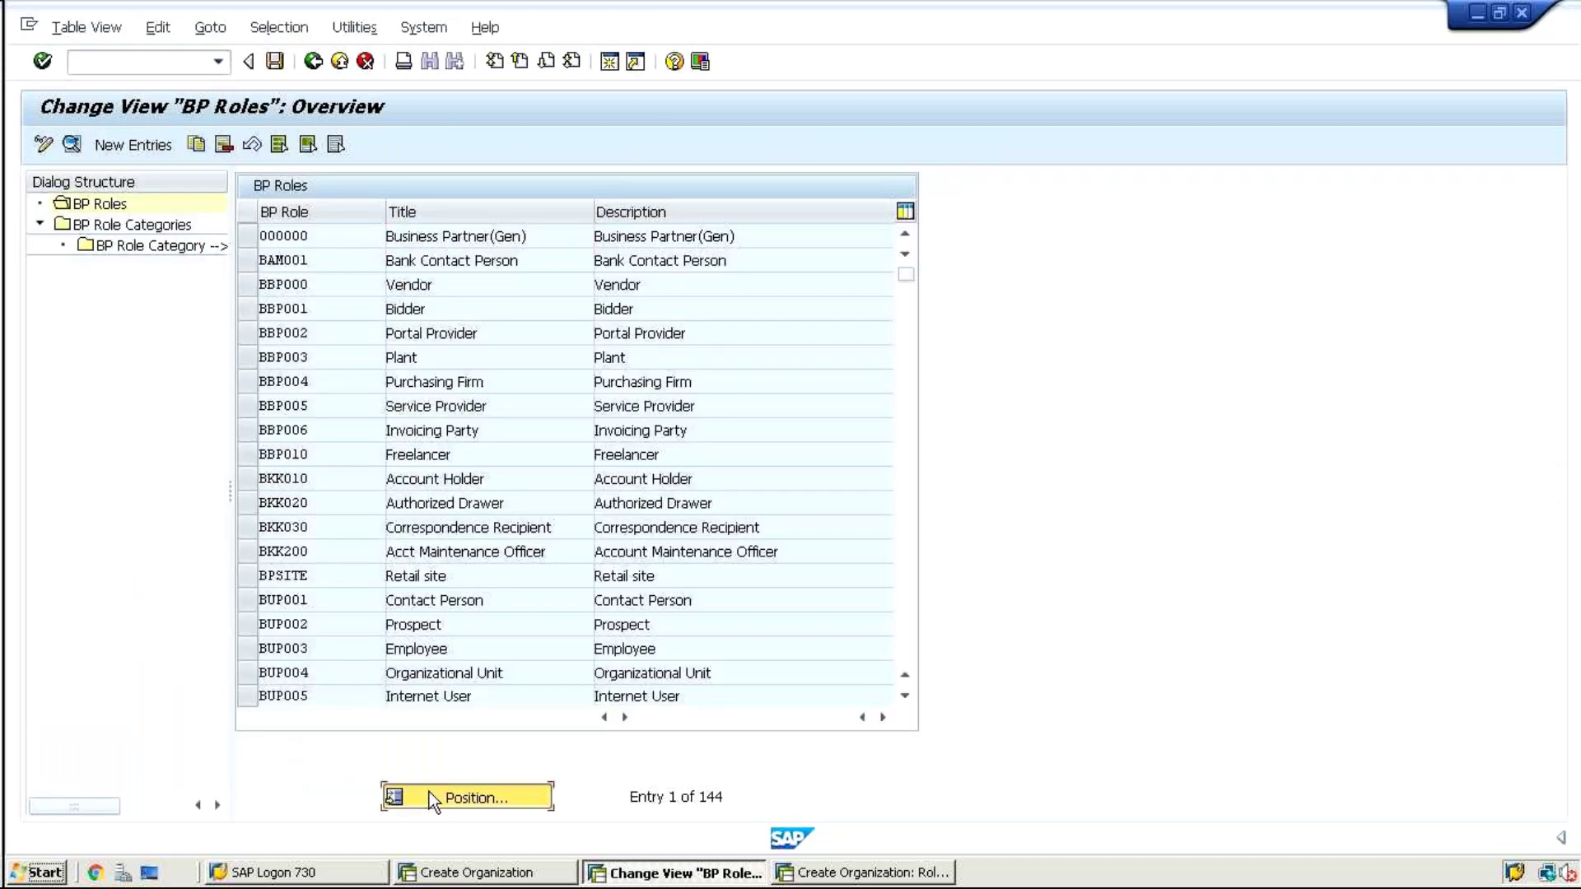
pyautogui.write('b')
pyautogui.press('BackSpace')
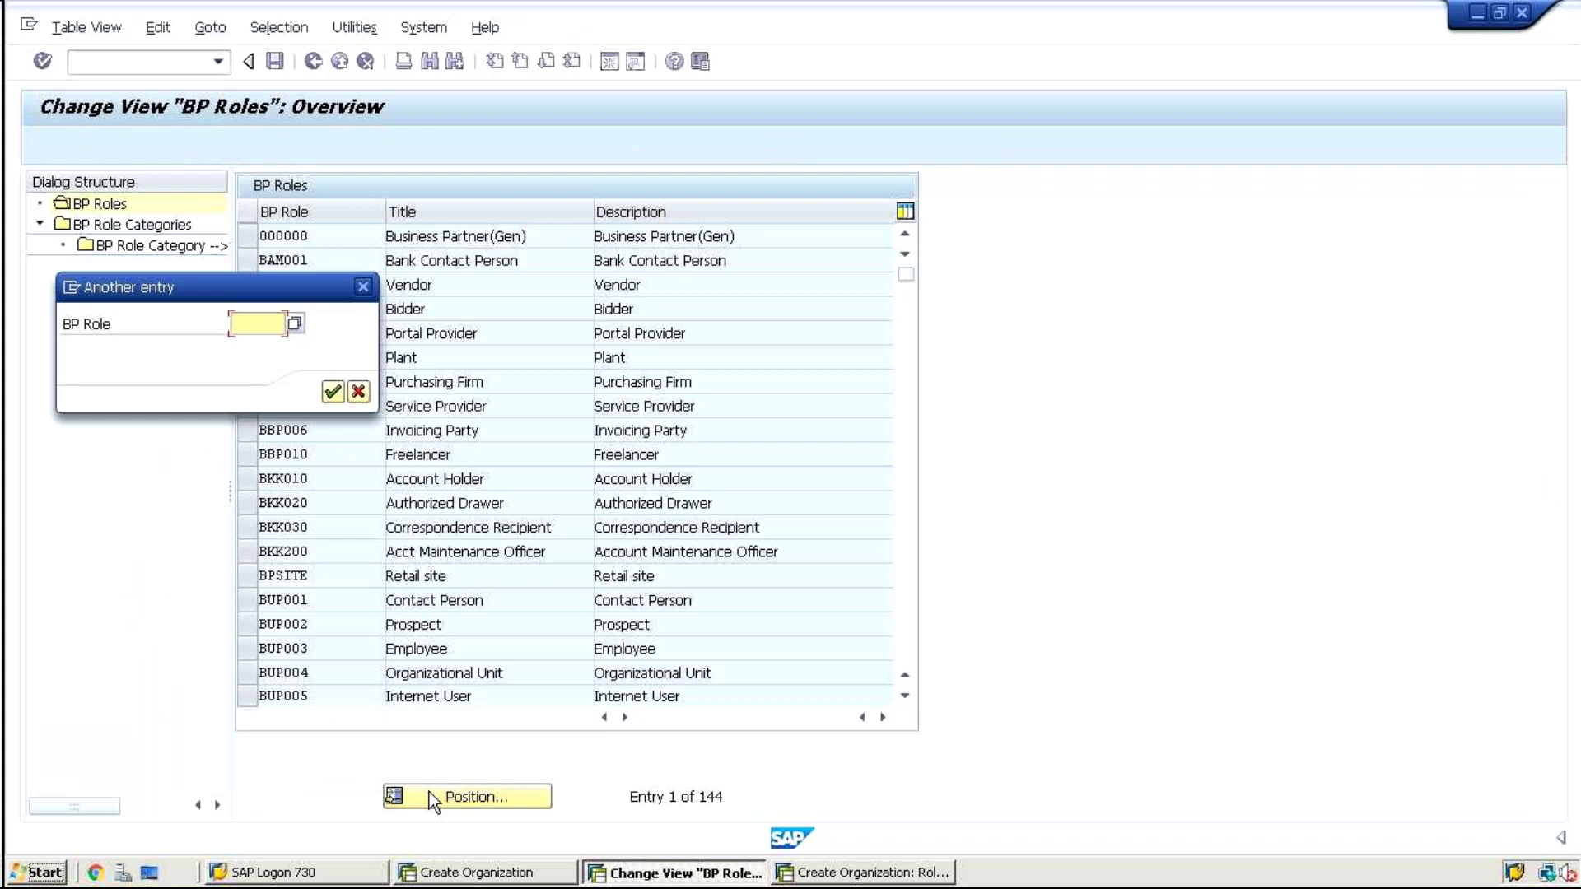
pyautogui.write('flcu01')
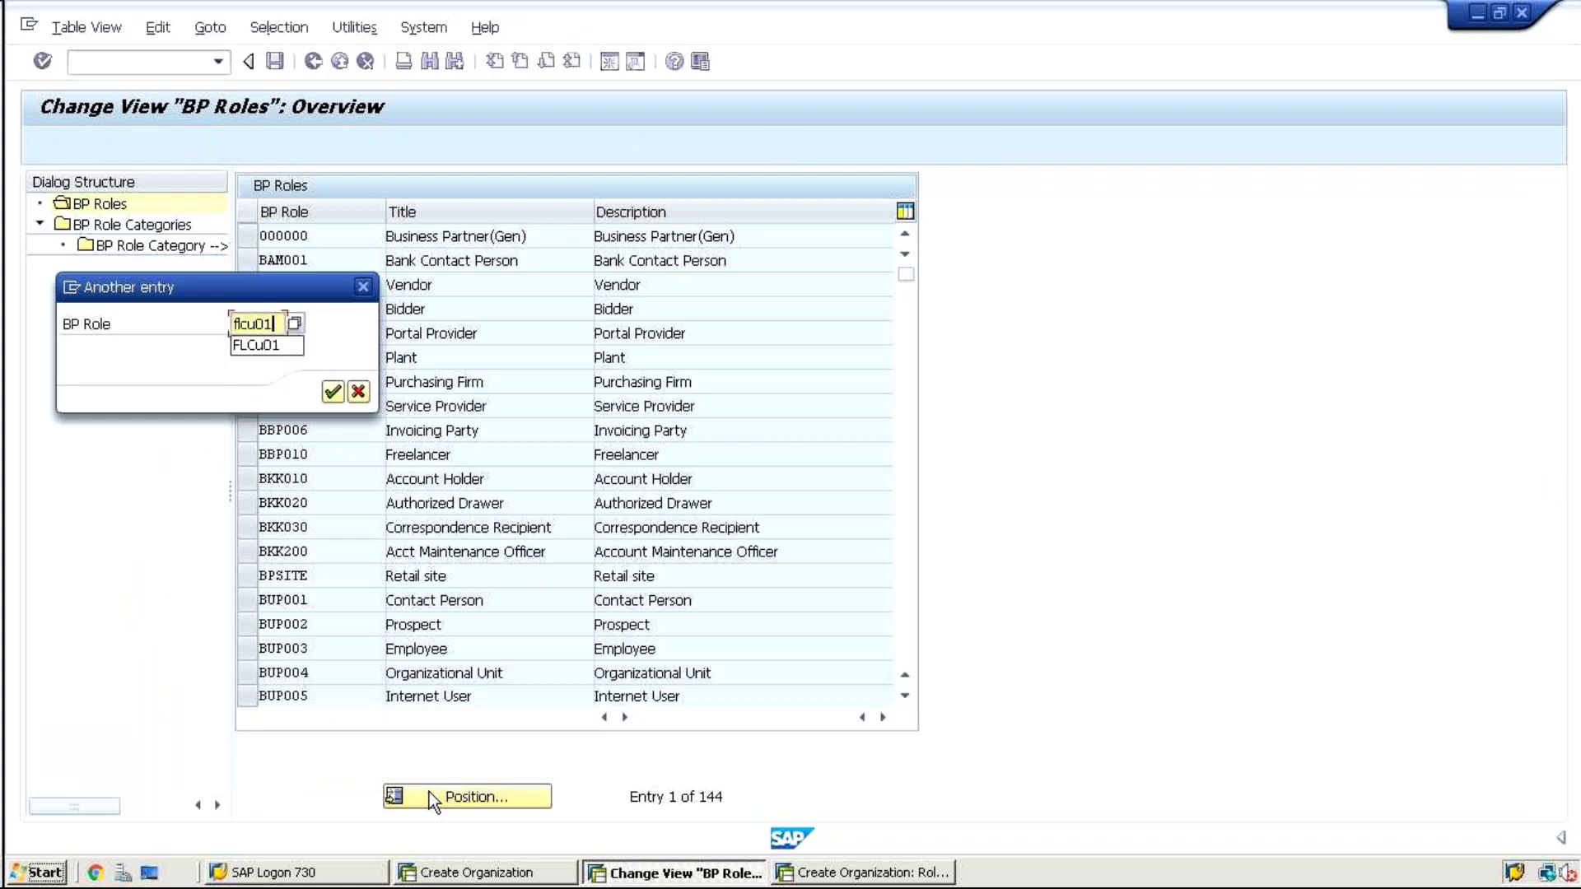
pyautogui.press('Return')
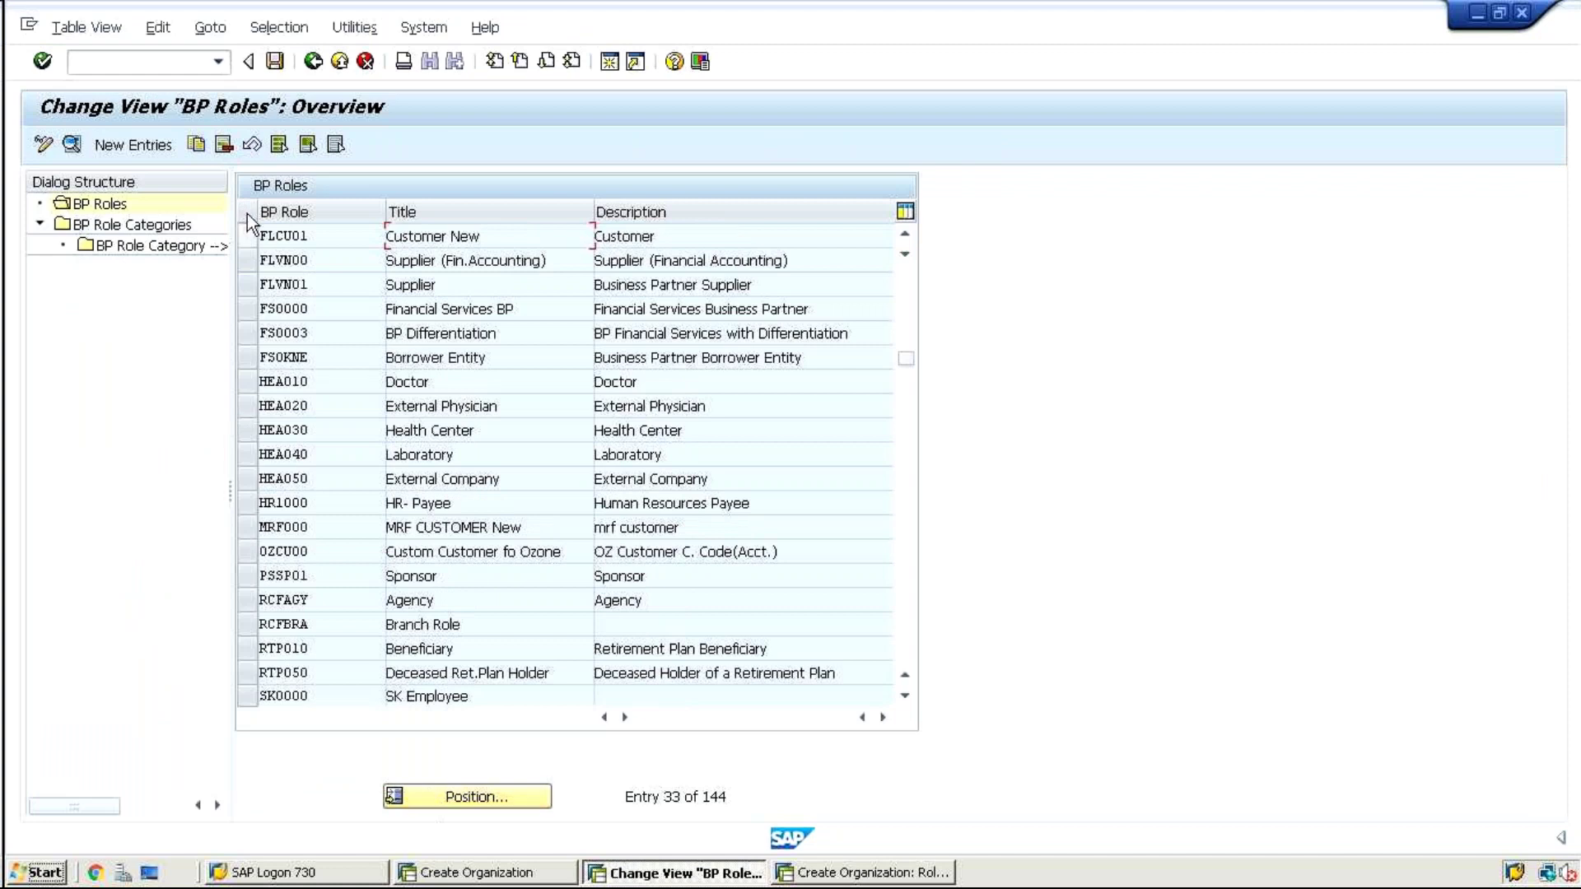
# From FLCU01, open BP Role Categories, position on FLCU00 FI Customer, and view its details
pyautogui.click(245, 236)
pyautogui.doubleClick(159, 233)
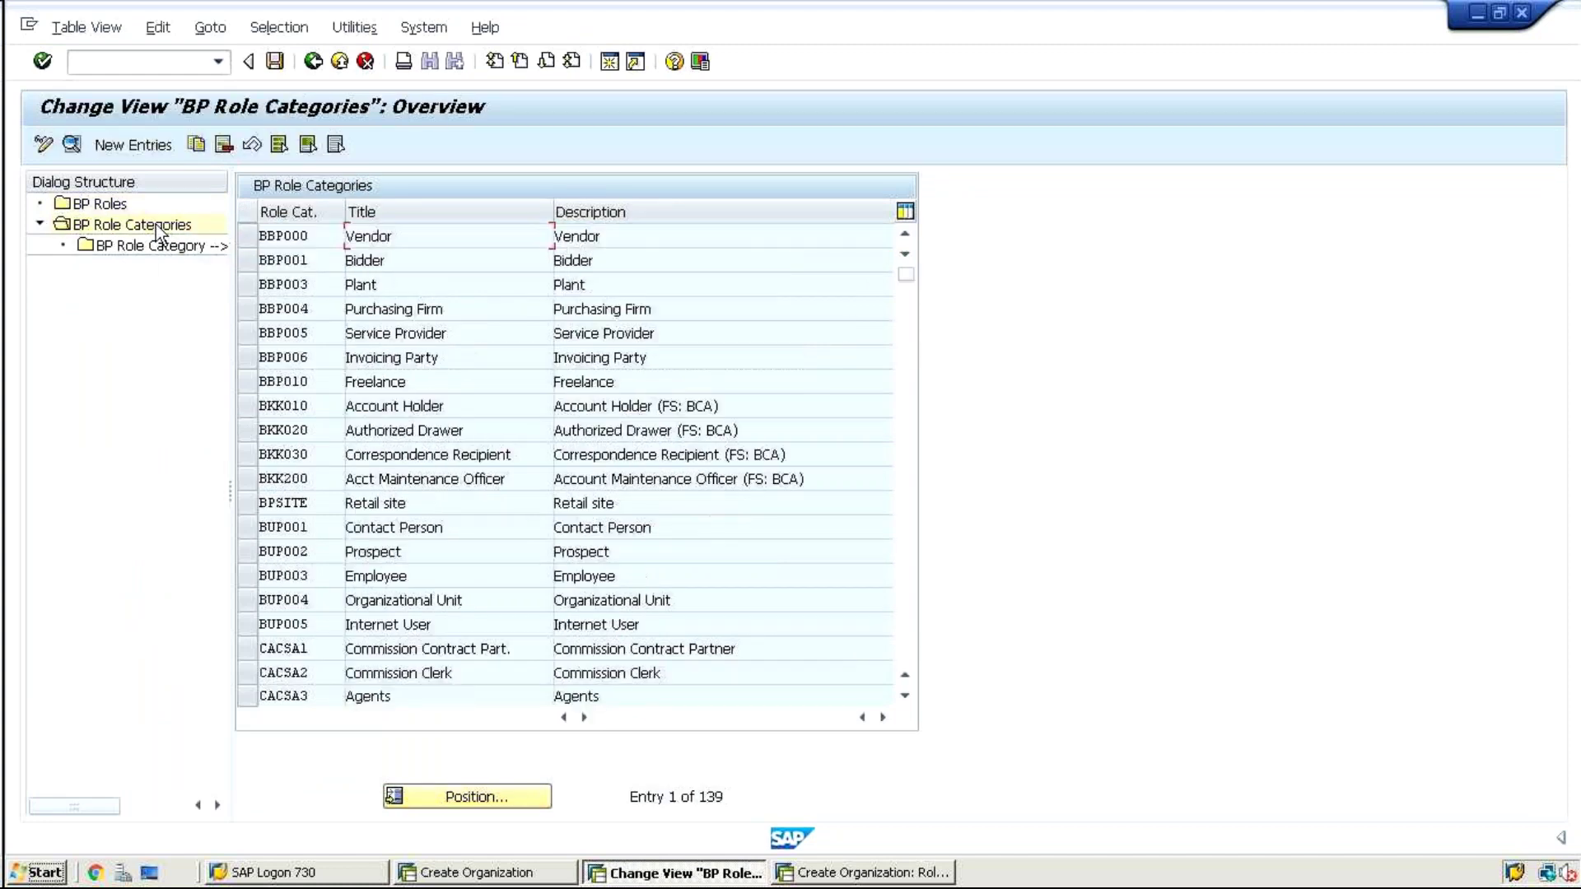
pyautogui.click(416, 799)
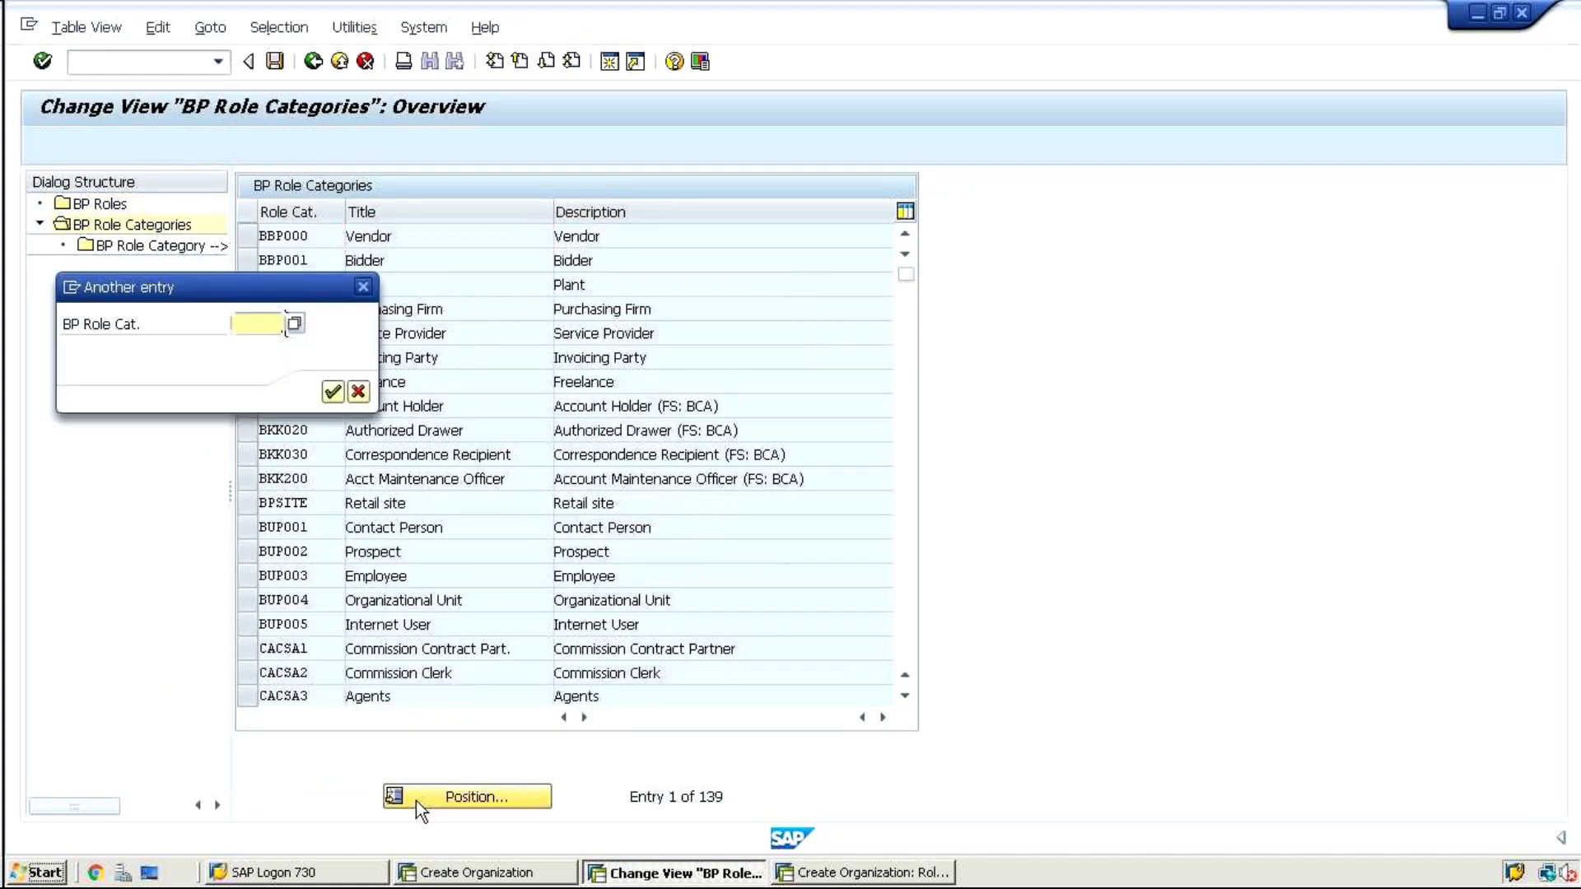
pyautogui.write('FLCu00')
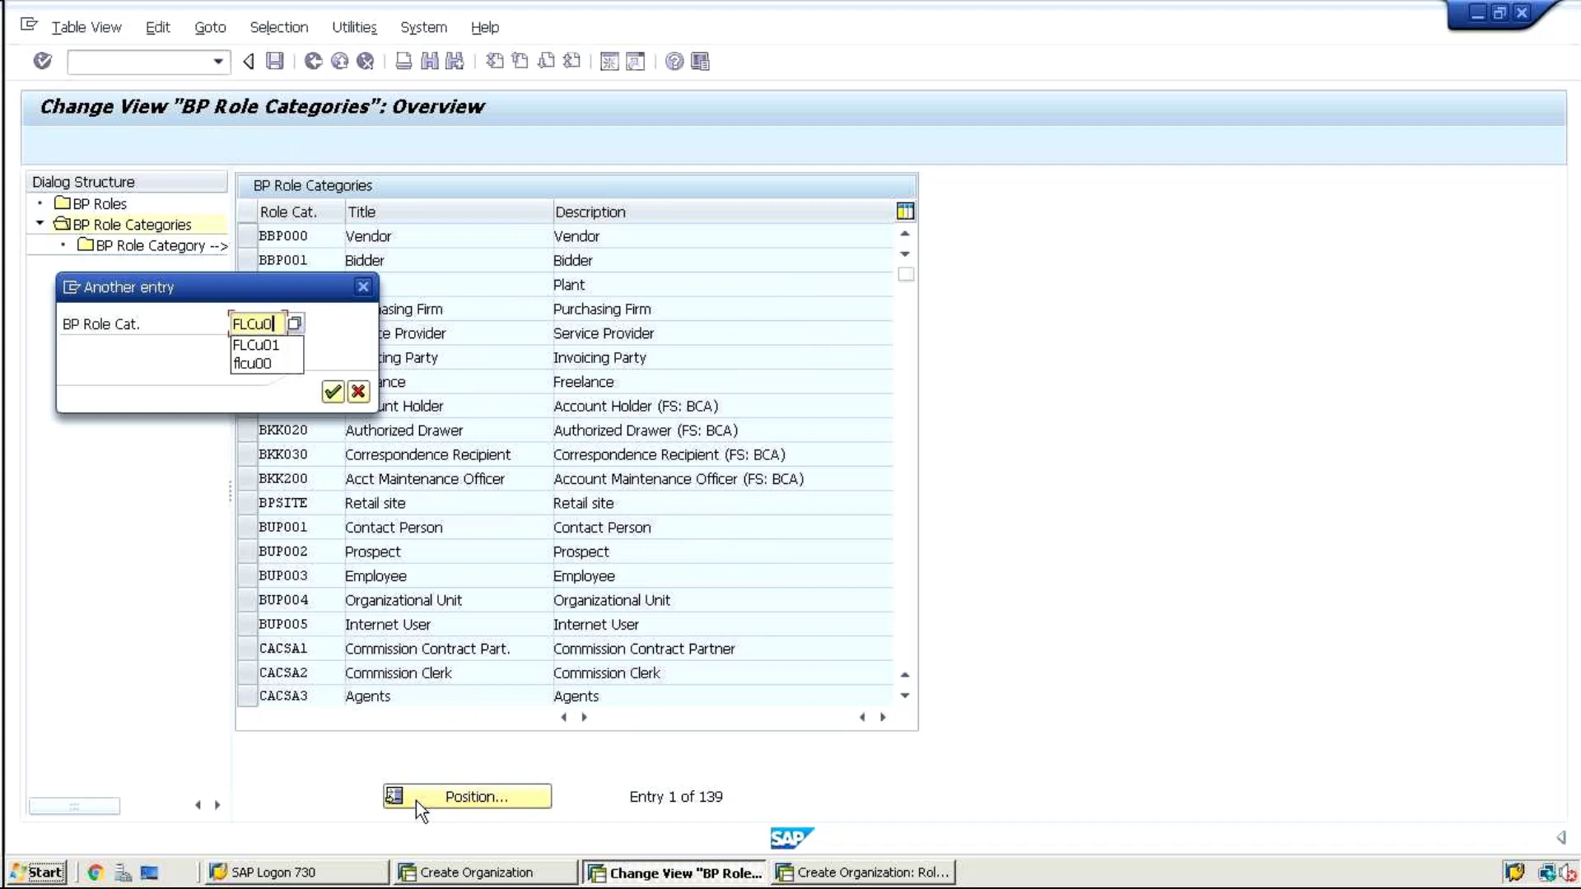
pyautogui.press('Return')
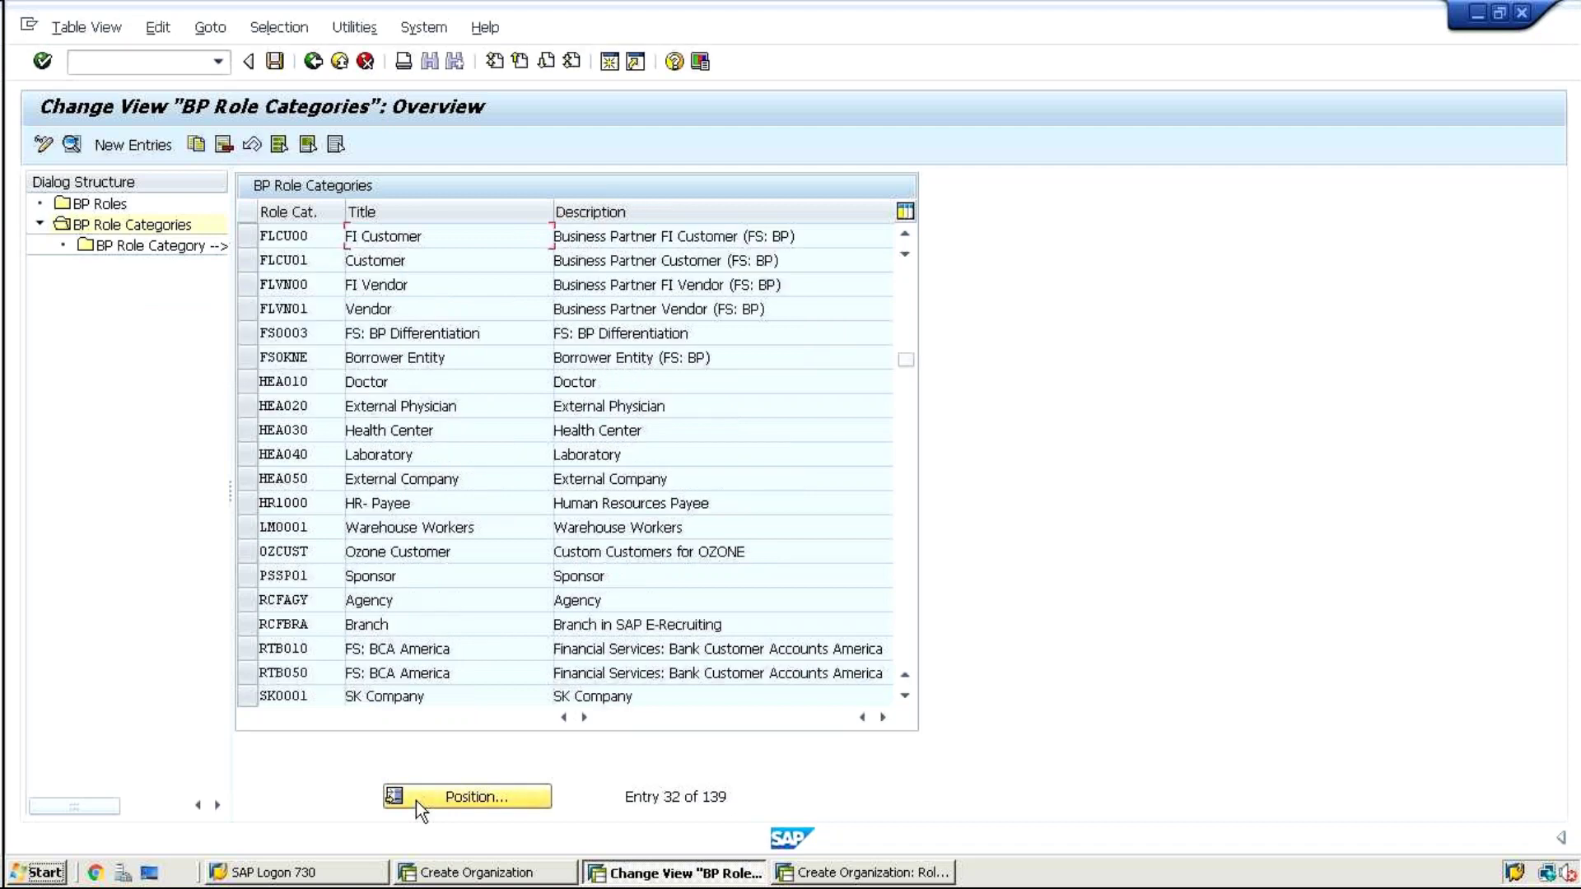
pyautogui.doubleClick(289, 236)
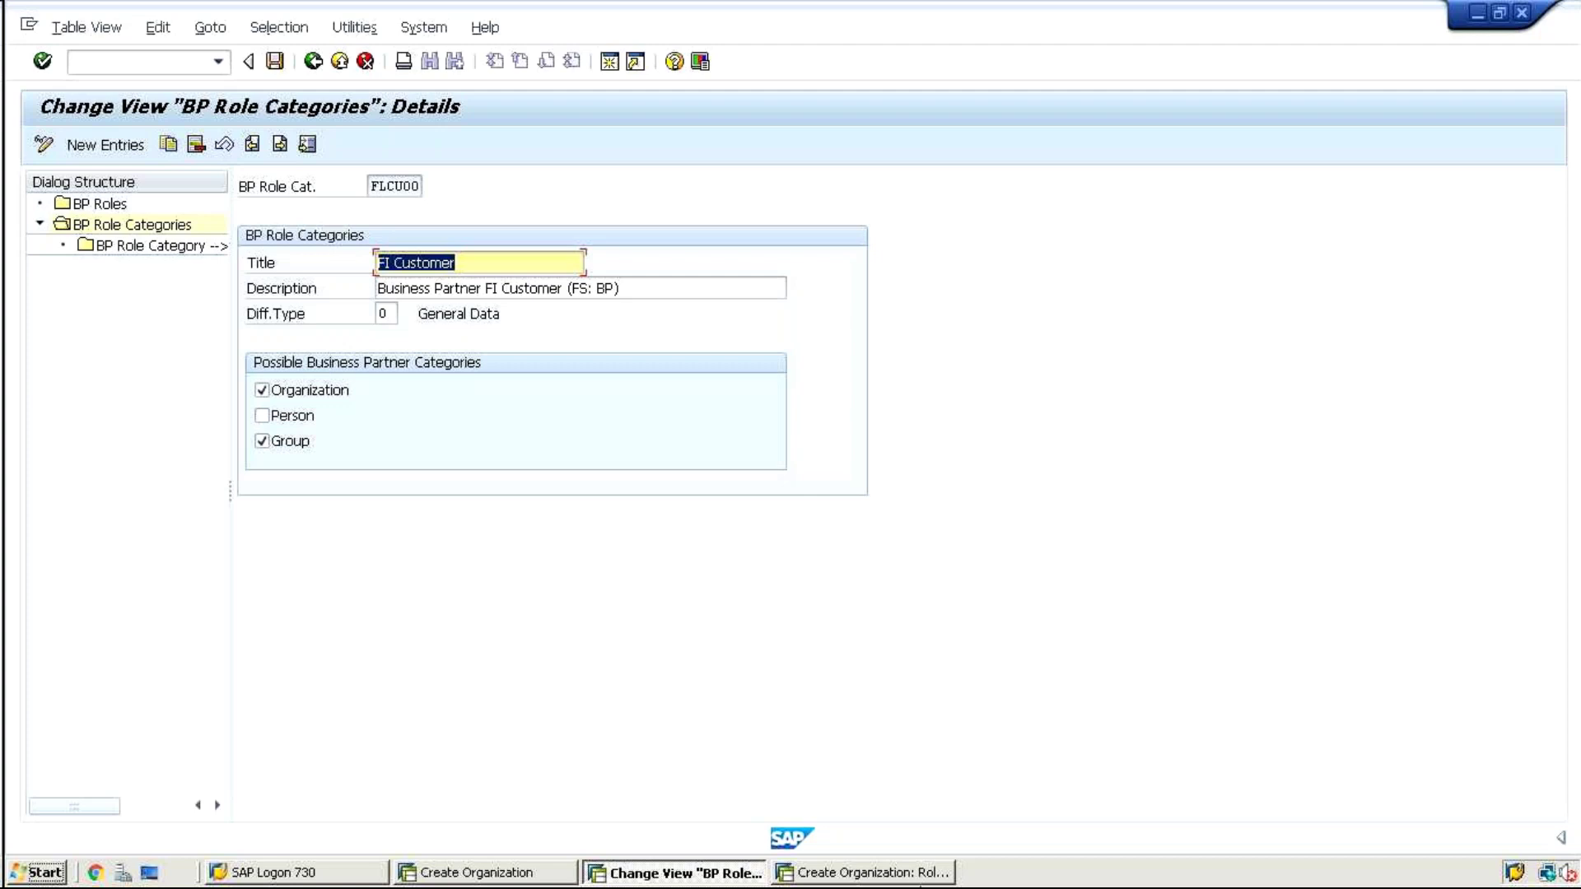
# Maximize the Create Organization window and restart business partner maintenance with /nbp
pyautogui.click(901, 874)
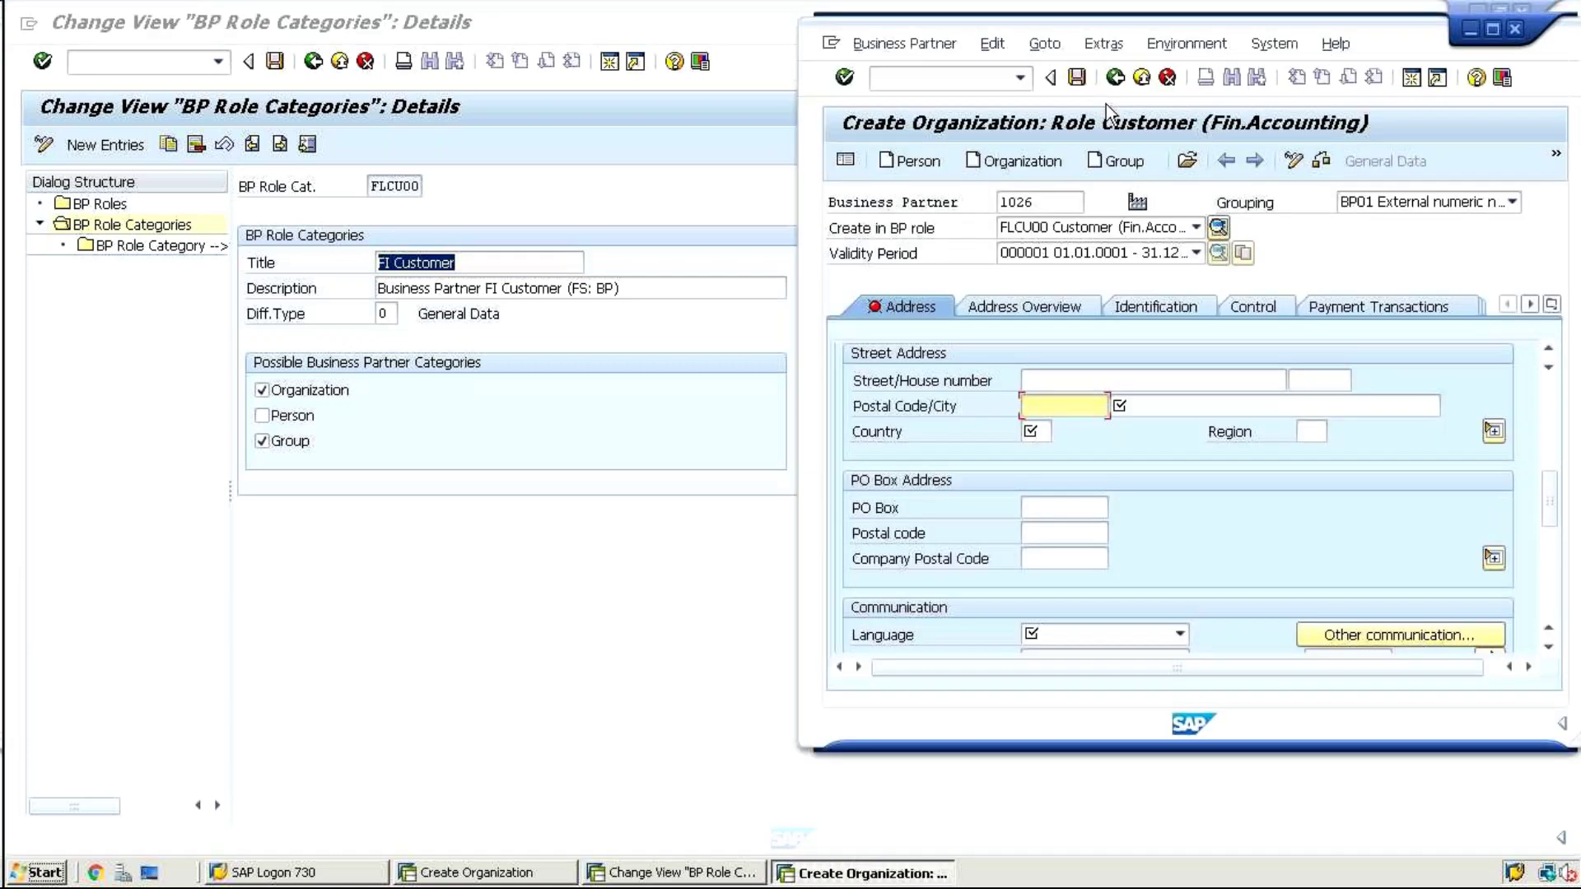
pyautogui.doubleClick(1371, 38)
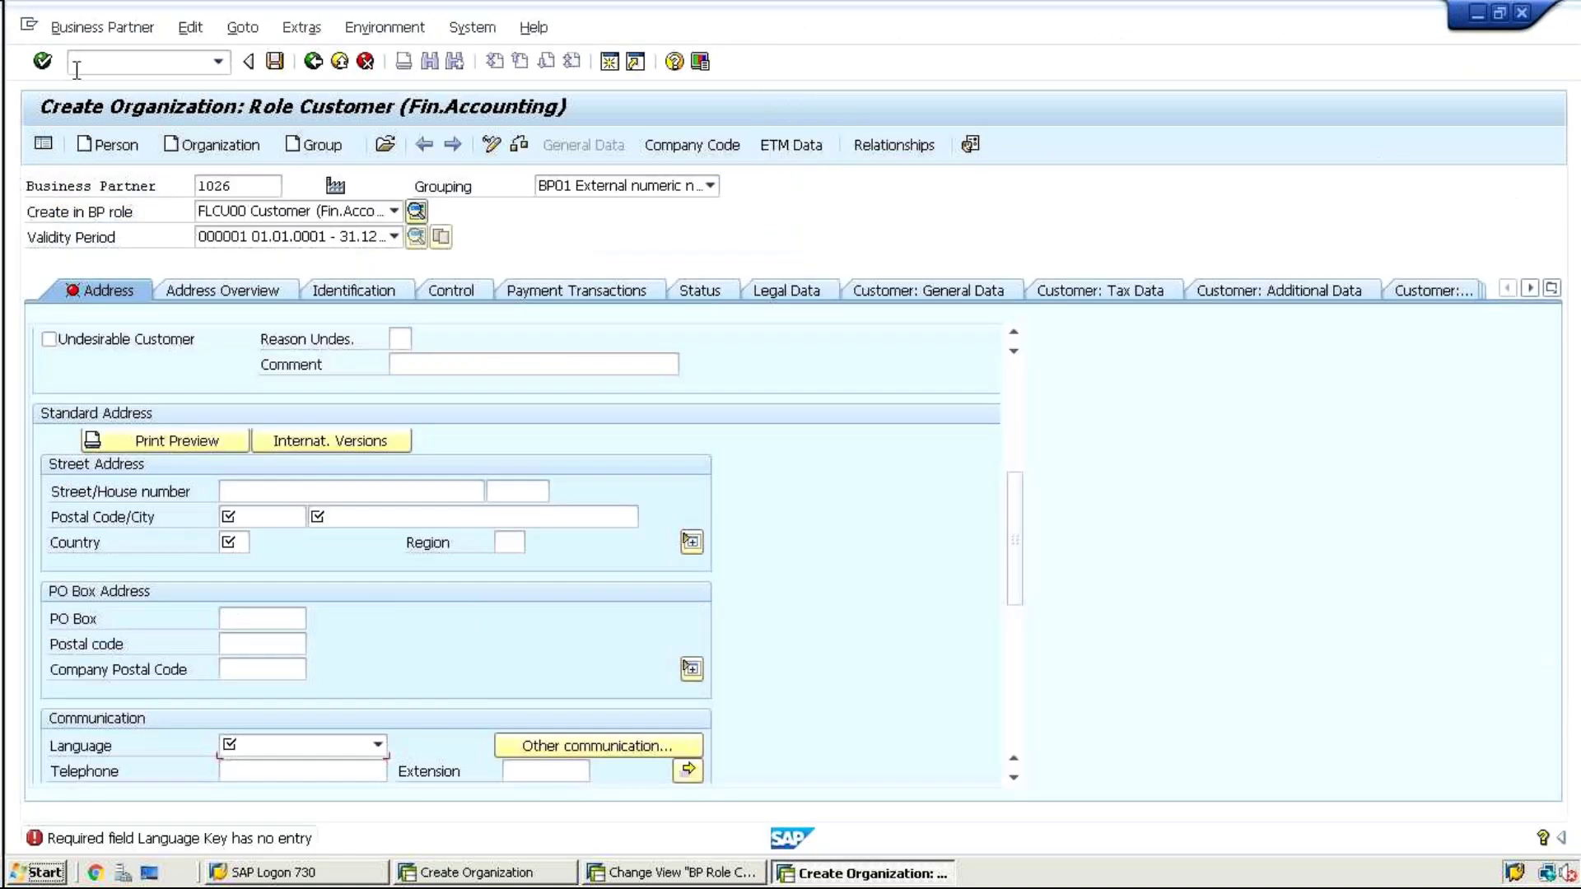
pyautogui.click(77, 64)
pyautogui.write('/nbp')
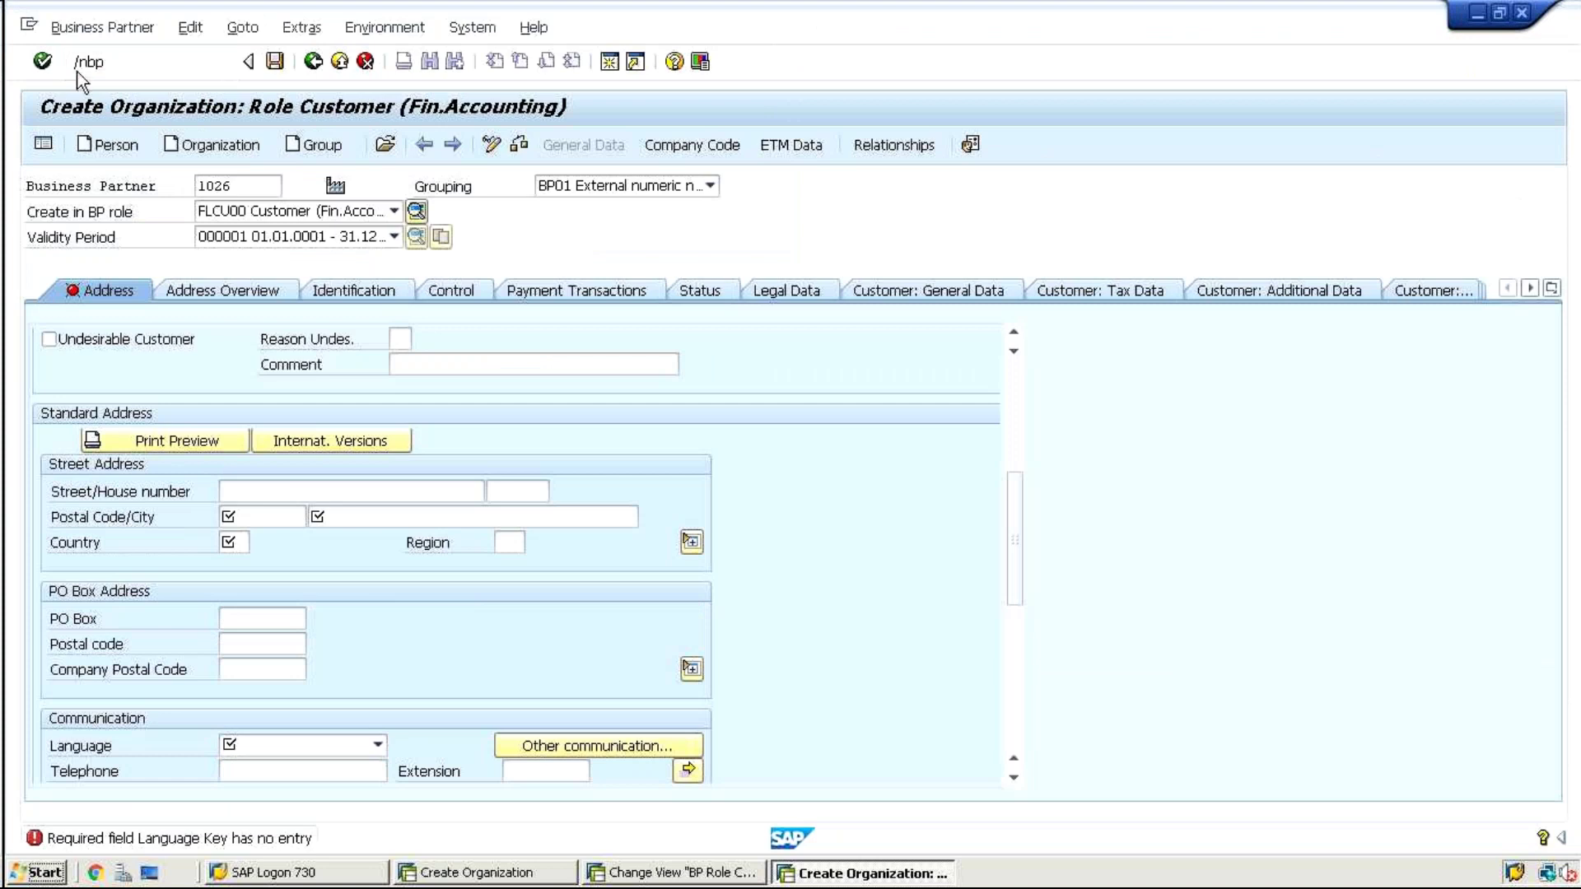
pyautogui.press('Return')
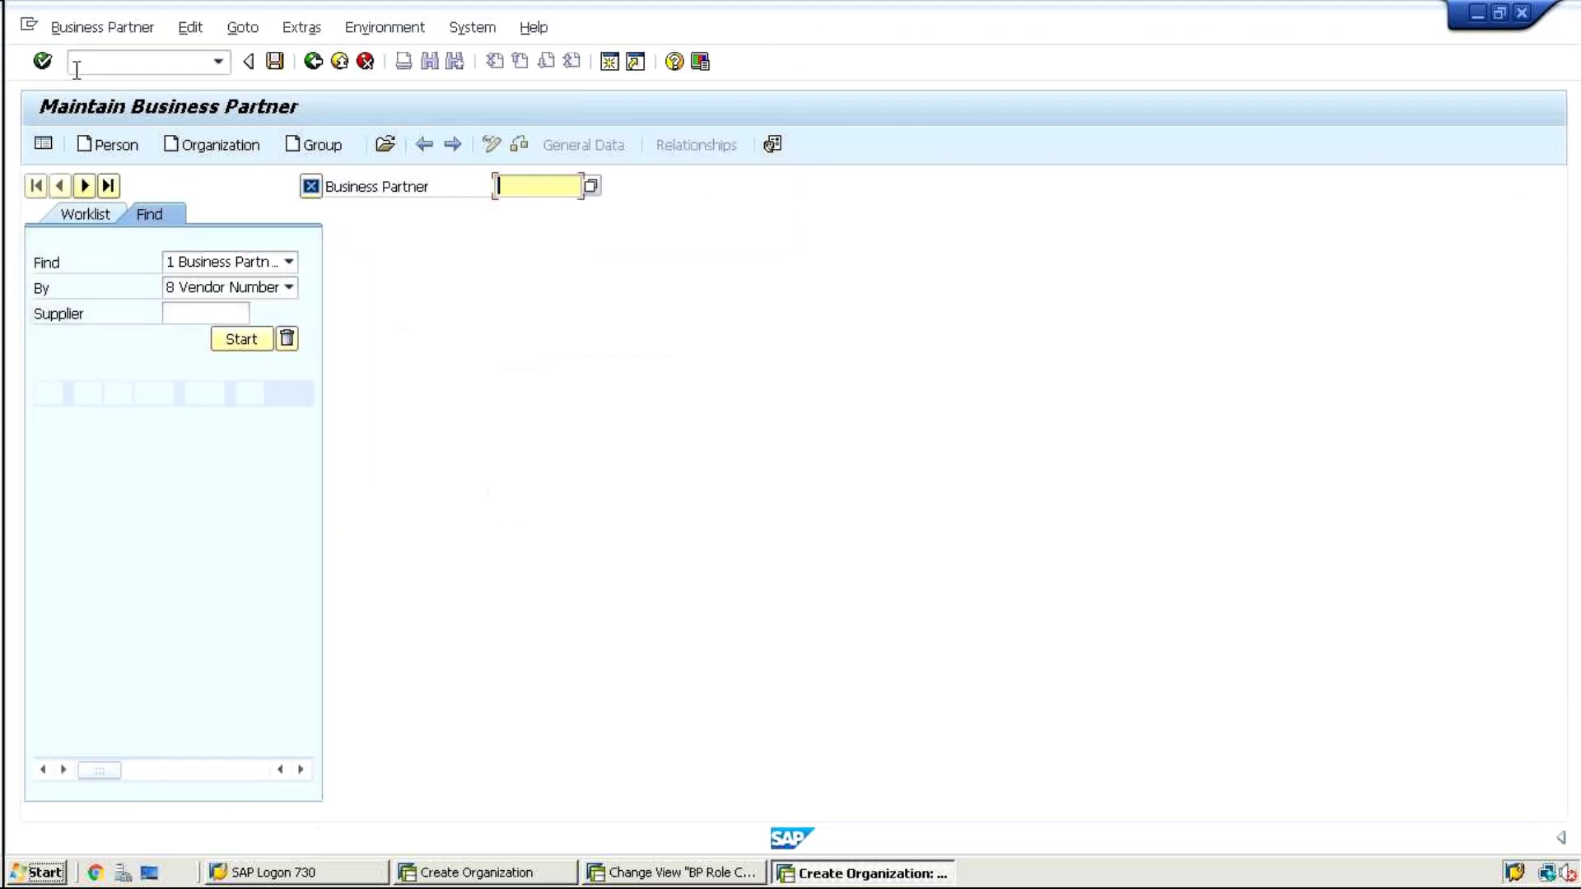
# Create an organization in role FLCU00 Customer (Fin.Accounting)
pyautogui.click(206, 145)
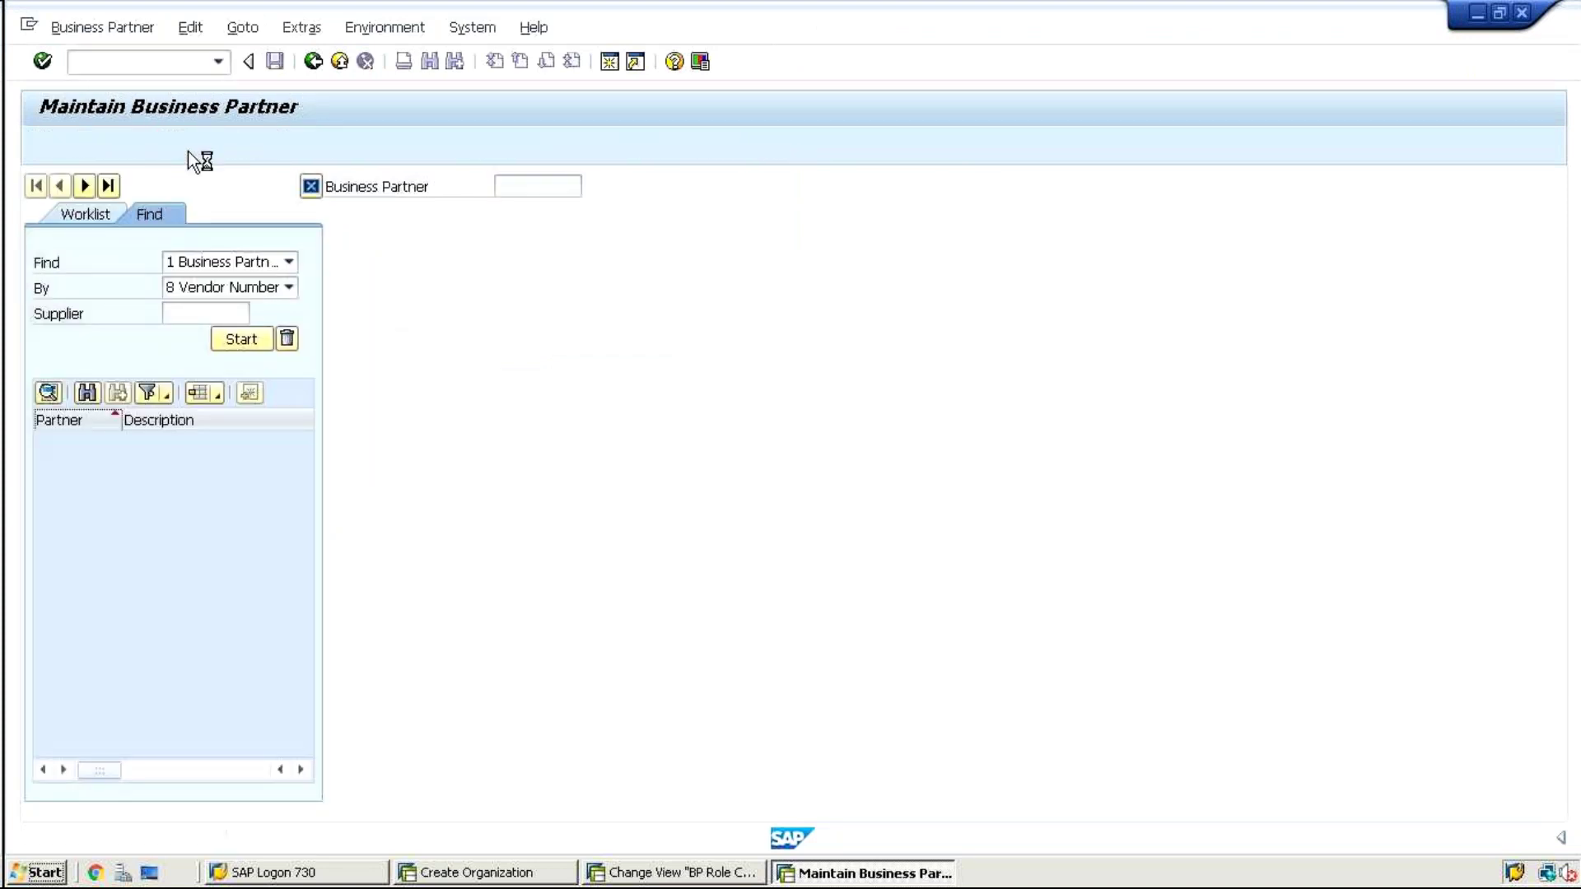
pyautogui.click(545, 212)
pyautogui.press('f')
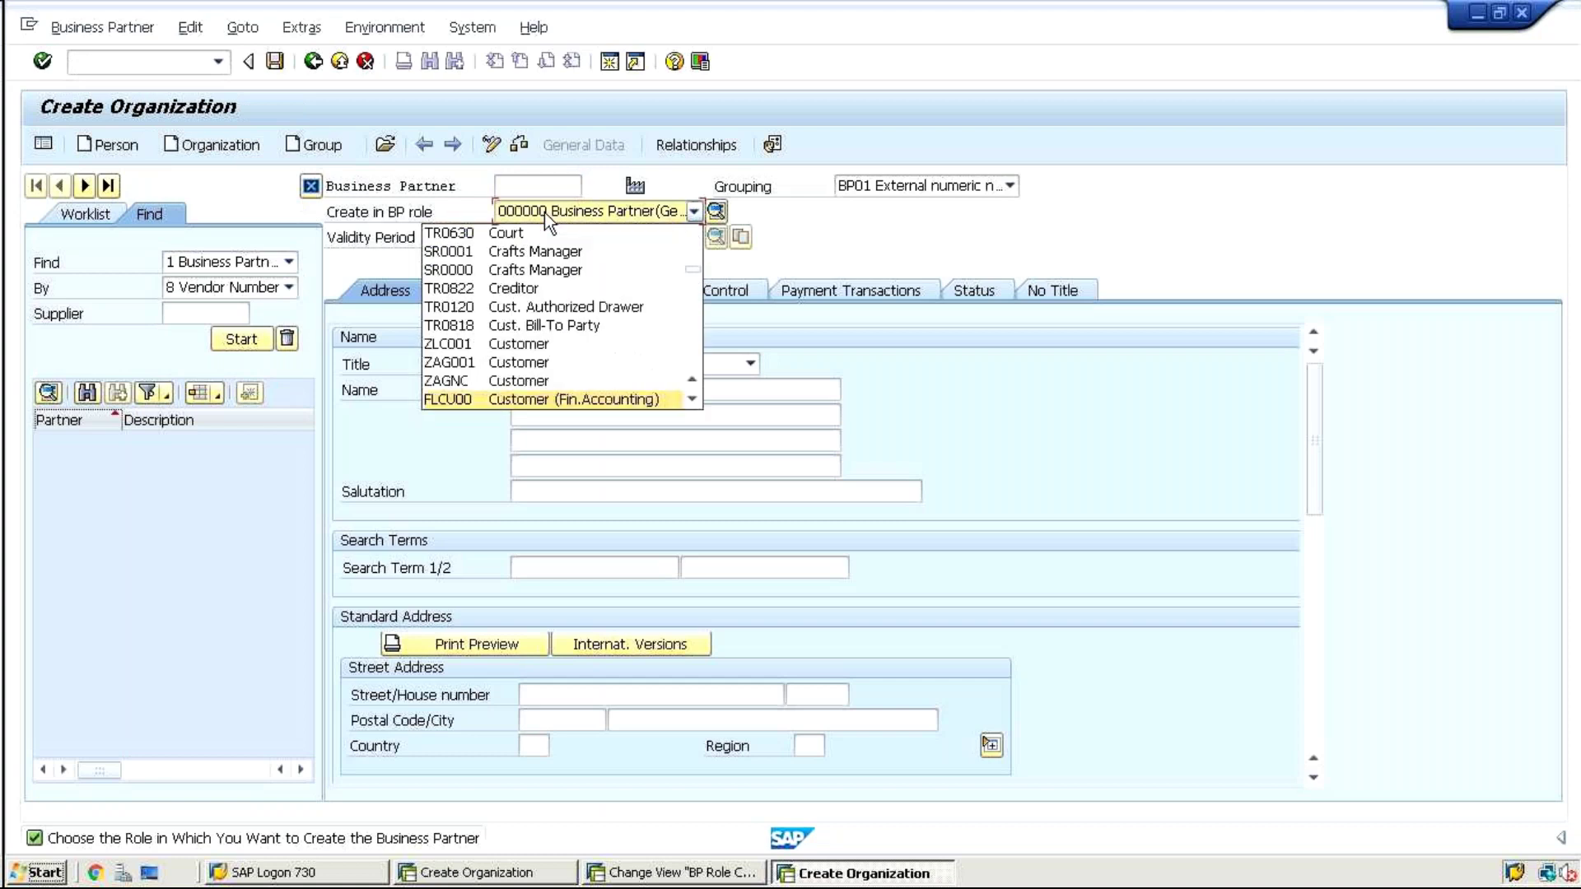
pyautogui.press('Return')
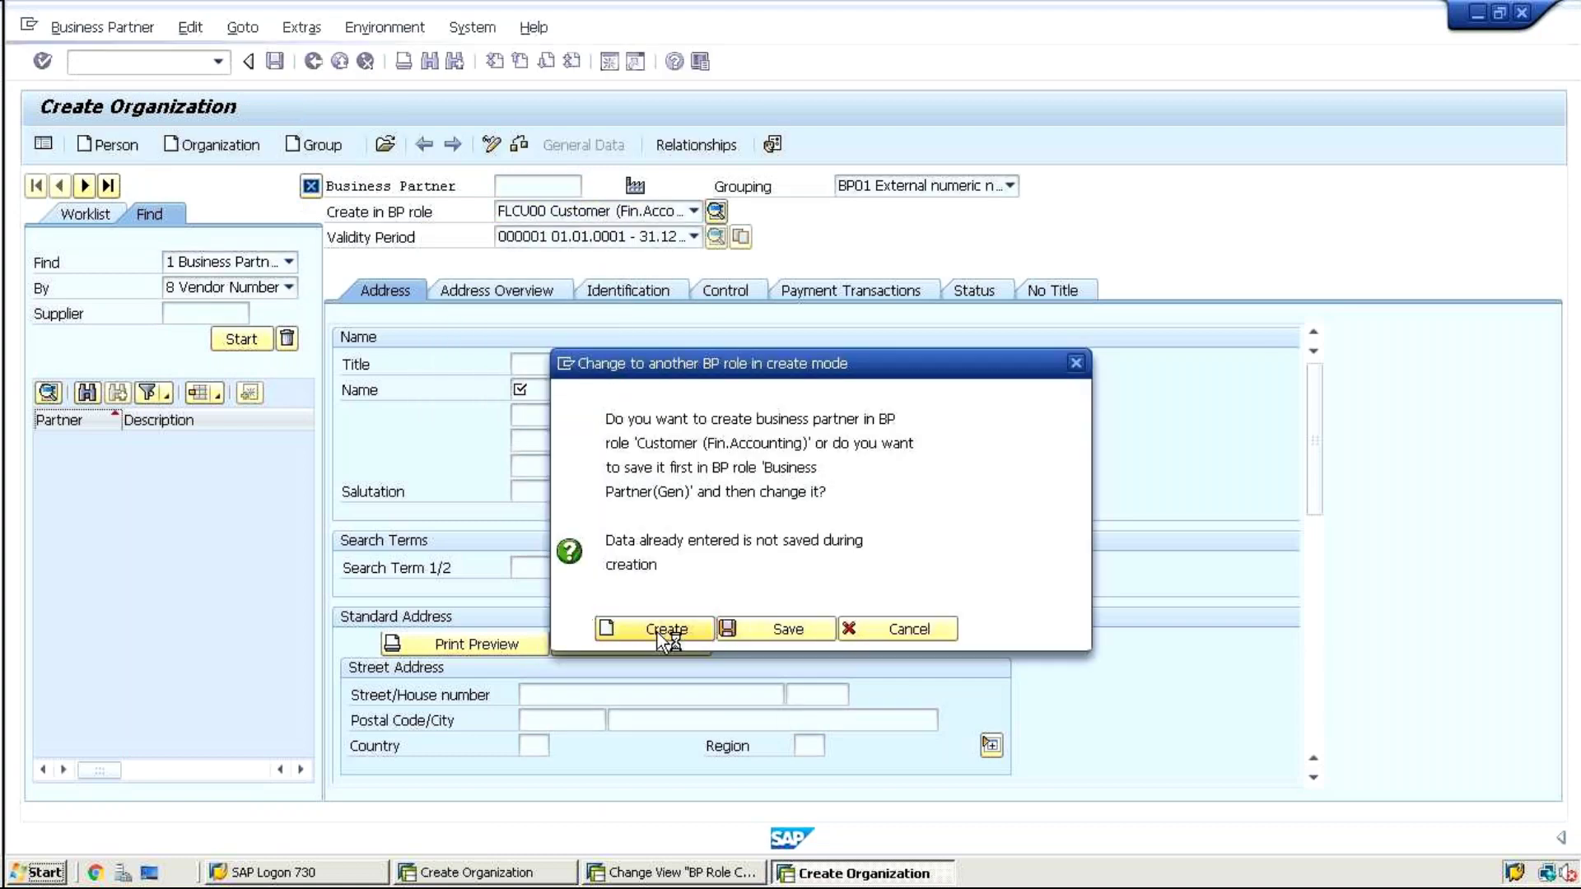
pyautogui.click(657, 629)
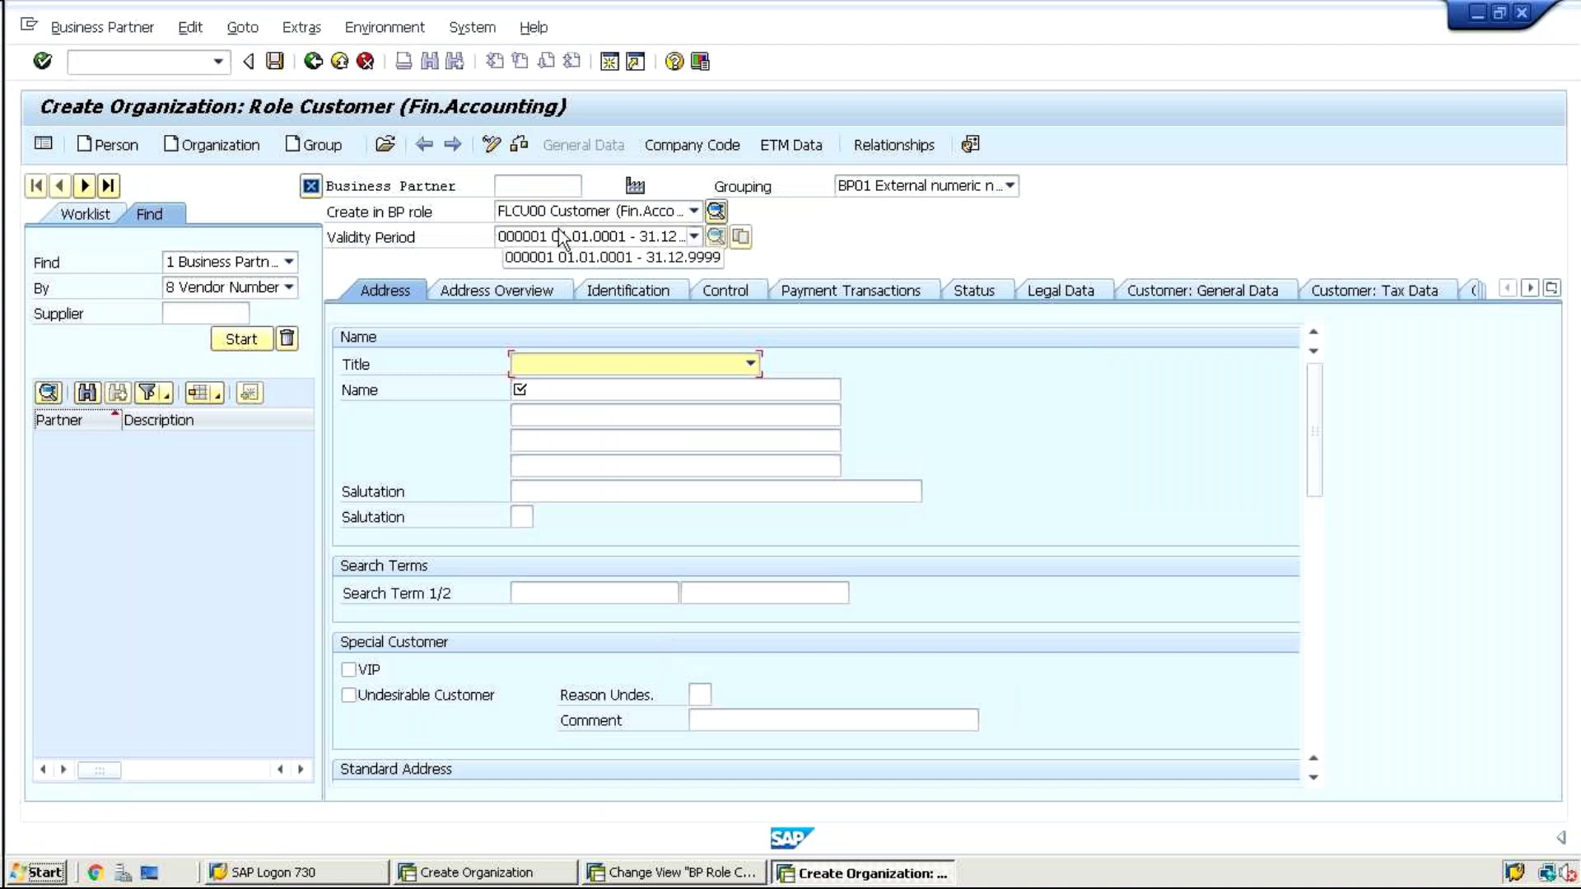
# Switch to creating a person without saving and browse its available roles toward Supplier
pyautogui.click(110, 143)
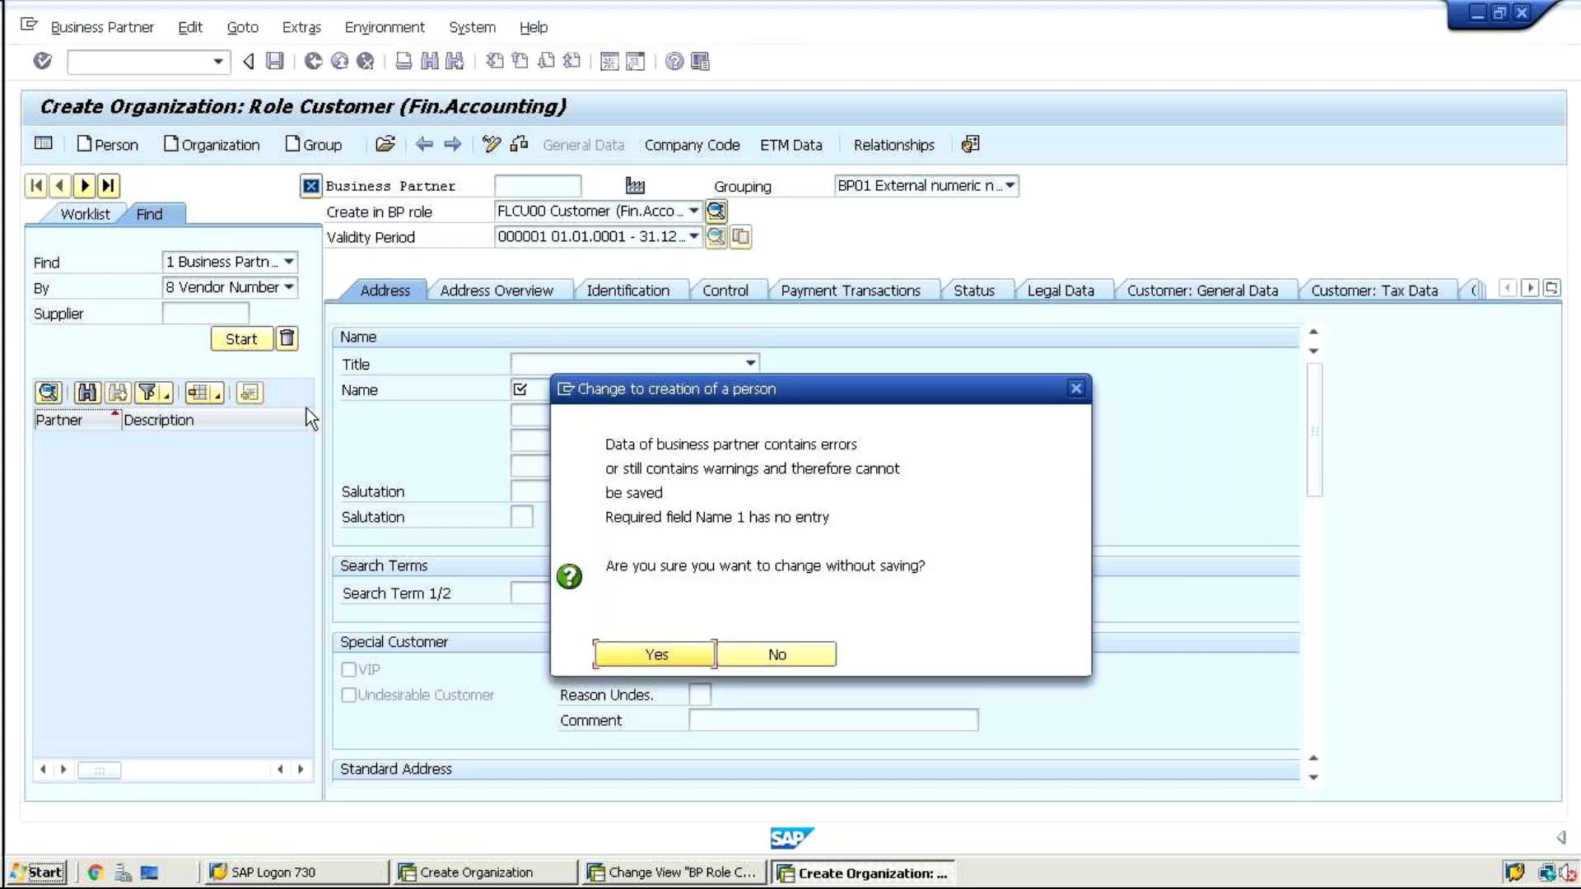
pyautogui.click(625, 655)
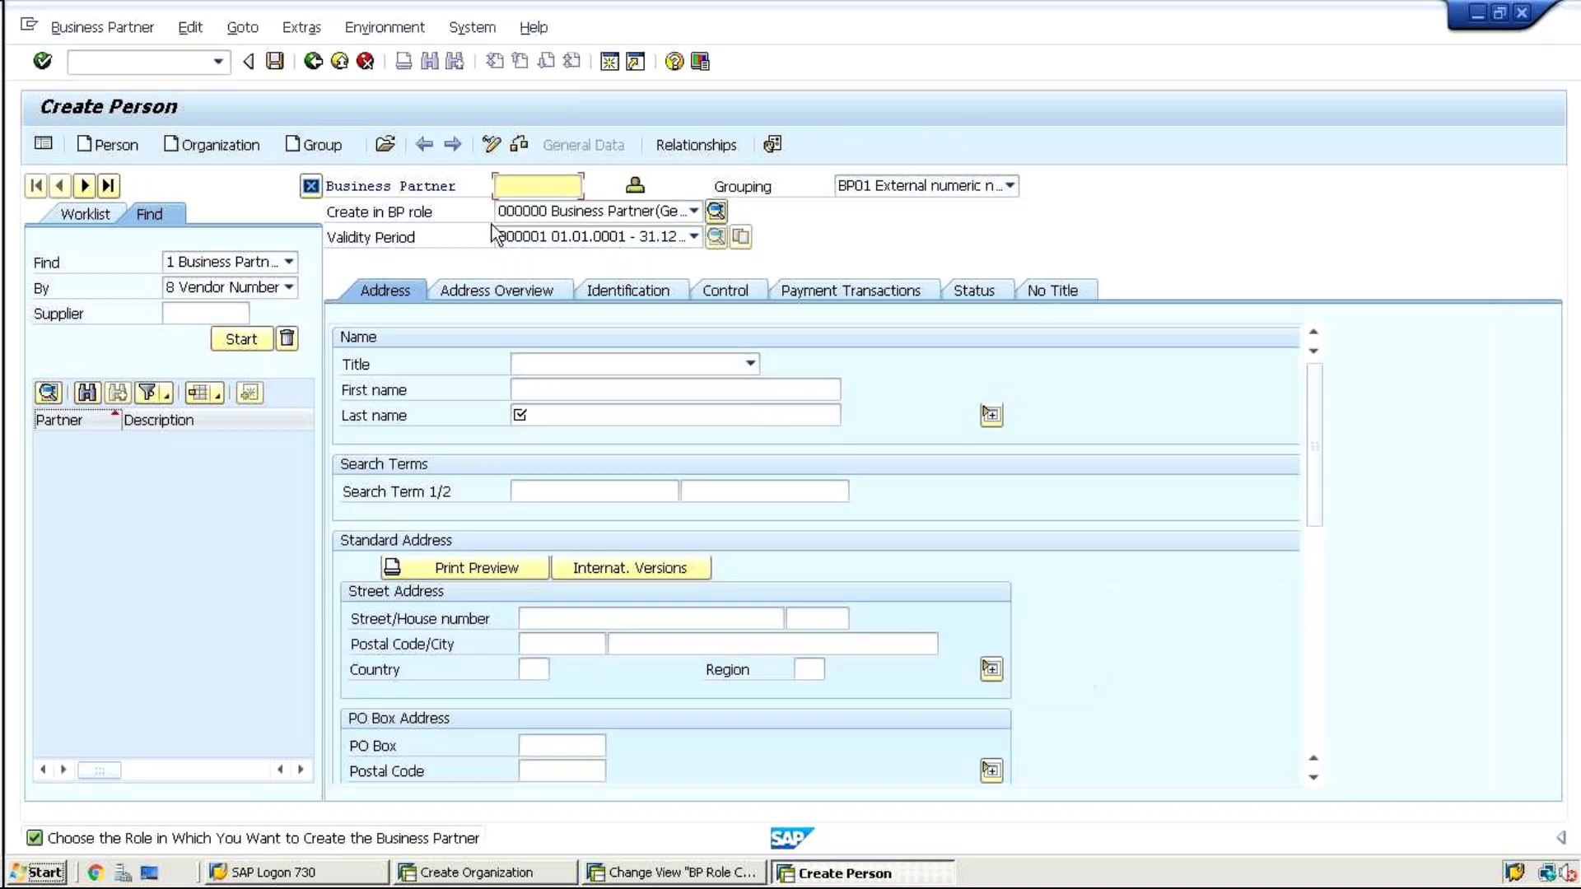
pyautogui.click(506, 216)
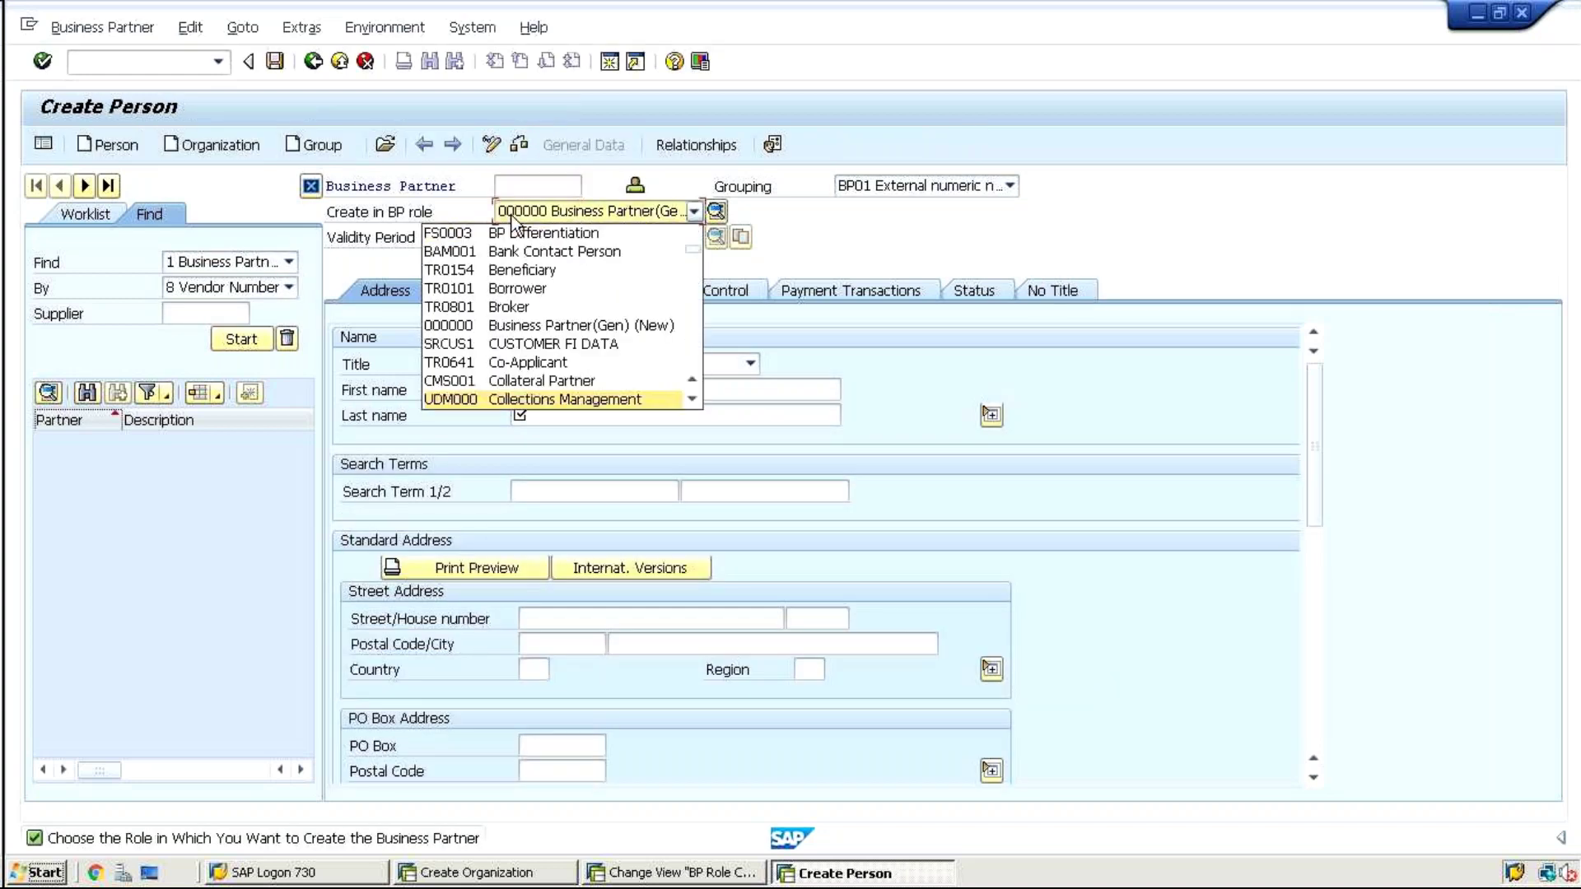
pyautogui.scroll(-5, 512, 221)
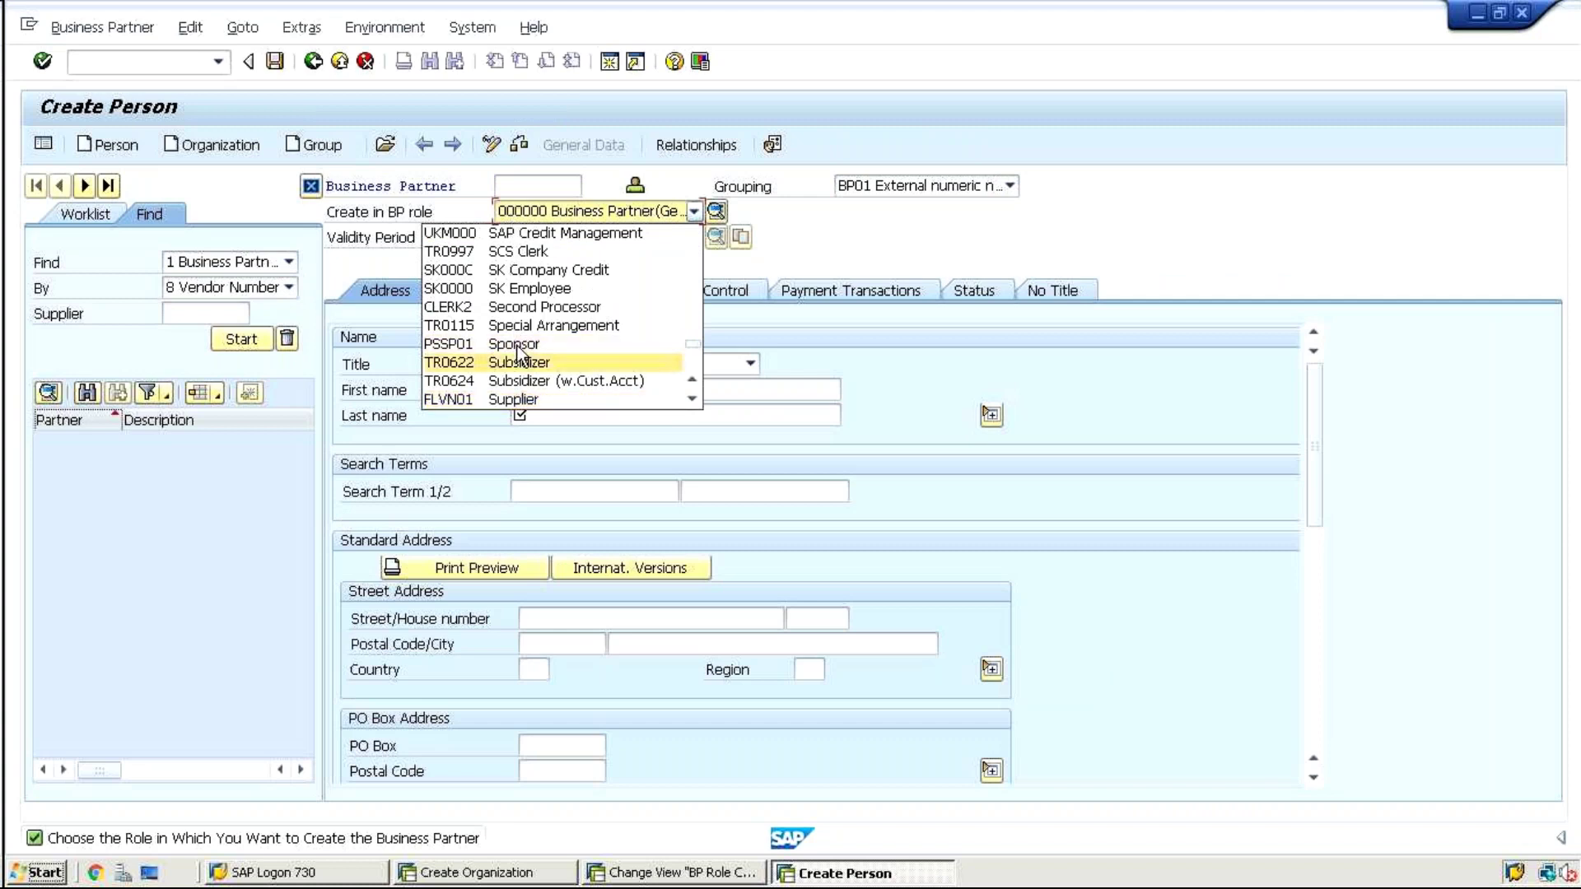
pyautogui.press('Down')
pyautogui.press('Down')
pyautogui.press('Down')
pyautogui.press('Down')
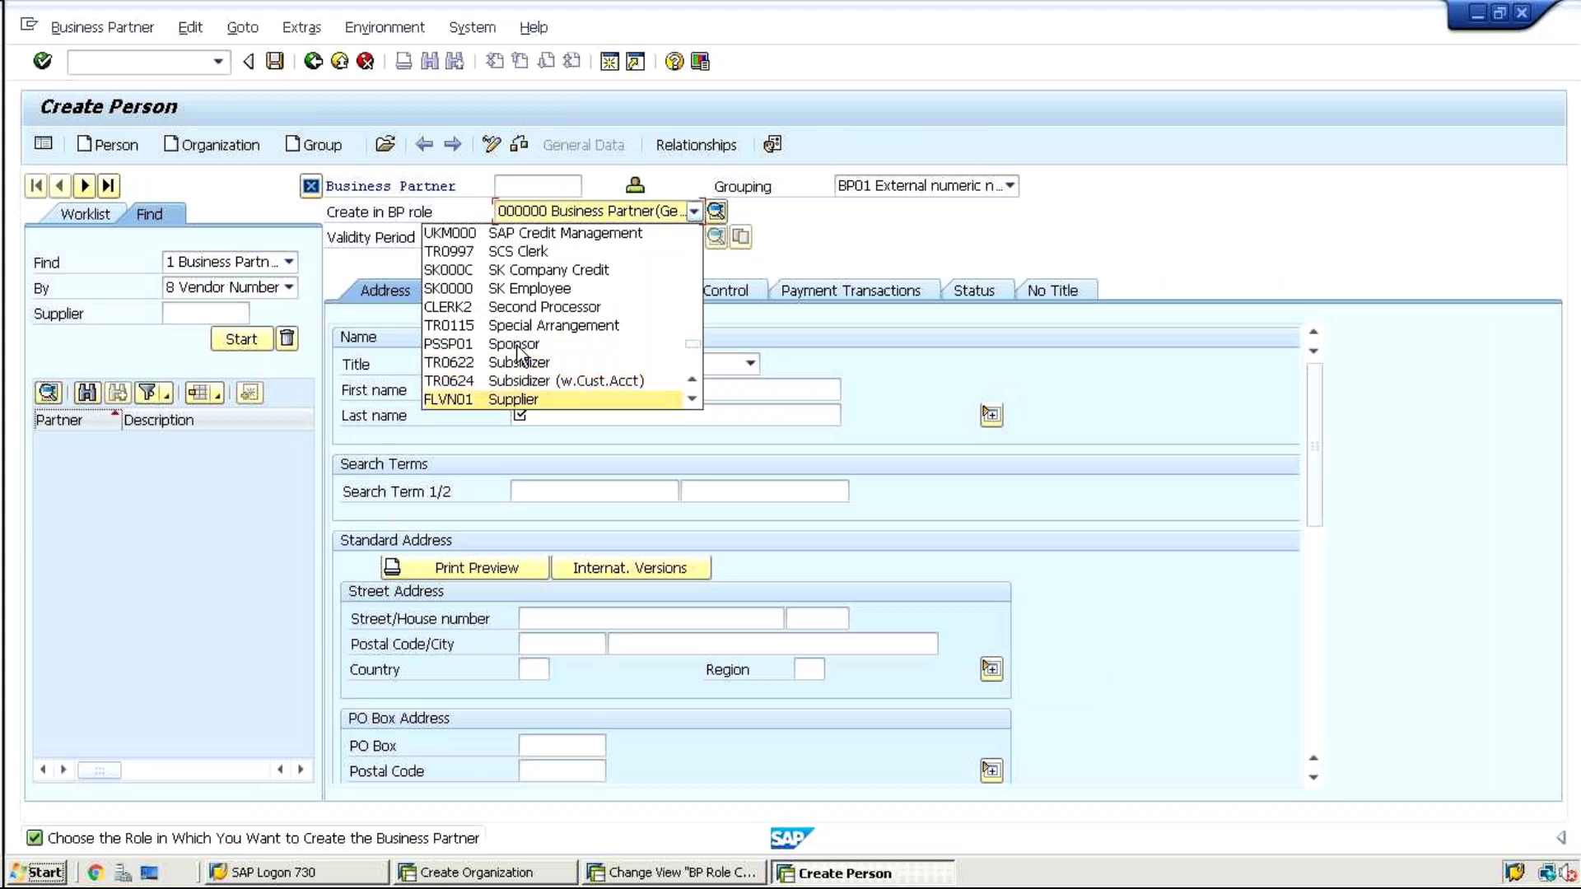
pyautogui.press('Down')
pyautogui.press('Up')
pyautogui.press('Up')
pyautogui.press('Up')
pyautogui.press('Up')
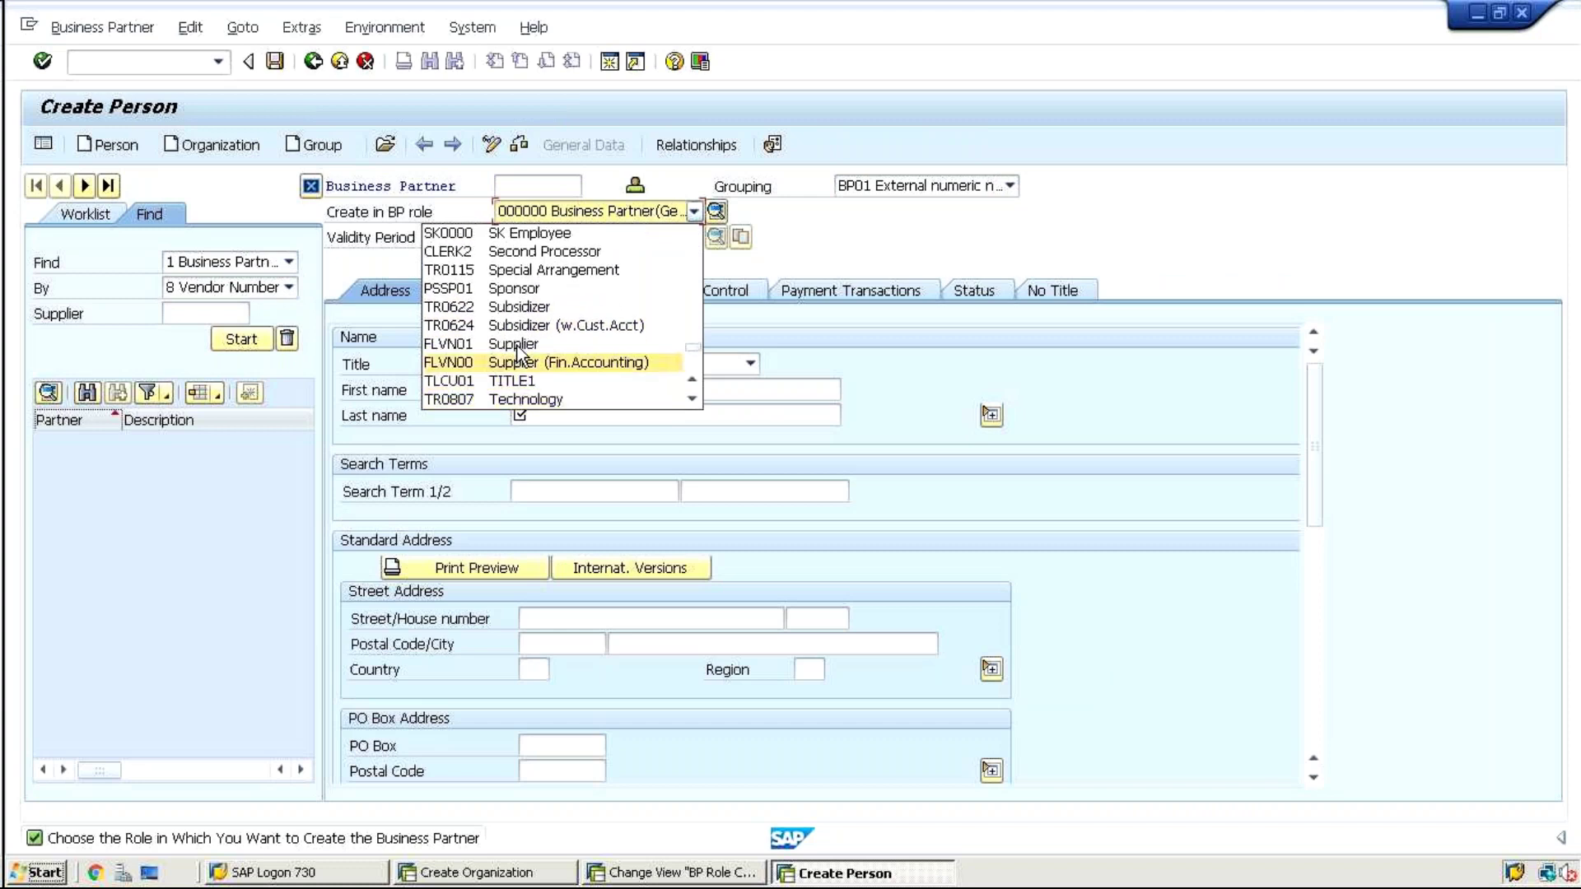
pyautogui.press('Down')
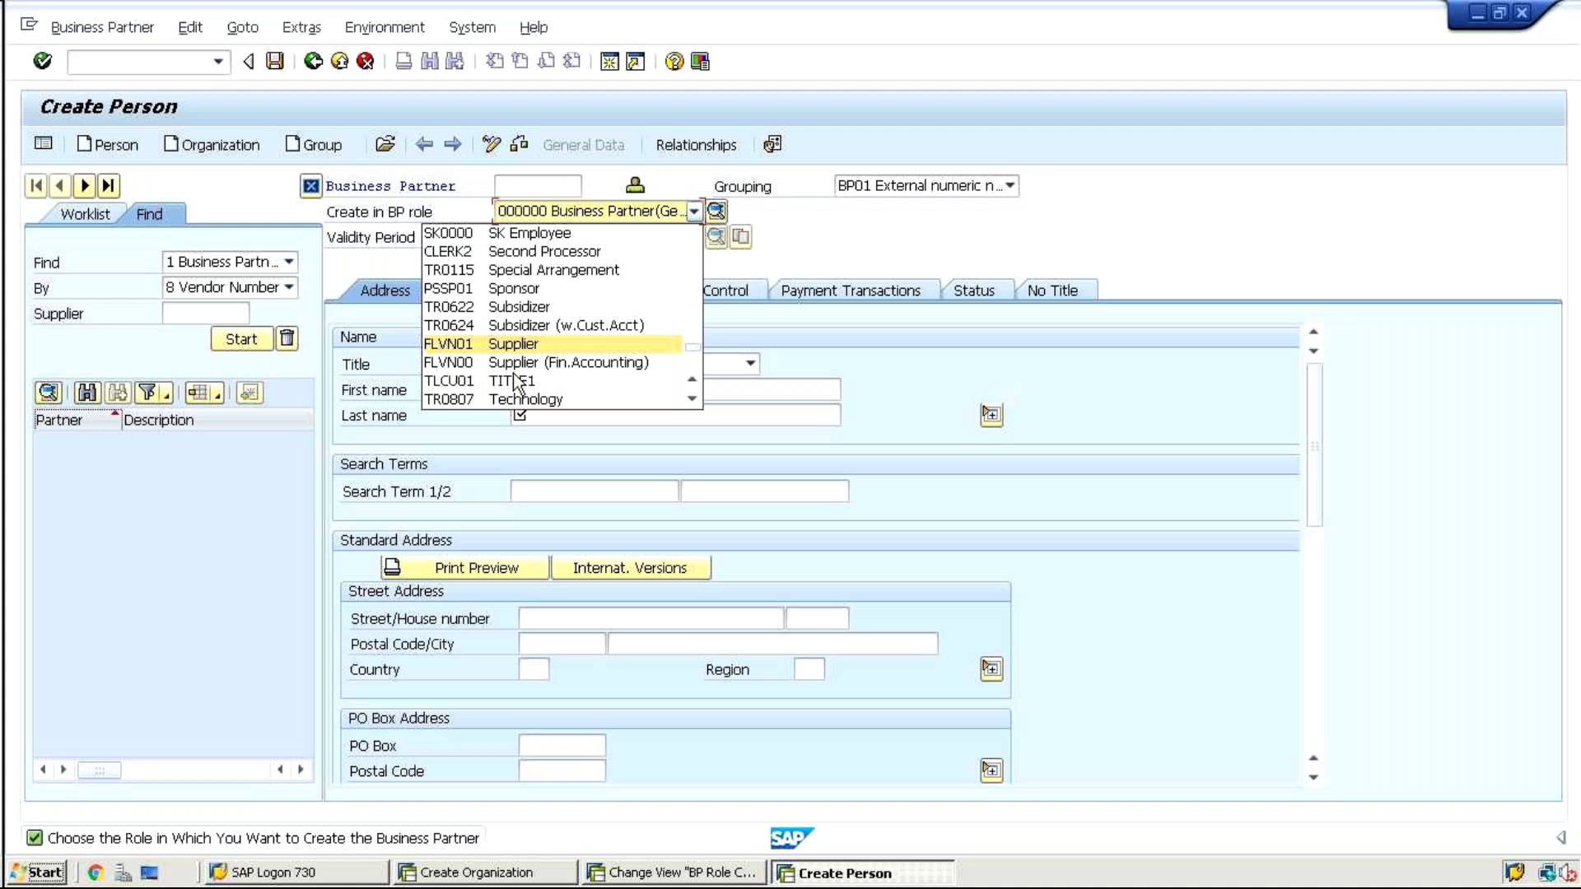
# Check that role category FLVN00 FI Vendor allows Organization, Person and Group
pyautogui.click(675, 873)
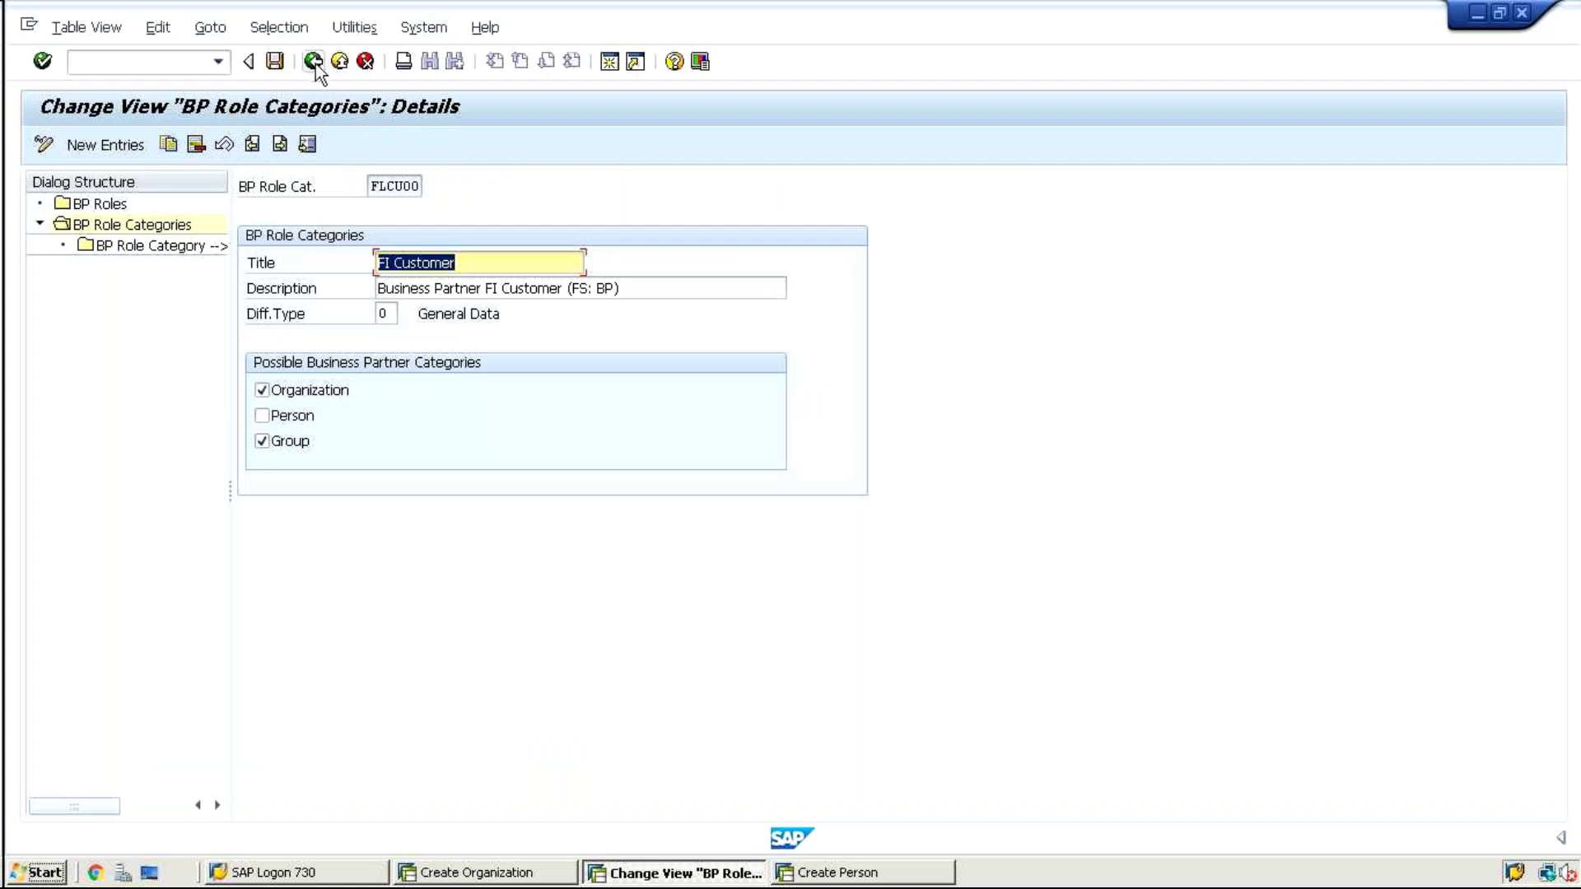
pyautogui.click(314, 63)
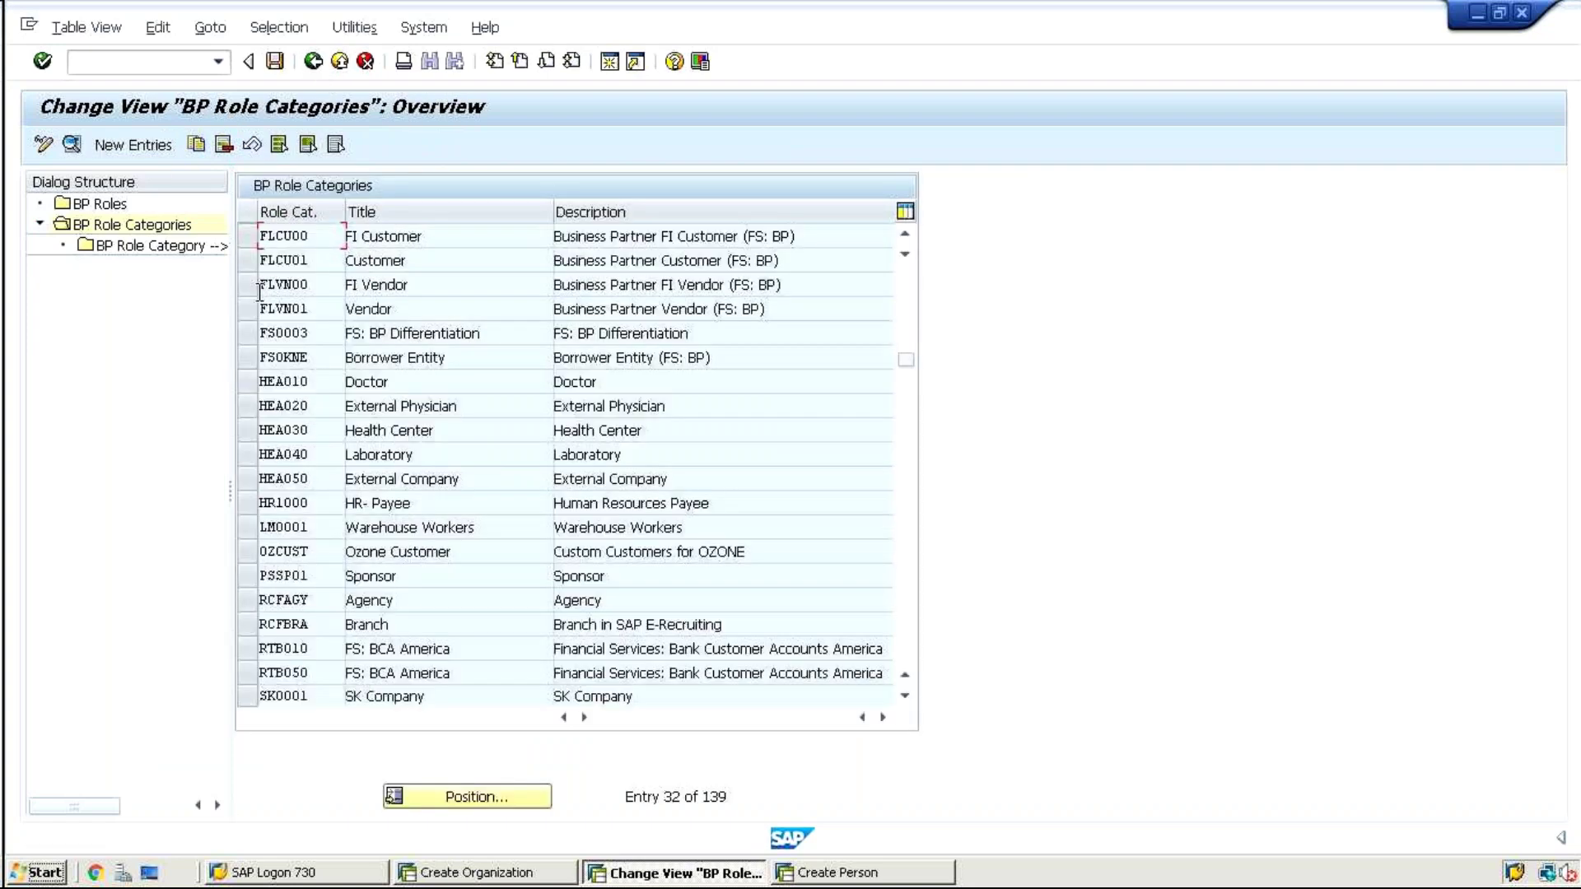
pyautogui.doubleClick(250, 285)
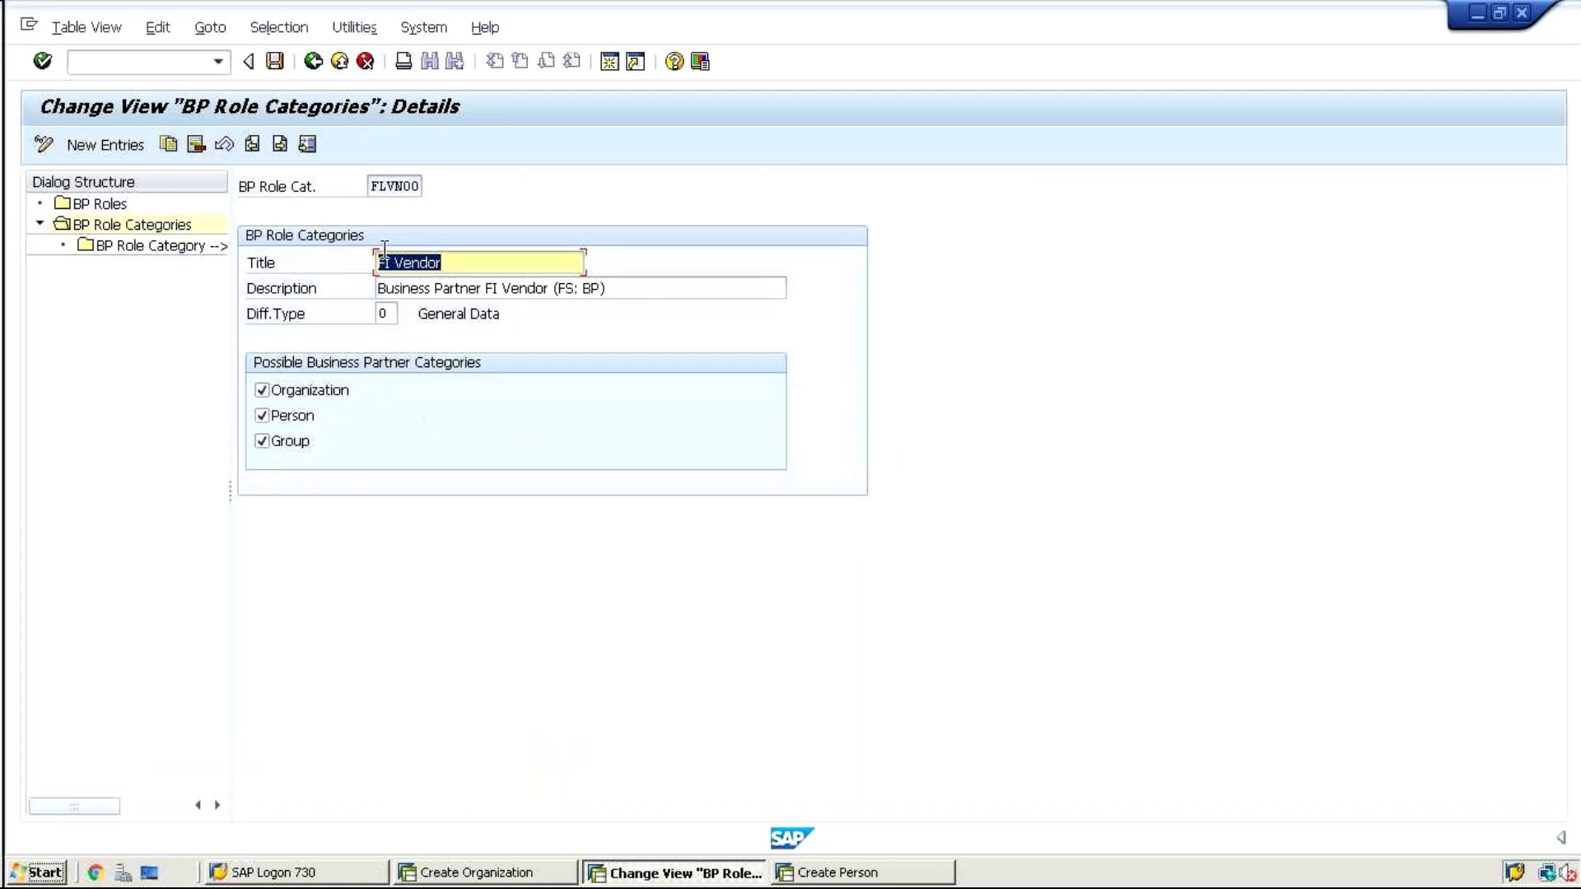
pyautogui.click(363, 189)
pyautogui.moveTo(369, 187); pyautogui.dragTo(416, 188)
pyautogui.click(426, 190)
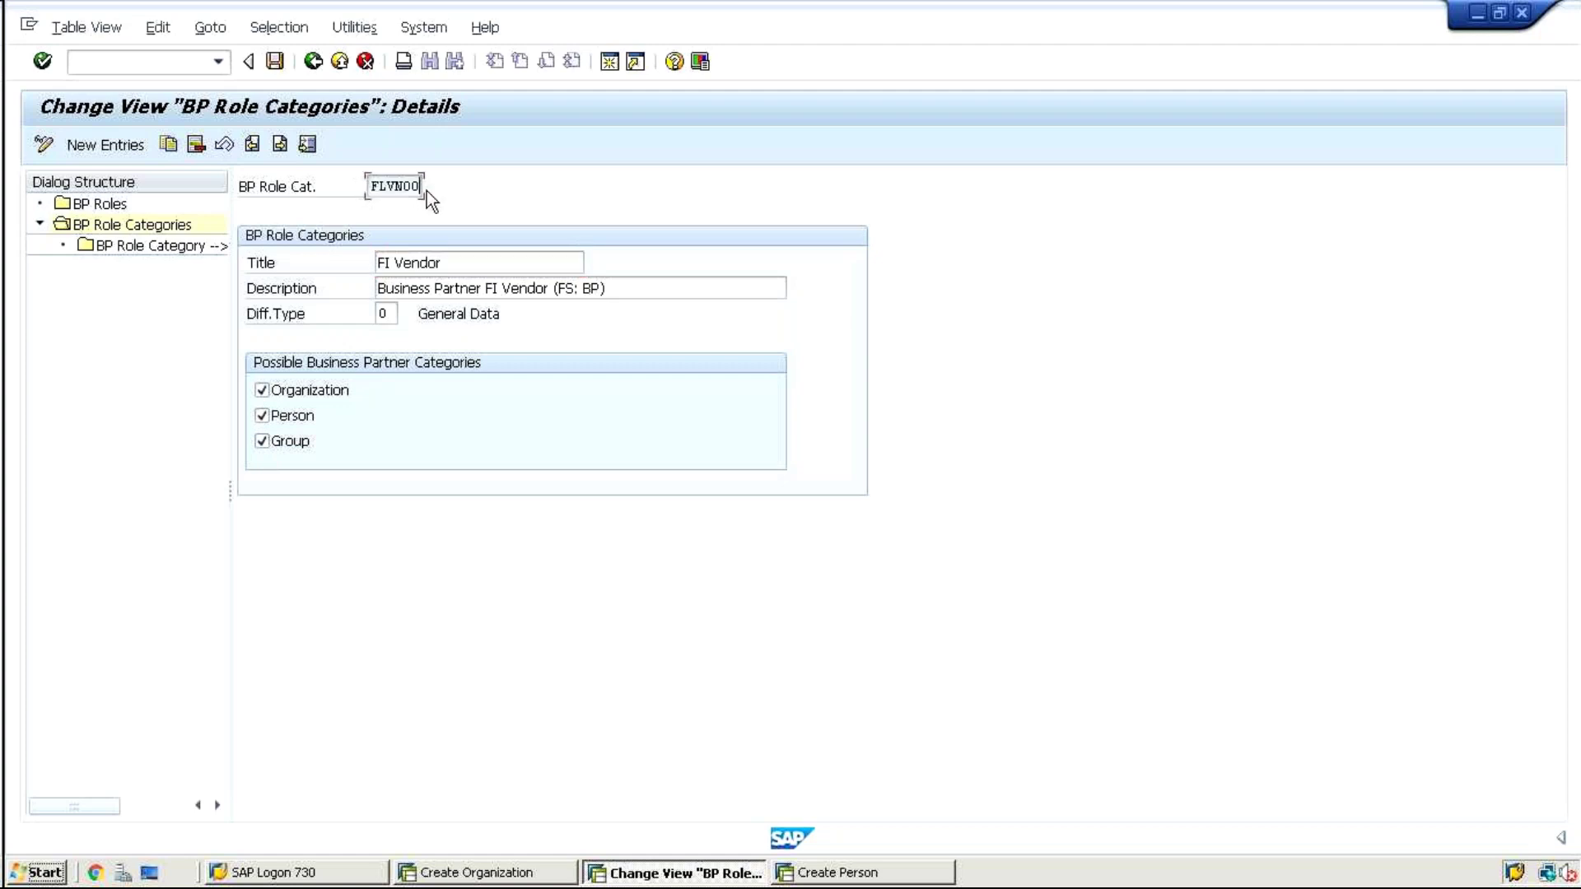
# On the Create Person form, check the role list and keep role 000000
pyautogui.click(869, 879)
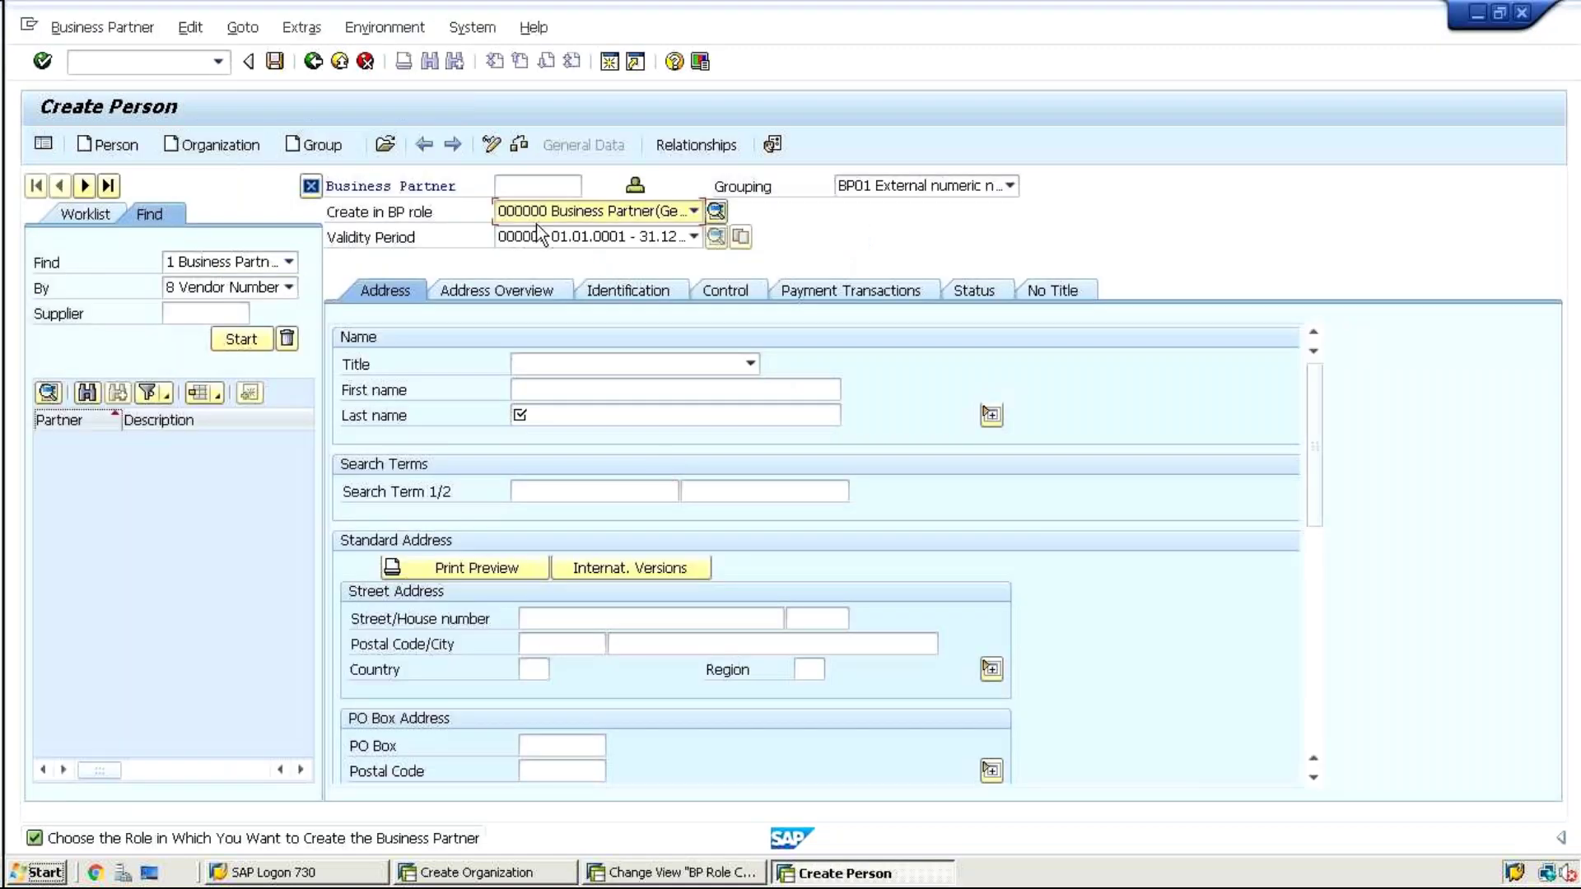
pyautogui.click(532, 214)
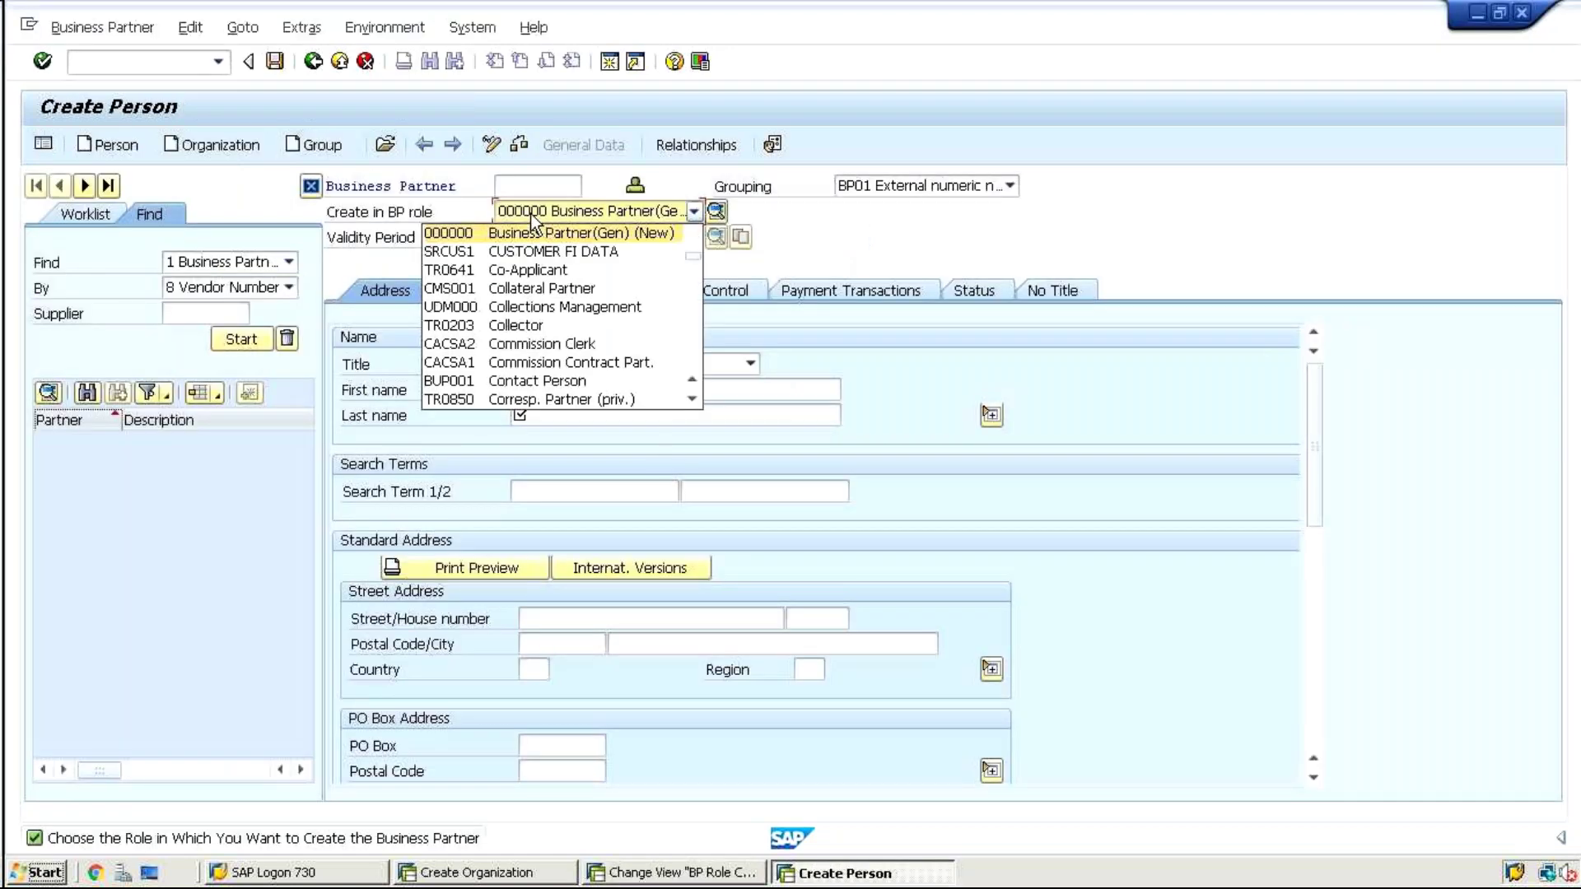
pyautogui.click(191, 173)
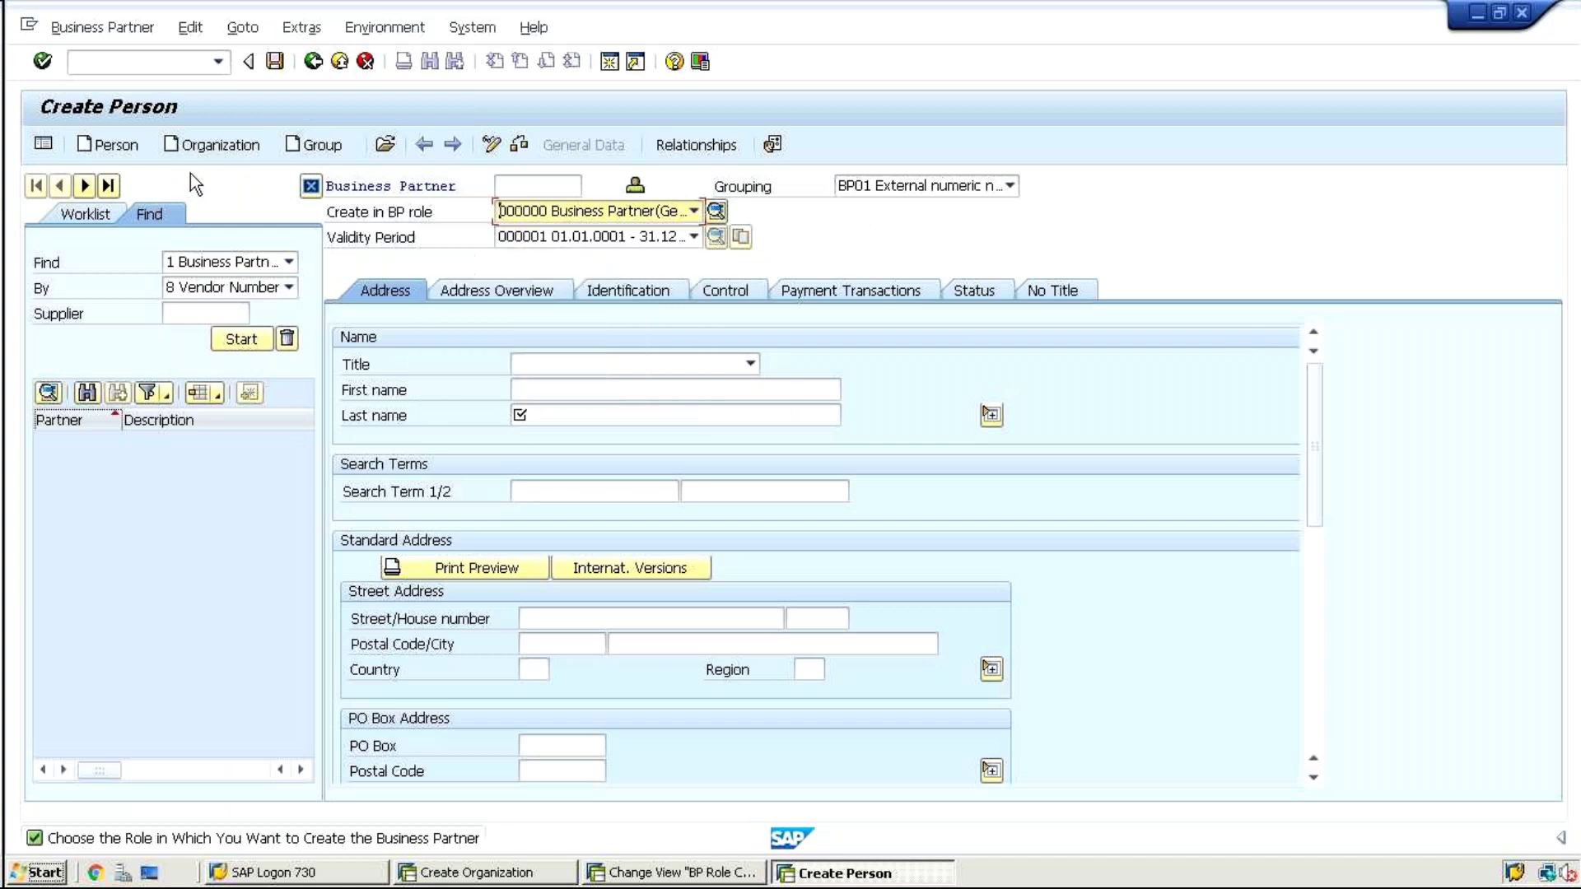
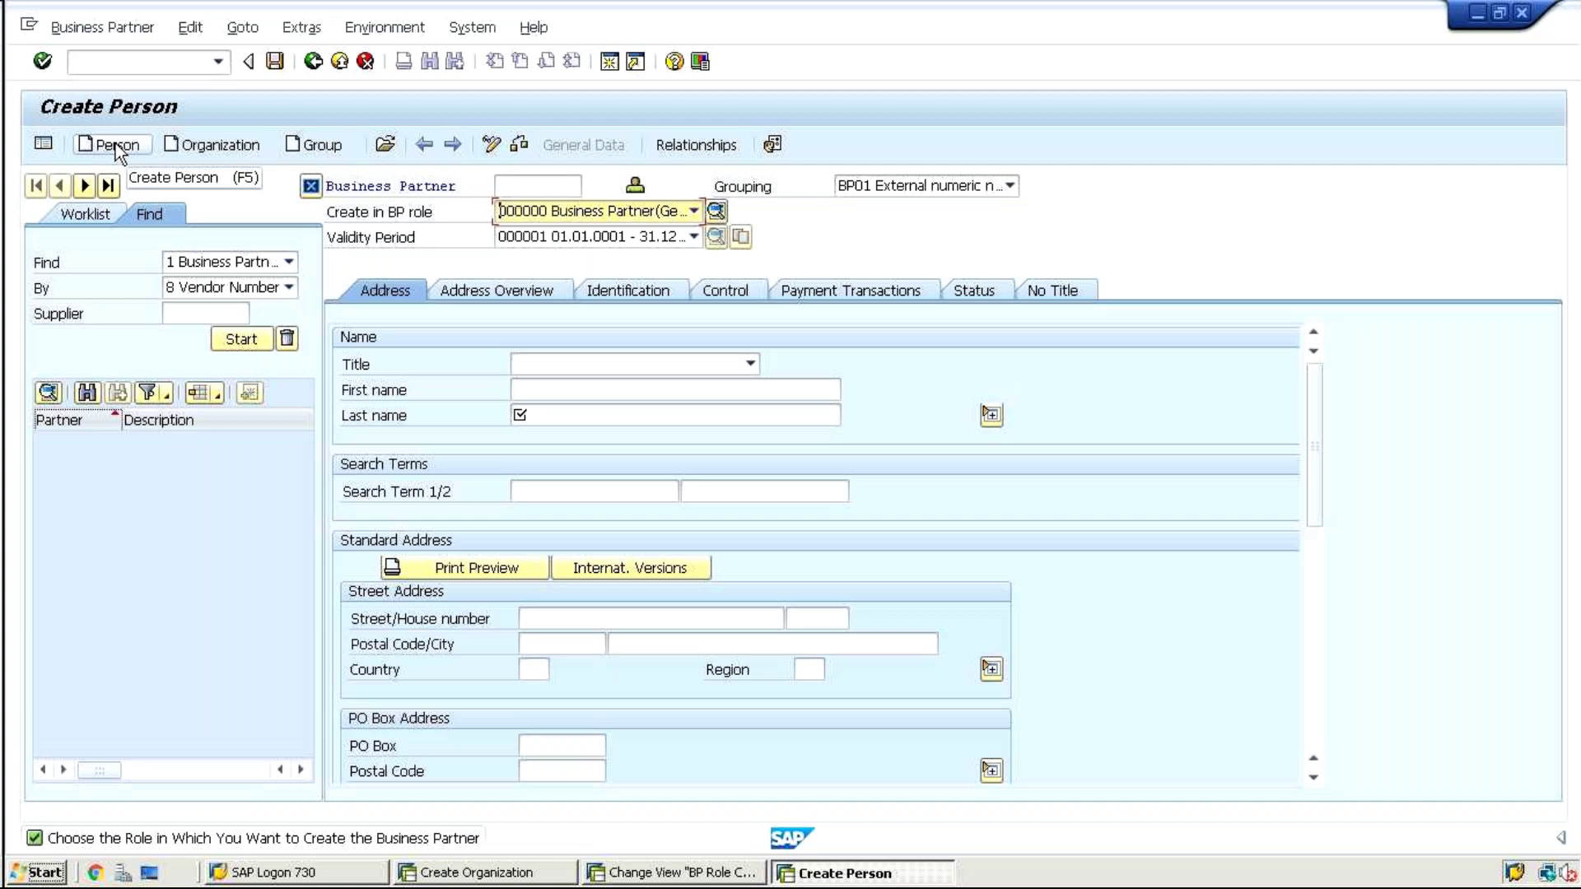
# Switch the new partner to person creation without saving, checking the Excel notes in between
pyautogui.click(115, 143)
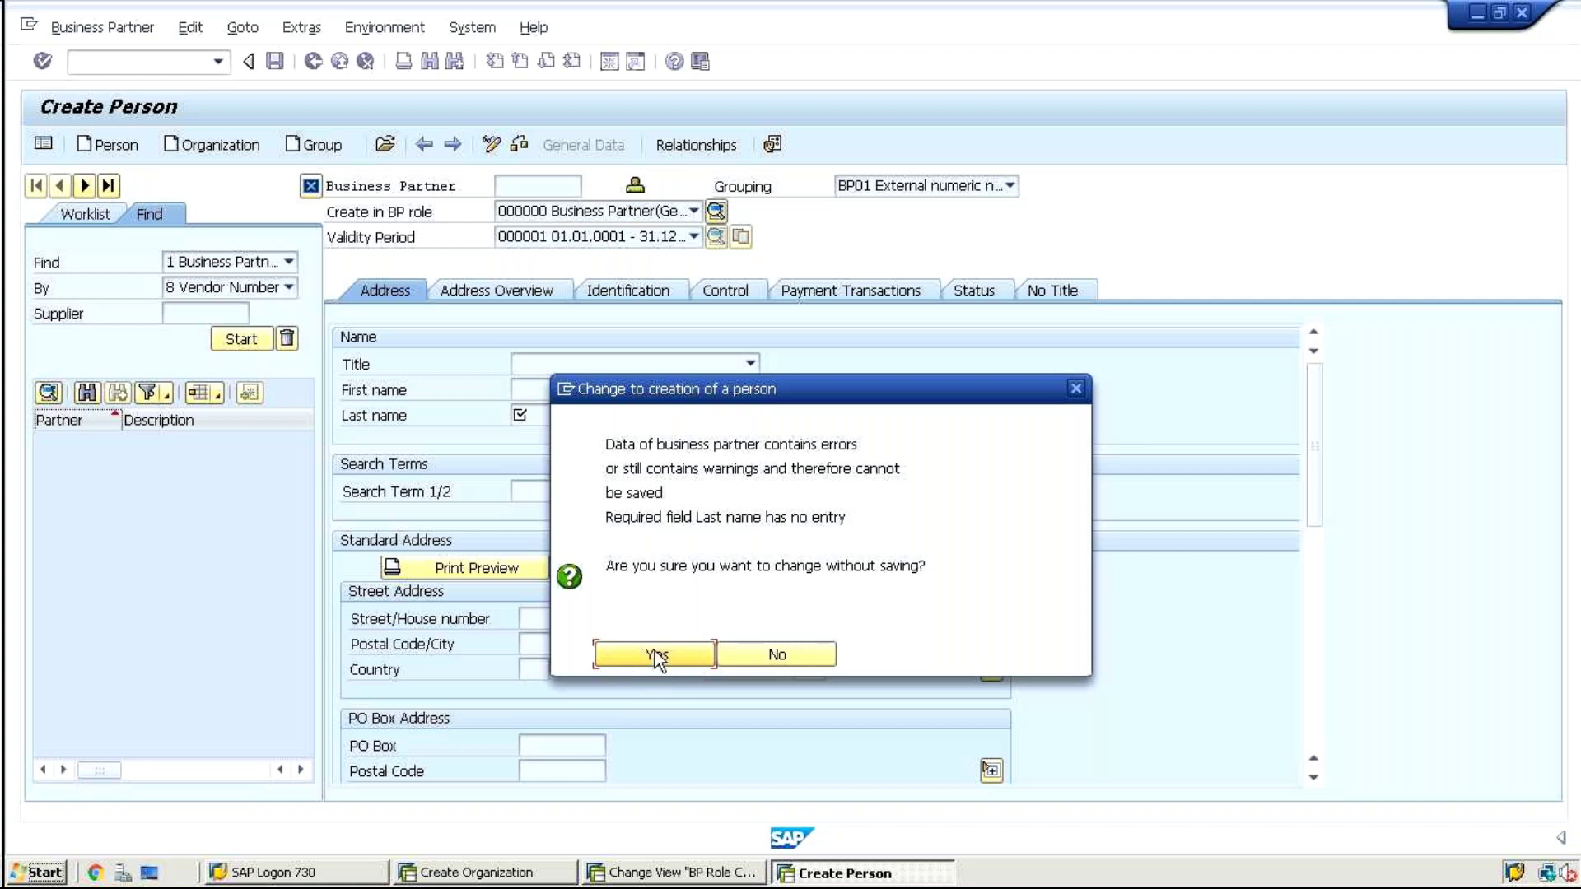
pyautogui.click(655, 653)
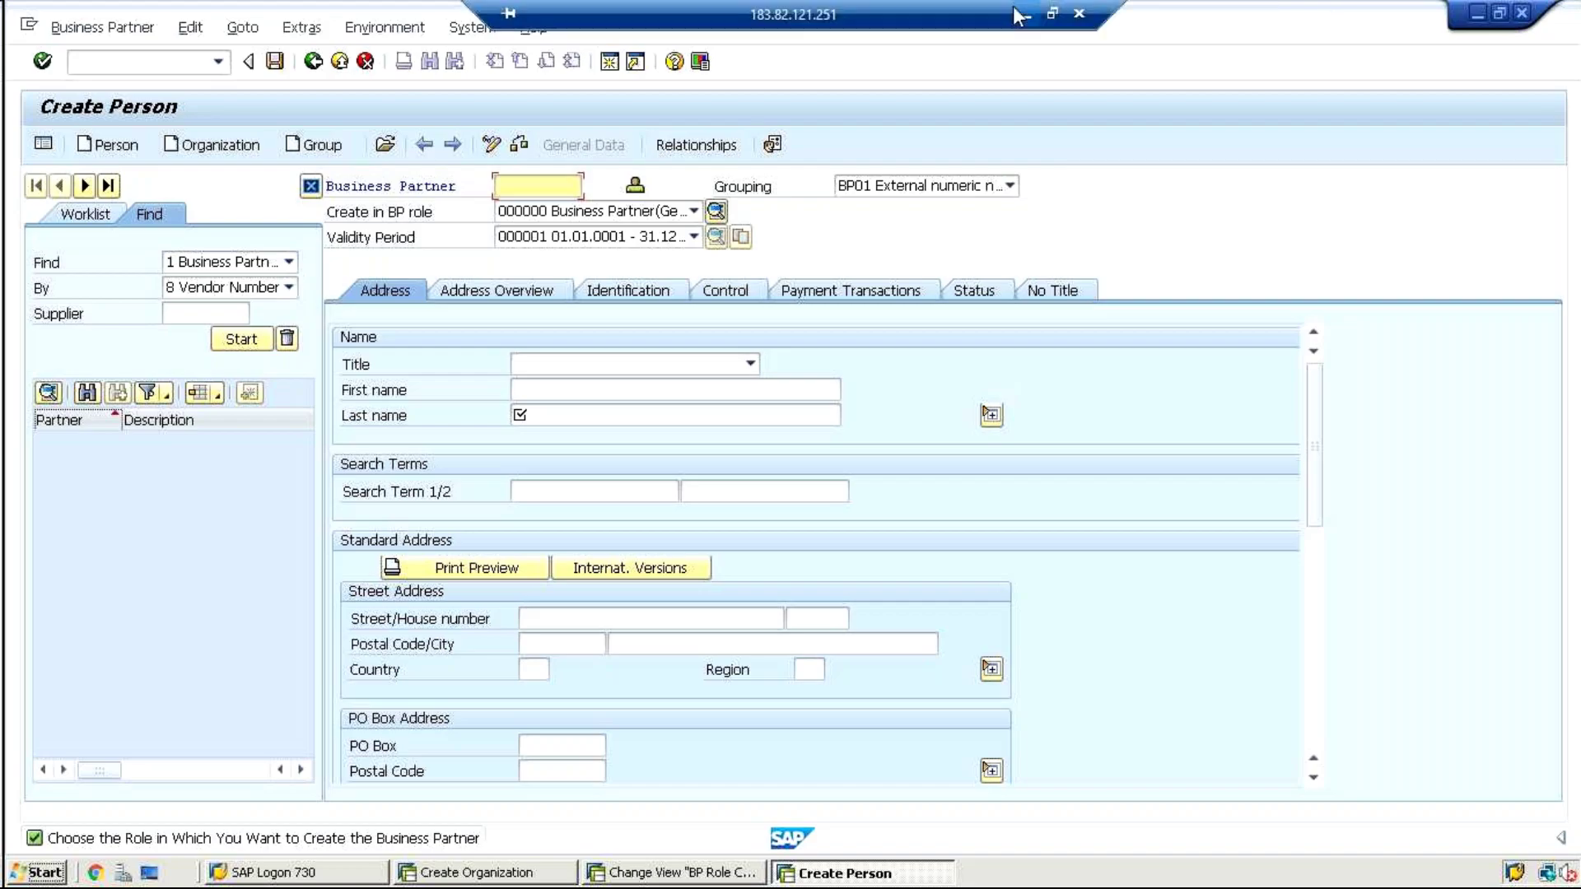
pyautogui.click(1066, 12)
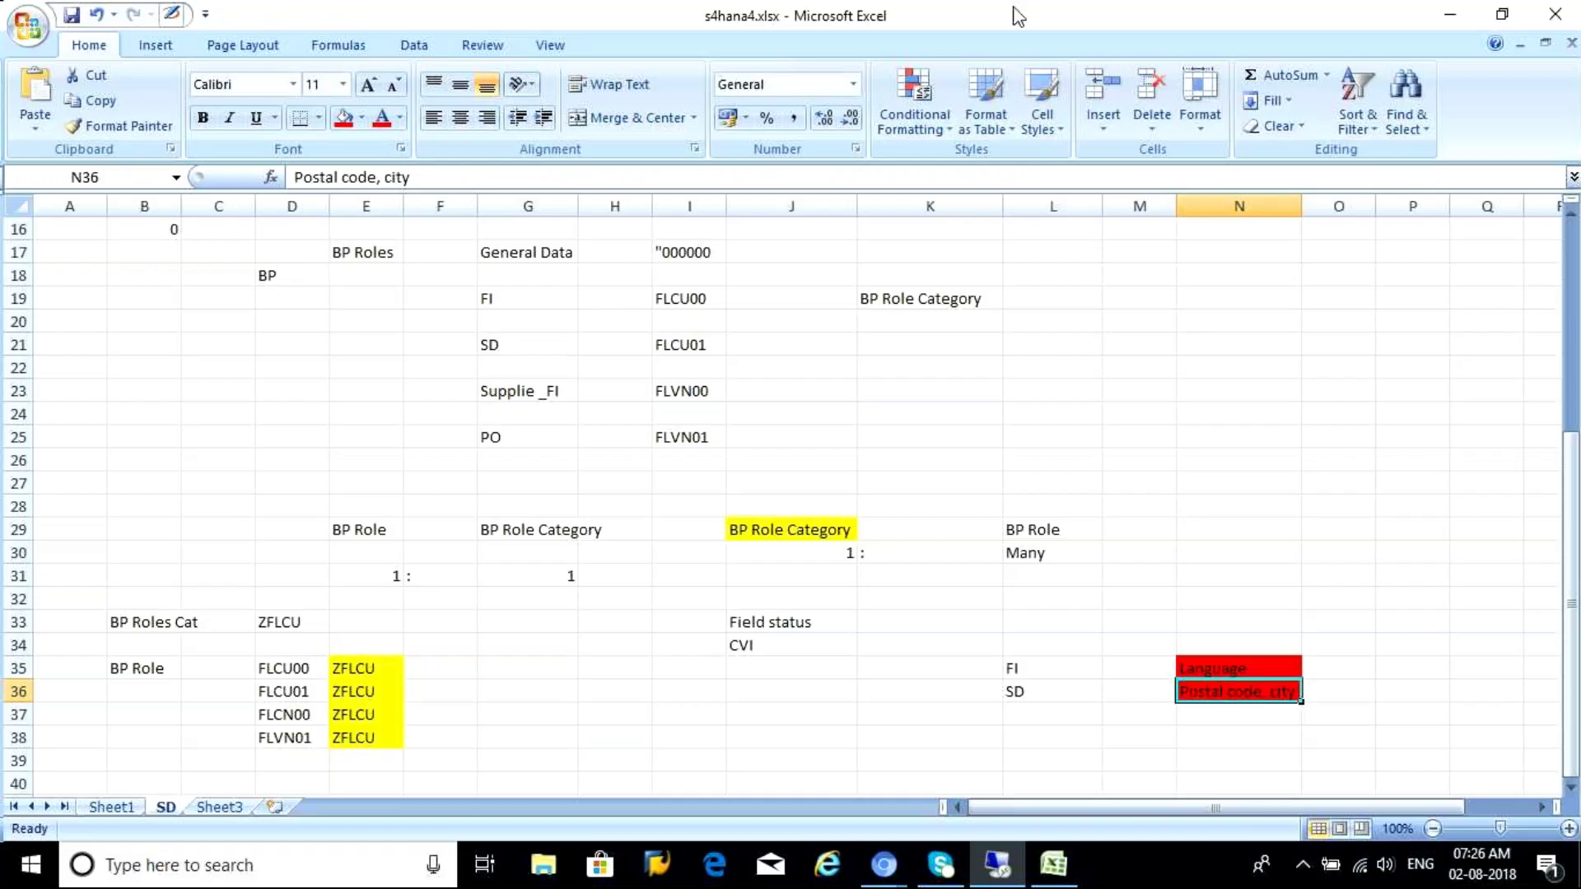
pyautogui.click(997, 864)
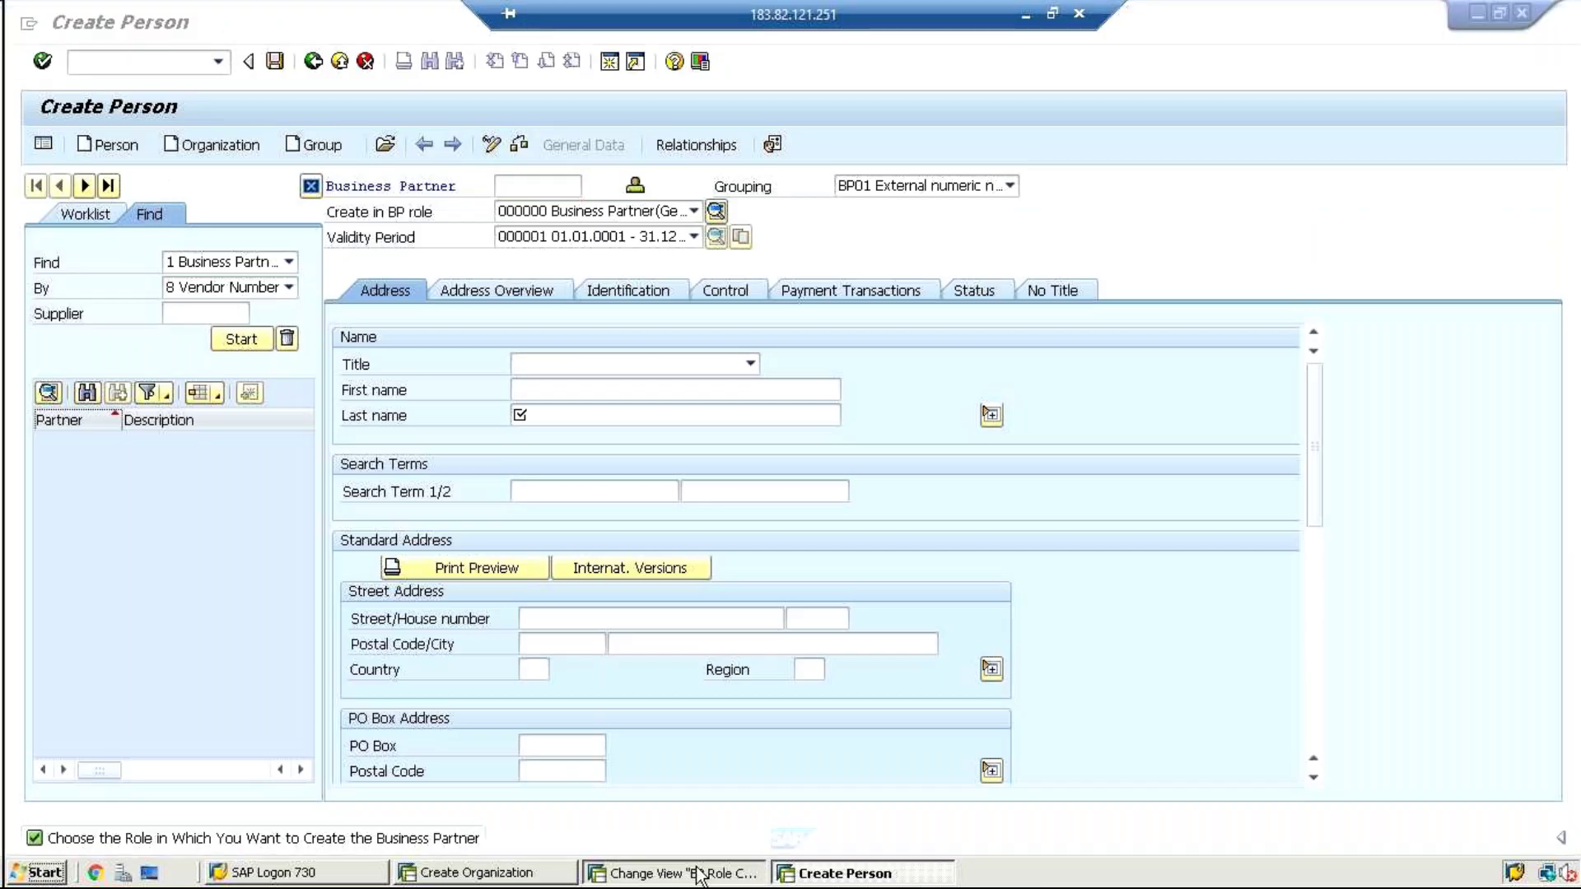
# Back out of BP Role Categories and BP Roles to the Display IMG tree, then resume organization creation
pyautogui.click(683, 873)
pyautogui.click(313, 63)
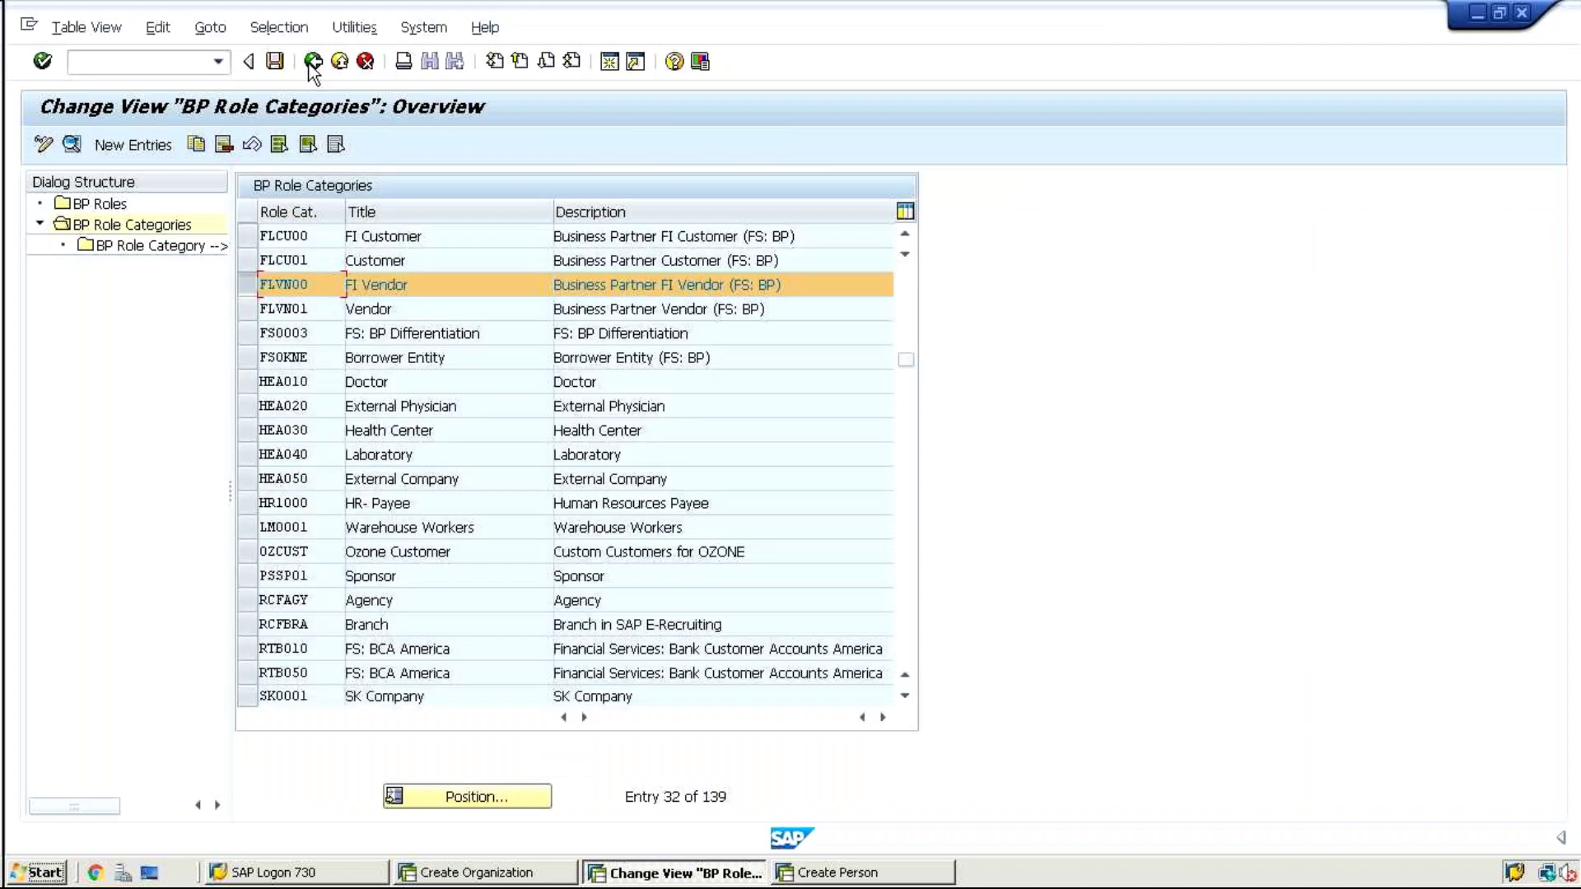
pyautogui.click(313, 62)
pyautogui.click(313, 62)
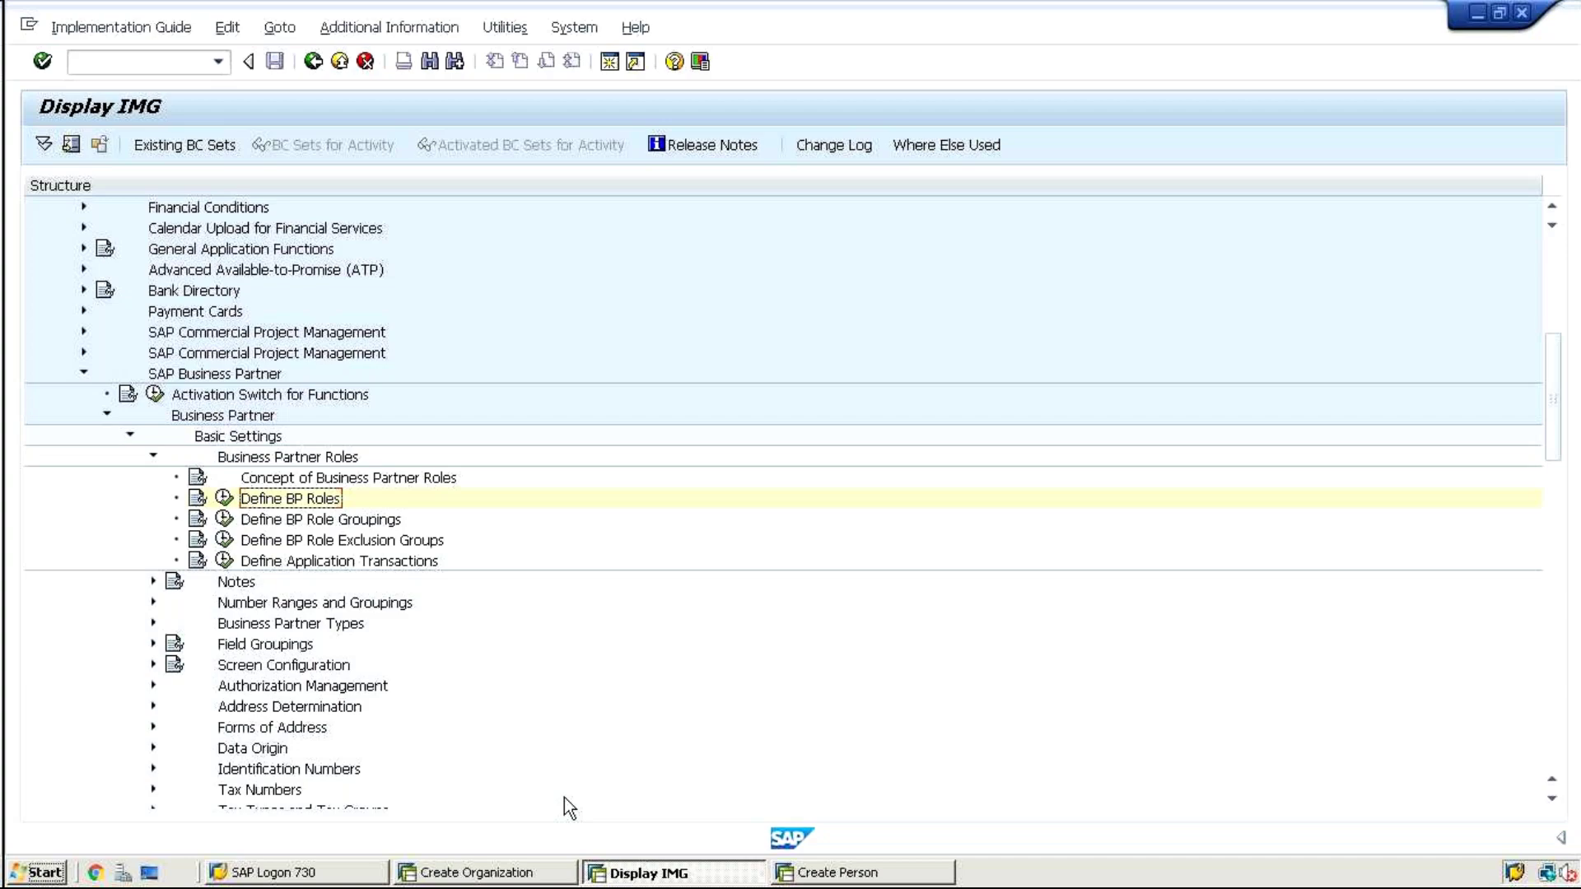
pyautogui.click(1023, 15)
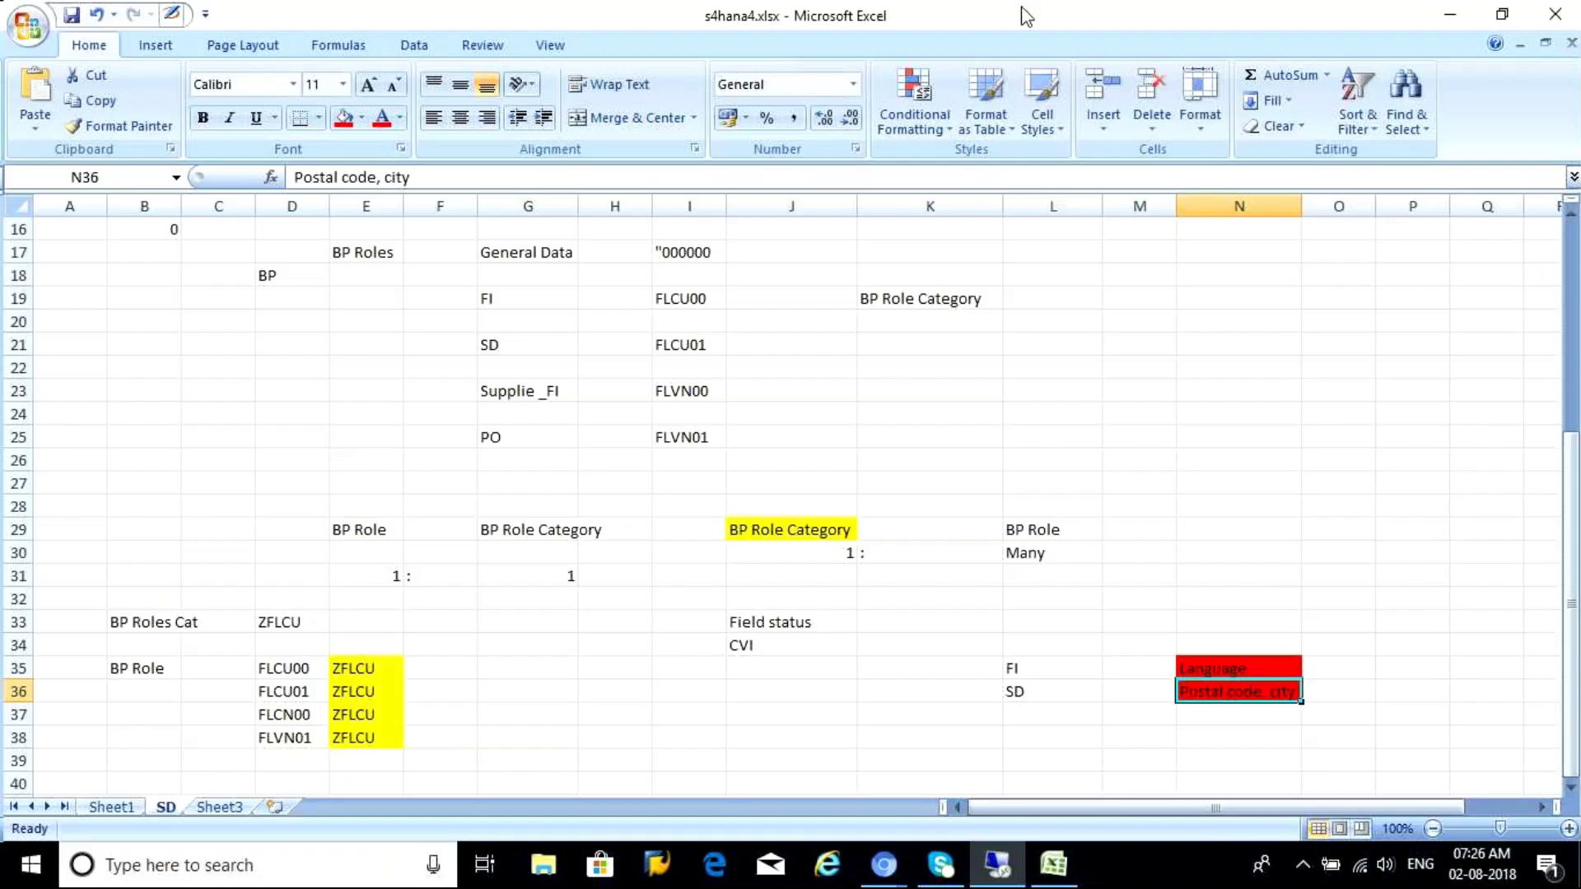
pyautogui.click(997, 873)
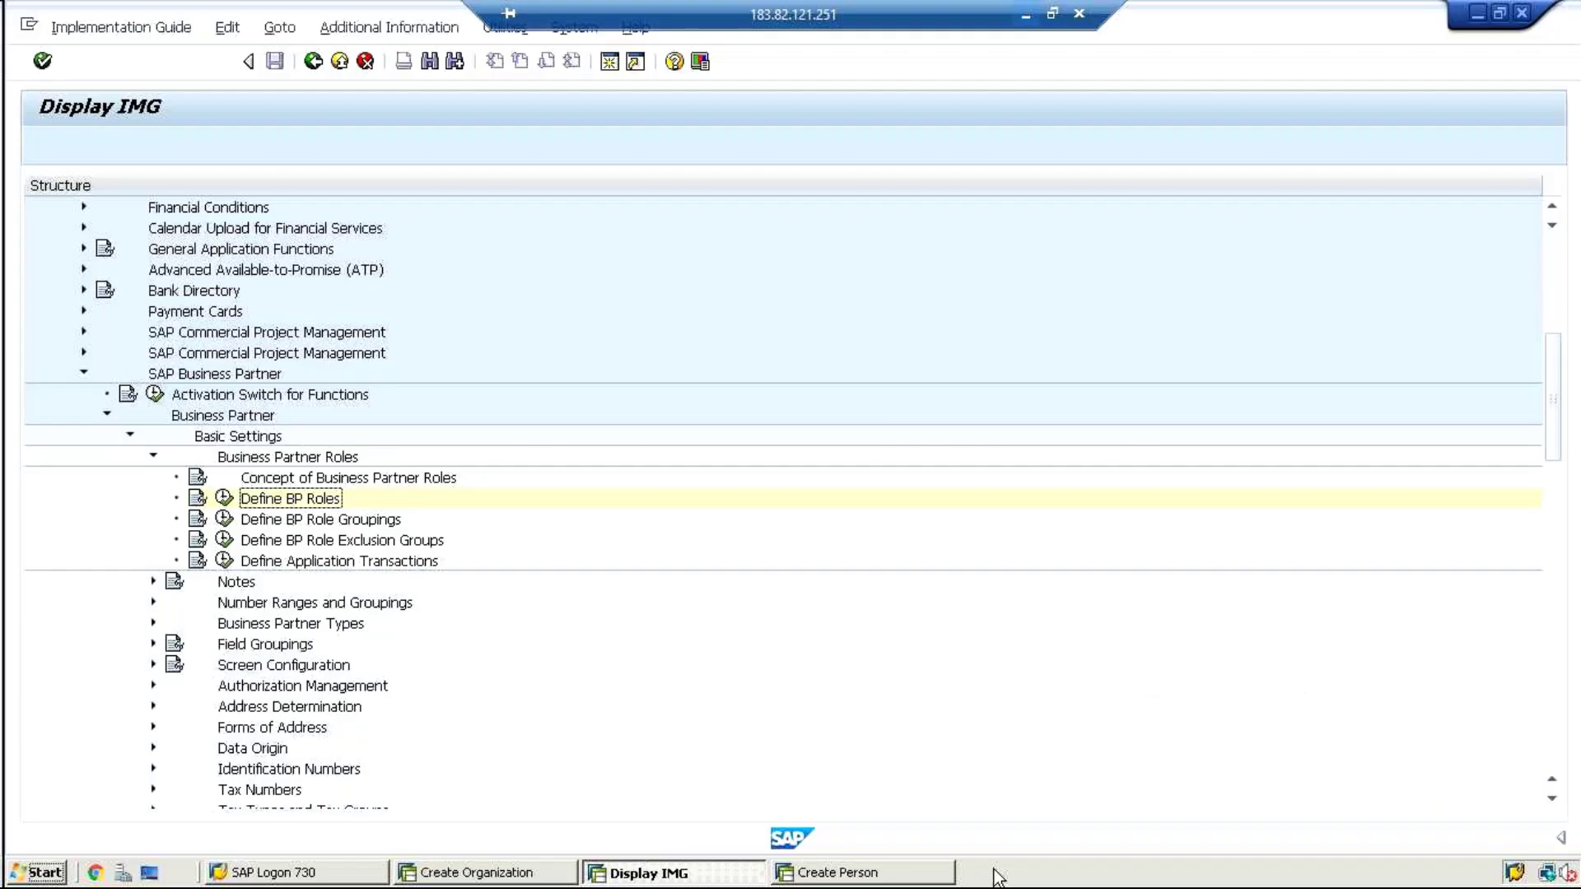
pyautogui.click(451, 881)
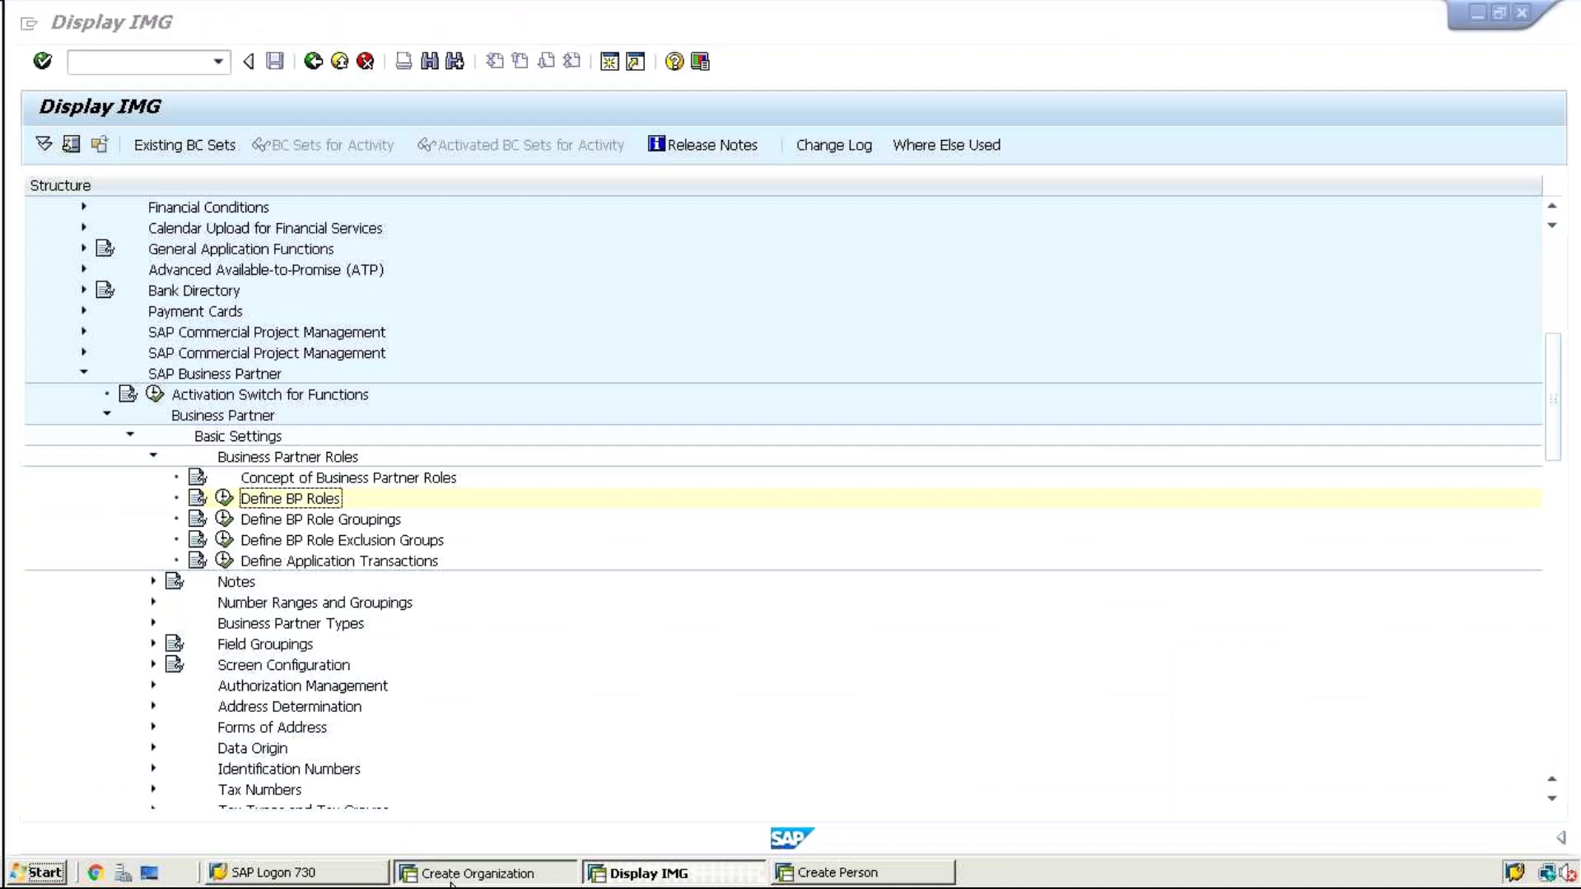
# Set BP type 0001 on the Control tab and choose role FLCU00 Customer (Fin.Accounting) for creation
pyautogui.write('FLVN')
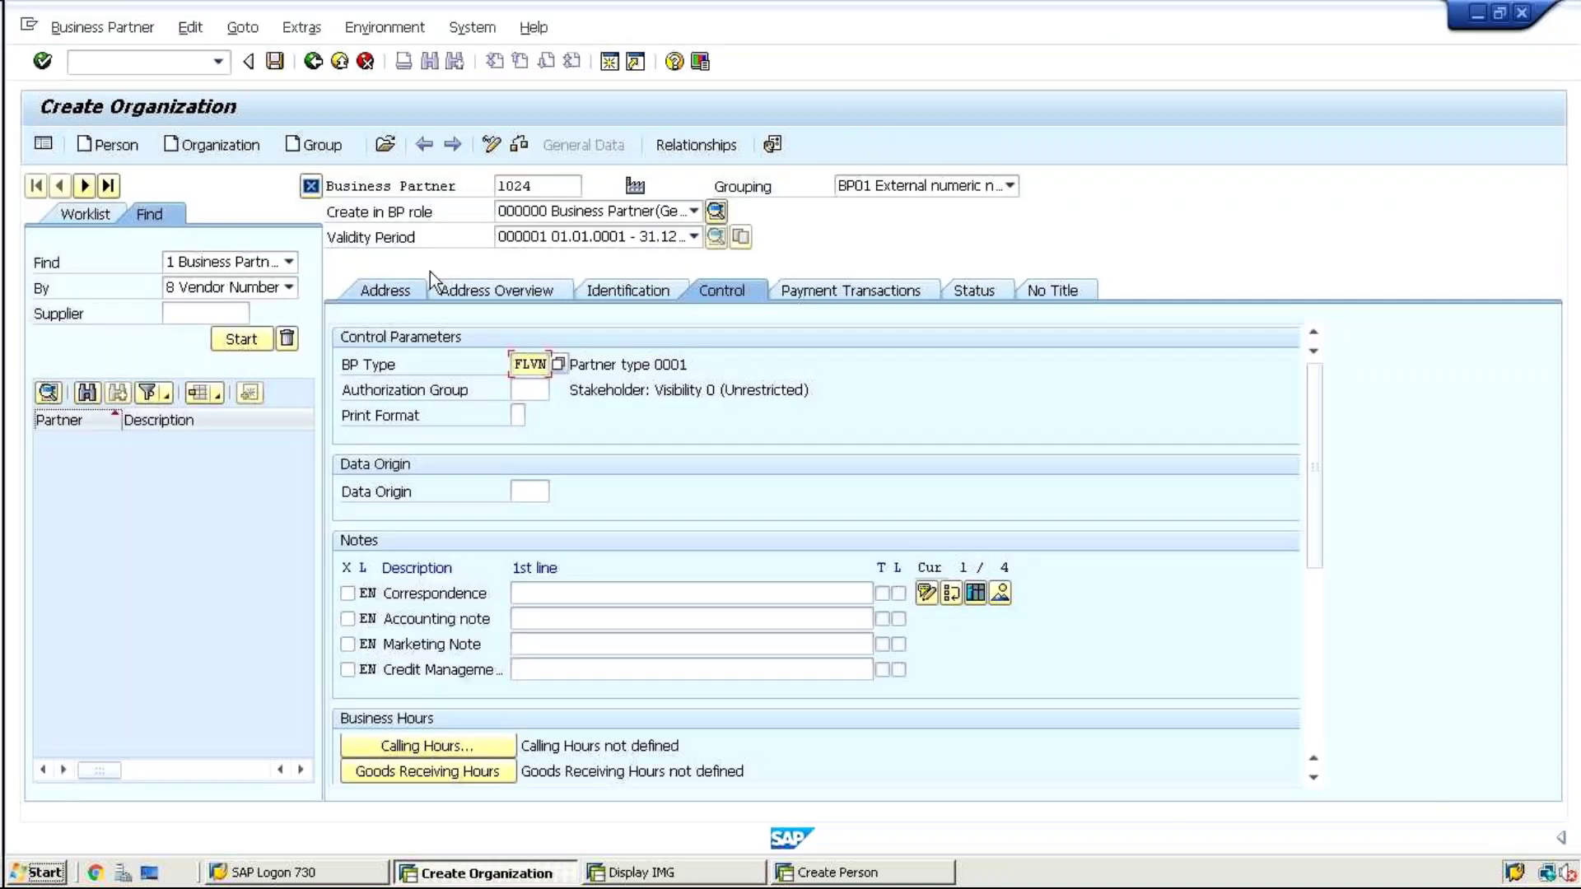
pyautogui.press('Return')
pyautogui.press('BackSpace')
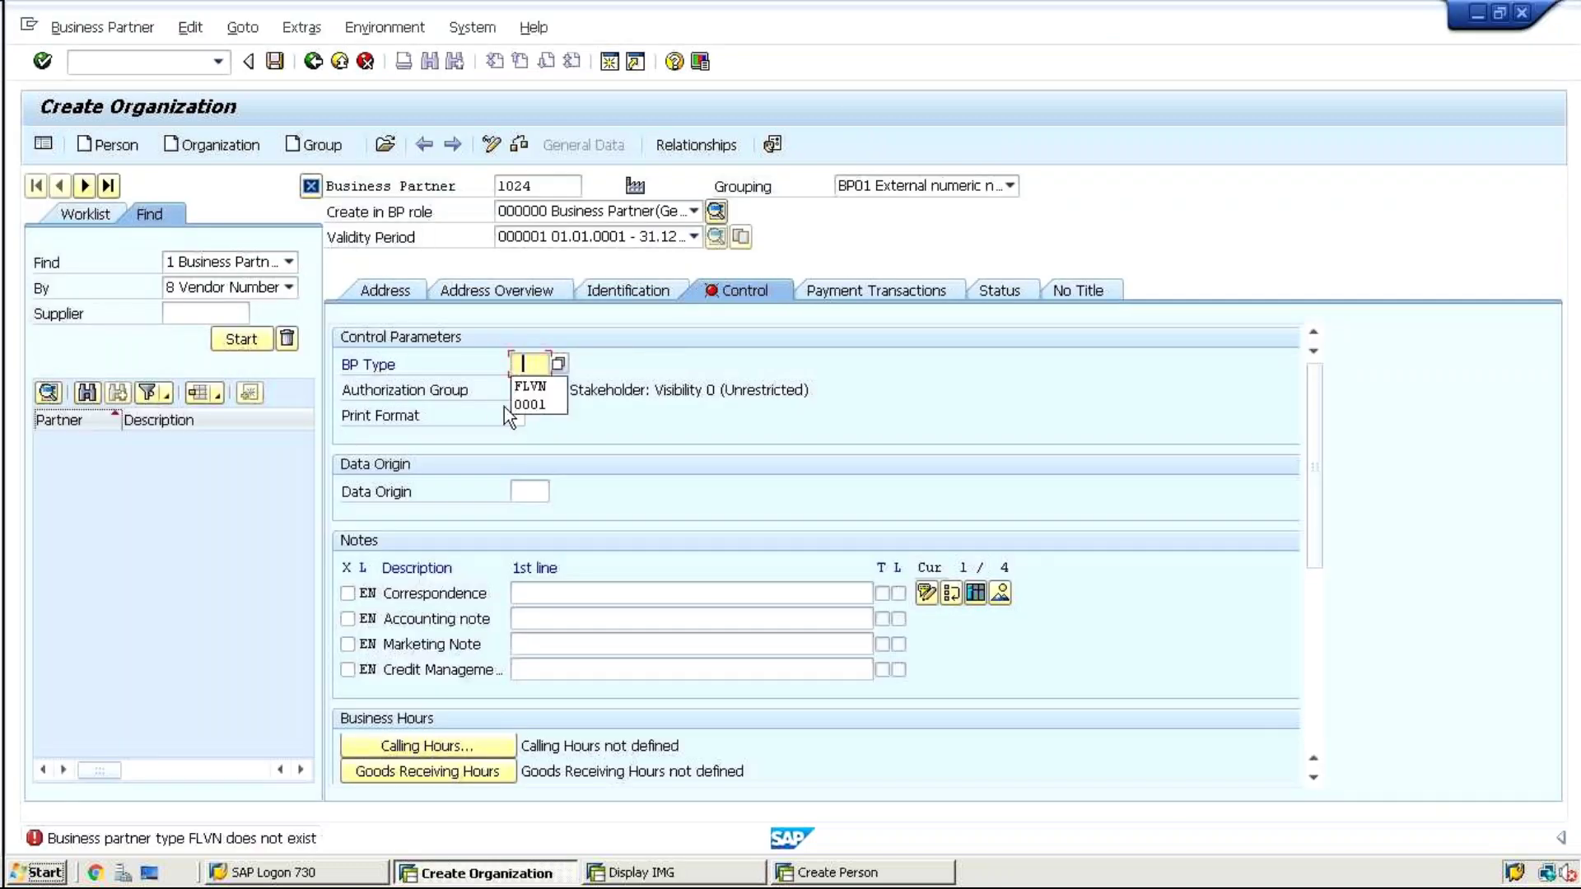
pyautogui.click(525, 404)
pyautogui.press('Return')
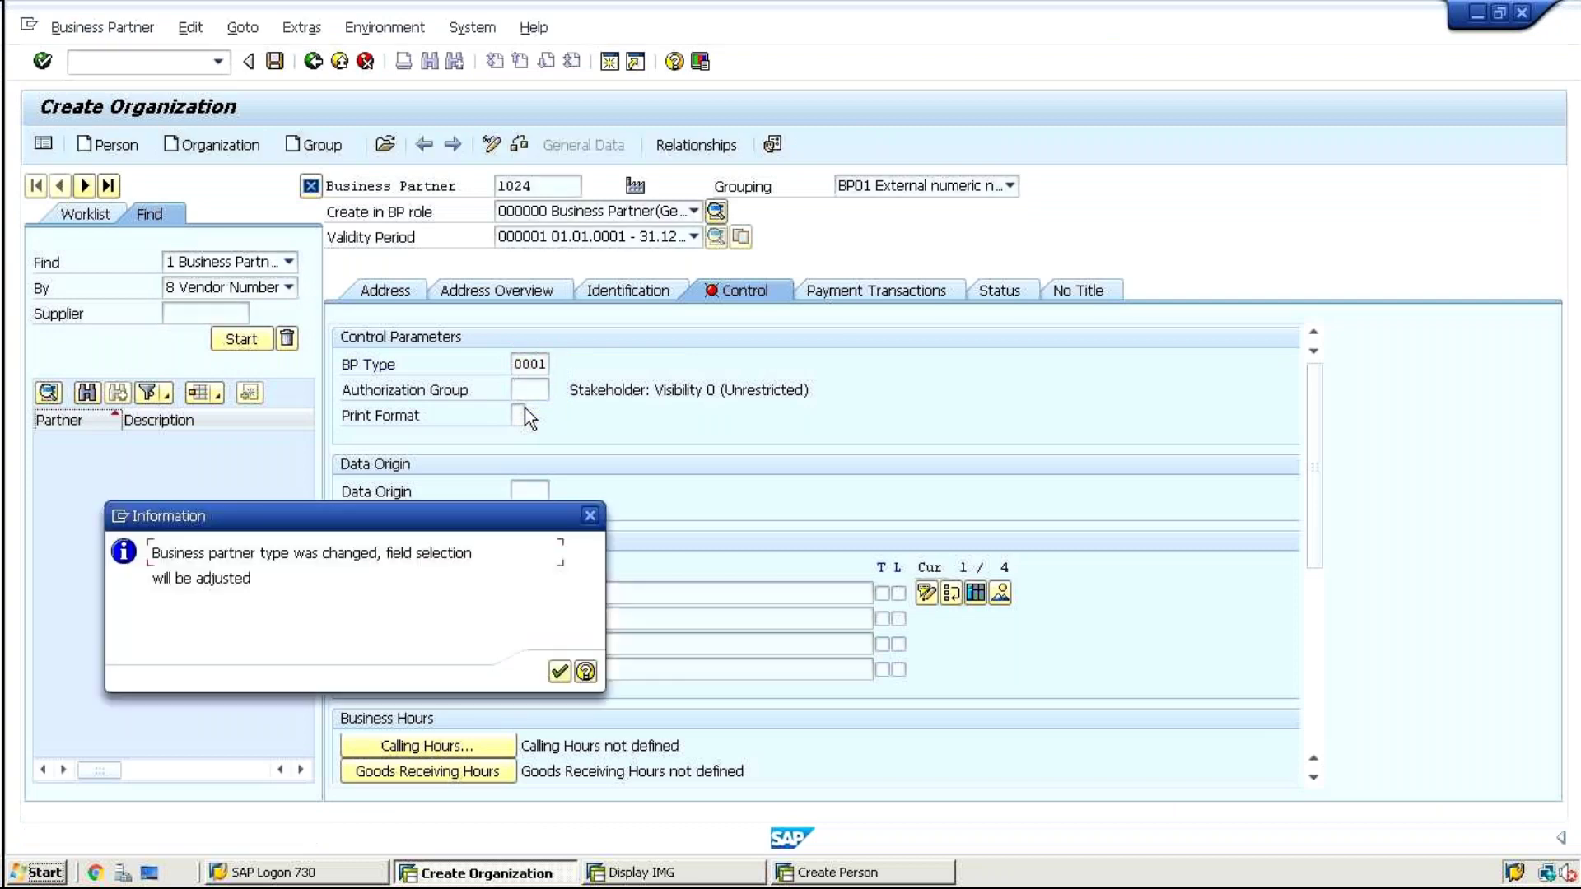
pyautogui.press('Return')
pyautogui.click(517, 213)
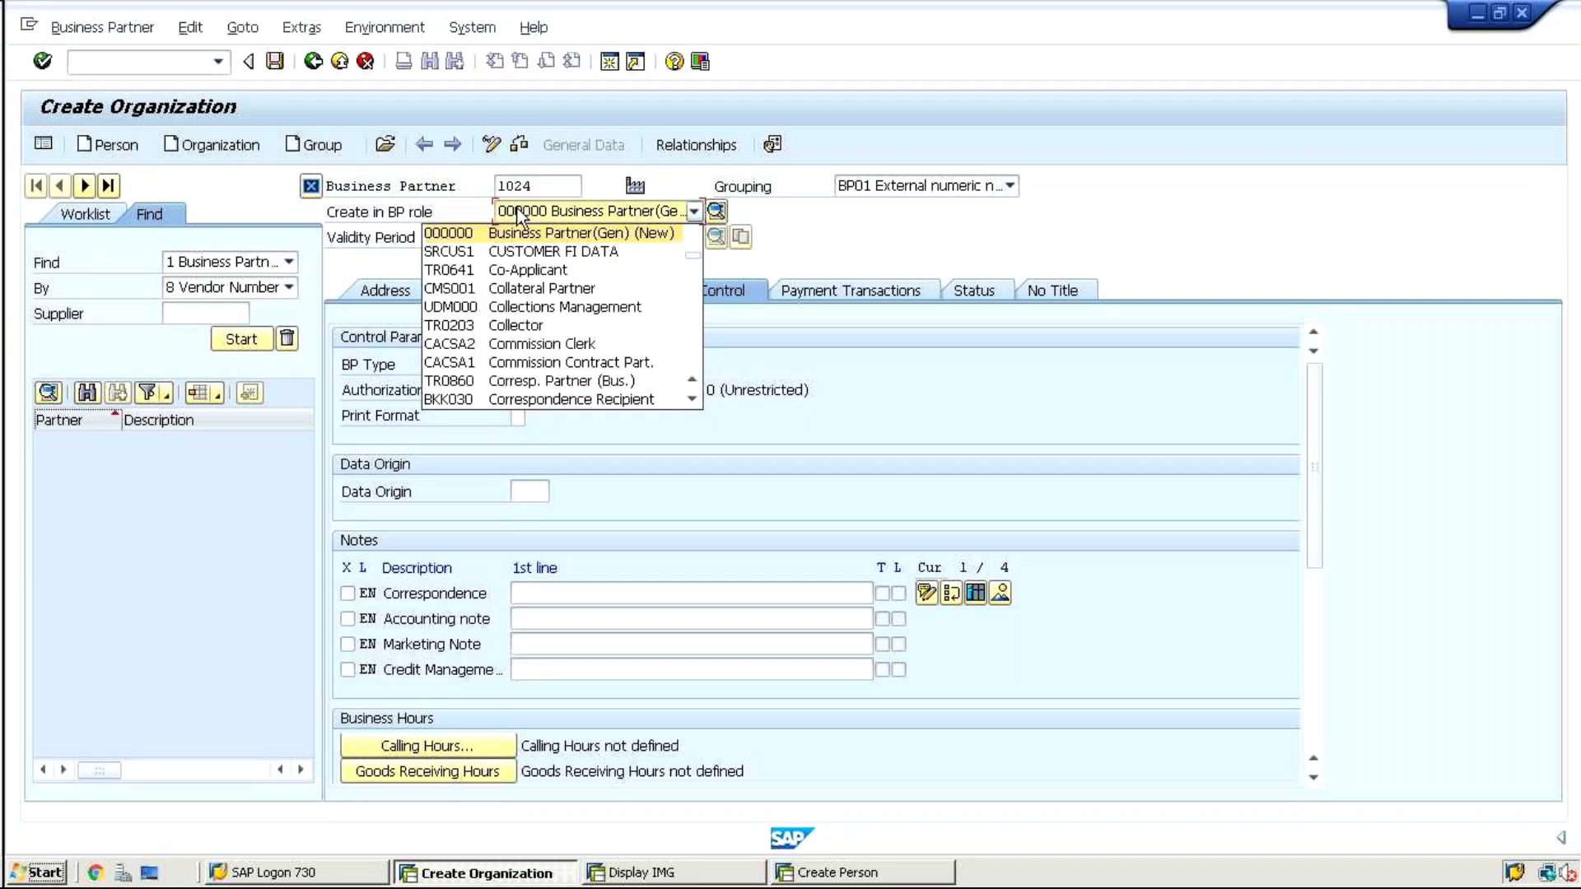
pyautogui.press('f')
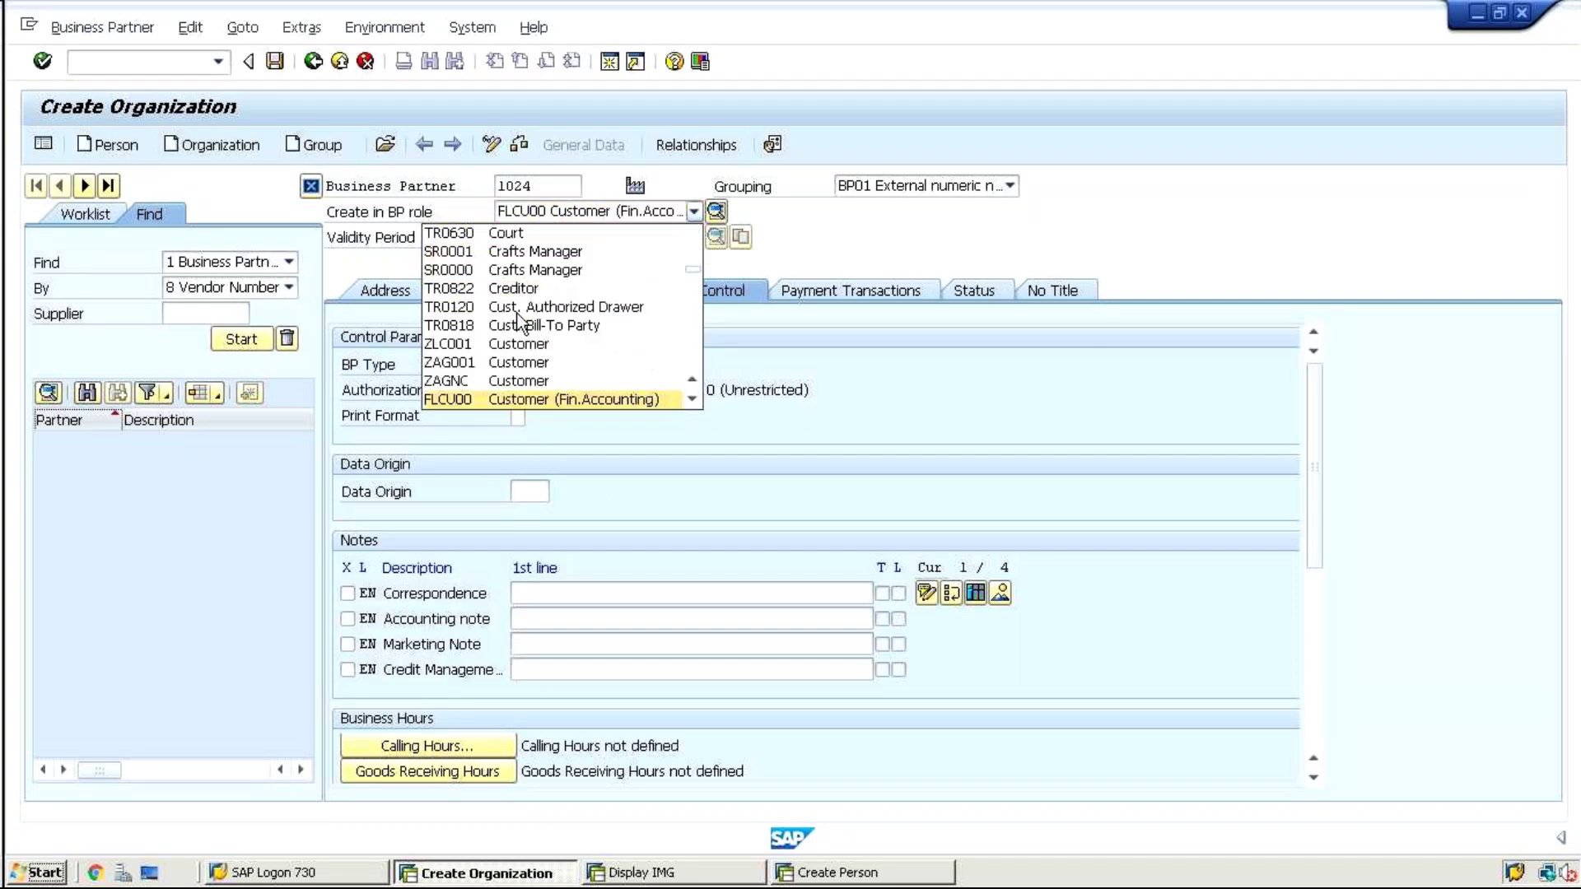
pyautogui.press('Return')
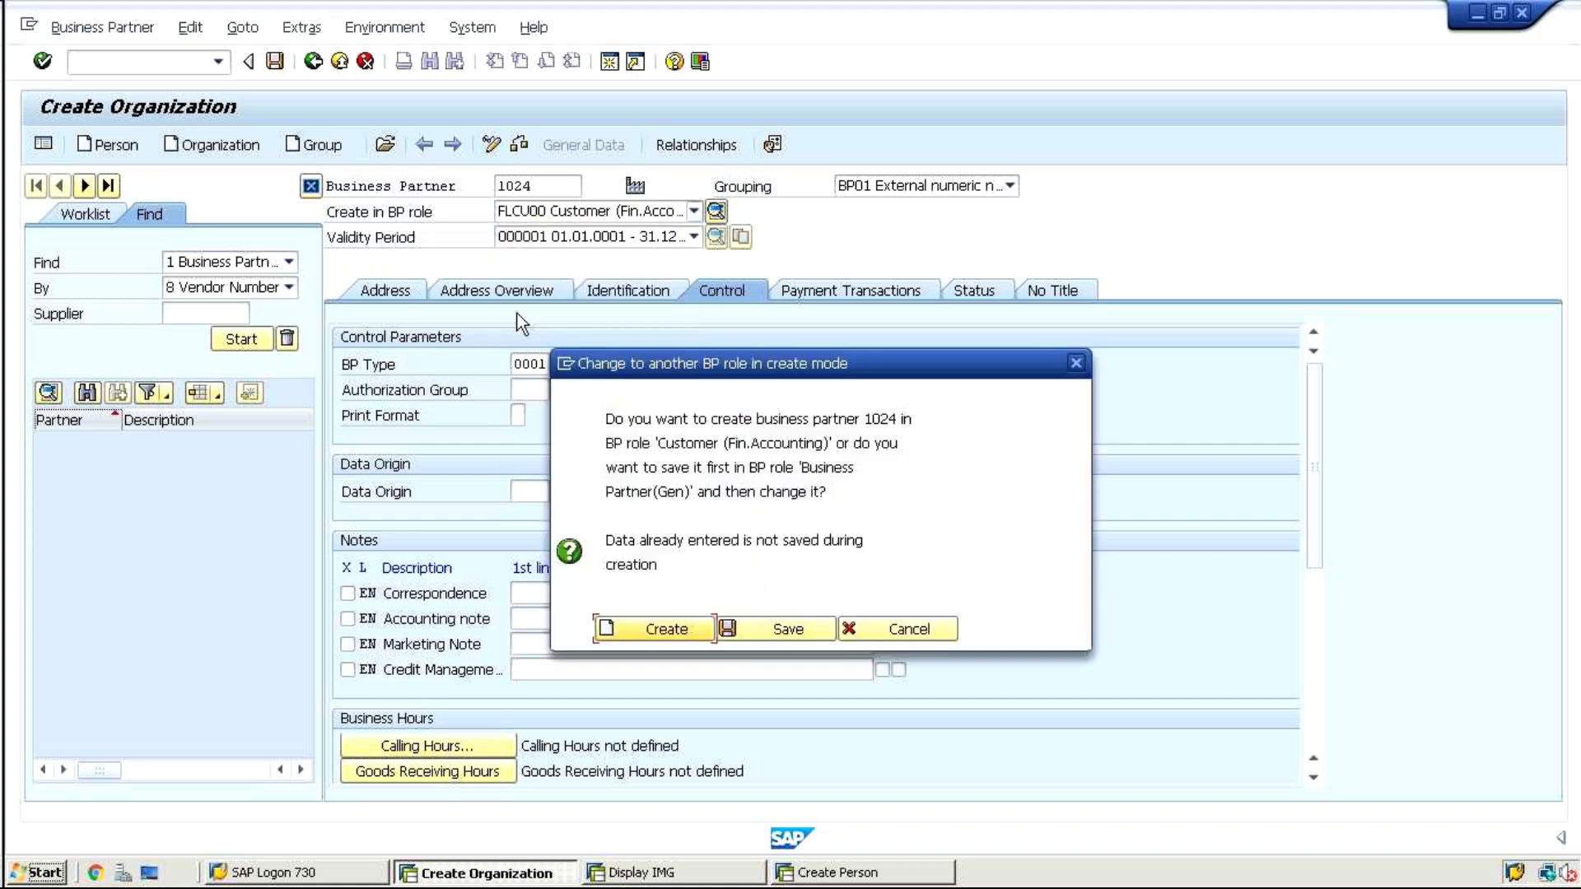
# Confirm creation in the customer role and fill the organization name 'test'
pyautogui.click(638, 627)
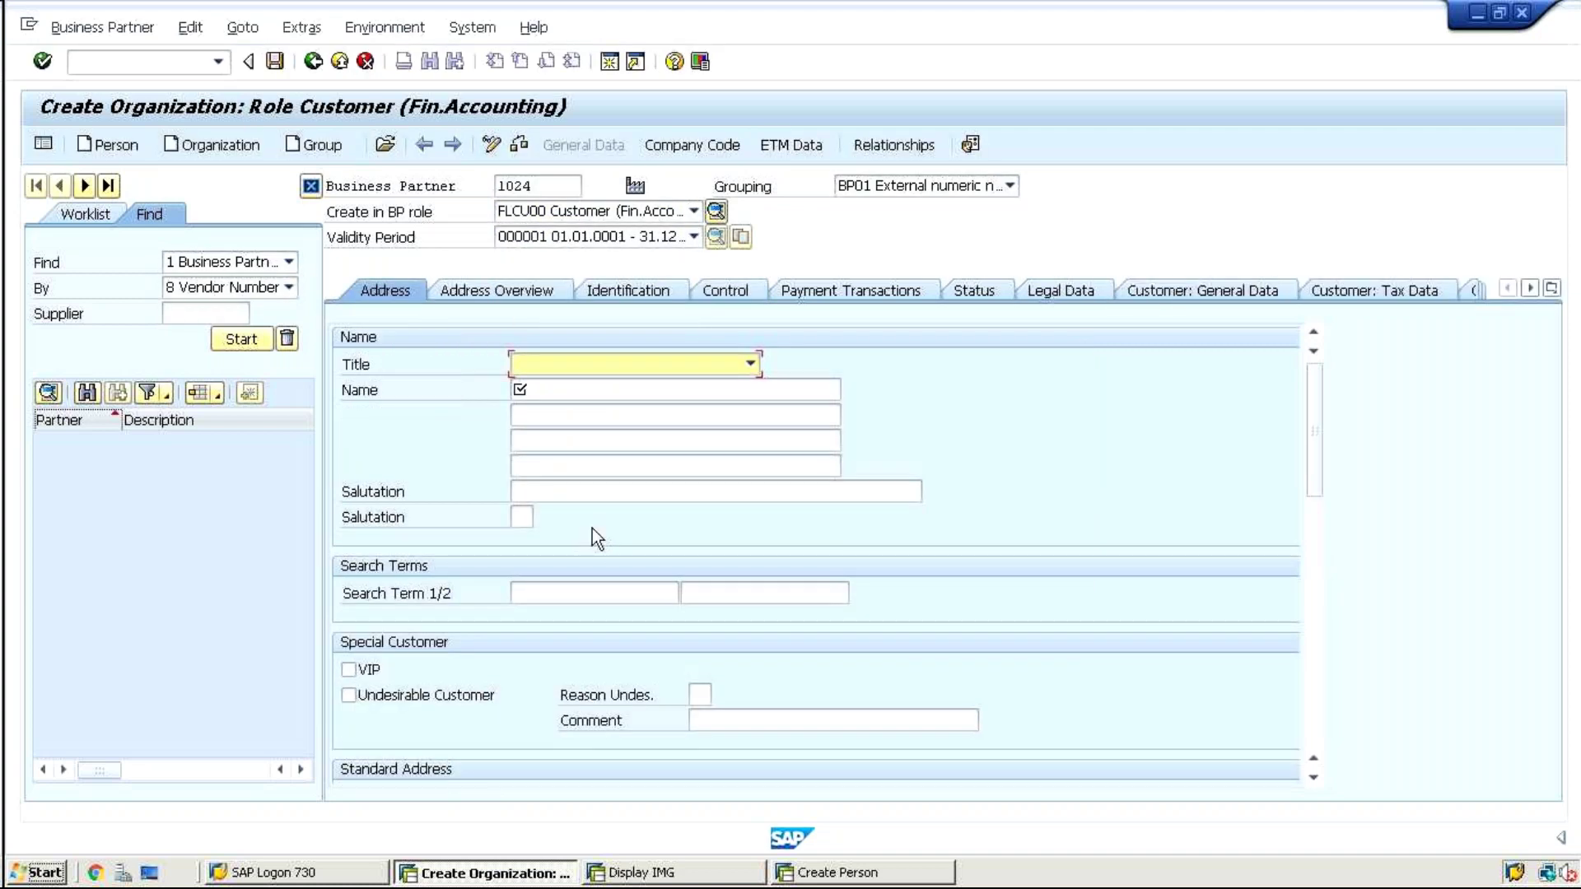
pyautogui.click(541, 389)
pyautogui.press('Down')
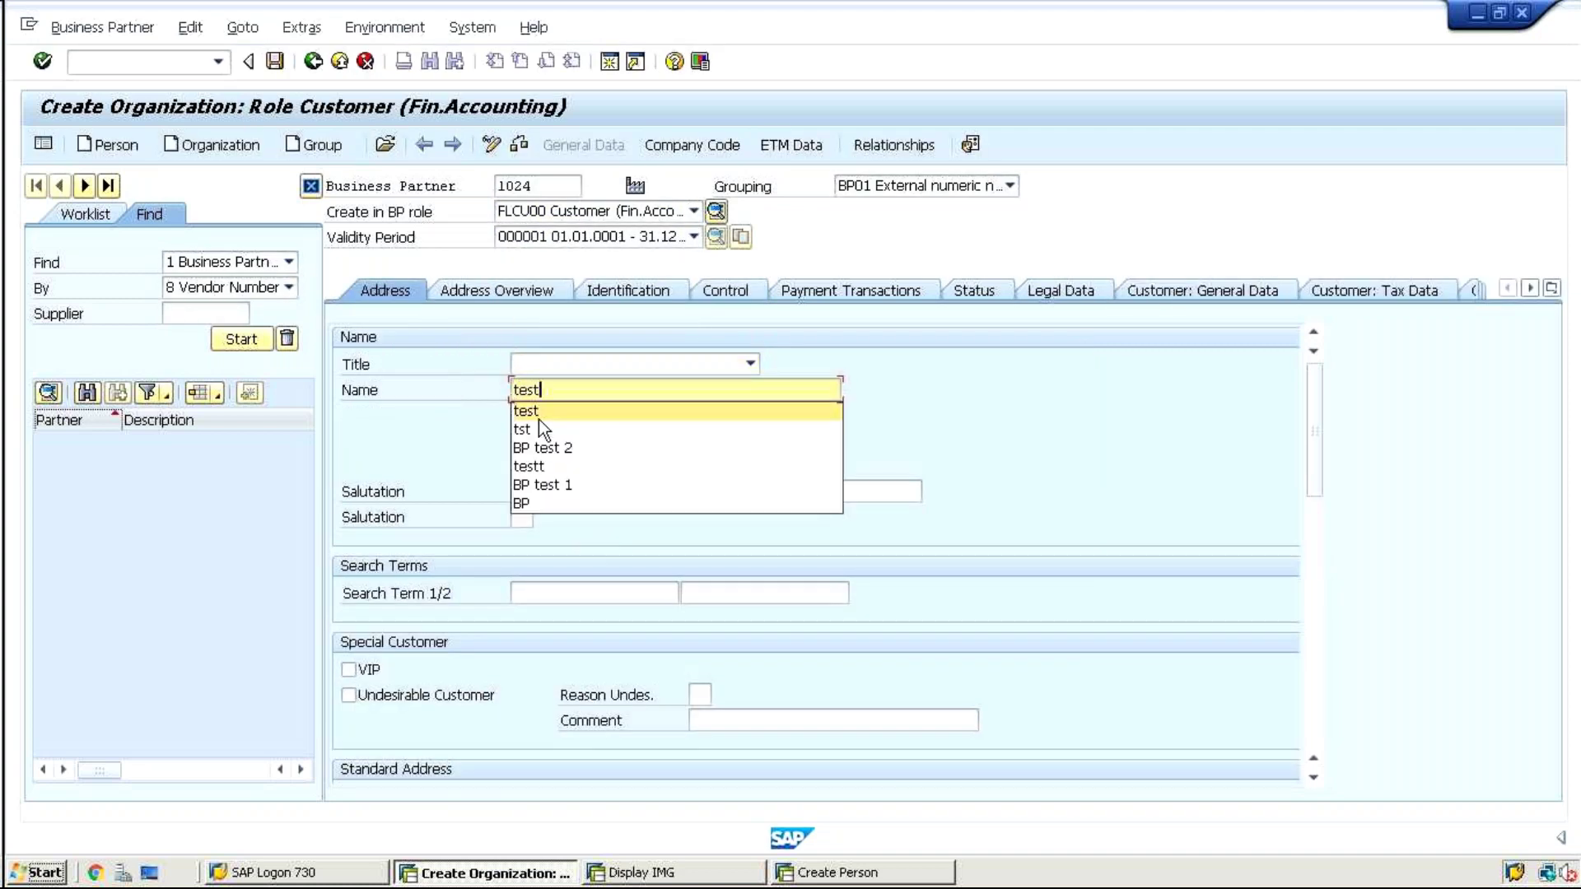
pyautogui.press('Return')
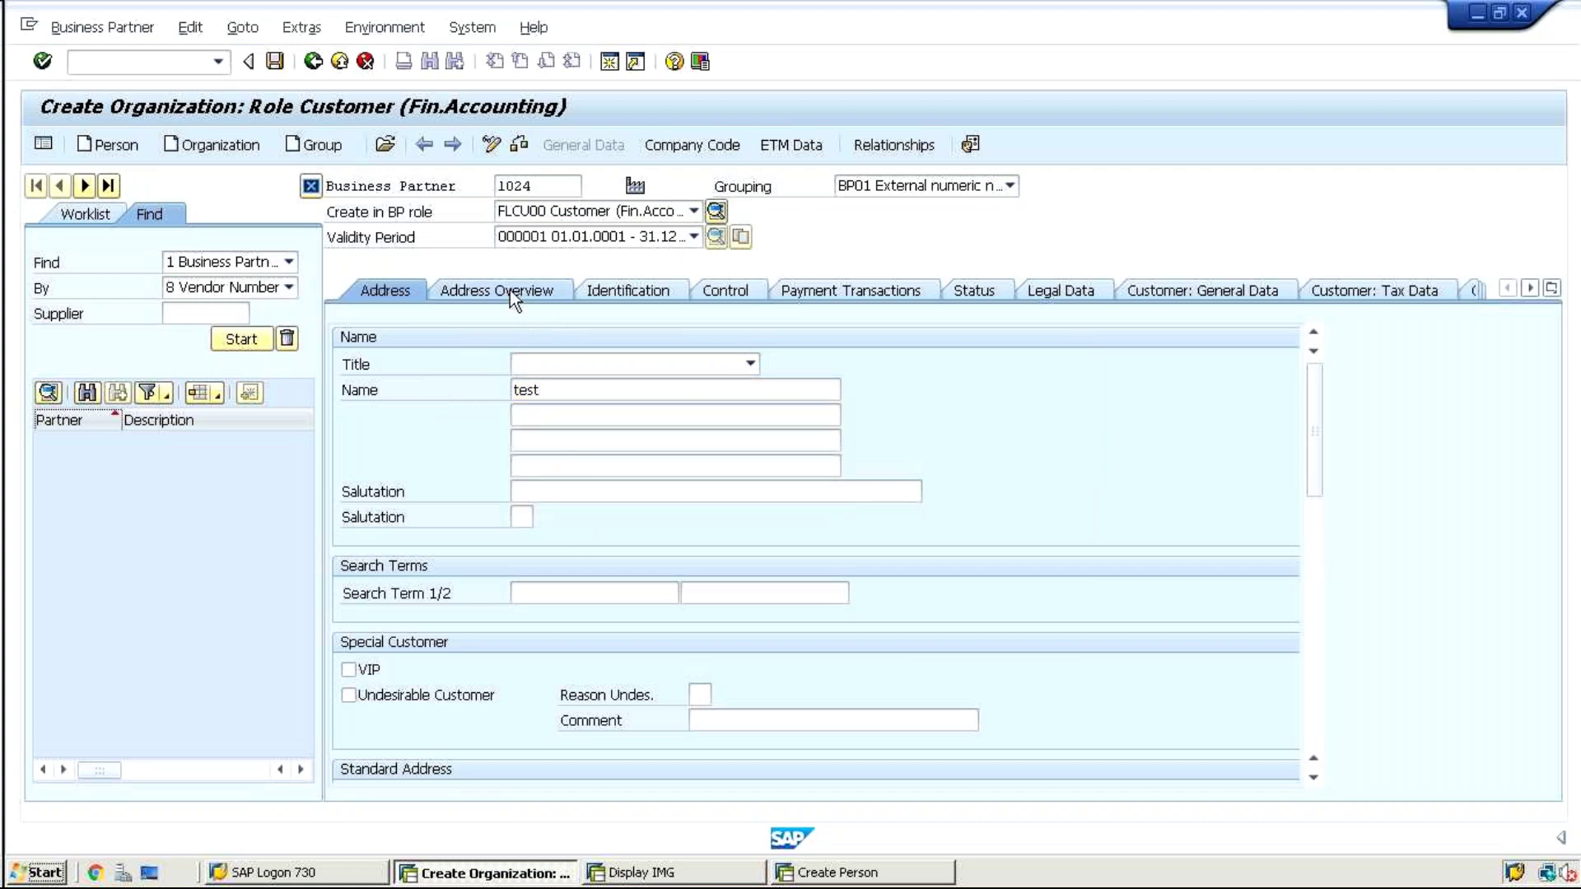
pyautogui.click(550, 289)
pyautogui.click(403, 289)
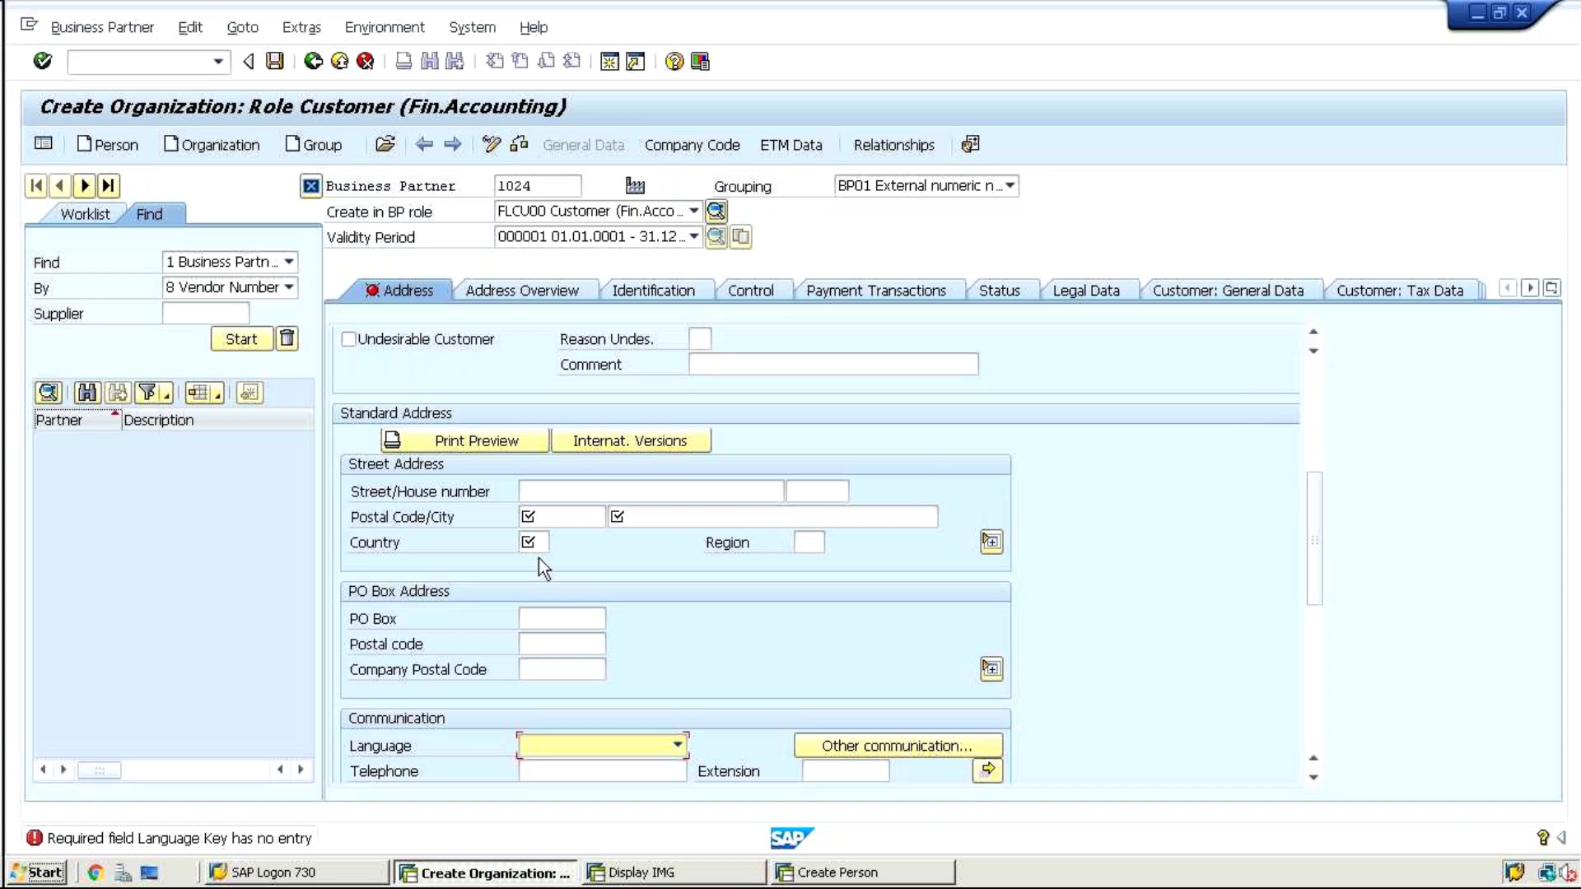
# Enter postal code 56010, city frankfurt, country DE and language EN, then save partner 1024
pyautogui.click(541, 513)
pyautogui.write('5')
pyautogui.click(550, 542)
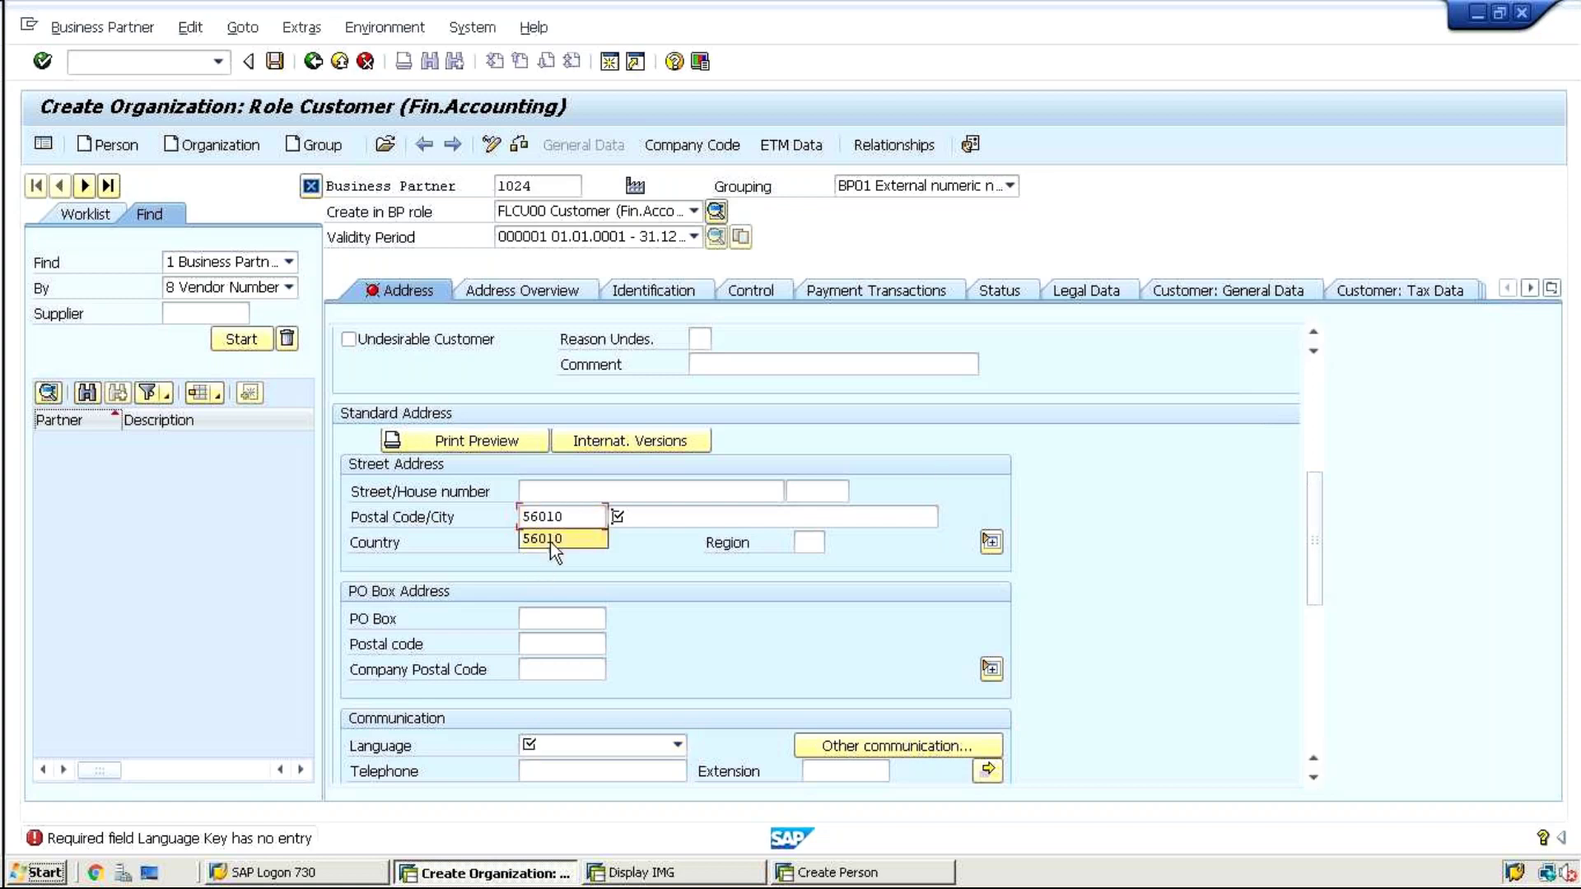
pyautogui.press('Tab')
pyautogui.write('frankfurt')
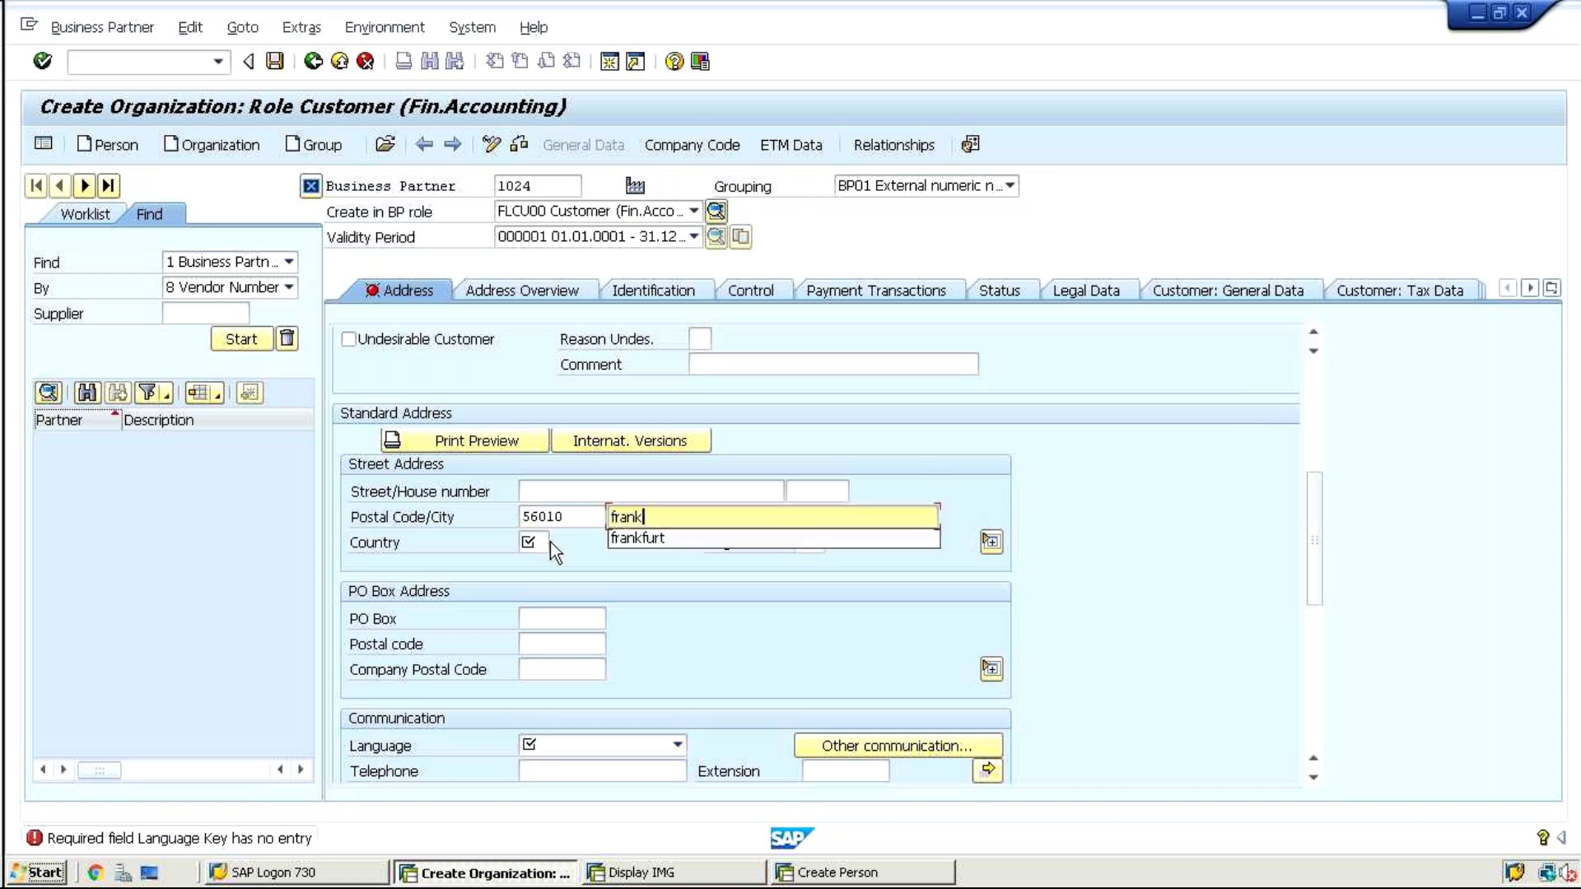
pyautogui.click(548, 542)
pyautogui.write('de')
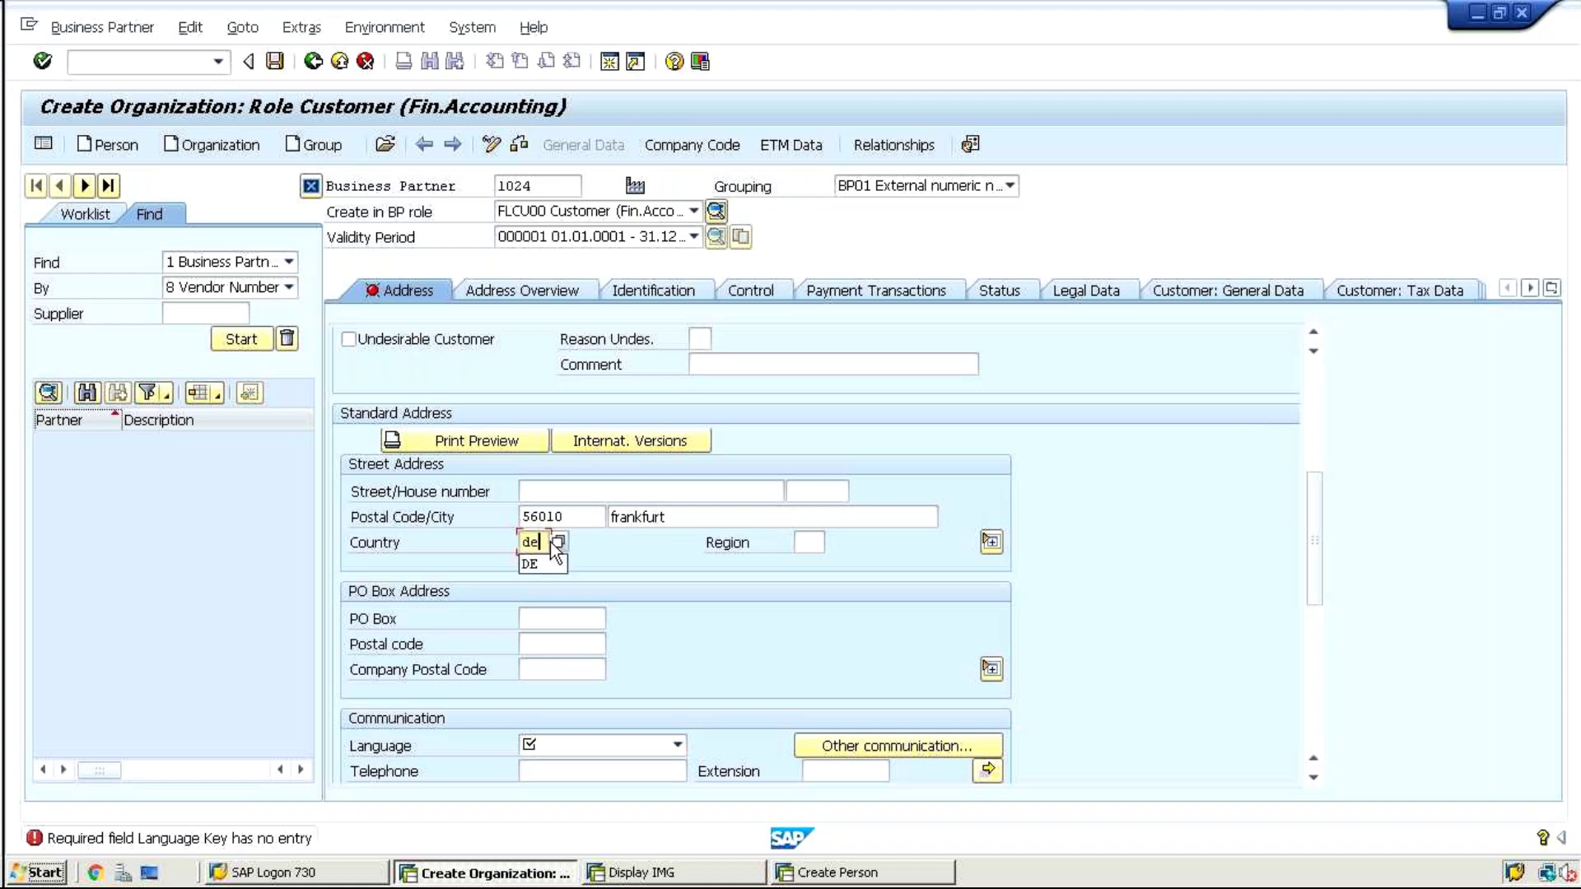
pyautogui.press('Tab')
pyautogui.press('Tab')
pyautogui.press('Tab')
pyautogui.press('Tab')
pyautogui.press('Tab')
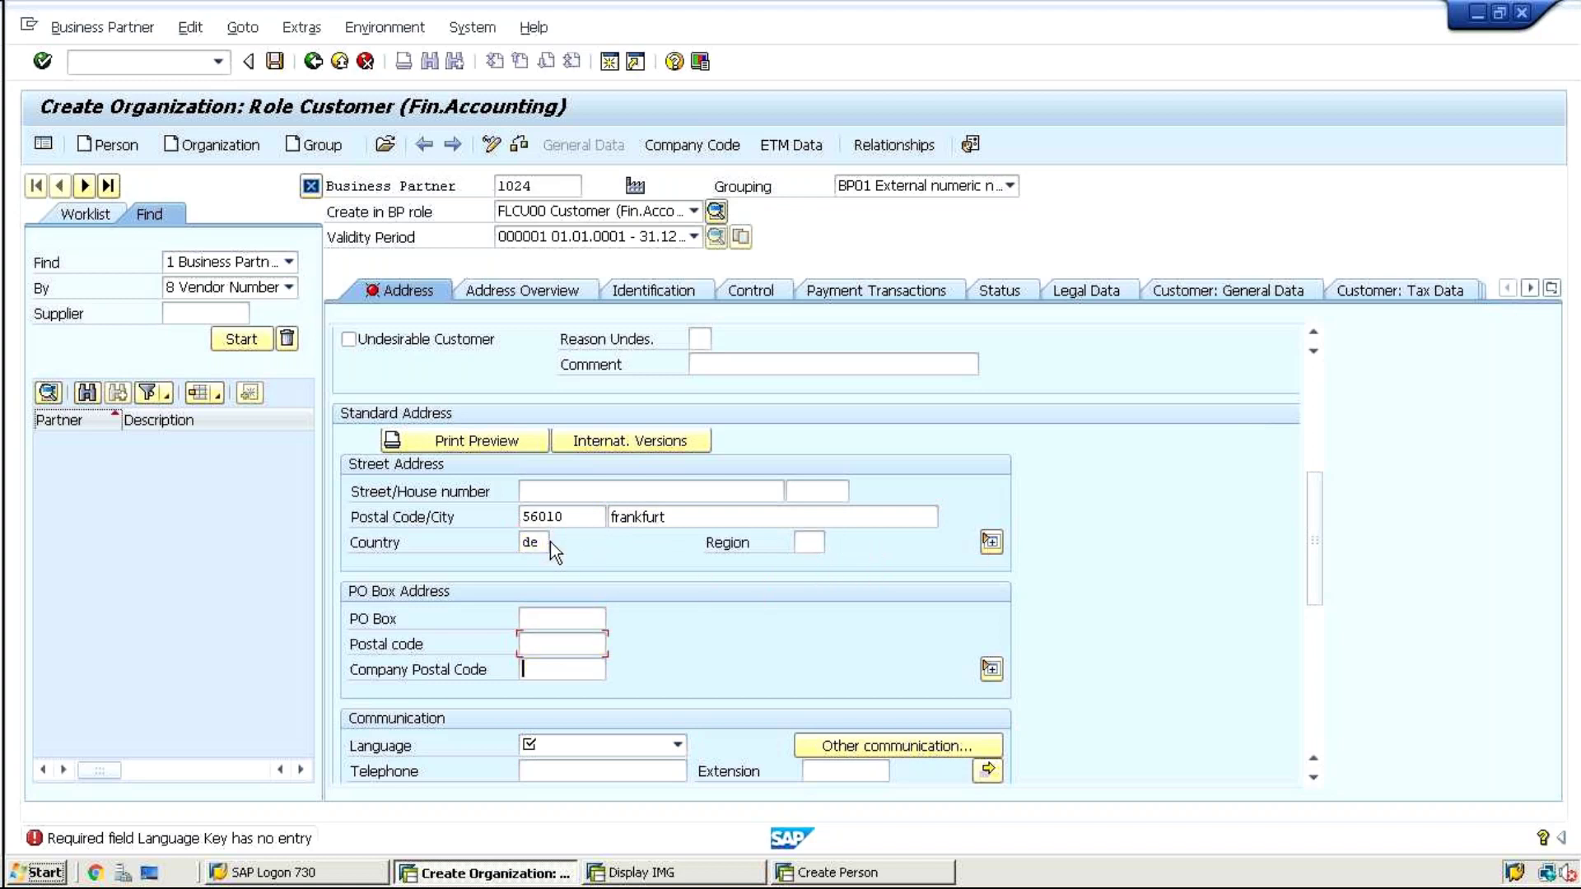
pyautogui.press('Tab')
pyautogui.press('Tab')
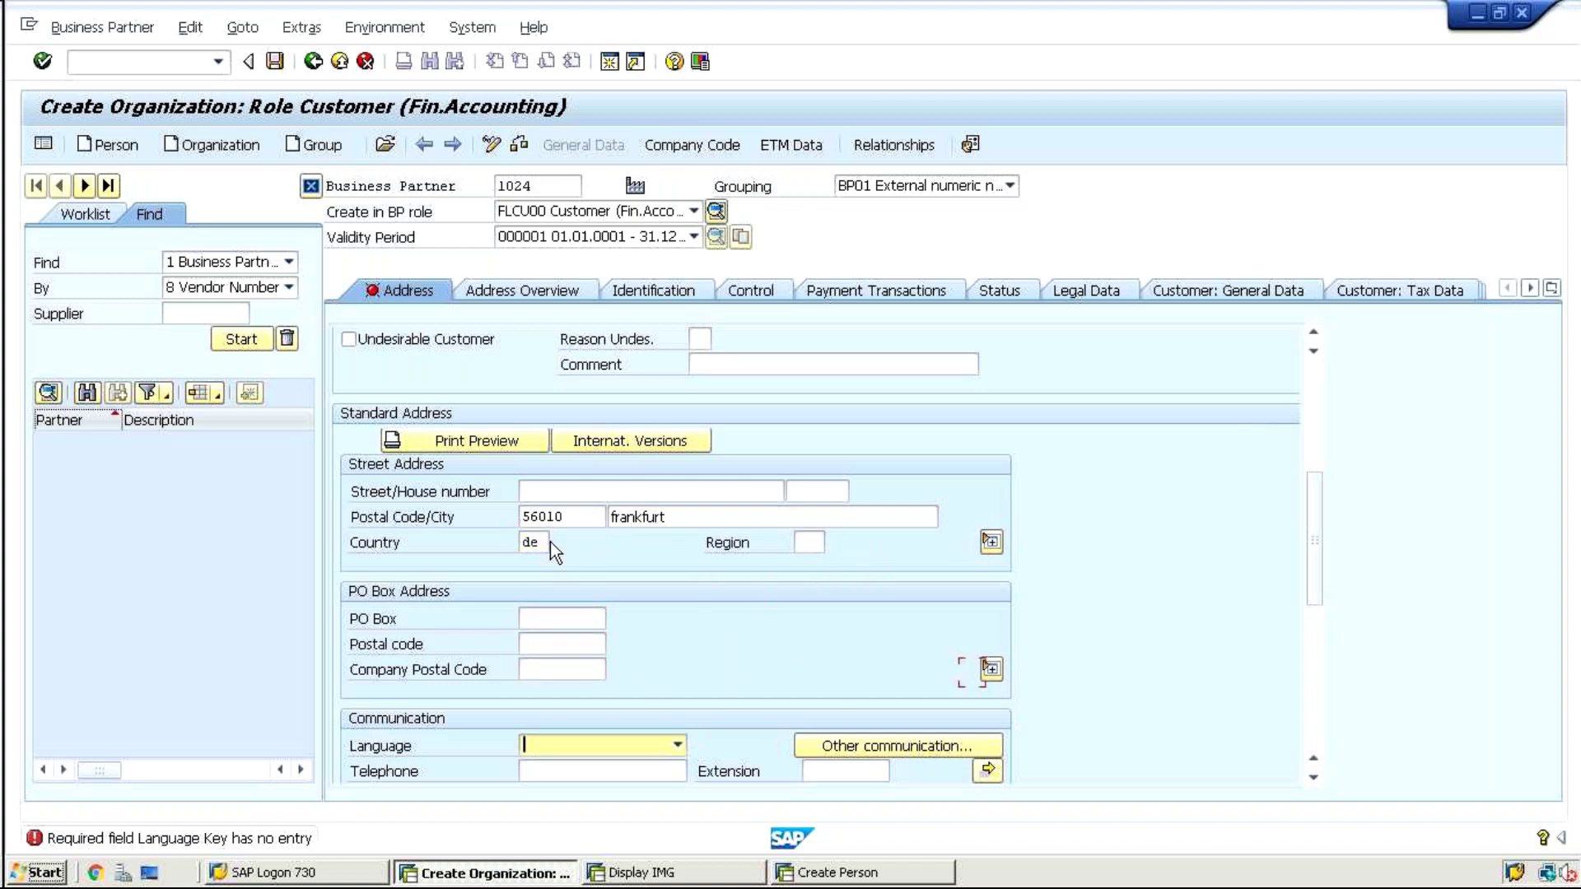
pyautogui.write('en')
pyautogui.press('Return')
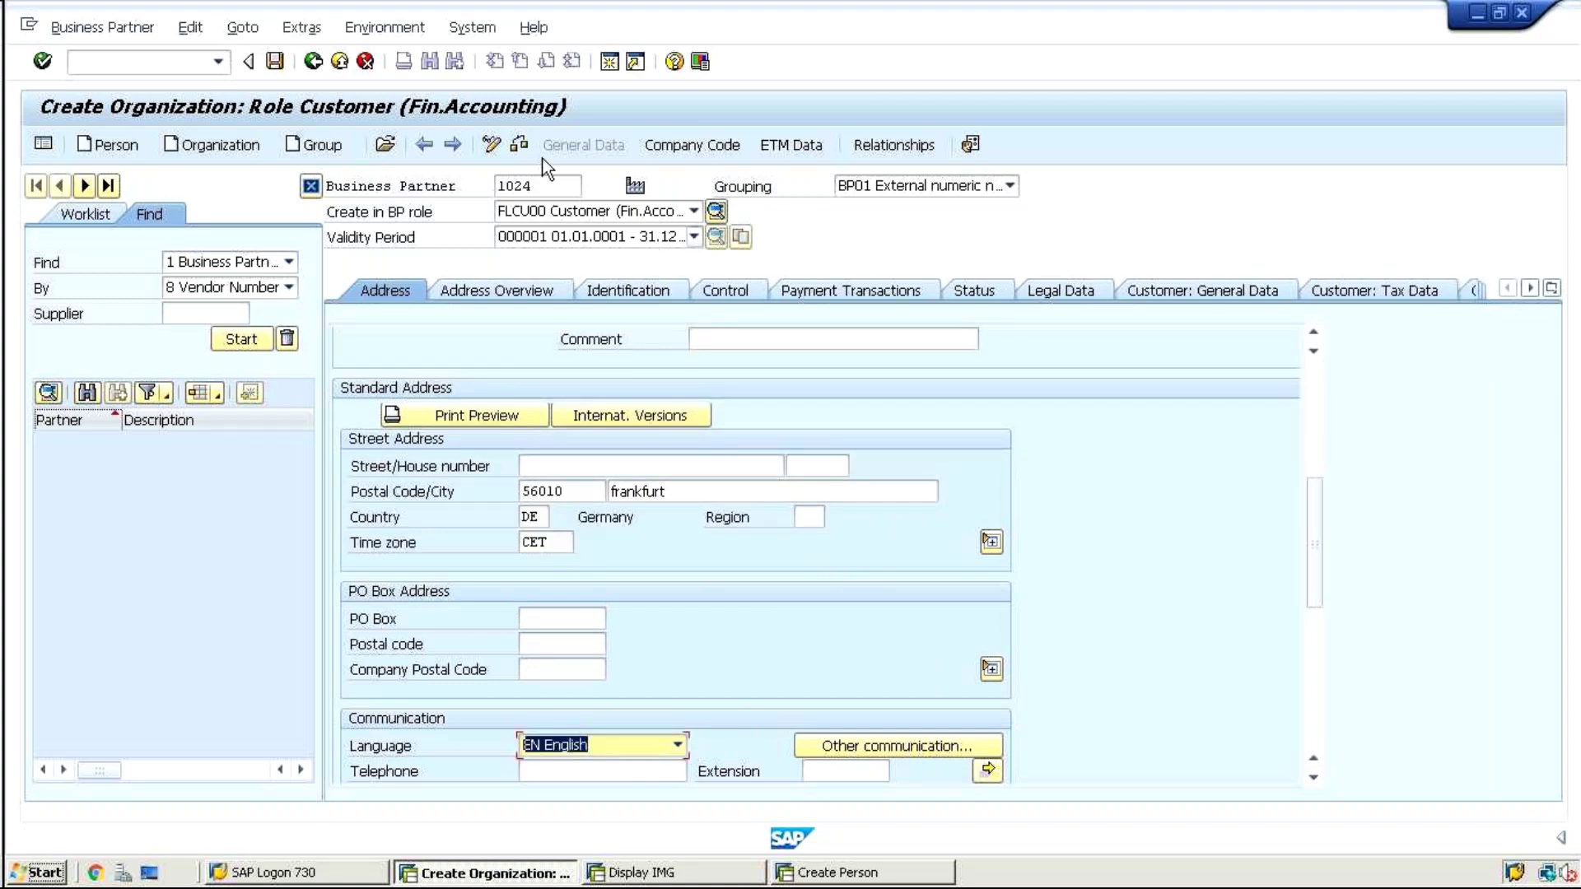
pyautogui.click(275, 61)
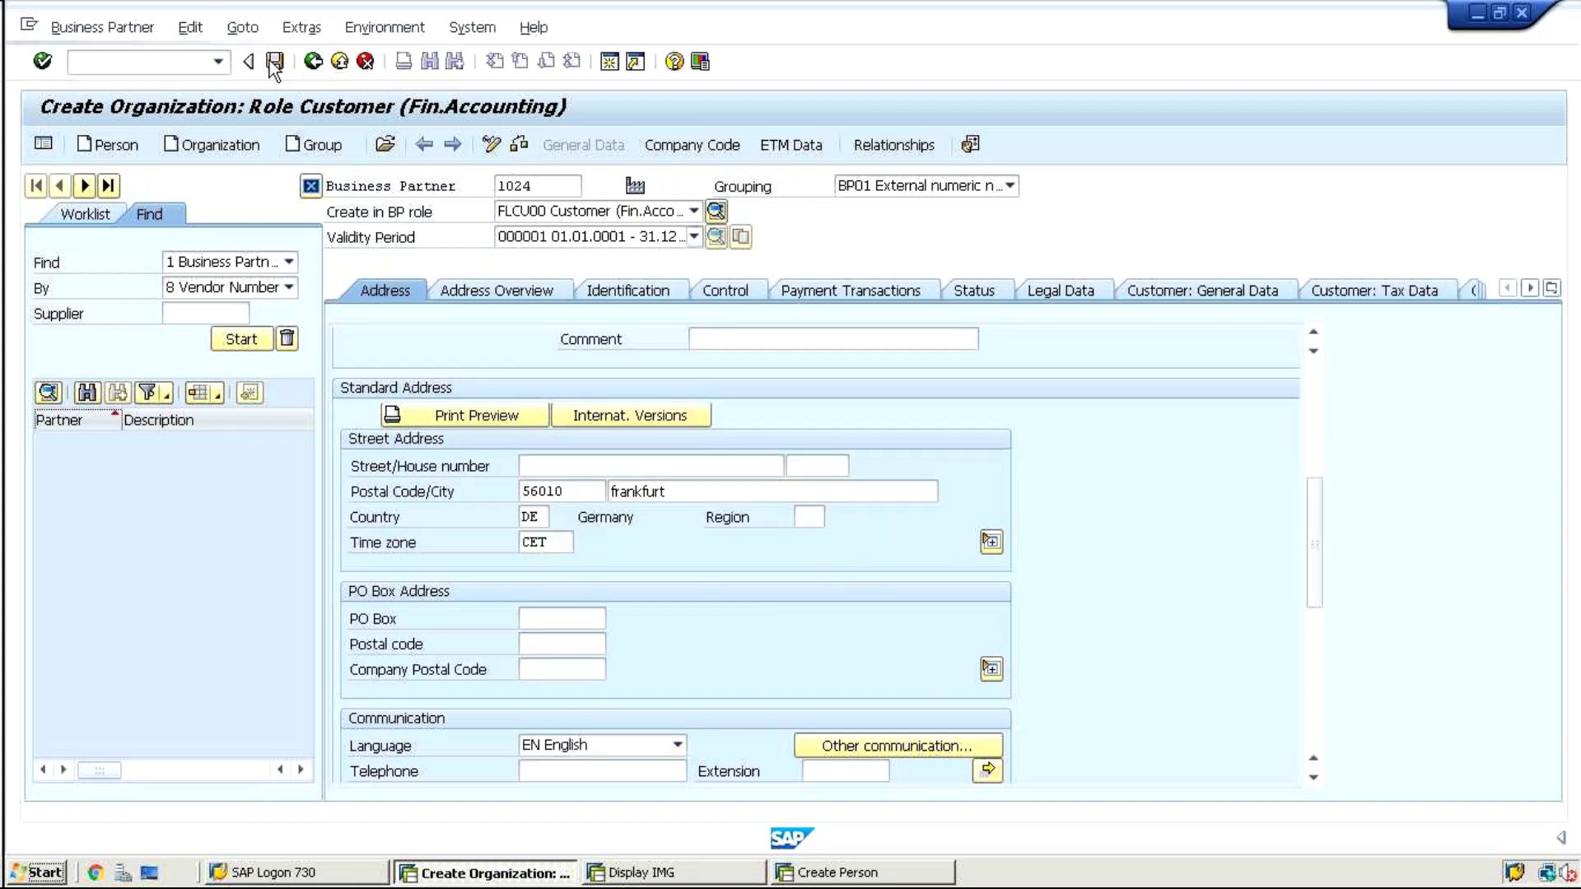
pyautogui.click(276, 62)
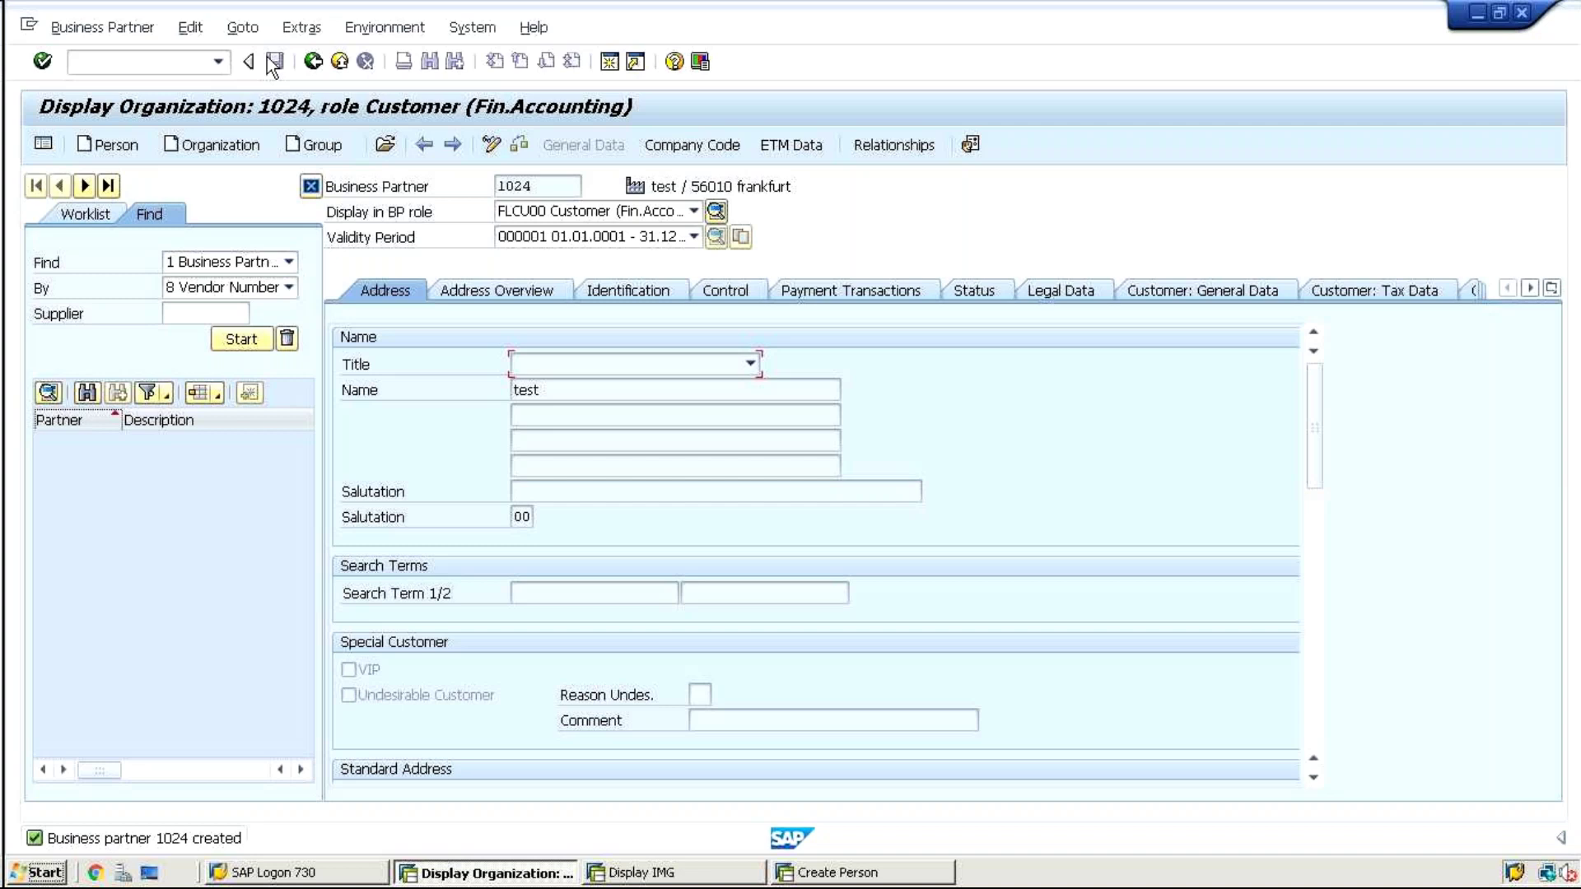
# Run /nvap1 for customer 1024 and accept the redirect to its relationship maintenance
pyautogui.click(74, 61)
pyautogui.write('/nvap1')
pyautogui.press('Return')
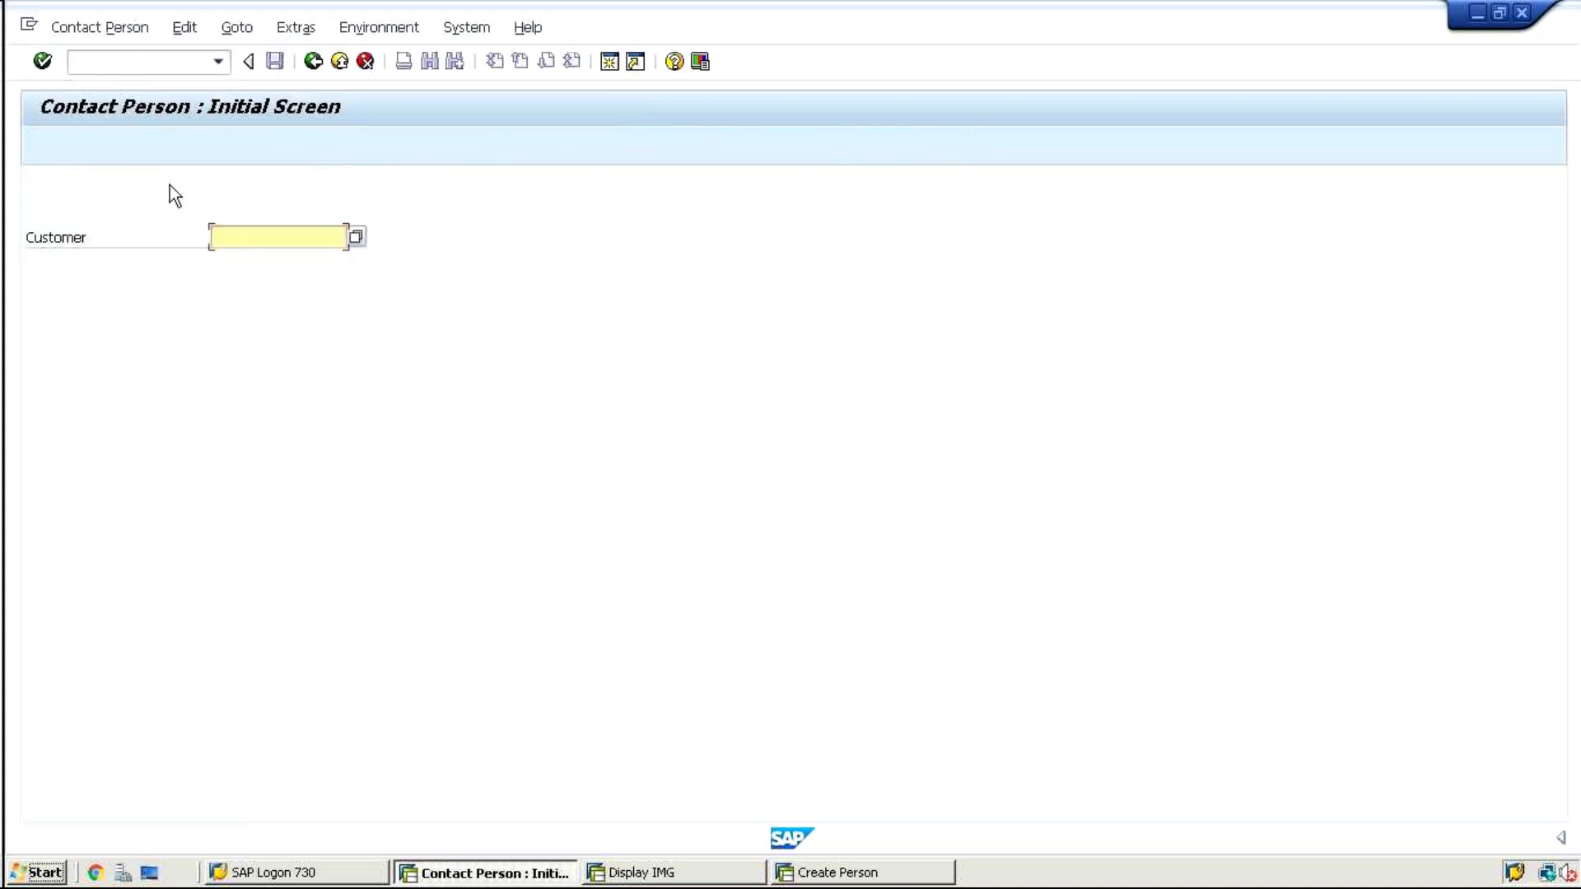
pyautogui.click(237, 236)
pyautogui.write('1024')
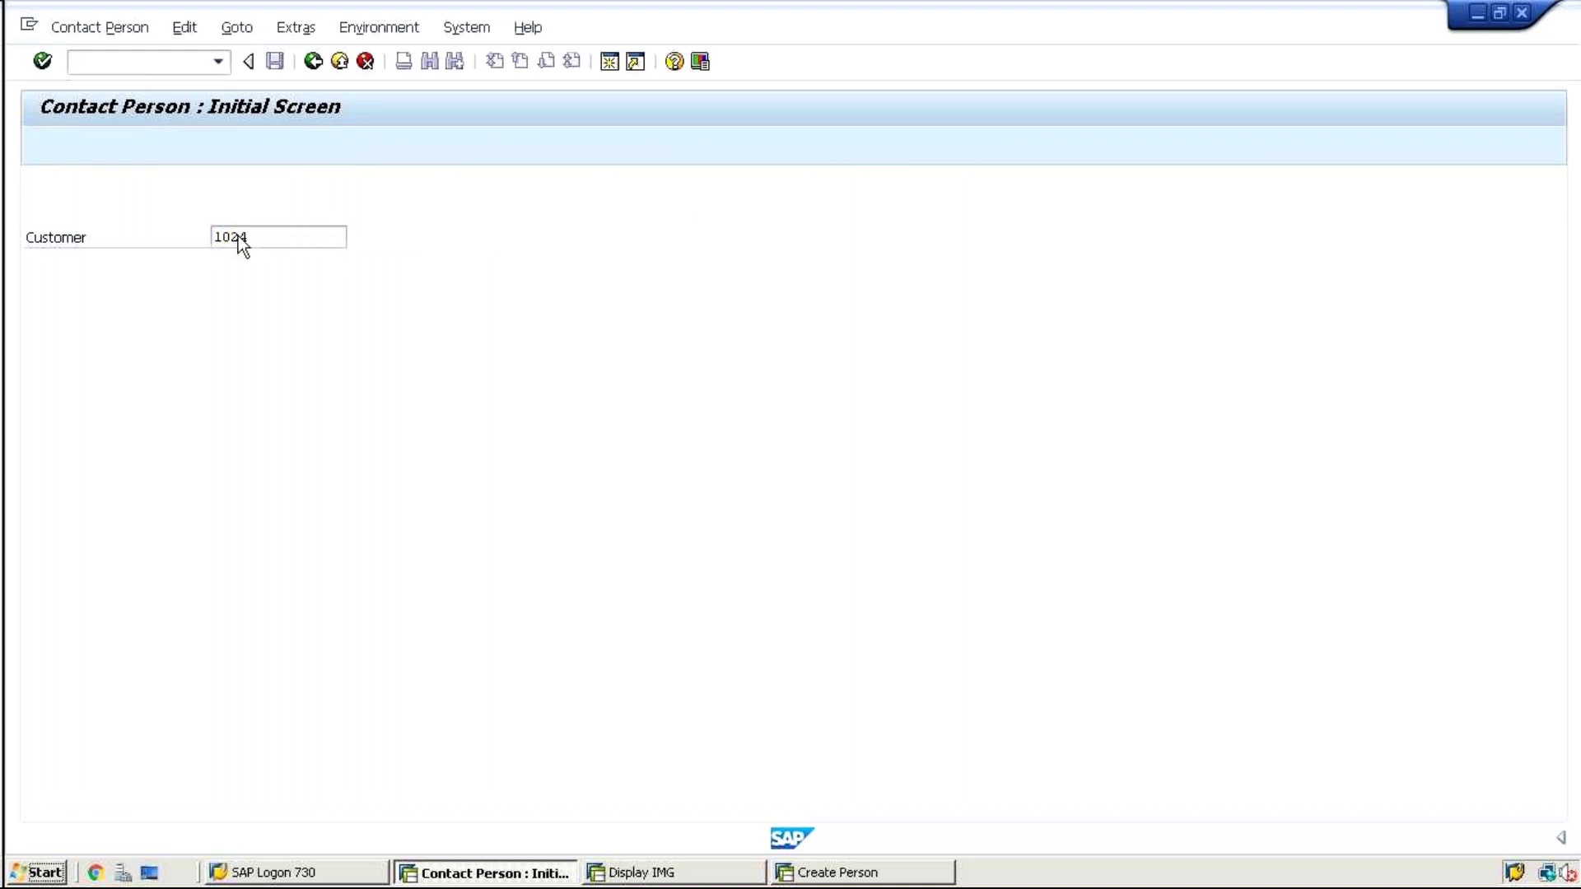
pyautogui.press('Return')
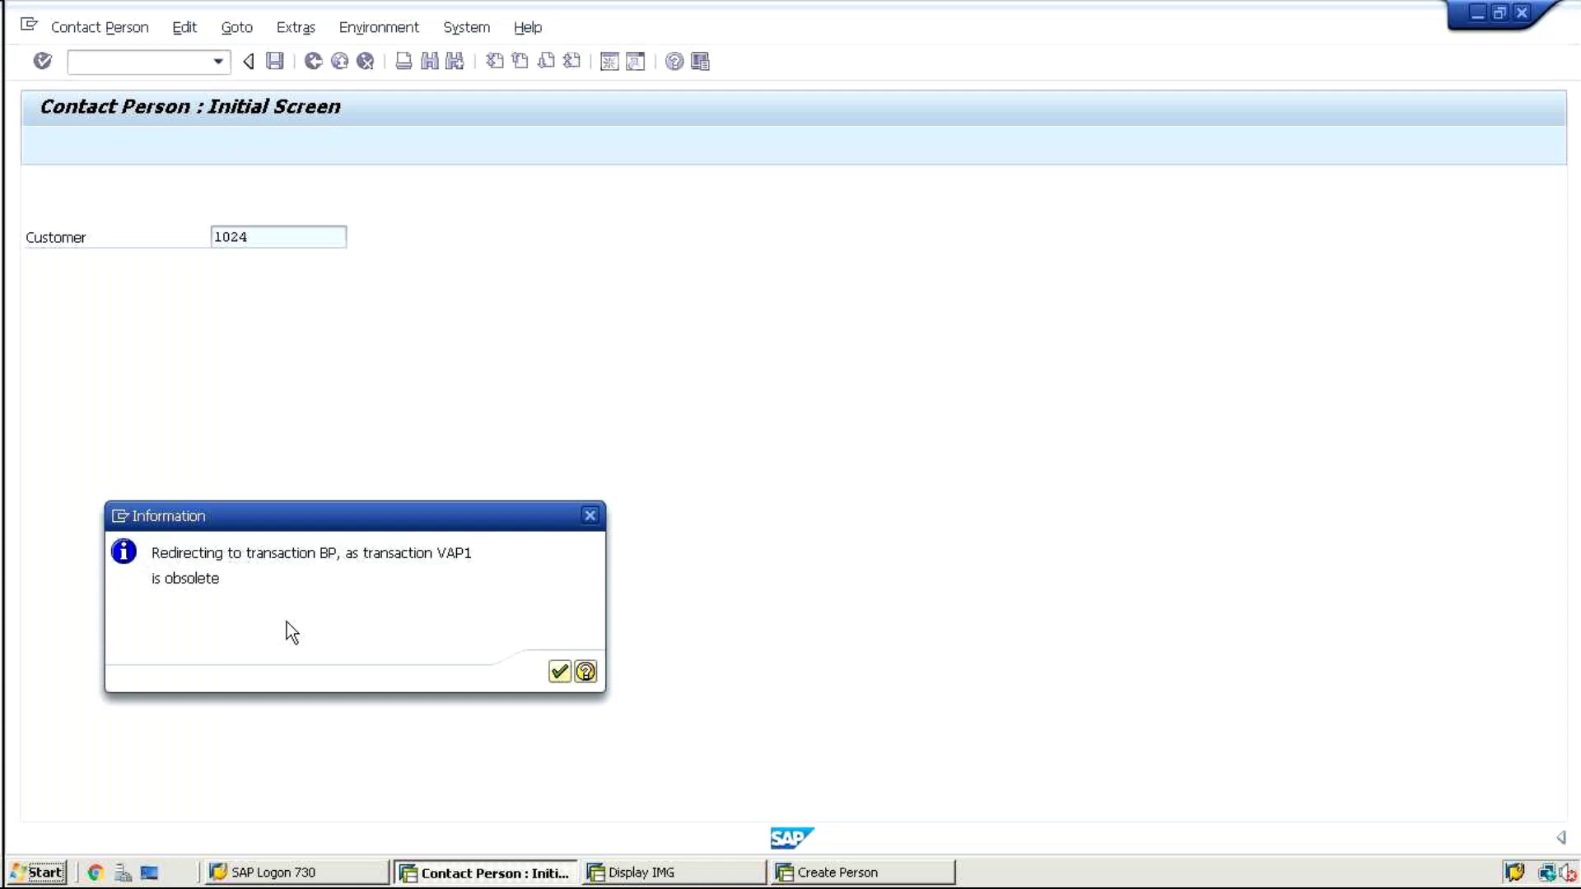
pyautogui.press('Return')
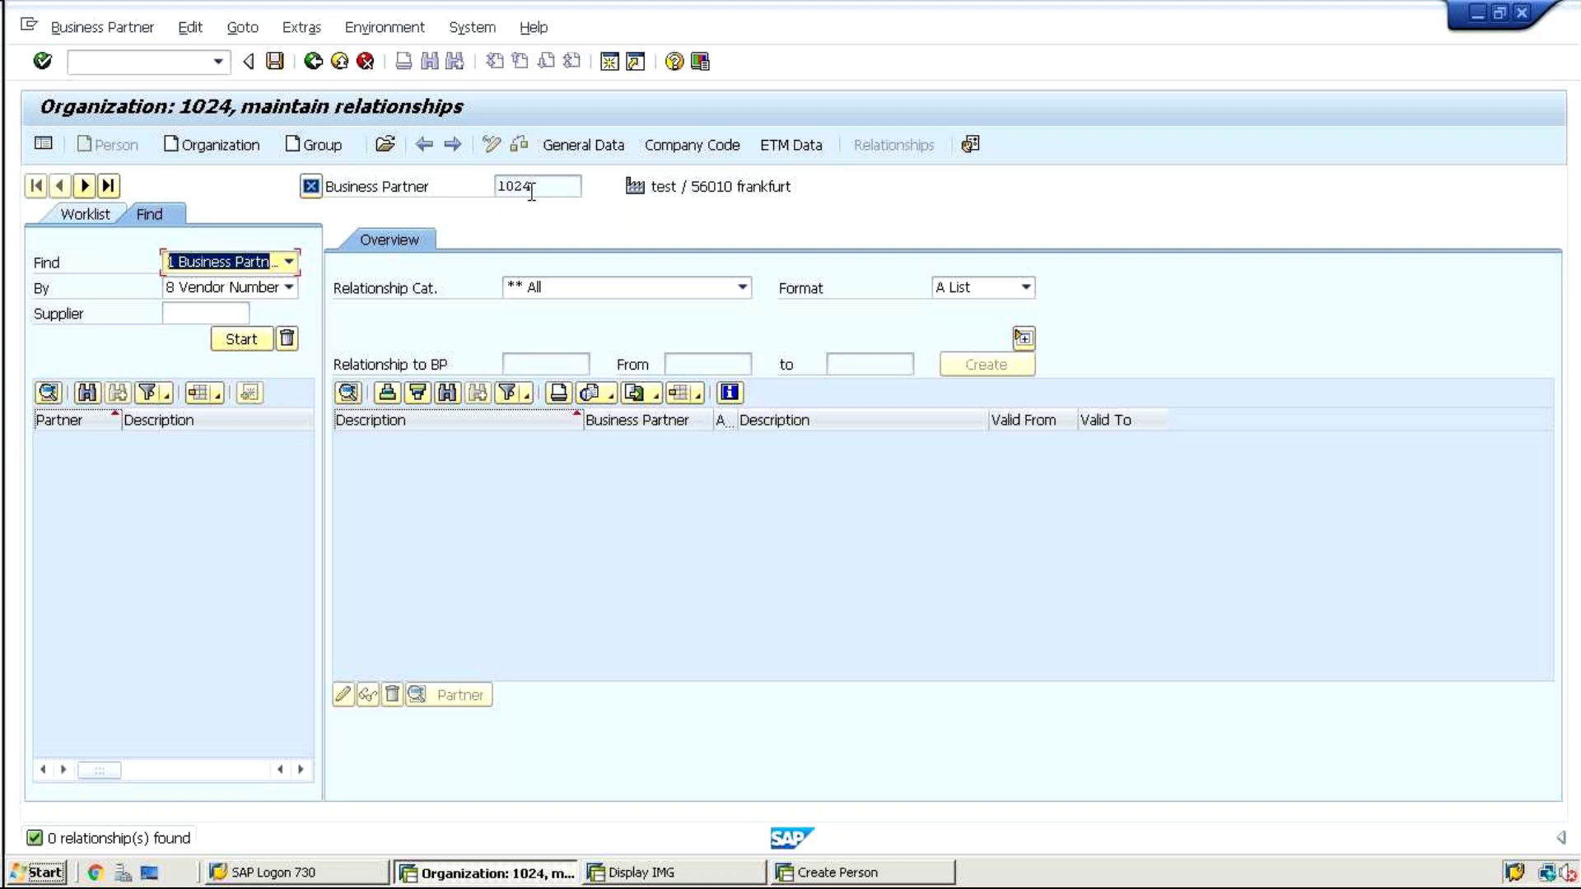
# Create an FBUR001 Has Contact Person relationship from 1024 to partner 1022
pyautogui.click(536, 284)
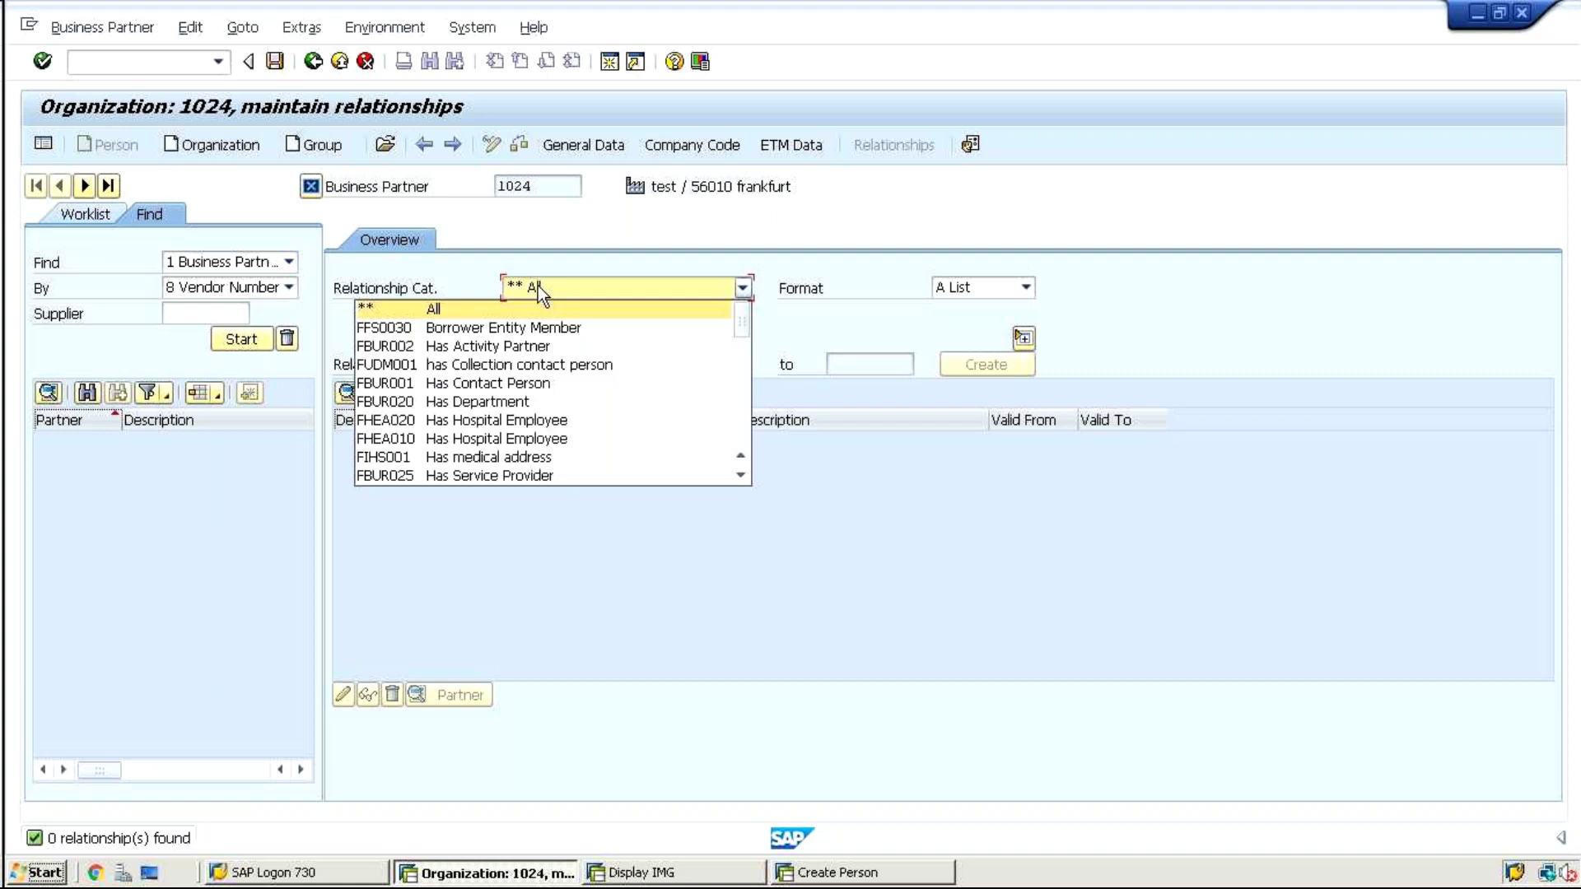
pyautogui.click(547, 384)
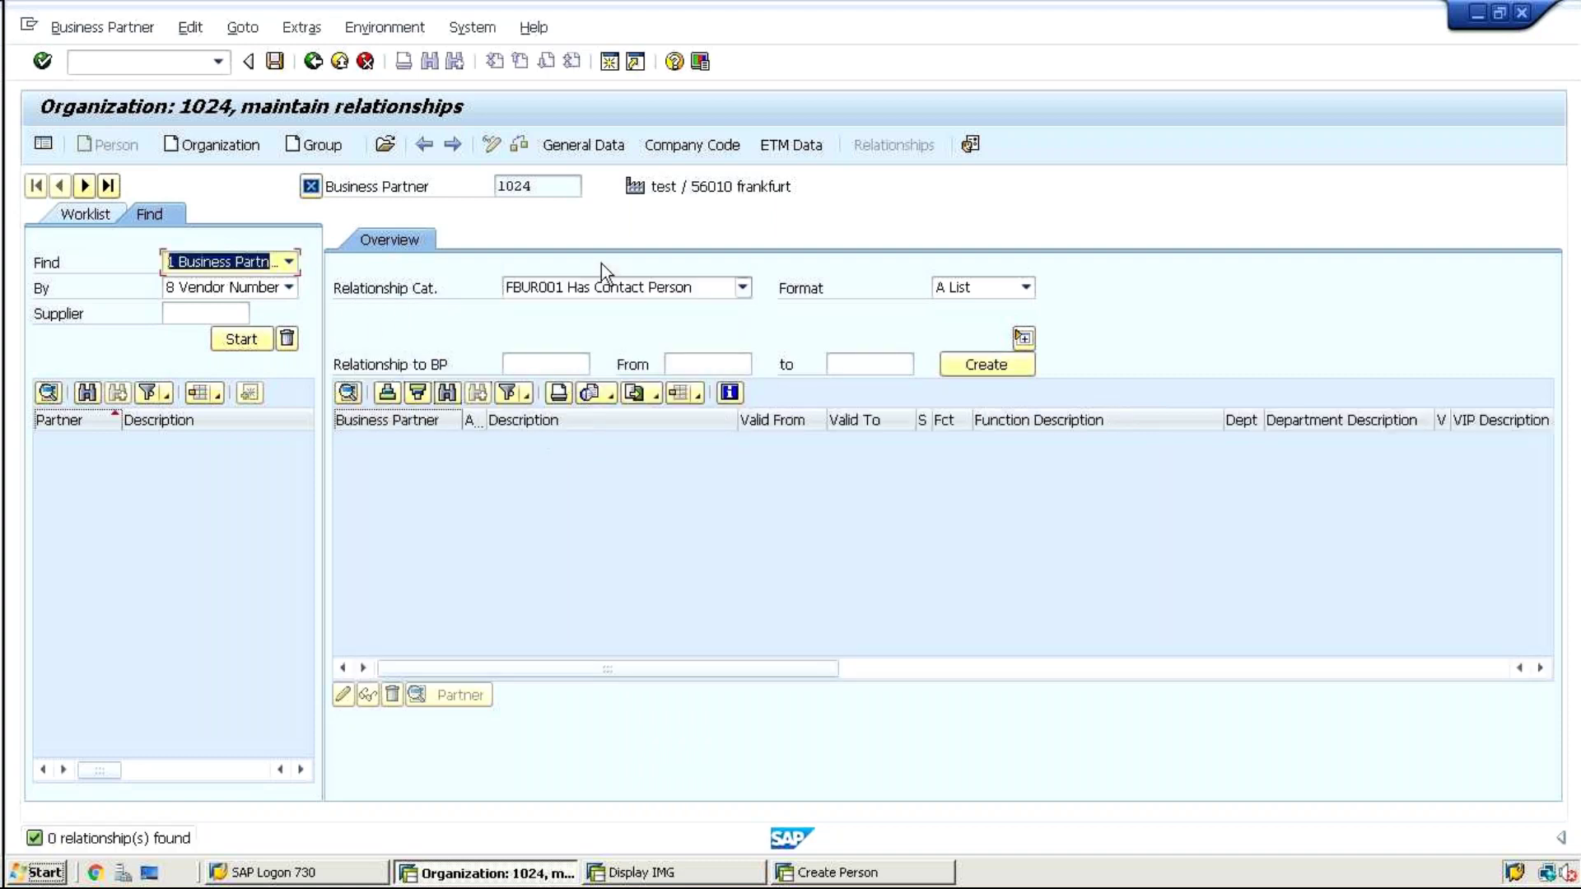
pyautogui.moveTo(547, 192); pyautogui.dragTo(482, 189)
pyautogui.click(497, 188)
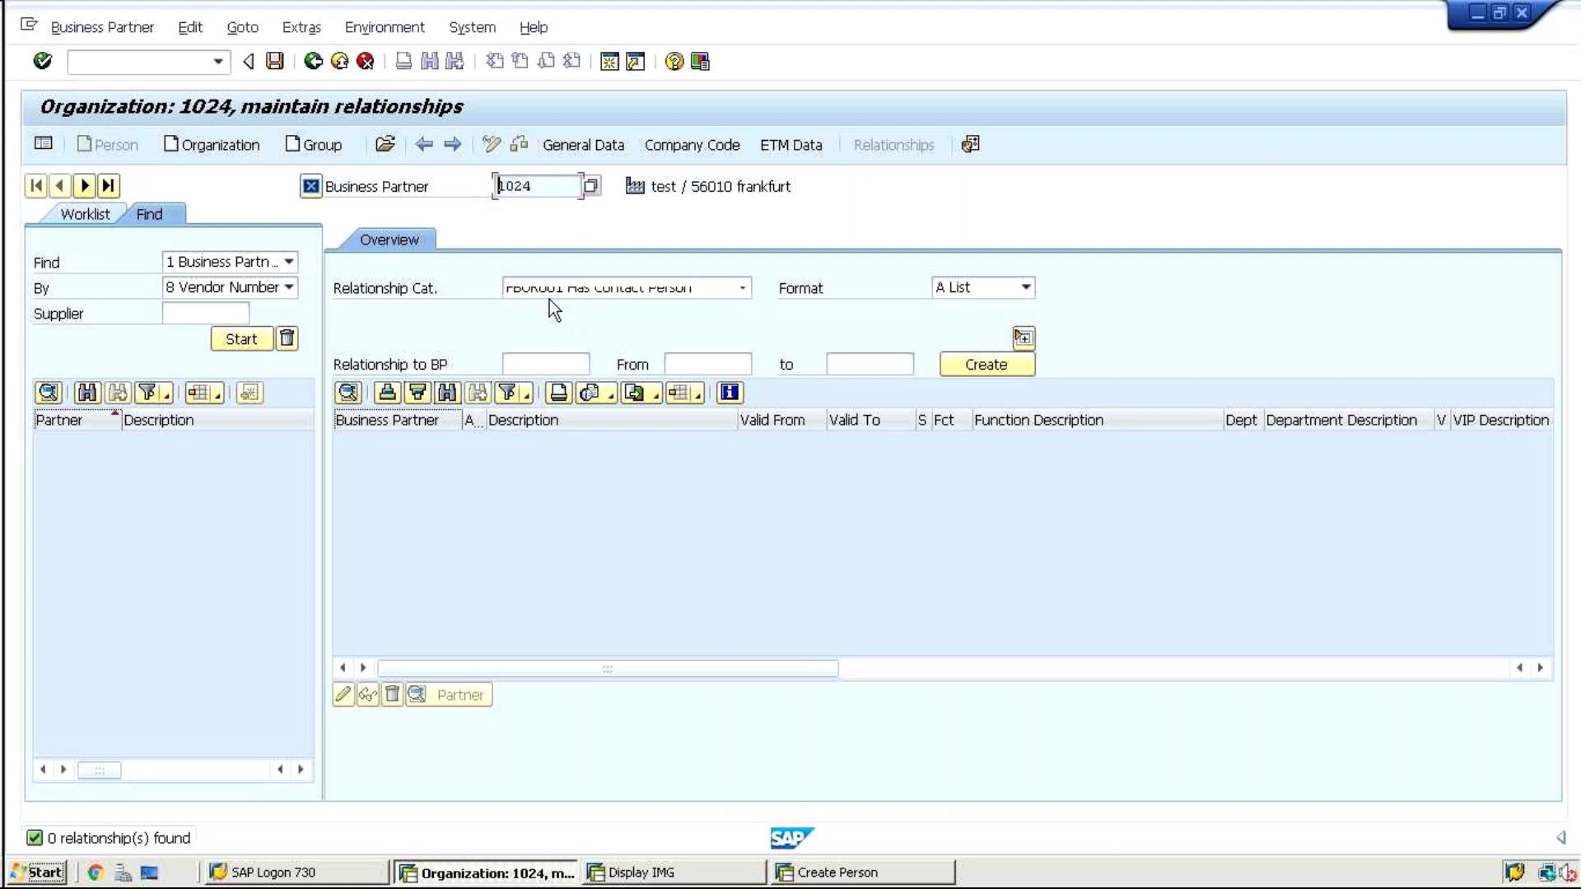
pyautogui.click(531, 366)
pyautogui.write('1')
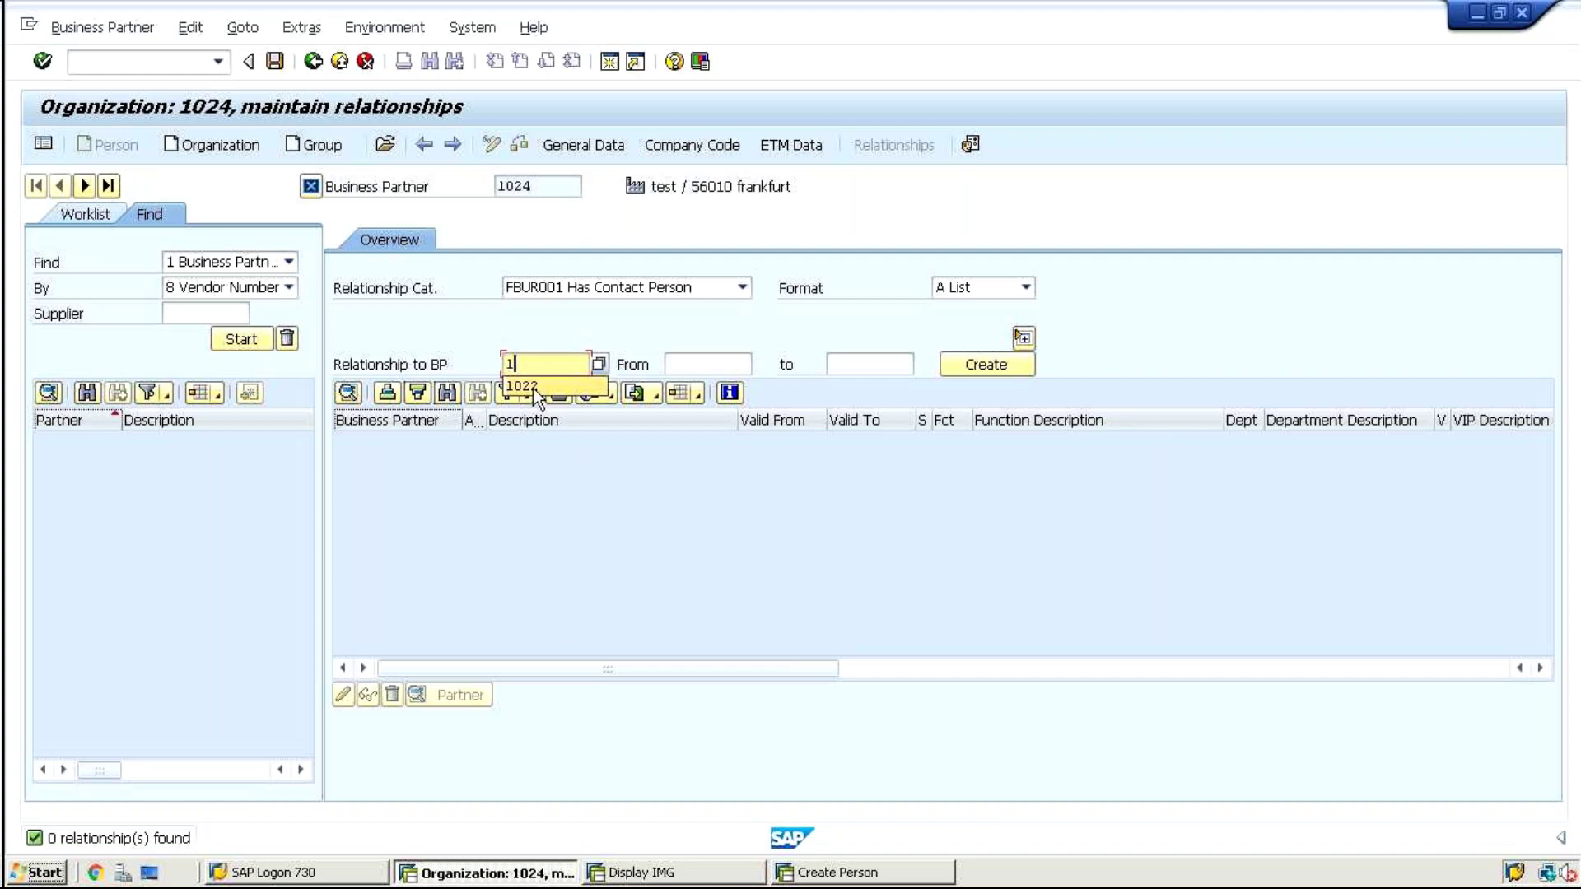
pyautogui.click(532, 388)
pyautogui.press('Return')
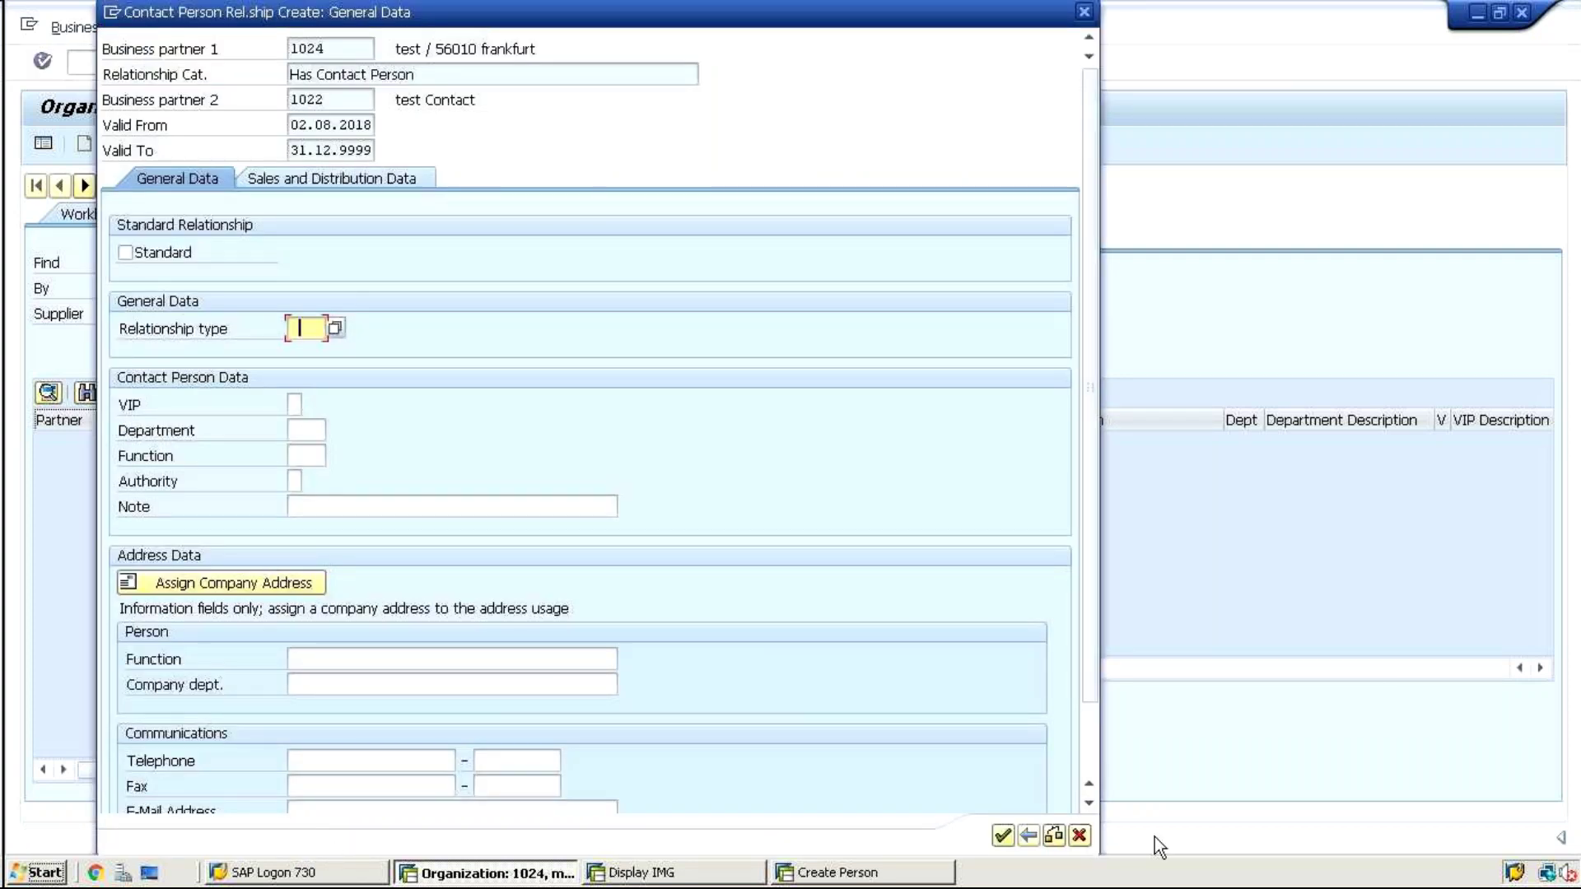
pyautogui.click(1004, 833)
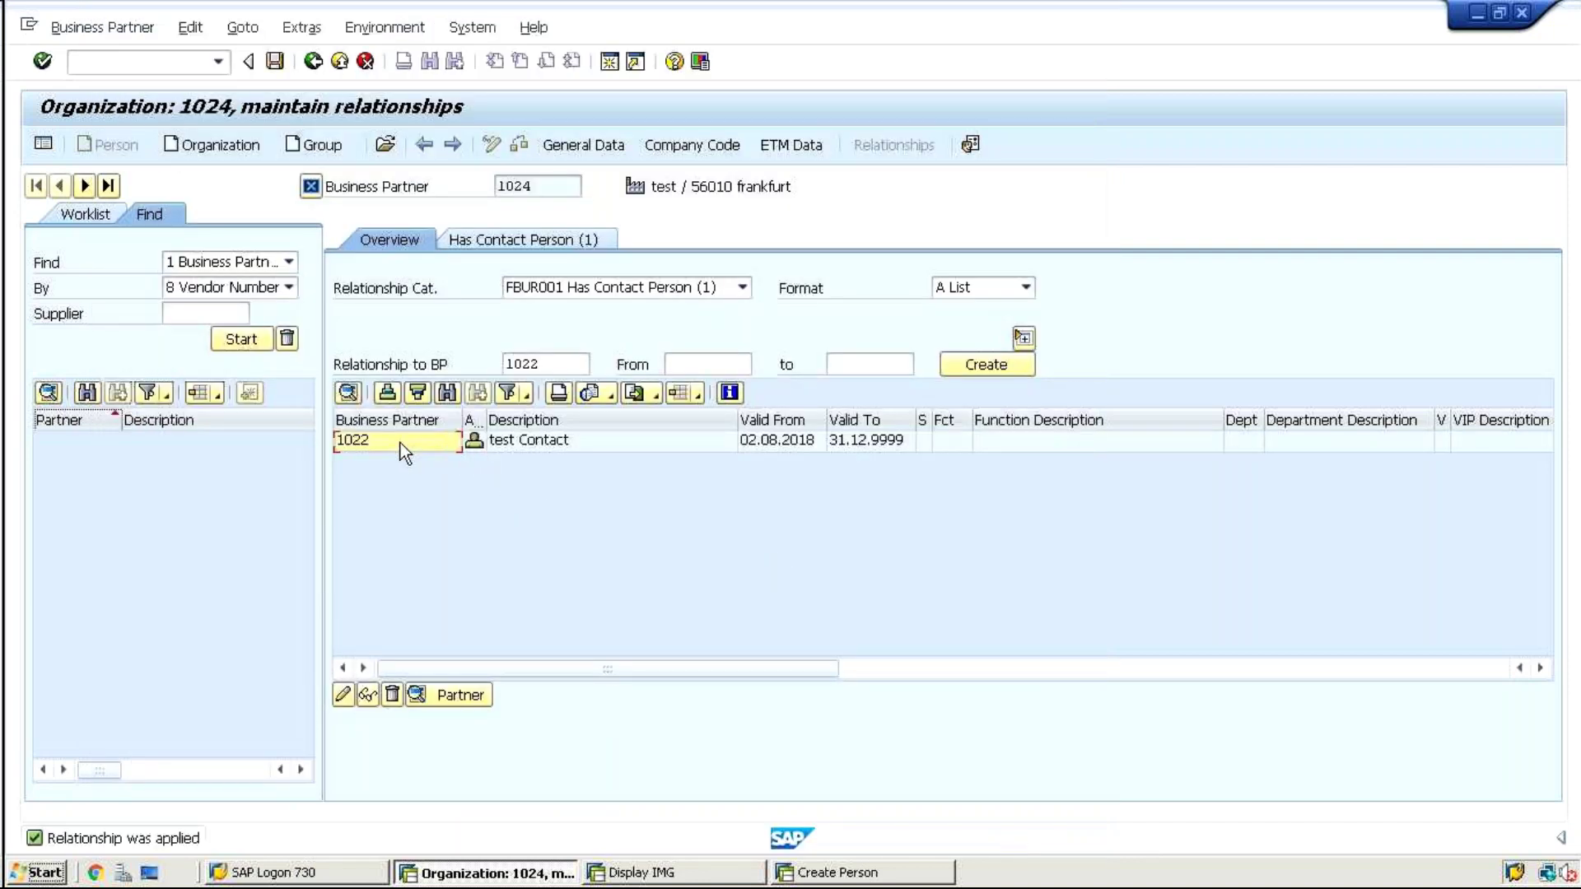
# Review the new 1022 relationship row and save it, dismissing the BAdi notice
pyautogui.click(398, 443)
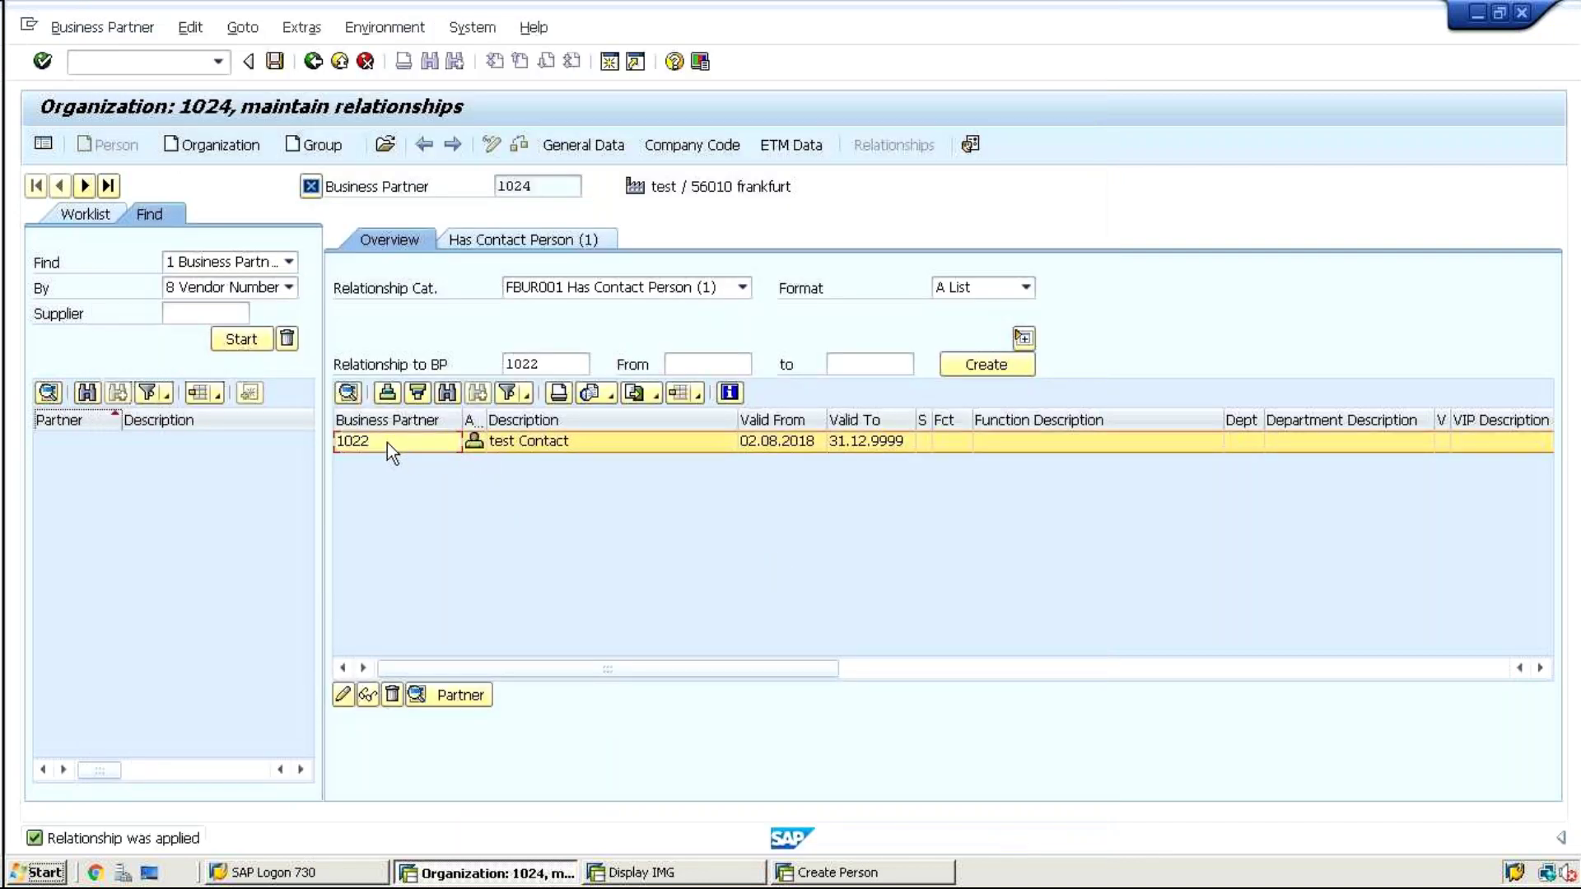
pyautogui.click(532, 188)
pyautogui.click(532, 240)
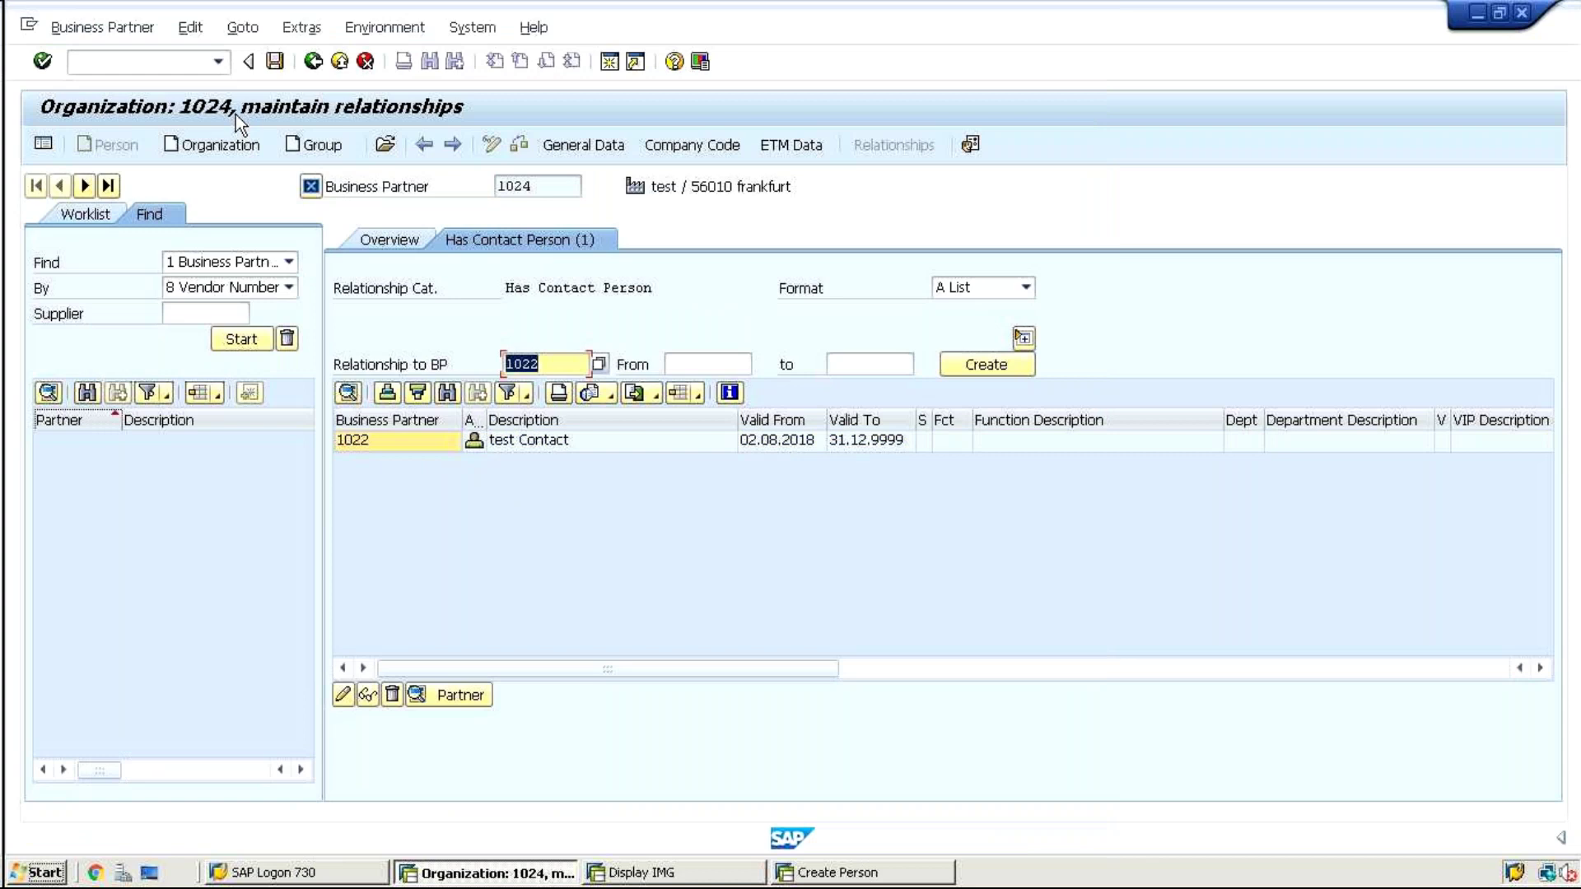
pyautogui.click(274, 63)
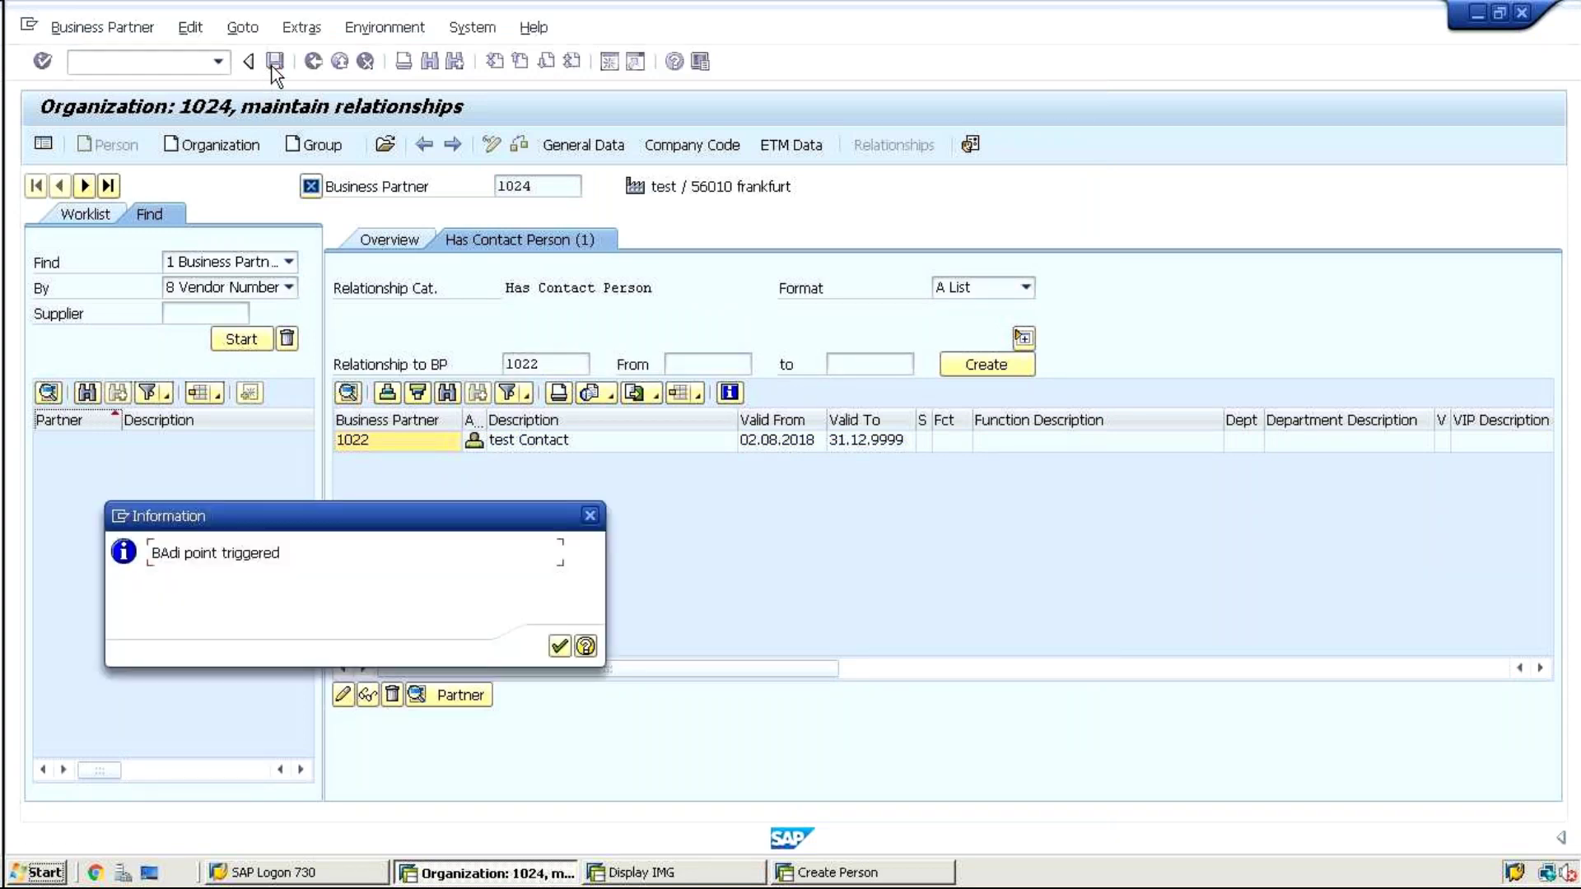
pyautogui.press('Return')
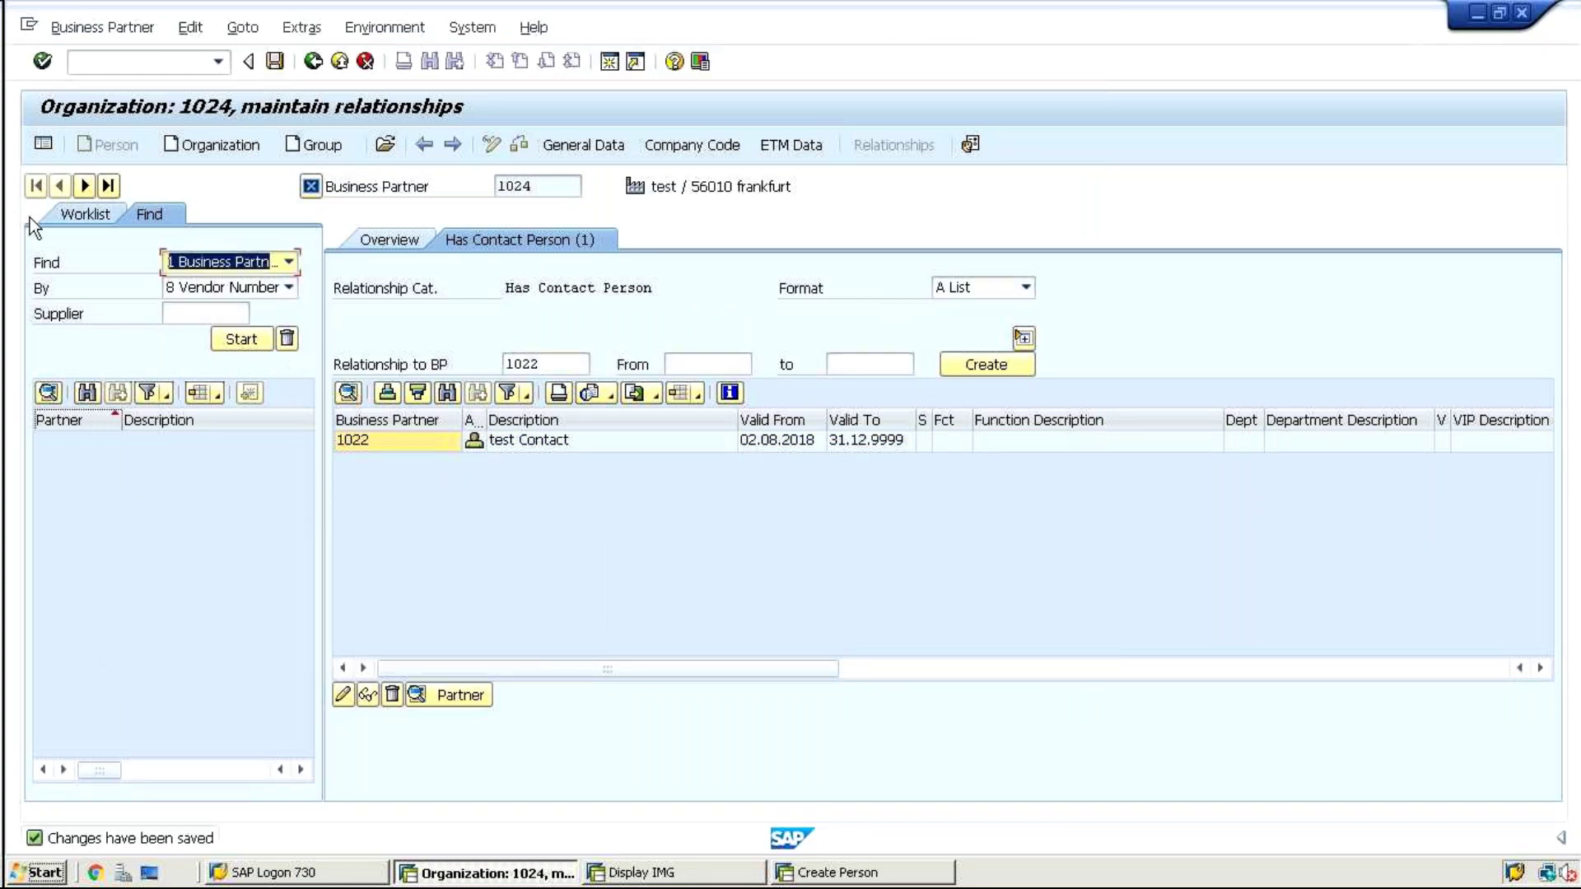
# Run /nbp and open person 1022
pyautogui.click(82, 71)
pyautogui.write('/')
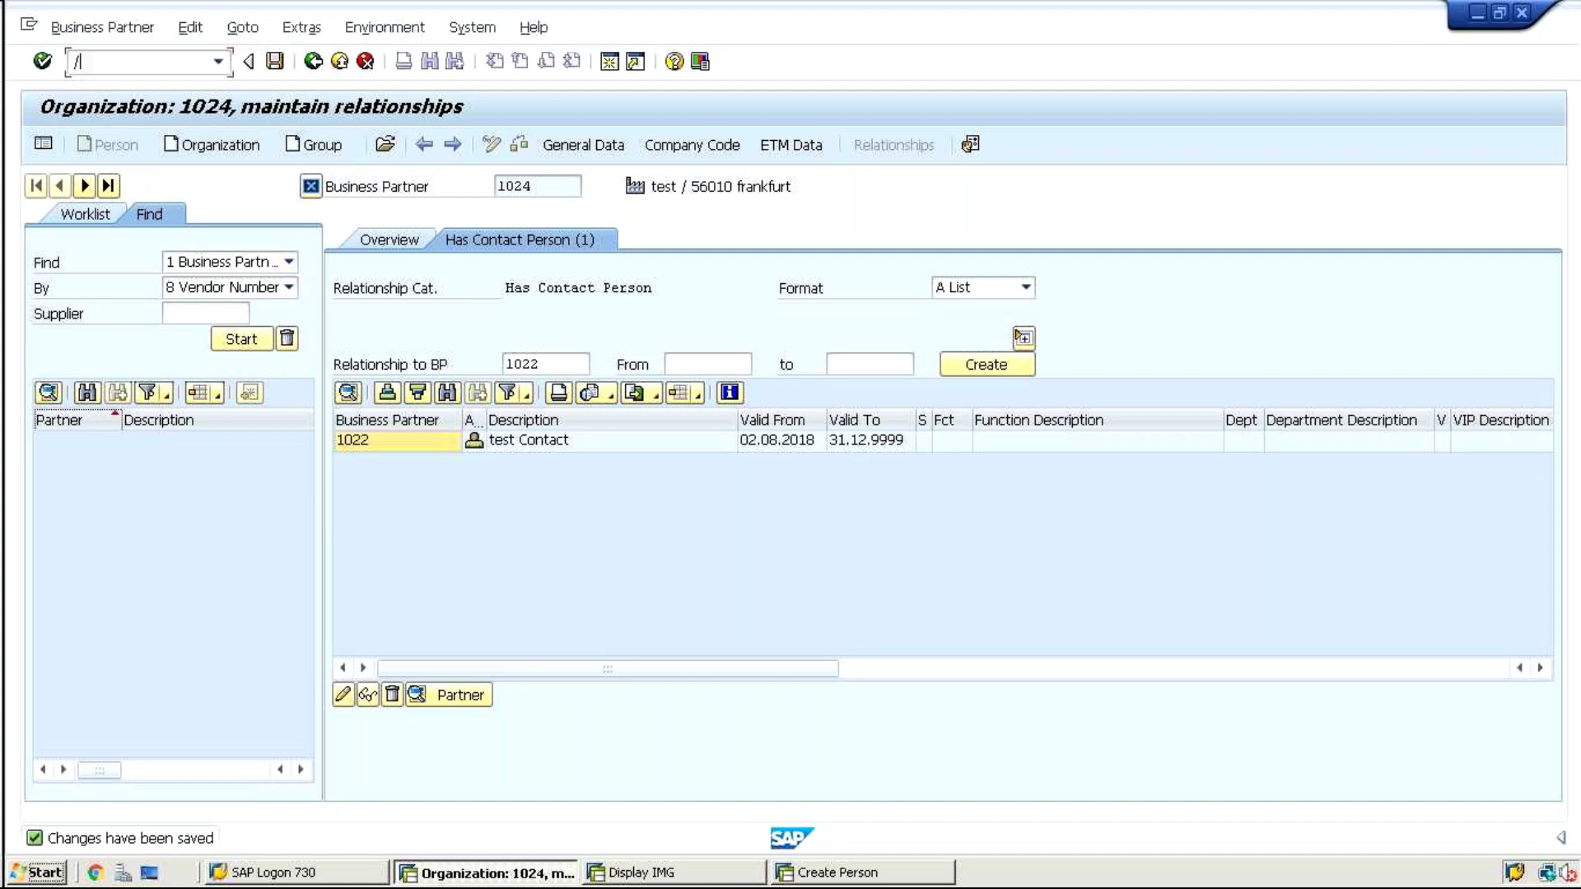
pyautogui.write('nbp')
pyautogui.press('Return')
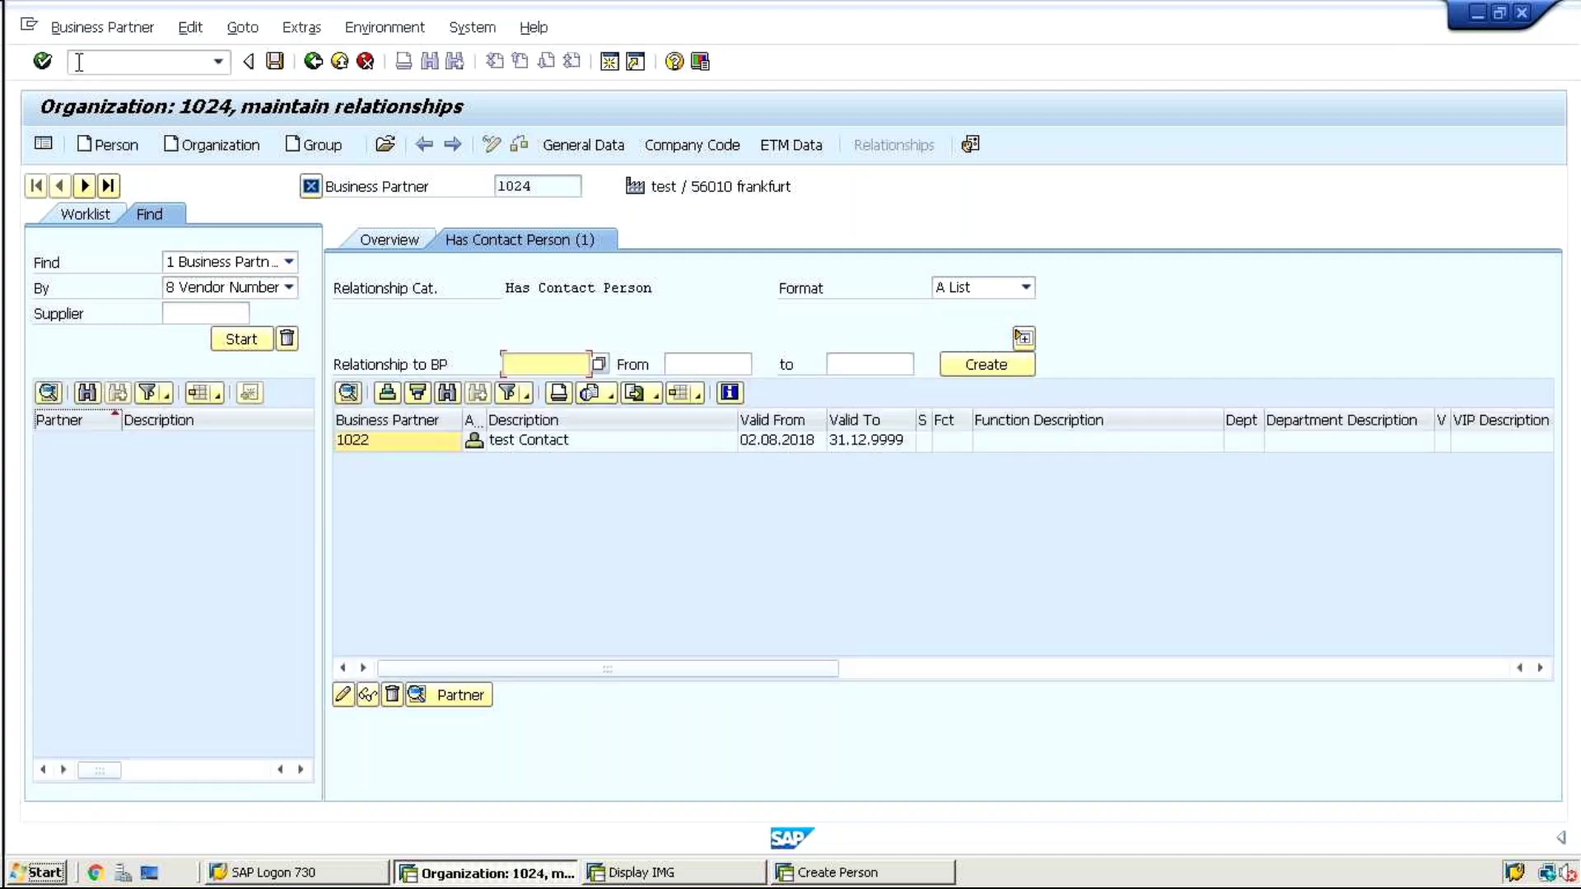
pyautogui.click(385, 144)
pyautogui.write('1022')
pyautogui.press('Return')
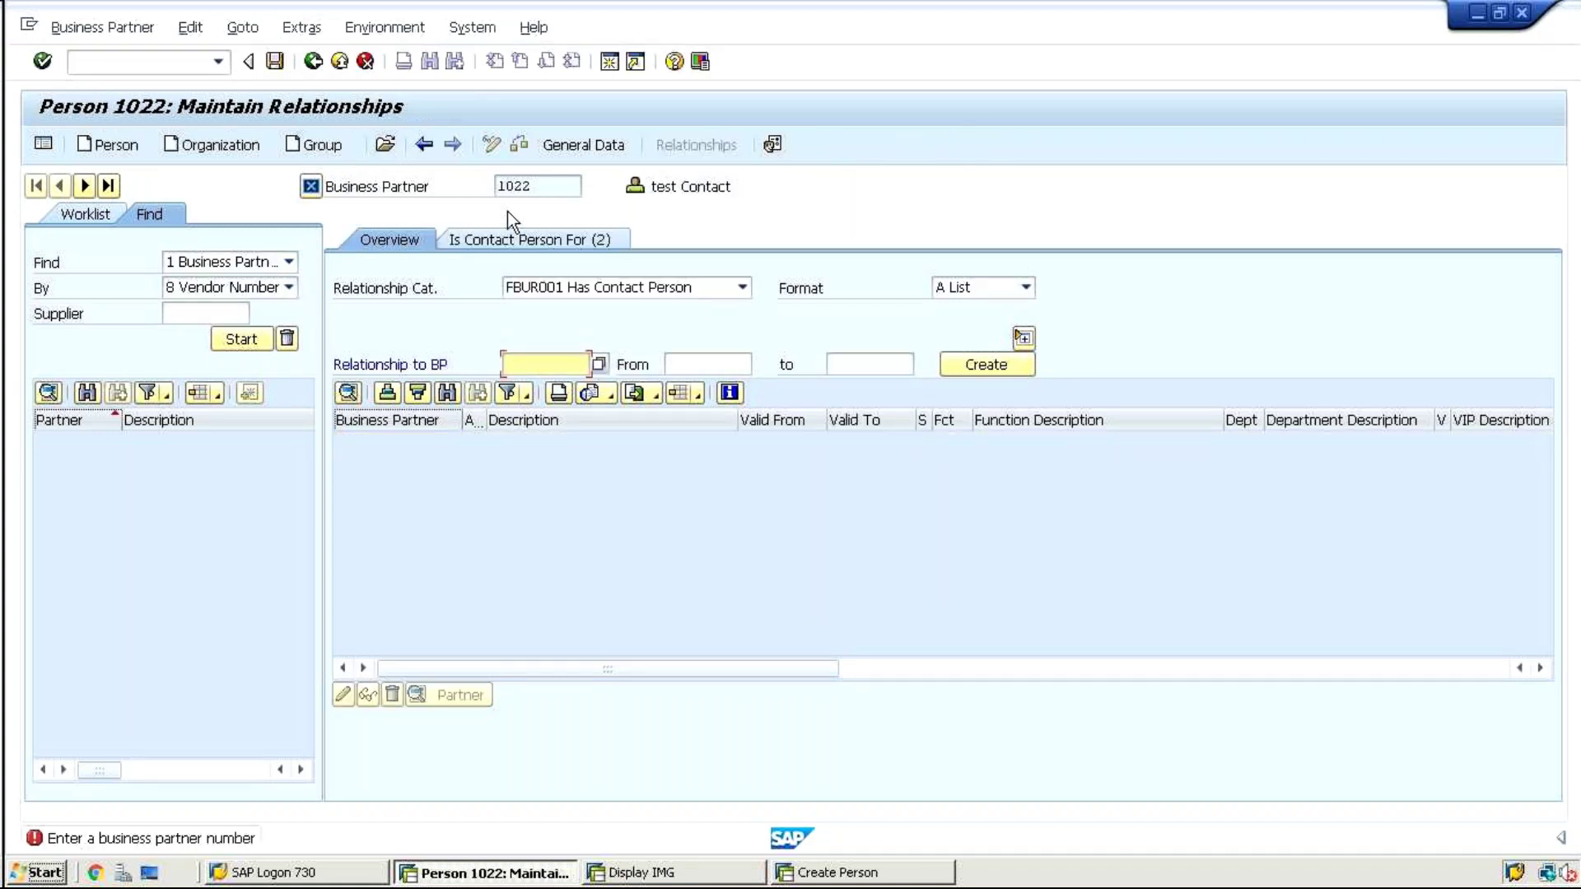
# Review 1022's roles in General Data: 000000 Business Partner (Gen) and BUP001 Contact Person
pyautogui.click(547, 147)
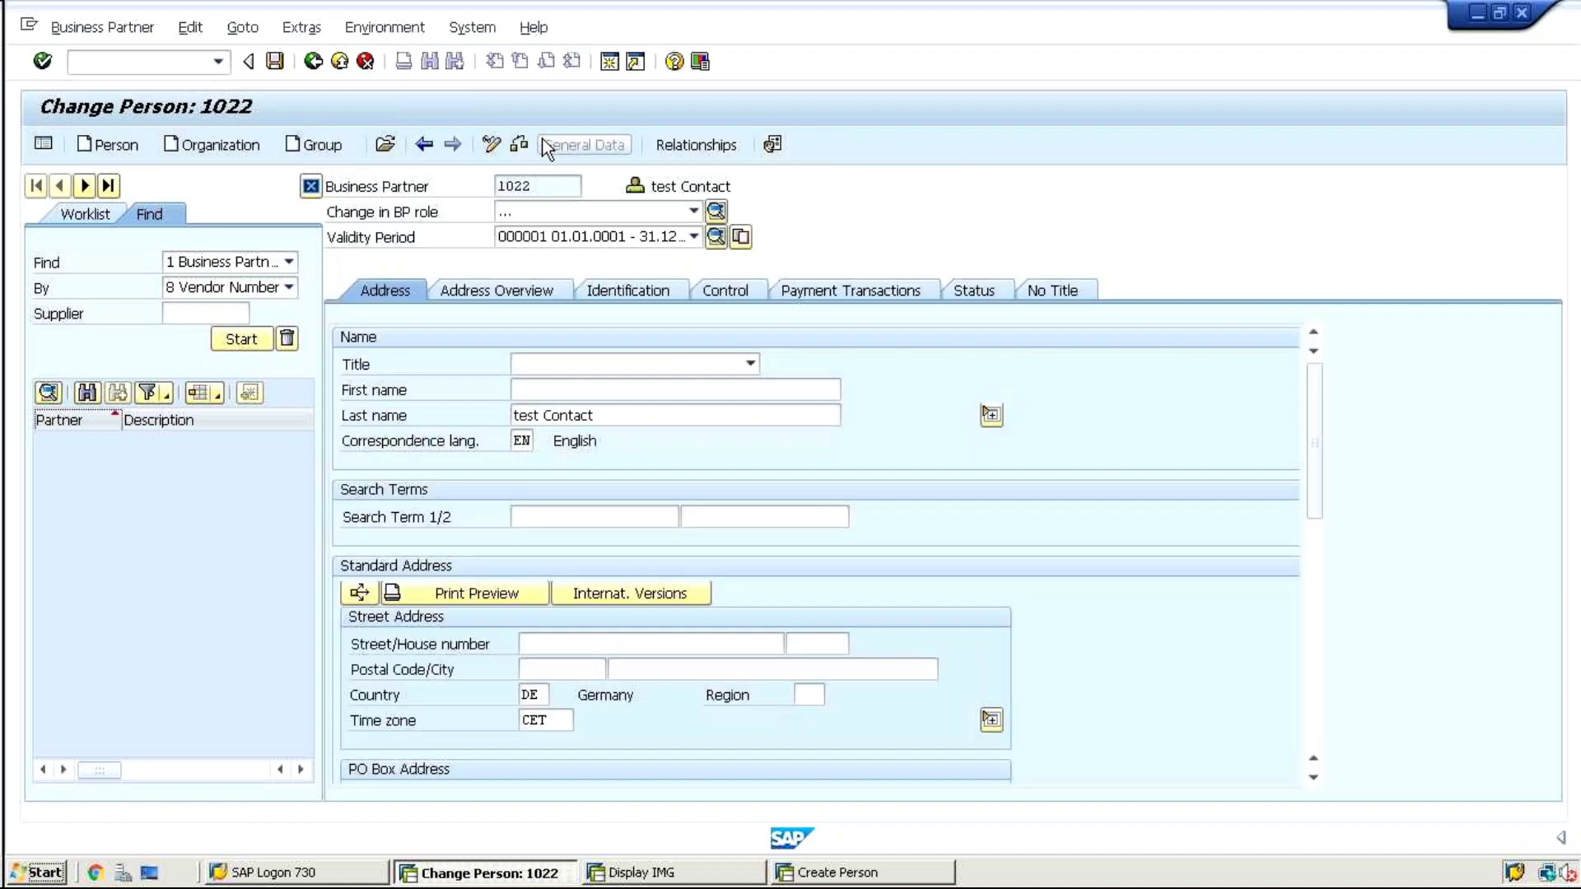
pyautogui.click(716, 212)
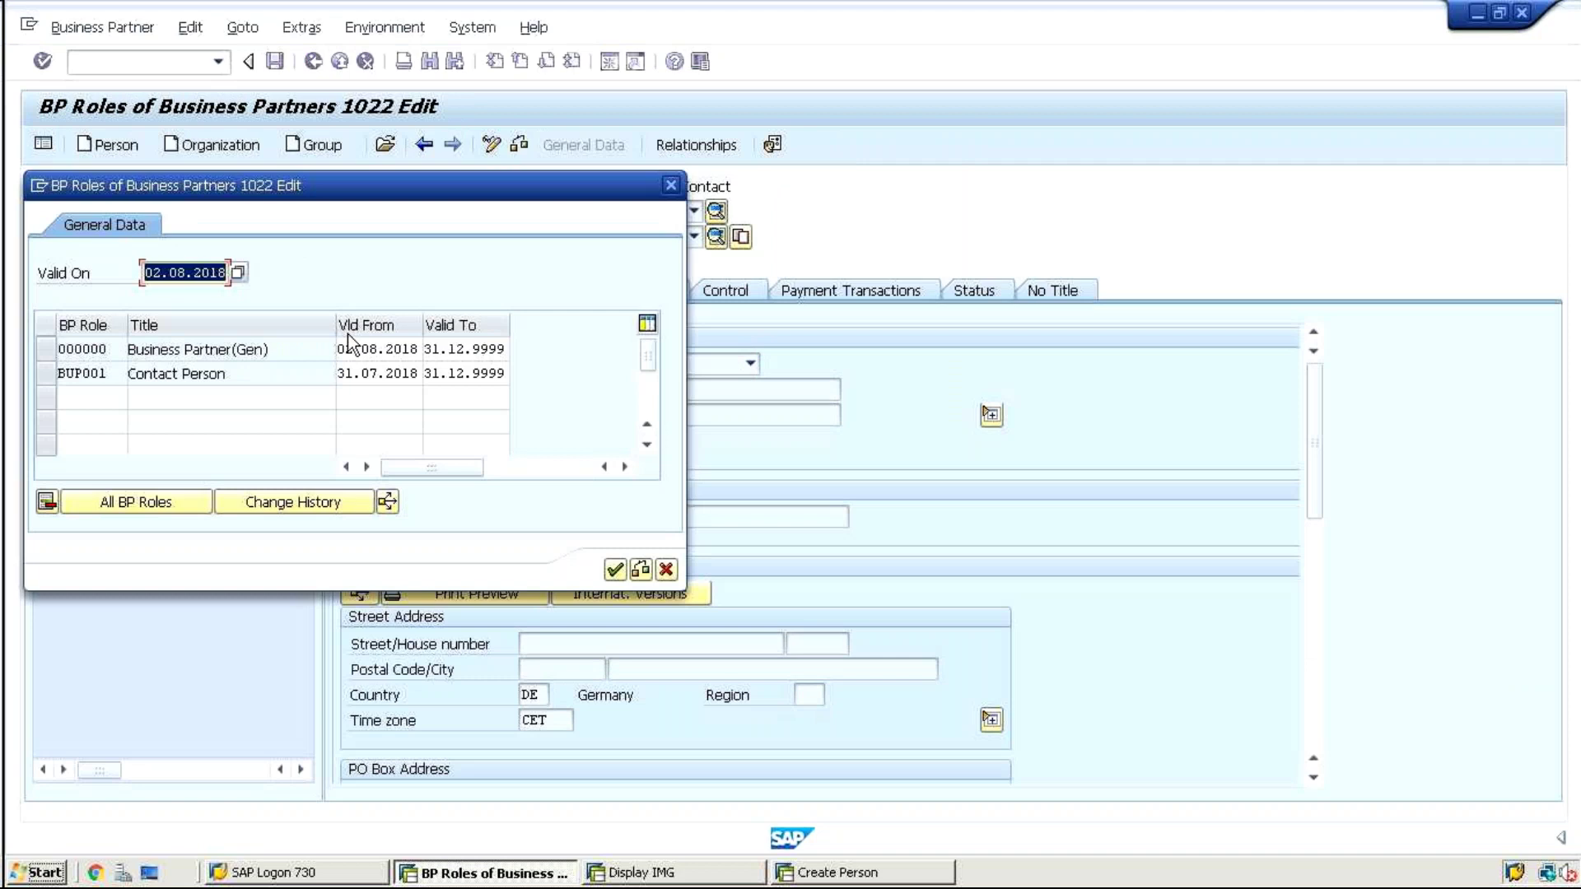
pyautogui.click(244, 373)
pyautogui.moveTo(244, 374); pyautogui.dragTo(47, 377)
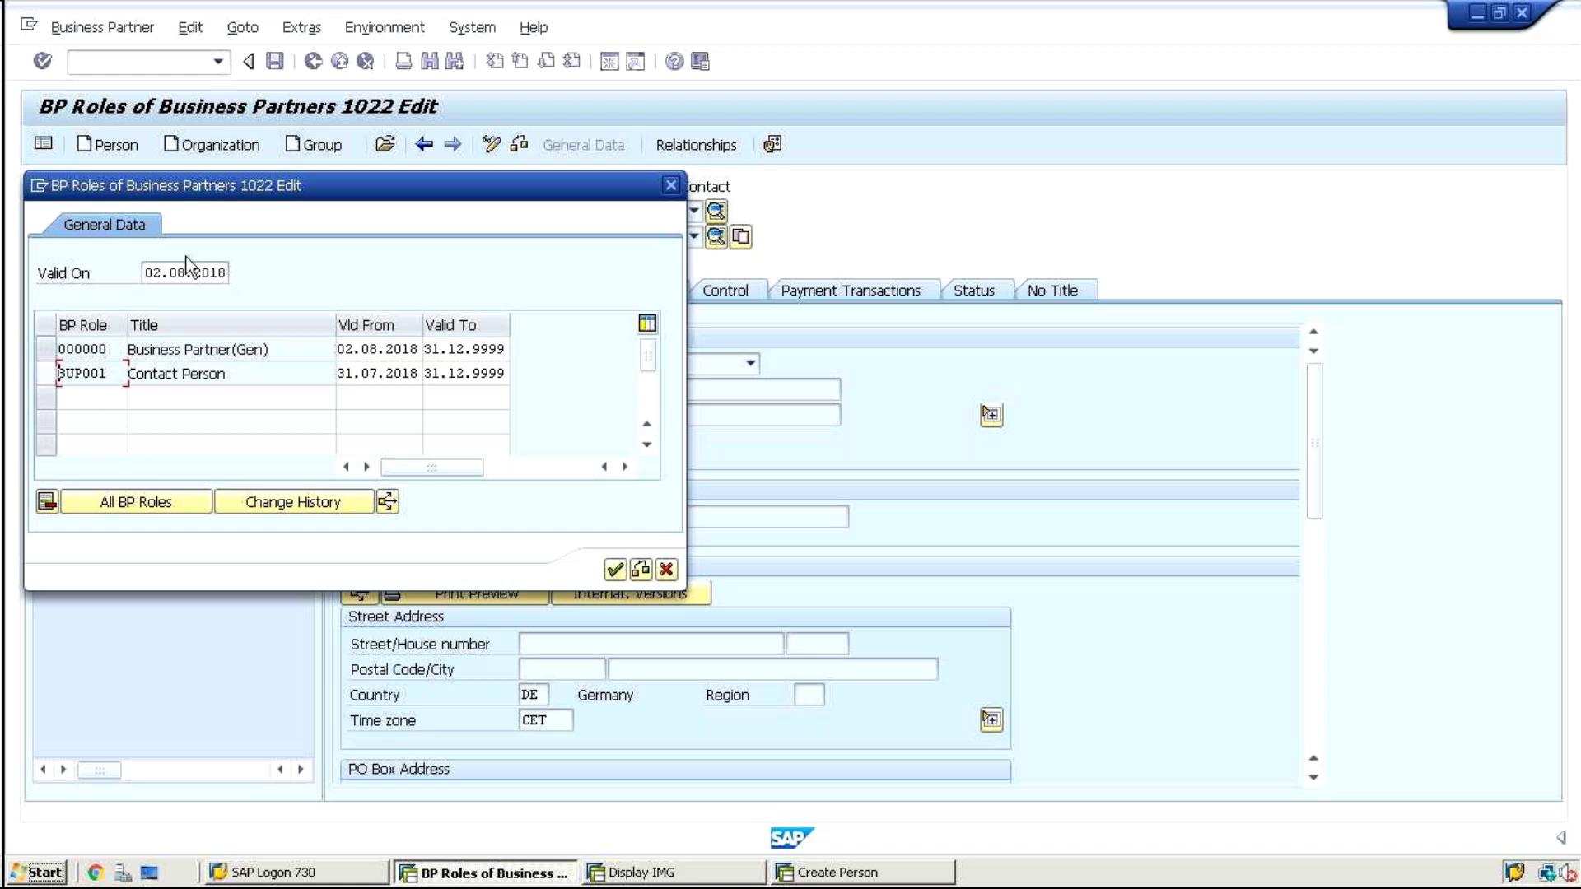
pyautogui.click(671, 184)
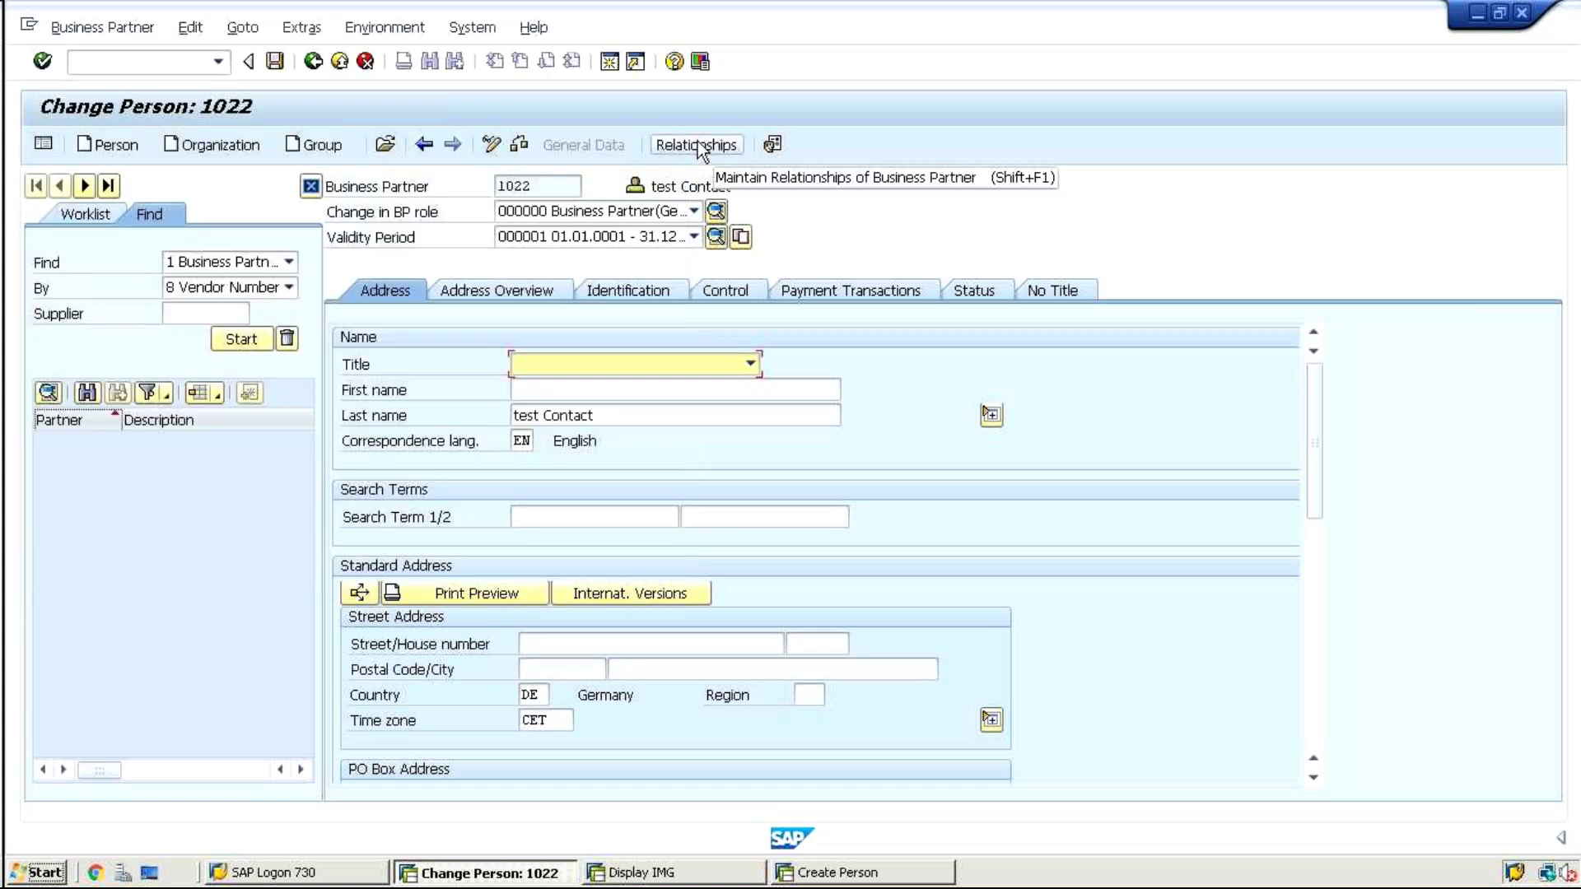
# Check person 1022's contact-person rows for 1021 and 1024, then go back to the relationships overview
pyautogui.click(696, 144)
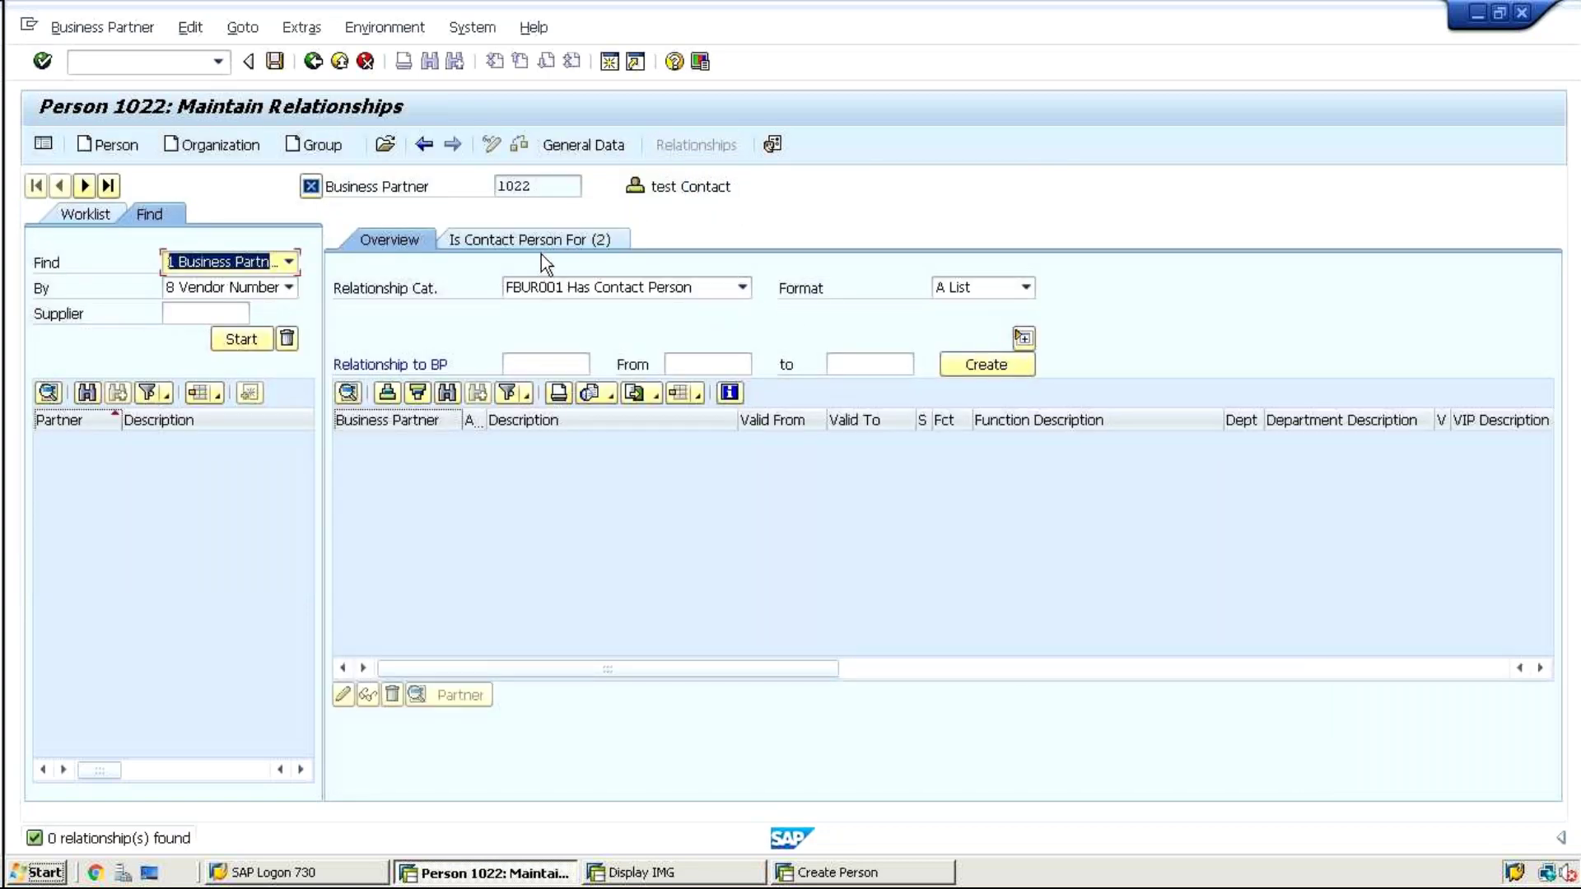
pyautogui.click(522, 244)
pyautogui.click(388, 463)
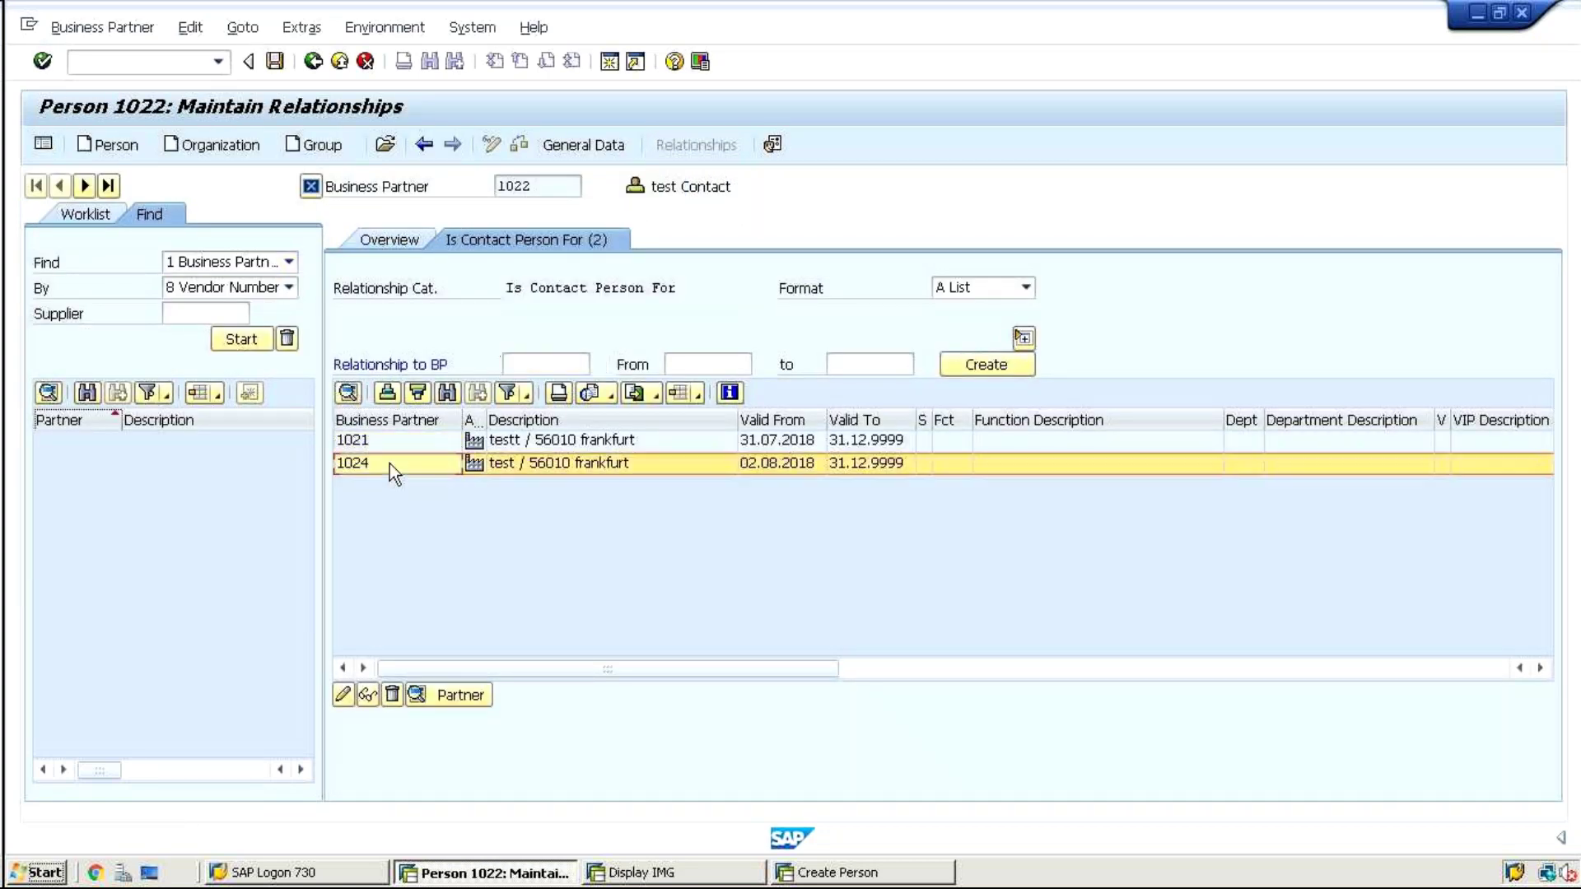
pyautogui.click(373, 441)
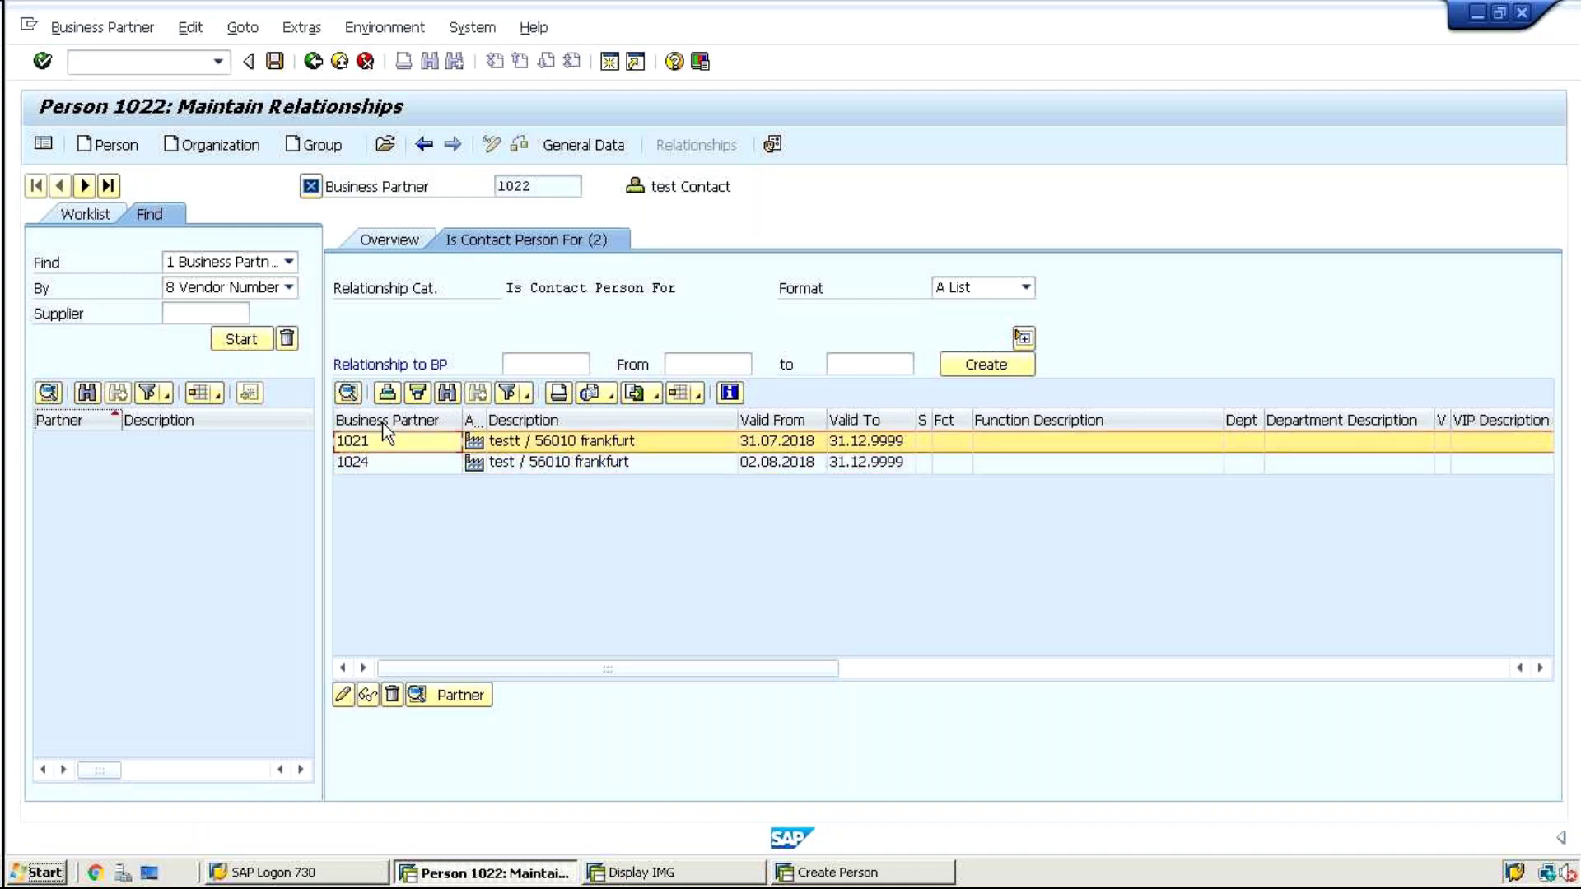
pyautogui.moveTo(545, 188); pyautogui.dragTo(490, 186)
pyautogui.click(490, 186)
pyautogui.click(396, 462)
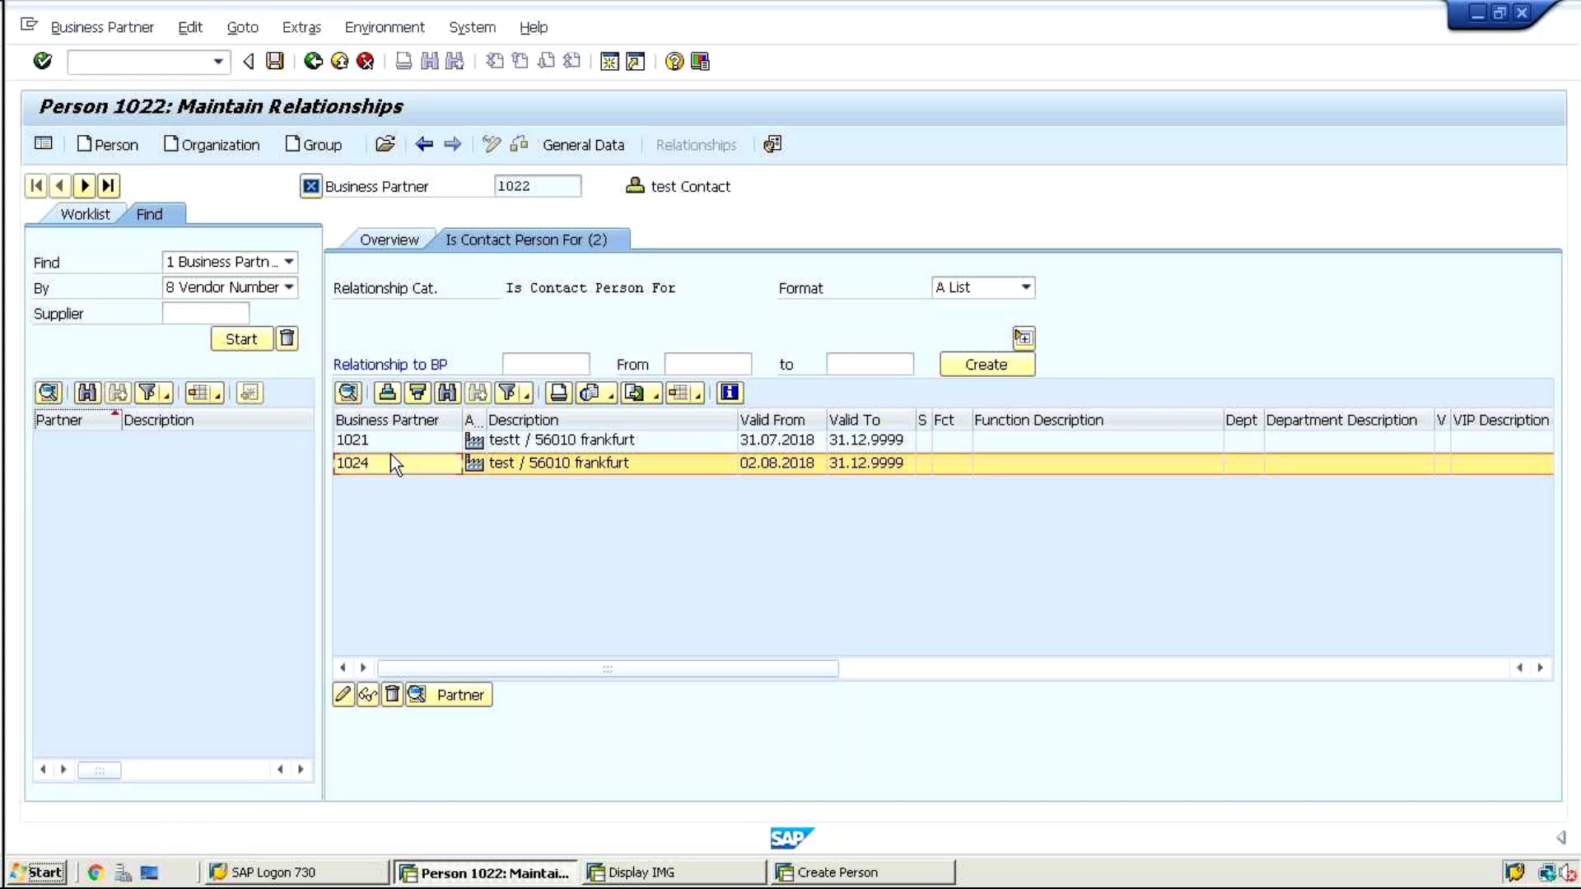
pyautogui.click(386, 444)
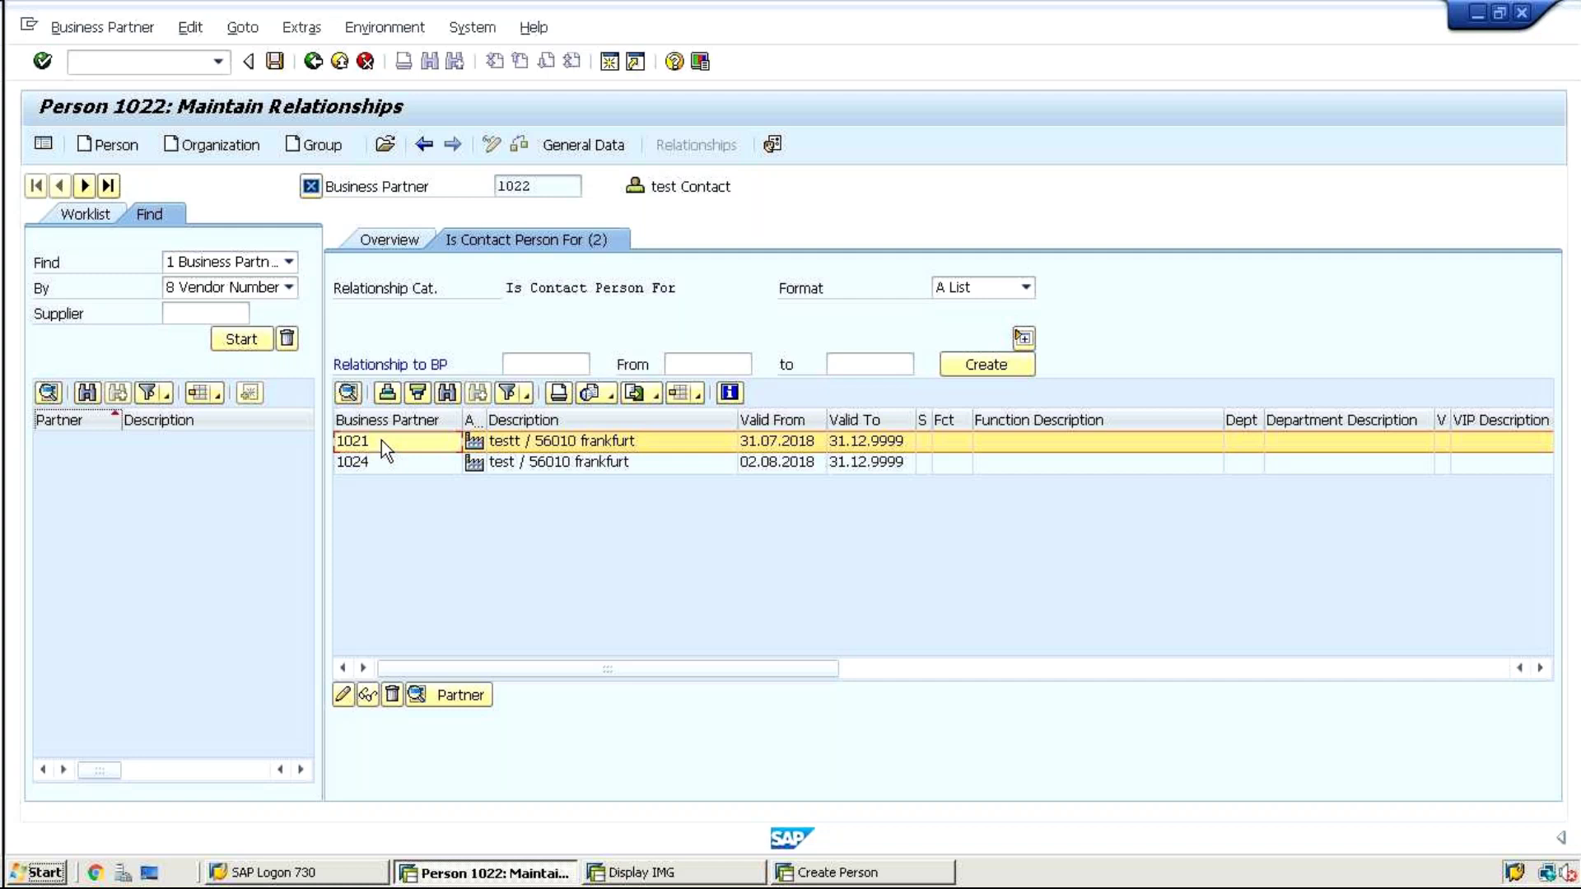
pyautogui.click(388, 241)
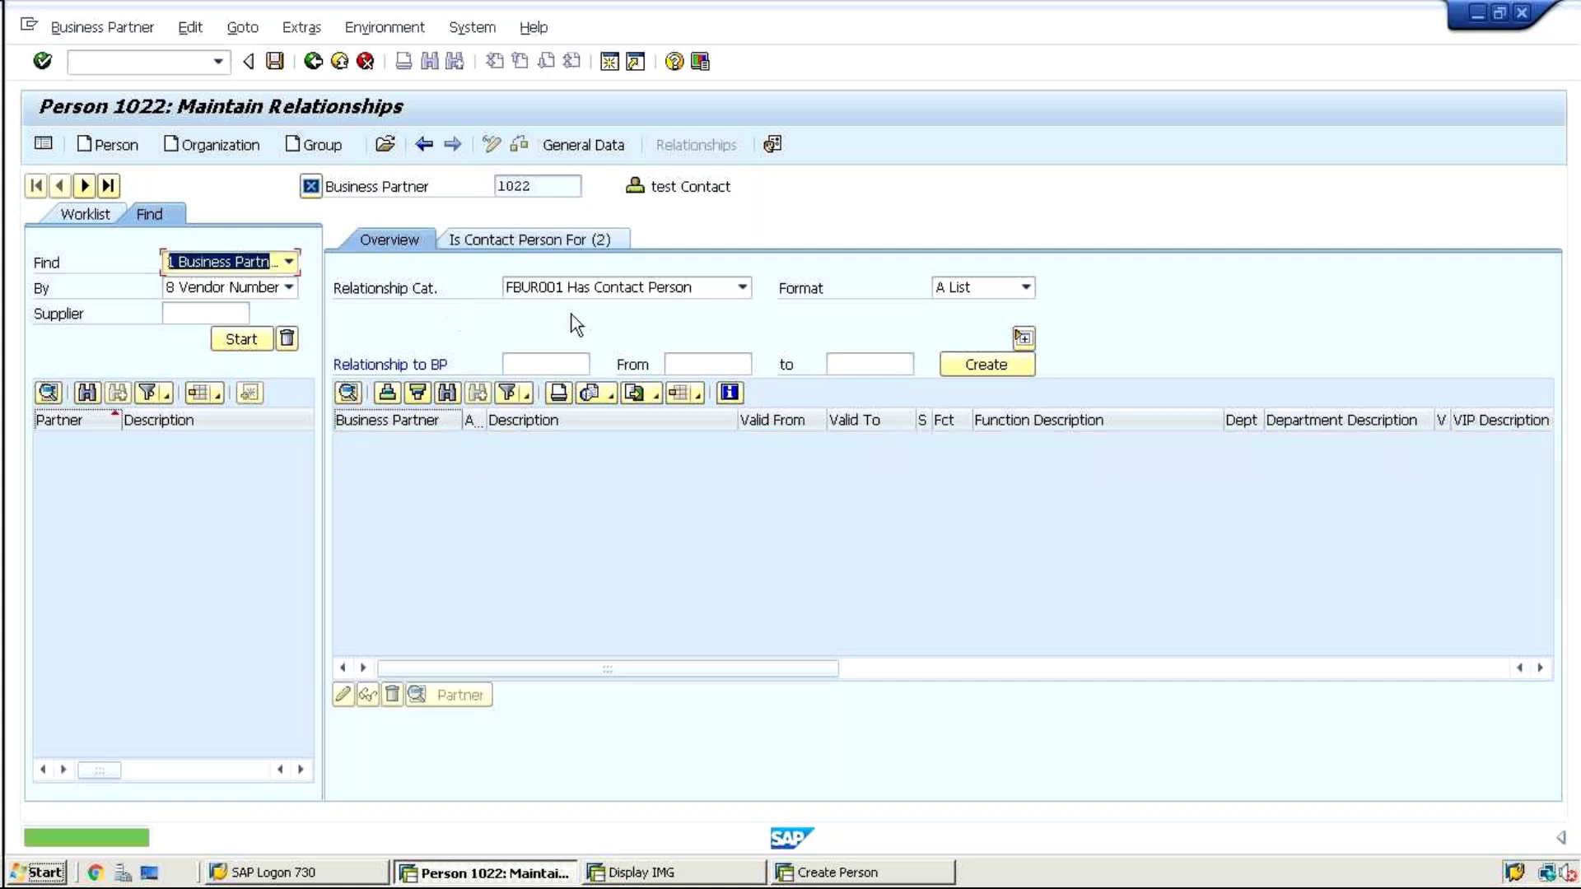
pyautogui.click(560, 287)
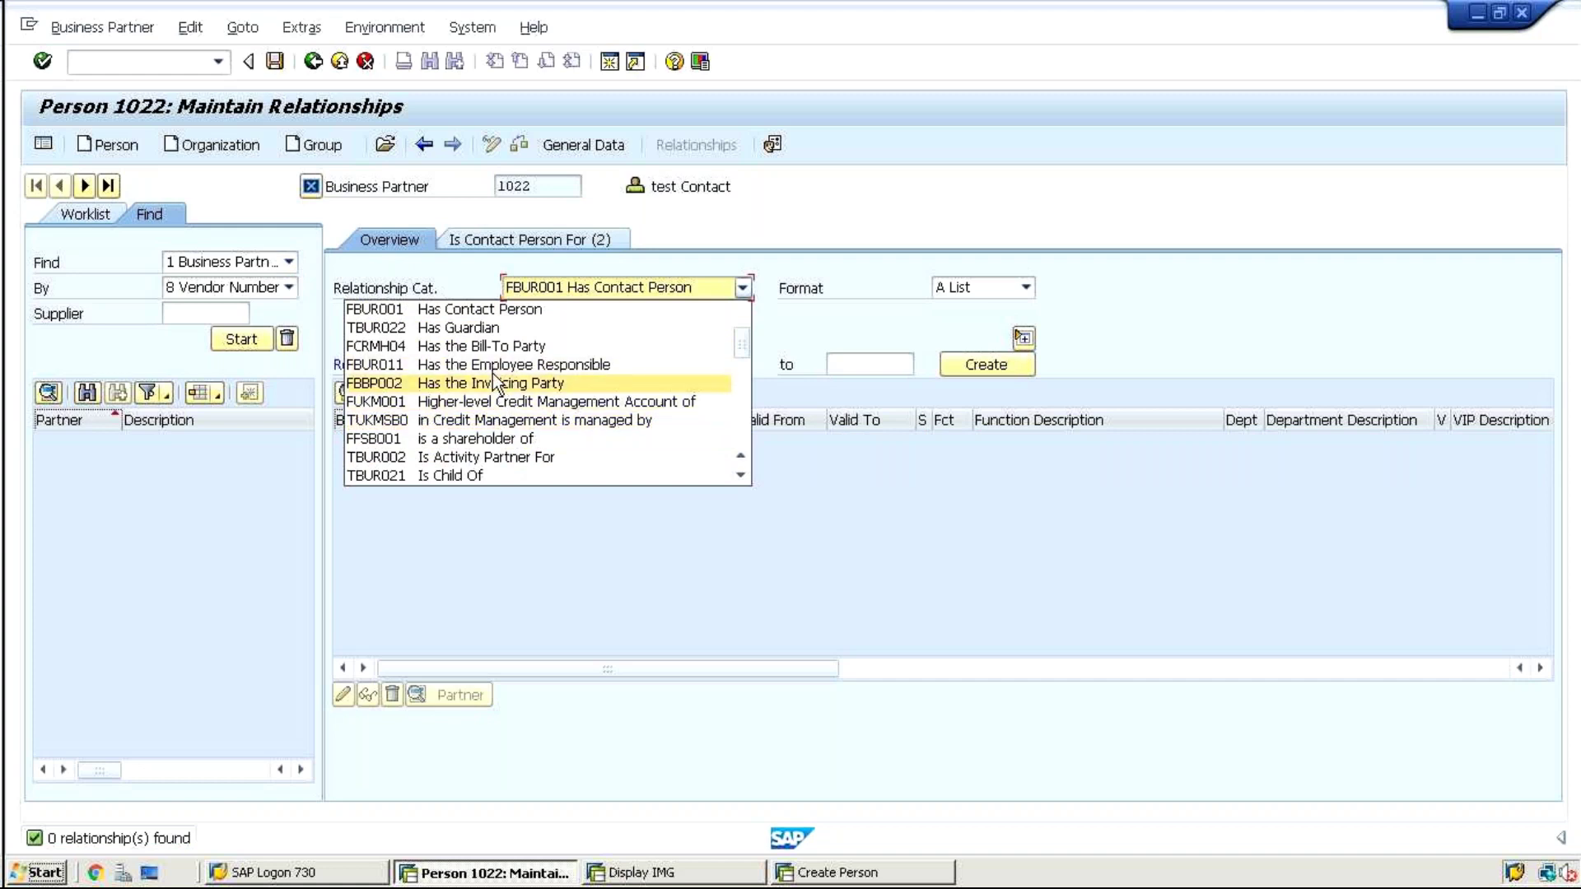
pyautogui.scroll(-4, 492, 379)
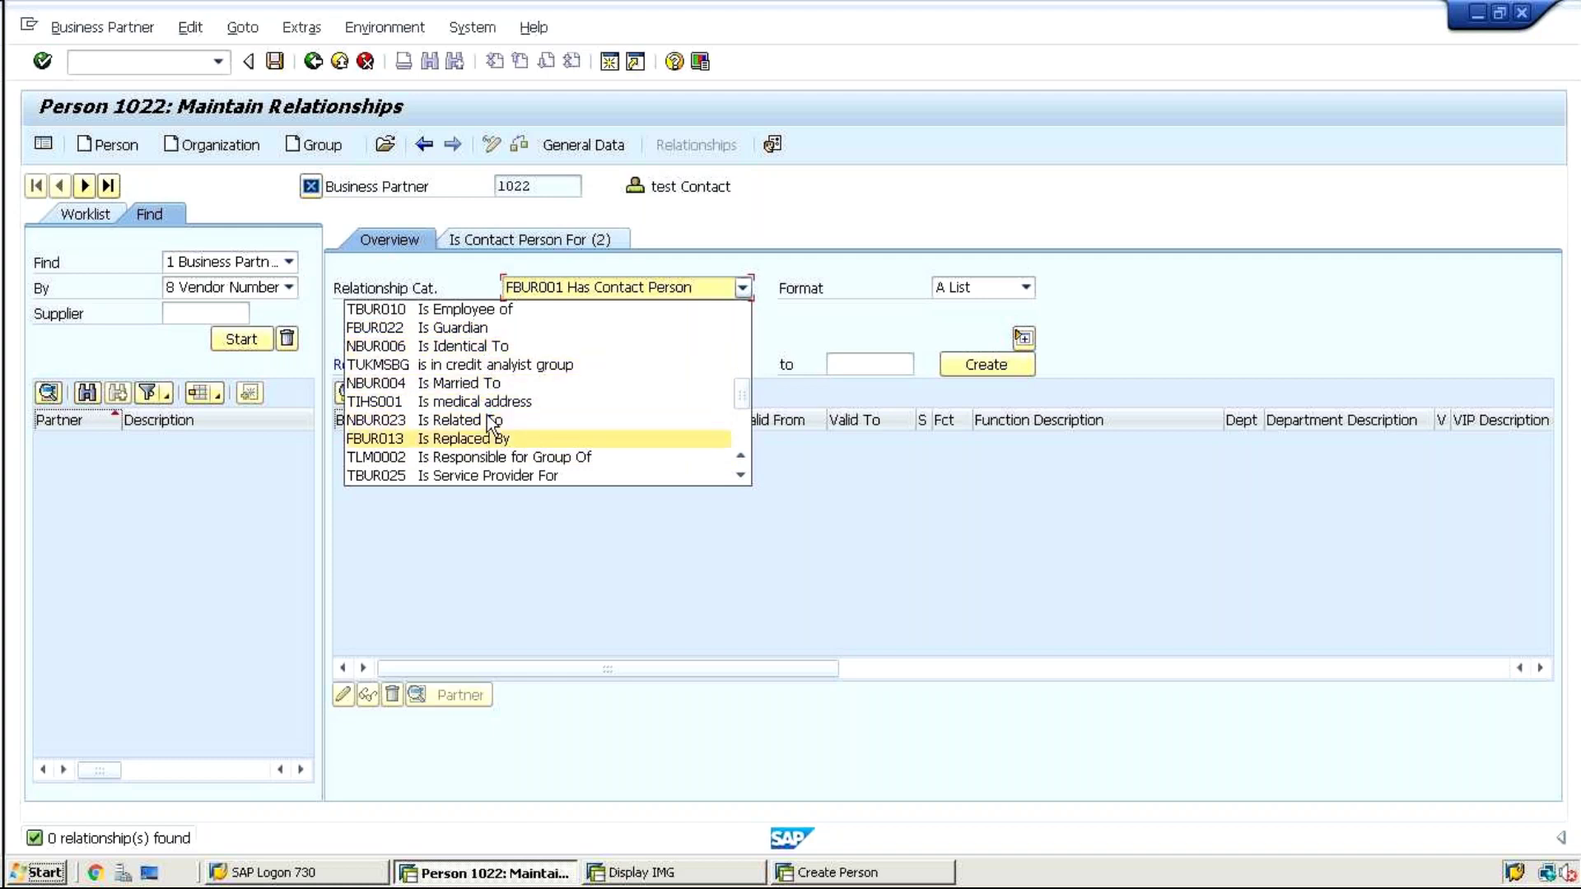
pyautogui.press('Down')
pyautogui.press('Down')
pyautogui.press('Down')
pyautogui.press('Down')
pyautogui.press('Down')
pyautogui.press('Down')
pyautogui.press('Down')
pyautogui.press('Down')
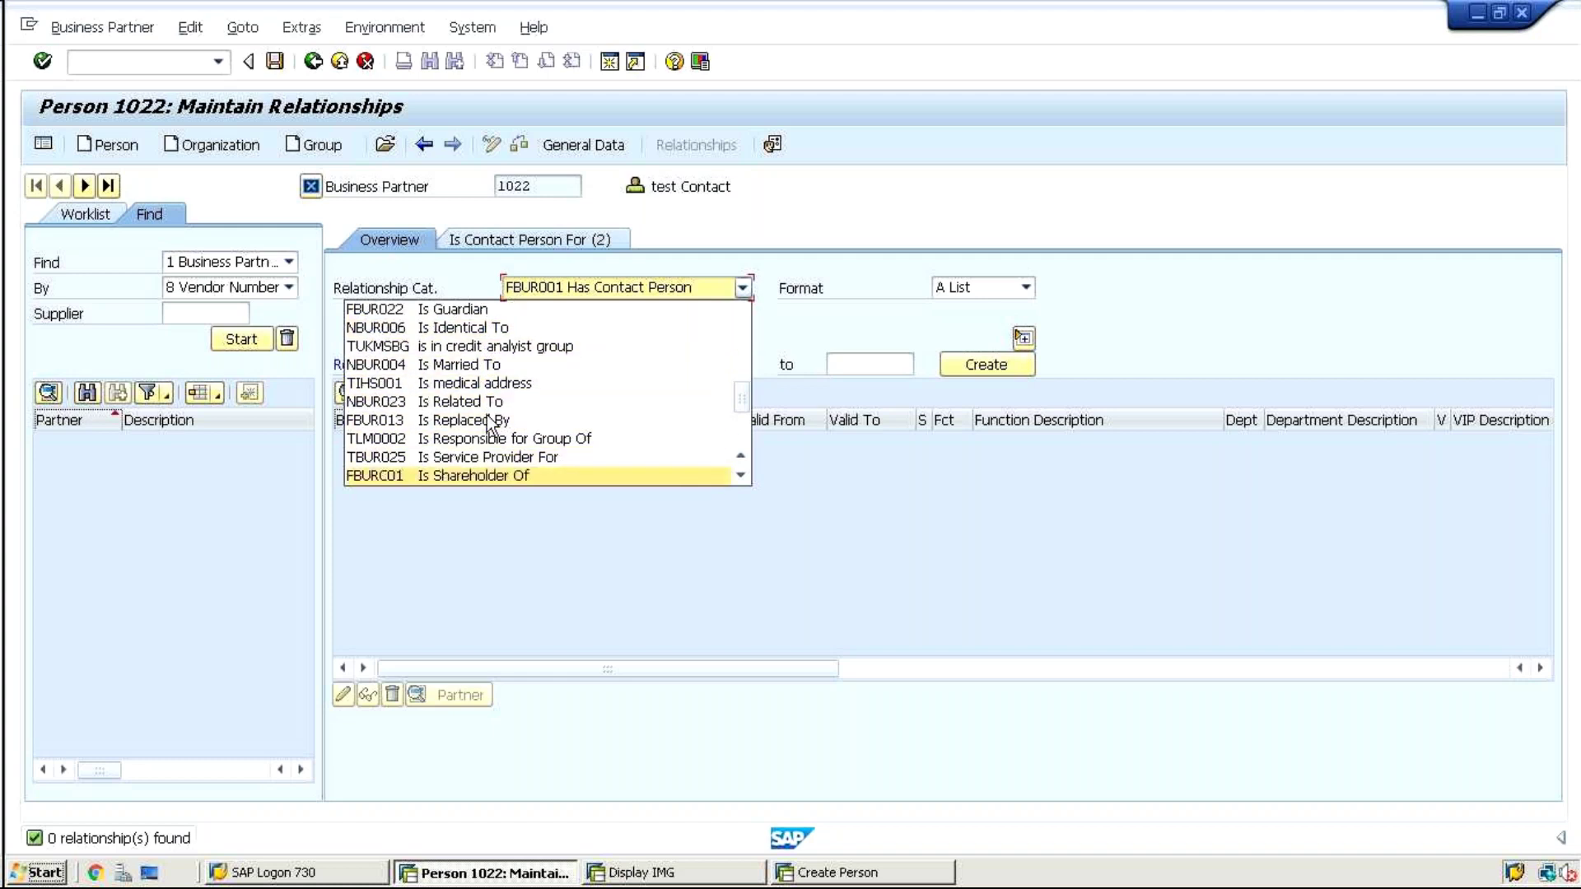
pyautogui.press('Down')
pyautogui.press('Down')
pyautogui.press('Down')
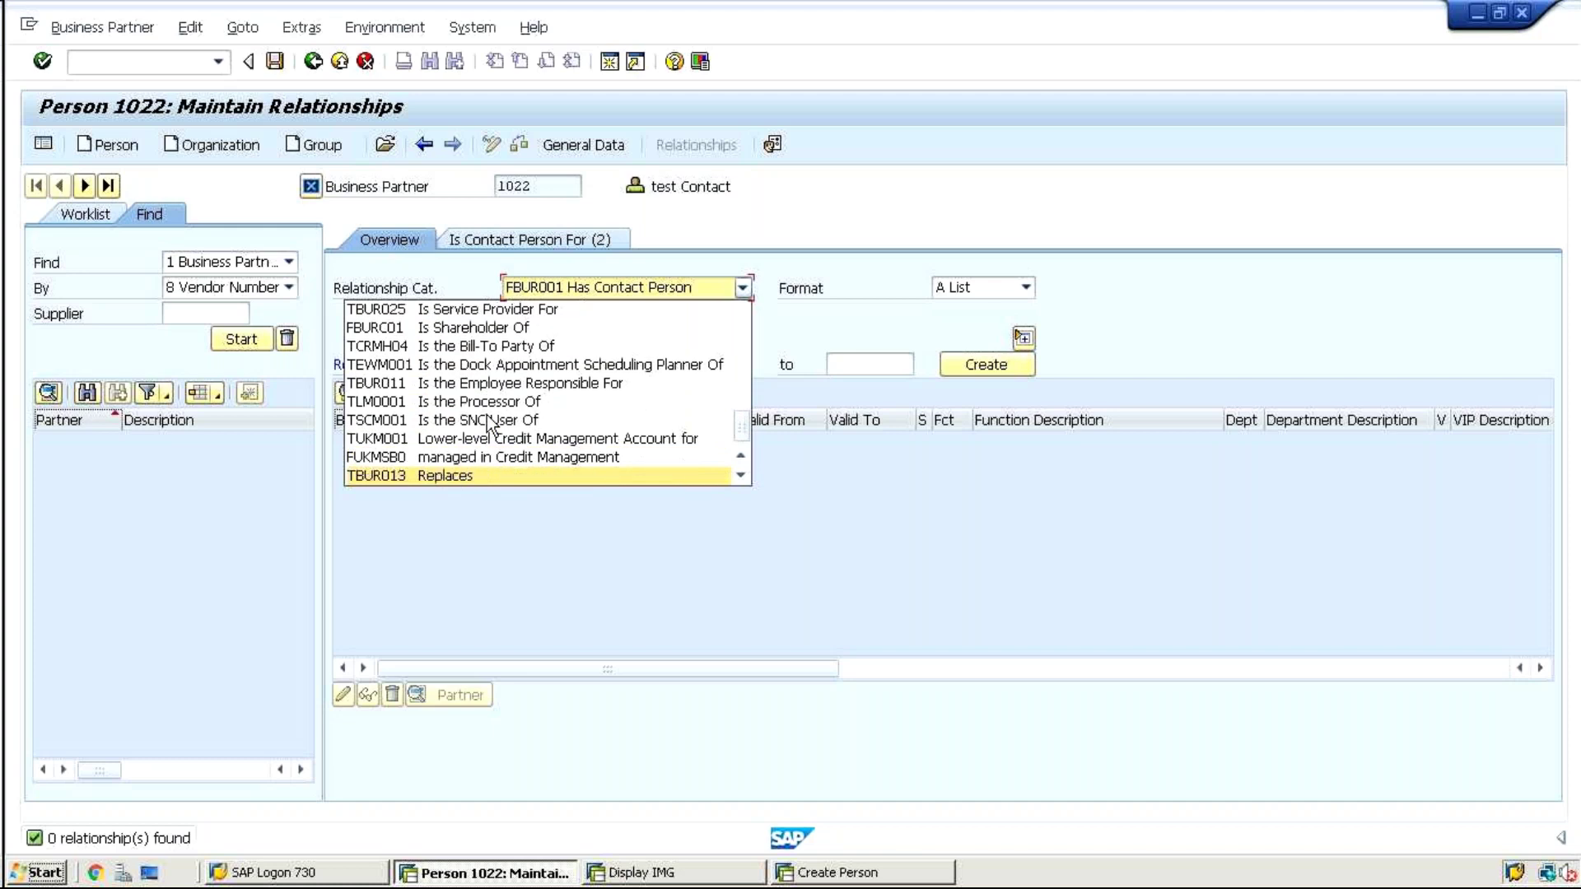
pyautogui.click(599, 505)
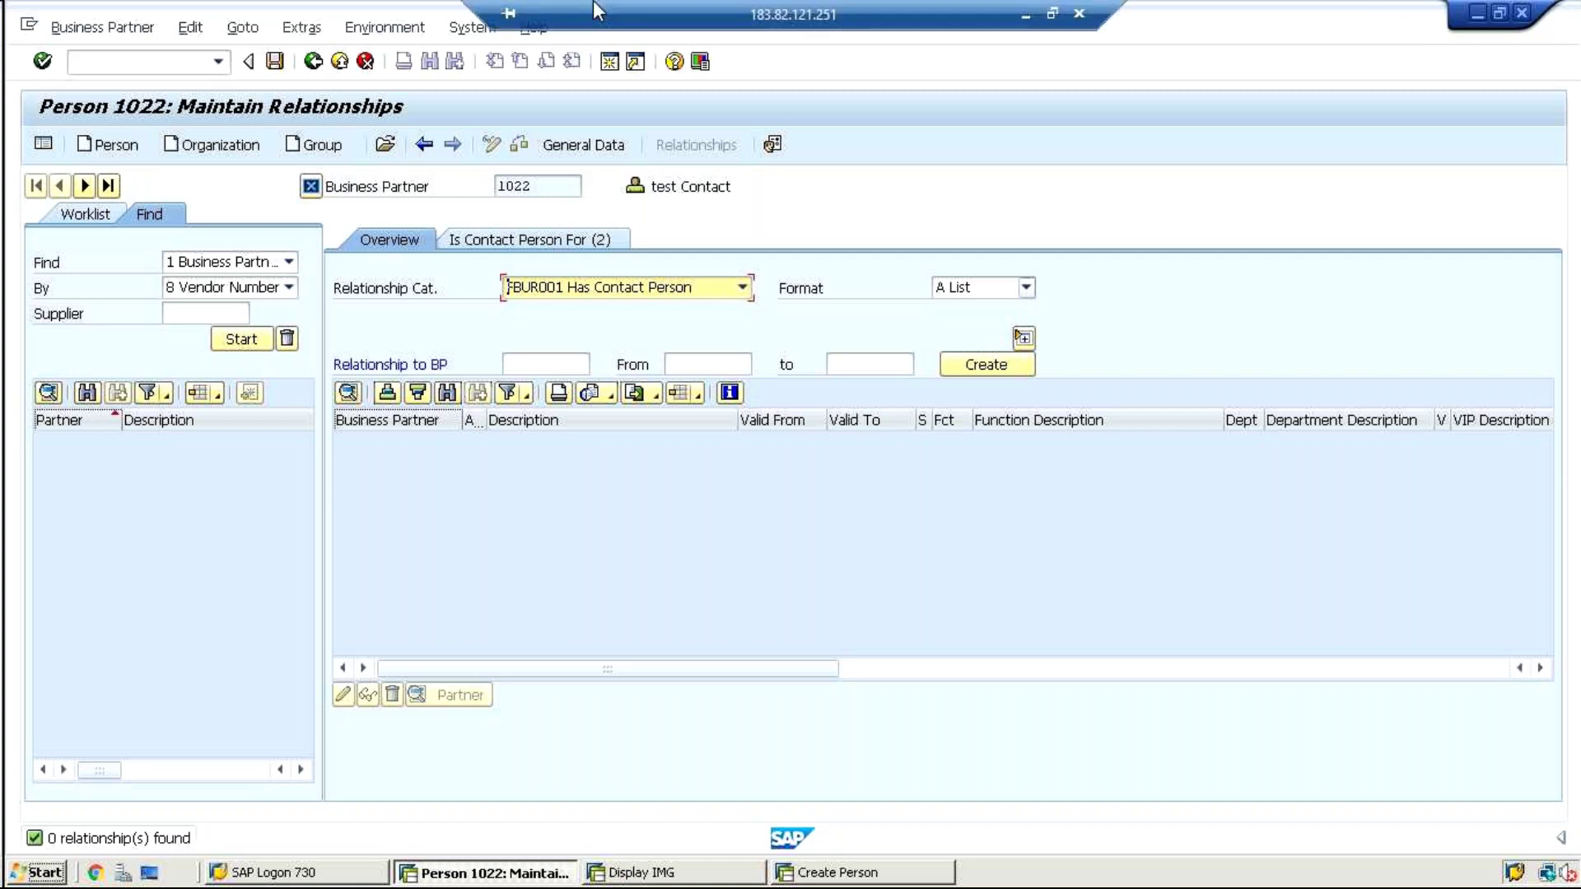
# Run /nxd02, cancel it, and relaunch business partner maintenance with bp
pyautogui.click(151, 64)
pyautogui.write('/')
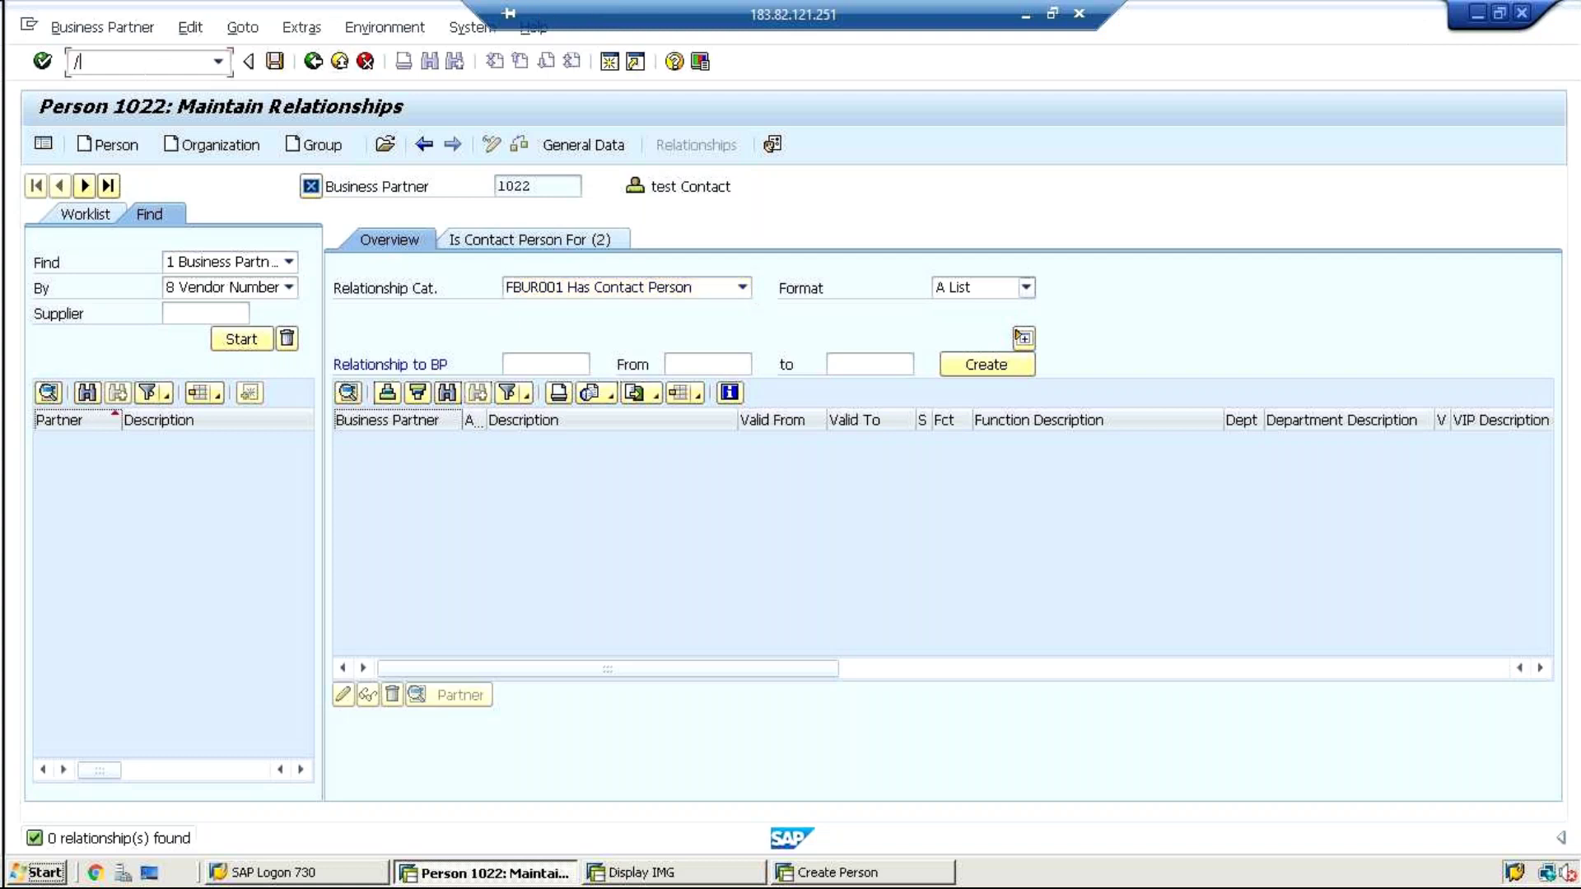
pyautogui.write('nxd02')
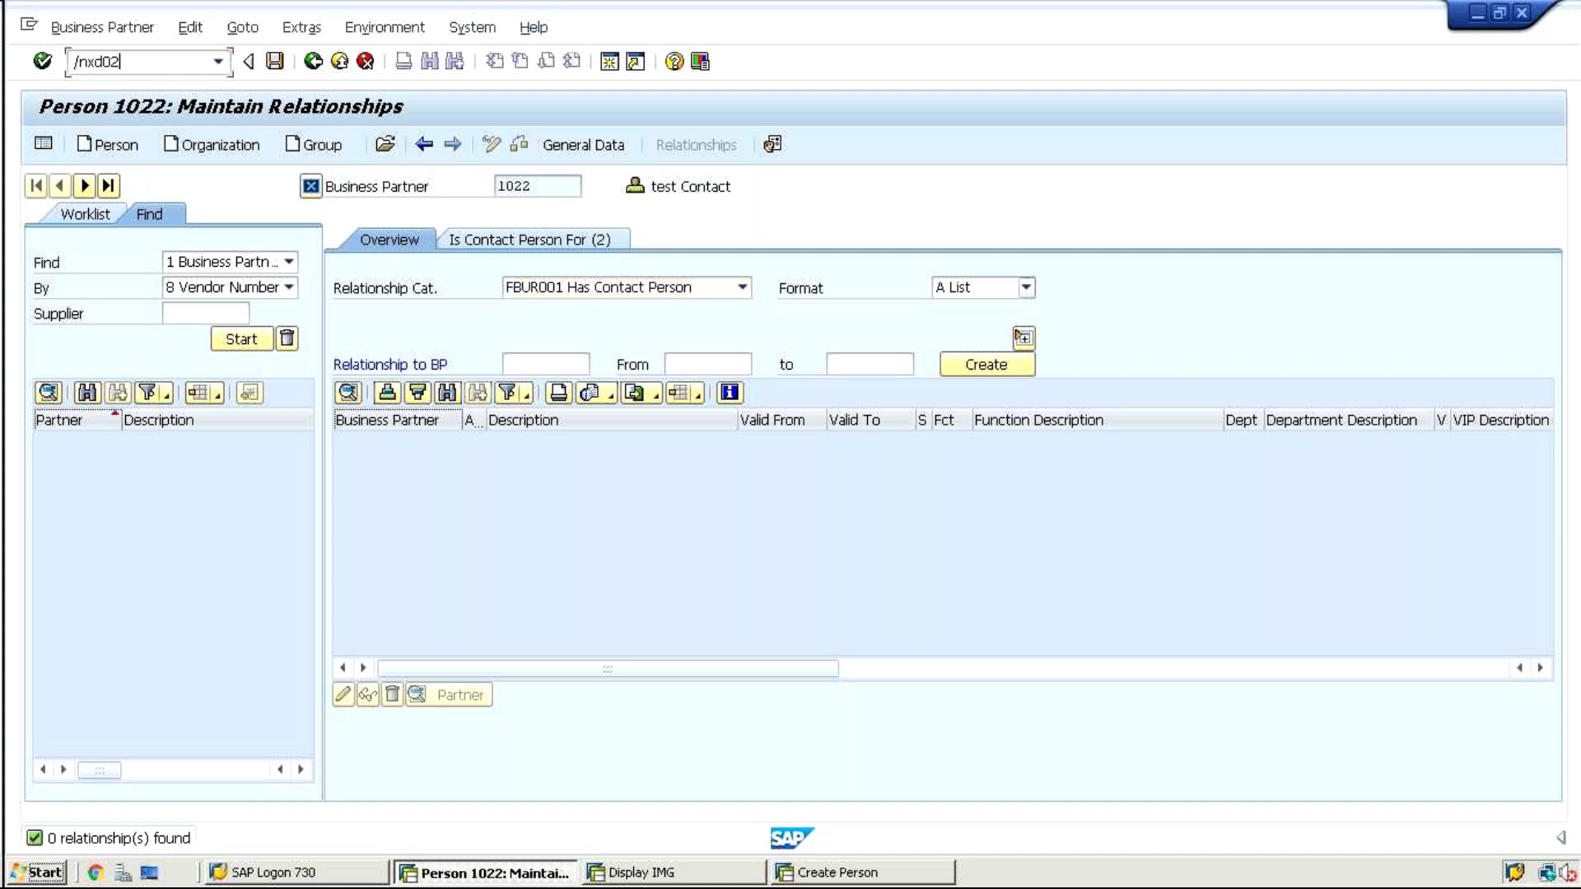
pyautogui.press('Return')
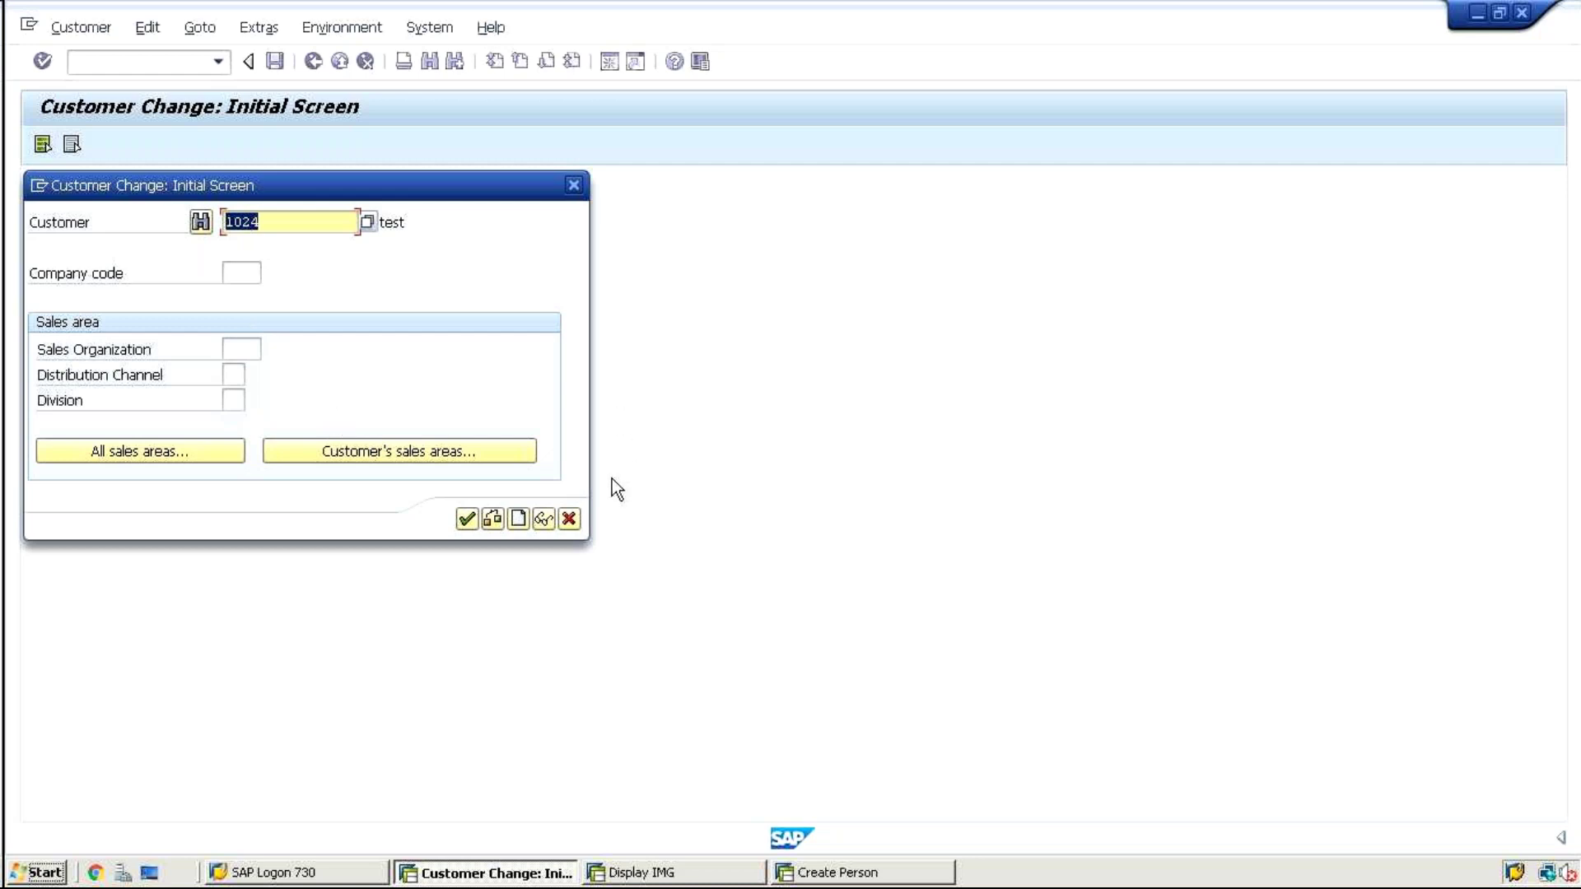
pyautogui.click(569, 518)
pyautogui.write('b')
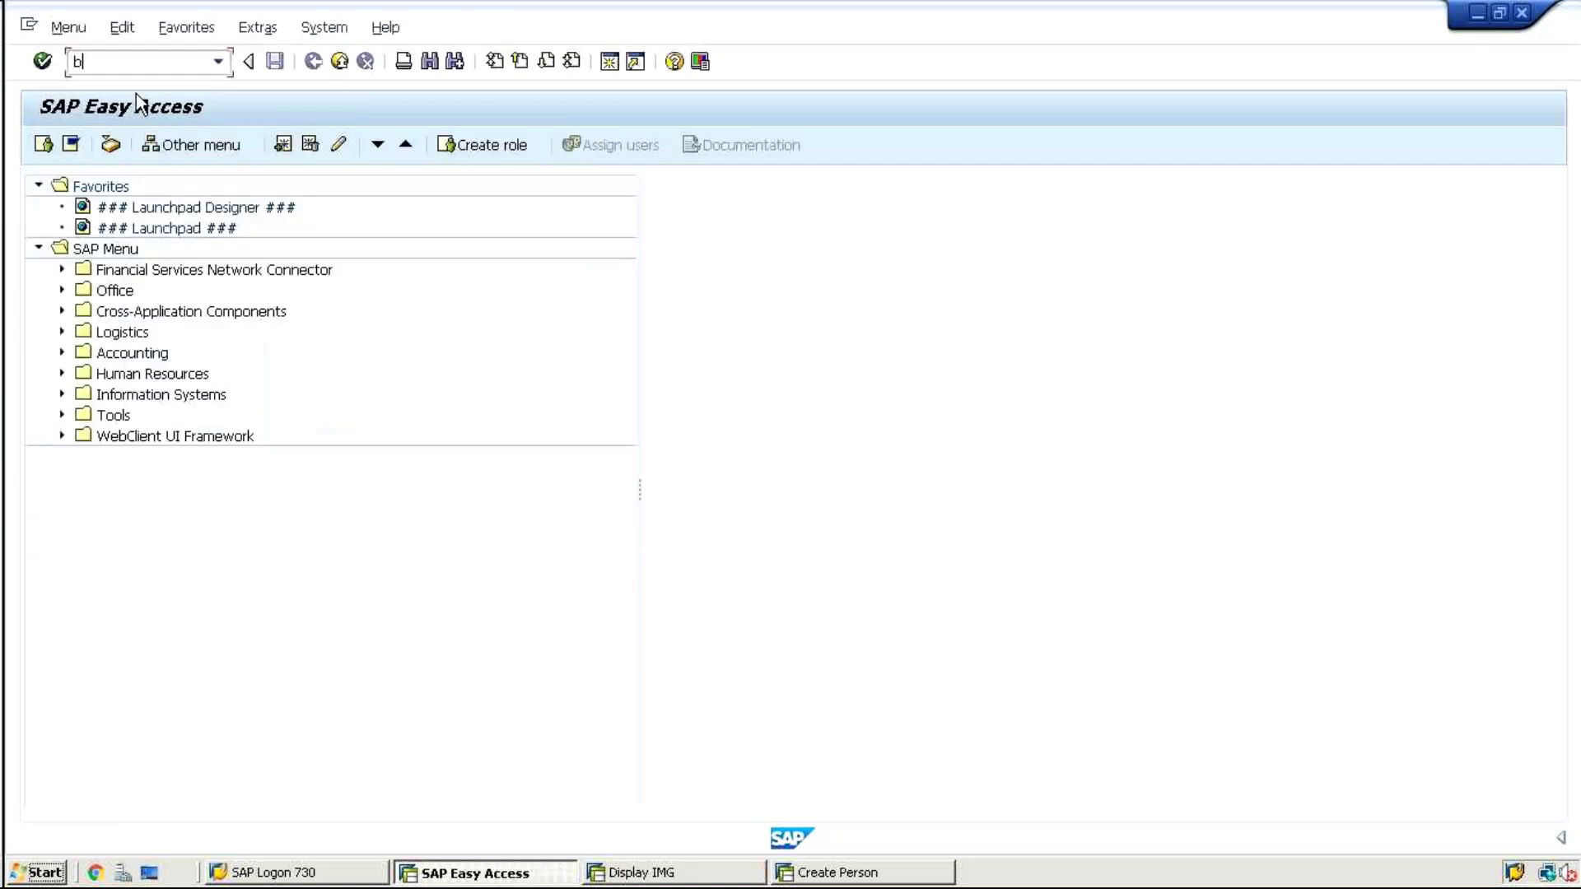
pyautogui.write('p')
pyautogui.press('Return')
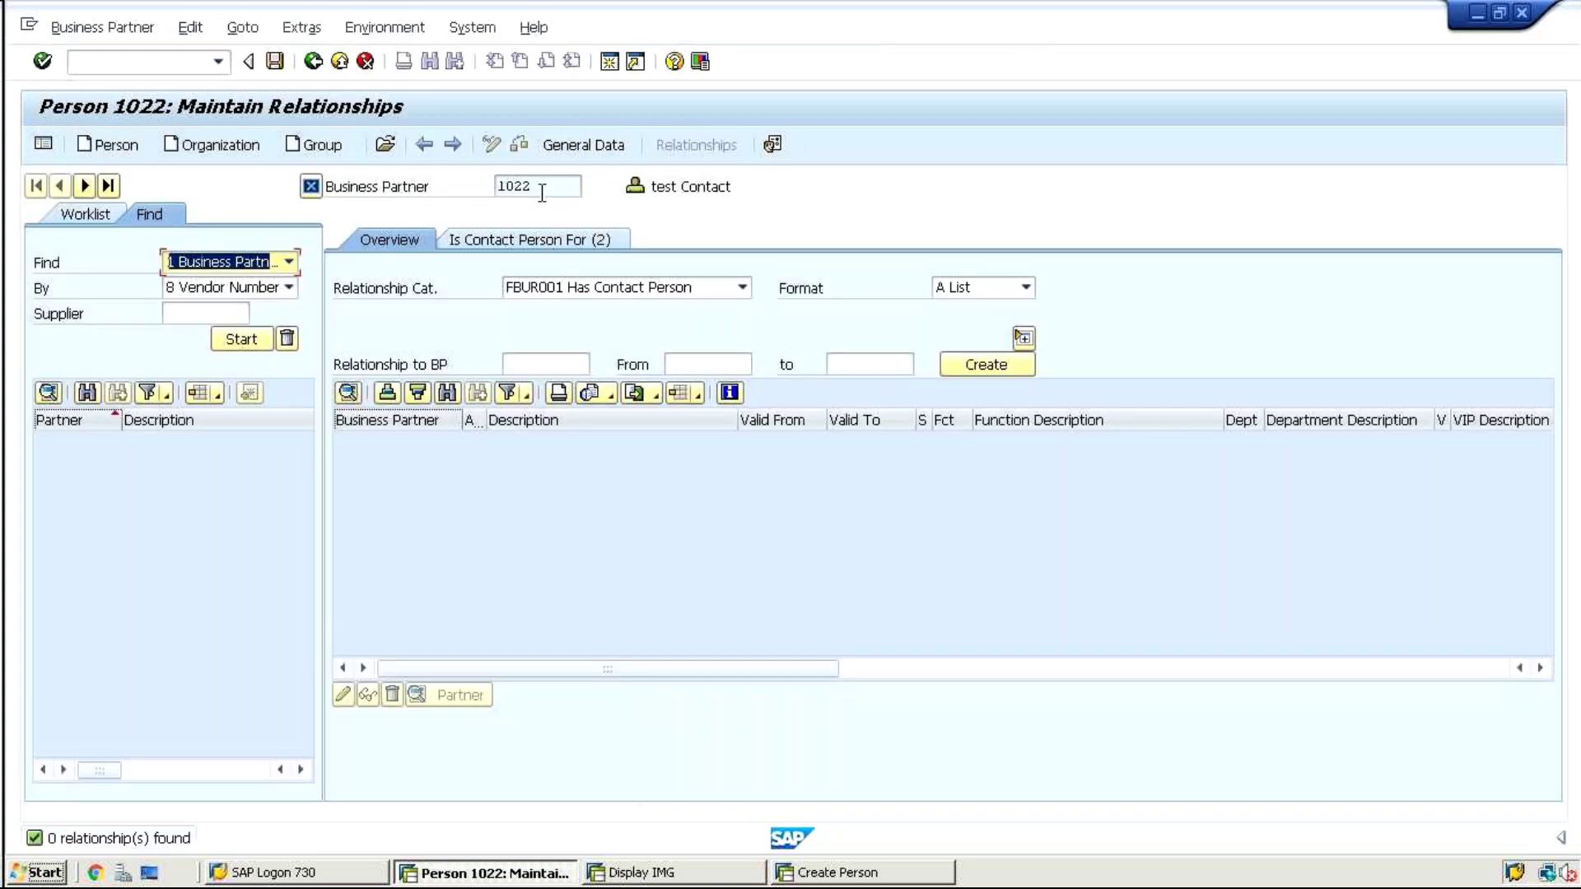
# Display 1022's contact-person relationship to 1024, valid from 02.08.2018, then close the details
pyautogui.click(496, 186)
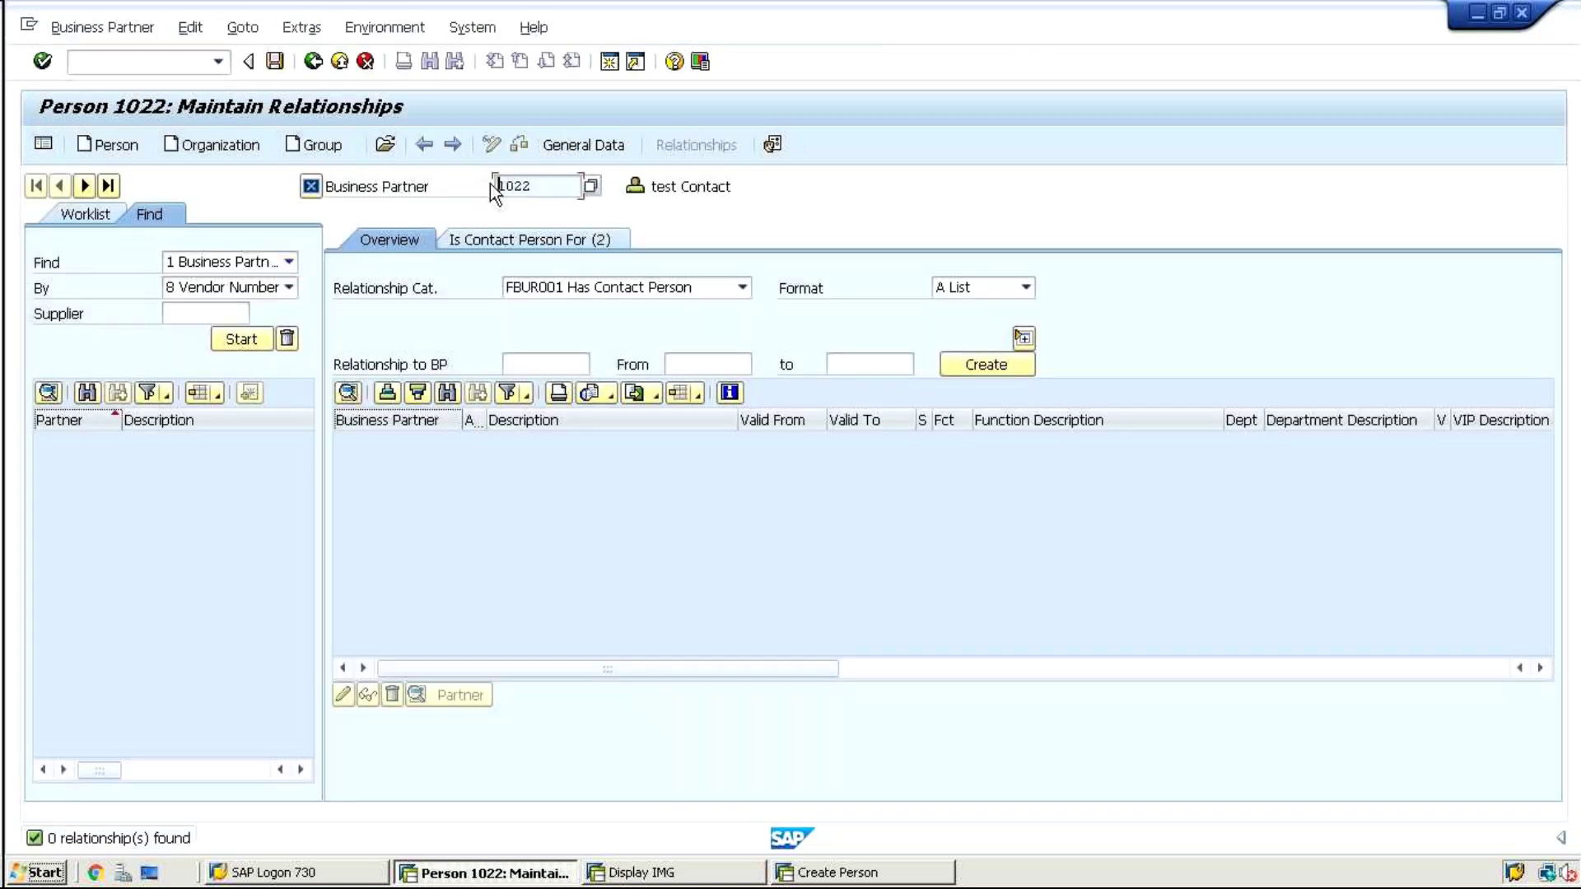
pyautogui.click(500, 237)
pyautogui.click(363, 463)
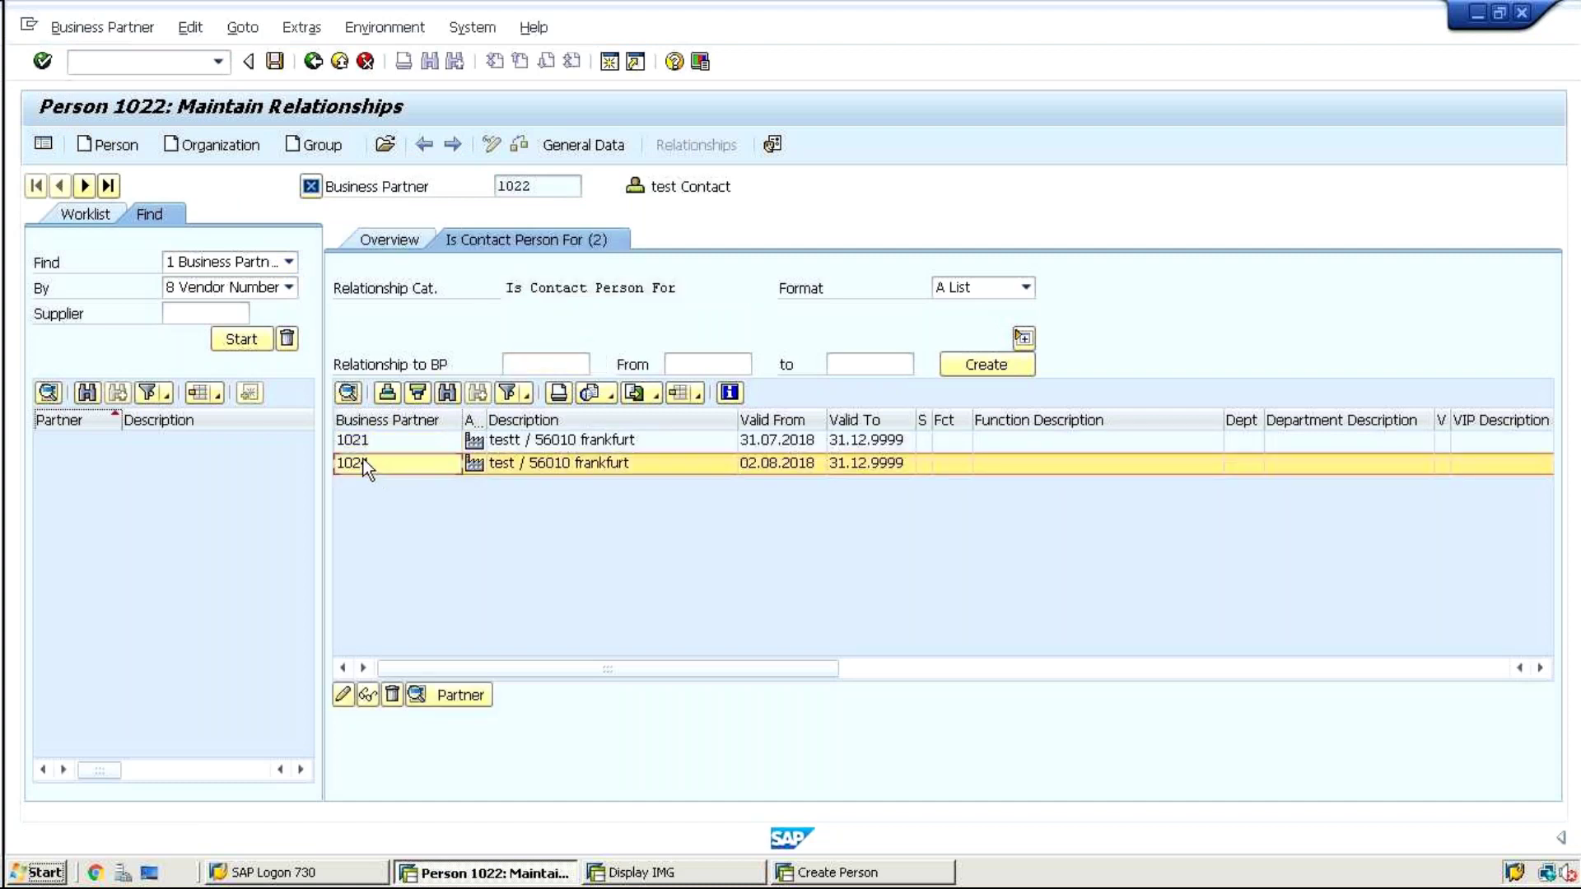
pyautogui.doubleClick(363, 463)
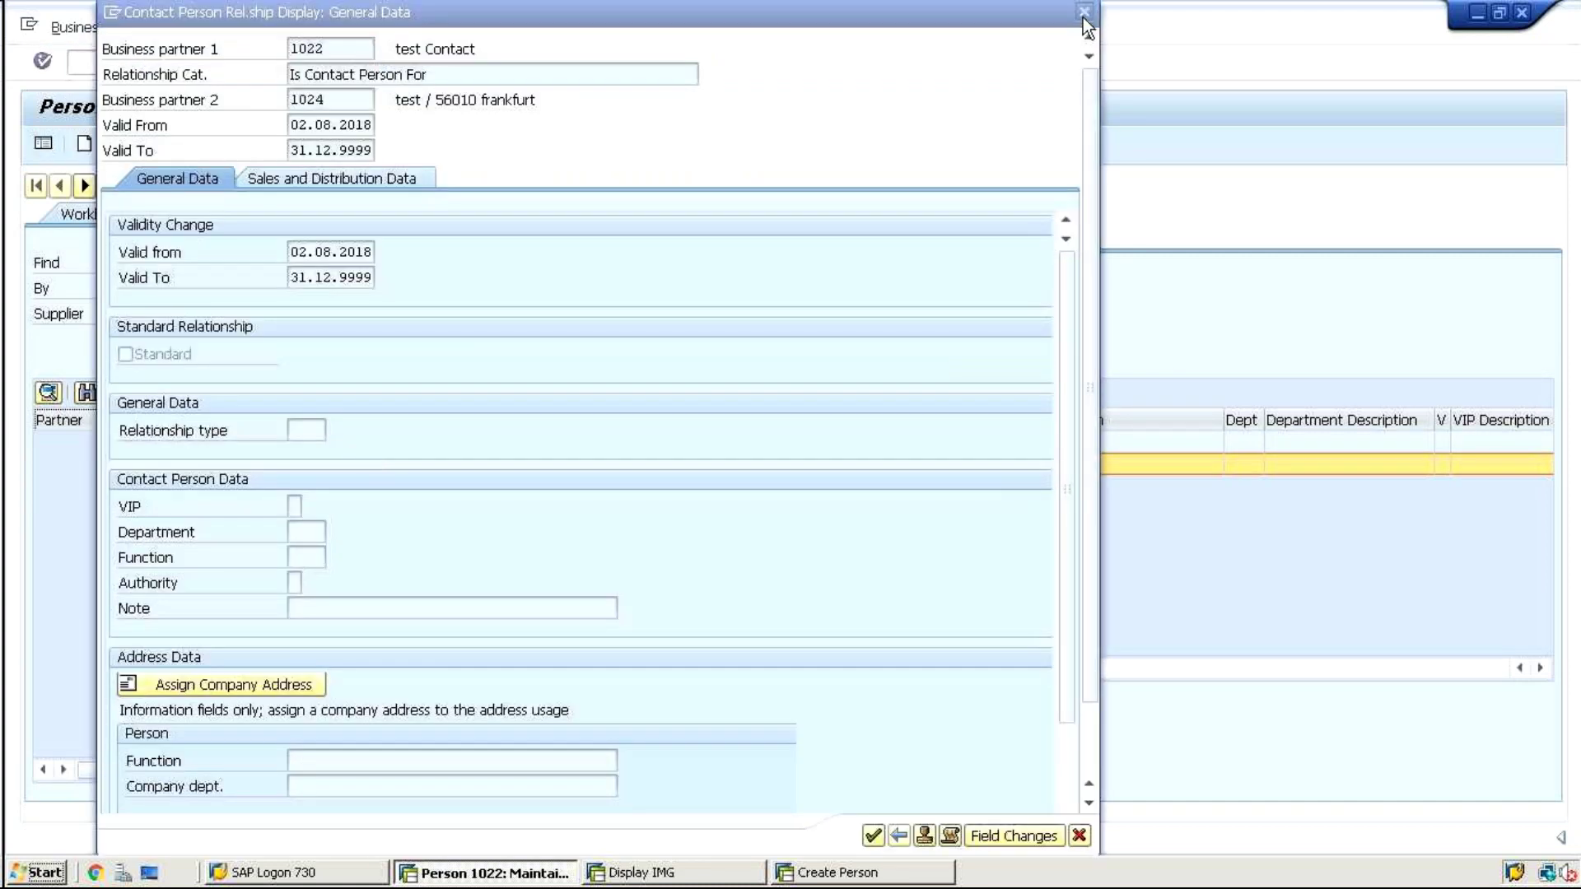
pyautogui.click(1083, 17)
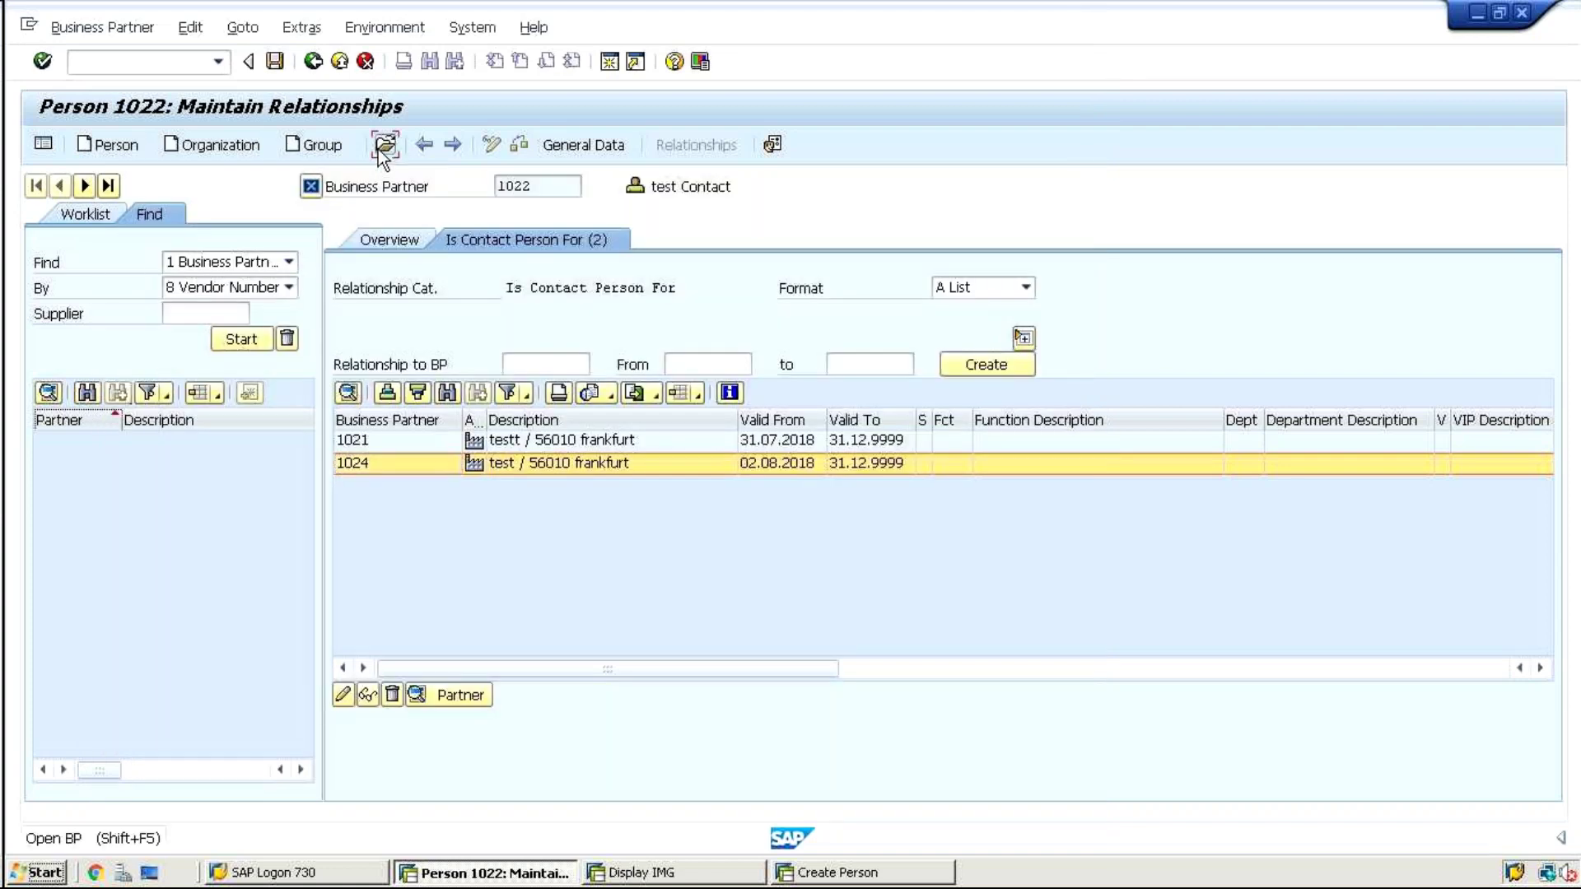
# Open partner 1024 without saving and check its contact person 1022
pyautogui.click(385, 144)
pyautogui.write('1024')
pyautogui.press('Return')
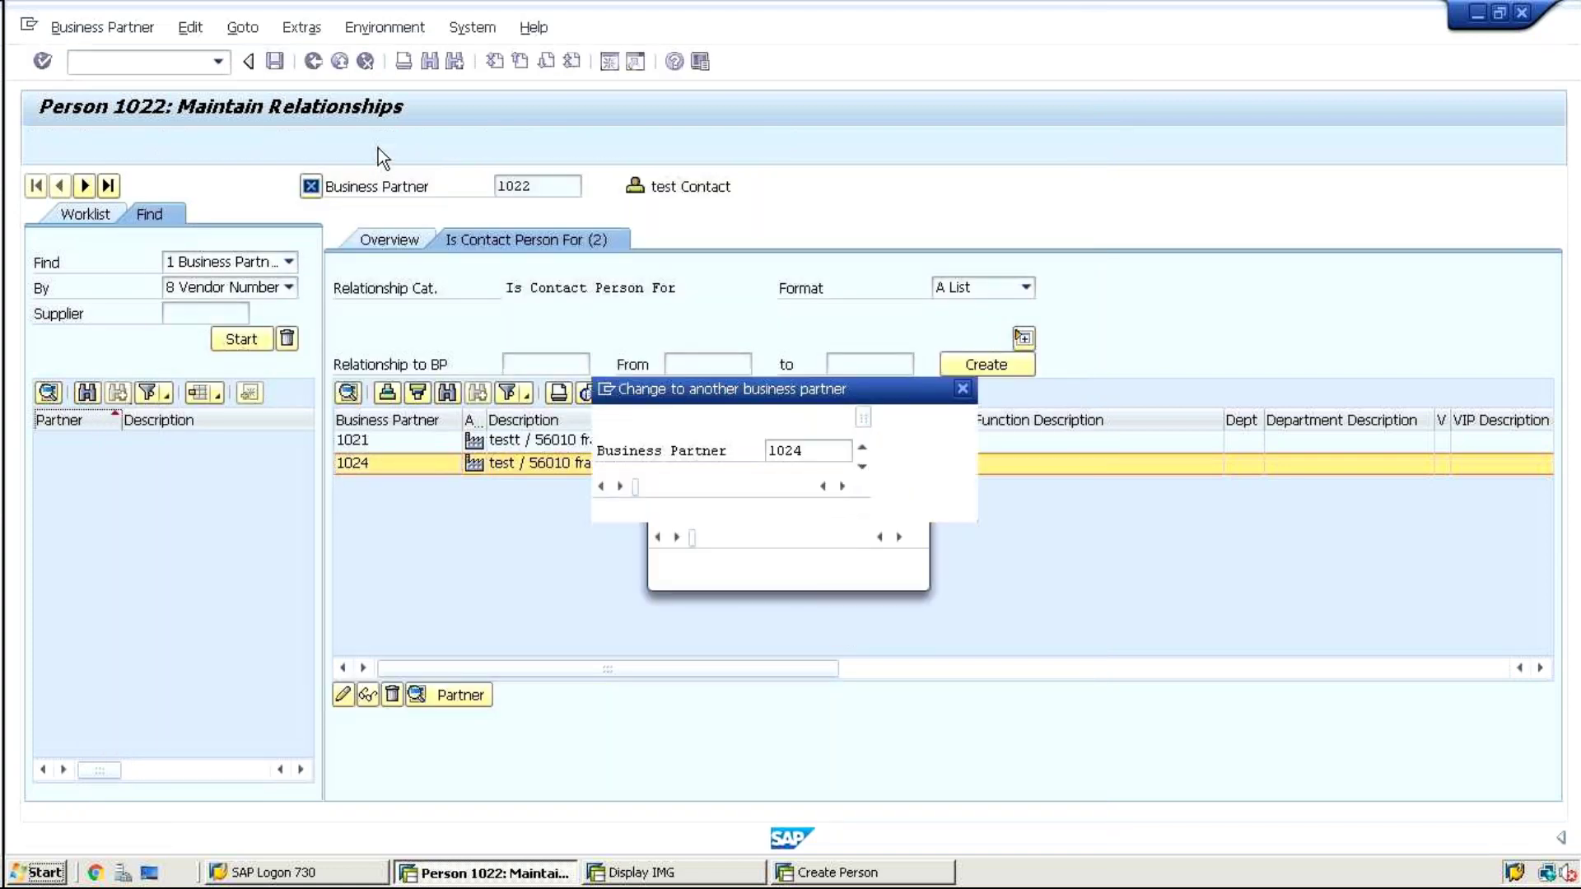
pyautogui.click(767, 497)
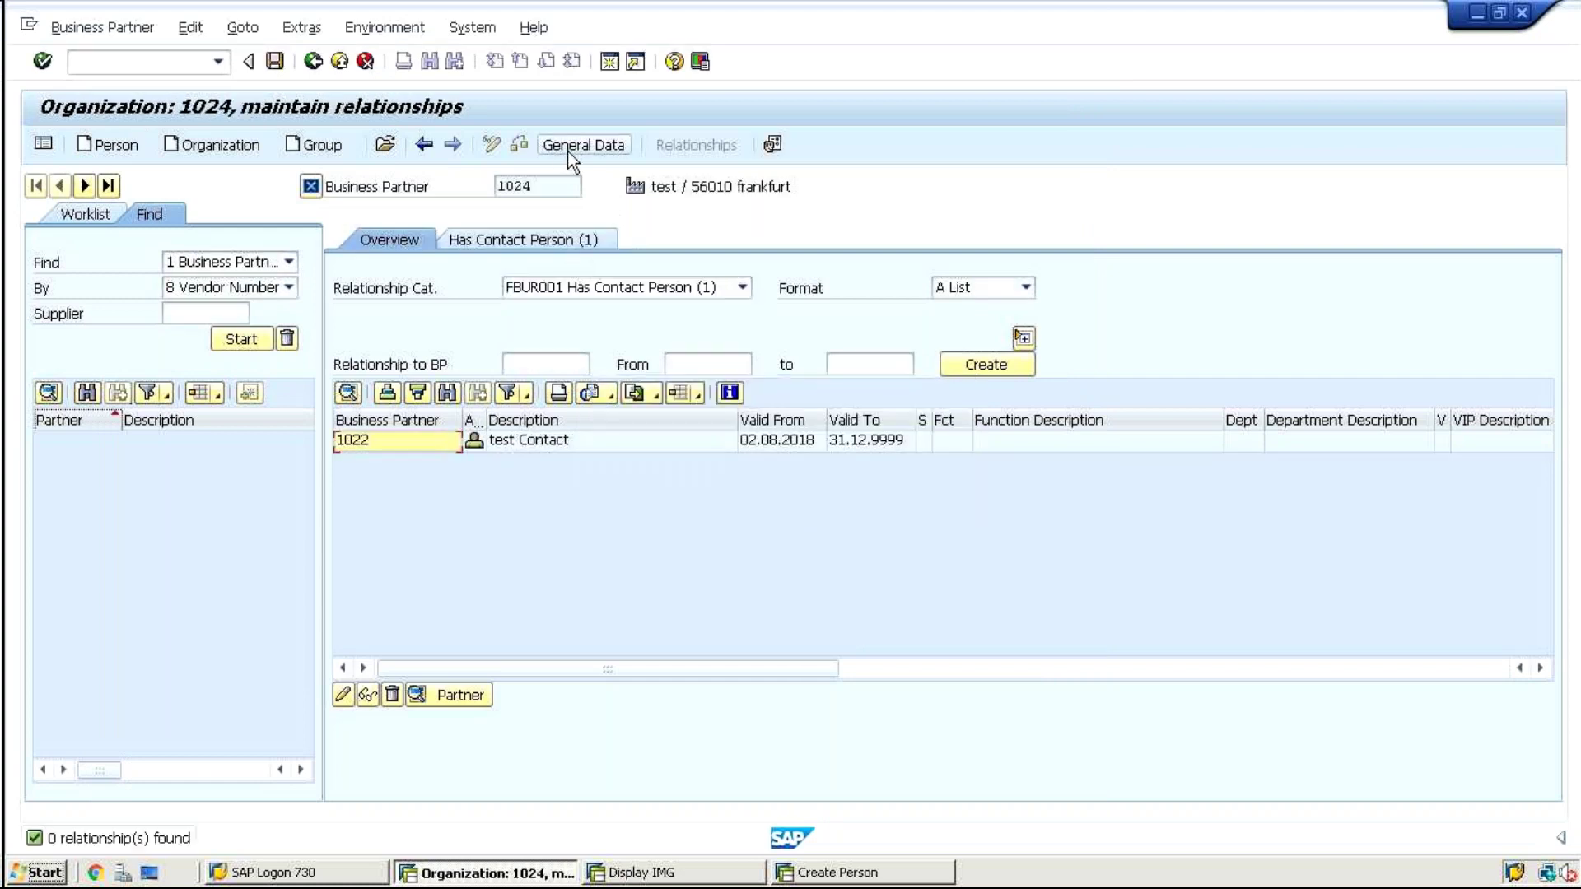
pyautogui.click(566, 148)
pyautogui.click(696, 141)
pyautogui.click(535, 244)
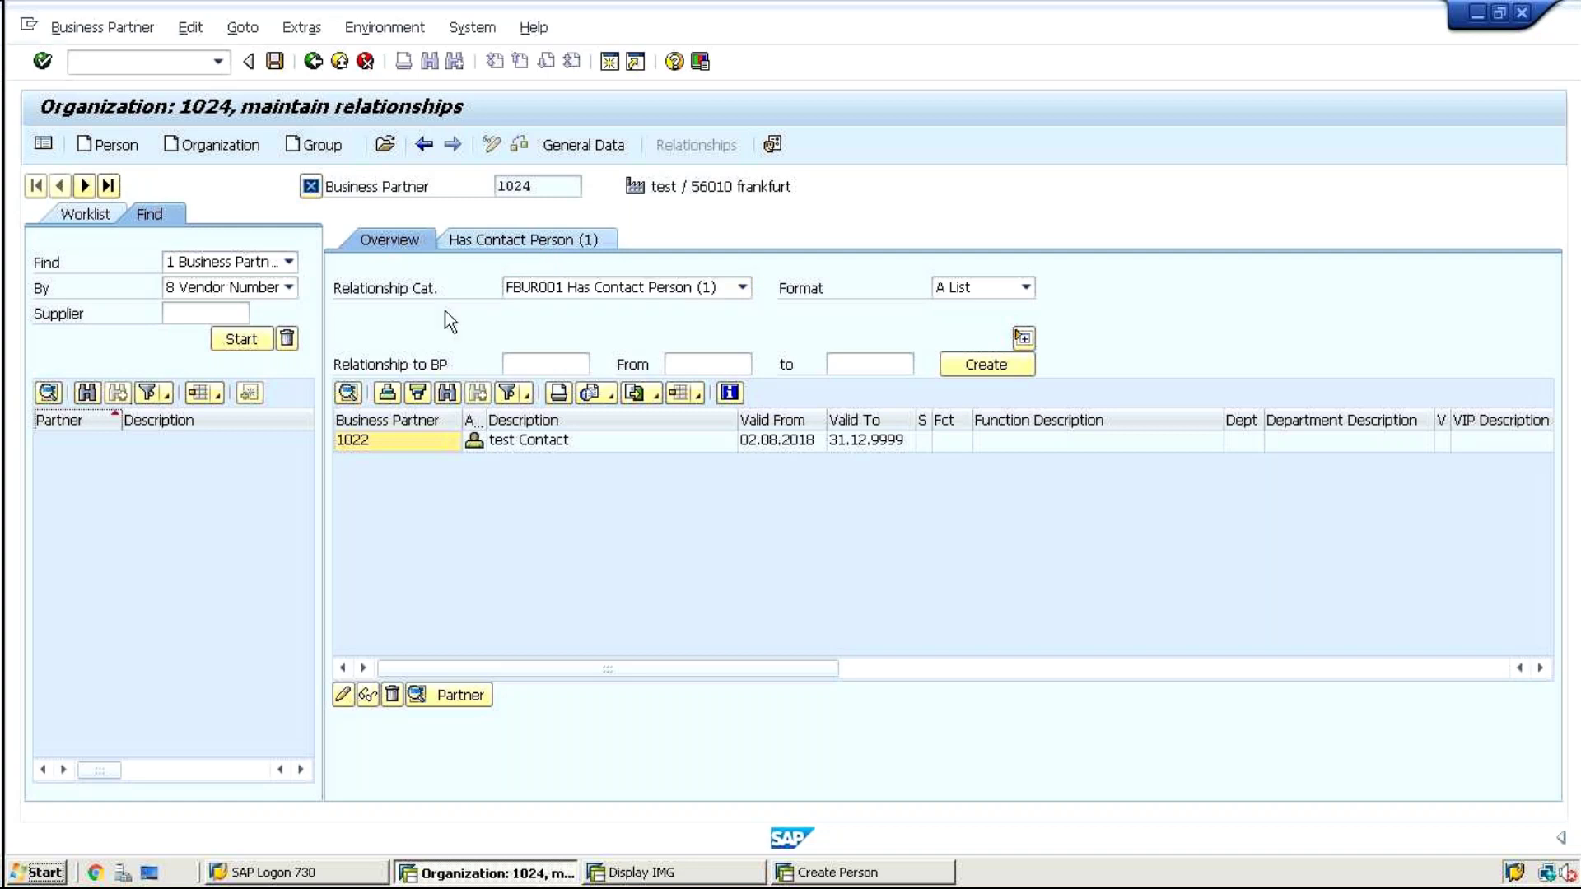
pyautogui.click(368, 442)
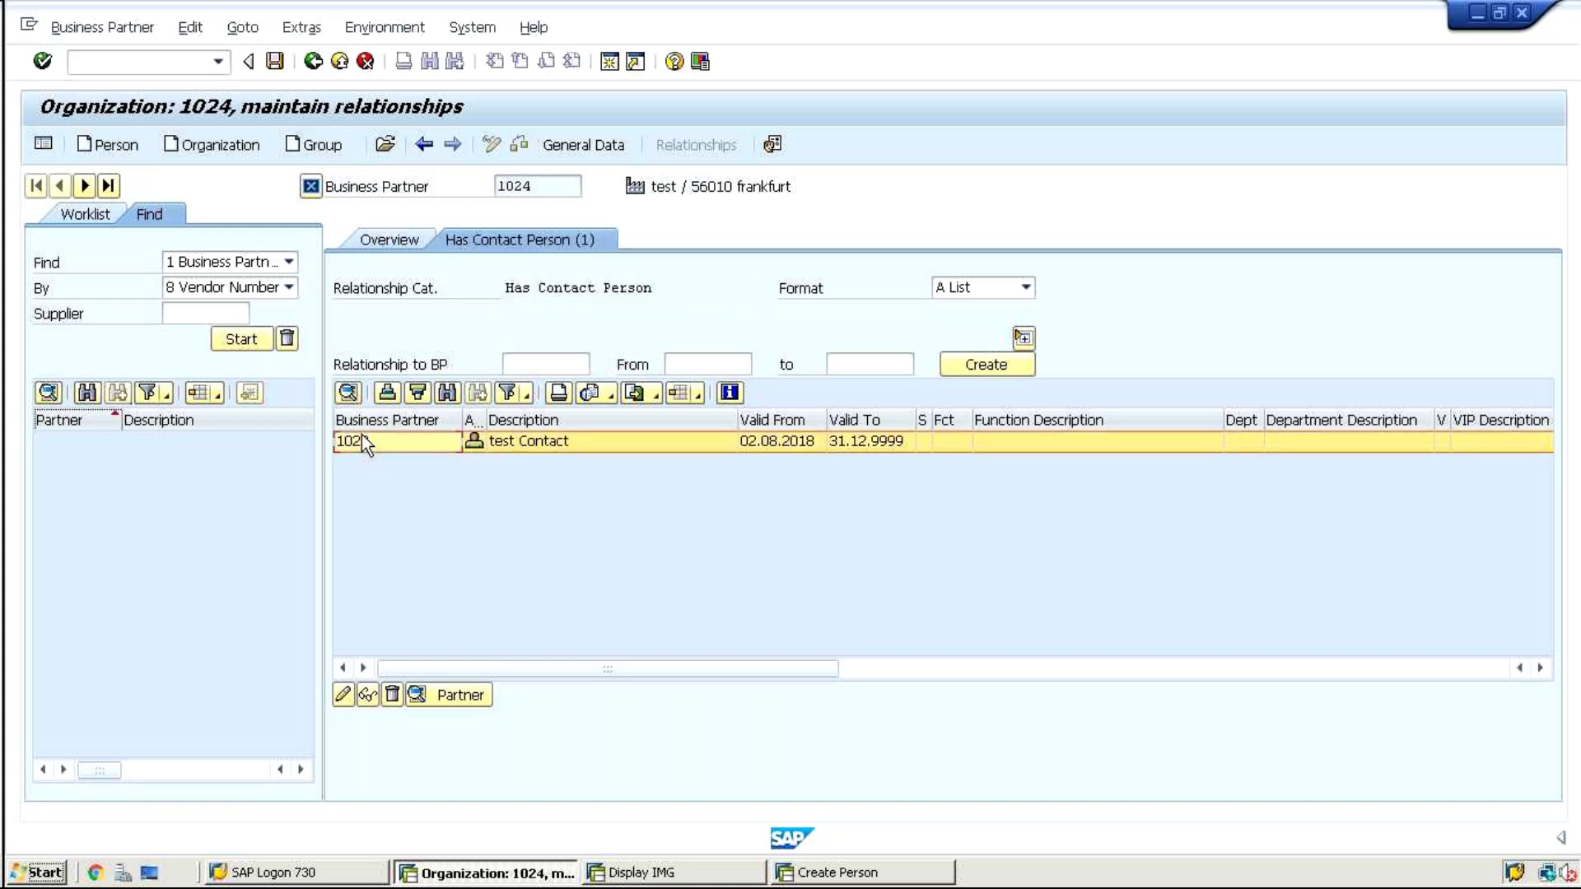
# Review 1024's roles: 000000 Business Partner (Gen) and FLCU00 Customer (Fin.Accounting)
pyautogui.click(597, 140)
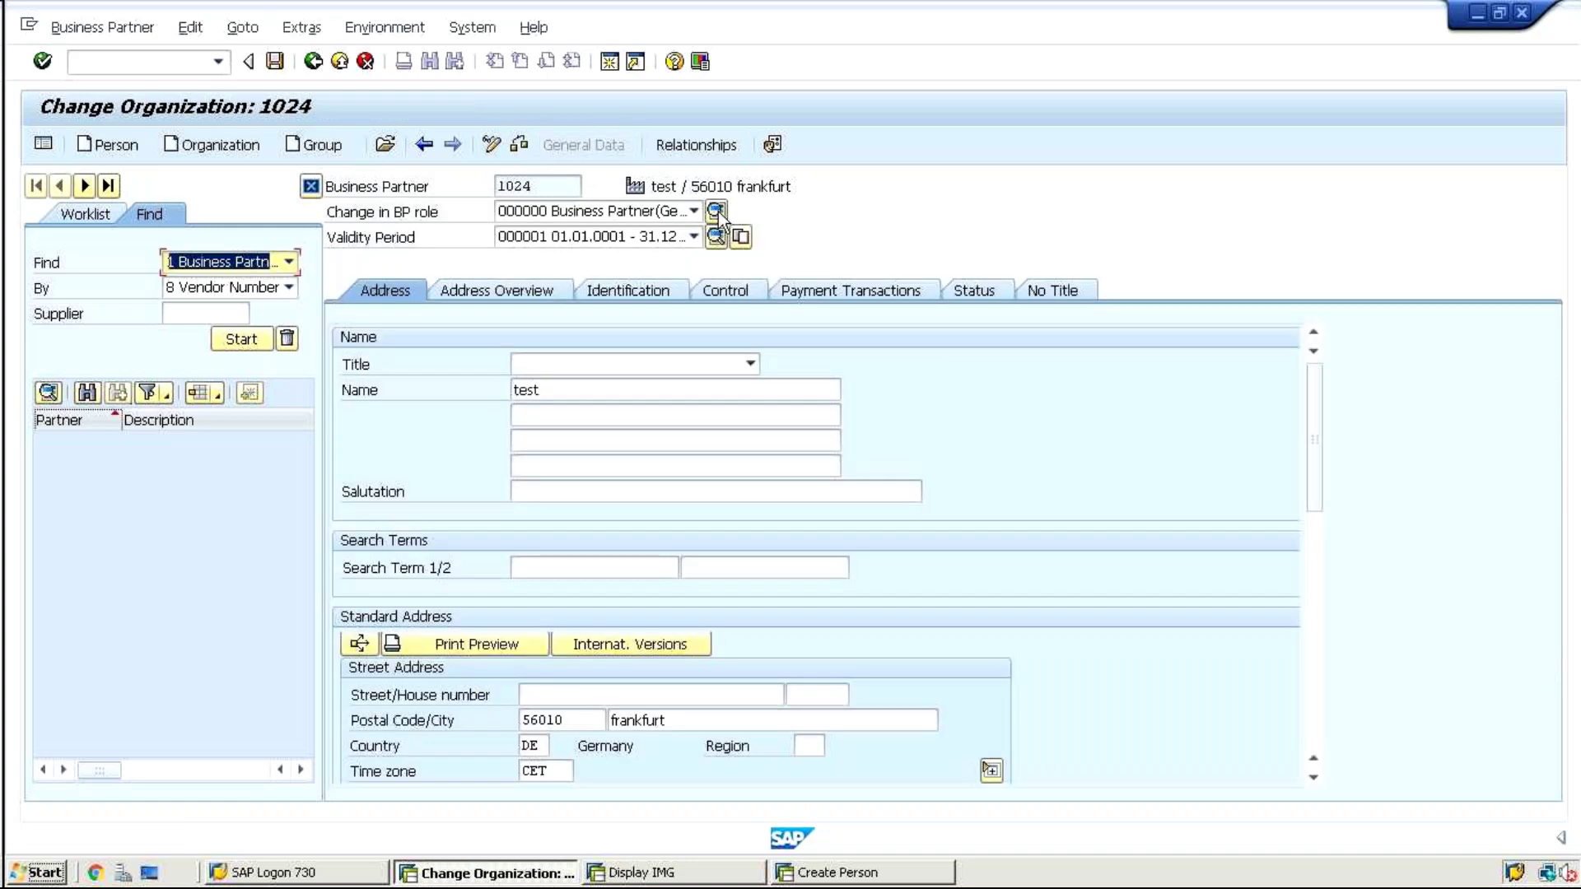
pyautogui.click(716, 210)
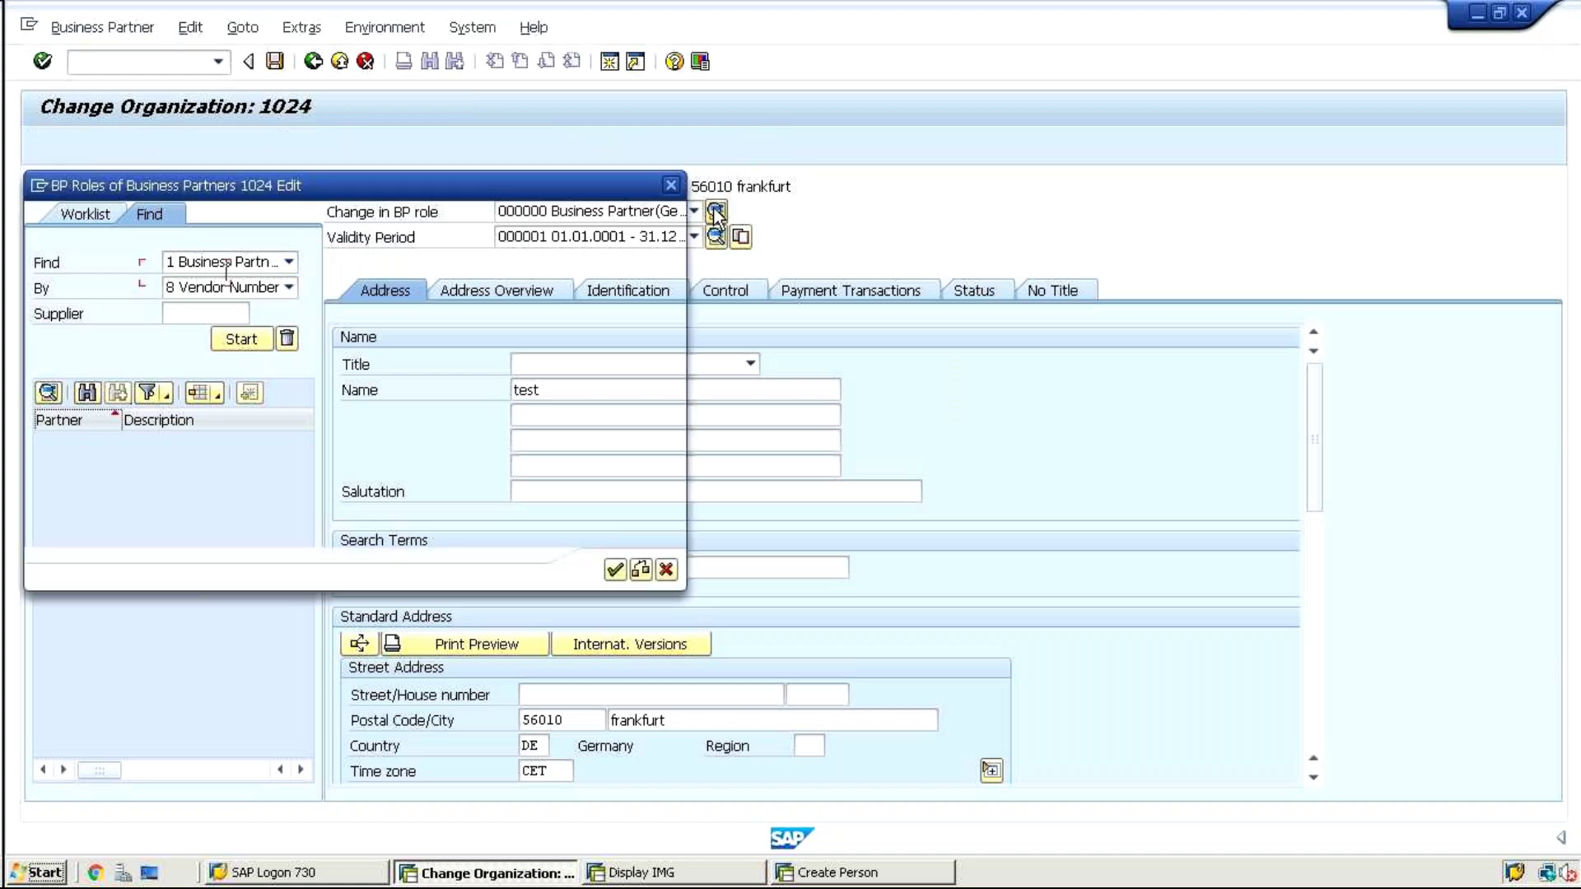
pyautogui.click(301, 374)
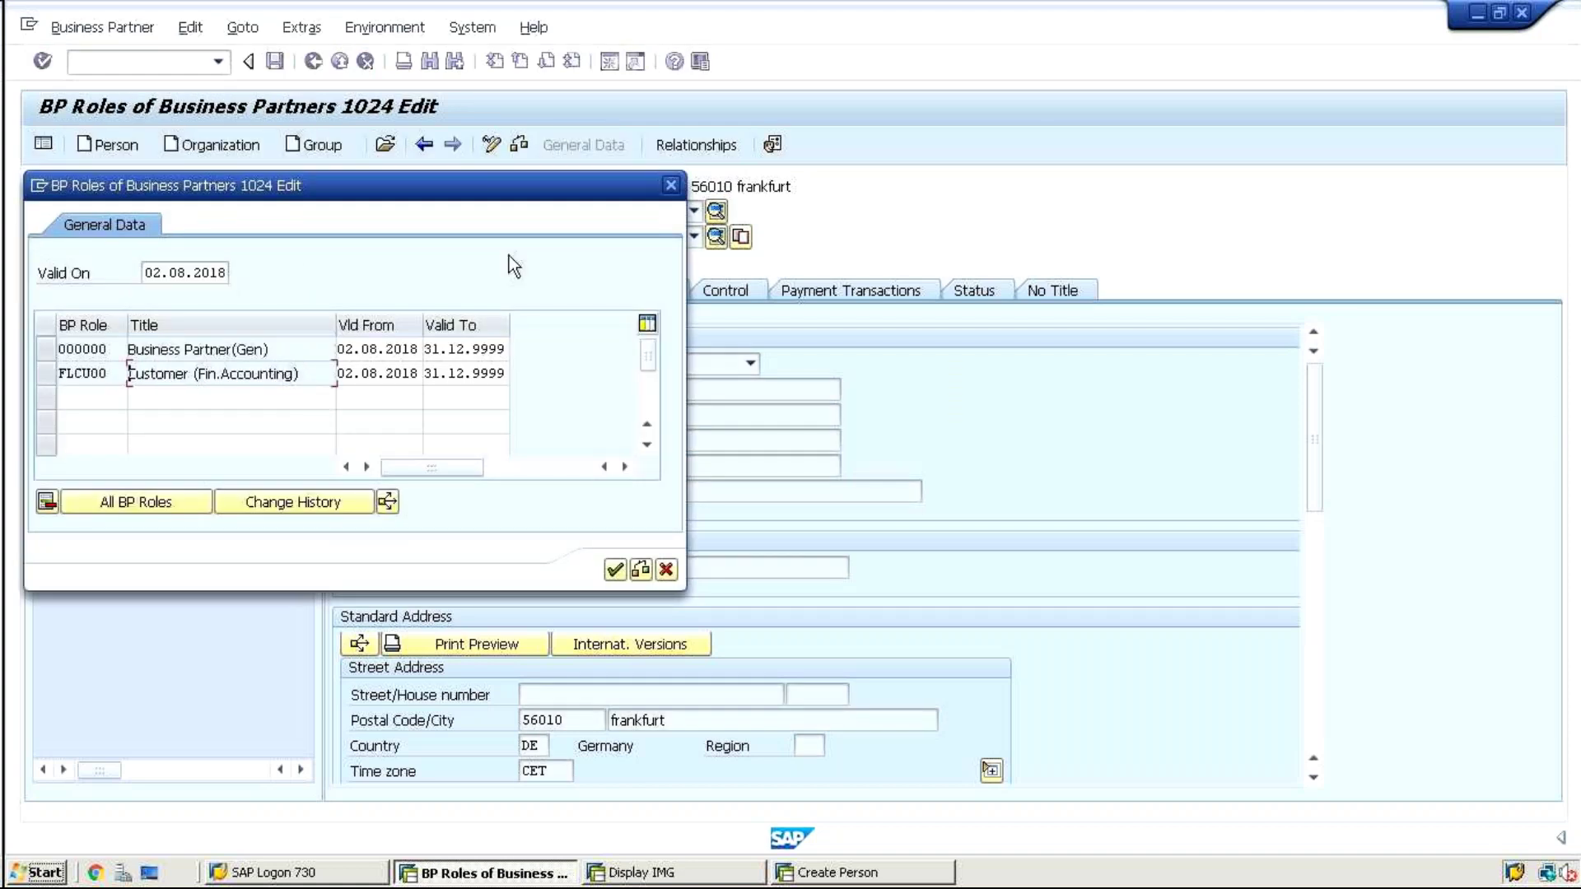
pyautogui.click(666, 186)
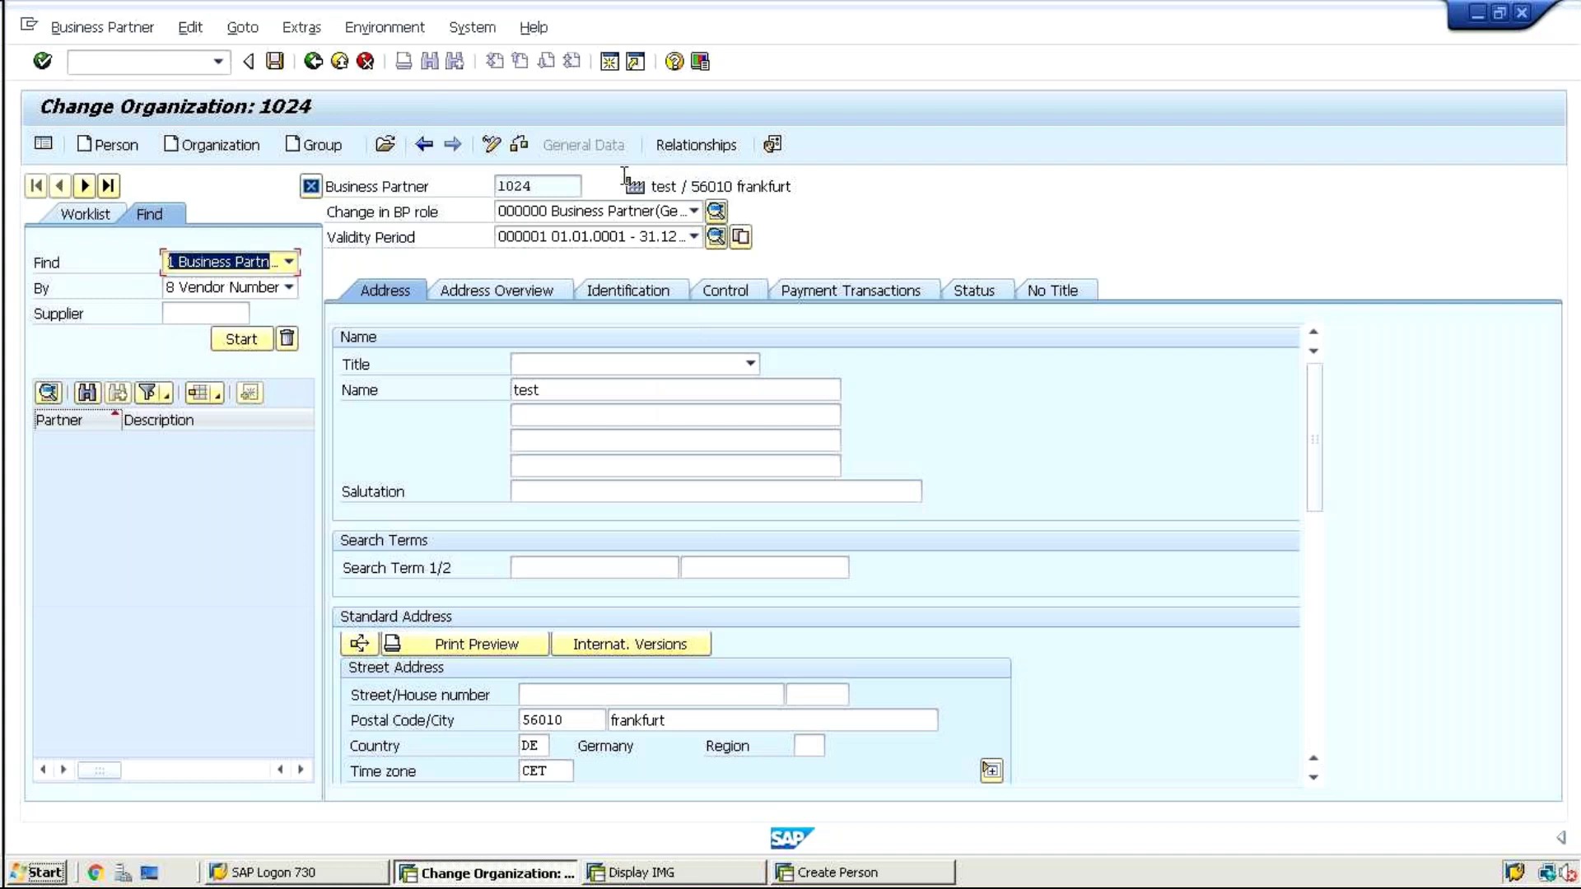
# Open partner 1021, saving organization 1024's changes first
pyautogui.click(384, 145)
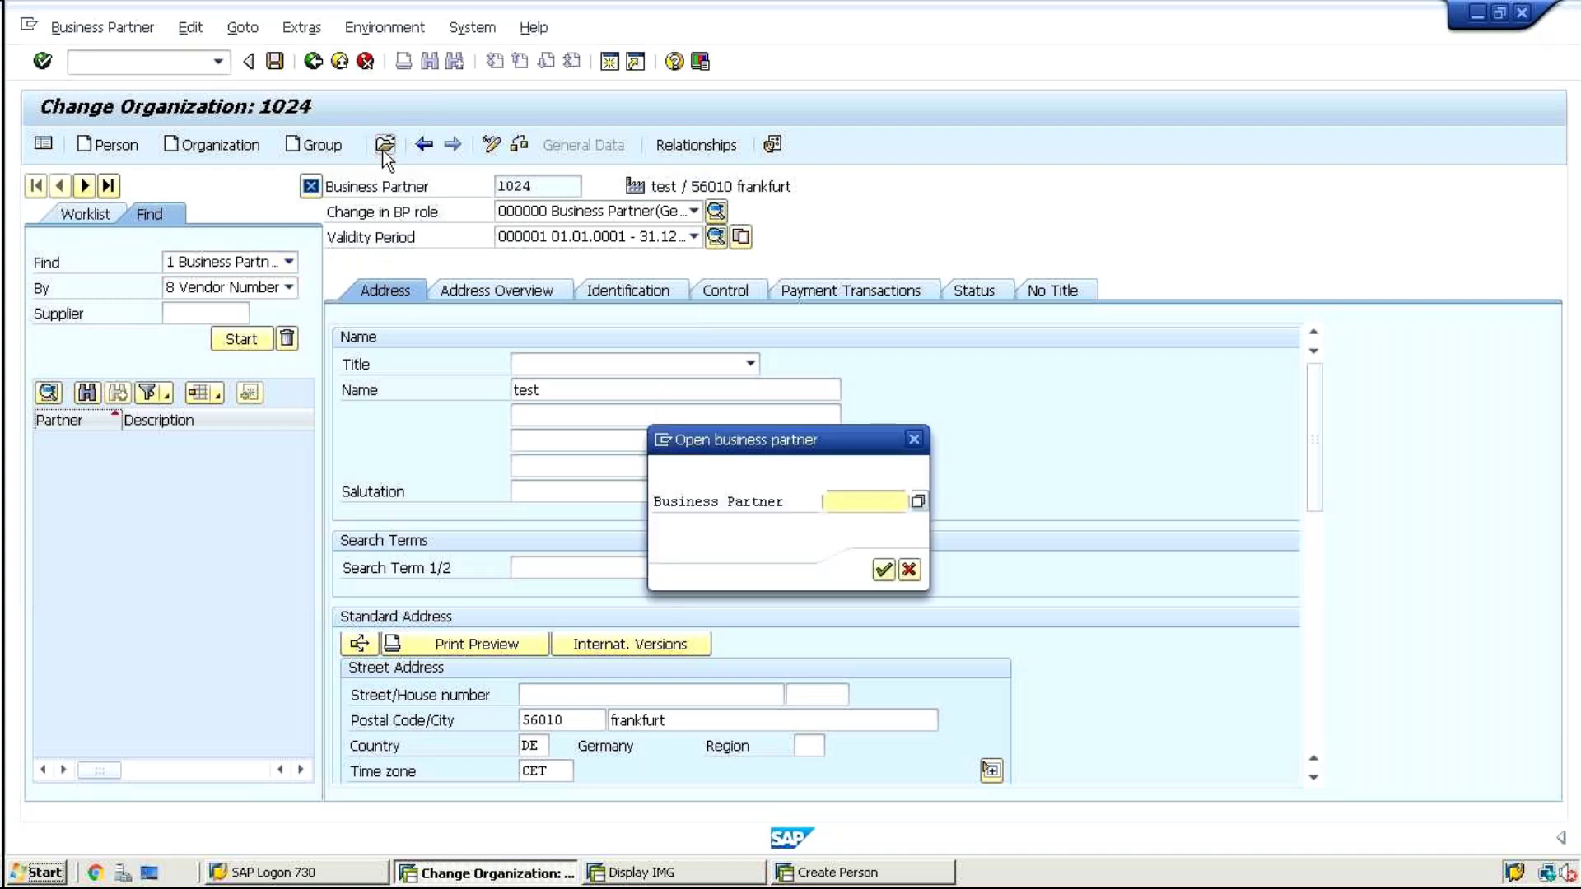
pyautogui.write('102')
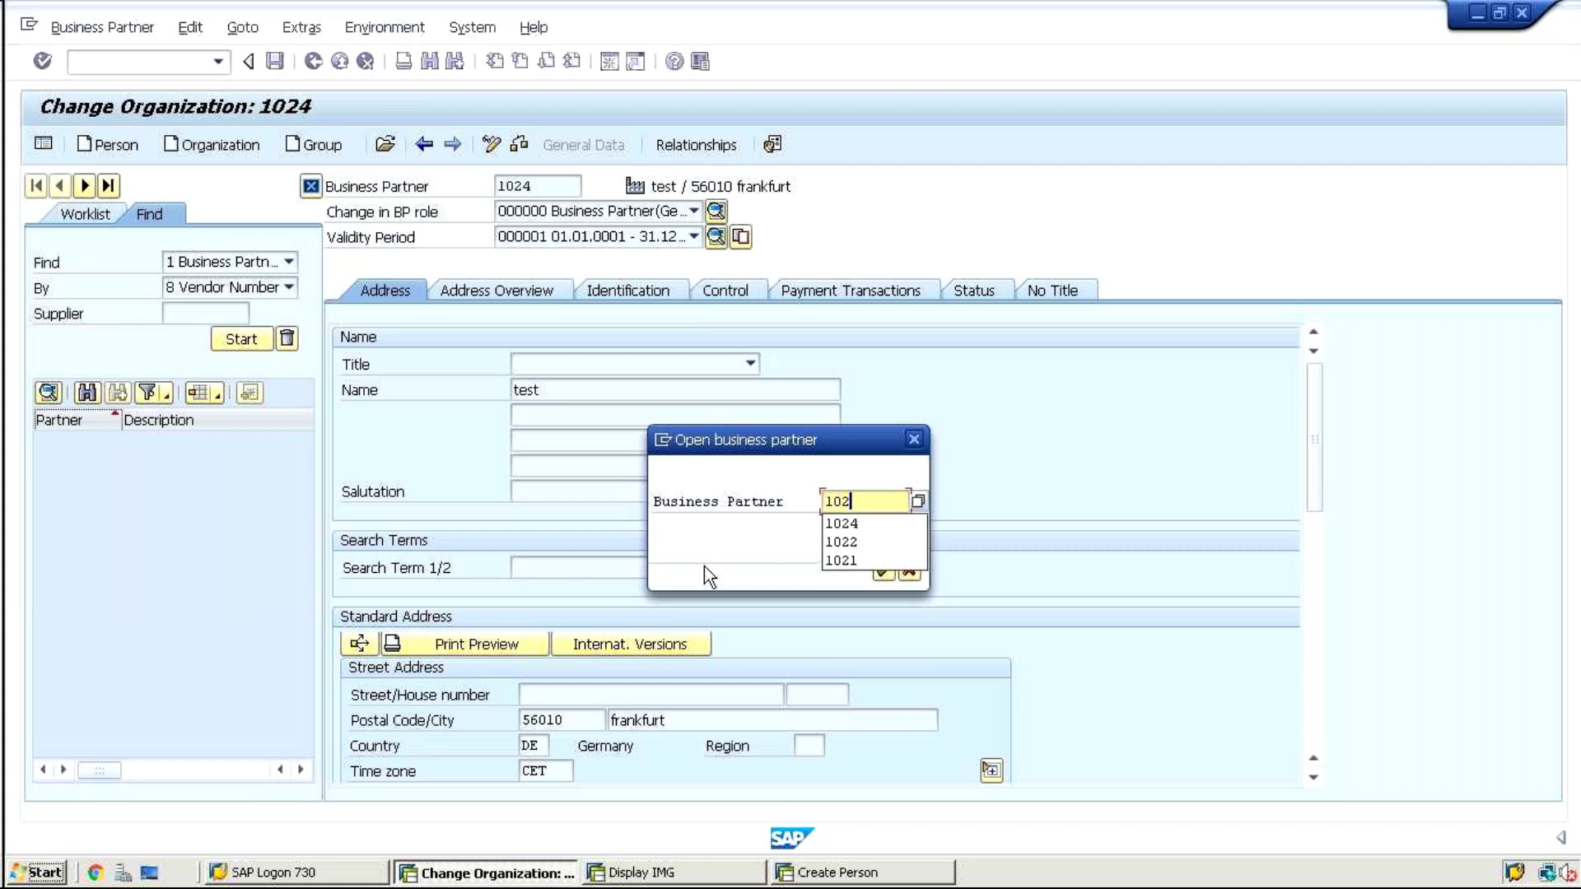
pyautogui.click(838, 560)
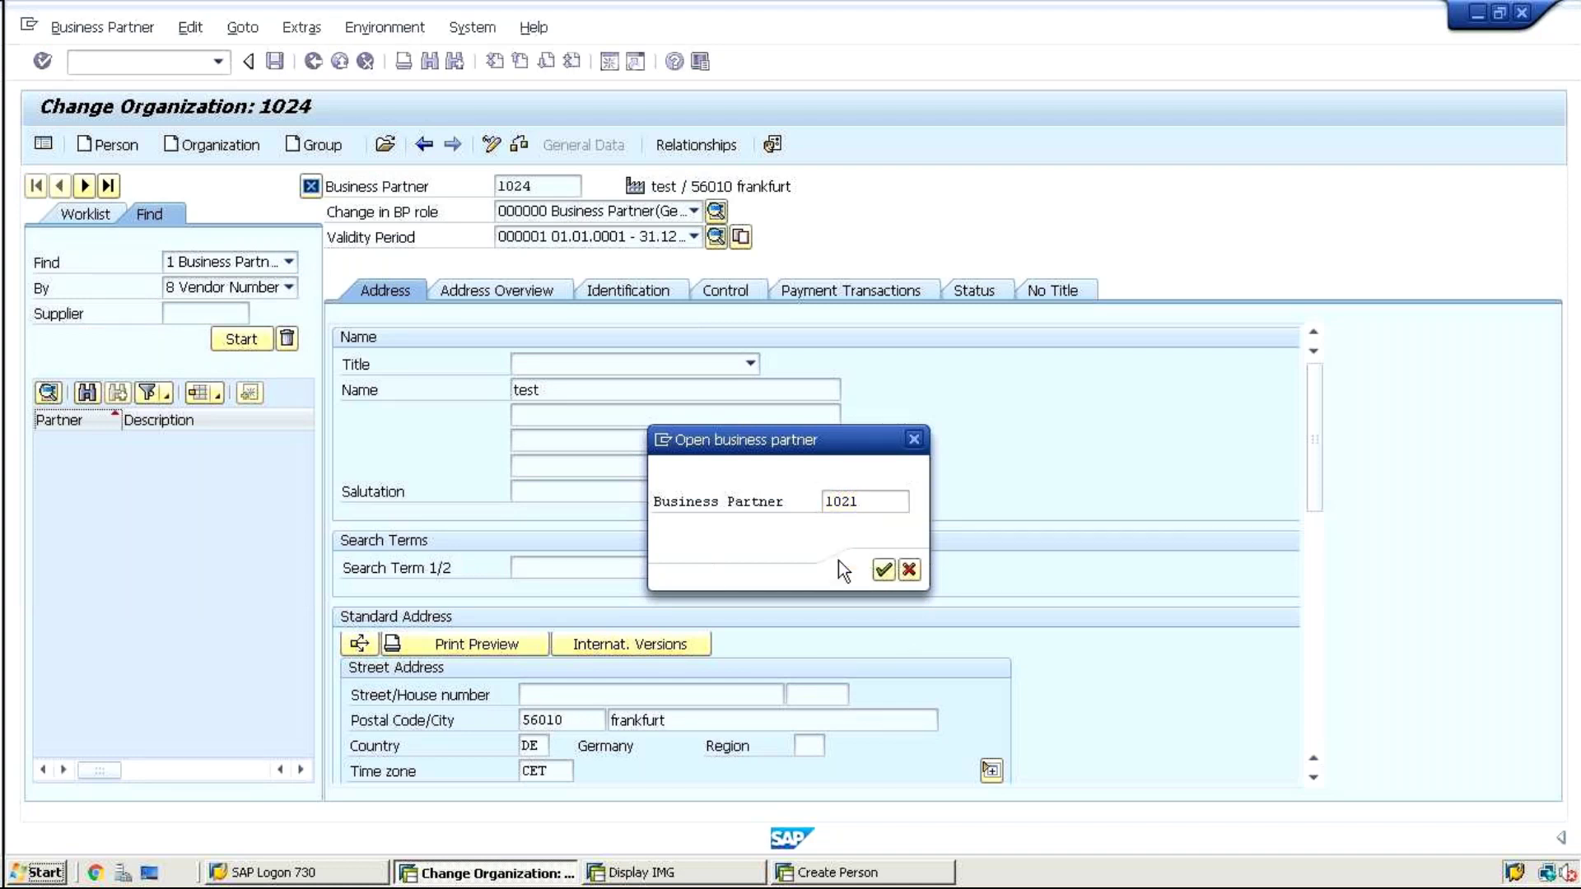
pyautogui.press('Return')
pyautogui.click(691, 502)
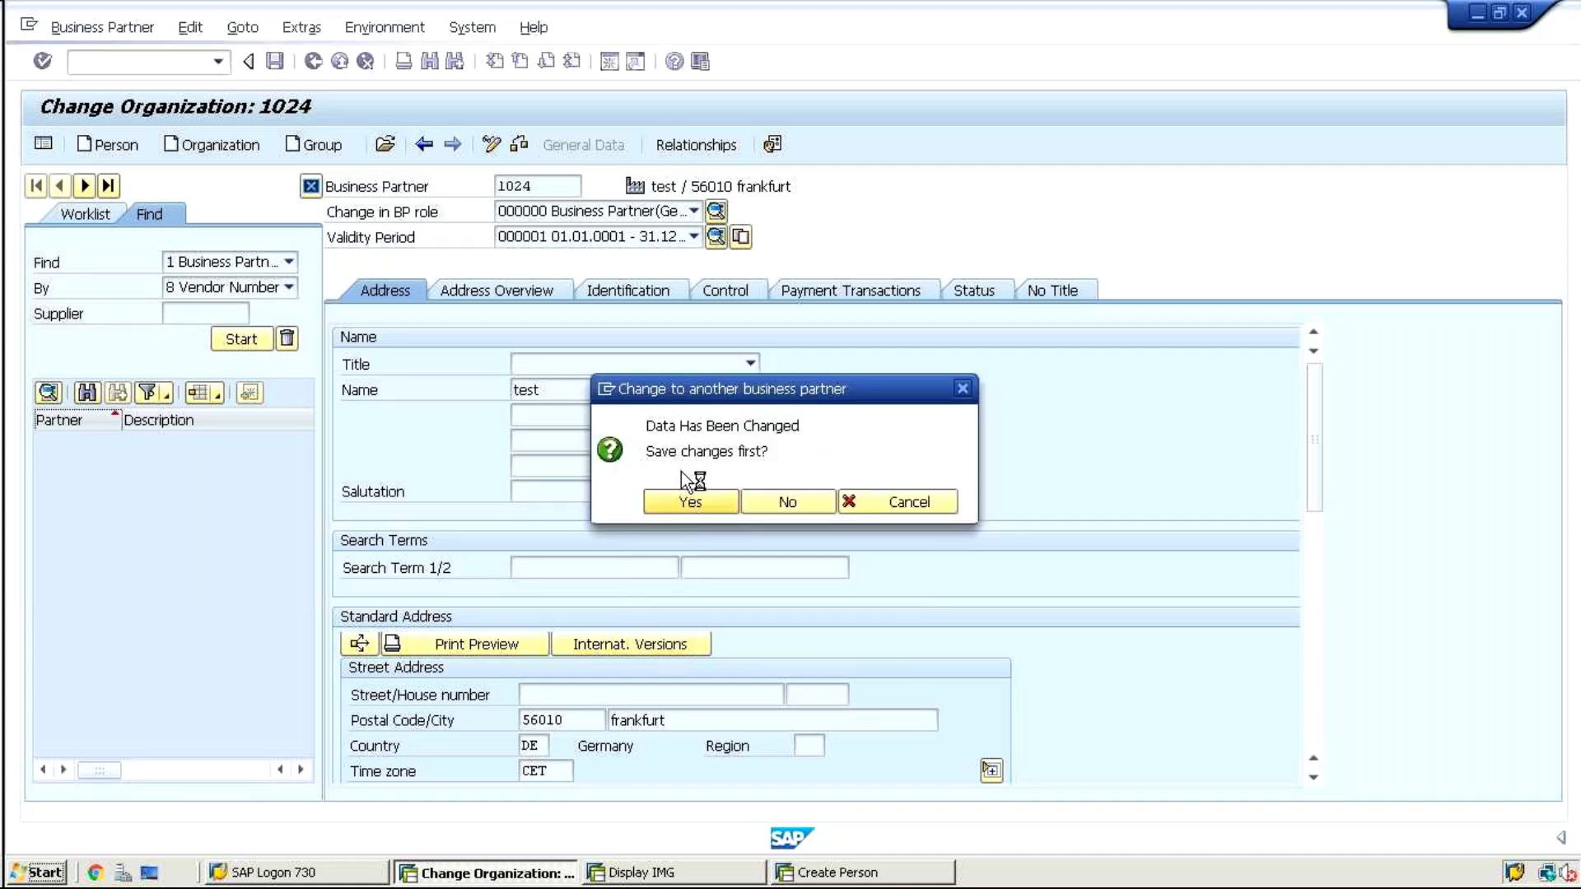
# Review 1021's roles and switch to editing it in FLCU01 Customer New
pyautogui.click(716, 212)
pyautogui.click(256, 370)
pyautogui.press('Return')
pyautogui.click(86, 375)
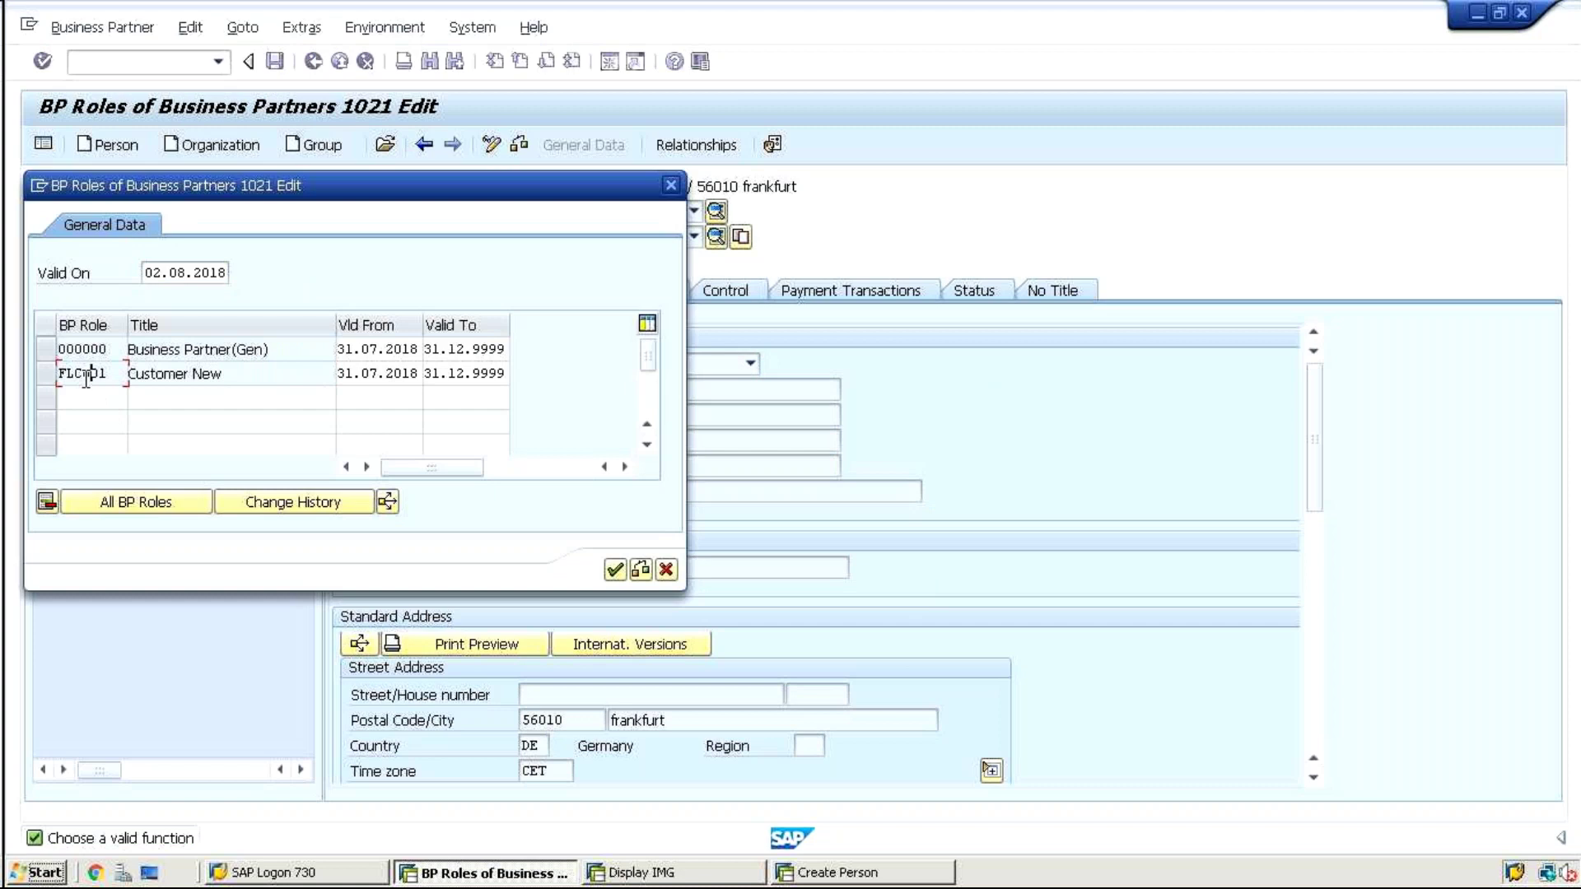
pyautogui.click(615, 570)
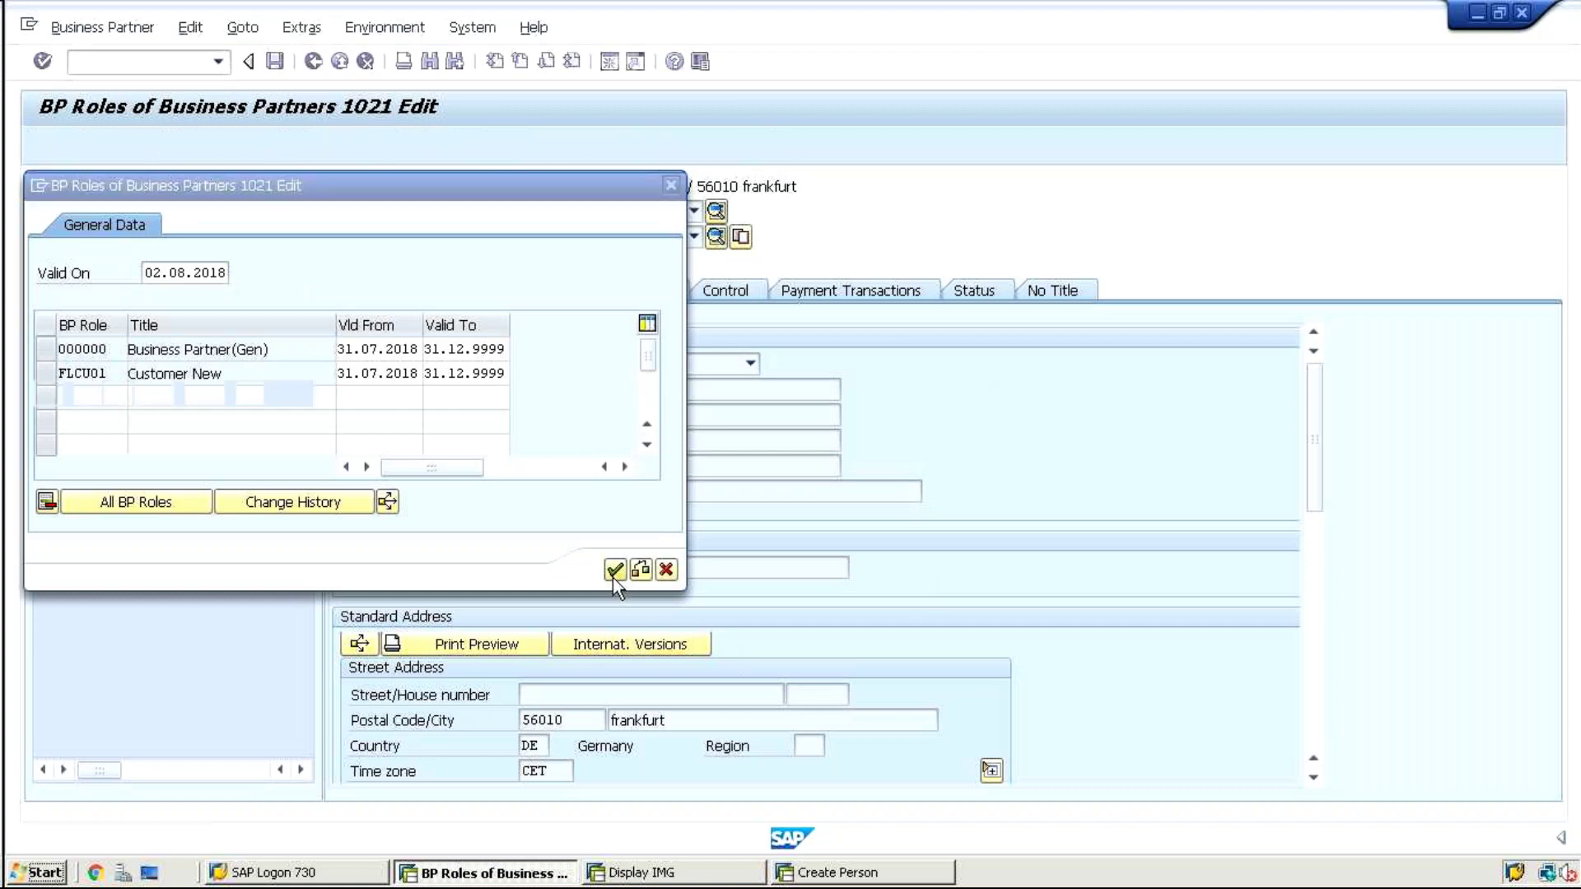
pyautogui.click(535, 211)
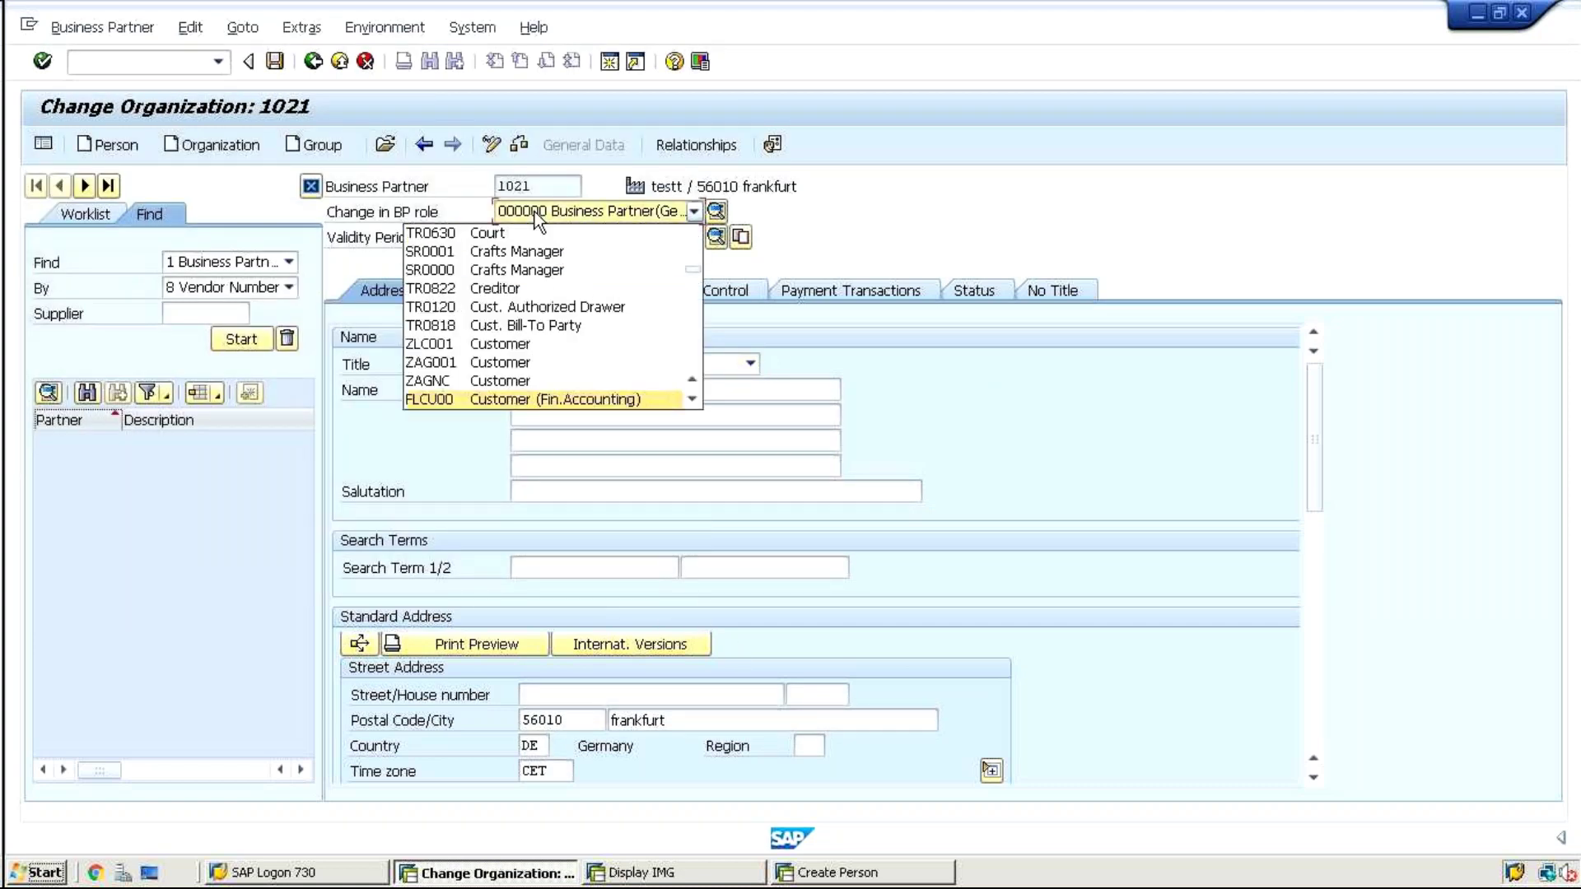
pyautogui.press('Down')
pyautogui.press('Return')
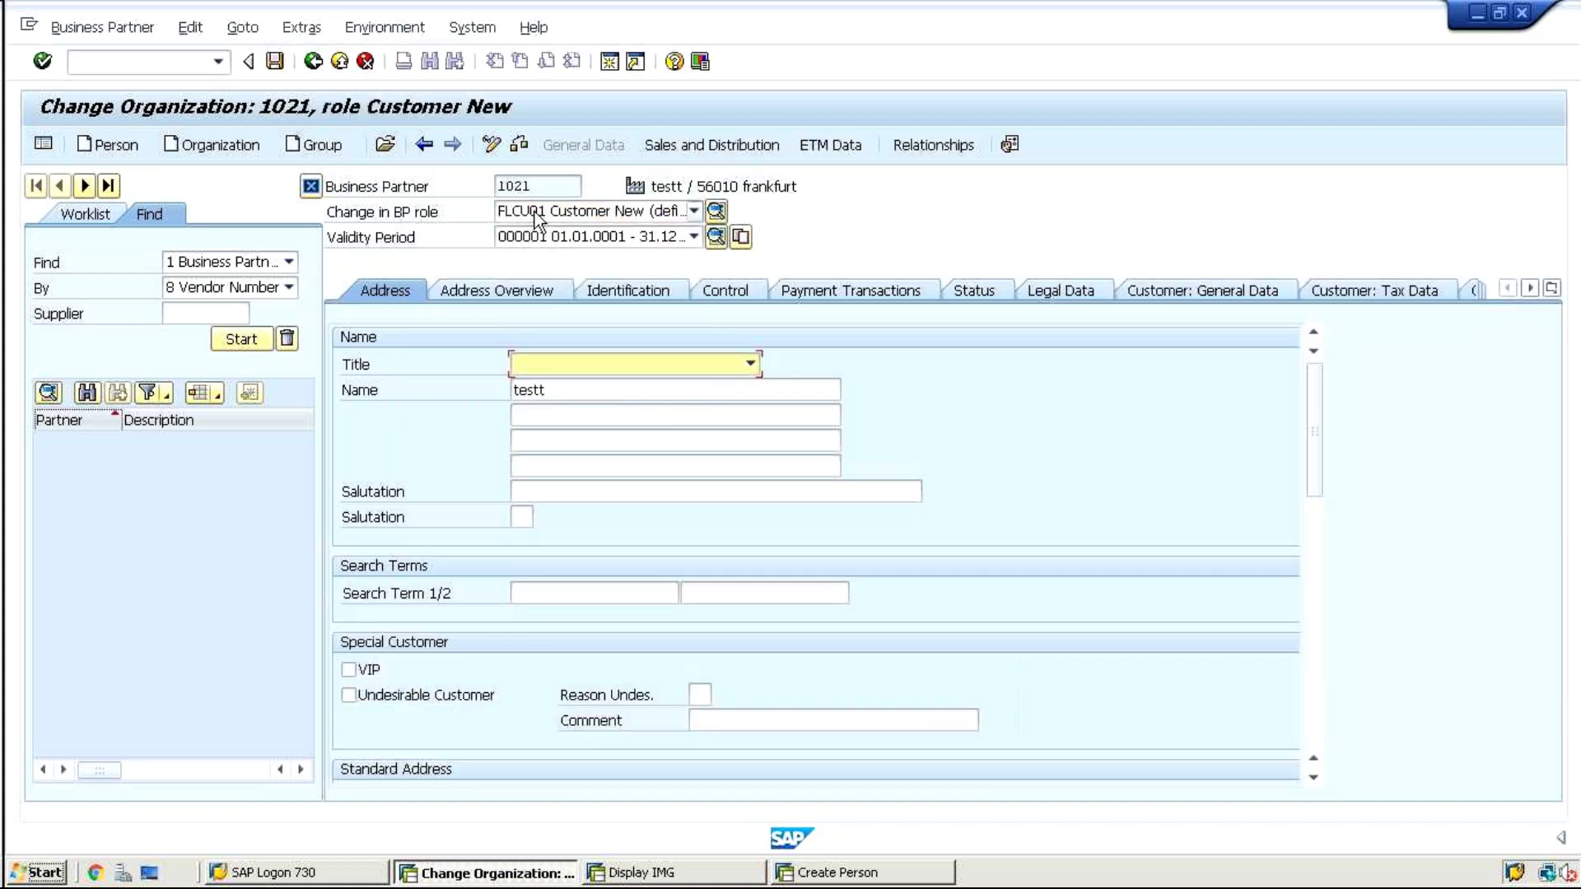
# In sales area partner functions, add a new SH row with partner number 1001
pyautogui.click(709, 151)
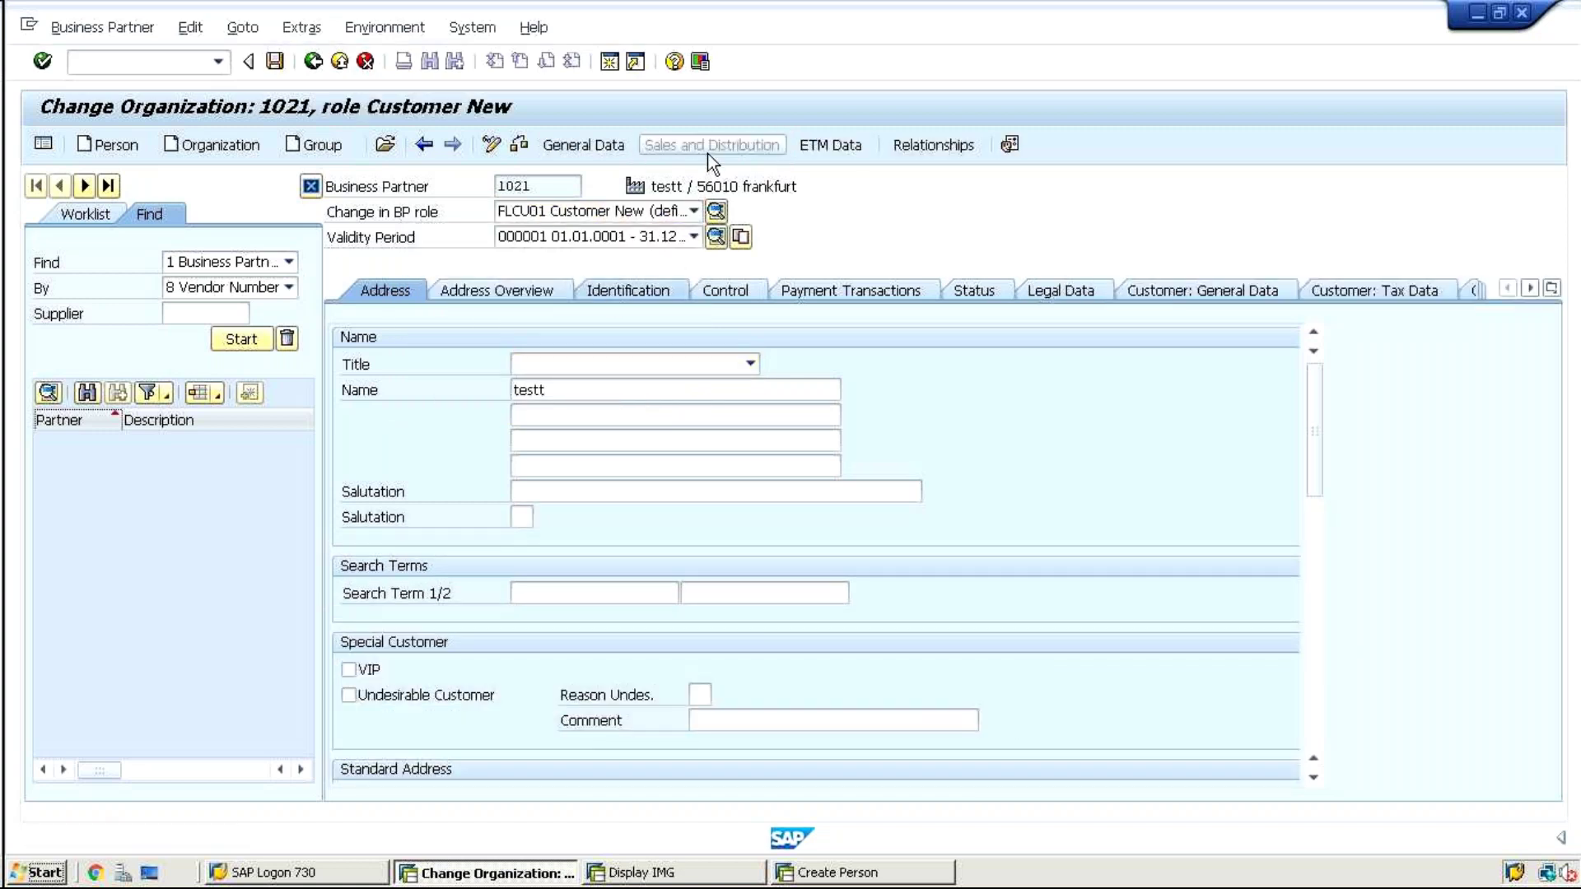
pyautogui.click(594, 420)
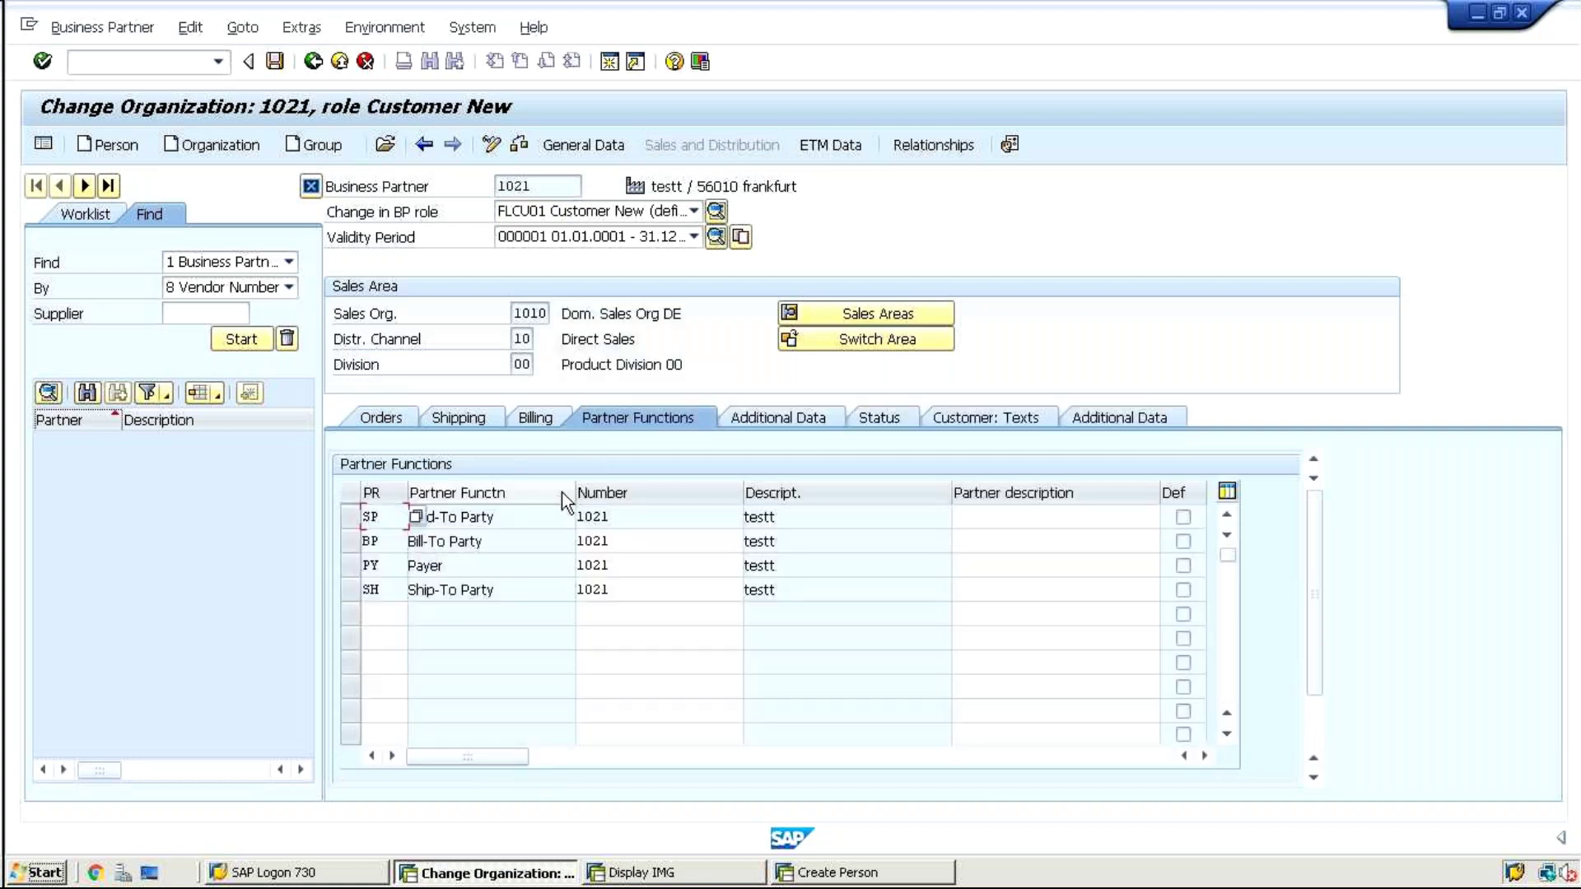
pyautogui.click(624, 588)
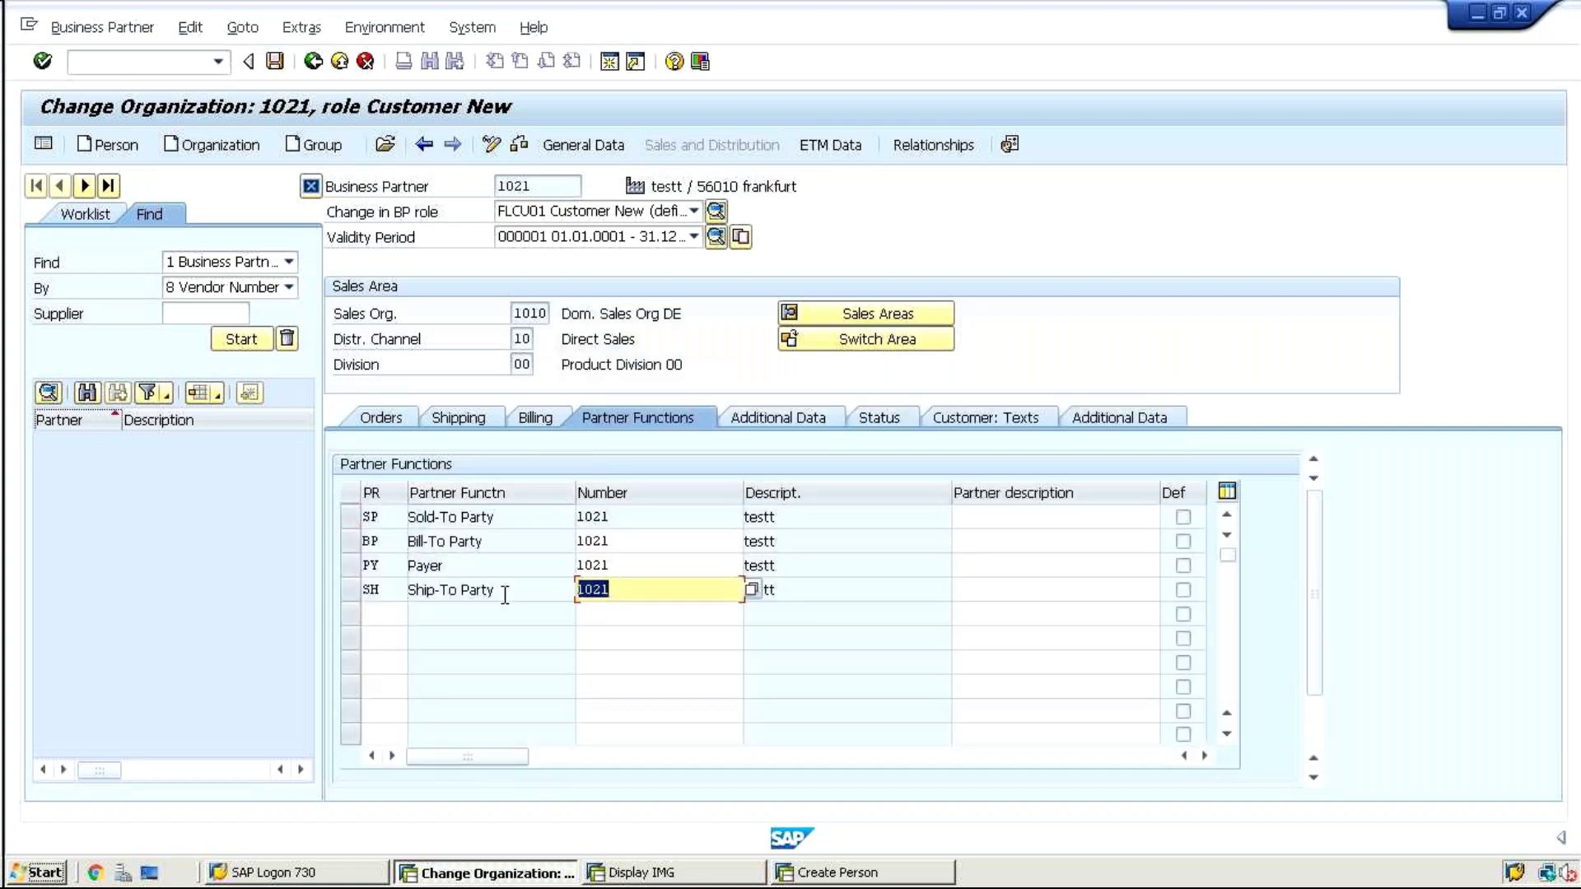
pyautogui.click(387, 616)
pyautogui.write('SH')
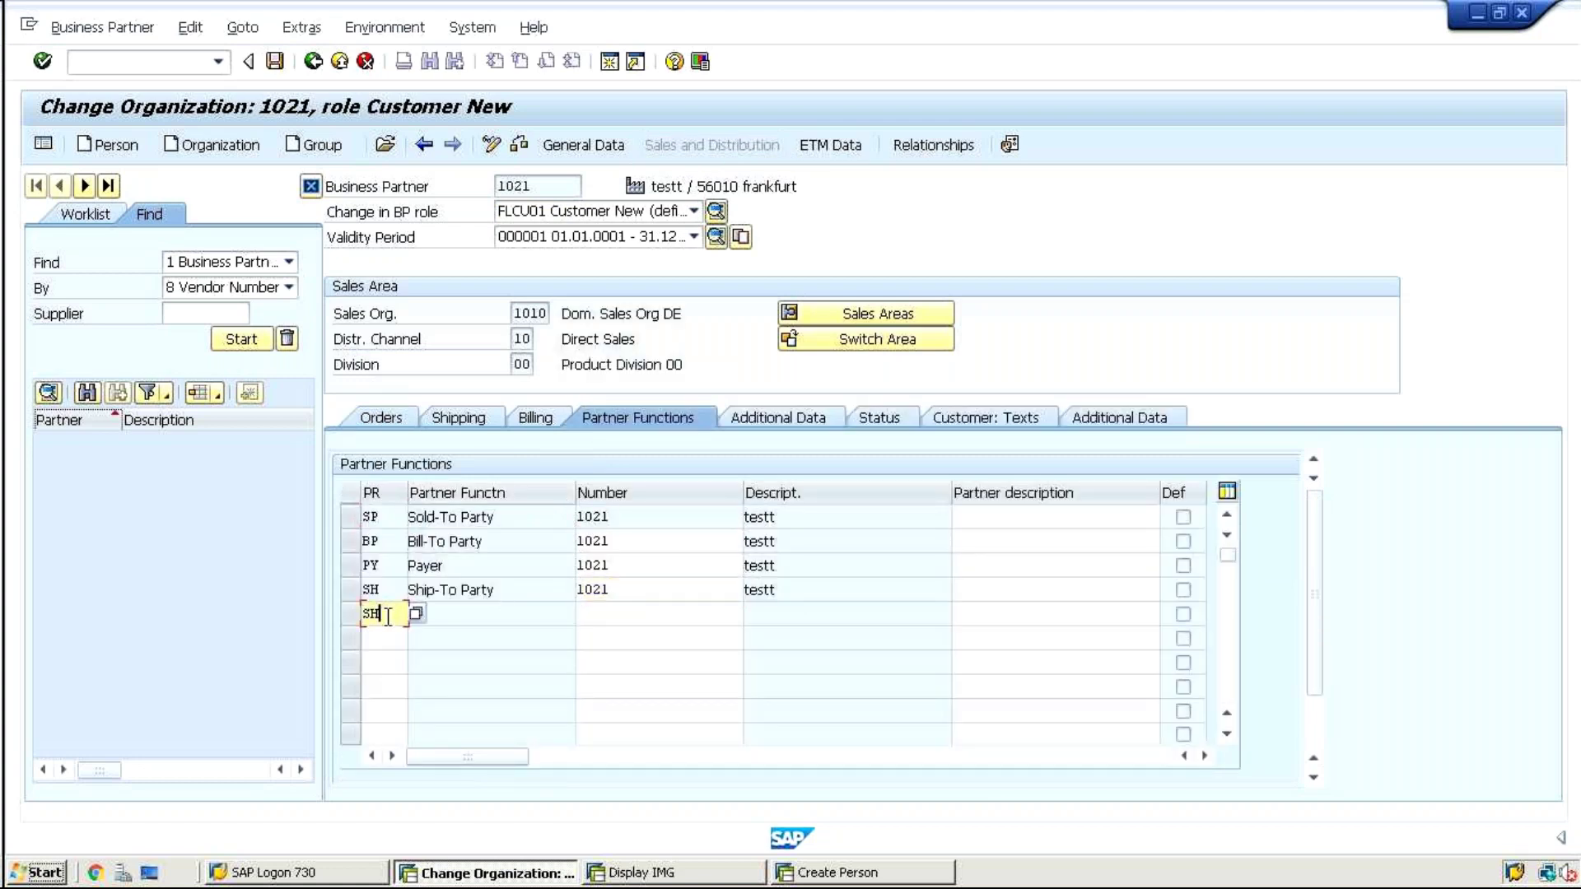
pyautogui.press('Tab')
pyautogui.write('1010')
pyautogui.press('BackSpace')
pyautogui.press('BackSpace')
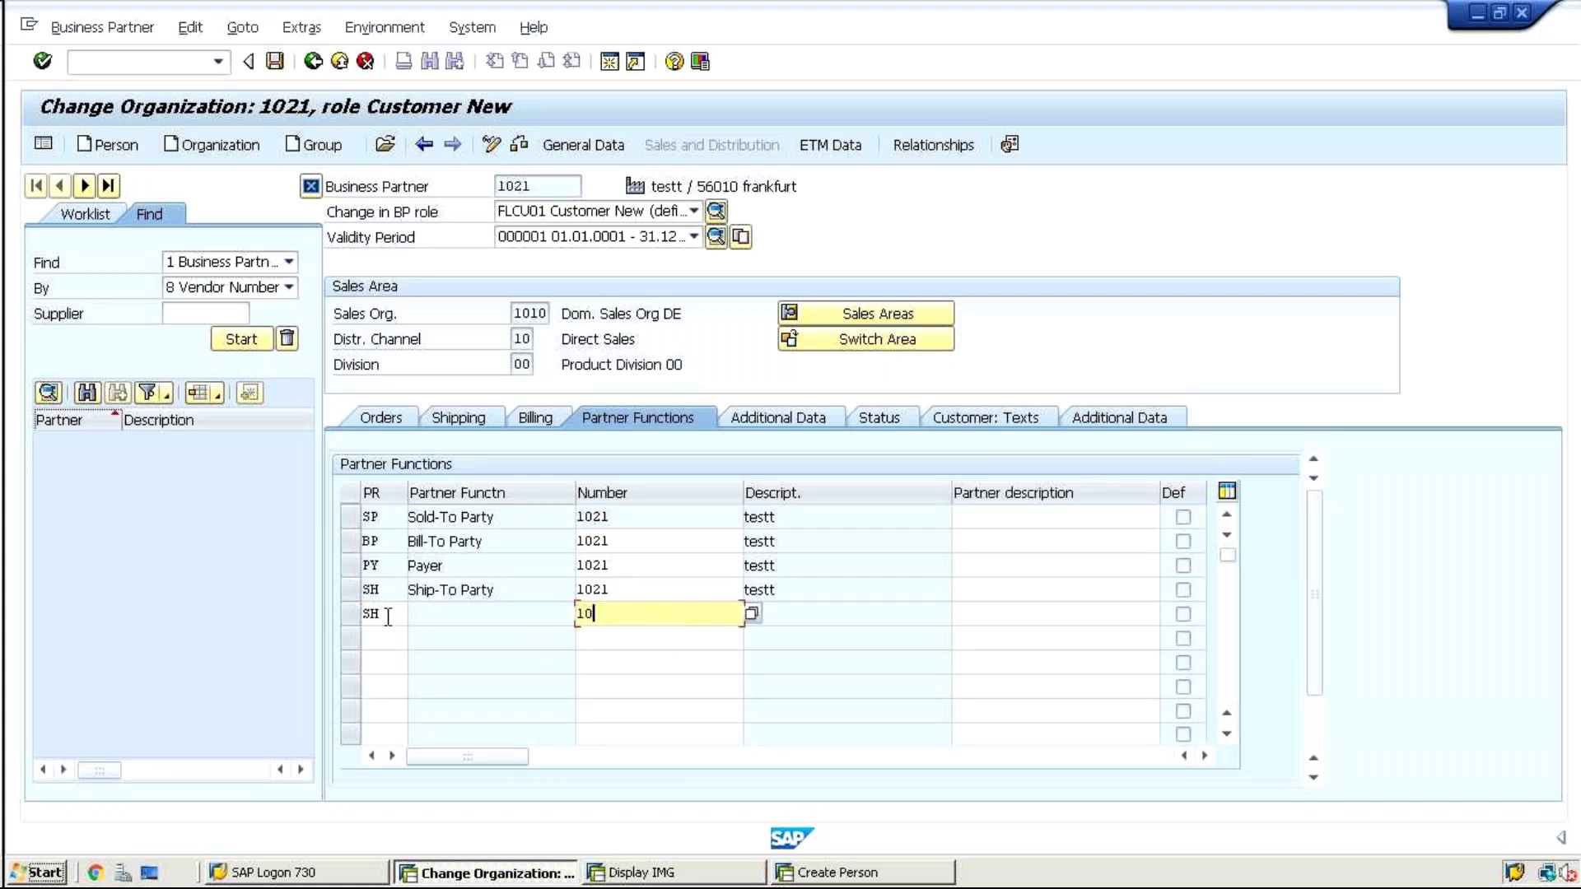
pyautogui.write('01')
pyautogui.press('Return')
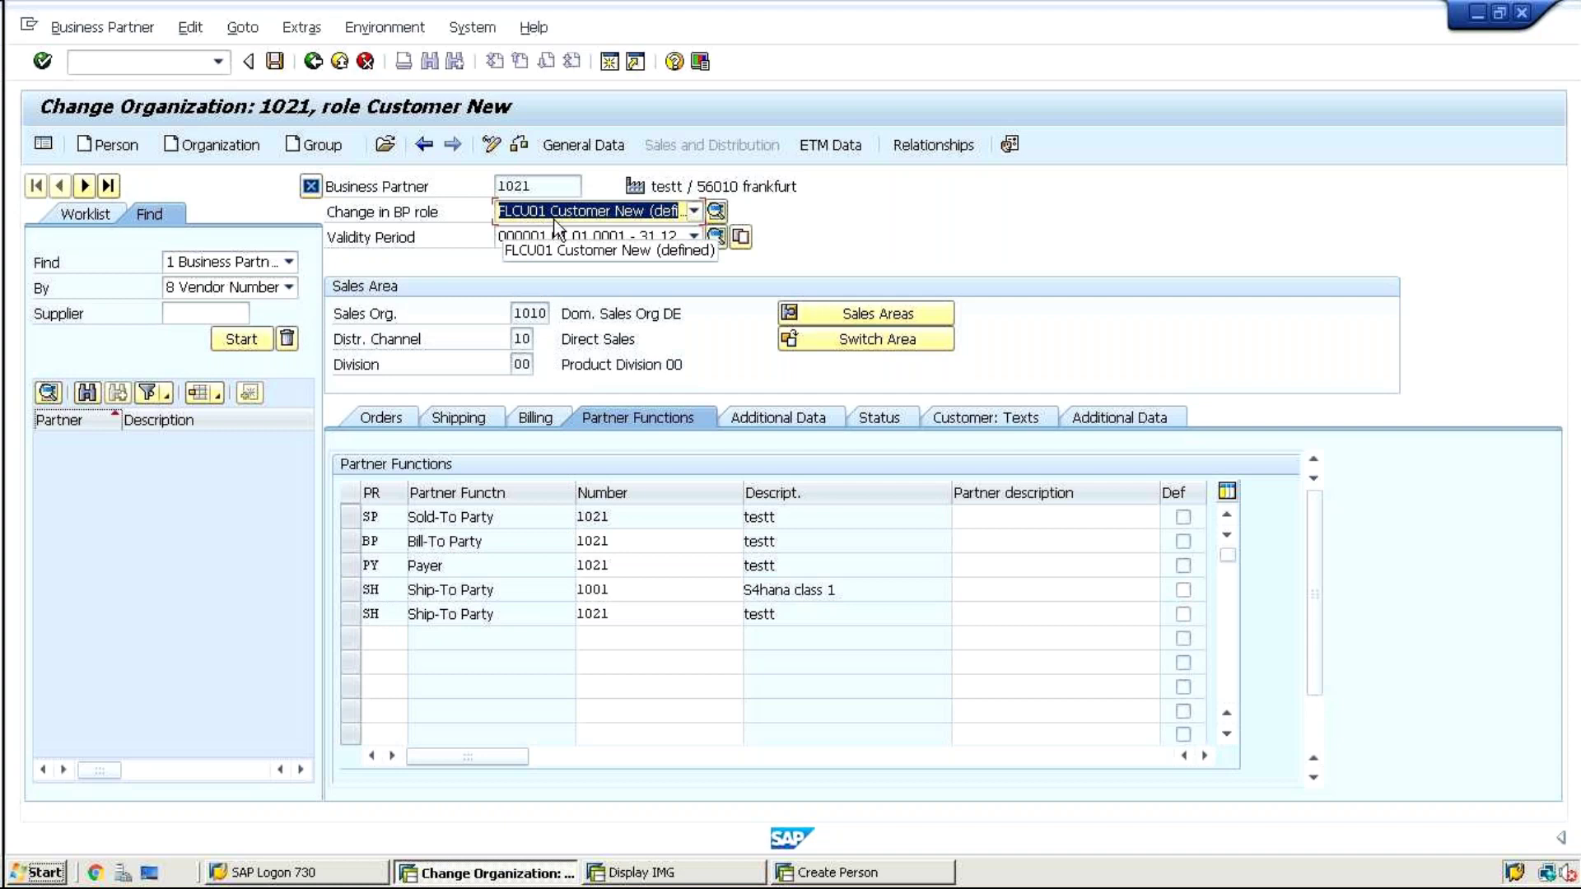
# Keep the Customer New role and add another SH row with partner 1024, which is rejected
pyautogui.click(546, 214)
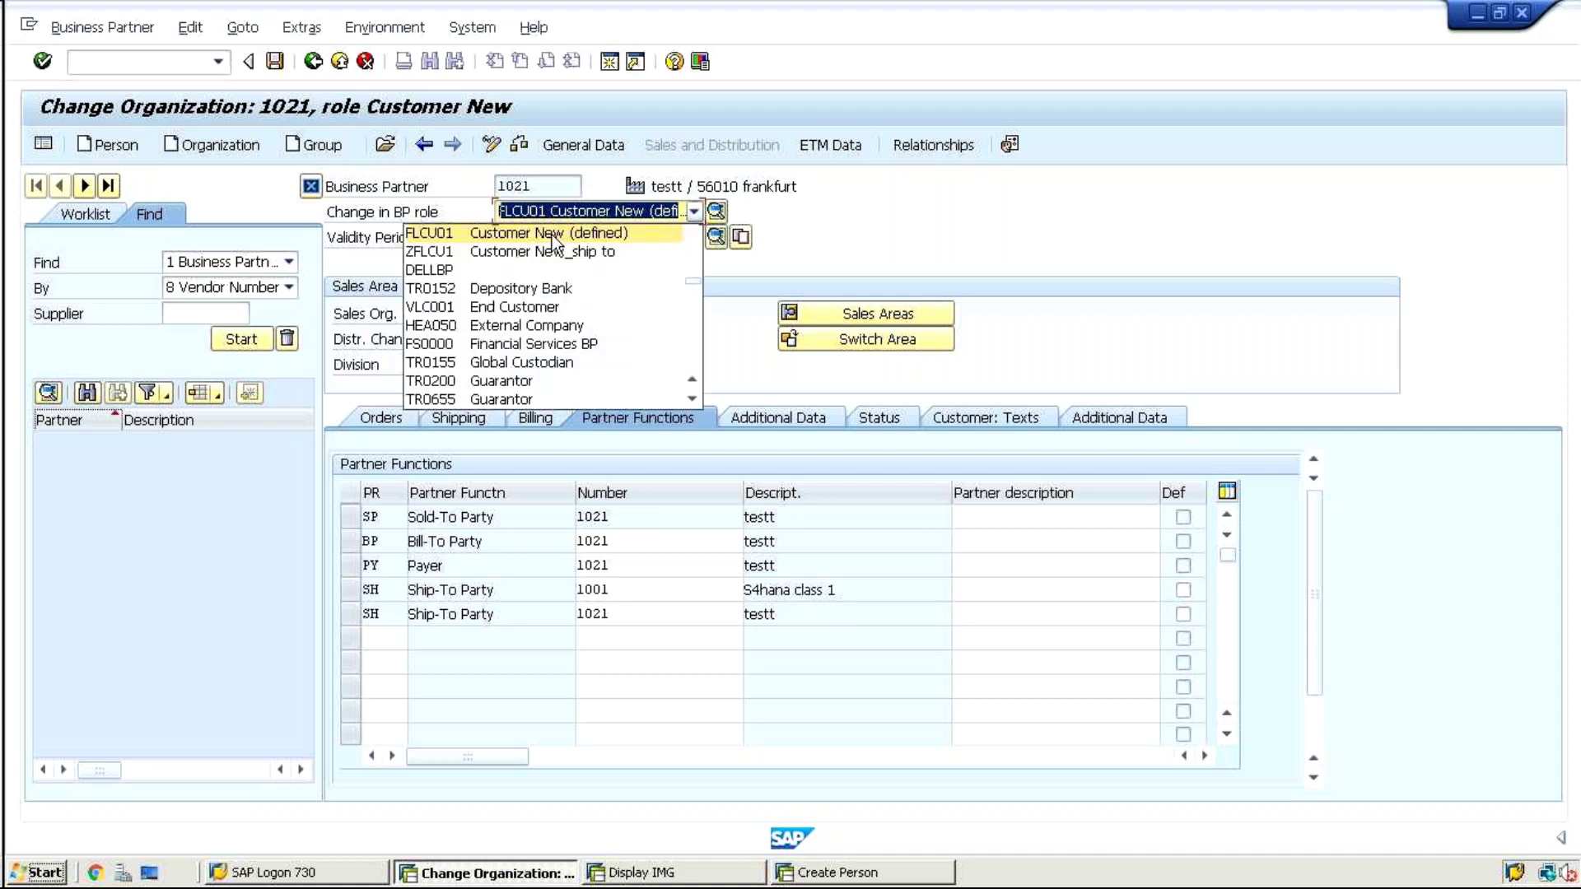
pyautogui.click(550, 234)
pyautogui.click(369, 641)
pyautogui.write('SH')
pyautogui.press('Tab')
pyautogui.write('1024')
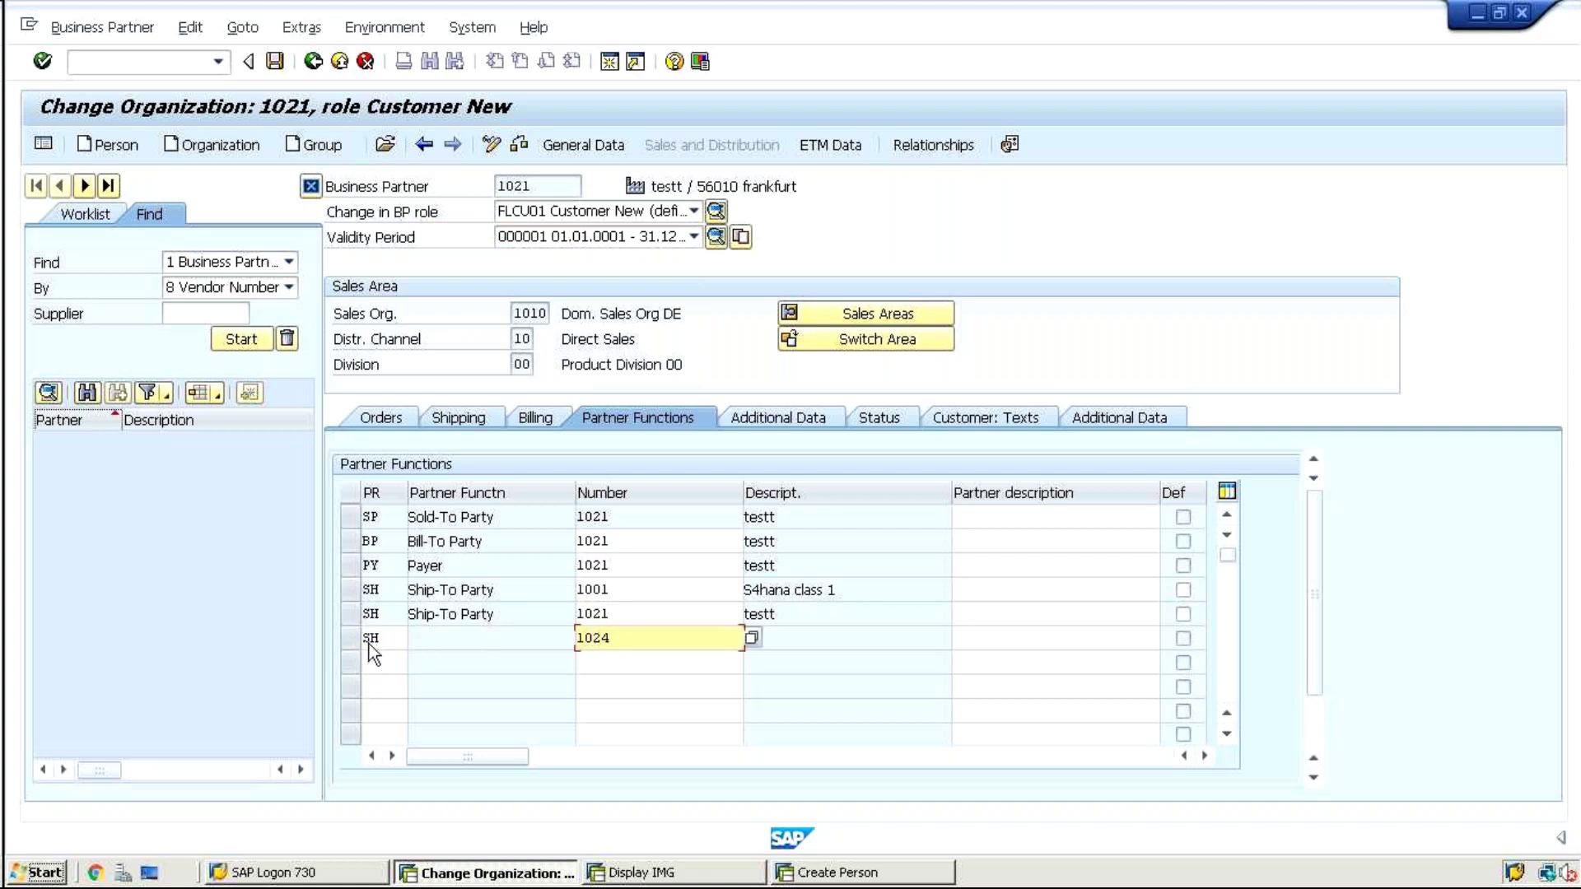
pyautogui.press('Return')
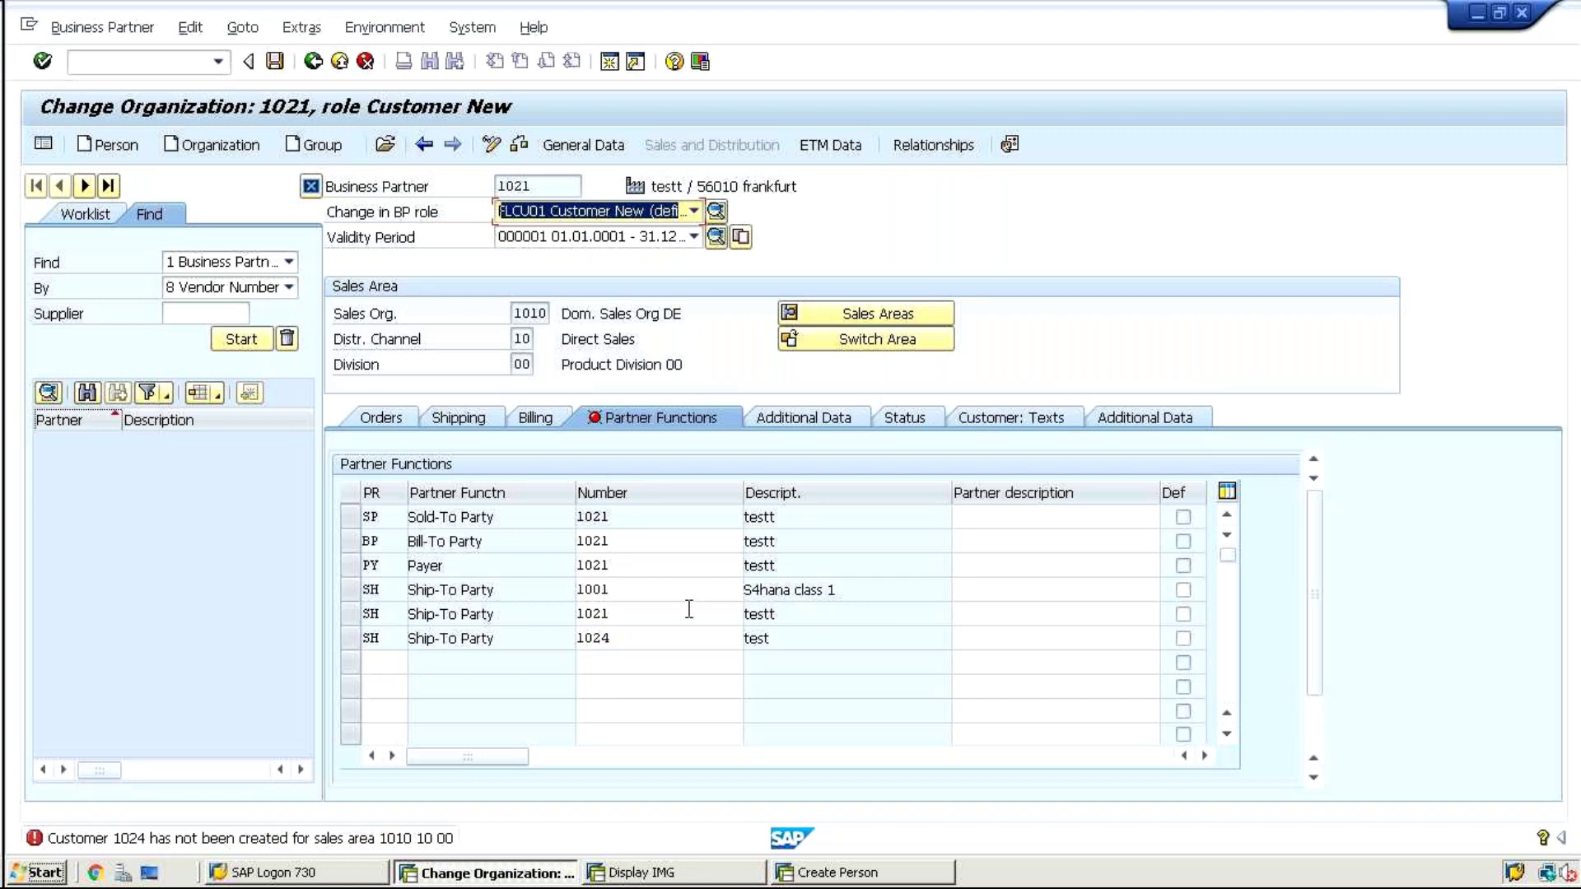
# Replace 1024 with 1021, then erase it after the duplicate SH error
pyautogui.click(622, 638)
pyautogui.moveTo(614, 638); pyautogui.dragTo(554, 639)
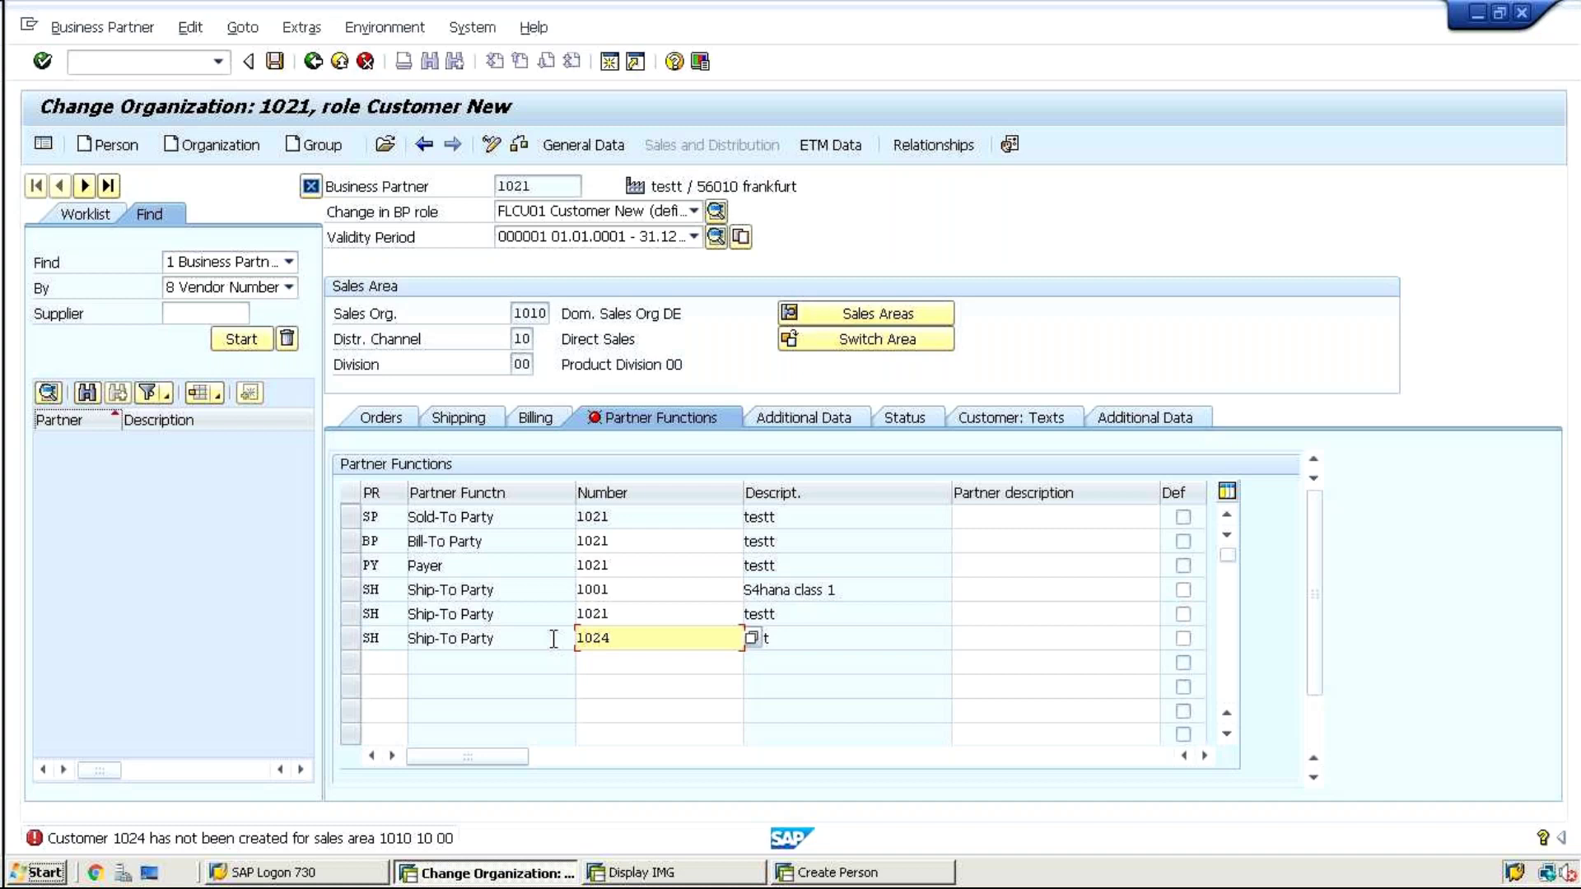
pyautogui.press('Delete')
pyautogui.press('Delete')
pyautogui.press('Delete')
pyautogui.press('Delete')
pyautogui.write('1021')
pyautogui.press('Return')
pyautogui.click(664, 639)
pyautogui.press('BackSpace')
pyautogui.press('BackSpace')
pyautogui.press('BackSpace')
pyautogui.press('BackSpace')
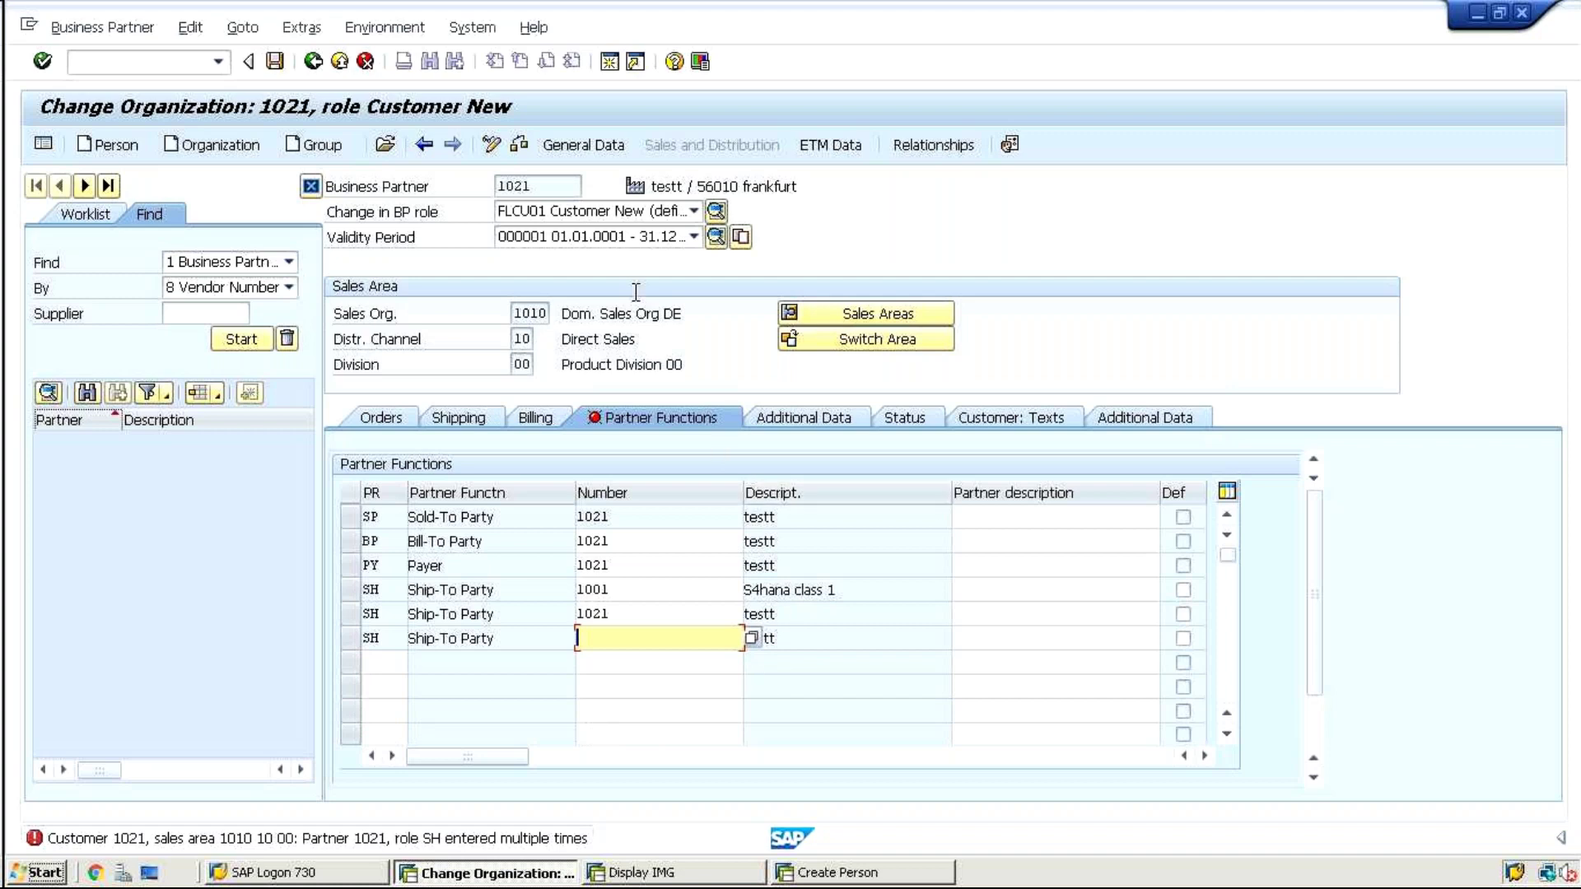
# Check the BP role list, open organization 1021's ETM basic data, then minimize the SAP session
pyautogui.click(555, 210)
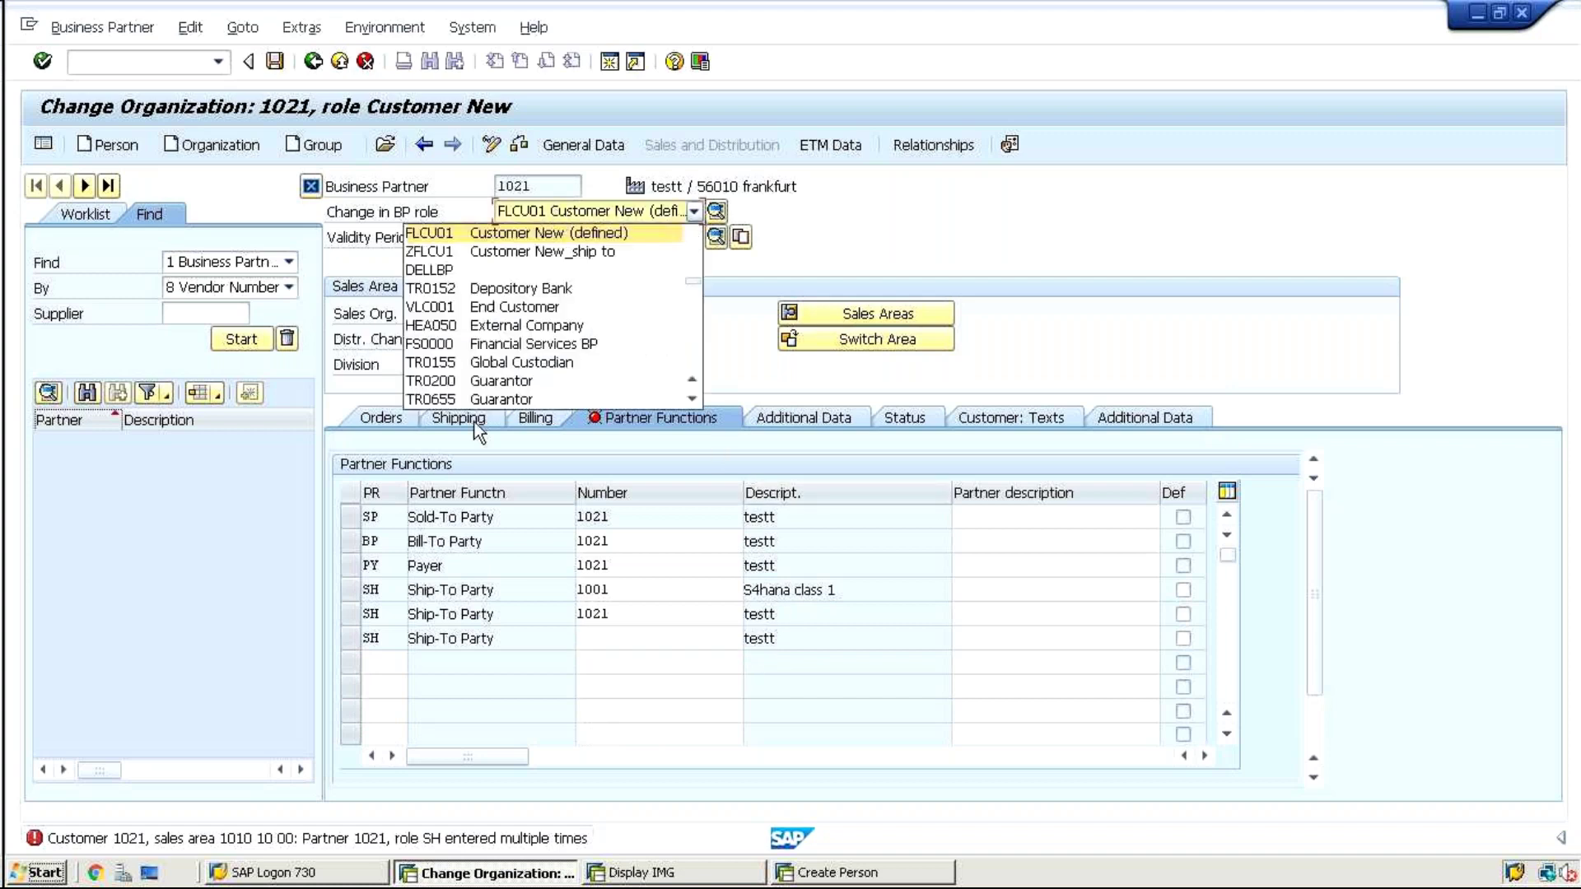
pyautogui.click(601, 643)
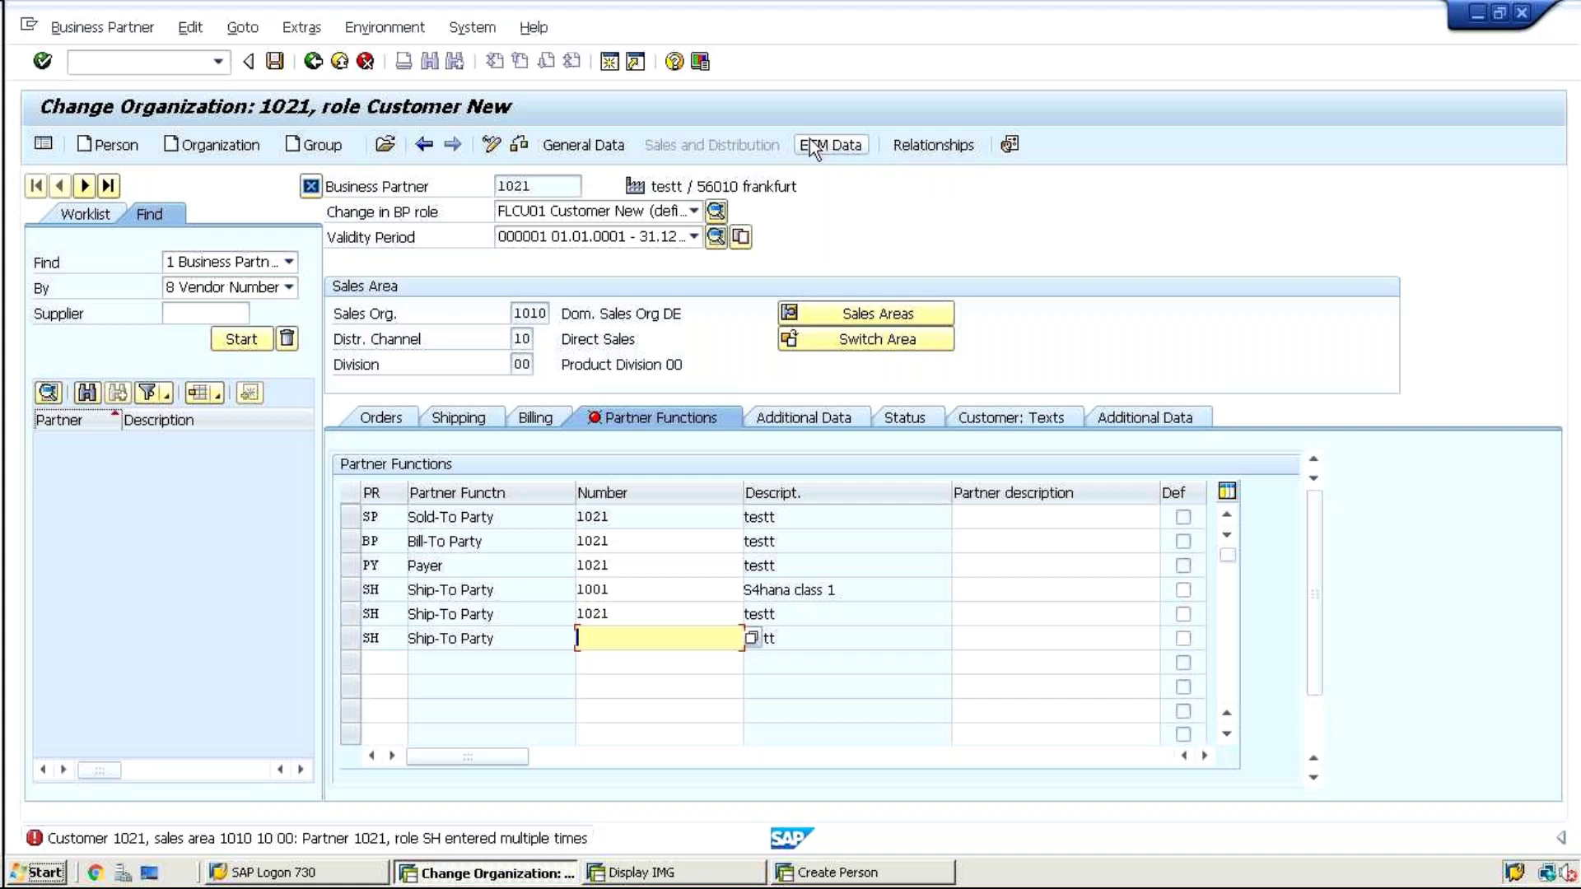
pyautogui.click(809, 146)
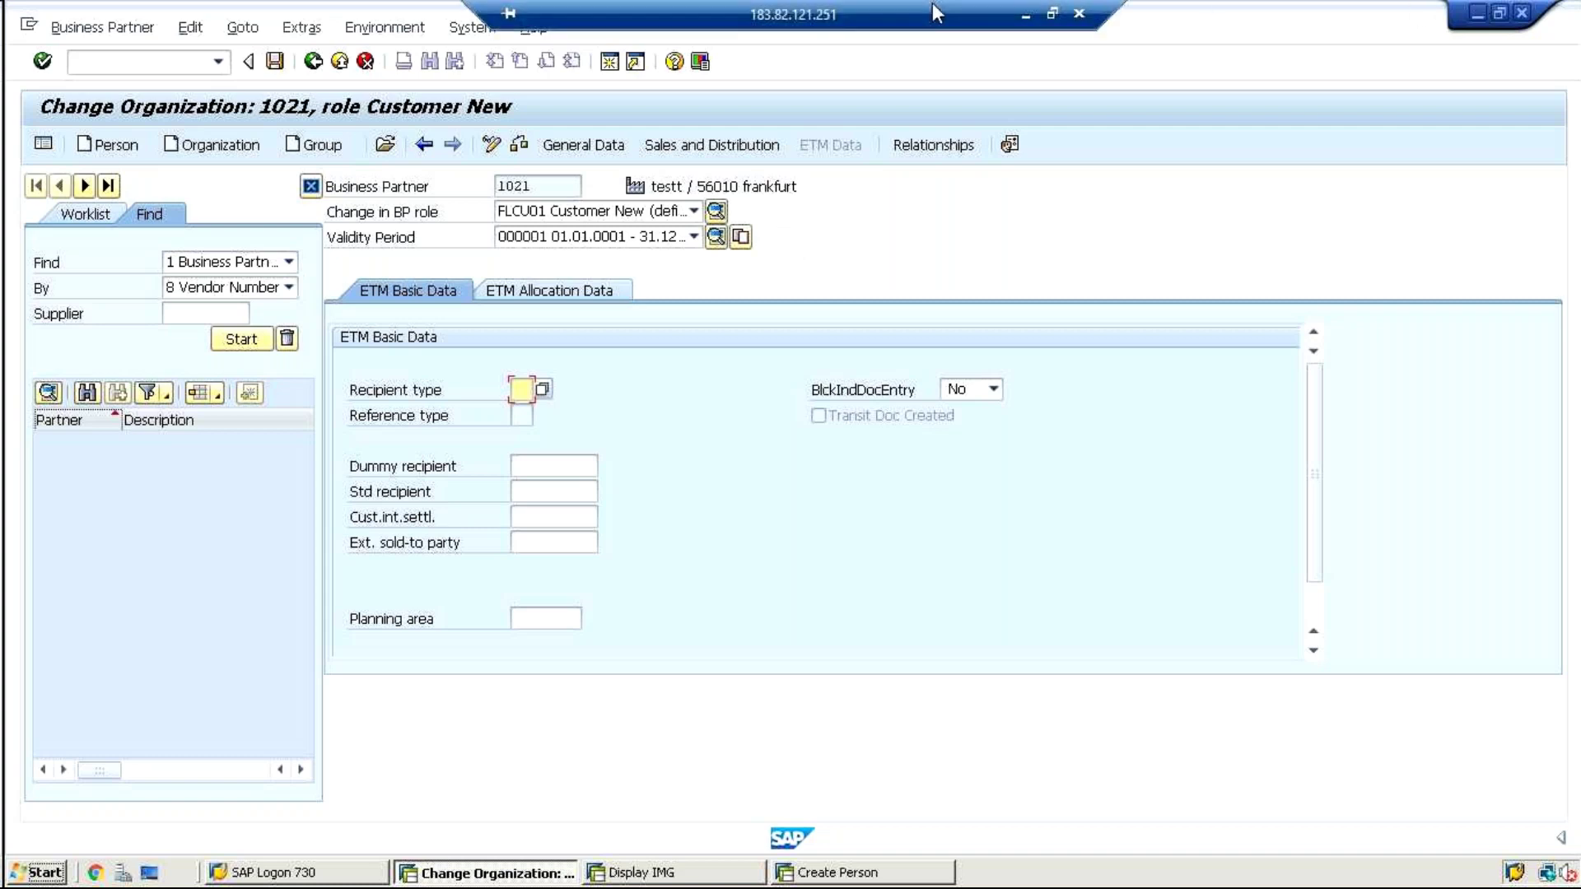
pyautogui.click(1026, 13)
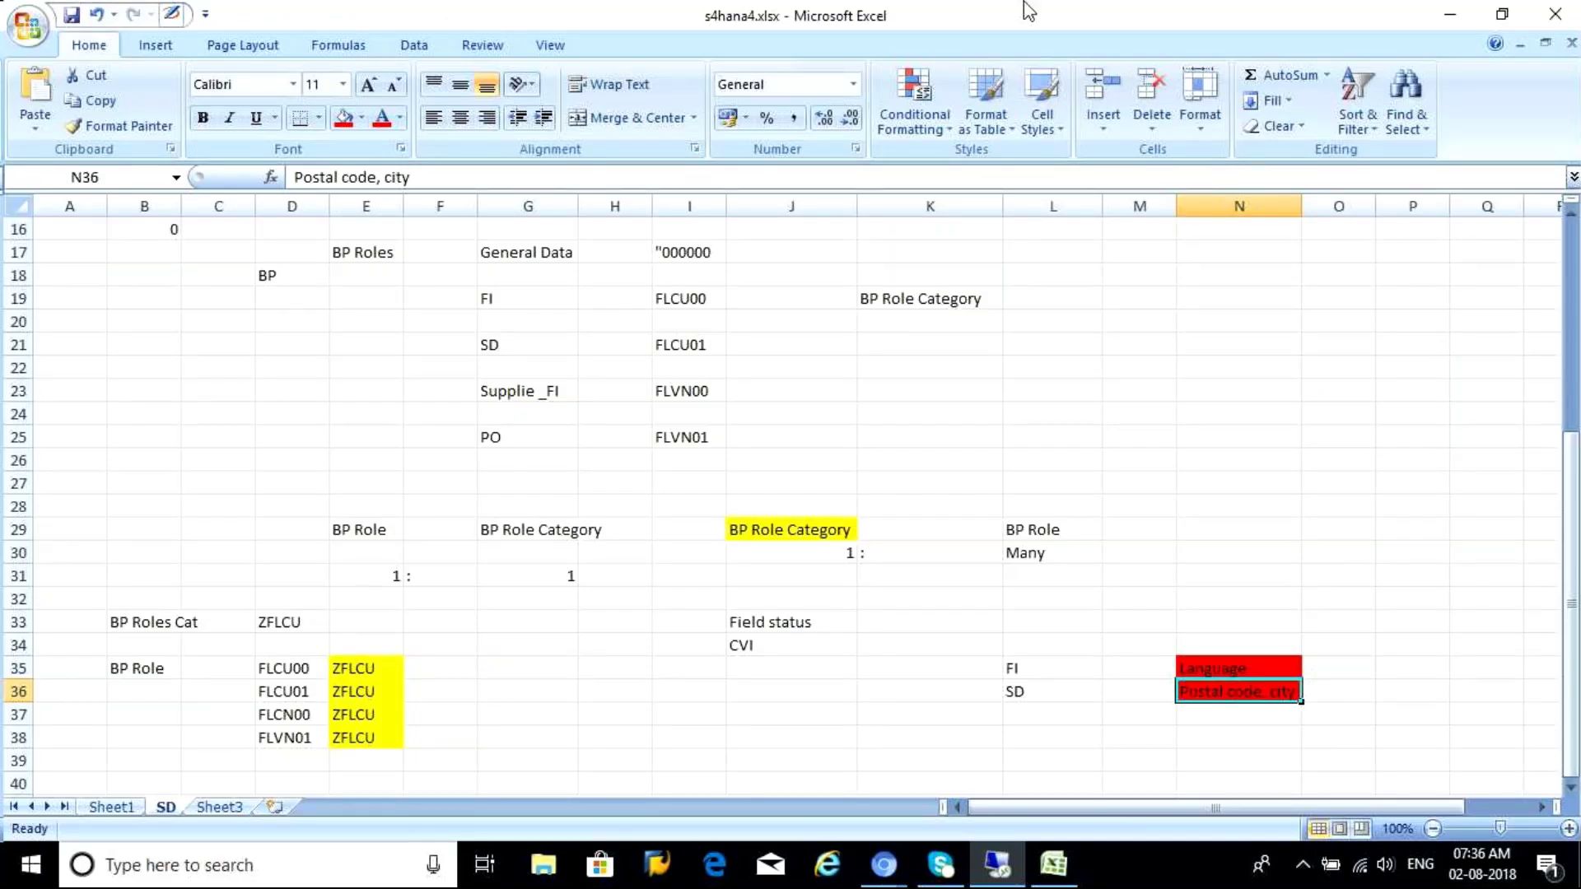
# Minimize the s4hana4.xlsx Excel window to reveal the GoToMeeting session in Chrome
pyautogui.moveTo(998, 865)
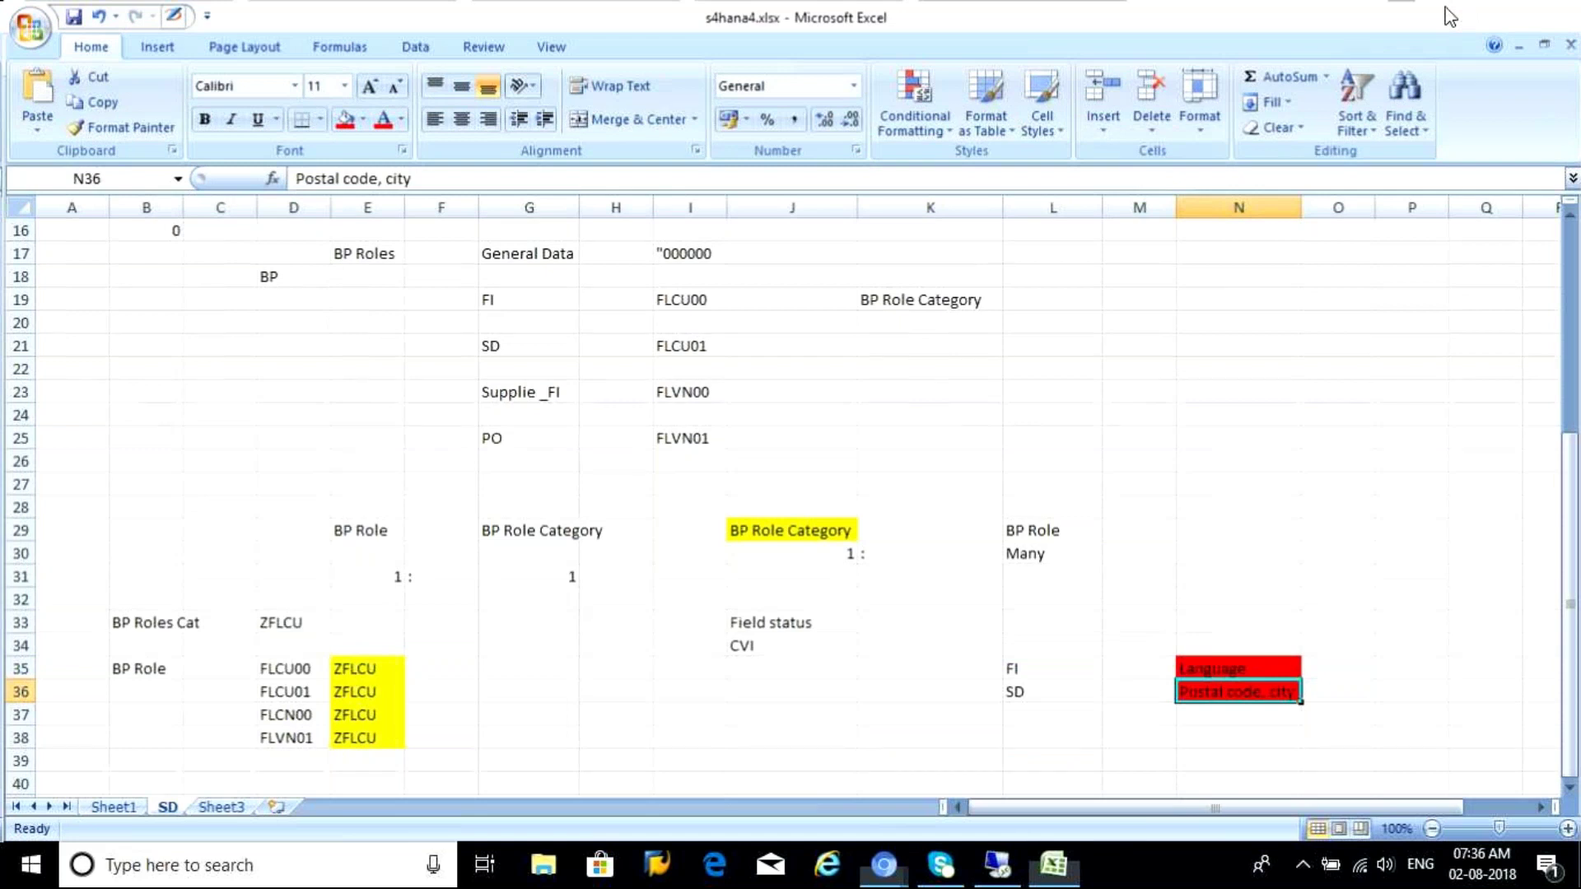
pyautogui.click(1450, 15)
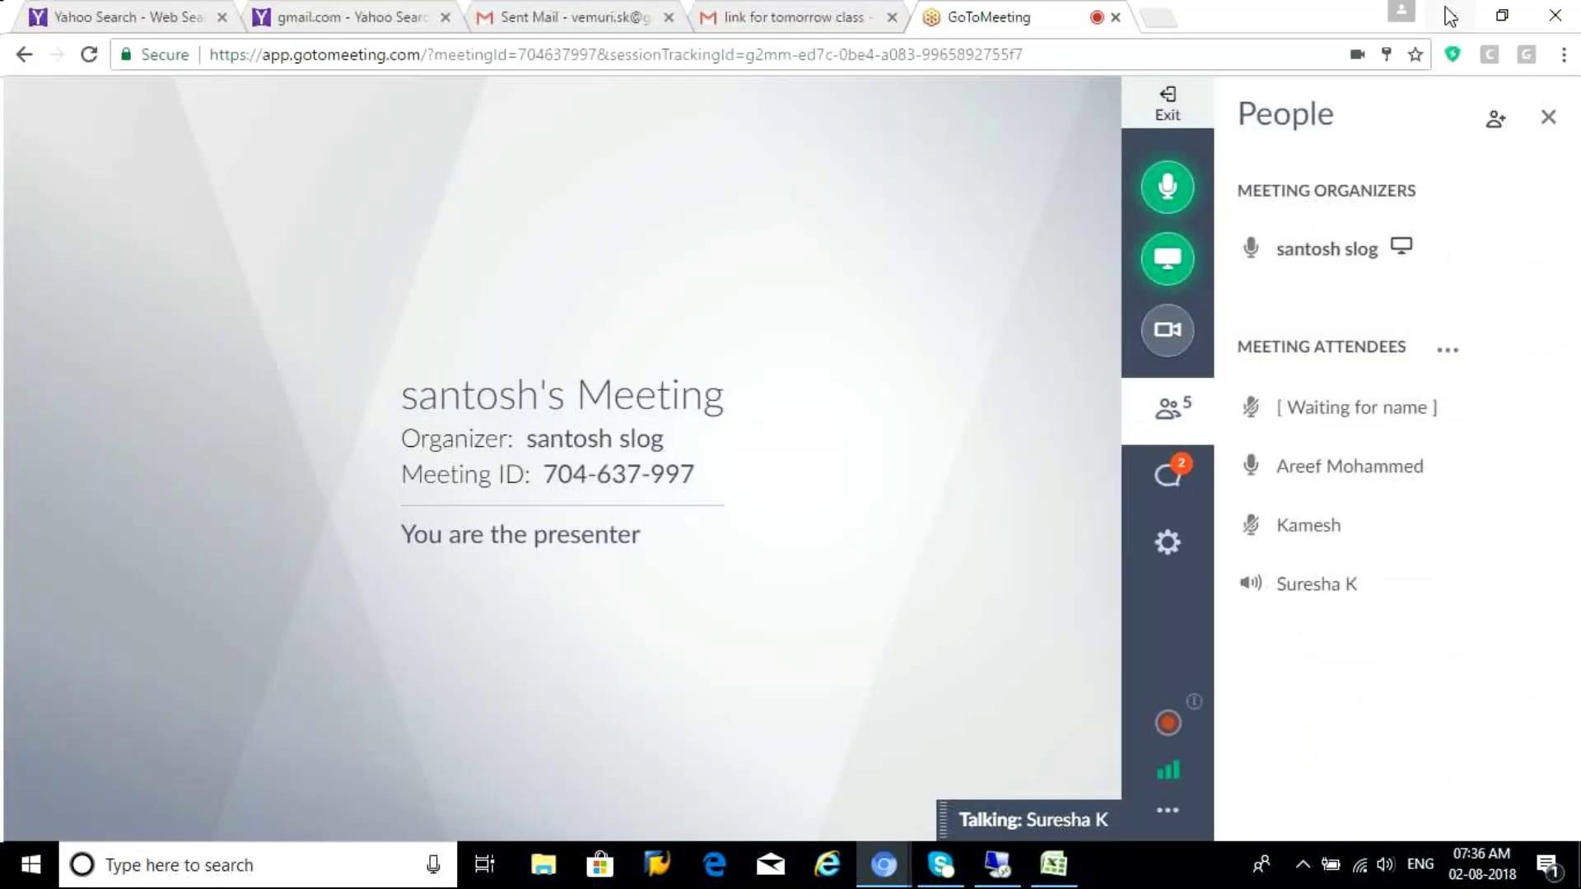